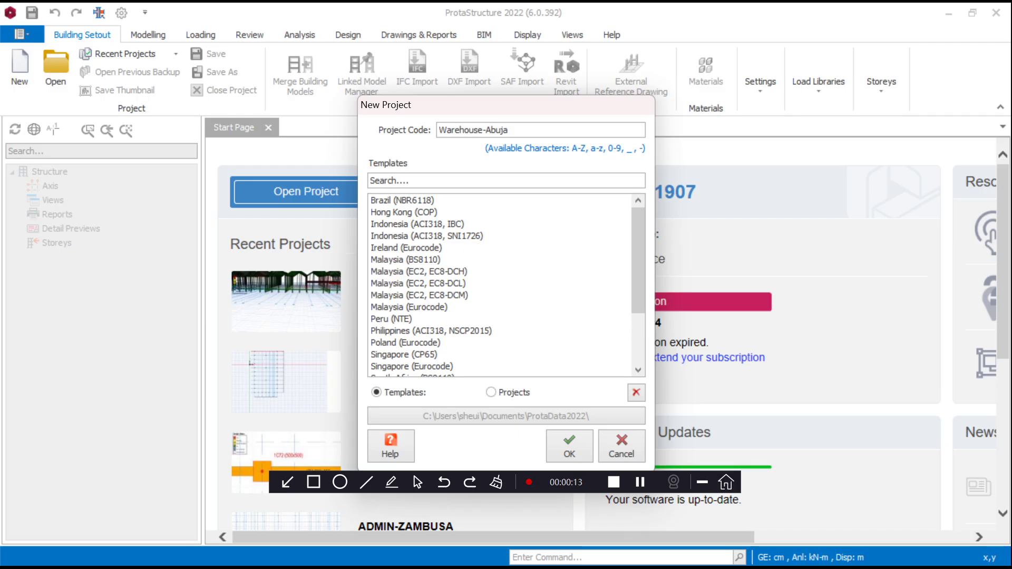
# Create the Warehouse-Abuja project from the United Kingdom (BS8110) template
pyautogui.scroll(-2, 501, 285)
pyautogui.scroll(-1, 500, 284)
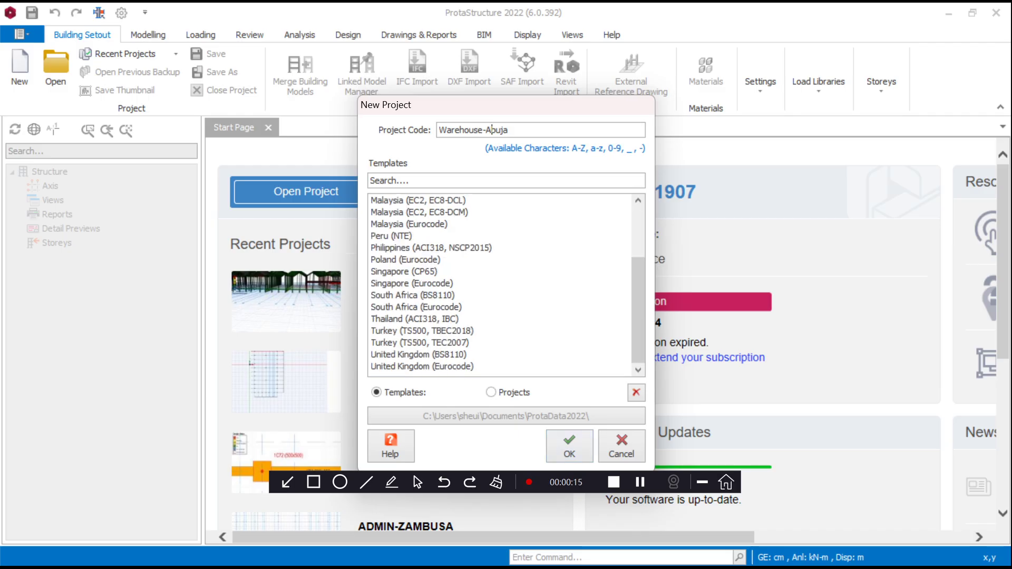
pyautogui.click(418, 355)
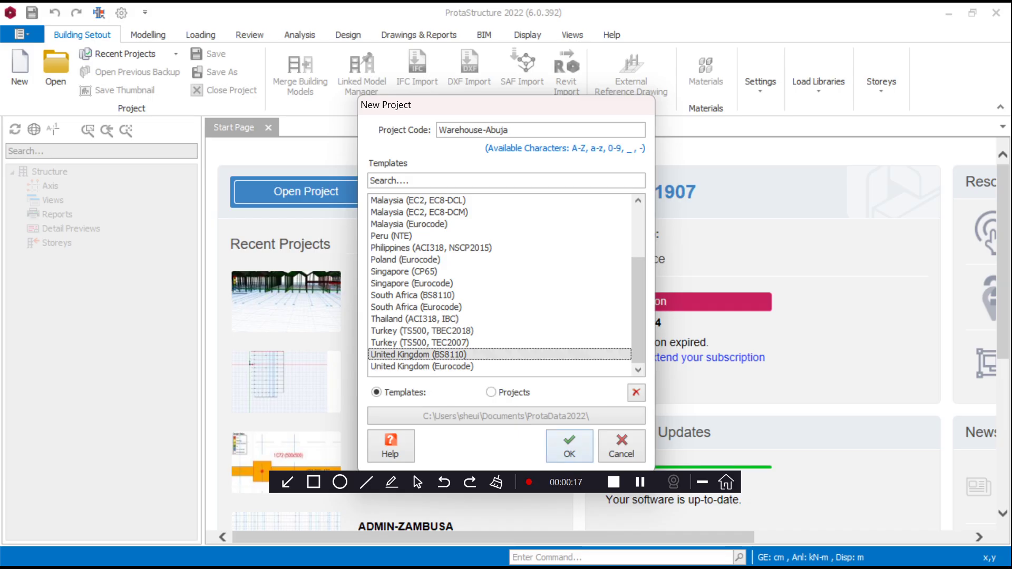
pyautogui.click(569, 445)
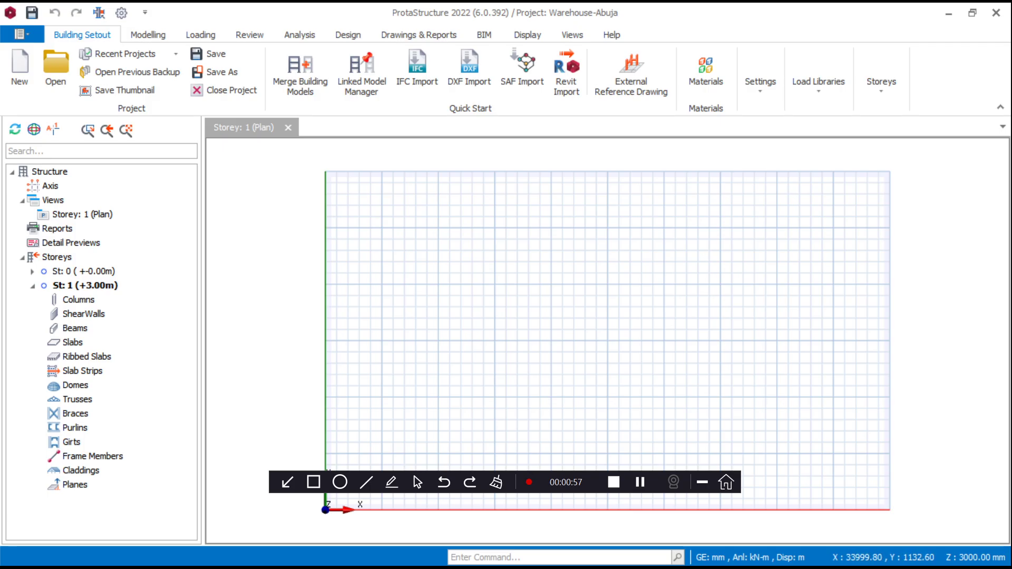
pyautogui.click(701, 482)
pyautogui.scroll(-3, 398, 346)
pyautogui.scroll(3, 360, 442)
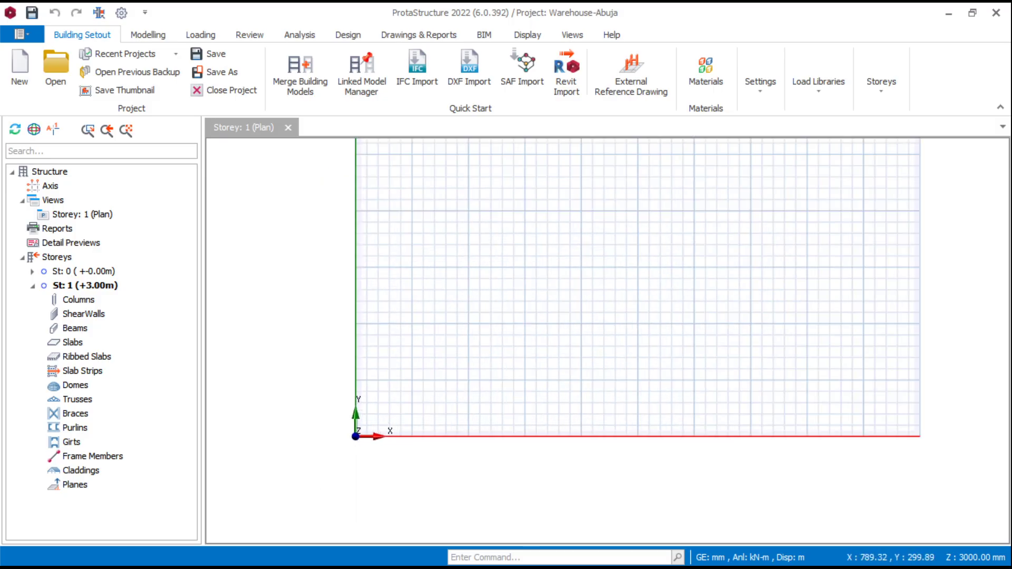
pyautogui.moveTo(381, 219); pyautogui.dragTo(363, 305, button='middle')
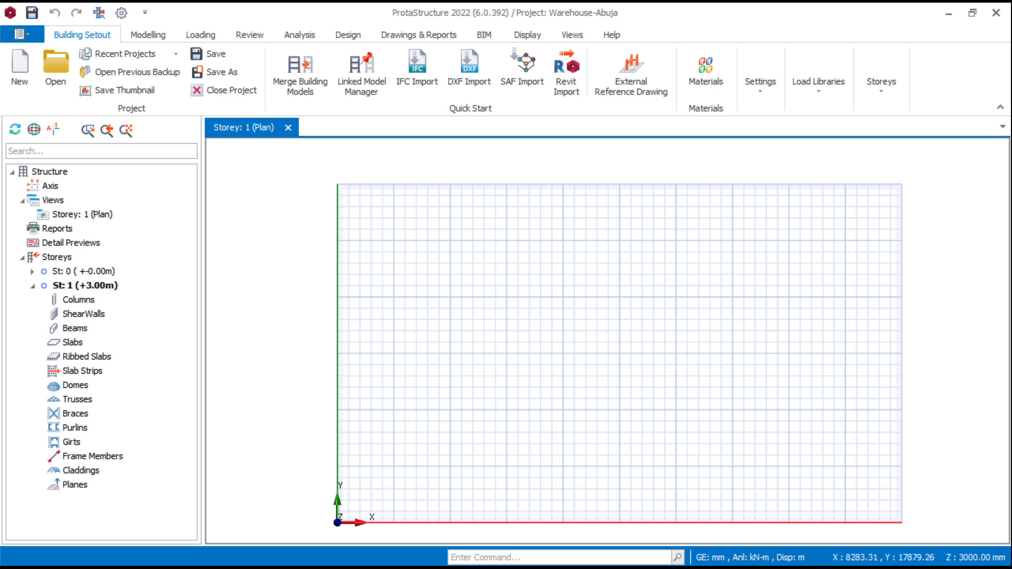
pyautogui.scroll(2, 566, 363)
pyautogui.moveTo(556, 346); pyautogui.dragTo(543, 356, button='middle')
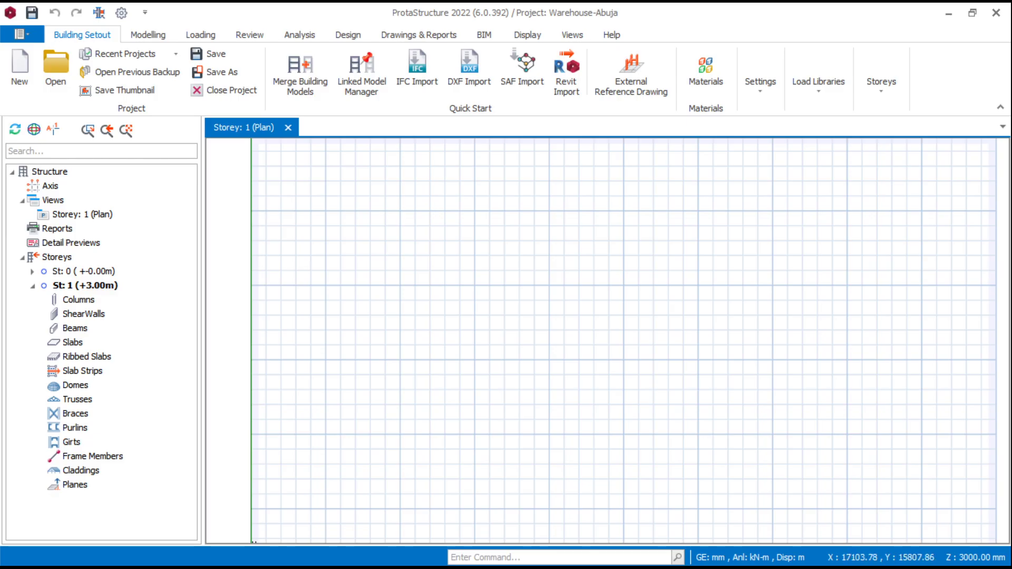
pyautogui.scroll(-4, 509, 315)
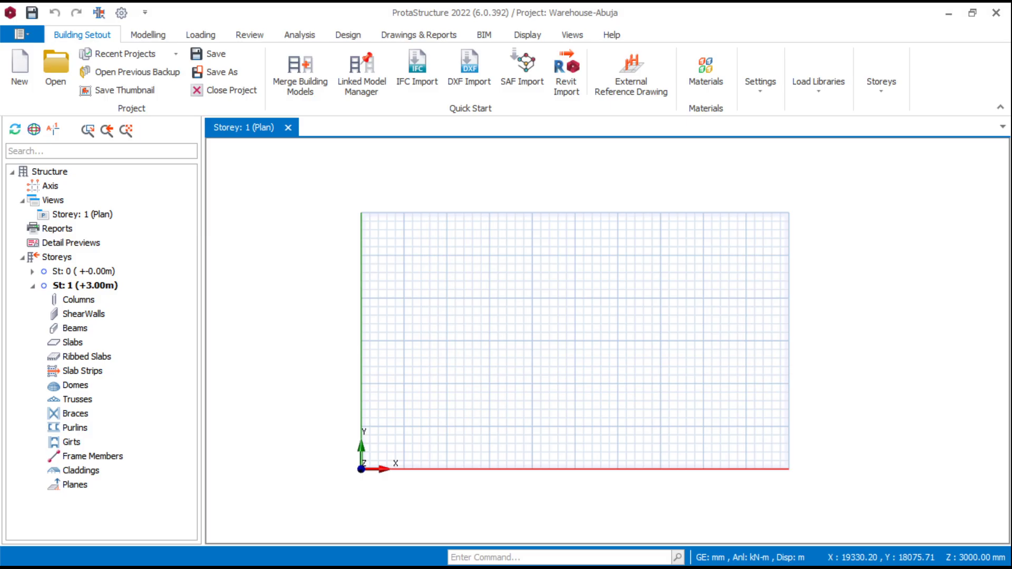
pyautogui.scroll(2, 523, 328)
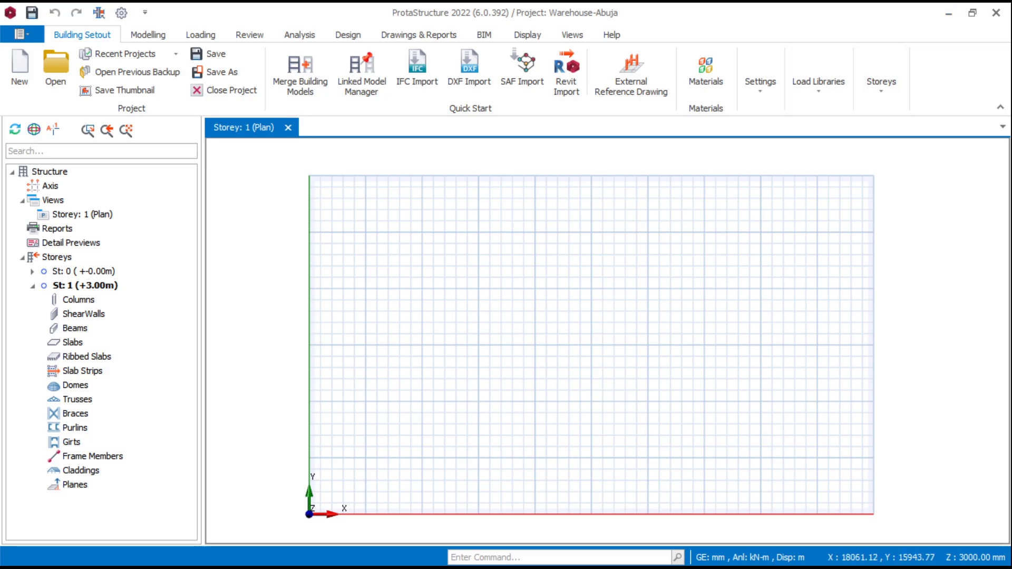
pyautogui.moveTo(448, 354); pyautogui.dragTo(443, 351, button='middle')
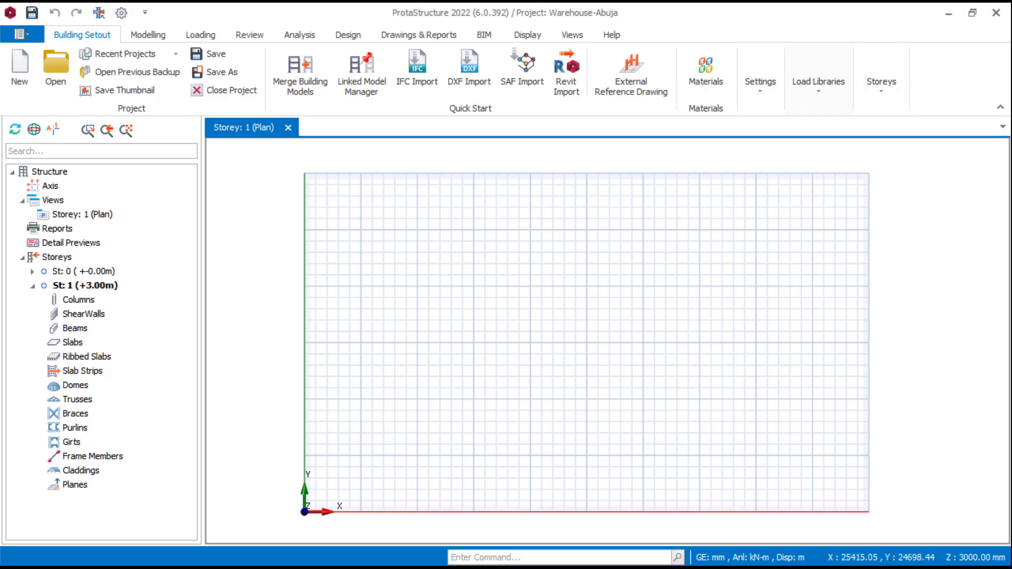
# Switch to the Steel_design_lecture_Drawing PDF in WPS to view the full ground floor plan
pyautogui.click(948, 14)
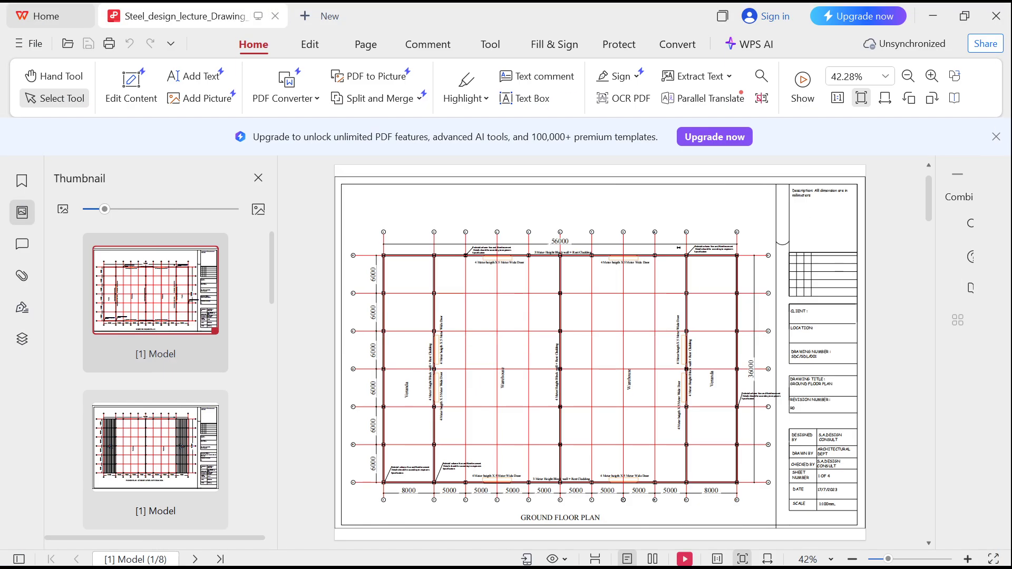
pyautogui.keyDown('ctrl'); pyautogui.scroll(3, 542, 369); pyautogui.keyUp('ctrl')
pyautogui.keyDown('ctrl'); pyautogui.scroll(-2, 543, 369); pyautogui.keyUp('ctrl')
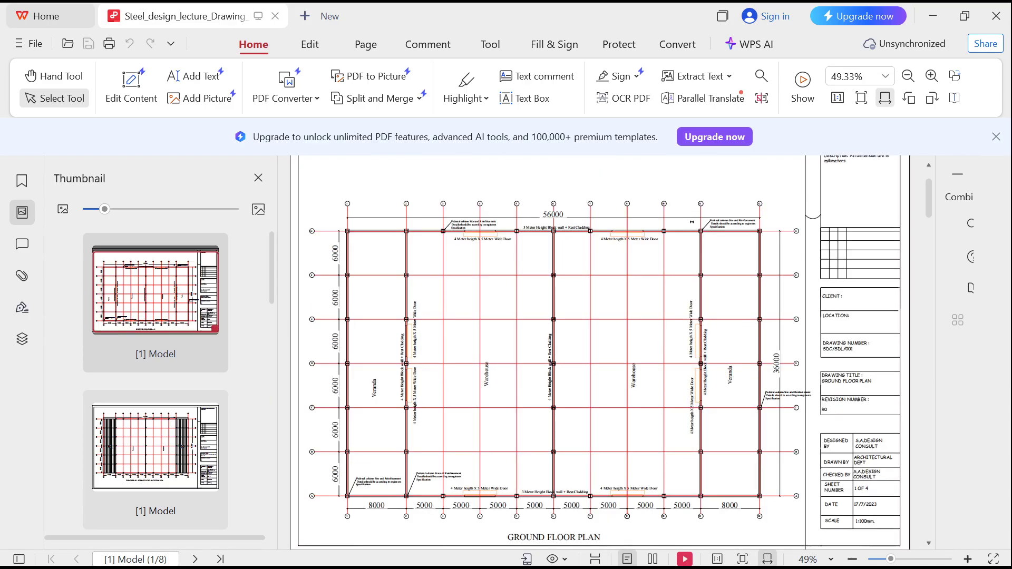
pyautogui.scroll(-1, 601, 354)
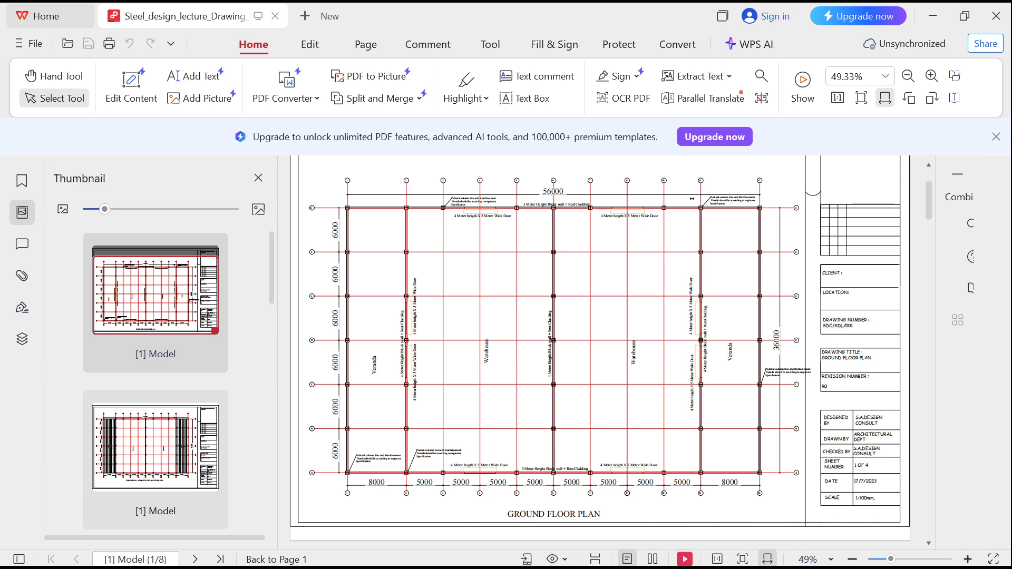
# Examine the ground floor plan's grid spacings, overall dimensions, door openings, and warehouse and veranda layout
pyautogui.keyDown('ctrl'); pyautogui.scroll(6, 555, 211); pyautogui.keyUp('ctrl')
pyautogui.keyDown('ctrl'); pyautogui.scroll(-7, 556, 211); pyautogui.keyUp('ctrl')
pyautogui.keyDown('ctrl'); pyautogui.scroll(1, 556, 211); pyautogui.keyUp('ctrl')
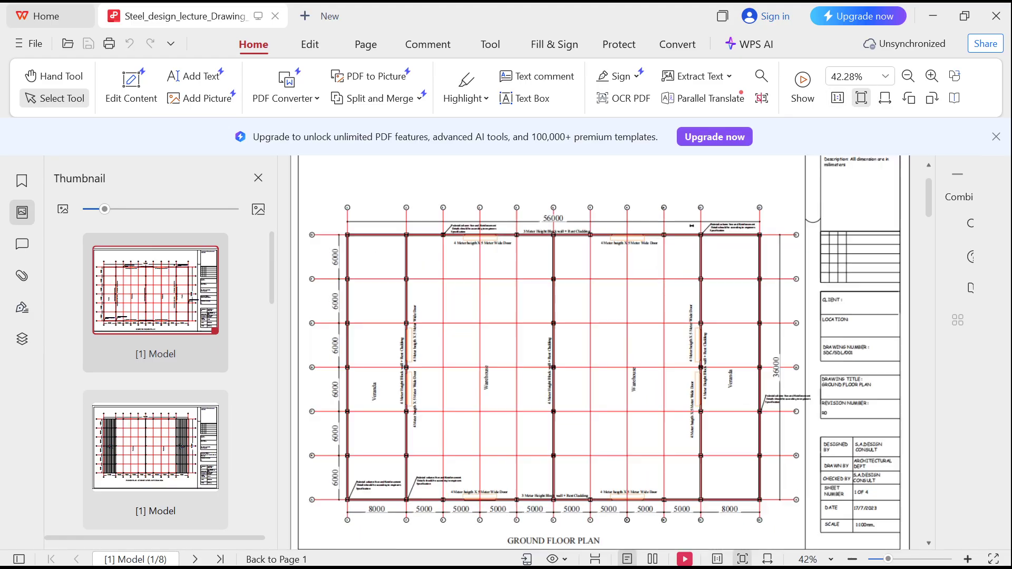
pyautogui.keyDown('ctrl'); pyautogui.scroll(5, 556, 211); pyautogui.keyUp('ctrl')
pyautogui.keyDown('ctrl'); pyautogui.scroll(-5, 555, 211); pyautogui.keyUp('ctrl')
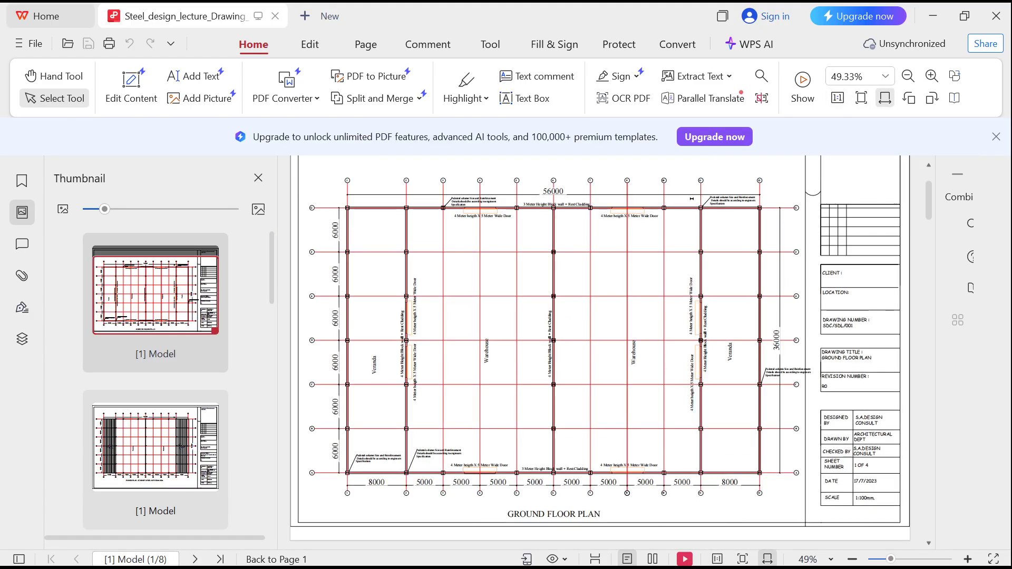
pyautogui.keyDown('ctrl'); pyautogui.scroll(1, 555, 211); pyautogui.keyUp('ctrl')
pyautogui.keyDown('ctrl'); pyautogui.scroll(-1, 556, 211); pyautogui.keyUp('ctrl')
pyautogui.keyDown('ctrl'); pyautogui.scroll(1, 555, 211); pyautogui.keyUp('ctrl')
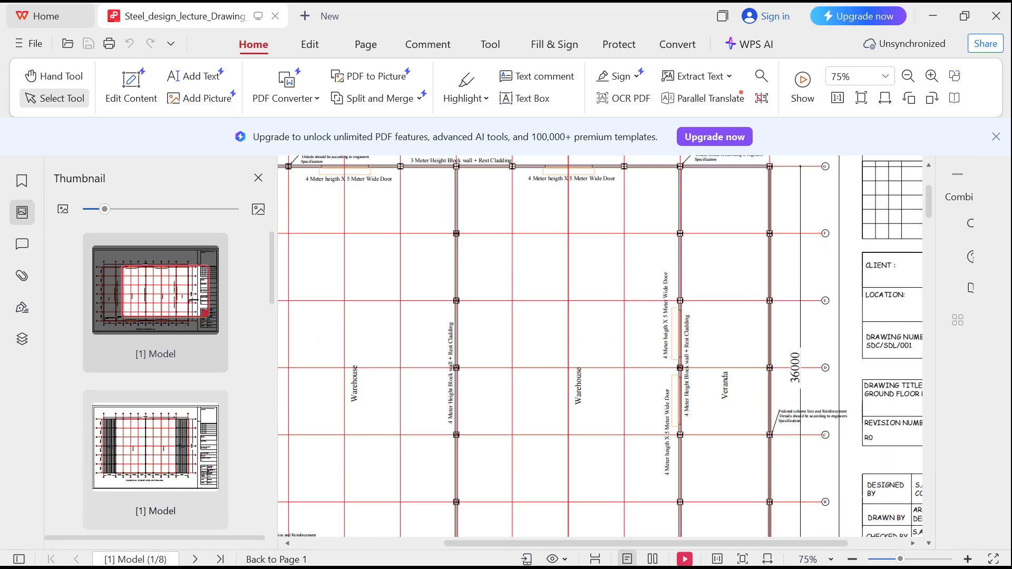
pyautogui.keyDown('ctrl'); pyautogui.scroll(-1, 555, 211); pyautogui.keyUp('ctrl')
pyautogui.keyDown('ctrl'); pyautogui.scroll(-1, 555, 210); pyautogui.keyUp('ctrl')
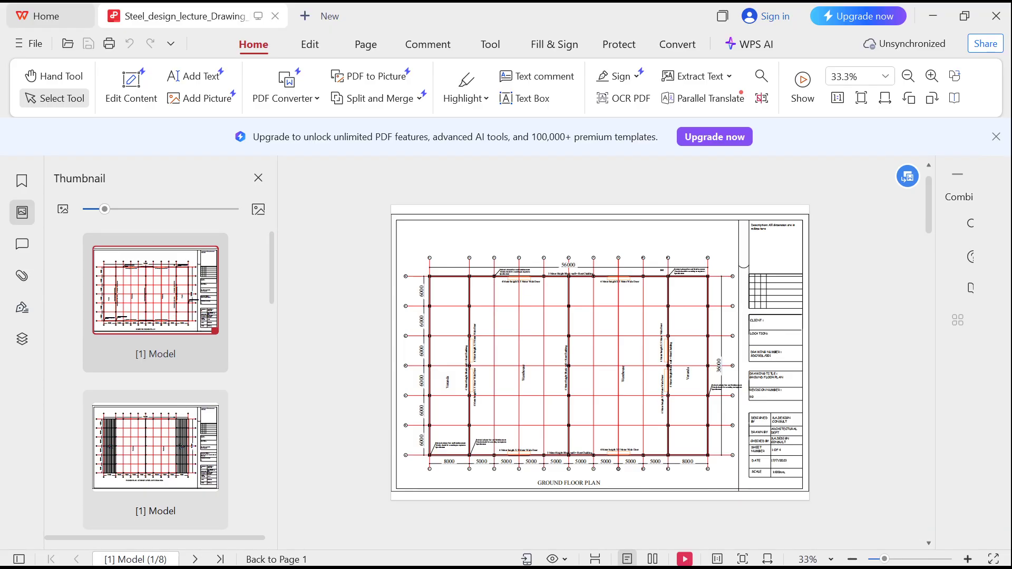
pyautogui.keyDown('ctrl'); pyautogui.scroll(1, 555, 210); pyautogui.keyUp('ctrl')
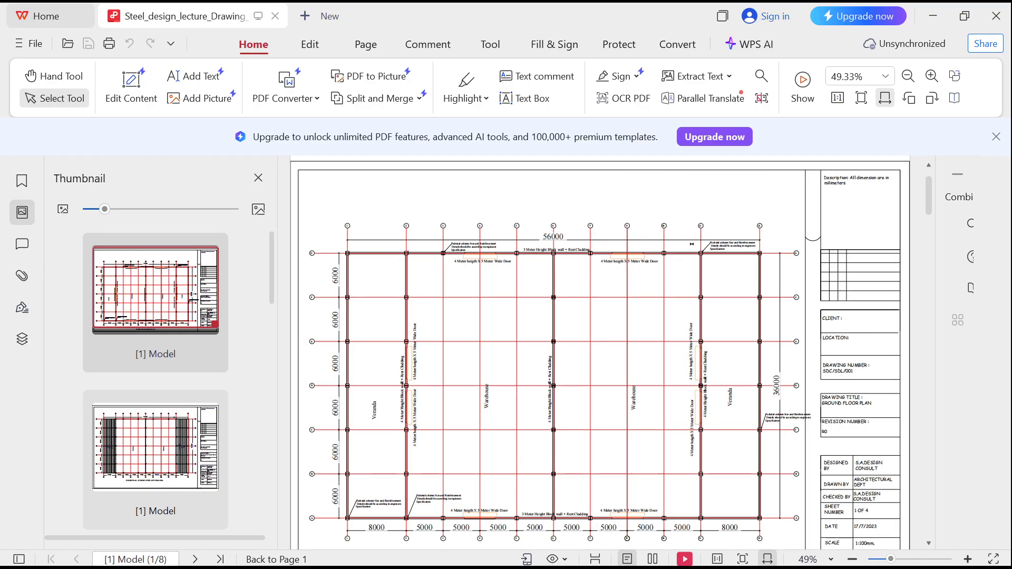
pyautogui.scroll(-1, 556, 211)
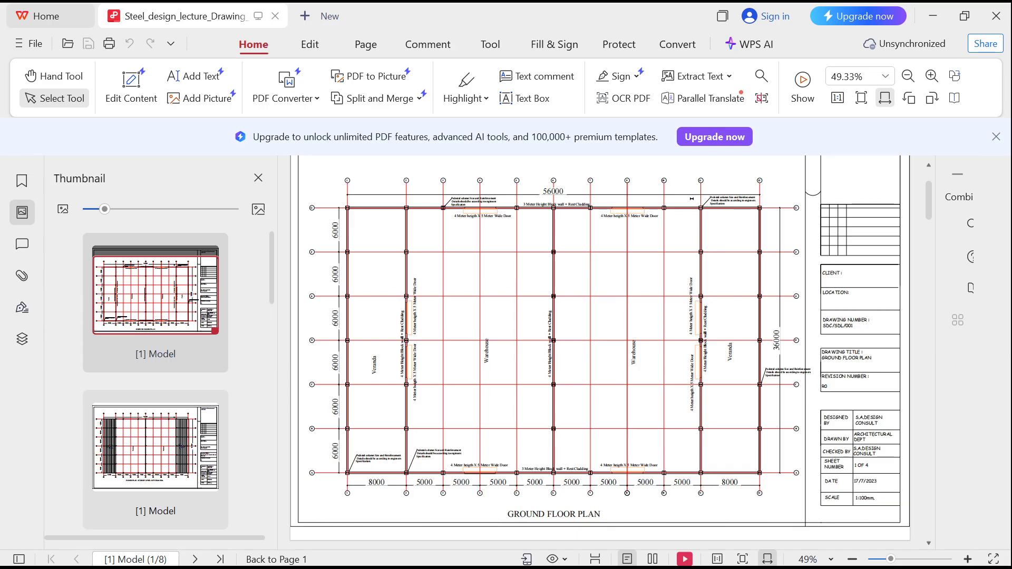
pyautogui.keyDown('ctrl'); pyautogui.scroll(1, 555, 211); pyautogui.keyUp('ctrl')
pyautogui.keyDown('ctrl'); pyautogui.scroll(-1, 555, 211); pyautogui.keyUp('ctrl')
pyautogui.keyDown('ctrl'); pyautogui.scroll(2, 555, 210); pyautogui.keyUp('ctrl')
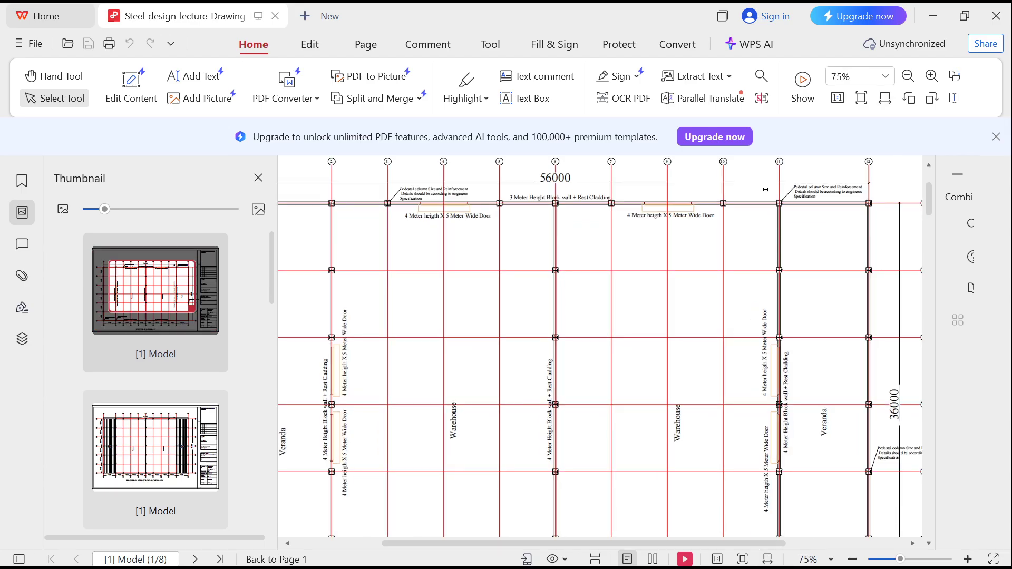
pyautogui.keyDown('ctrl'); pyautogui.scroll(-3, 551, 297); pyautogui.keyUp('ctrl')
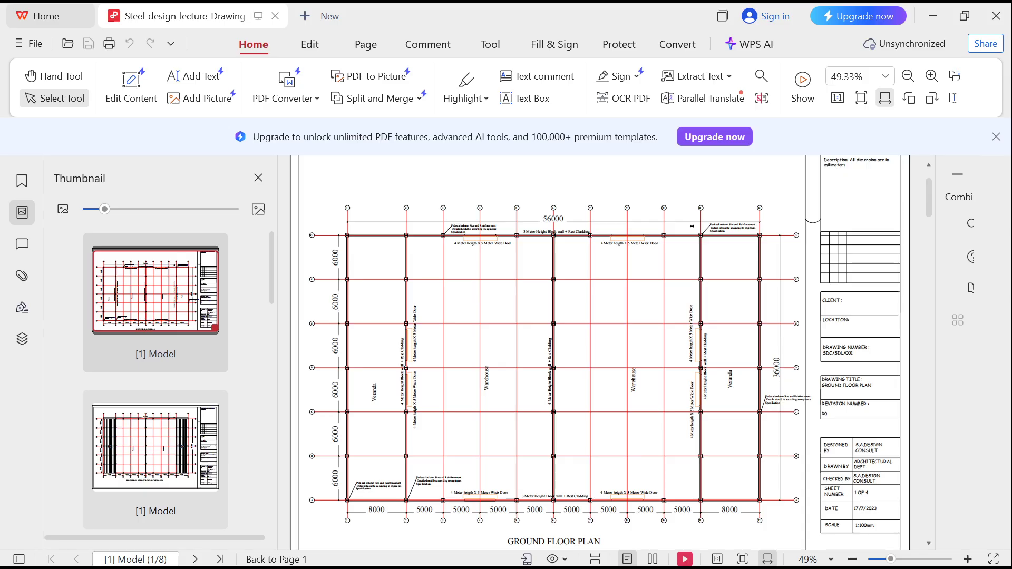
pyautogui.keyDown('ctrl'); pyautogui.scroll(5, 470, 254); pyautogui.keyUp('ctrl')
pyautogui.keyDown('ctrl'); pyautogui.scroll(-3, 505, 261); pyautogui.keyUp('ctrl')
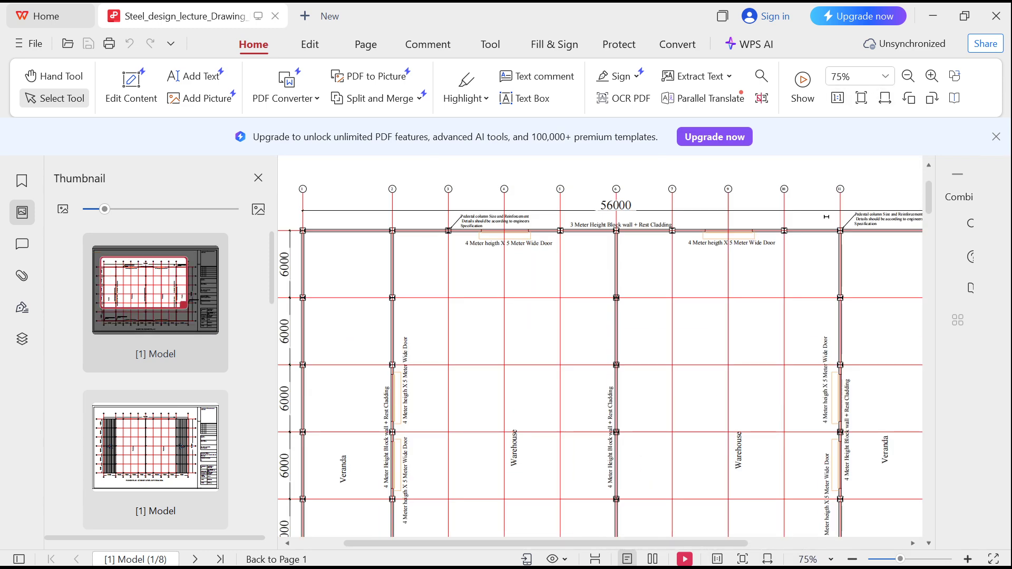
# Browse past the floor plan at roof level to the elevation sheet on page 8
pyautogui.keyDown('ctrl'); pyautogui.scroll(-1, 502, 248); pyautogui.keyUp('ctrl')
pyautogui.scroll(-2, 501, 248)
pyautogui.keyDown('ctrl'); pyautogui.scroll(-3, 501, 248); pyautogui.keyUp('ctrl')
pyautogui.scroll(-1, 501, 248)
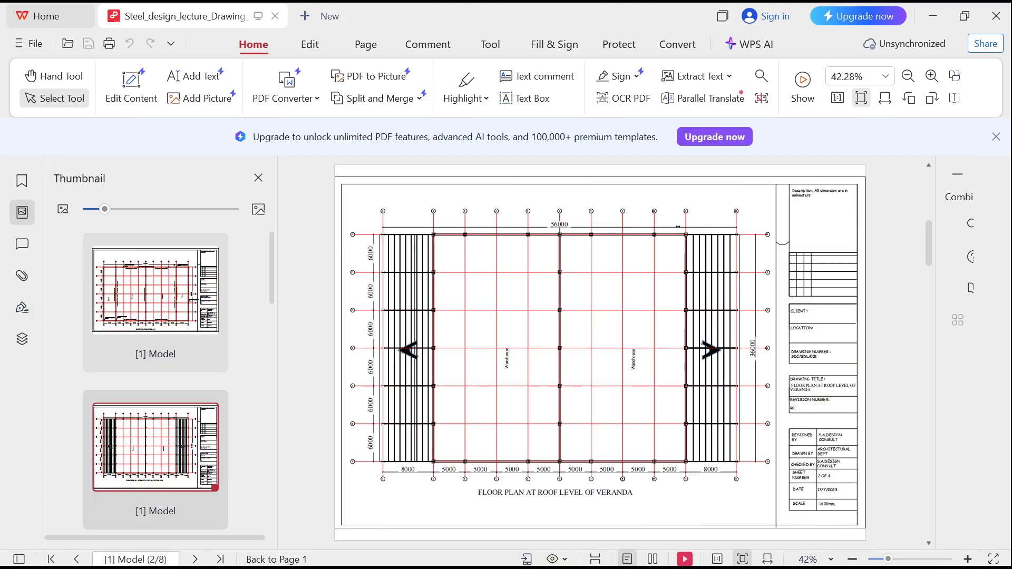
pyautogui.scroll(-6, 502, 248)
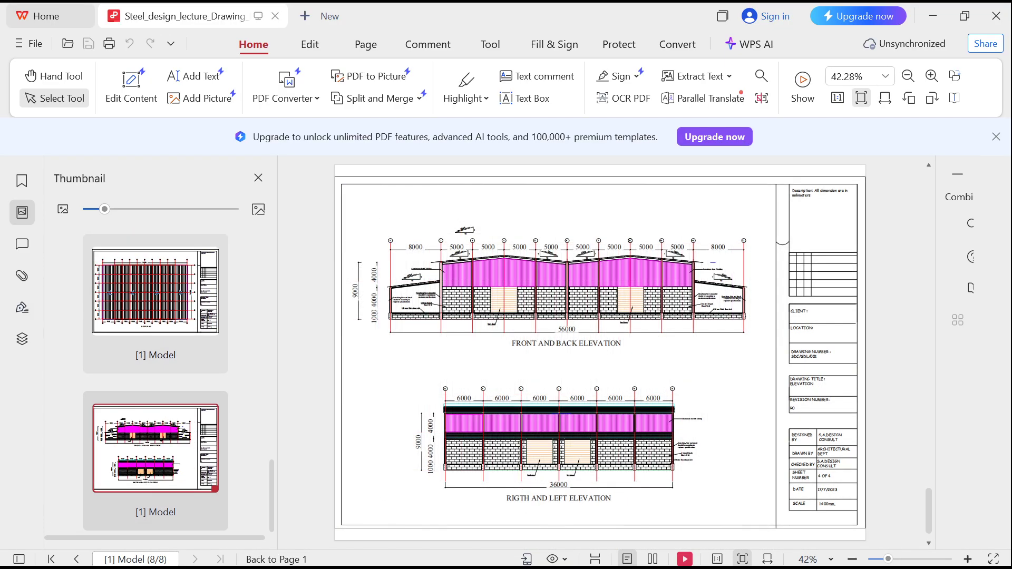
# Examine the front and back elevation's height dimensions, roof slopes, block wall, cladding and stanchion notes on both sides
pyautogui.keyDown('ctrl'); pyautogui.scroll(1, 599, 332); pyautogui.keyUp('ctrl')
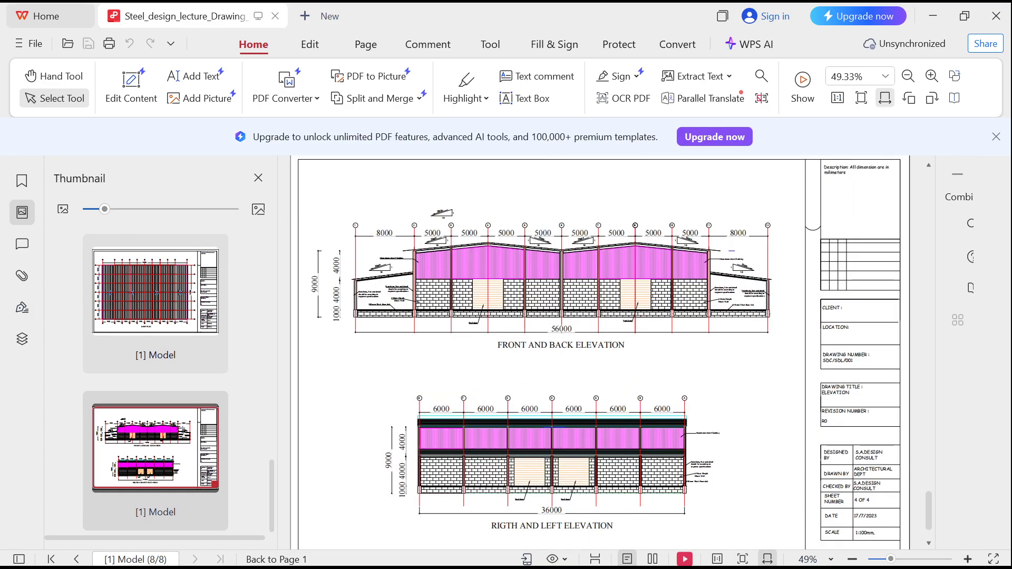
pyautogui.keyDown('ctrl'); pyautogui.scroll(4, 301, 300); pyautogui.keyUp('ctrl')
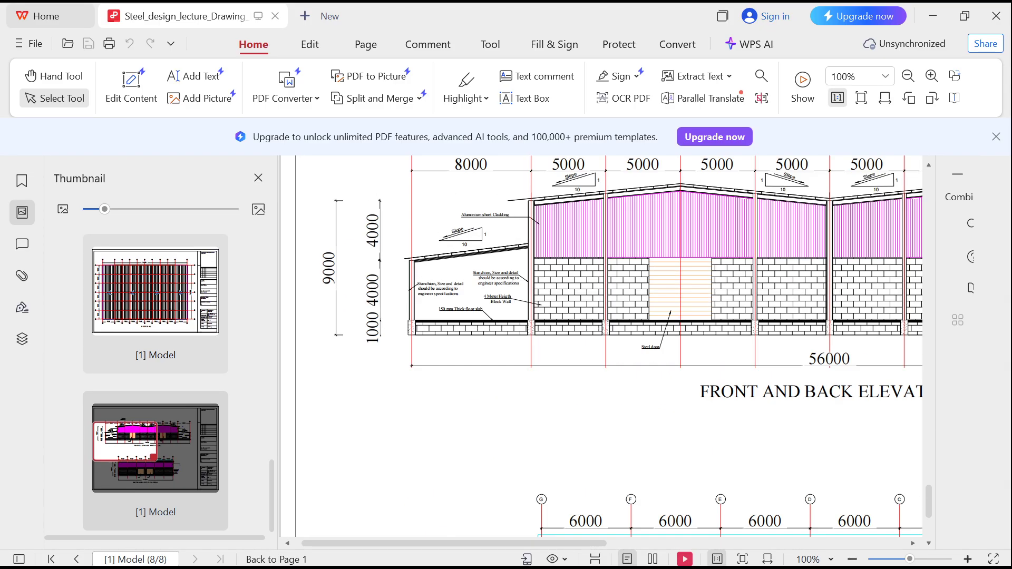
pyautogui.keyDown('ctrl'); pyautogui.scroll(-1, 449, 219); pyautogui.keyUp('ctrl')
pyautogui.keyDown('ctrl'); pyautogui.scroll(2, 450, 219); pyautogui.keyUp('ctrl')
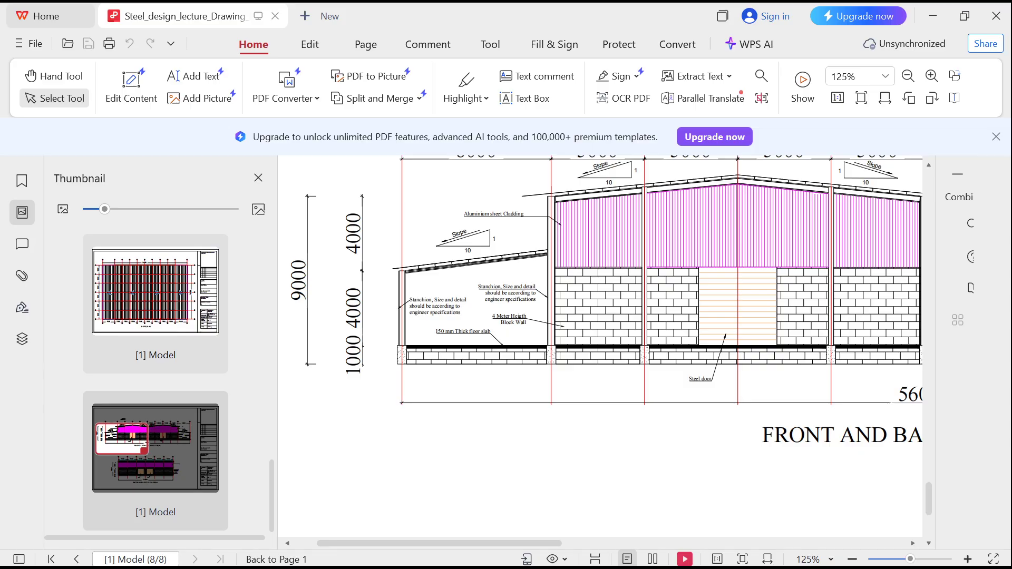
pyautogui.keyDown('ctrl'); pyautogui.scroll(-1, 364, 301); pyautogui.keyUp('ctrl')
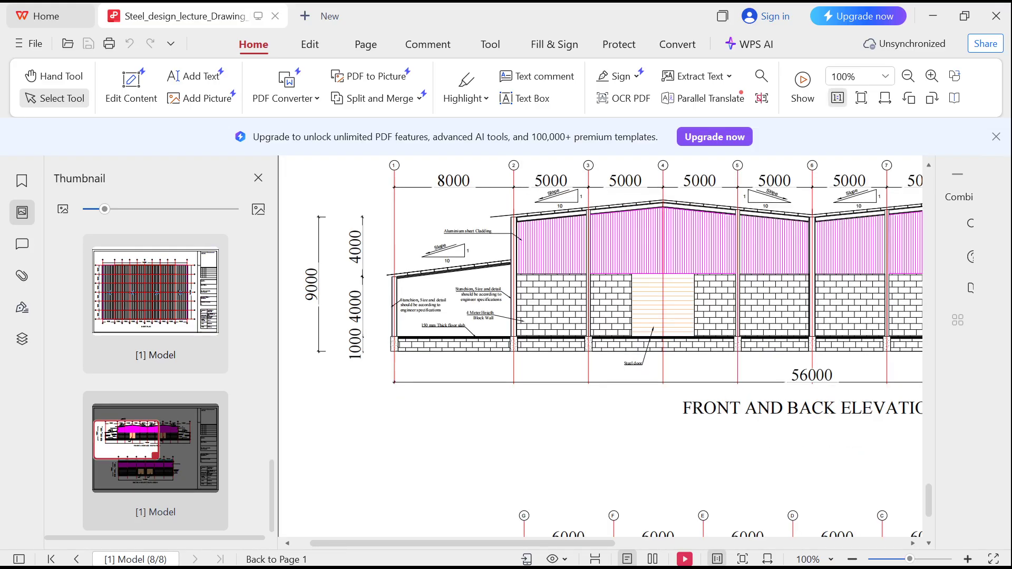
pyautogui.keyDown('ctrl'); pyautogui.scroll(1, 380, 346); pyautogui.keyUp('ctrl')
pyautogui.keyDown('ctrl'); pyautogui.scroll(1, 393, 348); pyautogui.keyUp('ctrl')
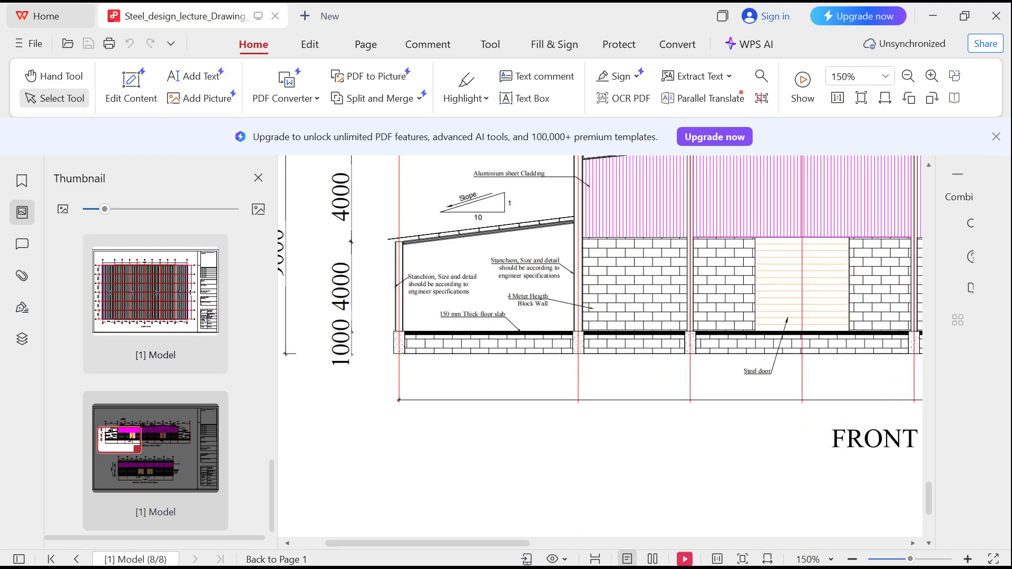
pyautogui.keyDown('ctrl'); pyautogui.scroll(-1, 396, 342); pyautogui.keyUp('ctrl')
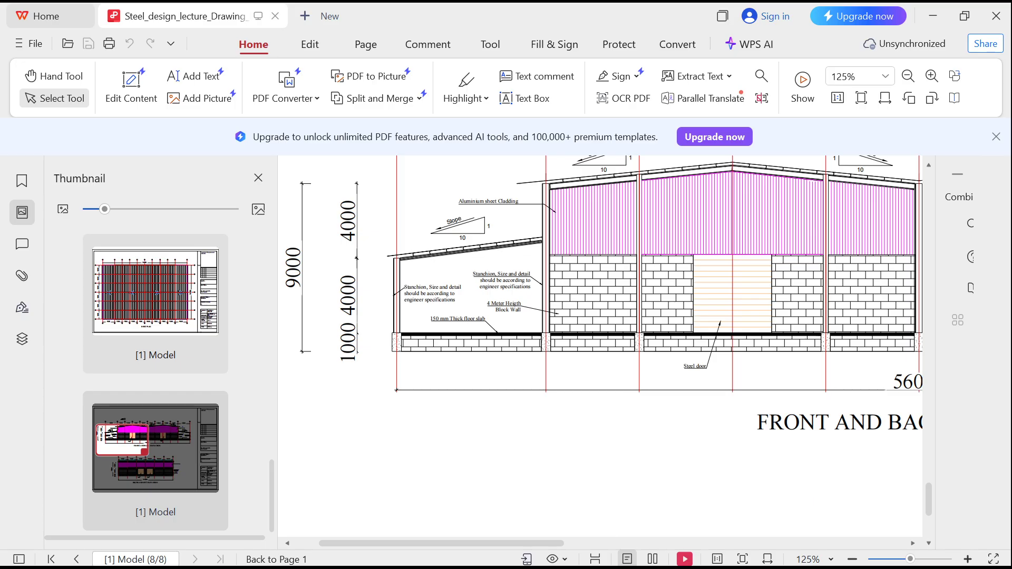
pyautogui.keyDown('ctrl'); pyautogui.scroll(-1, 419, 277); pyautogui.keyUp('ctrl')
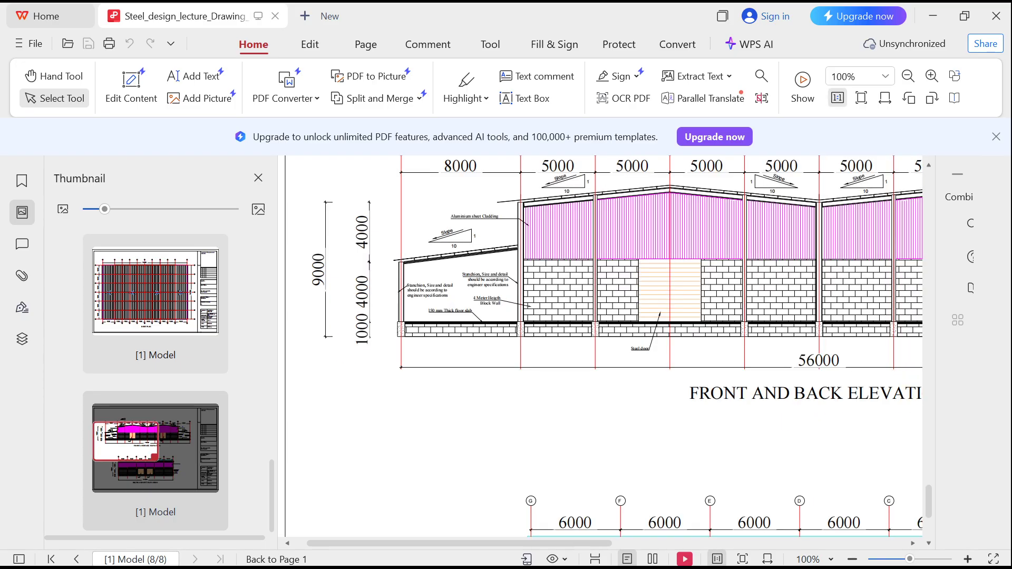
pyautogui.keyDown('ctrl'); pyautogui.scroll(1, 418, 290); pyautogui.keyUp('ctrl')
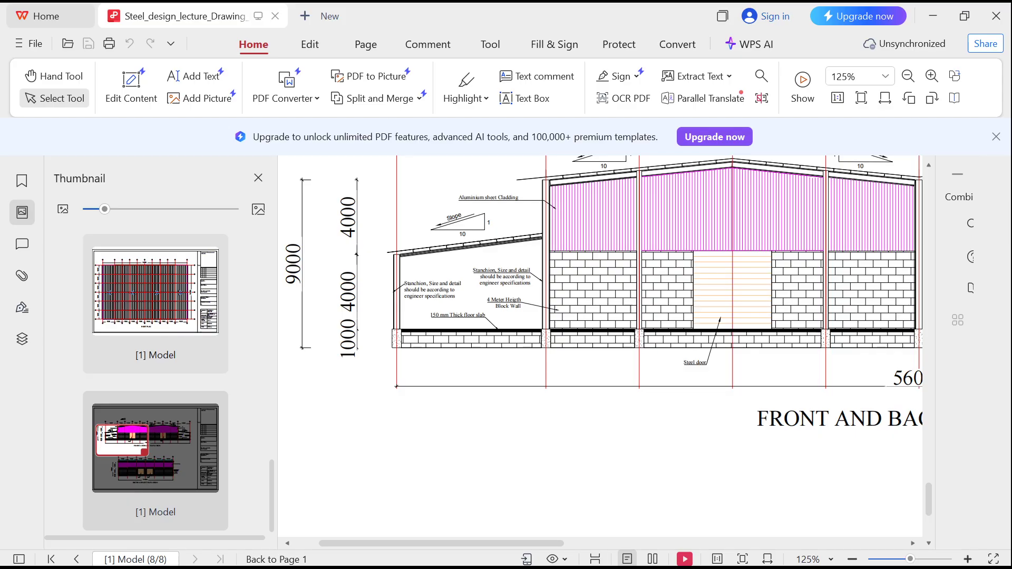
pyautogui.scroll(1, 601, 316)
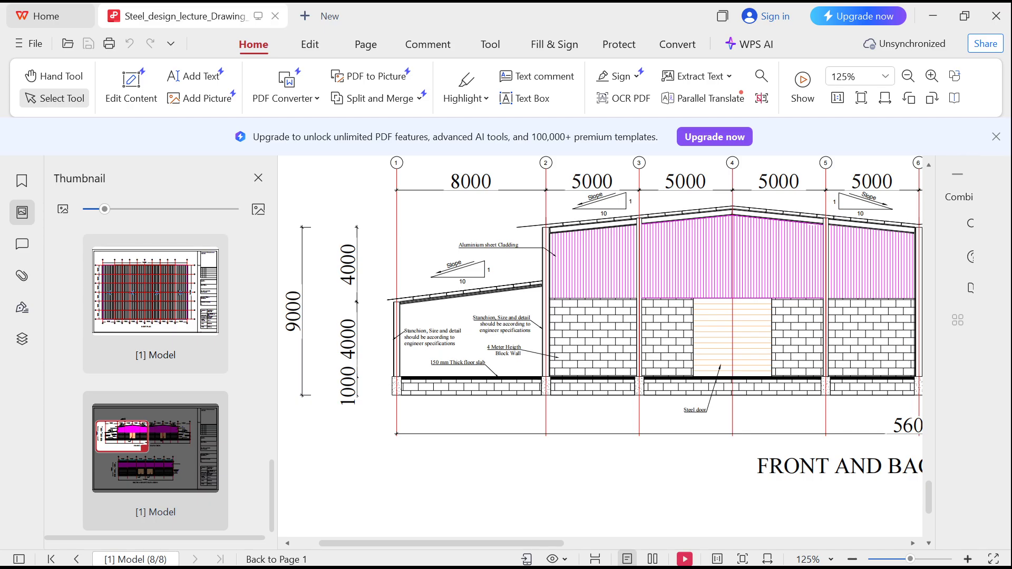
pyautogui.keyDown('ctrl'); pyautogui.scroll(1, 316, 322); pyautogui.keyUp('ctrl')
pyautogui.keyDown('ctrl'); pyautogui.scroll(-4, 316, 322); pyautogui.keyUp('ctrl')
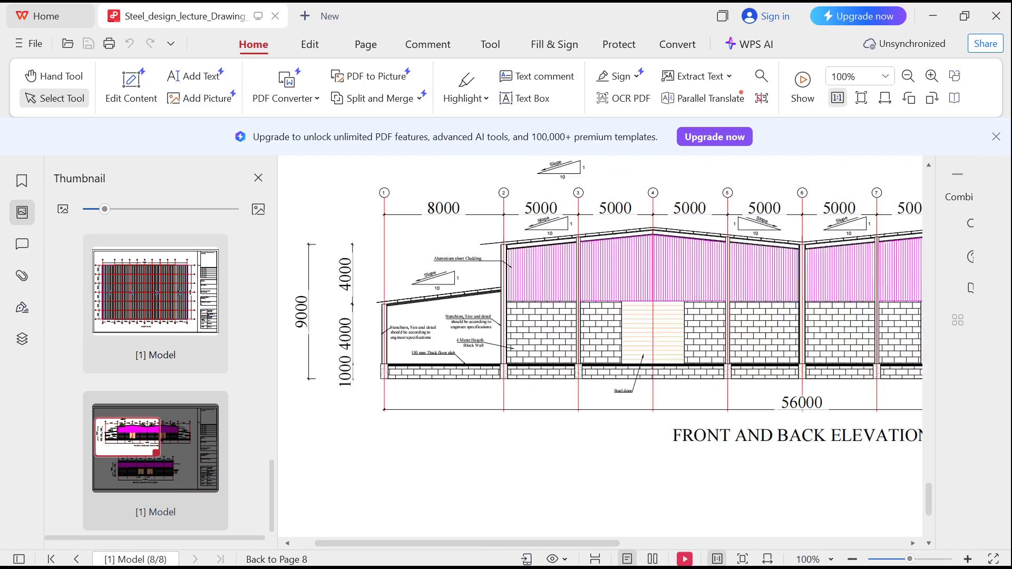
pyautogui.keyDown('ctrl'); pyautogui.scroll(3, 685, 342); pyautogui.keyUp('ctrl')
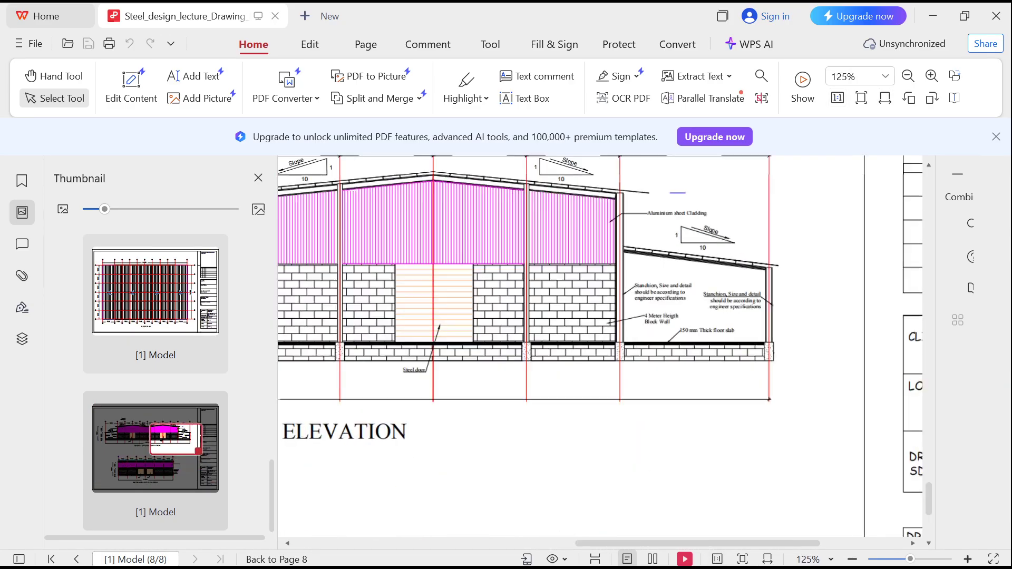
pyautogui.keyDown('ctrl'); pyautogui.scroll(-2, 685, 343); pyautogui.keyUp('ctrl')
pyautogui.keyDown('ctrl'); pyautogui.scroll(-2, 685, 337); pyautogui.keyUp('ctrl')
pyautogui.keyDown('ctrl'); pyautogui.scroll(4, 405, 261); pyautogui.keyUp('ctrl')
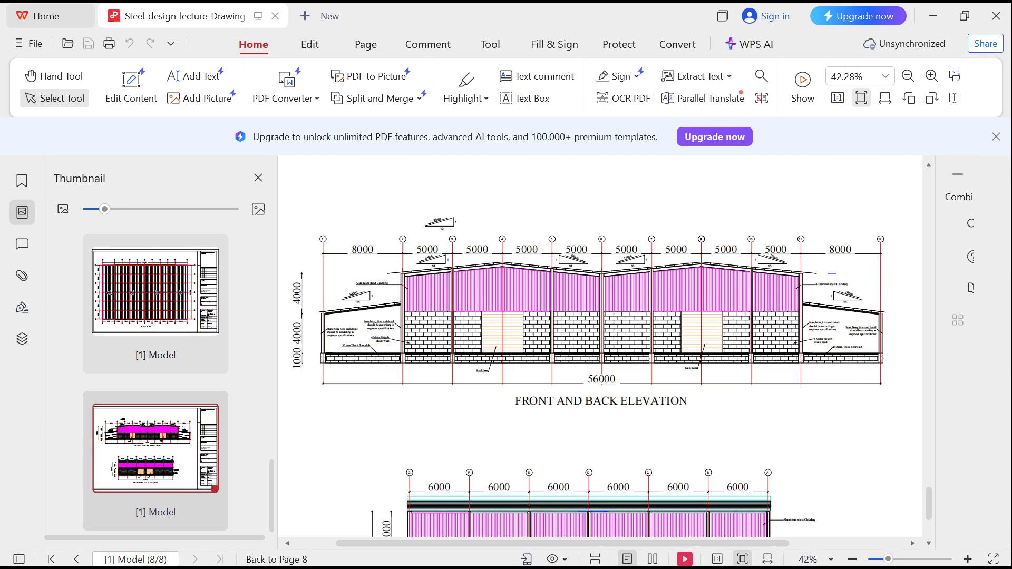
# Inspect the front and back elevation's twin-gable roof profile, wall and cladding zones, storey heights and overall span across the grids
pyautogui.keyDown('ctrl'); pyautogui.scroll(1, 433, 259); pyautogui.keyUp('ctrl')
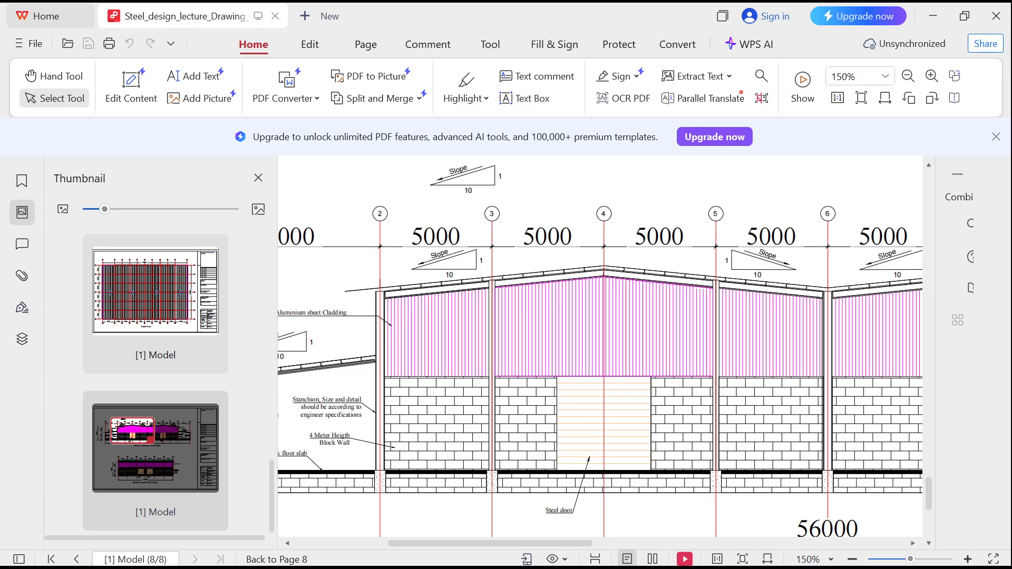
pyautogui.keyDown('ctrl'); pyautogui.scroll(-3, 505, 259); pyautogui.keyUp('ctrl')
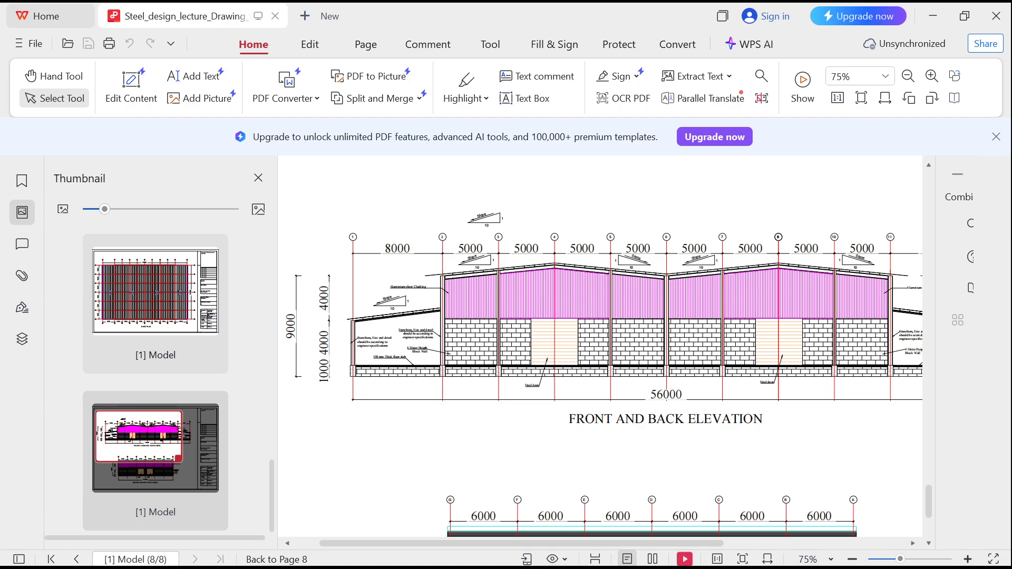
pyautogui.keyDown('ctrl'); pyautogui.scroll(1, 514, 267); pyautogui.keyUp('ctrl')
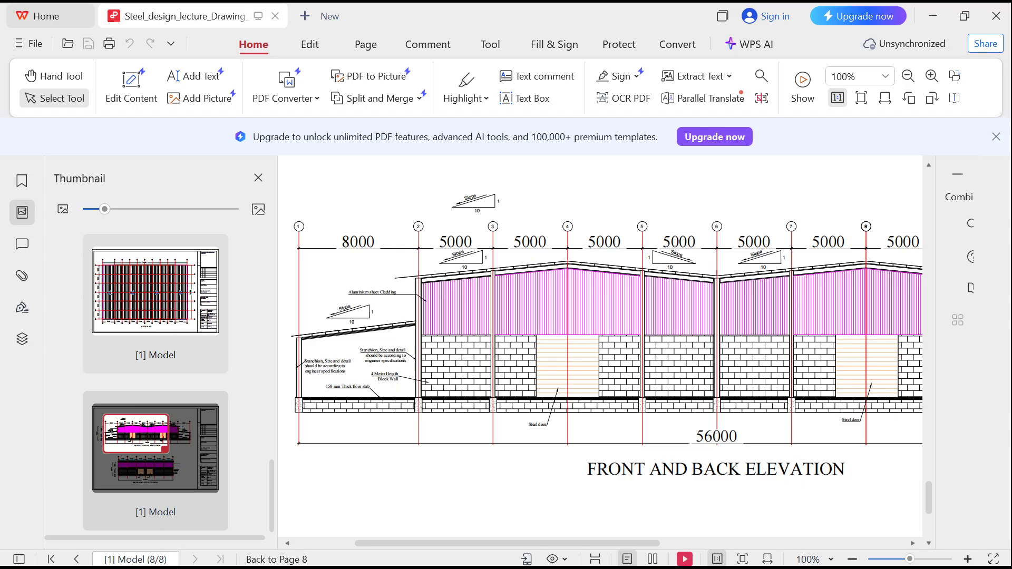
pyautogui.keyDown('ctrl'); pyautogui.scroll(4, 511, 275); pyautogui.keyUp('ctrl')
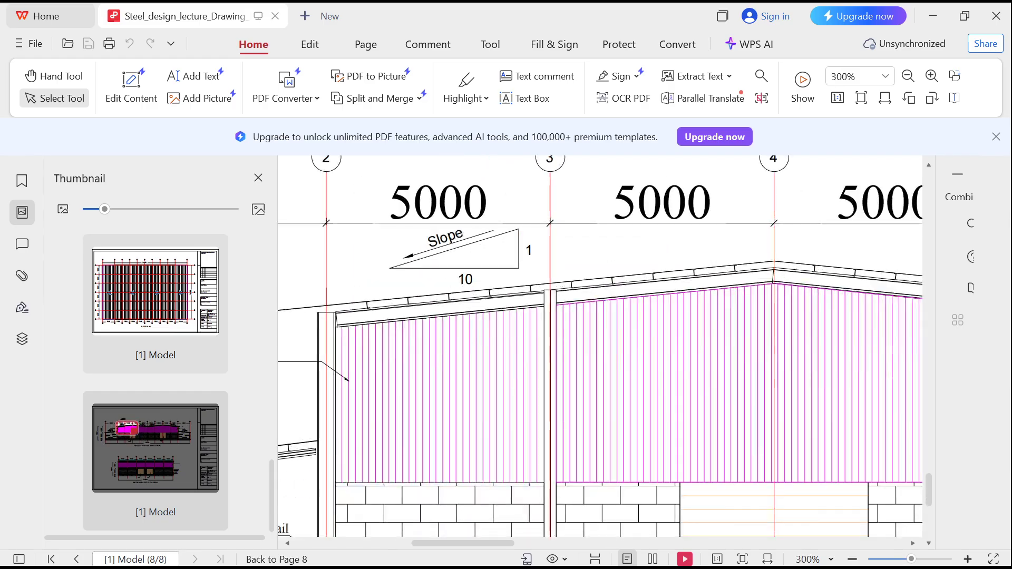
pyautogui.keyDown('ctrl'); pyautogui.scroll(-3, 510, 275); pyautogui.keyUp('ctrl')
pyautogui.keyDown('ctrl'); pyautogui.scroll(-2, 448, 255); pyautogui.keyUp('ctrl')
pyautogui.keyDown('ctrl'); pyautogui.scroll(3, 616, 260); pyautogui.keyUp('ctrl')
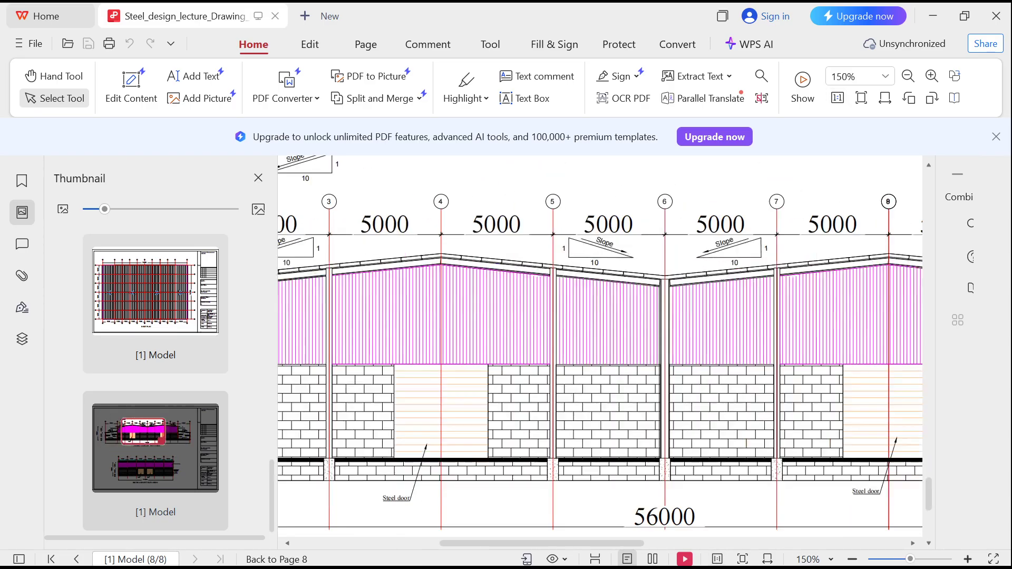
pyautogui.keyDown('ctrl'); pyautogui.scroll(1, 647, 241); pyautogui.keyUp('ctrl')
pyautogui.keyDown('ctrl'); pyautogui.scroll(-4, 648, 241); pyautogui.keyUp('ctrl')
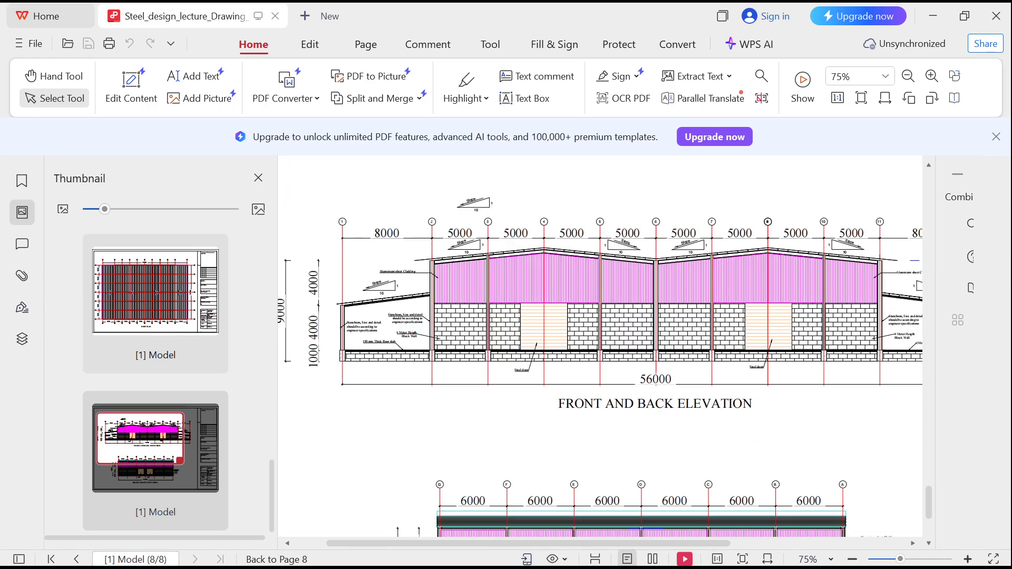
pyautogui.keyDown('ctrl'); pyautogui.scroll(5, 462, 242); pyautogui.keyUp('ctrl')
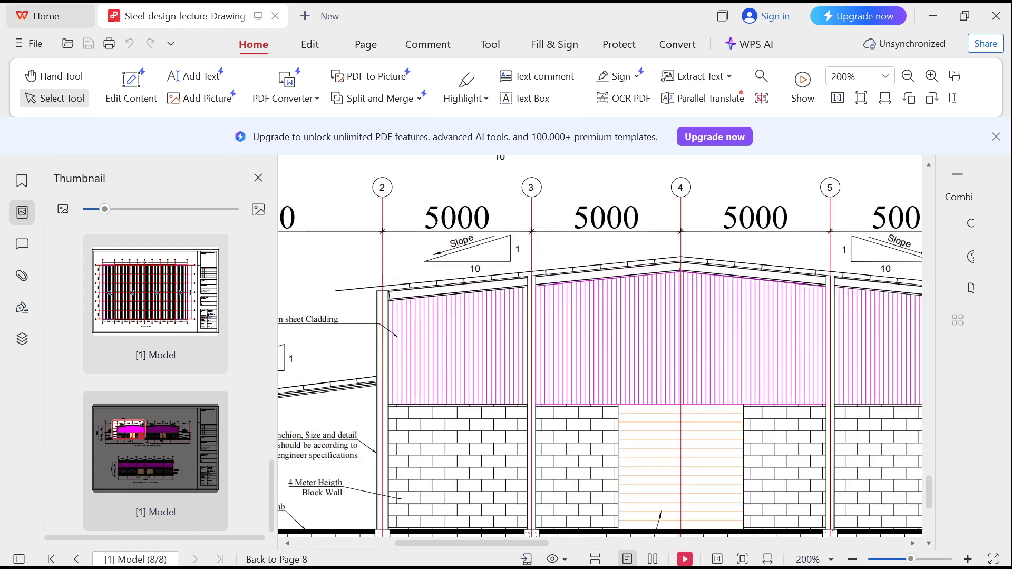
pyautogui.keyDown('ctrl'); pyautogui.scroll(-2, 496, 304); pyautogui.keyUp('ctrl')
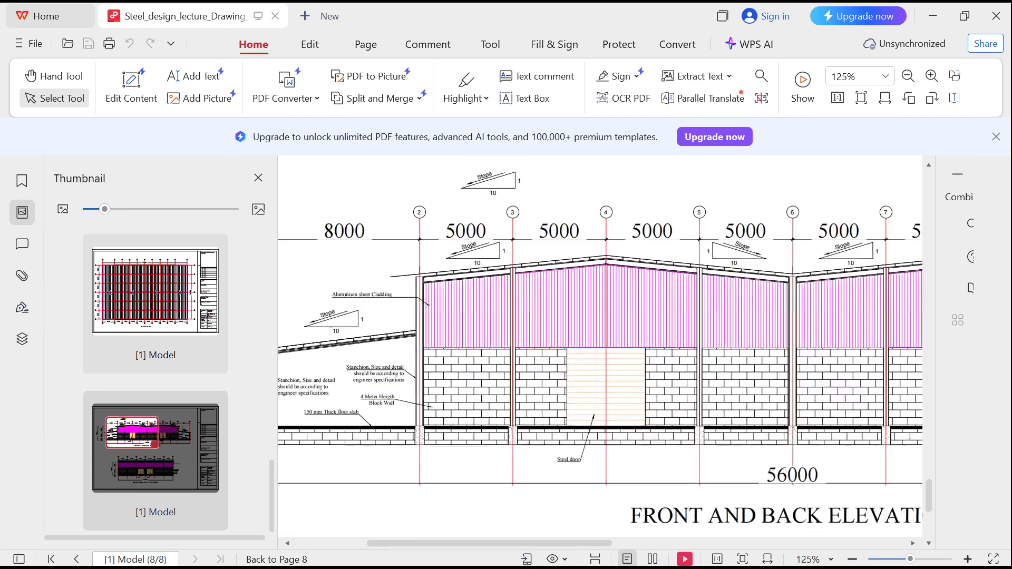
pyautogui.keyDown('ctrl'); pyautogui.scroll(-2, 496, 304); pyautogui.keyUp('ctrl')
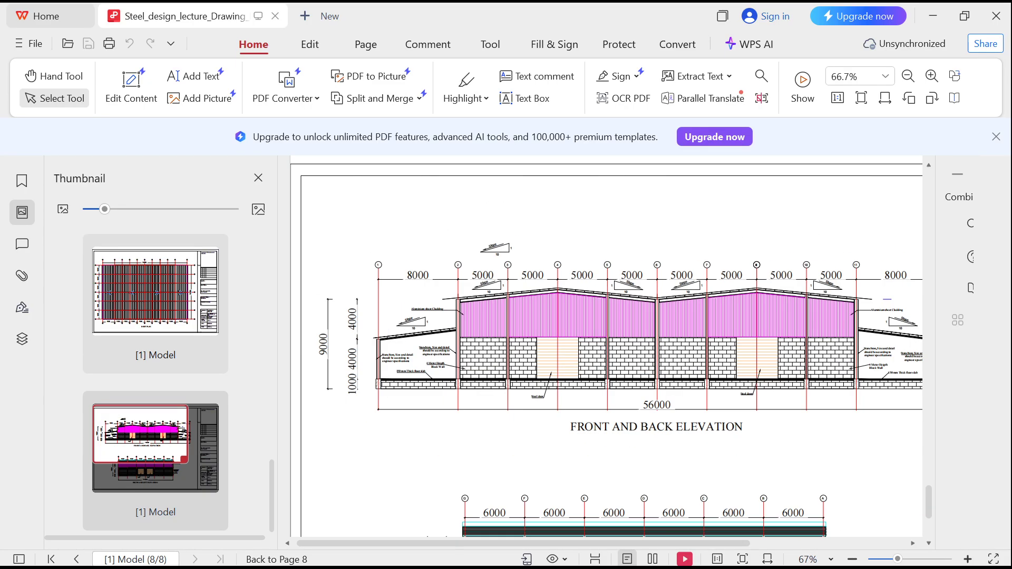
pyautogui.hscroll(2, 606, 343)
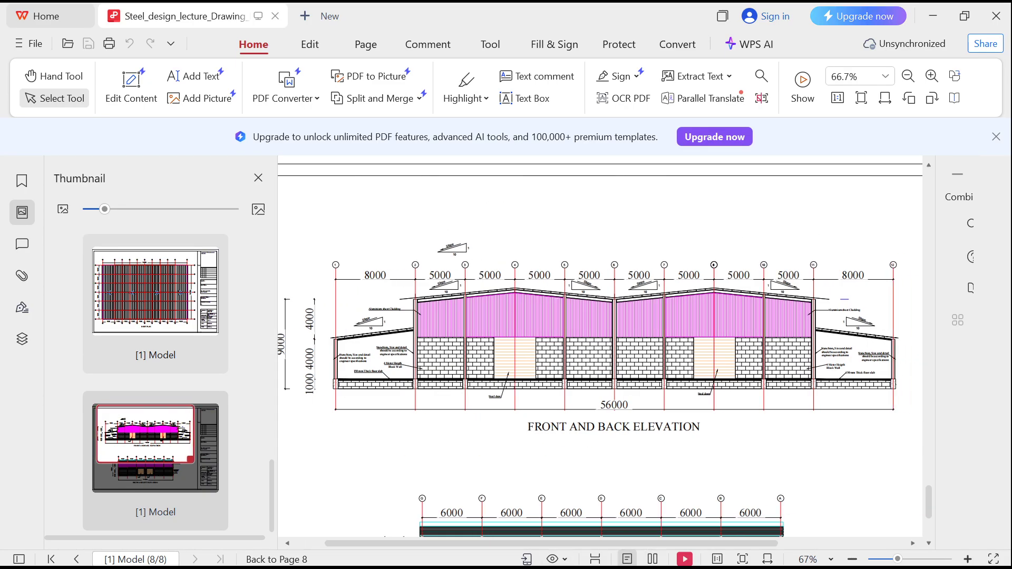
pyautogui.click(932, 16)
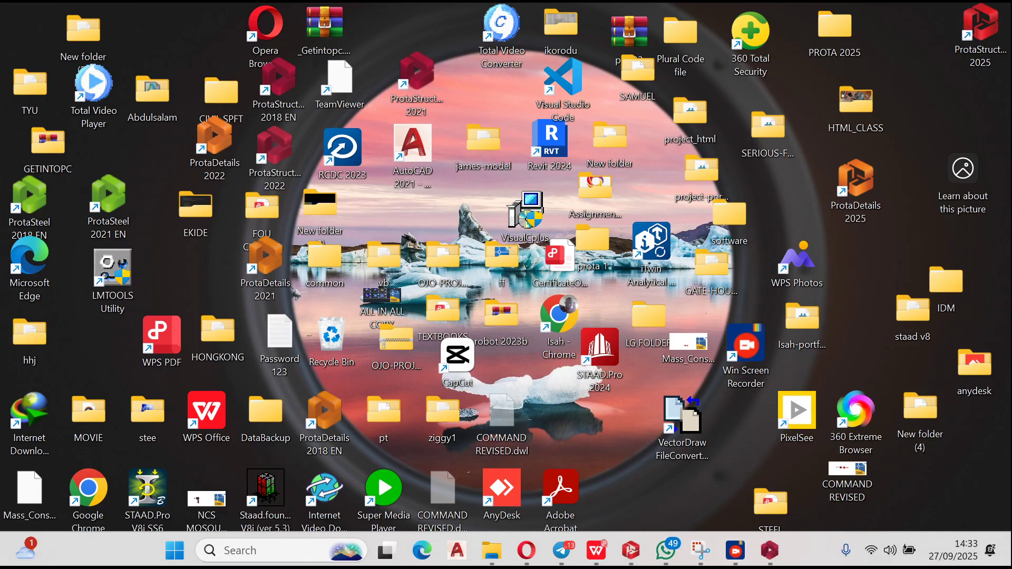
pyautogui.click(770, 550)
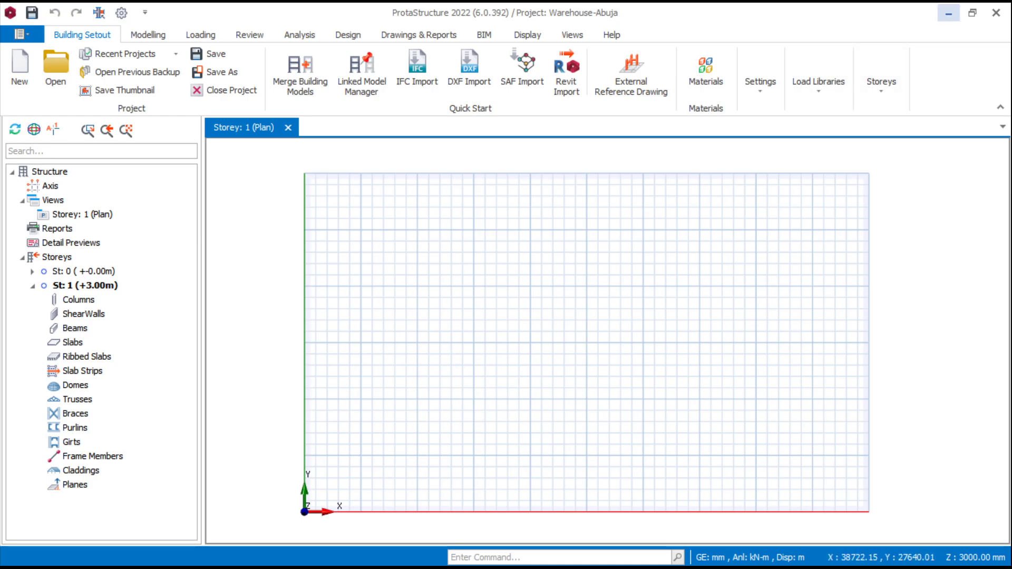
pyautogui.click(949, 13)
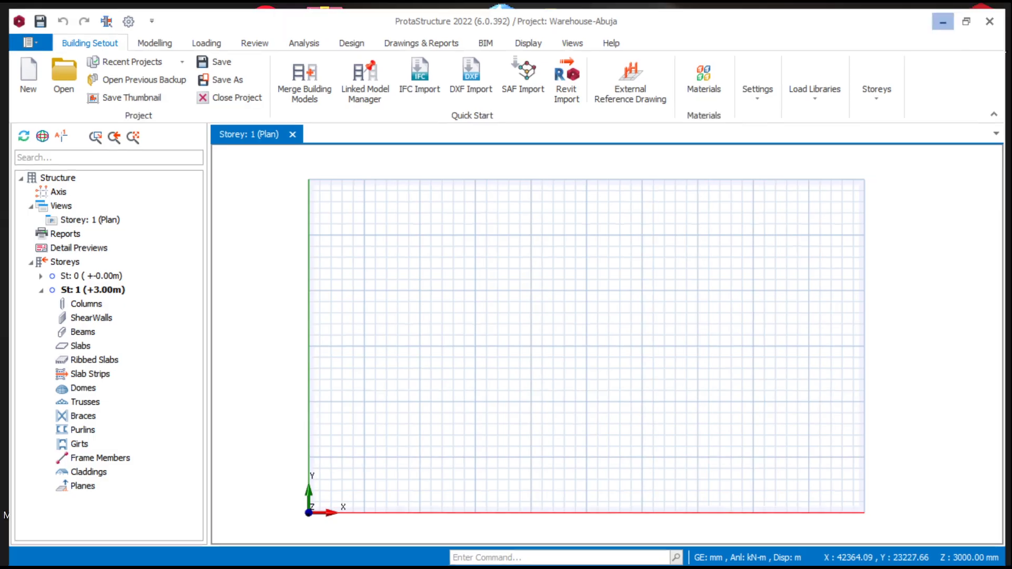
pyautogui.moveTo(700, 550)
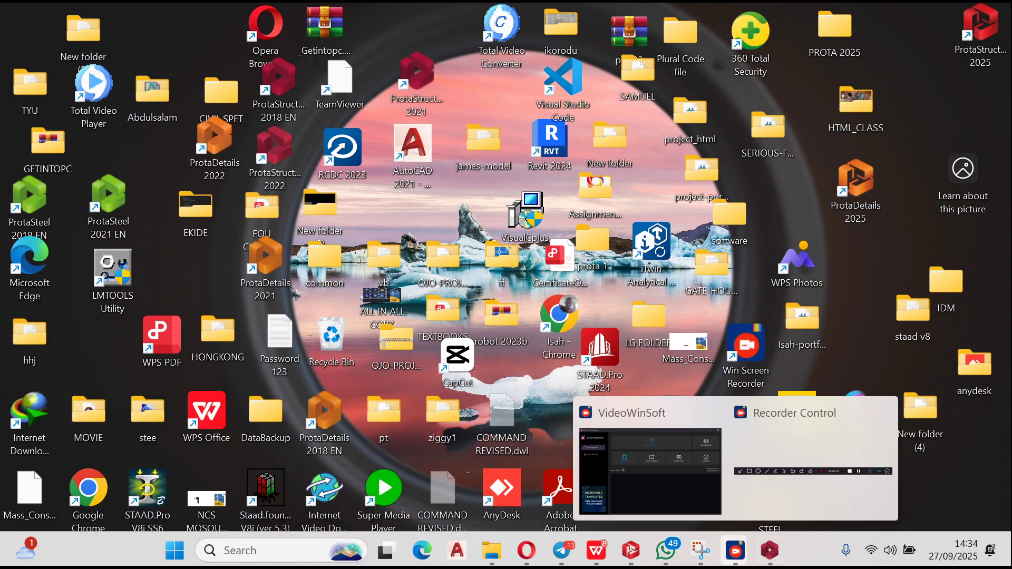
pyautogui.moveTo(769, 550)
pyautogui.moveTo(630, 550)
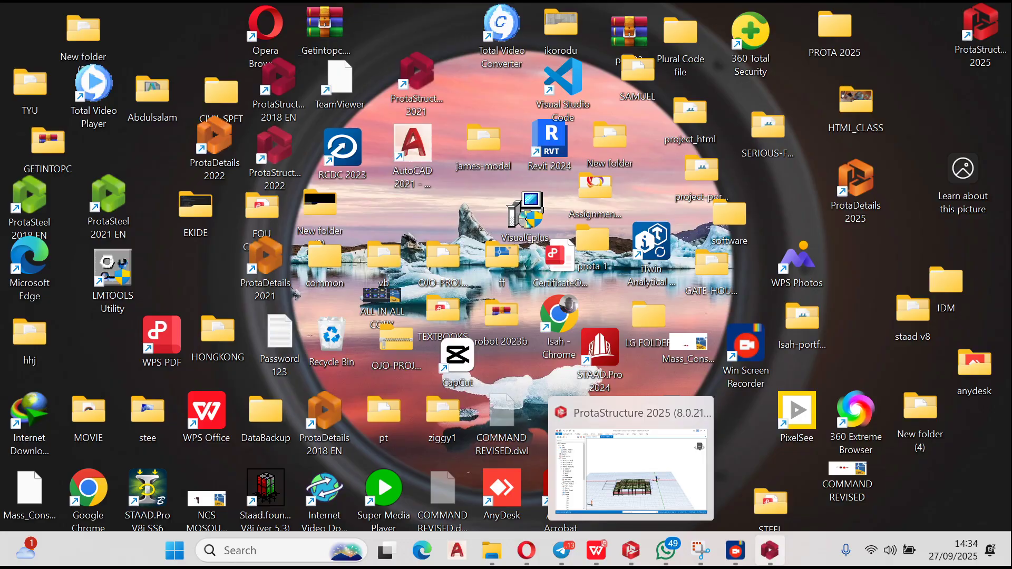
pyautogui.click(769, 550)
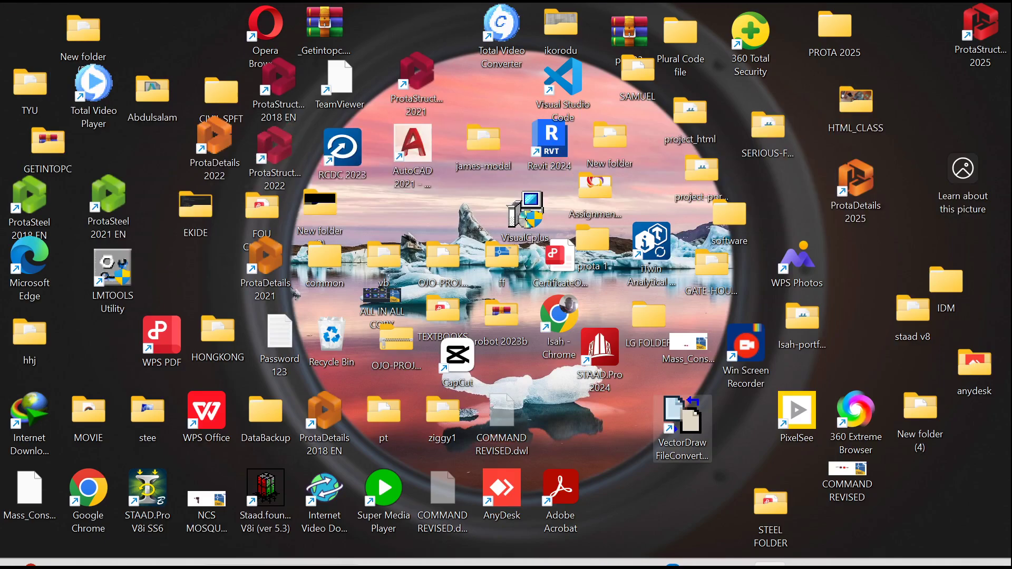
pyautogui.click(948, 13)
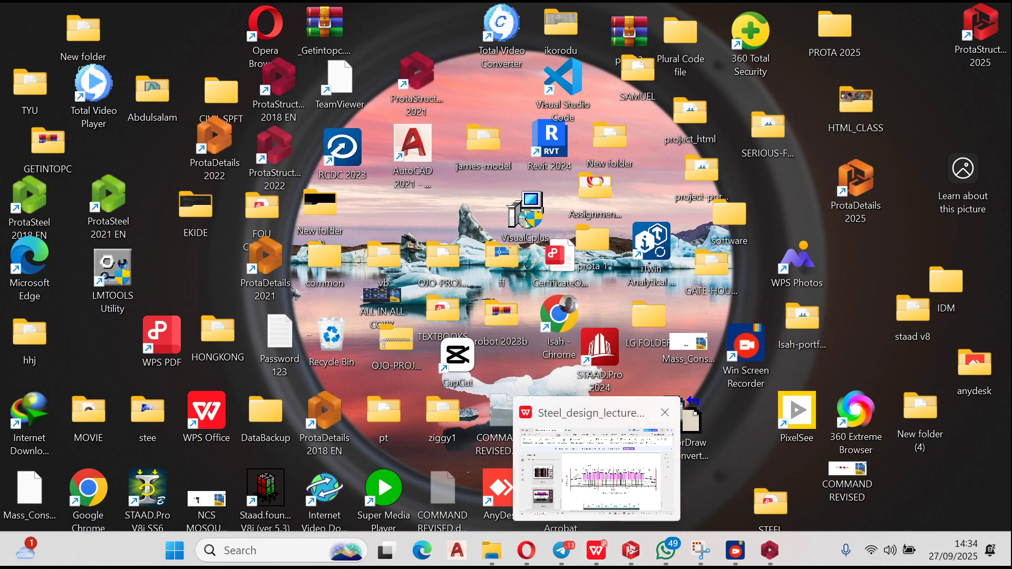
pyautogui.click(595, 550)
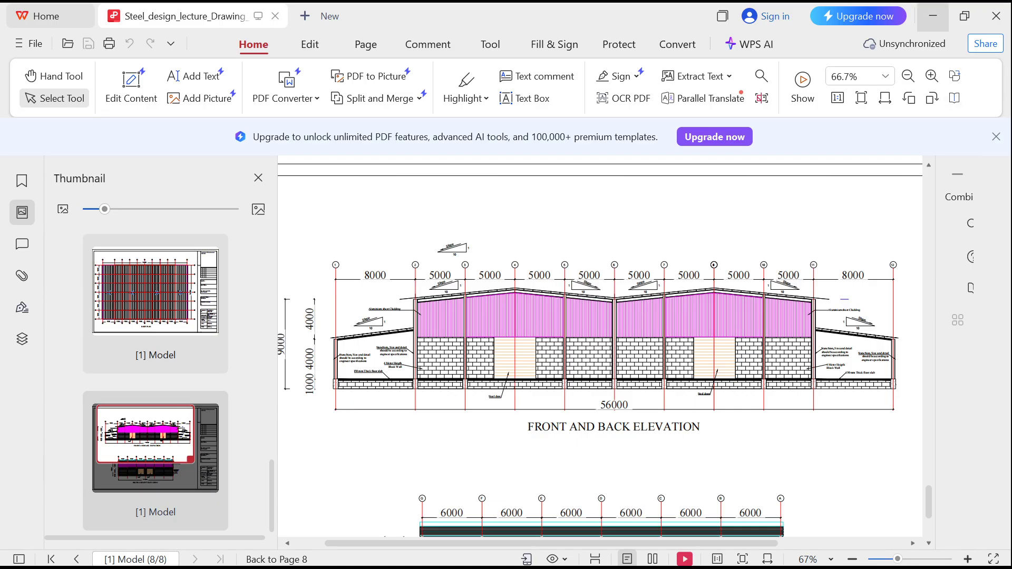
# Switch to the Warehouse-Abuja project in ProtaStructure 2022 and insert storeys up to storey number 3 with 3000 mm inserted height
pyautogui.click(932, 16)
pyautogui.click(769, 552)
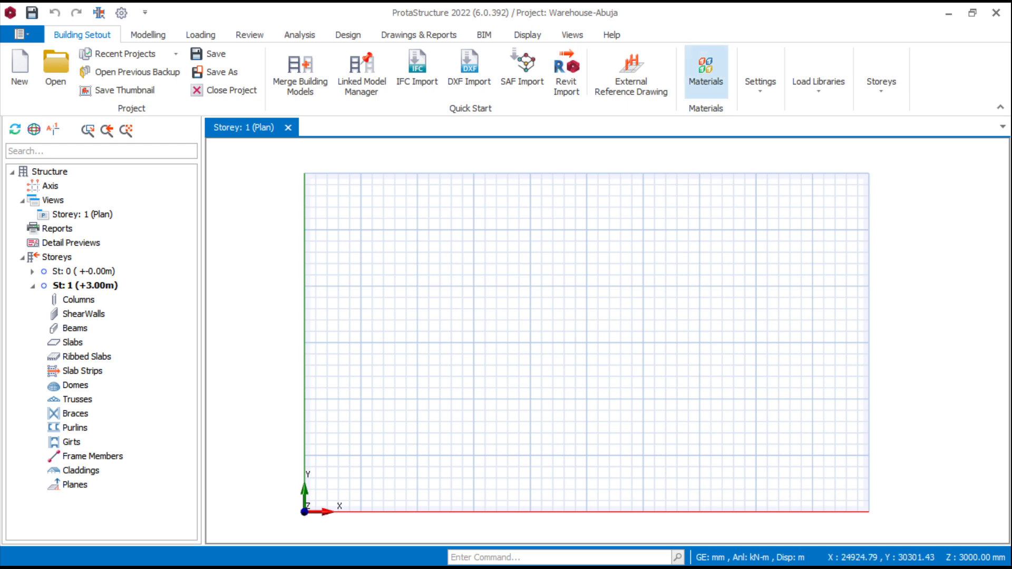
pyautogui.click(880, 83)
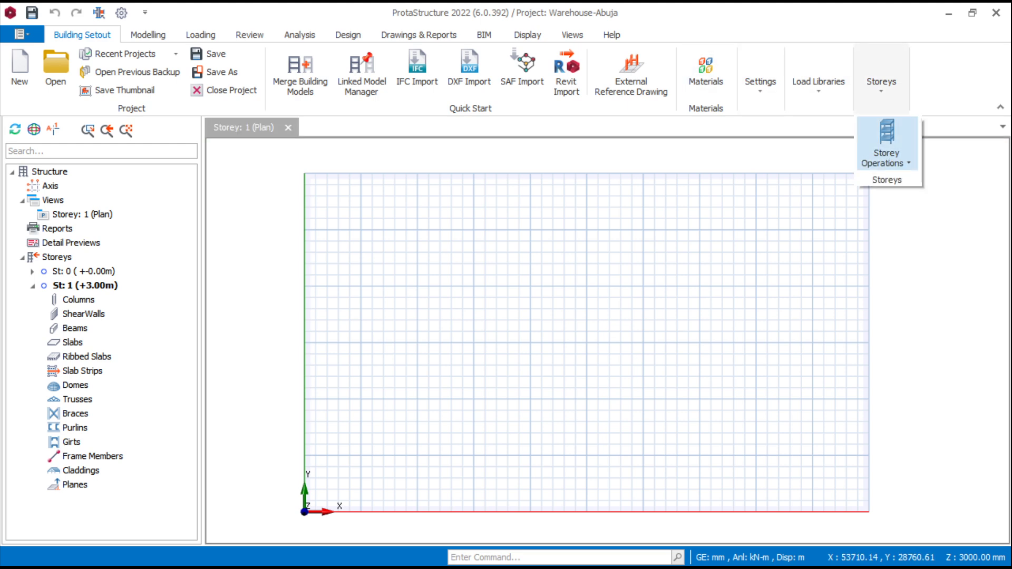
pyautogui.click(886, 145)
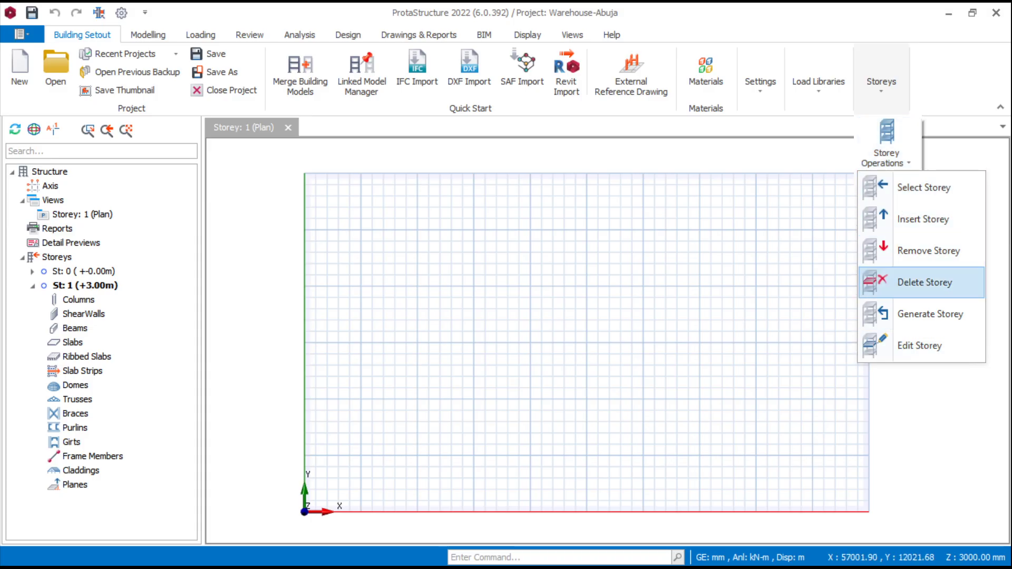
pyautogui.click(923, 218)
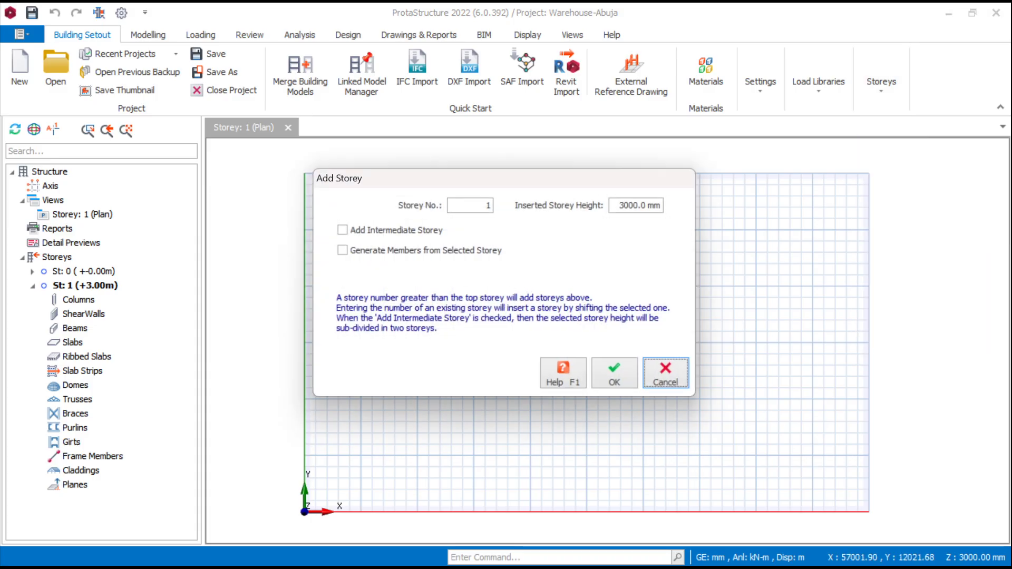
pyautogui.doubleClick(490, 205)
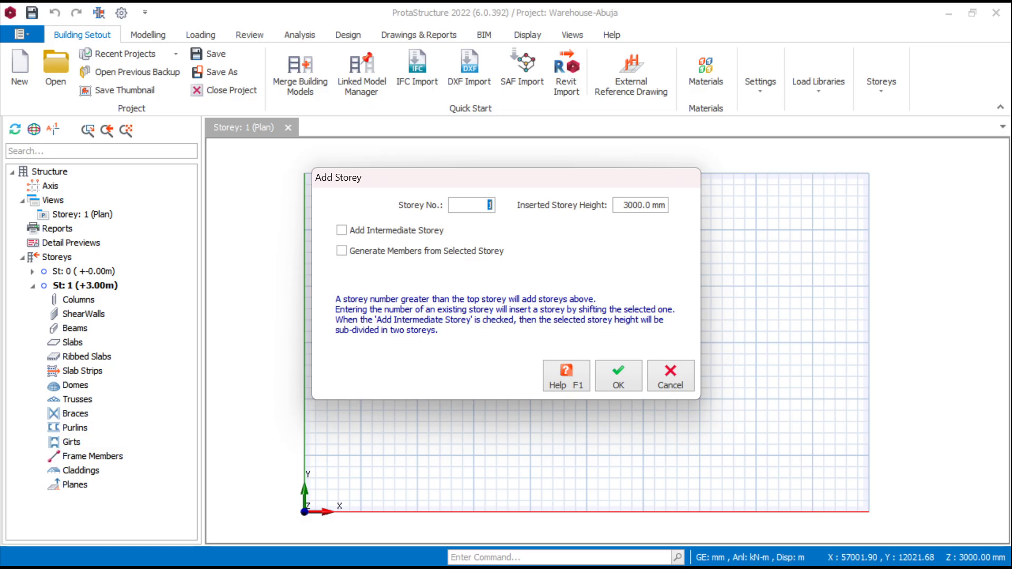
pyautogui.write('3')
pyautogui.click(618, 375)
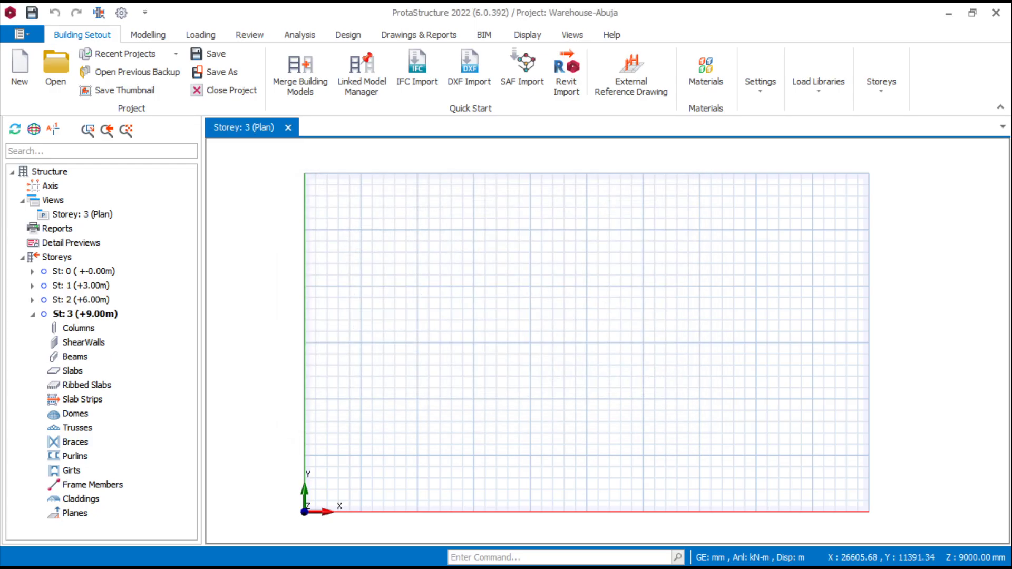
# Open the storey table for editing and set storey 1's height to 1000 mm
pyautogui.click(881, 82)
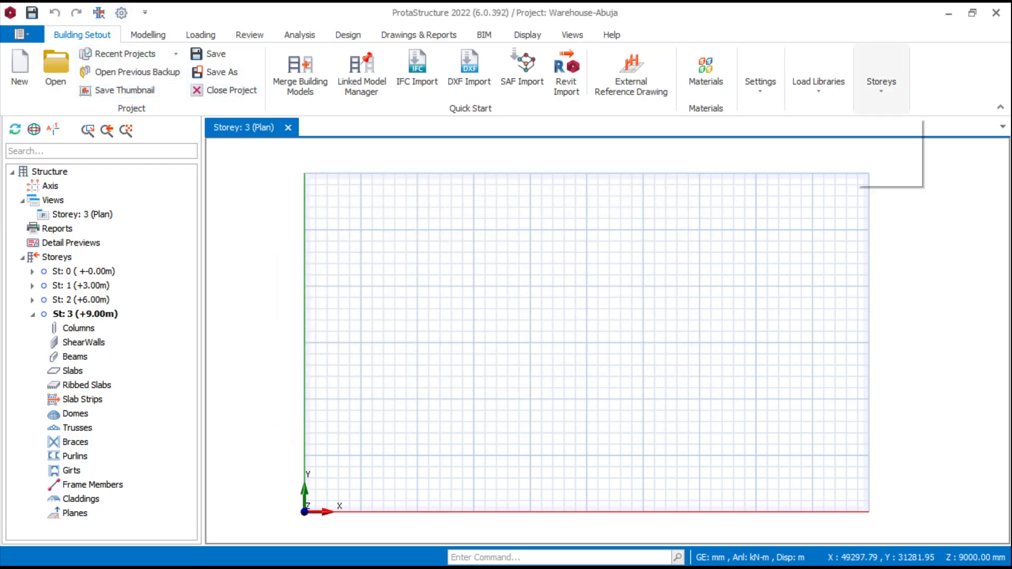
pyautogui.click(885, 152)
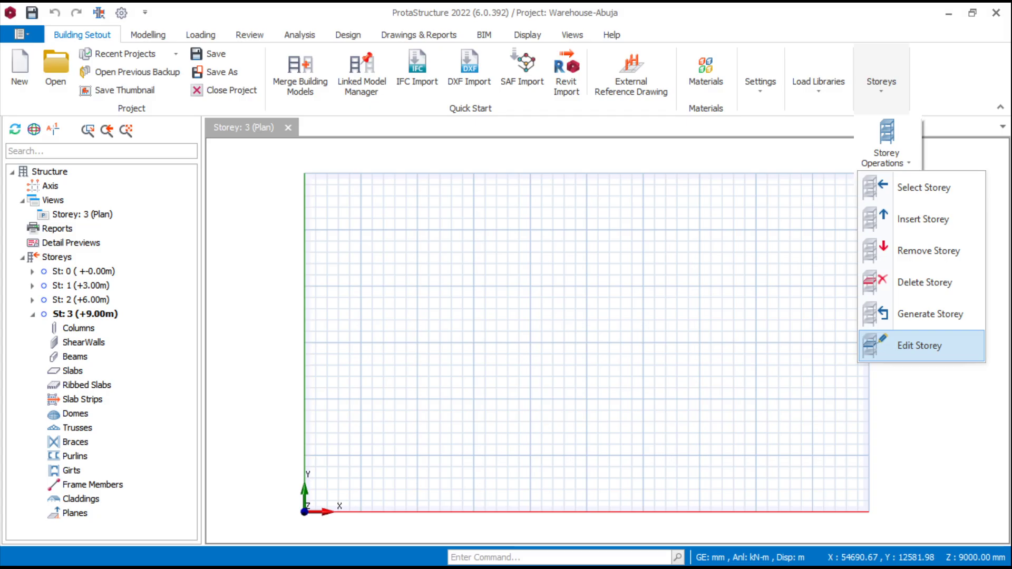
pyautogui.click(919, 345)
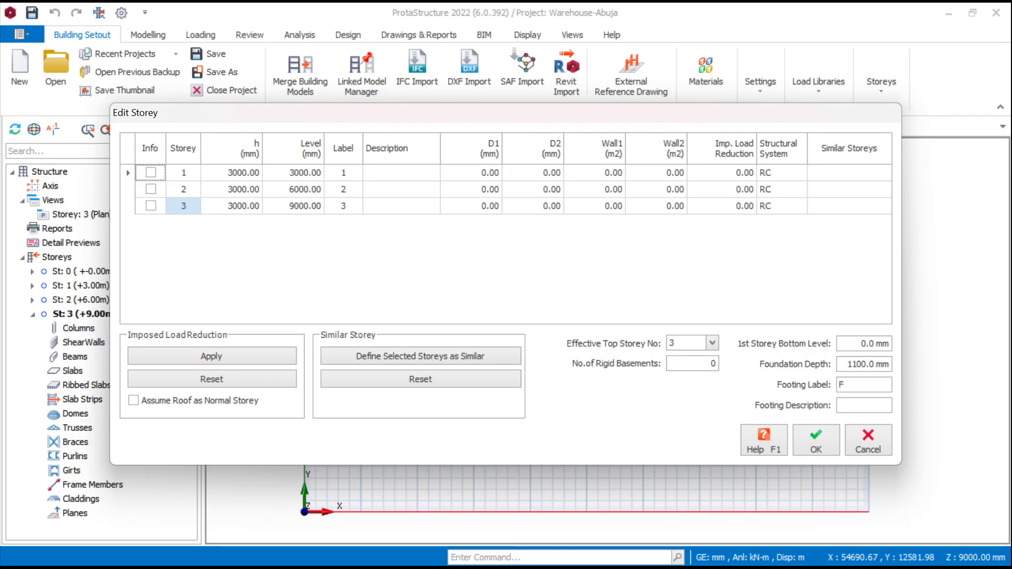
pyautogui.click(247, 172)
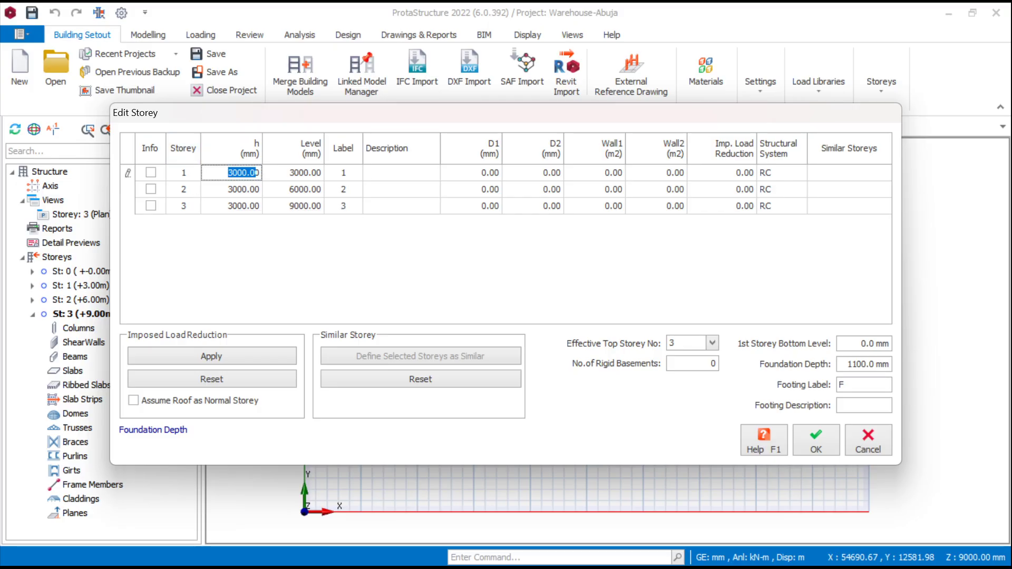
pyautogui.write('100')
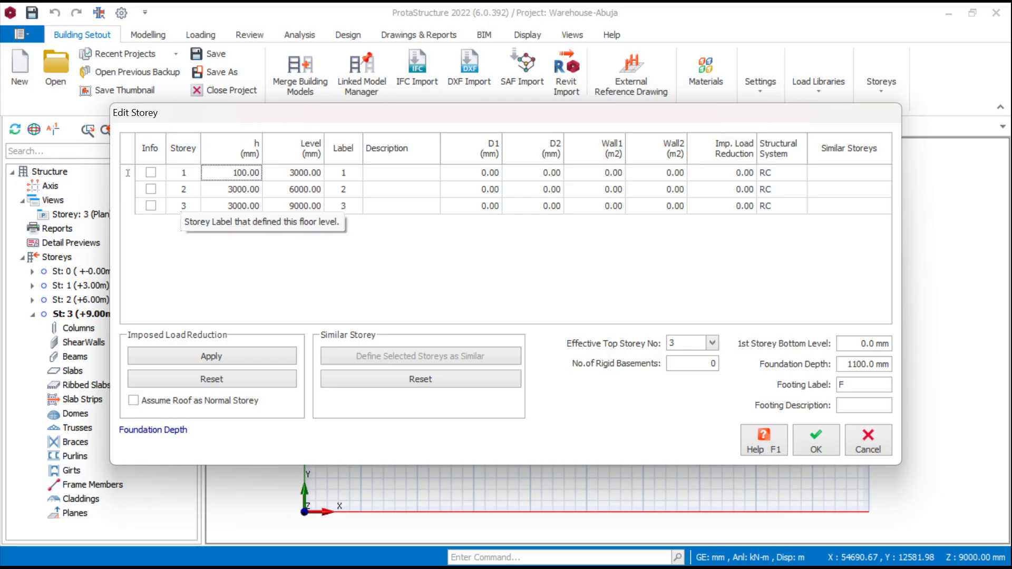
pyautogui.press('Return')
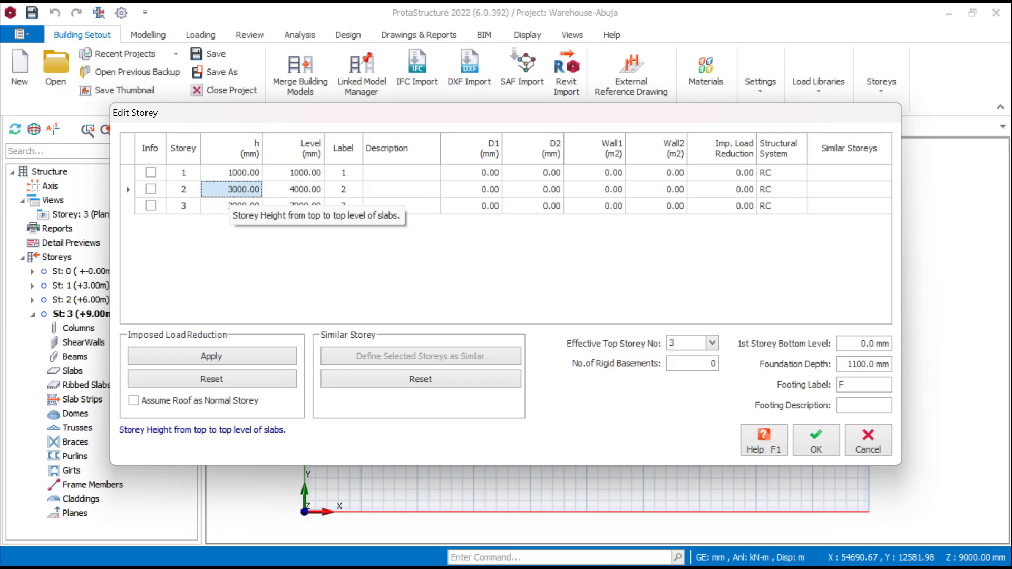
# Set the heights of storeys 2 and 3 to 4000 mm each, apply the storey edits and minimize ProtaStructure
pyautogui.click(259, 190)
pyautogui.moveTo(260, 189); pyautogui.dragTo(224, 190)
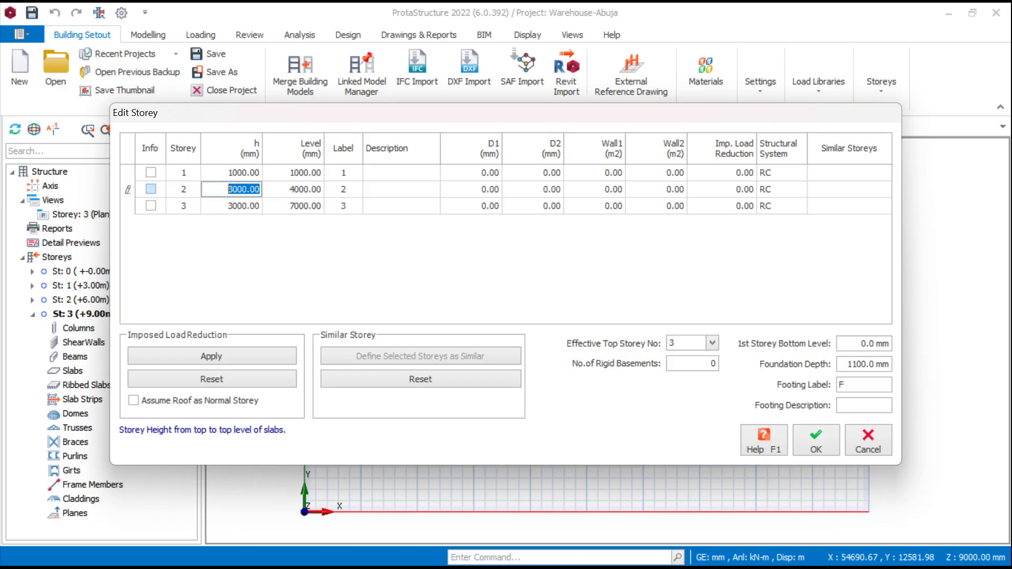
pyautogui.write('4000')
pyautogui.click(257, 206)
pyautogui.moveTo(257, 206); pyautogui.dragTo(207, 207)
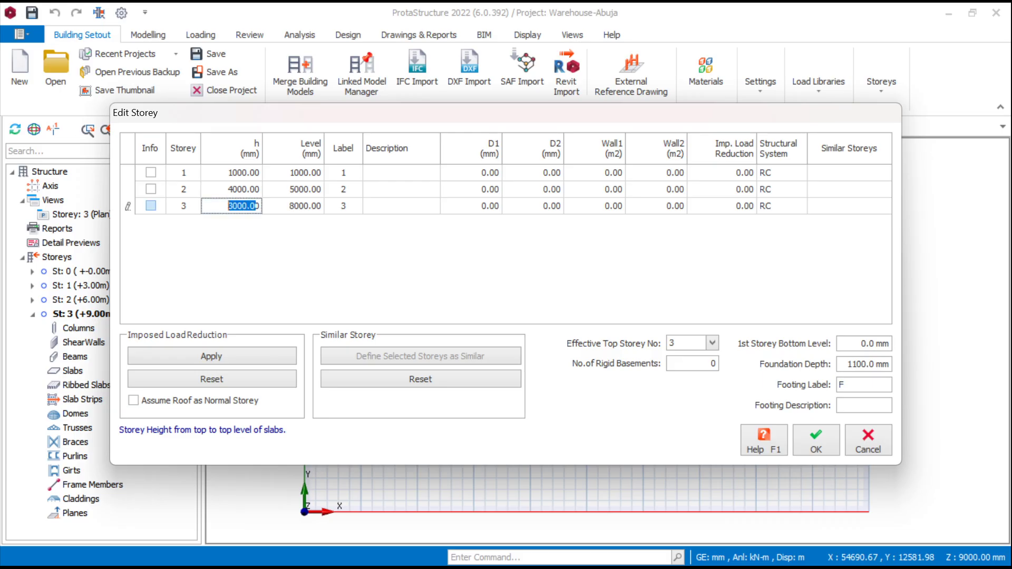
pyautogui.write('4000')
pyautogui.press('Return')
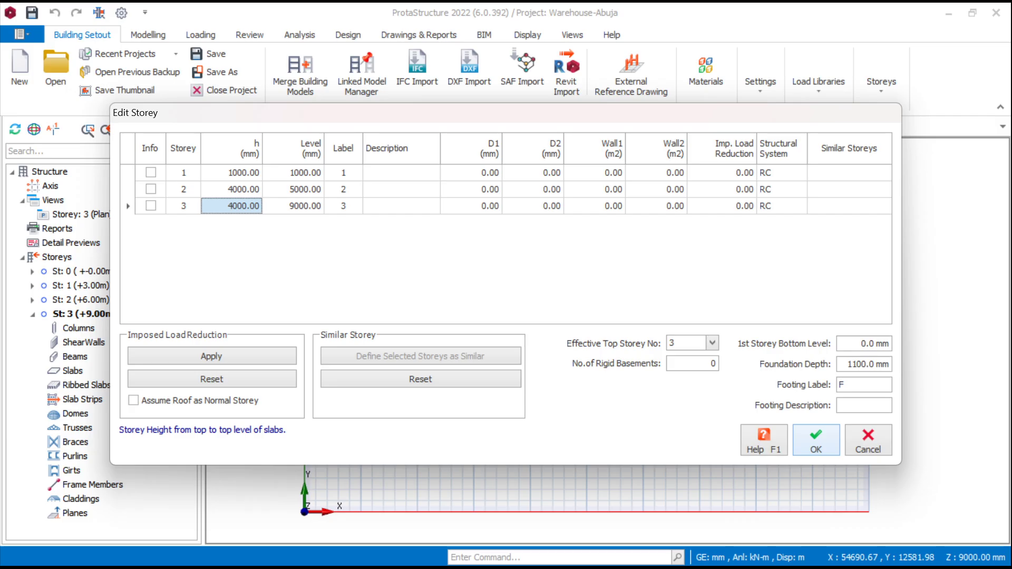
pyautogui.click(816, 441)
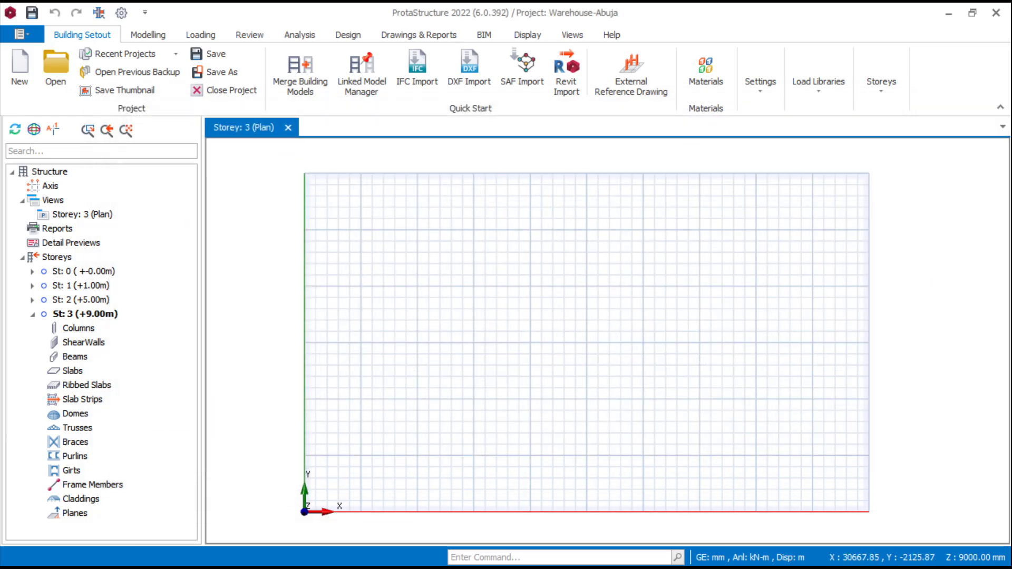
pyautogui.click(948, 13)
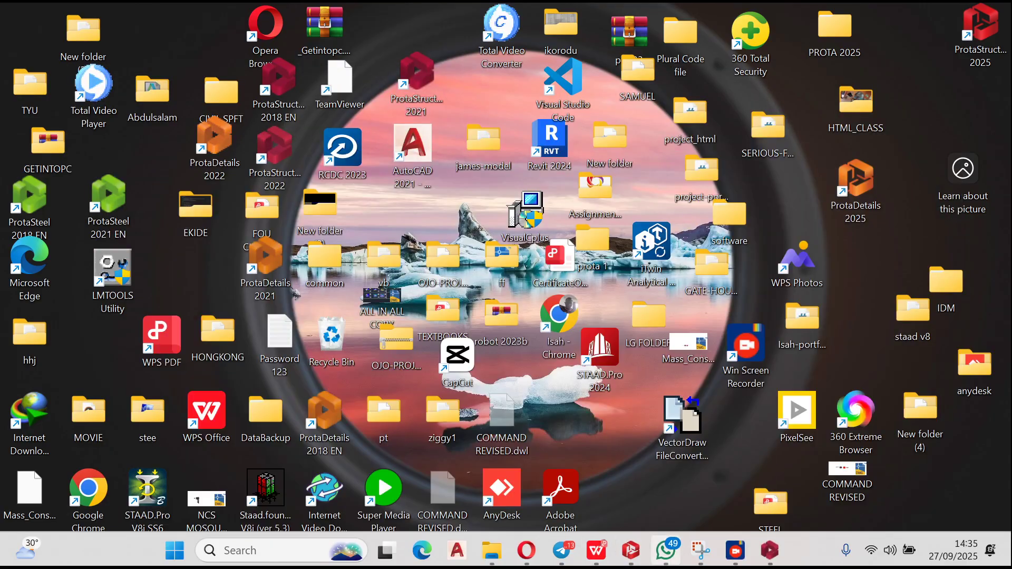
# Compare the front and back elevation's storey heights in the PDF with the storey levels of the Warehouse-Abuja project in ProtaStructure 2022
pyautogui.click(596, 549)
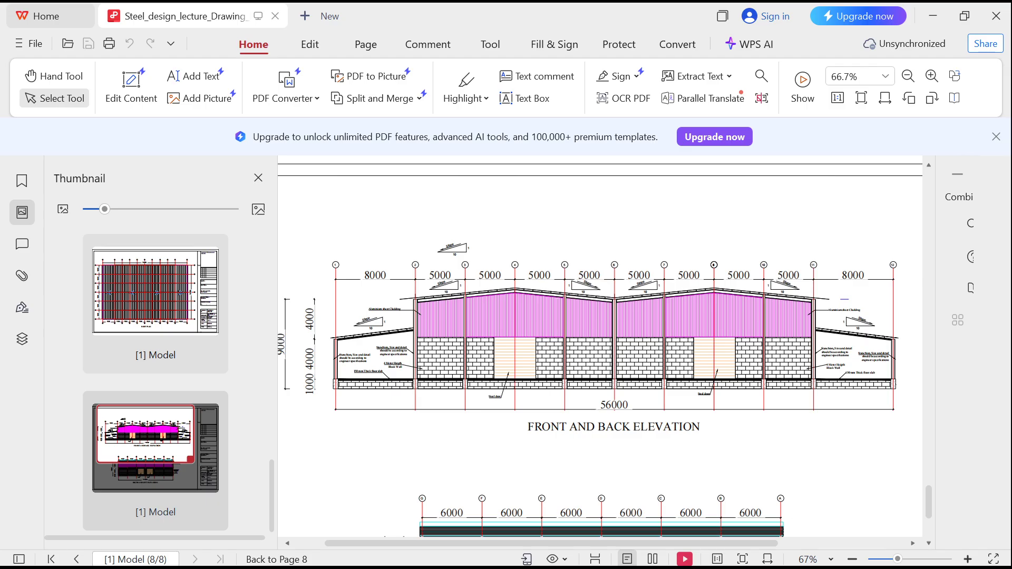
pyautogui.click(932, 16)
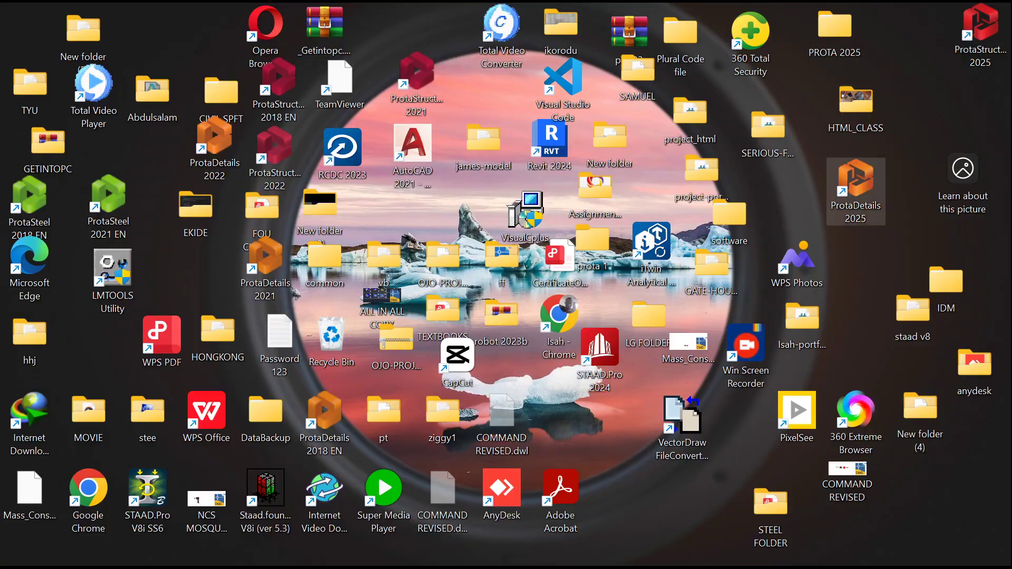
pyautogui.click(770, 550)
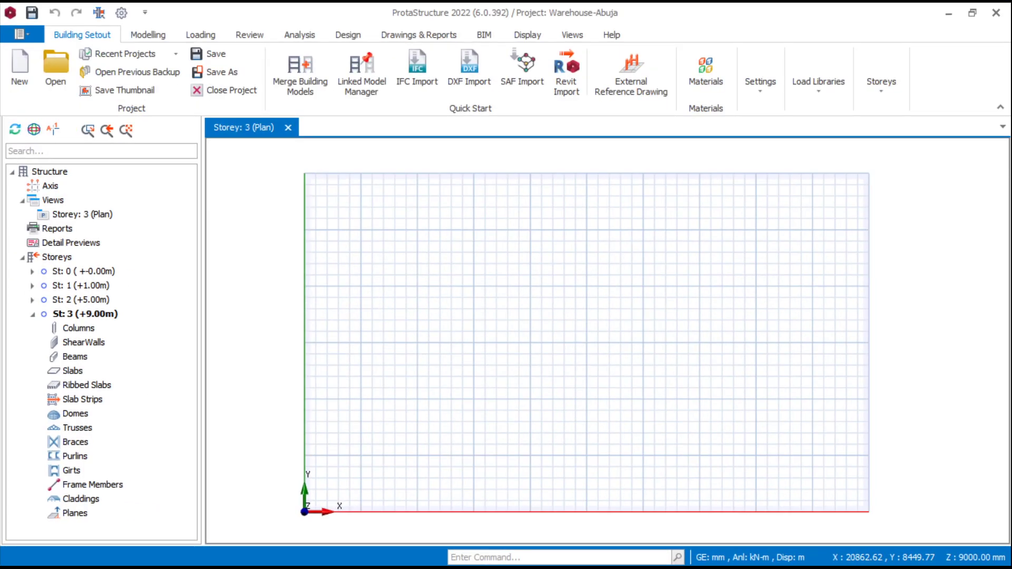
pyautogui.click(81, 286)
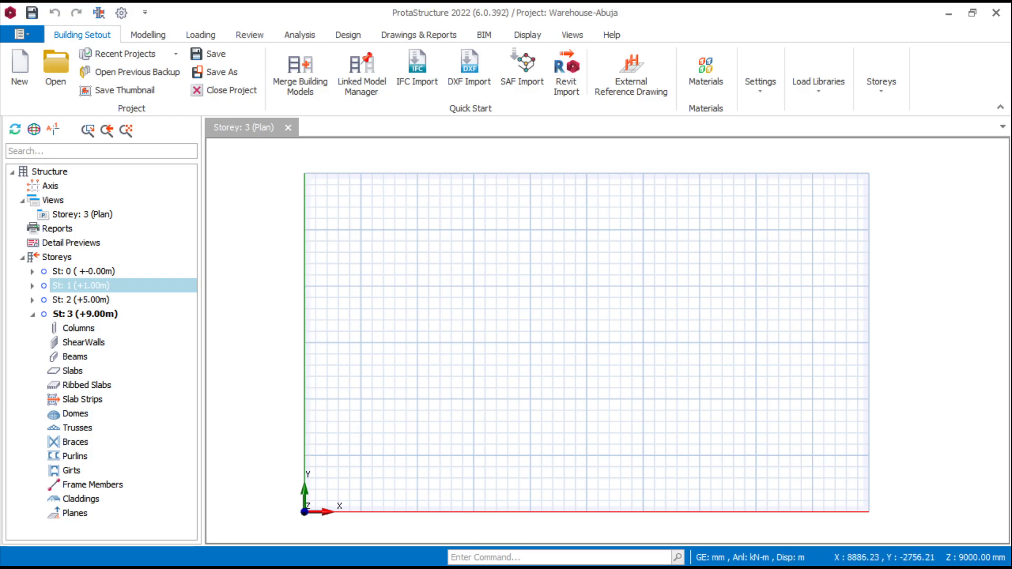
pyautogui.click(948, 12)
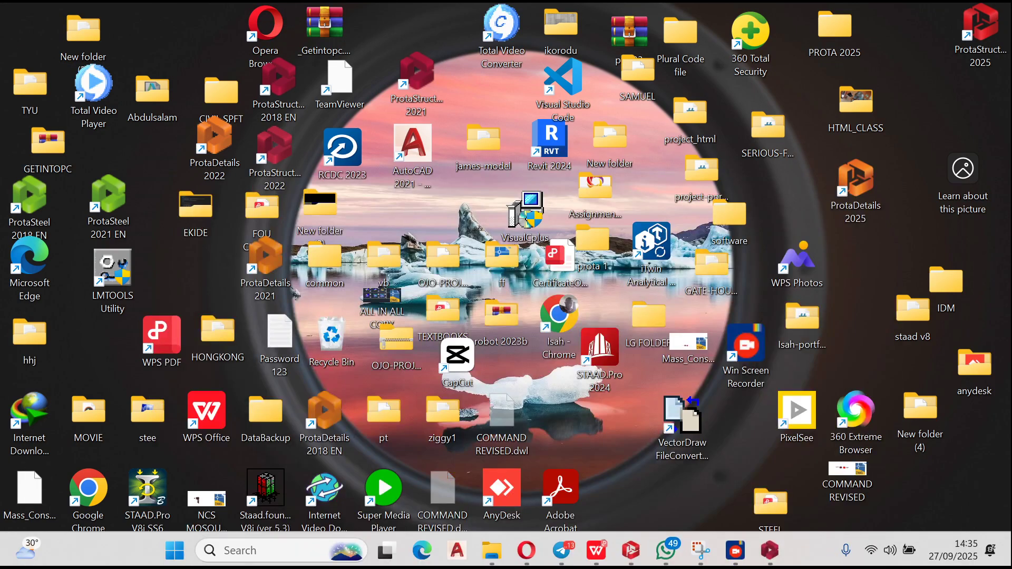
# Switch to the PDF drawings in WPS Office and examine the roof plan's grid spacings and overall dimensions in both directions
pyautogui.moveTo(631, 550)
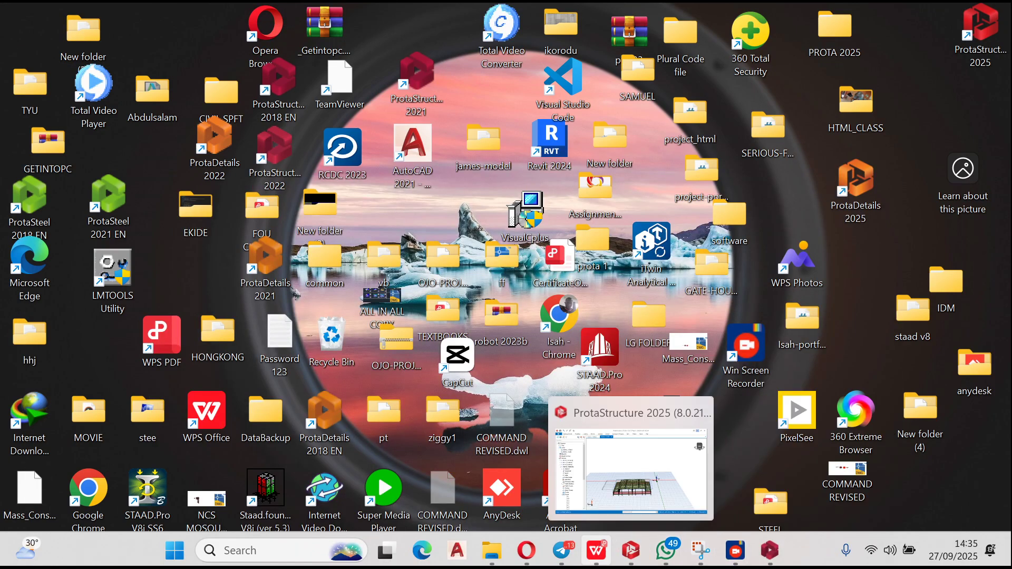
pyautogui.click(596, 550)
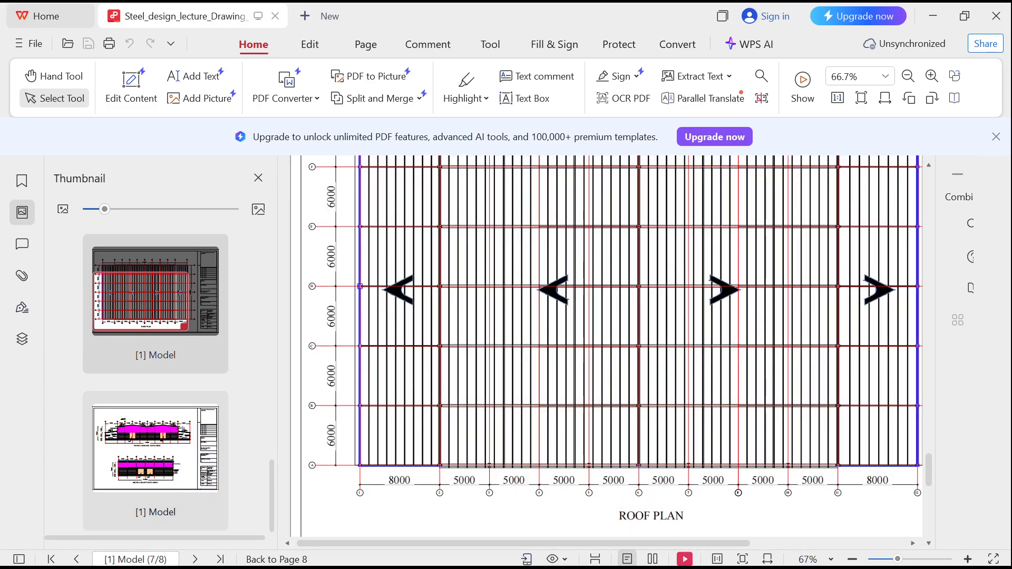
pyautogui.scroll(-1, 606, 346)
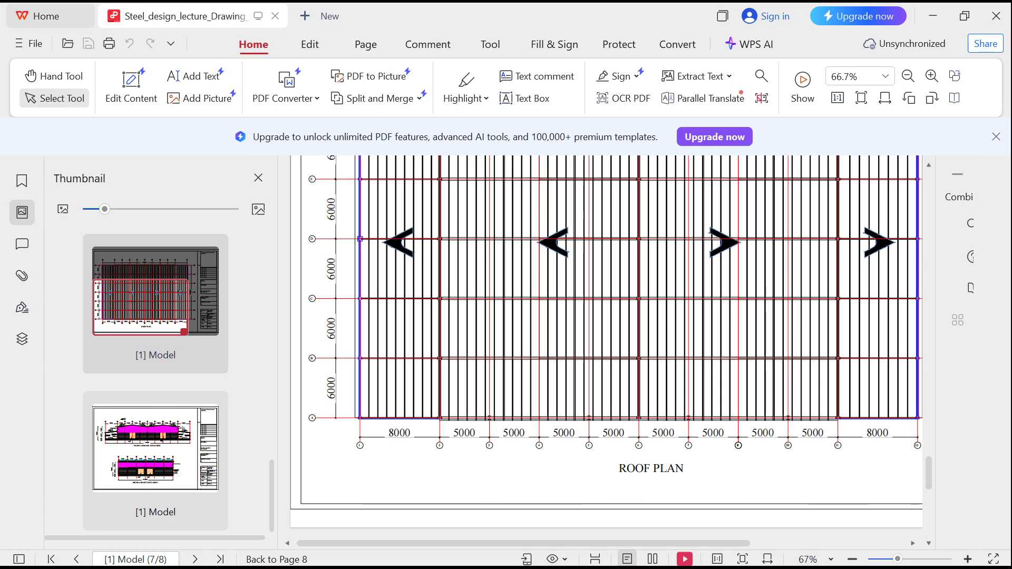
pyautogui.scroll(3, 606, 345)
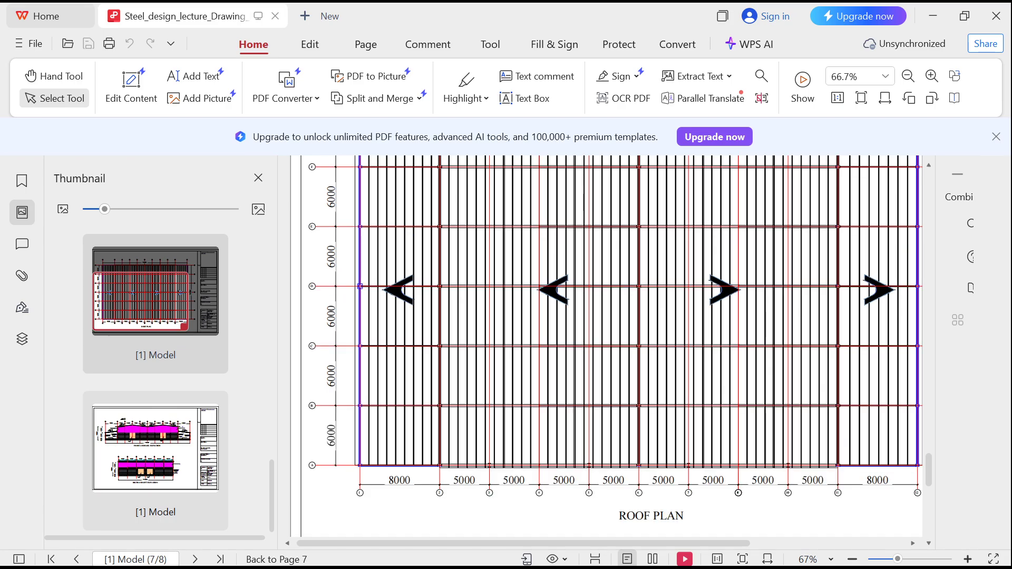
pyautogui.scroll(1, 612, 346)
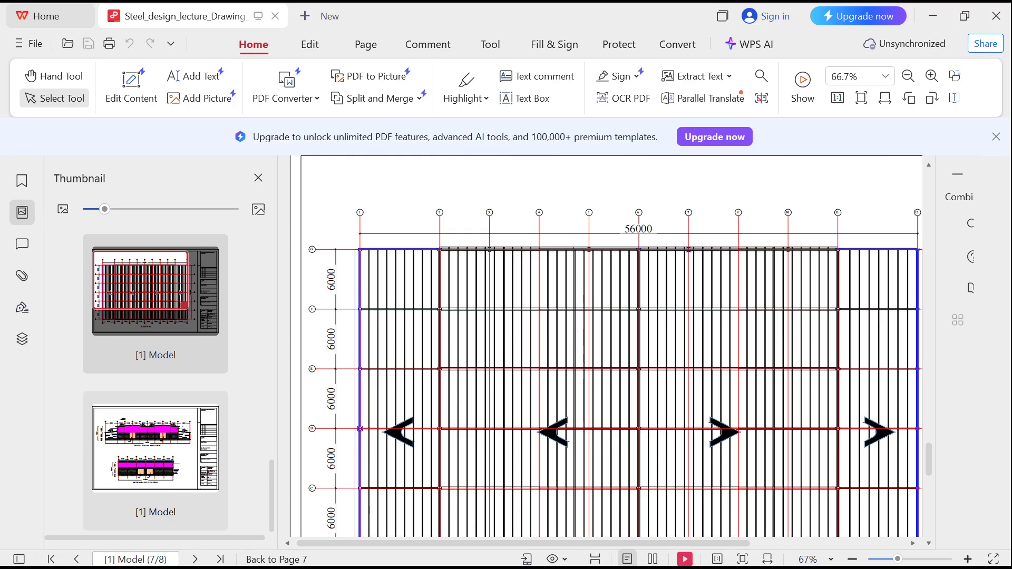
pyautogui.scroll(-3, 611, 346)
pyautogui.scroll(1, 611, 345)
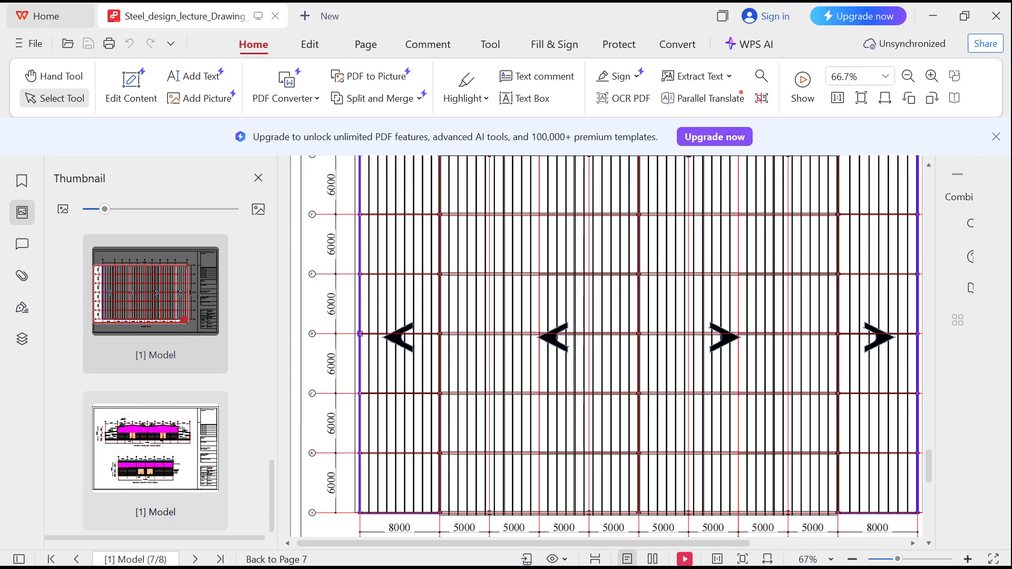
pyautogui.scroll(2, 611, 346)
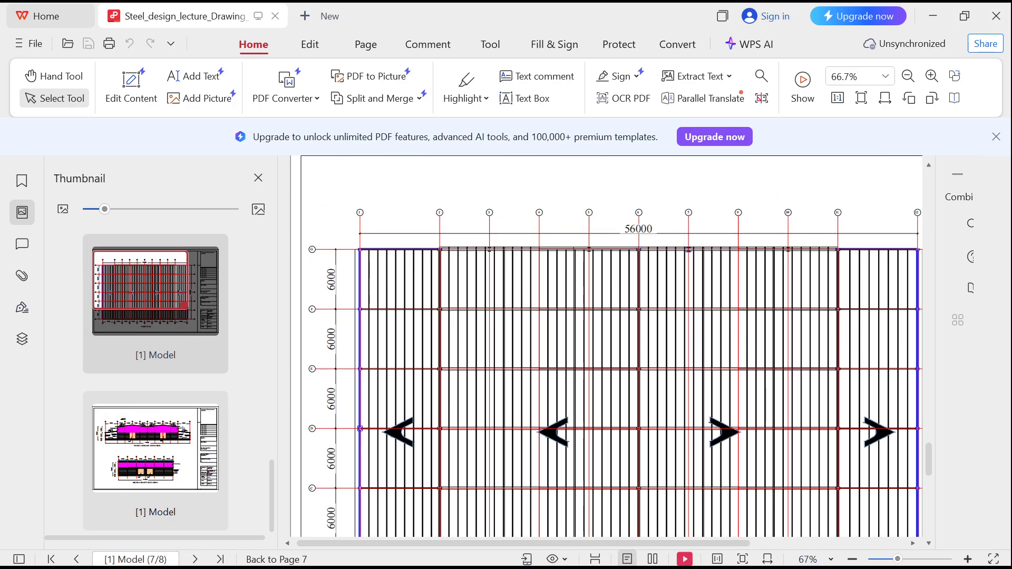
pyautogui.scroll(-2, 611, 345)
pyautogui.keyDown('ctrl'); pyautogui.scroll(-4, 611, 346); pyautogui.keyUp('ctrl')
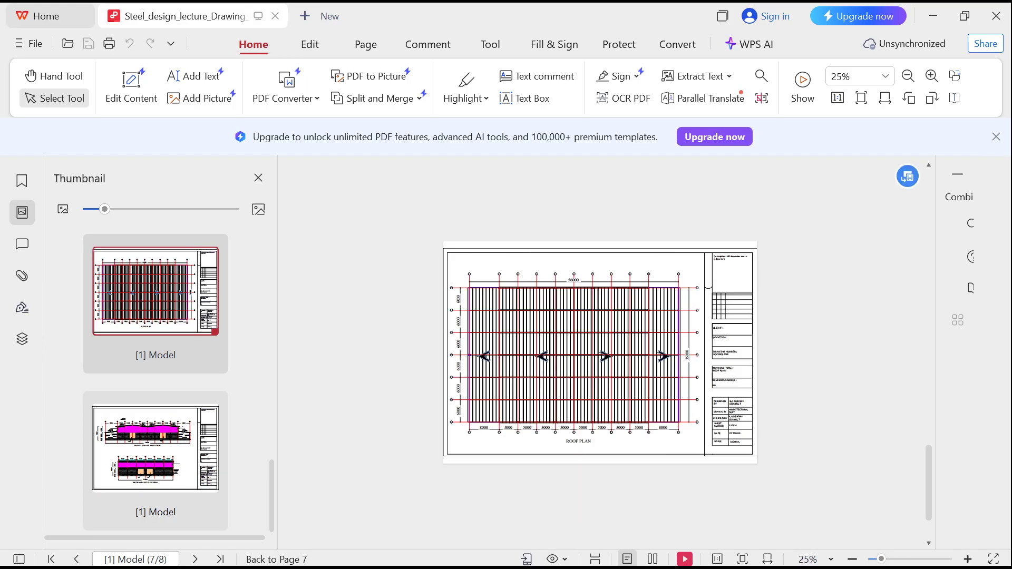
pyautogui.keyDown('ctrl'); pyautogui.scroll(2, 611, 346); pyautogui.keyUp('ctrl')
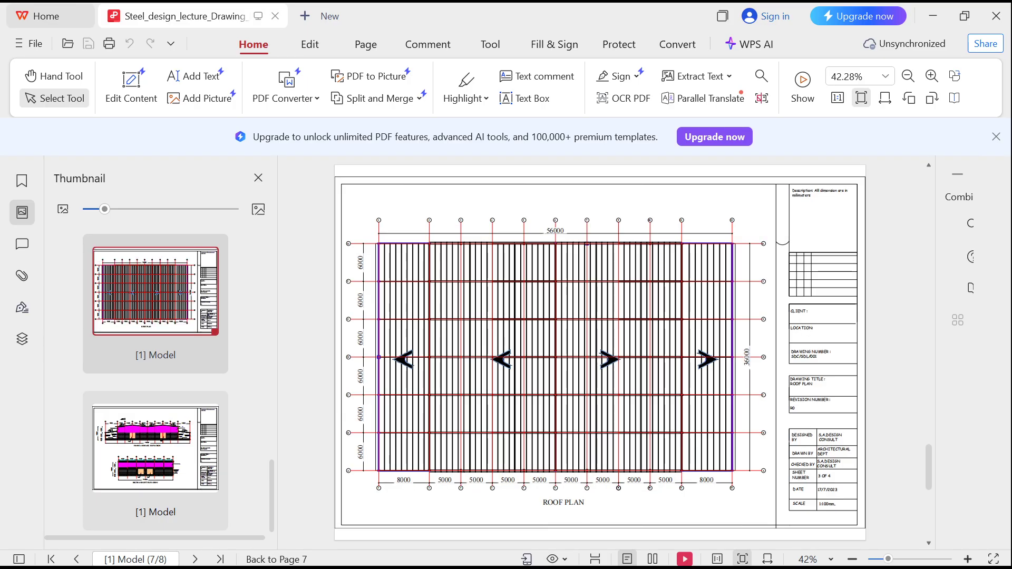
pyautogui.click(933, 16)
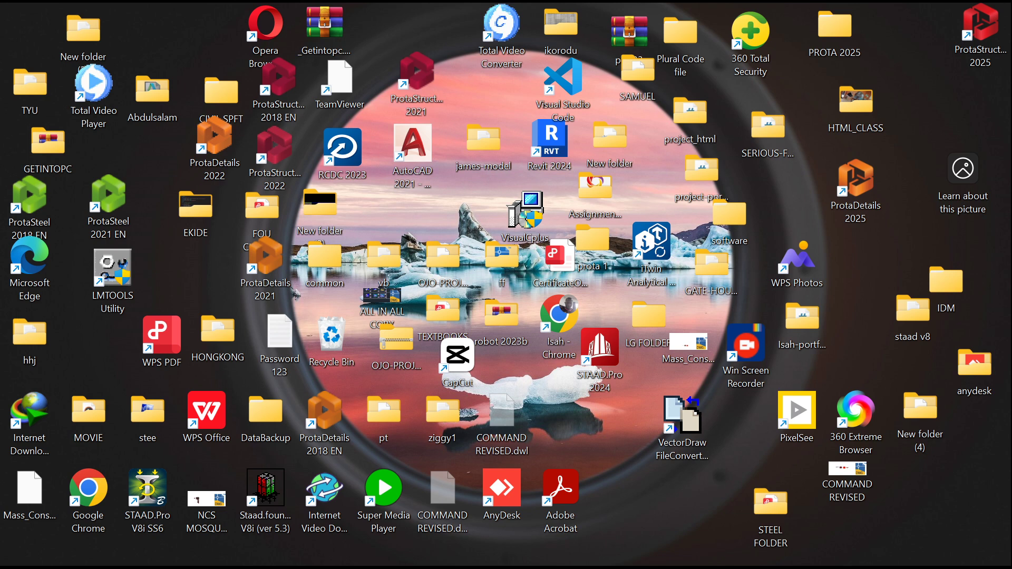
# Switch to ProtaStructure 2022, start the Orthogonal Axis Generator on the storey 3 plan and dismiss its settings dialog
pyautogui.click(770, 550)
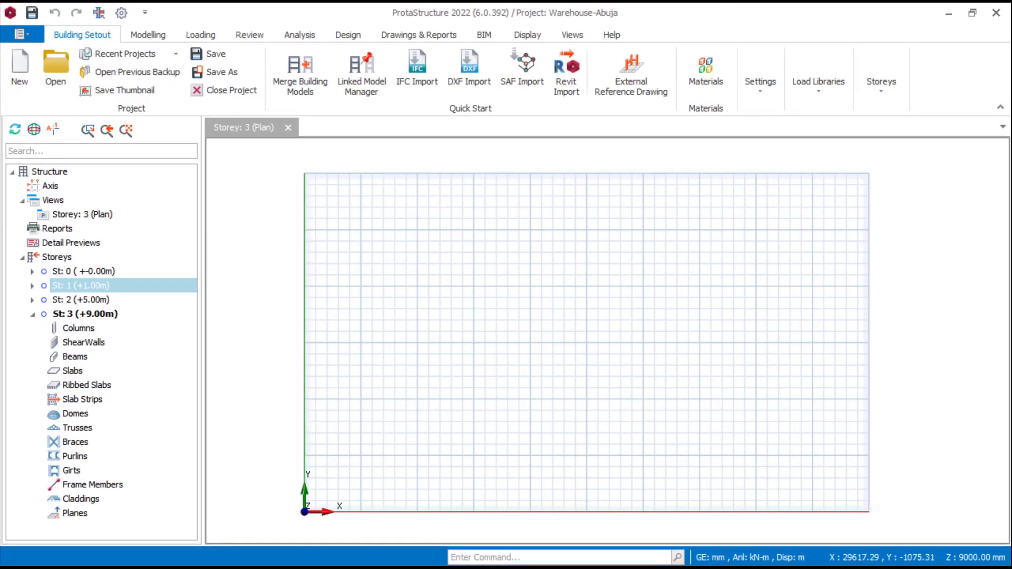
pyautogui.click(148, 35)
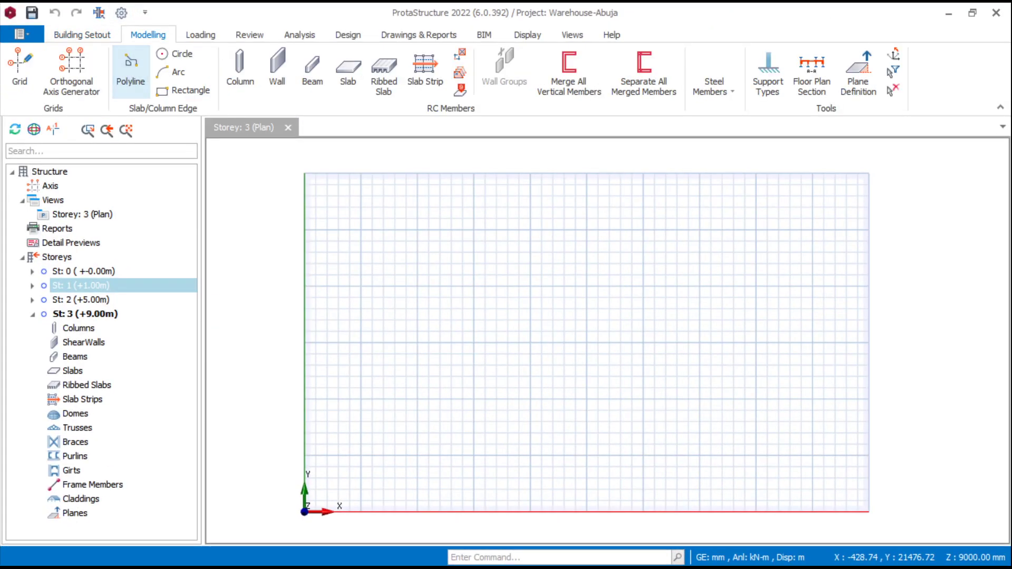
pyautogui.click(71, 71)
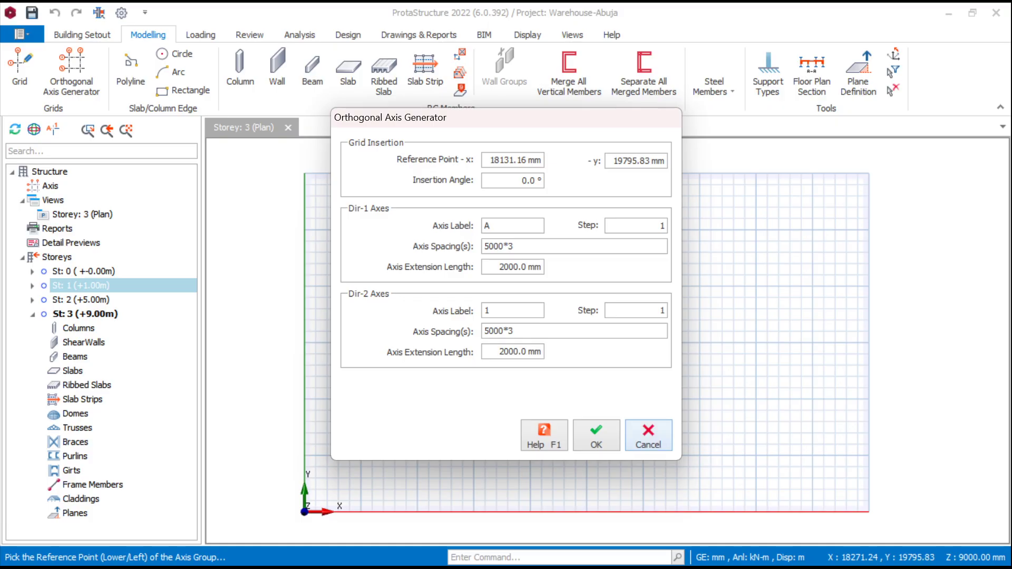
pyautogui.click(648, 436)
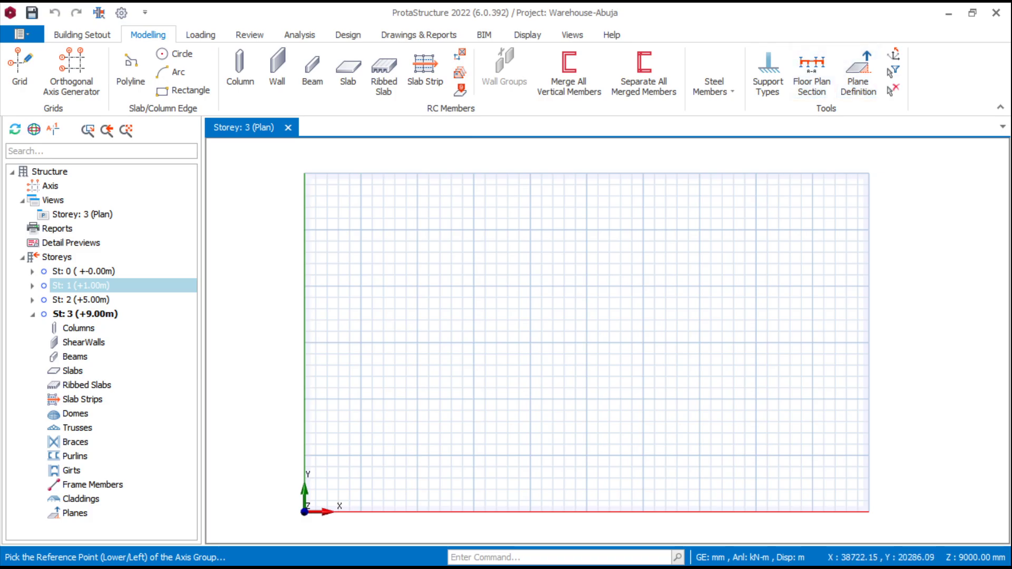
# Switch to the PDF drawings and recheck the roof plan's bay spacings along both grid directions
pyautogui.click(948, 12)
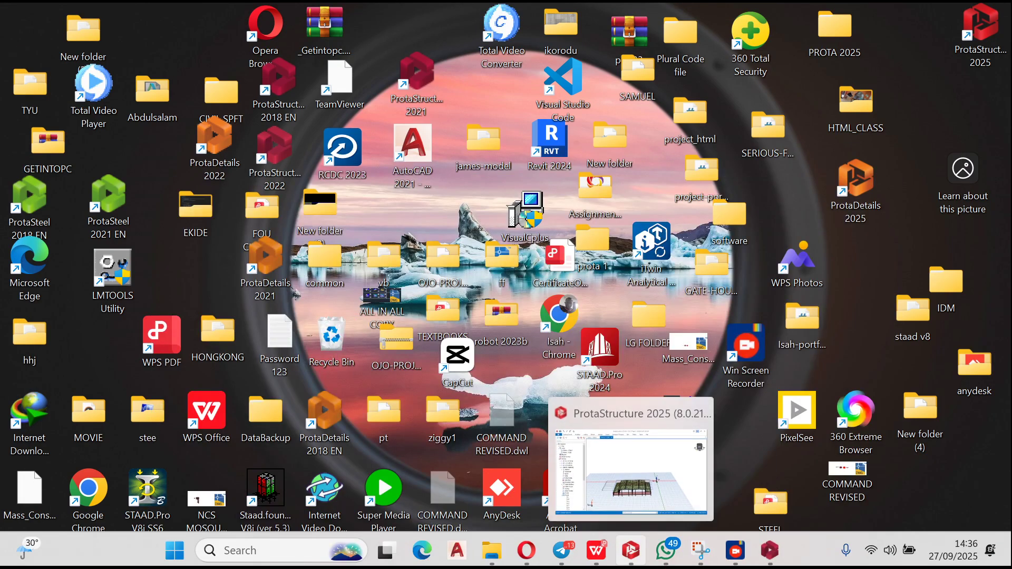
pyautogui.moveTo(596, 550)
pyautogui.click(596, 469)
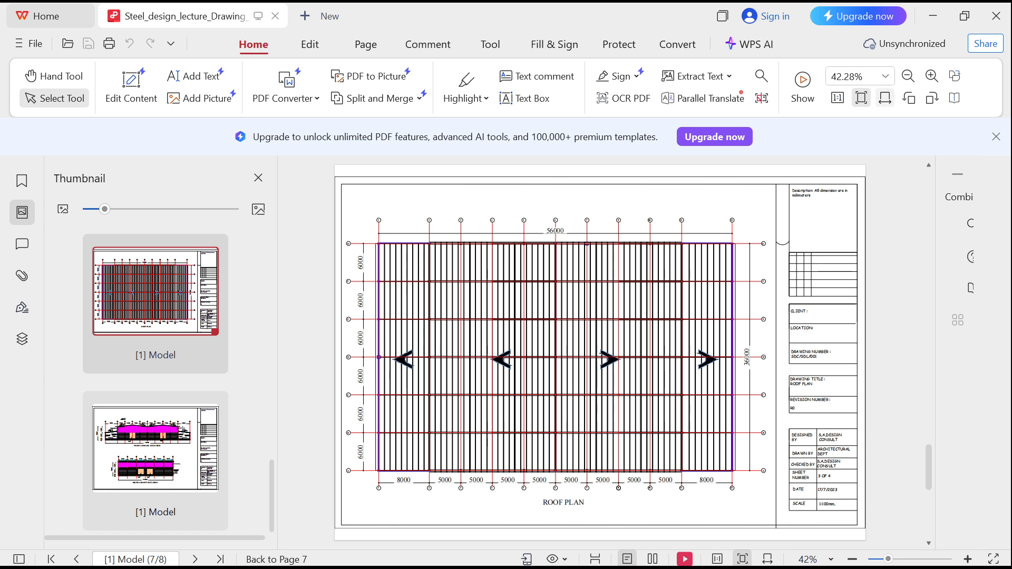
pyautogui.click(932, 16)
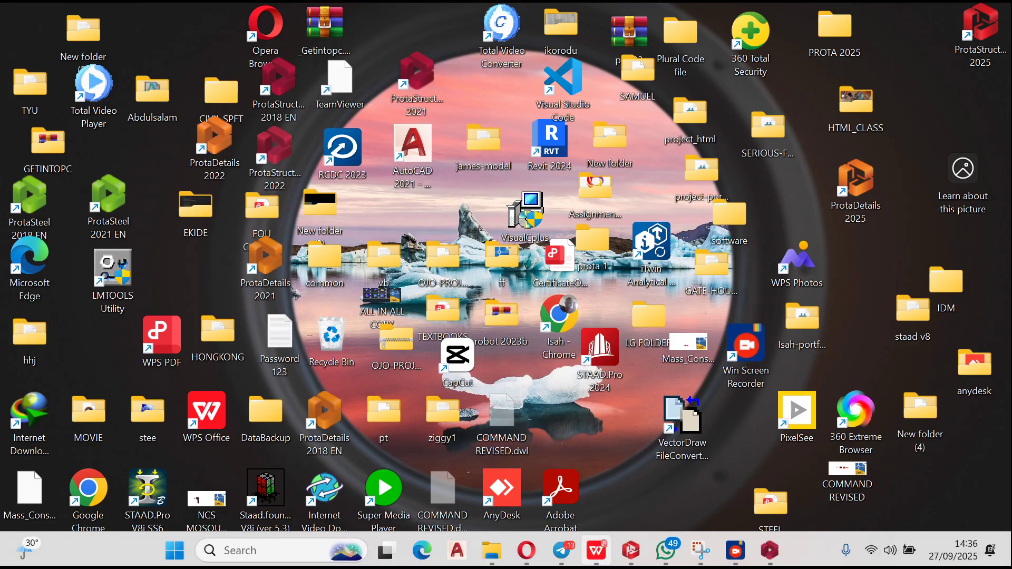
pyautogui.click(596, 550)
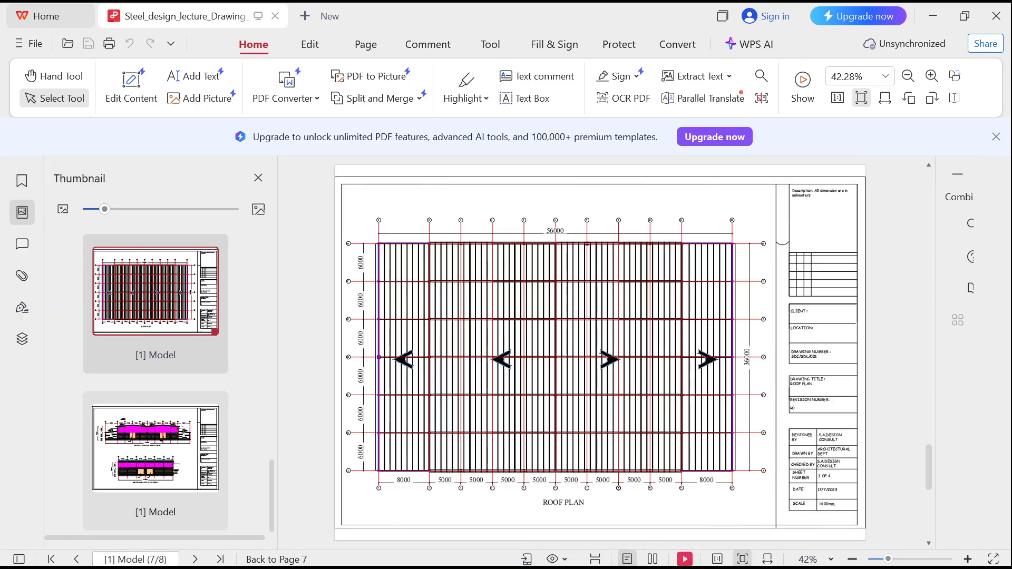
pyautogui.click(932, 16)
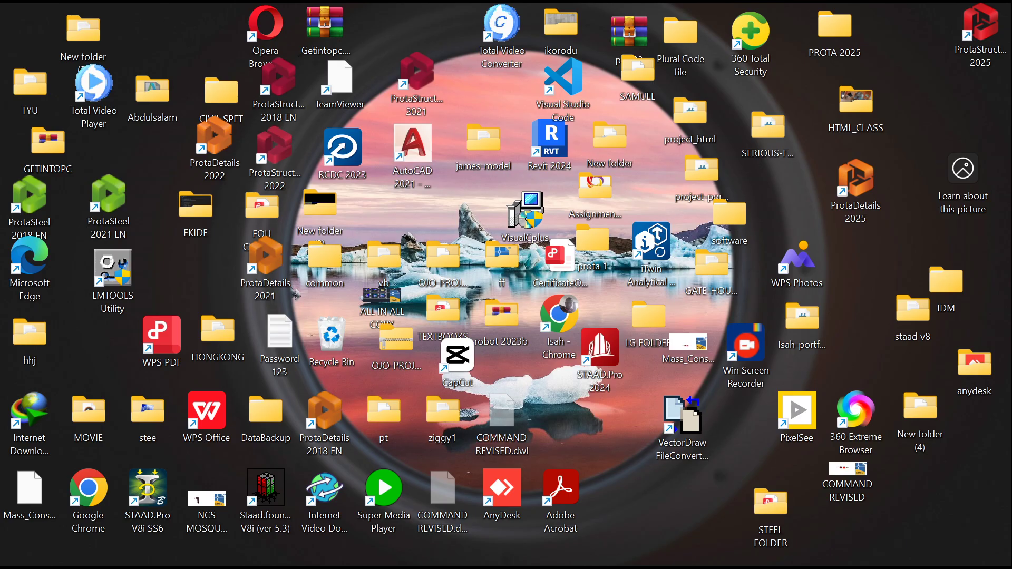
# In ProtaStructure 2022, place the axis group's reference point at about x 19392, y 17905 mm and set the Dir-1 axis spacing to 6000*6
pyautogui.click(770, 550)
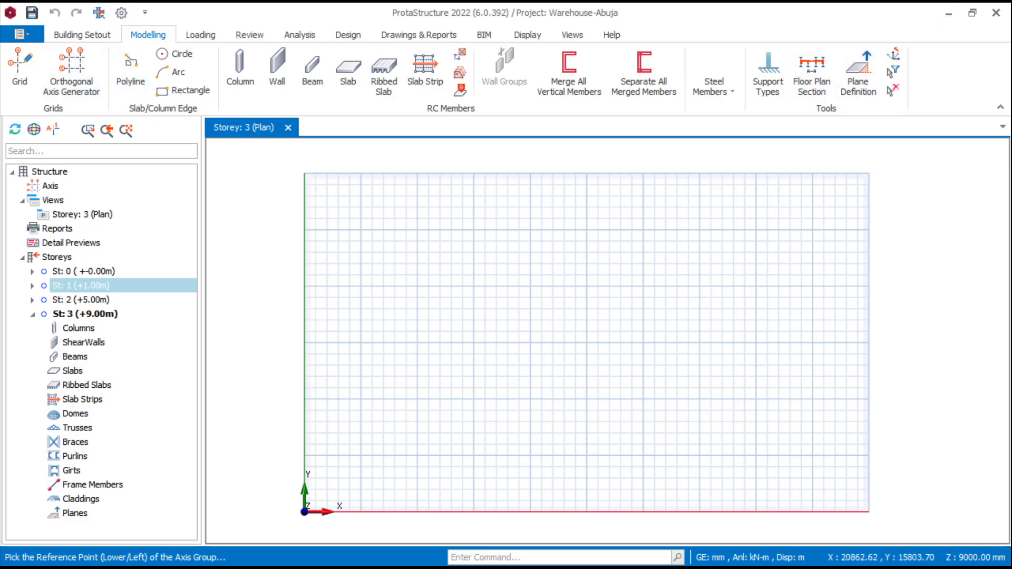
pyautogui.click(523, 309)
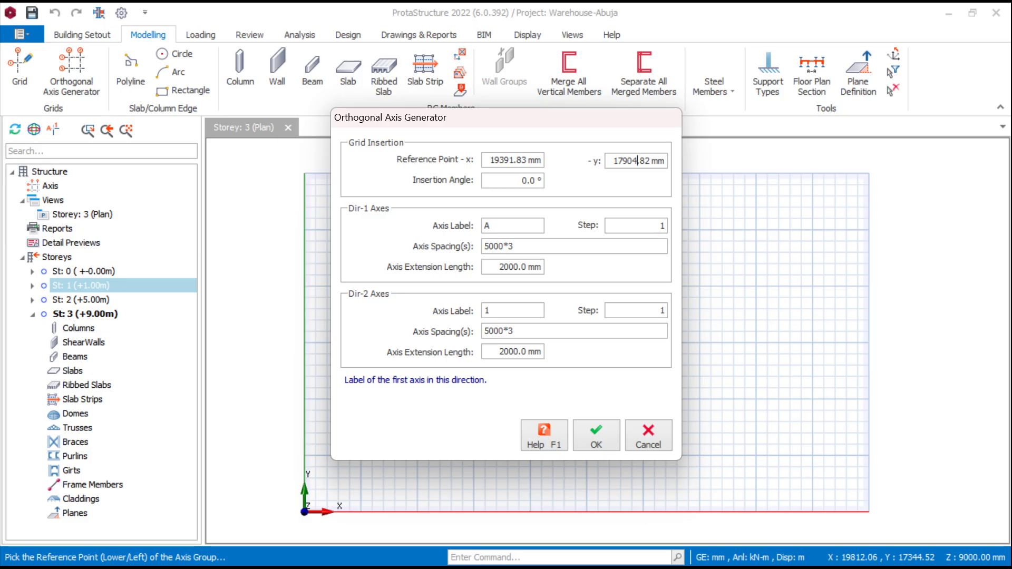
pyautogui.click(489, 246)
pyautogui.press('BackSpace')
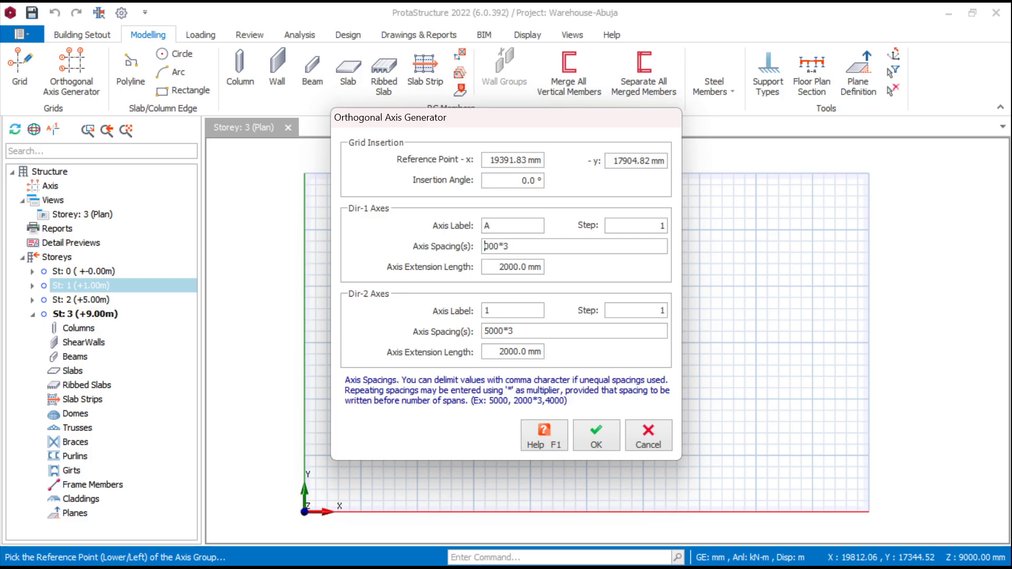
pyautogui.write('6')
pyautogui.press('BackSpace')
pyautogui.write('6')
# Set the Dir-2 axis spacings to 8000,5000*3,8000 and generate the orthogonal grid
pyautogui.click(484, 330)
pyautogui.press('Delete')
pyautogui.write('8')
pyautogui.click(507, 330)
pyautogui.write(',5000*3,8000')
pyautogui.click(596, 435)
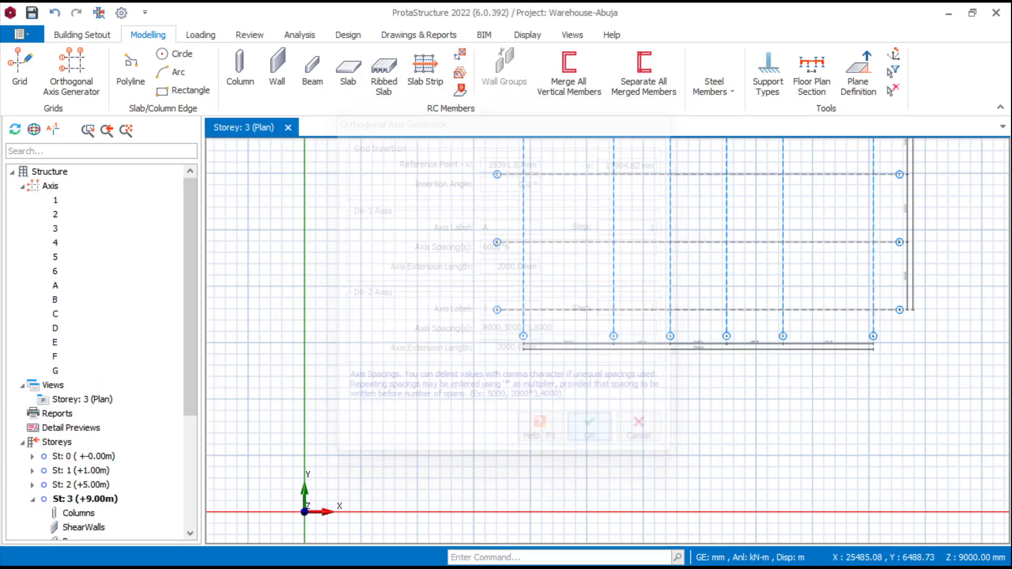
# Examine the generated grid's axis labels, bay spacings and overall dimension on the storey 3 plan
pyautogui.scroll(-2, 575, 405)
pyautogui.scroll(7, 563, 214)
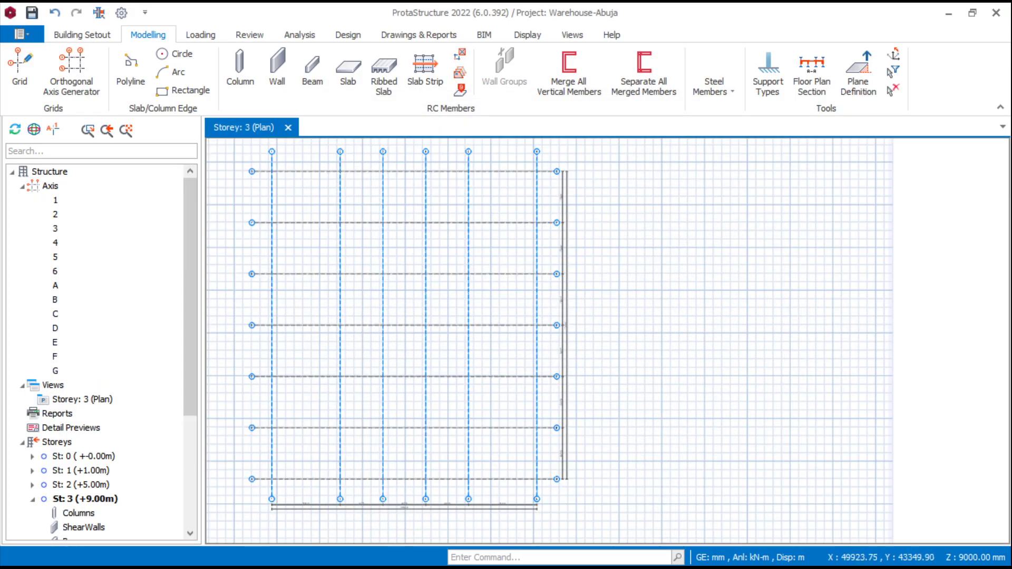
pyautogui.scroll(2, 568, 321)
pyautogui.scroll(-6, 568, 321)
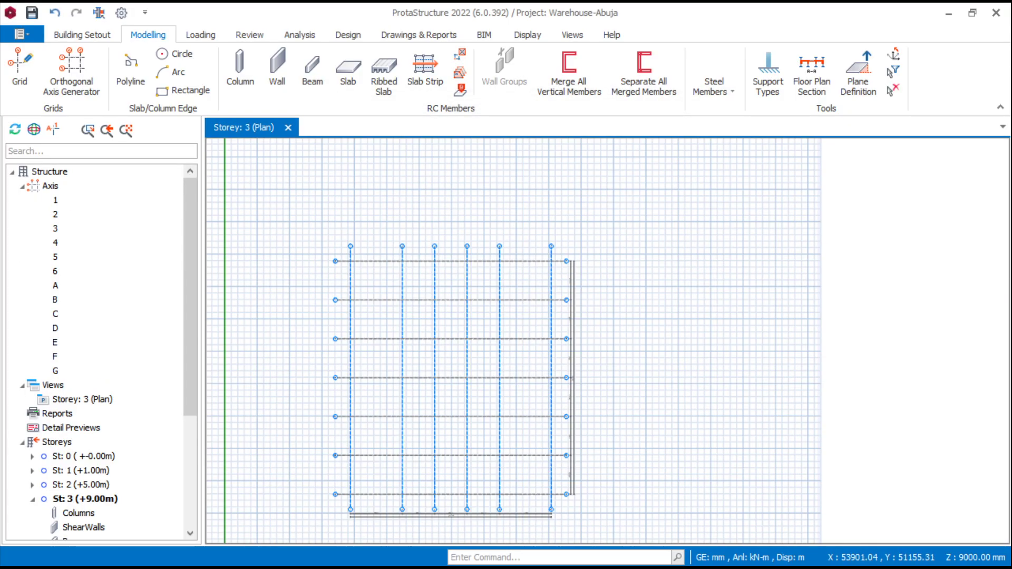
pyautogui.scroll(3, 442, 273)
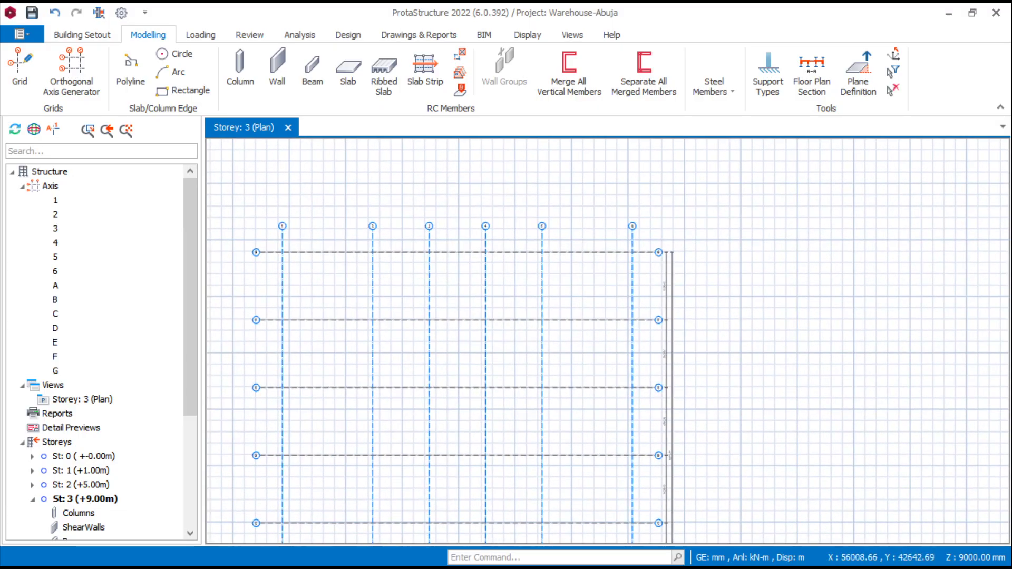
pyautogui.scroll(-3, 372, 343)
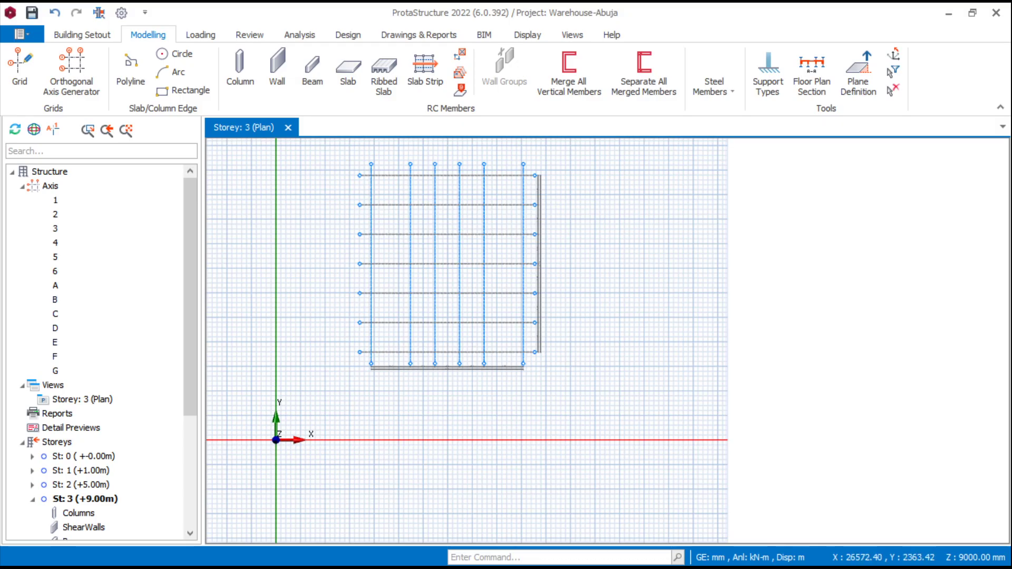
pyautogui.scroll(5, 417, 368)
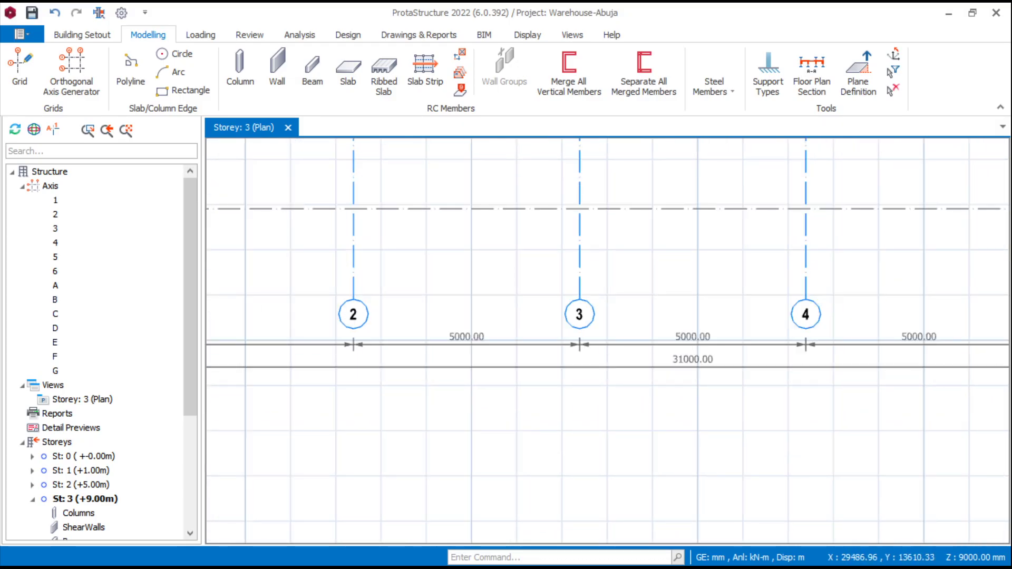
pyautogui.scroll(-4, 486, 350)
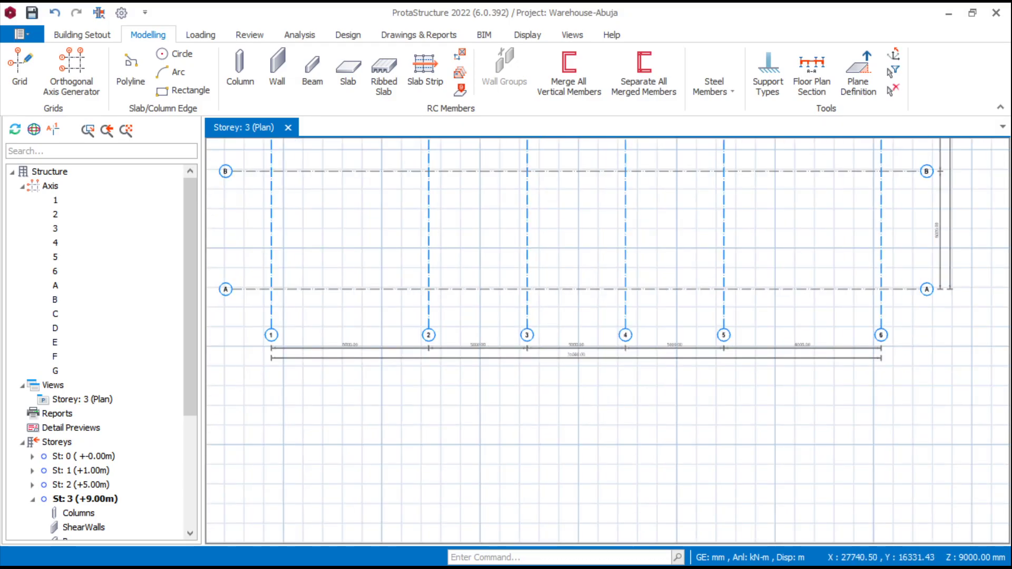
pyautogui.scroll(2, 836, 342)
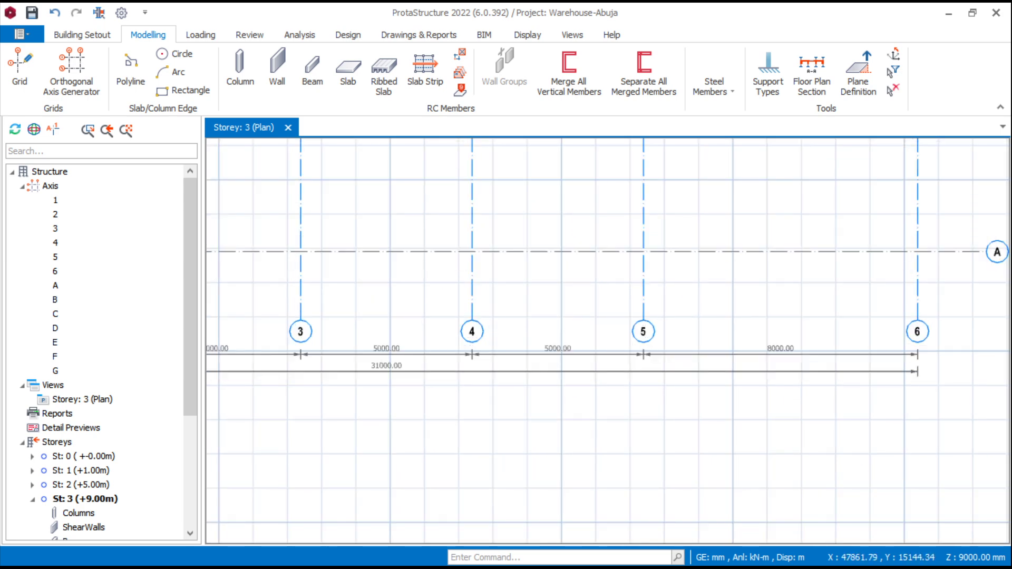
# Delete axis 6 from the storey 3 grid
pyautogui.scroll(-5, 790, 337)
pyautogui.scroll(1, 374, 258)
pyautogui.scroll(-2, 474, 327)
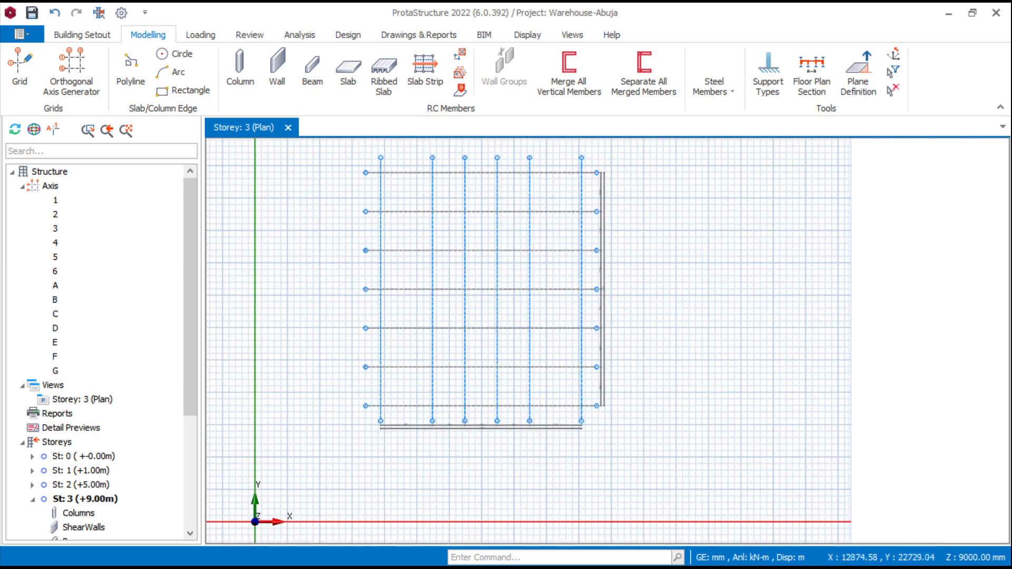
pyautogui.scroll(5, 598, 401)
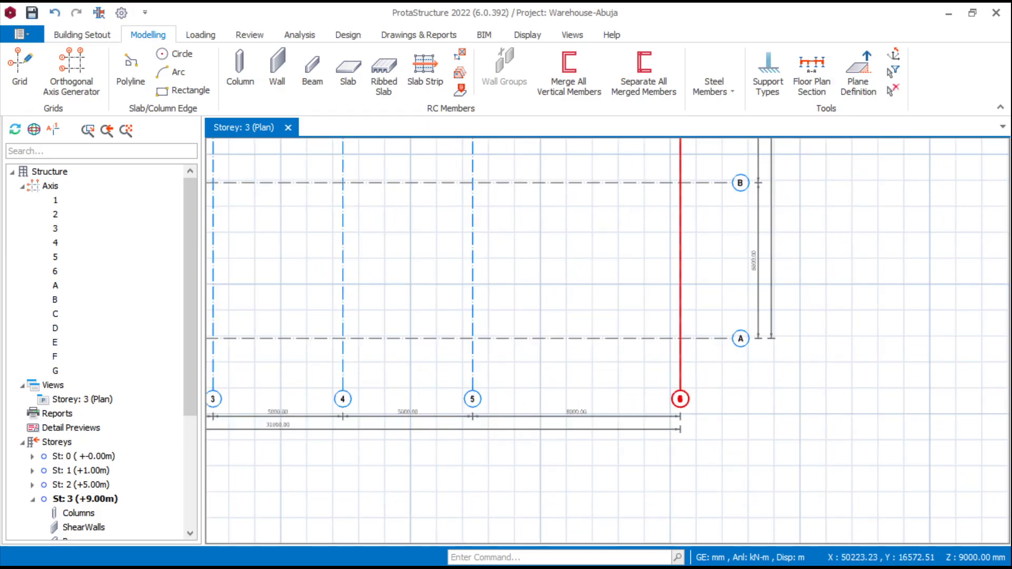
pyautogui.click(680, 274)
pyautogui.press('Delete')
pyautogui.scroll(-4, 490, 316)
pyautogui.scroll(1, 490, 316)
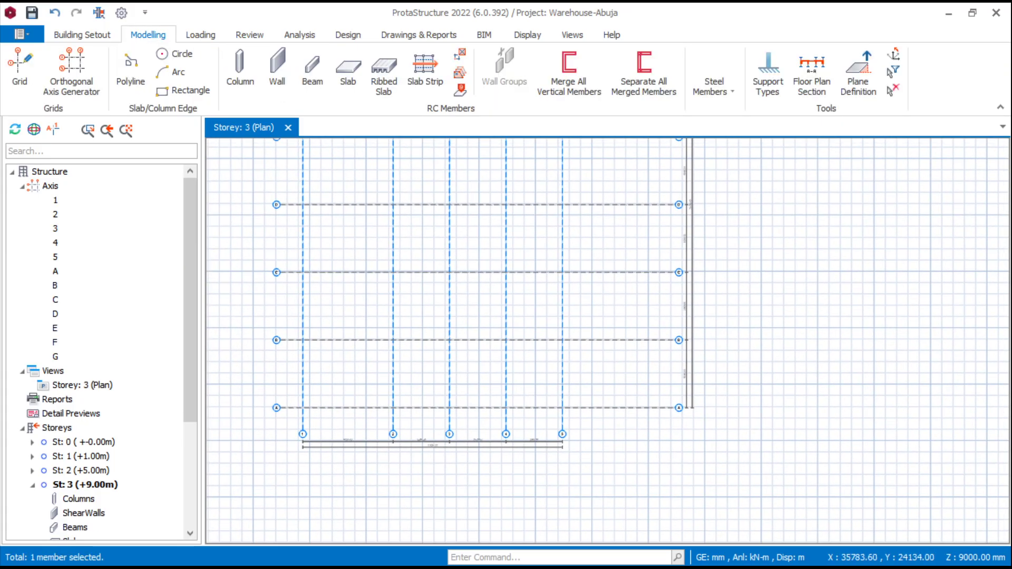
# Undo the axis deletion and the orthogonal grid generation to clear the storey 3 plan
pyautogui.hotkey('ctrl', 'z')
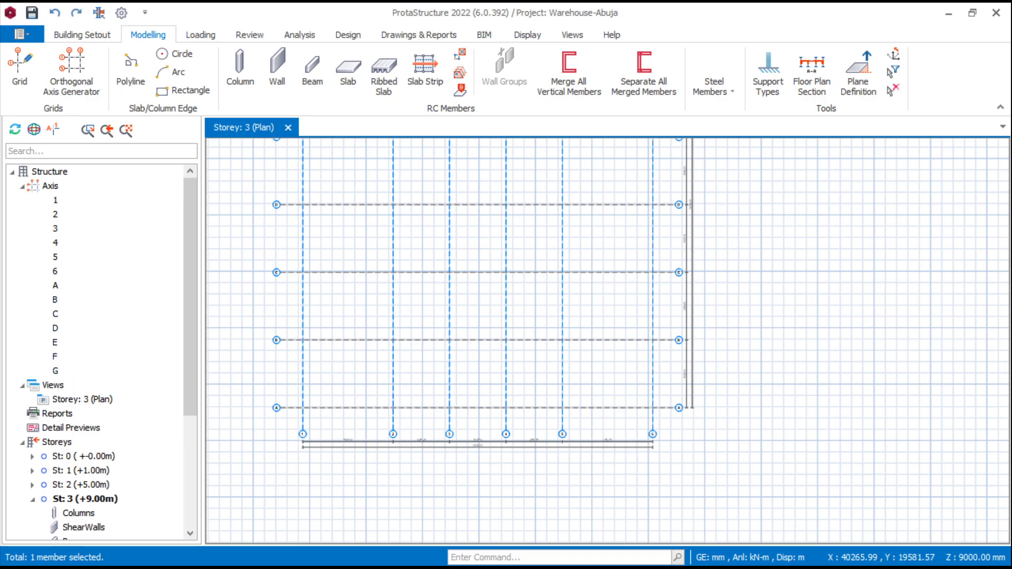
pyautogui.hotkey('ctrl', 'z')
pyautogui.hotkey('ctrl', 'z')
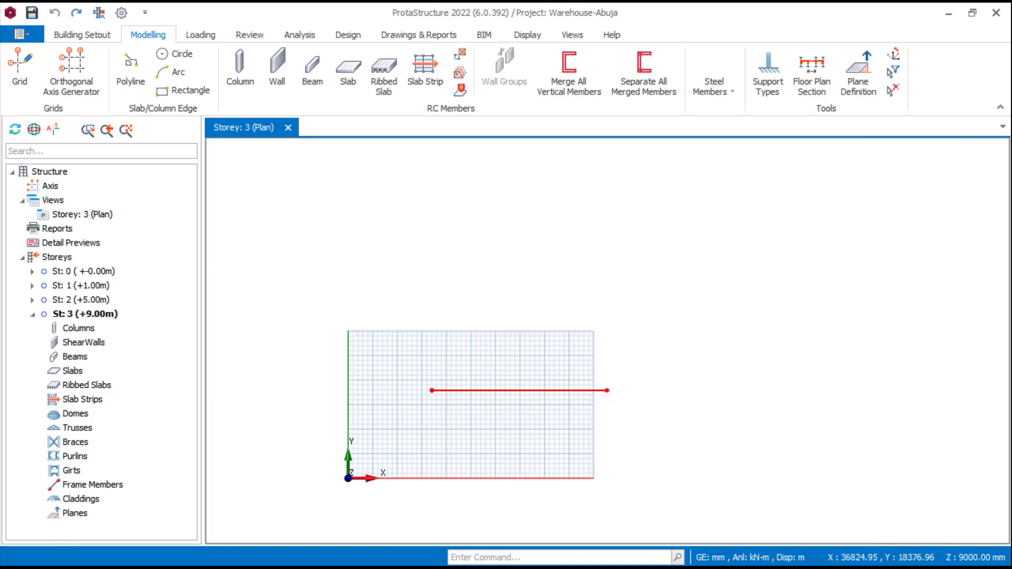
pyautogui.scroll(3, 433, 408)
pyautogui.moveTo(376, 484); pyautogui.dragTo(447, 416, button='middle')
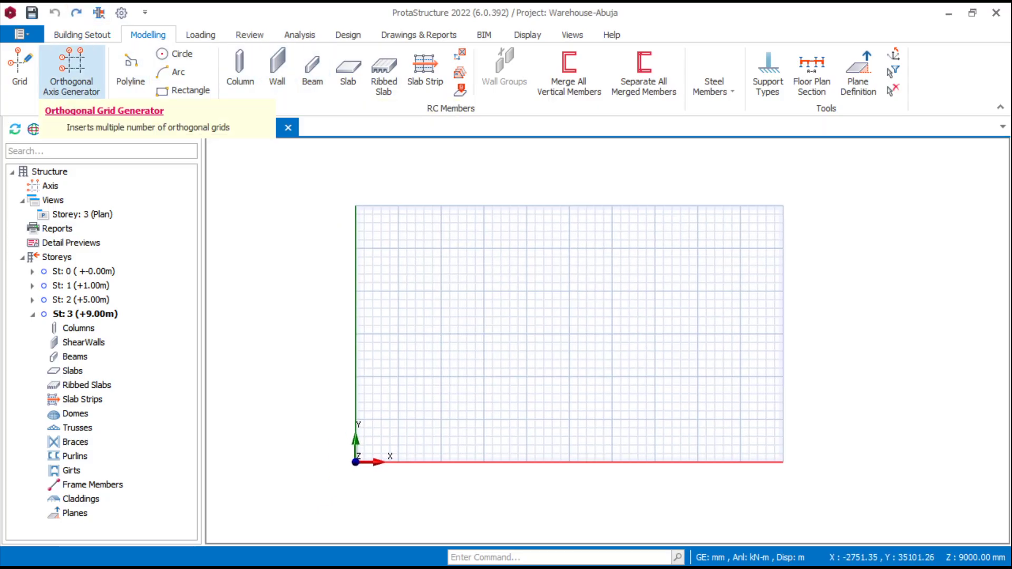
# Start a new orthogonal grid with its reference point at about x 17125, y 18830 mm and Dir-1 axis spacing 6000*6
pyautogui.click(72, 68)
pyautogui.click(502, 300)
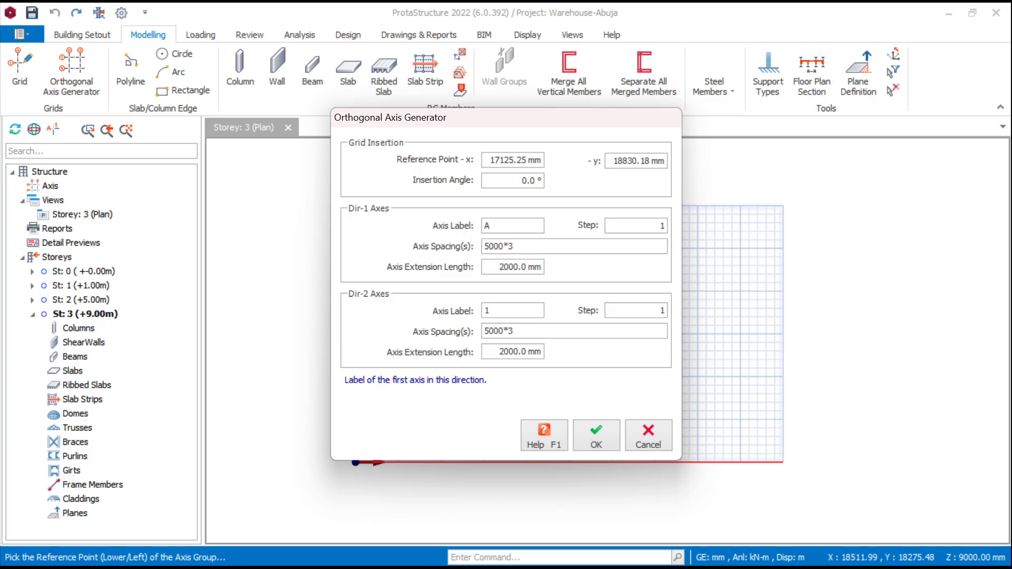
pyautogui.click(488, 246)
pyautogui.press('BackSpace')
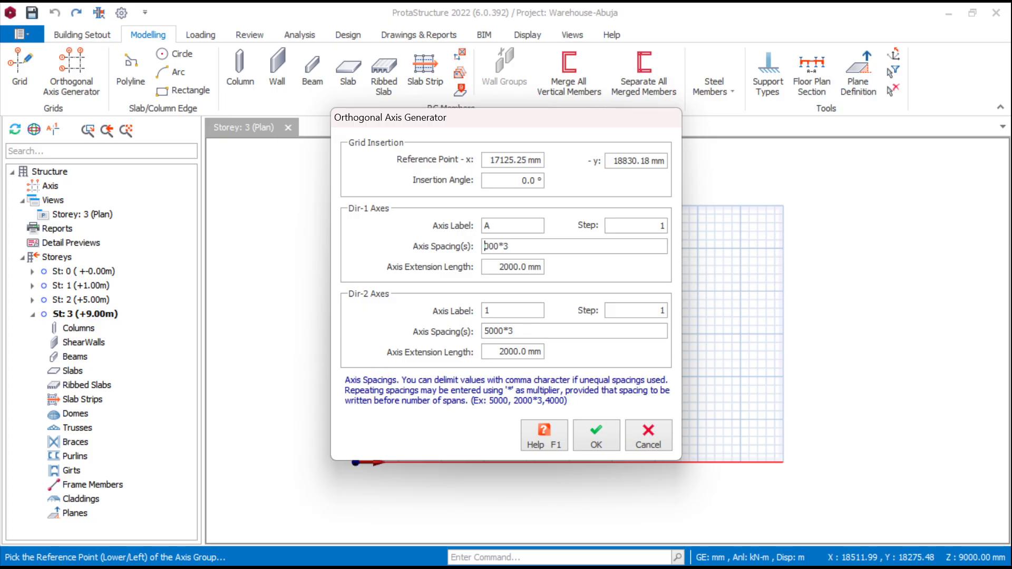
pyautogui.write('6')
pyautogui.press('BackSpace')
pyautogui.write('6')
pyautogui.press('BackSpace')
# Set the Dir-2 axis spacings to 8000,5000*8,8000 and generate the orthogonal grid
pyautogui.write('8000,5')
pyautogui.press('BackSpace')
pyautogui.write('8000,5000')
pyautogui.press('BackSpace')
pyautogui.press('BackSpace')
pyautogui.press('BackSpace')
pyautogui.write(',8000')
pyautogui.click(596, 436)
pyautogui.scroll(-4, 601, 404)
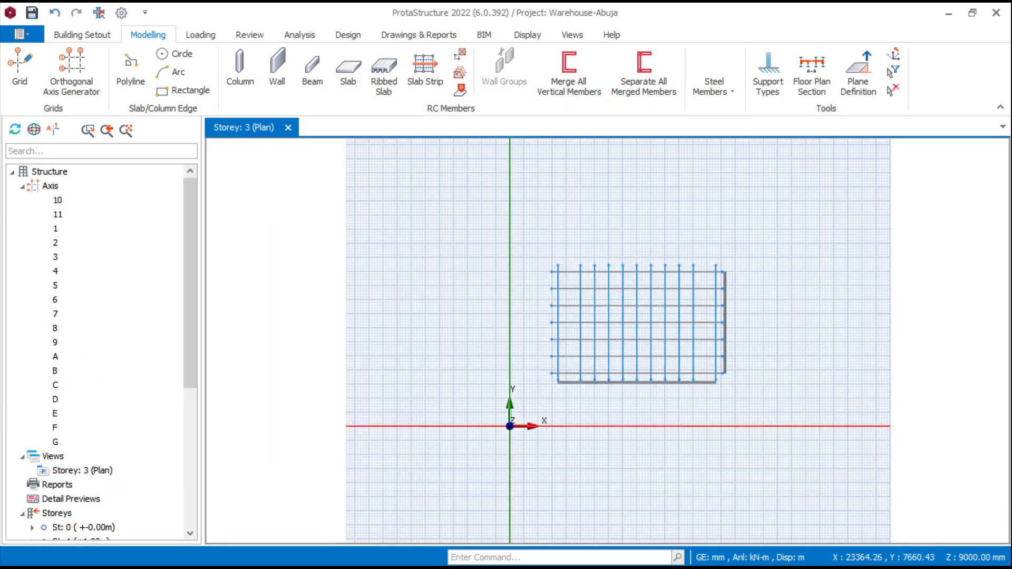
# Examine the regenerated grid's layout, axis labels and bay spacings on the storey 3 plan
pyautogui.scroll(4, 625, 395)
pyautogui.scroll(4, 617, 337)
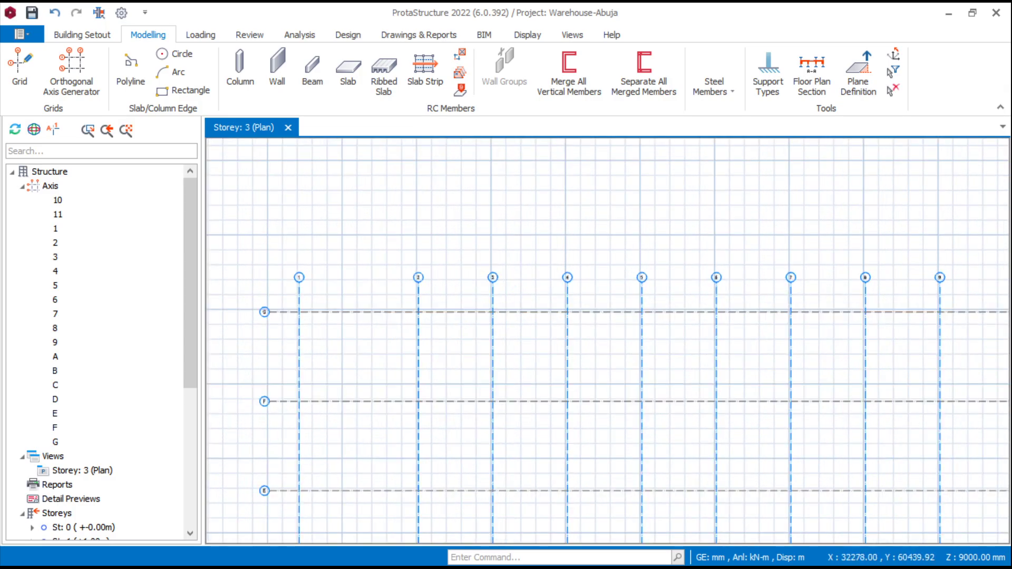
pyautogui.scroll(2, 849, 267)
pyautogui.scroll(-5, 828, 275)
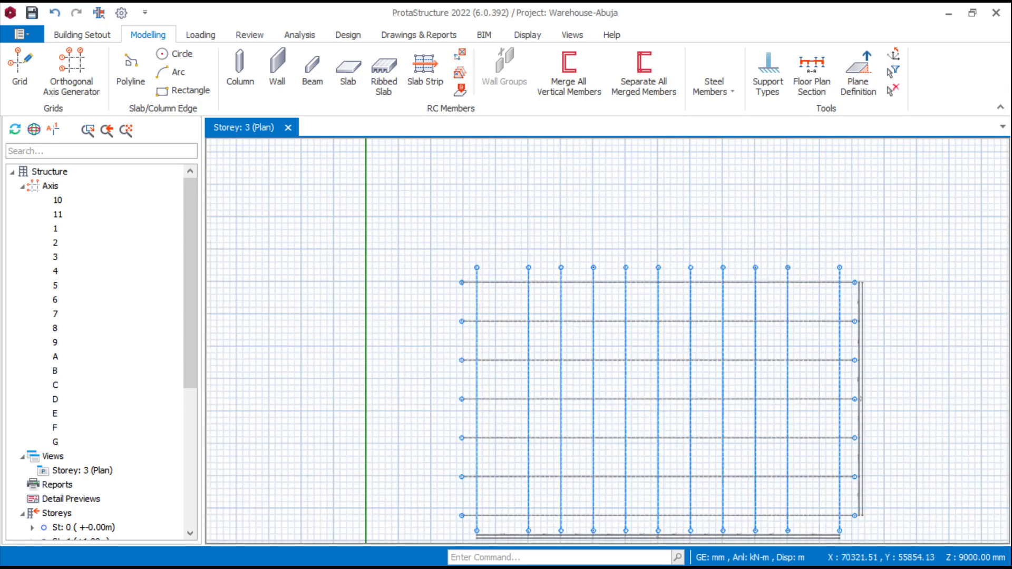
pyautogui.scroll(3, 521, 448)
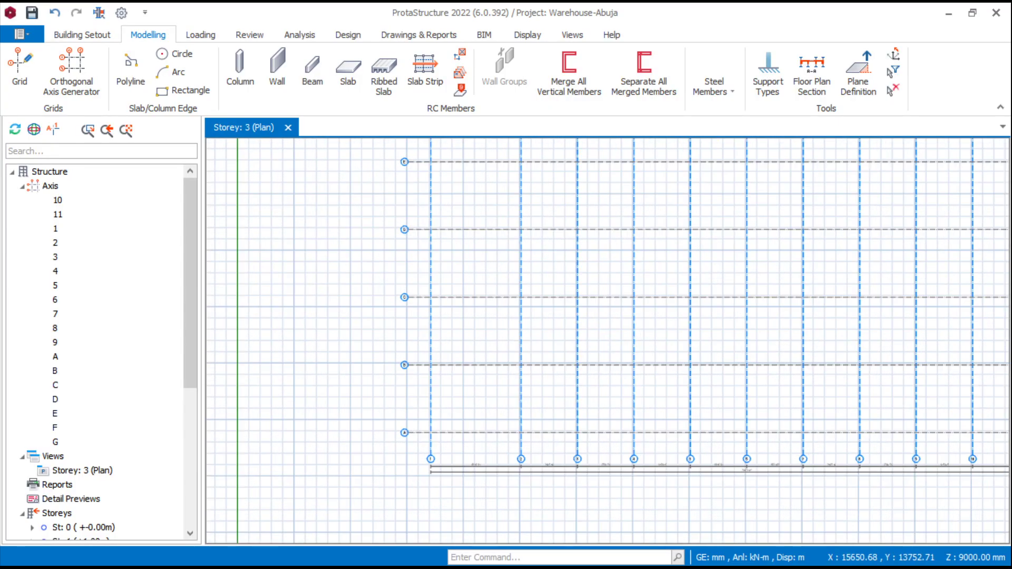
pyautogui.scroll(-4, 368, 414)
pyautogui.scroll(6, 365, 296)
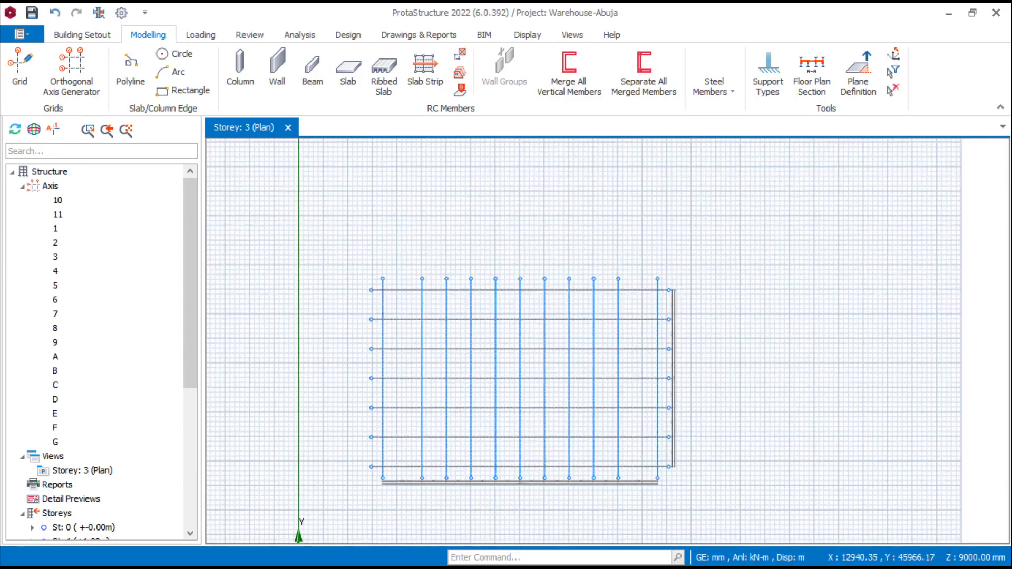
pyautogui.scroll(-6, 376, 325)
pyautogui.moveTo(388, 431); pyautogui.dragTo(378, 298, button='middle')
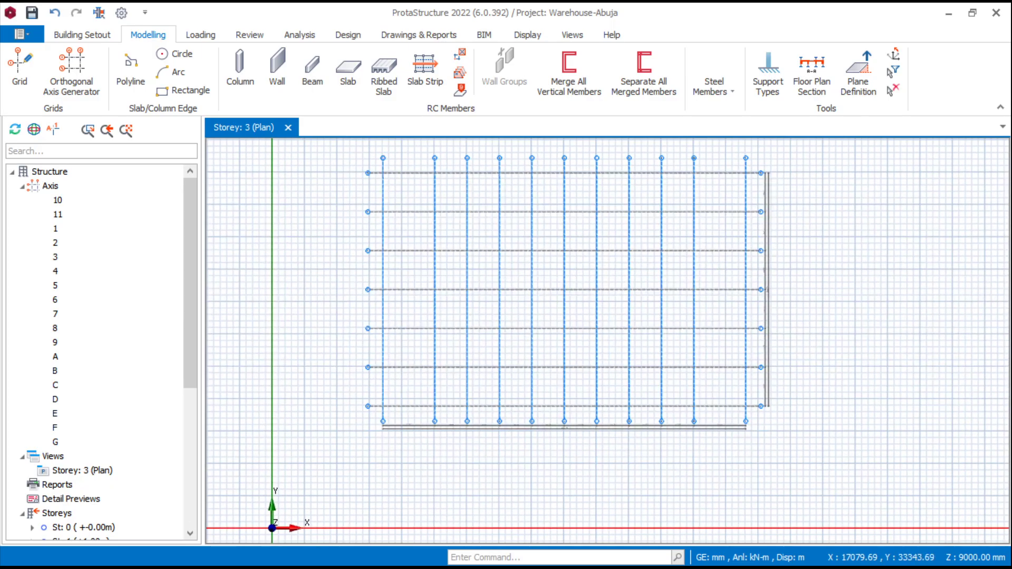
pyautogui.scroll(3, 359, 415)
pyautogui.scroll(-5, 607, 340)
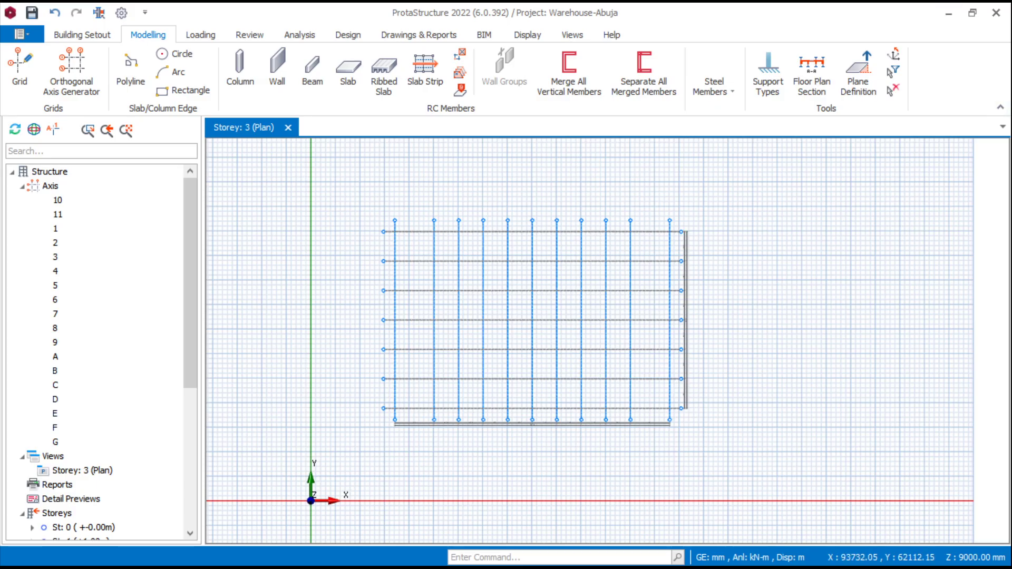
# Switch to the PDF drawings and check the roof plan's axis numbering from the first to the last numbered grid line
pyautogui.click(949, 13)
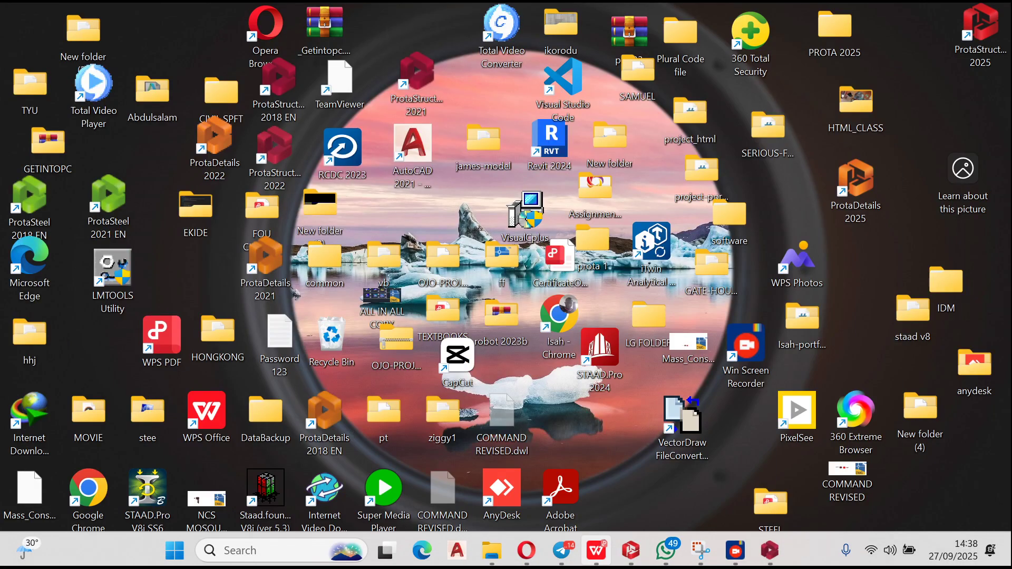
pyautogui.click(595, 550)
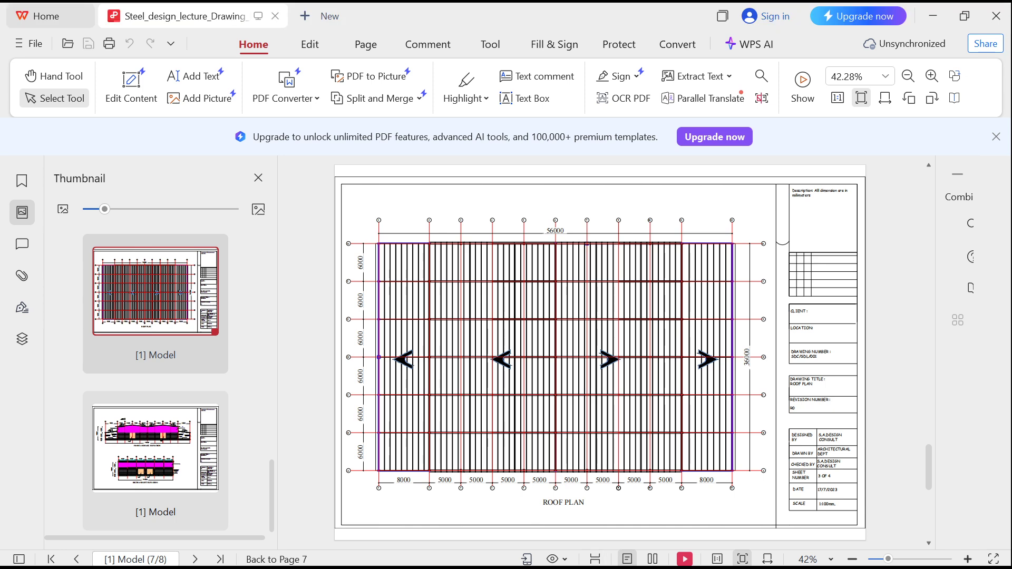
pyautogui.keyDown('ctrl'); pyautogui.scroll(5, 358, 219); pyautogui.keyUp('ctrl')
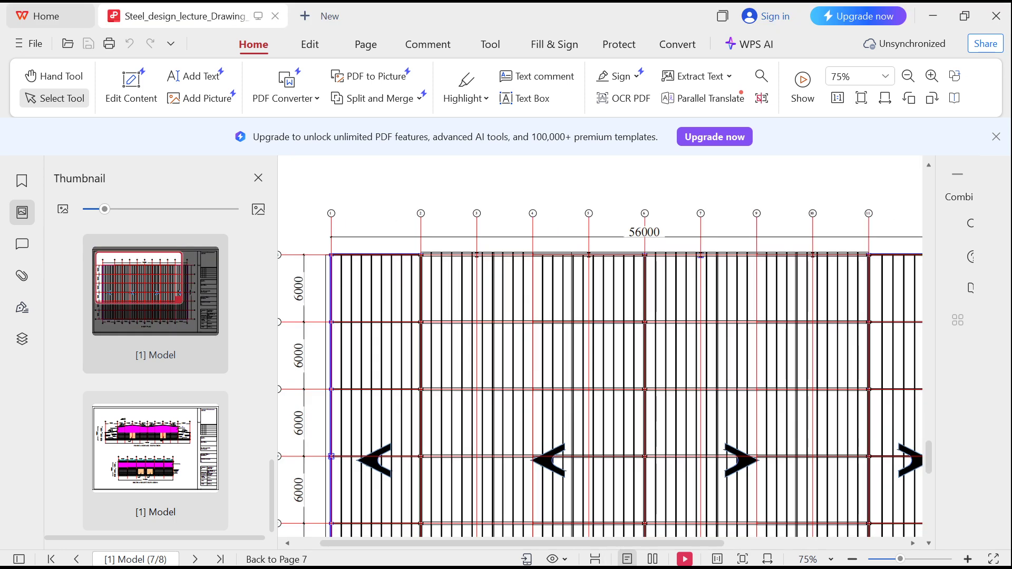
pyautogui.keyDown('ctrl'); pyautogui.scroll(-4, 358, 218); pyautogui.keyUp('ctrl')
pyautogui.keyDown('ctrl'); pyautogui.scroll(3, 358, 218); pyautogui.keyUp('ctrl')
pyautogui.keyDown('ctrl'); pyautogui.scroll(2, 299, 237); pyautogui.keyUp('ctrl')
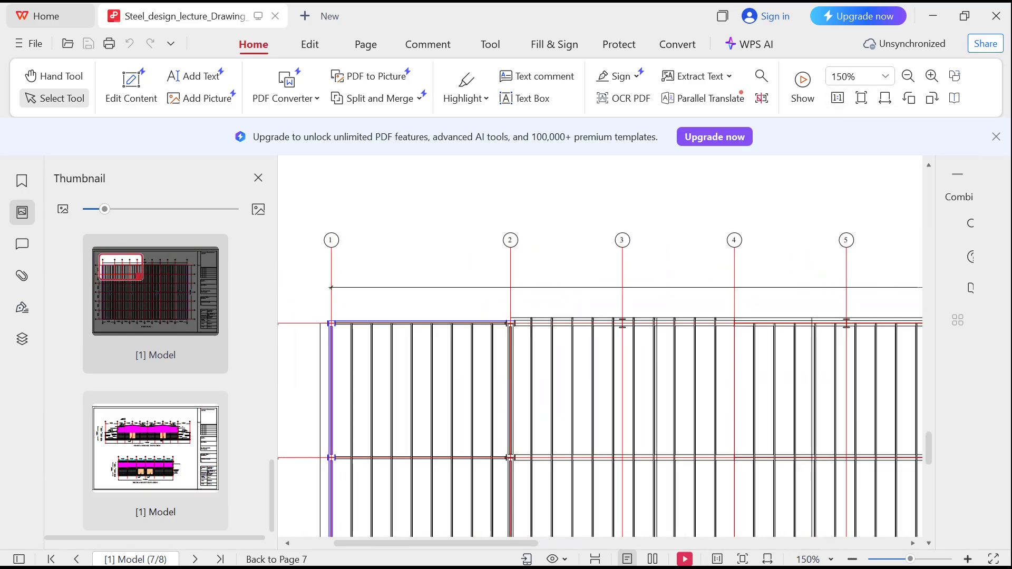
pyautogui.keyDown('ctrl'); pyautogui.scroll(-4, 340, 248); pyautogui.keyUp('ctrl')
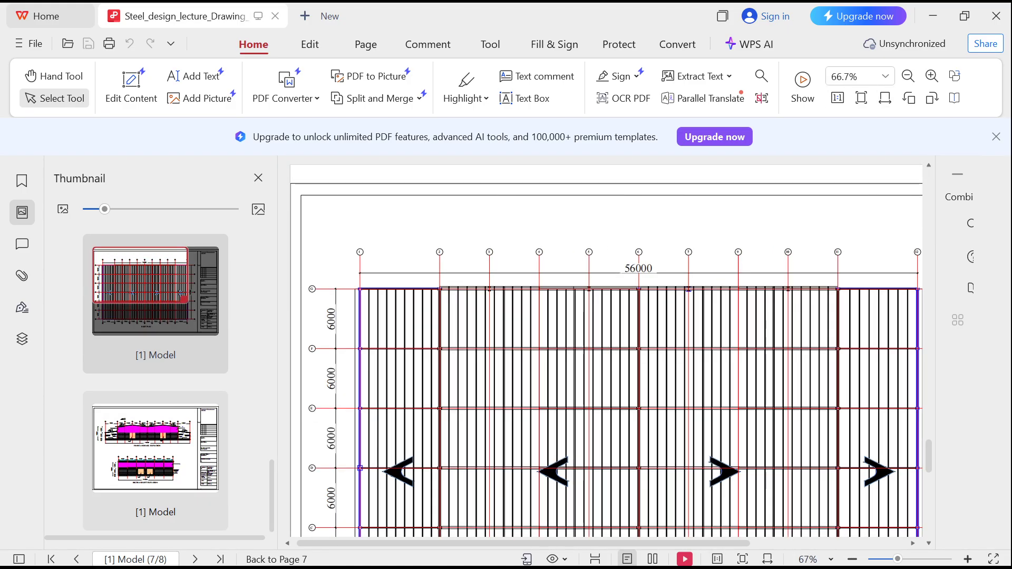
pyautogui.keyDown('ctrl'); pyautogui.scroll(3, 854, 259); pyautogui.keyUp('ctrl')
pyautogui.keyDown('ctrl'); pyautogui.scroll(1, 832, 257); pyautogui.keyUp('ctrl')
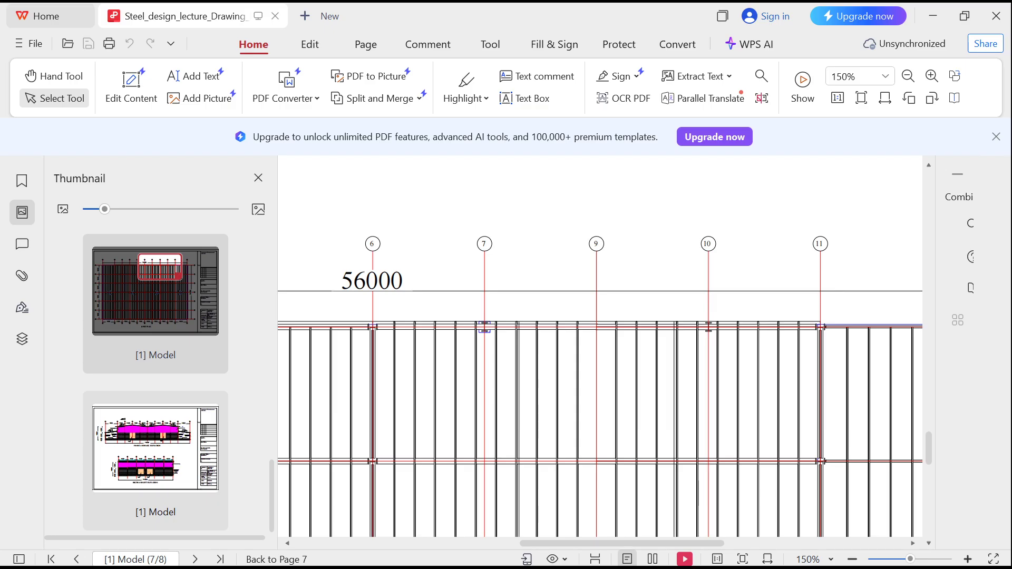
pyautogui.keyDown('ctrl'); pyautogui.scroll(-2, 526, 260); pyautogui.keyUp('ctrl')
pyautogui.keyDown('ctrl'); pyautogui.scroll(2, 569, 232); pyautogui.keyUp('ctrl')
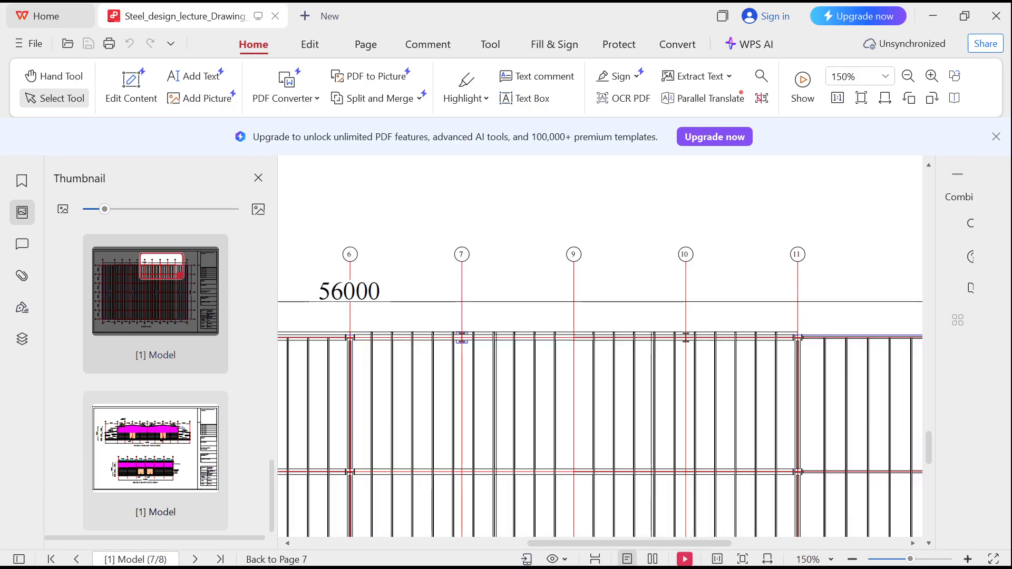
pyautogui.keyDown('ctrl'); pyautogui.scroll(-1, 569, 232); pyautogui.keyUp('ctrl')
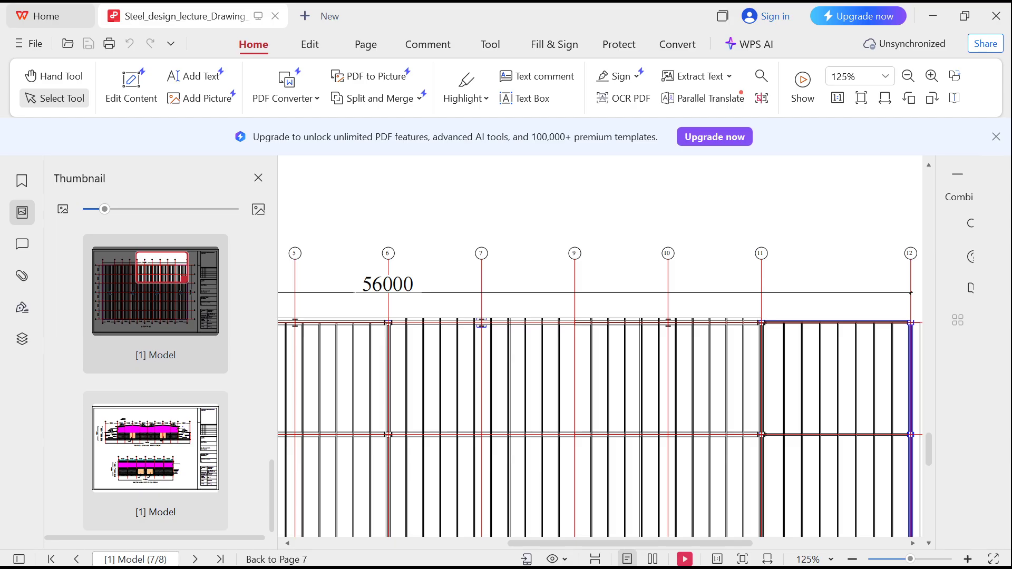
pyautogui.keyDown('ctrl'); pyautogui.scroll(-1, 489, 268); pyautogui.keyUp('ctrl')
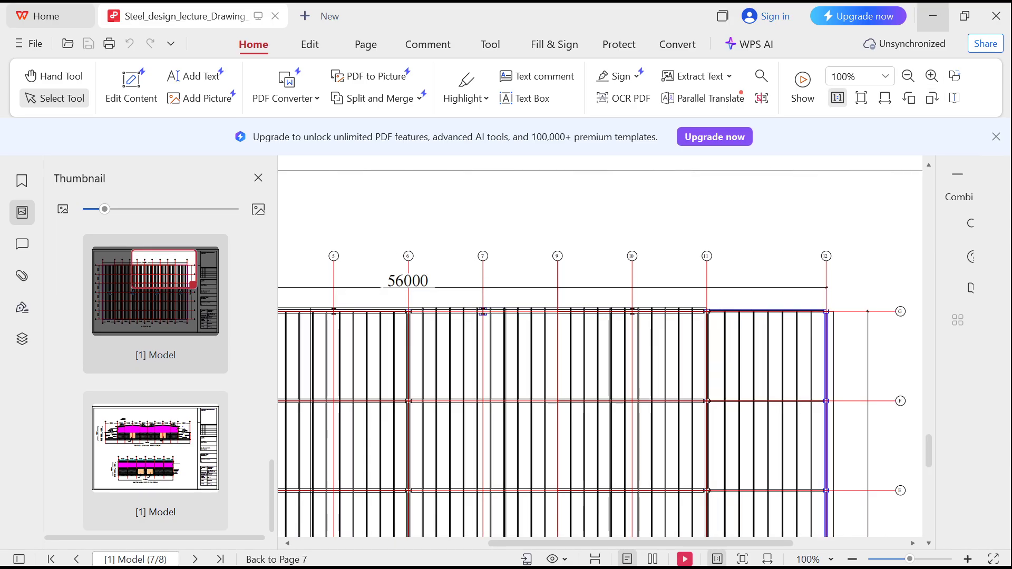
# Return to ProtaStructure 2022 and compare the numbered axis labels along the grid's upper edge with the roof plan
pyautogui.click(933, 16)
pyautogui.click(769, 550)
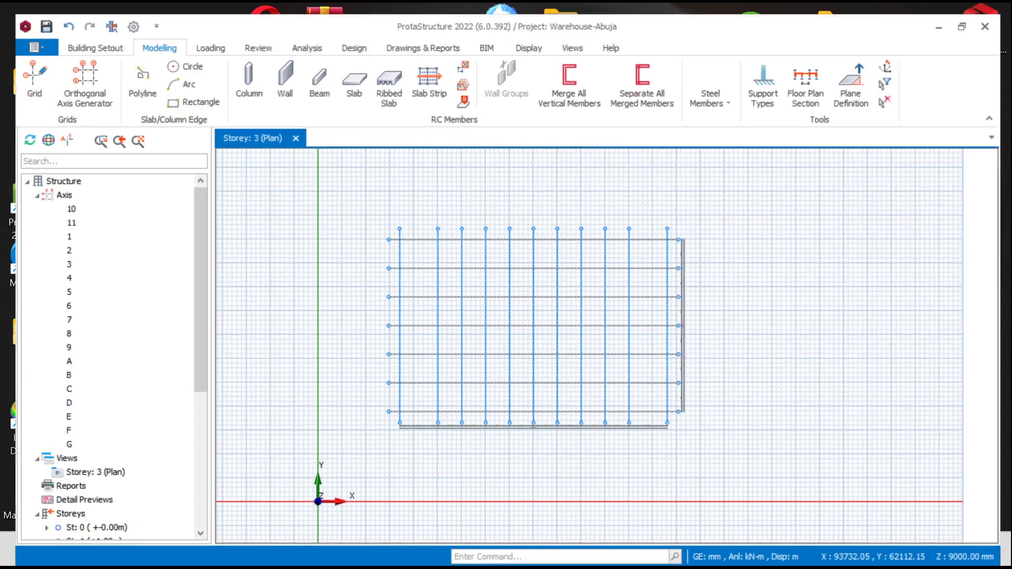
pyautogui.scroll(5, 478, 221)
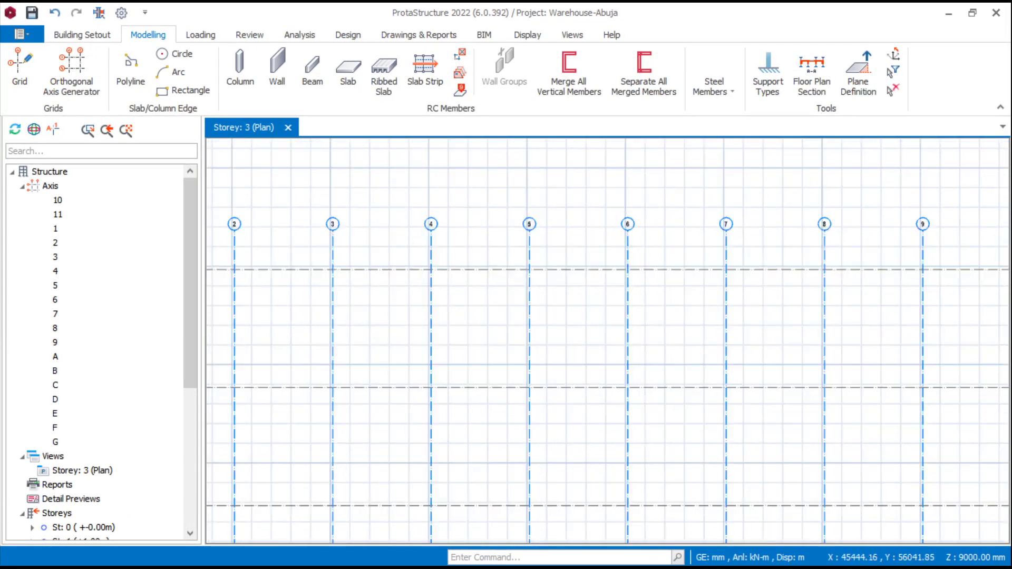
pyautogui.moveTo(643, 205); pyautogui.dragTo(552, 213, button='middle')
pyautogui.scroll(-3, 558, 242)
pyautogui.moveTo(635, 262); pyautogui.dragTo(594, 262, button='middle')
pyautogui.scroll(4, 615, 243)
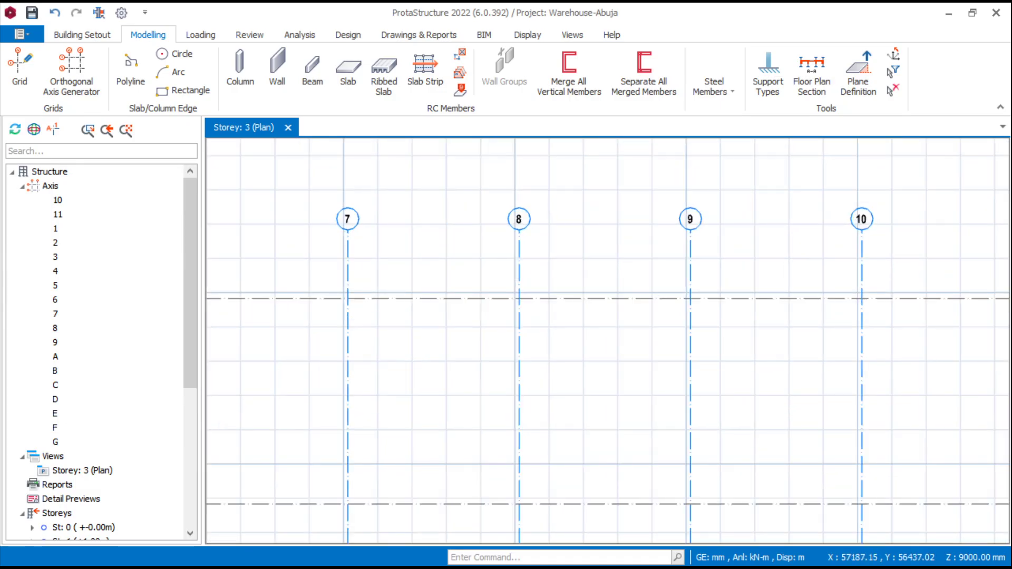
pyautogui.scroll(-3, 520, 195)
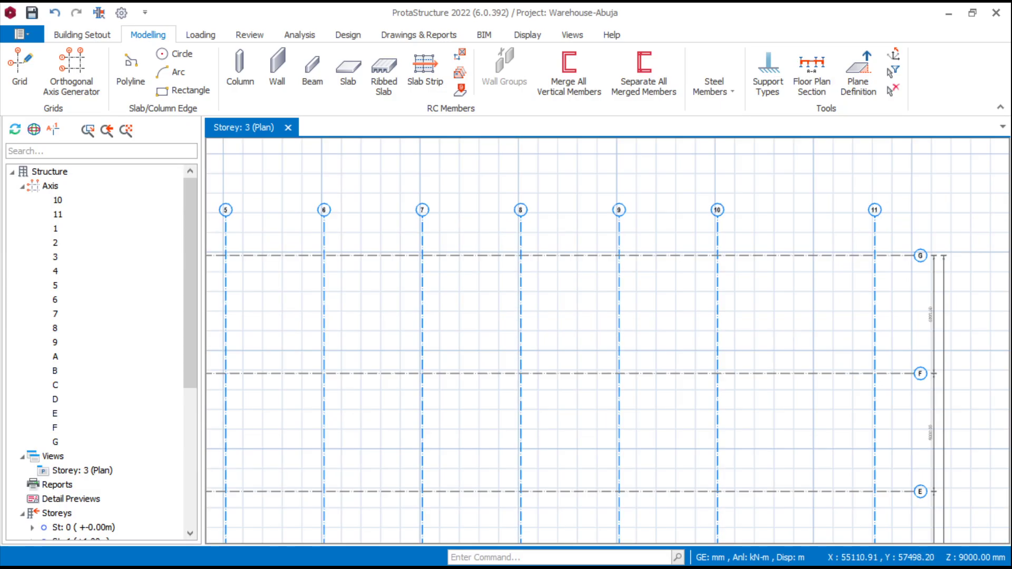
# Relabel axis 8 as 8A
pyautogui.scroll(3, 523, 205)
pyautogui.moveTo(540, 188); pyautogui.dragTo(526, 209, button='middle')
pyautogui.scroll(2, 514, 230)
pyautogui.doubleClick(500, 229)
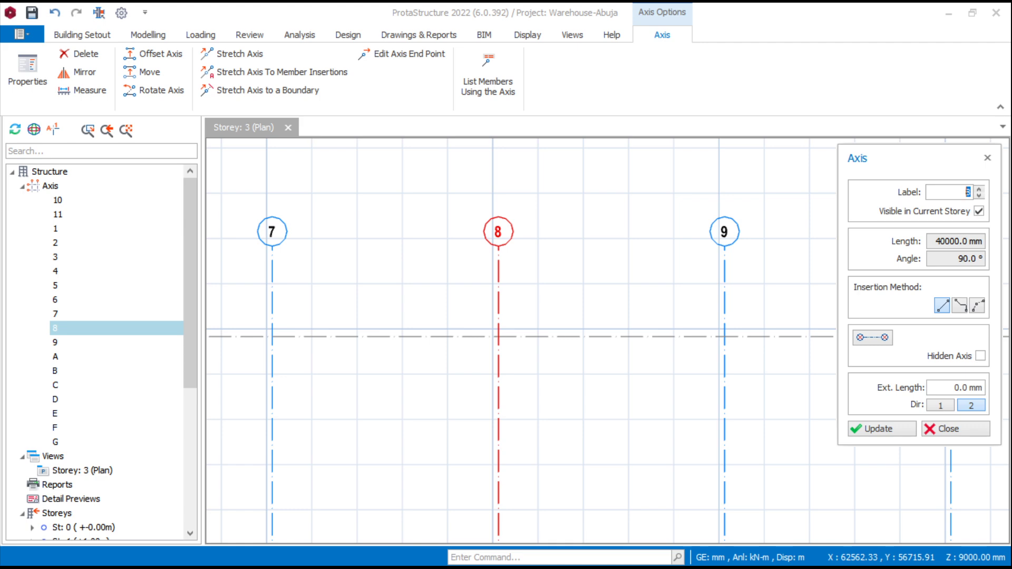
pyautogui.press('End')
pyautogui.write('A')
pyautogui.click(881, 429)
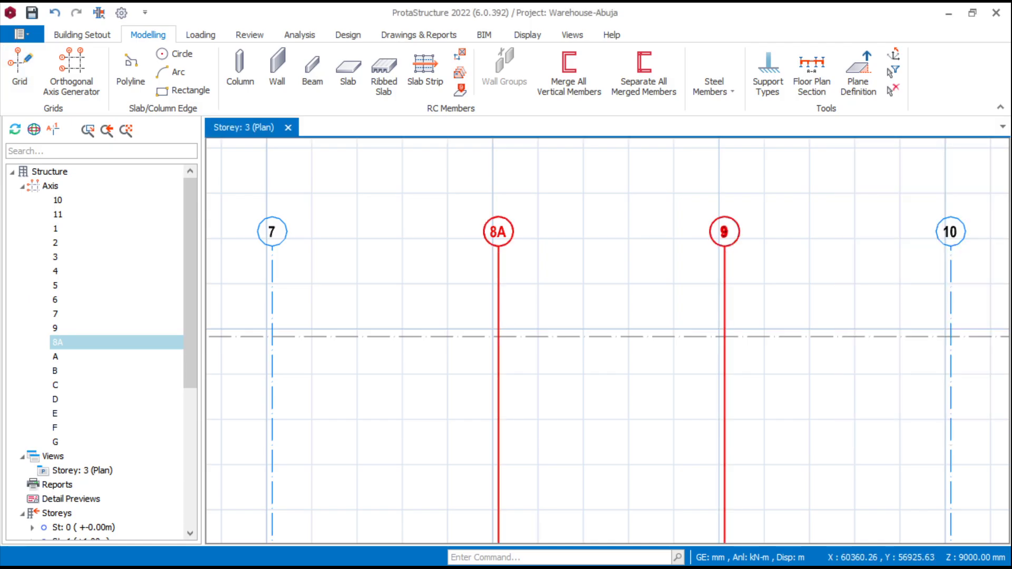
# Relabel axis 9 as 9A
pyautogui.click(724, 295)
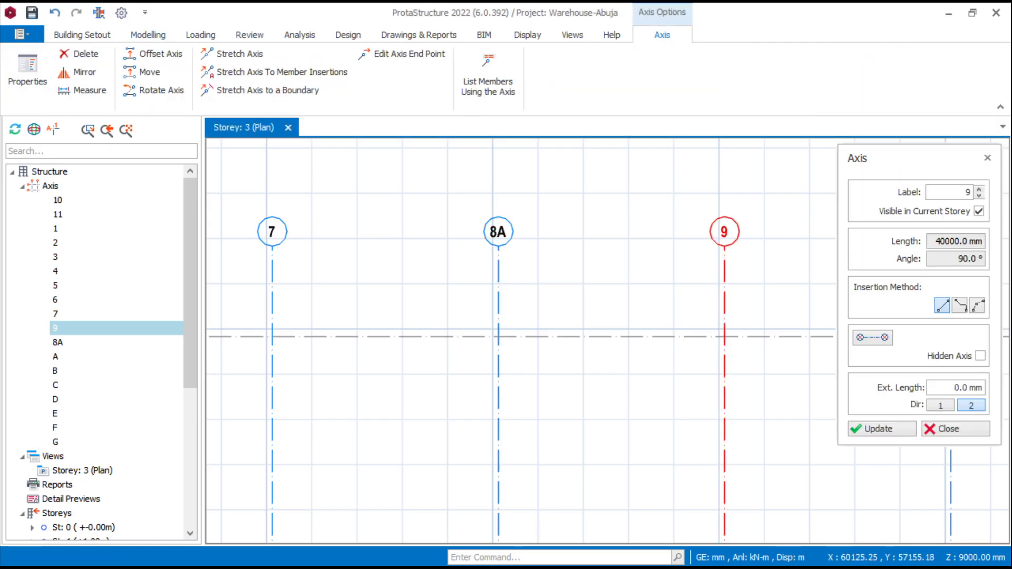
pyautogui.click(969, 192)
pyautogui.write('A')
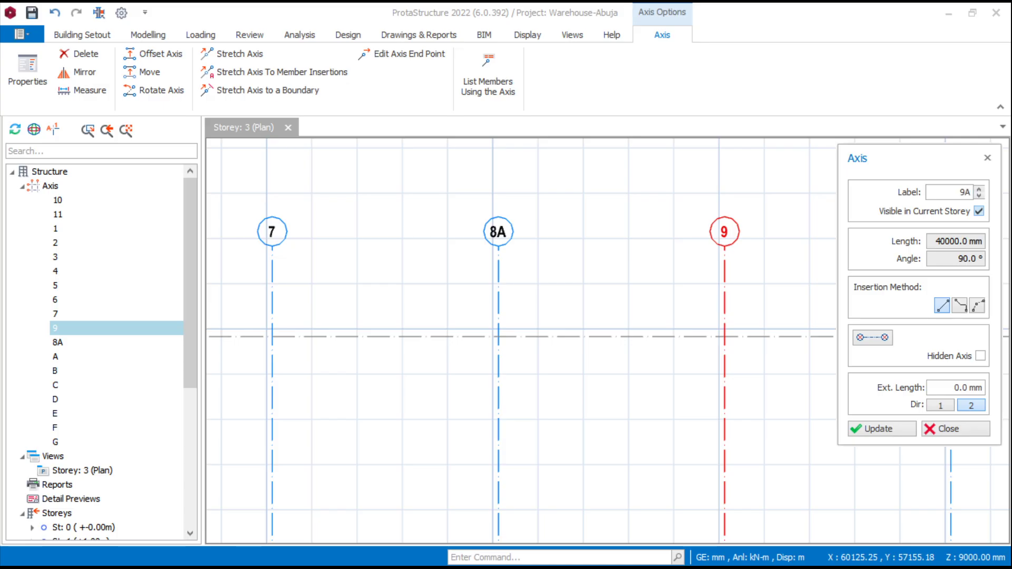
pyautogui.press('Return')
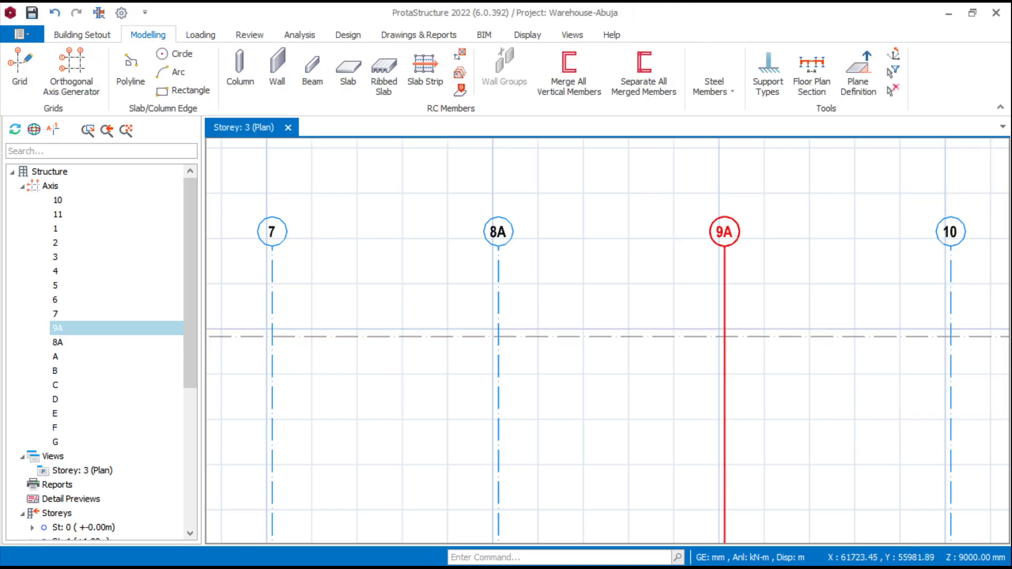
# Relabel axis 10 as 10A
pyautogui.scroll(-3, 398, 319)
pyautogui.scroll(3, 643, 306)
pyautogui.click(633, 306)
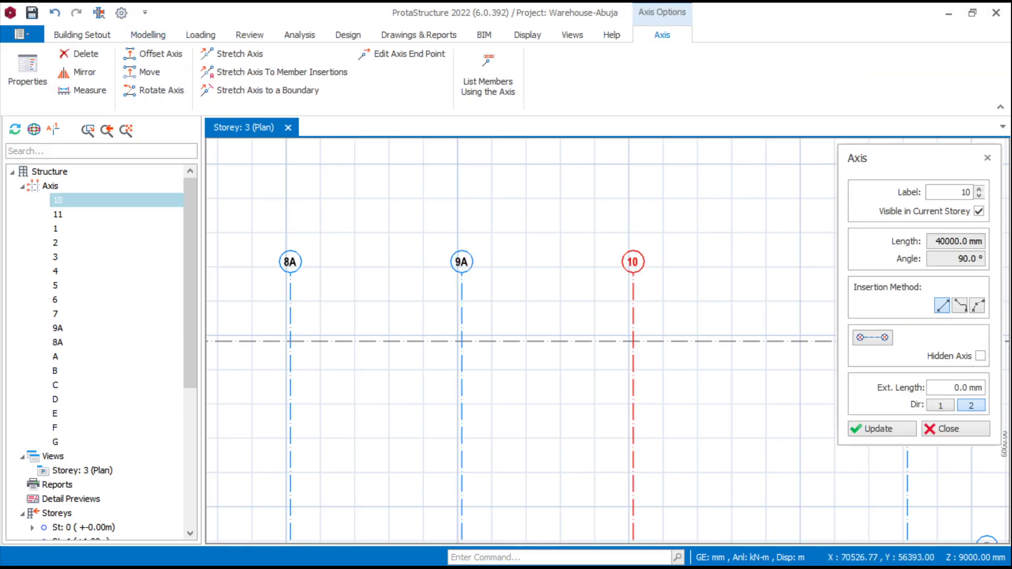
pyautogui.click(969, 192)
pyautogui.write('A')
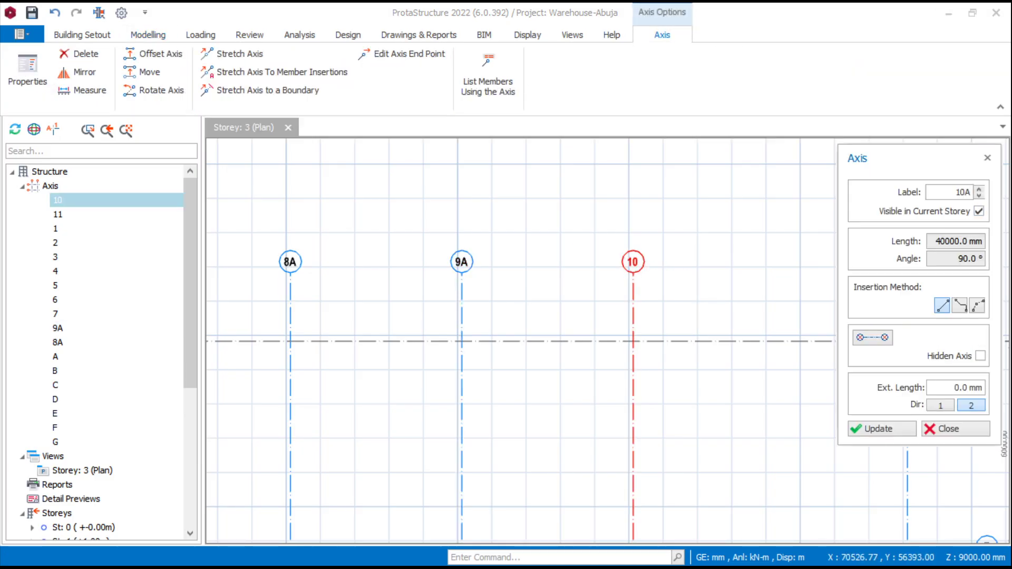
pyautogui.press('Return')
pyautogui.scroll(-2, 532, 295)
pyautogui.moveTo(584, 303); pyautogui.dragTo(496, 312, button='middle')
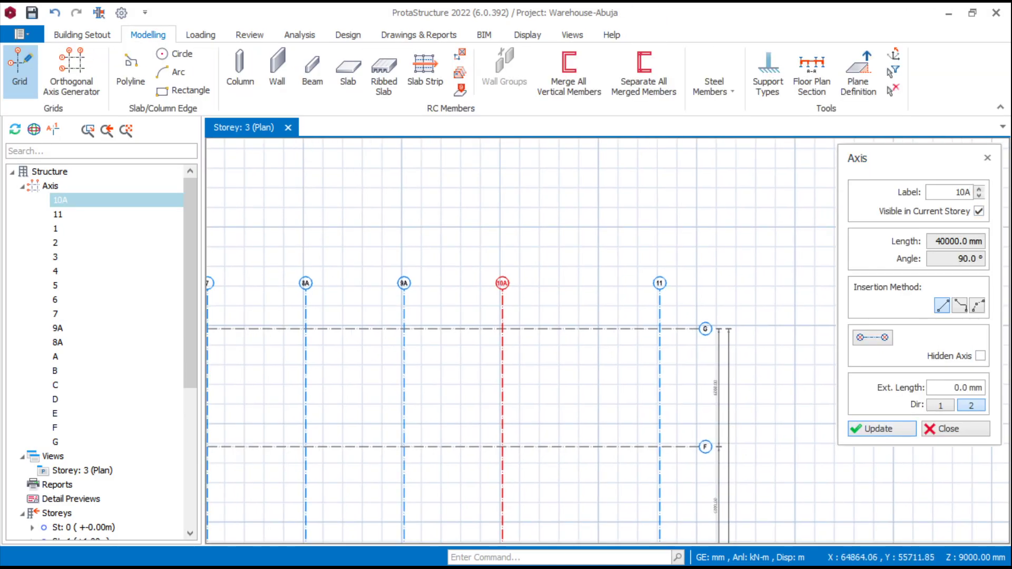
pyautogui.press('Escape')
# Relabel axis 11, the last numbered axis of the grid, as 12
pyautogui.scroll(4, 667, 284)
pyautogui.click(651, 289)
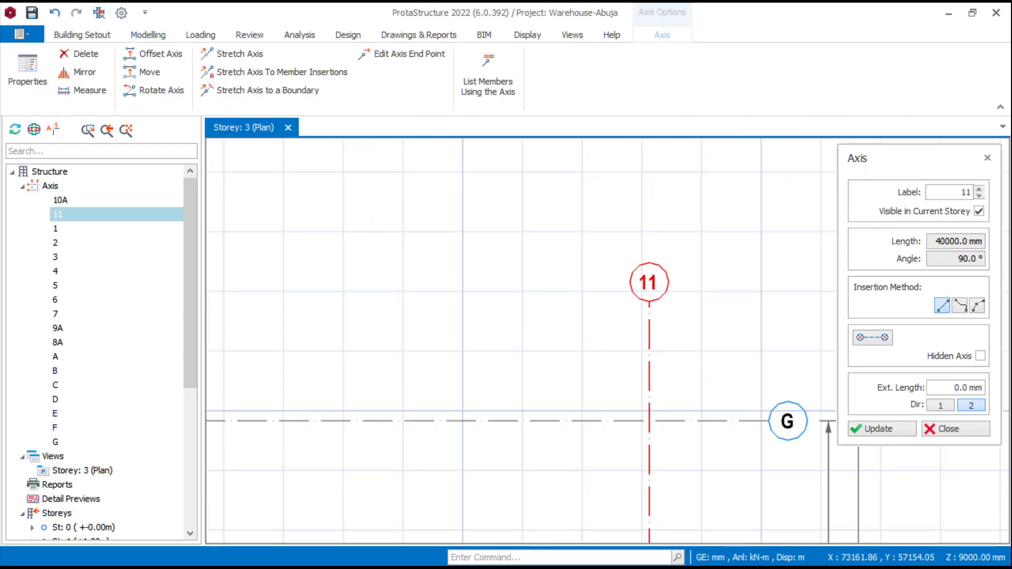
pyautogui.click(970, 193)
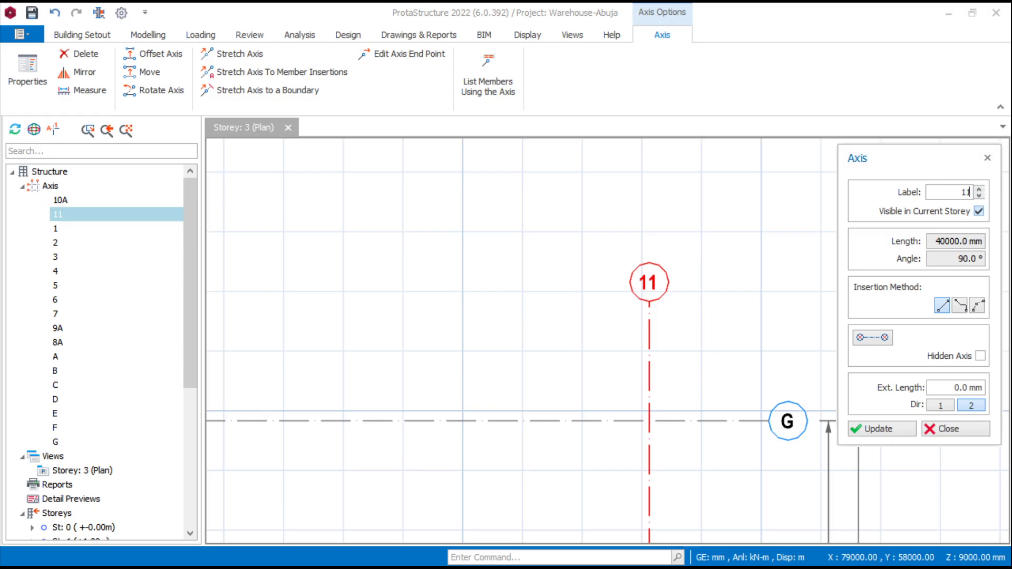
pyautogui.write('2')
pyautogui.click(891, 429)
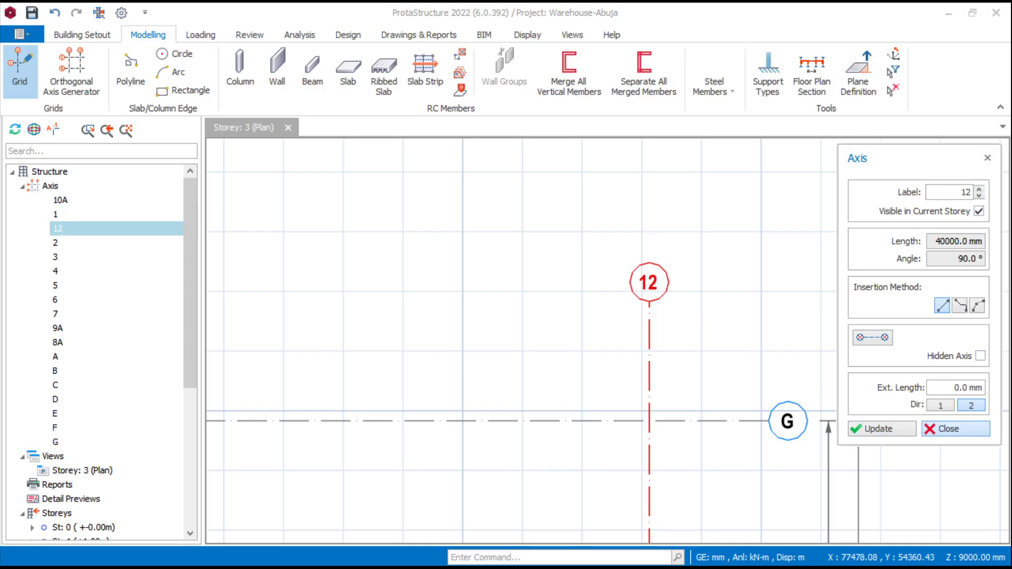
pyautogui.click(948, 429)
# Relabel axis 8A, the numbered axis right after axis 7, as 9
pyautogui.scroll(-3, 950, 318)
pyautogui.moveTo(612, 350); pyautogui.dragTo(692, 326, button='middle')
pyautogui.moveTo(555, 317); pyautogui.dragTo(765, 292, button='middle')
pyautogui.scroll(2, 542, 271)
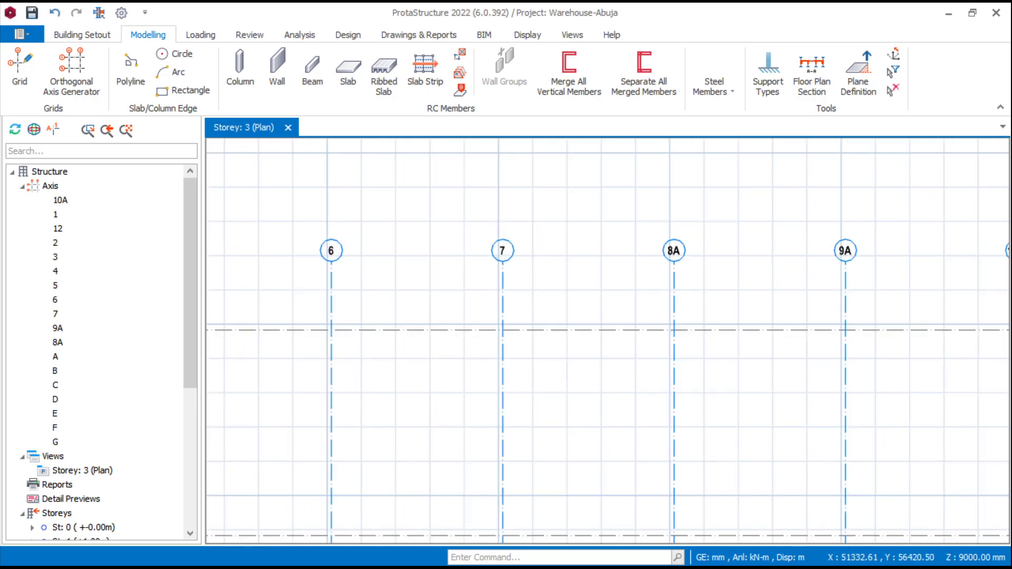
pyautogui.moveTo(791, 210); pyautogui.dragTo(671, 253, button='middle')
pyautogui.scroll(-2, 571, 299)
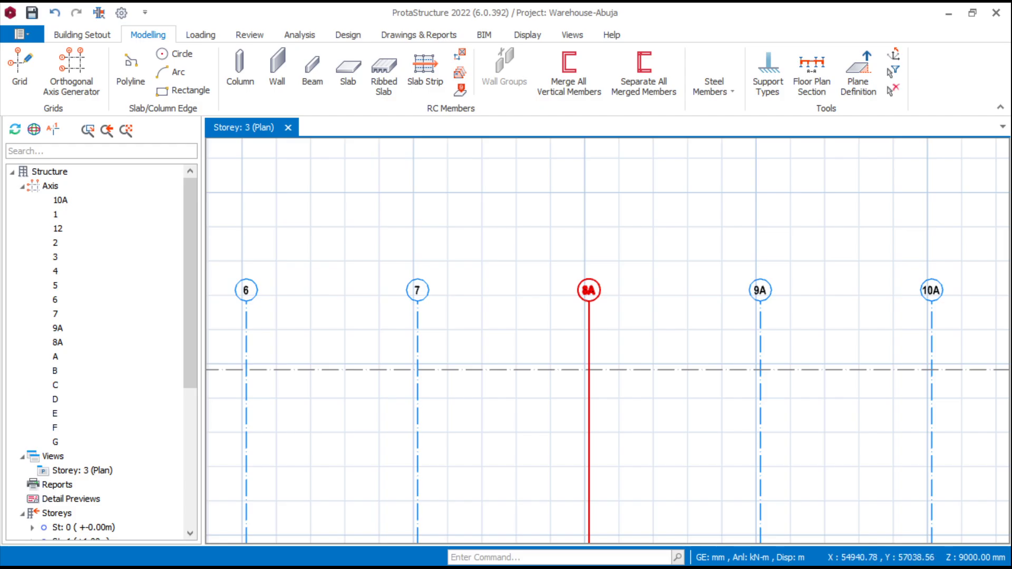
pyautogui.click(585, 292)
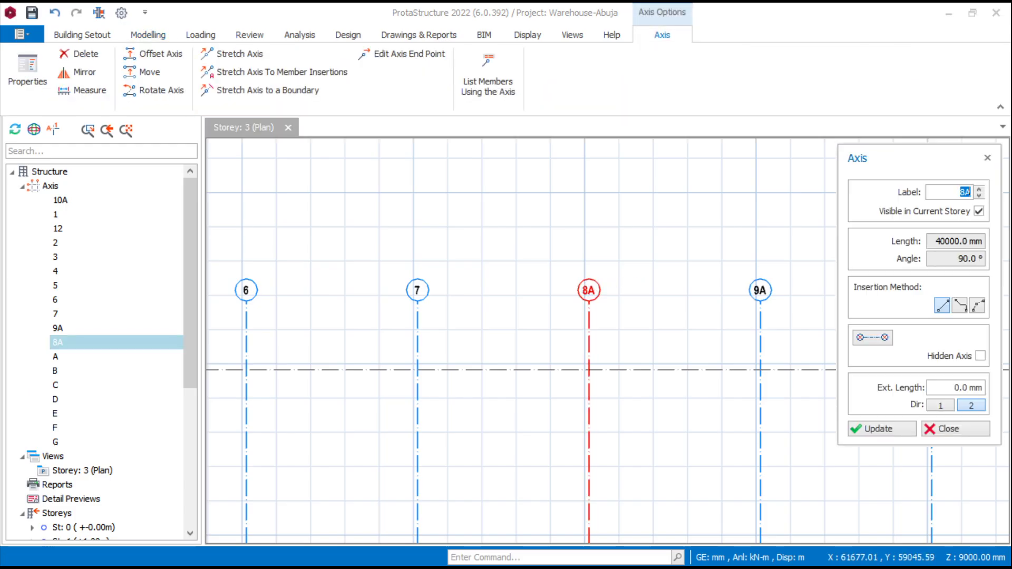
pyautogui.write('9')
pyautogui.click(882, 429)
pyautogui.click(955, 429)
# Relabel axis 9A as 10
pyautogui.scroll(2, 752, 266)
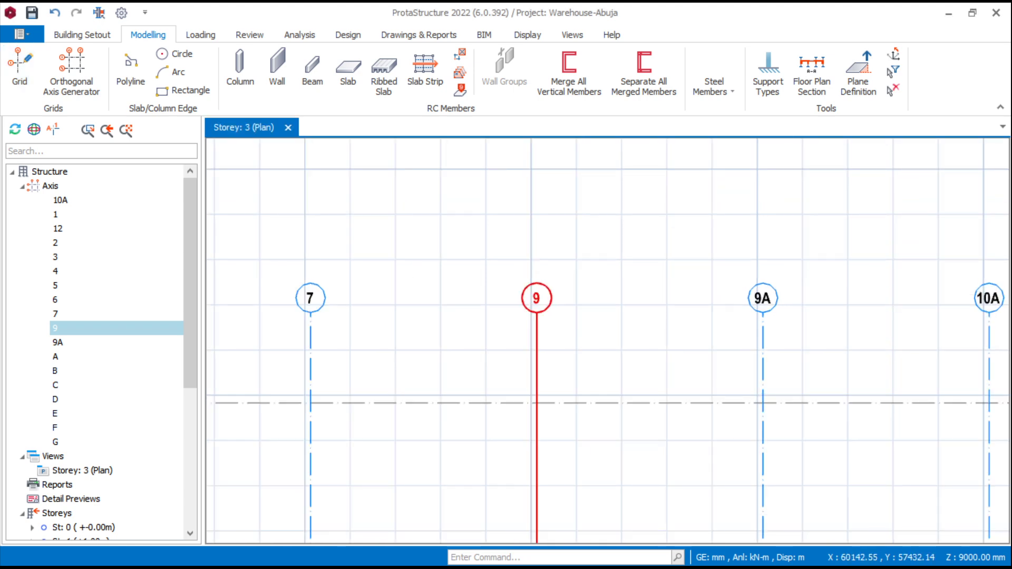
pyautogui.doubleClick(766, 303)
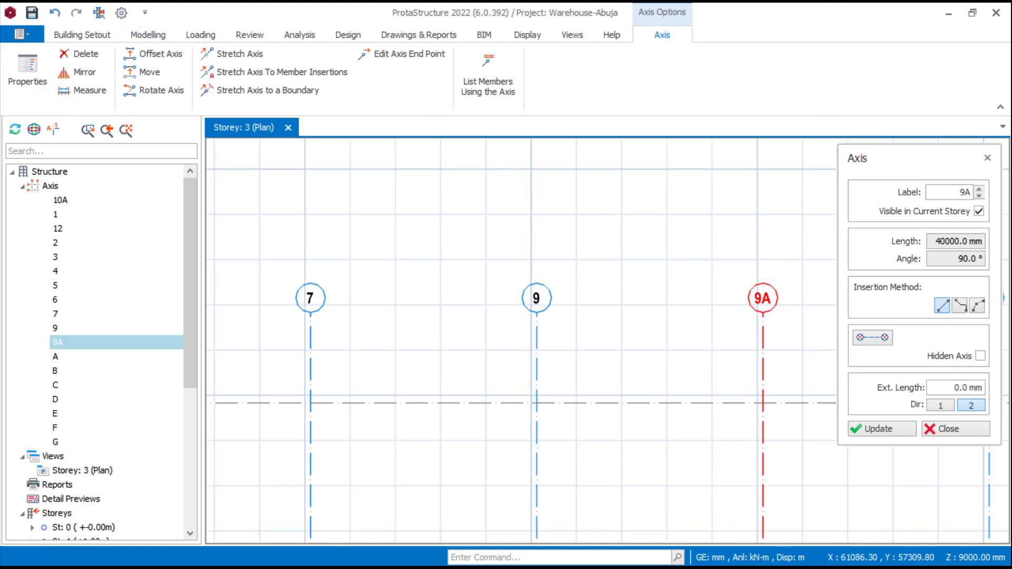
pyautogui.doubleClick(964, 193)
pyautogui.write('10')
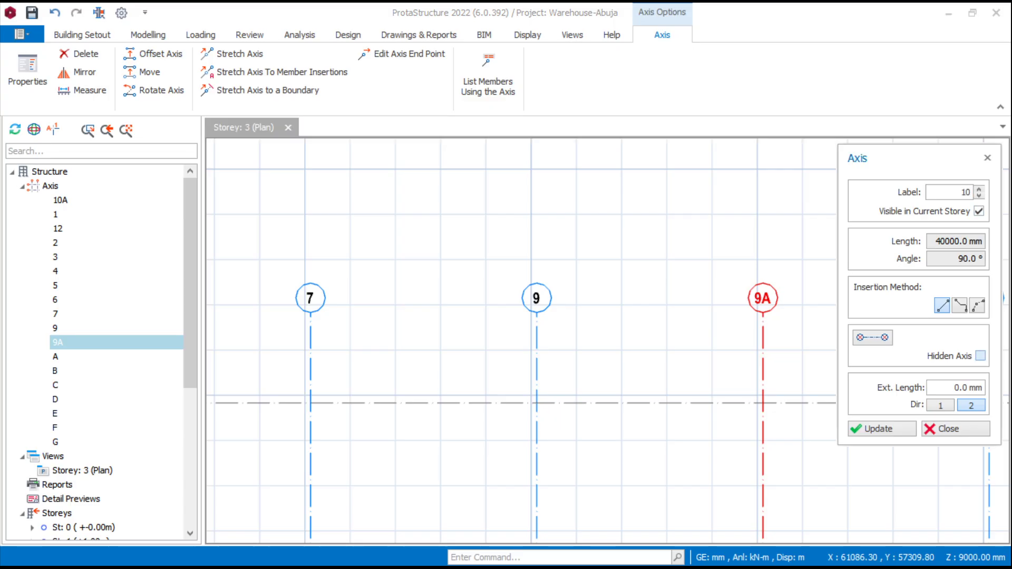
pyautogui.click(882, 429)
# Relabel axis 10A as 11 and close the axis properties
pyautogui.scroll(-3, 685, 390)
pyautogui.moveTo(822, 364); pyautogui.dragTo(653, 357, button='middle')
pyautogui.scroll(1, 609, 341)
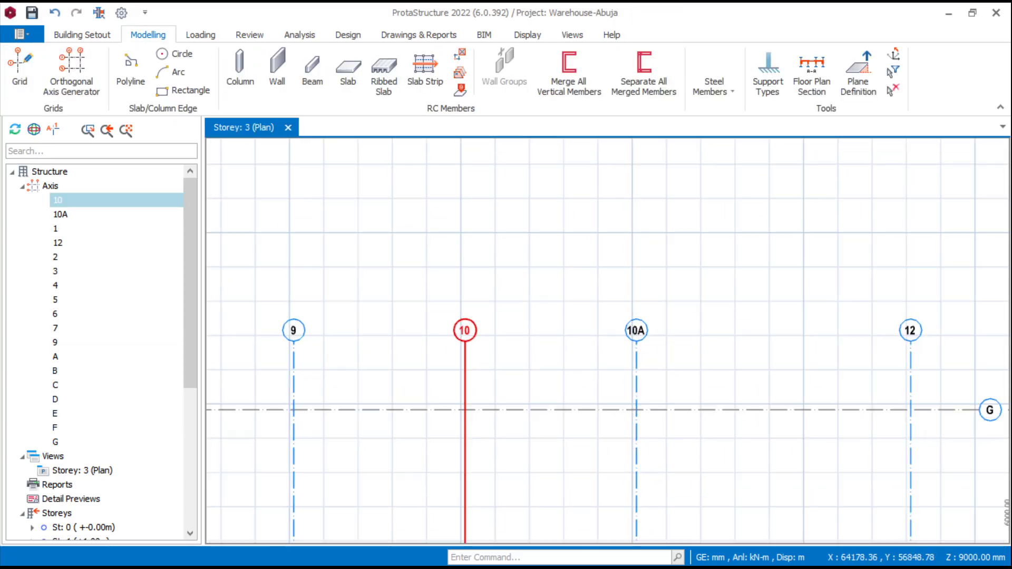
pyautogui.doubleClick(636, 337)
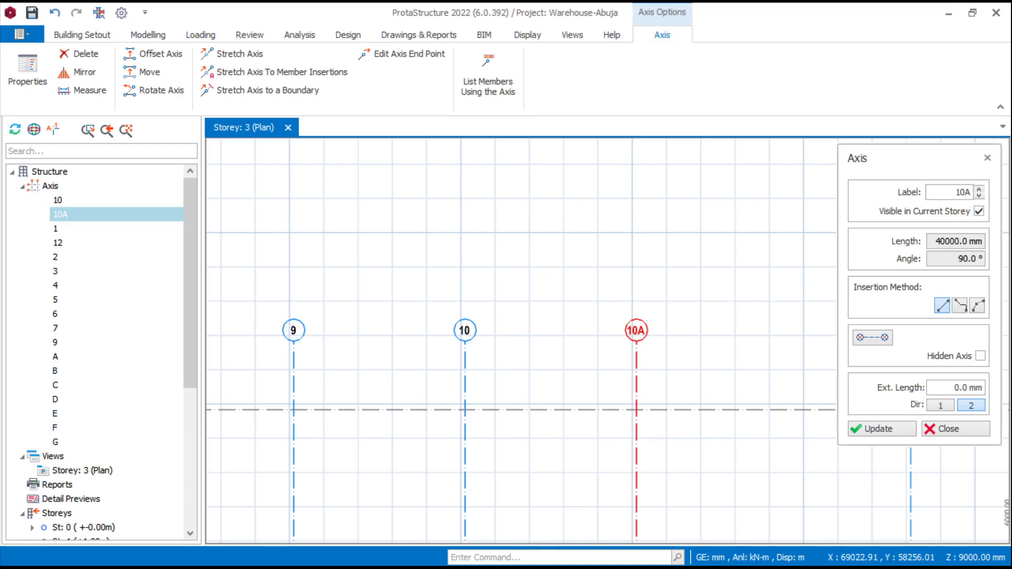
pyautogui.click(965, 192)
pyautogui.press('BackSpace')
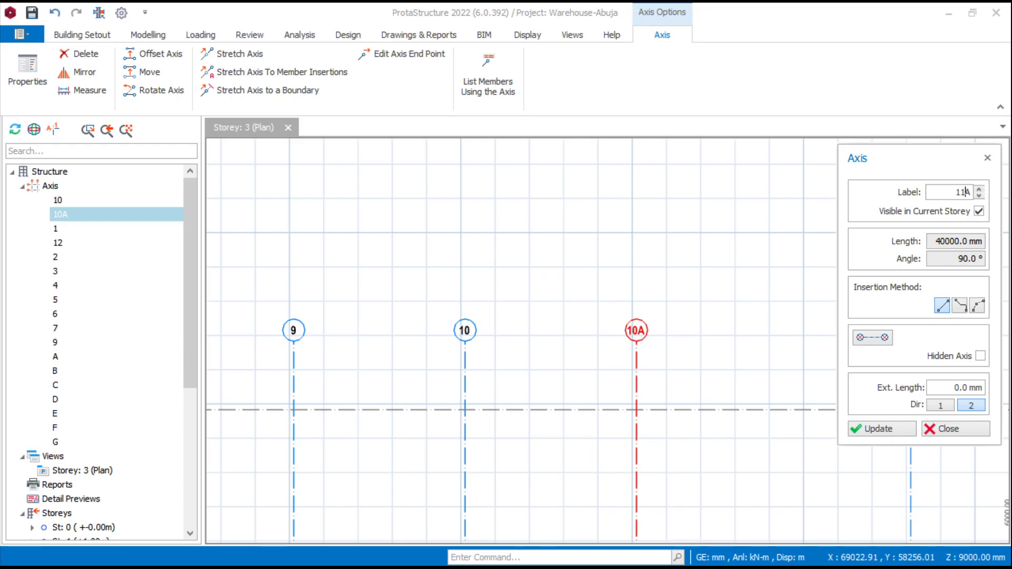
pyautogui.write('1')
pyautogui.press('Delete')
pyautogui.press('Return')
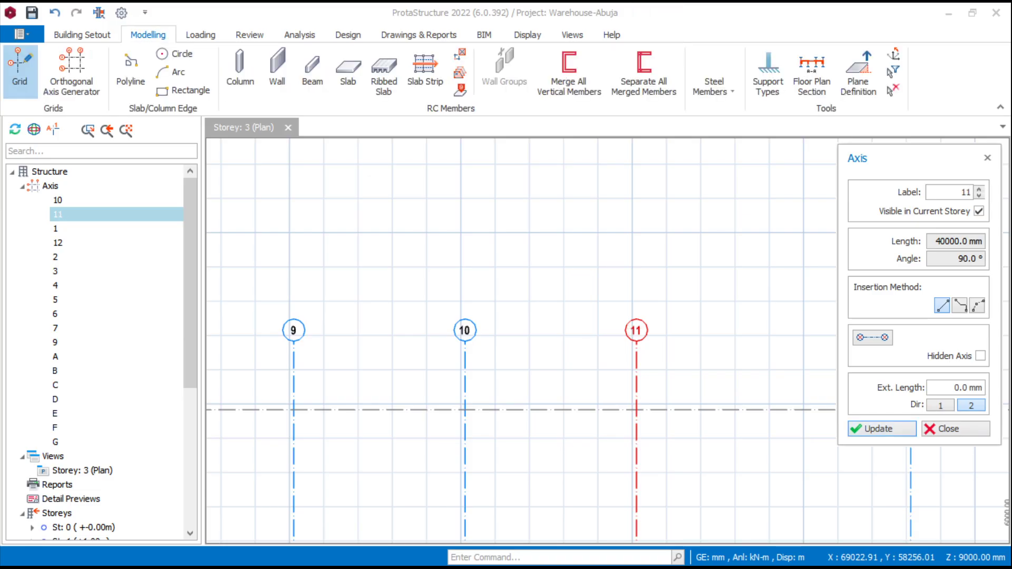
pyautogui.click(955, 429)
pyautogui.press('Escape')
# Inspect the numbered axis labels along the grid's upper and lower edges and the lettered labels A to G on its side
pyautogui.scroll(-4, 784, 303)
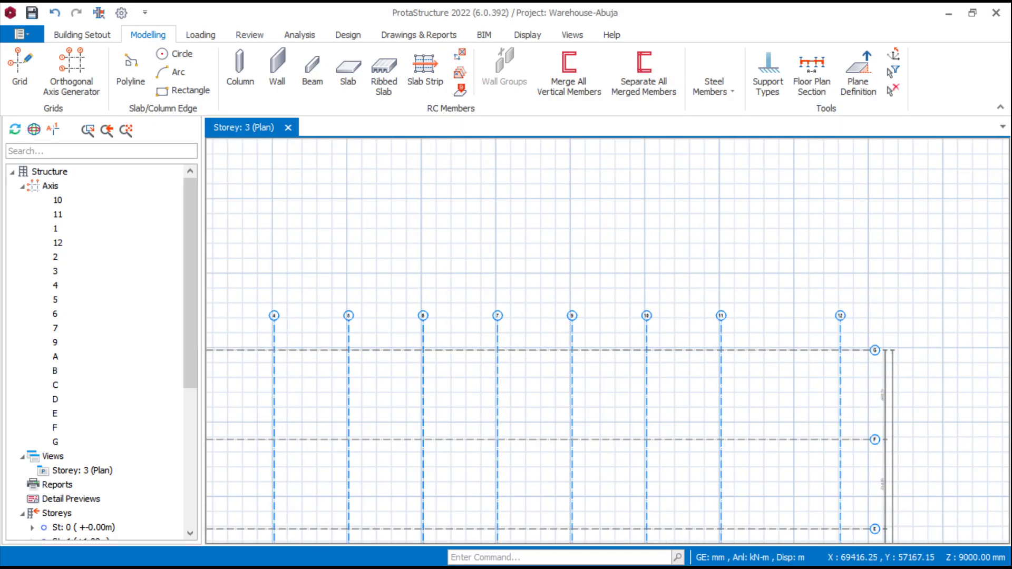
pyautogui.moveTo(567, 286); pyautogui.dragTo(915, 127, button='middle')
pyautogui.scroll(-1, 574, 277)
pyautogui.scroll(2, 440, 376)
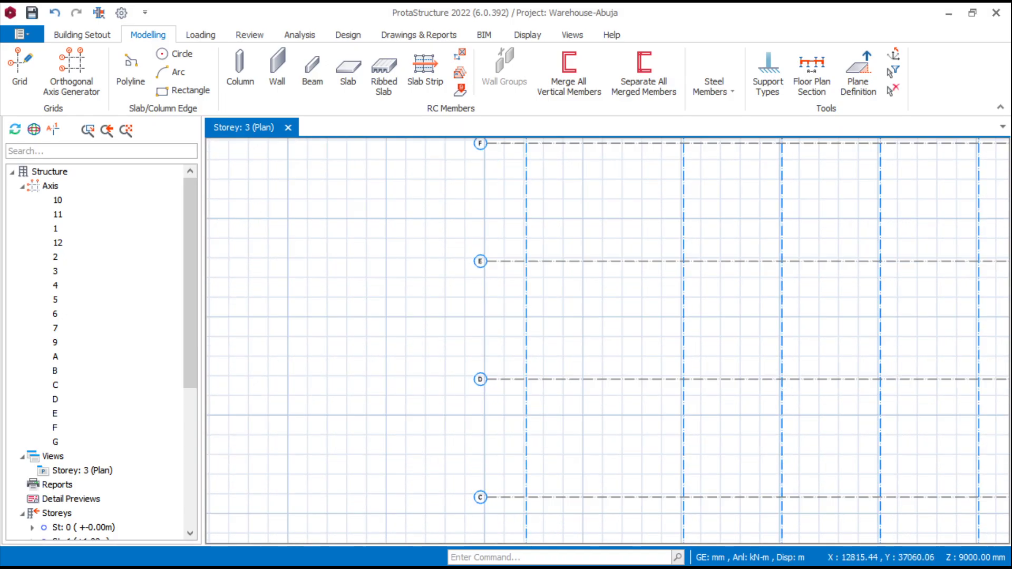
pyautogui.scroll(1, 488, 248)
pyautogui.scroll(-3, 482, 254)
pyautogui.moveTo(448, 404); pyautogui.dragTo(408, 253, button='middle')
pyautogui.scroll(2, 421, 381)
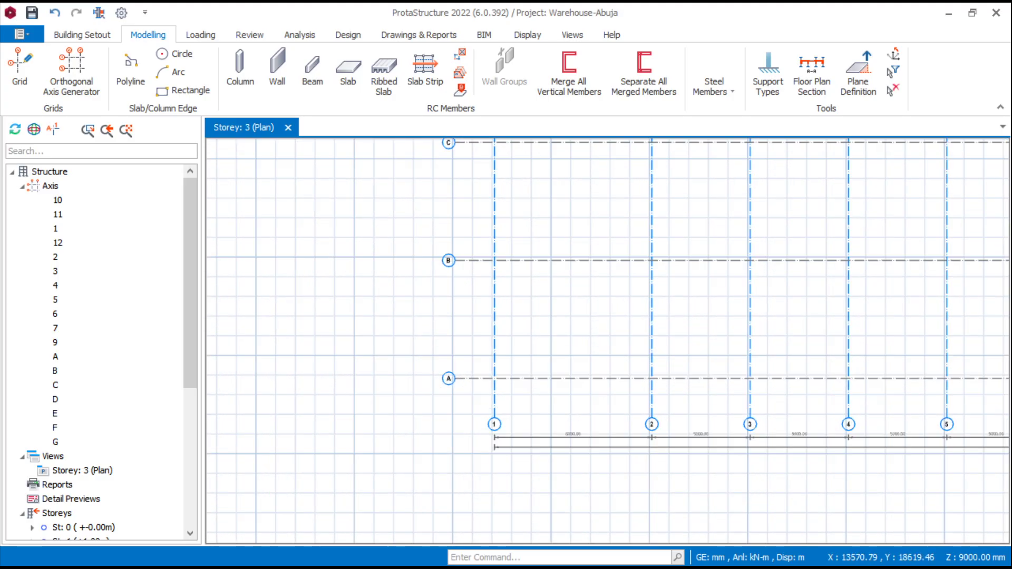
pyautogui.scroll(-3, 452, 338)
pyautogui.moveTo(449, 311); pyautogui.dragTo(442, 447, button='middle')
pyautogui.moveTo(443, 237); pyautogui.dragTo(437, 346, button='middle')
pyautogui.scroll(3, 436, 304)
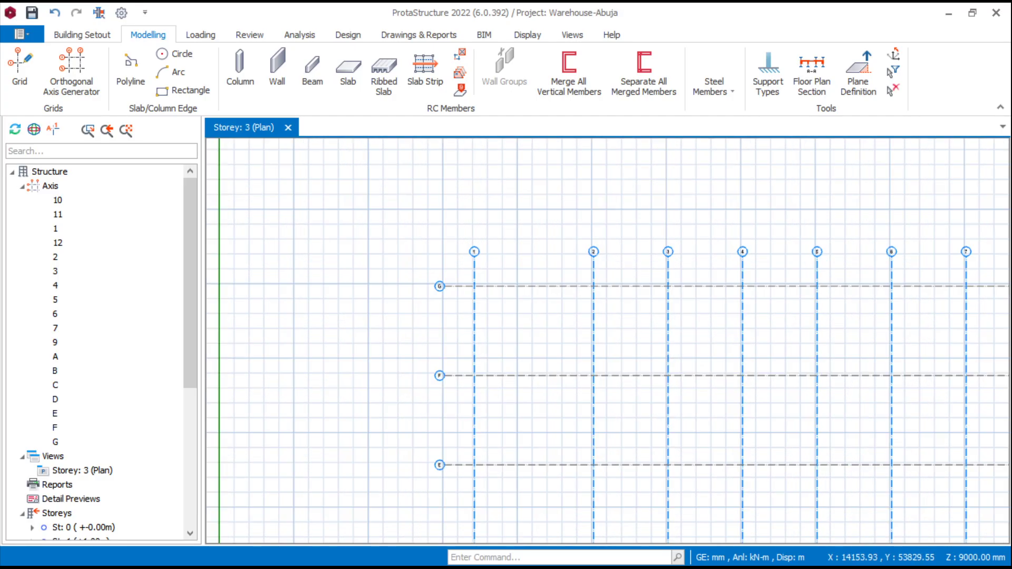
pyautogui.scroll(-2, 463, 296)
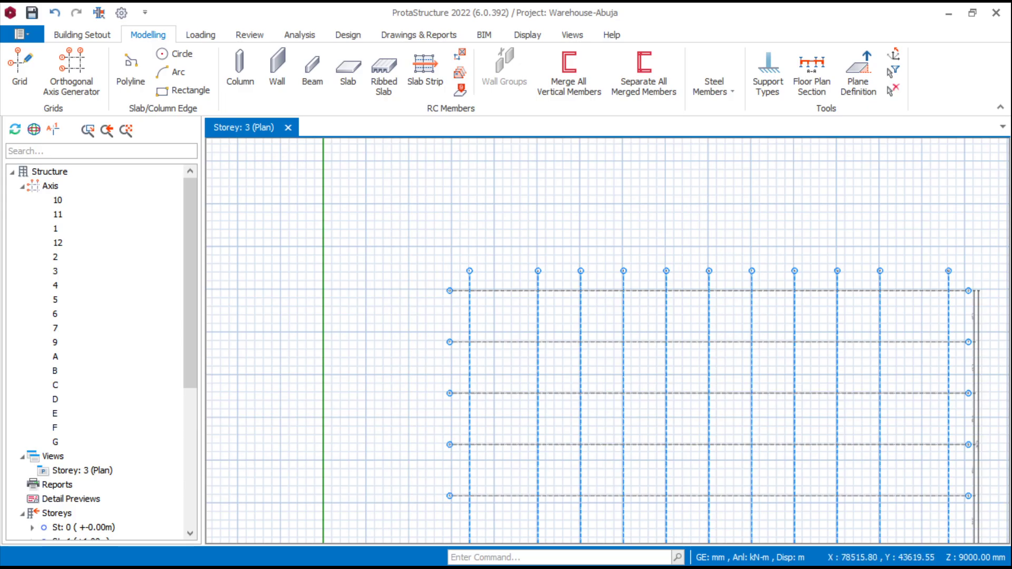
pyautogui.moveTo(418, 261); pyautogui.dragTo(415, 220, button='middle')
pyautogui.scroll(3, 435, 245)
pyautogui.scroll(-2, 440, 252)
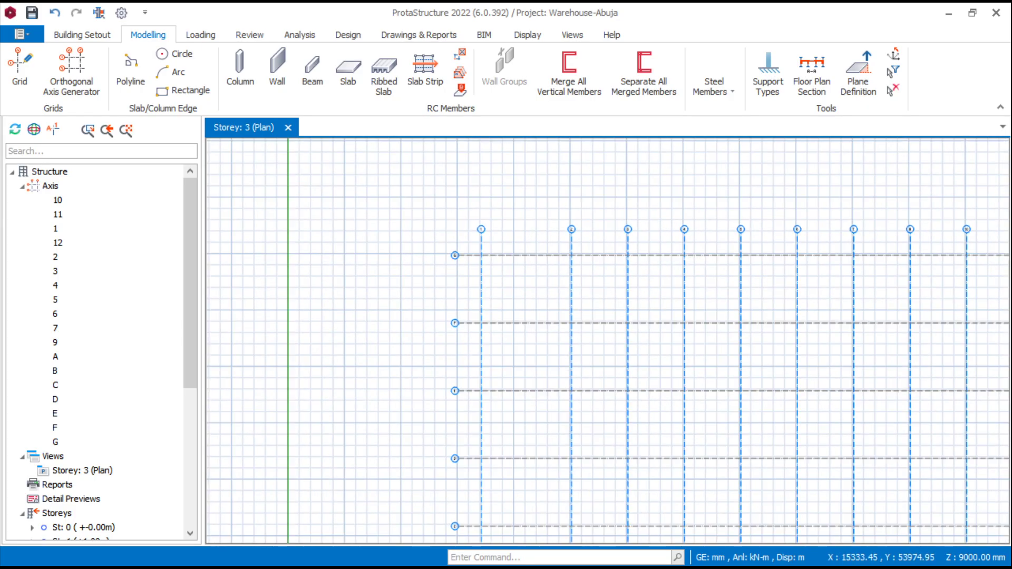
pyautogui.moveTo(440, 321); pyautogui.dragTo(432, 191, button='middle')
pyautogui.moveTo(427, 362); pyautogui.dragTo(410, 258, button='middle')
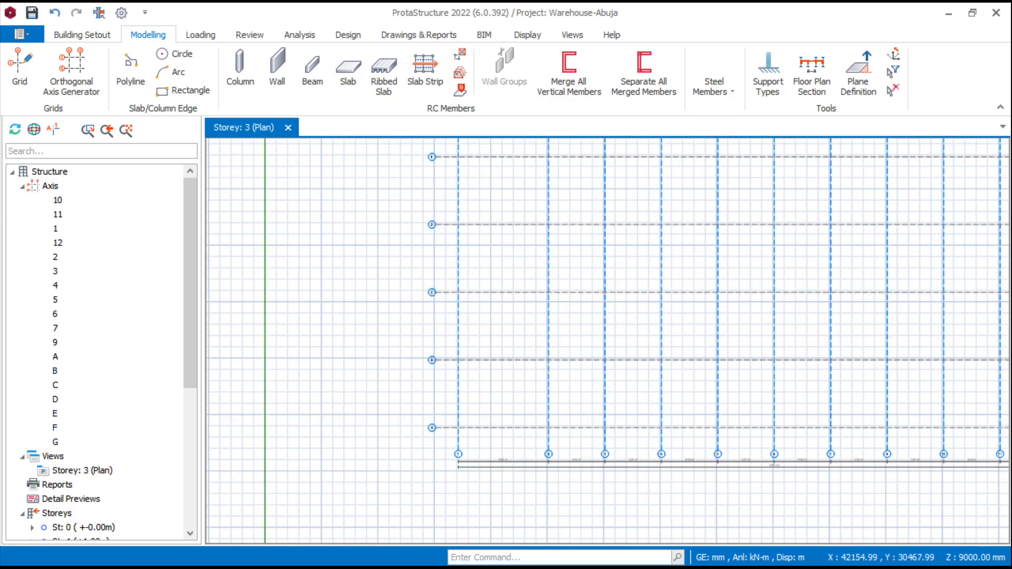
# Switch to the PDF drawings and check the roof plan's lettered axes and bay spacings against the grid
pyautogui.click(948, 13)
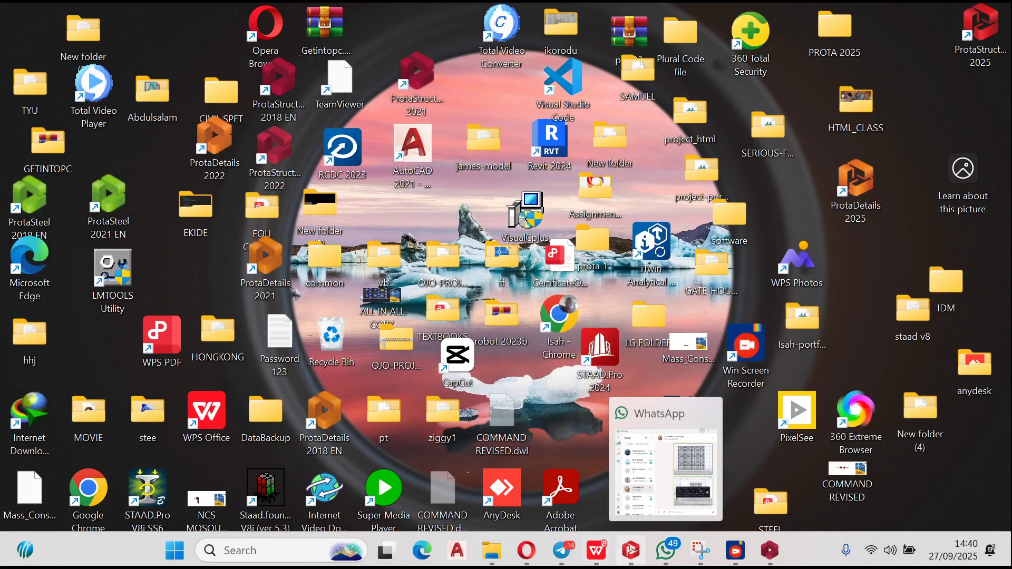
pyautogui.click(596, 550)
pyautogui.keyDown('ctrl'); pyautogui.scroll(-3, 601, 204); pyautogui.keyUp('ctrl')
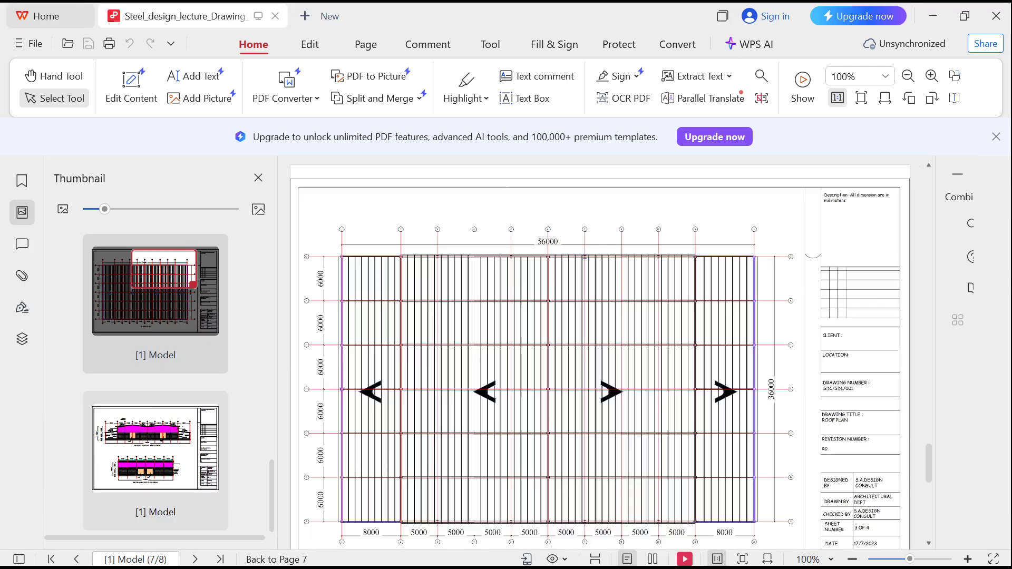
pyautogui.keyDown('ctrl'); pyautogui.scroll(2, 347, 463); pyautogui.keyUp('ctrl')
pyautogui.keyDown('ctrl'); pyautogui.scroll(2, 316, 491); pyautogui.keyUp('ctrl')
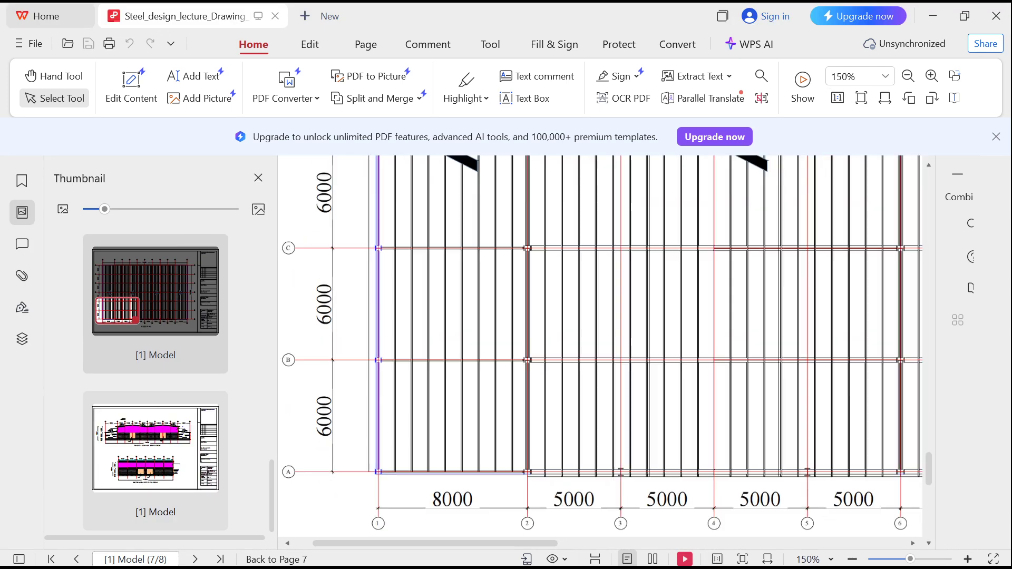
pyautogui.keyDown('ctrl'); pyautogui.scroll(-2, 316, 490); pyautogui.keyUp('ctrl')
pyautogui.scroll(2, 337, 316)
pyautogui.keyDown('ctrl'); pyautogui.scroll(2, 339, 237); pyautogui.keyUp('ctrl')
pyautogui.keyDown('ctrl'); pyautogui.scroll(-2, 358, 284); pyautogui.keyUp('ctrl')
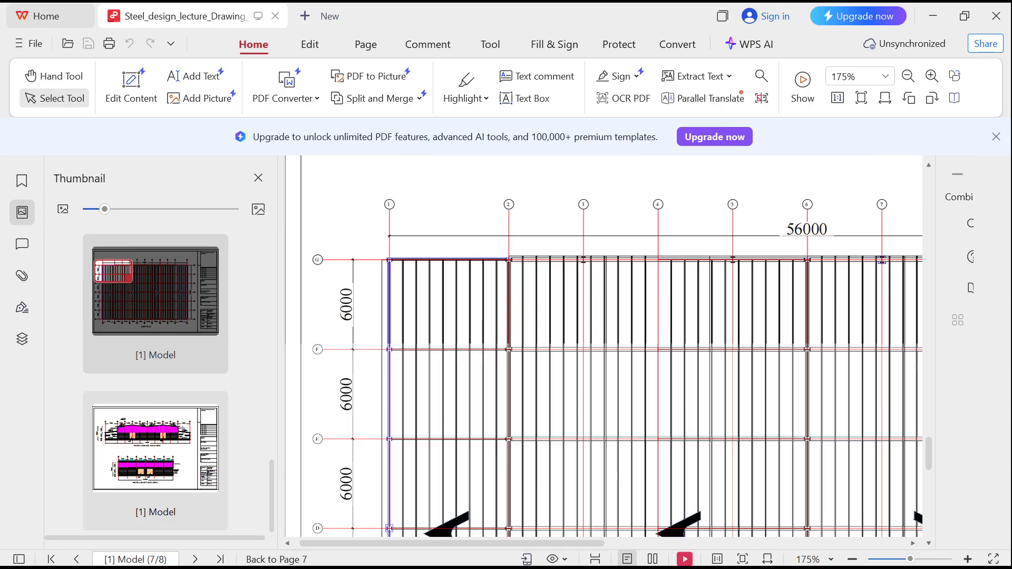
# Return to ProtaStructure 2022 and look over the complete grid in the Storey 3 plan
pyautogui.click(932, 16)
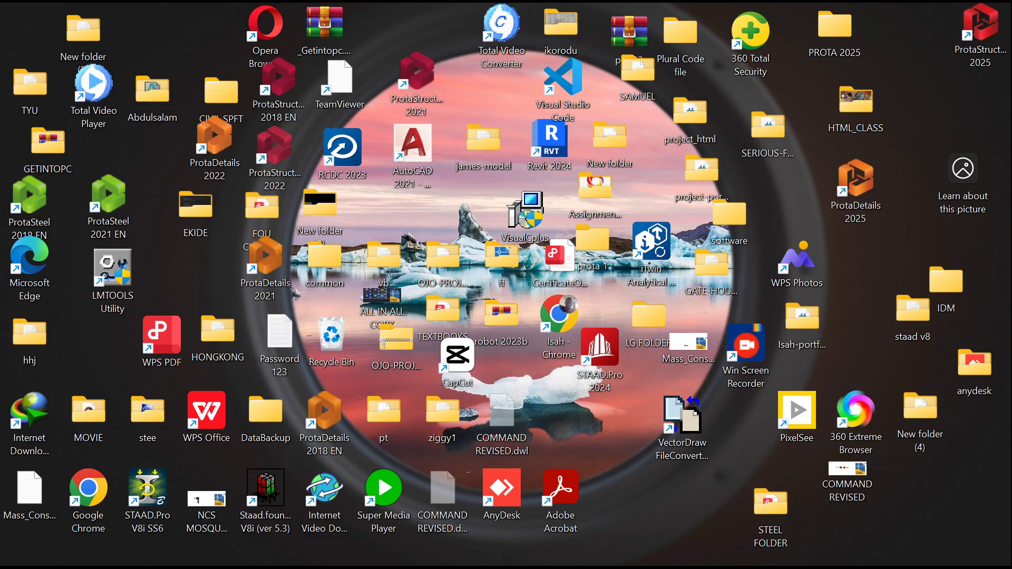
pyautogui.click(769, 550)
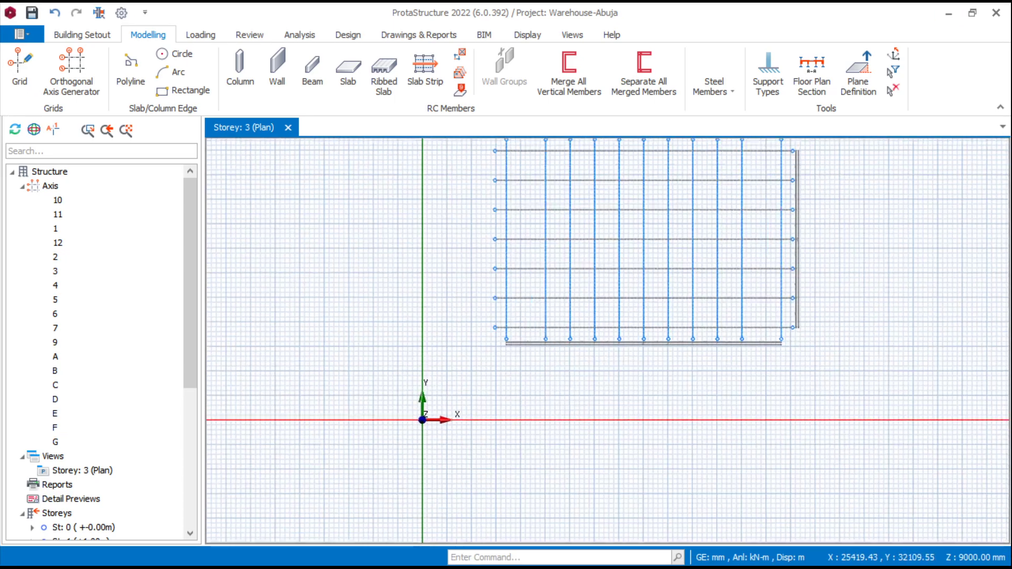
pyautogui.moveTo(547, 262); pyautogui.dragTo(522, 380, button='middle')
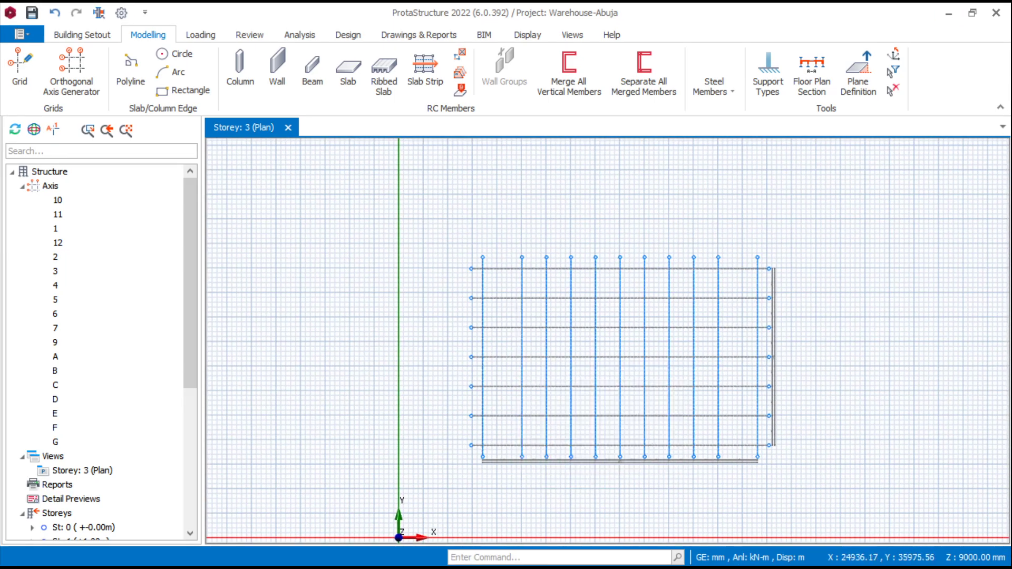
pyautogui.scroll(3, 563, 301)
pyautogui.scroll(-2, 514, 232)
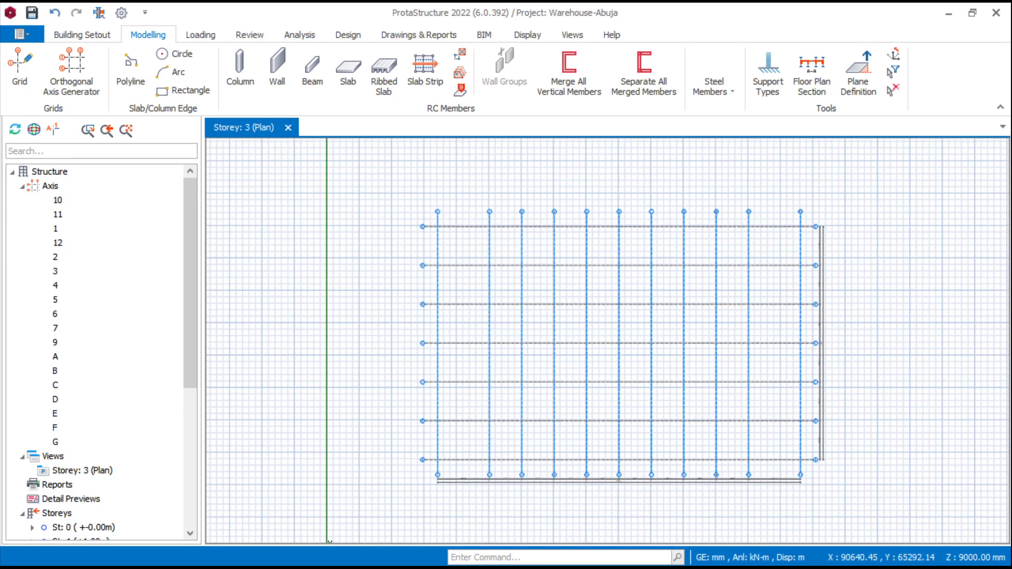
# Switch to the PDF drawings and go from the roof plan to the ground floor plan on the first page
pyautogui.click(948, 13)
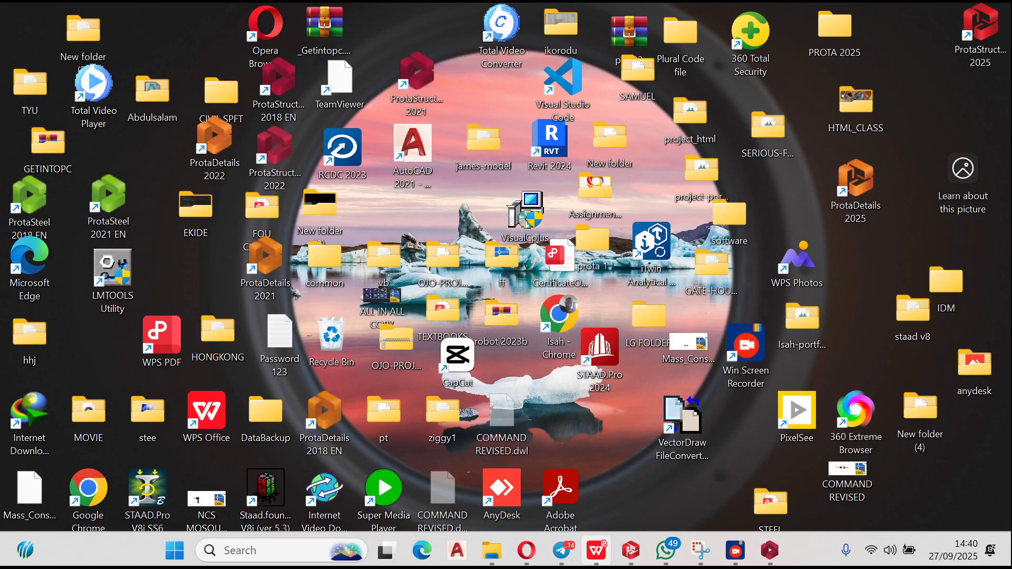
pyautogui.moveTo(596, 551)
pyautogui.click(596, 474)
pyautogui.scroll(-3, 606, 348)
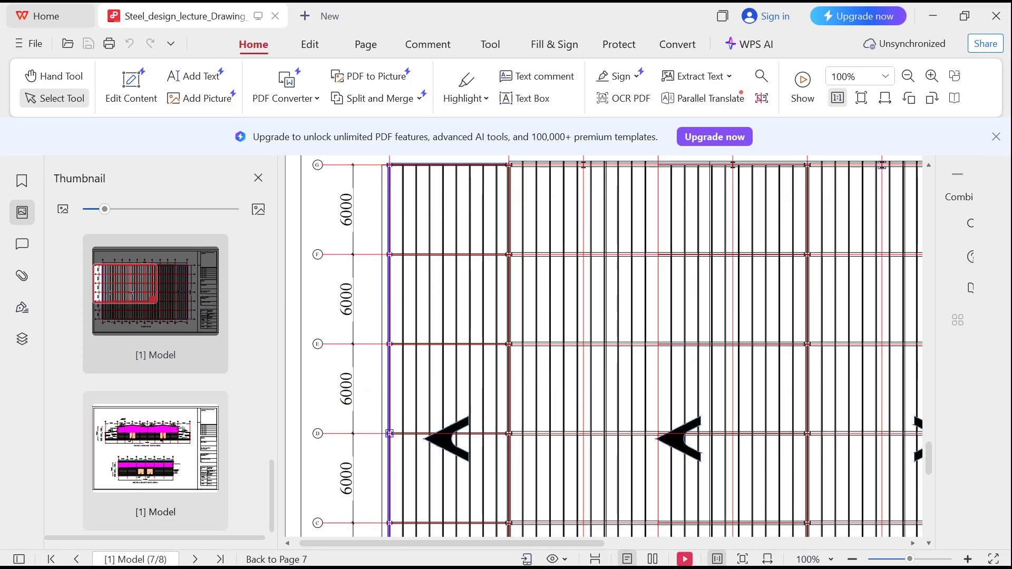
pyautogui.keyDown('ctrl'); pyautogui.scroll(-4, 606, 348); pyautogui.keyUp('ctrl')
pyautogui.scroll(6, 606, 348)
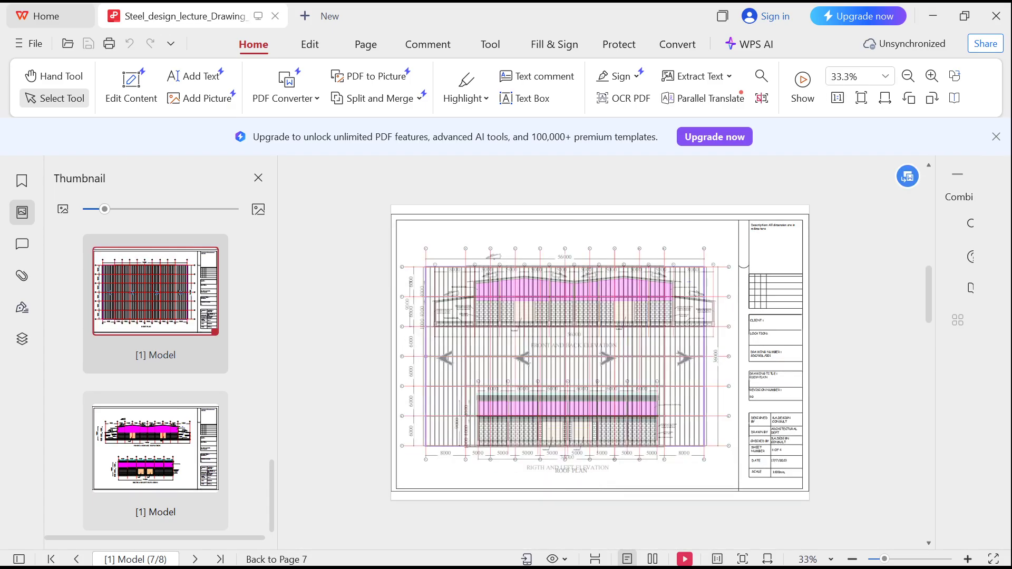
pyautogui.keyDown('ctrl'); pyautogui.scroll(1, 606, 348); pyautogui.keyUp('ctrl')
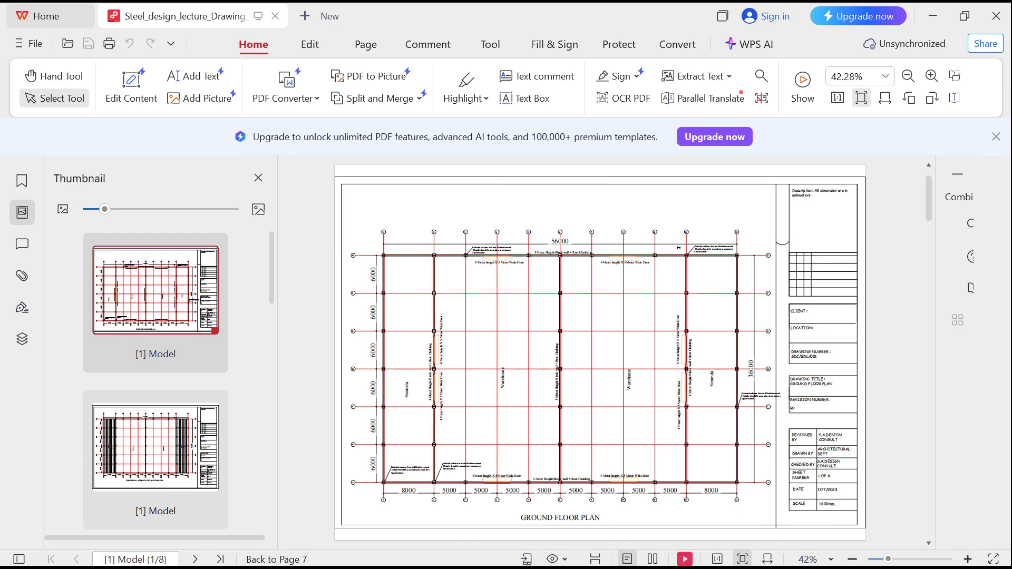
# Examine the column positions on the PDF's ground floor plan, then return to ProtaStructure and look over the Storey 3 grid
pyautogui.keyDown('ctrl'); pyautogui.scroll(3, 455, 323); pyautogui.keyUp('ctrl')
pyautogui.keyDown('ctrl'); pyautogui.scroll(-2, 455, 316); pyautogui.keyUp('ctrl')
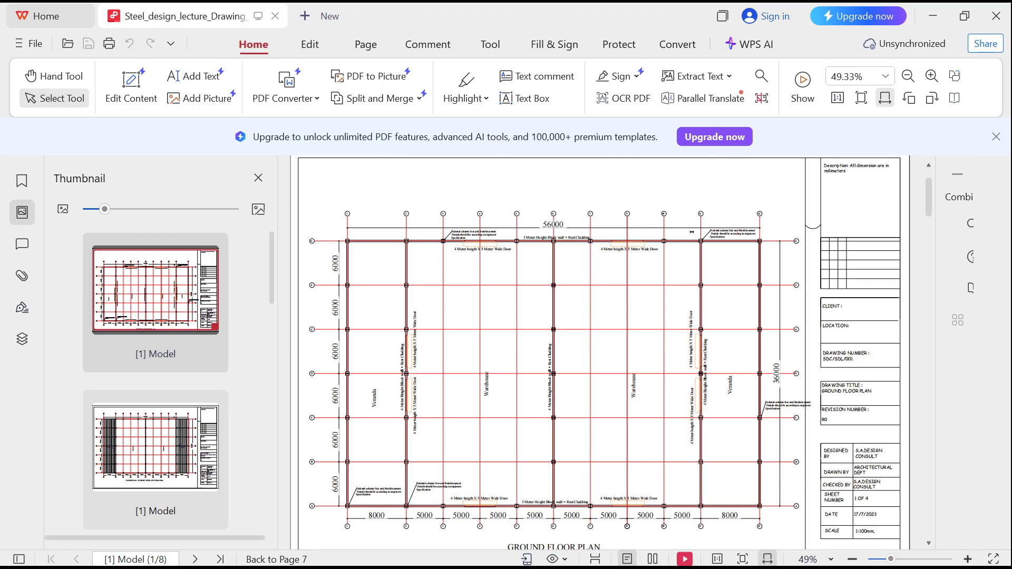
pyautogui.scroll(-1, 601, 353)
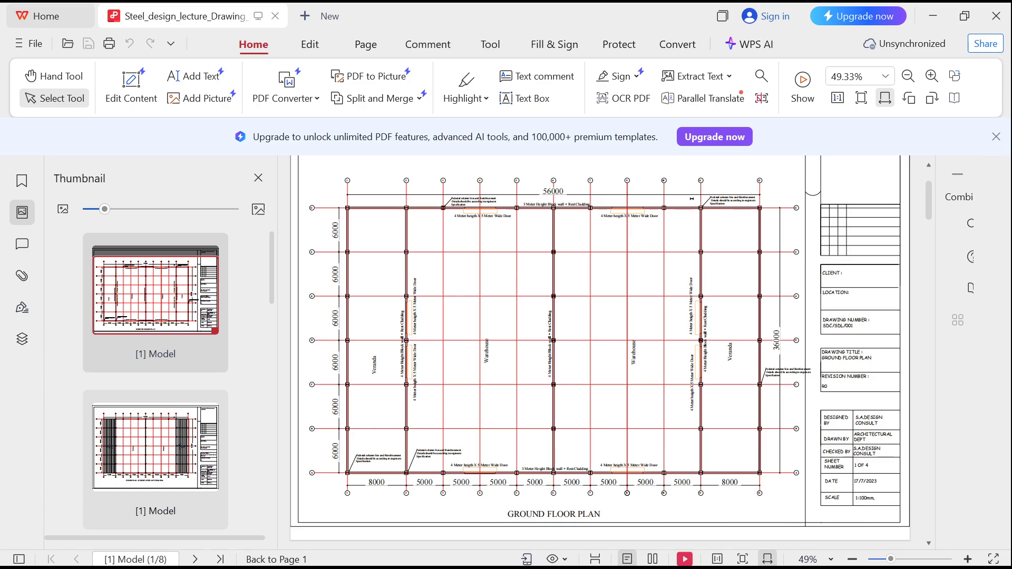
pyautogui.click(932, 15)
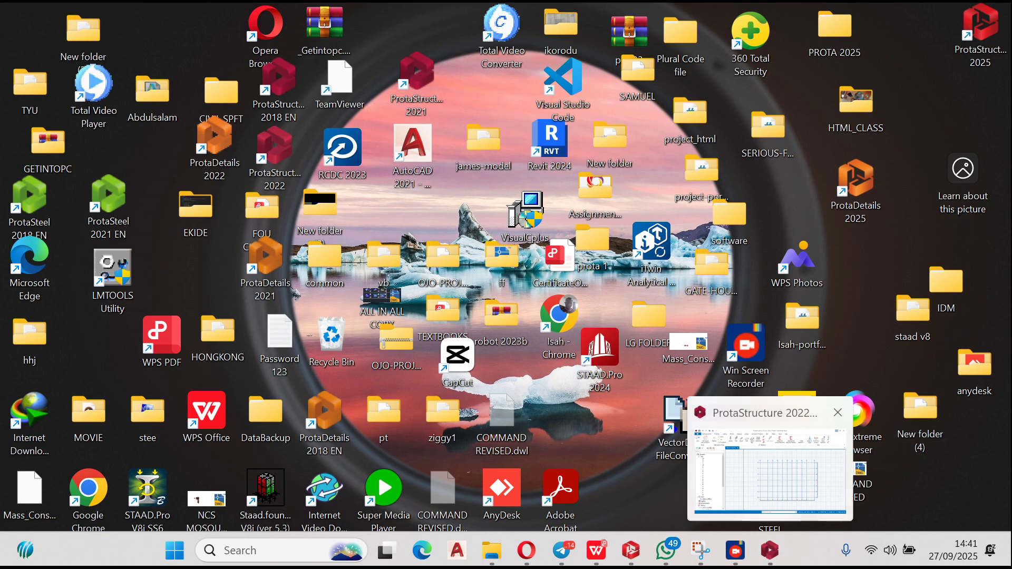
pyautogui.click(769, 551)
pyautogui.scroll(2, 462, 283)
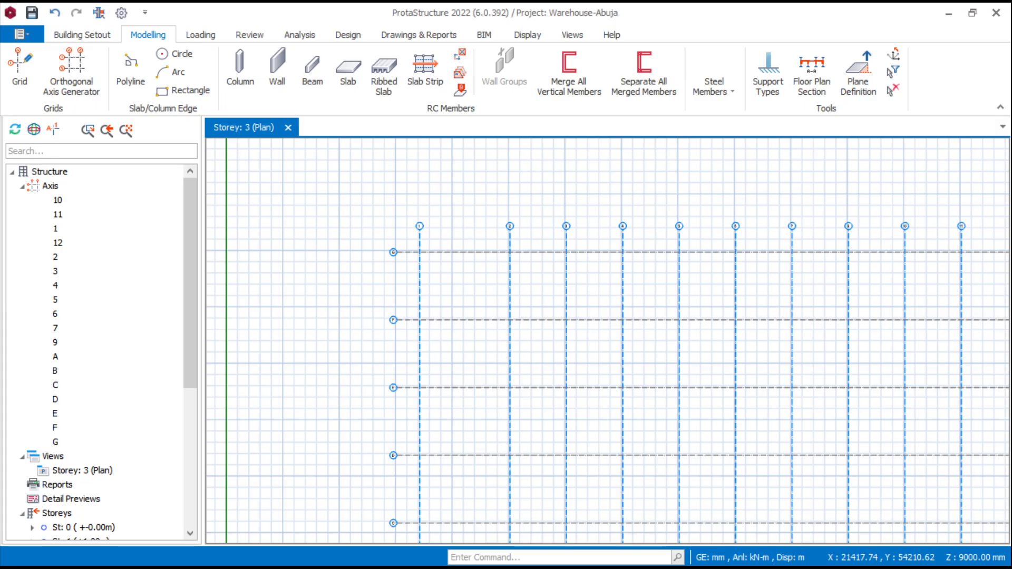
pyautogui.scroll(-3, 413, 289)
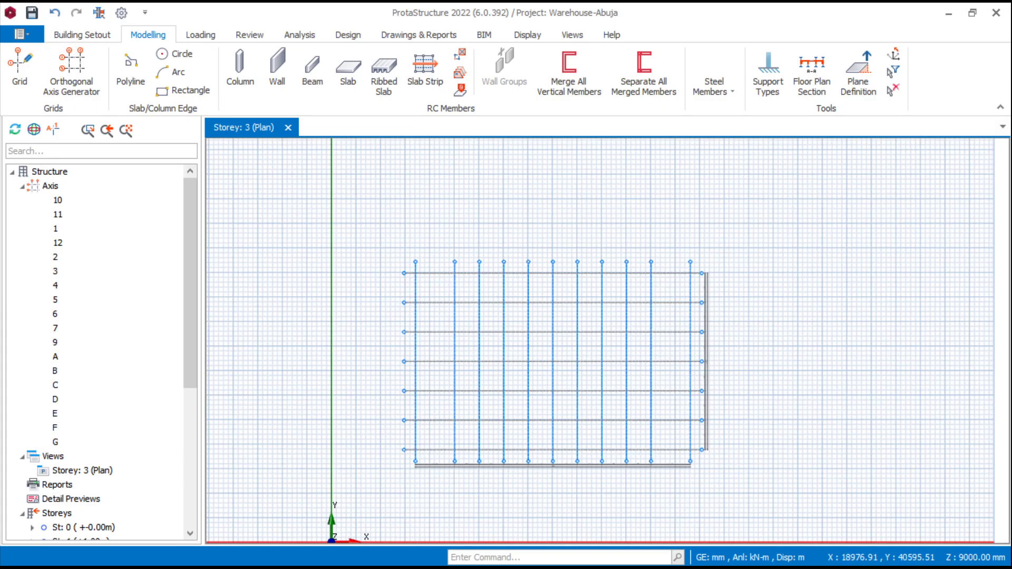
pyautogui.scroll(3, 512, 329)
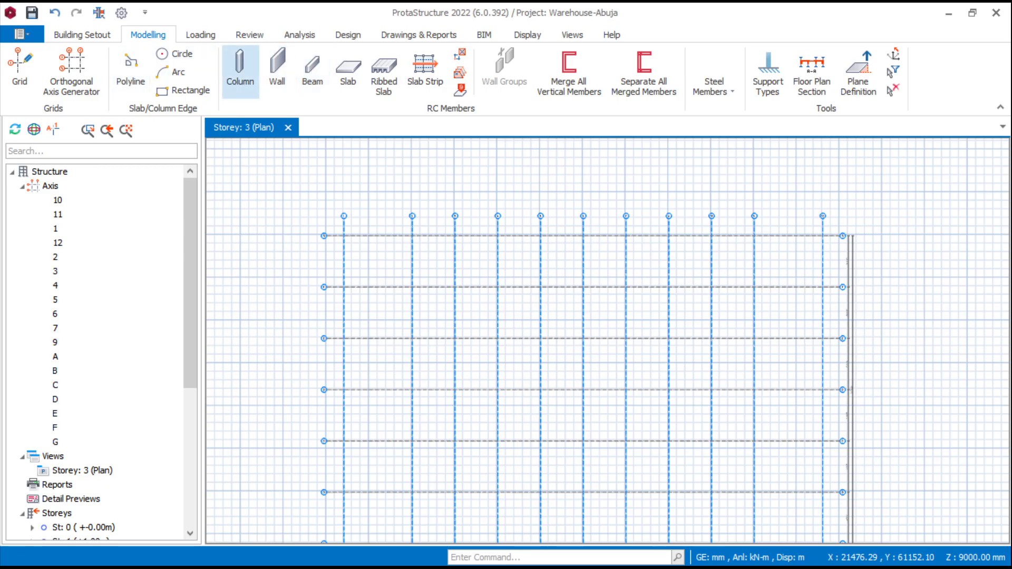
# Start the Column tool and set the column's b2 dimension to 500 mm, with b1 at 500 mm
pyautogui.click(239, 71)
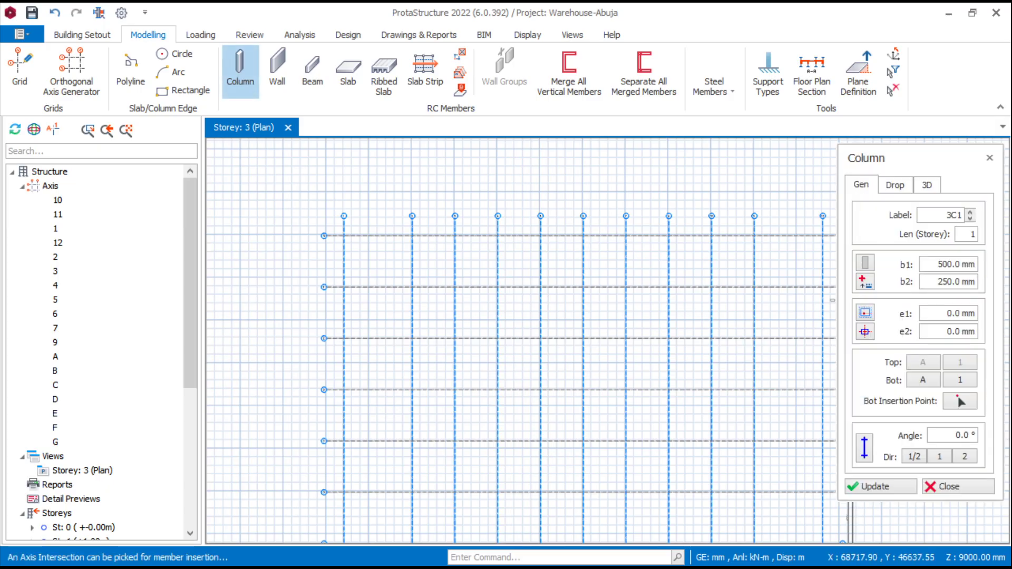
pyautogui.moveTo(961, 282); pyautogui.dragTo(923, 283)
pyautogui.write('5')
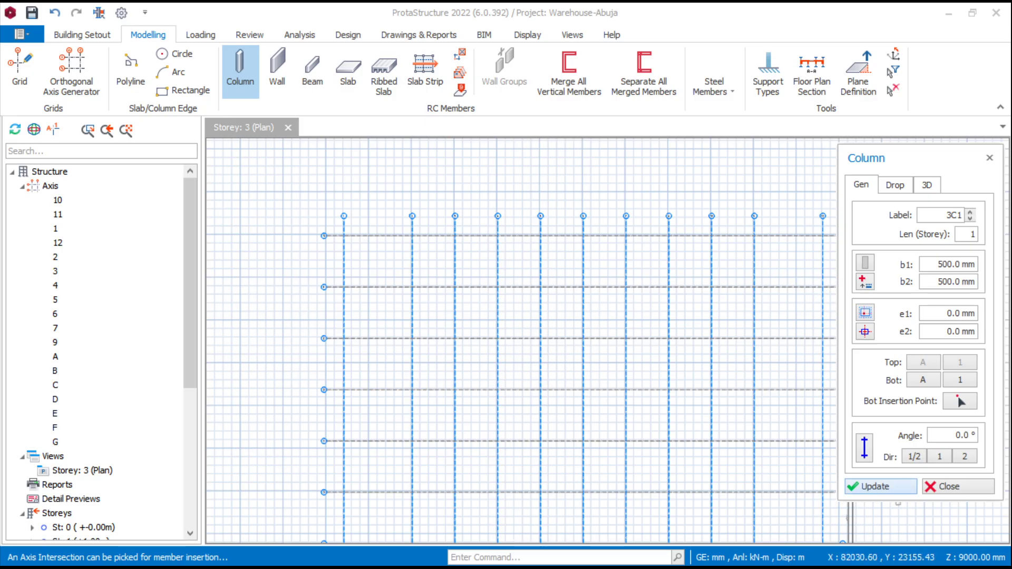
# Insert columns at every grid intersection along axes 1 and 2, from G to A
pyautogui.scroll(-2, 523, 382)
pyautogui.scroll(3, 379, 215)
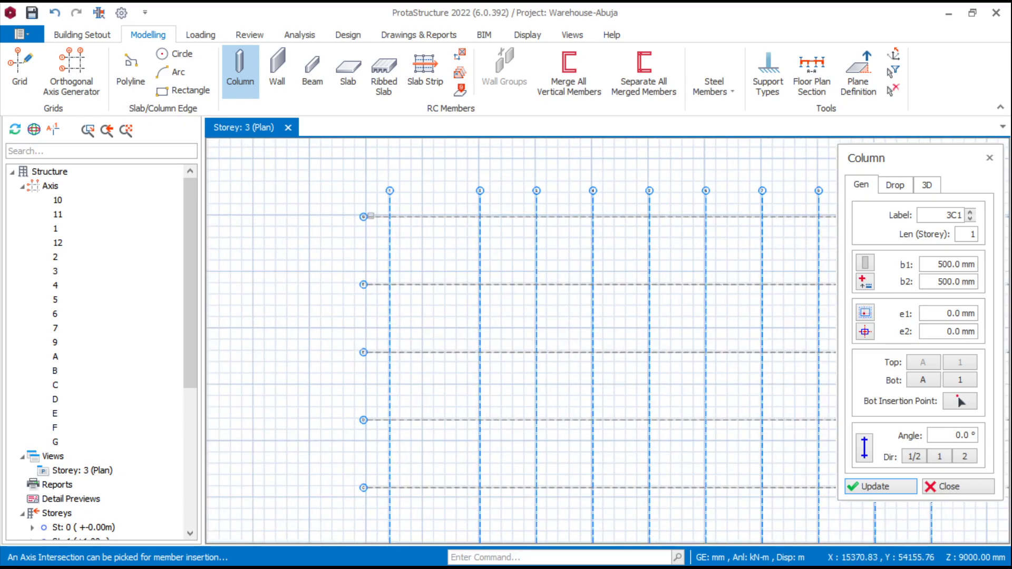
pyautogui.scroll(-1, 375, 208)
pyautogui.moveTo(350, 163); pyautogui.dragTo(414, 534)
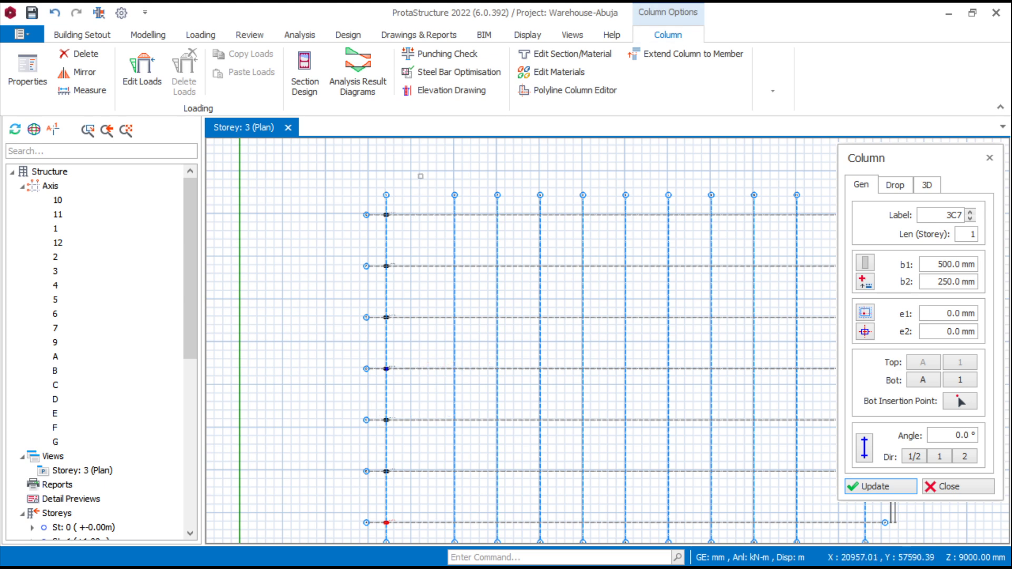
pyautogui.moveTo(418, 169); pyautogui.dragTo(479, 537)
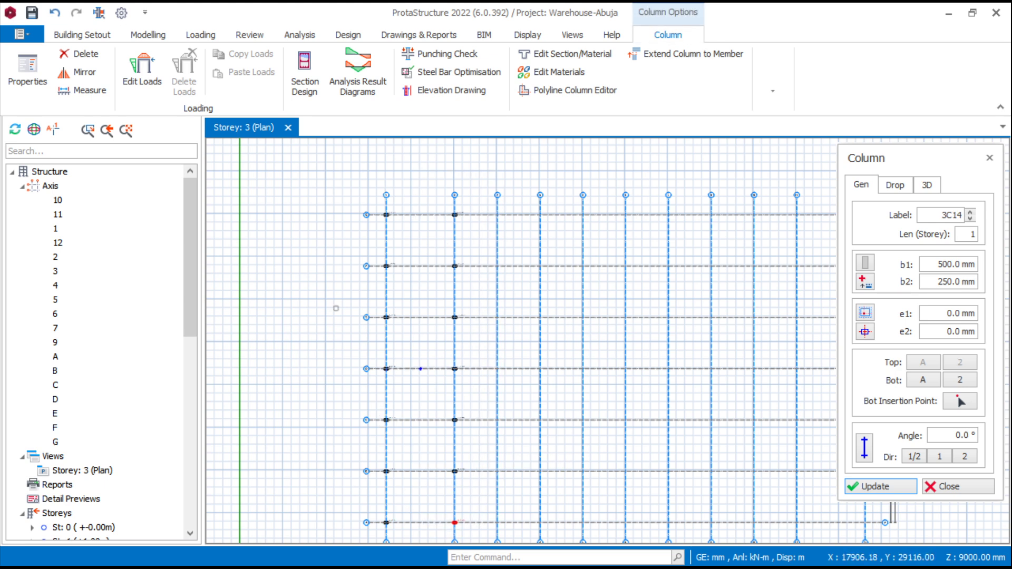
# Insert columns at every grid intersection along axis 12, from G to A
pyautogui.scroll(-3, 334, 305)
pyautogui.scroll(1, 463, 332)
pyautogui.scroll(2, 569, 269)
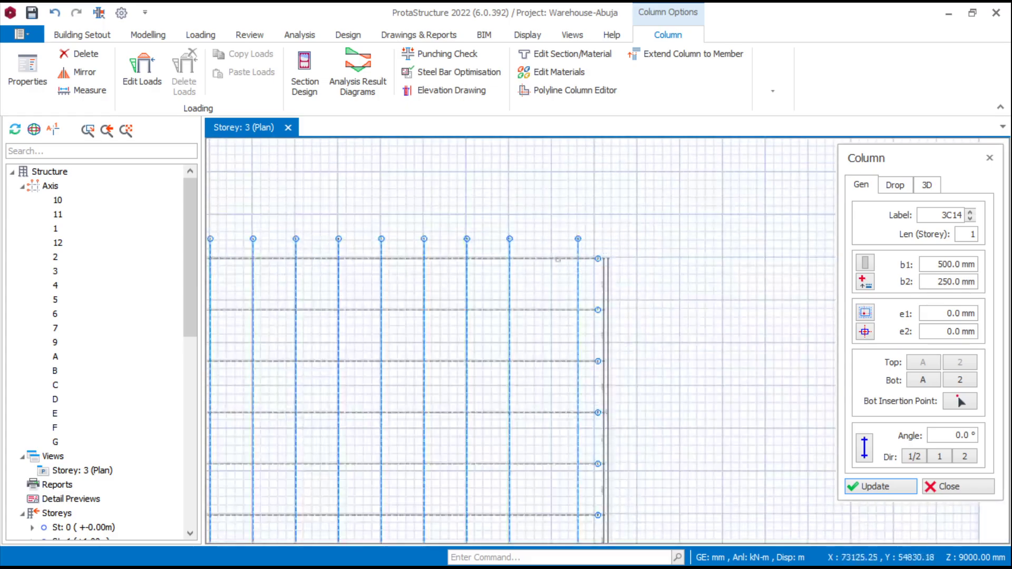
pyautogui.moveTo(554, 230); pyautogui.dragTo(599, 535)
pyautogui.moveTo(645, 494); pyautogui.dragTo(608, 341, button='middle')
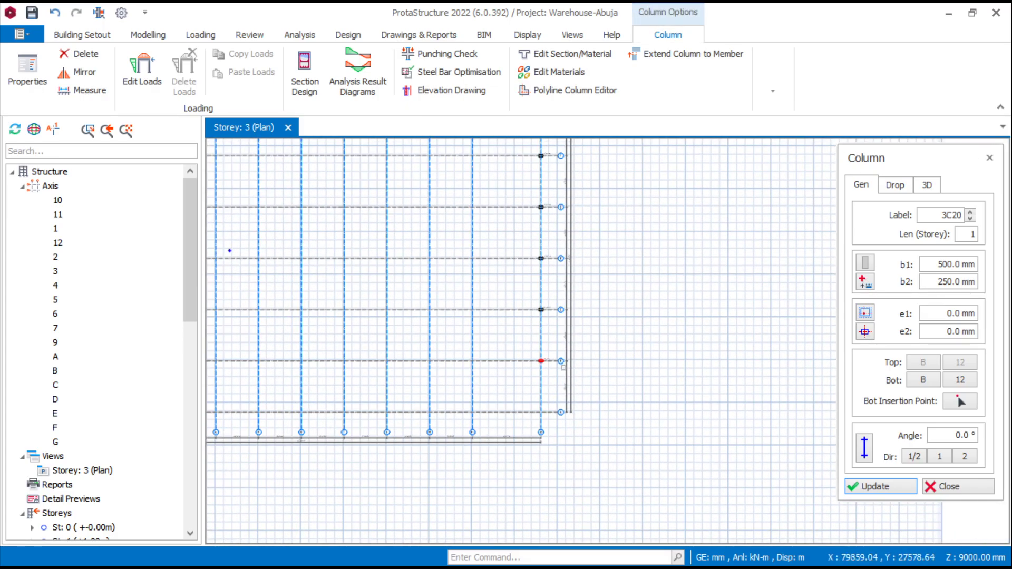
pyautogui.click(540, 411)
pyautogui.scroll(-2, 448, 408)
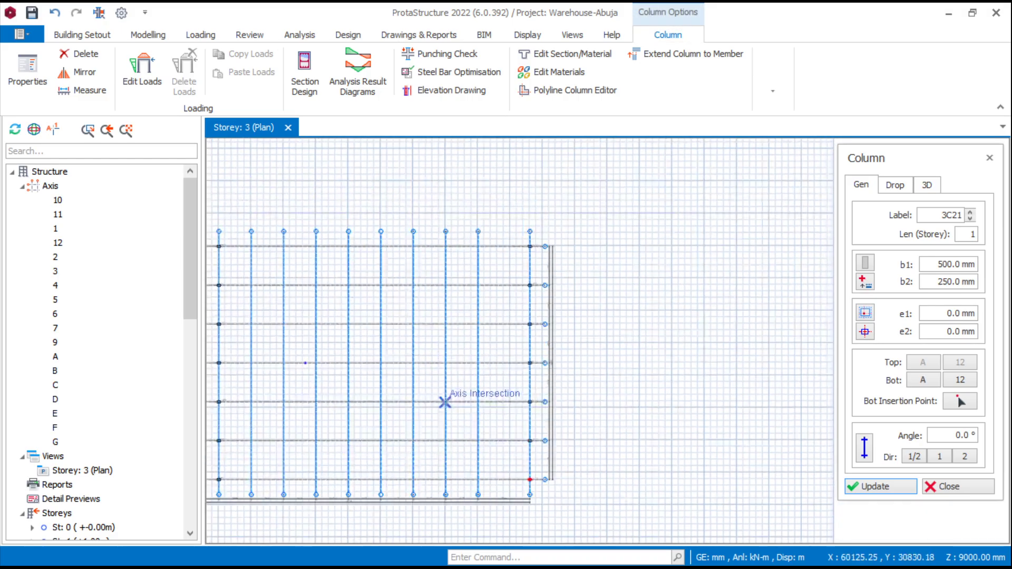
# Insert columns at every grid intersection along axis 11, from G to A
pyautogui.moveTo(449, 203); pyautogui.dragTo(495, 483)
pyautogui.scroll(-2, 358, 318)
pyautogui.scroll(-1, 479, 382)
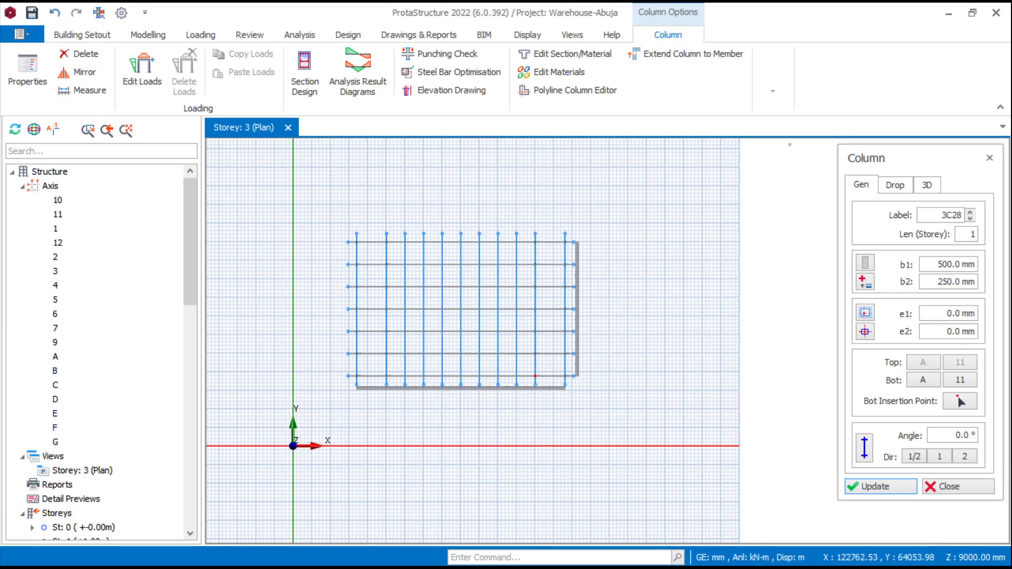
# Switch to the PDF ground floor plan, check the central line of columns, and return to ProtaStructure
pyautogui.click(949, 13)
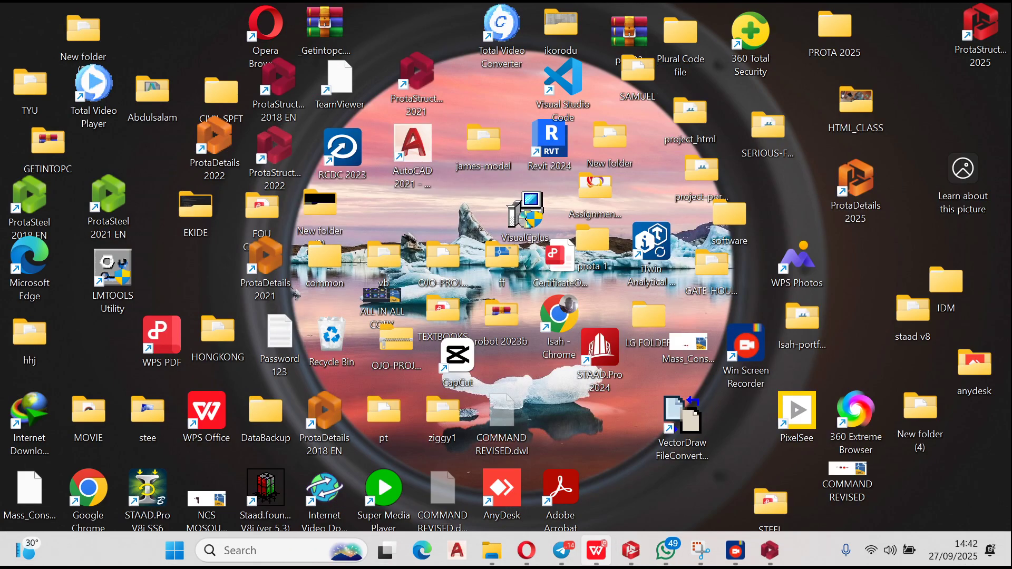
pyautogui.click(596, 550)
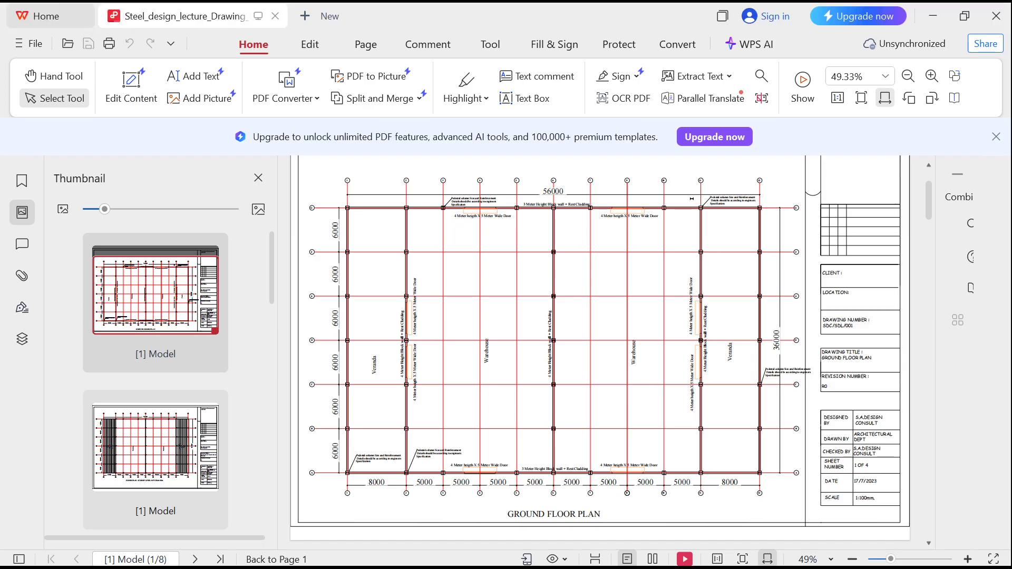
pyautogui.keyDown('ctrl'); pyautogui.scroll(6, 556, 185); pyautogui.keyUp('ctrl')
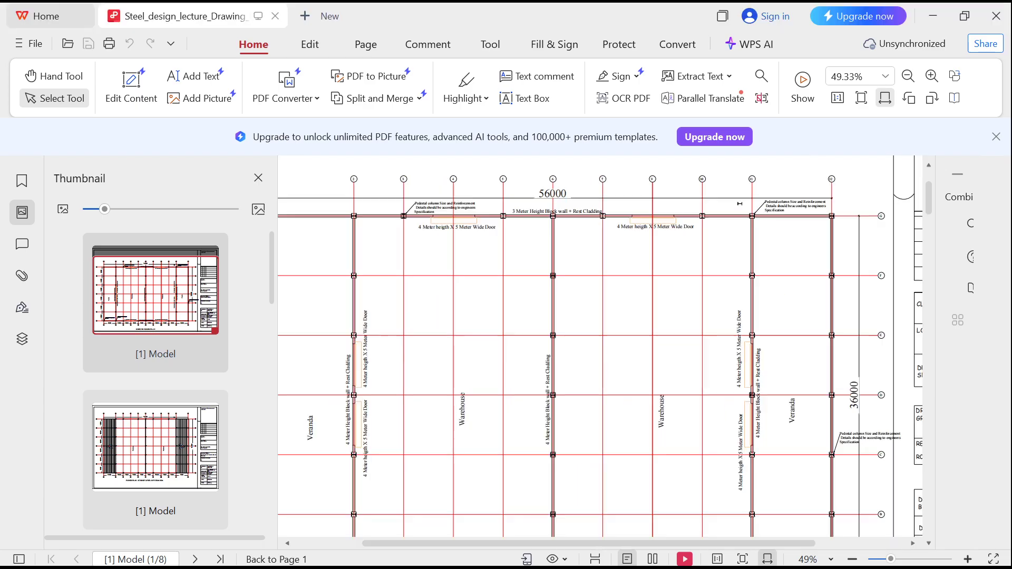
pyautogui.click(933, 16)
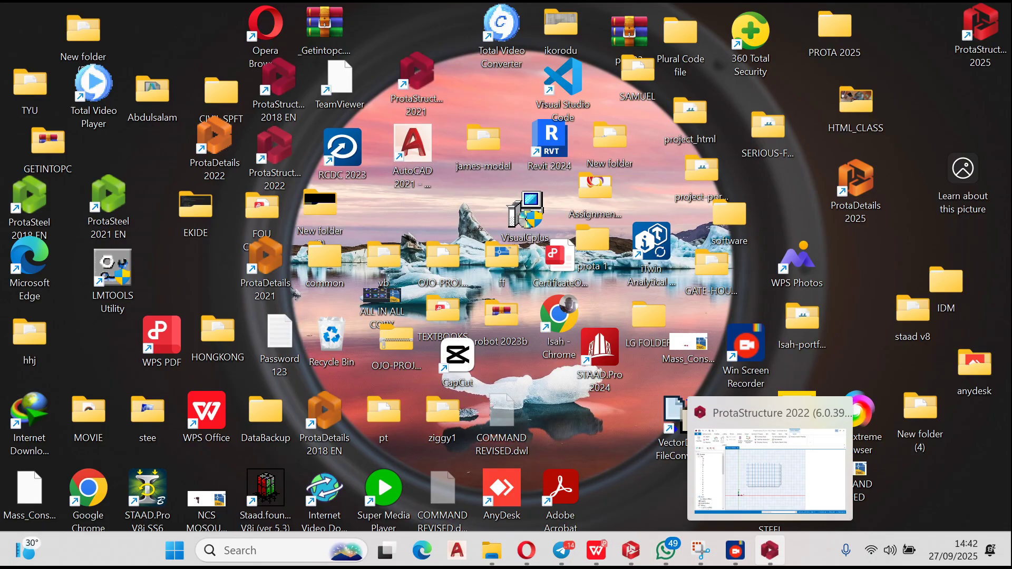
pyautogui.click(769, 550)
# Insert columns on axis 6 at its intersections with axes G, F, E and D
pyautogui.scroll(3, 443, 273)
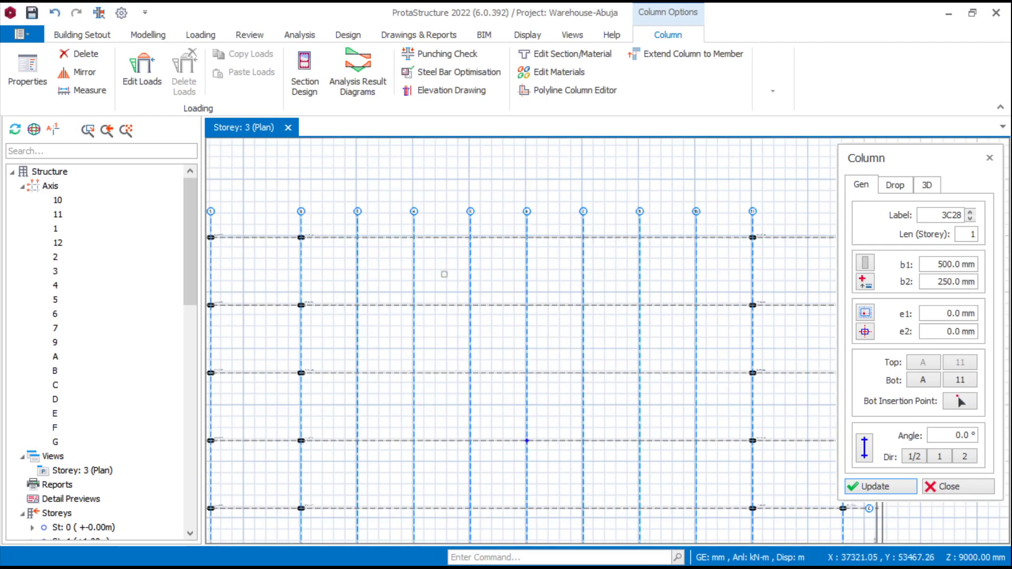
pyautogui.scroll(-2, 495, 240)
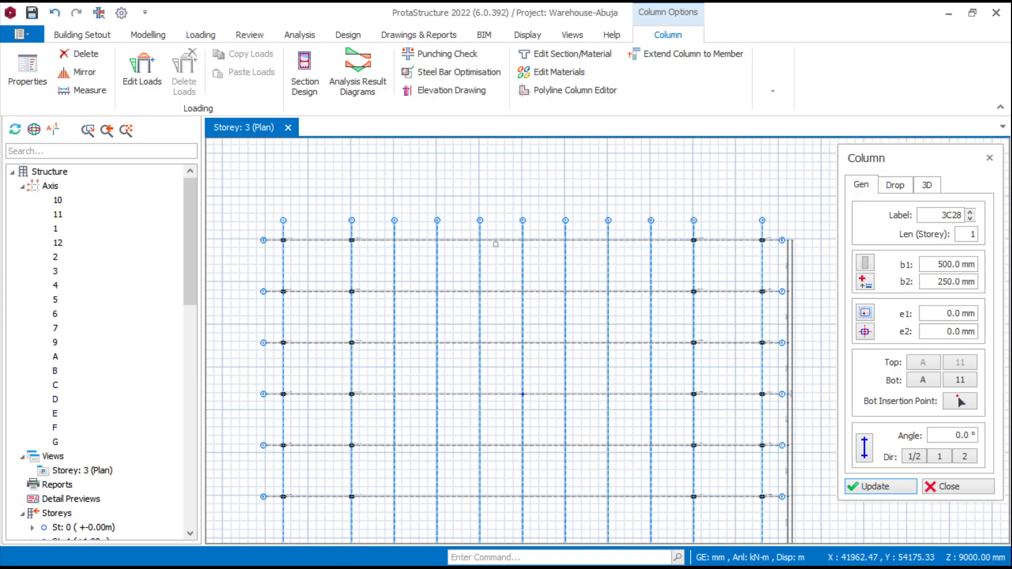
pyautogui.scroll(2, 557, 261)
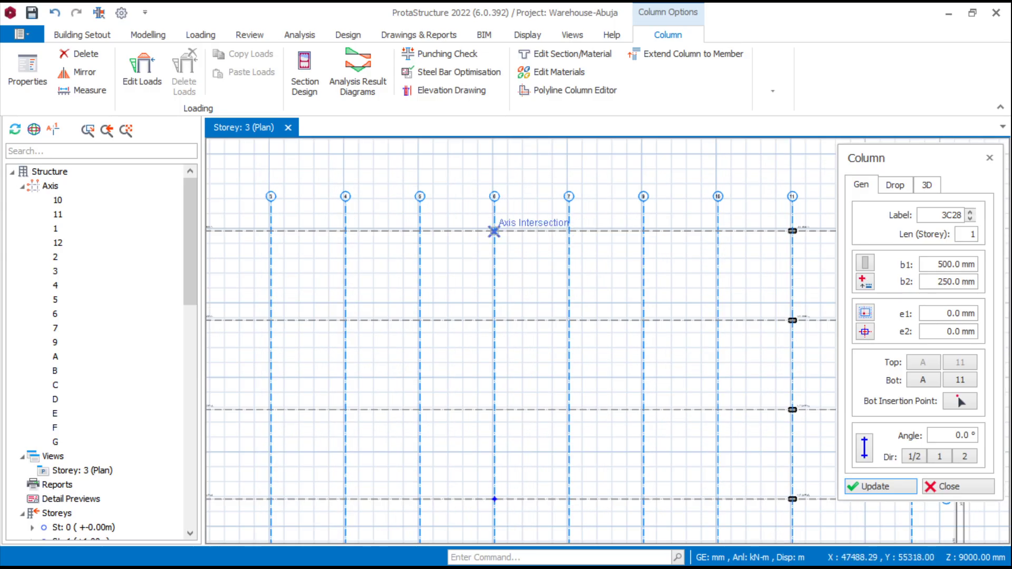
pyautogui.scroll(4, 494, 229)
pyautogui.scroll(-3, 495, 214)
pyautogui.moveTo(462, 210)
pyautogui.mouseDown()
pyautogui.moveTo(480, 240)
pyautogui.moveTo(522, 517)
pyautogui.mouseUp()
pyautogui.moveTo(501, 384); pyautogui.dragTo(486, 305, button='middle')
pyautogui.moveTo(519, 492)
pyautogui.mouseDown(button='middle')
pyautogui.moveTo(556, 389)
pyautogui.moveTo(472, 332)
pyautogui.mouseUp(button='middle')
pyautogui.scroll(3, 488, 241)
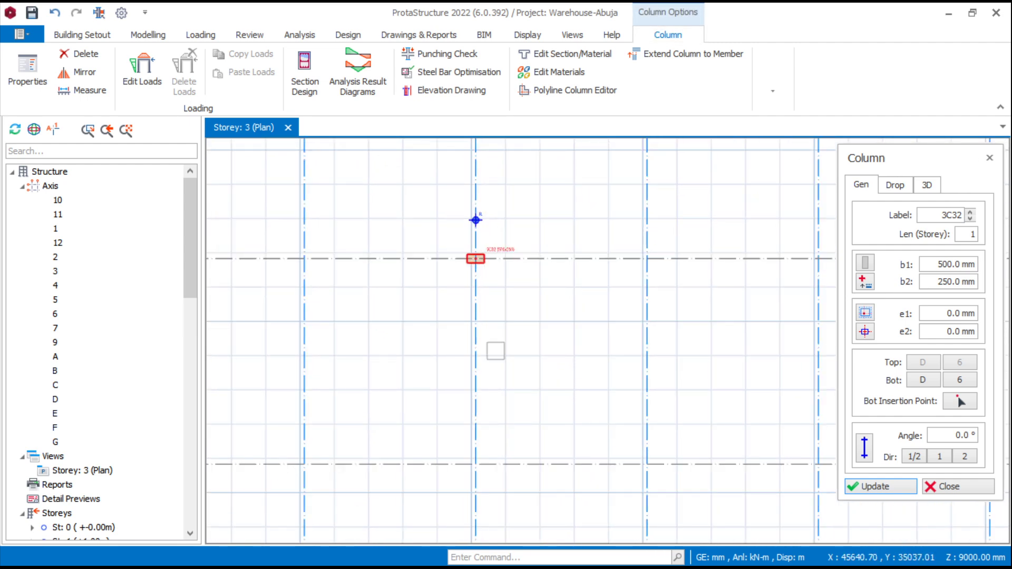
# Insert the remaining columns on axis 6 at its intersections with axes C, B and A
pyautogui.scroll(-2, 494, 350)
pyautogui.moveTo(458, 511); pyautogui.dragTo(450, 386, button='middle')
pyautogui.scroll(-2, 440, 285)
pyautogui.moveTo(439, 266); pyautogui.dragTo(481, 436)
pyautogui.scroll(-2, 477, 374)
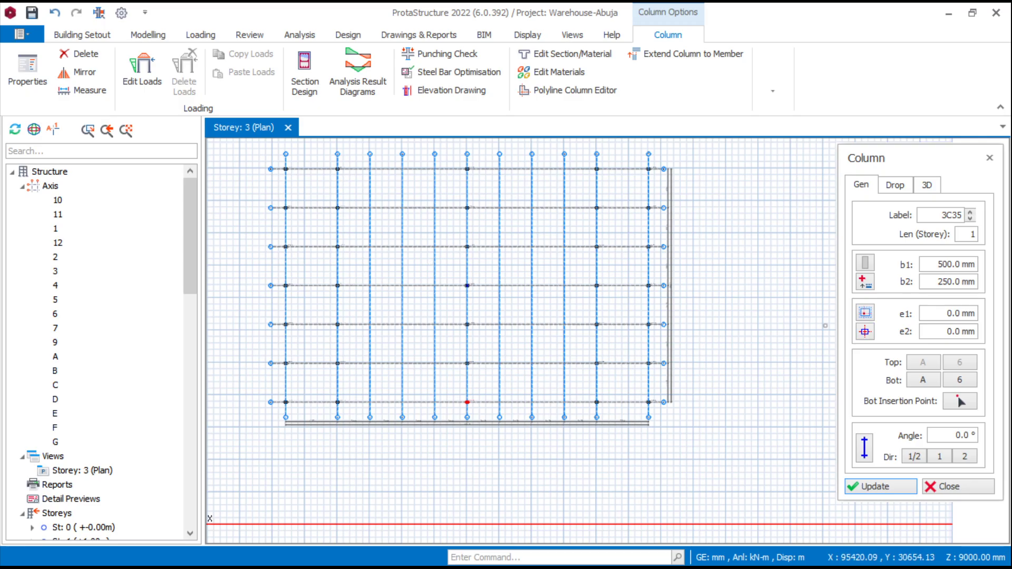
# Set the b2 dimension in the column settings to 500 mm
pyautogui.click(942, 281)
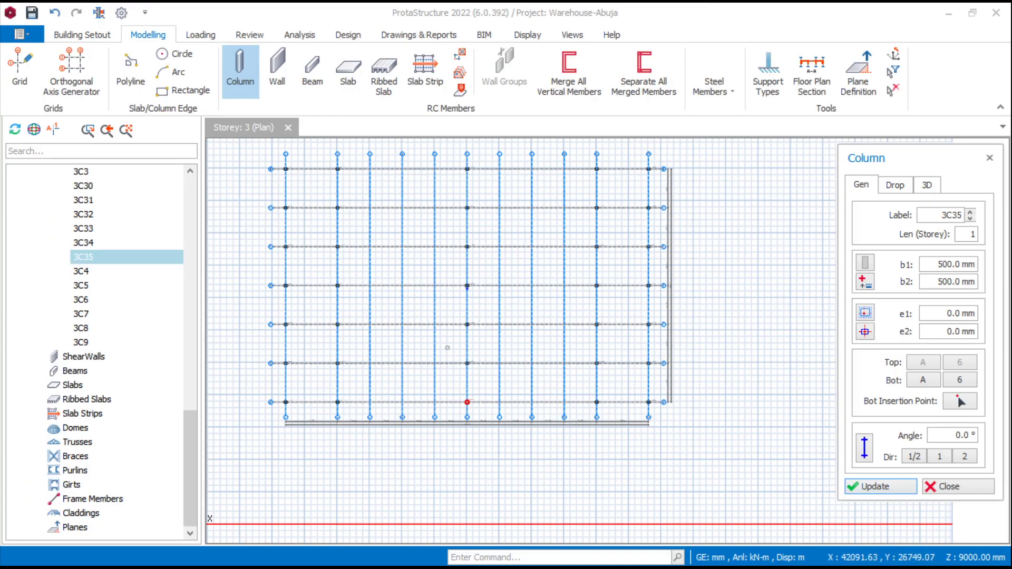
pyautogui.scroll(-2, 448, 344)
pyautogui.scroll(3, 420, 243)
pyautogui.scroll(-3, 546, 449)
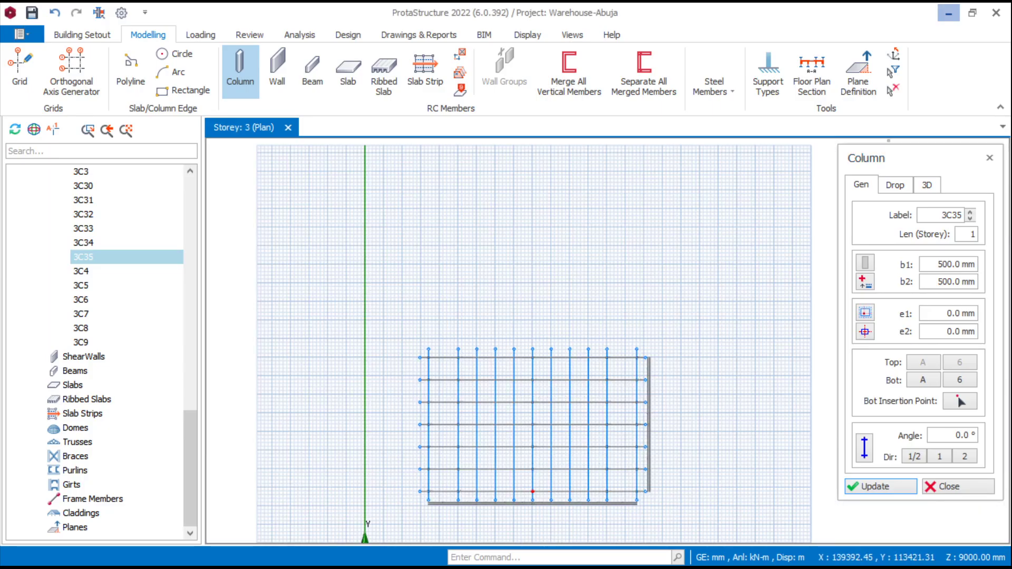
# Switch to the PDF ground floor plan and examine which numbered axes carry columns along its upper edge
pyautogui.click(948, 13)
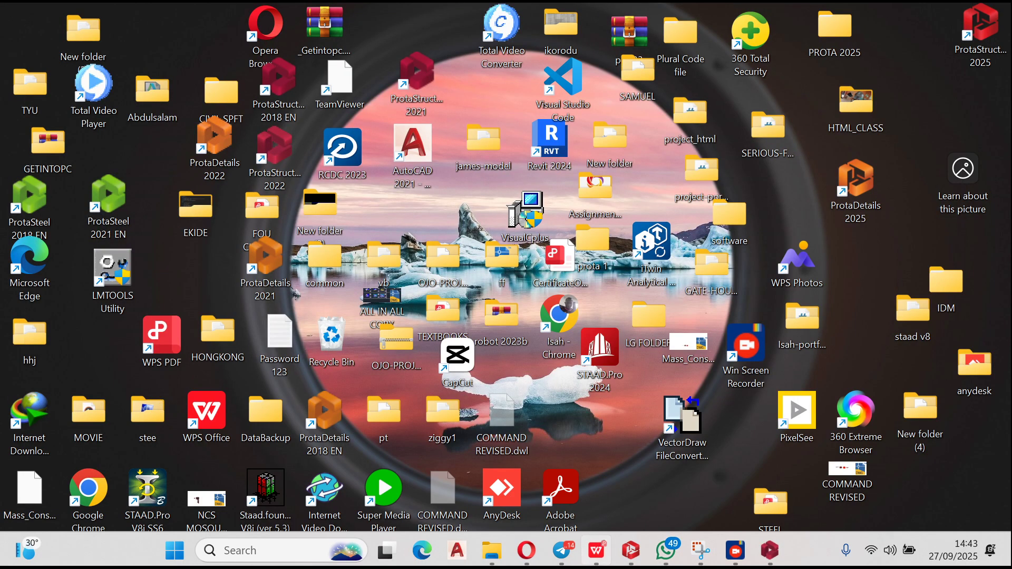
pyautogui.click(596, 550)
pyautogui.keyDown('ctrl'); pyautogui.scroll(-3, 649, 314); pyautogui.keyUp('ctrl')
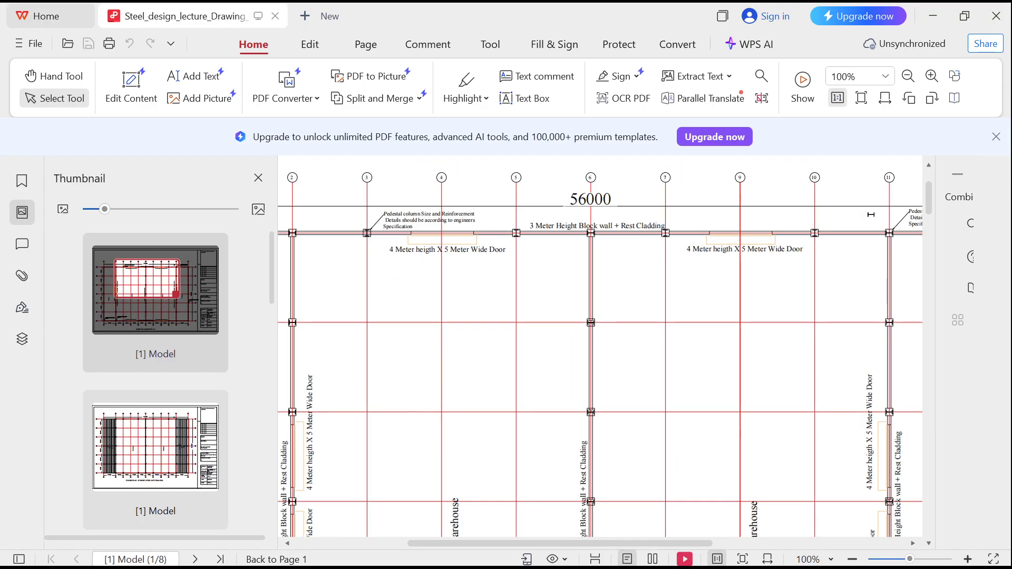
pyautogui.keyDown('ctrl'); pyautogui.scroll(-2, 649, 314); pyautogui.keyUp('ctrl')
pyautogui.keyDown('ctrl'); pyautogui.scroll(4, 648, 314); pyautogui.keyUp('ctrl')
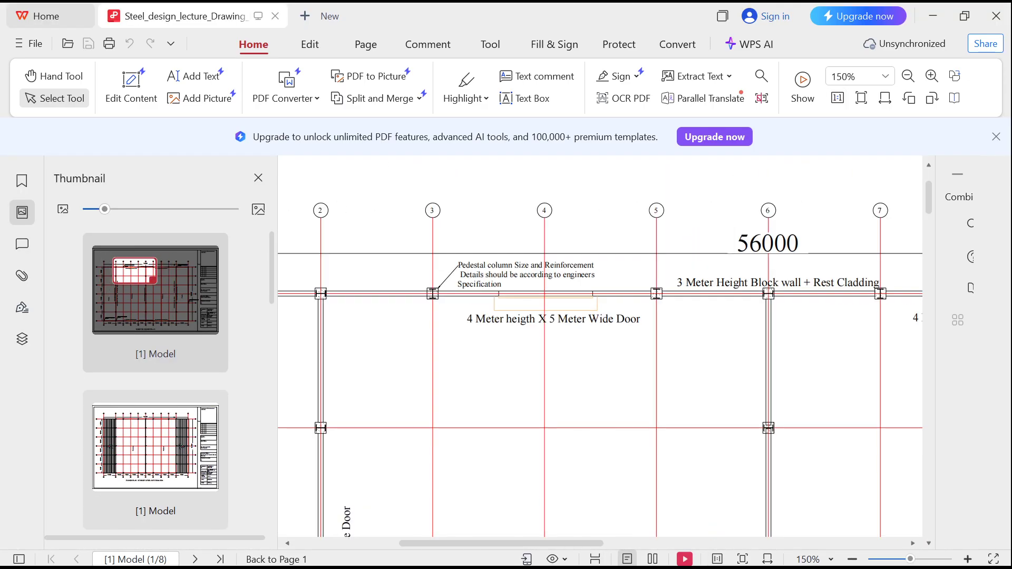
pyautogui.keyDown('ctrl'); pyautogui.scroll(-2, 430, 228); pyautogui.keyUp('ctrl')
pyautogui.keyDown('ctrl'); pyautogui.scroll(2, 594, 237); pyautogui.keyUp('ctrl')
pyautogui.keyDown('ctrl'); pyautogui.scroll(-1, 554, 229); pyautogui.keyUp('ctrl')
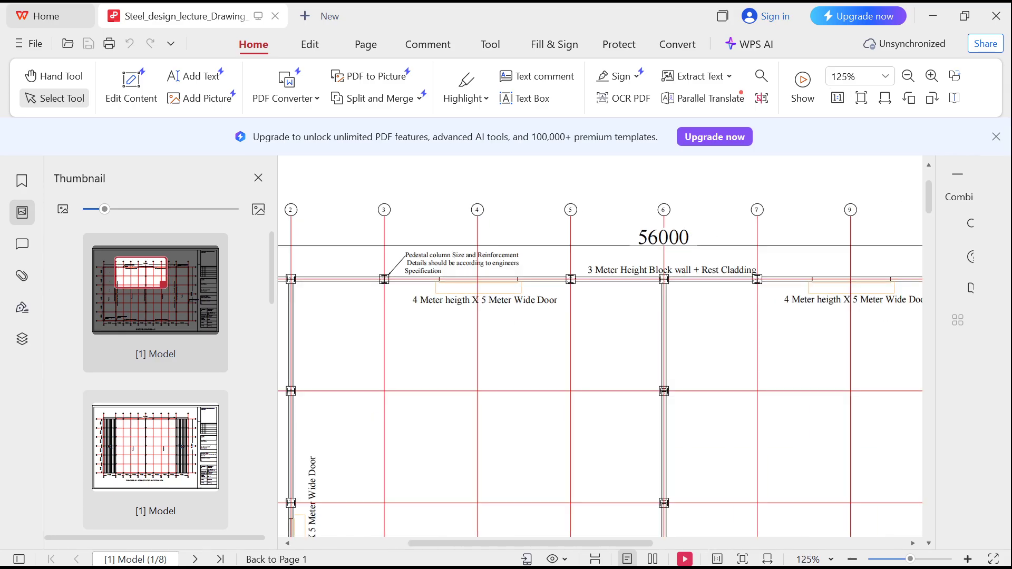
pyautogui.keyDown('ctrl'); pyautogui.scroll(1, 859, 247); pyautogui.keyUp('ctrl')
pyautogui.keyDown('ctrl'); pyautogui.scroll(-3, 860, 246); pyautogui.keyUp('ctrl')
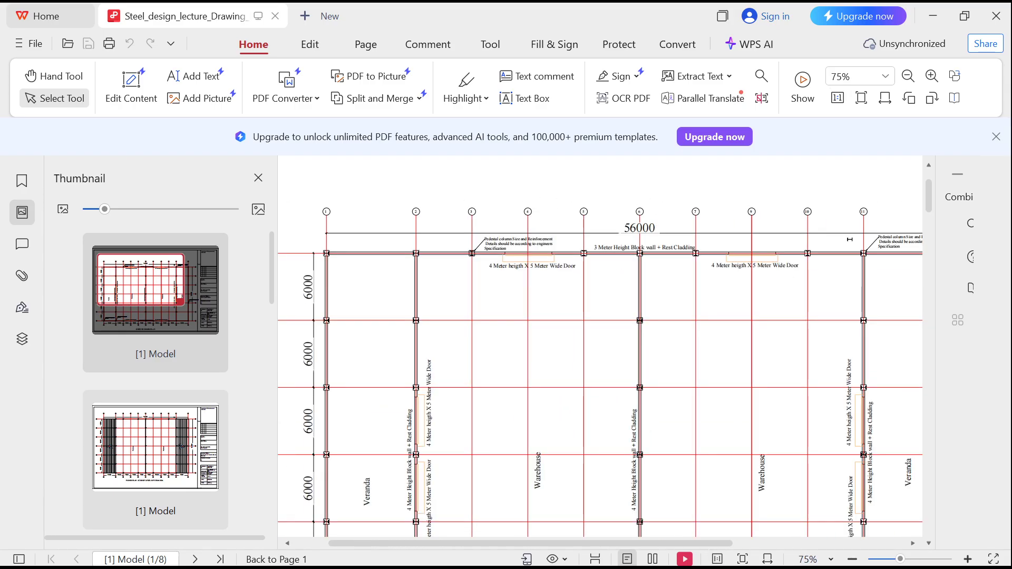
pyautogui.keyDown('ctrl'); pyautogui.scroll(2, 859, 246); pyautogui.keyUp('ctrl')
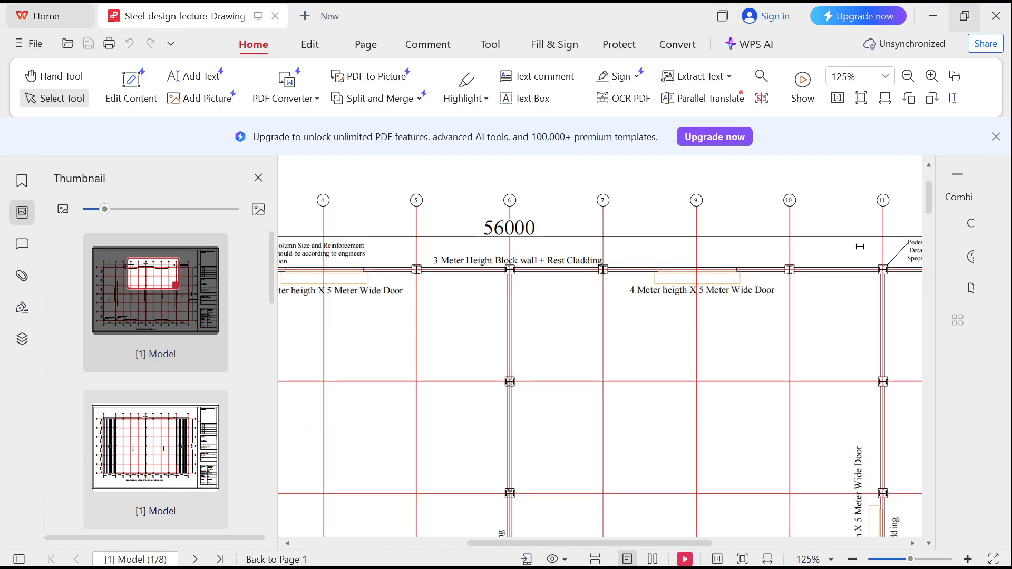
# Return to ProtaStructure and insert a 500 x 500 mm column at the intersection of axes G and 3
pyautogui.click(932, 16)
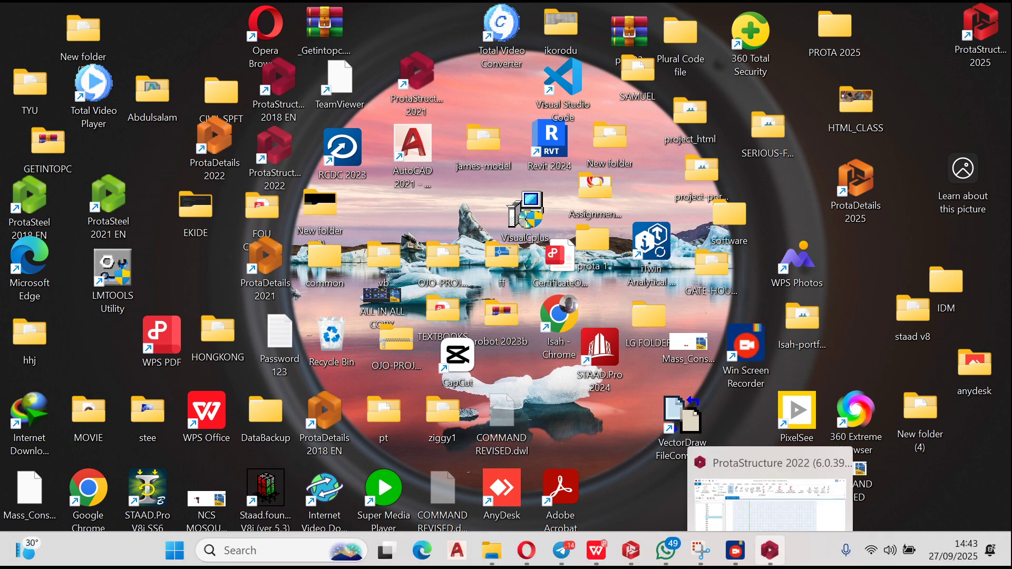
pyautogui.click(770, 553)
pyautogui.scroll(5, 477, 351)
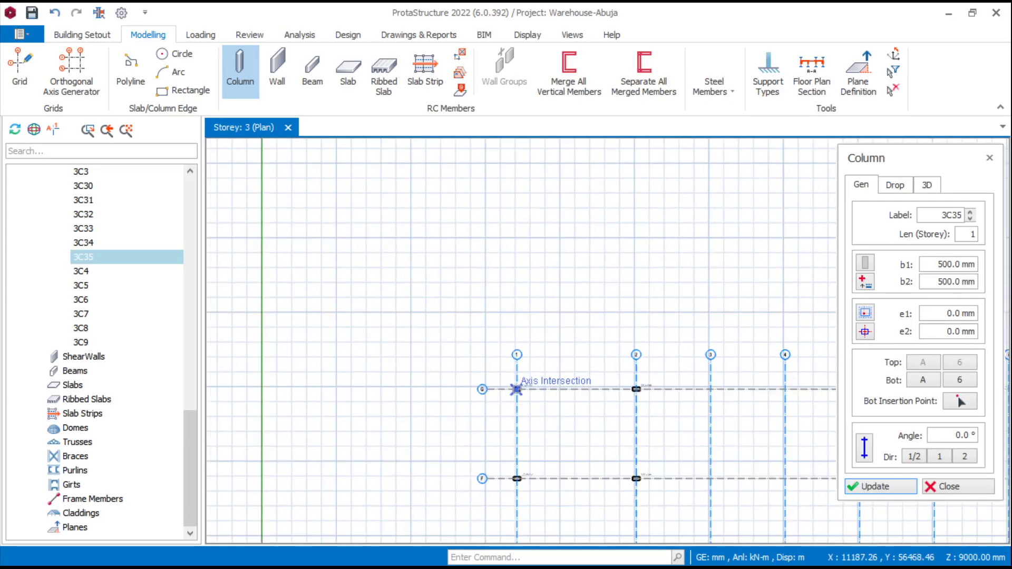
pyautogui.scroll(3, 574, 327)
pyautogui.click(582, 330)
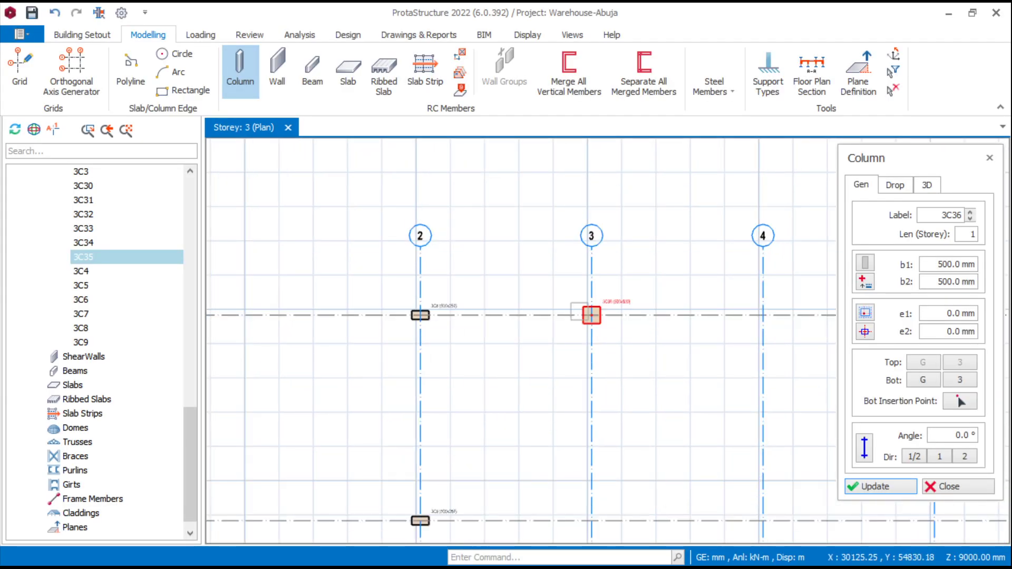
# Insert 500 x 500 mm columns along axis G at its intersections with axes 5, 7 and 10
pyautogui.scroll(-2, 606, 327)
pyautogui.click(628, 310)
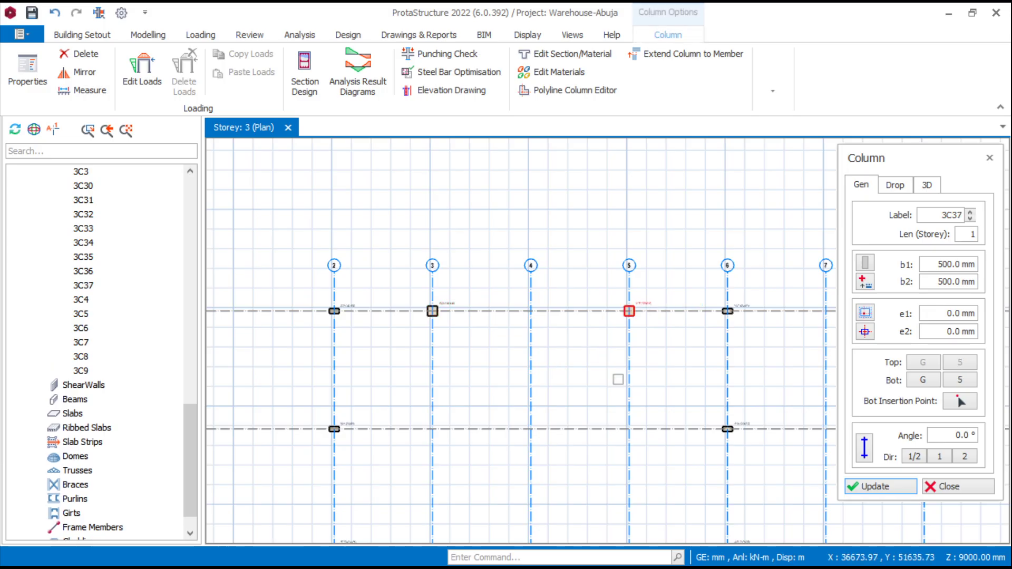
pyautogui.click(612, 297)
pyautogui.moveTo(637, 366); pyautogui.dragTo(521, 355, button='middle')
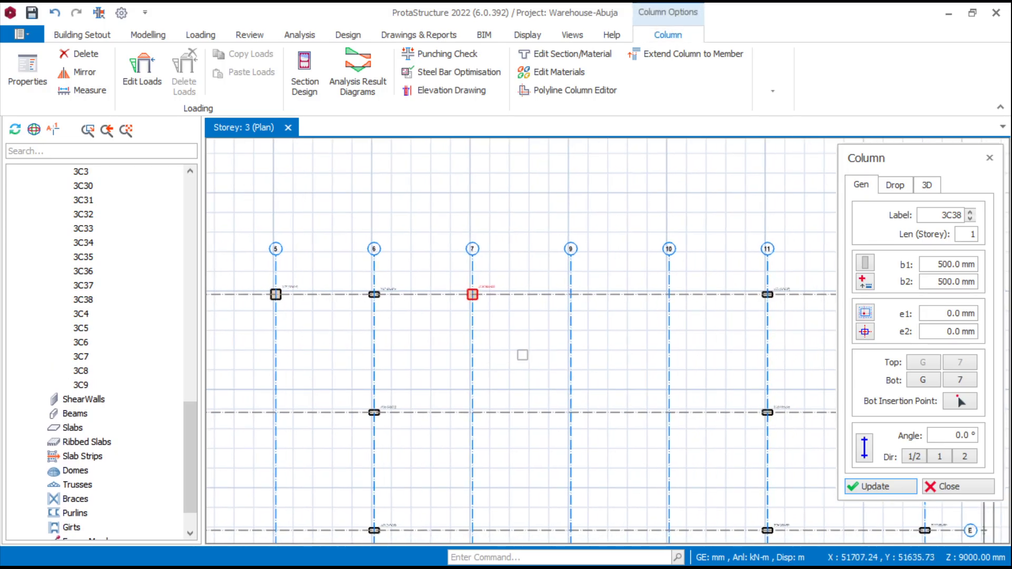
pyautogui.click(668, 294)
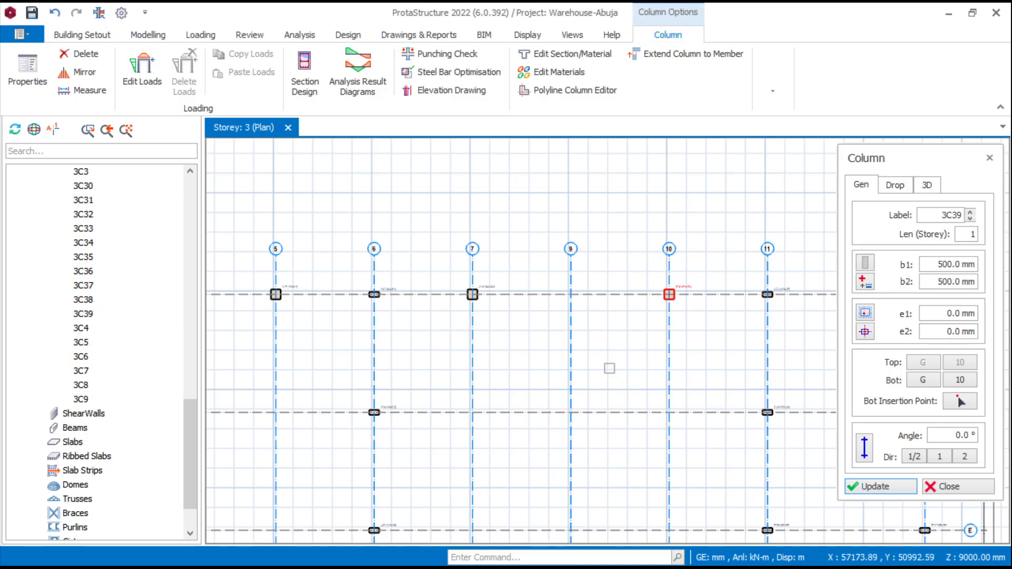
# Check the column positions along axis G against the PDF ground floor plan, and return to ProtaStructure
pyautogui.click(948, 13)
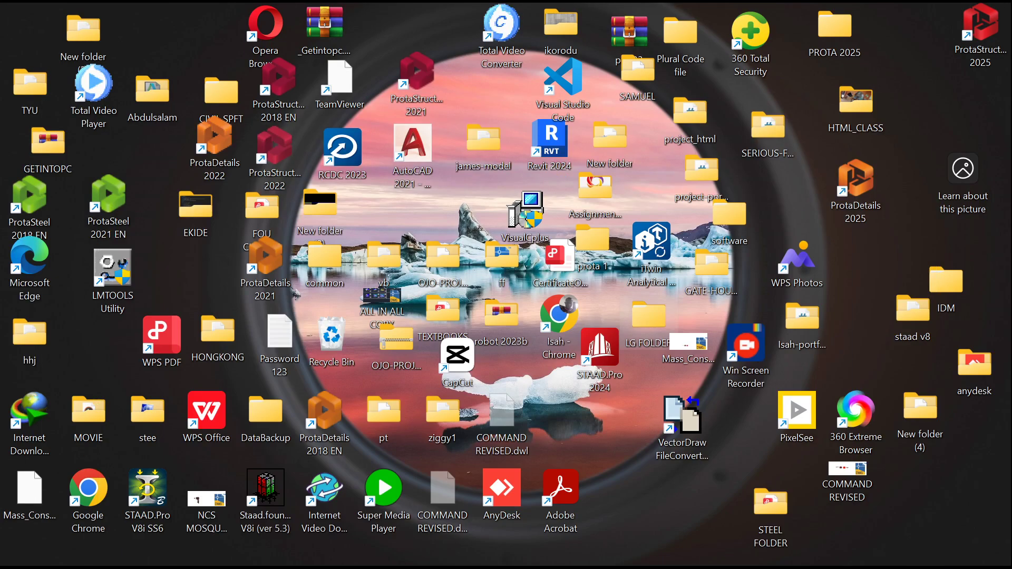
pyautogui.click(596, 550)
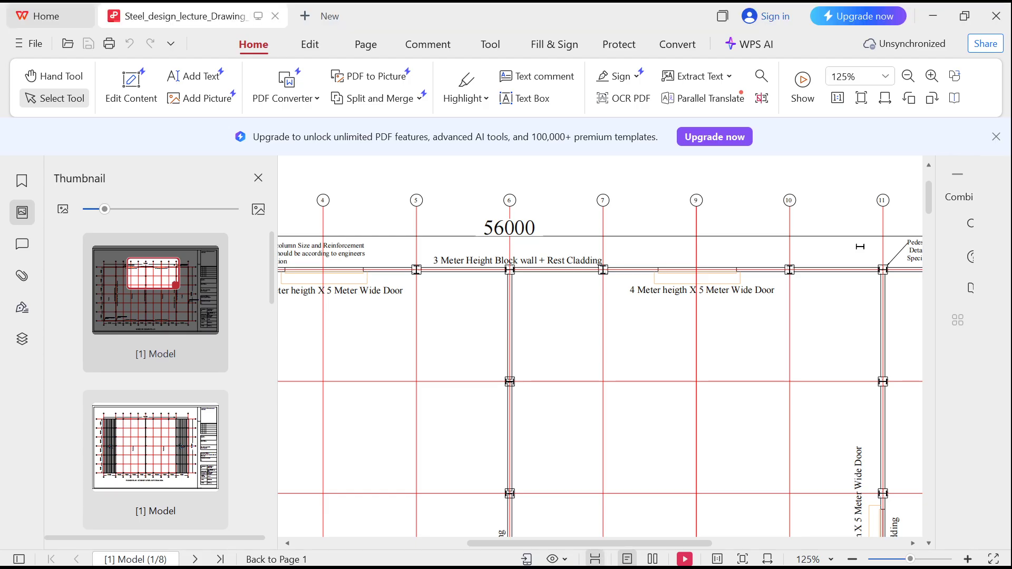
pyautogui.click(933, 16)
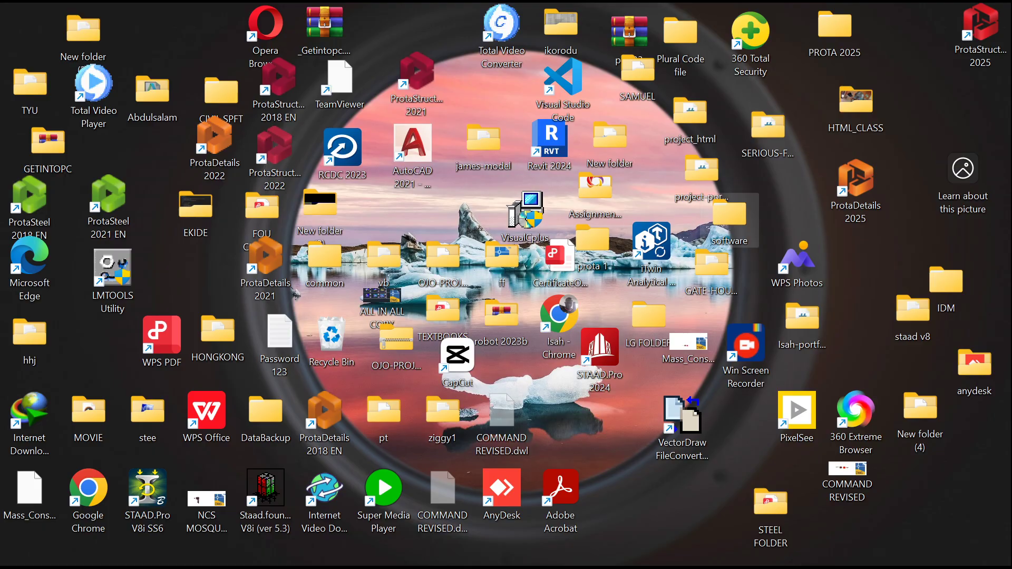
pyautogui.click(770, 550)
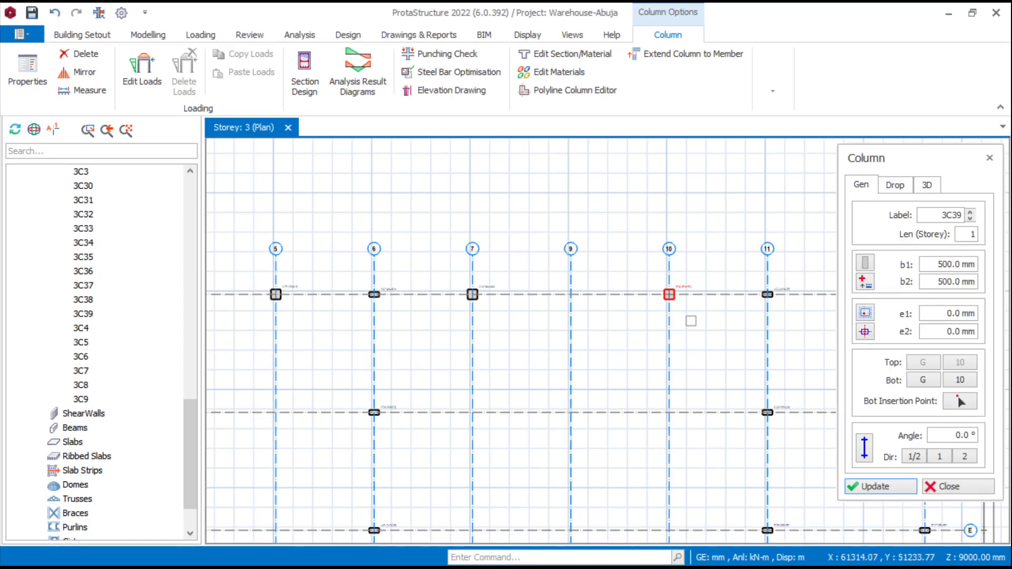
# Switch to the PDF ground floor plan and examine which numbered axes carry columns along its lower edge
pyautogui.scroll(-4, 726, 266)
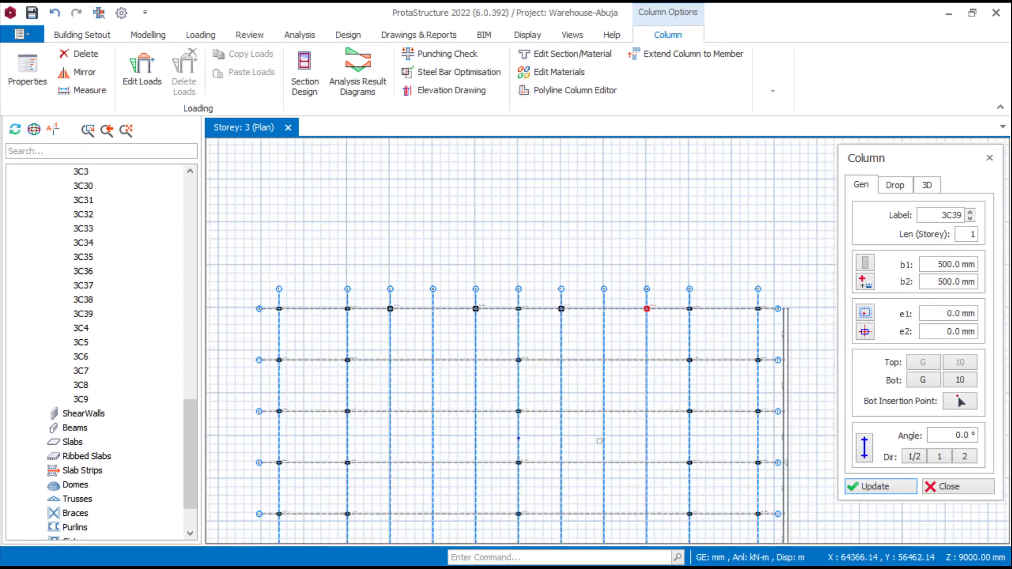
pyautogui.moveTo(504, 383); pyautogui.dragTo(457, 249, button='middle')
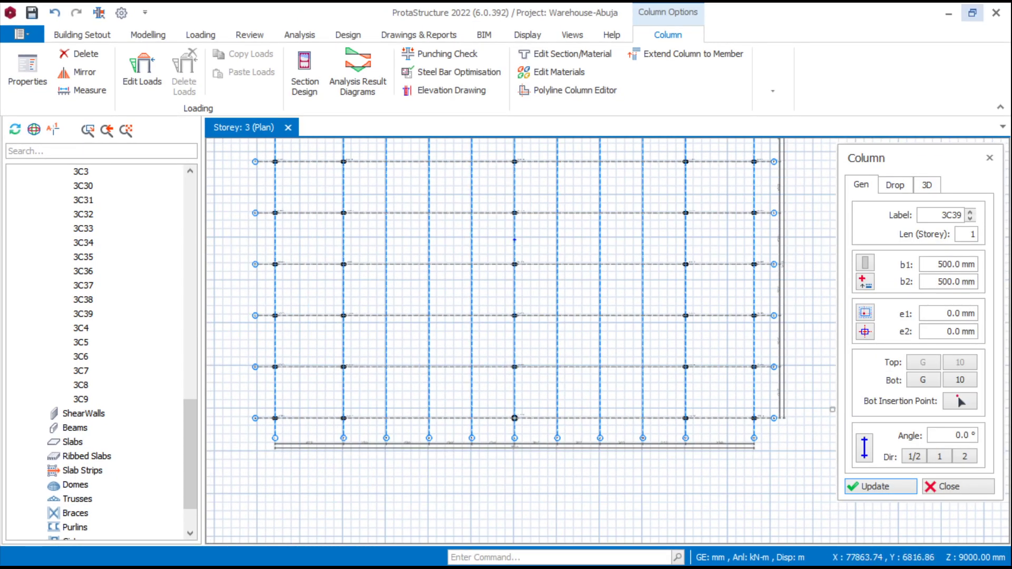
pyautogui.click(948, 12)
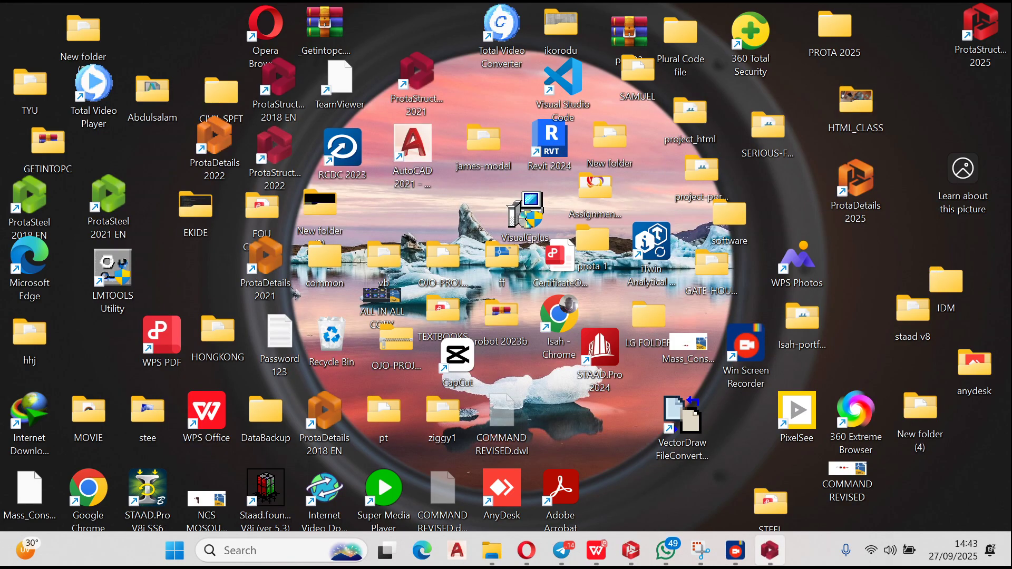
pyautogui.click(769, 550)
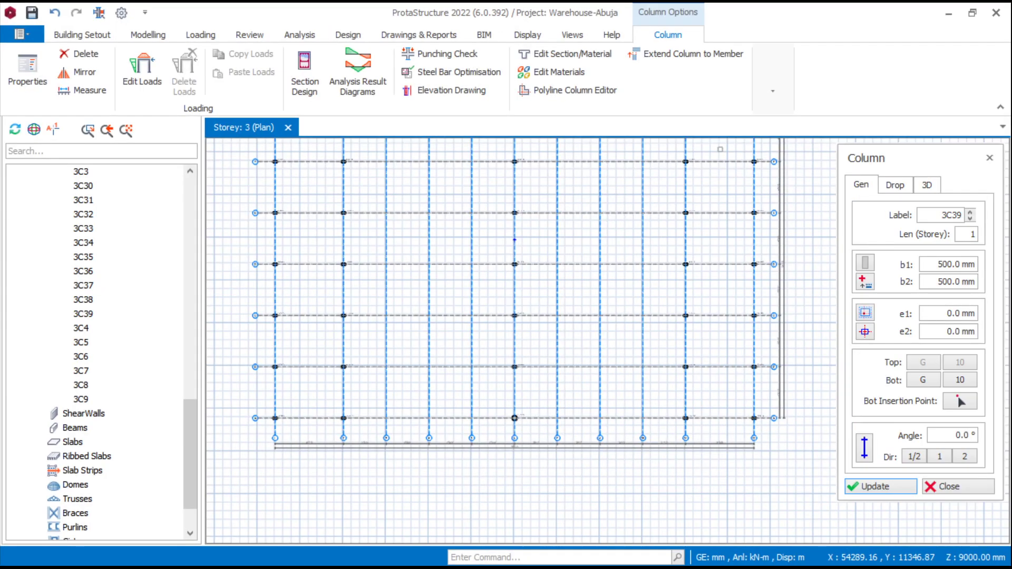
pyautogui.click(949, 13)
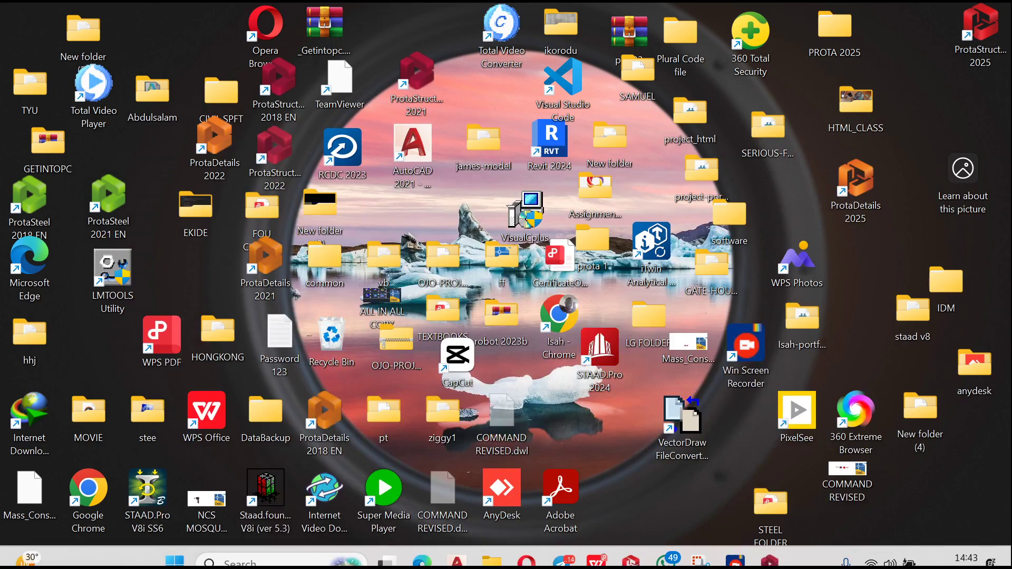
pyautogui.click(665, 550)
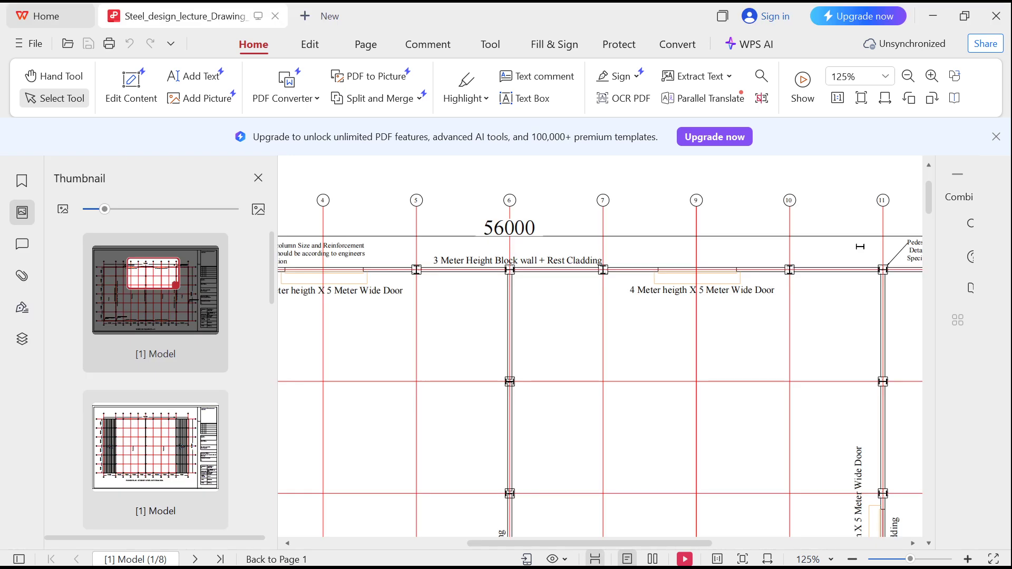
pyautogui.keyDown('ctrl'); pyautogui.scroll(-5, 599, 348); pyautogui.keyUp('ctrl')
pyautogui.keyDown('ctrl'); pyautogui.scroll(5, 466, 392); pyautogui.keyUp('ctrl')
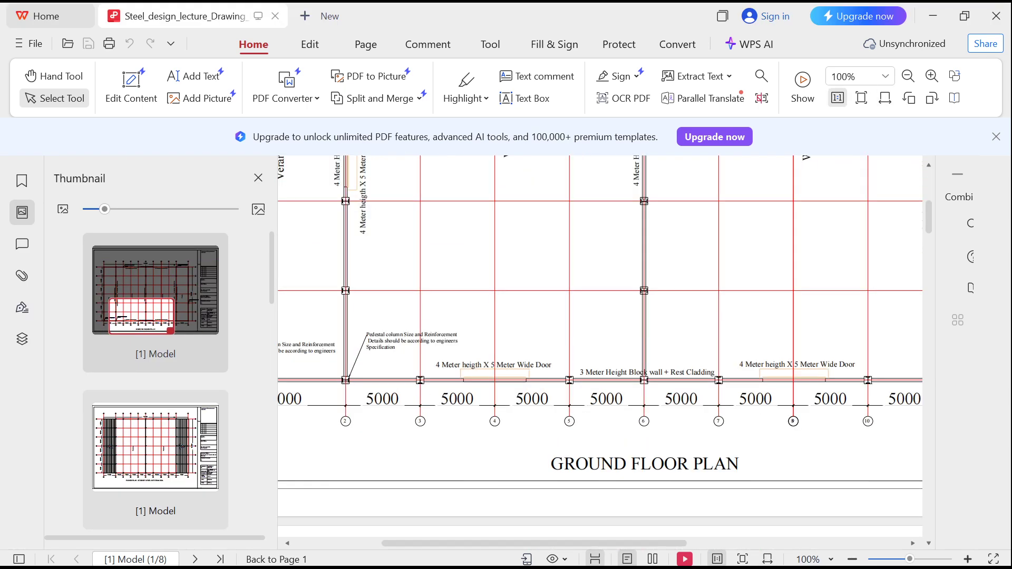
pyautogui.keyDown('ctrl'); pyautogui.scroll(-2, 465, 392); pyautogui.keyUp('ctrl')
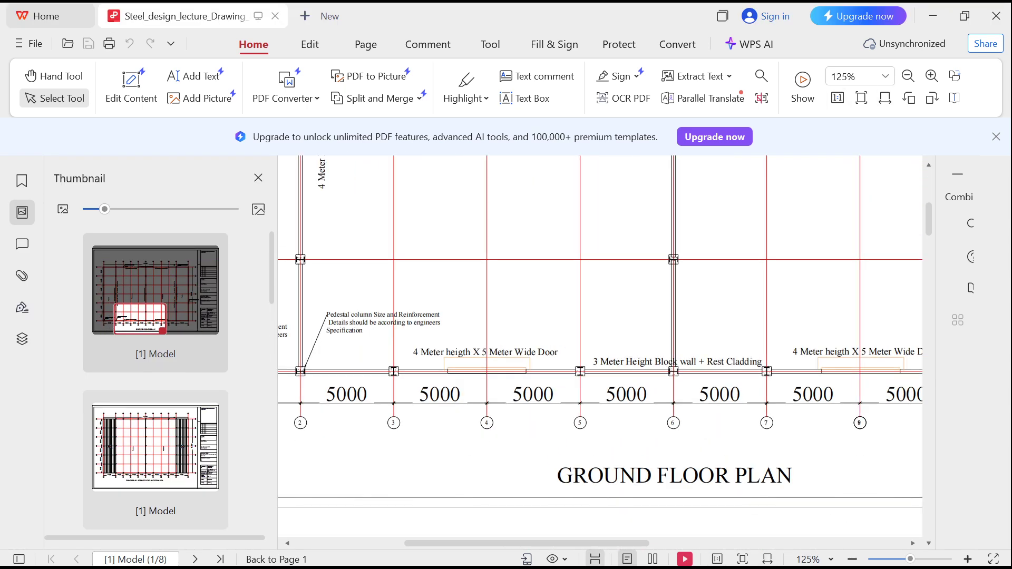
pyautogui.keyDown('ctrl'); pyautogui.scroll(3, 465, 392); pyautogui.keyUp('ctrl')
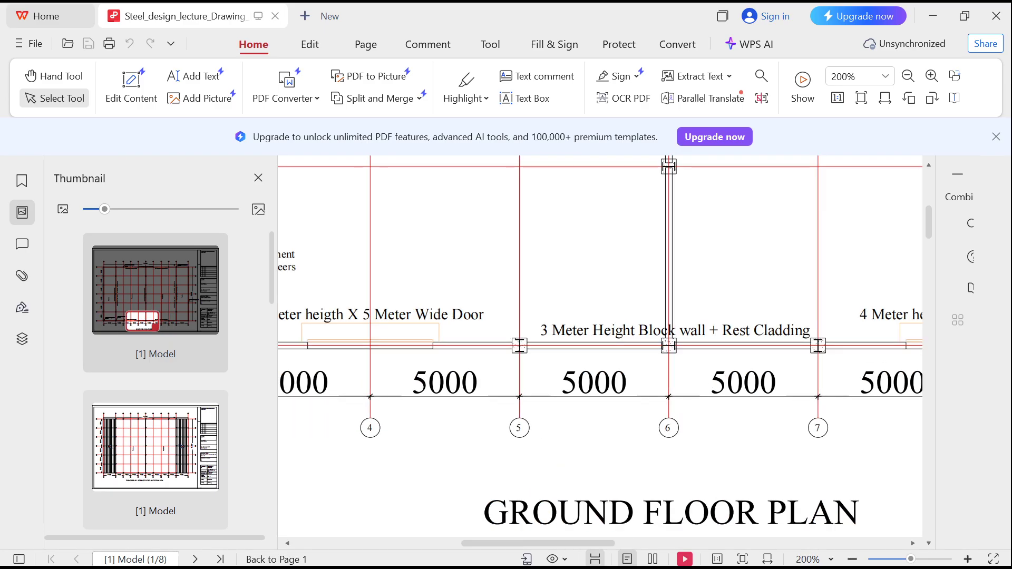
pyautogui.keyDown('ctrl'); pyautogui.scroll(-2, 515, 386); pyautogui.keyUp('ctrl')
pyautogui.keyDown('ctrl'); pyautogui.scroll(-2, 606, 379); pyautogui.keyUp('ctrl')
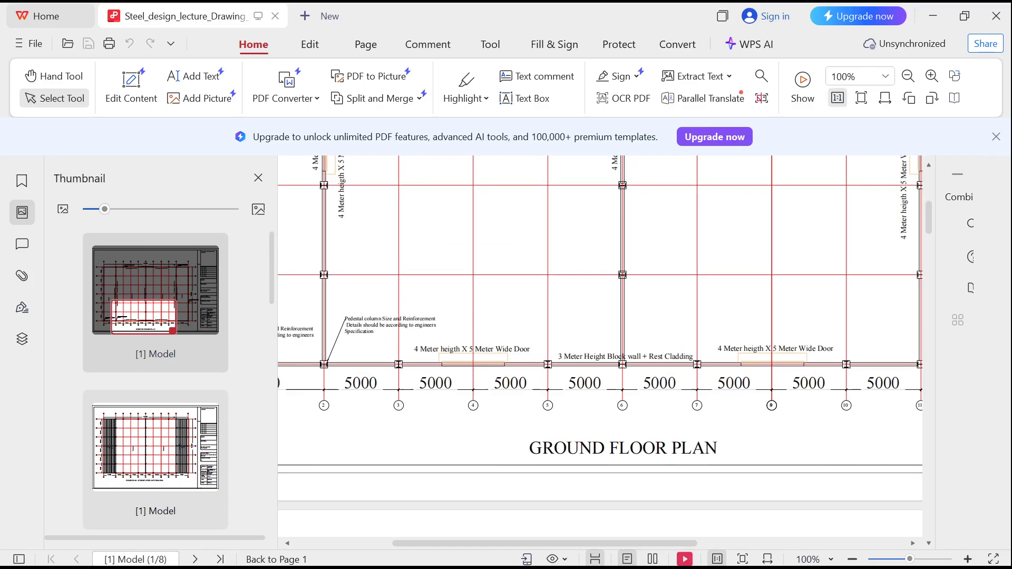
pyautogui.keyDown('ctrl'); pyautogui.scroll(1, 708, 392); pyautogui.keyUp('ctrl')
pyautogui.keyDown('ctrl'); pyautogui.scroll(-2, 622, 377); pyautogui.keyUp('ctrl')
pyautogui.keyDown('ctrl'); pyautogui.scroll(3, 796, 391); pyautogui.keyUp('ctrl')
pyautogui.keyDown('ctrl'); pyautogui.scroll(-1, 542, 336); pyautogui.keyUp('ctrl')
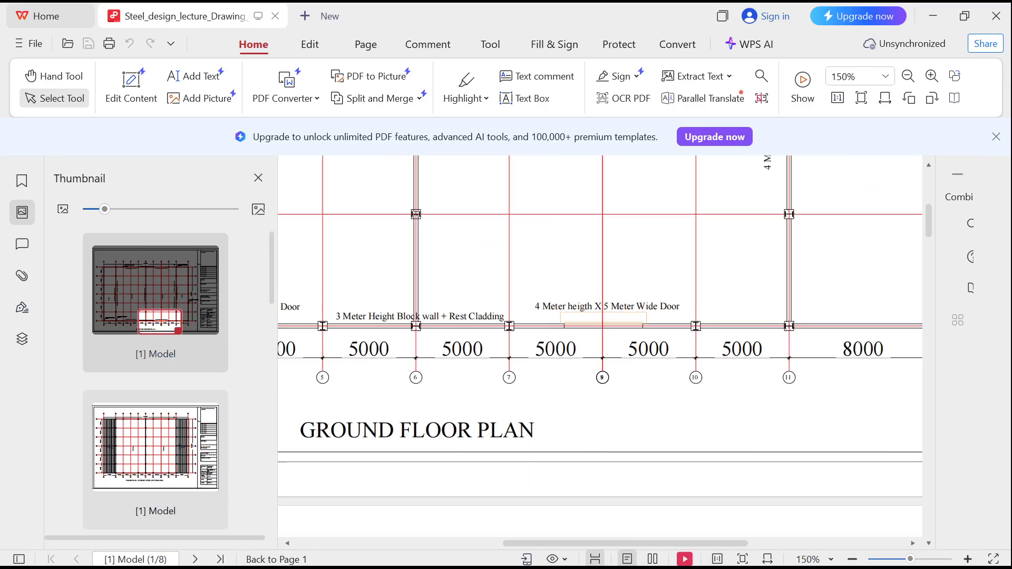
# Return to ProtaStructure and insert 500 x 500 mm columns on axis A at axes 3 and 5
pyautogui.click(932, 16)
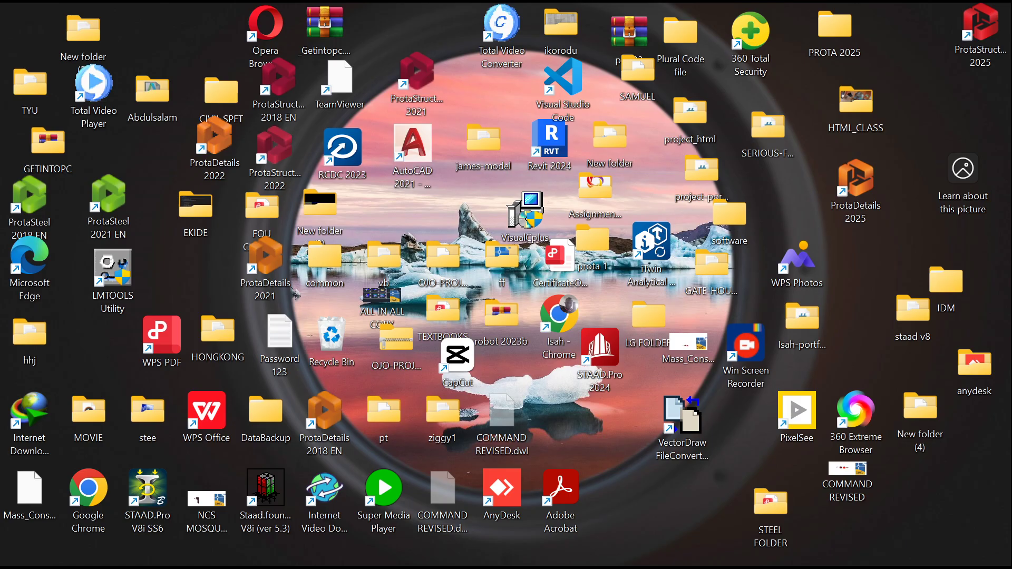
pyautogui.click(770, 549)
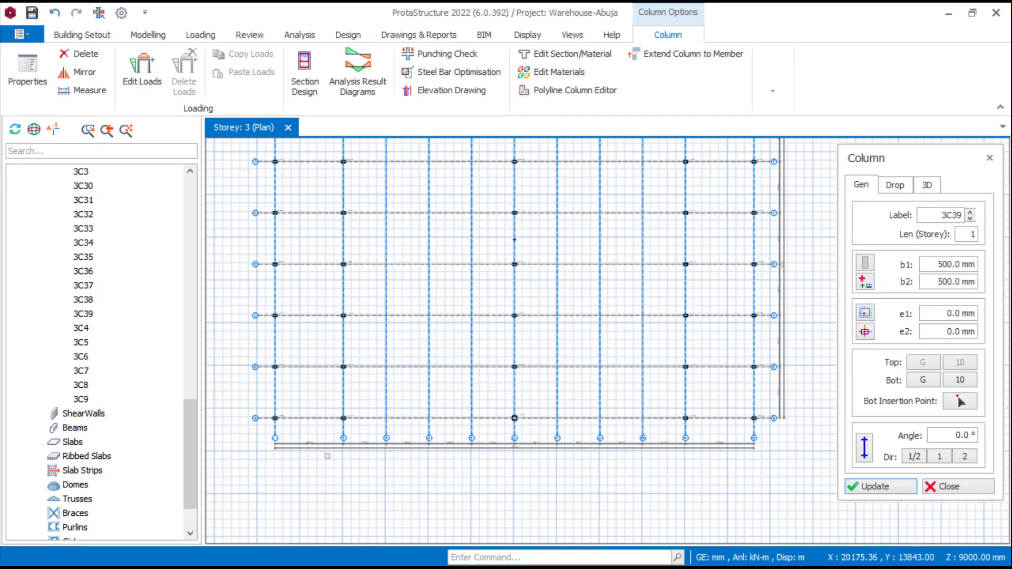
pyautogui.scroll(2, 371, 448)
pyautogui.click(437, 374)
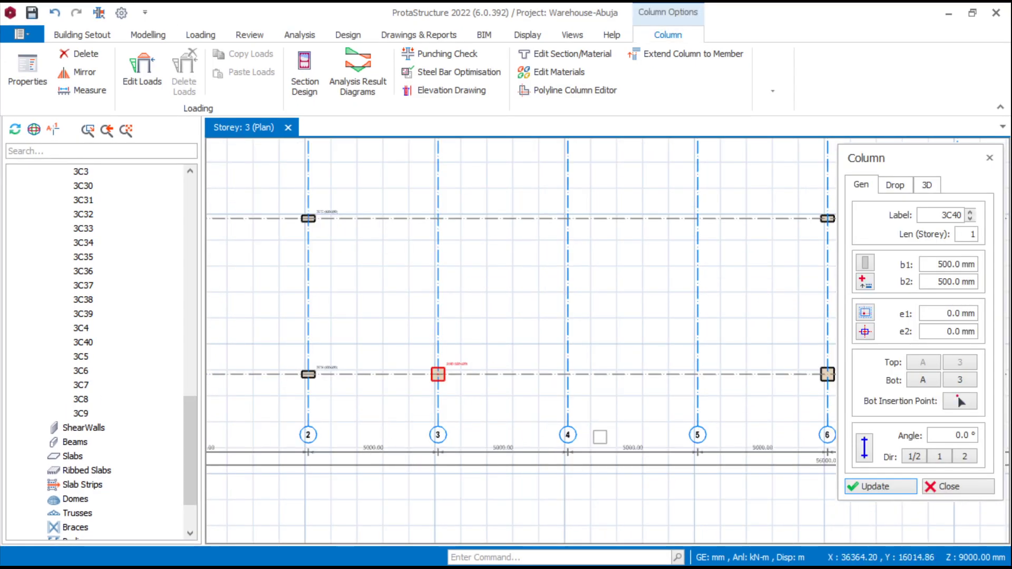
pyautogui.moveTo(679, 394); pyautogui.dragTo(601, 404, button='middle')
pyautogui.click(617, 384)
pyautogui.scroll(-2, 401, 389)
pyautogui.moveTo(526, 390); pyautogui.dragTo(469, 392, button='middle')
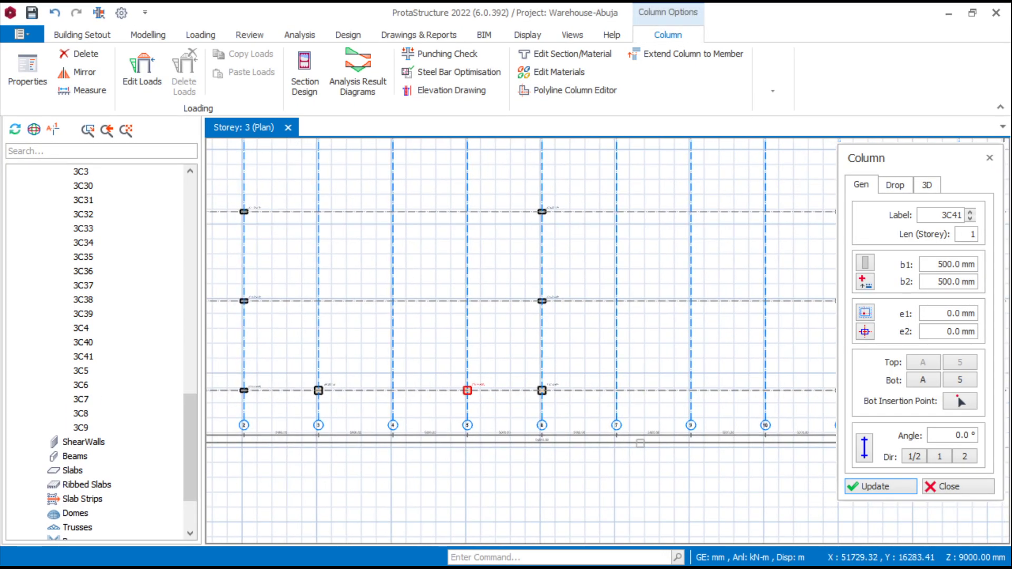
# Insert 500 x 500 mm columns on axis A at its intersections with axes 7 and 10
pyautogui.click(616, 390)
pyautogui.moveTo(616, 390); pyautogui.dragTo(454, 372, button='middle')
pyautogui.scroll(3, 606, 395)
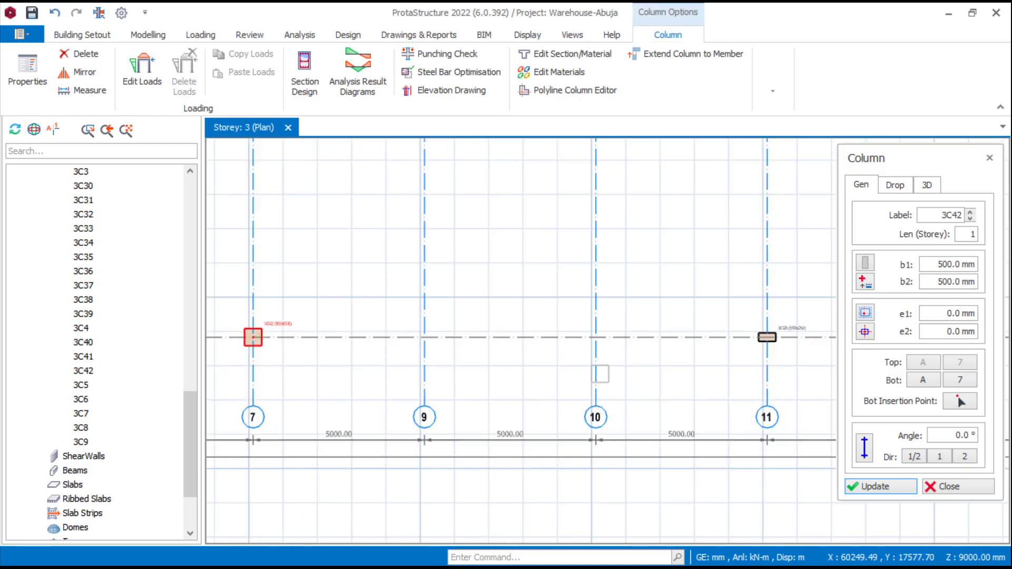
pyautogui.click(596, 337)
pyautogui.scroll(-3, 522, 396)
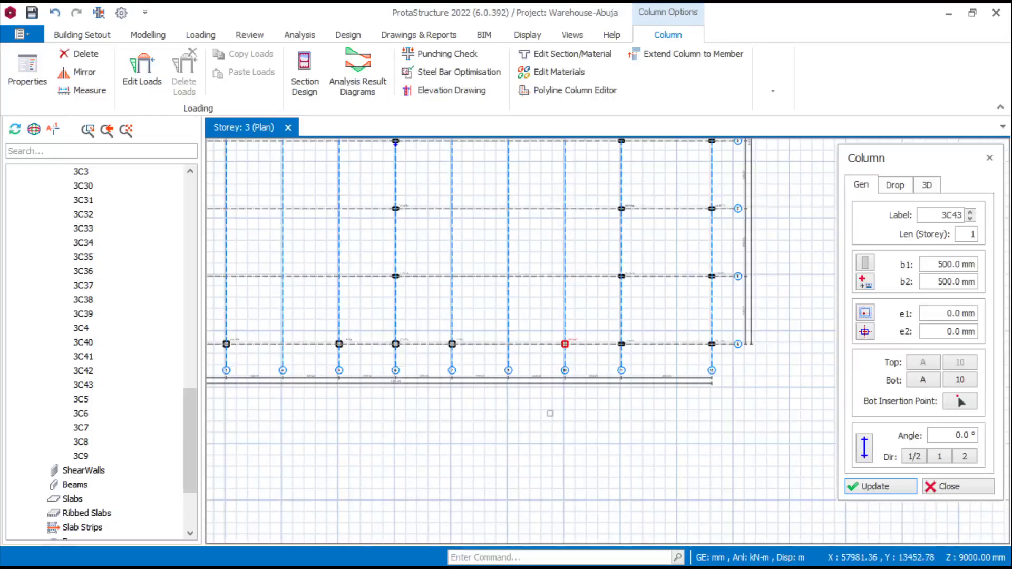
pyautogui.press('Escape')
# Select all Storey 3 columns in the model tree, from 3C1 through 3C9
pyautogui.scroll(-3, 564, 337)
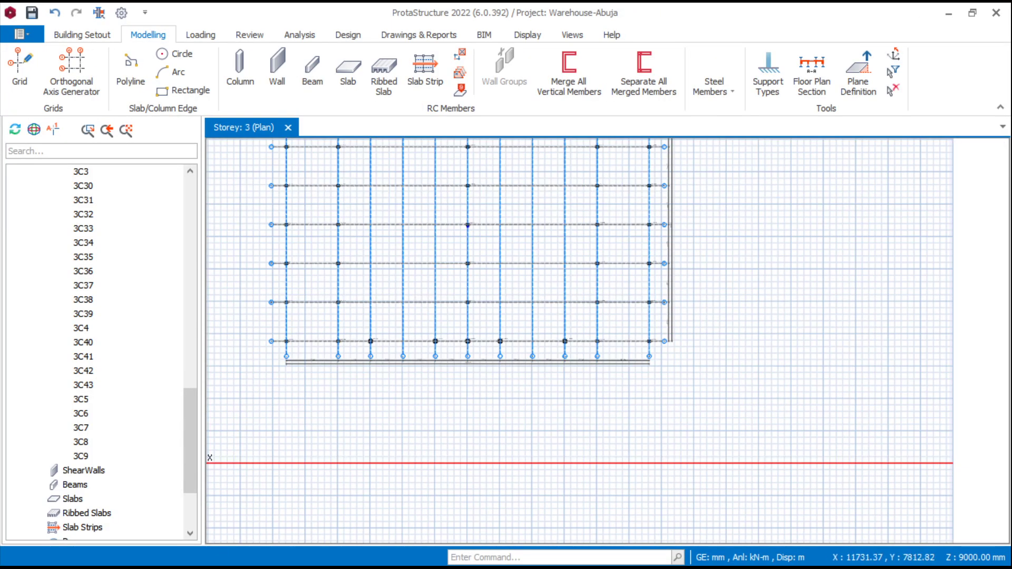
pyautogui.scroll(7, 121, 414)
pyautogui.moveTo(536, 304); pyautogui.dragTo(631, 416, button='middle')
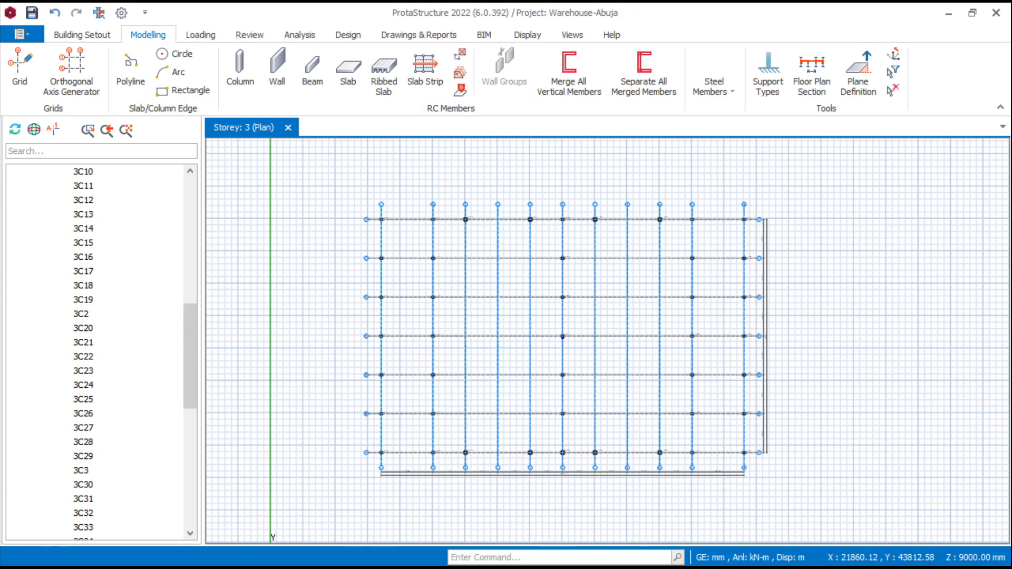
pyautogui.scroll(3, 127, 279)
pyautogui.click(81, 285)
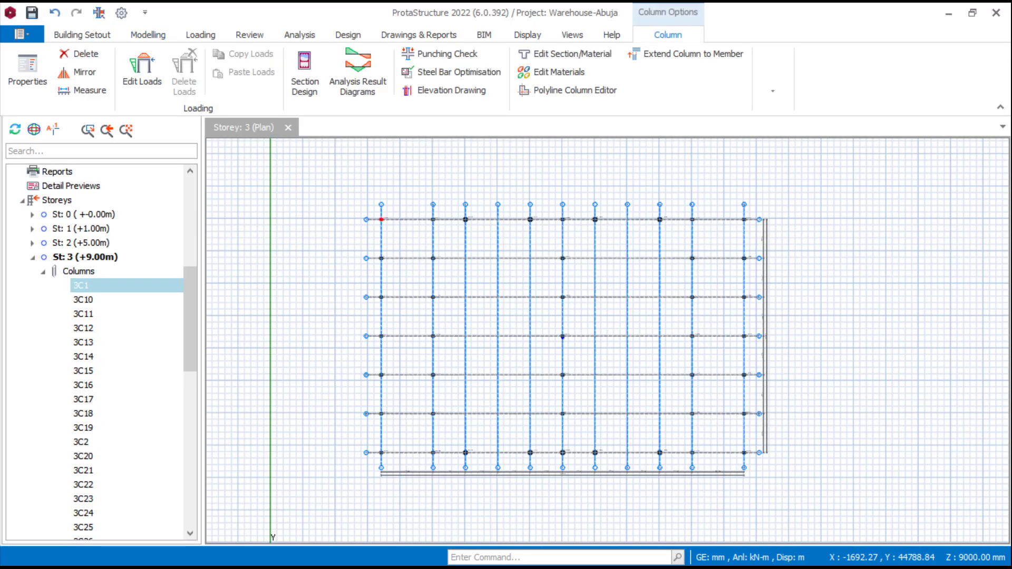
pyautogui.scroll(-10, 100, 348)
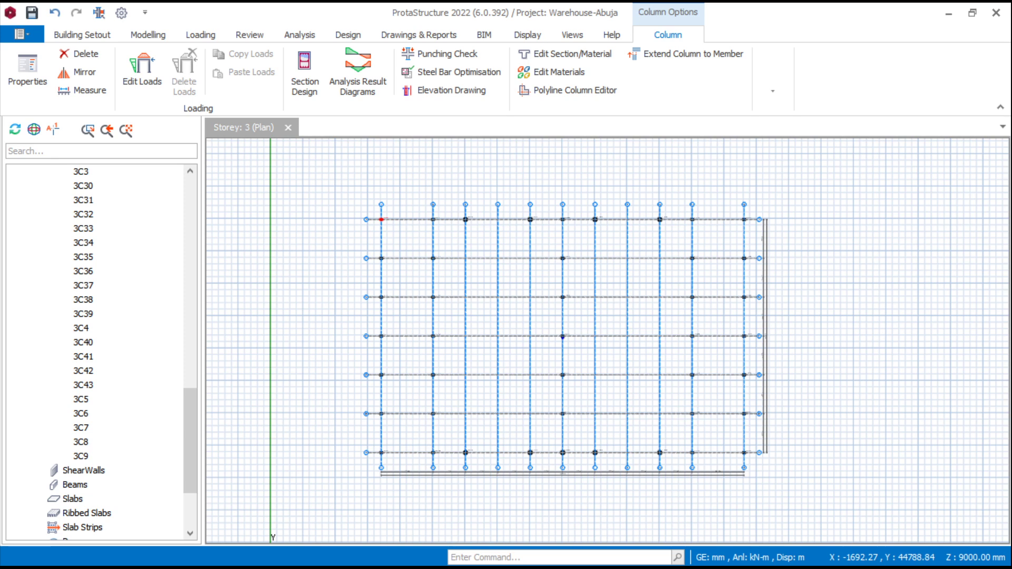
pyautogui.keyDown('shift'); pyautogui.click(81, 456); pyautogui.keyUp('shift')
# Set b2 to 500 mm for all selected columns in the Column Table, and clear the selection
pyautogui.rightClick(103, 356)
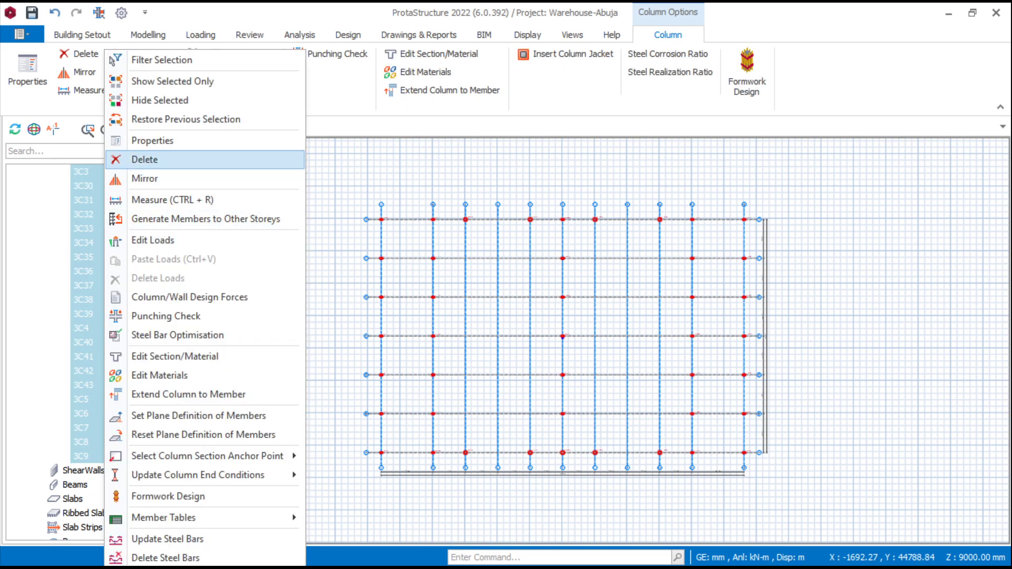
pyautogui.click(150, 141)
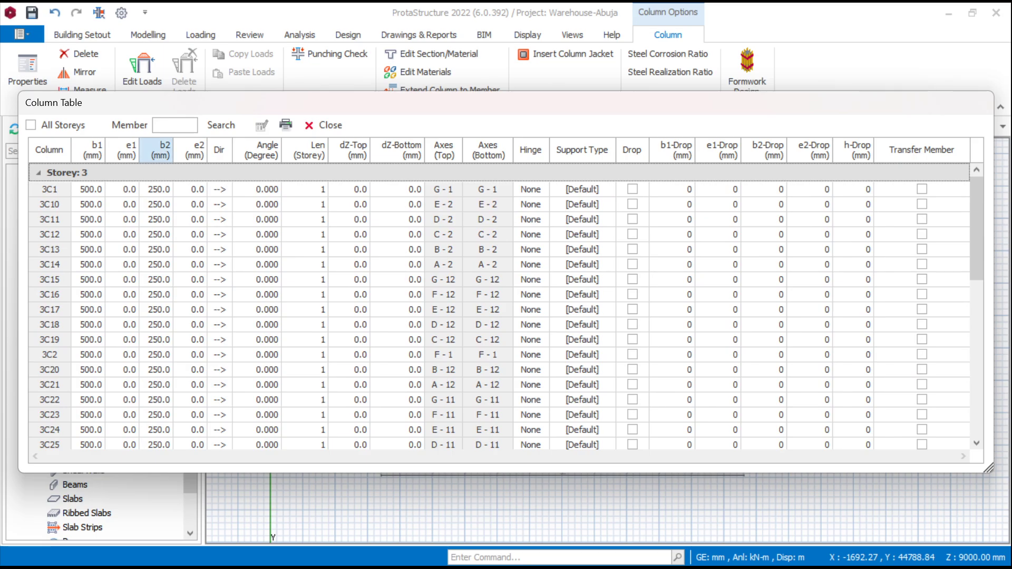
pyautogui.click(161, 149)
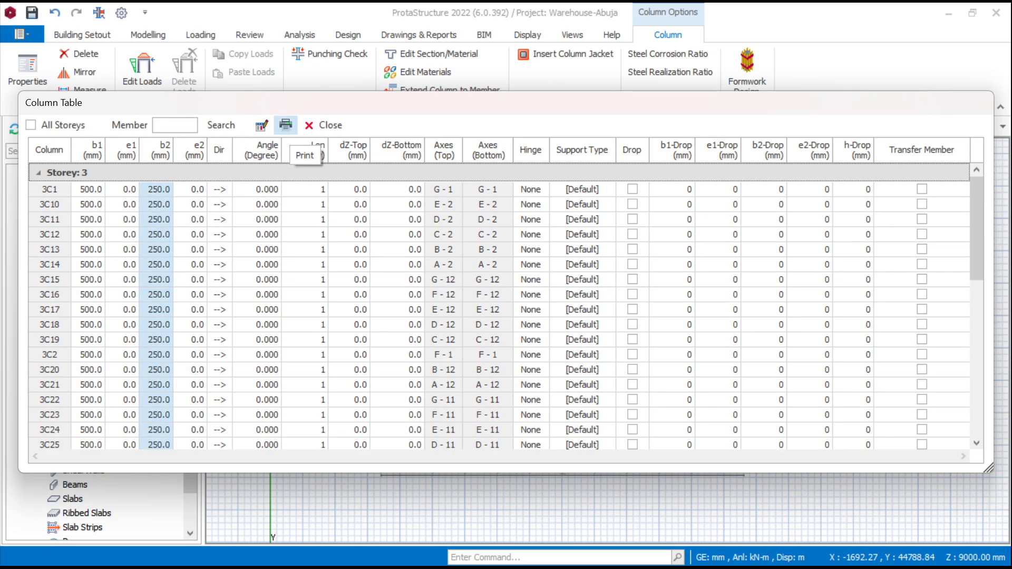
pyautogui.click(261, 125)
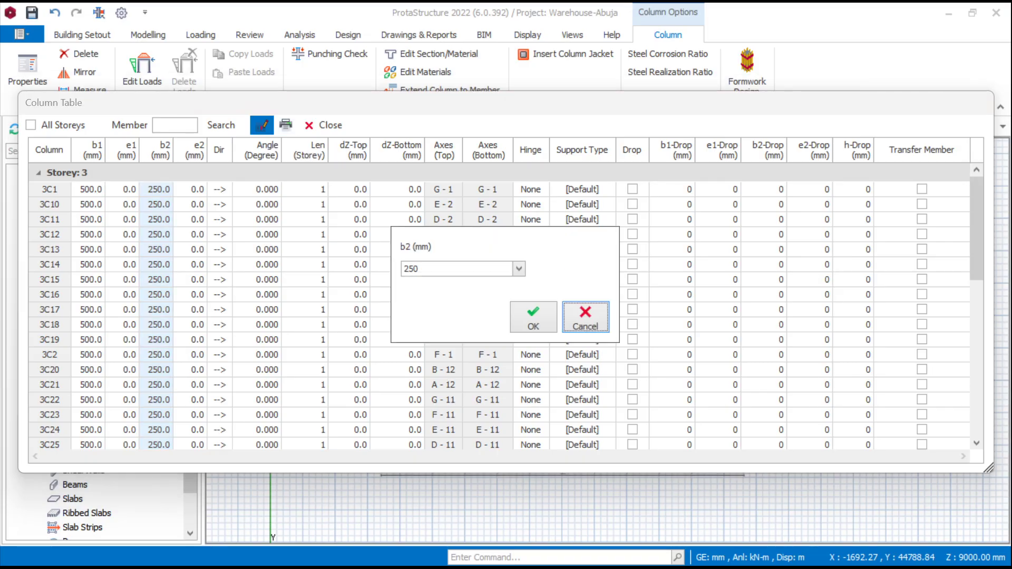
pyautogui.doubleClick(422, 269)
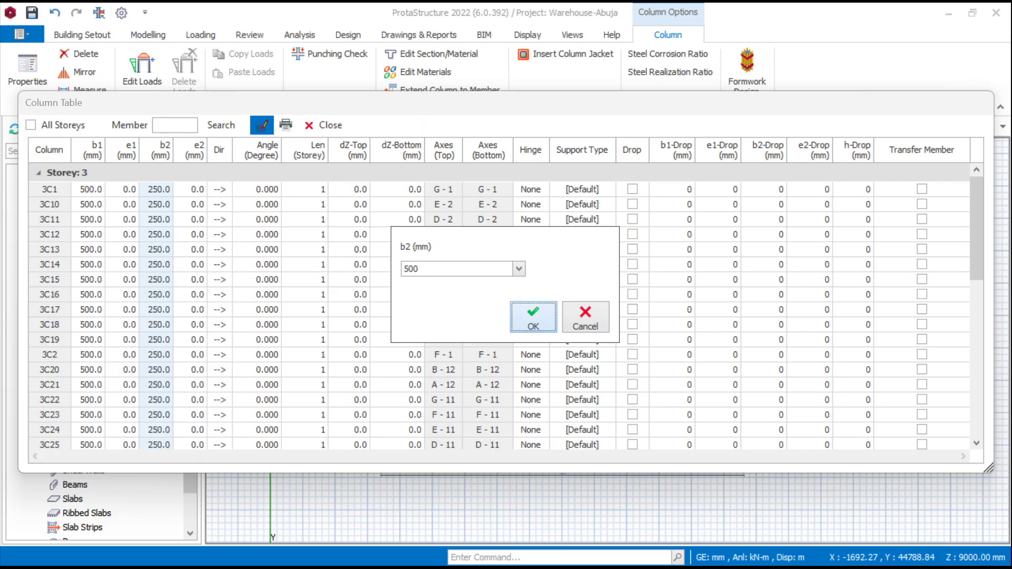
pyautogui.press('Return')
pyautogui.click(323, 125)
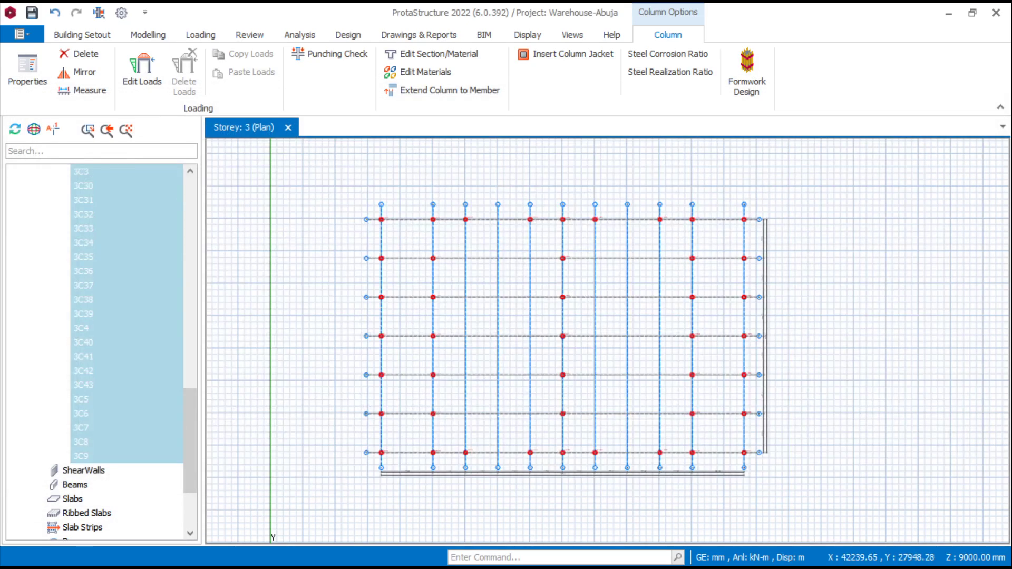
pyautogui.press('Escape')
pyautogui.scroll(4, 579, 316)
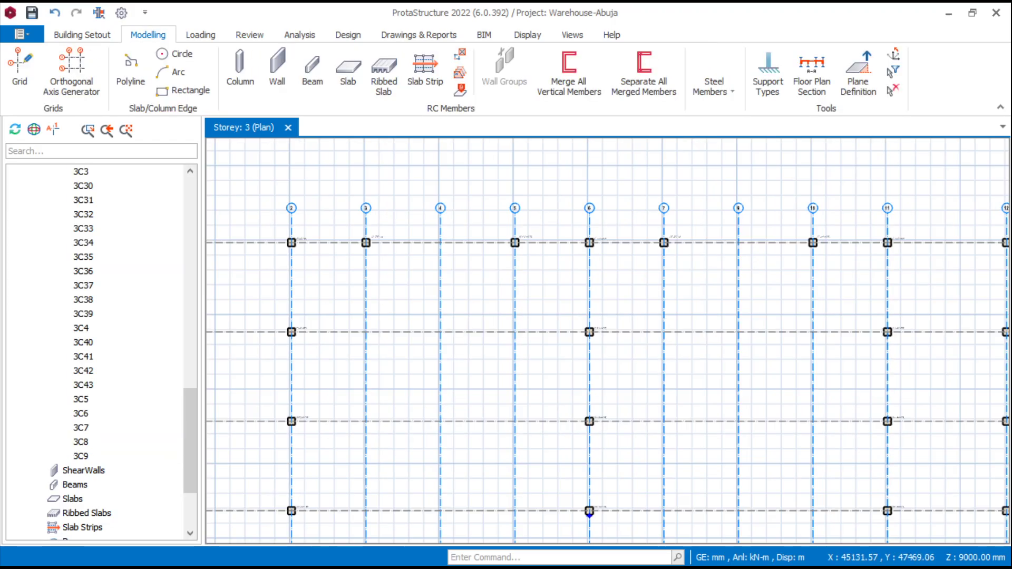
# Change the Storey 3 view to 3D and inspect the inserted columns from several angles
pyautogui.scroll(-2, 589, 514)
pyautogui.scroll(-5, 467, 393)
pyautogui.moveTo(464, 394); pyautogui.dragTo(527, 291, button='middle')
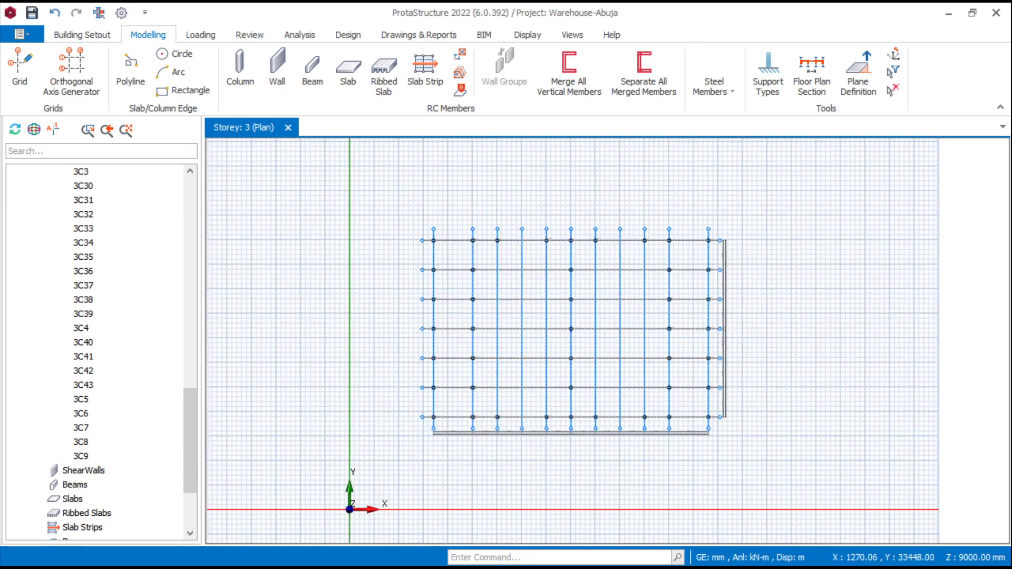
pyautogui.moveTo(190, 441); pyautogui.dragTo(190, 315)
pyautogui.rightClick(114, 173)
pyautogui.click(167, 185)
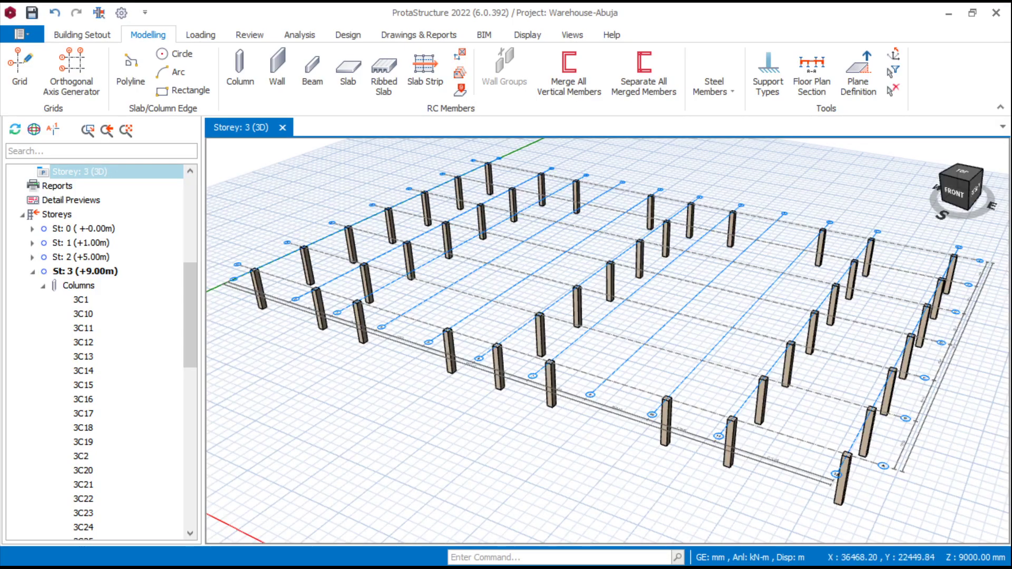
pyautogui.scroll(-4, 645, 266)
pyautogui.moveTo(496, 257); pyautogui.dragTo(669, 279, button='middle')
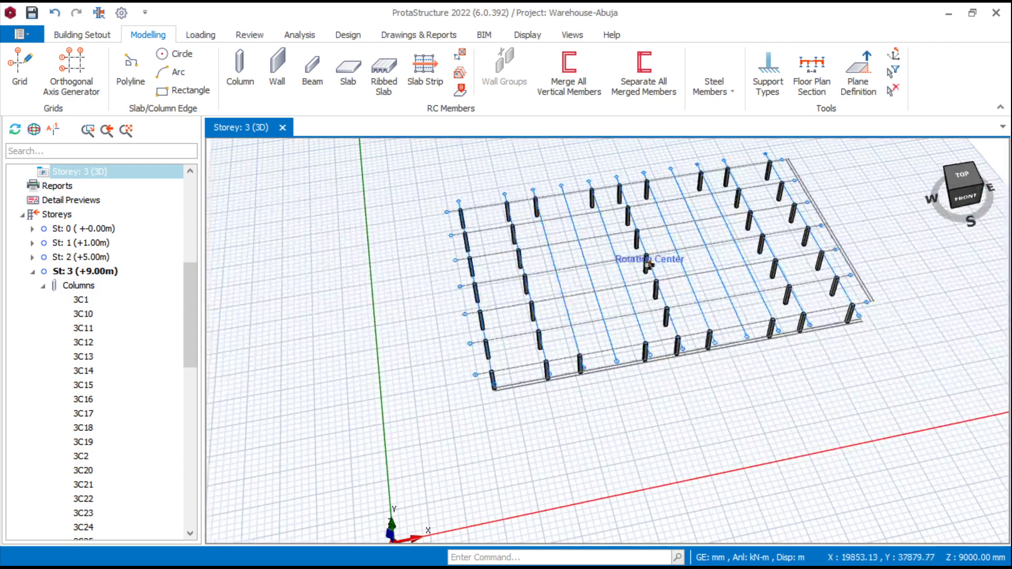
pyautogui.scroll(-3, 612, 292)
pyautogui.scroll(3, 641, 318)
pyautogui.moveTo(608, 340); pyautogui.dragTo(559, 285, button='middle')
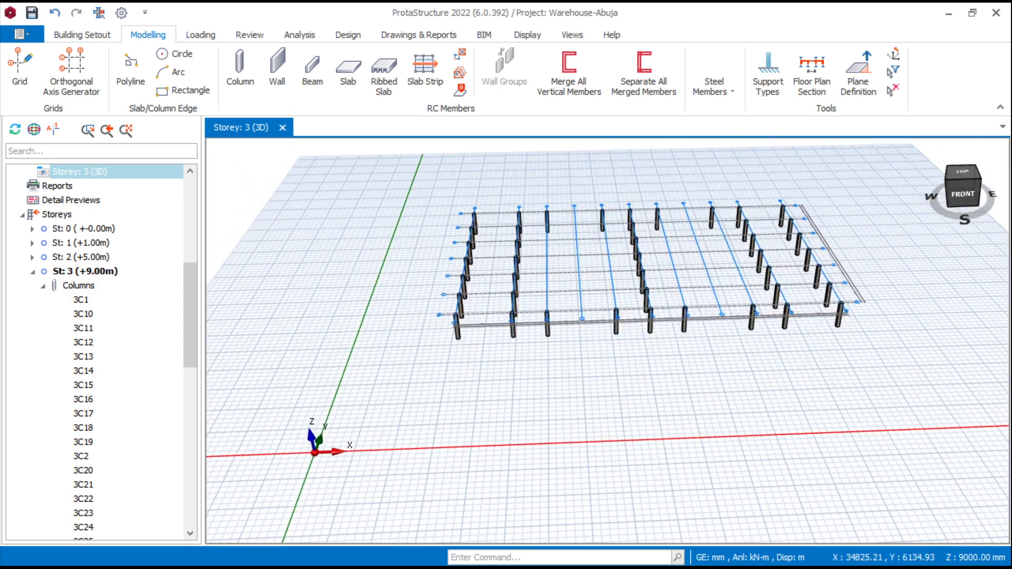
# Change the Storey 3 view back to plan
pyautogui.rightClick(89, 170)
pyautogui.click(132, 178)
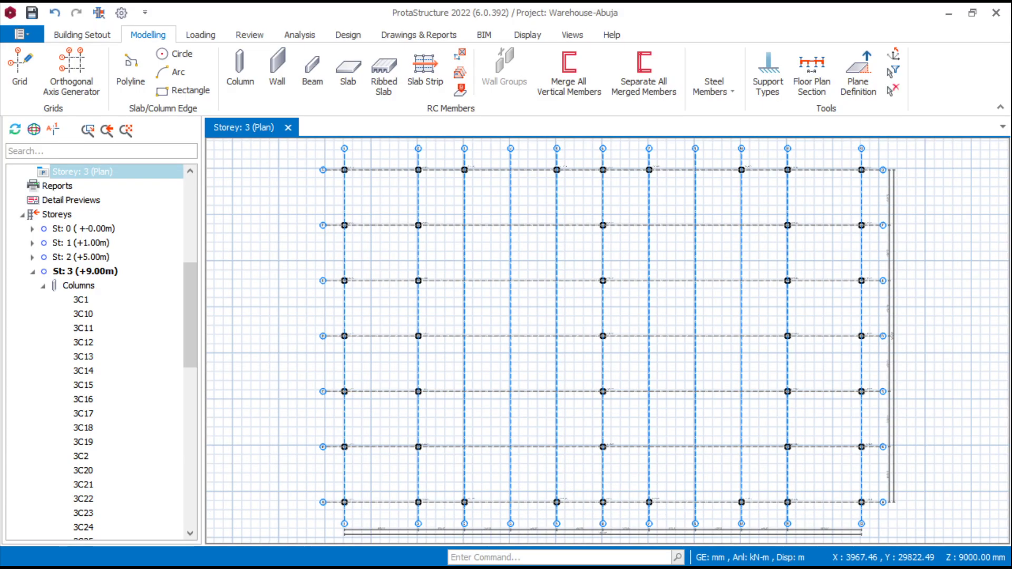
pyautogui.scroll(-12, 100, 353)
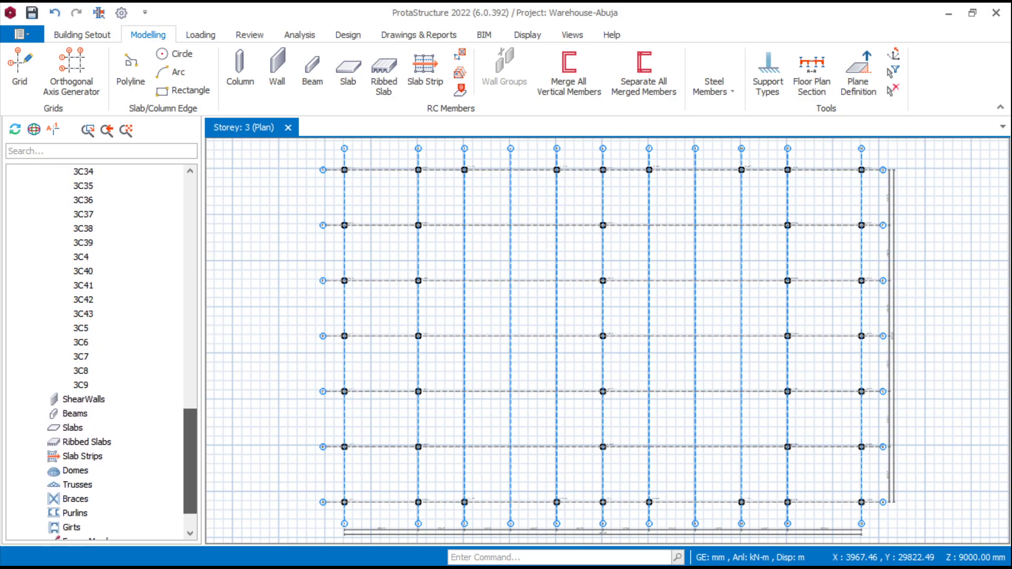
pyautogui.moveTo(191, 462); pyautogui.dragTo(191, 457)
pyautogui.click(948, 13)
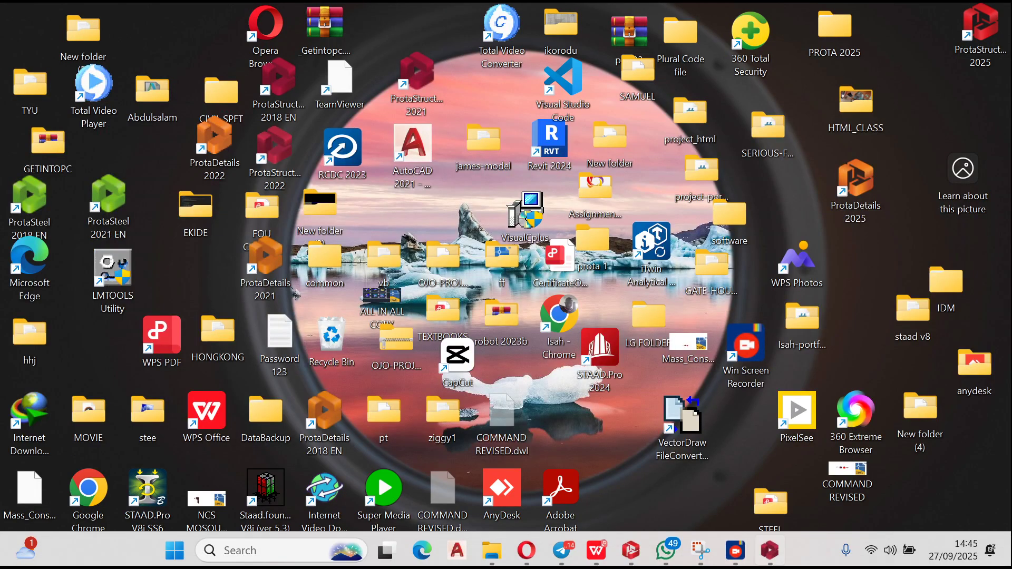
pyautogui.click(769, 550)
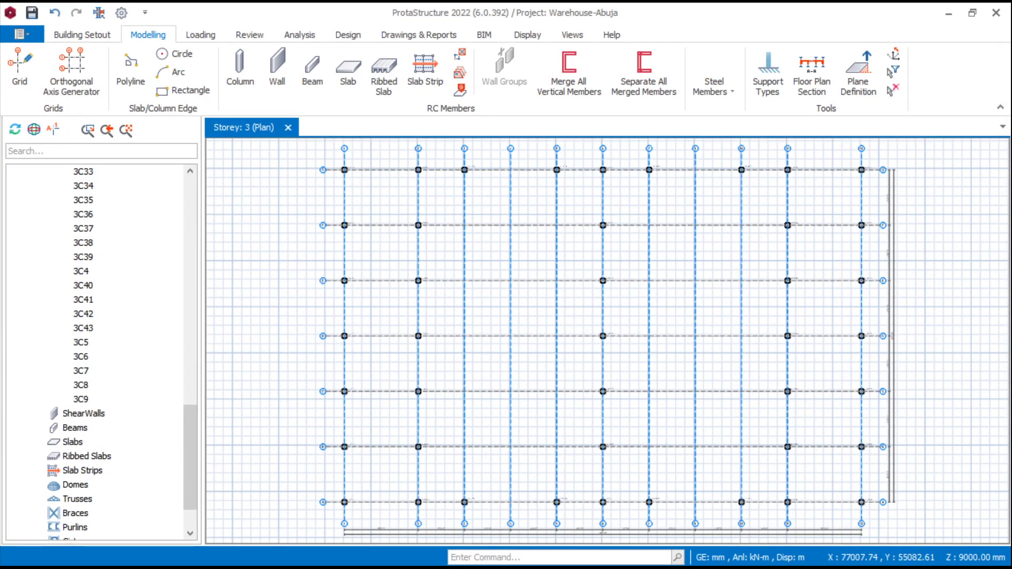
# Switch to the drawing PDF in WPS and examine the heights and spans on the front and back elevation
pyautogui.click(948, 13)
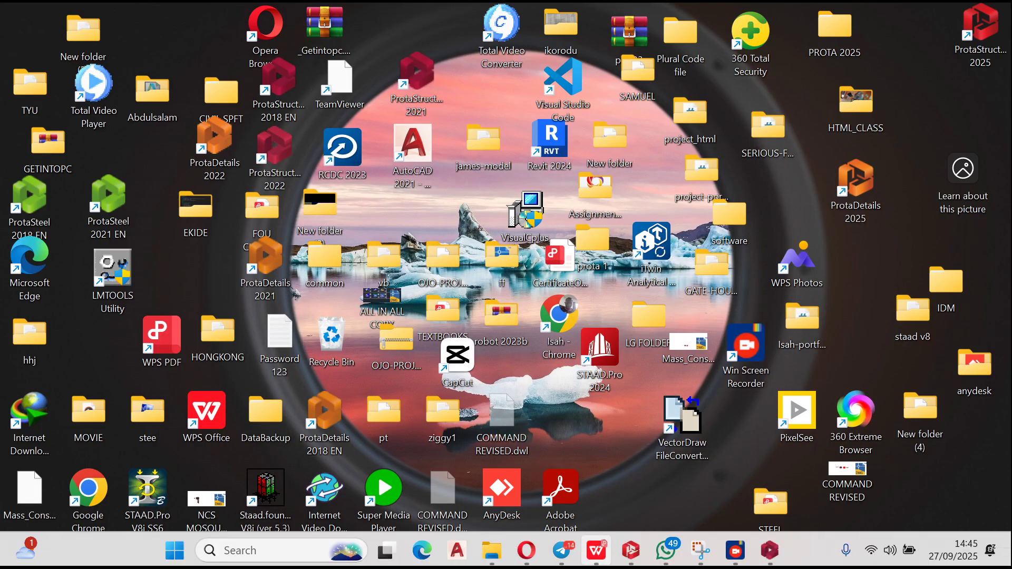
pyautogui.click(596, 550)
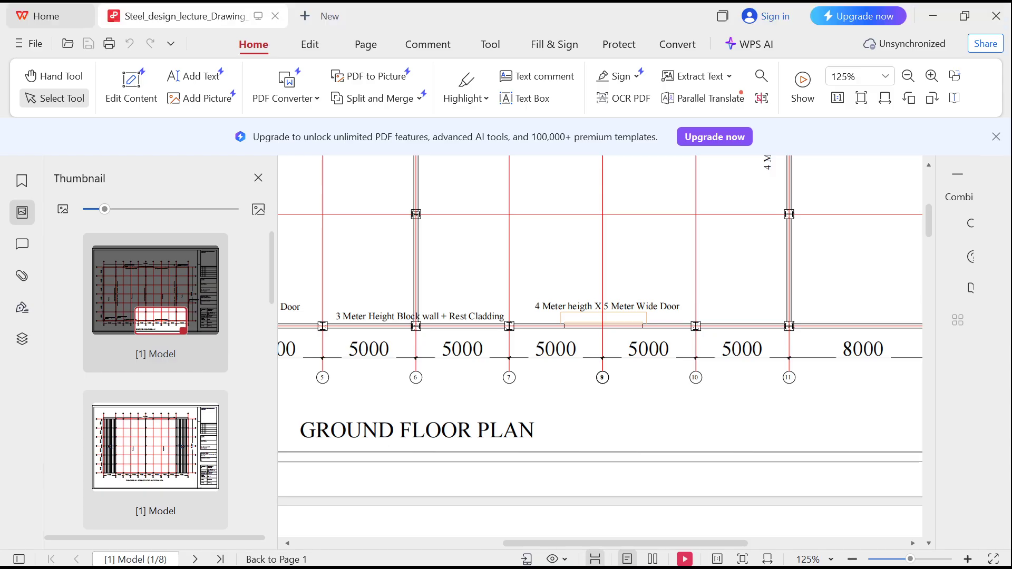
pyautogui.keyDown('ctrl'); pyautogui.scroll(-5, 627, 373); pyautogui.keyUp('ctrl')
pyautogui.scroll(-10, 627, 373)
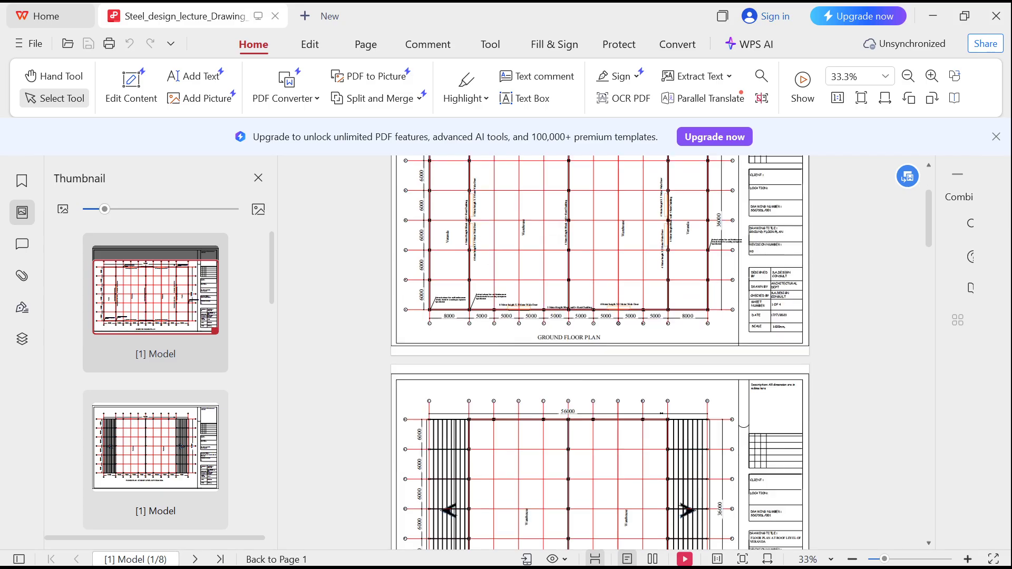
pyautogui.scroll(-6, 601, 354)
pyautogui.keyDown('ctrl'); pyautogui.scroll(2, 601, 353); pyautogui.keyUp('ctrl')
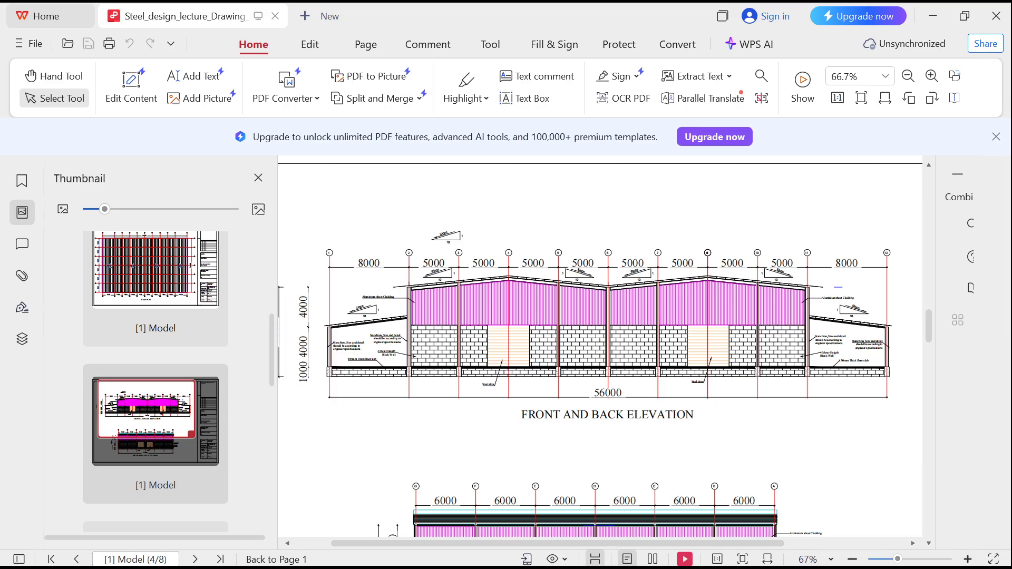
# Return to ProtaStructure and change the Storey 3 plan view to 3D
pyautogui.click(932, 16)
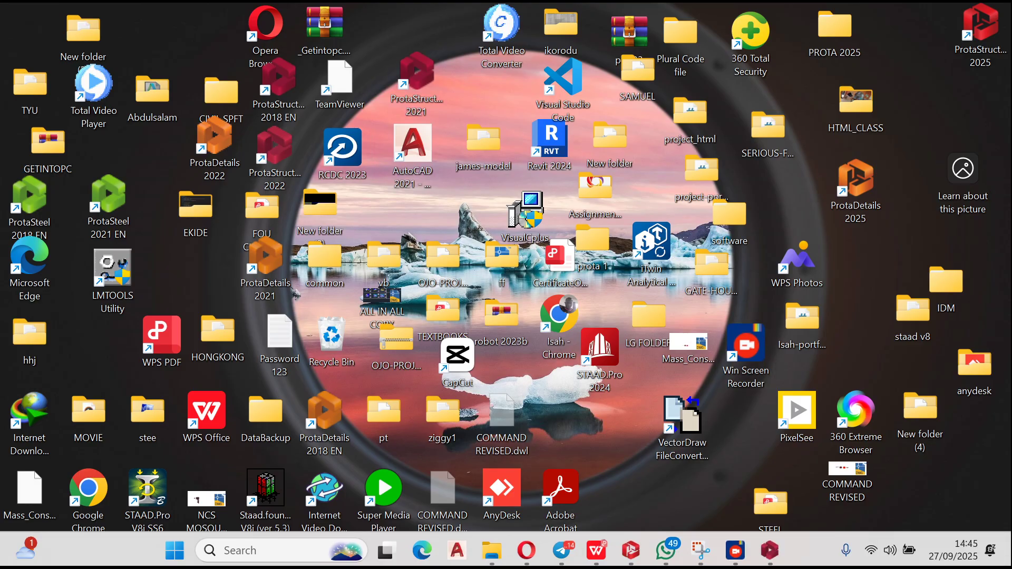
pyautogui.click(770, 550)
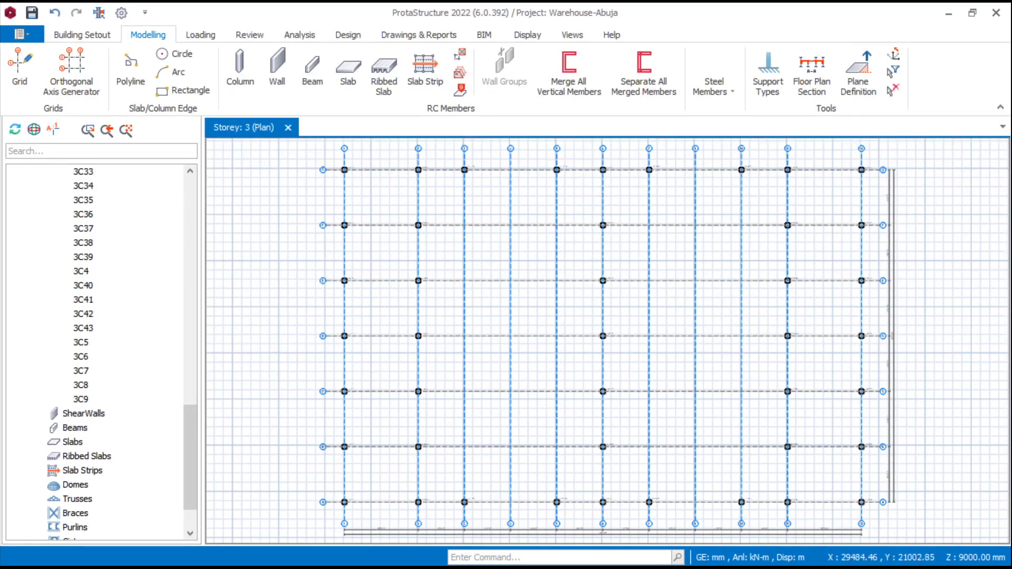
pyautogui.scroll(15, 101, 352)
pyautogui.rightClick(112, 314)
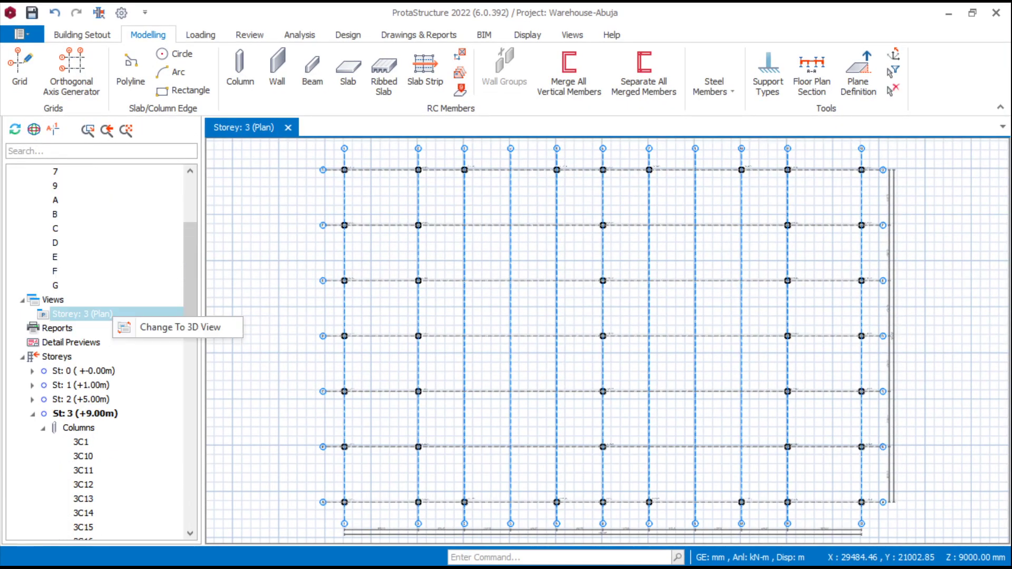
pyautogui.click(158, 328)
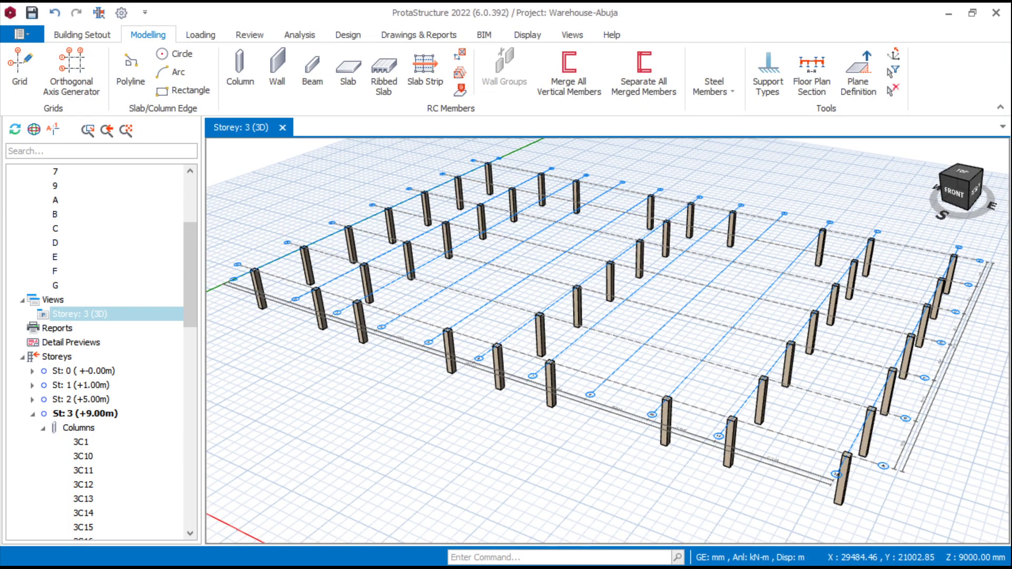
# Examine the Storey 3 columns in the 3D view and their entries in the model tree
pyautogui.moveTo(190, 285); pyautogui.dragTo(190, 414)
pyautogui.scroll(-4, 462, 338)
pyautogui.scroll(4, 431, 278)
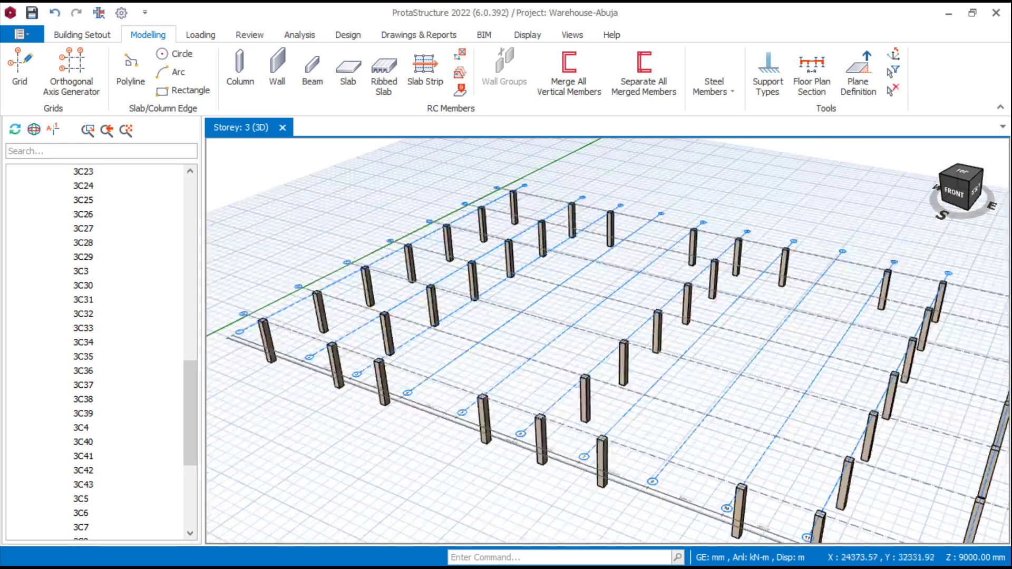
pyautogui.scroll(6, 95, 348)
pyautogui.scroll(-3, 95, 347)
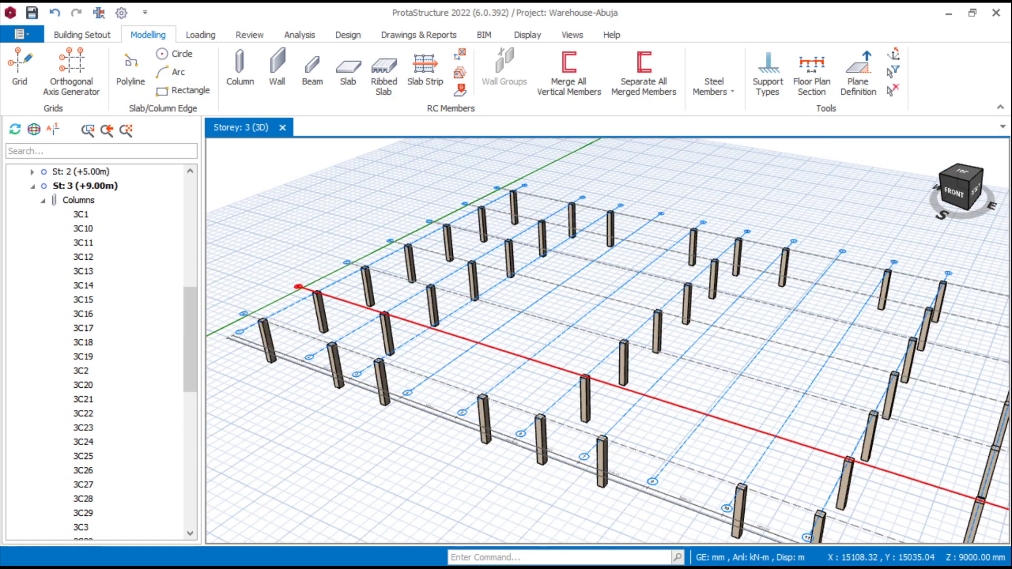
pyautogui.scroll(-4, 501, 349)
pyautogui.moveTo(585, 463); pyautogui.dragTo(614, 427, button='middle')
pyautogui.moveTo(594, 331); pyautogui.dragTo(596, 333, button='middle')
pyautogui.scroll(4, 511, 342)
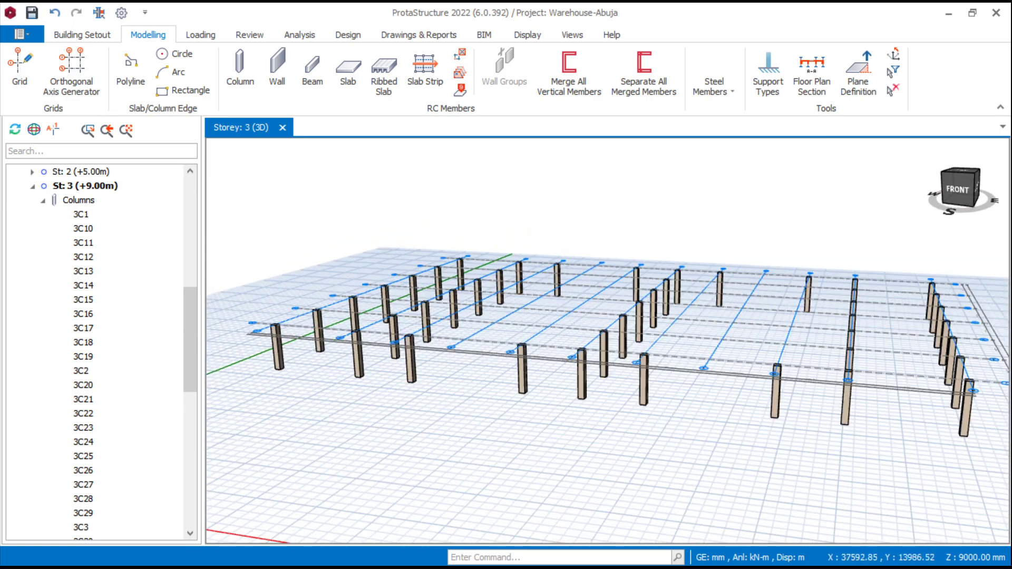
pyautogui.scroll(-2, 527, 345)
pyautogui.moveTo(343, 335); pyautogui.dragTo(415, 372, button='middle')
pyautogui.scroll(1, 472, 353)
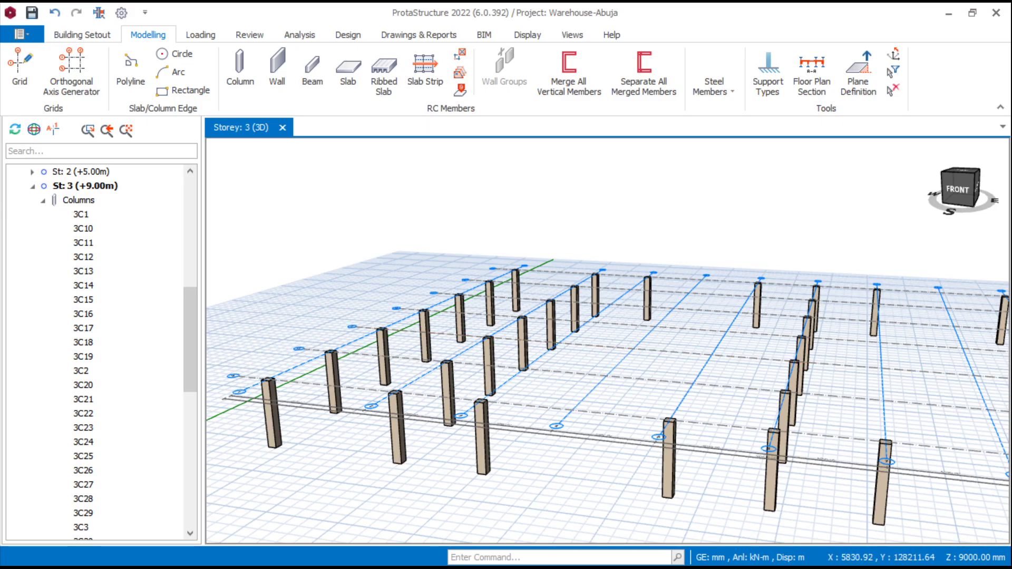
# Start a steel column and assign it the BS universal column section UKC254X254X73
pyautogui.click(714, 86)
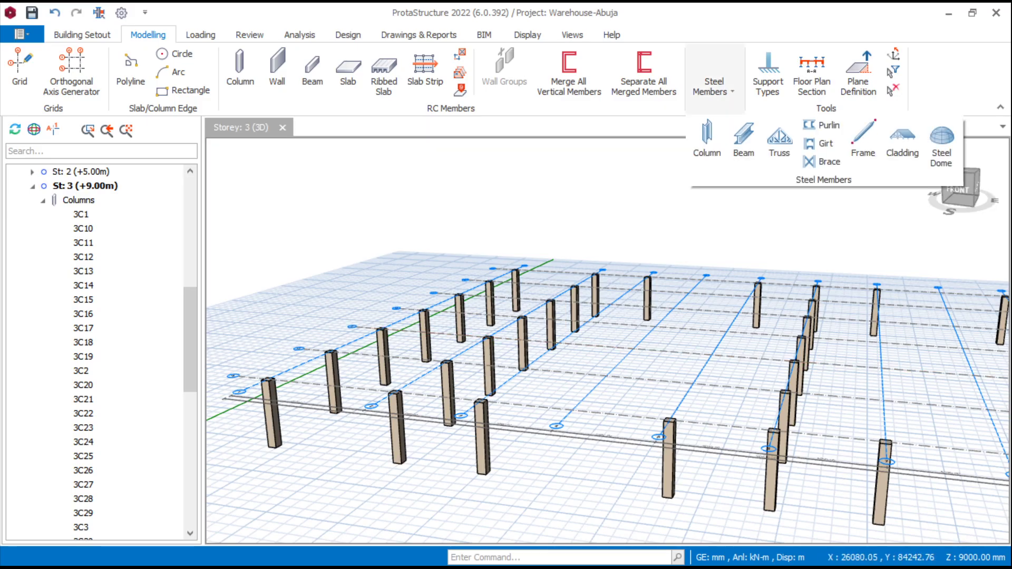
pyautogui.click(706, 148)
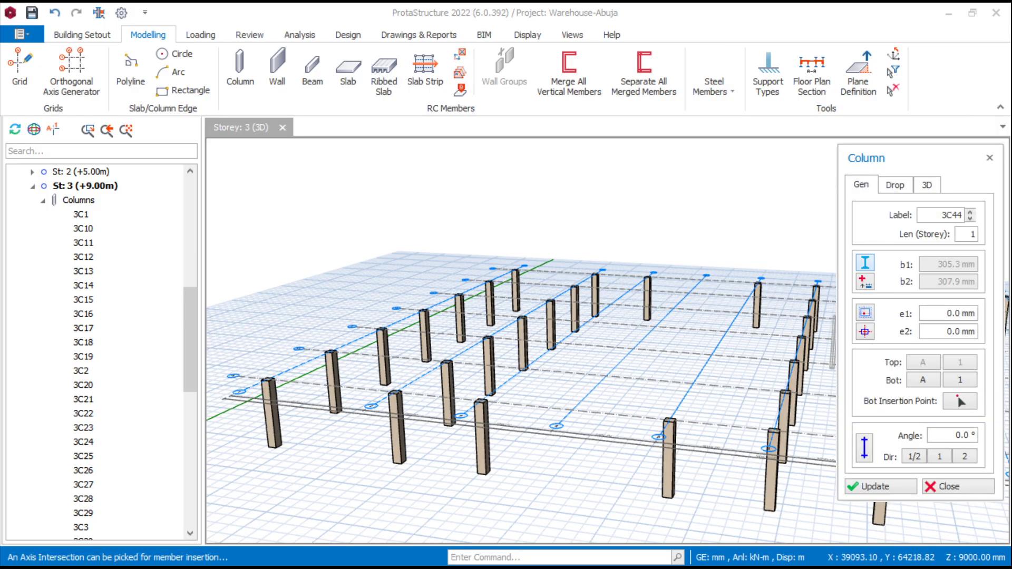
pyautogui.click(865, 263)
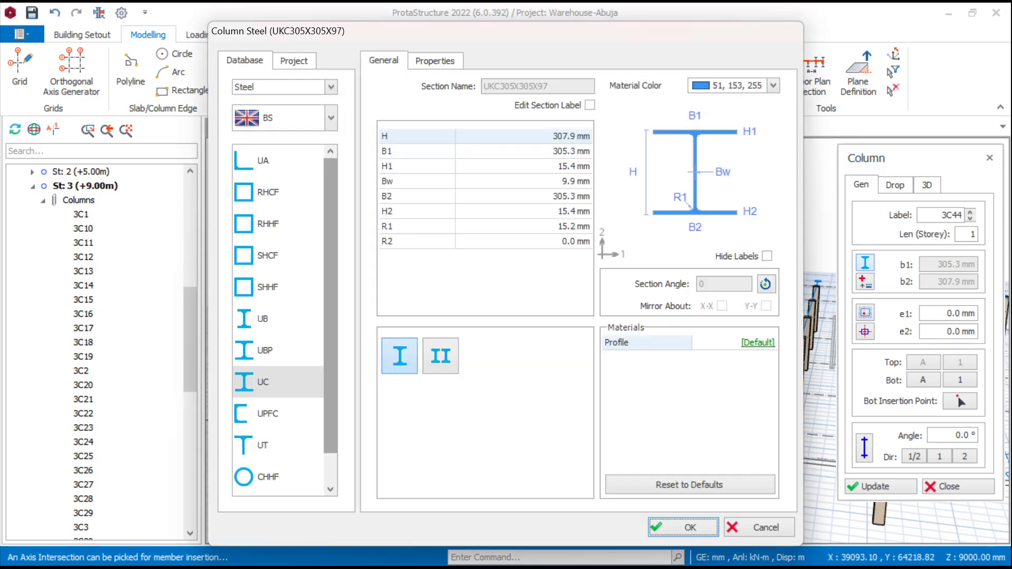
pyautogui.click(278, 382)
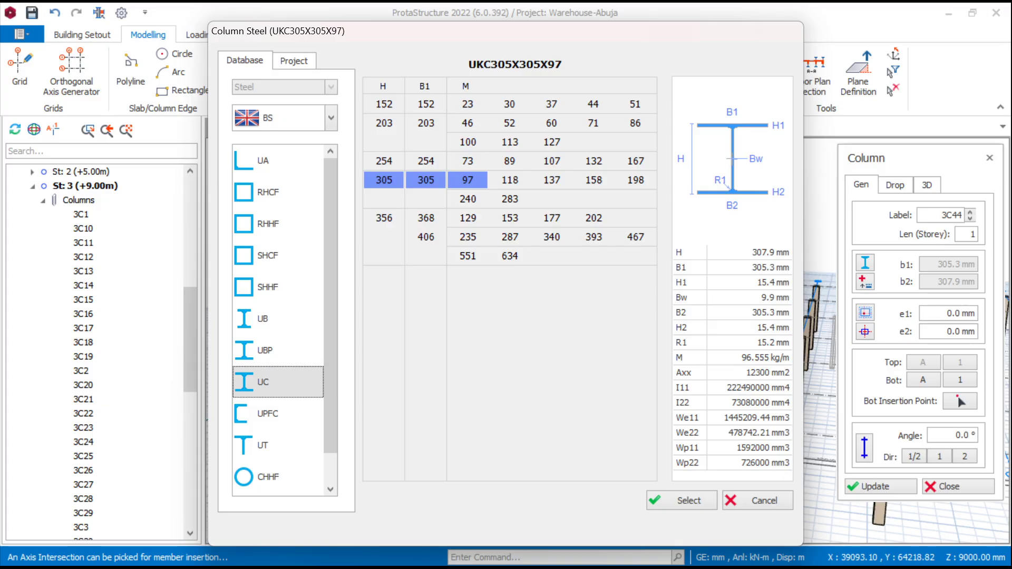
pyautogui.click(384, 162)
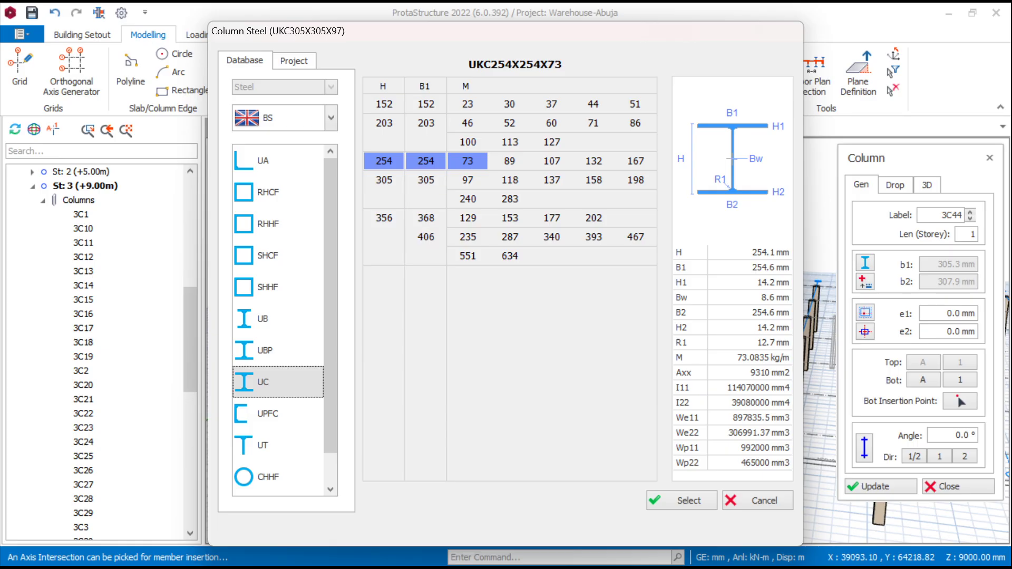
pyautogui.click(682, 500)
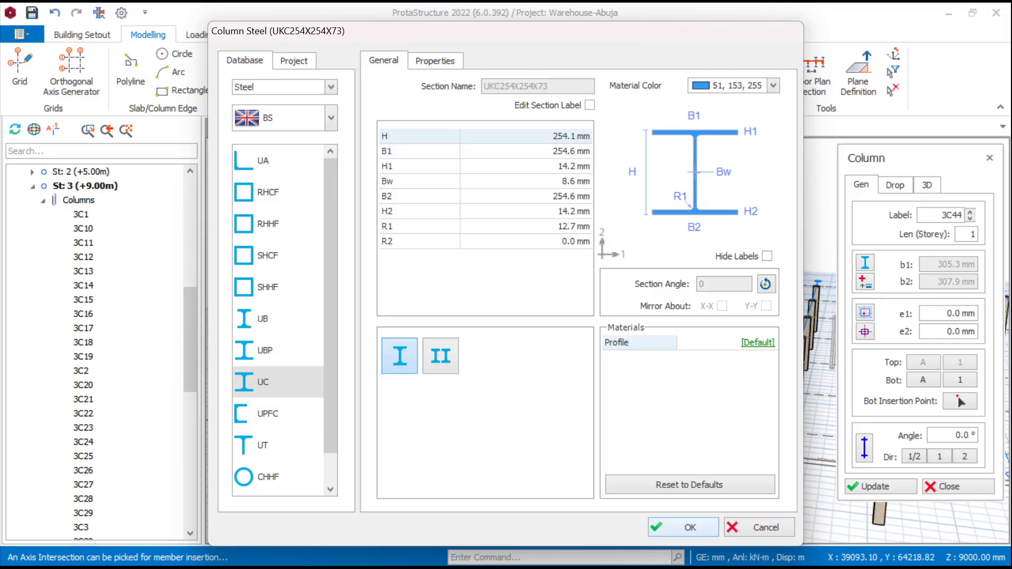
pyautogui.click(683, 527)
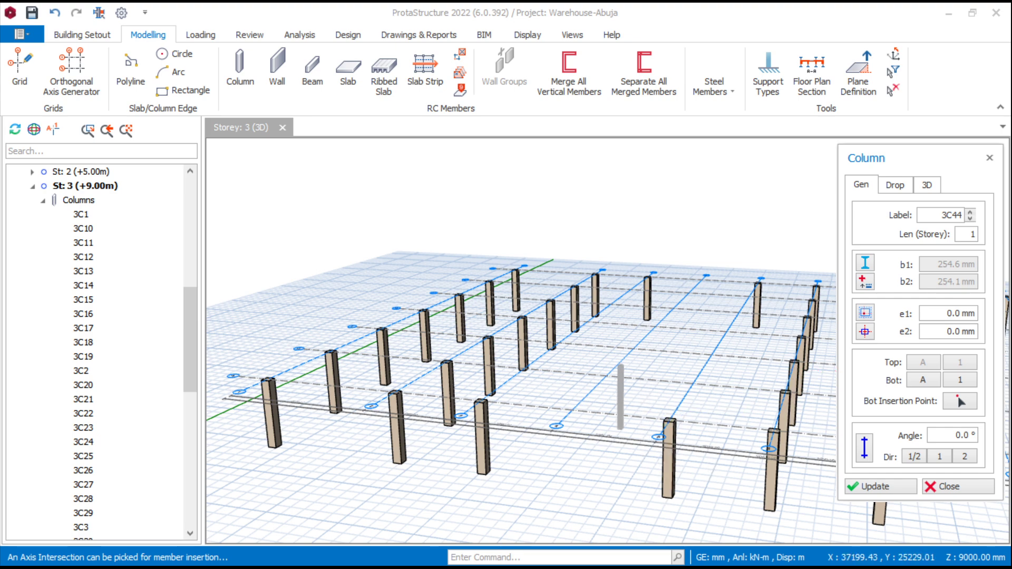
# Insert the steel column on Storey 3 at the intersection of axes B and 4, and view it from the side
pyautogui.scroll(-3, 614, 364)
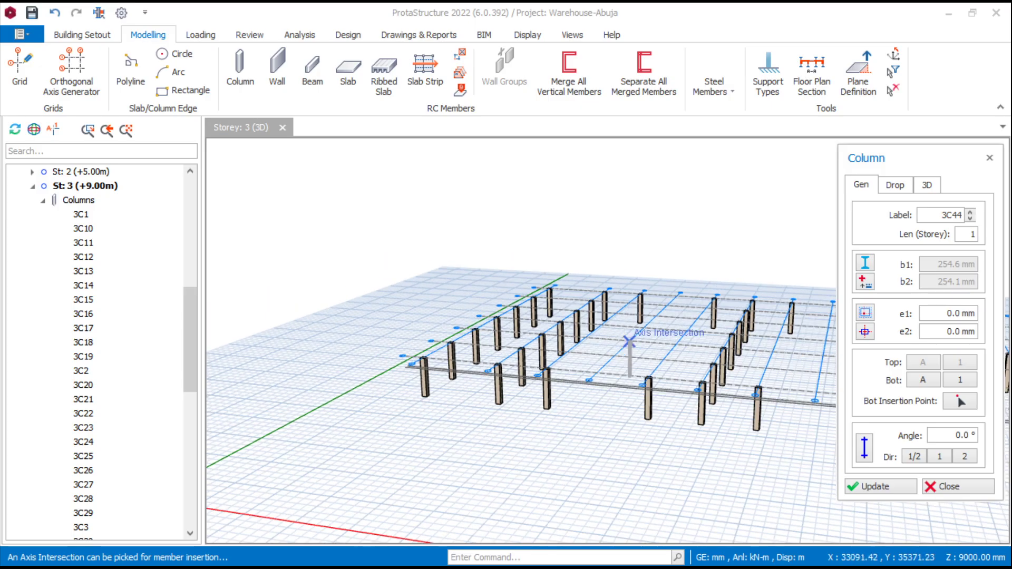
pyautogui.scroll(3, 488, 345)
pyautogui.moveTo(628, 388); pyautogui.dragTo(606, 380, button='middle')
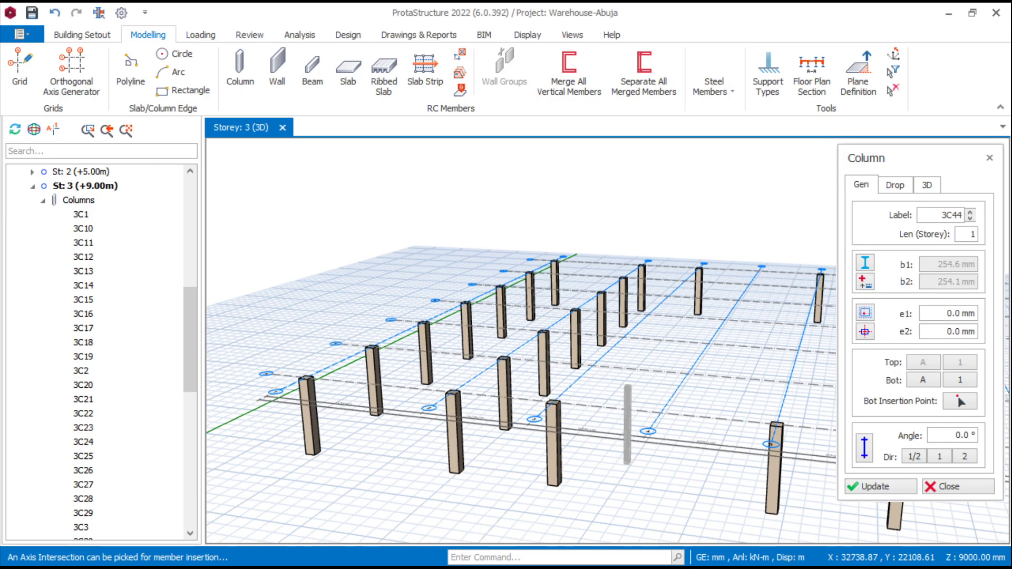
pyautogui.moveTo(653, 352)
pyautogui.mouseDown(button='middle')
pyautogui.moveTo(611, 345)
pyautogui.moveTo(639, 345)
pyautogui.mouseUp(button='middle')
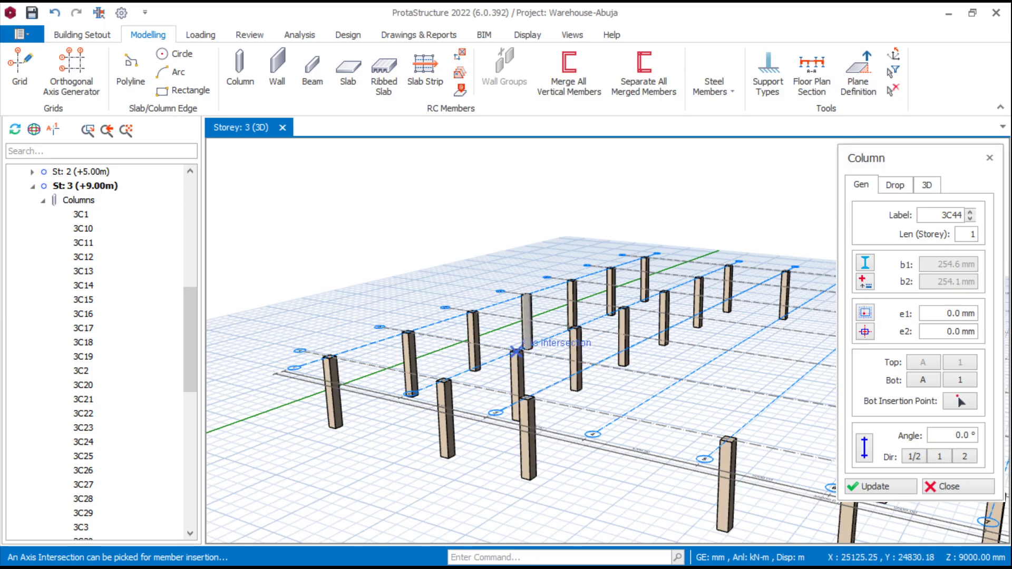
pyautogui.click(516, 351)
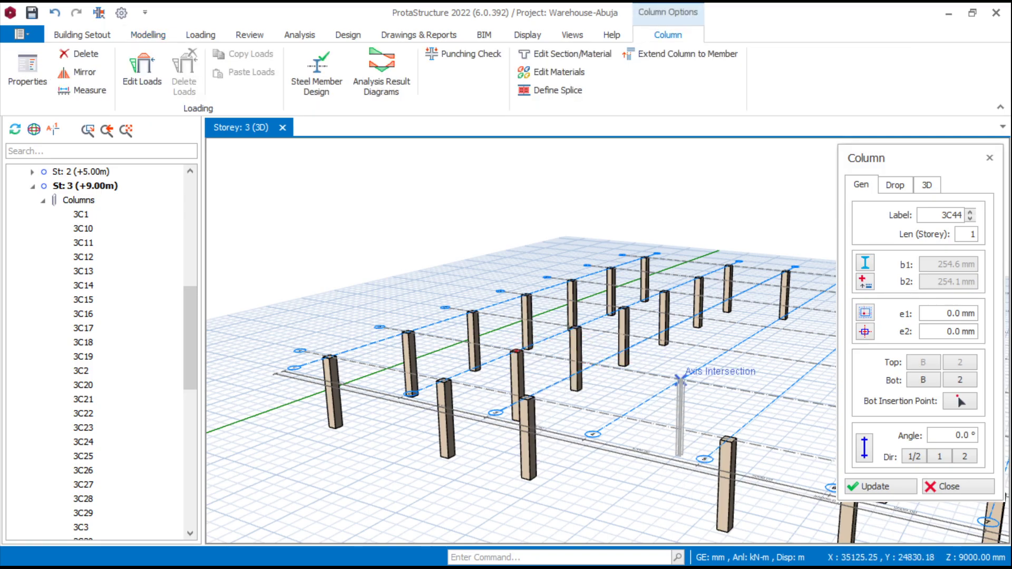
pyautogui.click(680, 380)
pyautogui.scroll(-3, 607, 422)
pyautogui.moveTo(672, 458); pyautogui.dragTo(610, 454, button='middle')
pyautogui.scroll(2, 705, 429)
pyautogui.scroll(-2, 703, 426)
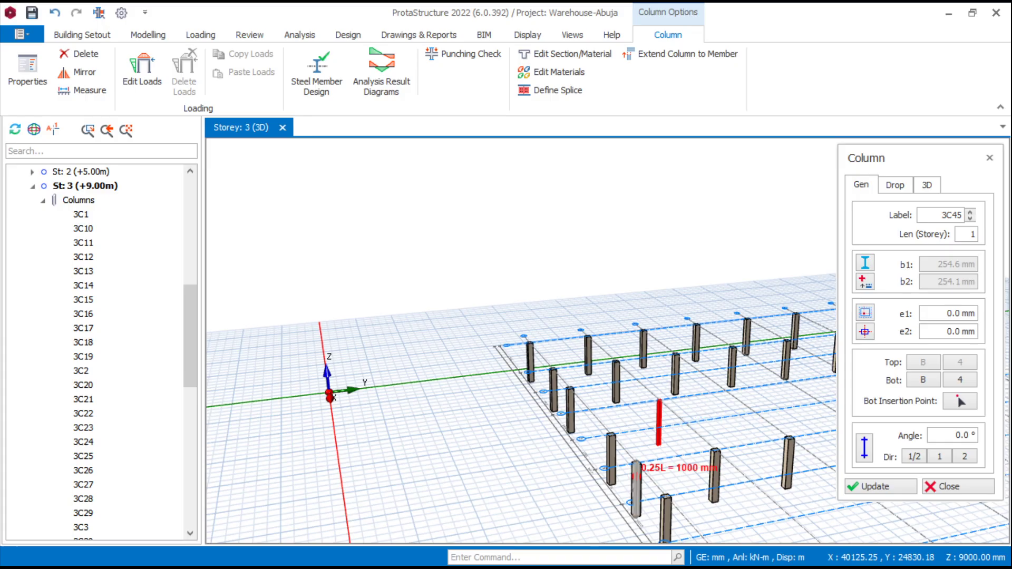
pyautogui.moveTo(540, 498); pyautogui.dragTo(577, 473, button='middle')
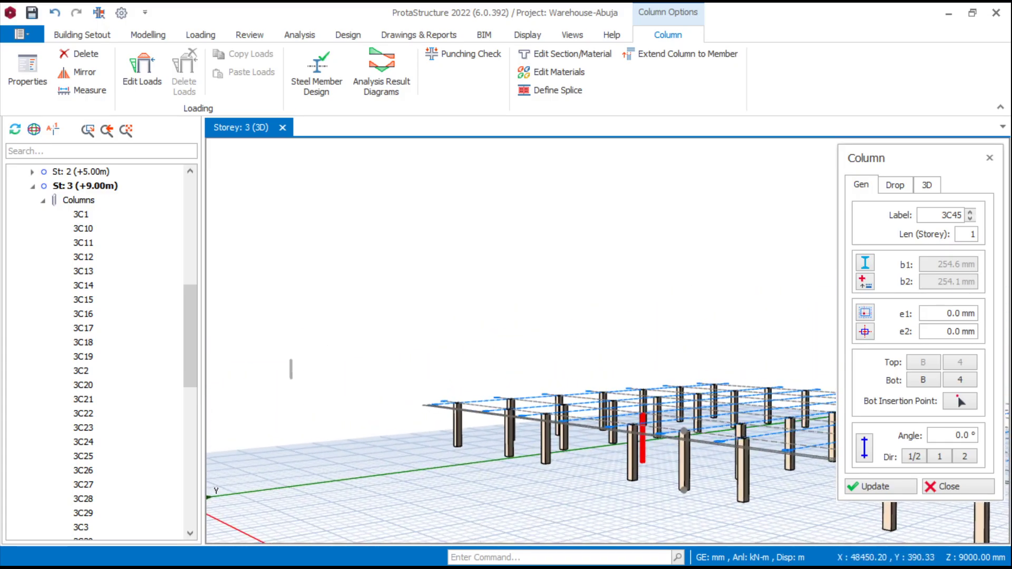
# Activate Storey 1 (+1.00m) and change its 3D view to a plan view
pyautogui.moveTo(190, 345); pyautogui.dragTo(191, 298)
pyautogui.doubleClick(81, 329)
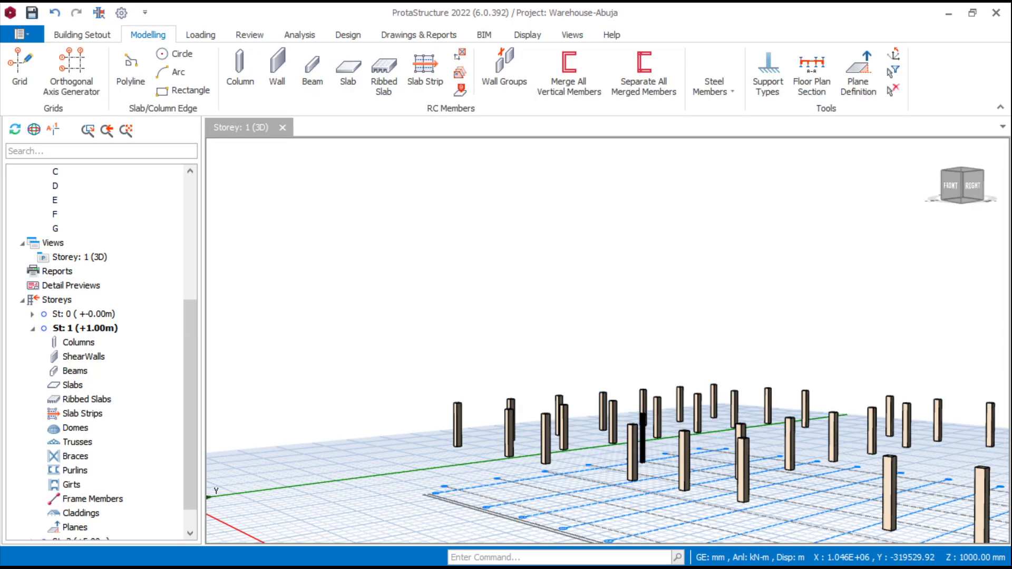
pyautogui.rightClick(105, 257)
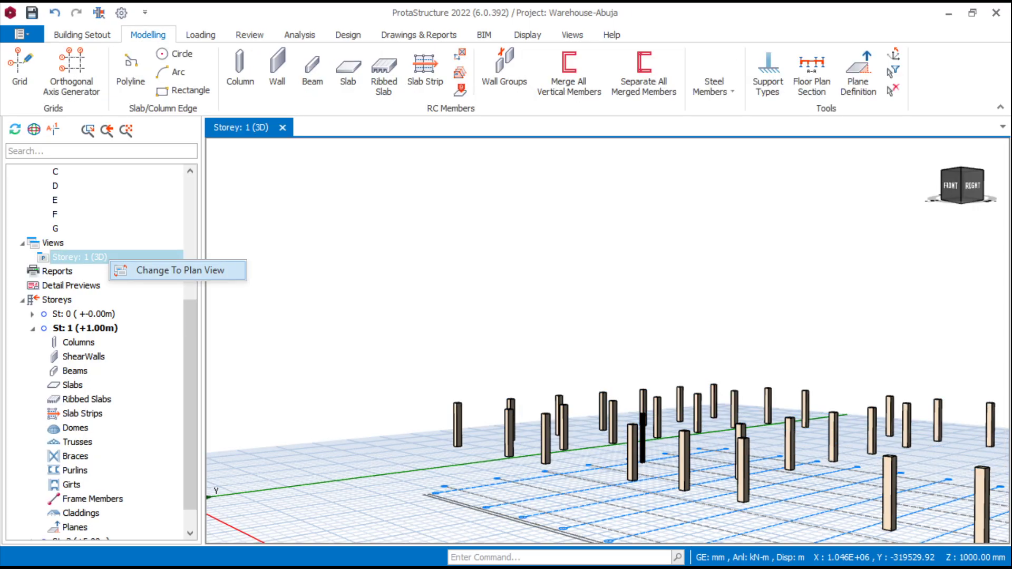
pyautogui.click(173, 272)
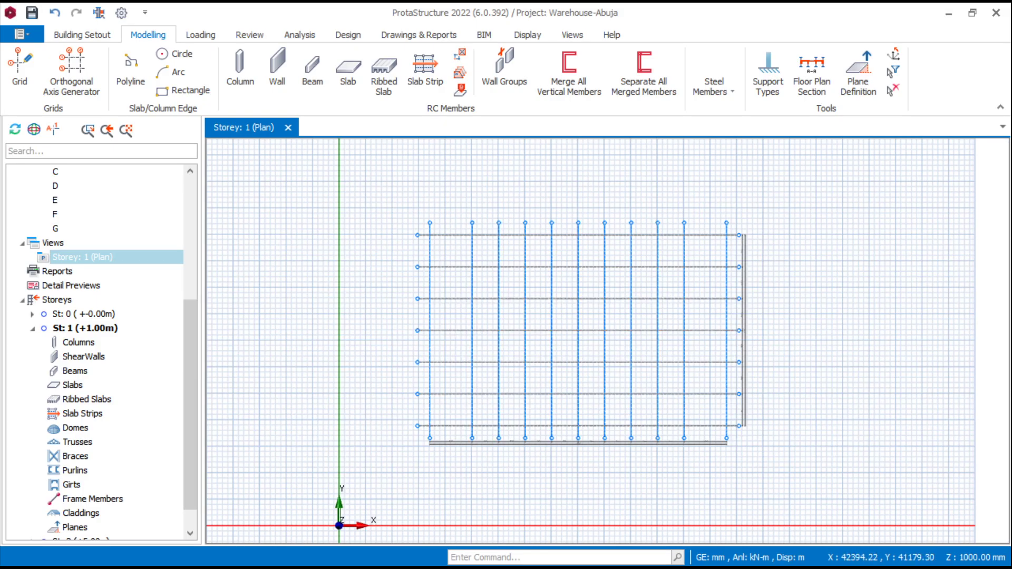
pyautogui.scroll(2, 665, 315)
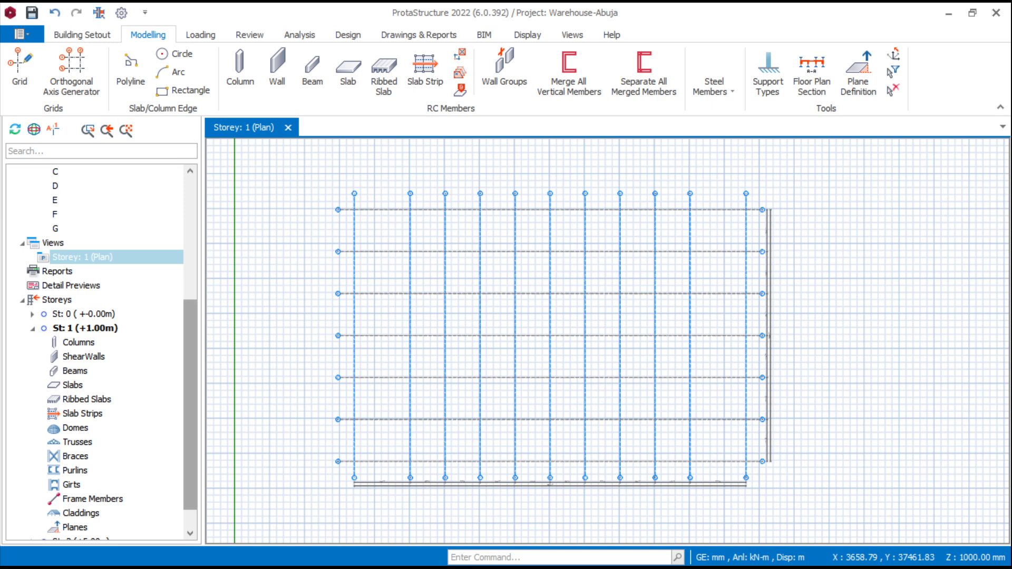
# Compare the column layouts in the Storey 3 and Storey 1 plans, ending on Storey 3
pyautogui.moveTo(190, 360); pyautogui.dragTo(190, 380)
pyautogui.doubleClick(85, 527)
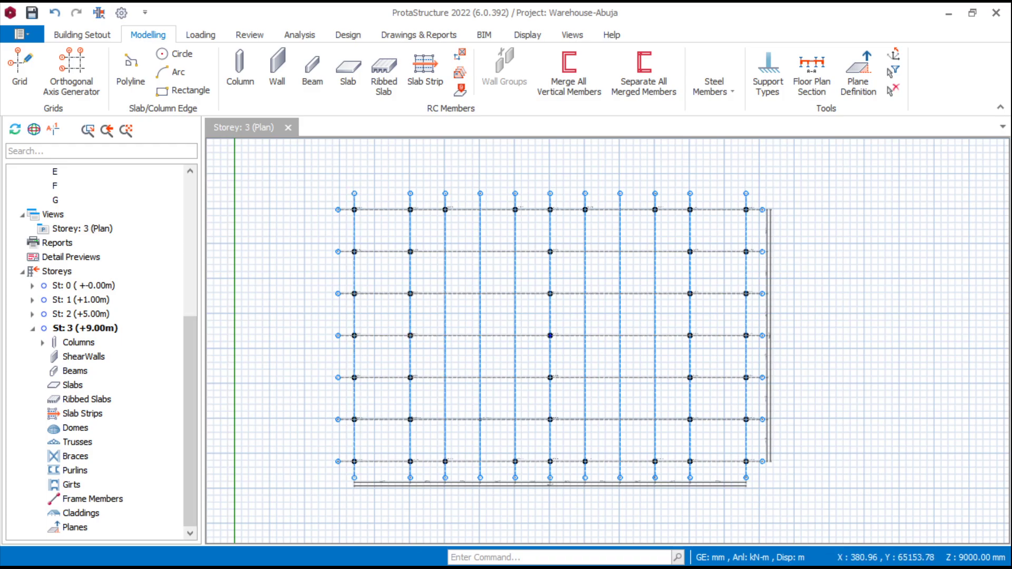
pyautogui.doubleClick(81, 300)
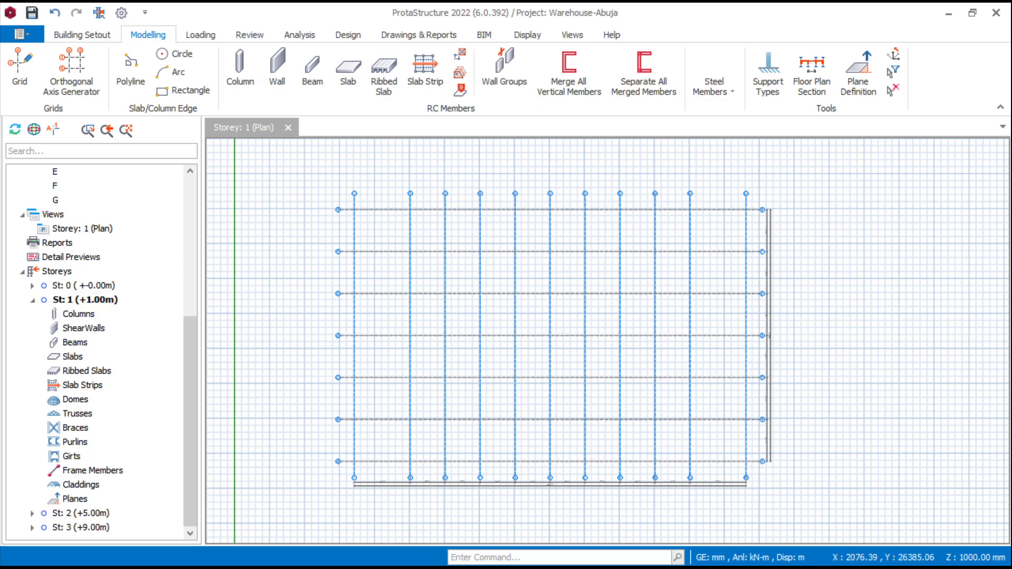
pyautogui.click(81, 527)
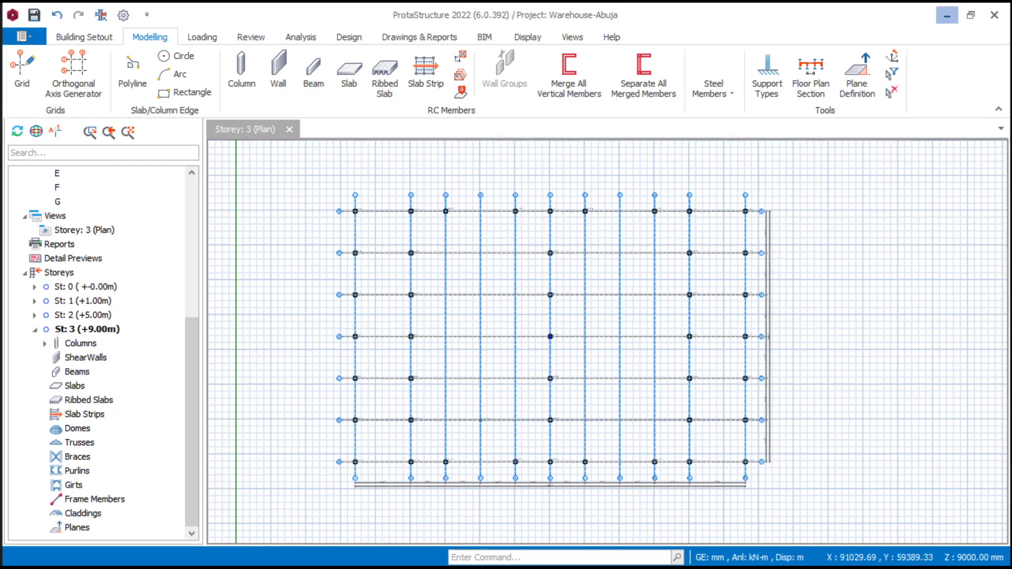
pyautogui.click(947, 15)
pyautogui.moveTo(735, 550)
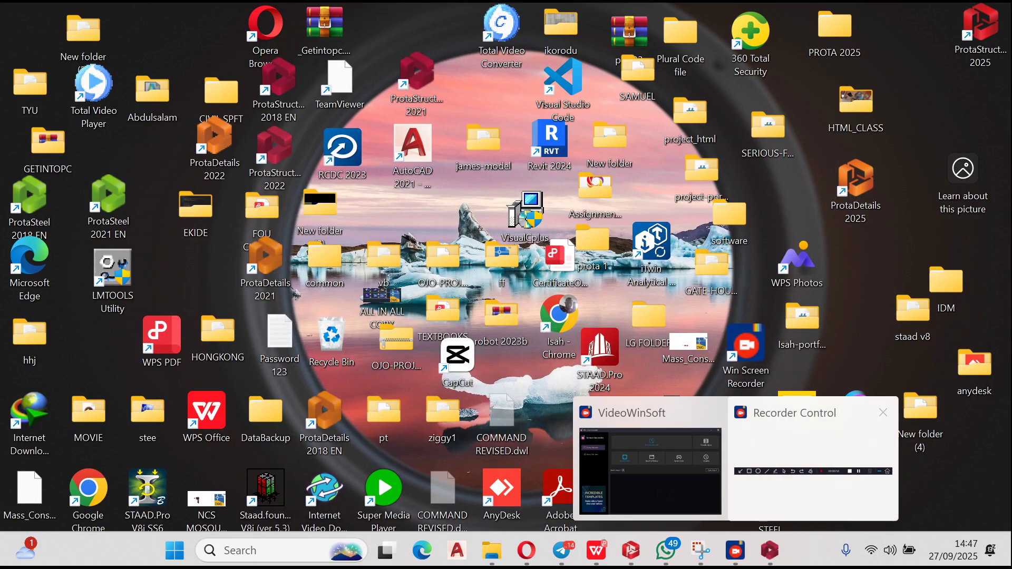
pyautogui.click(813, 463)
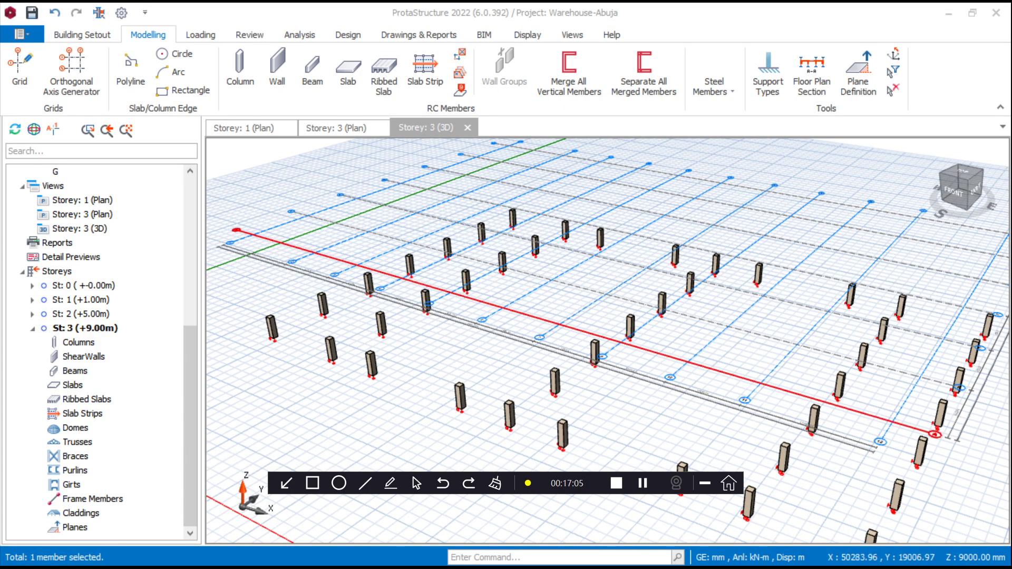
# Examine the column layout relative to the Storey 3 axes in the 3D view from several distances and angles
pyautogui.scroll(-3, 572, 319)
pyautogui.moveTo(572, 319); pyautogui.dragTo(583, 363, button='middle')
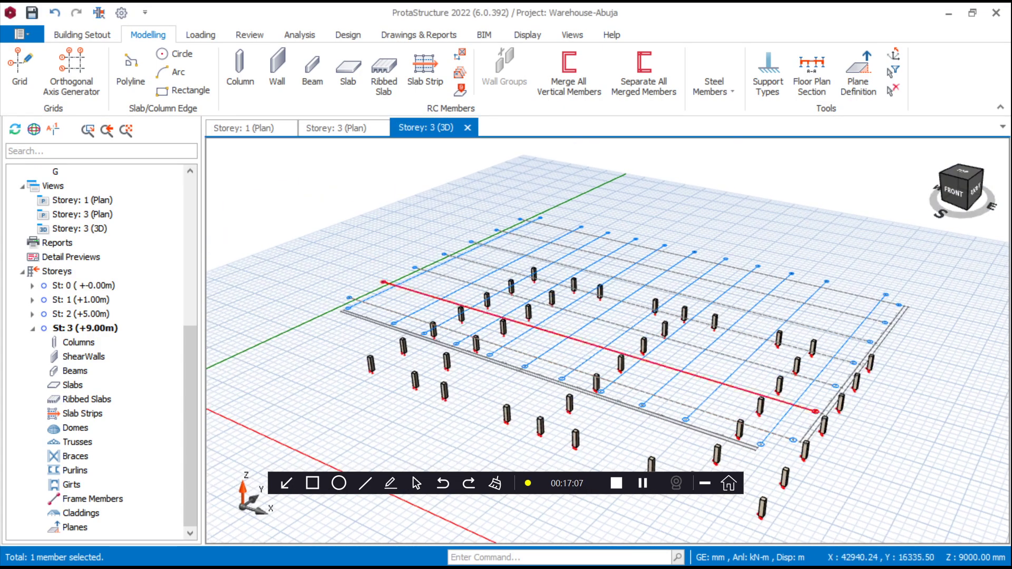
pyautogui.scroll(2, 606, 332)
pyautogui.moveTo(607, 340)
pyautogui.mouseDown(button='middle')
pyautogui.moveTo(628, 298)
pyautogui.moveTo(627, 335)
pyautogui.moveTo(618, 327)
pyautogui.mouseUp(button='middle')
pyautogui.scroll(2, 626, 353)
pyautogui.scroll(-3, 618, 326)
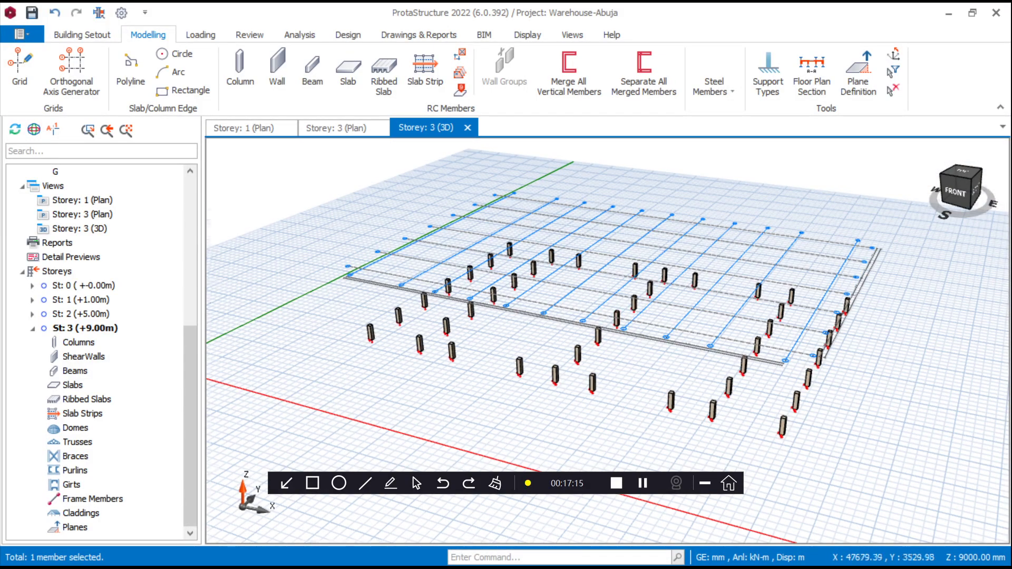
pyautogui.scroll(3, 497, 360)
pyautogui.scroll(-4, 419, 323)
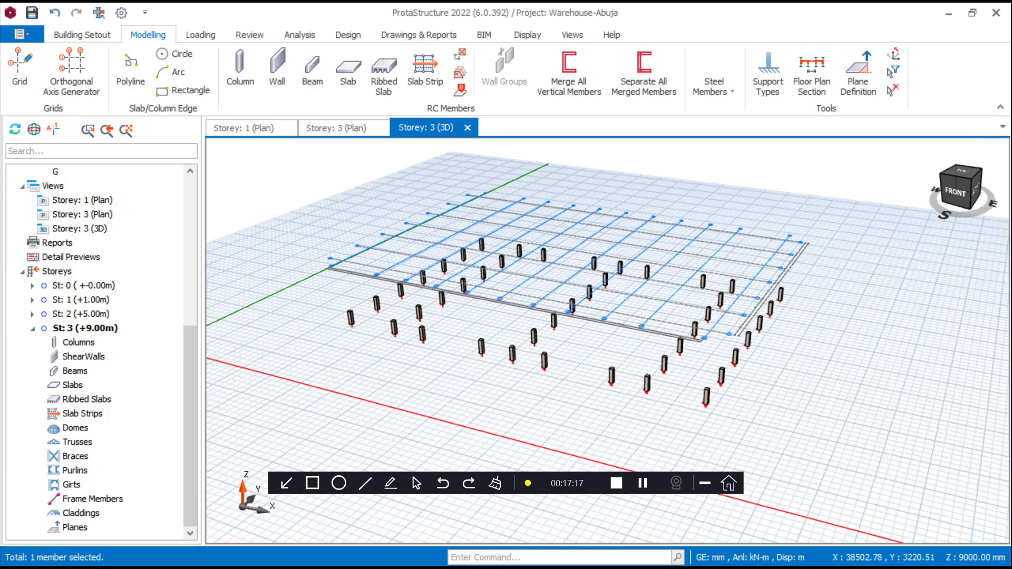
pyautogui.scroll(2, 399, 329)
pyautogui.scroll(-3, 398, 330)
pyautogui.moveTo(399, 329); pyautogui.dragTo(464, 324, button='middle')
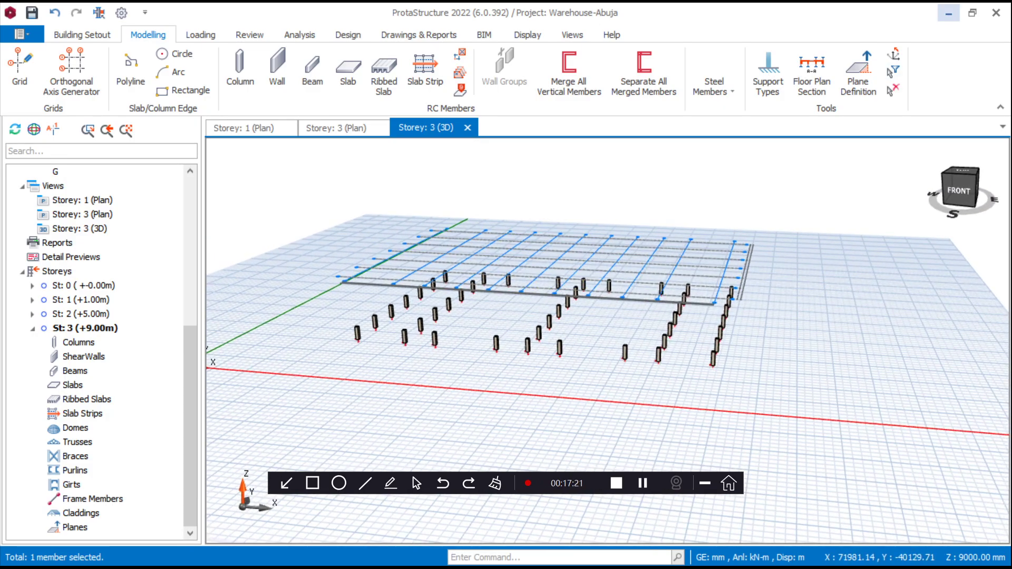
# Switch to the drawing PDF in WPS Office and go to the elevations on page 4
pyautogui.click(949, 12)
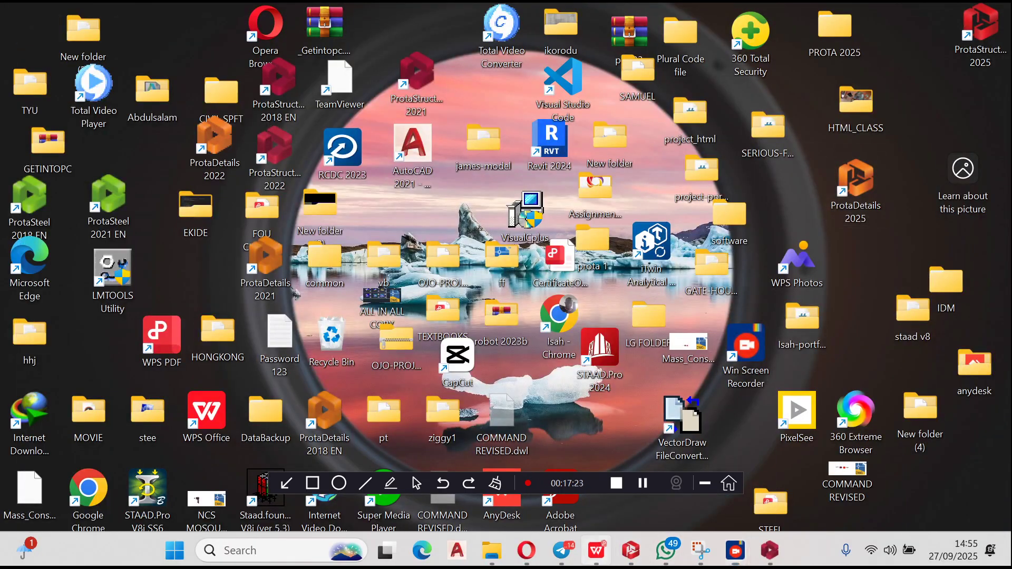
pyautogui.click(630, 550)
pyautogui.scroll(-15, 600, 346)
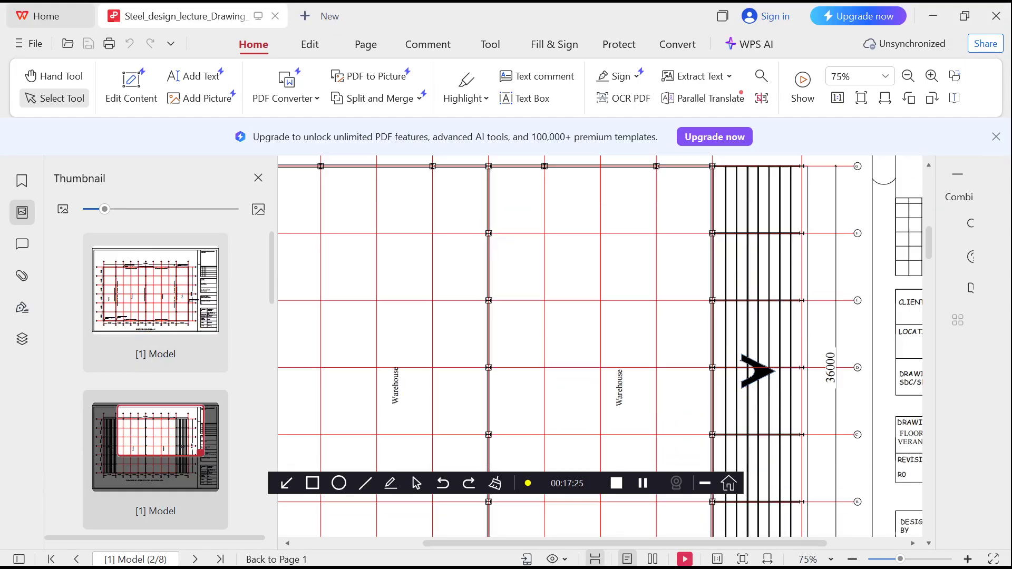
pyautogui.keyDown('ctrl'); pyautogui.scroll(-3, 599, 346); pyautogui.keyUp('ctrl')
pyautogui.scroll(-9, 600, 346)
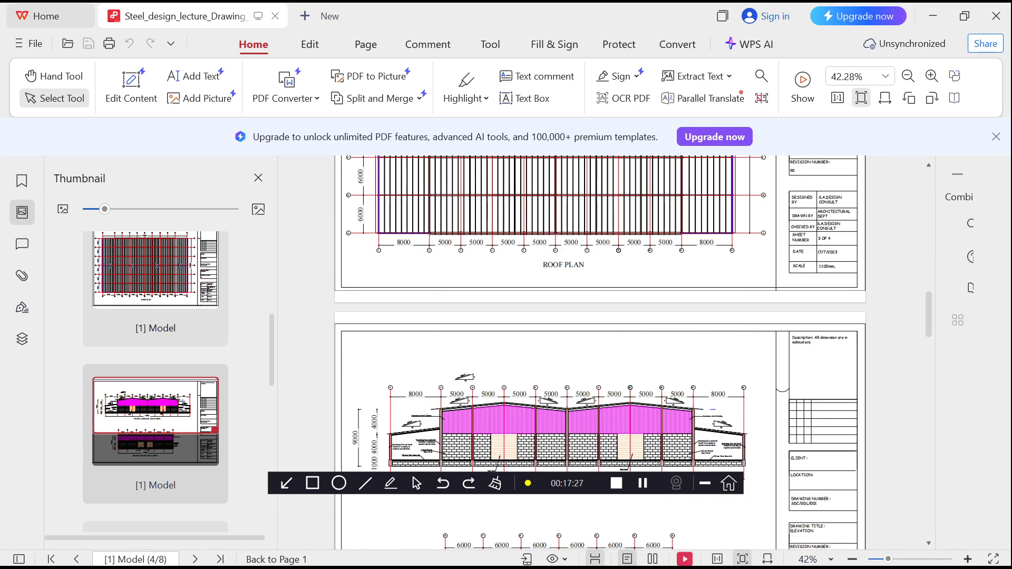
# Examine the storey heights and roof profile in the front and back elevation drawing
pyautogui.keyDown('ctrl'); pyautogui.scroll(3, 600, 346); pyautogui.keyUp('ctrl')
pyautogui.keyDown('ctrl'); pyautogui.scroll(1, 600, 346); pyautogui.keyUp('ctrl')
pyautogui.keyDown('ctrl'); pyautogui.scroll(-2, 600, 346); pyautogui.keyUp('ctrl')
pyautogui.keyDown('ctrl'); pyautogui.scroll(2, 600, 346); pyautogui.keyUp('ctrl')
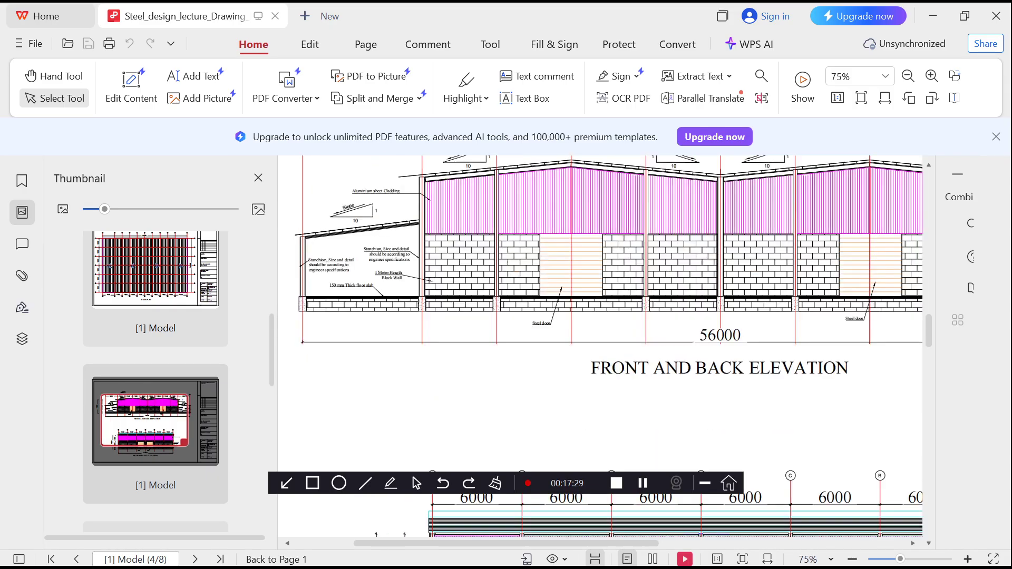
pyautogui.keyDown('ctrl'); pyautogui.scroll(-2, 600, 346); pyautogui.keyUp('ctrl')
pyautogui.scroll(1, 600, 346)
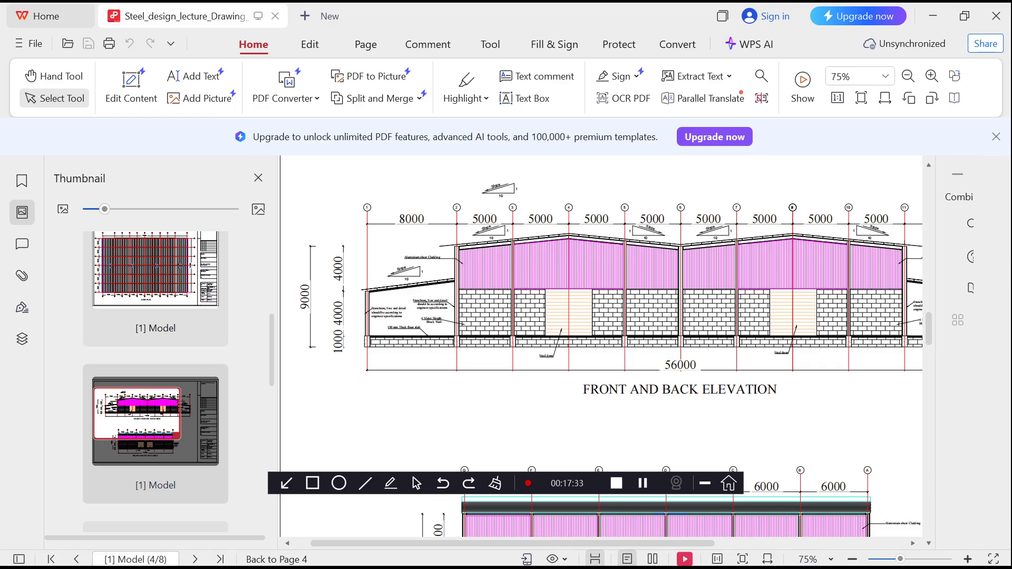
pyautogui.keyDown('ctrl'); pyautogui.scroll(1, 599, 347); pyautogui.keyUp('ctrl')
pyautogui.keyDown('ctrl'); pyautogui.scroll(2, 599, 346); pyautogui.keyUp('ctrl')
pyautogui.keyDown('ctrl'); pyautogui.scroll(-4, 600, 346); pyautogui.keyUp('ctrl')
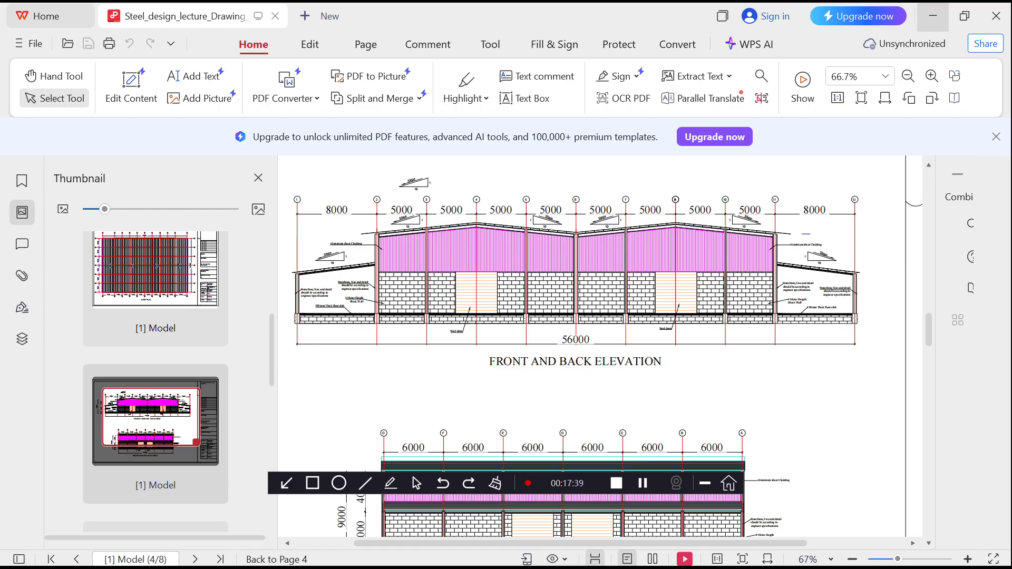
# Return to ProtaStructure and start a steel column in the Storey 3 3D view
pyautogui.click(932, 16)
pyautogui.click(769, 550)
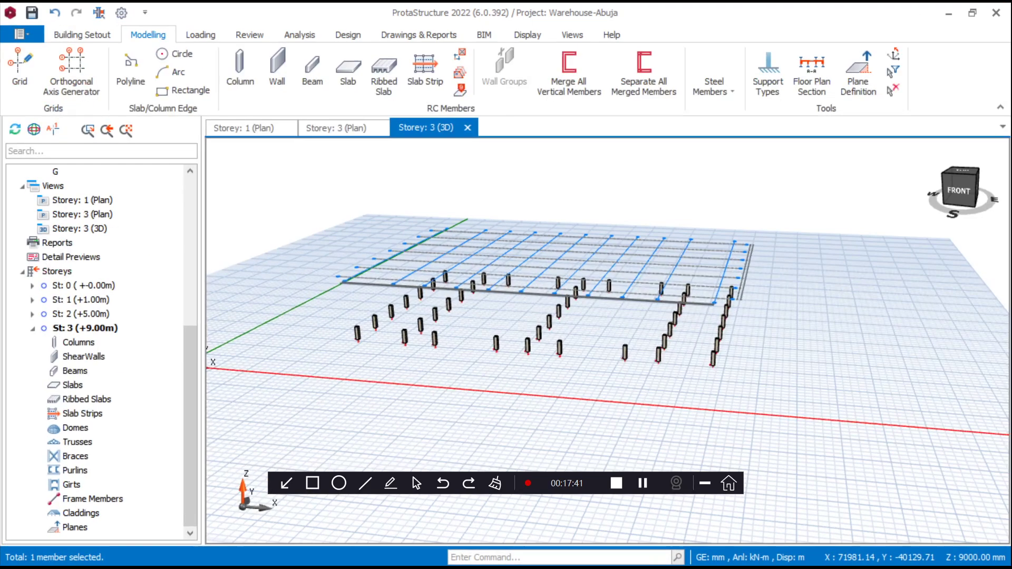
pyautogui.moveTo(558, 295); pyautogui.dragTo(571, 285, button='right')
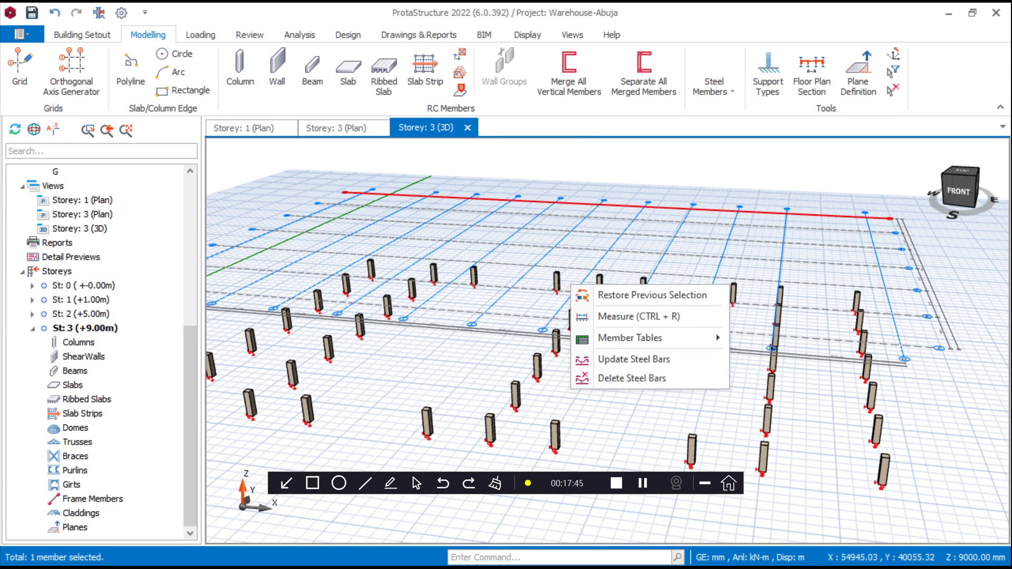
pyautogui.click(714, 85)
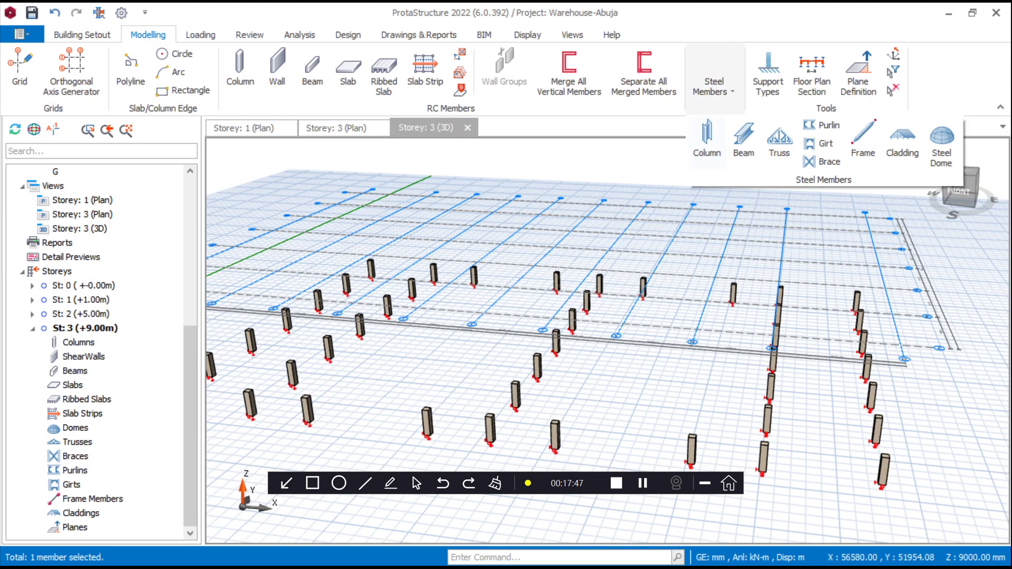
pyautogui.click(707, 140)
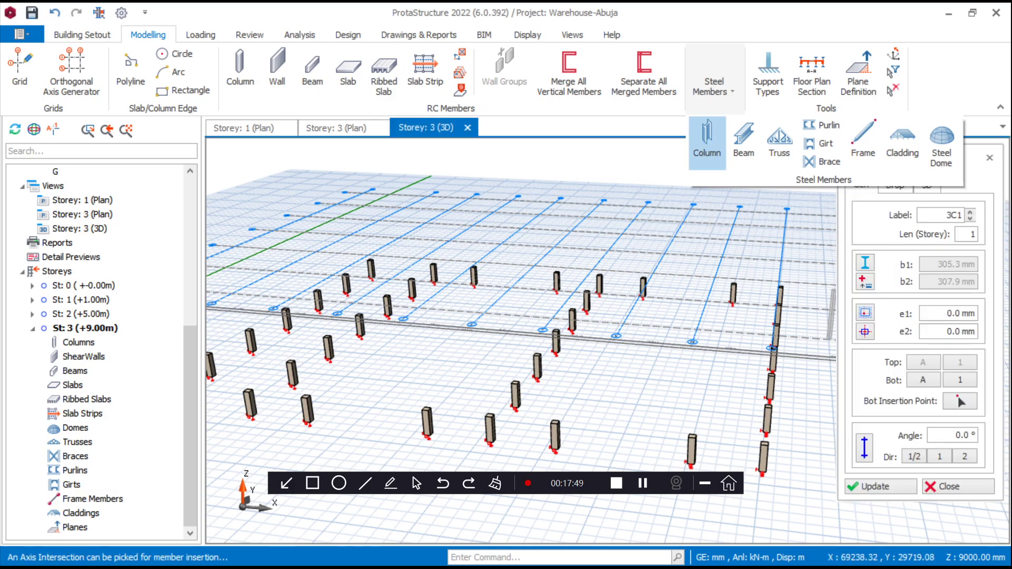
# Centre the steel column on its insertion point and assign it the BS universal column section UKC254X254X73
pyautogui.click(864, 331)
pyautogui.click(865, 331)
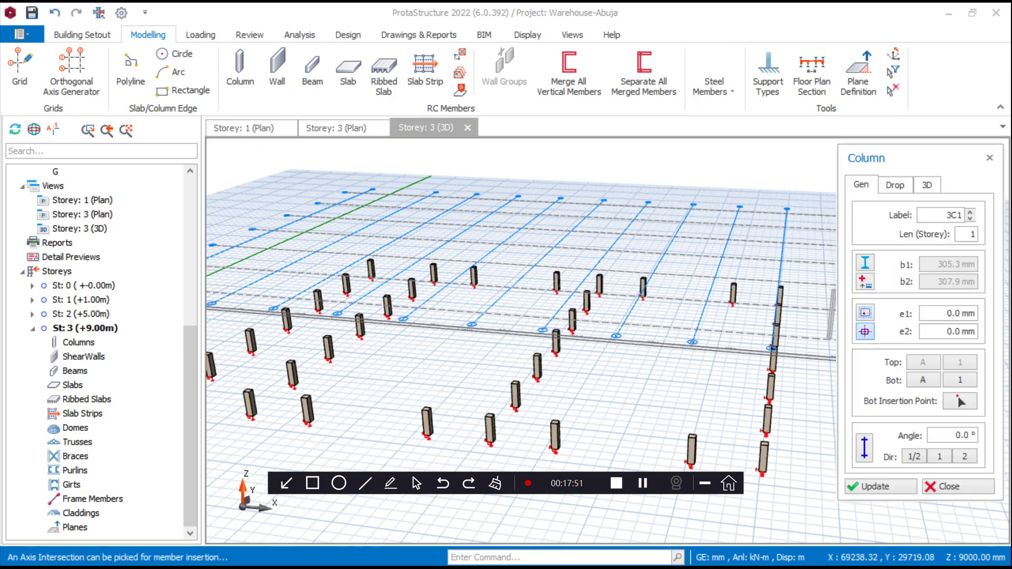
pyautogui.click(865, 262)
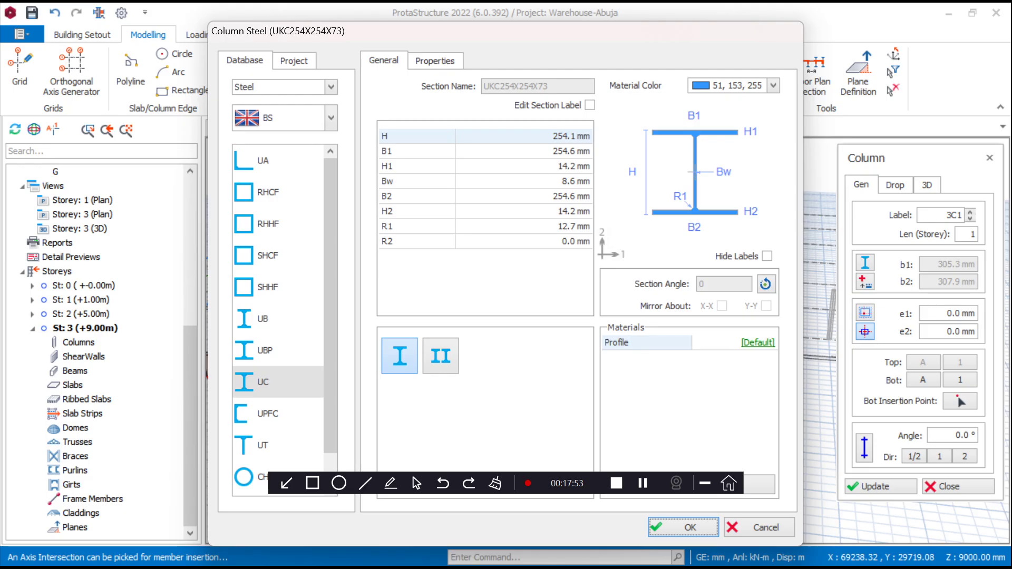
pyautogui.click(277, 382)
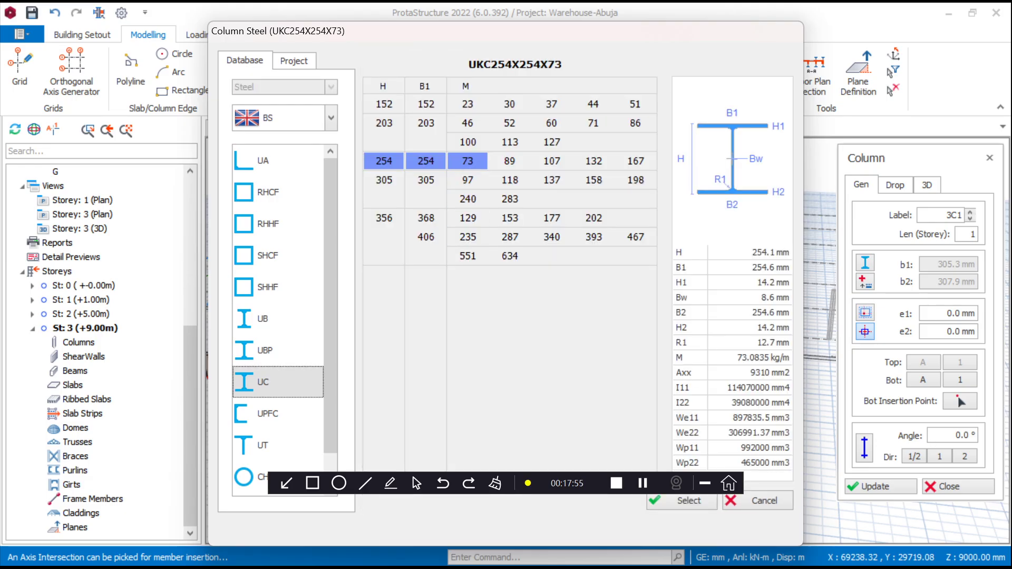
pyautogui.click(682, 501)
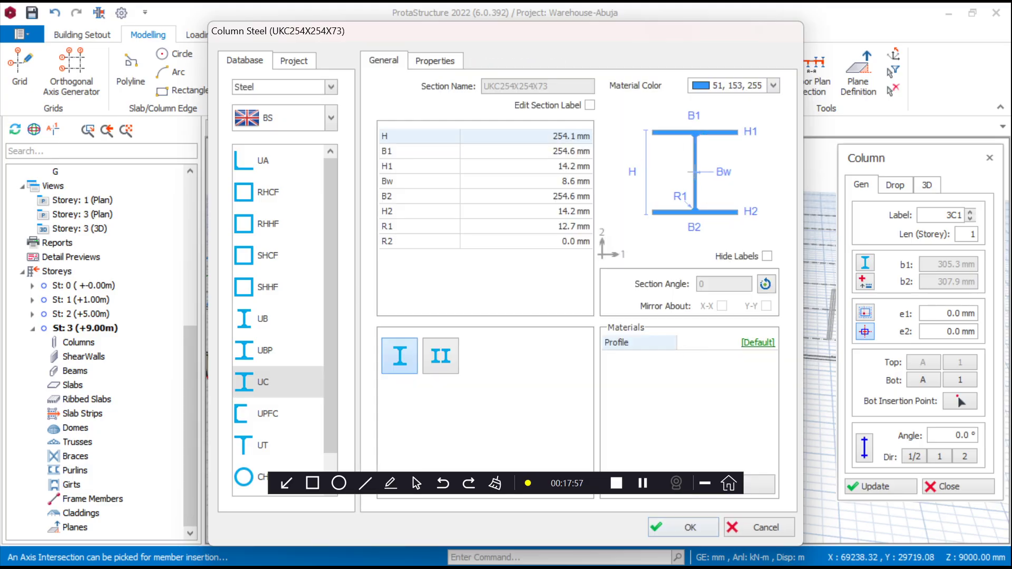
pyautogui.click(704, 483)
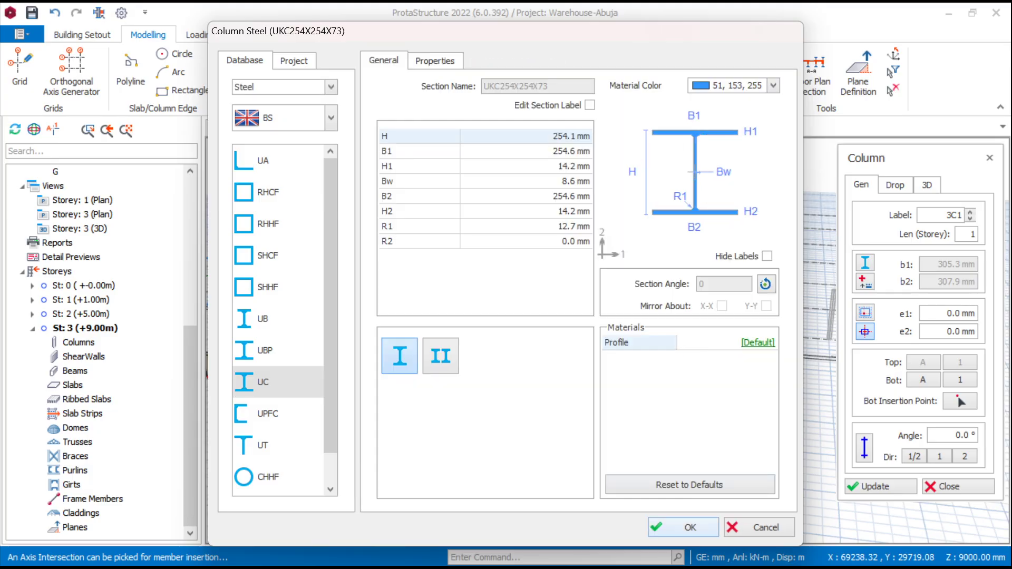
pyautogui.click(683, 528)
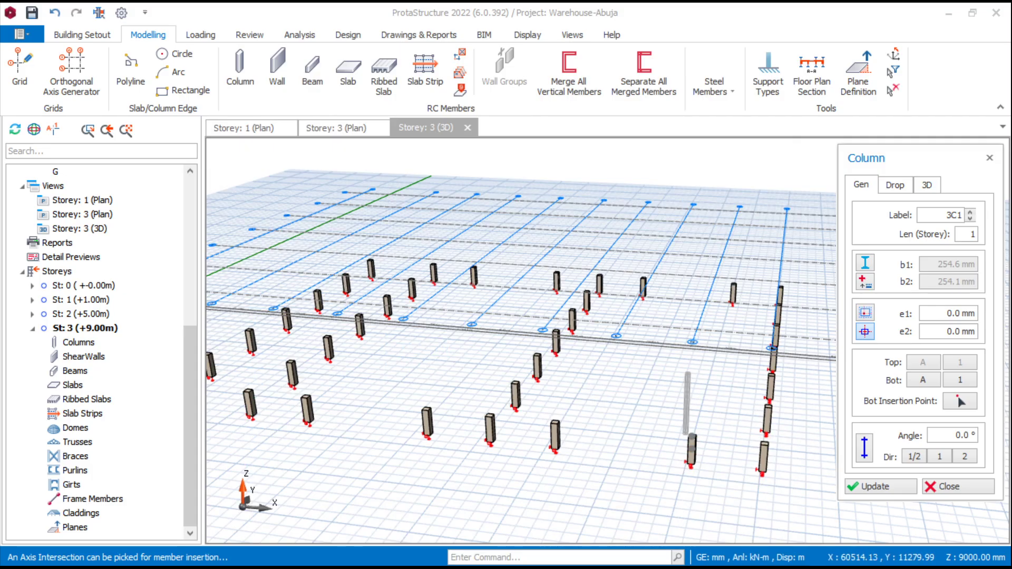
pyautogui.click(948, 13)
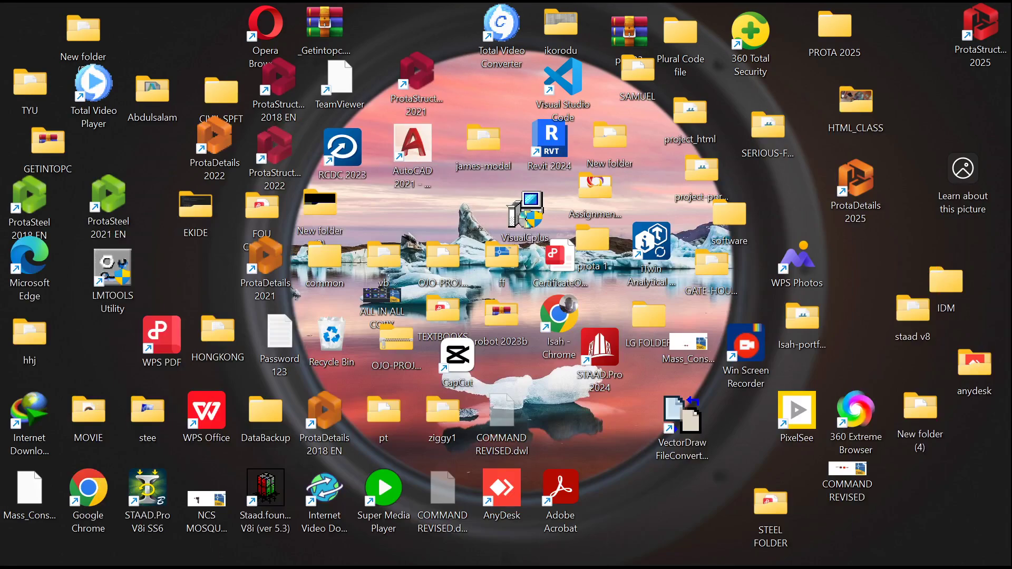
pyautogui.moveTo(735, 550)
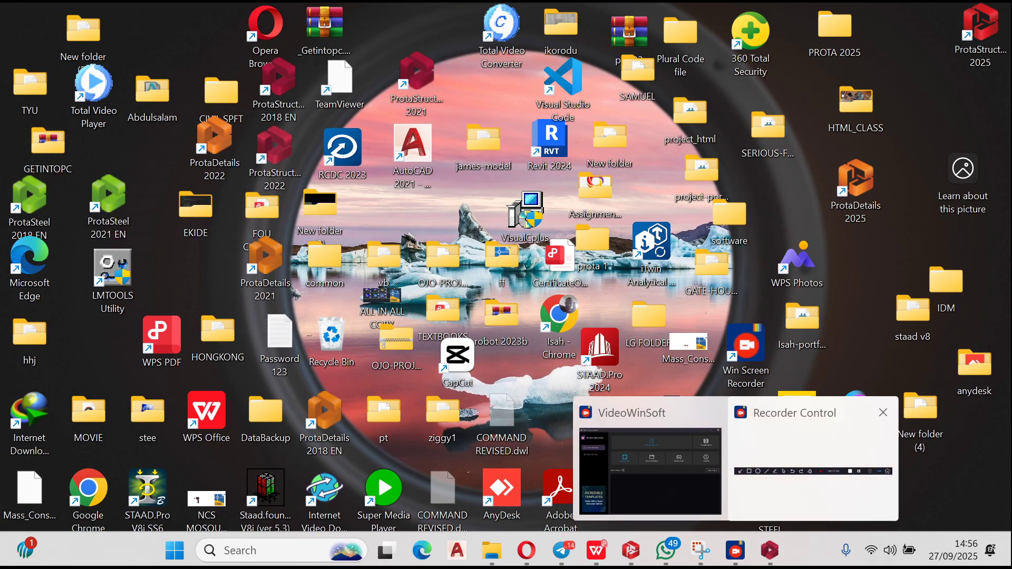
pyautogui.click(813, 458)
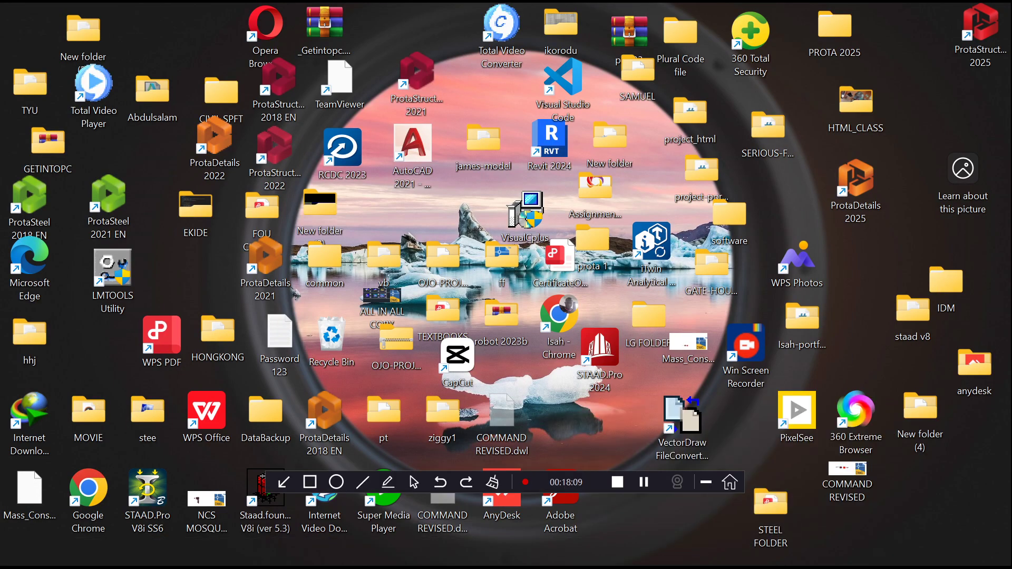
pyautogui.click(706, 483)
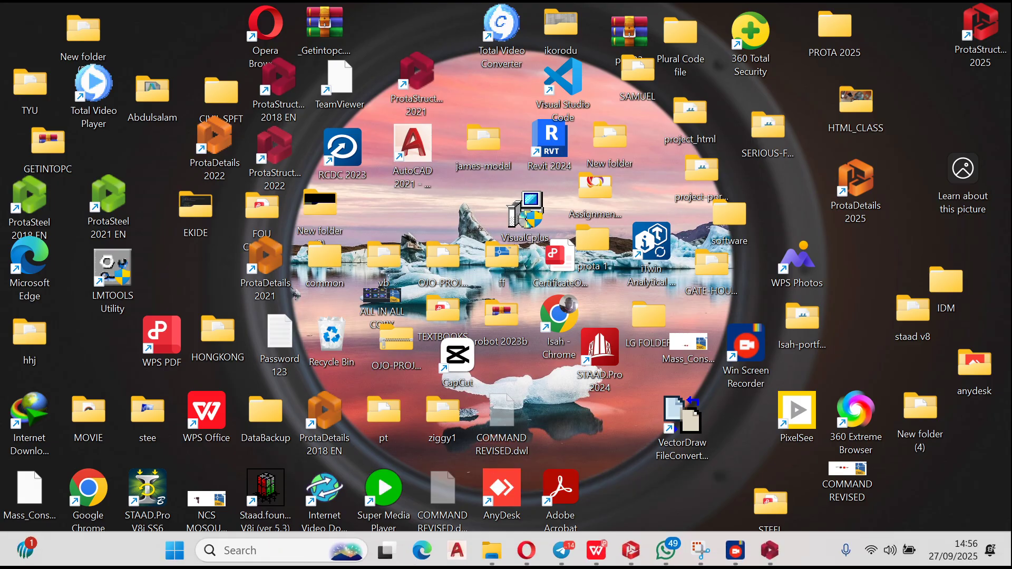
# Back in ProtaStructure, place the UKC254X254X73 steel column at the intersection of axes B and 6 in the Storey 3 3D view
pyautogui.click(769, 551)
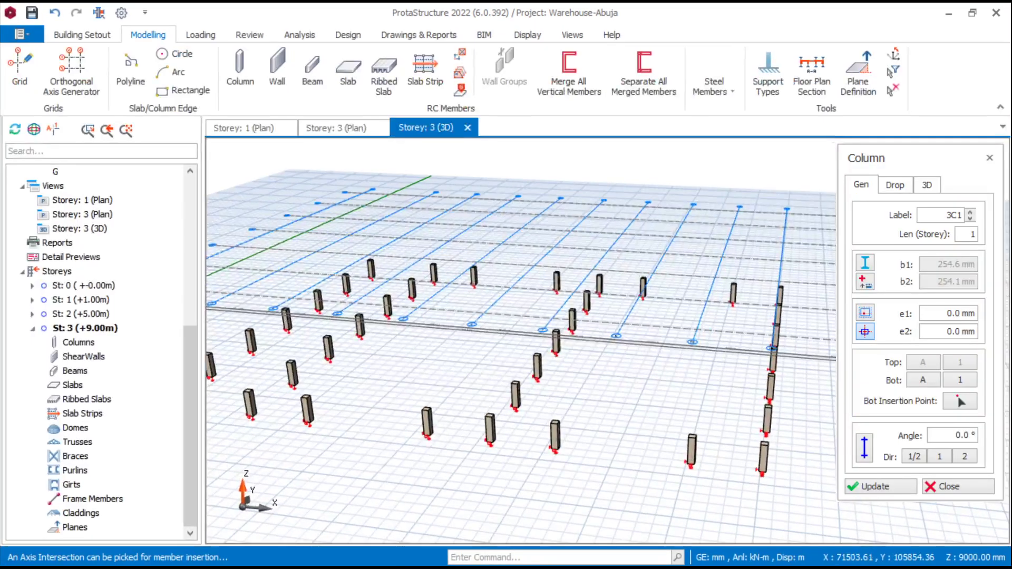
pyautogui.scroll(4, 458, 298)
pyautogui.scroll(-3, 519, 291)
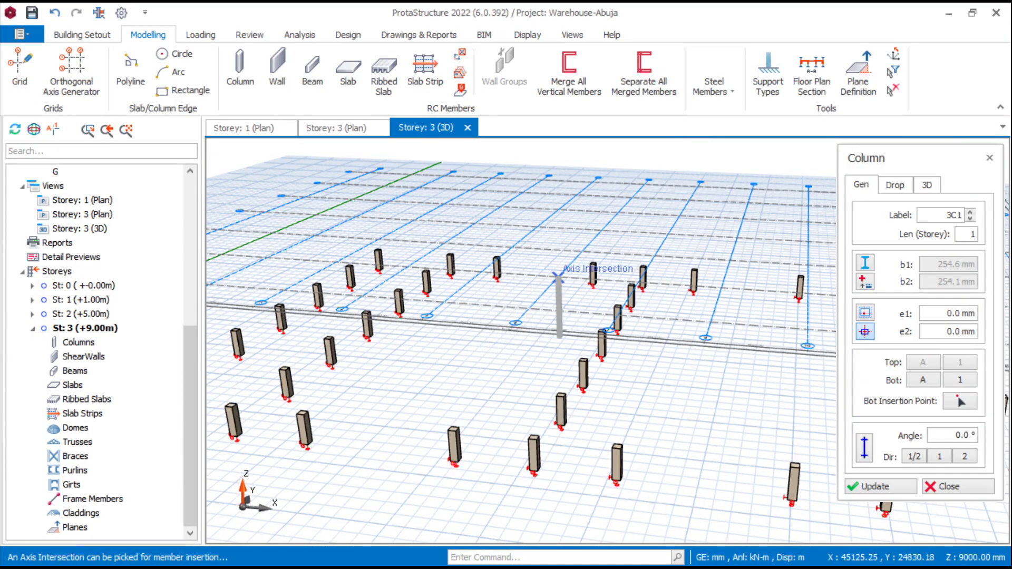
pyautogui.click(558, 274)
pyautogui.moveTo(592, 330); pyautogui.dragTo(566, 368, button='middle')
pyautogui.press('Escape')
# Examine the placed steel column's height and base level relative to the concrete columns below in the 3D view
pyautogui.scroll(5, 549, 338)
pyautogui.scroll(-2, 530, 349)
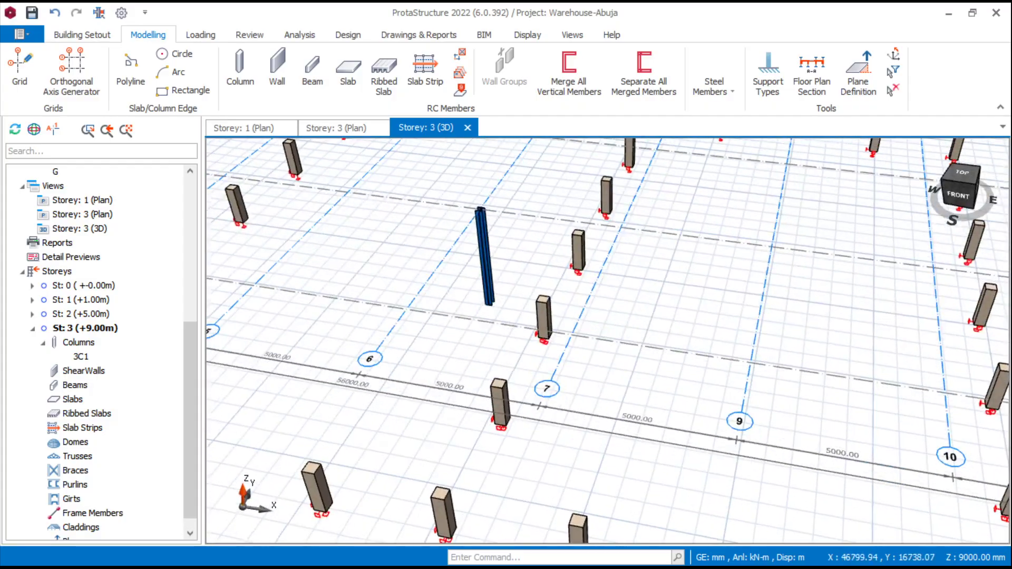
pyautogui.scroll(-5, 505, 340)
pyautogui.moveTo(606, 341)
pyautogui.mouseDown(button='middle')
pyautogui.moveTo(599, 294)
pyautogui.moveTo(600, 305)
pyautogui.moveTo(550, 350)
pyautogui.moveTo(562, 339)
pyautogui.moveTo(615, 343)
pyautogui.mouseUp(button='middle')
pyautogui.scroll(4, 517, 311)
pyautogui.scroll(-4, 516, 310)
pyautogui.scroll(4, 468, 417)
pyautogui.scroll(-4, 538, 330)
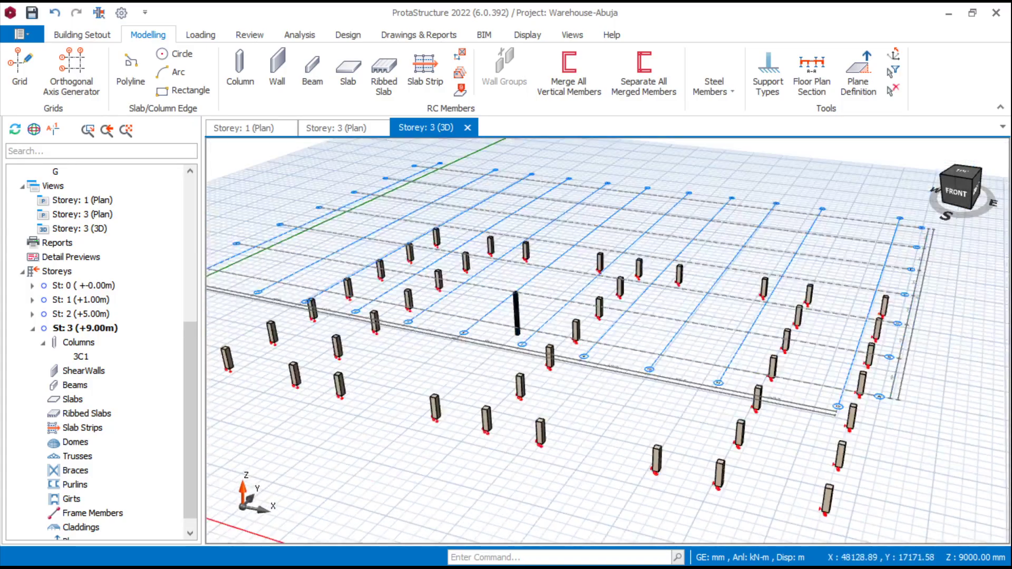
pyautogui.moveTo(538, 330); pyautogui.dragTo(593, 335, button='middle')
pyautogui.keyDown('shift'); pyautogui.moveTo(604, 416); pyautogui.dragTo(579, 388, button='middle'); pyautogui.keyUp('shift')
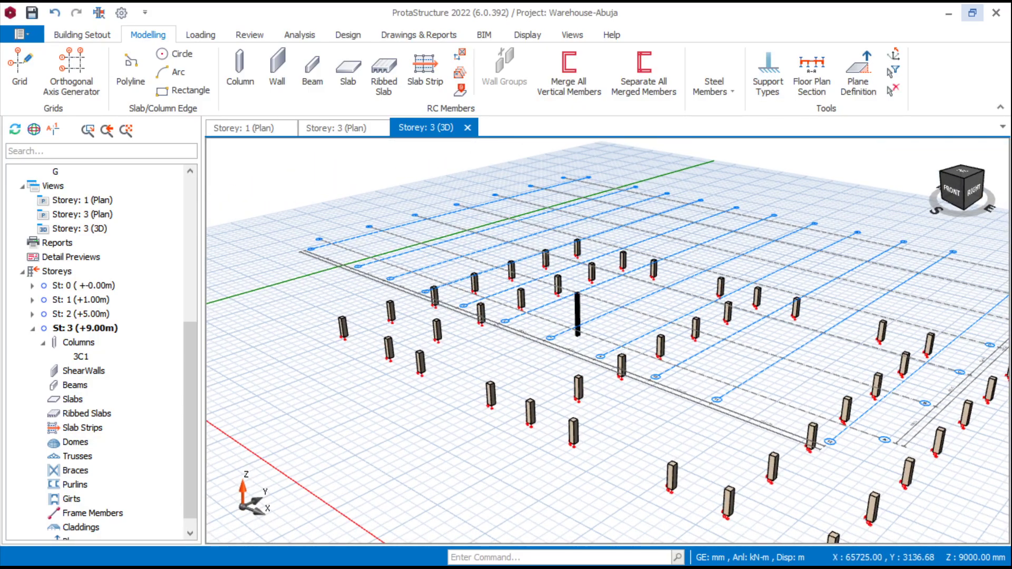
# Check the column heights in the PDF's front and back elevation in WPS Office, and return to the ProtaStructure model
pyautogui.click(948, 13)
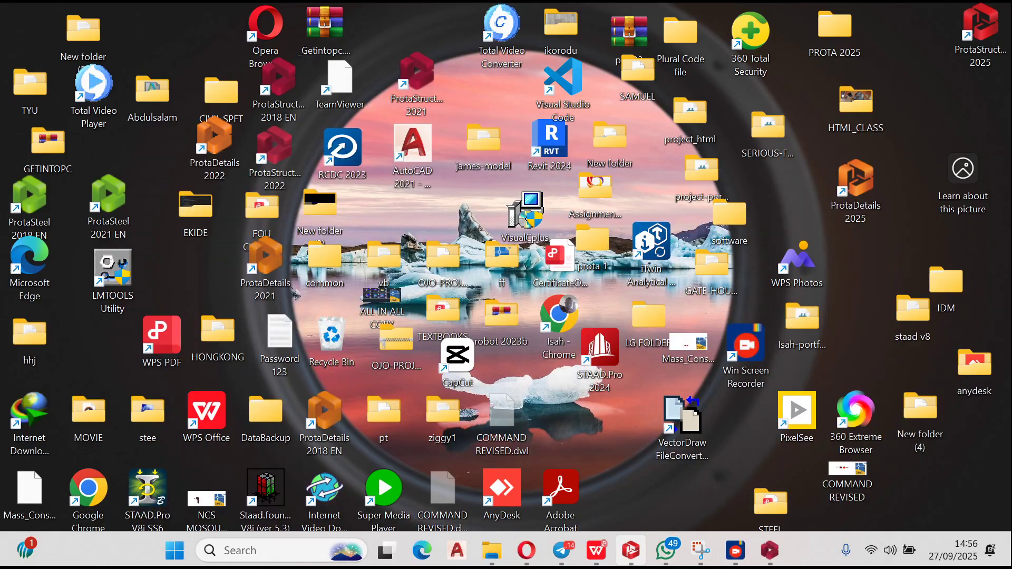
pyautogui.click(596, 550)
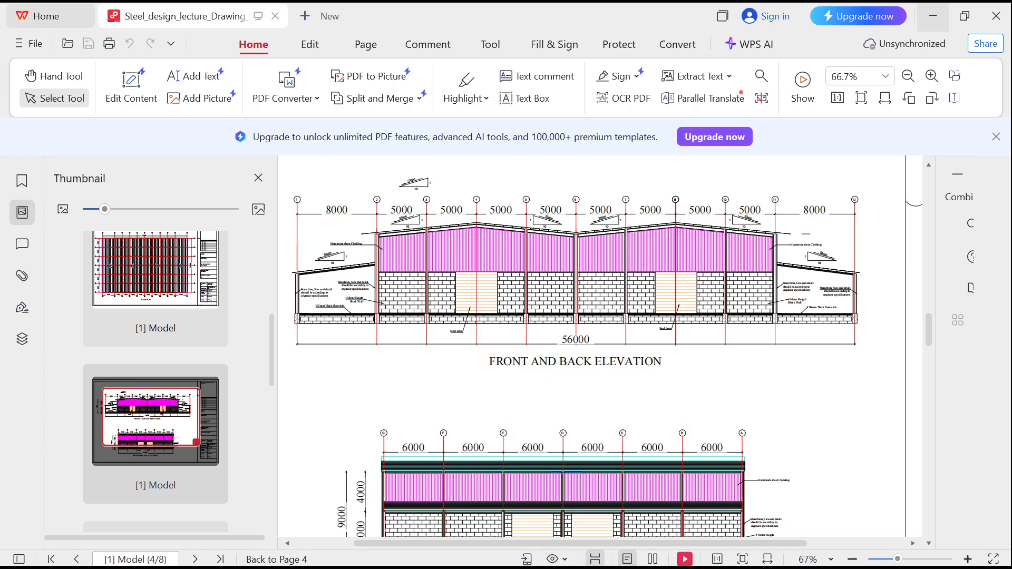
pyautogui.click(933, 16)
pyautogui.click(769, 550)
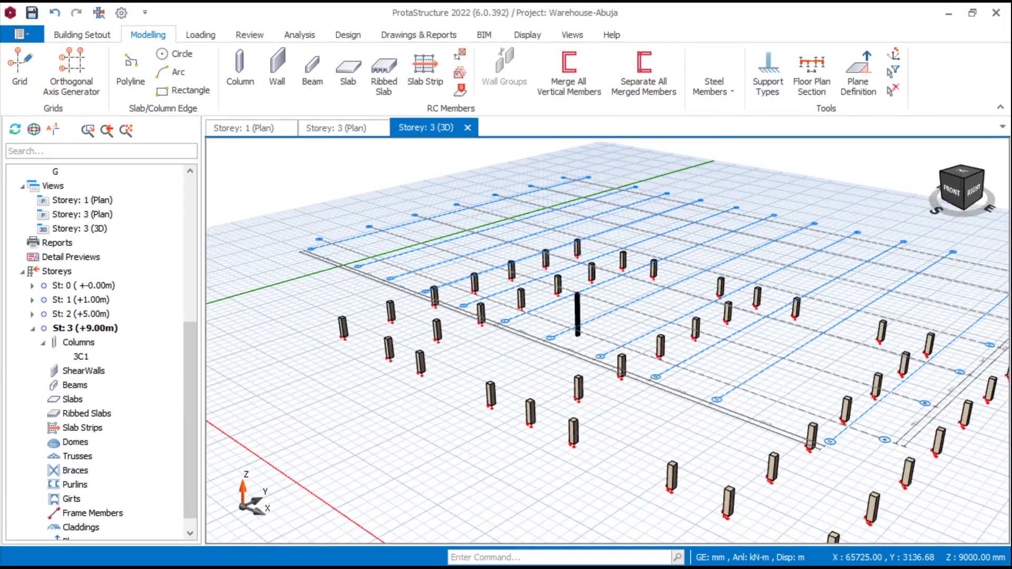
# Set the length of the Storey 3 steel column at axes B and 6 to 2 storeys
pyautogui.scroll(5, 548, 305)
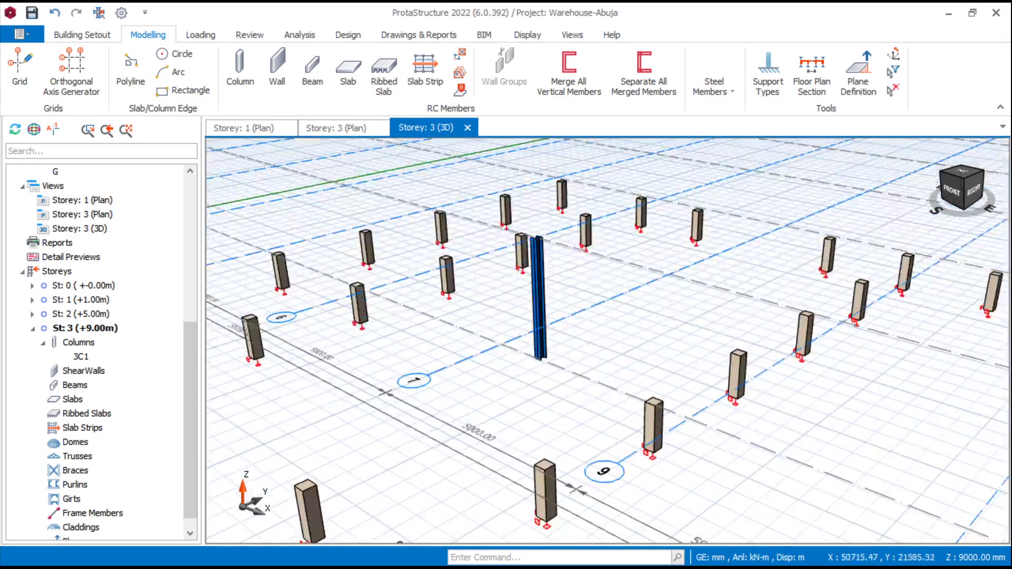
pyautogui.moveTo(538, 300); pyautogui.dragTo(567, 327, button='middle')
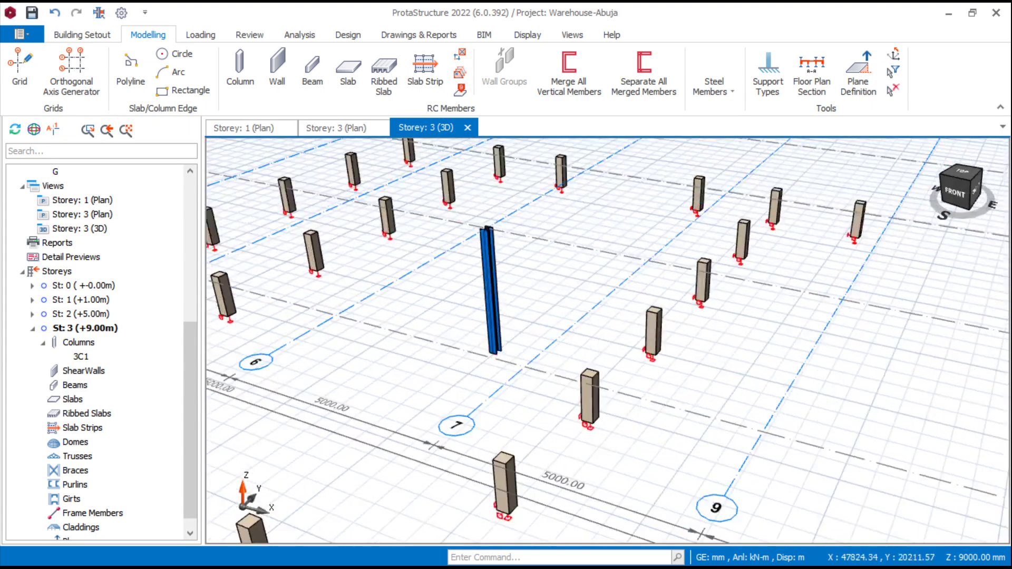
pyautogui.click(492, 306)
pyautogui.rightClick(431, 271)
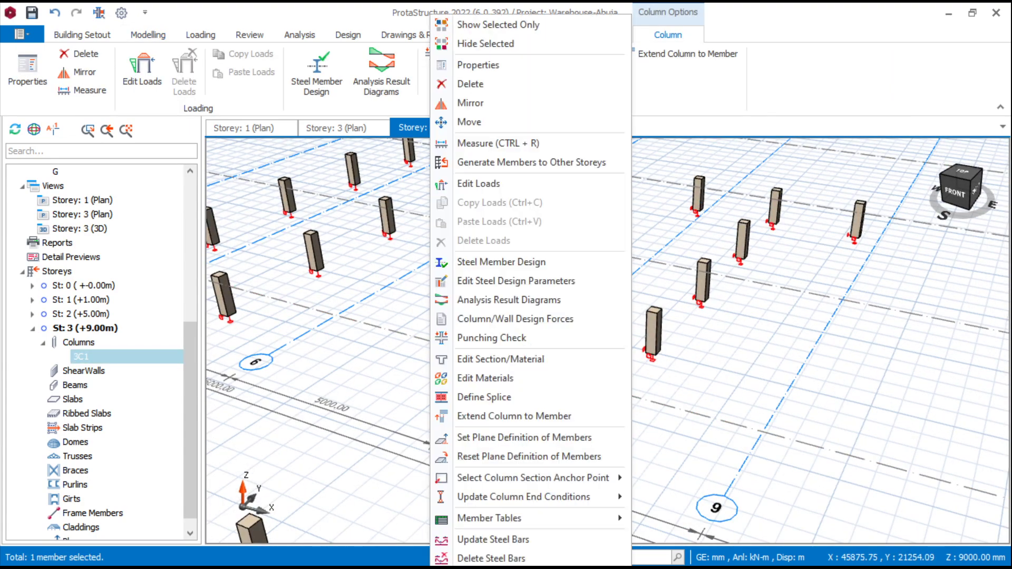
pyautogui.click(476, 65)
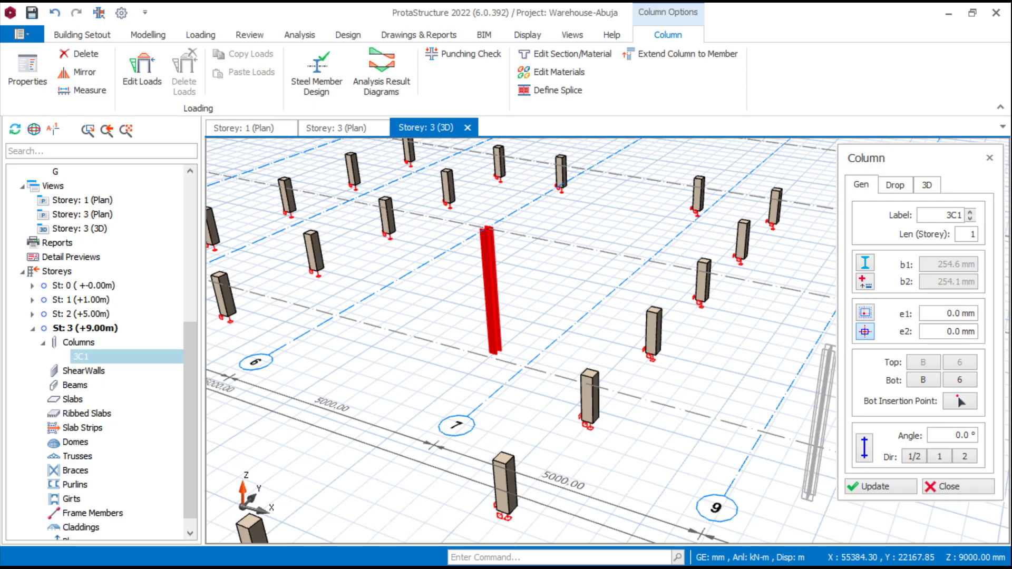
pyautogui.doubleClick(972, 234)
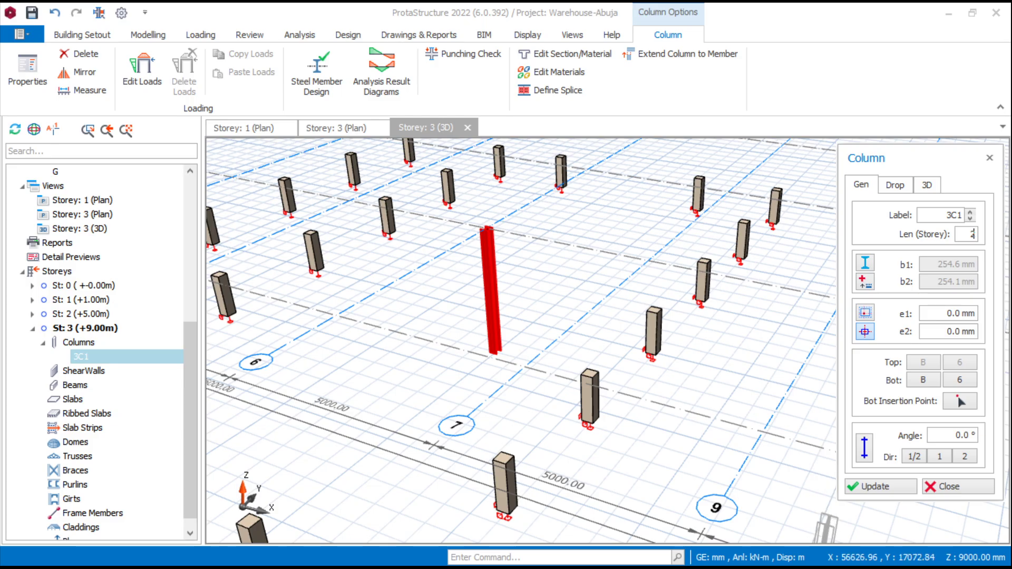
pyautogui.click(877, 486)
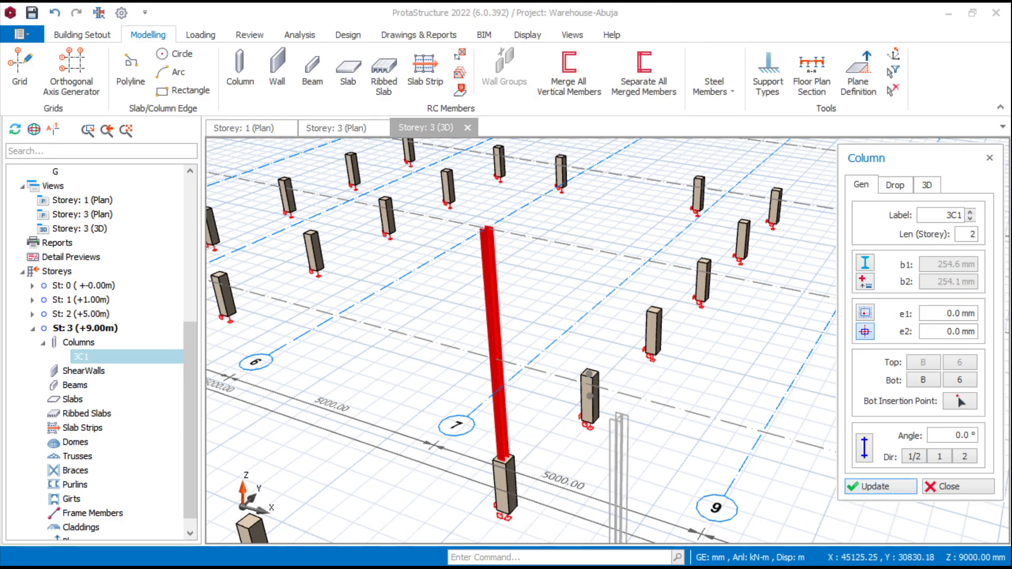
pyautogui.press('Escape')
# Examine how the lengthened steel column meets the concrete column beneath it and sits within the overall grid
pyautogui.scroll(-4, 724, 421)
pyautogui.scroll(5, 631, 410)
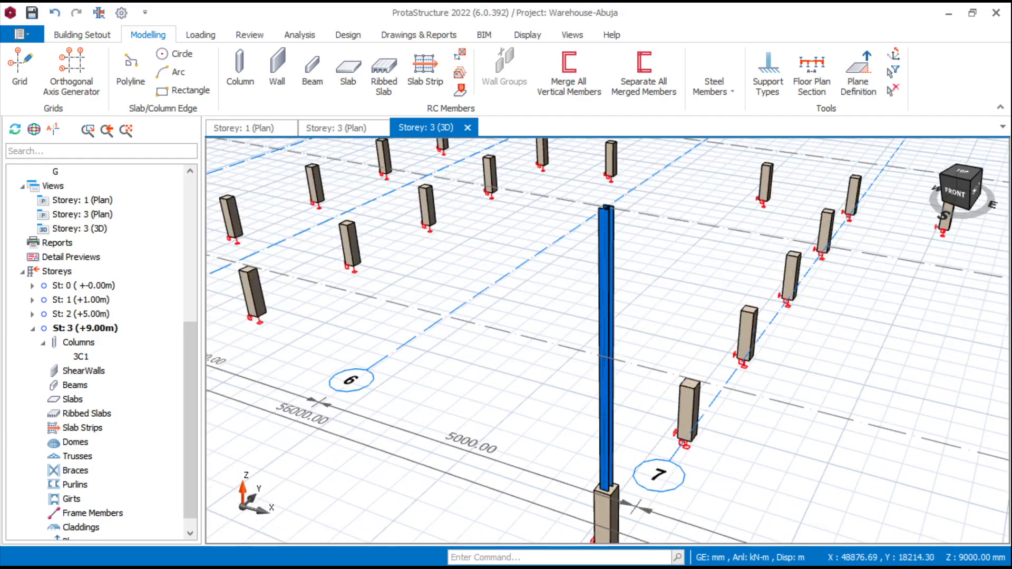
pyautogui.scroll(-5, 631, 369)
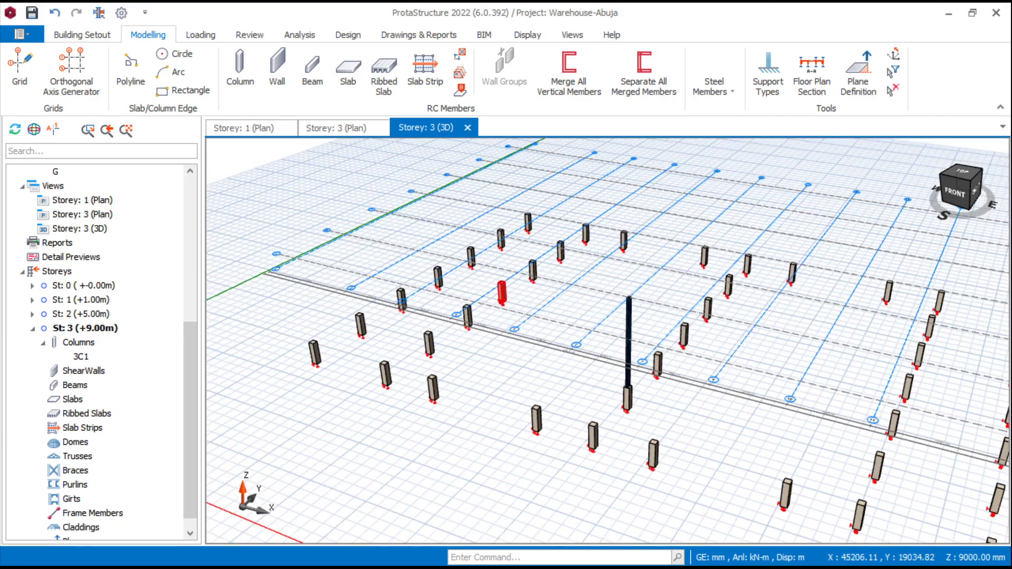
pyautogui.scroll(2, 501, 279)
pyautogui.scroll(-3, 606, 391)
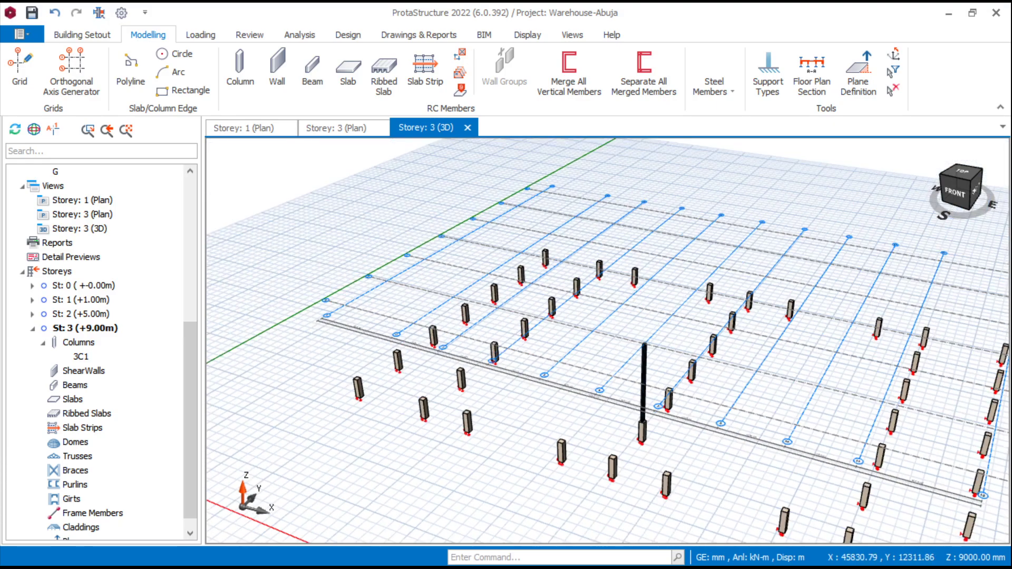
pyautogui.moveTo(563, 452)
pyautogui.mouseDown(button='middle')
pyautogui.moveTo(622, 419)
pyautogui.moveTo(575, 451)
pyautogui.mouseUp(button='middle')
pyautogui.scroll(3, 657, 365)
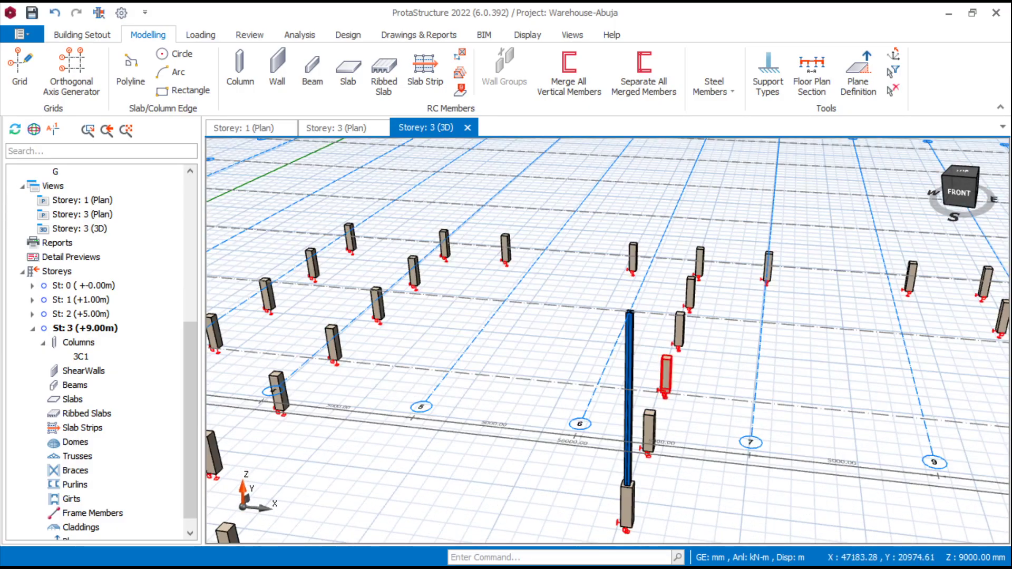
pyautogui.scroll(-2, 663, 361)
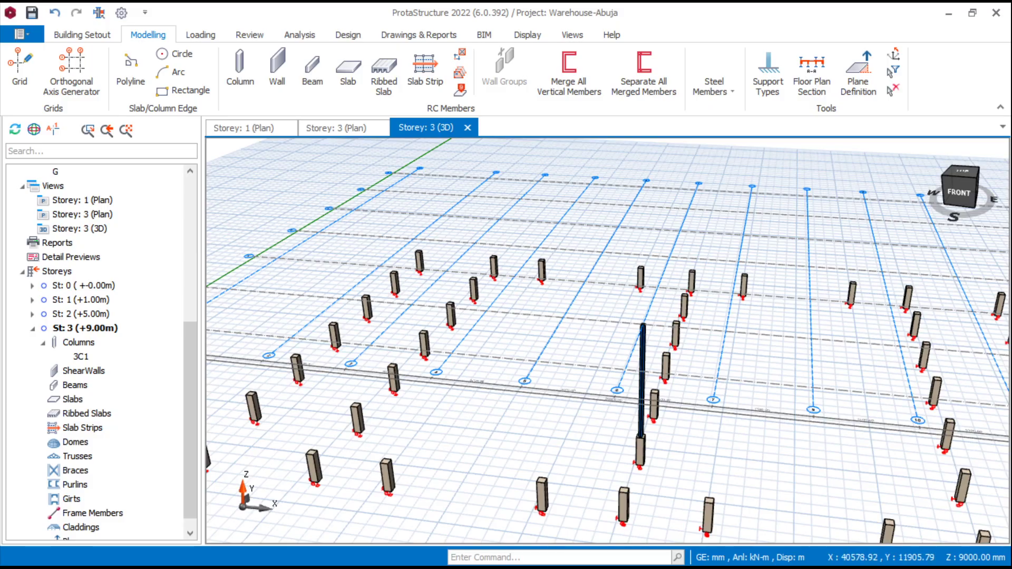
pyautogui.scroll(-3, 516, 368)
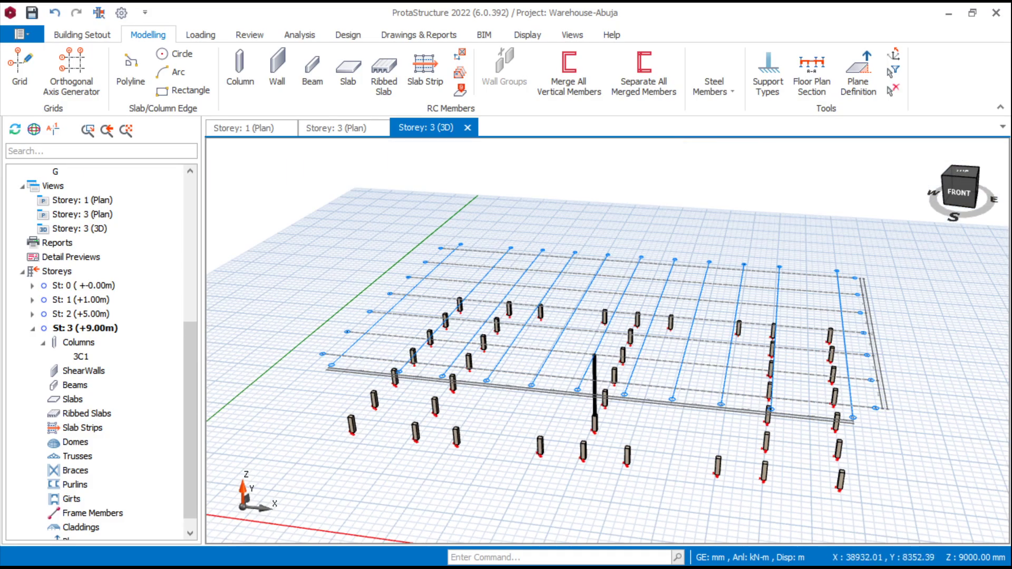
pyautogui.scroll(3, 611, 369)
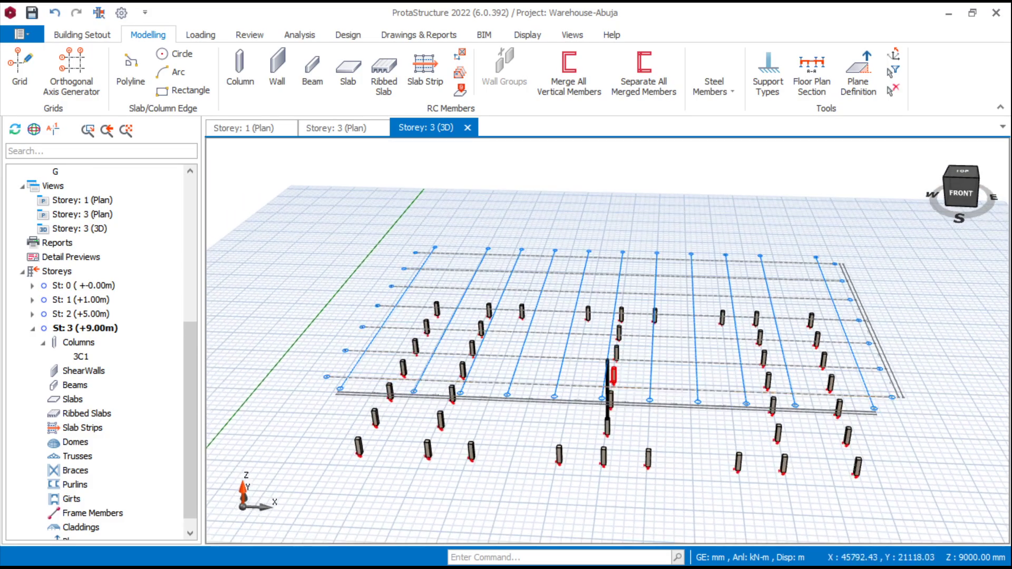
pyautogui.moveTo(624, 417); pyautogui.dragTo(450, 385, button='middle')
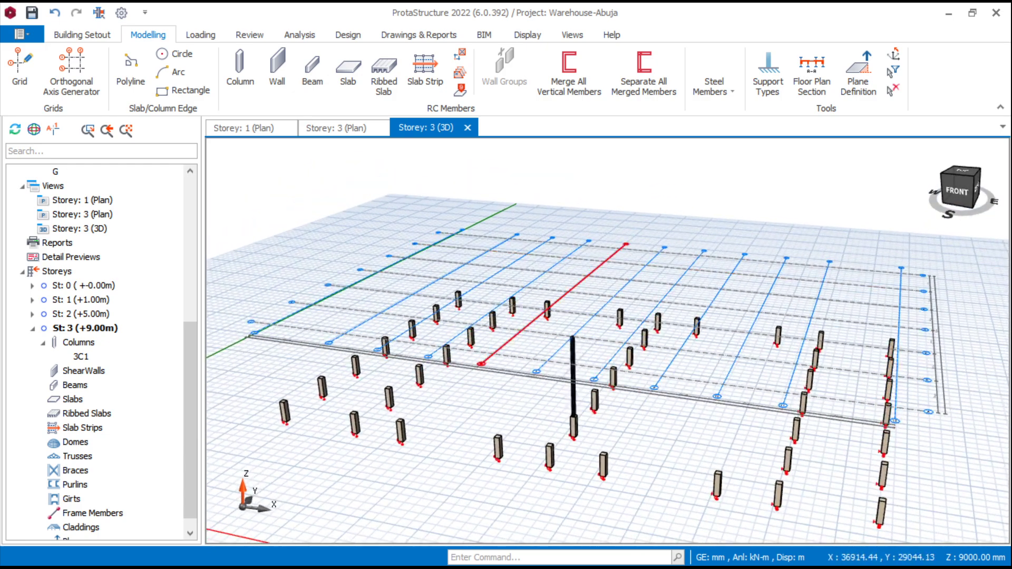
pyautogui.scroll(-2, 529, 374)
pyautogui.moveTo(590, 357); pyautogui.dragTo(590, 357, button='middle')
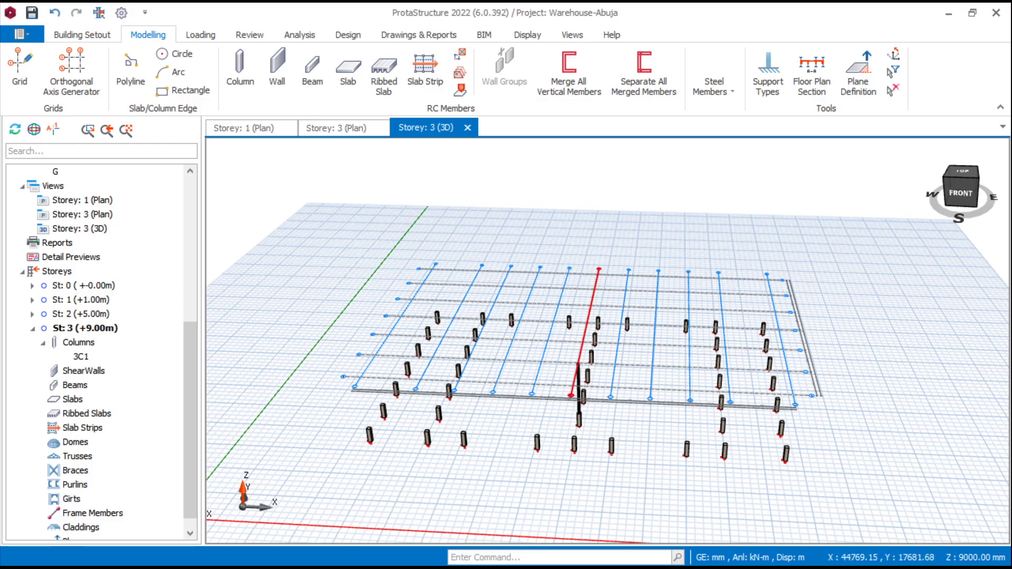
# Inspect the top and base of the two-storey steel column on gridline 6 up close and from several angles
pyautogui.scroll(8, 580, 400)
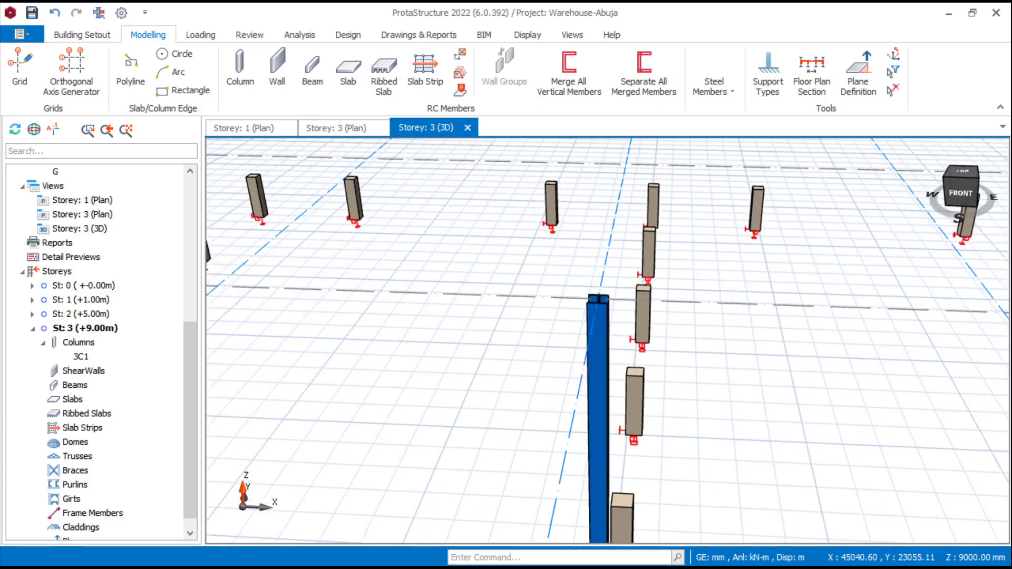
pyautogui.scroll(-10, 601, 369)
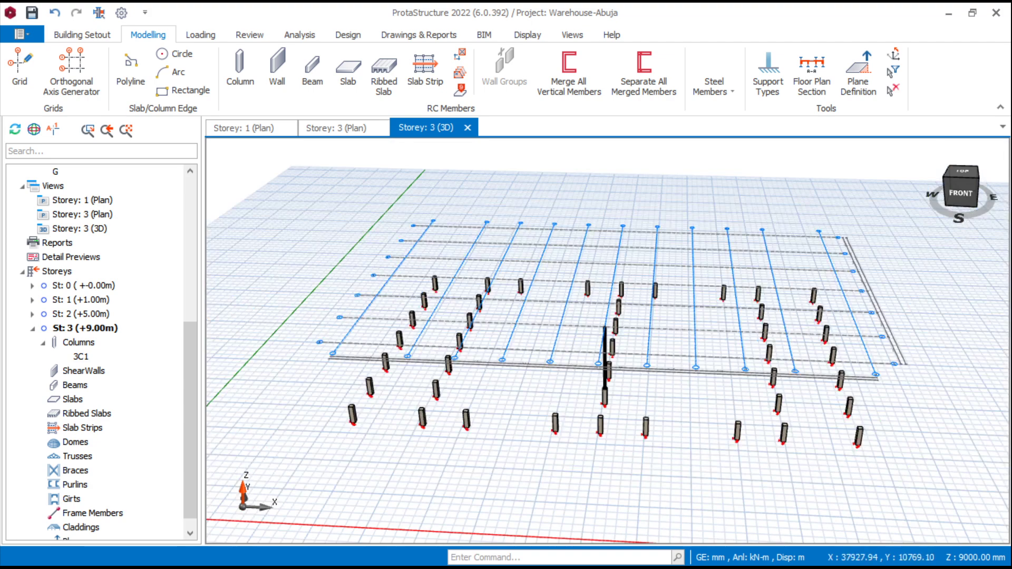
pyautogui.scroll(2, 495, 358)
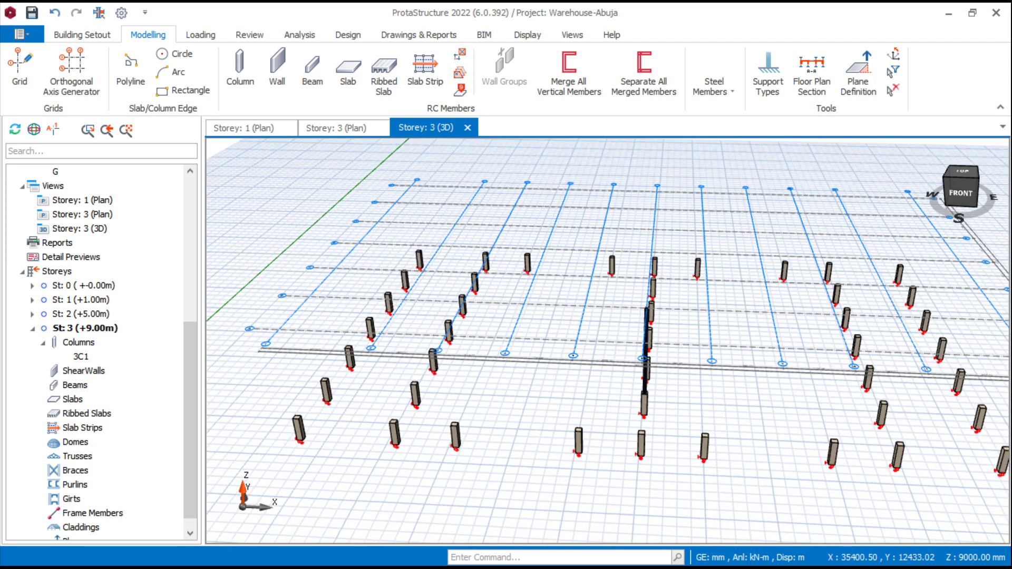
pyautogui.scroll(3, 643, 348)
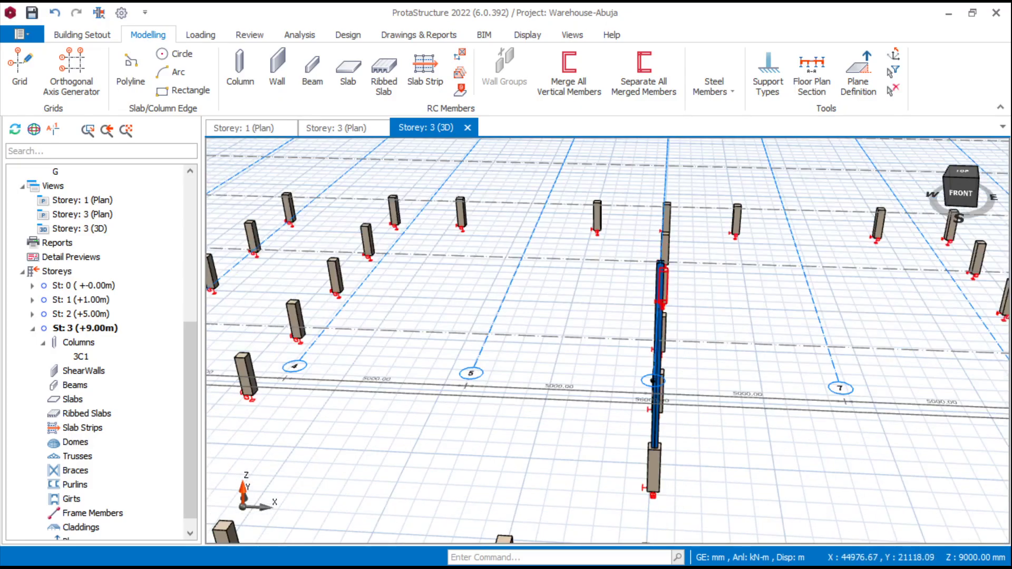
pyautogui.scroll(4, 643, 348)
pyautogui.scroll(-5, 651, 369)
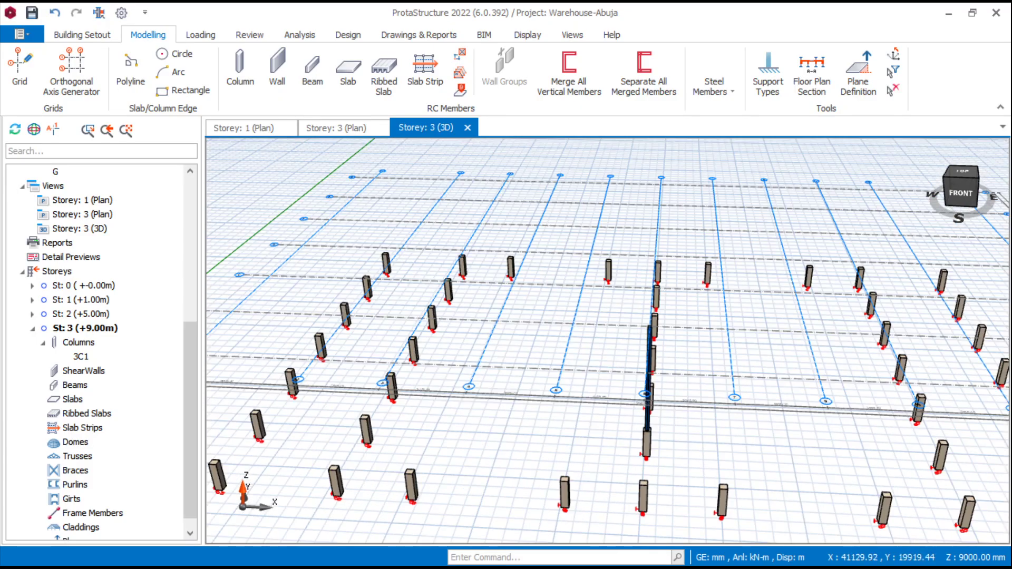
pyautogui.moveTo(654, 385); pyautogui.dragTo(633, 389, button='middle')
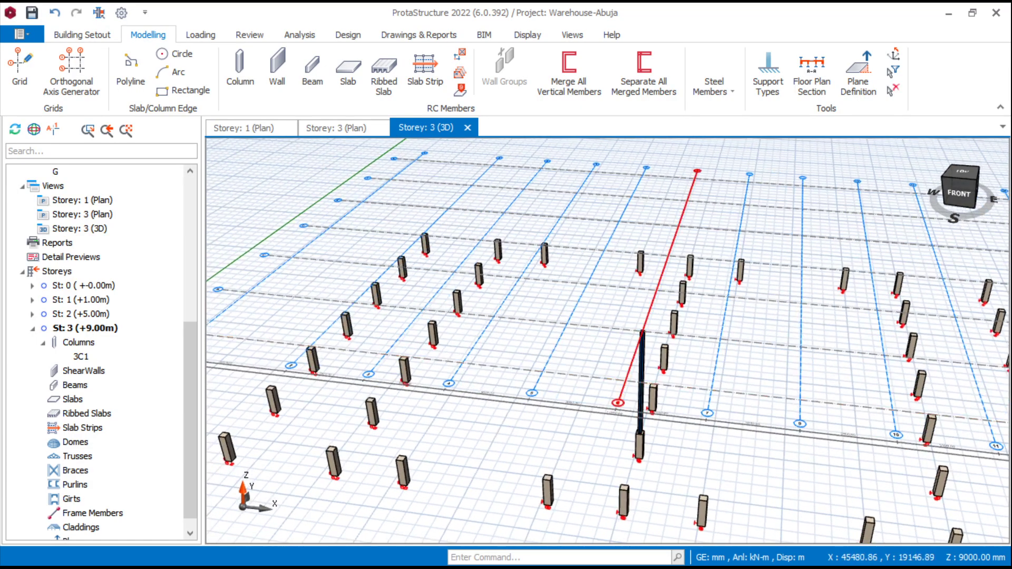
pyautogui.scroll(4, 634, 395)
pyautogui.scroll(-3, 674, 404)
pyautogui.scroll(4, 641, 383)
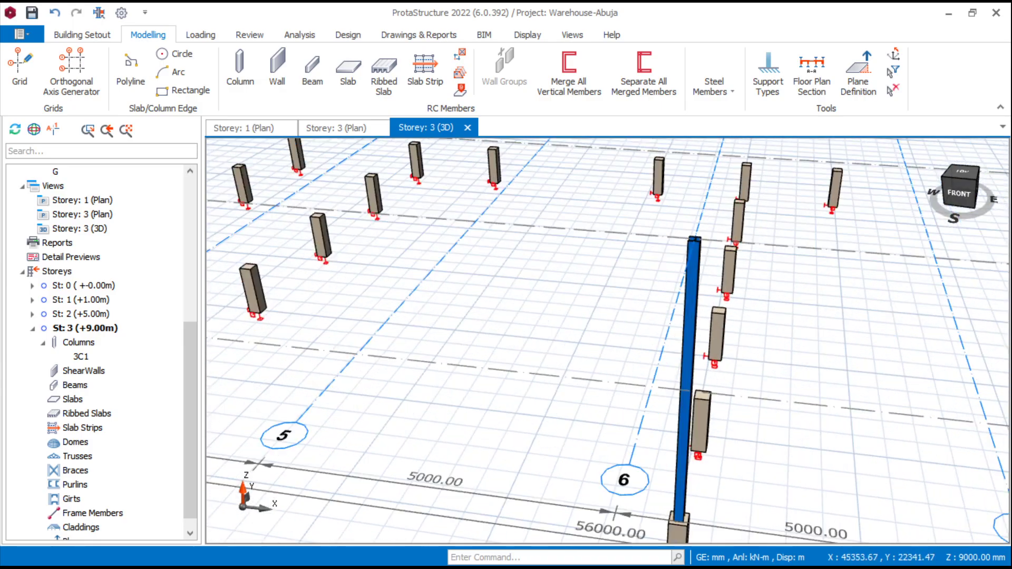
pyautogui.scroll(-3, 659, 395)
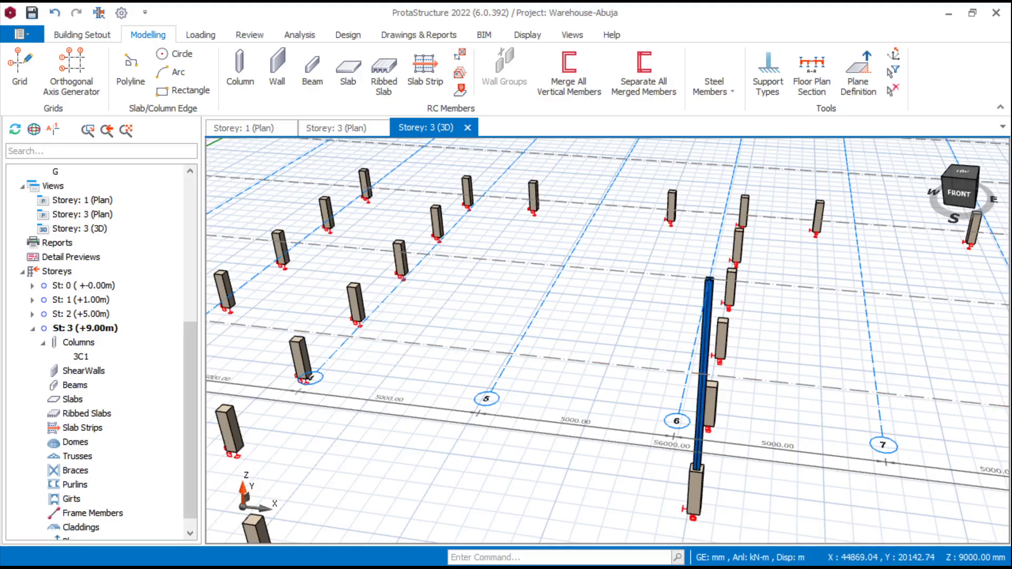
pyautogui.scroll(-5, 632, 379)
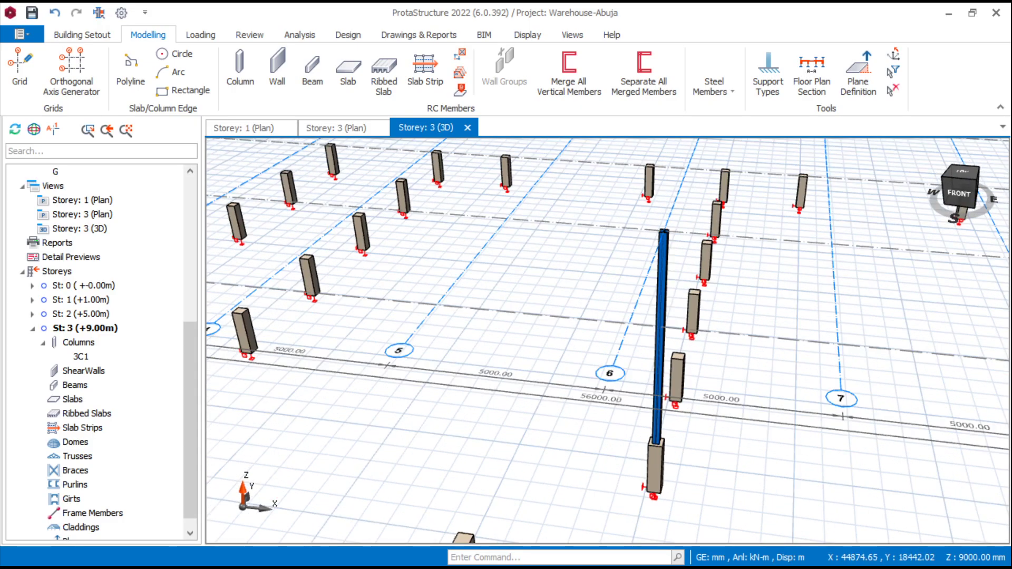
pyautogui.scroll(-3, 607, 340)
pyautogui.moveTo(608, 341); pyautogui.dragTo(580, 359, button='middle')
pyautogui.scroll(5, 608, 341)
pyautogui.scroll(-3, 612, 347)
pyautogui.scroll(-1, 678, 390)
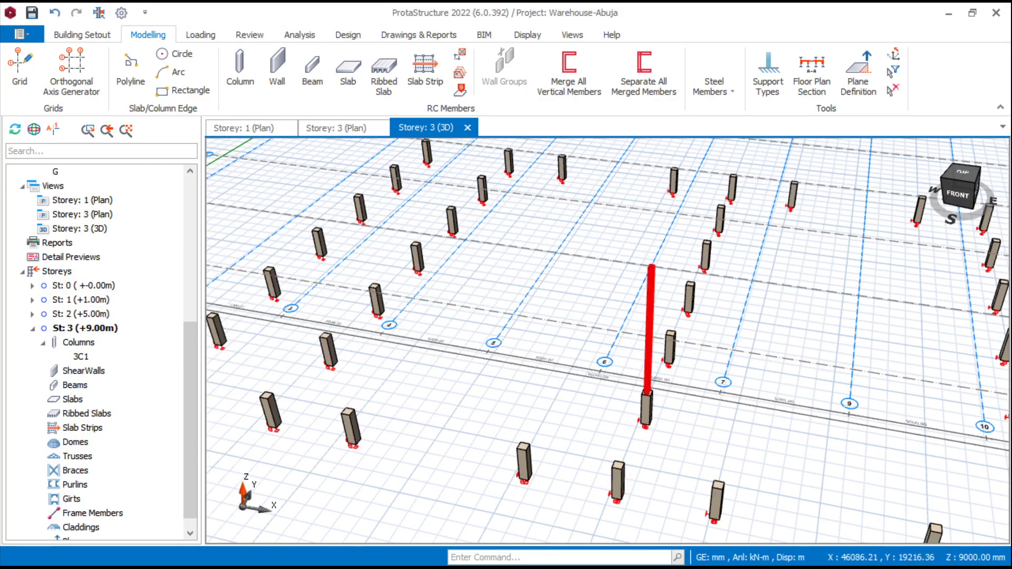
# Set the rotation angle of the steel column at grid B/6 to 90° and update the column
pyautogui.scroll(3, 650, 314)
pyautogui.click(648, 315)
pyautogui.rightClick(647, 317)
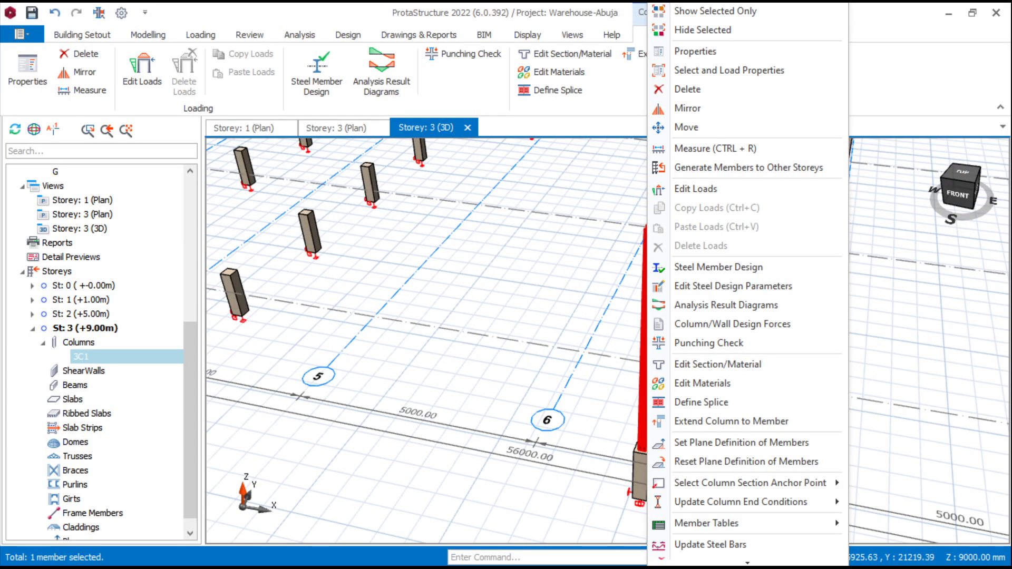
pyautogui.click(685, 50)
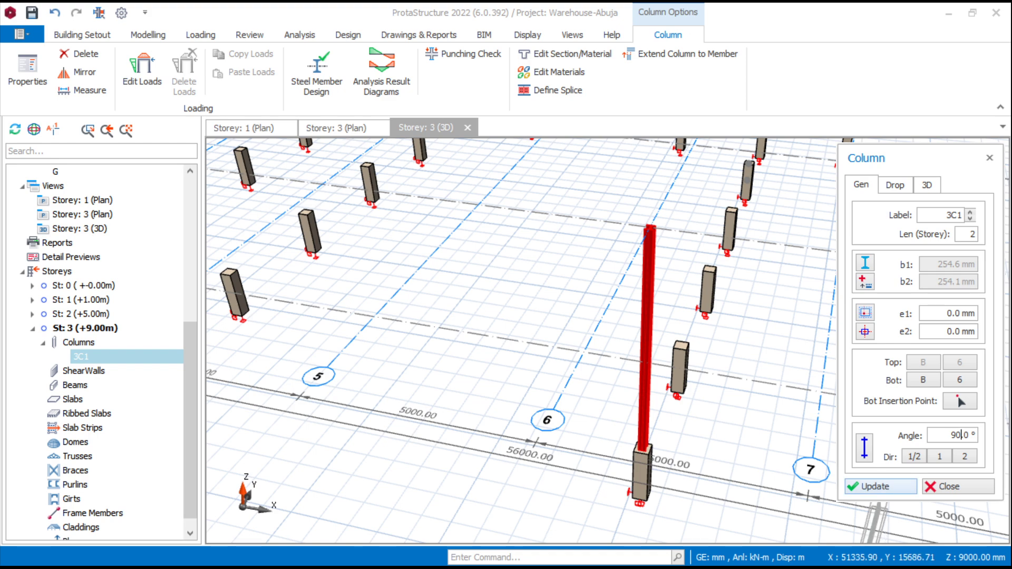
pyautogui.press('Return')
pyautogui.click(957, 486)
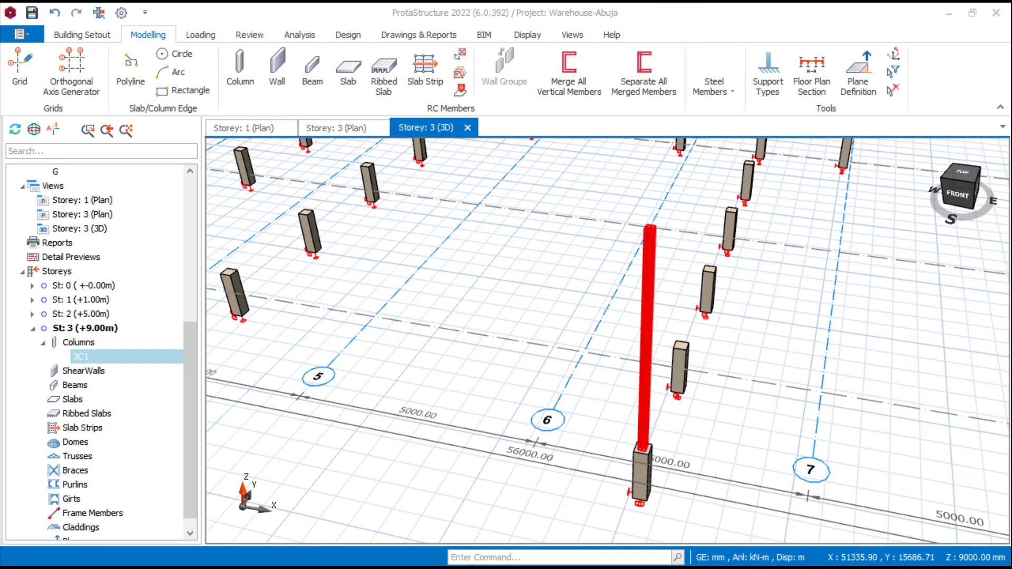
# Examine the orientation of the steel column at B/6 and how it sits on its concrete pedestal
pyautogui.click(788, 386)
pyautogui.scroll(-5, 607, 340)
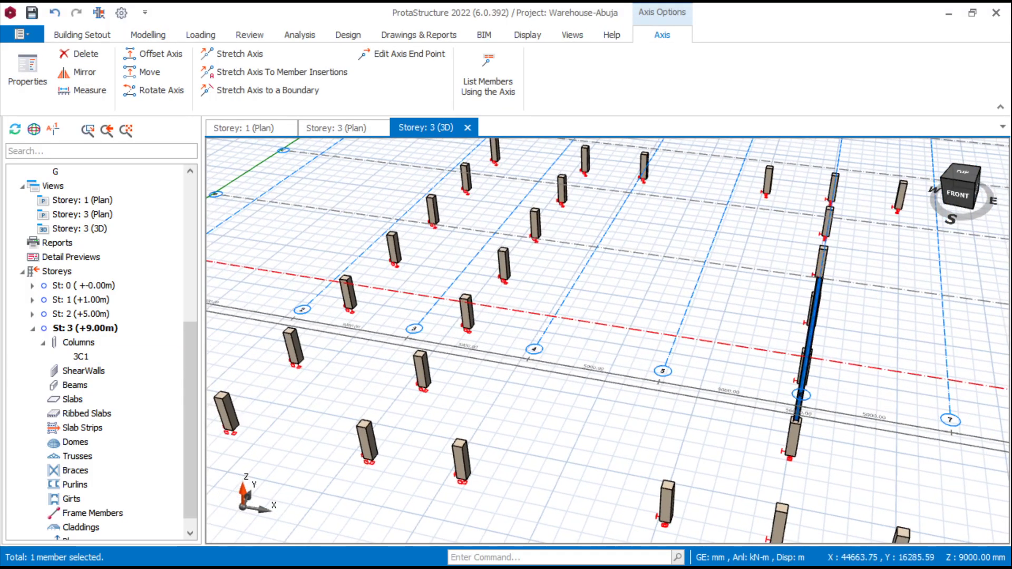
pyautogui.scroll(4, 864, 306)
pyautogui.scroll(-4, 809, 287)
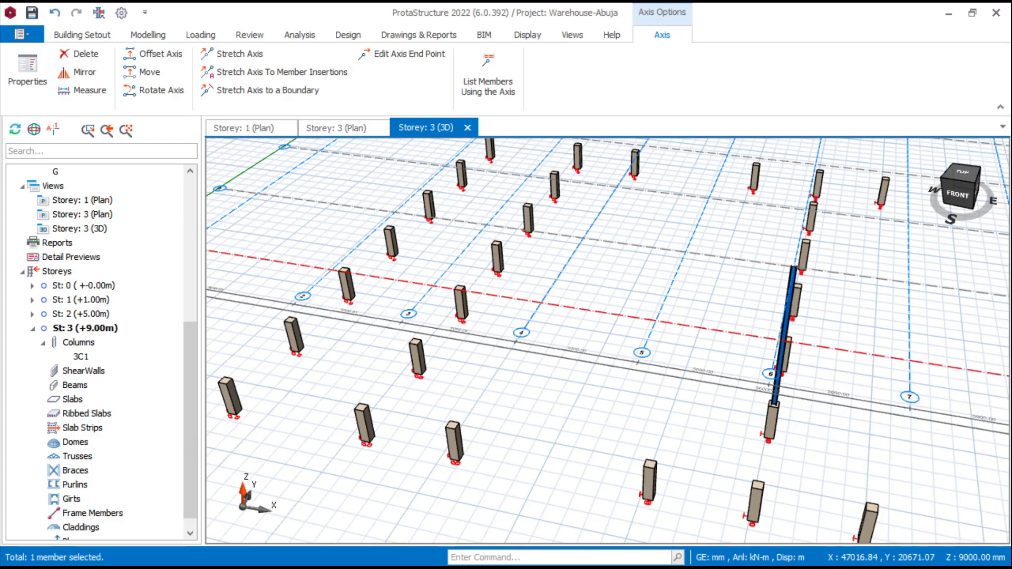
pyautogui.scroll(5, 774, 327)
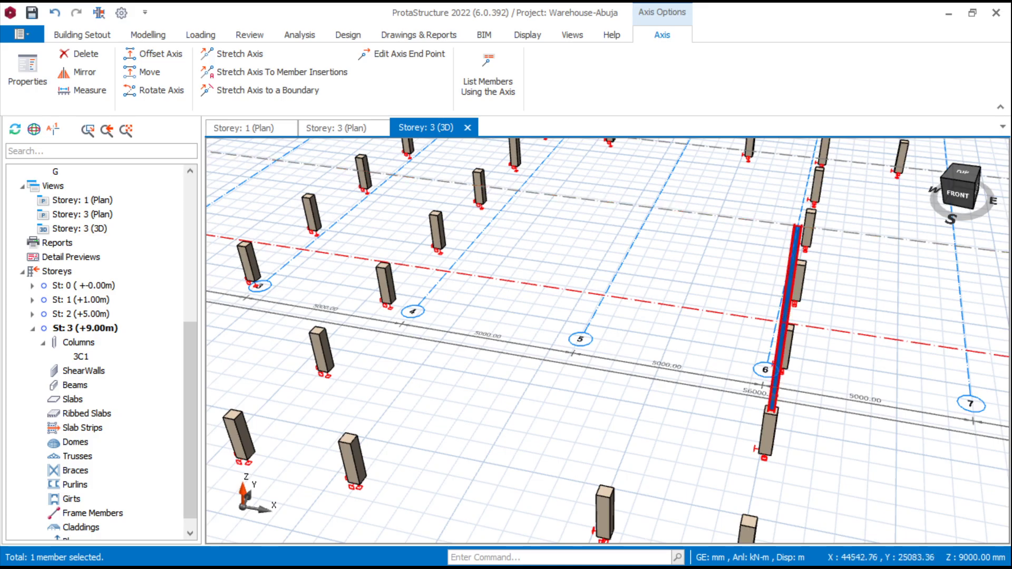
pyautogui.scroll(-8, 738, 343)
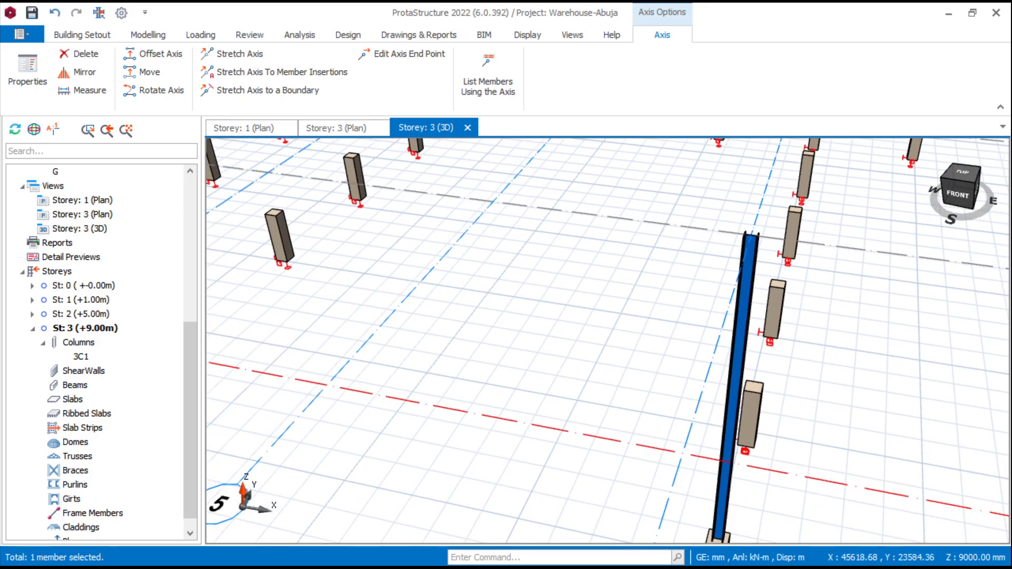
pyautogui.moveTo(750, 354); pyautogui.dragTo(751, 384, button='middle')
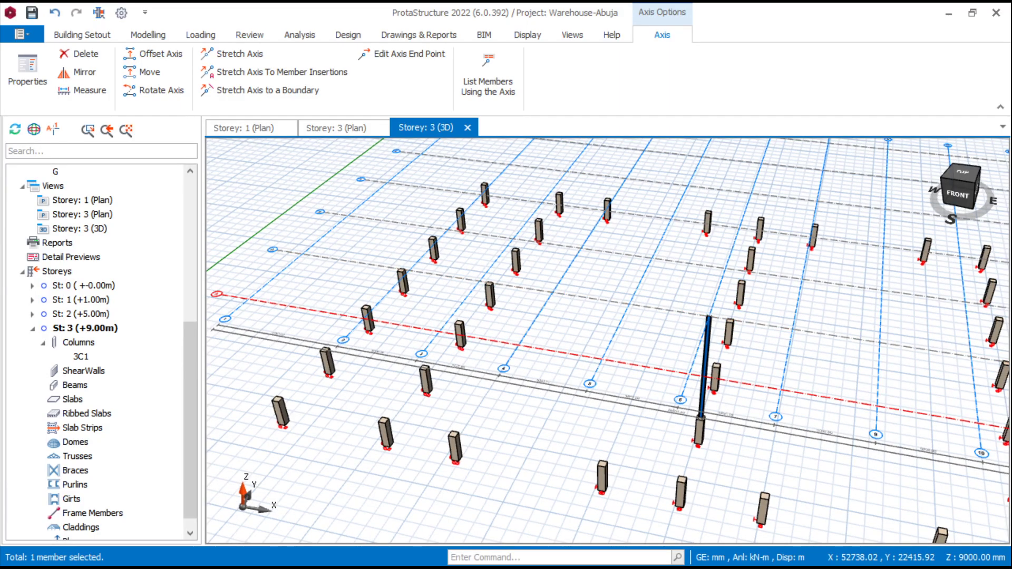
pyautogui.scroll(5, 691, 447)
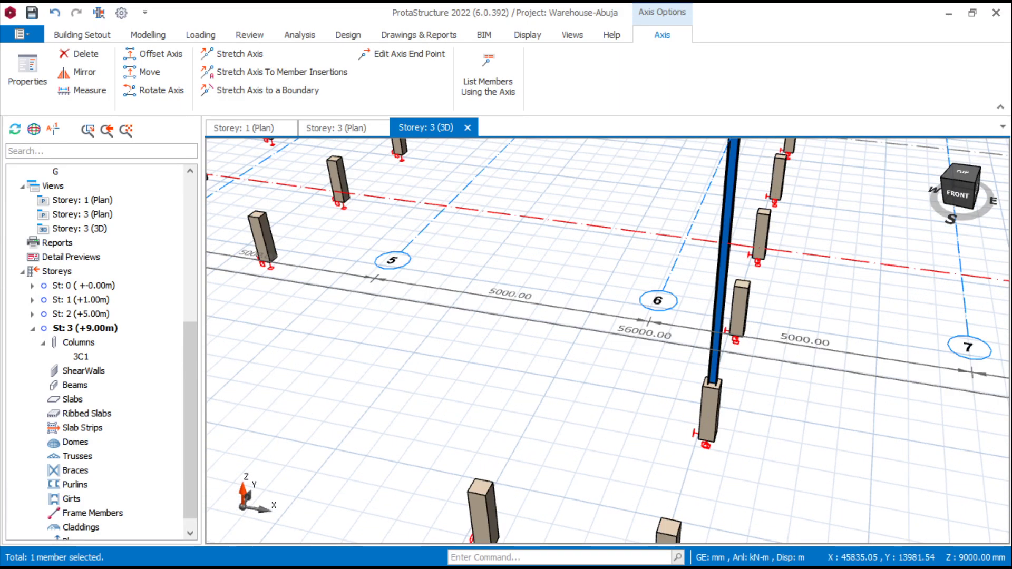
pyautogui.scroll(-7, 659, 448)
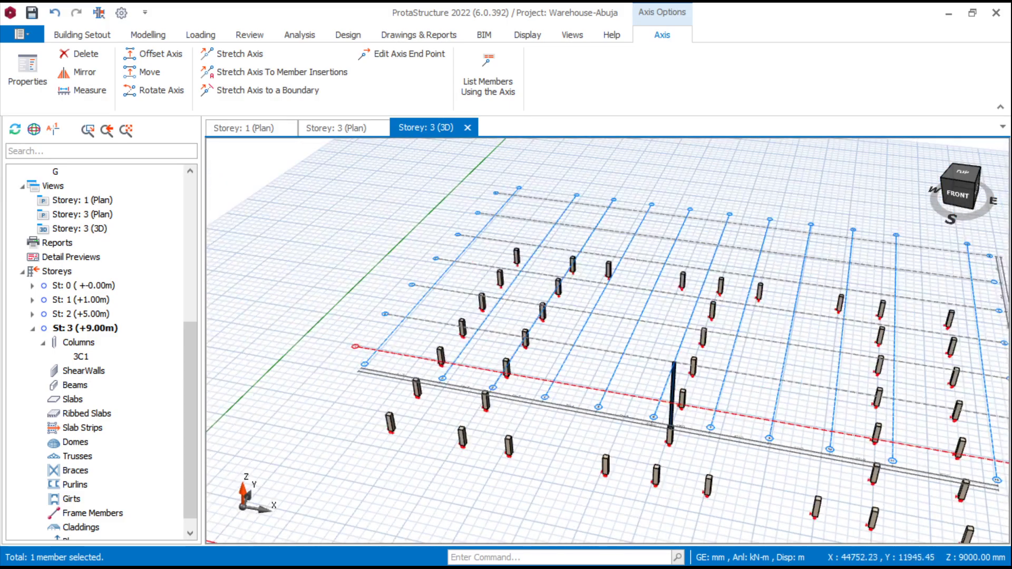
# Try to place two-storey columns along axis 3 from A to F with the B/6 column's properties
pyautogui.scroll(3, 665, 440)
pyautogui.click(668, 368)
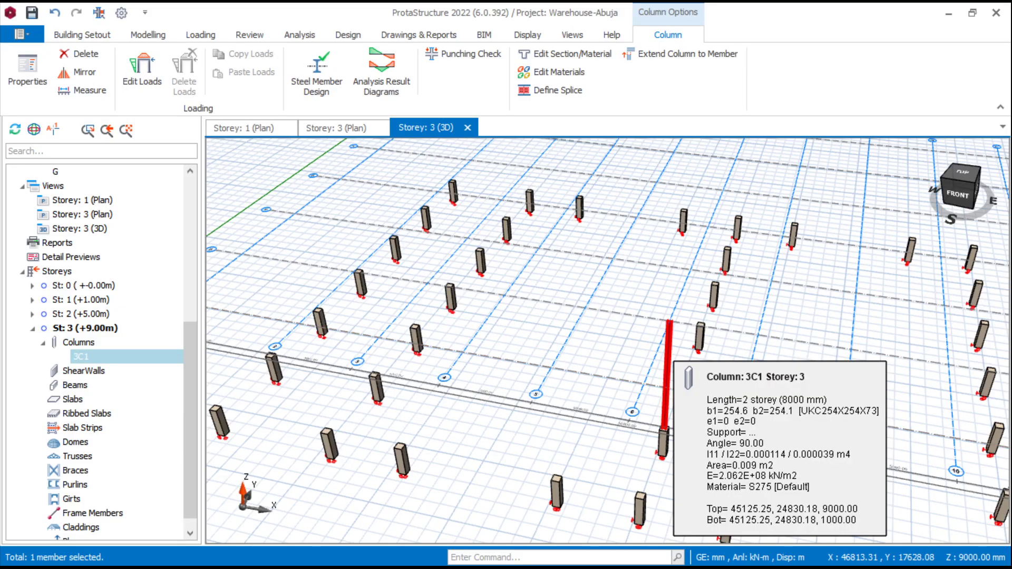
pyautogui.rightClick(667, 363)
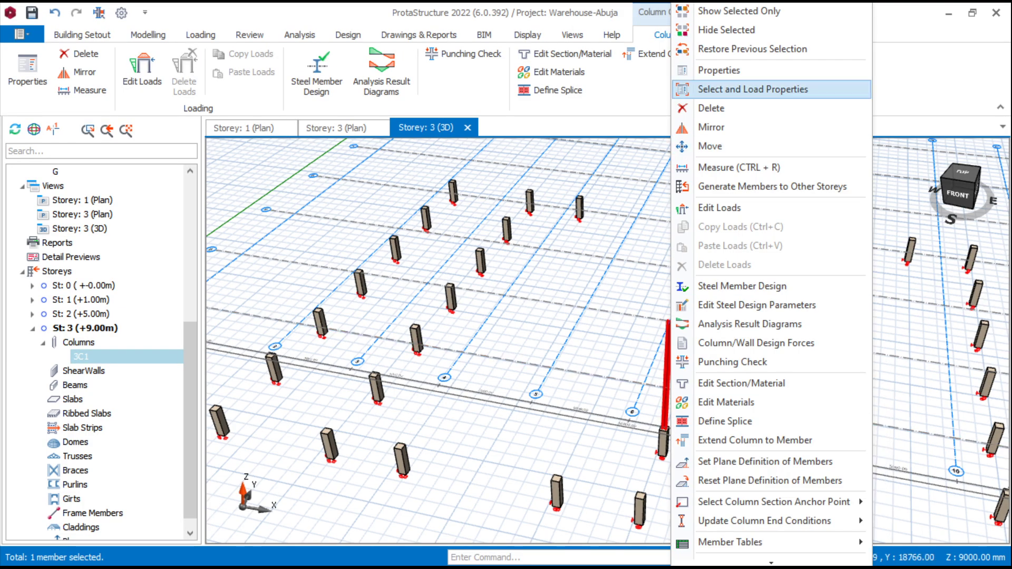
pyautogui.click(706, 69)
pyautogui.scroll(-2, 474, 332)
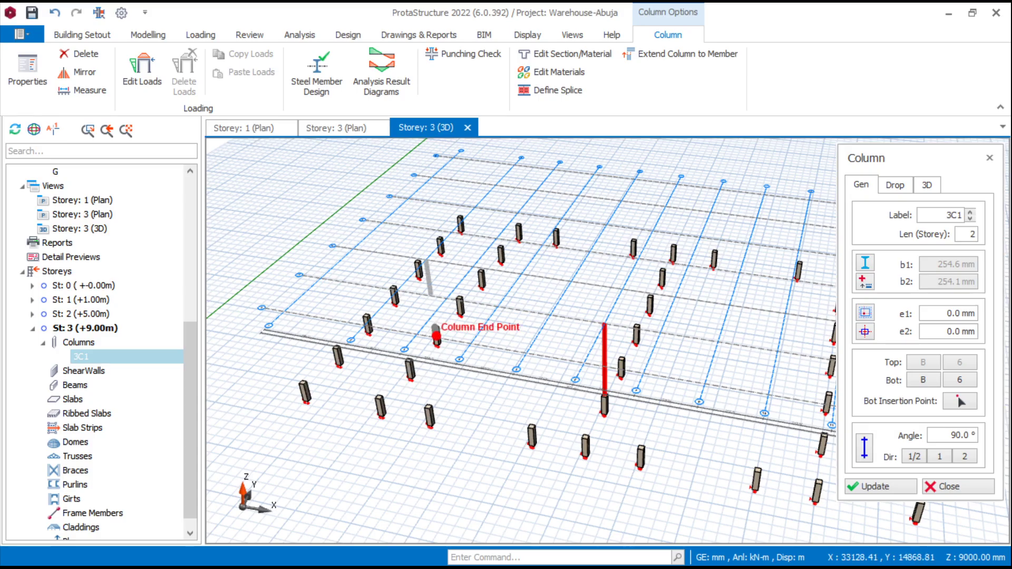
pyautogui.scroll(2, 516, 369)
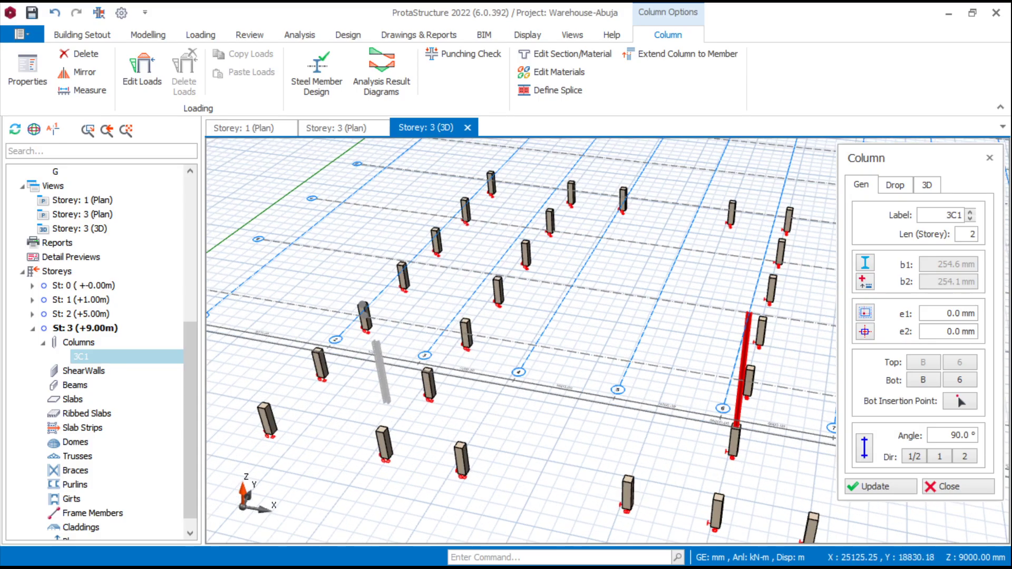
pyautogui.moveTo(364, 314); pyautogui.dragTo(458, 259)
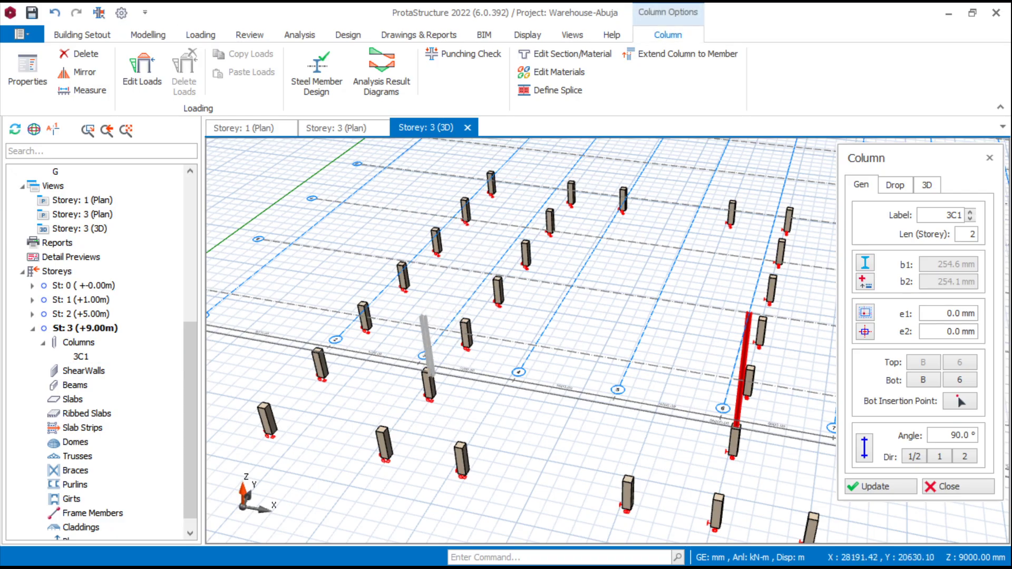
pyautogui.scroll(-3, 427, 345)
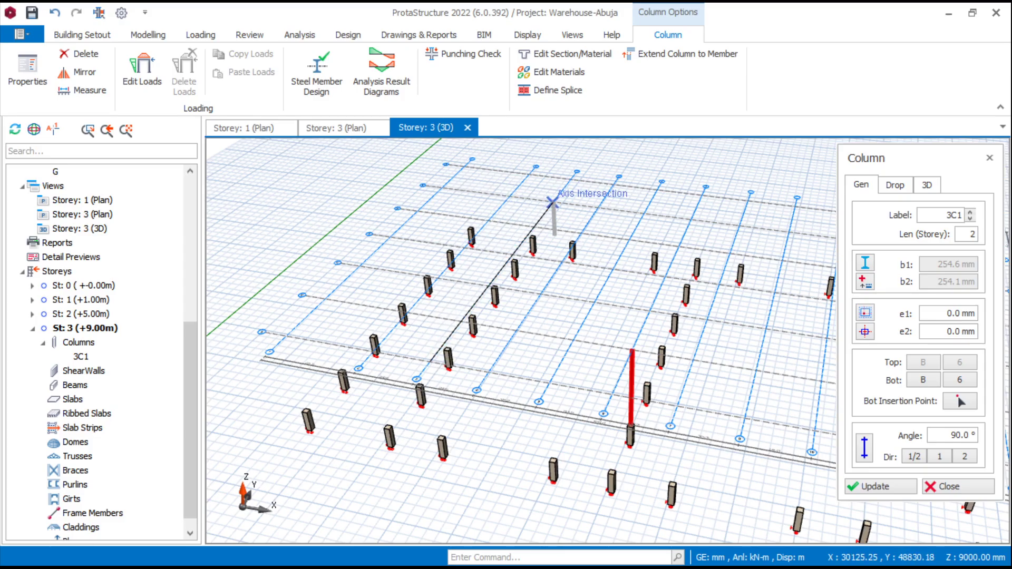
pyautogui.click(552, 202)
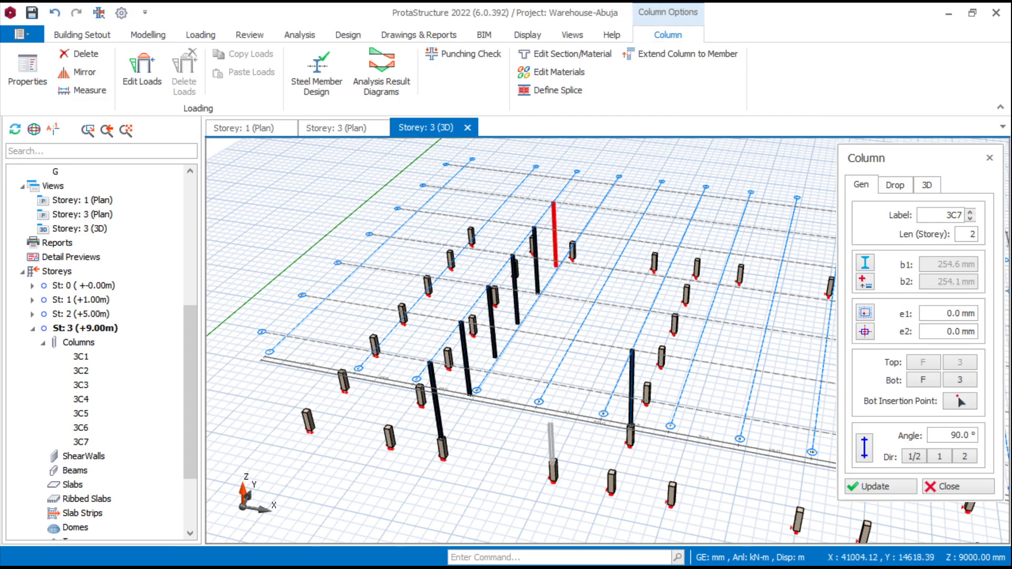
pyautogui.press('Escape')
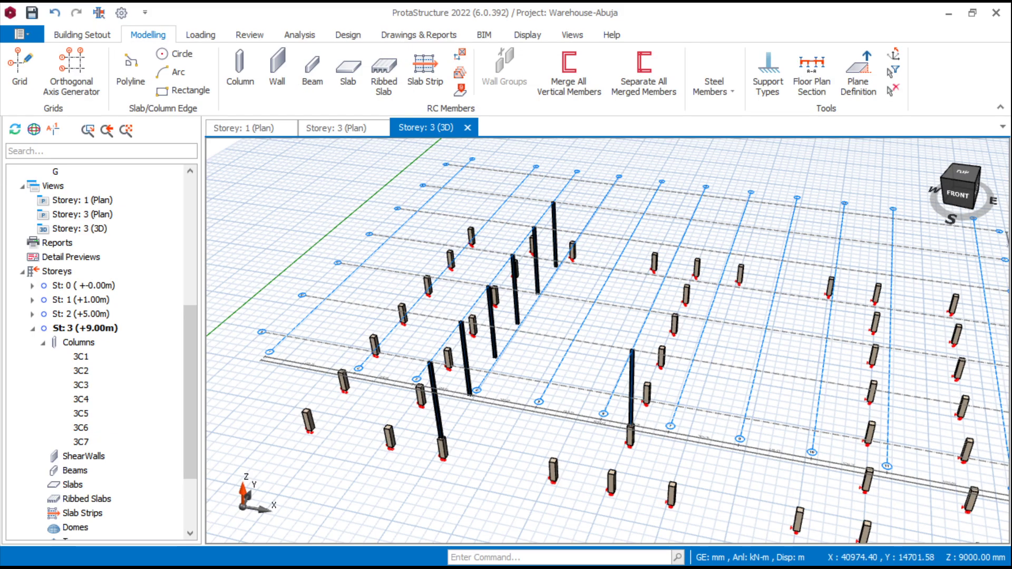
pyautogui.hotkey('ctrl', 'z')
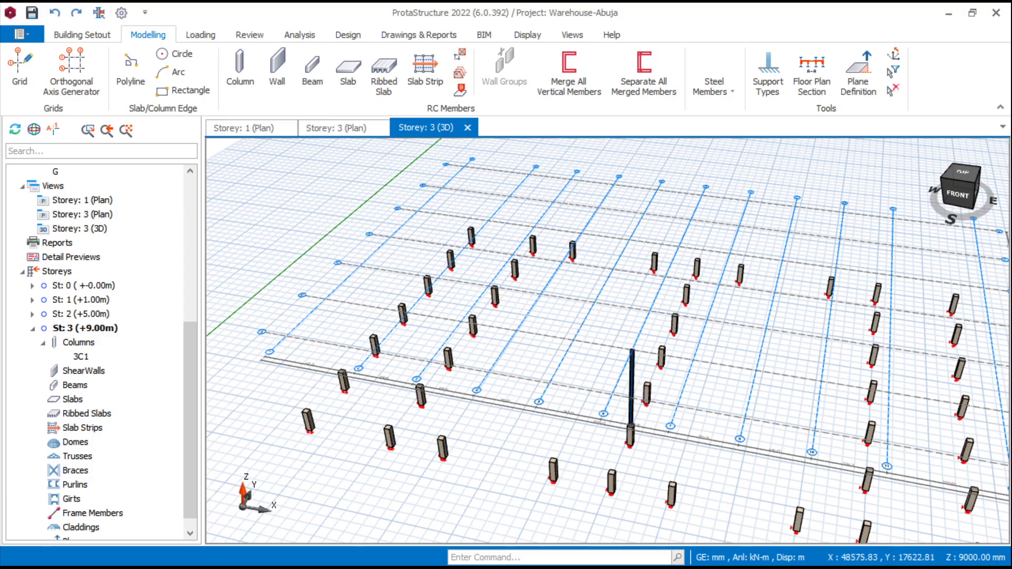
# Place two-storey steel columns with the B/6 column's properties on the pedestals along axis 1, from A to G
pyautogui.click(632, 390)
pyautogui.rightClick(631, 390)
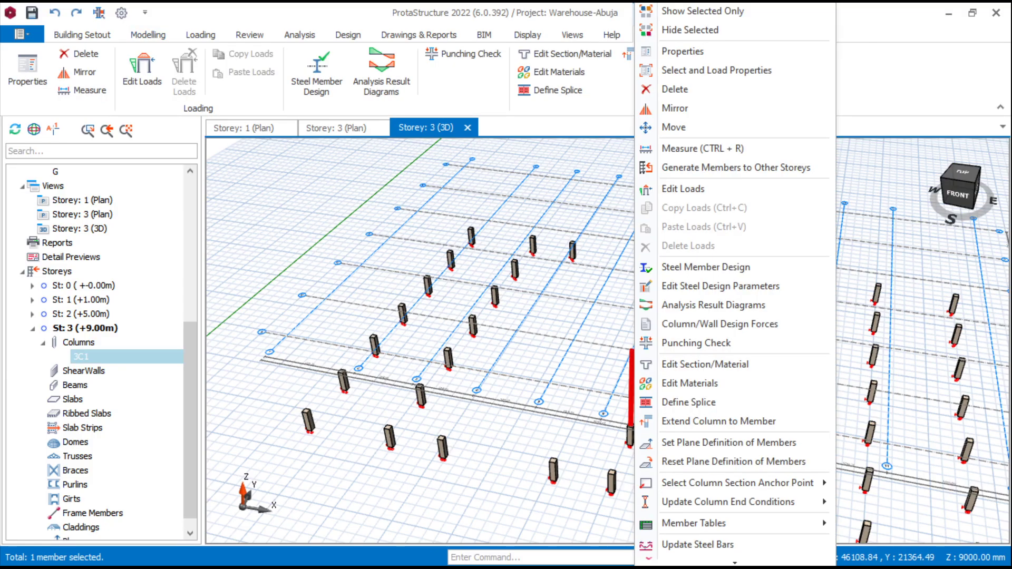
pyautogui.click(682, 51)
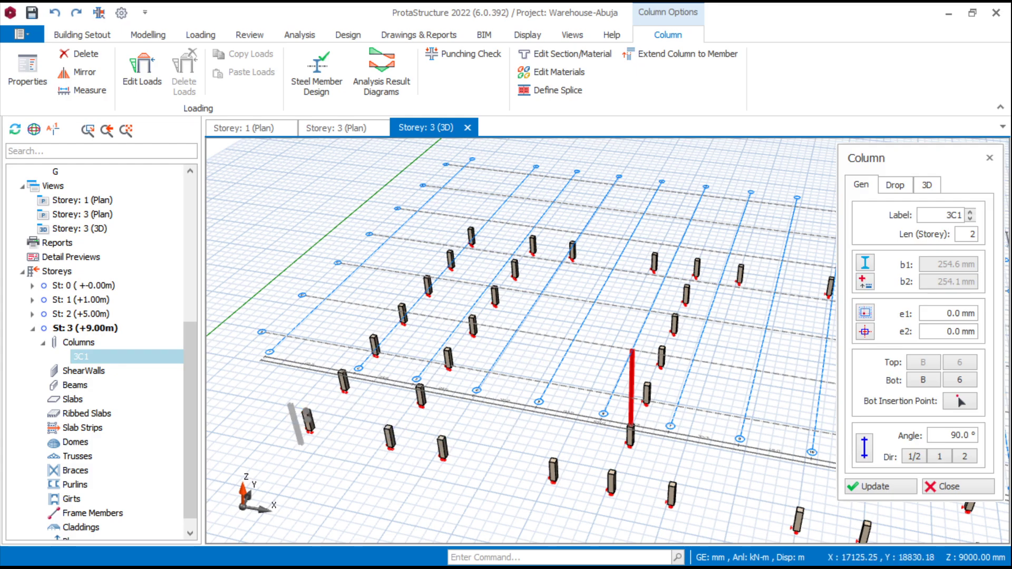
pyautogui.click(305, 411)
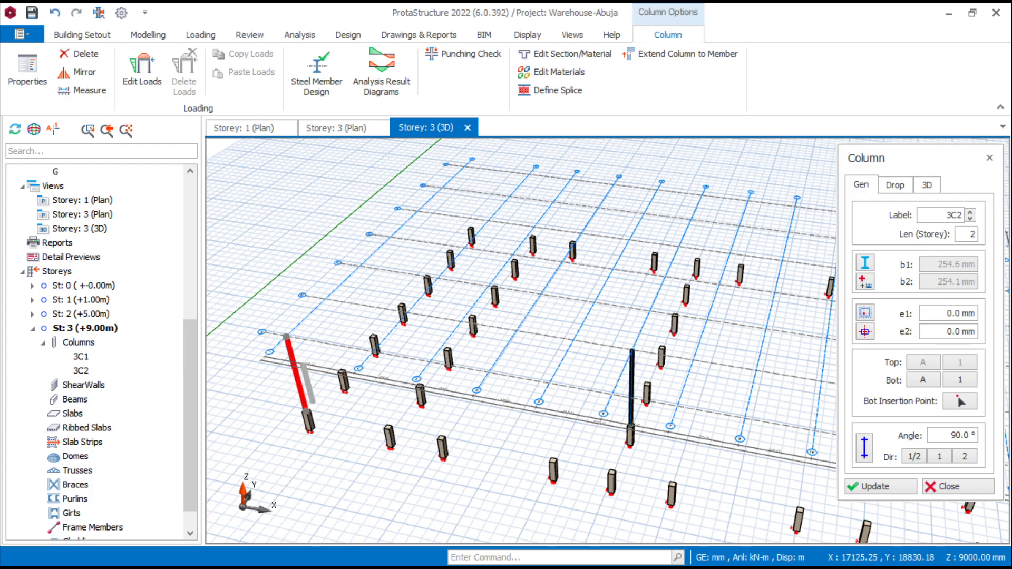
pyautogui.click(341, 375)
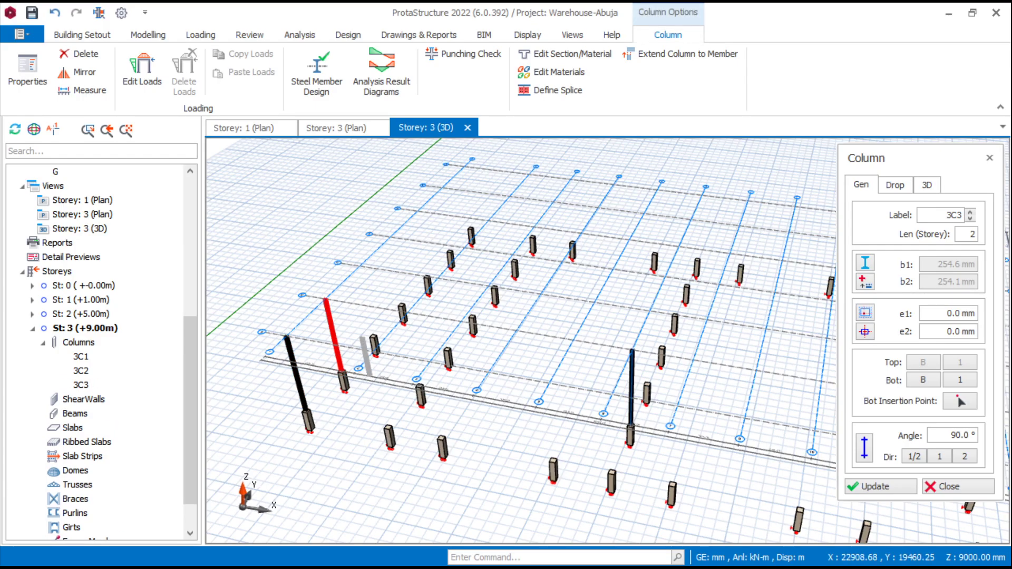
pyautogui.click(373, 341)
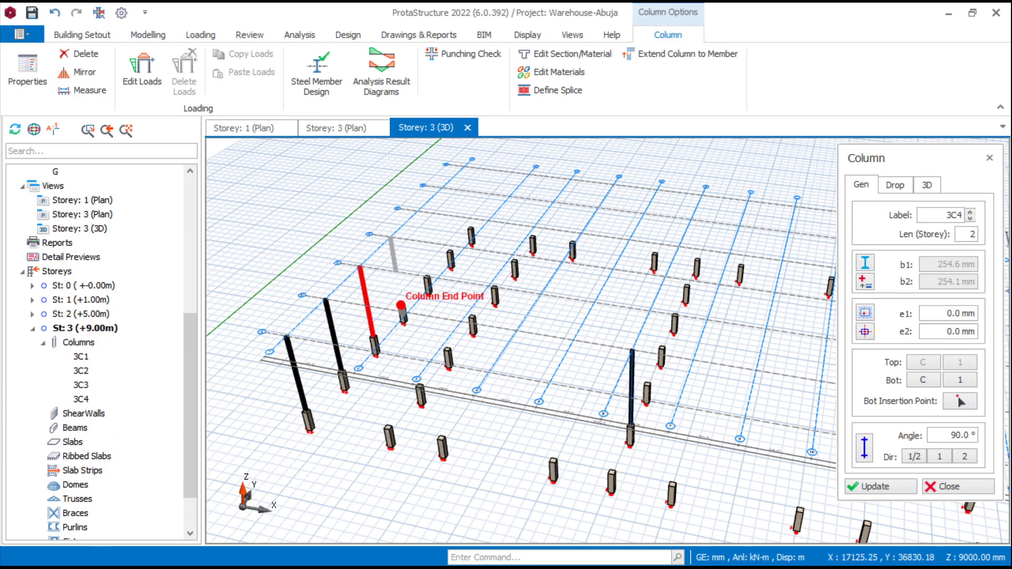
pyautogui.click(401, 306)
pyautogui.click(427, 279)
pyautogui.click(449, 253)
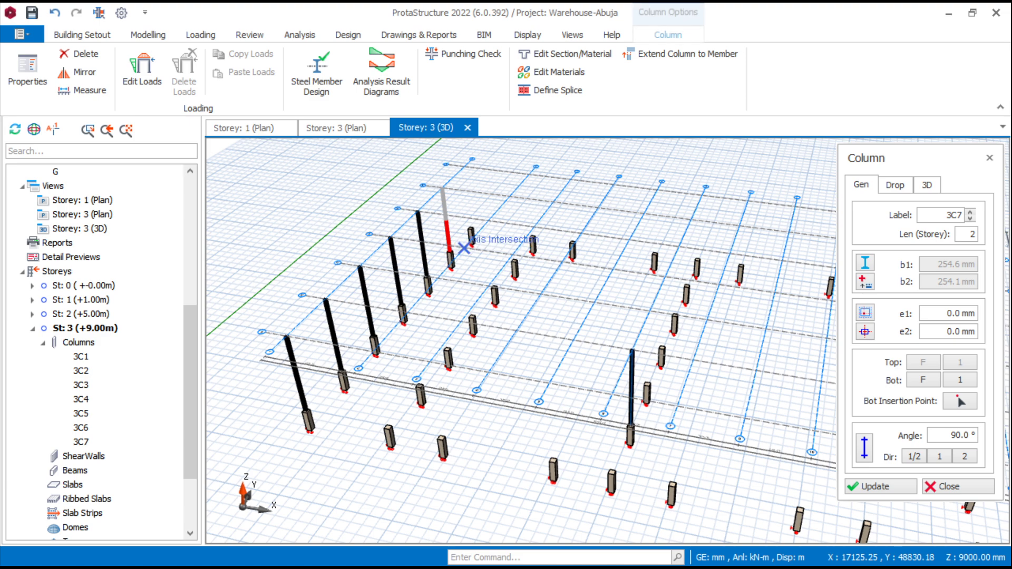
pyautogui.click(470, 234)
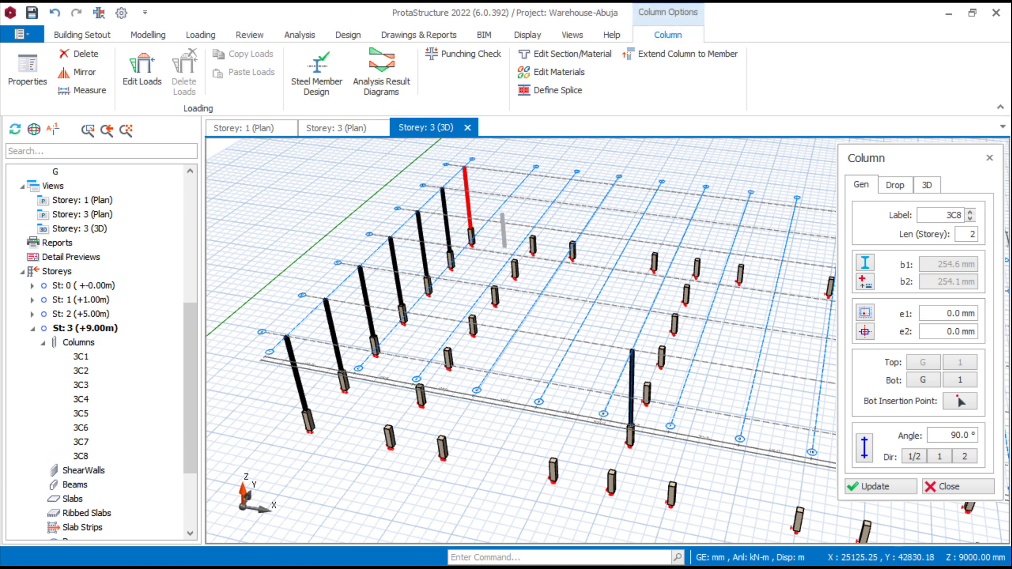
# Undo the placement of the seven steel columns along axis 1
pyautogui.scroll(-2, 503, 232)
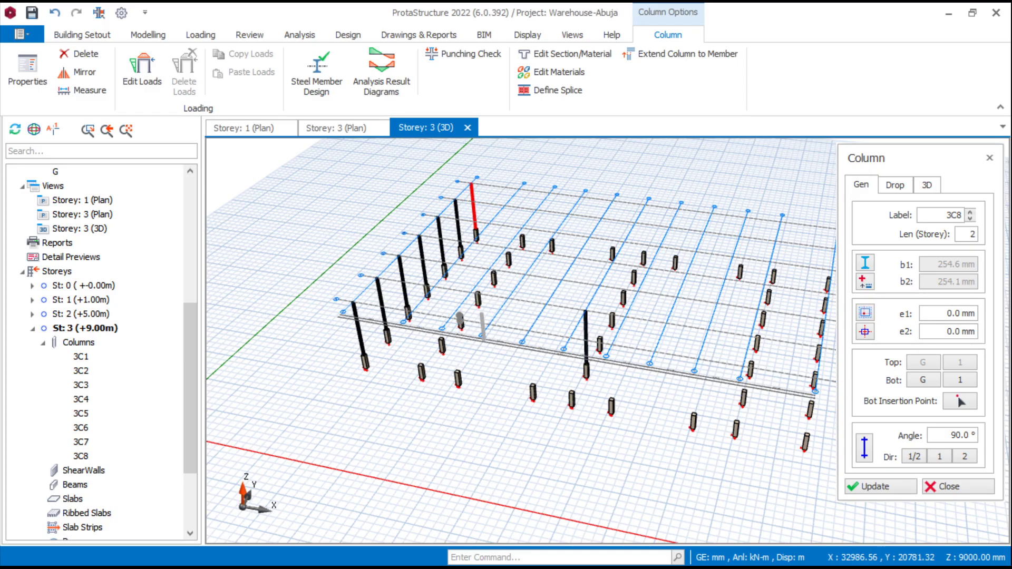
pyautogui.press('Escape')
pyautogui.hotkey('ctrl', 'z')
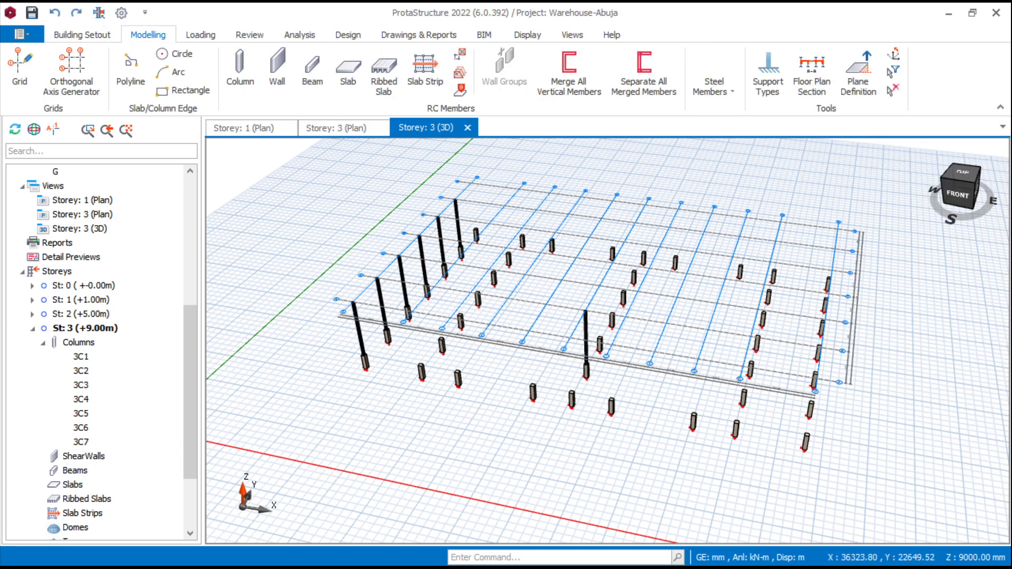
pyautogui.hotkey('ctrl', 'z')
pyautogui.hotkey('ctrl', 'z')
pyautogui.hotkey('ctrl', 'z')
pyautogui.hotkey('ctrl', 'z')
pyautogui.hotkey('ctrl', 'z')
pyautogui.hotkey('ctrl', 'z')
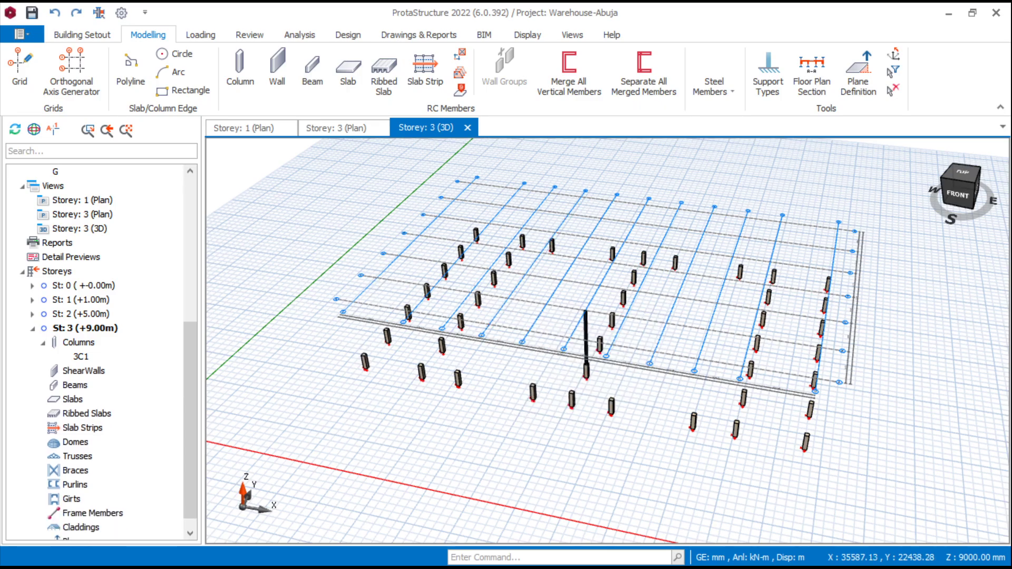
# Place two-storey 90° steel columns with the B/6 column's properties on the axis 2 pedestals at A, B, C and D
pyautogui.scroll(1, 577, 345)
pyautogui.click(588, 337)
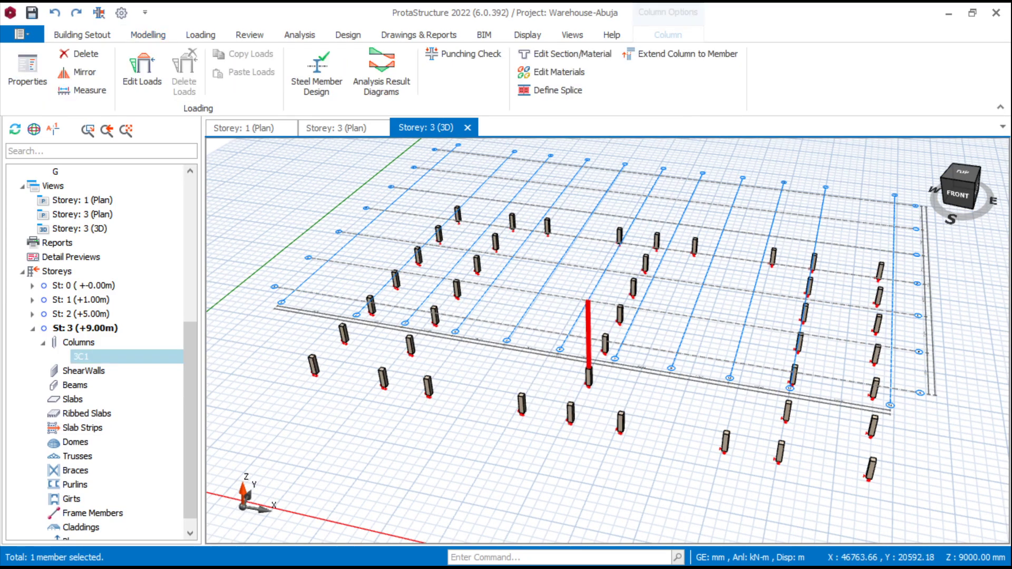
pyautogui.rightClick(589, 337)
pyautogui.click(658, 51)
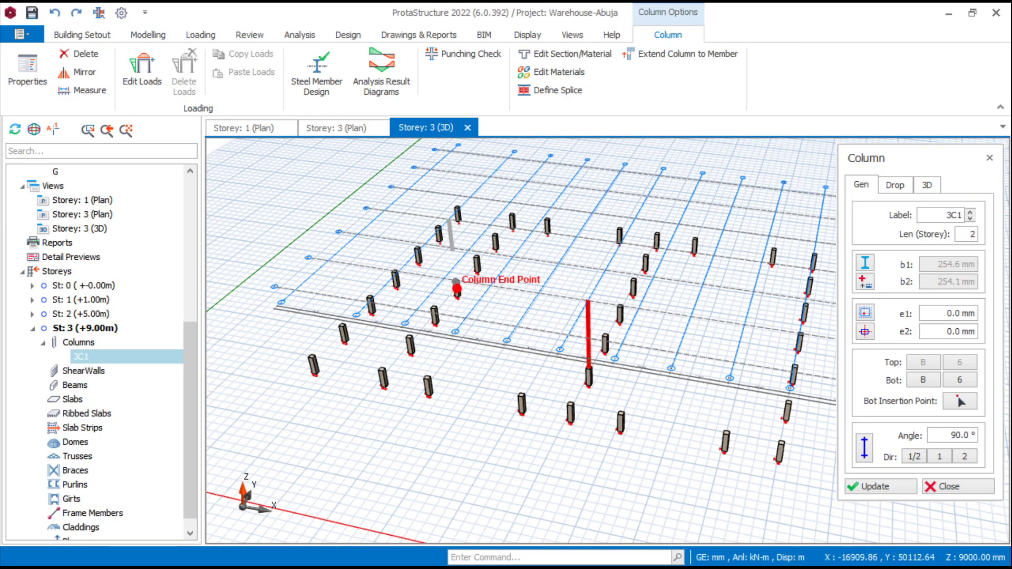
pyautogui.scroll(2, 464, 345)
pyautogui.click(418, 301)
pyautogui.scroll(-4, 417, 302)
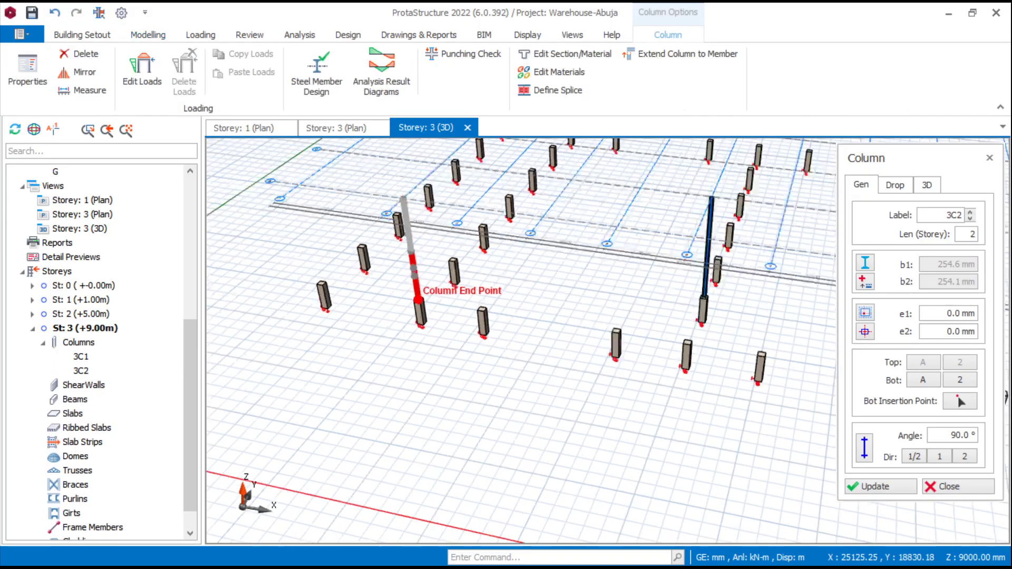
pyautogui.scroll(3, 421, 295)
pyautogui.click(407, 322)
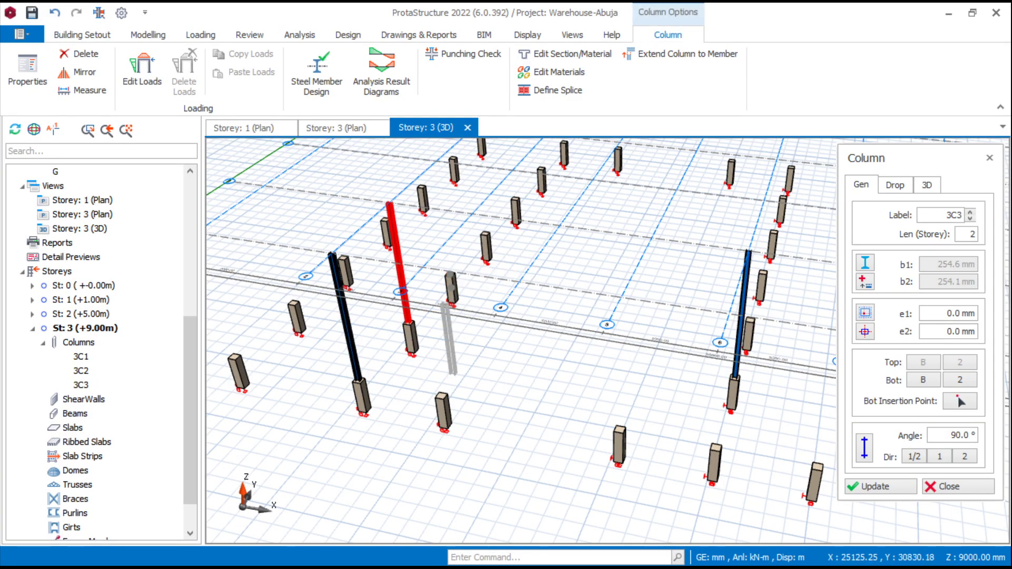
pyautogui.click(449, 273)
pyautogui.click(485, 234)
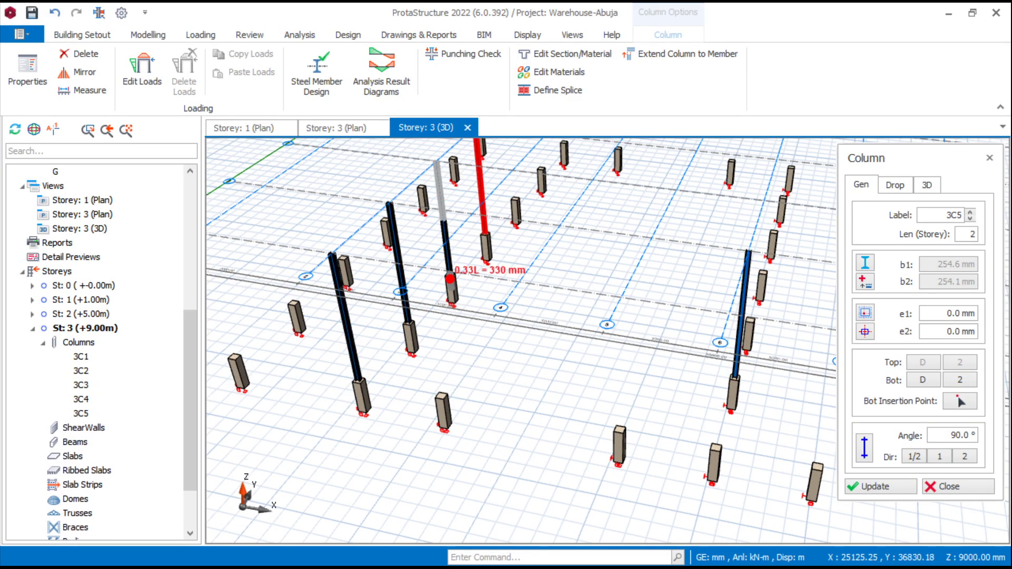
# Continue the two-storey steel columns along axis 2 on the pedestals at E, F and G
pyautogui.moveTo(484, 234); pyautogui.dragTo(432, 324, button='middle')
pyautogui.click(465, 284)
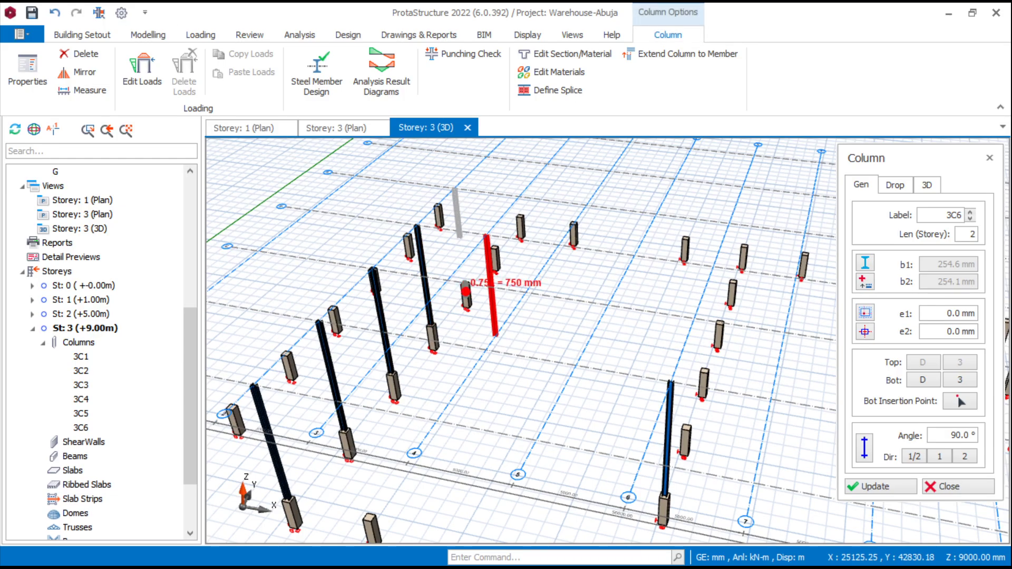
pyautogui.click(520, 216)
pyautogui.scroll(2, 503, 245)
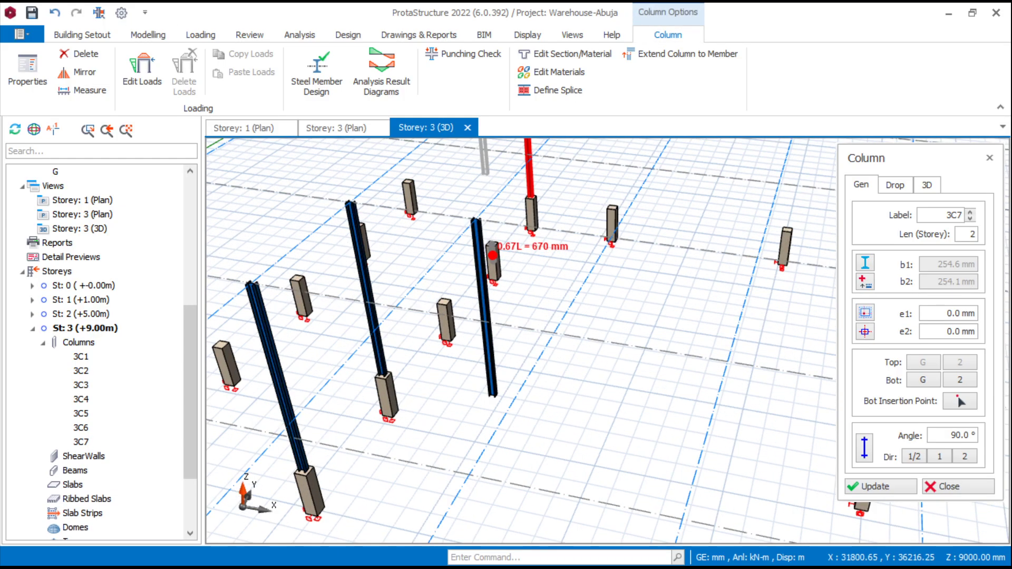
pyautogui.click(491, 244)
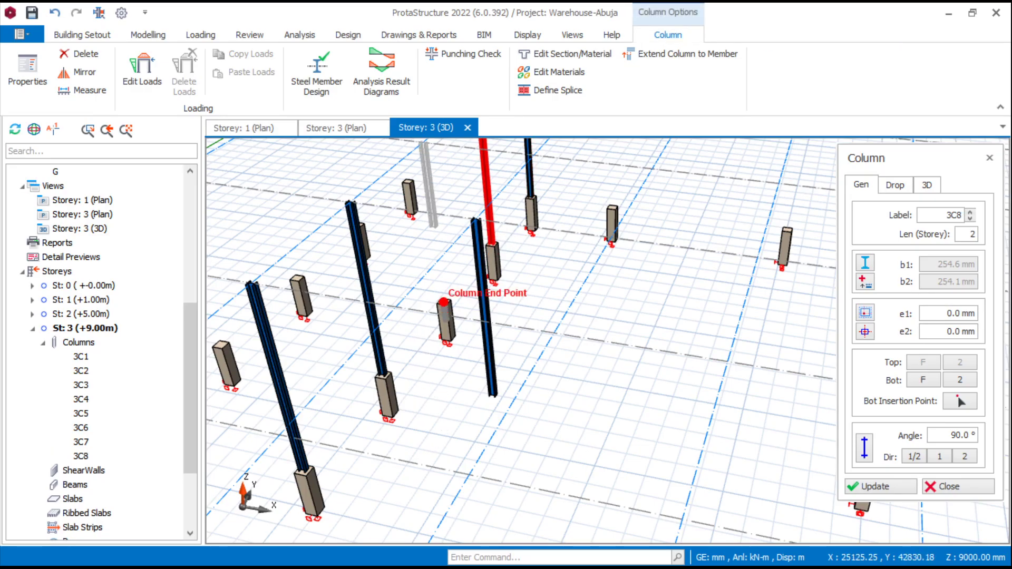
pyautogui.click(444, 302)
pyautogui.press('Escape')
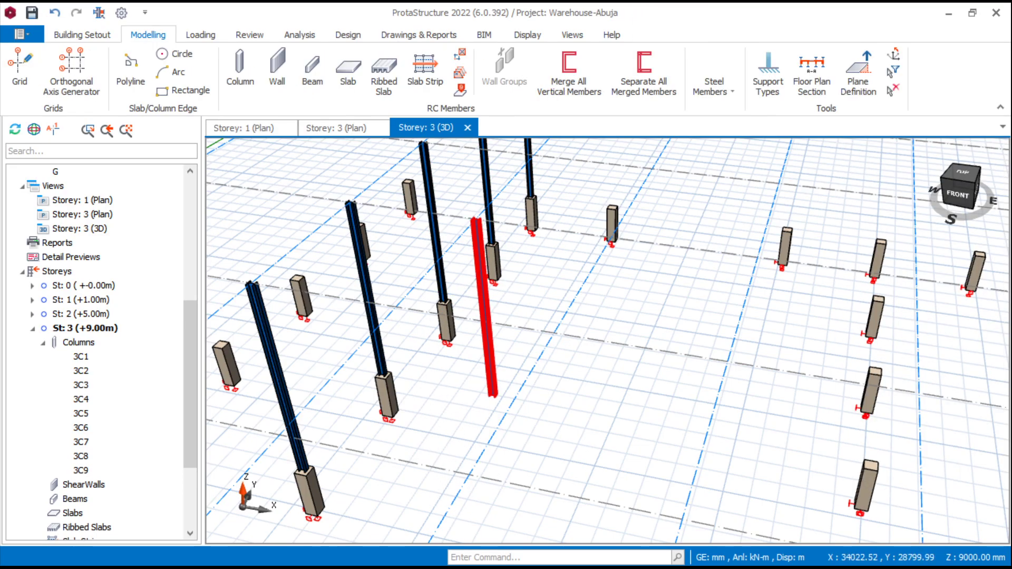
# Delete the misplaced steel column at grid intersection D/3, which has no pedestal beneath it
pyautogui.click(488, 352)
pyautogui.press('Delete')
pyautogui.scroll(-8, 606, 342)
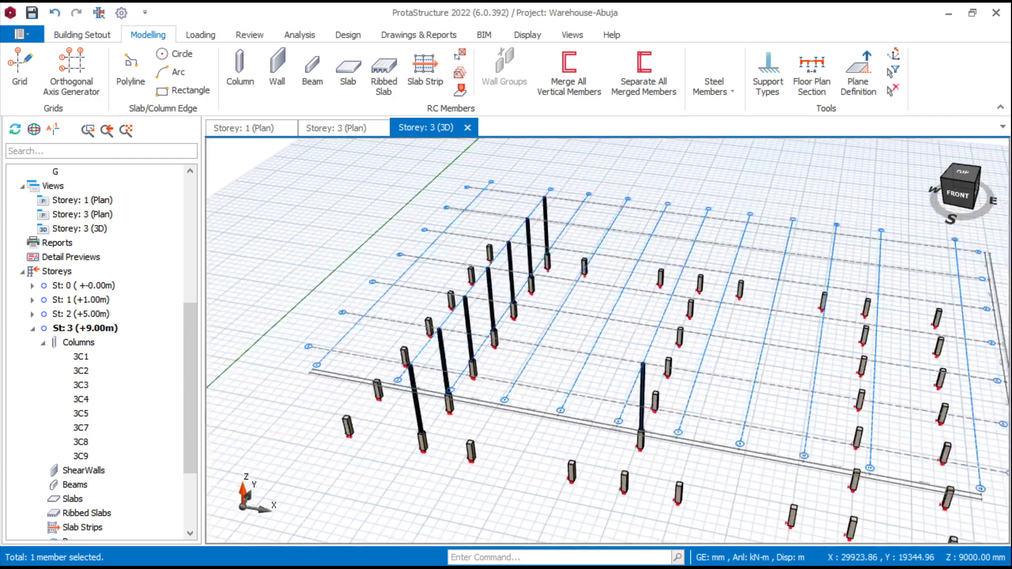
# Place two-storey steel columns with the A/2 column's properties on the axis 11 pedestals from A to F
pyautogui.scroll(5, 608, 341)
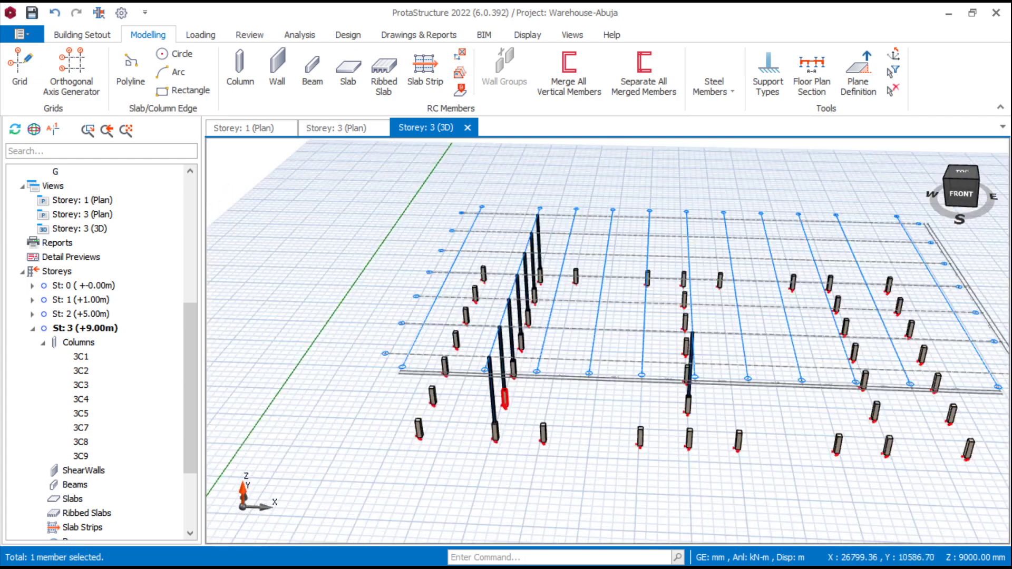
pyautogui.moveTo(608, 341); pyautogui.dragTo(604, 345, button='middle')
pyautogui.rightClick(480, 385)
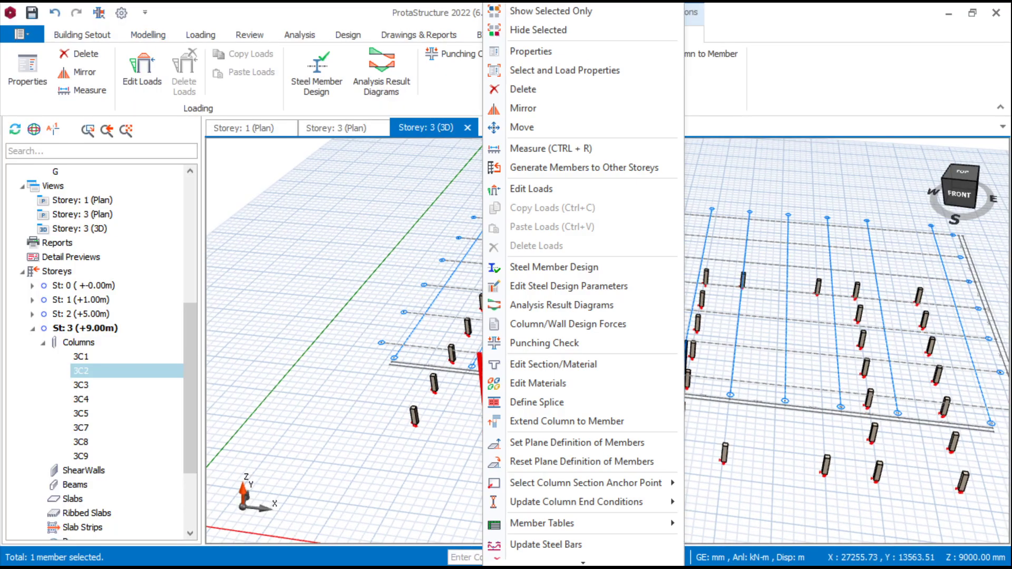
pyautogui.click(533, 49)
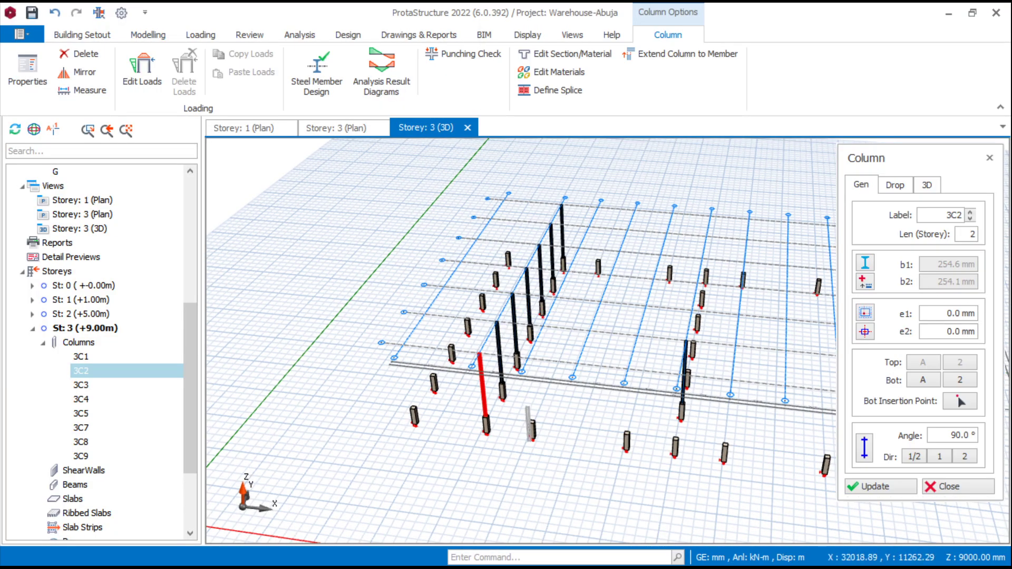
pyautogui.scroll(-1, 527, 406)
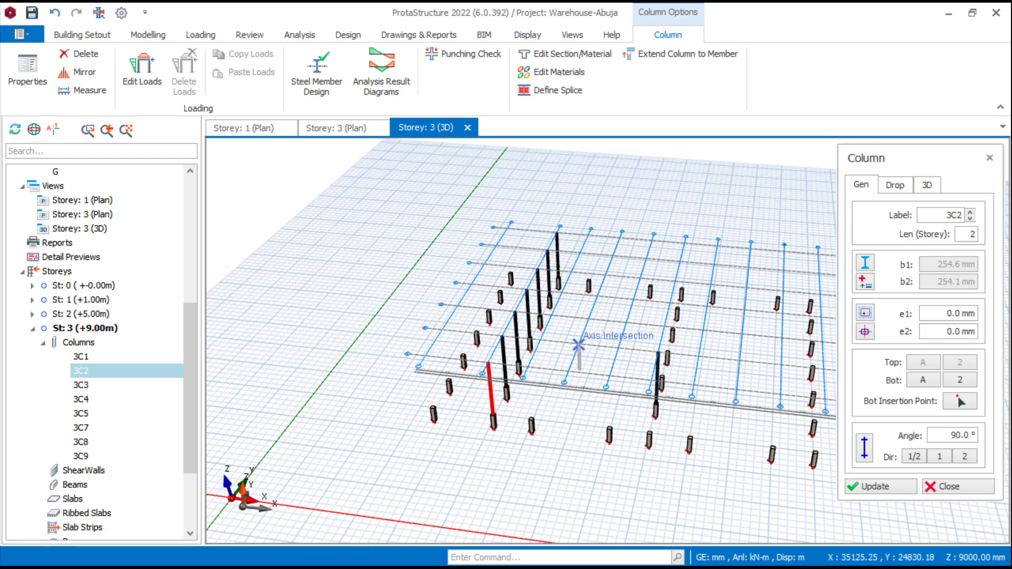
pyautogui.moveTo(750, 323); pyautogui.dragTo(601, 343, button='middle')
pyautogui.moveTo(595, 402); pyautogui.dragTo(522, 395, button='middle')
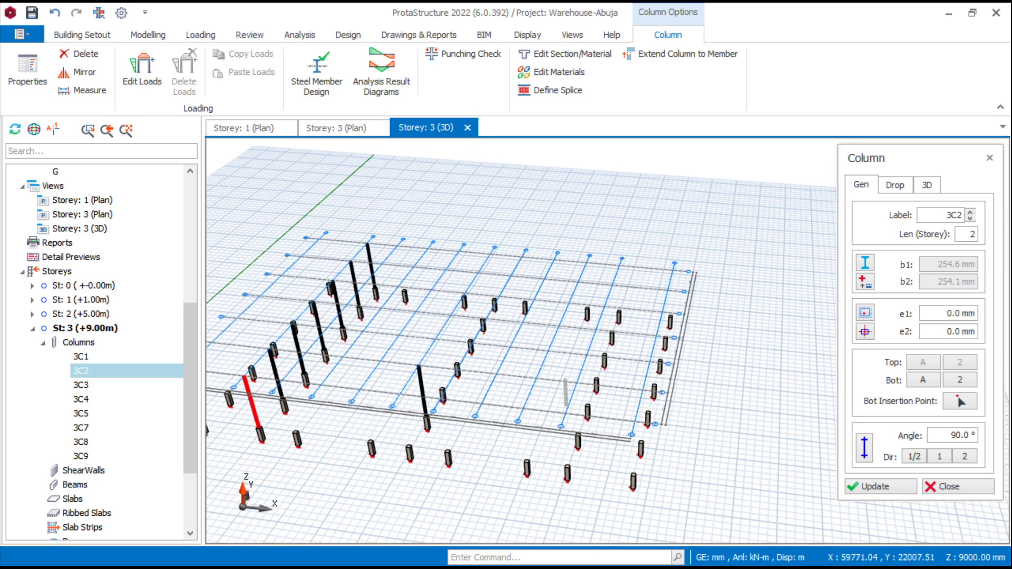
pyautogui.scroll(1, 641, 283)
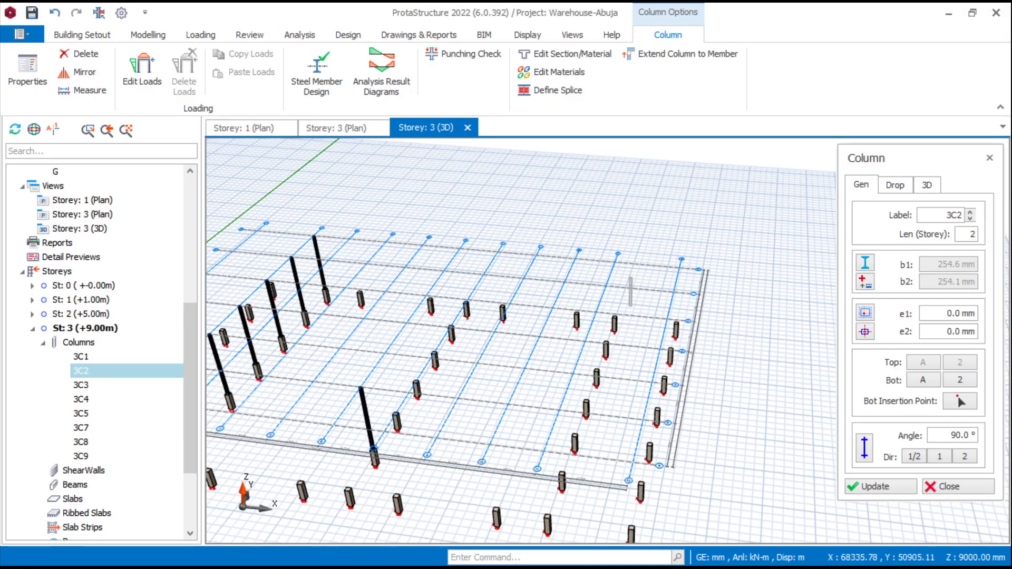
pyautogui.moveTo(605, 286); pyautogui.dragTo(542, 452)
pyautogui.scroll(-2, 593, 375)
pyautogui.scroll(2, 627, 307)
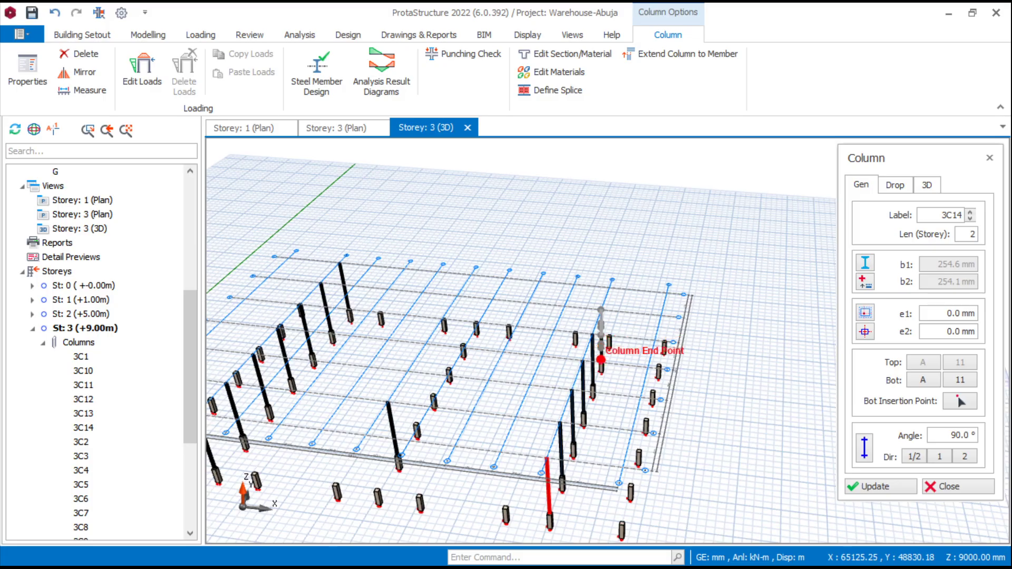
# Place two-storey 90° steel columns on the empty axis 6 pedestals at A, C, D, E, F and G
pyautogui.moveTo(412, 463)
pyautogui.mouseDown(button='middle')
pyautogui.moveTo(458, 409)
pyautogui.moveTo(421, 422)
pyautogui.moveTo(447, 421)
pyautogui.moveTo(464, 392)
pyautogui.moveTo(498, 466)
pyautogui.mouseUp(button='middle')
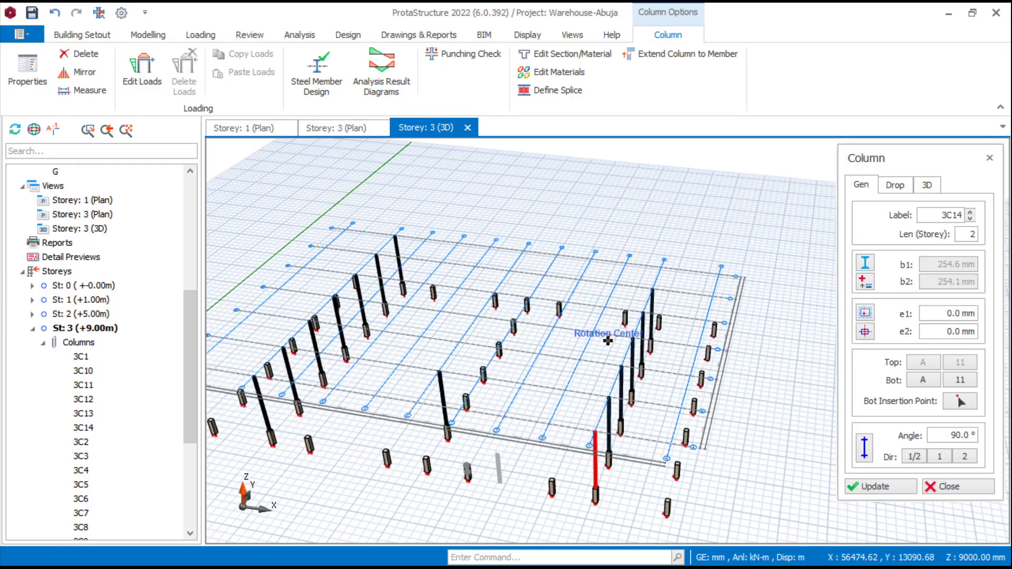
pyautogui.scroll(2, 504, 416)
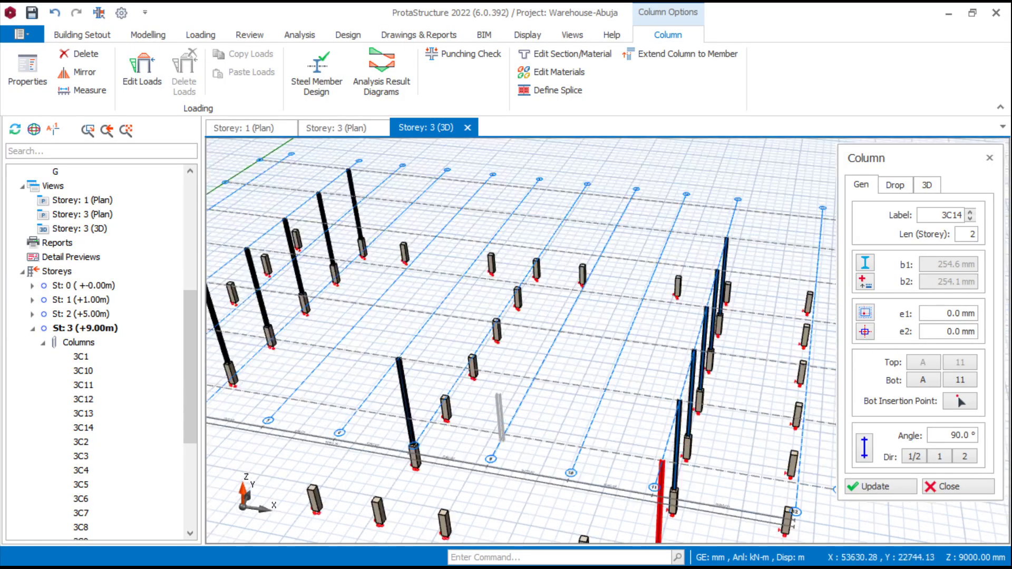
pyautogui.click(445, 413)
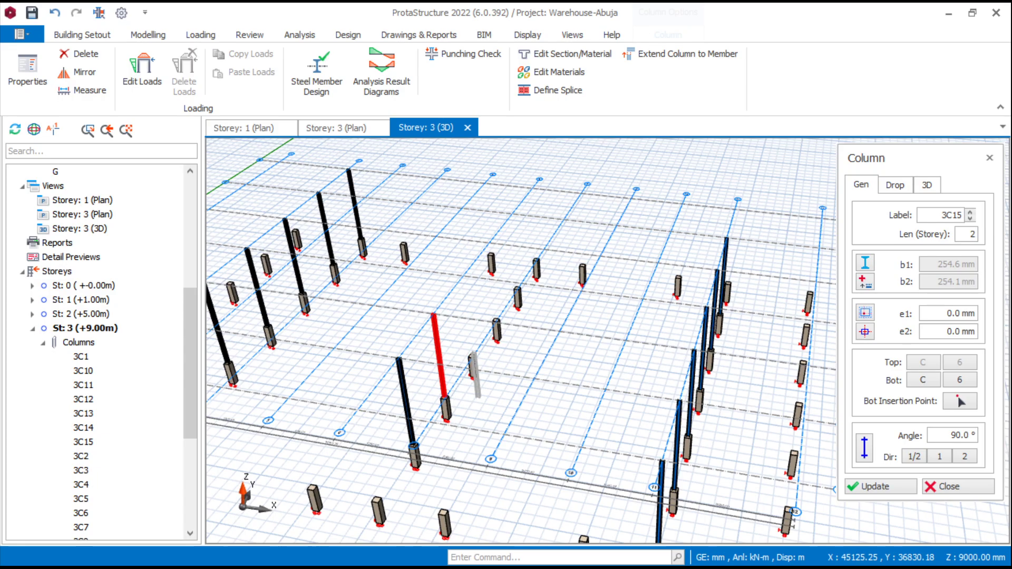
pyautogui.click(496, 321)
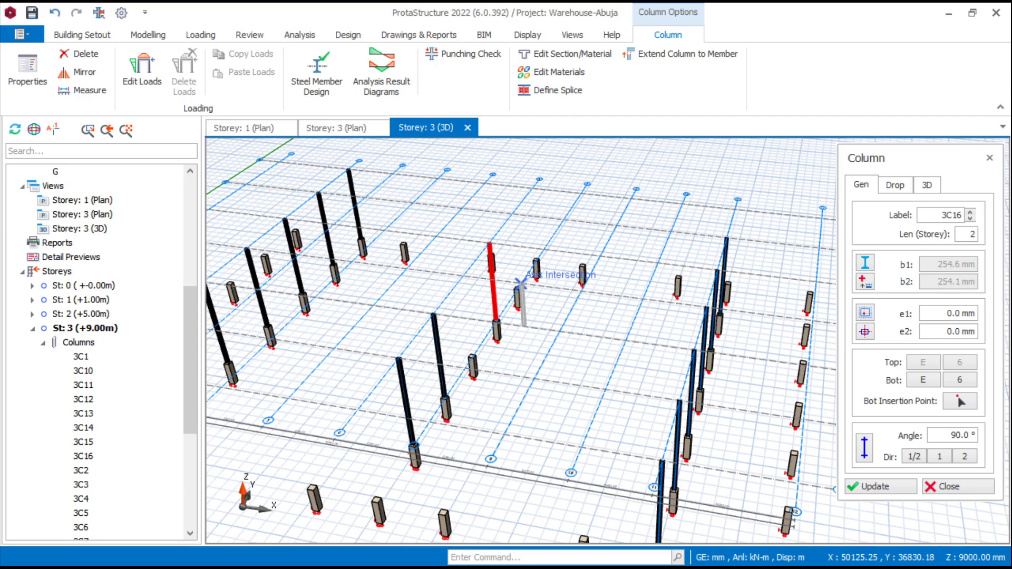
pyautogui.scroll(2, 520, 284)
pyautogui.click(517, 284)
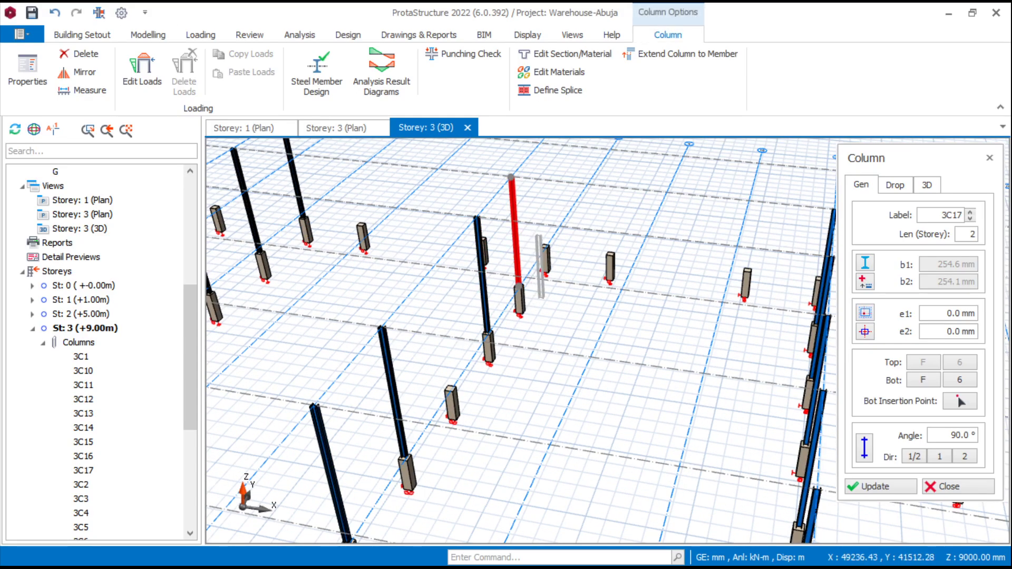
pyautogui.click(545, 247)
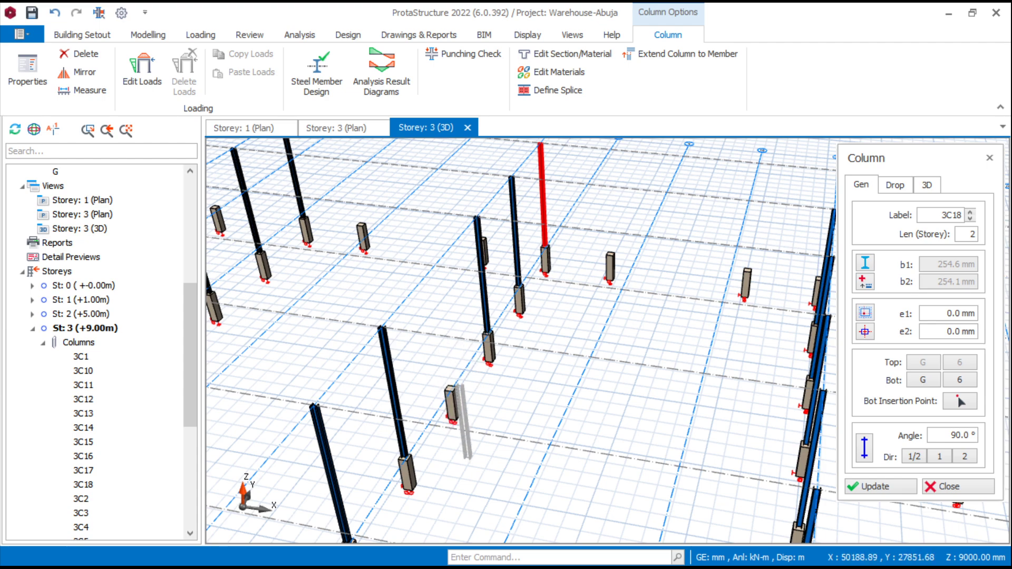
pyautogui.click(450, 389)
pyautogui.scroll(-2, 509, 408)
pyautogui.moveTo(471, 498); pyautogui.dragTo(480, 419, button='middle')
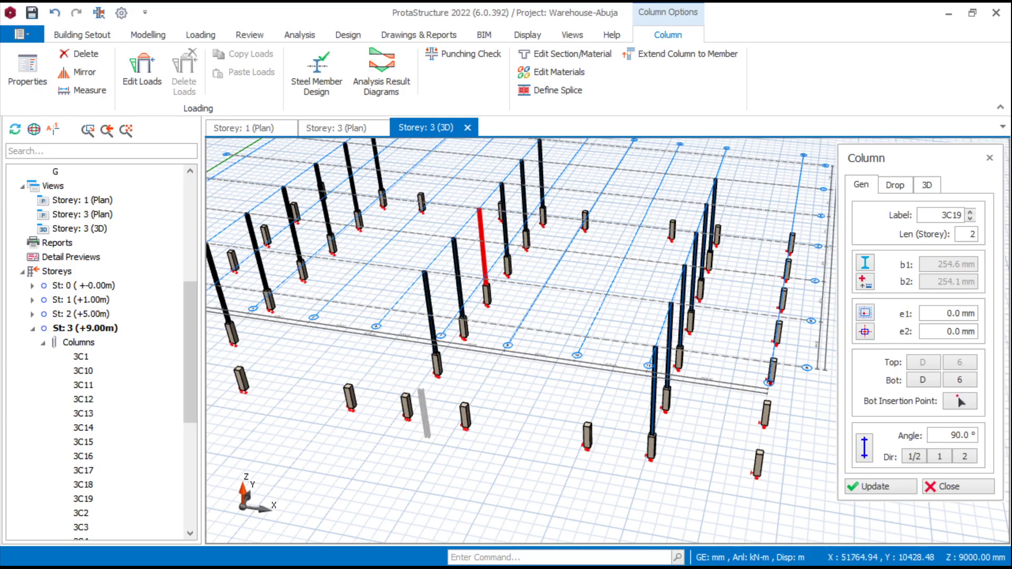
pyautogui.click(405, 395)
pyautogui.scroll(-5, 421, 364)
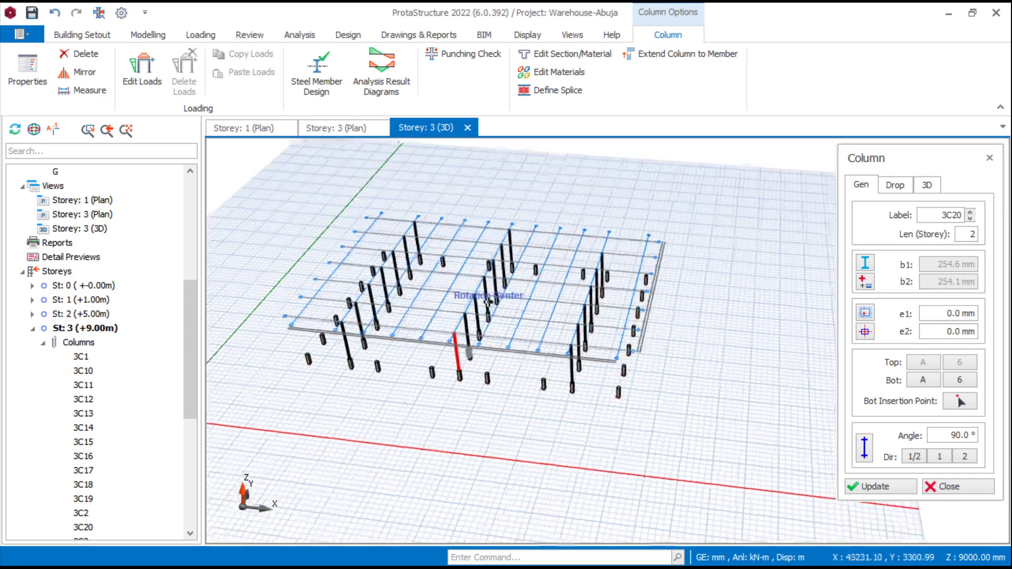
# Place two-storey 90° steel columns along axis A on the pedestals at axes 3, 5, 7 and 10
pyautogui.scroll(3, 521, 316)
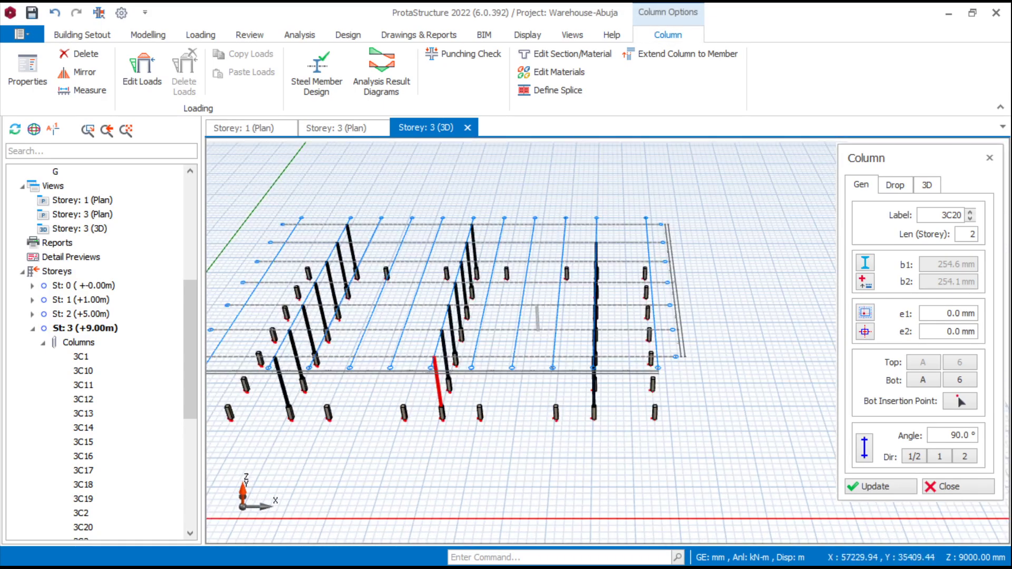
pyautogui.scroll(-3, 517, 332)
pyautogui.scroll(5, 527, 327)
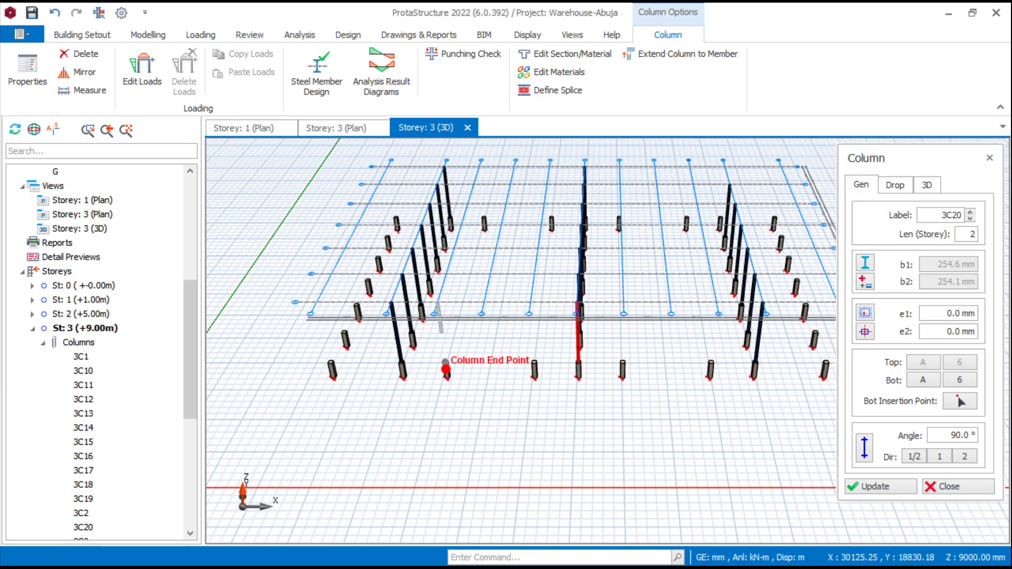
pyautogui.scroll(3, 445, 369)
pyautogui.click(456, 349)
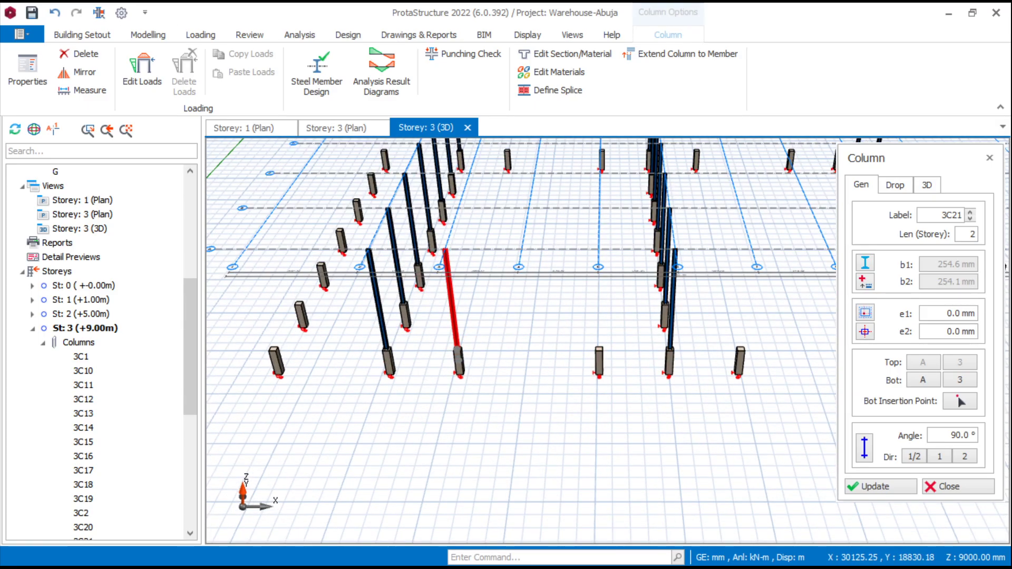
pyautogui.click(598, 350)
pyautogui.click(740, 349)
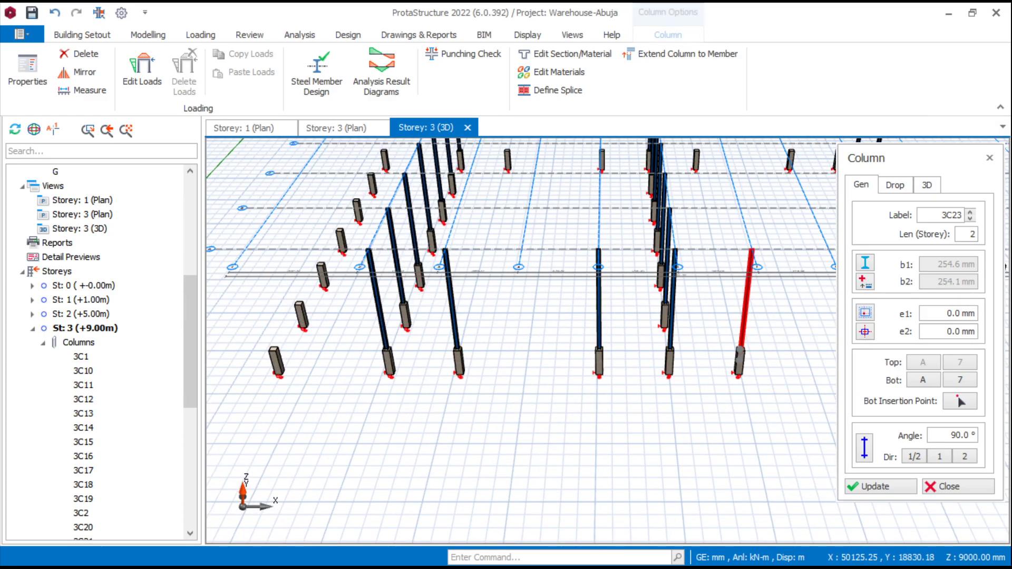
pyautogui.scroll(-3, 740, 349)
pyautogui.moveTo(817, 347); pyautogui.dragTo(641, 346, button='middle')
pyautogui.scroll(3, 640, 345)
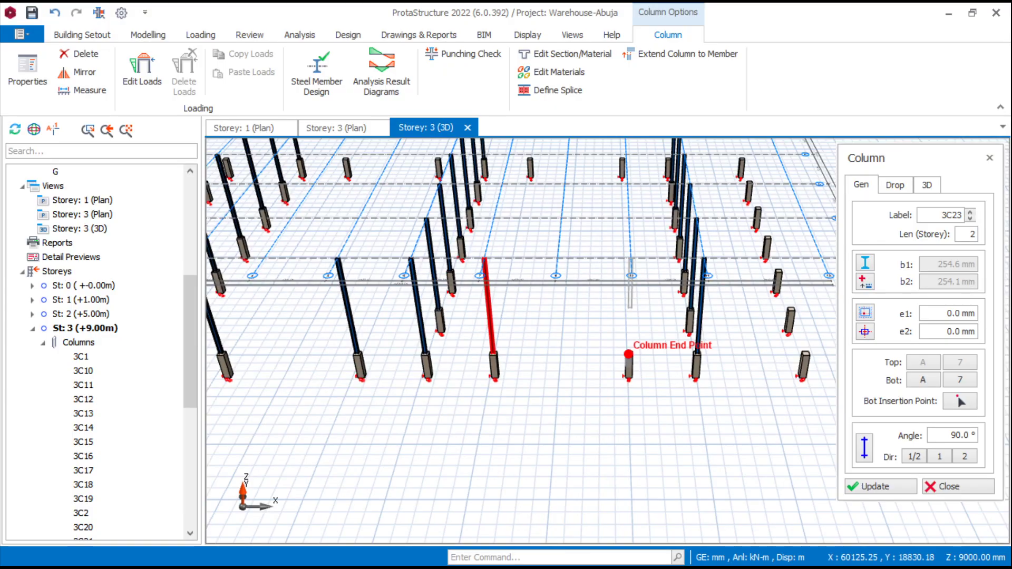
pyautogui.click(628, 352)
# Place two-storey 90° steel columns along axis G on the pedestals at axes 3, 5, 7, 10 and 11, and end column placement
pyautogui.scroll(-4, 629, 352)
pyautogui.moveTo(367, 342)
pyautogui.keyDown('shift'); pyautogui.mouseDown(button='middle')
pyautogui.moveTo(580, 369)
pyautogui.moveTo(585, 327)
pyautogui.moveTo(652, 312)
pyautogui.mouseUp(button='middle'); pyautogui.keyUp('shift')
pyautogui.scroll(3, 649, 314)
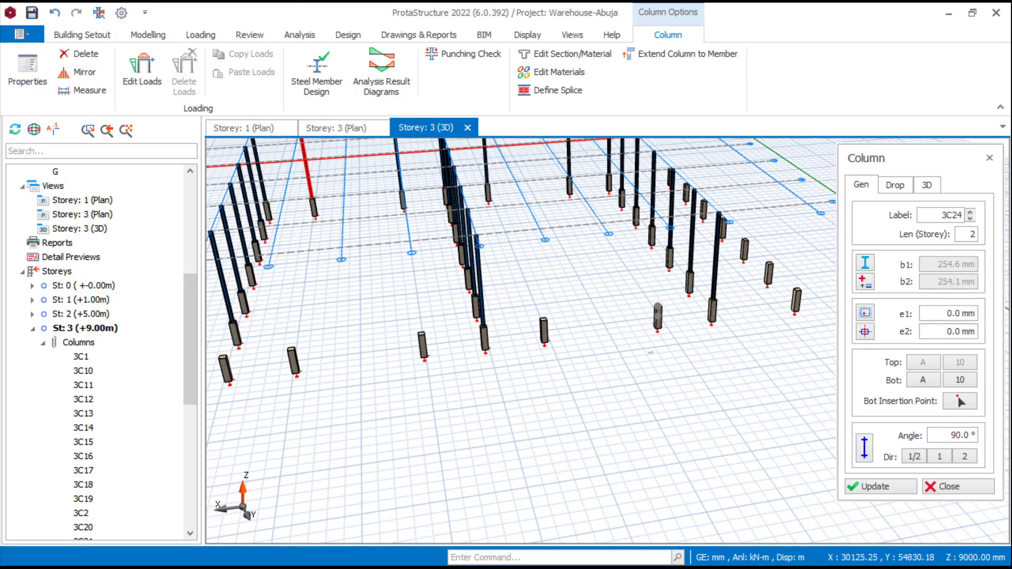
pyautogui.click(657, 305)
pyautogui.click(543, 319)
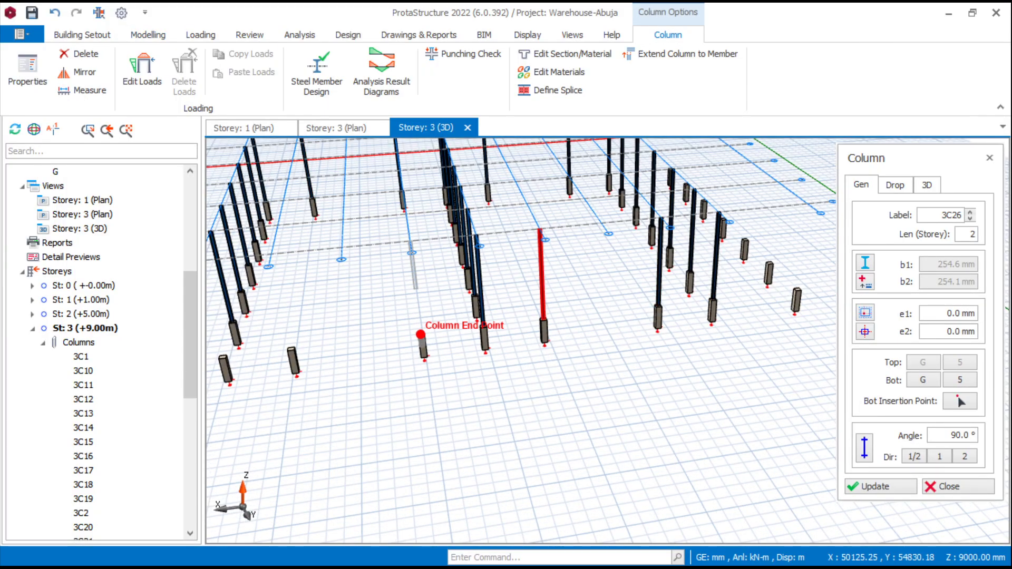
pyautogui.click(420, 329)
pyautogui.click(291, 343)
pyautogui.scroll(-3, 584, 322)
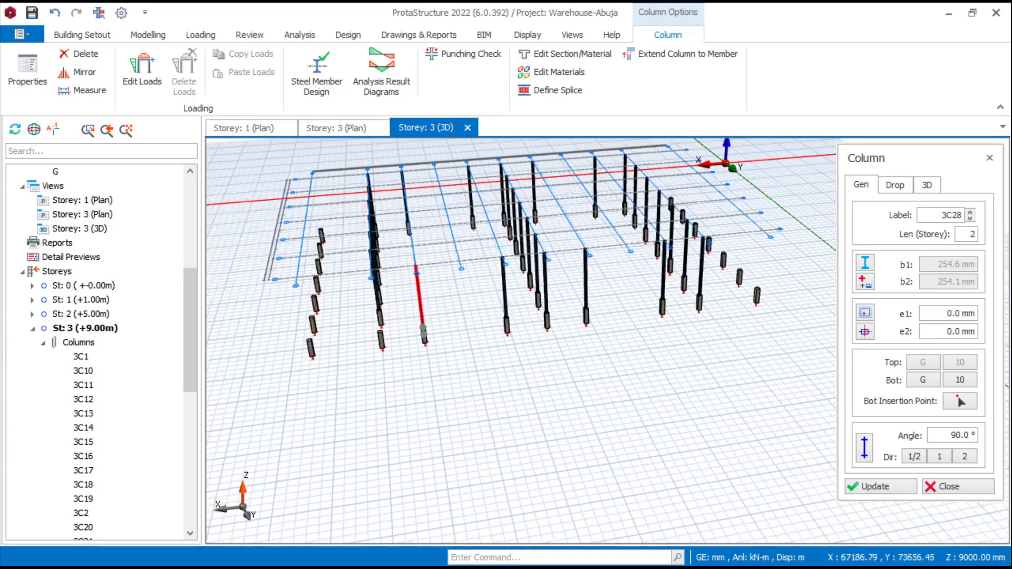
pyautogui.scroll(2, 379, 324)
pyautogui.click(383, 333)
pyautogui.scroll(-3, 384, 342)
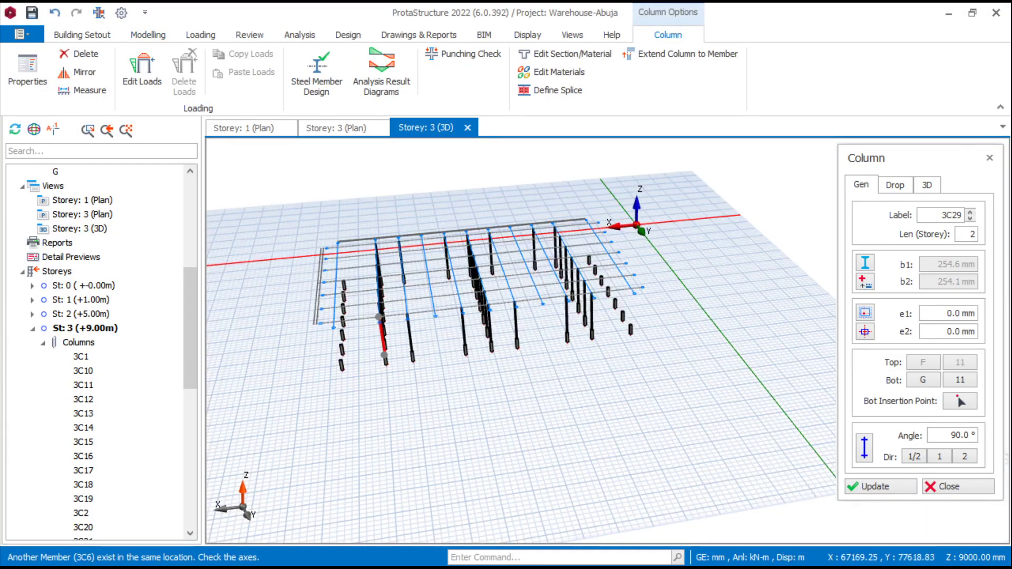
pyautogui.press('Escape')
pyautogui.moveTo(232, 358); pyautogui.dragTo(529, 326, button='middle')
pyautogui.scroll(3, 432, 309)
pyautogui.scroll(-3, 435, 305)
pyautogui.moveTo(438, 290); pyautogui.dragTo(540, 348, button='middle')
pyautogui.scroll(2, 509, 339)
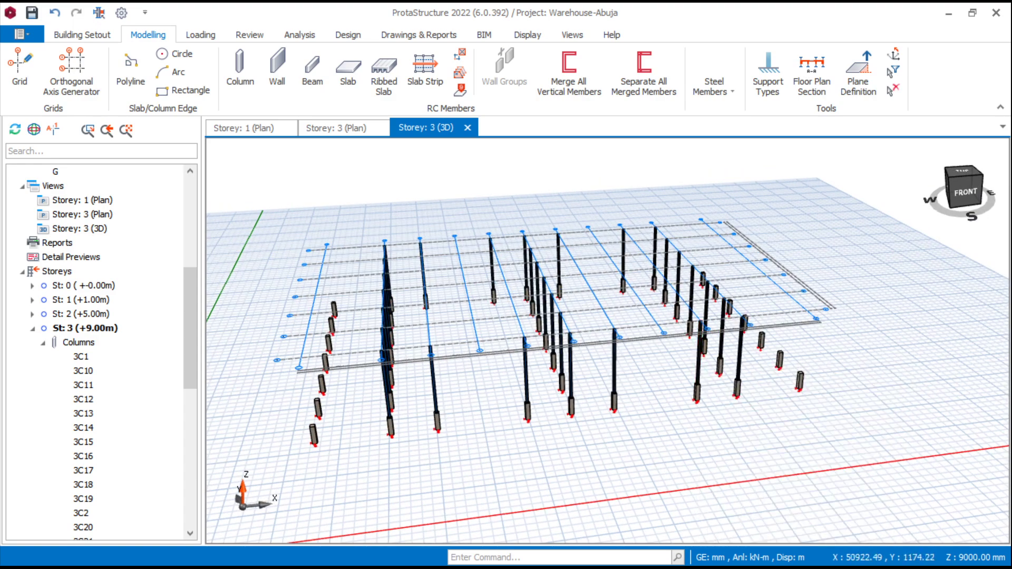
# Make St: 2 (+5.00m) the active storey in the 3D view
pyautogui.scroll(3, 413, 363)
pyautogui.moveTo(327, 382); pyautogui.dragTo(511, 316, button='middle')
pyautogui.scroll(-3, 512, 316)
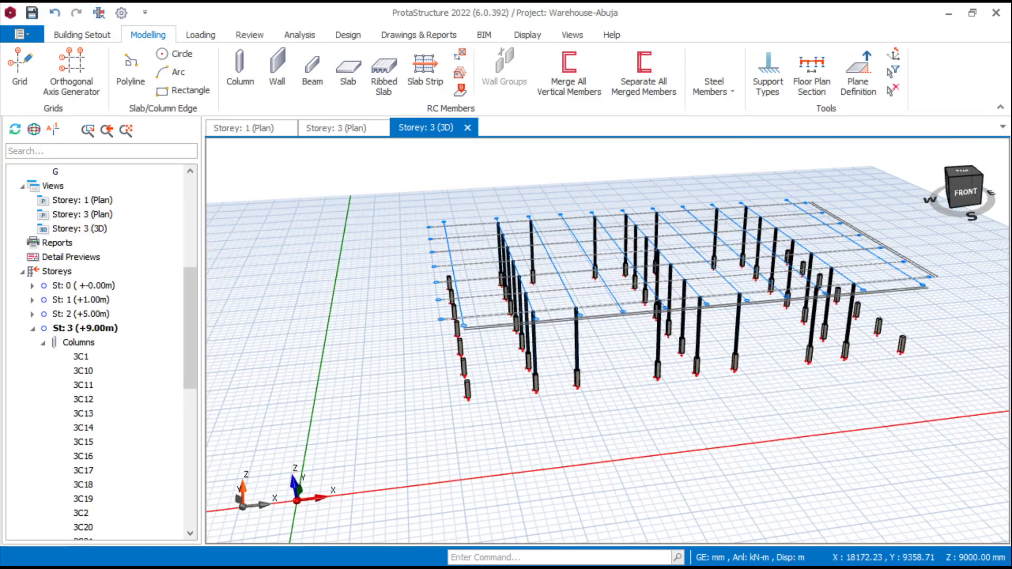
pyautogui.scroll(3, 403, 316)
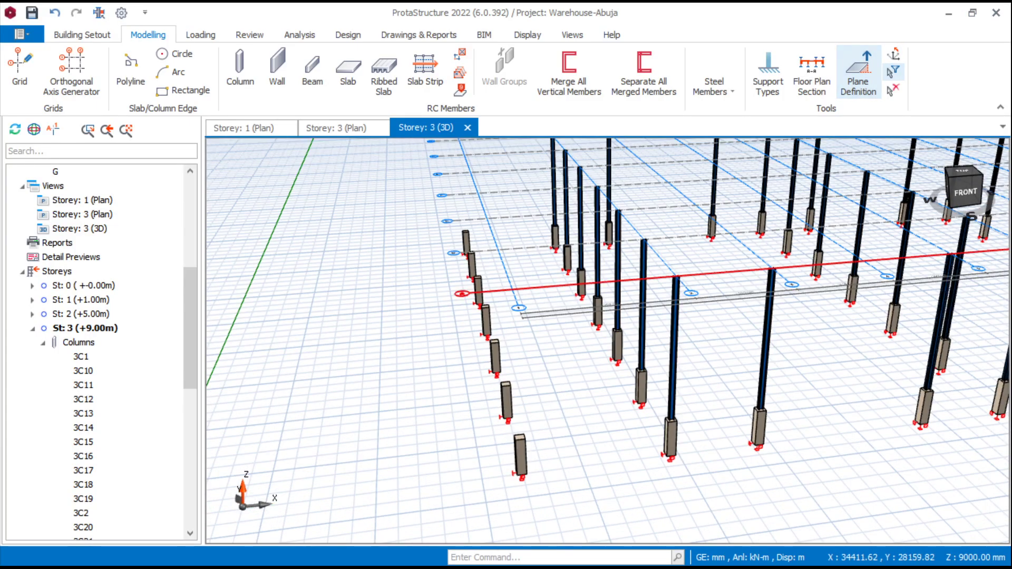
pyautogui.doubleClick(81, 314)
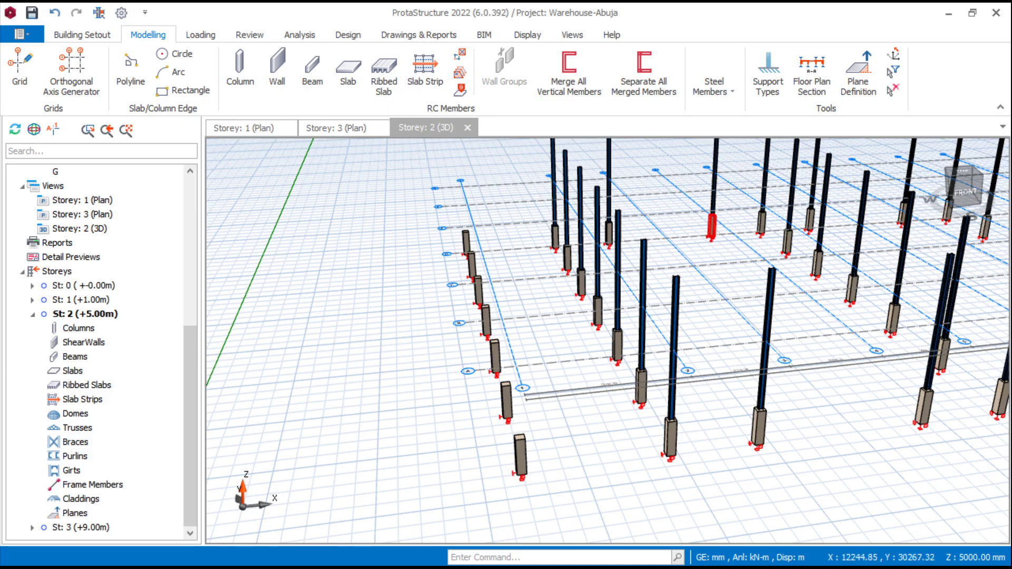
pyautogui.scroll(-4, 549, 312)
pyautogui.moveTo(549, 311); pyautogui.dragTo(516, 326, button='middle')
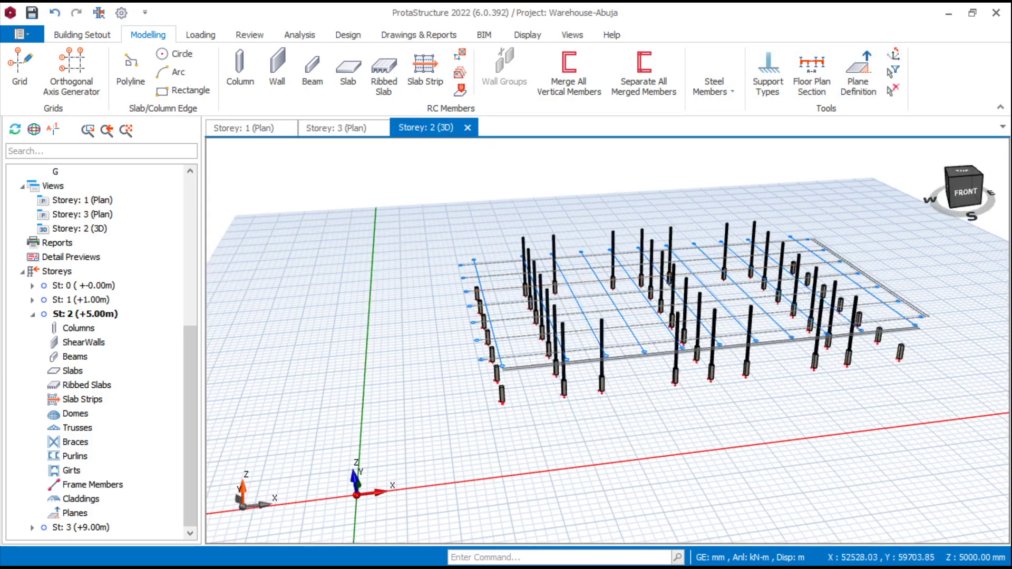
# Switch to the PDF drawing in WPS, examine the column heights in the front and back elevation, and return to ProtaStructure
pyautogui.click(948, 12)
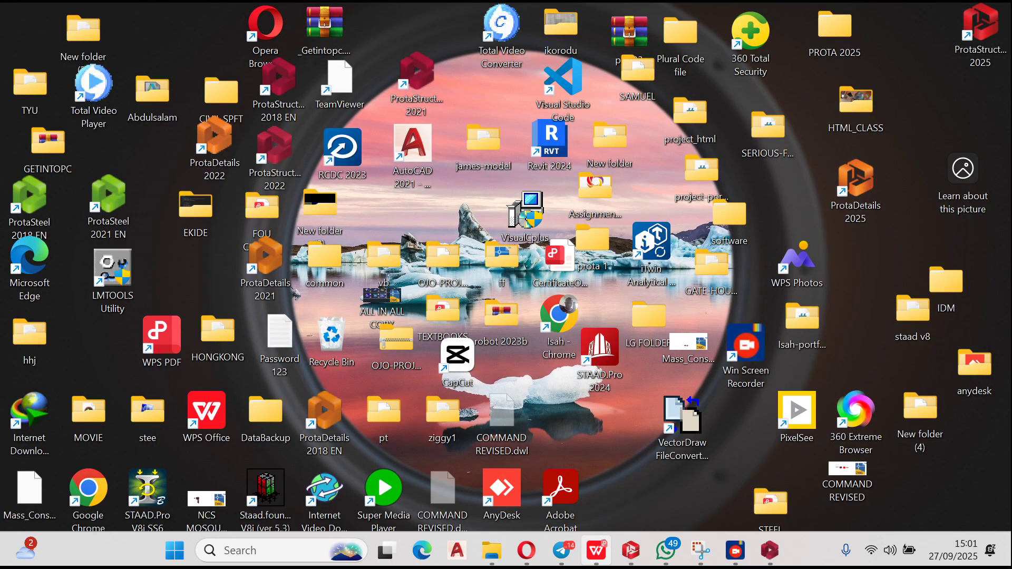
pyautogui.click(596, 551)
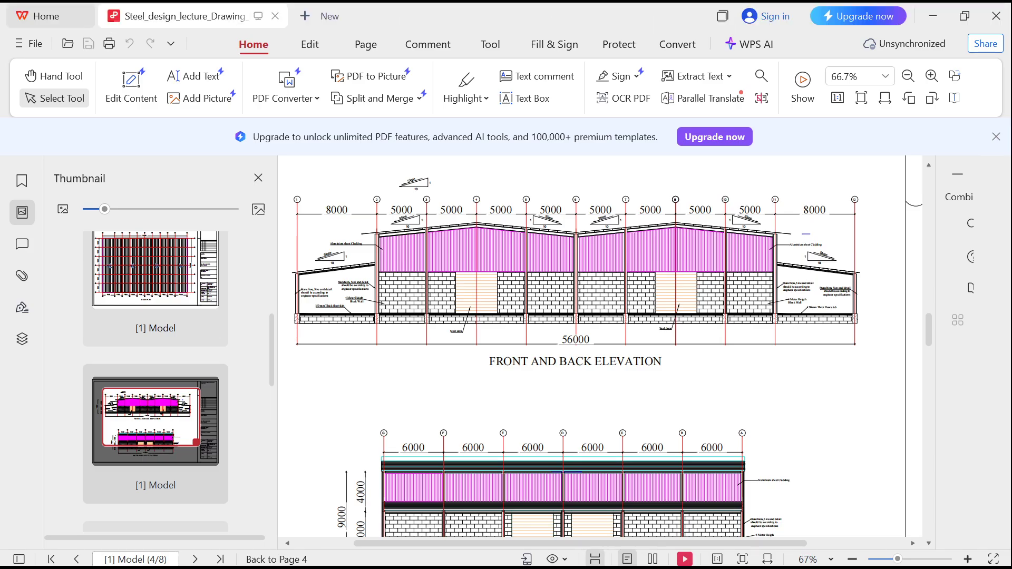
pyautogui.keyDown('ctrl'); pyautogui.scroll(-2, 437, 300); pyautogui.keyUp('ctrl')
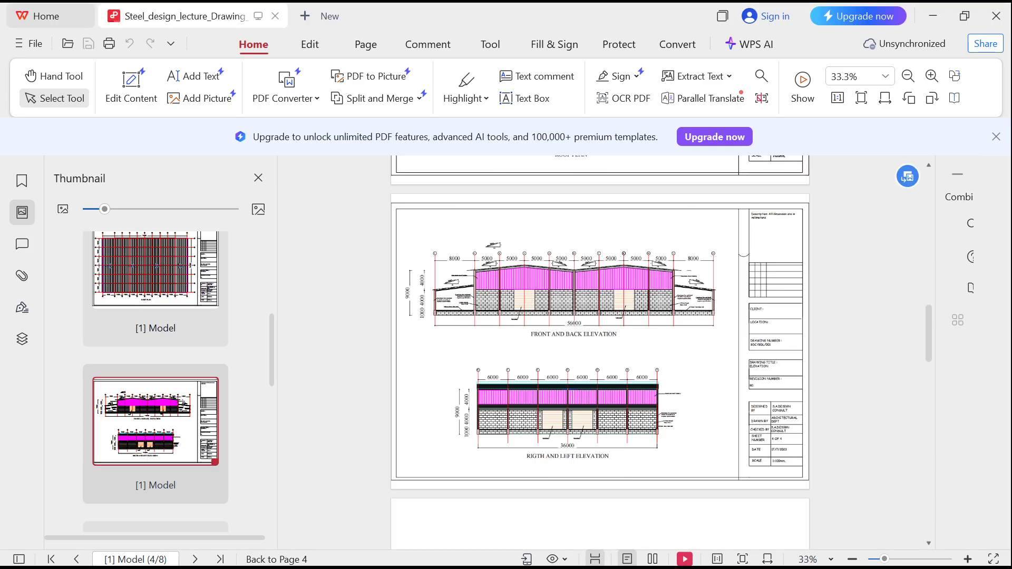
pyautogui.keyDown('ctrl'); pyautogui.scroll(3, 437, 301); pyautogui.keyUp('ctrl')
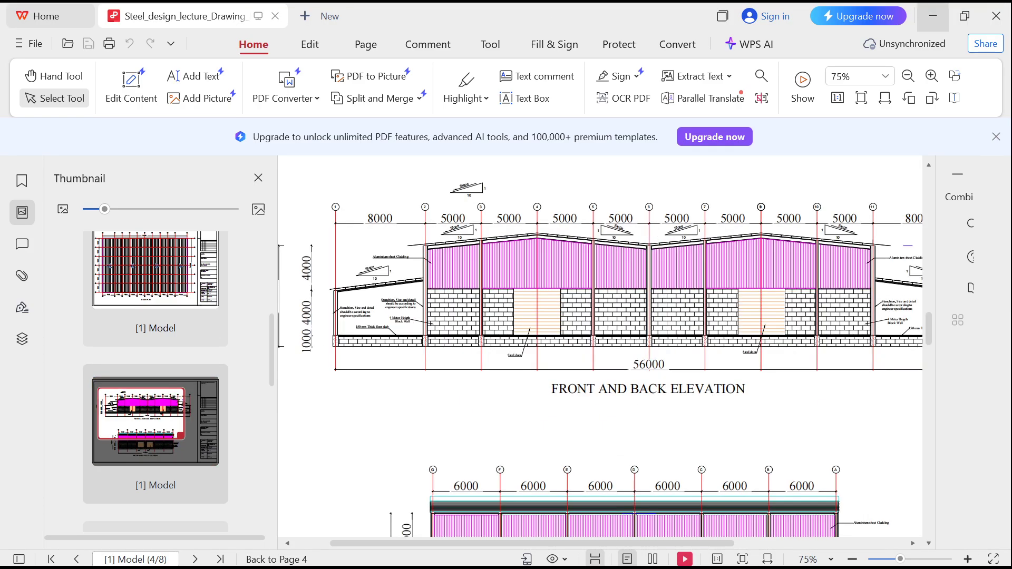
pyautogui.click(932, 16)
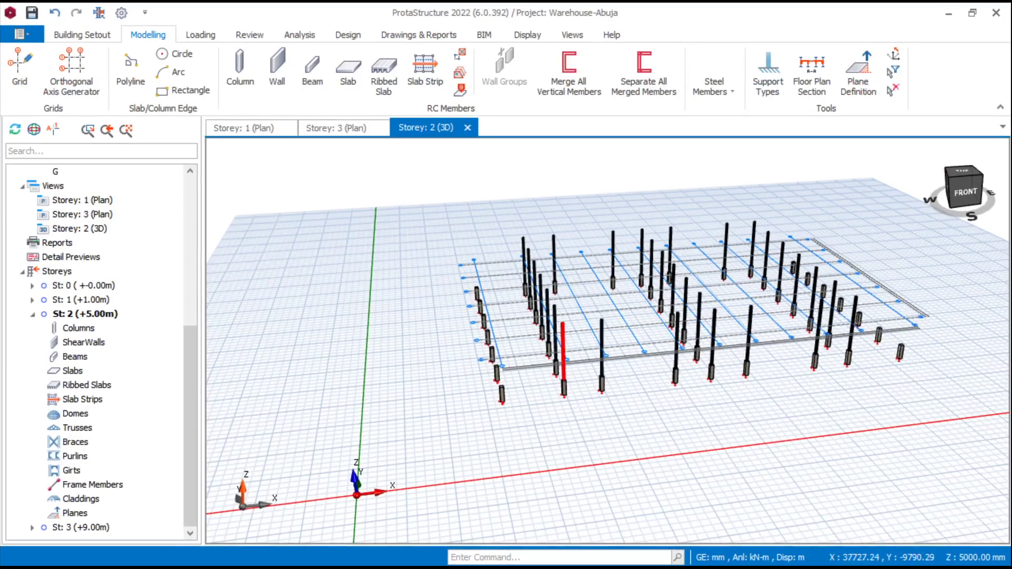
# Place a two-storey 90° steel column with the A/3 column's properties on the A/1 pedestal and end placement
pyautogui.scroll(3, 601, 374)
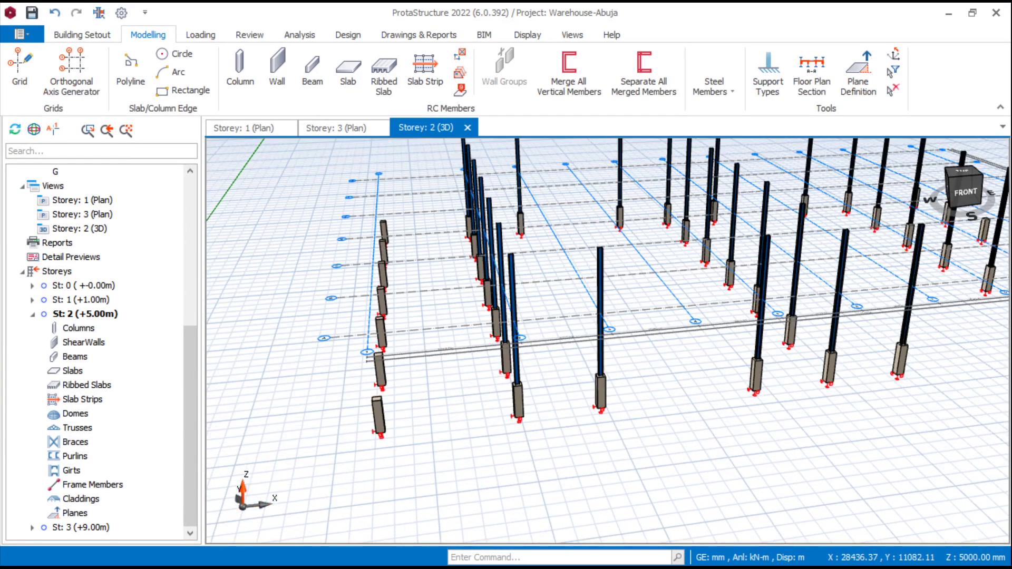
pyautogui.click(600, 316)
pyautogui.rightClick(600, 316)
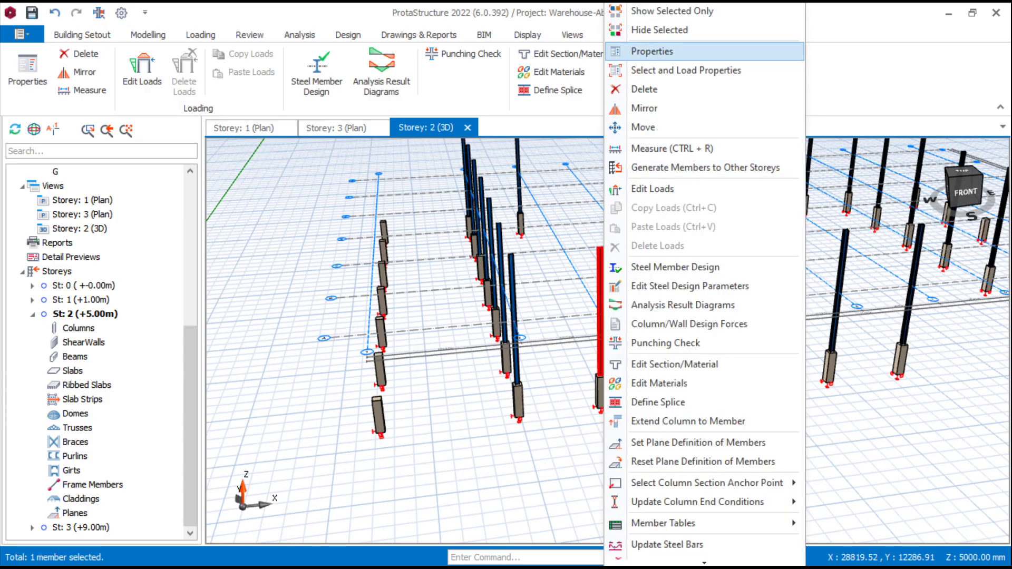
pyautogui.click(632, 51)
pyautogui.scroll(2, 388, 377)
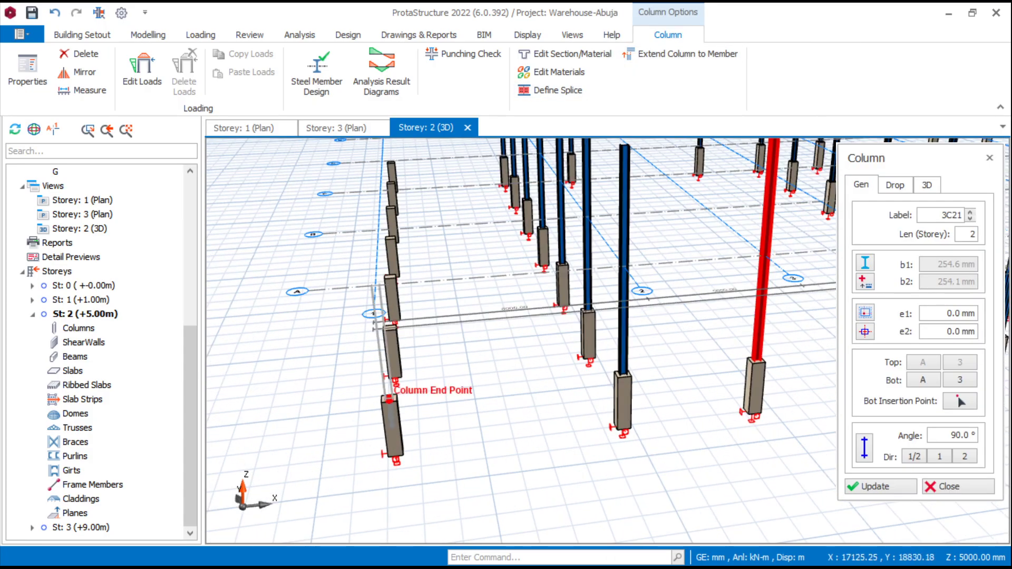
pyautogui.click(385, 364)
pyautogui.scroll(-4, 569, 324)
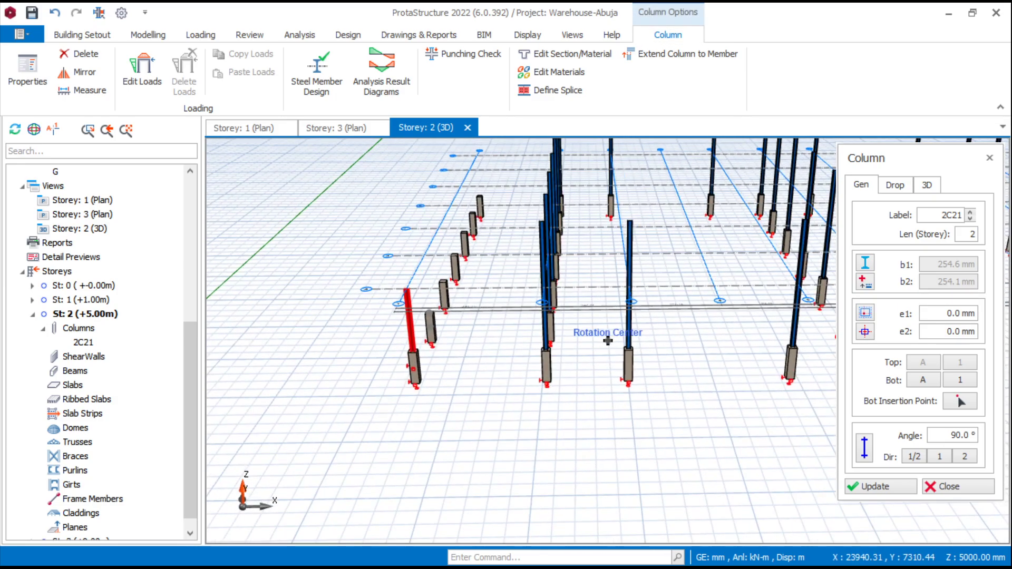
pyautogui.press('Escape')
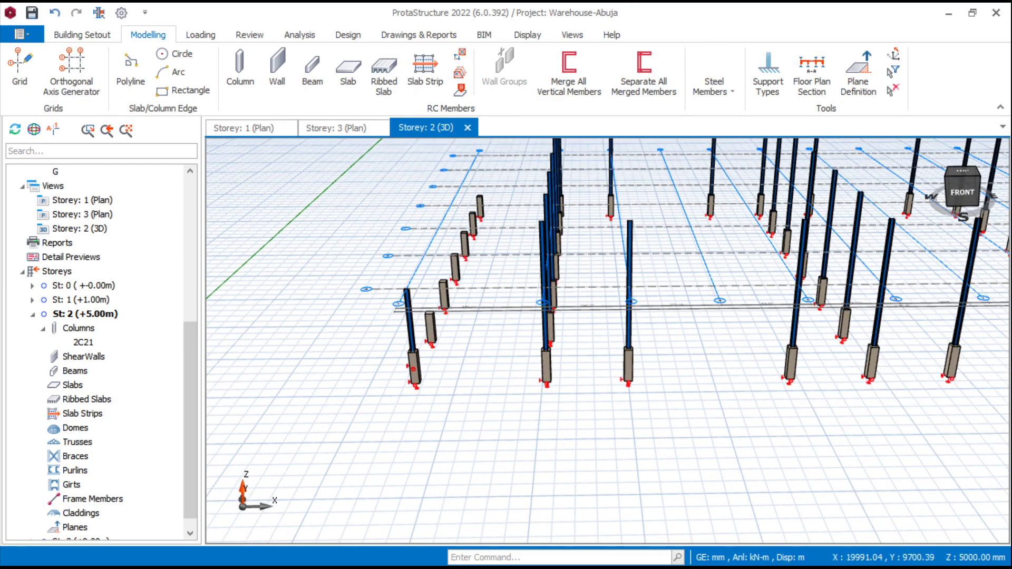
# Set the storey length of the A/1 steel column to 1 and close its properties
pyautogui.scroll(3, 388, 330)
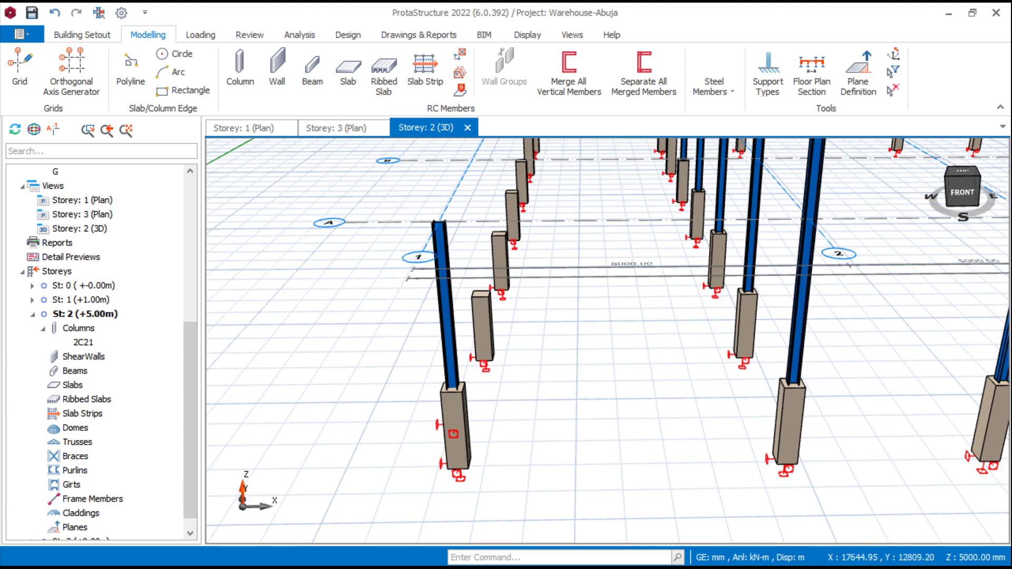
pyautogui.scroll(-3, 611, 332)
pyautogui.scroll(5, 611, 331)
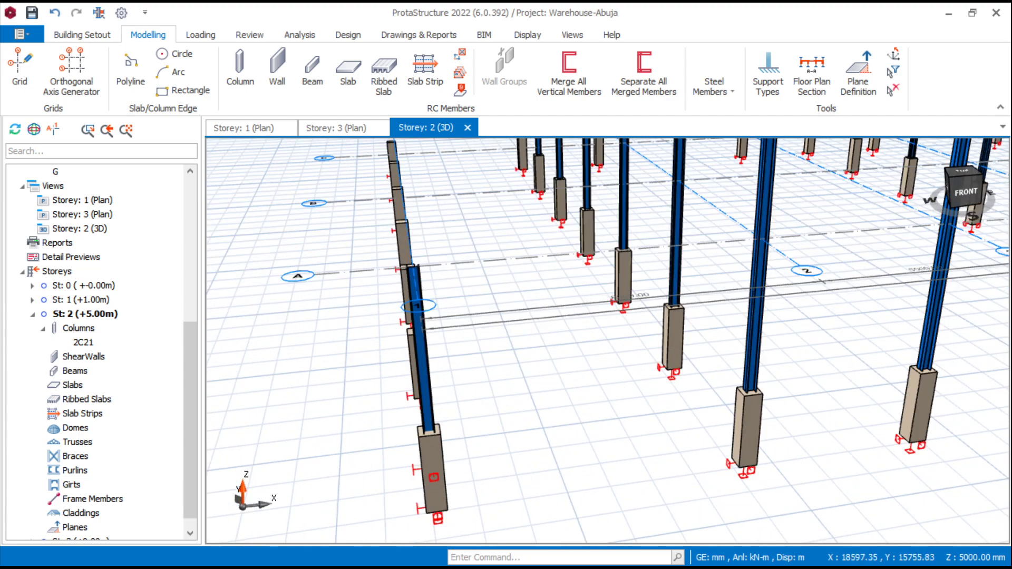
pyautogui.click(421, 342)
pyautogui.rightClick(428, 342)
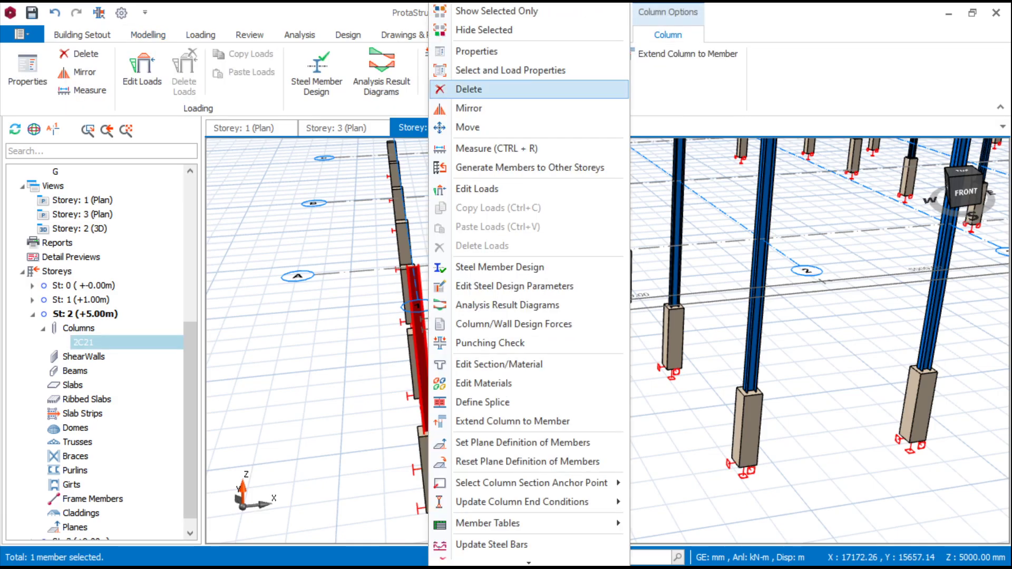
pyautogui.click(483, 51)
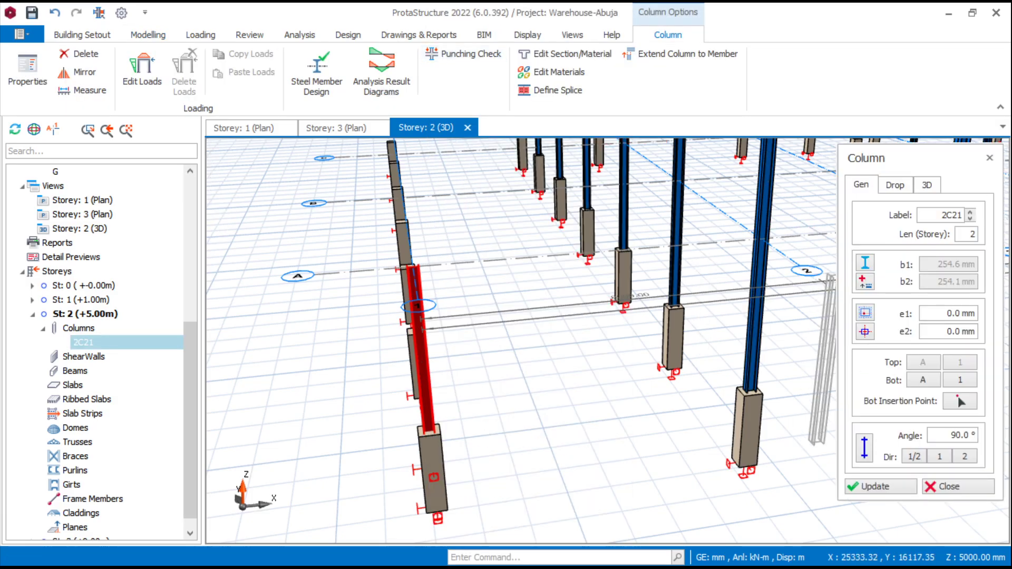
pyautogui.click(971, 235)
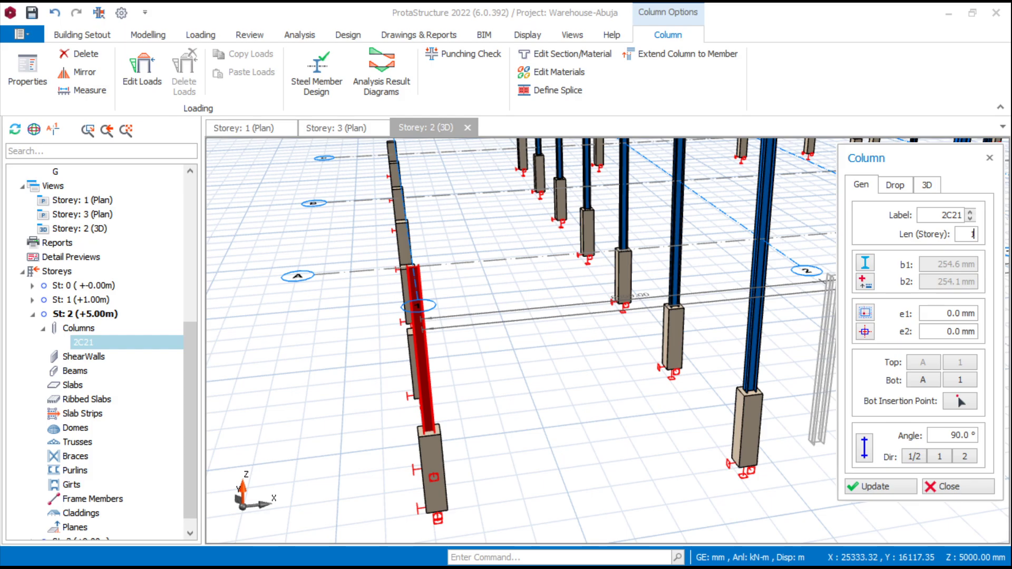
pyautogui.click(880, 486)
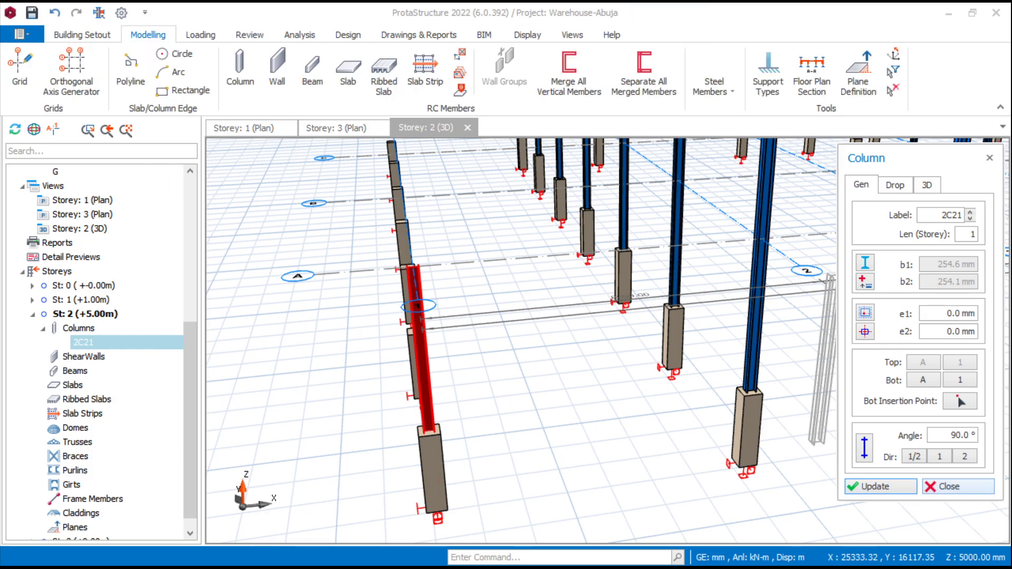
pyautogui.click(958, 486)
pyautogui.press('Escape')
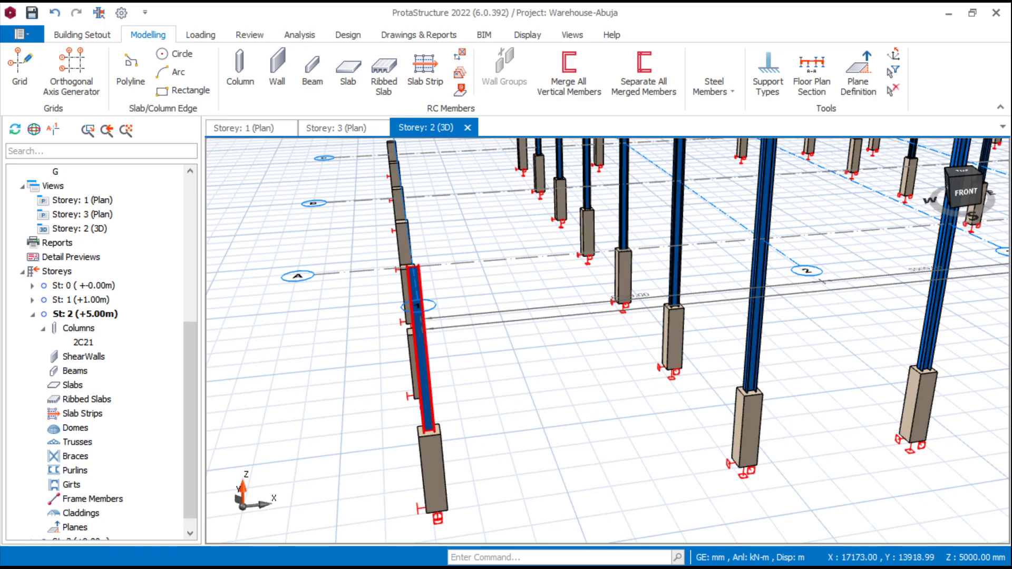
# Place one-storey 90° steel columns with the A/1 column's properties on the axis 1 pedestals from B to G
pyautogui.scroll(-5, 548, 372)
pyautogui.scroll(3, 548, 364)
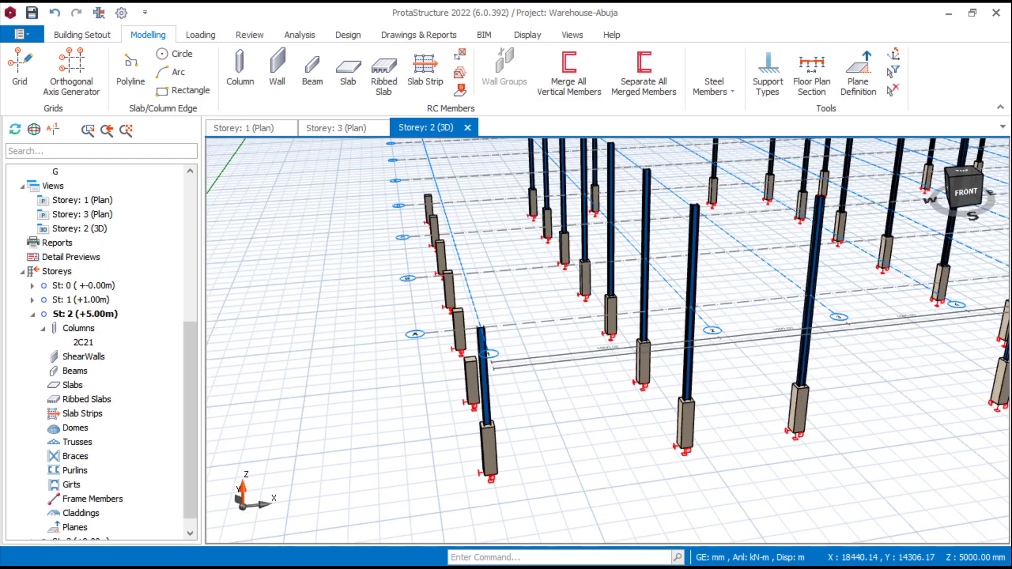
pyautogui.moveTo(605, 338); pyautogui.dragTo(588, 346, button='middle')
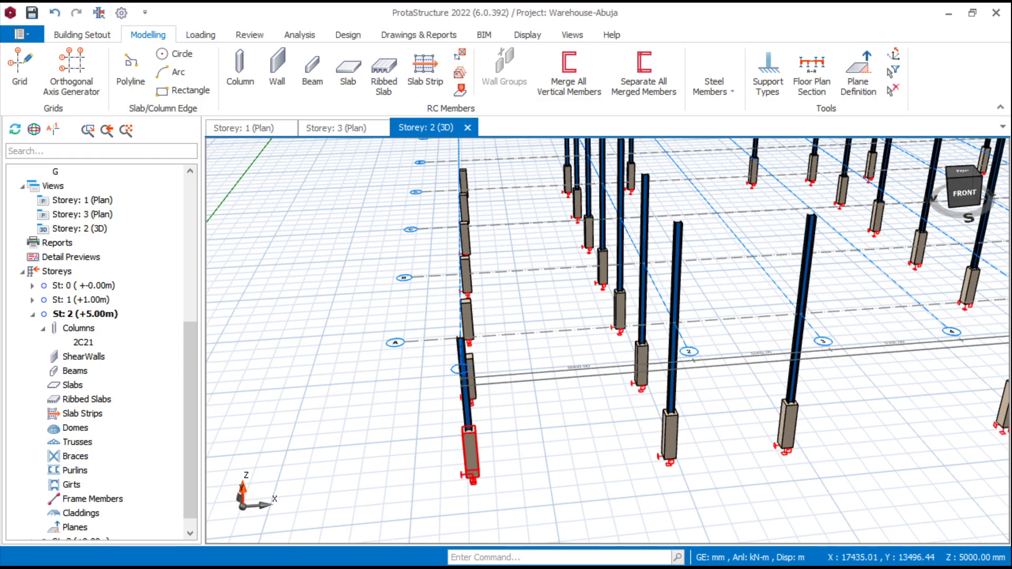
pyautogui.scroll(4, 467, 424)
pyautogui.click(471, 352)
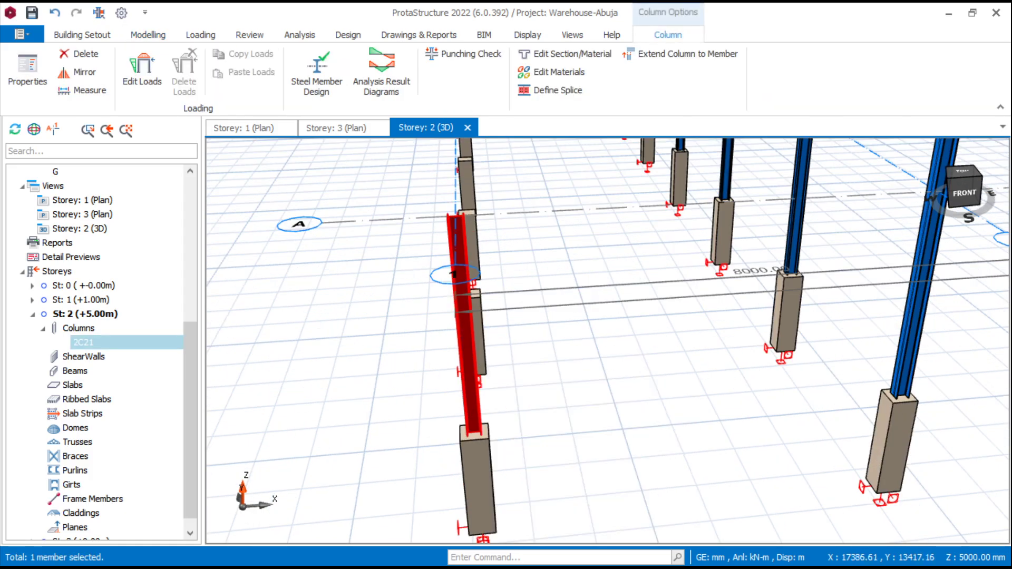
pyautogui.rightClick(486, 359)
pyautogui.click(529, 51)
pyautogui.scroll(-4, 548, 387)
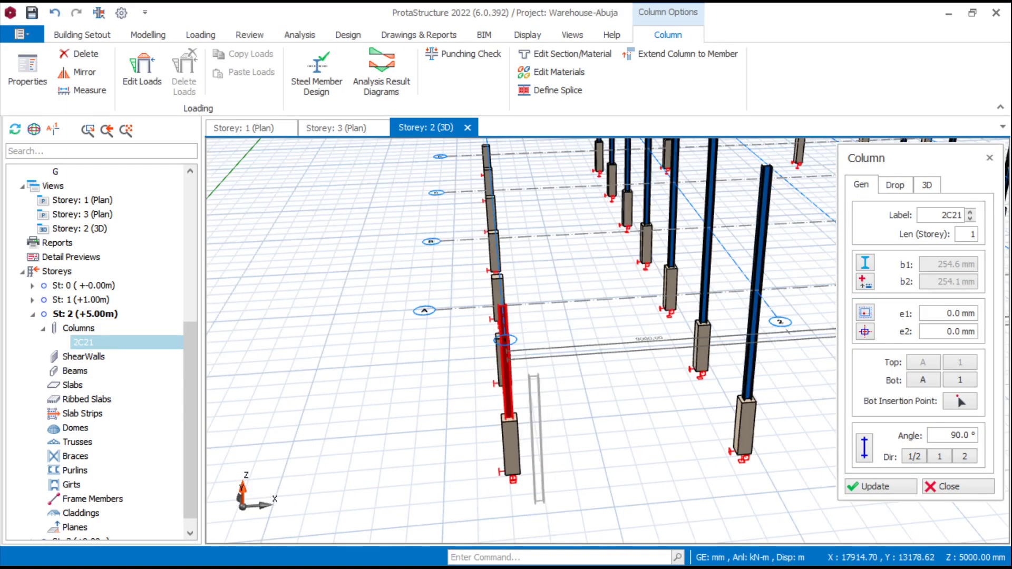
pyautogui.moveTo(536, 375); pyautogui.dragTo(434, 398, button='middle')
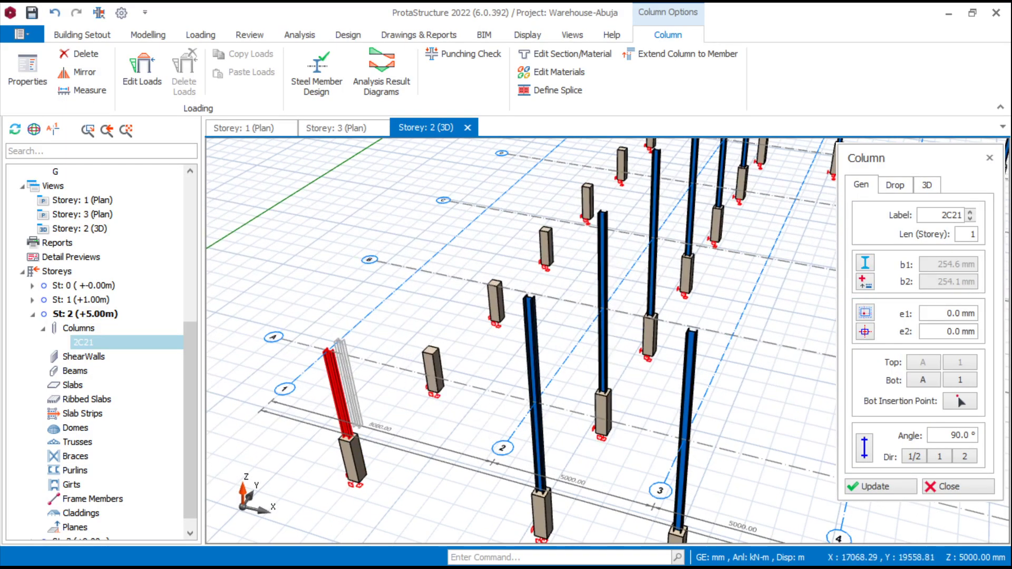
pyautogui.click(329, 350)
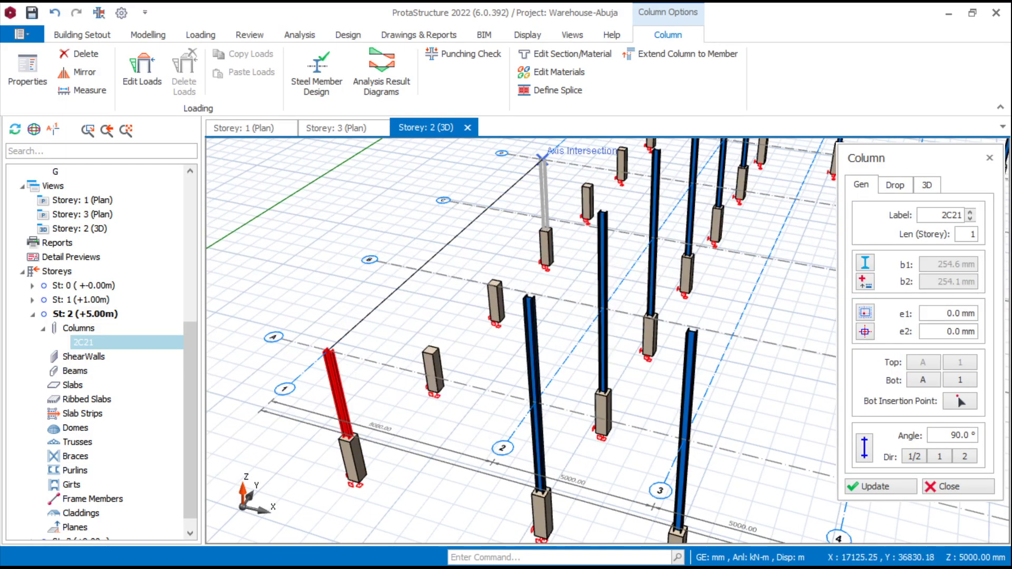
pyautogui.click(498, 153)
pyautogui.scroll(-5, 498, 154)
pyautogui.scroll(3, 420, 396)
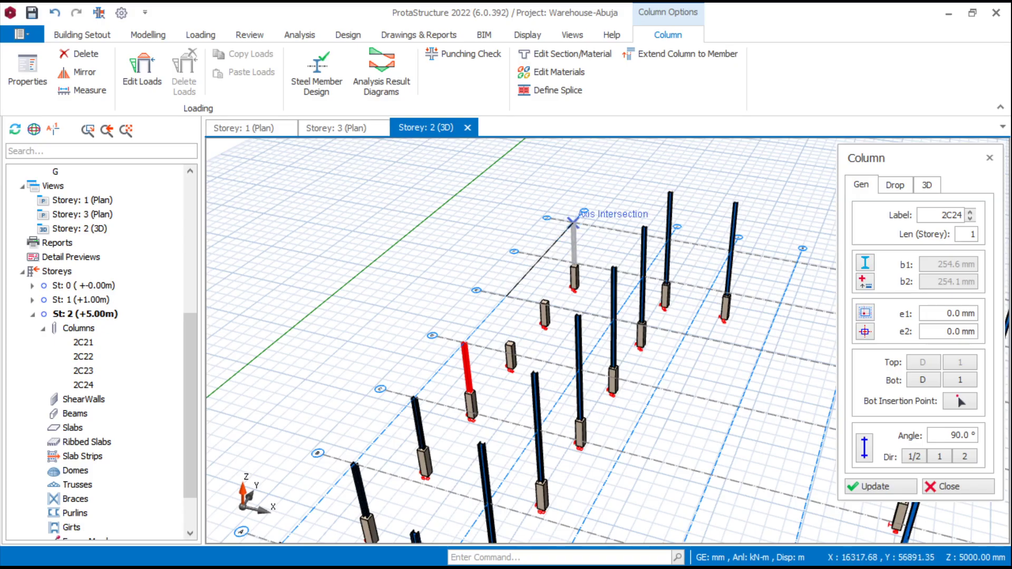
pyautogui.moveTo(573, 222); pyautogui.dragTo(574, 222)
# Place one-storey 90° steel columns on the axis 12 pedestals from A to G and end column placement
pyautogui.scroll(-3, 492, 275)
pyautogui.moveTo(421, 421); pyautogui.dragTo(346, 335, button='middle')
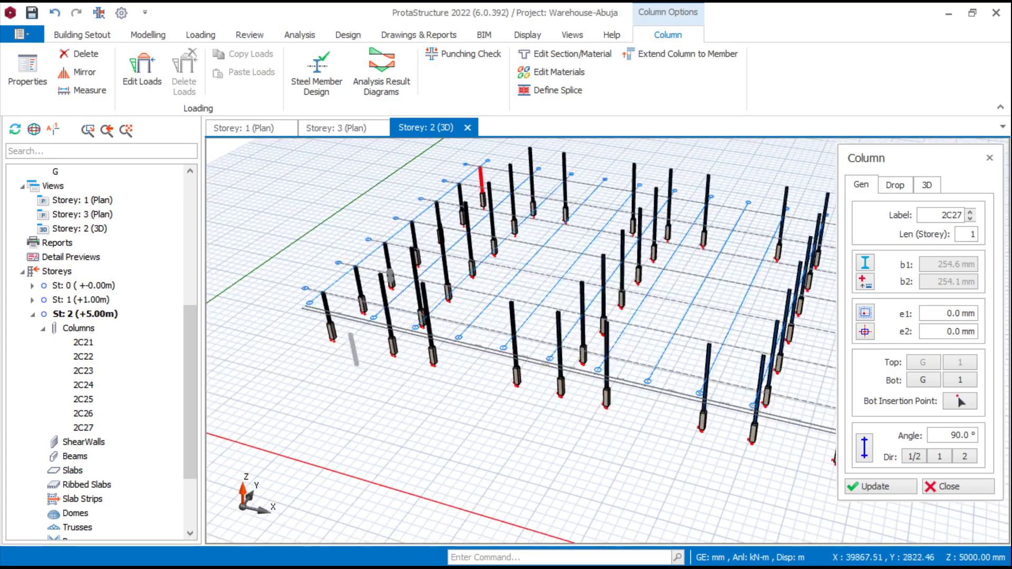
pyautogui.moveTo(532, 386); pyautogui.dragTo(504, 380, button='middle')
pyautogui.scroll(-3, 506, 413)
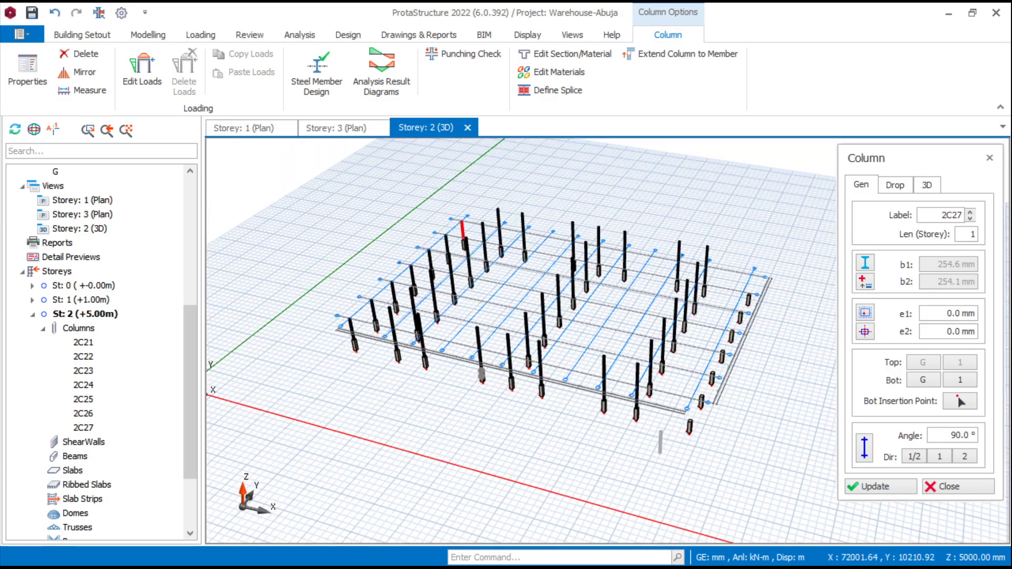
pyautogui.scroll(5, 660, 442)
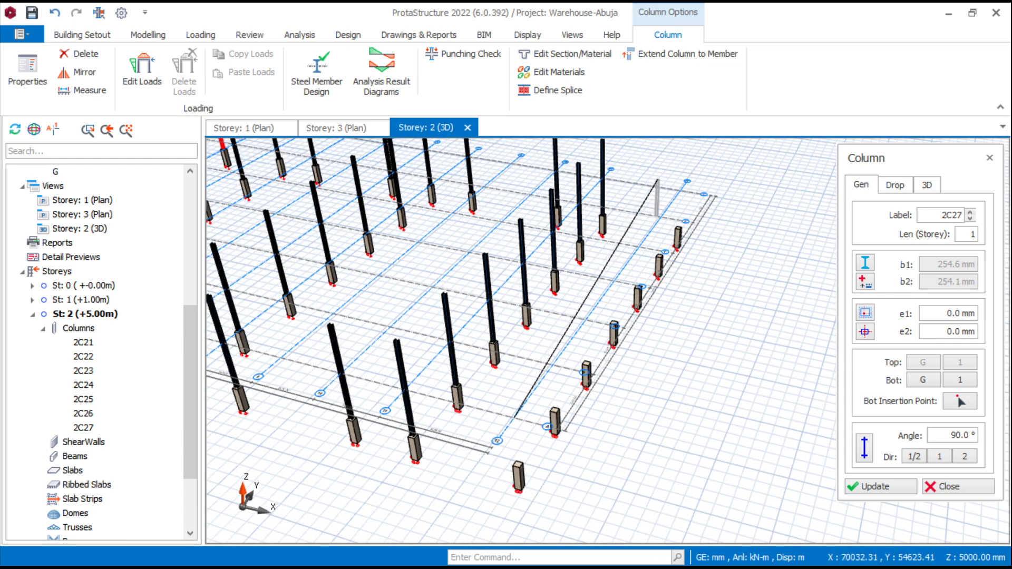
pyautogui.moveTo(669, 206); pyautogui.dragTo(680, 190)
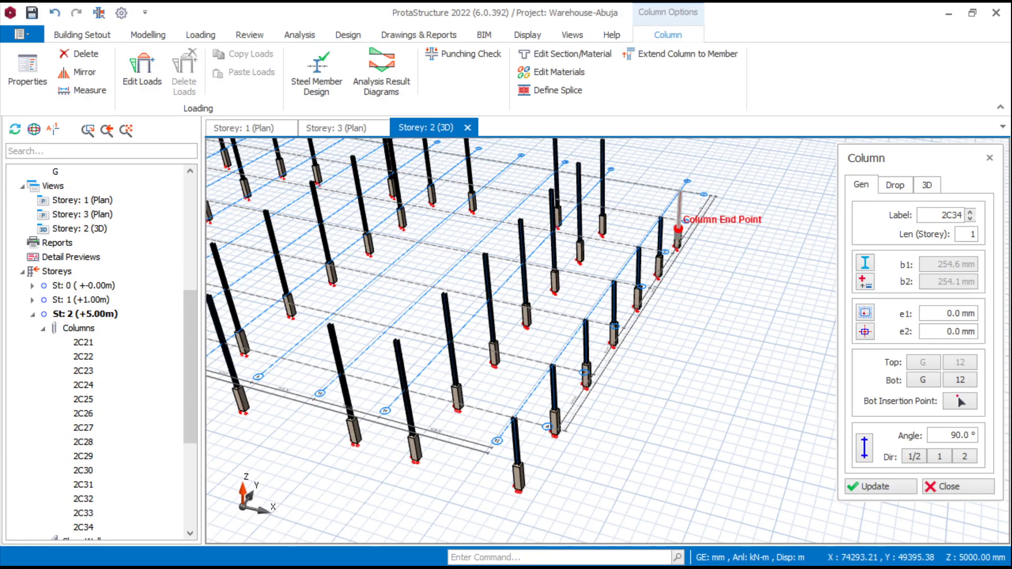
pyautogui.scroll(3, 691, 260)
pyautogui.scroll(-6, 688, 296)
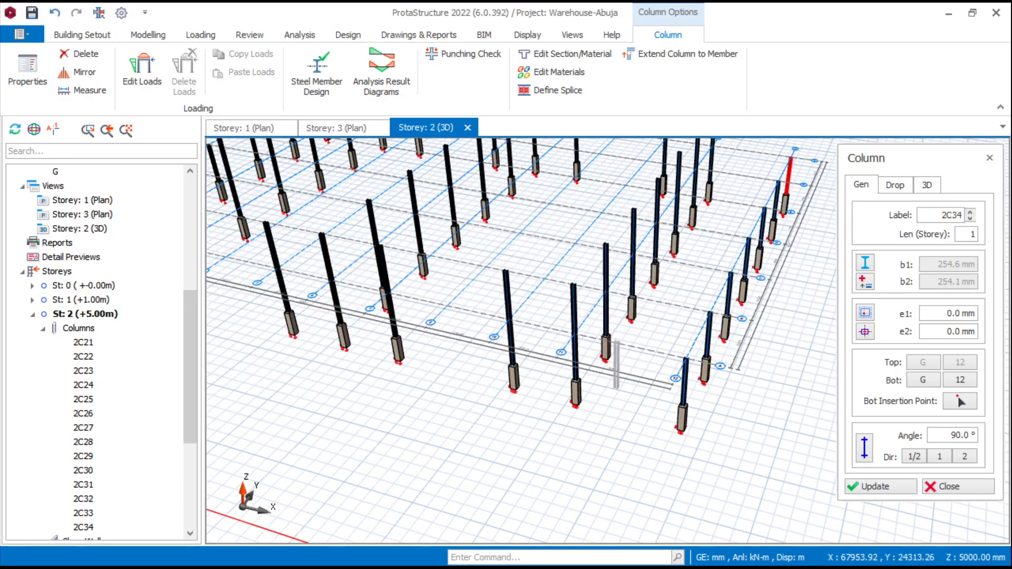
pyautogui.moveTo(436, 369); pyautogui.dragTo(477, 373, button='middle')
pyautogui.press('Escape')
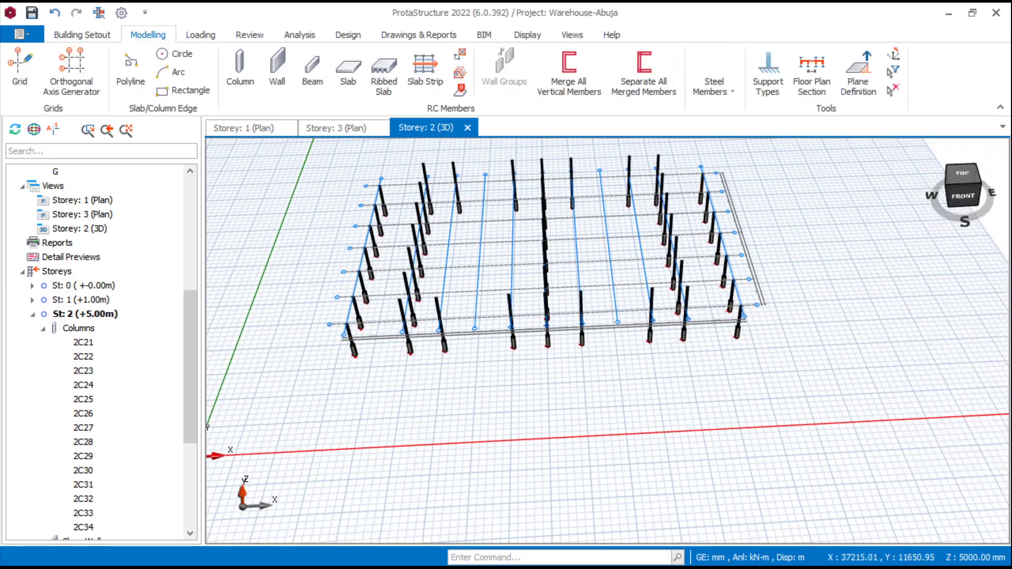
pyautogui.scroll(4, 614, 211)
pyautogui.scroll(-2, 582, 268)
pyautogui.scroll(8, 754, 384)
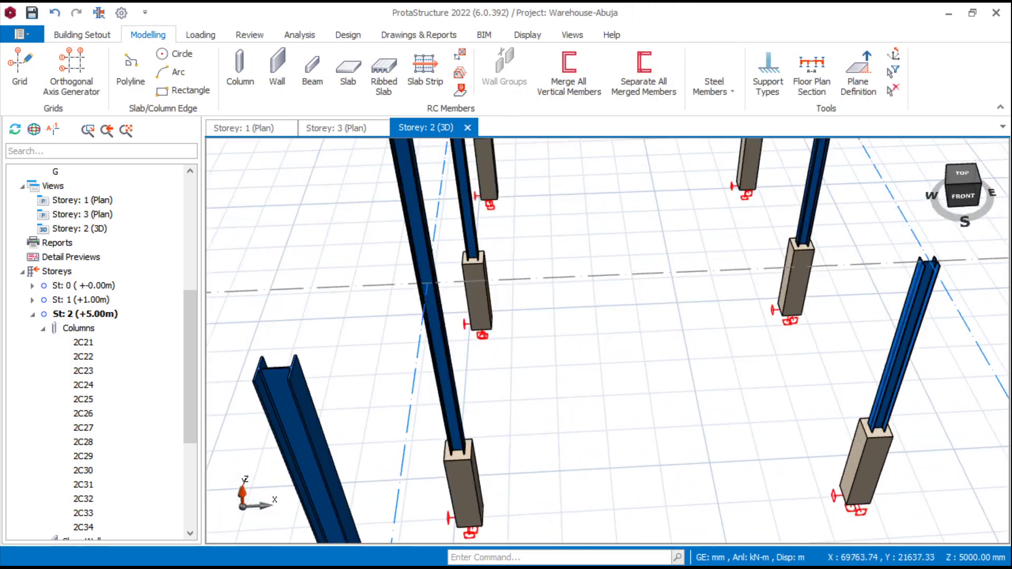
# Examine the complete steel column layout in 3D from the front and the back of the building
pyautogui.scroll(-4, 703, 471)
pyautogui.scroll(-3, 609, 338)
pyautogui.moveTo(609, 338); pyautogui.dragTo(690, 316, button='middle')
pyautogui.scroll(-4, 591, 316)
pyautogui.moveTo(554, 403); pyautogui.dragTo(380, 301, button='middle')
pyautogui.scroll(4, 316, 332)
pyautogui.scroll(-5, 380, 337)
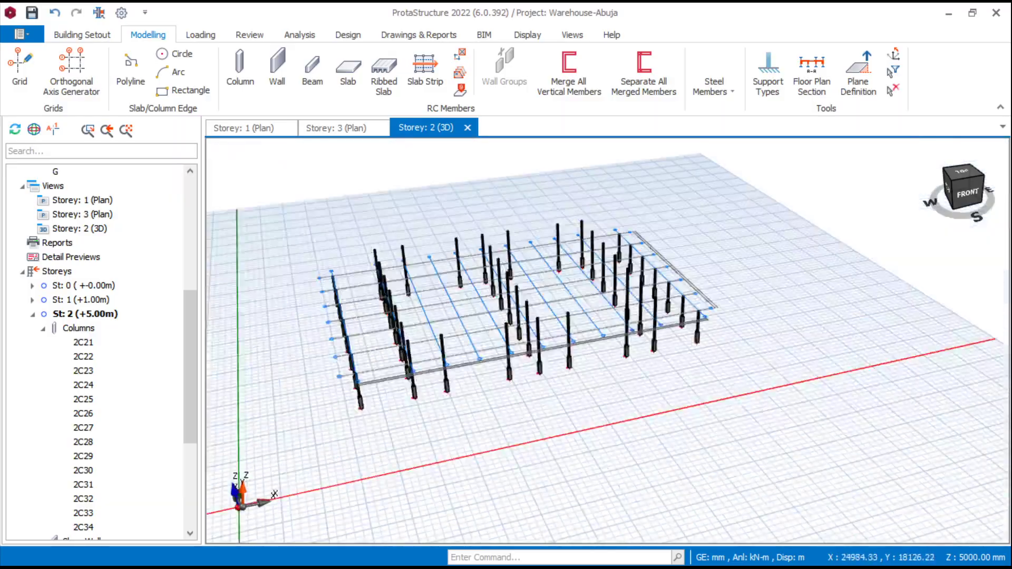
pyautogui.moveTo(390, 337); pyautogui.dragTo(649, 363, button='middle')
pyautogui.moveTo(511, 299); pyautogui.dragTo(569, 303, button='middle')
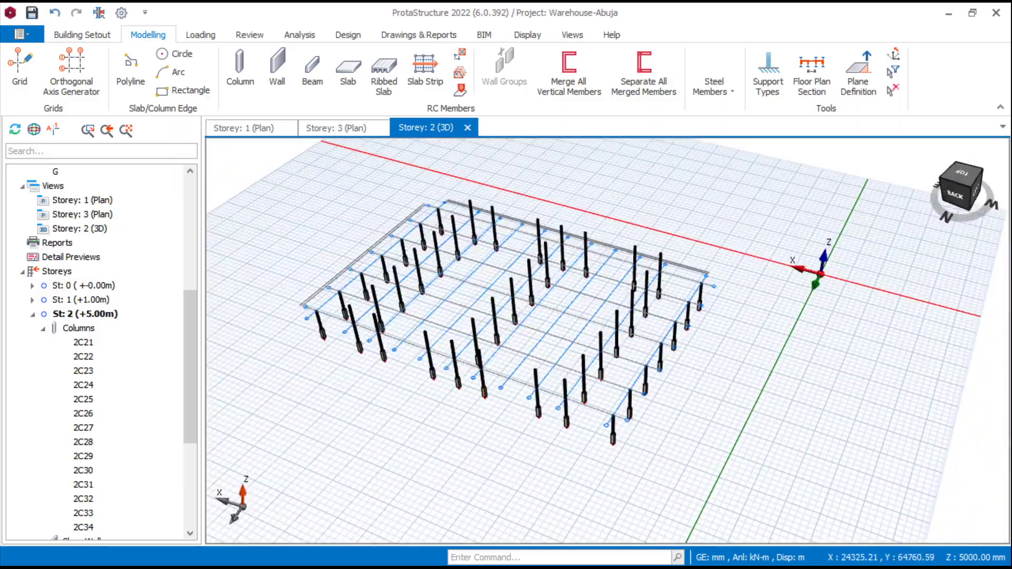
pyautogui.moveTo(342, 366); pyautogui.dragTo(405, 356, button='middle')
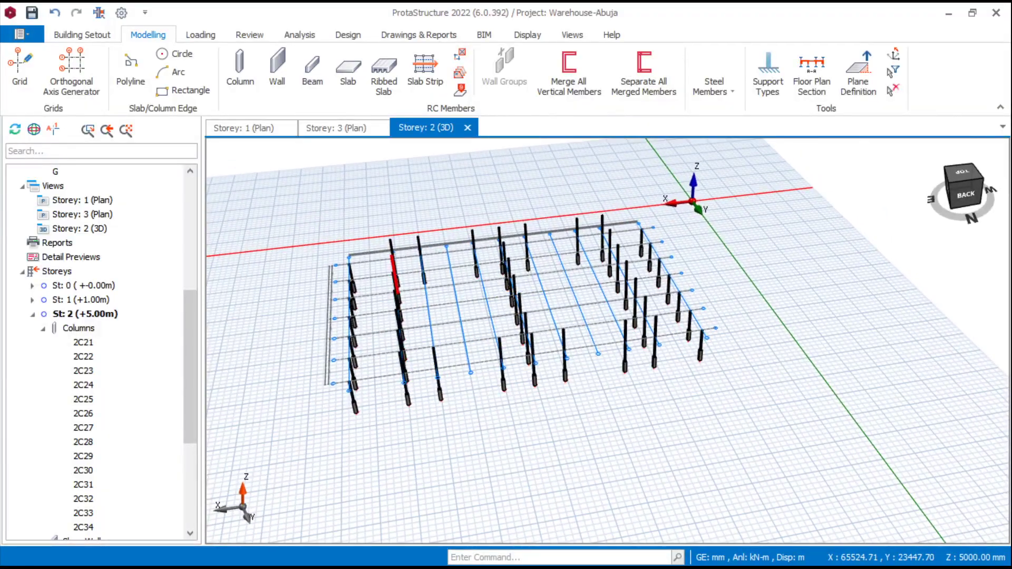
pyautogui.scroll(3, 451, 294)
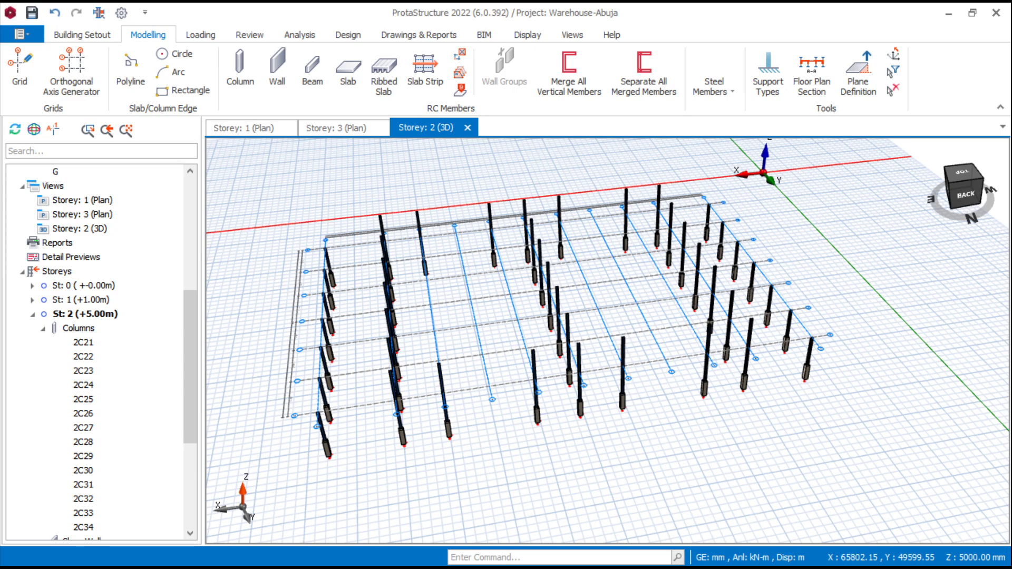
# Highlight storey 3, start a steel beam and assign it the UKB356X127X39 section from the BS UB profiles
pyautogui.scroll(-3, 190, 369)
pyautogui.scroll(-2, 100, 348)
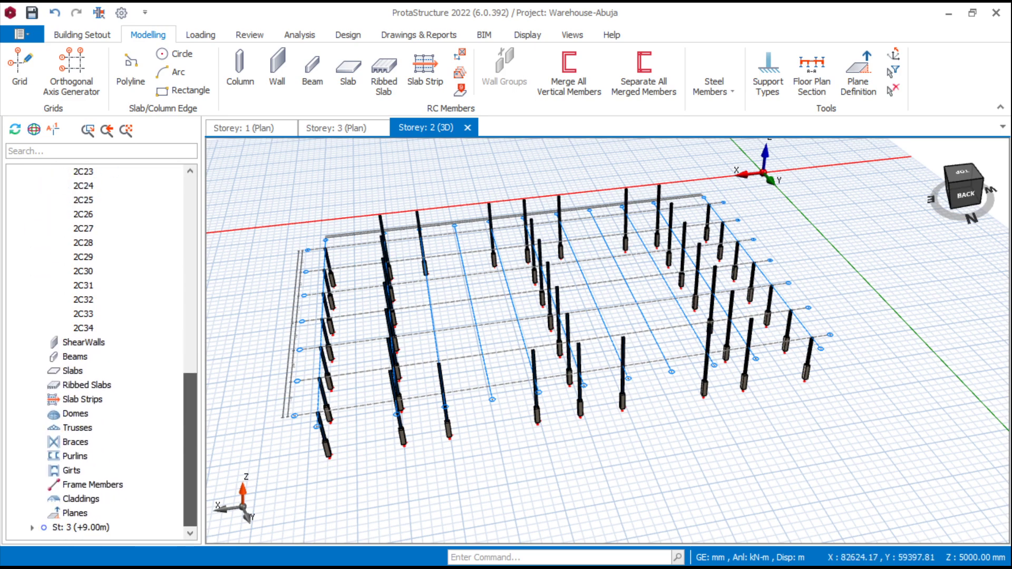
pyautogui.click(81, 527)
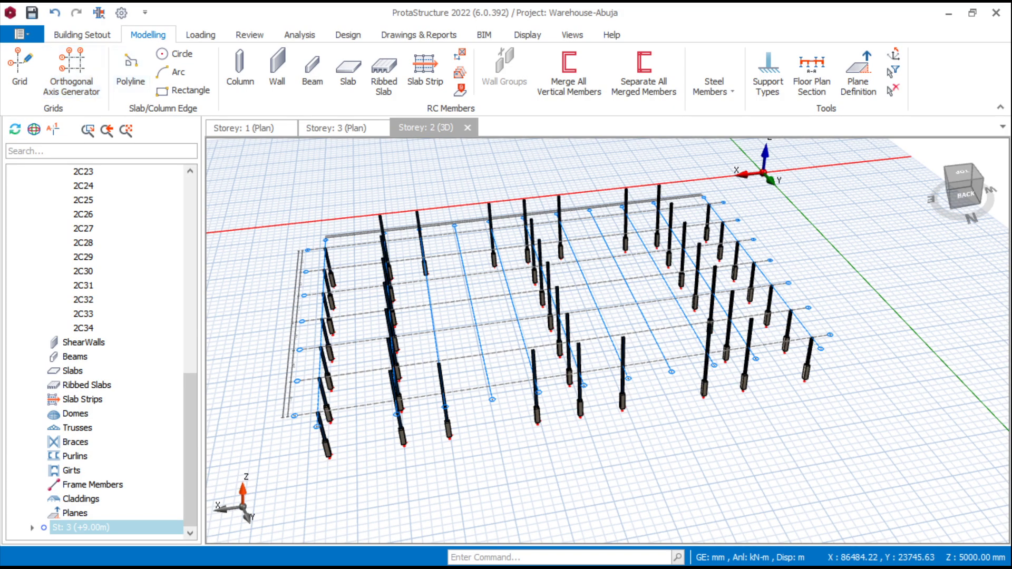
pyautogui.click(714, 84)
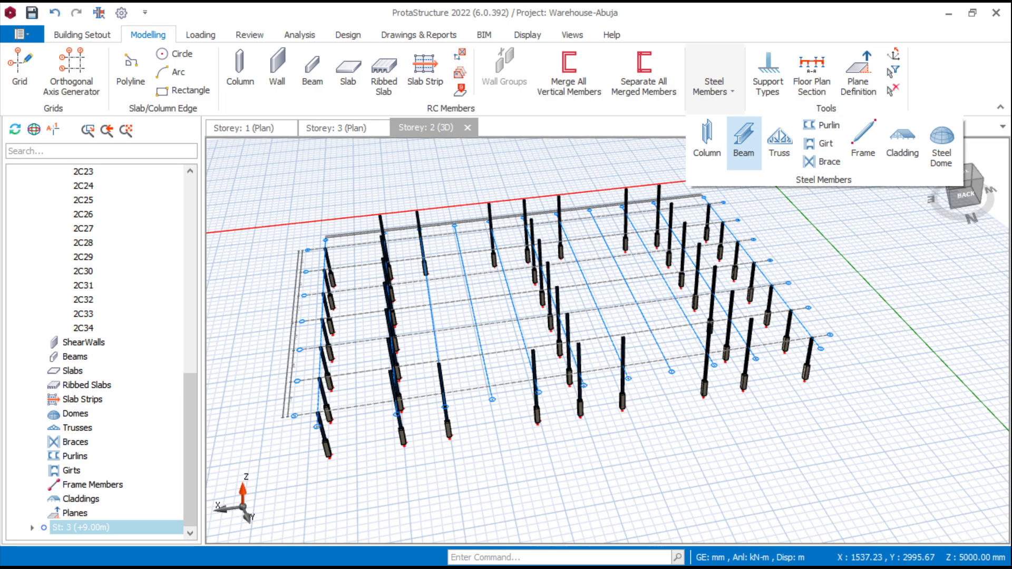
pyautogui.click(744, 143)
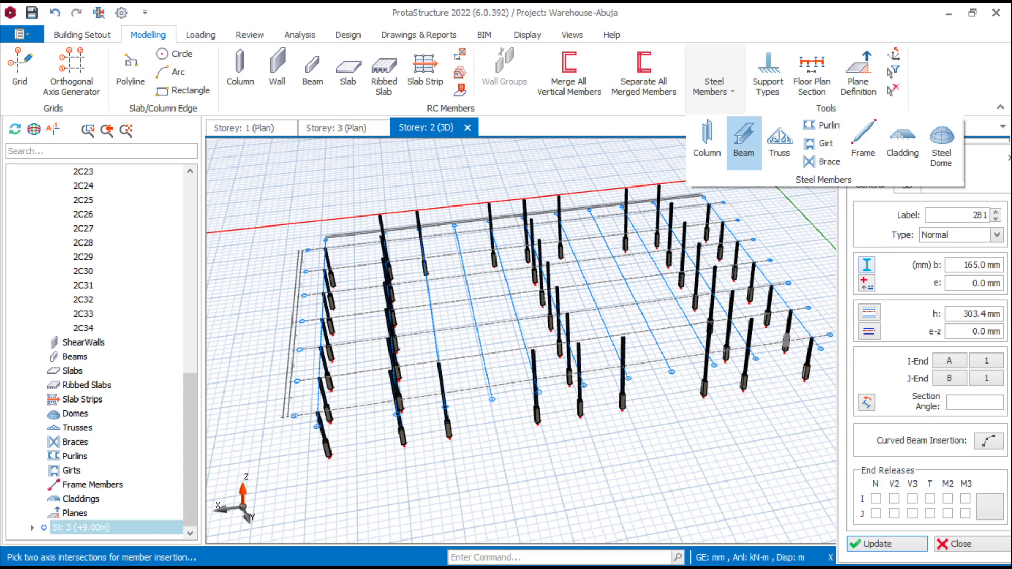
pyautogui.click(866, 265)
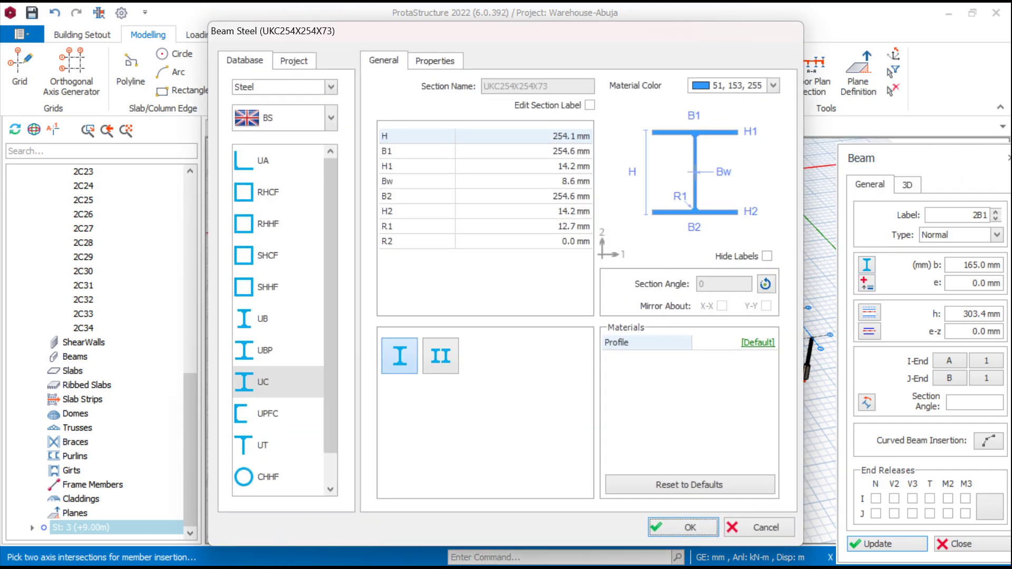
pyautogui.click(269, 382)
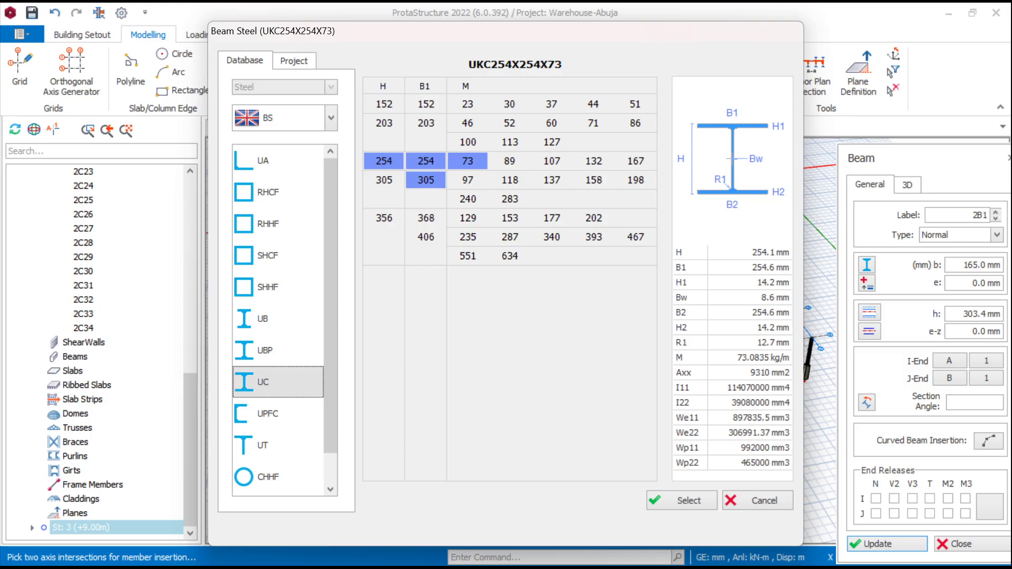
pyautogui.click(269, 319)
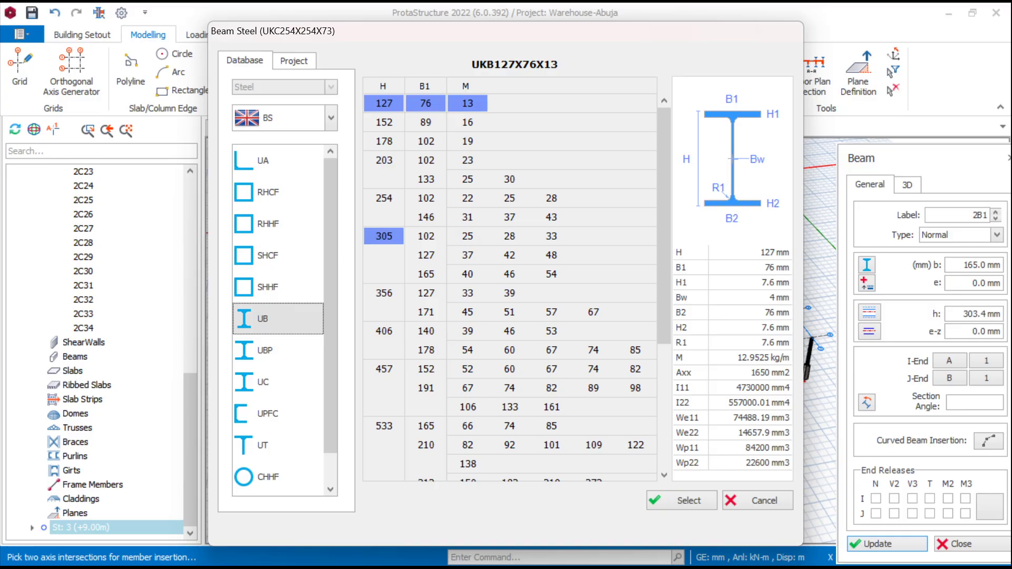
pyautogui.click(383, 236)
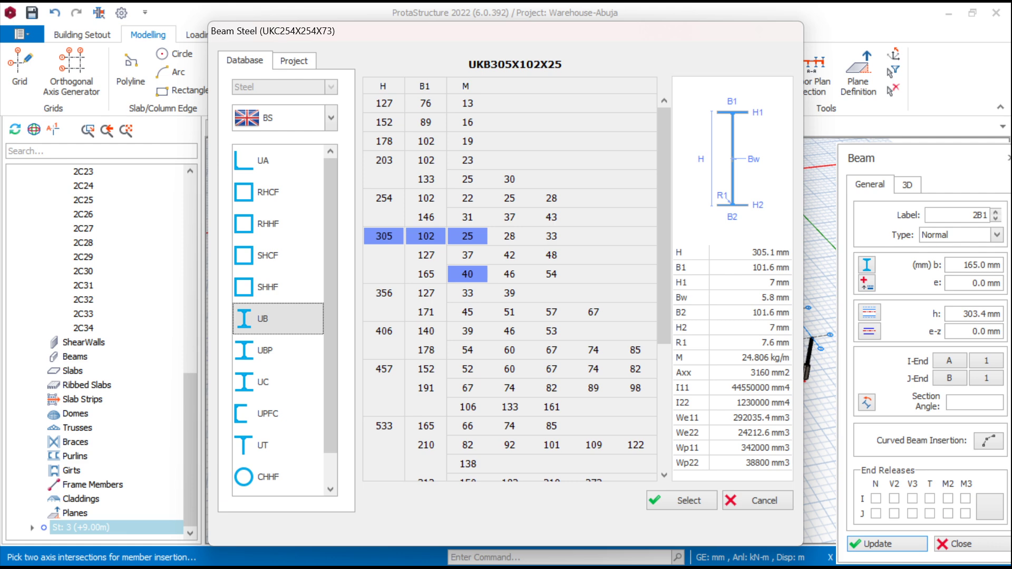
pyautogui.click(467, 274)
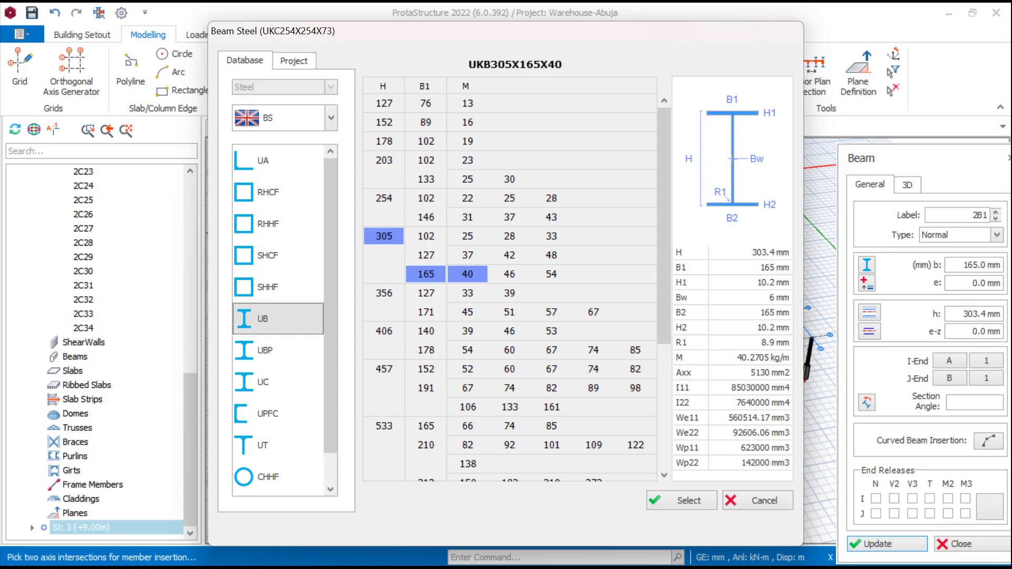
pyautogui.click(509, 293)
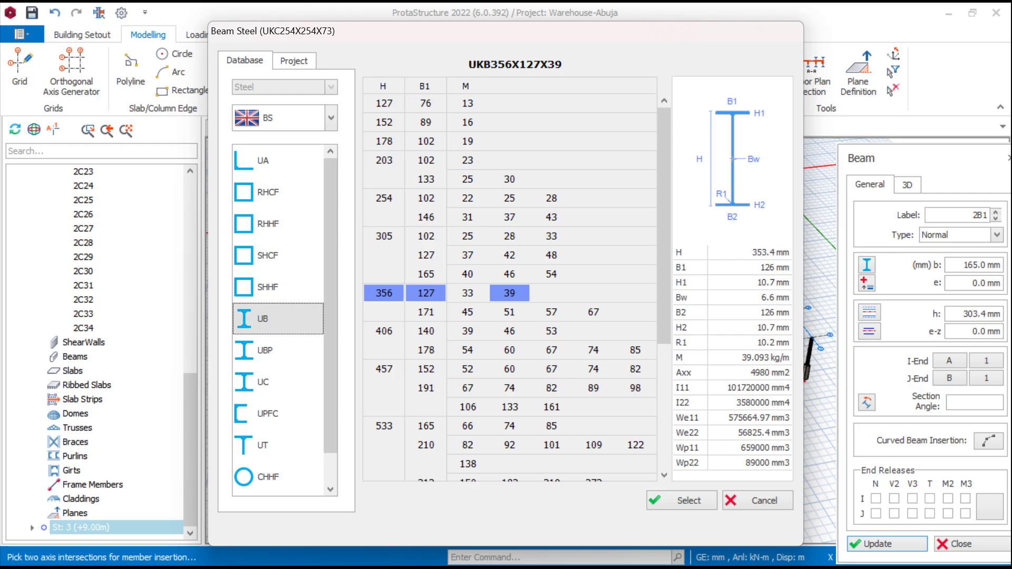
pyautogui.click(467, 293)
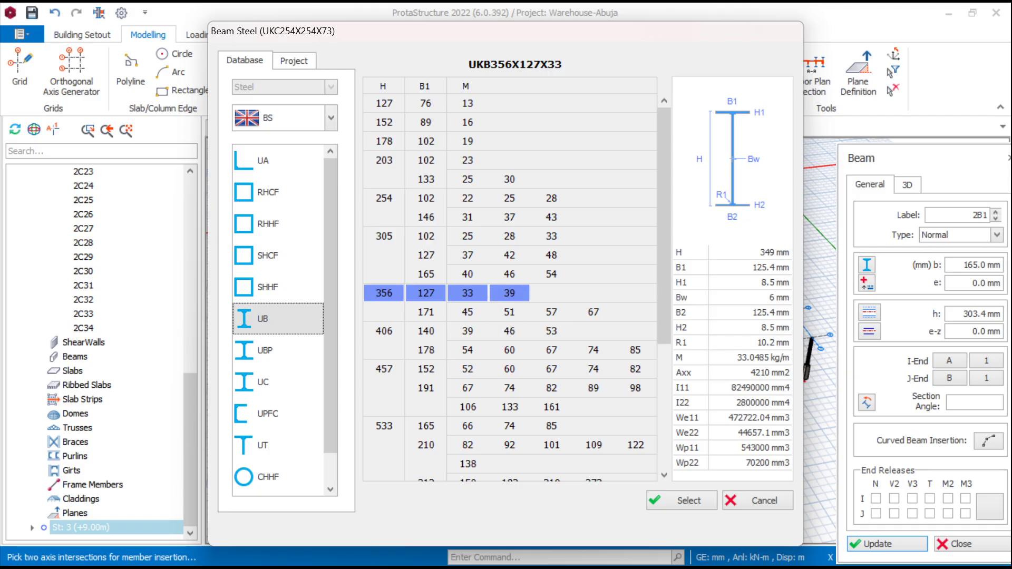
pyautogui.click(509, 293)
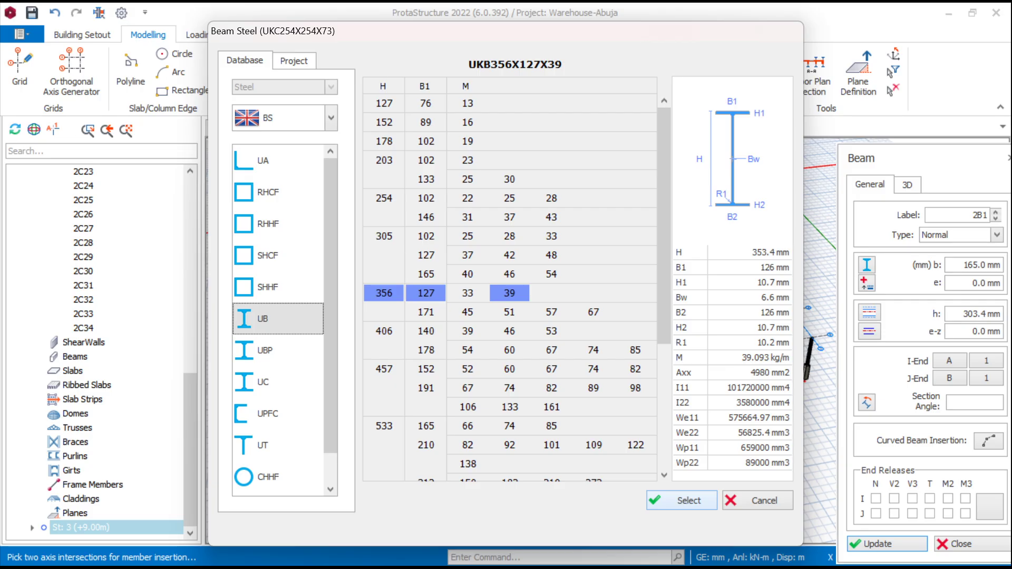
pyautogui.click(681, 500)
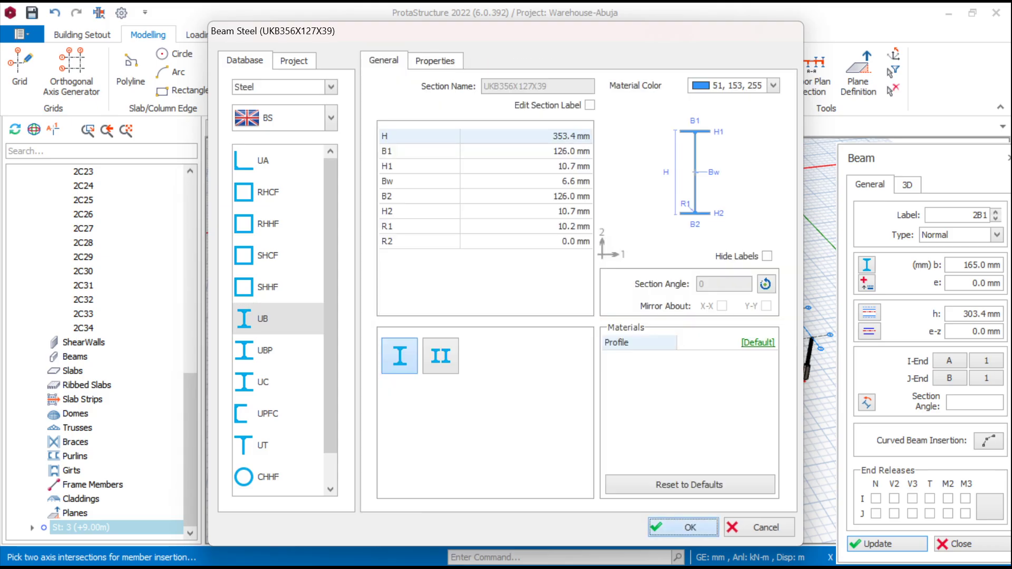
pyautogui.click(683, 527)
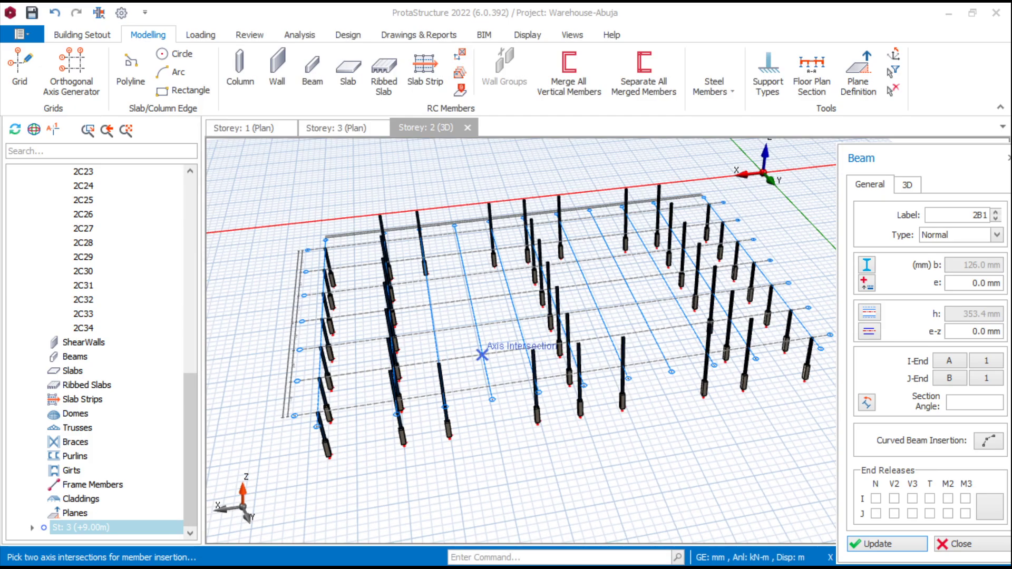
pyautogui.scroll(4, 442, 364)
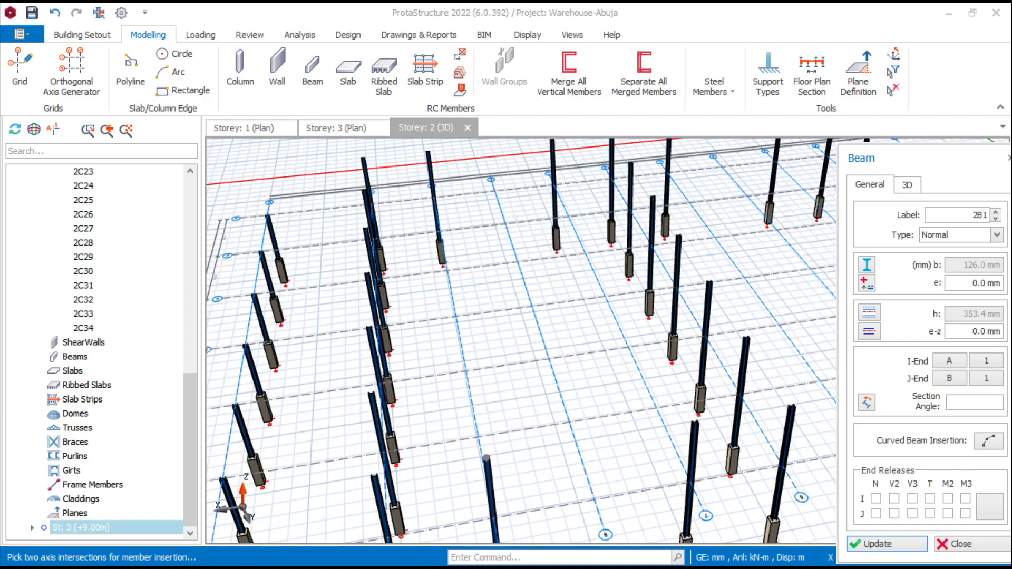
pyautogui.scroll(-3, 441, 338)
pyautogui.moveTo(581, 286); pyautogui.dragTo(581, 259, button='middle')
pyautogui.scroll(4, 418, 297)
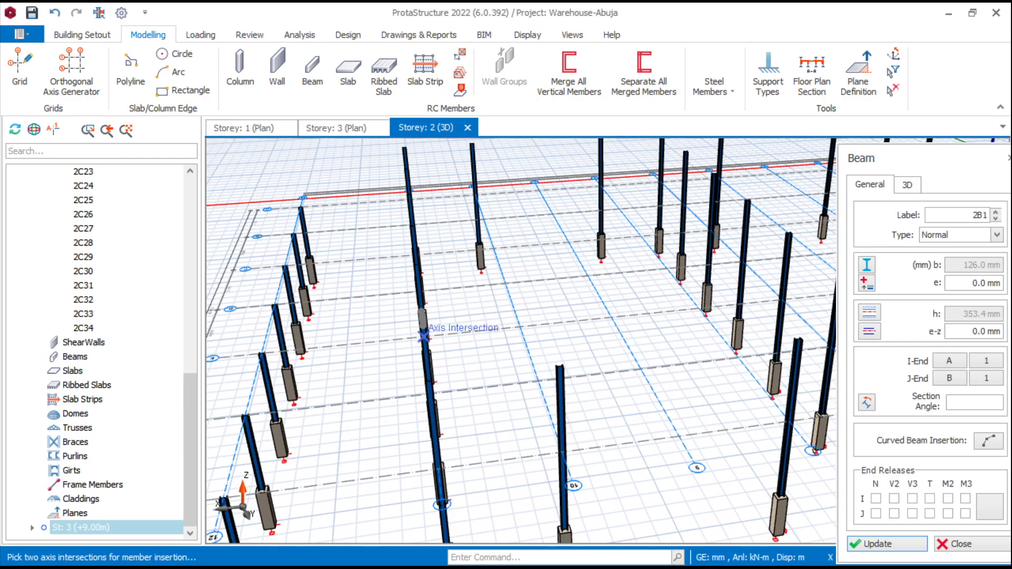
pyautogui.scroll(-4, 424, 337)
pyautogui.scroll(3, 436, 412)
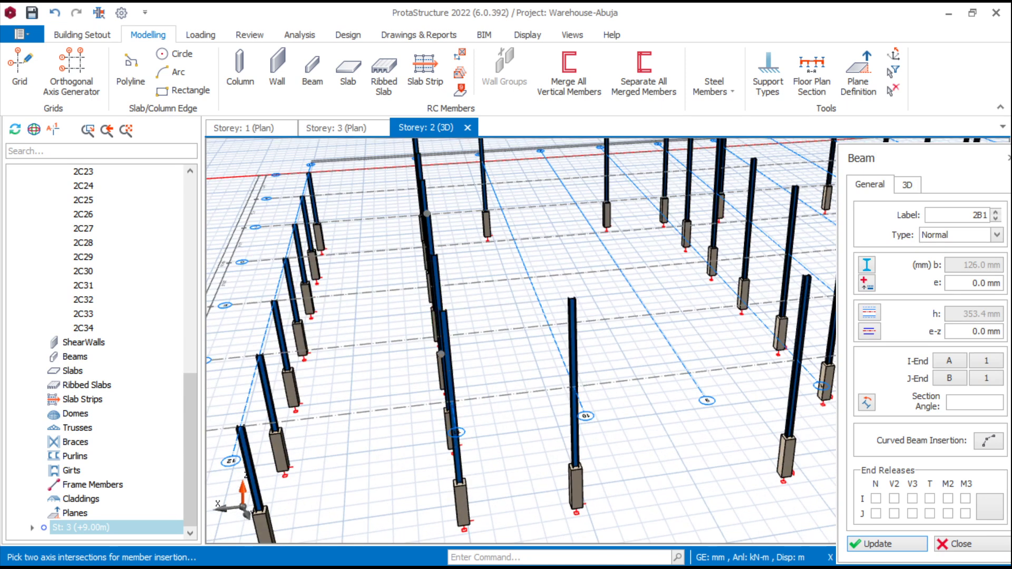
pyautogui.click(443, 311)
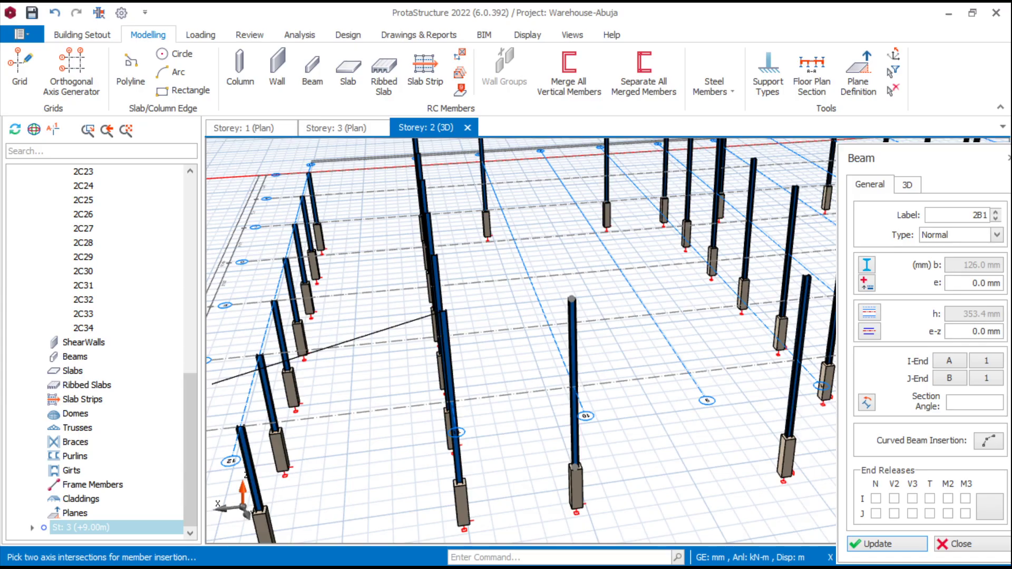
# Make storey 3 (+9.00m) the active storey of the 3D view and orient it towards the axis G columns
pyautogui.doubleClick(81, 527)
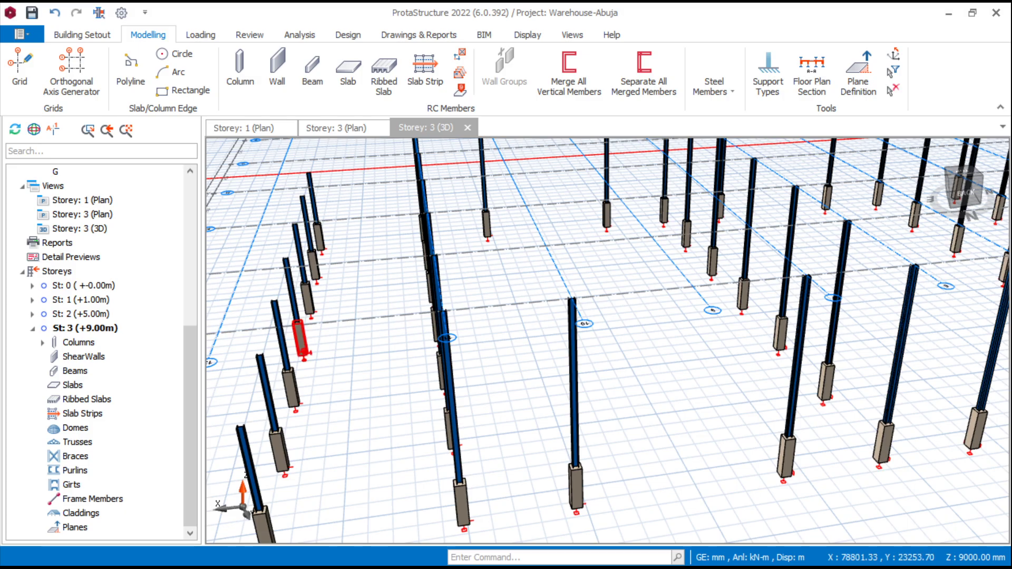
pyautogui.scroll(-5, 398, 279)
pyautogui.moveTo(412, 274); pyautogui.dragTo(401, 298, button='middle')
pyautogui.scroll(3, 411, 298)
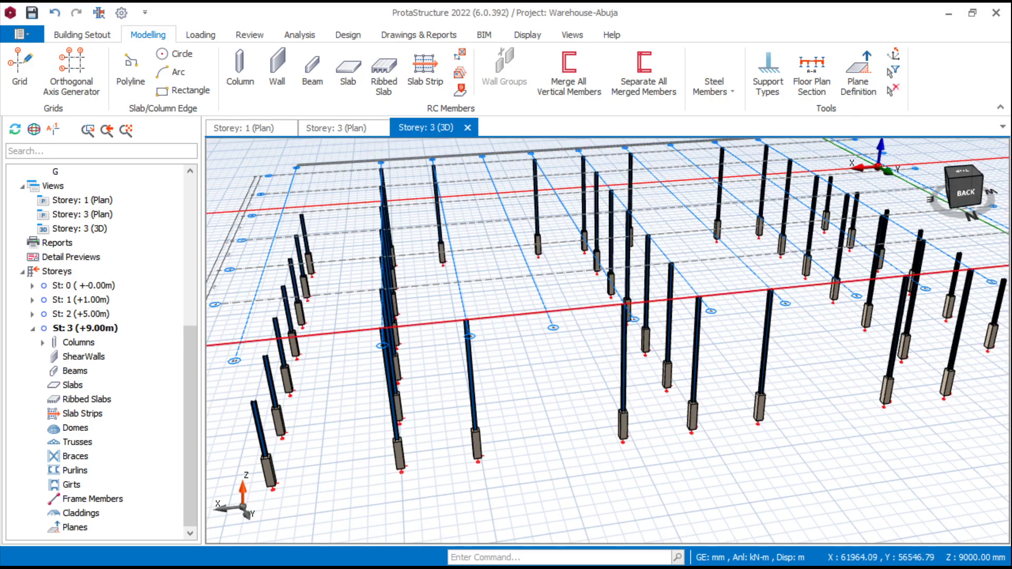
pyautogui.moveTo(412, 335)
pyautogui.keyDown('shift'); pyautogui.mouseDown(button='middle')
pyautogui.moveTo(376, 329)
pyautogui.moveTo(398, 335)
pyautogui.mouseUp(button='middle'); pyautogui.keyUp('shift')
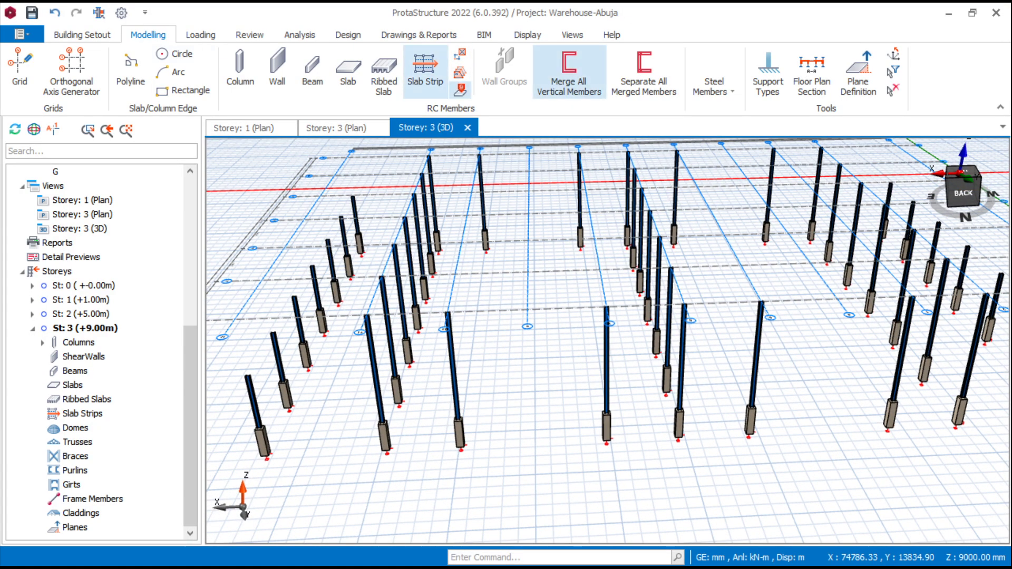
# Start a steel beam on storey 3 with the UKB356X127X39 section from the BS UB profiles
pyautogui.click(714, 86)
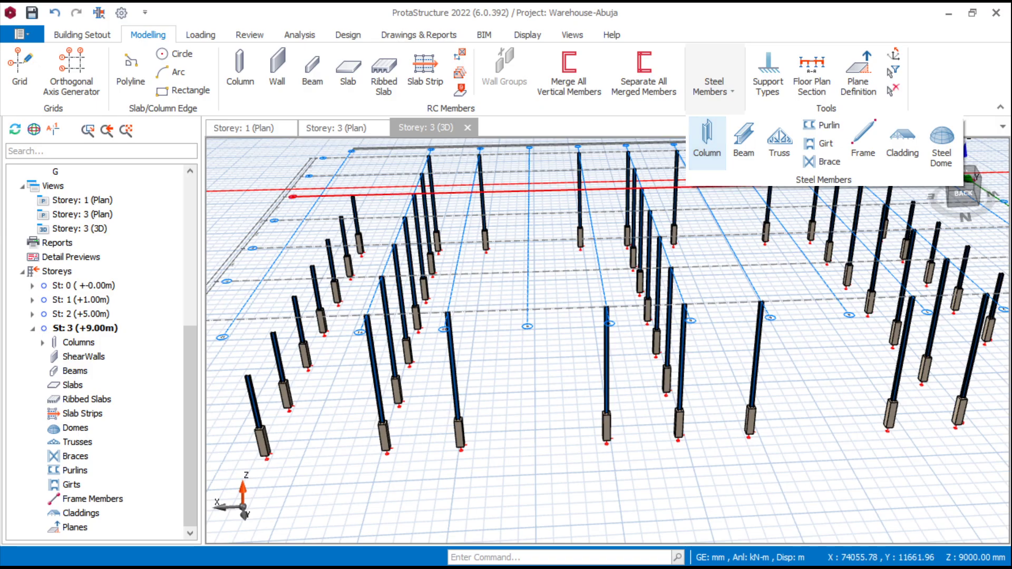
pyautogui.click(742, 141)
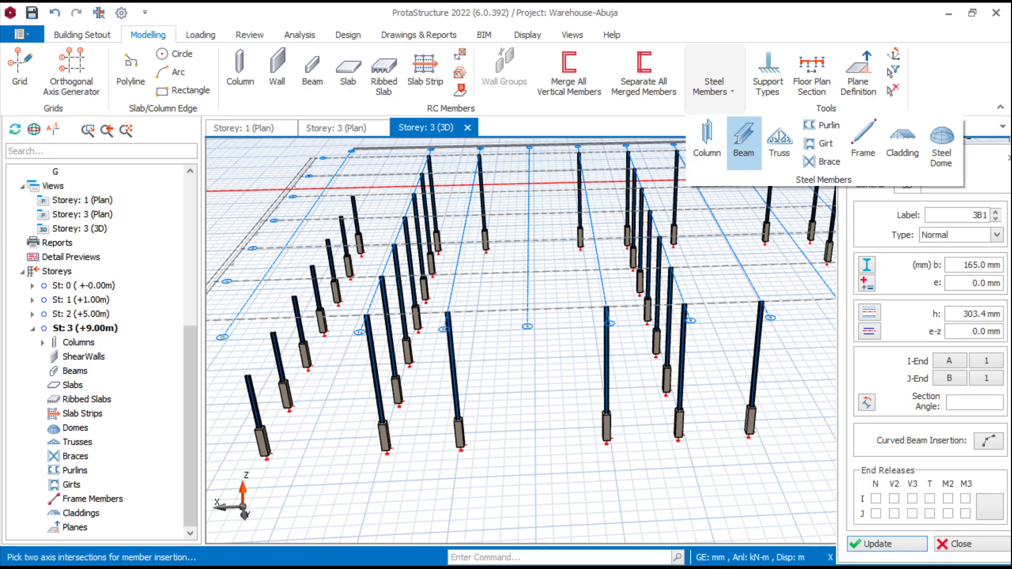
pyautogui.click(866, 264)
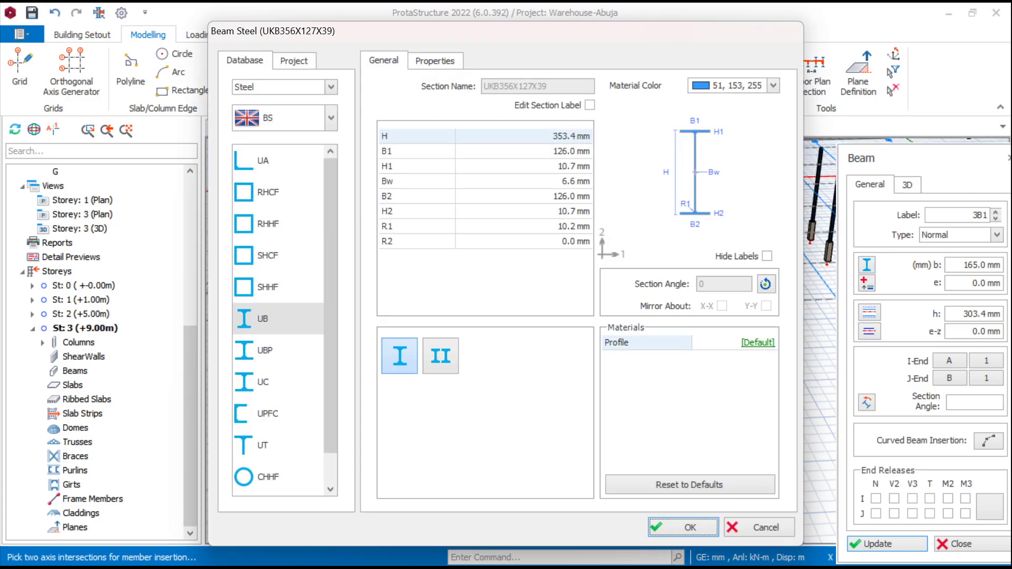
pyautogui.click(263, 318)
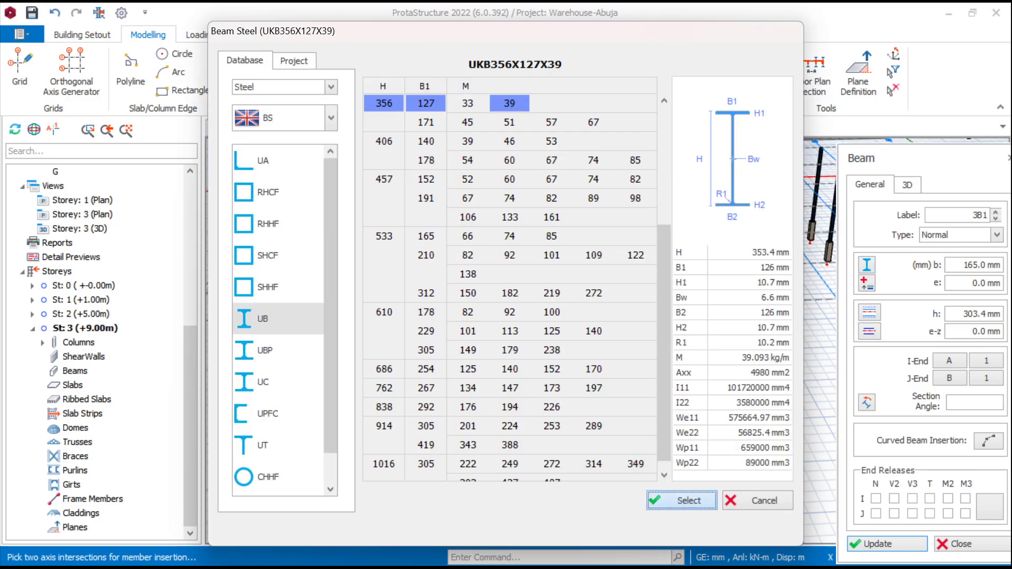
pyautogui.click(682, 500)
pyautogui.press('Return')
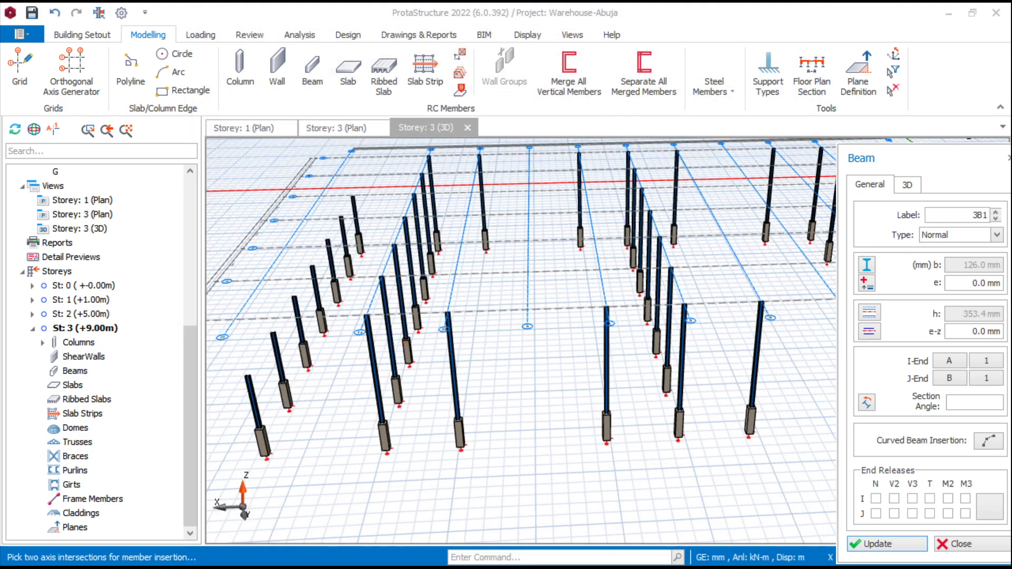
# Place the steel beam along axis G between axes 11 and 9 at storey 3 and end beam placement
pyautogui.click(365, 315)
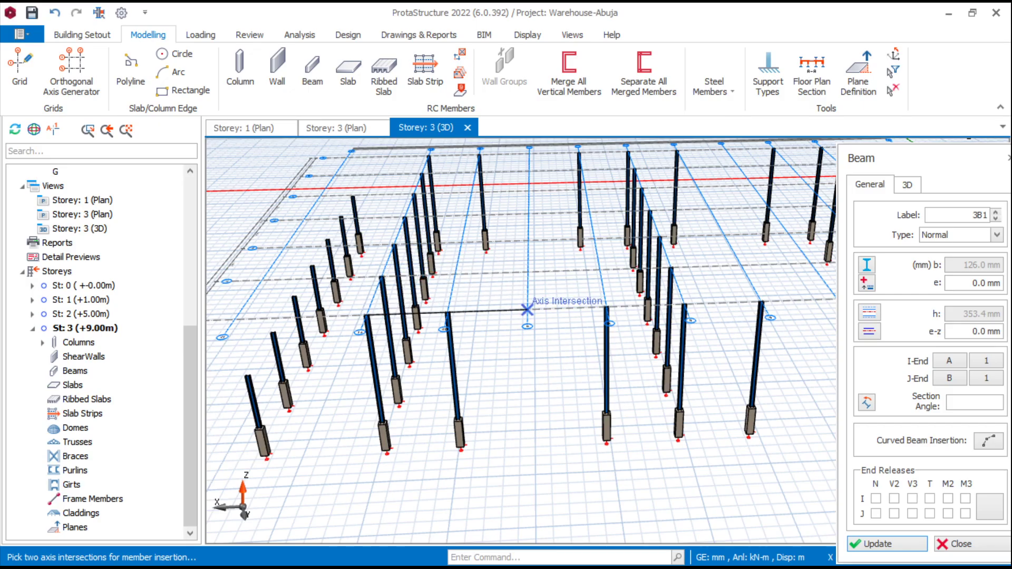
pyautogui.click(527, 310)
pyautogui.press('Return')
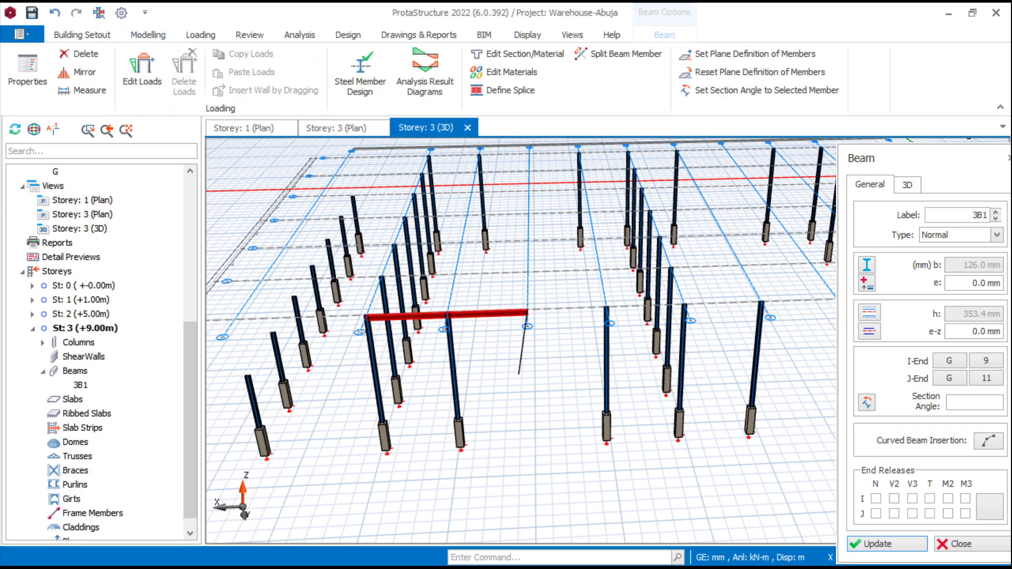
pyautogui.scroll(4, 450, 315)
pyautogui.scroll(2, 473, 327)
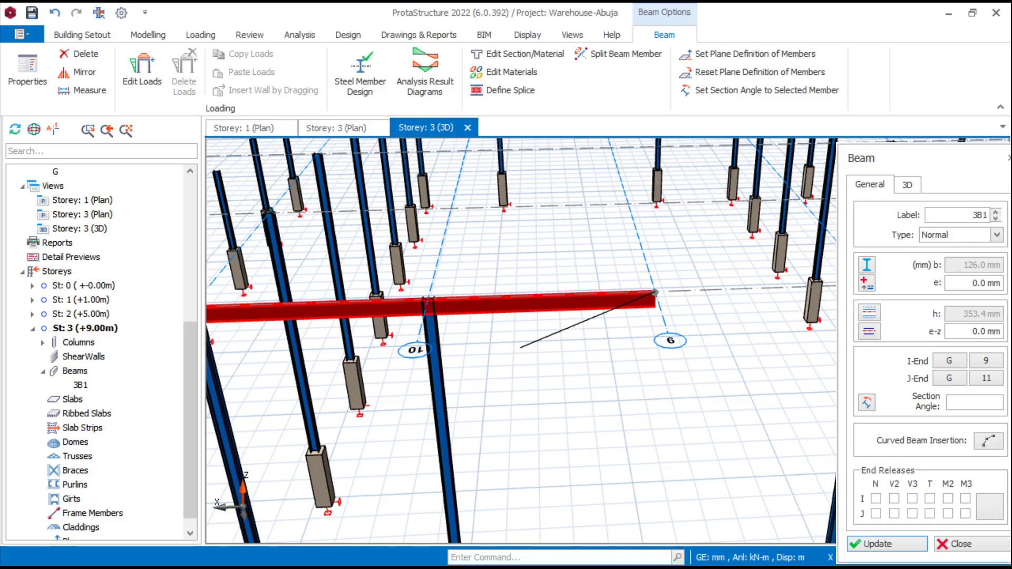
pyautogui.press('Escape')
pyautogui.press('Escape')
# Inspect the axis G beam on its supporting columns in 3D and minimize the modelling window
pyautogui.scroll(-5, 577, 358)
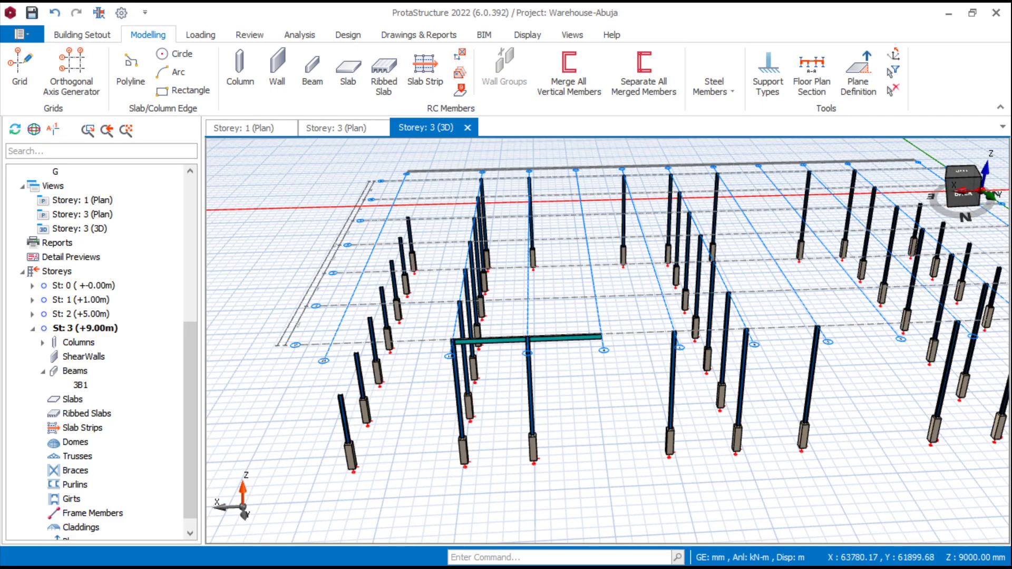
pyautogui.scroll(8, 542, 338)
pyautogui.scroll(-5, 601, 287)
pyautogui.moveTo(561, 342); pyautogui.dragTo(528, 348, button='middle')
pyautogui.click(948, 13)
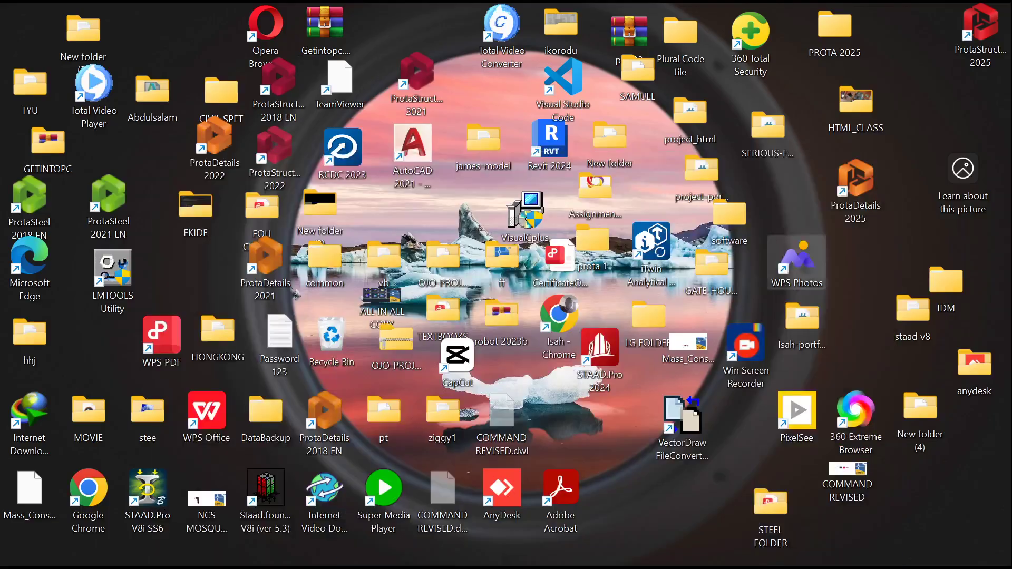
# Examine the roof slope around axes 2 to 6 on the front and back elevation in WPS Office, and return to ProtaStructure
pyautogui.click(596, 550)
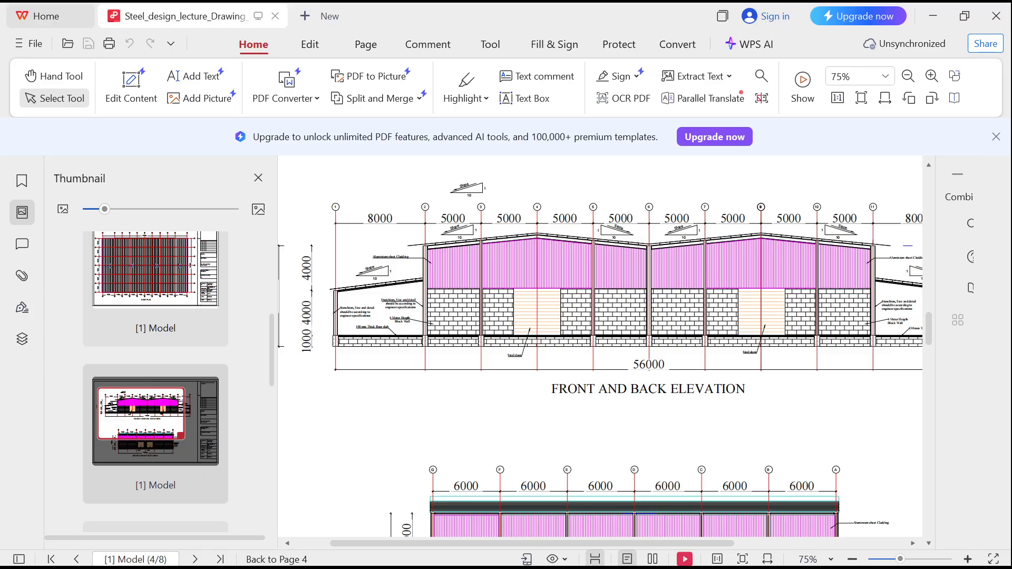
pyautogui.keyDown('ctrl'); pyautogui.scroll(4, 600, 346); pyautogui.keyUp('ctrl')
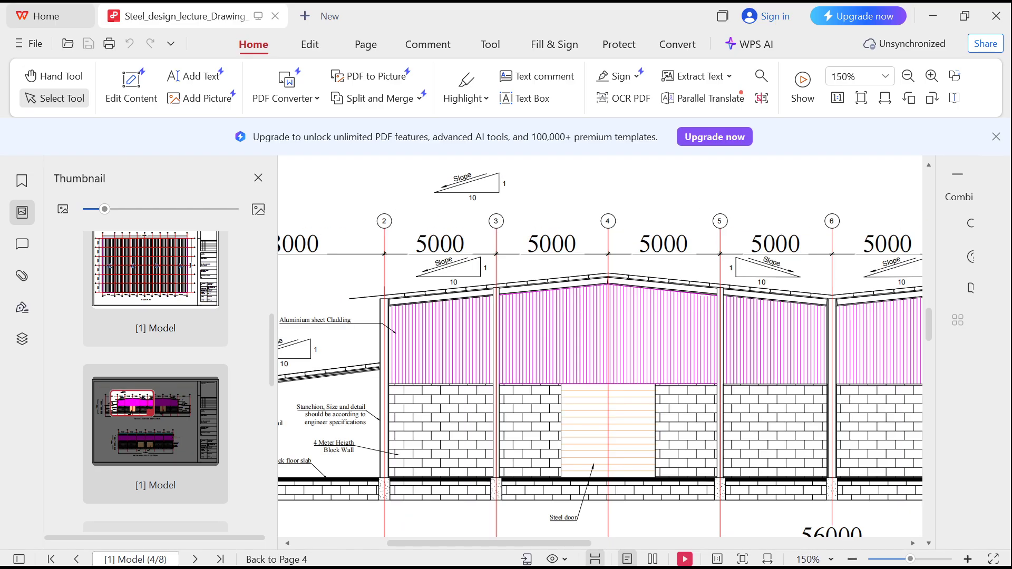
pyautogui.keyDown('ctrl'); pyautogui.scroll(-2, 600, 347); pyautogui.keyUp('ctrl')
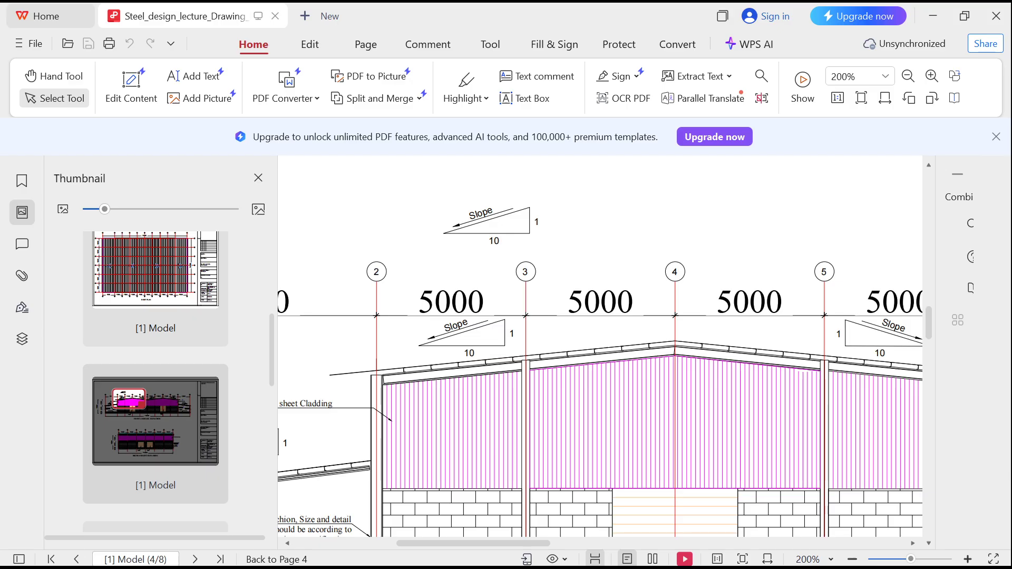
pyautogui.click(933, 16)
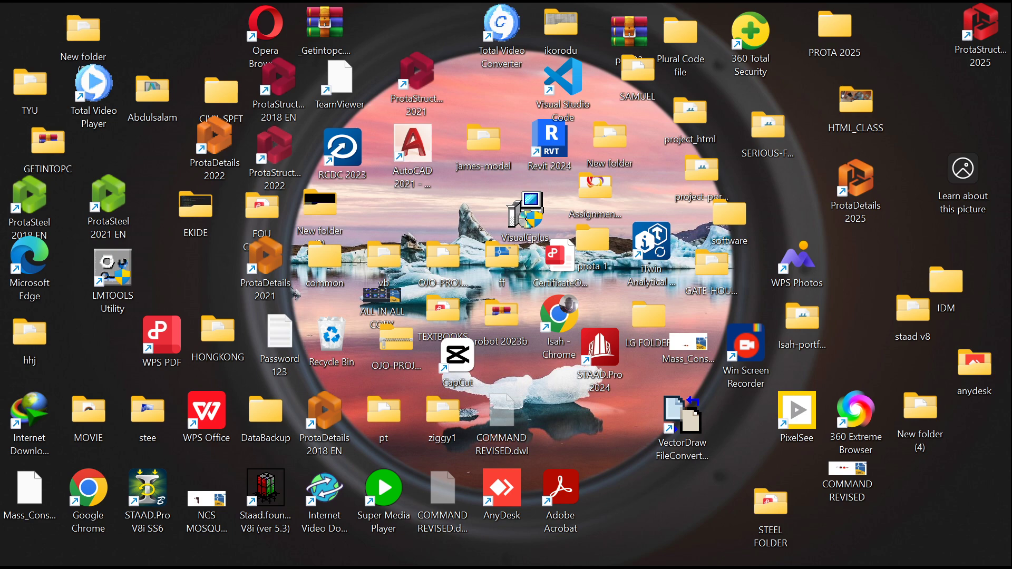
pyautogui.click(769, 550)
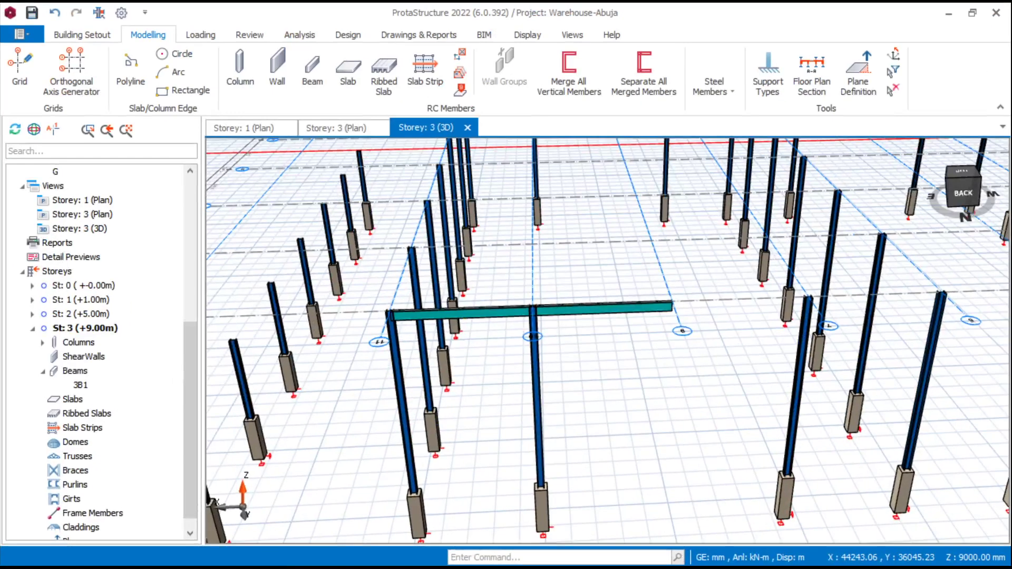
# Slope the axis G beam by setting its I-end level offset delZ-I to 800 mm at axis 9, and close its properties
pyautogui.scroll(3, 453, 294)
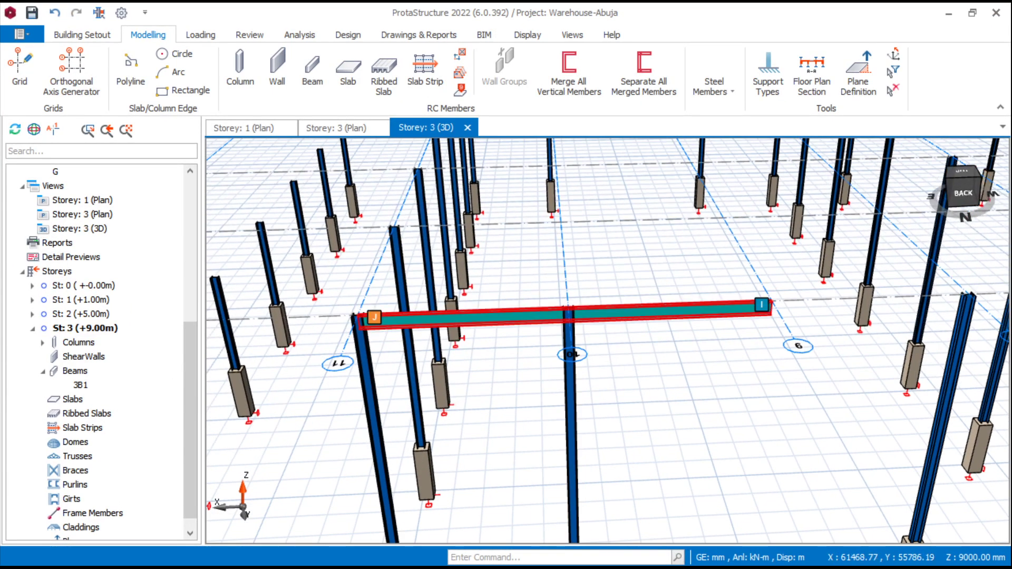
pyautogui.click(513, 318)
pyautogui.rightClick(514, 319)
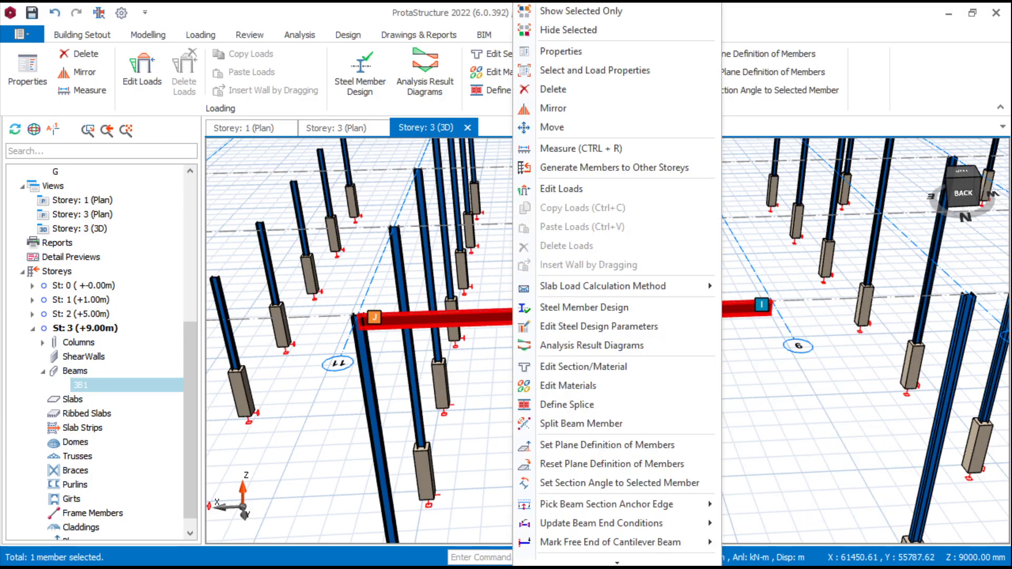
pyautogui.click(561, 51)
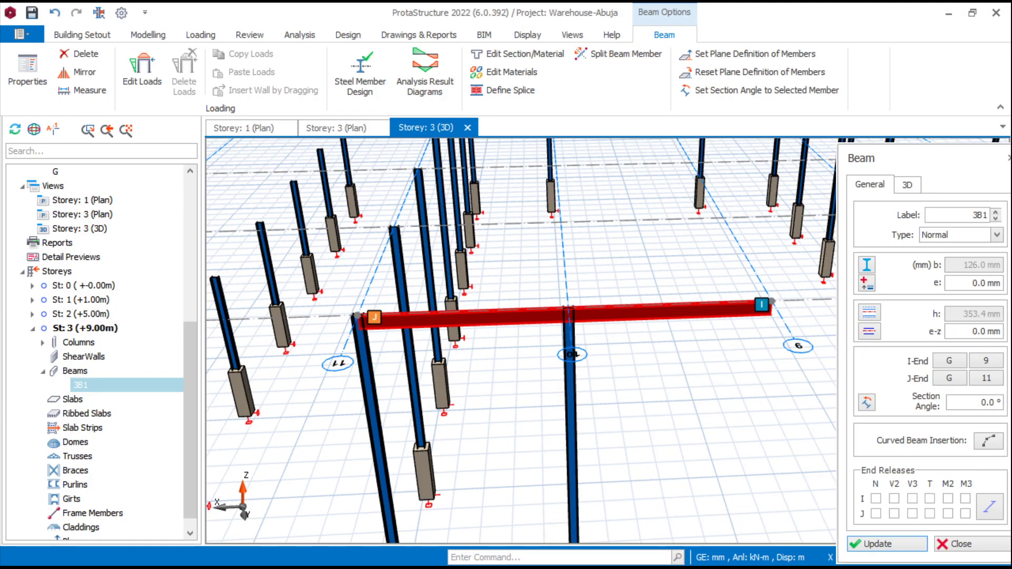
pyautogui.click(907, 184)
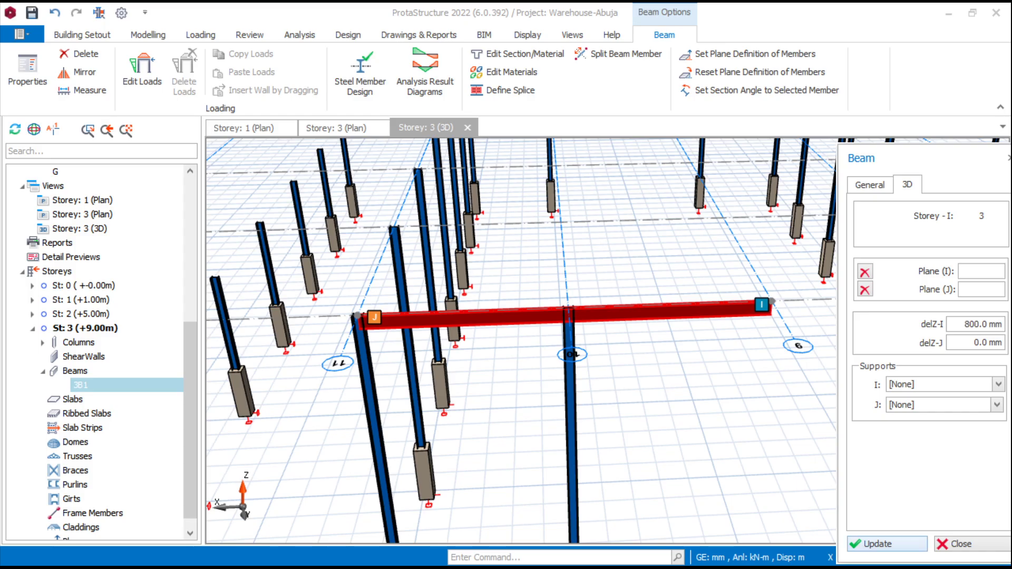
pyautogui.click(886, 543)
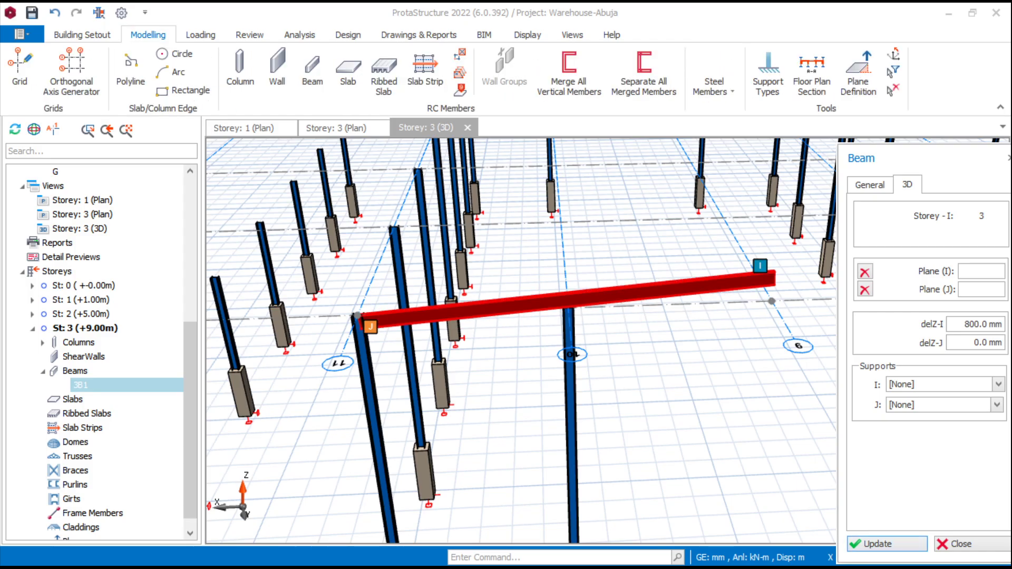
pyautogui.scroll(-4, 708, 389)
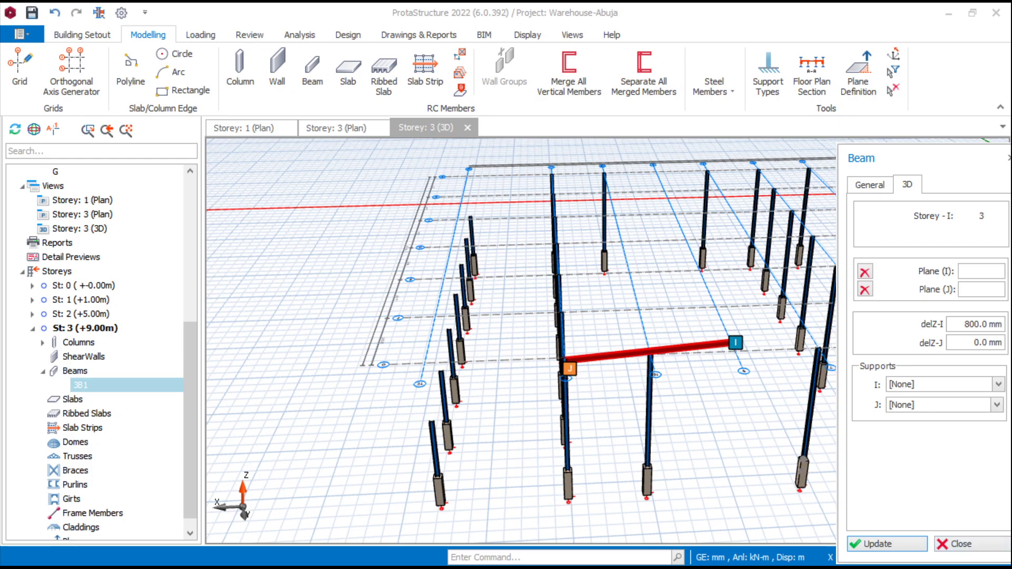
pyautogui.press('Escape')
# Load the sloped axis G beam's properties and place a matching beam along axis F between axes 11 and 9
pyautogui.scroll(5, 542, 347)
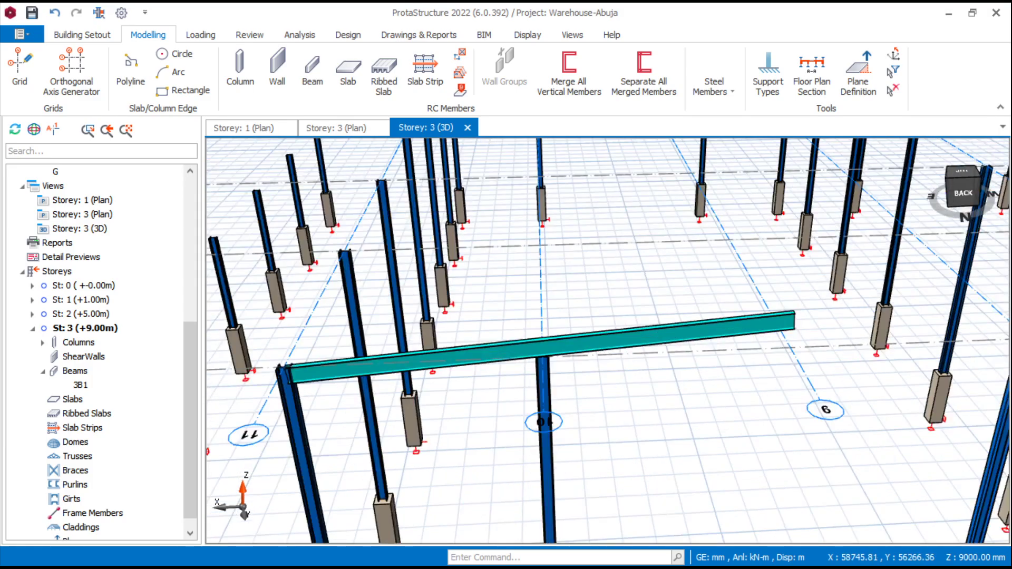
pyautogui.moveTo(585, 382); pyautogui.dragTo(593, 350, button='middle')
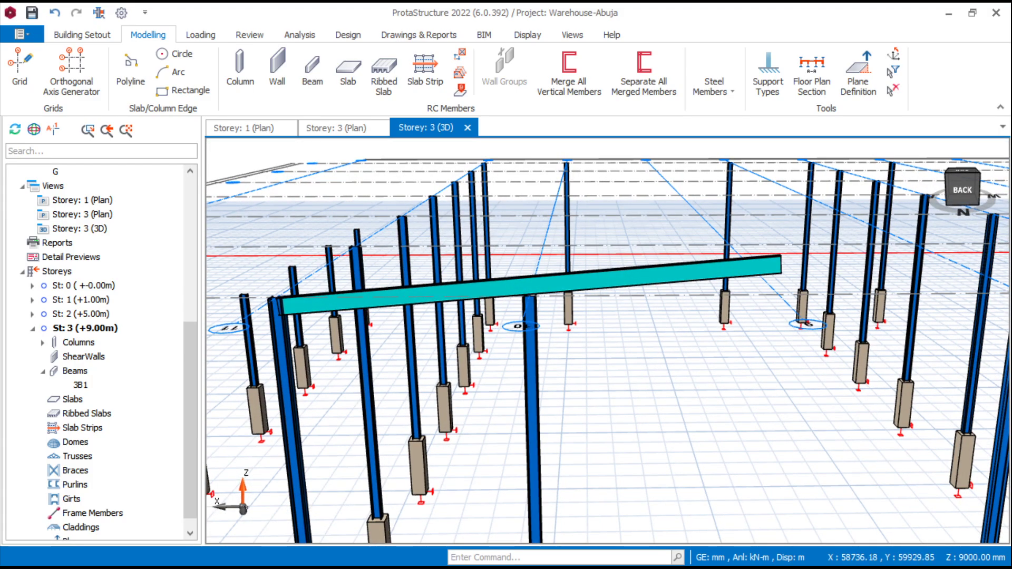
pyautogui.scroll(-3, 606, 348)
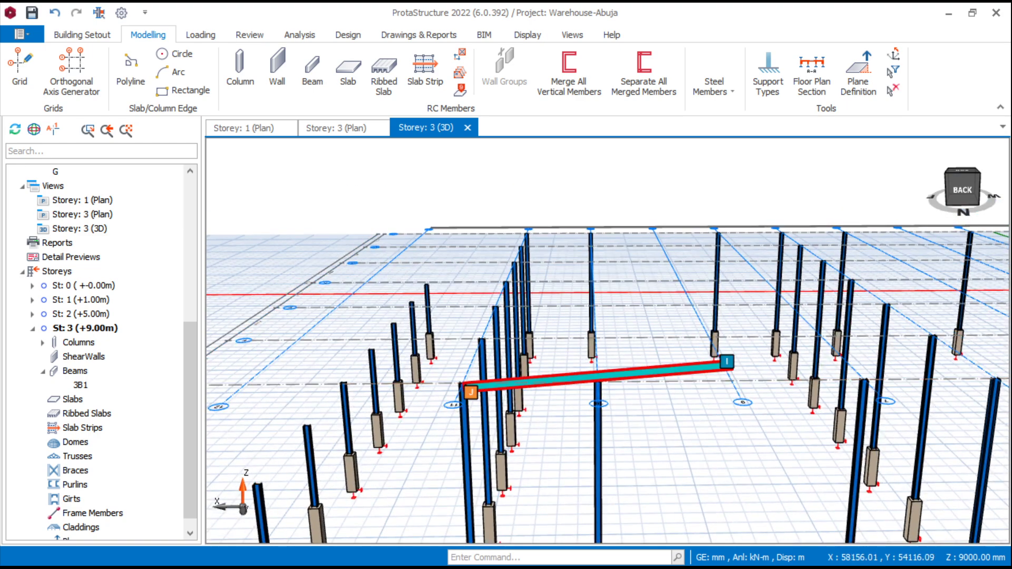
pyautogui.click(652, 371)
pyautogui.rightClick(652, 371)
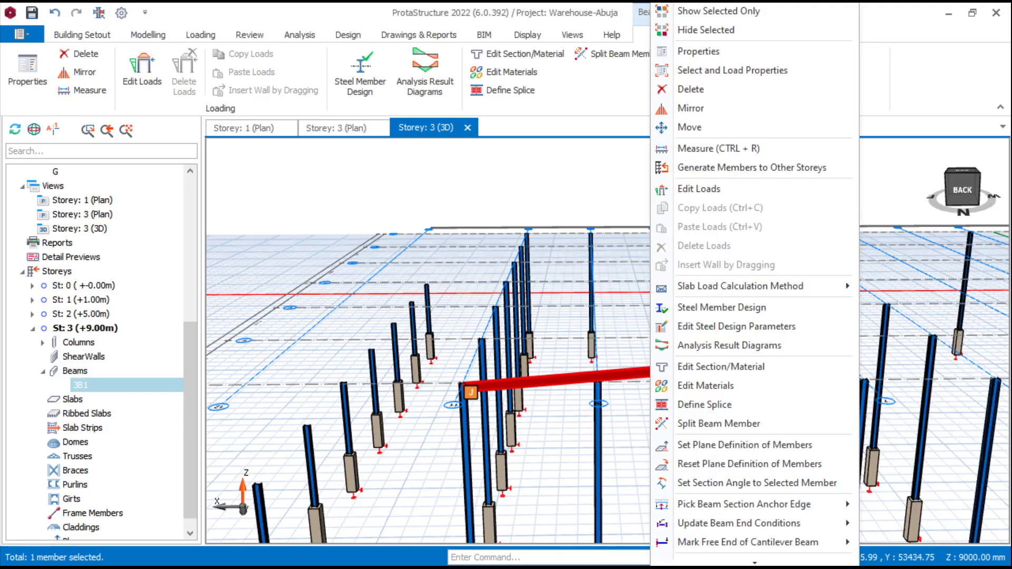
pyautogui.click(706, 51)
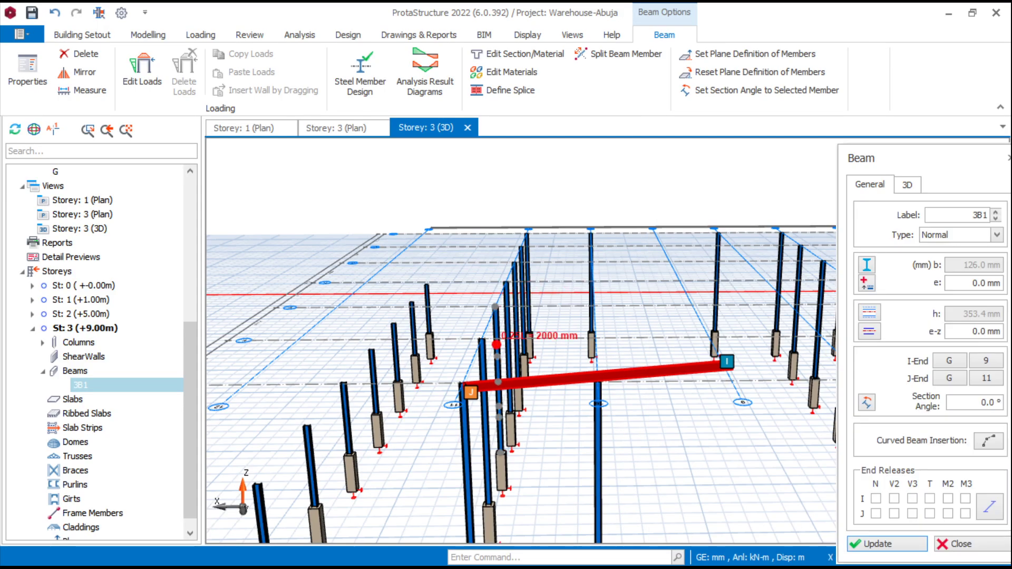
pyautogui.click(481, 340)
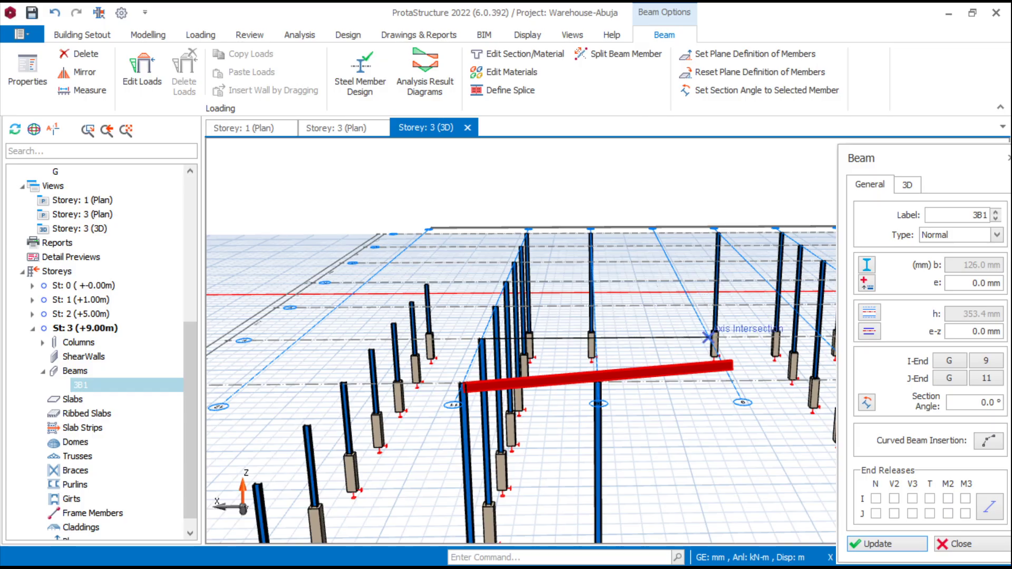
pyautogui.click(707, 338)
pyautogui.moveTo(420, 345); pyautogui.dragTo(438, 350, button='middle')
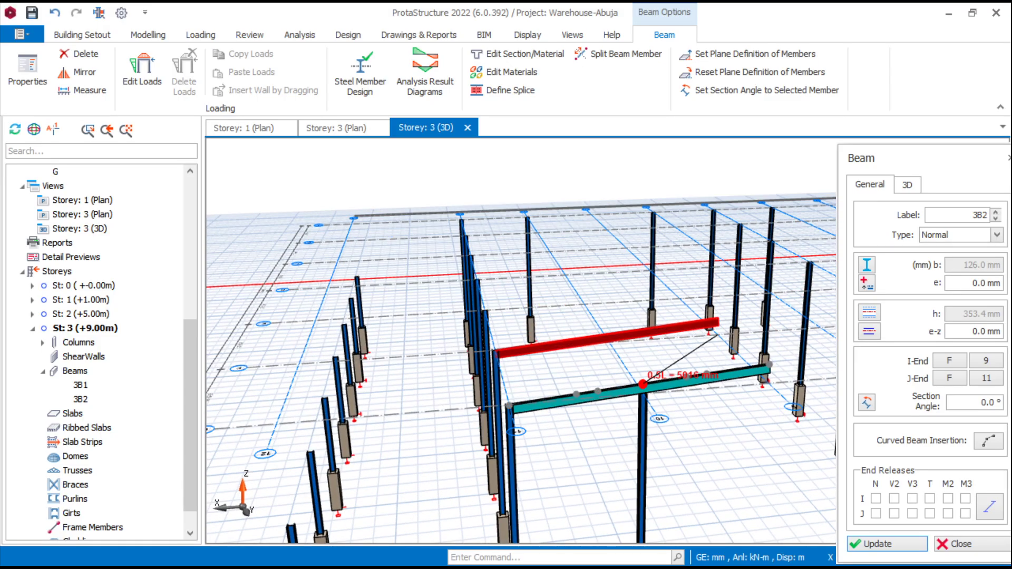
pyautogui.press('Escape')
pyautogui.moveTo(646, 392); pyautogui.dragTo(574, 400, button='middle')
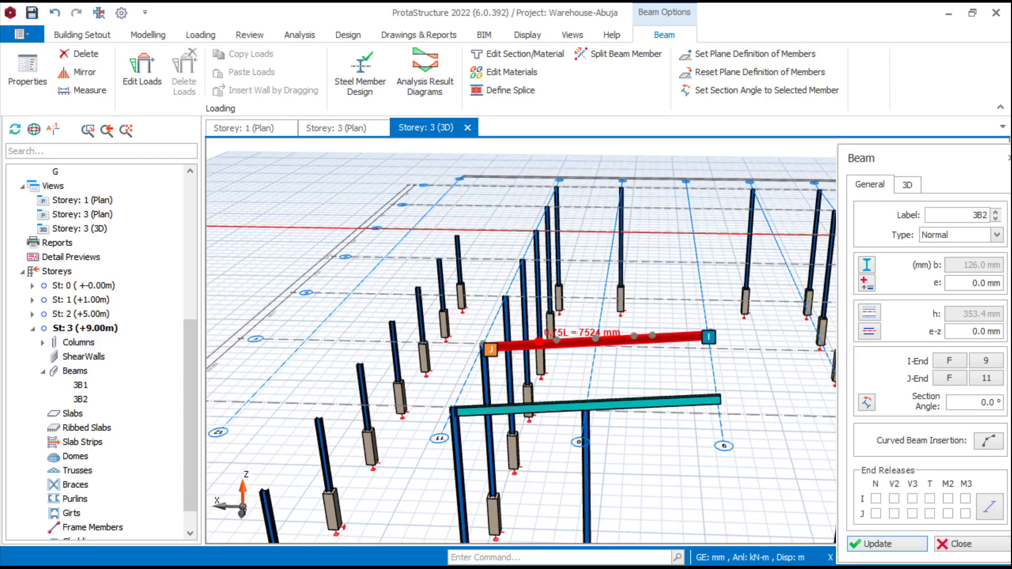
# Place matching sloped beams along axes E and D, each running from axis 11 to axis 9
pyautogui.click(504, 296)
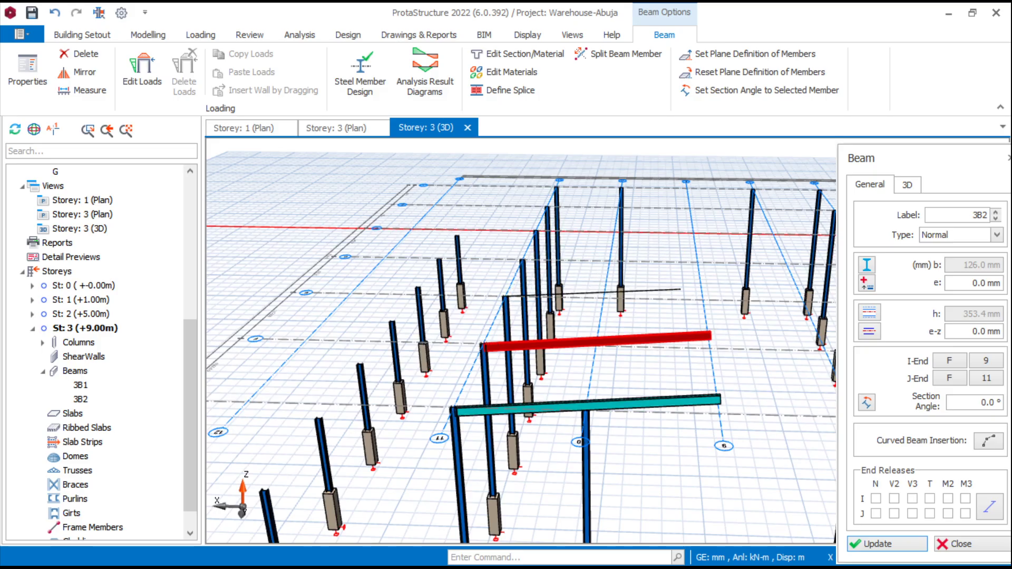
pyautogui.click(702, 300)
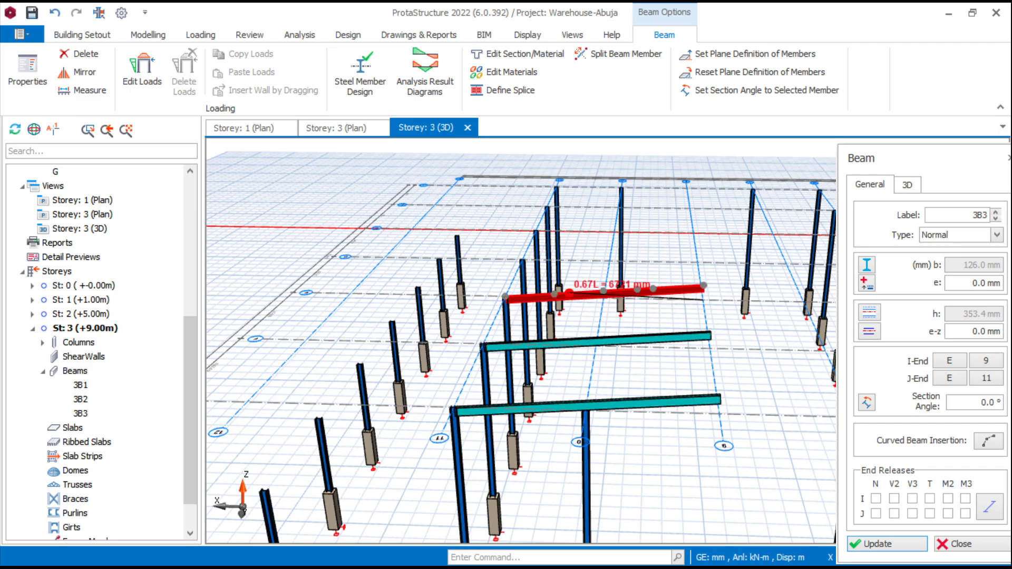
pyautogui.press('Escape')
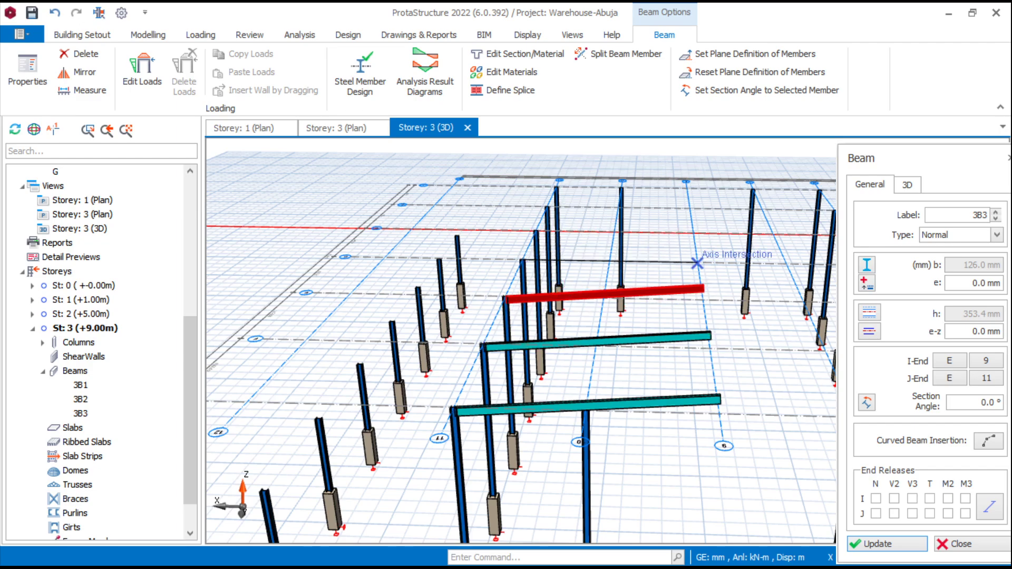
pyautogui.click(696, 262)
pyautogui.scroll(3, 508, 233)
pyautogui.press('Escape')
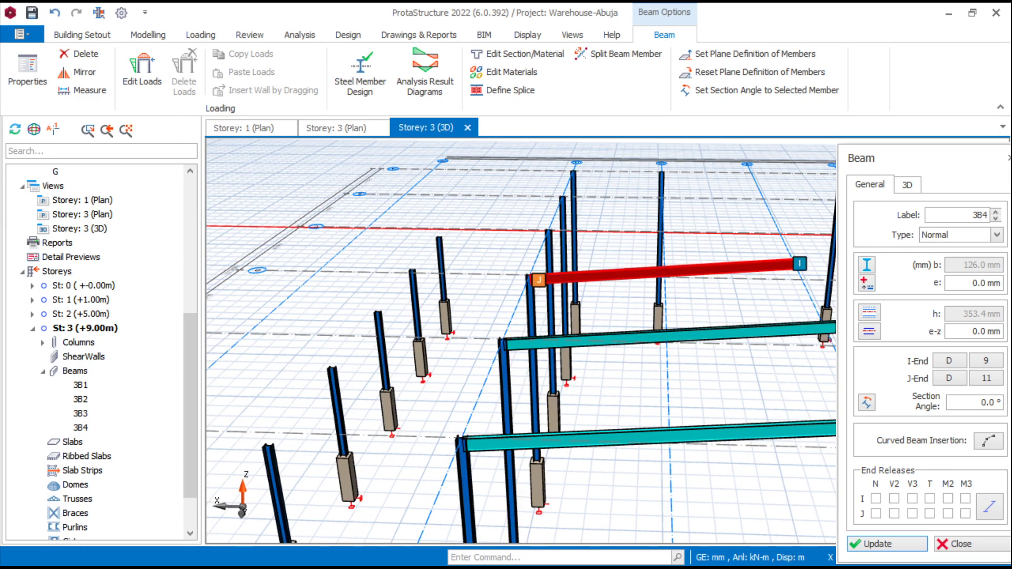
# Place matching sloped beams along axes C and B, each running from axis 11 to axis 9
pyautogui.moveTo(554, 262); pyautogui.dragTo(536, 319, button='middle')
pyautogui.click(533, 278)
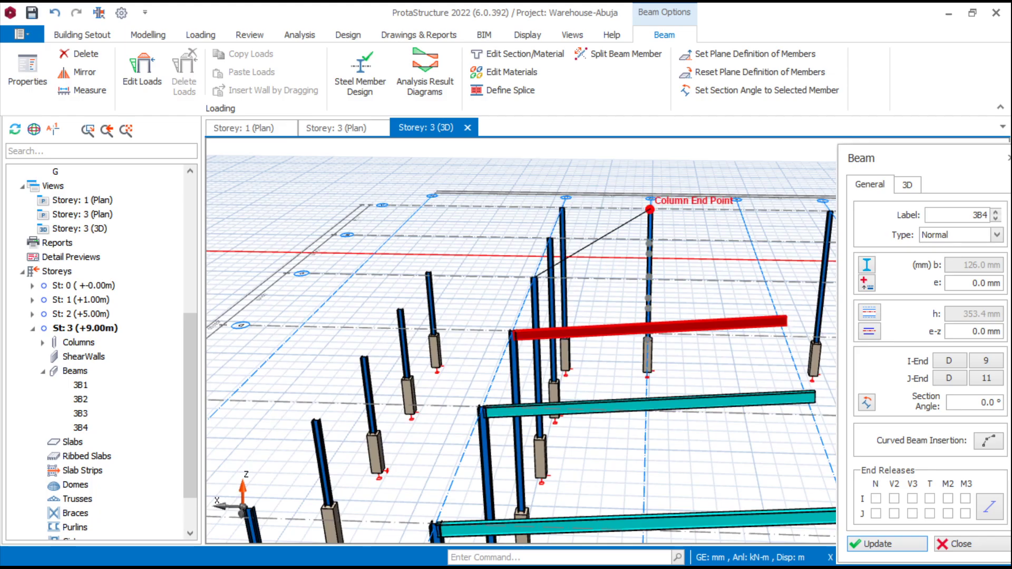
pyautogui.click(765, 269)
pyautogui.press('Escape')
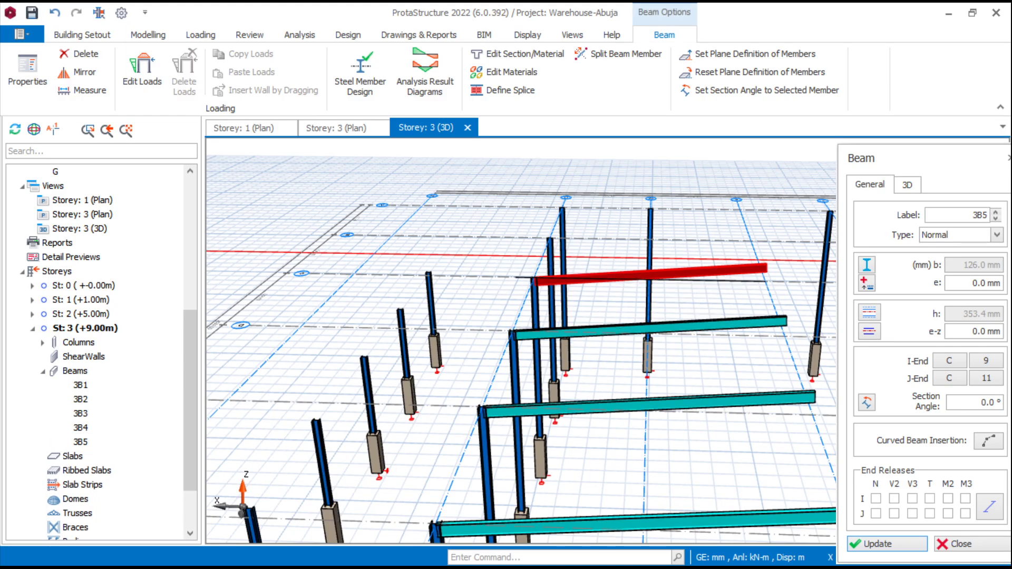
pyautogui.moveTo(546, 229); pyautogui.dragTo(536, 288, button='middle')
pyautogui.click(535, 287)
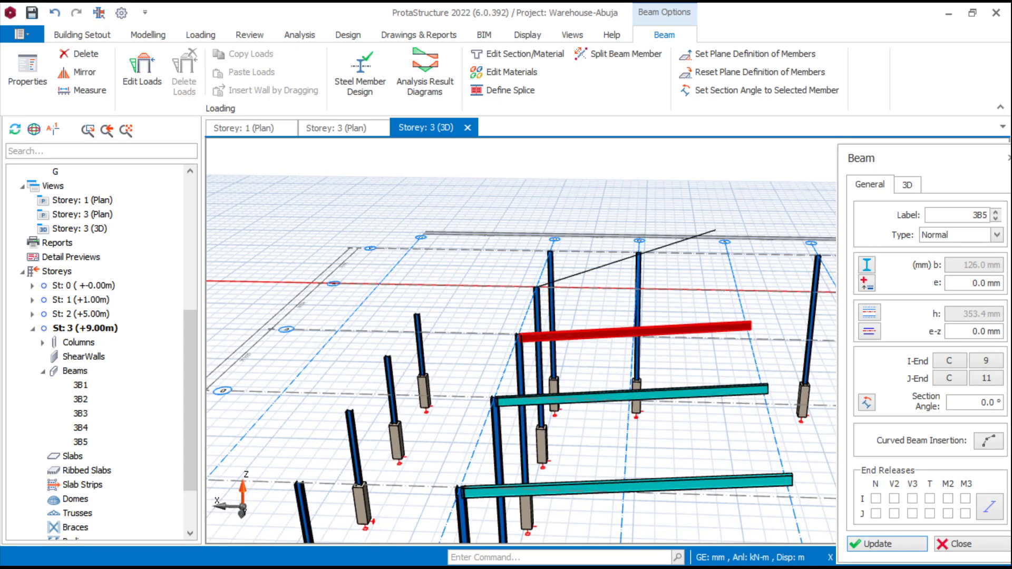
pyautogui.click(738, 280)
pyautogui.press('Escape')
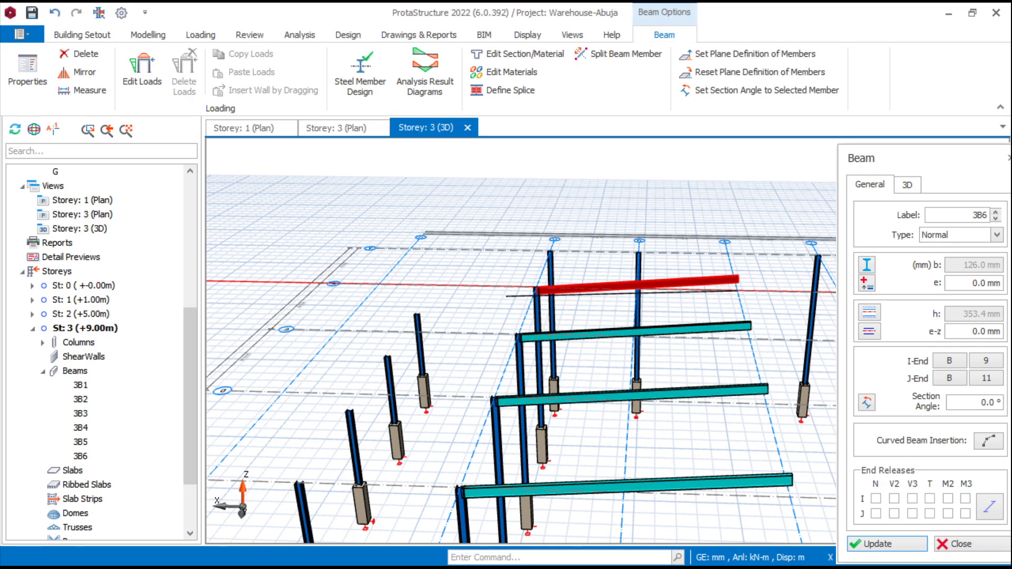
# Place a matching sloped beam along axis A from axis 11 to axis 9, without splitting it at the column it crosses
pyautogui.click(549, 252)
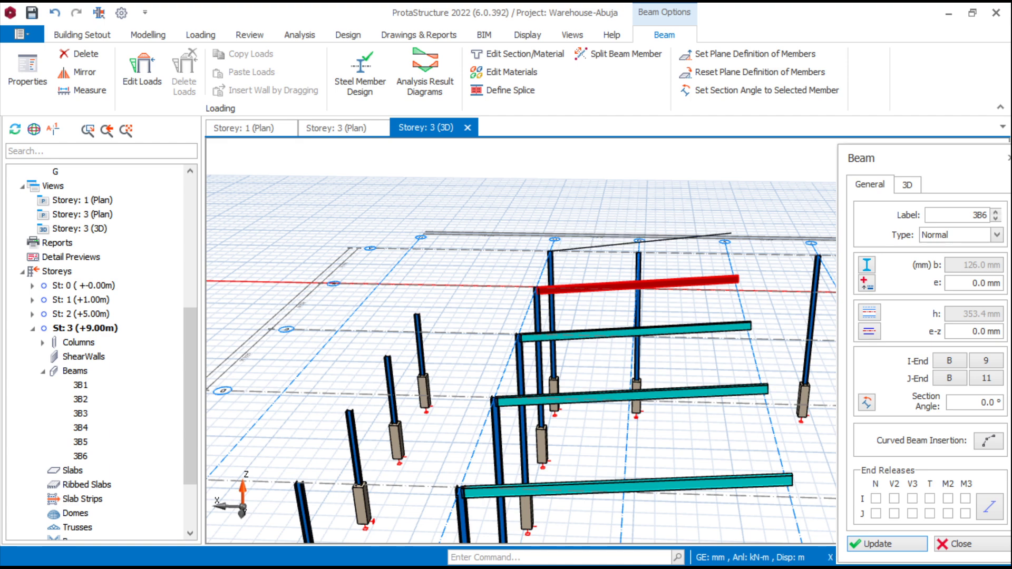
pyautogui.click(727, 254)
pyautogui.click(604, 343)
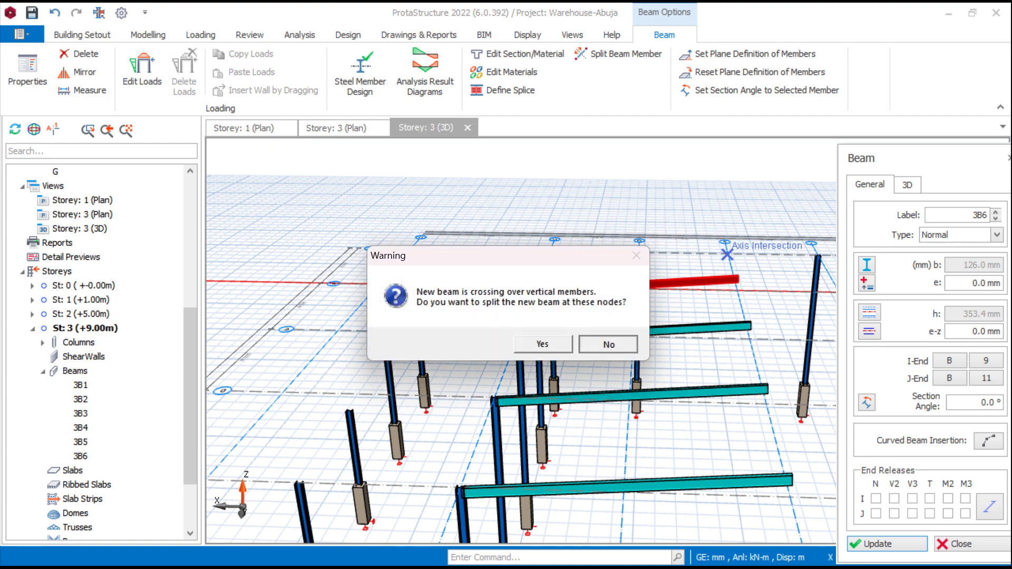
pyautogui.press('Escape')
# Place a matching sloped beam along axis G from the column at axis 6 to axis 4
pyautogui.scroll(-2, 552, 311)
pyautogui.moveTo(552, 311); pyautogui.dragTo(405, 254, button='middle')
pyautogui.scroll(-4, 464, 282)
pyautogui.scroll(3, 567, 378)
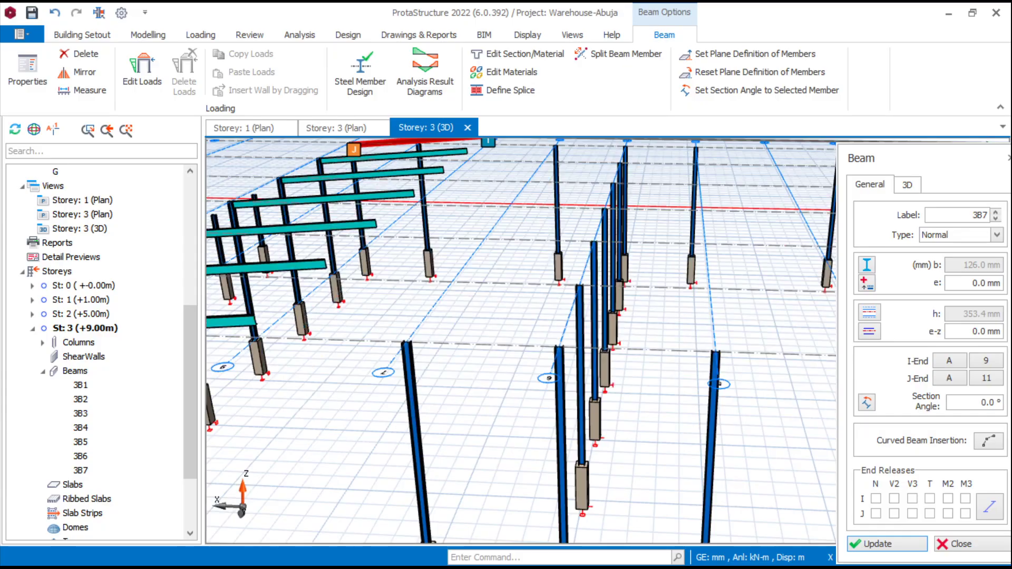
pyautogui.scroll(-3, 506, 390)
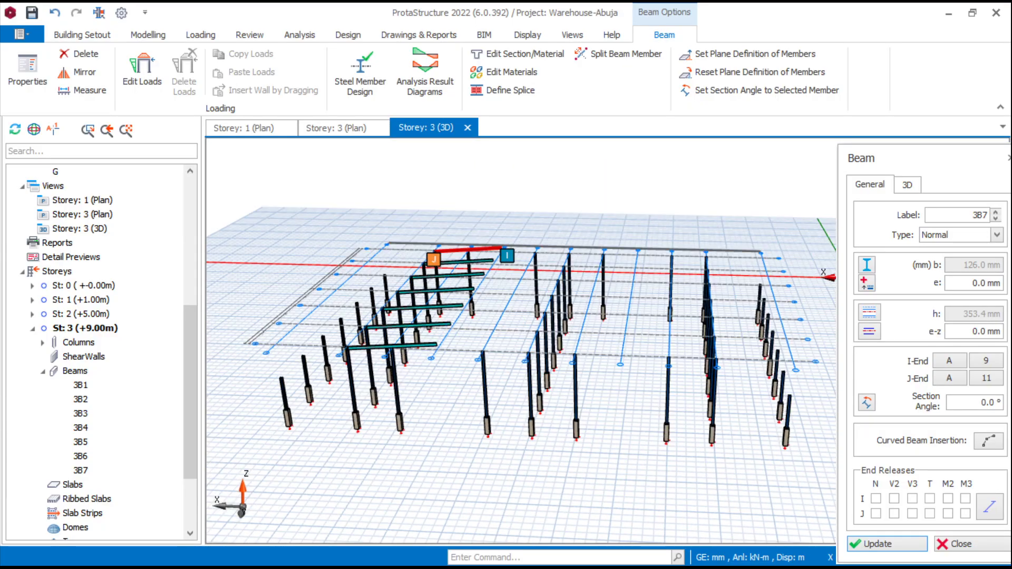
pyautogui.scroll(2, 494, 427)
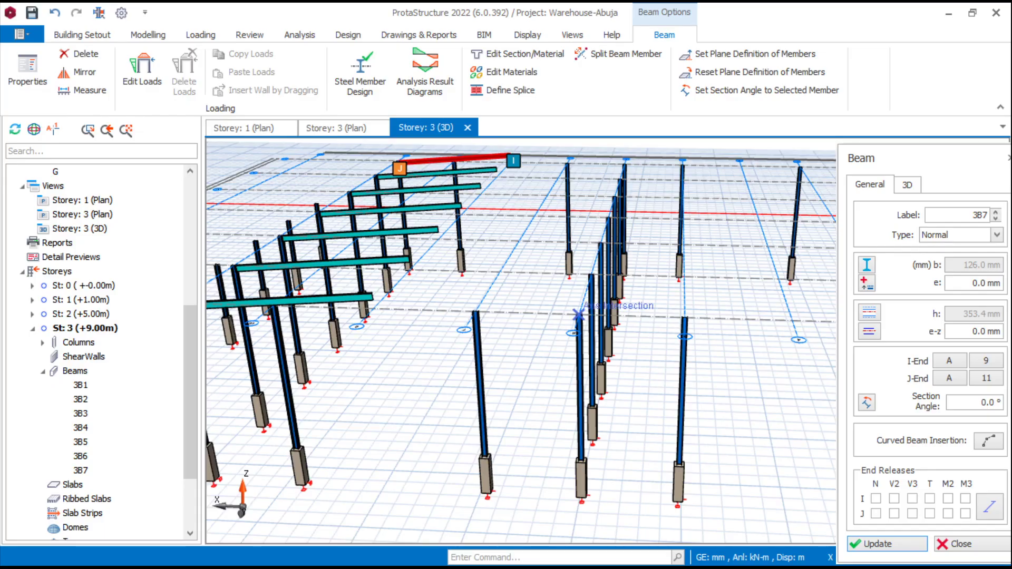
pyautogui.scroll(-2, 580, 305)
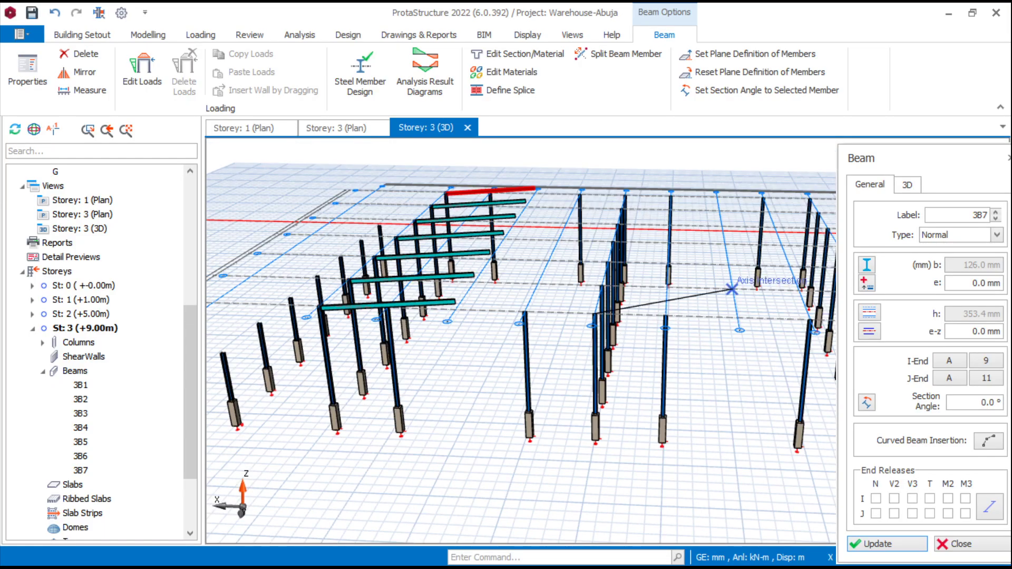
pyautogui.click(736, 317)
pyautogui.click(541, 343)
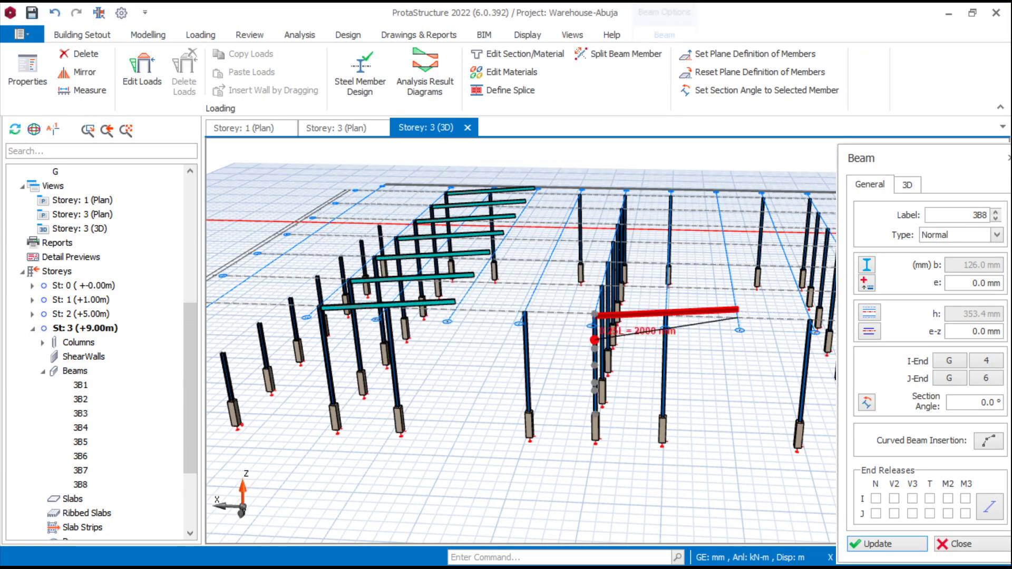
pyautogui.scroll(2, 617, 280)
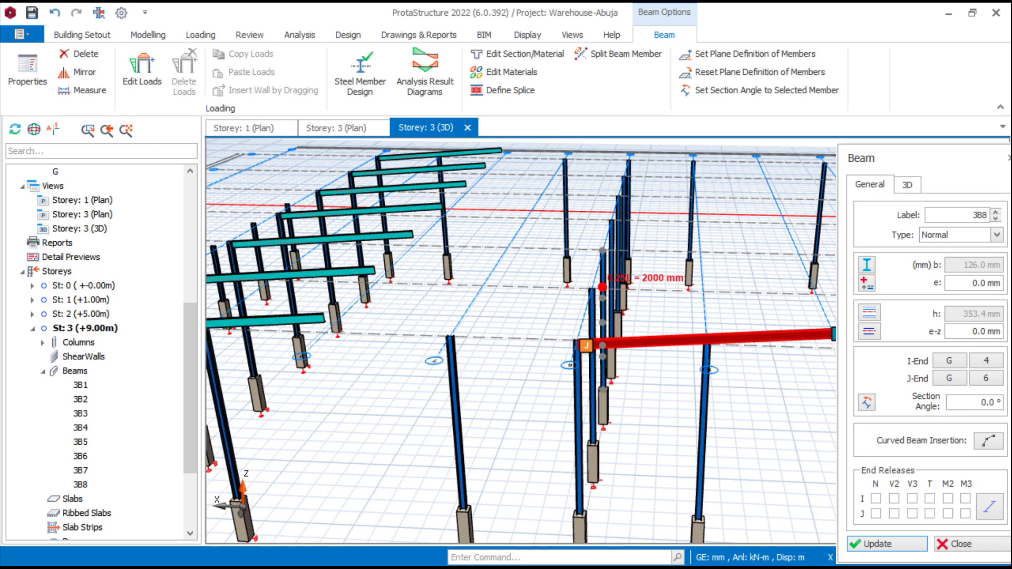
# Place matching sloped beams along axes F and E, each running from the column at axis 6 to axis 4
pyautogui.click(590, 289)
pyautogui.scroll(-2, 590, 289)
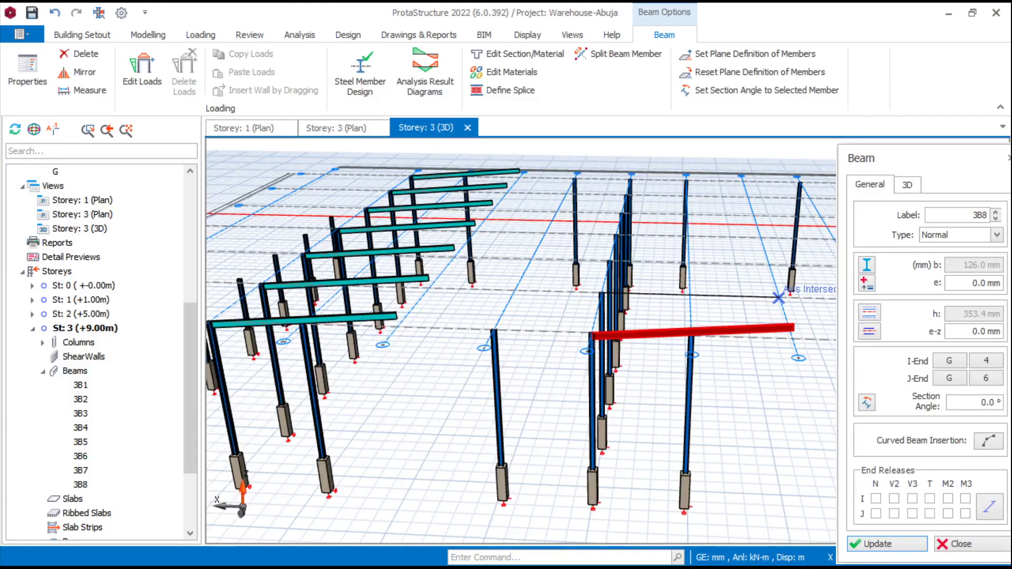
pyautogui.click(778, 297)
pyautogui.press('Escape')
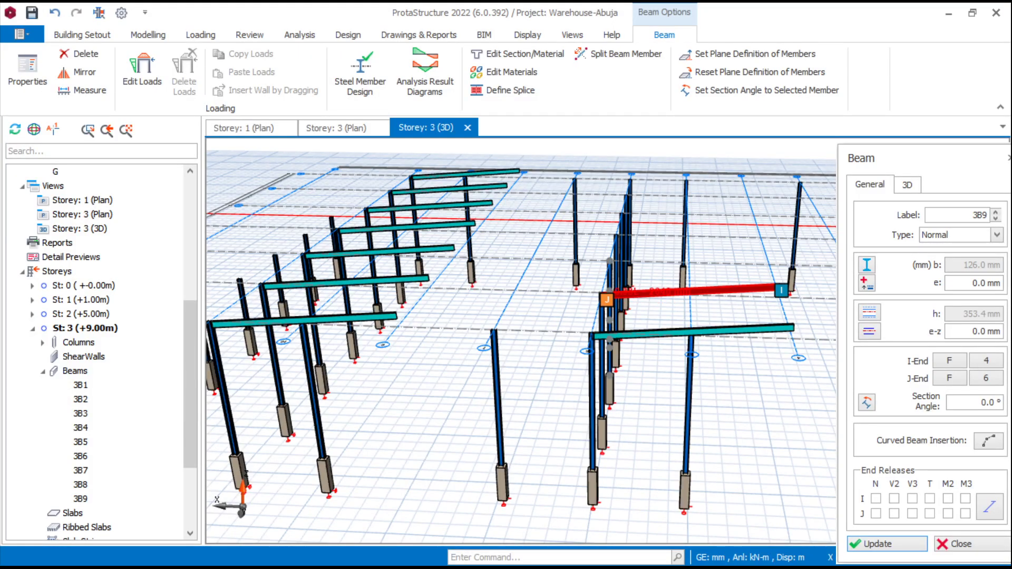
pyautogui.moveTo(607, 341)
pyautogui.mouseDown(button='middle')
pyautogui.moveTo(610, 366)
pyautogui.moveTo(607, 332)
pyautogui.mouseUp(button='middle')
pyautogui.moveTo(609, 248)
pyautogui.mouseDown(button='middle')
pyautogui.moveTo(667, 327)
pyautogui.moveTo(617, 264)
pyautogui.mouseUp(button='middle')
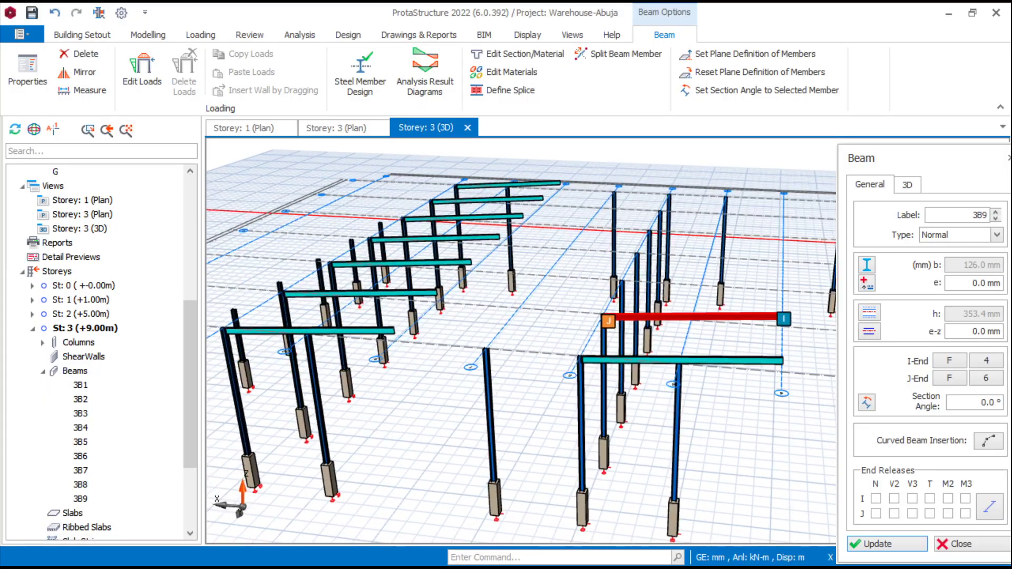
pyautogui.click(622, 280)
pyautogui.moveTo(716, 334); pyautogui.dragTo(764, 351, button='middle')
pyautogui.click(752, 260)
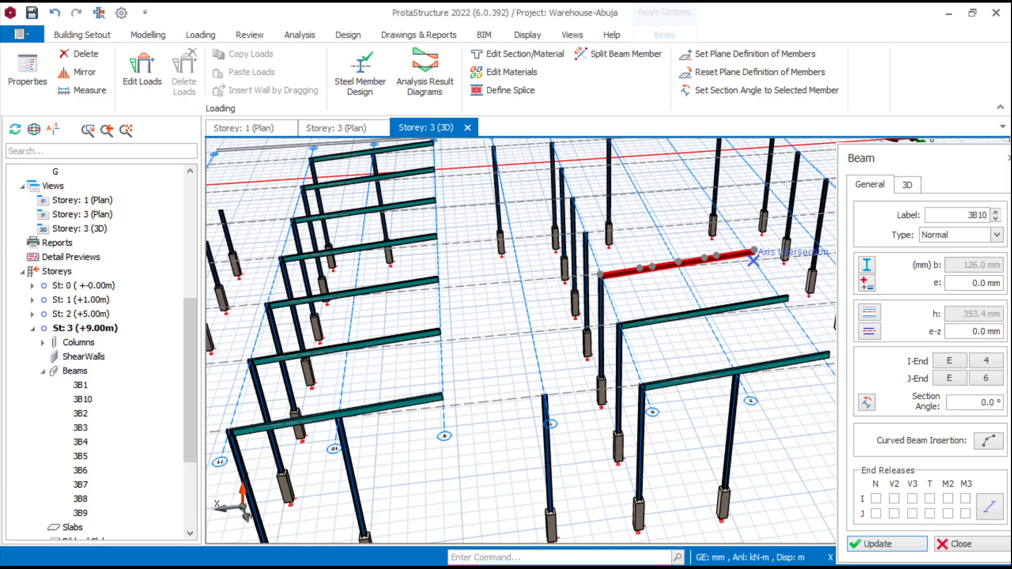
# Place matching sloped beams along axes D and C, each running from the column at axis 6 to axis 4
pyautogui.click(584, 232)
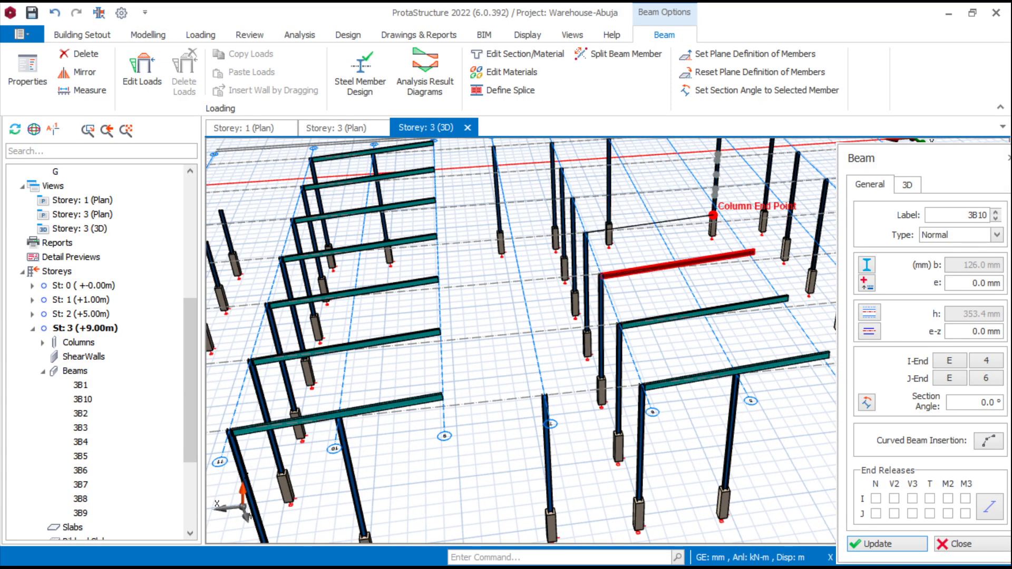
pyautogui.click(713, 224)
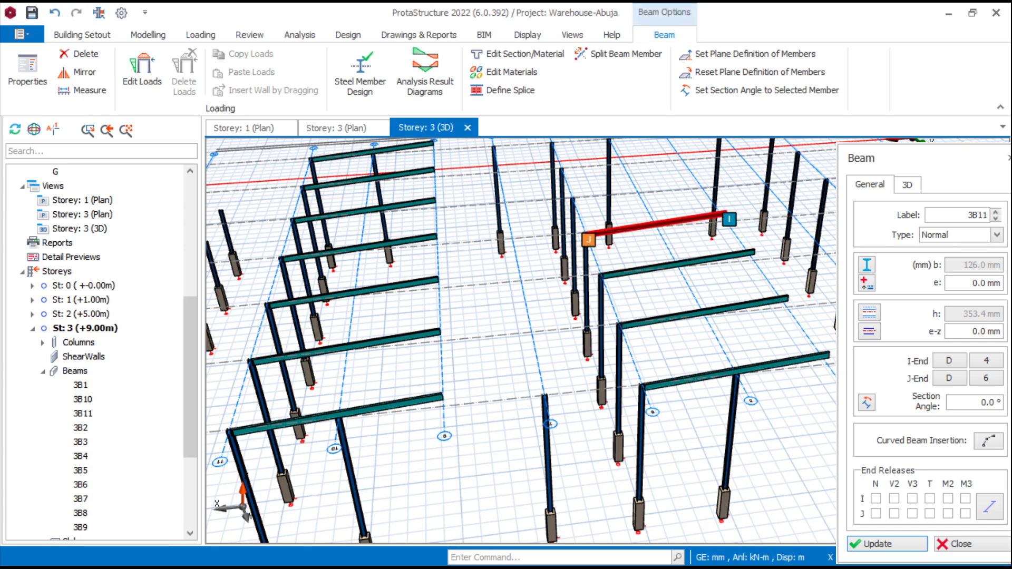
pyautogui.click(573, 197)
pyautogui.click(701, 189)
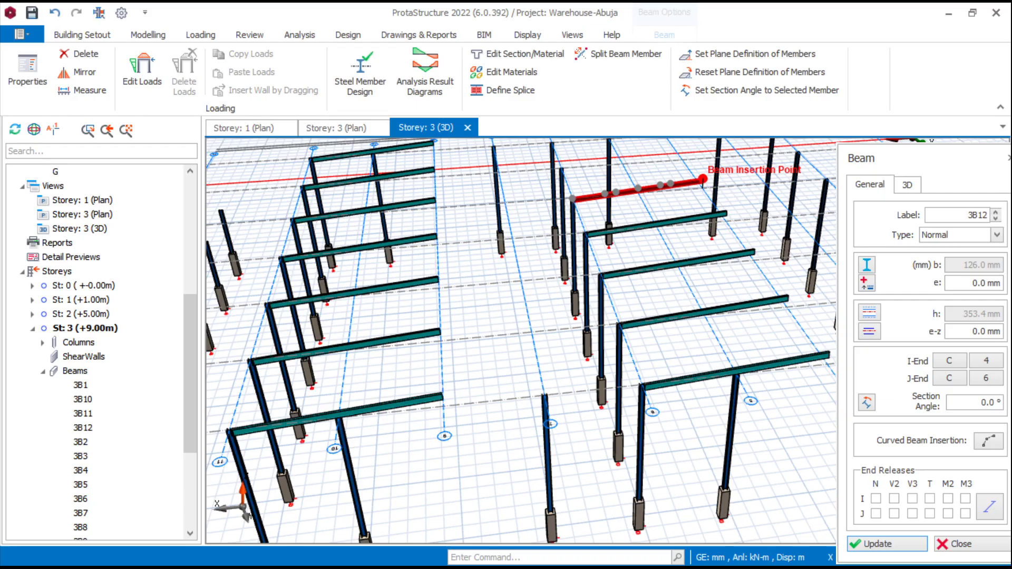
pyautogui.press('Escape')
pyautogui.moveTo(575, 231); pyautogui.dragTo(535, 312, button='middle')
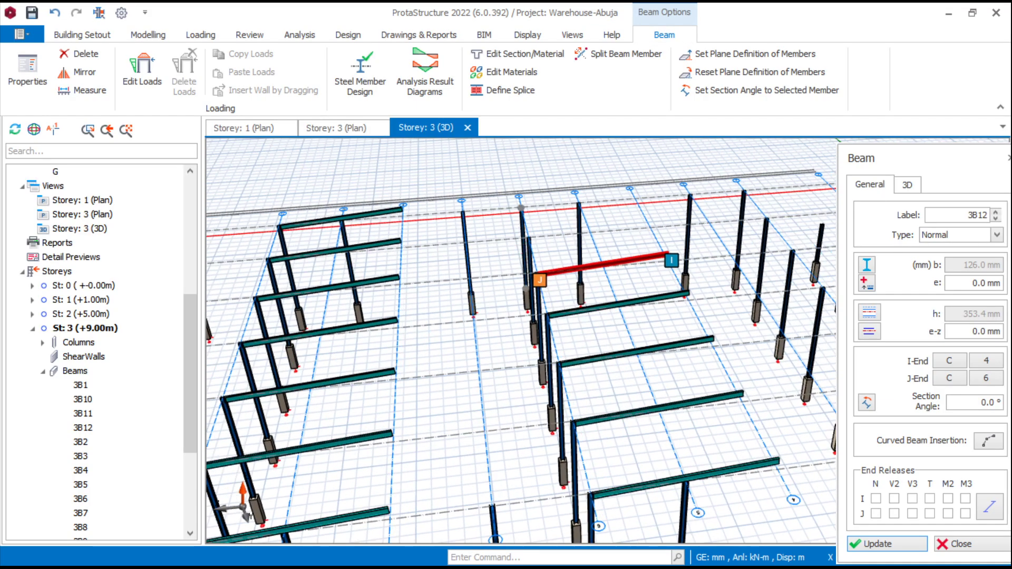
# Place matching sloped beams along axes B and A, each running from the column at axis 6 to axis 4
pyautogui.click(527, 238)
pyautogui.click(648, 221)
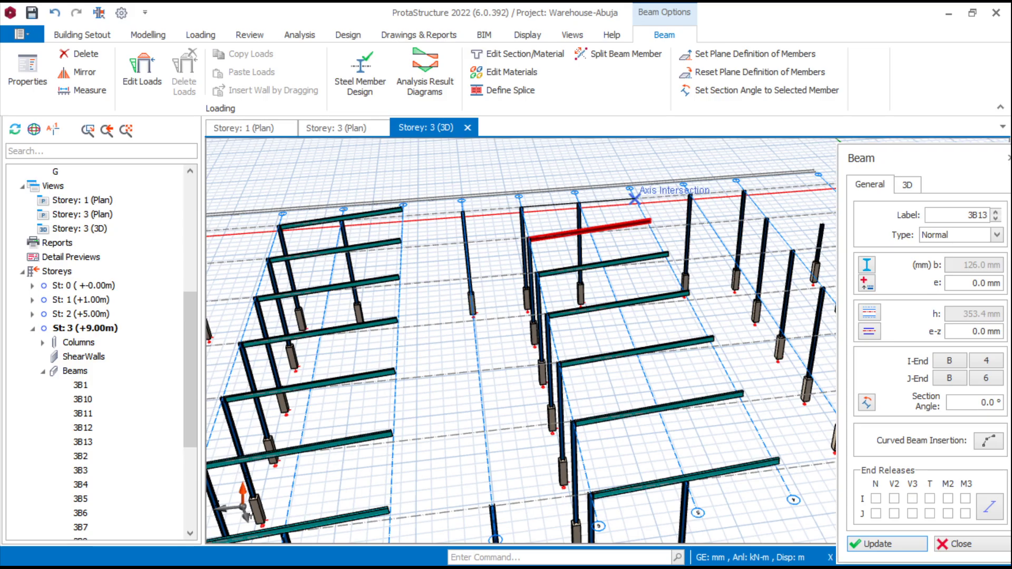
pyautogui.click(634, 198)
pyautogui.click(547, 343)
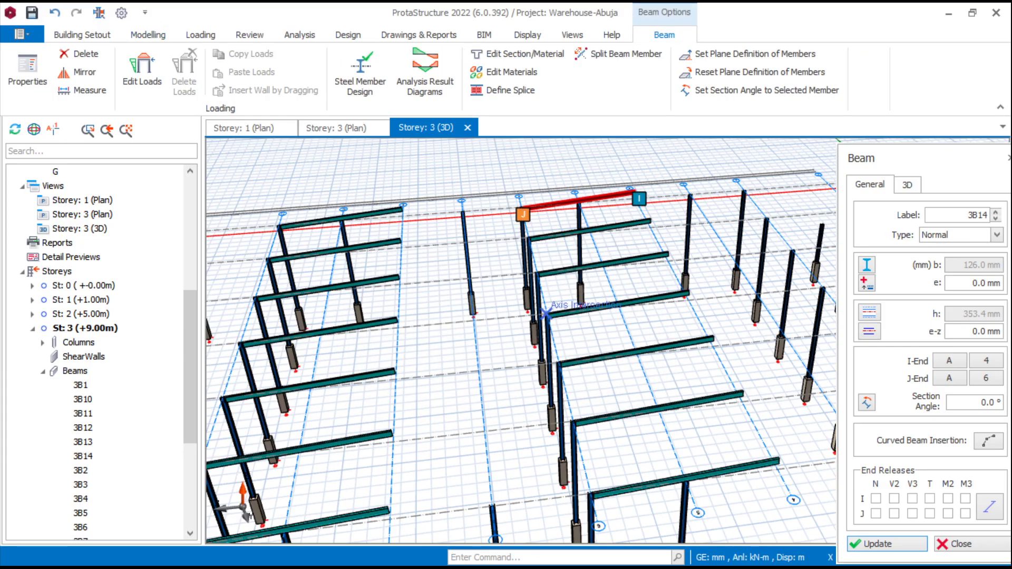
pyautogui.press('Escape')
pyautogui.scroll(-4, 527, 274)
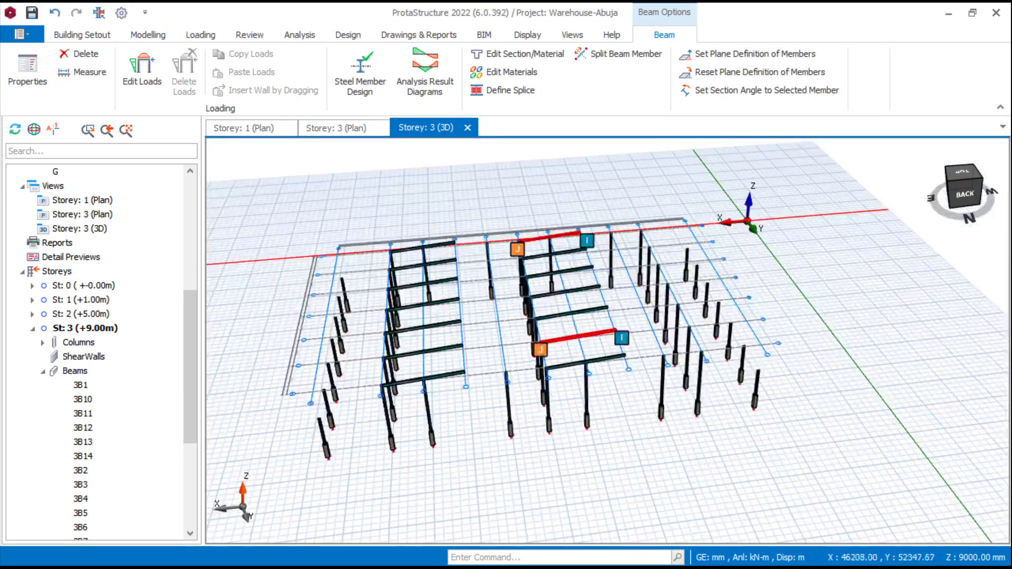
pyautogui.scroll(3, 448, 303)
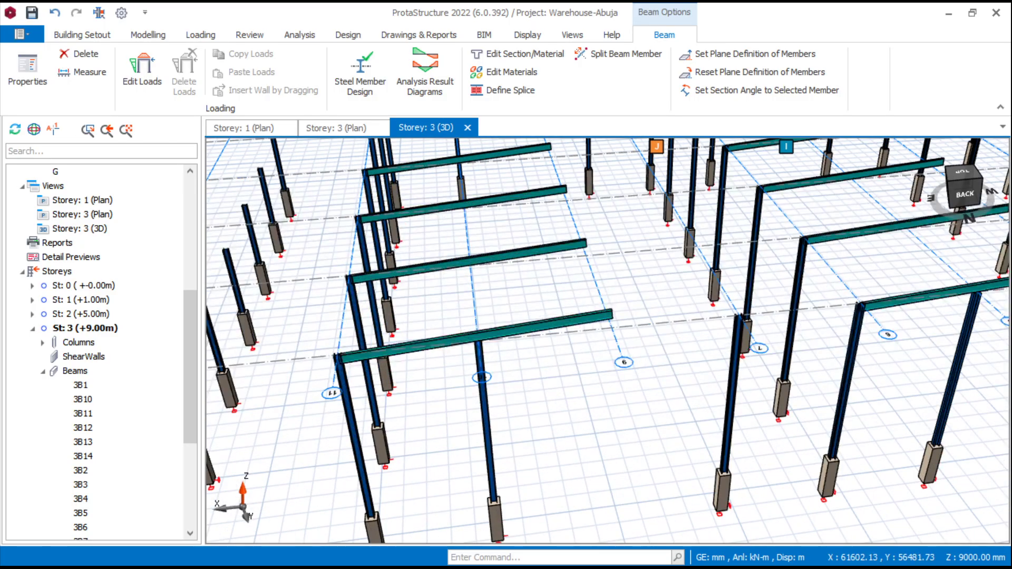
# Open the 3D properties of the axis G beam between axes 11 and 9, and set delZ-I to 0 mm and delZ-J to 800 mm
pyautogui.click(444, 341)
pyautogui.rightClick(445, 342)
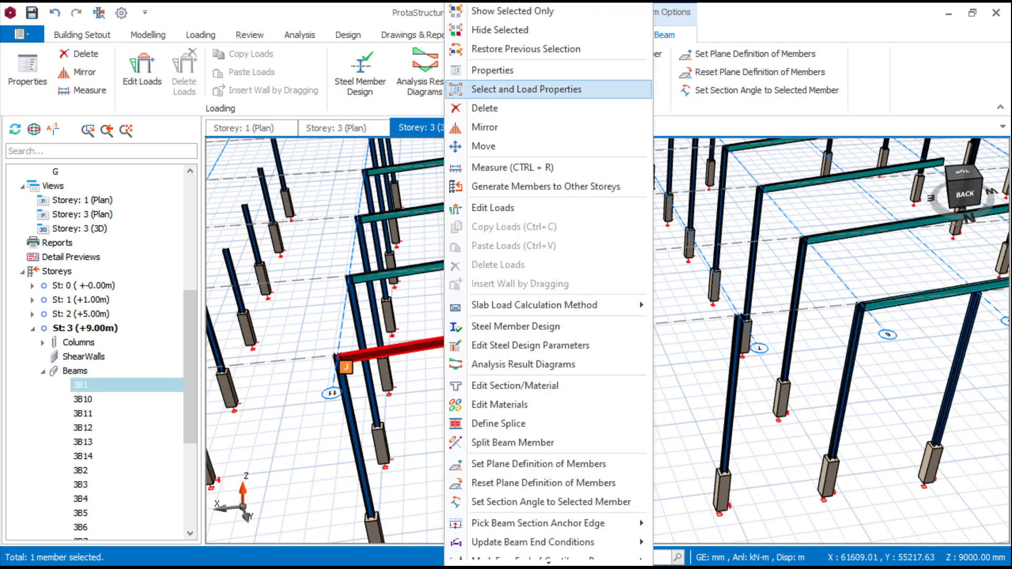
pyautogui.click(492, 70)
pyautogui.click(907, 185)
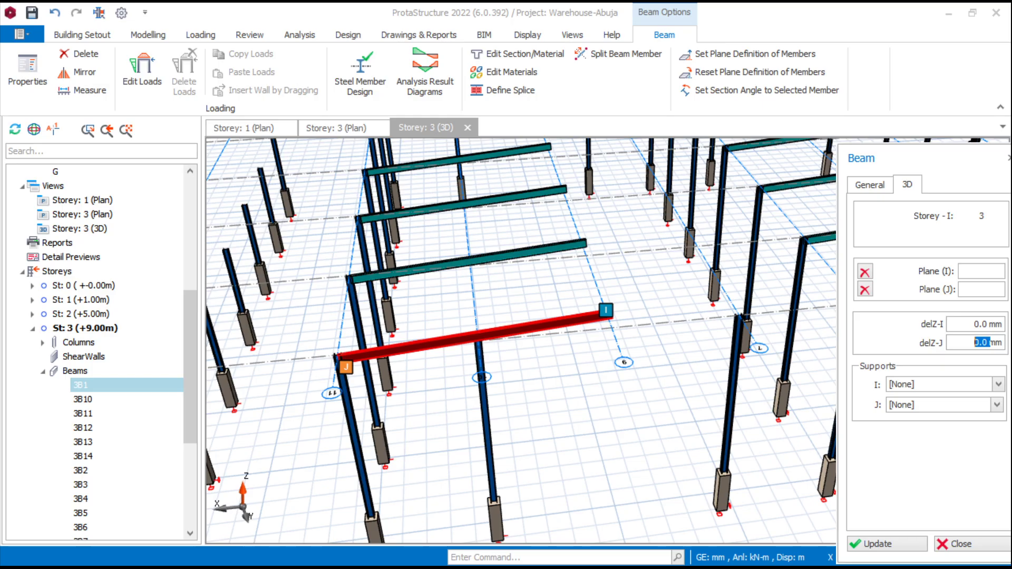
# Place a sloped beam along axis G from the column at axis 6 to the beam end at axis 9, without splitting it at the crossed column
pyautogui.moveTo(798, 288); pyautogui.dragTo(632, 274, button='middle')
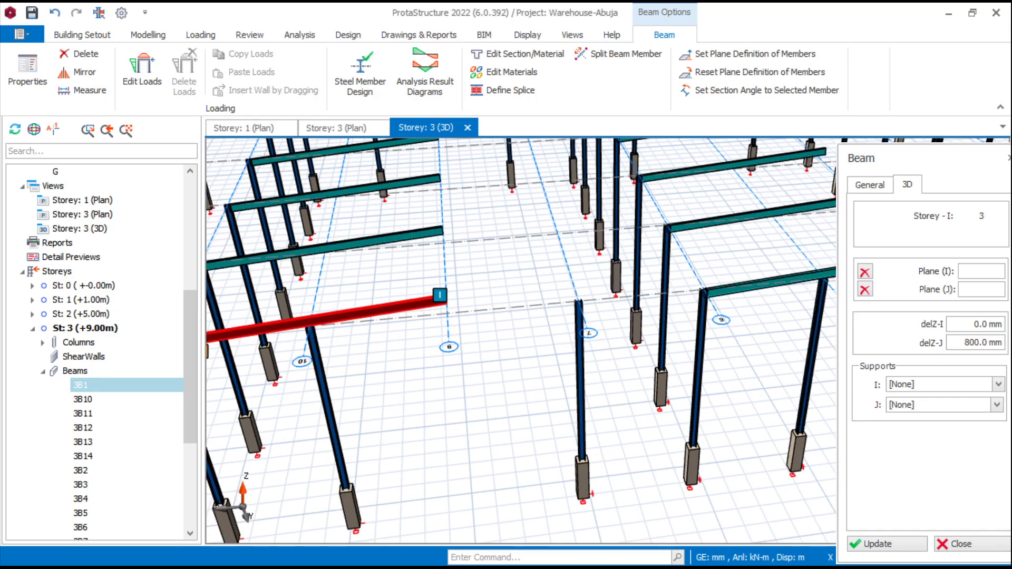
pyautogui.scroll(-5, 659, 316)
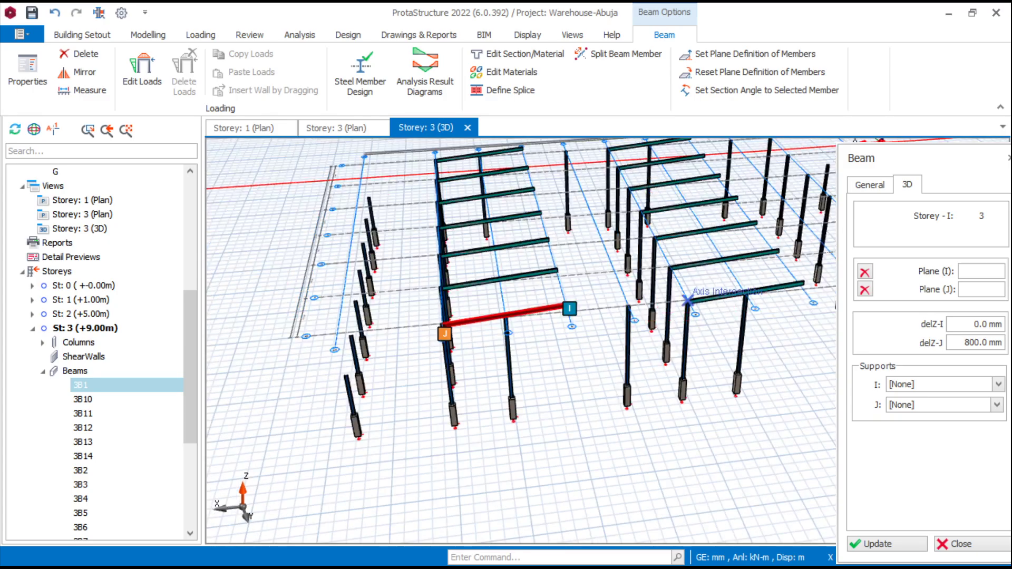
pyautogui.scroll(3, 688, 300)
pyautogui.click(678, 297)
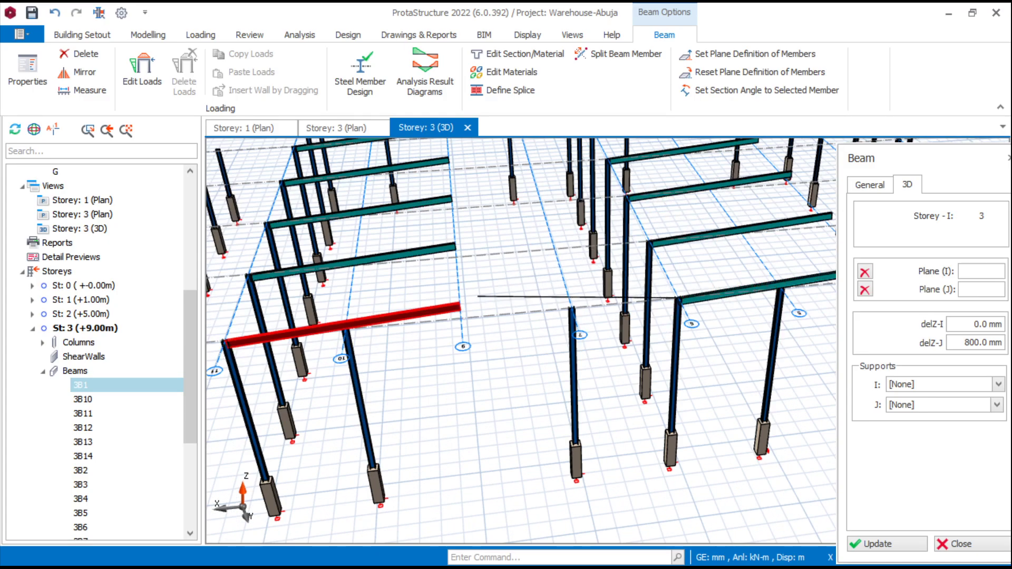
pyautogui.click(457, 305)
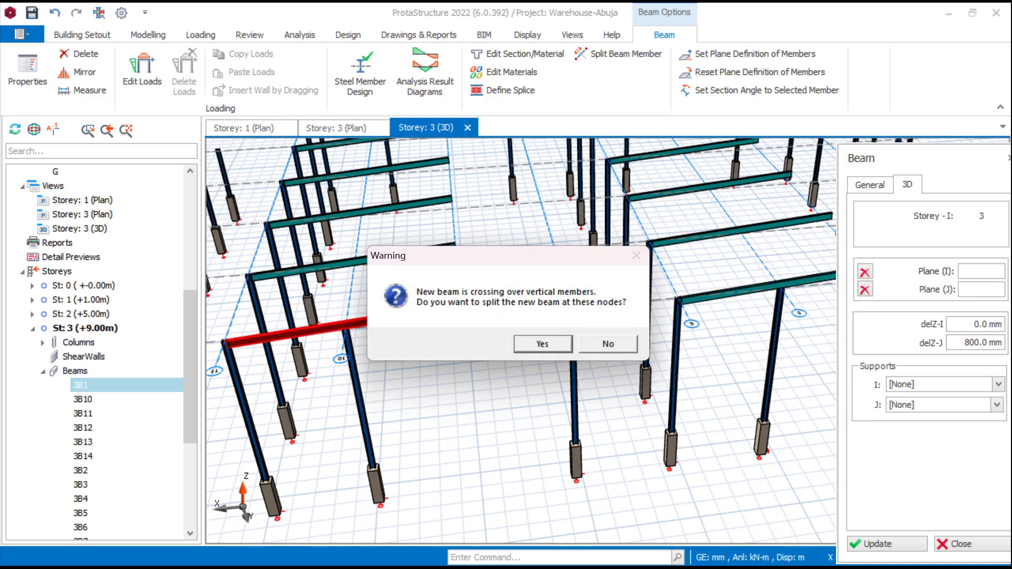
pyautogui.click(608, 344)
pyautogui.press('Escape')
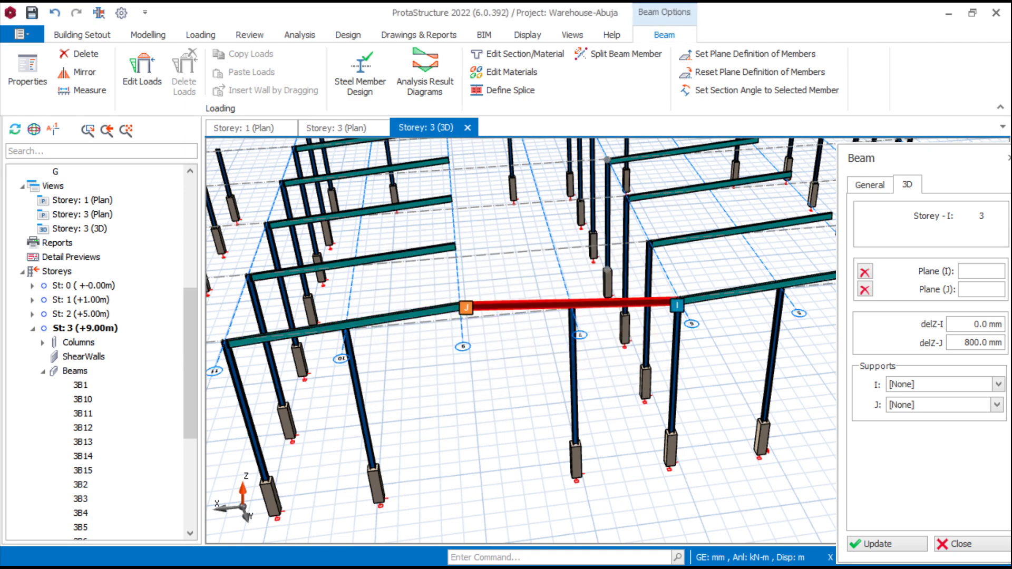
# Place matching sloped beams along axes F and E, each running from axis 6 to the beam end at axis 9
pyautogui.click(648, 241)
pyautogui.click(455, 246)
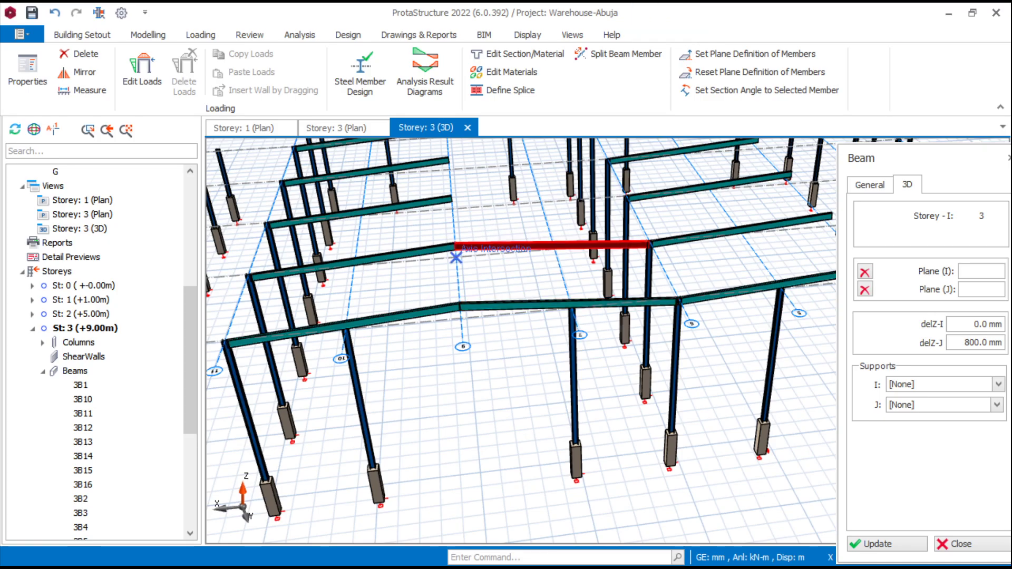
pyautogui.moveTo(627, 185); pyautogui.dragTo(606, 287, button='middle')
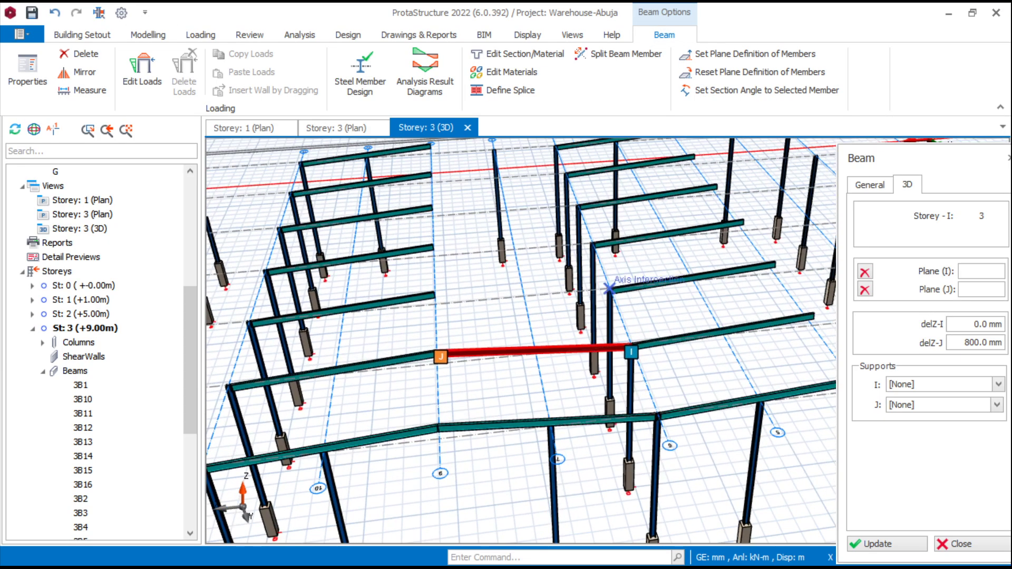
pyautogui.click(610, 289)
pyautogui.click(435, 293)
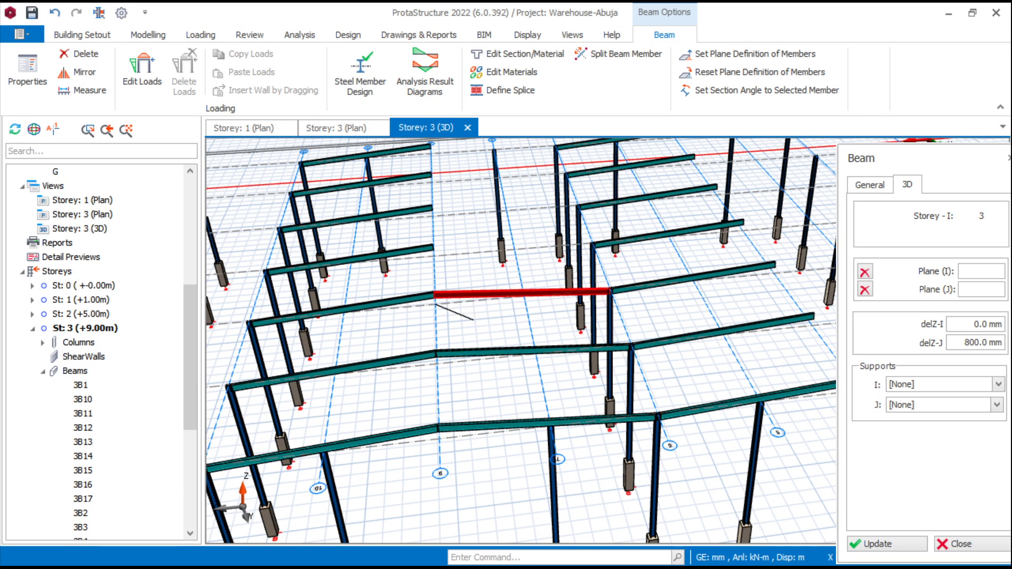
# Place matching sloped beams along axes D and C, each running from axis 6 to the beam end at axis 9
pyautogui.click(593, 244)
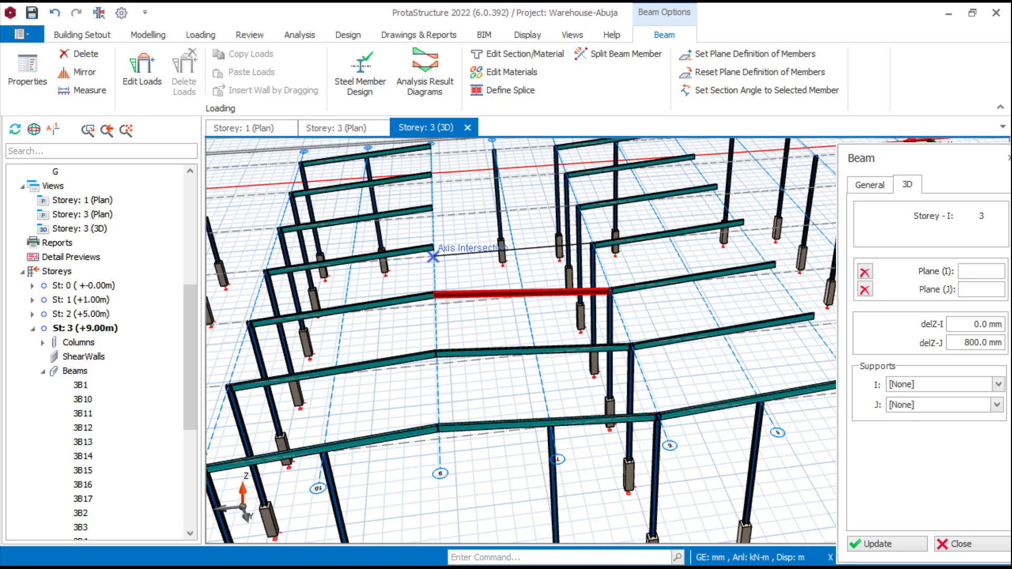
pyautogui.click(433, 257)
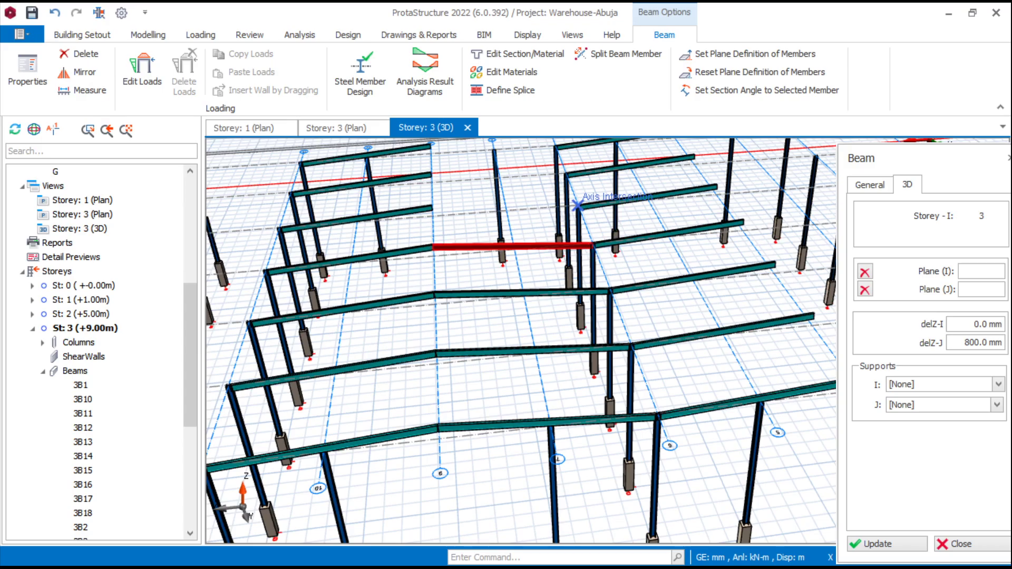
pyautogui.click(433, 215)
pyautogui.press('Escape')
pyautogui.moveTo(475, 282); pyautogui.dragTo(464, 380, button='middle')
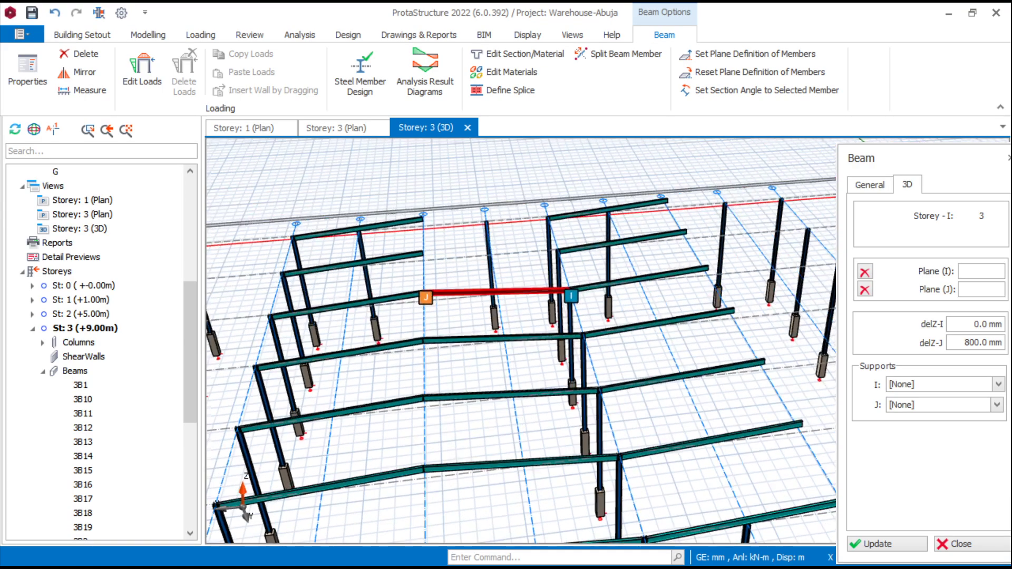
# Place matching sloped beams along axes B and A from axis 6 to axis 9, without splitting the axis A beam at its crossed column
pyautogui.click(560, 247)
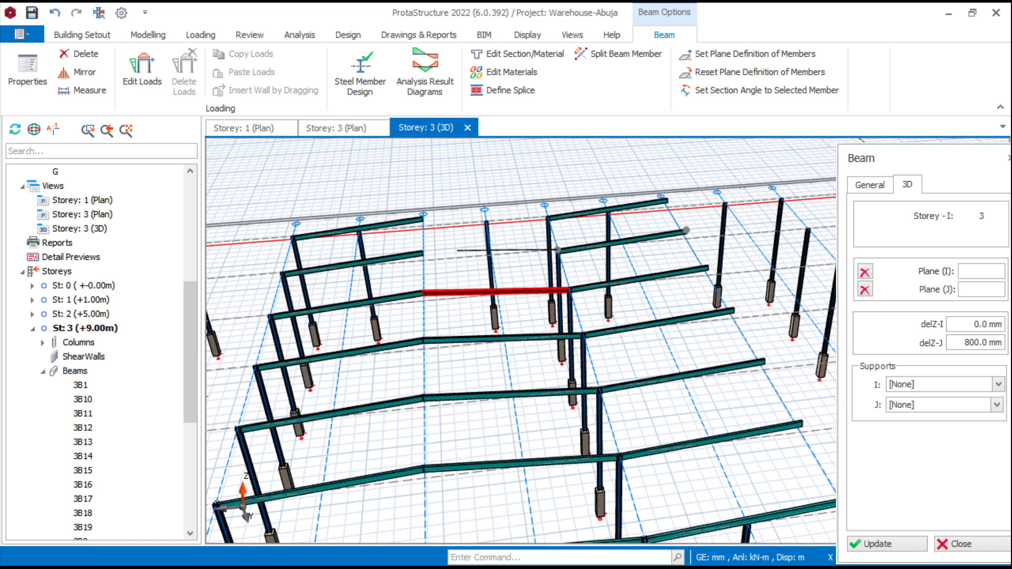
pyautogui.click(423, 260)
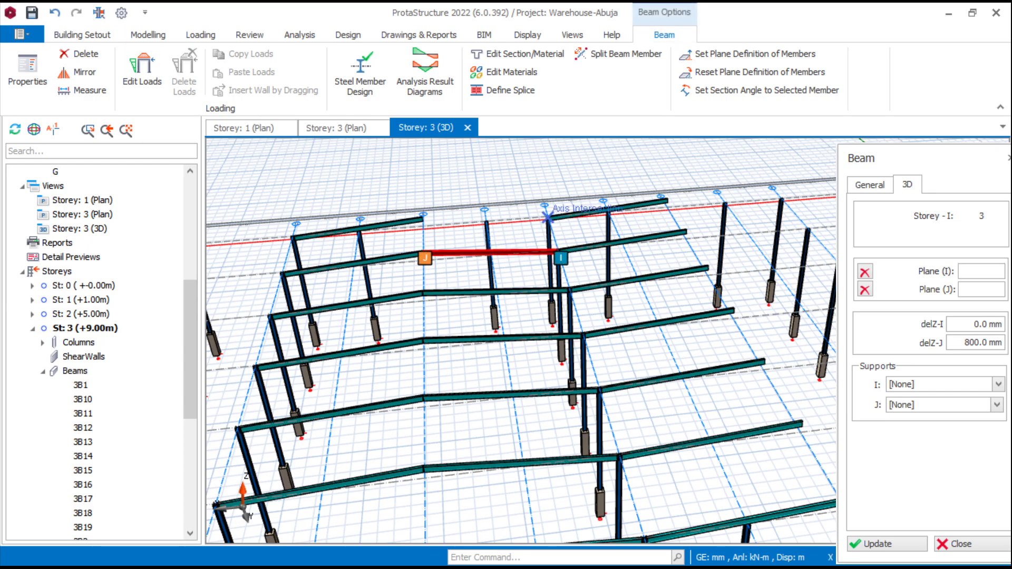
pyautogui.click(422, 227)
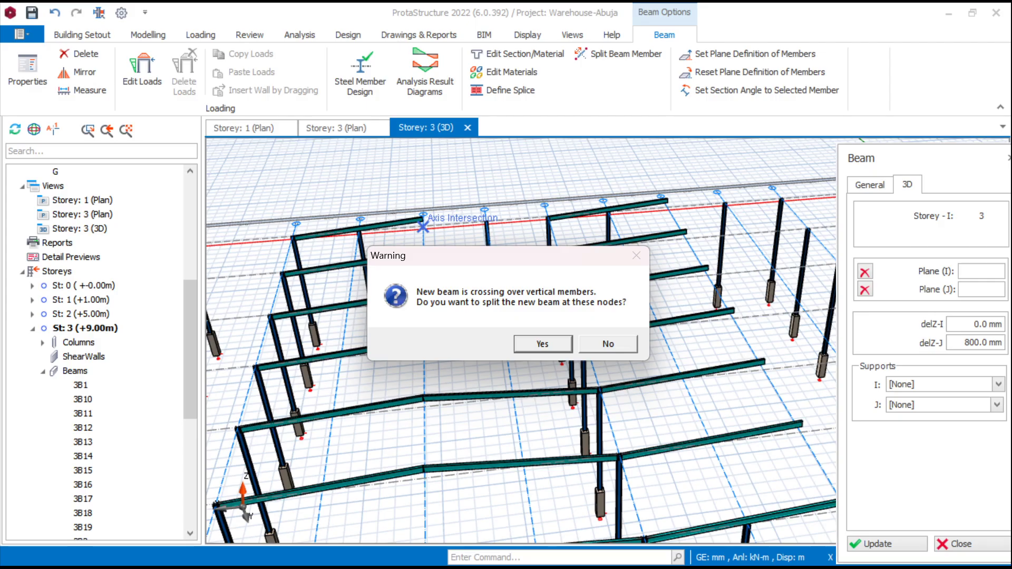
pyautogui.click(608, 344)
# Place a sloped beam along axis G from the second column beyond axis 4 back to the beam end at axis 4, keeping it in one piece
pyautogui.scroll(-3, 487, 258)
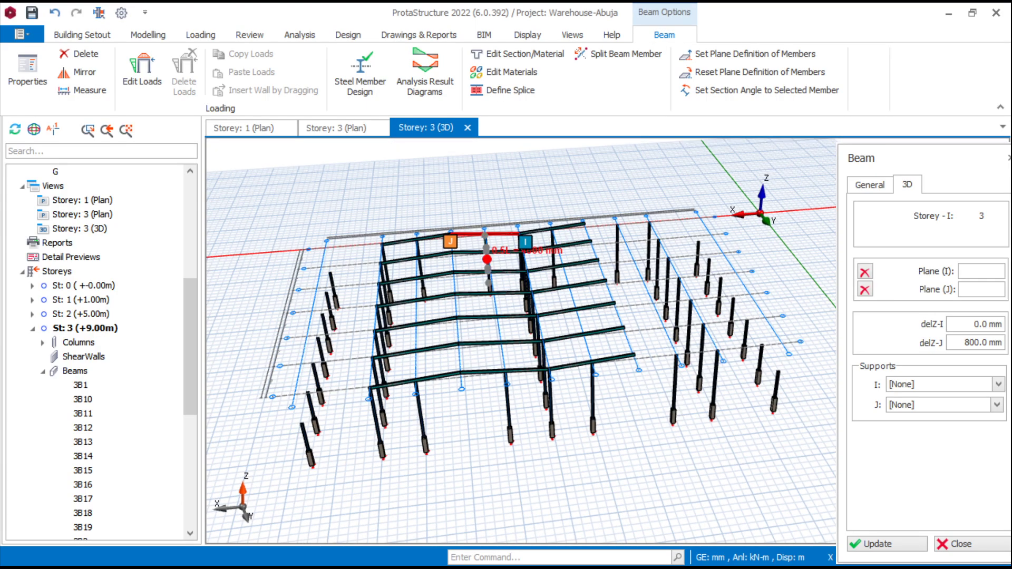
pyautogui.moveTo(543, 342); pyautogui.dragTo(423, 335, button='middle')
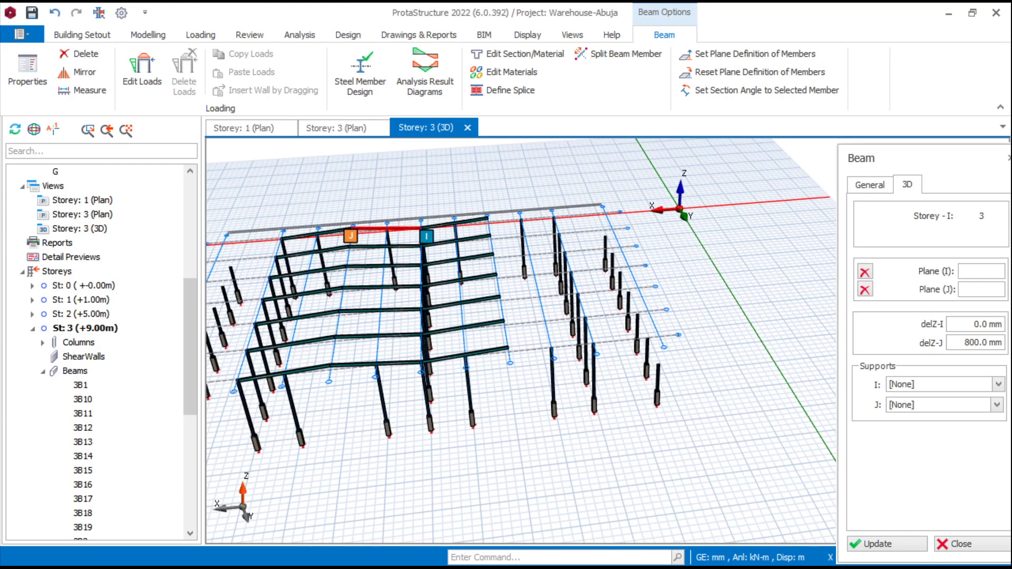
pyautogui.scroll(2, 600, 361)
pyautogui.moveTo(601, 361); pyautogui.dragTo(665, 345, button='middle')
pyautogui.scroll(-2, 665, 345)
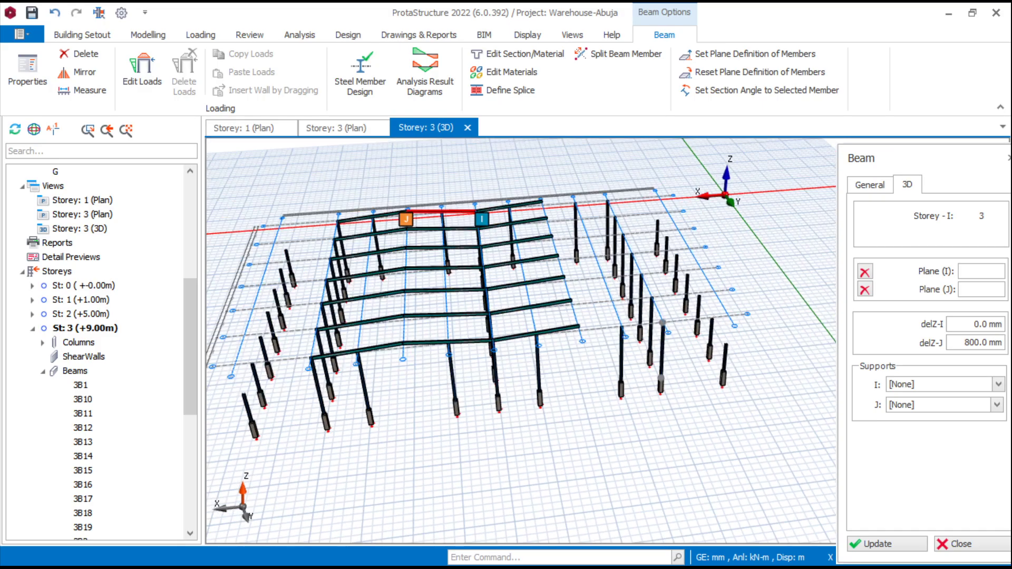
pyautogui.click(662, 322)
pyautogui.click(579, 327)
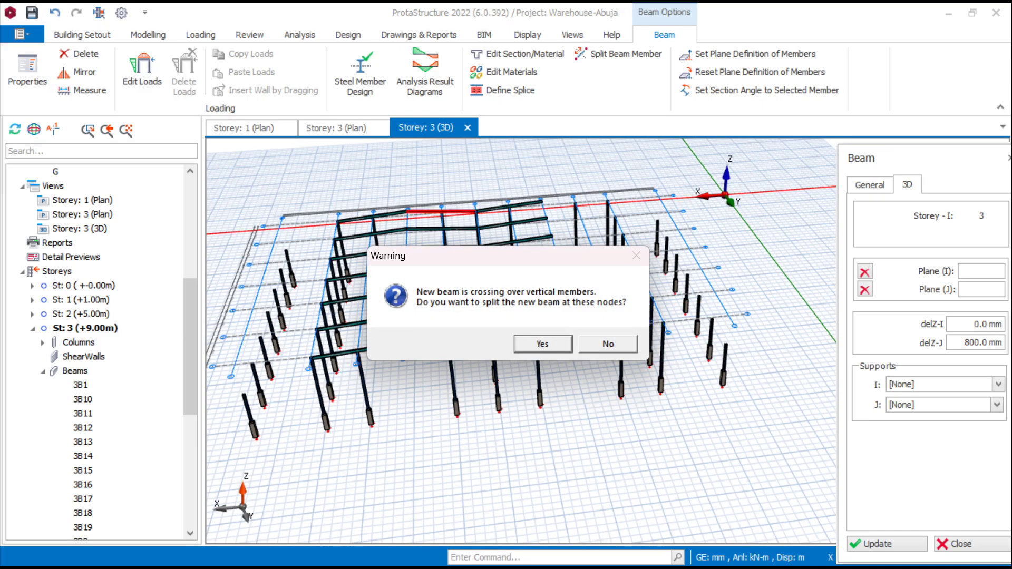
pyautogui.press('Return')
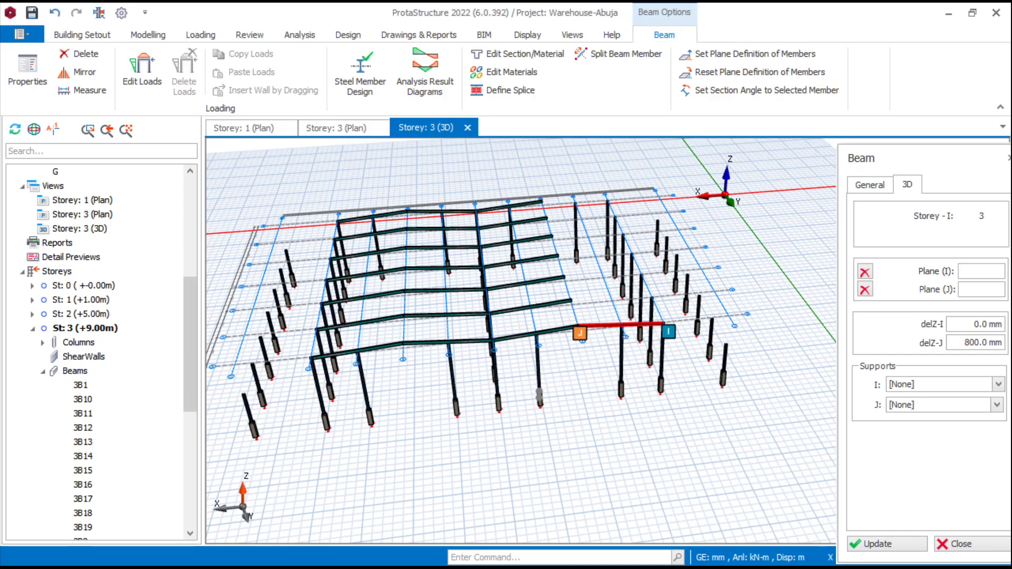
# Place a matching sloped beam along axis F from the same column line back to the beam end at axis 4
pyautogui.click(651, 299)
pyautogui.click(572, 301)
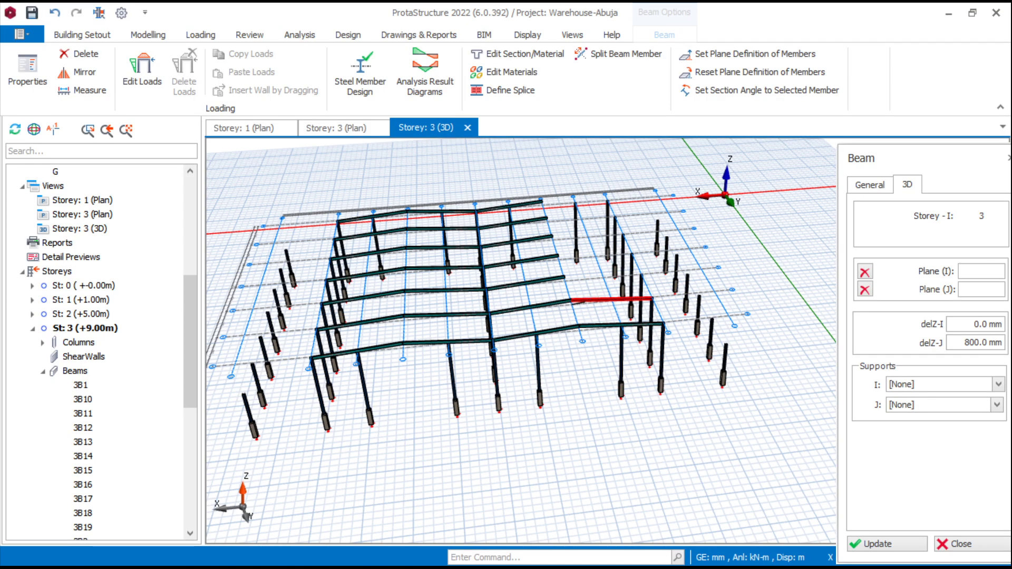
pyautogui.moveTo(629, 318); pyautogui.dragTo(606, 340, button='middle')
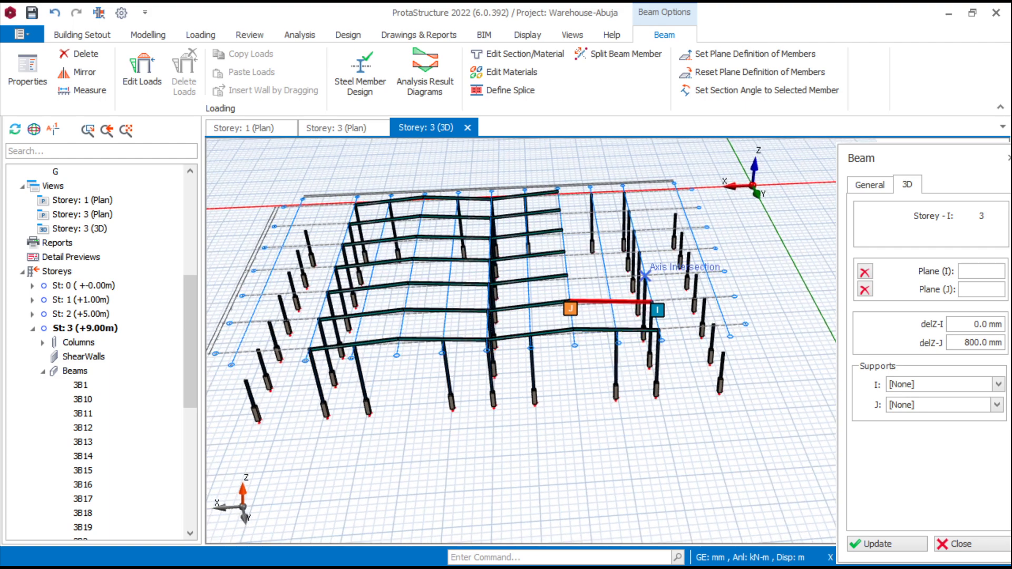
# Place matching sloped beams along axes E and D, each running from axis 2 to the existing beam end at axis 4
pyautogui.scroll(2, 628, 244)
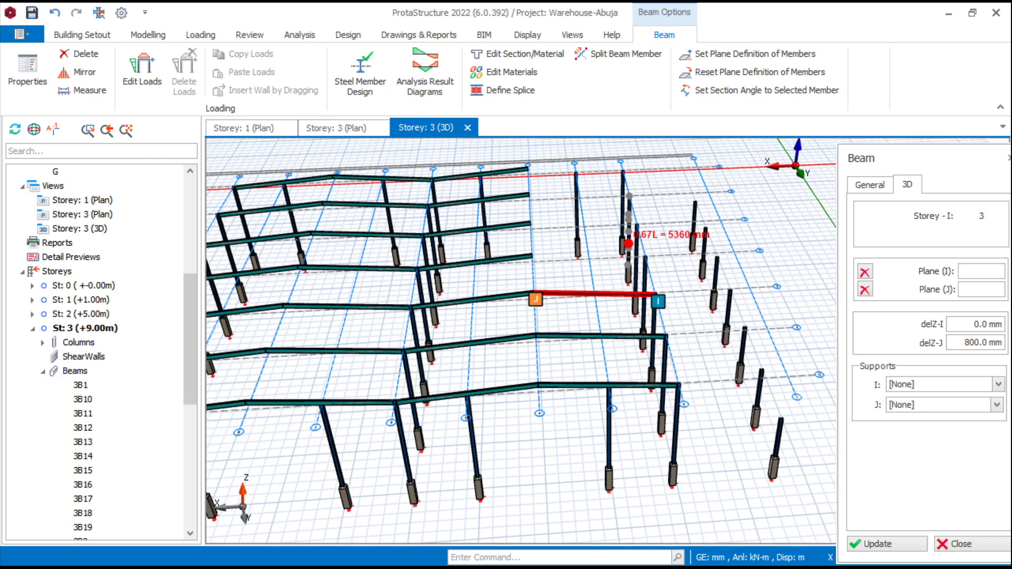
pyautogui.scroll(3, 644, 256)
pyautogui.click(649, 255)
pyautogui.click(439, 263)
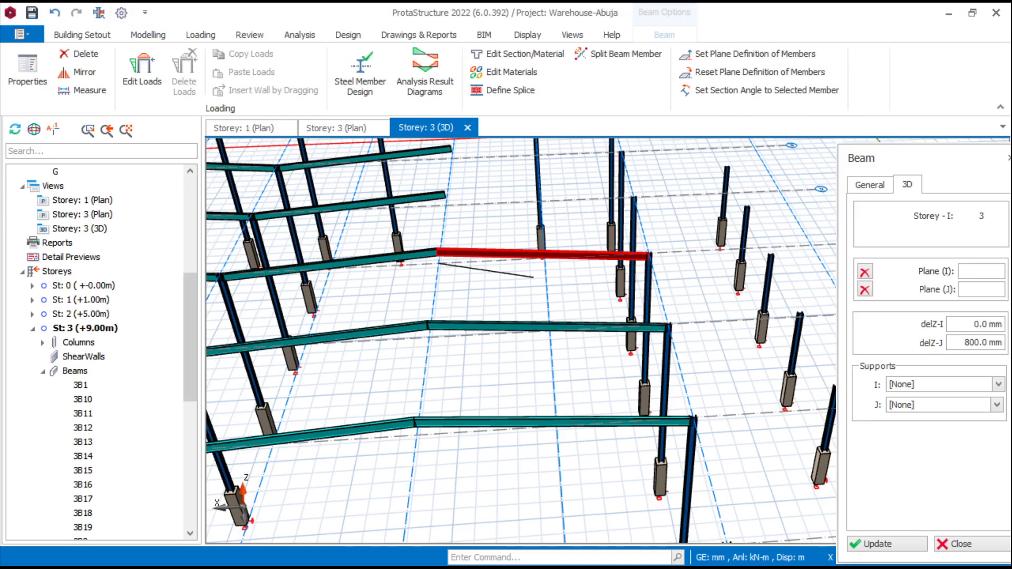
pyautogui.press('Escape')
# Place matching sloped beams along axes C and B, each from the axis 2 column to the existing beam end at axis 4
pyautogui.moveTo(610, 318); pyautogui.dragTo(611, 364, button='middle')
pyautogui.click(634, 240)
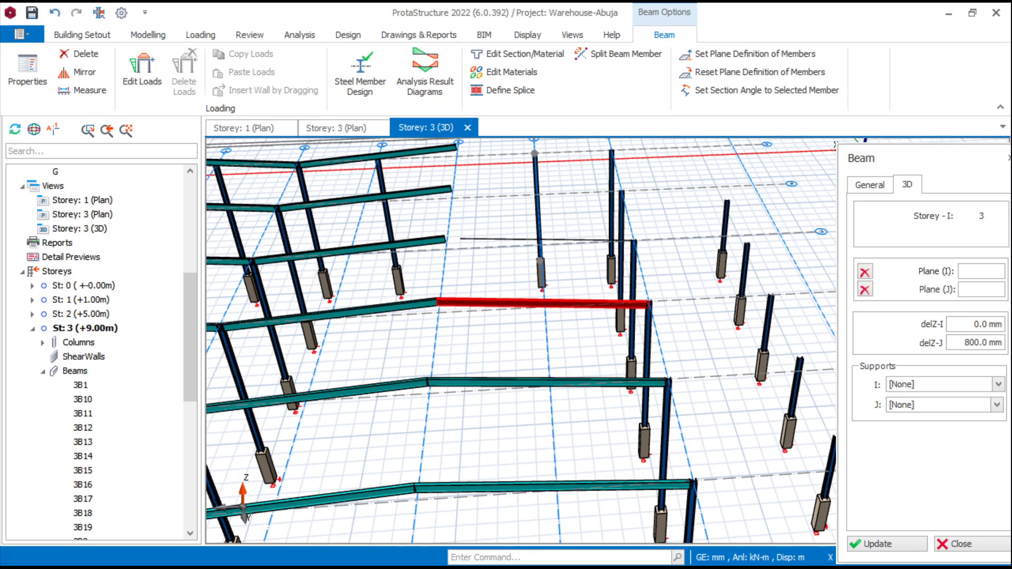
pyautogui.click(445, 239)
pyautogui.press('Escape')
pyautogui.moveTo(558, 244); pyautogui.dragTo(558, 287, button='middle')
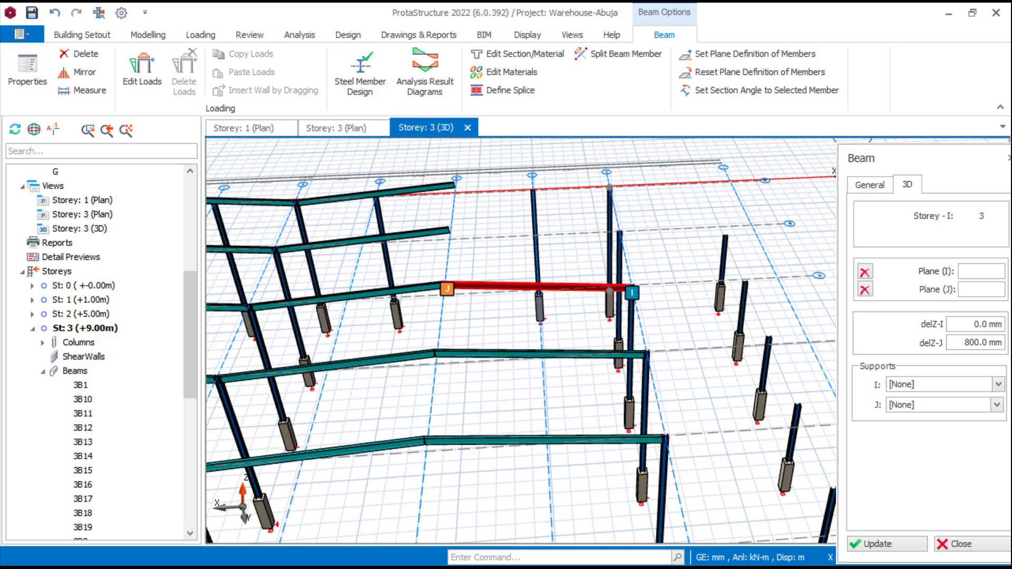
pyautogui.click(618, 232)
pyautogui.click(451, 235)
pyautogui.press('Escape')
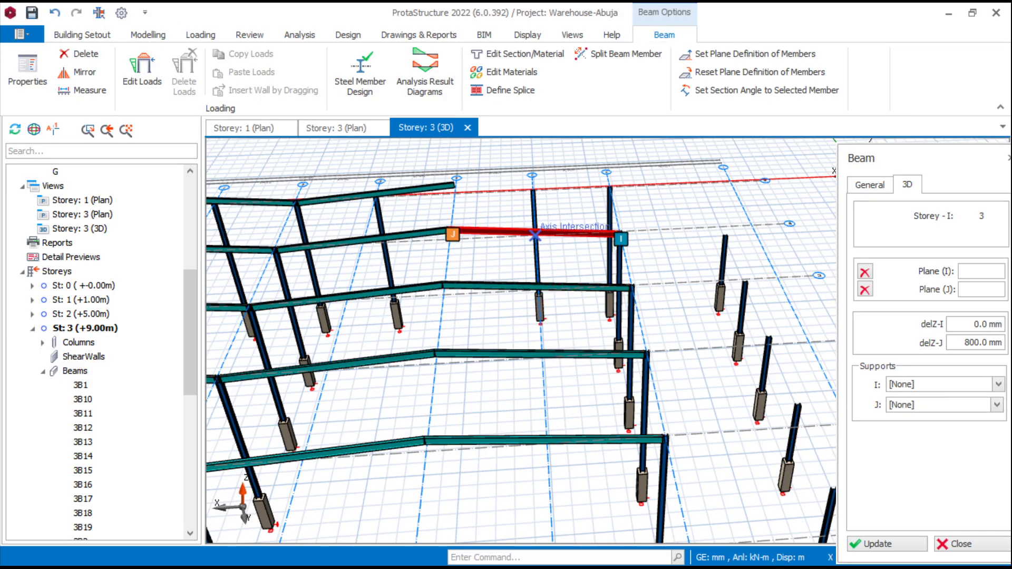
# Place the last sloped beam of this bay along axis A from axis 2 to axis 4 and end the beam command
pyautogui.moveTo(535, 232); pyautogui.dragTo(577, 279, button='middle')
pyautogui.click(647, 227)
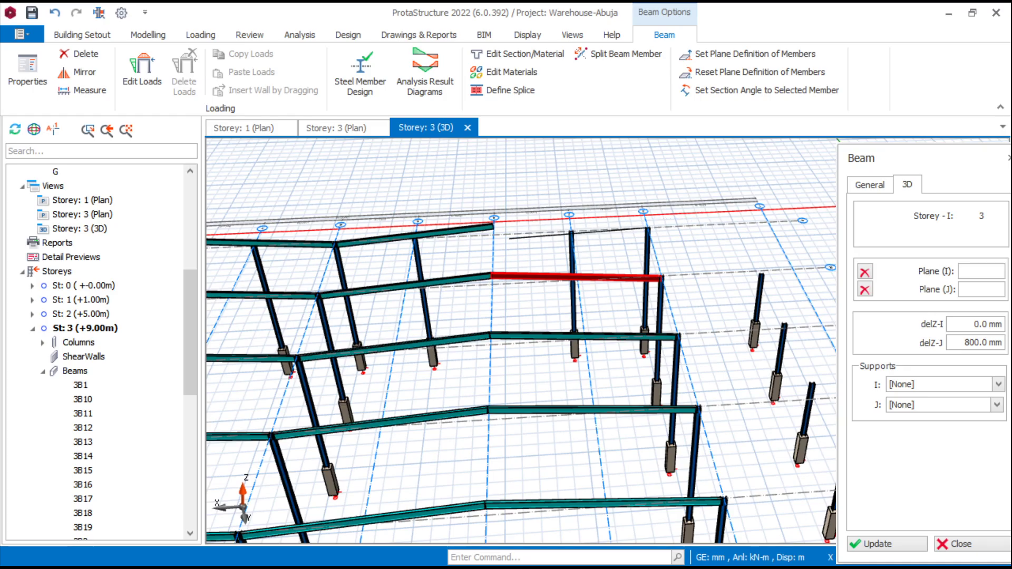
pyautogui.click(493, 236)
pyautogui.click(614, 342)
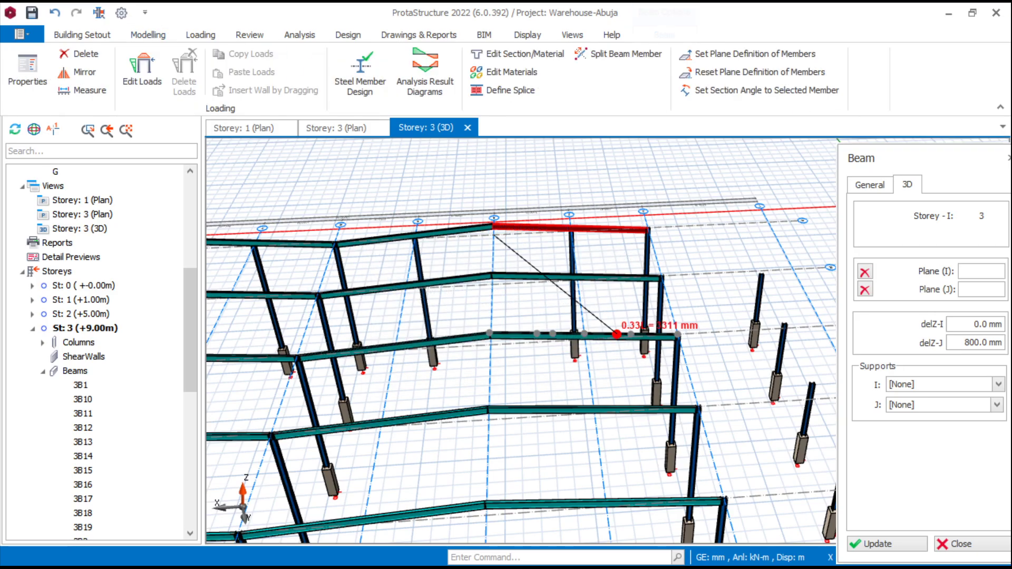
pyautogui.press('Escape')
pyautogui.press('Escape')
# Examine the storey 3 rafter frames in 3D from several angles, checking every axis from A to G
pyautogui.scroll(-3, 607, 227)
pyautogui.scroll(-4, 607, 231)
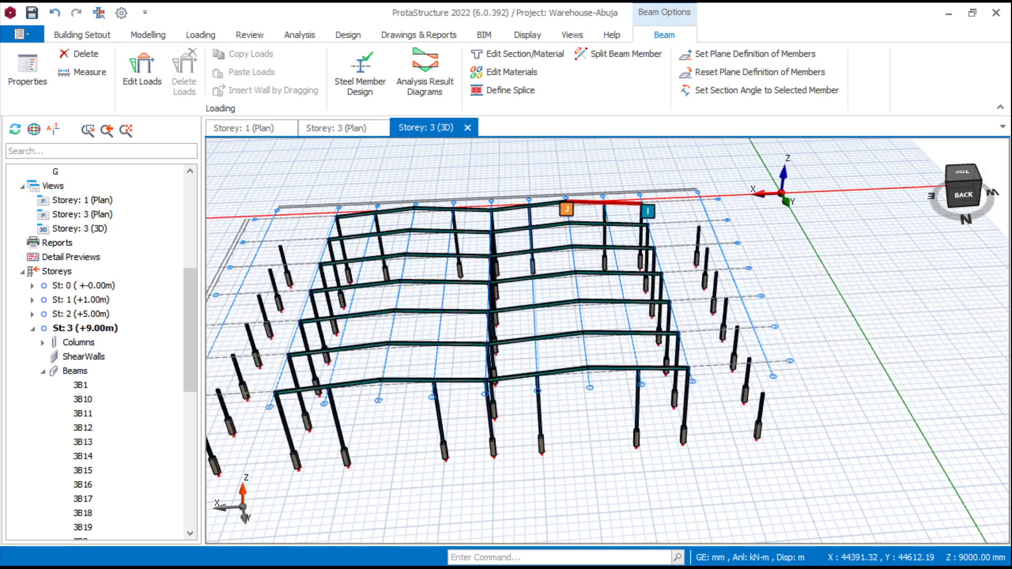
pyautogui.scroll(1, 490, 390)
pyautogui.moveTo(490, 390); pyautogui.dragTo(548, 377, button='middle')
pyautogui.scroll(-3, 490, 342)
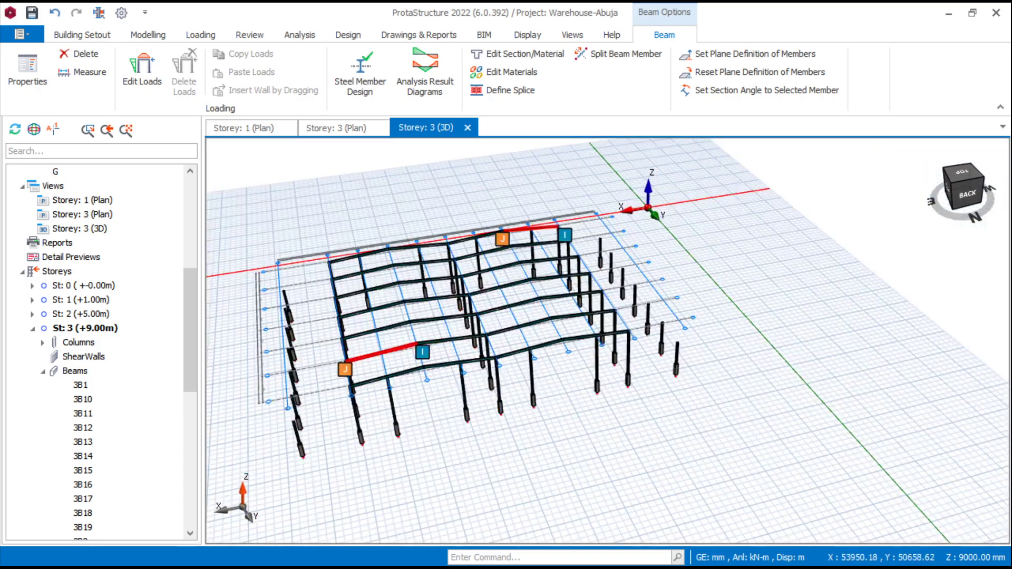
pyautogui.moveTo(387, 352); pyautogui.dragTo(455, 311, button='middle')
pyautogui.moveTo(600, 340); pyautogui.dragTo(521, 345, button='middle')
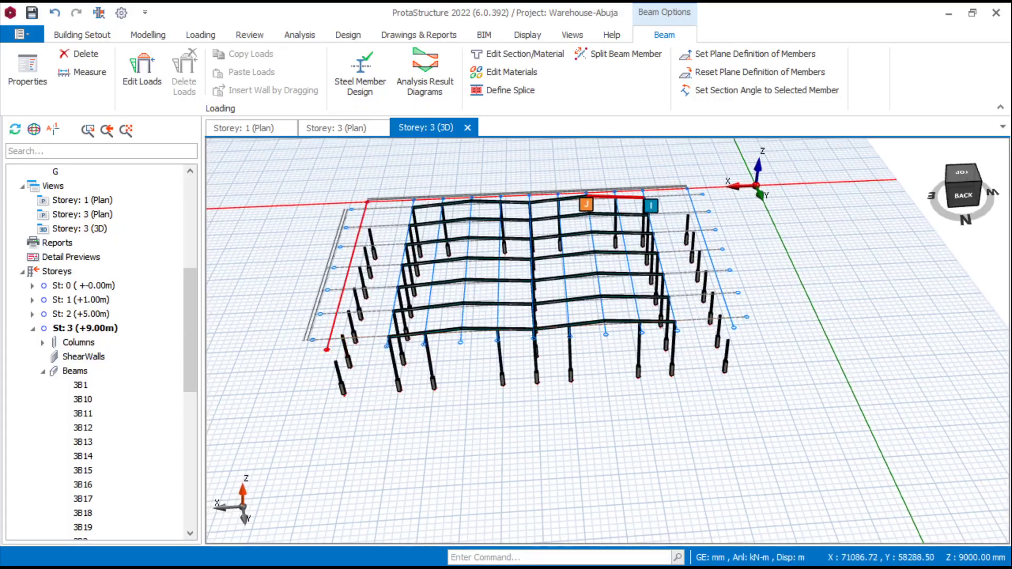
pyautogui.scroll(3, 338, 333)
# Switch to the PDF elevation drawing, examine the main roof and the lower side roof between axes 1 and 2, and return to ProtaStructure
pyautogui.click(948, 13)
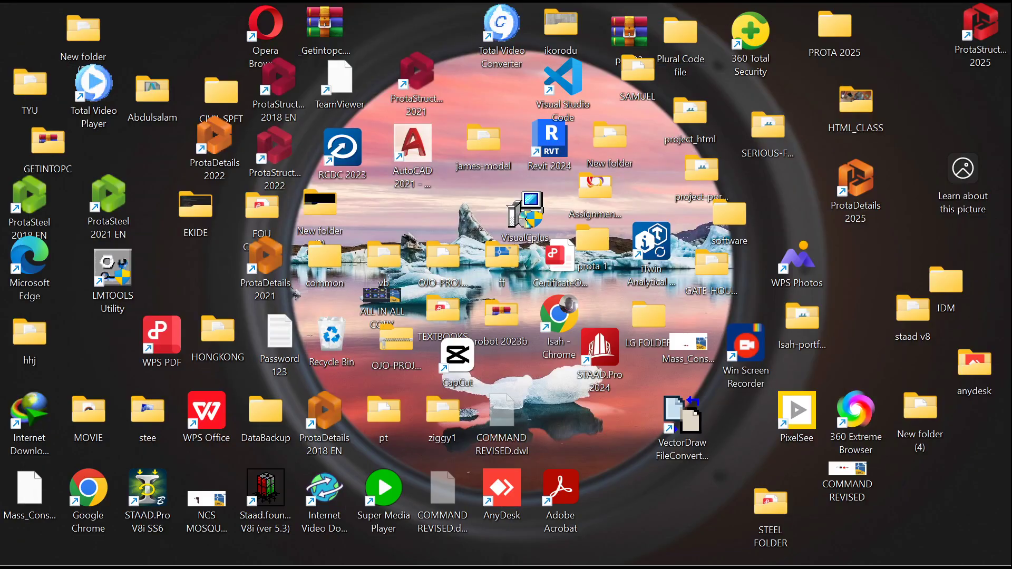
pyautogui.click(596, 550)
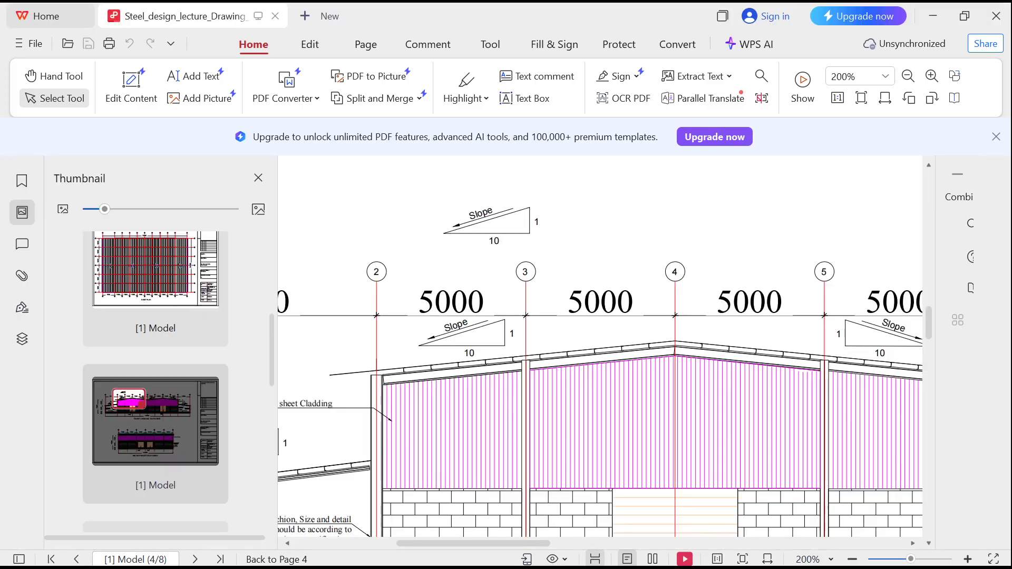
pyautogui.scroll(-1, 601, 348)
pyautogui.keyDown('ctrl'); pyautogui.scroll(-5, 601, 348); pyautogui.keyUp('ctrl')
pyautogui.keyDown('ctrl'); pyautogui.scroll(4, 600, 348); pyautogui.keyUp('ctrl')
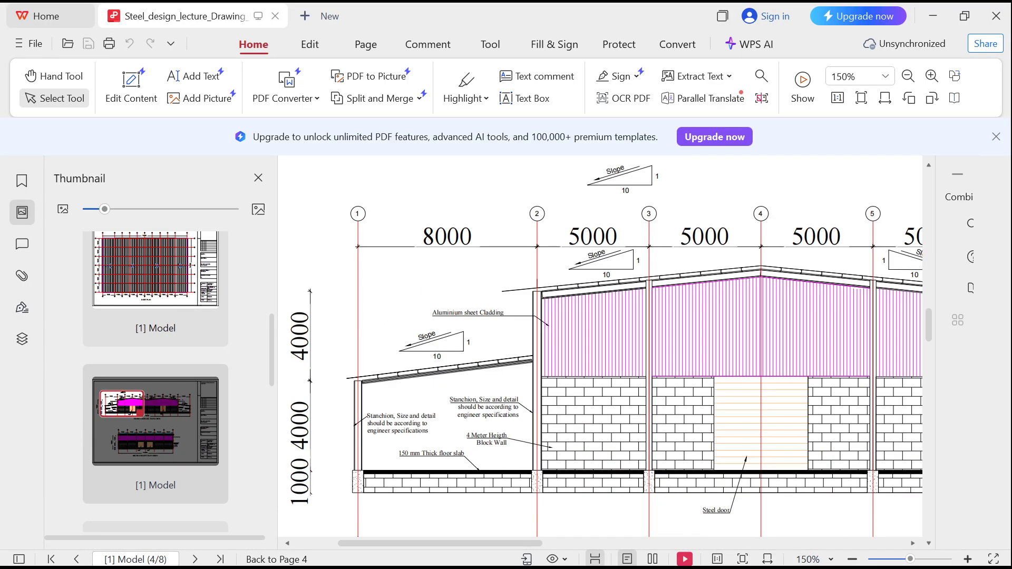
pyautogui.keyDown('ctrl'); pyautogui.scroll(2, 435, 339); pyautogui.keyUp('ctrl')
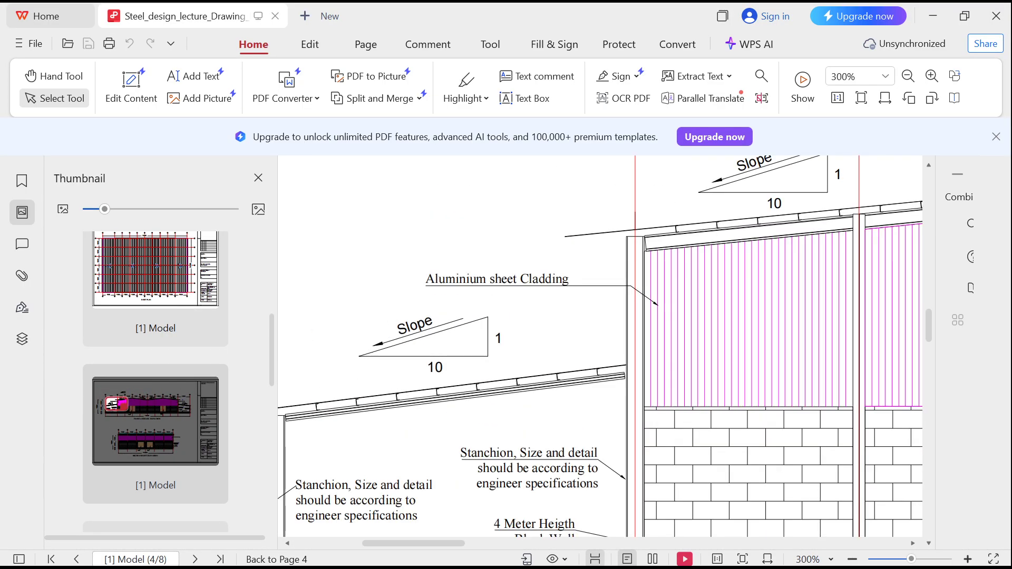
pyautogui.keyDown('ctrl'); pyautogui.scroll(-2, 546, 390); pyautogui.keyUp('ctrl')
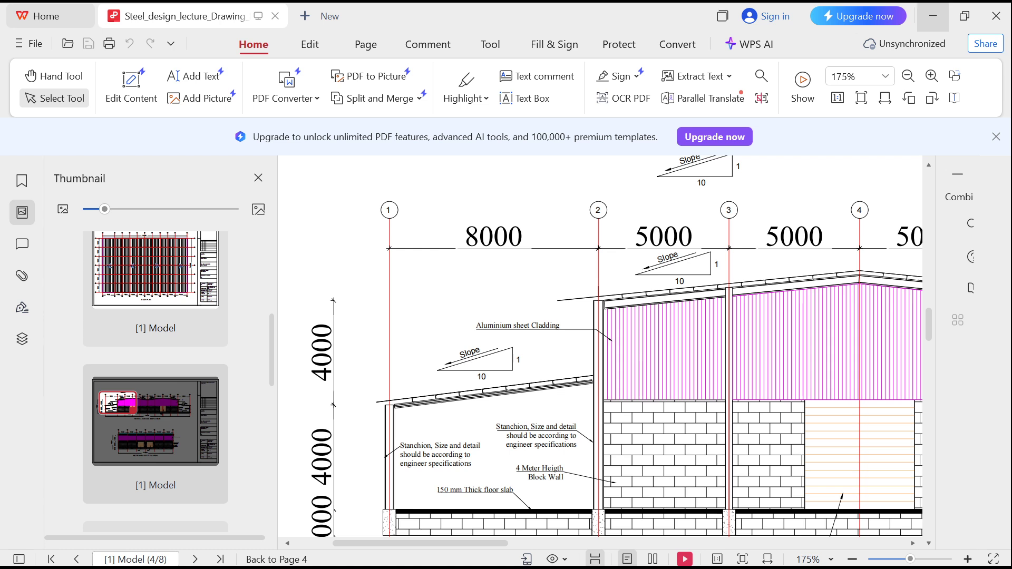
pyautogui.click(932, 15)
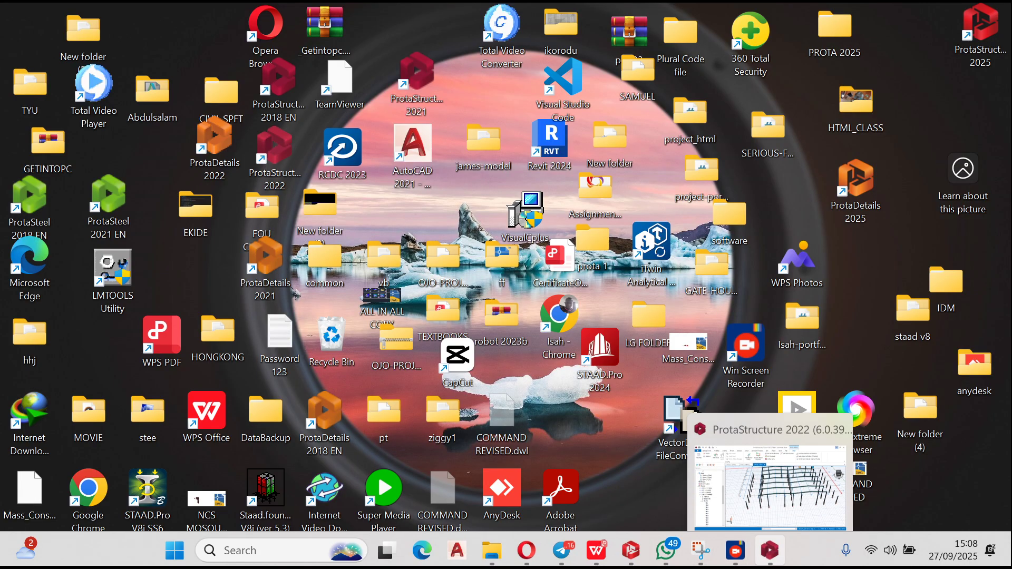
pyautogui.click(770, 474)
# Switch to storey 2, inspect the 3D properties of the axis G sloped beam between axes 9 and 11, and return to storey 3
pyautogui.scroll(3, 312, 411)
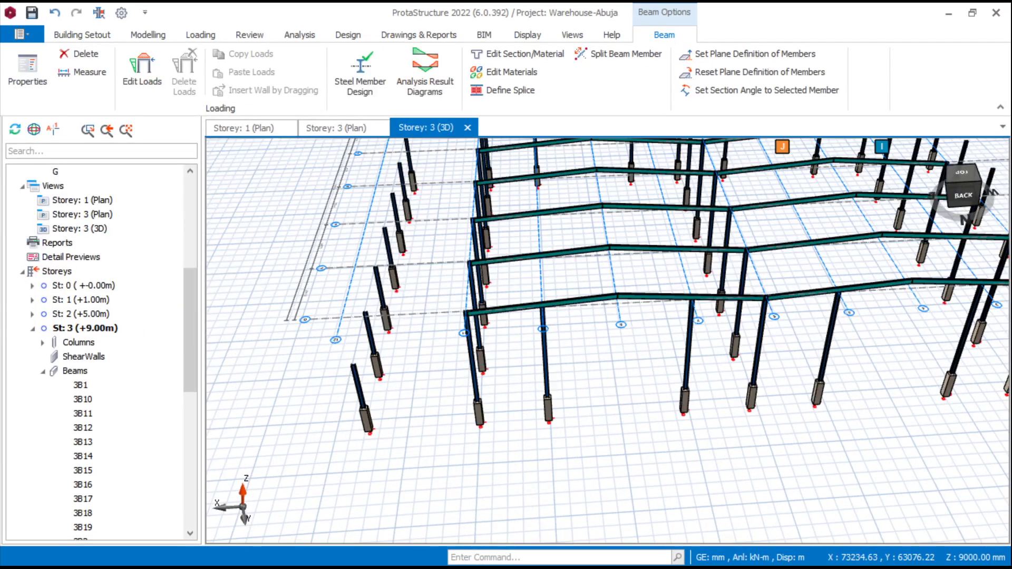
pyautogui.moveTo(312, 411); pyautogui.dragTo(324, 415, button='middle')
pyautogui.press('pagedown')
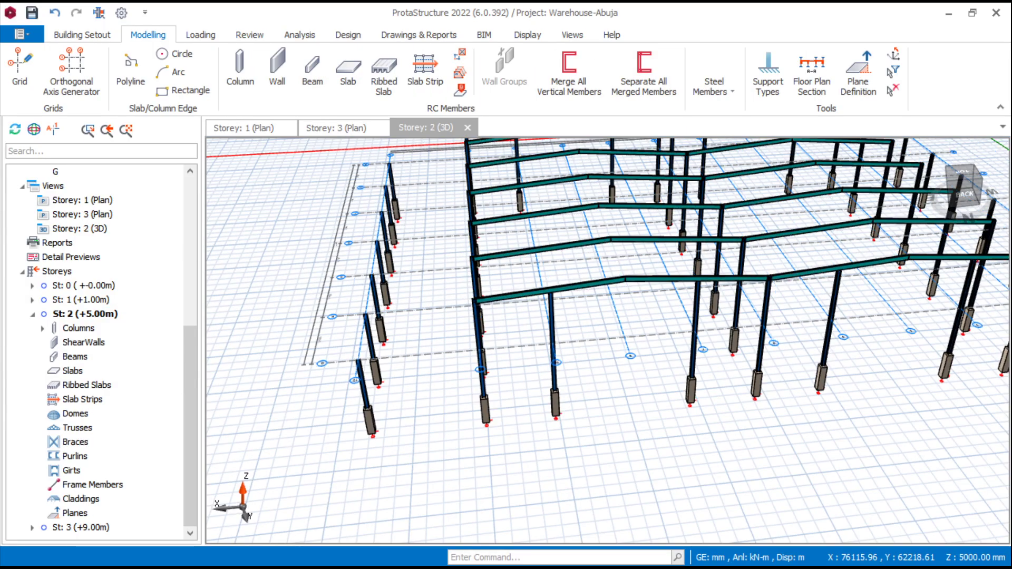
pyautogui.click(548, 290)
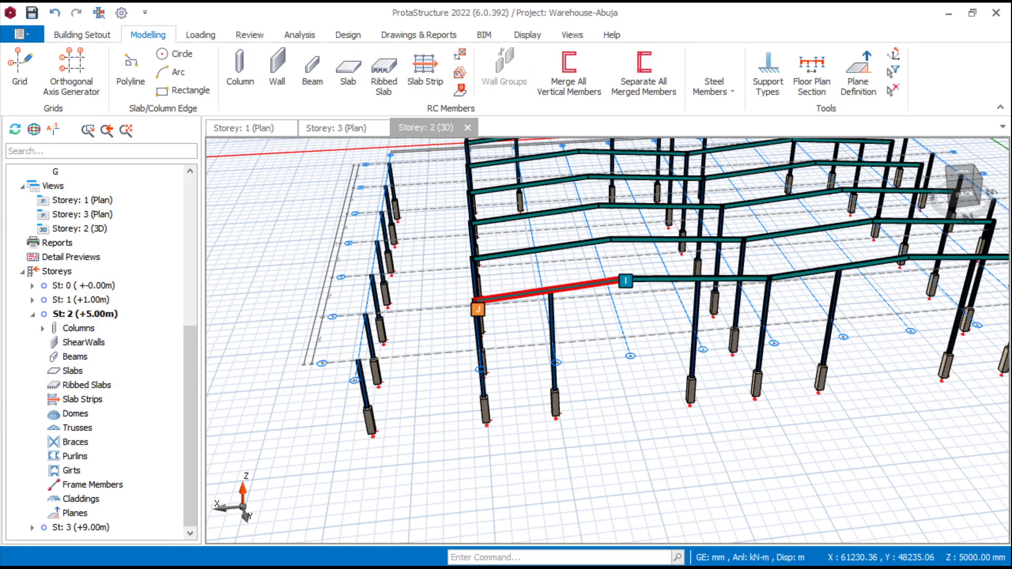
pyautogui.rightClick(527, 290)
pyautogui.click(561, 51)
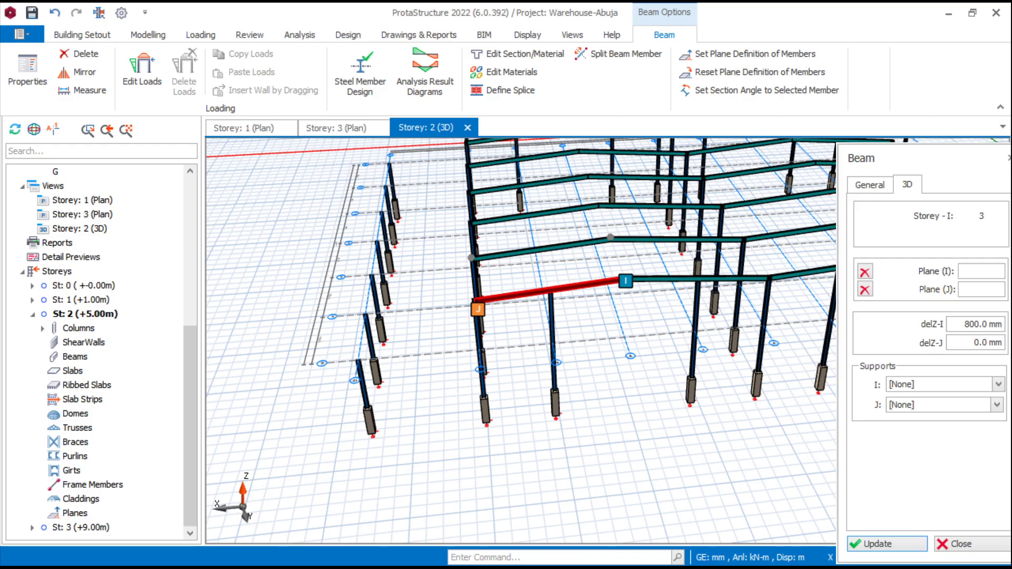
pyautogui.press('Escape')
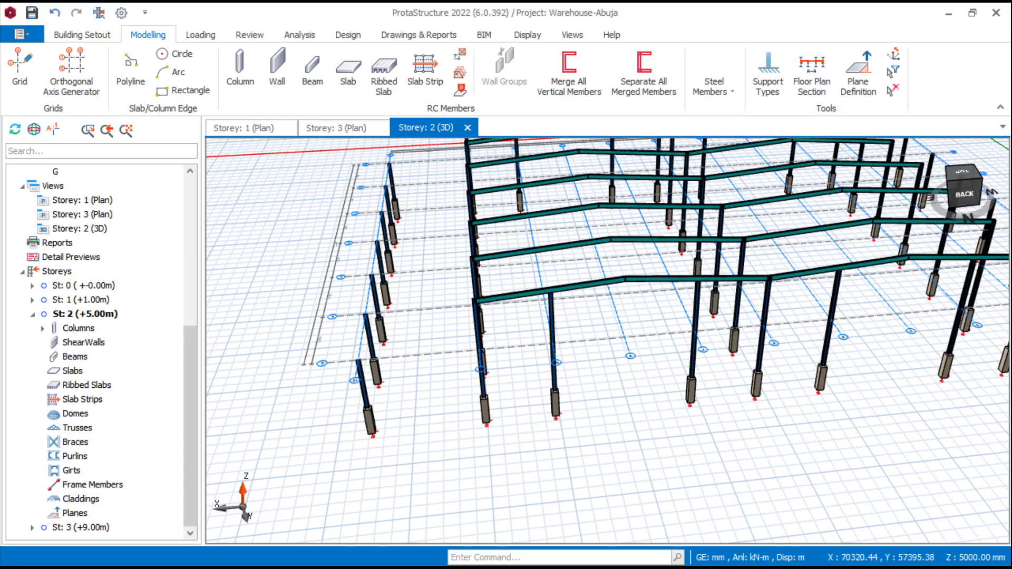
pyautogui.press('pageup')
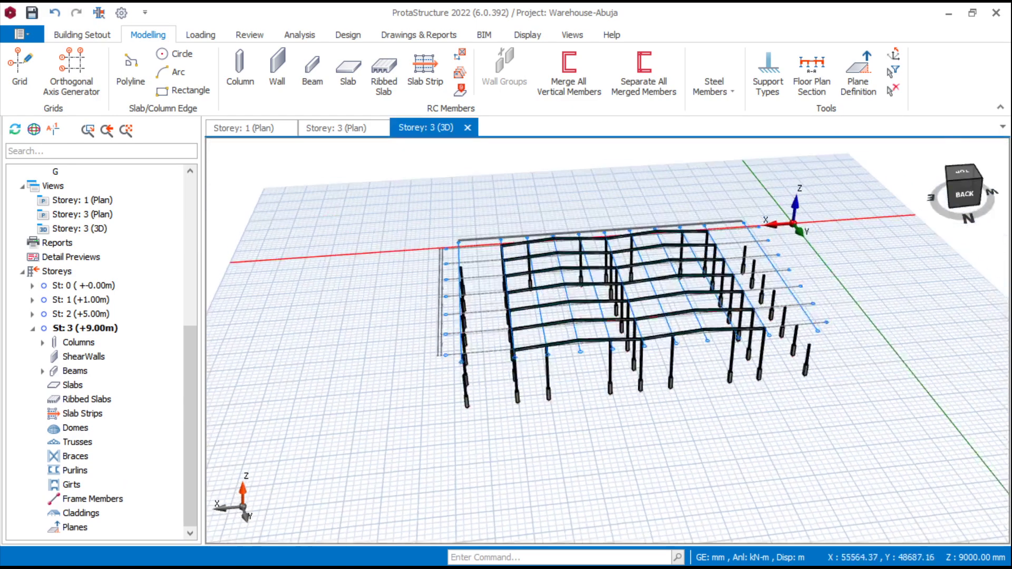
# Select all storey 3 beams in the structure tree and open their Summary Table
pyautogui.scroll(2, 619, 258)
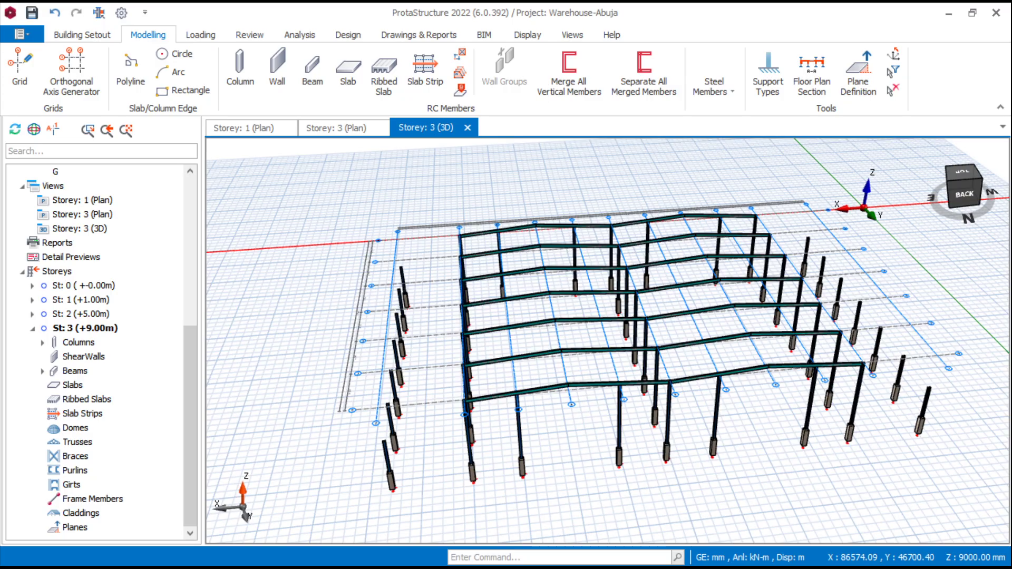
pyautogui.click(43, 371)
pyautogui.click(81, 385)
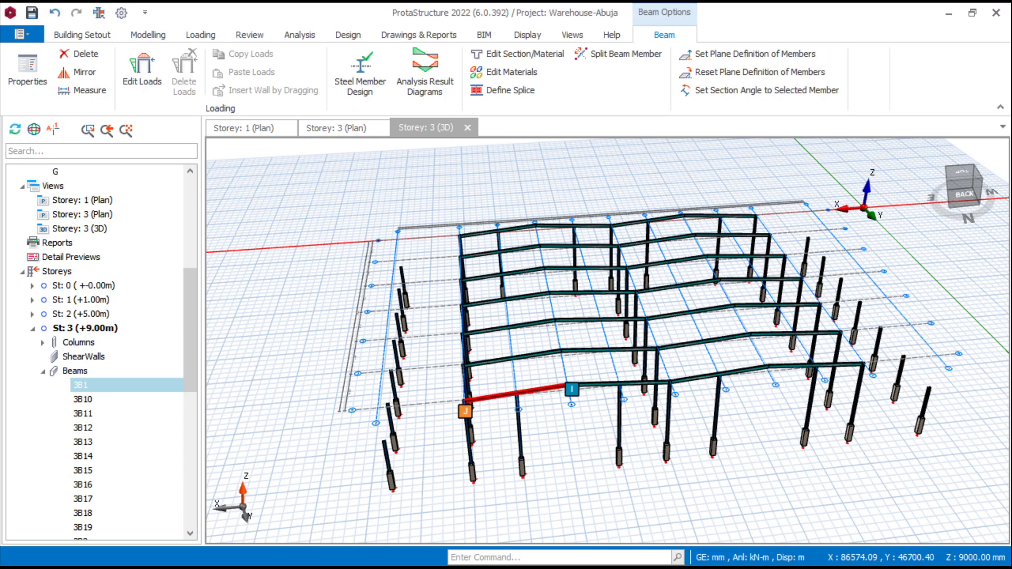
pyautogui.scroll(-6, 80, 385)
pyautogui.keyDown('shift'); pyautogui.click(80, 512); pyautogui.keyUp('shift')
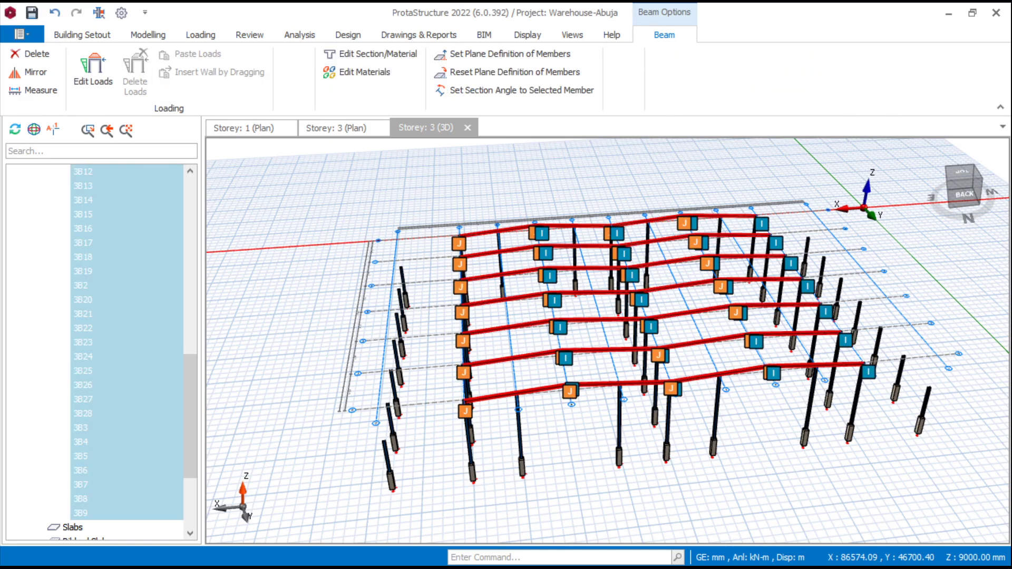
pyautogui.rightClick(89, 512)
pyautogui.click(122, 100)
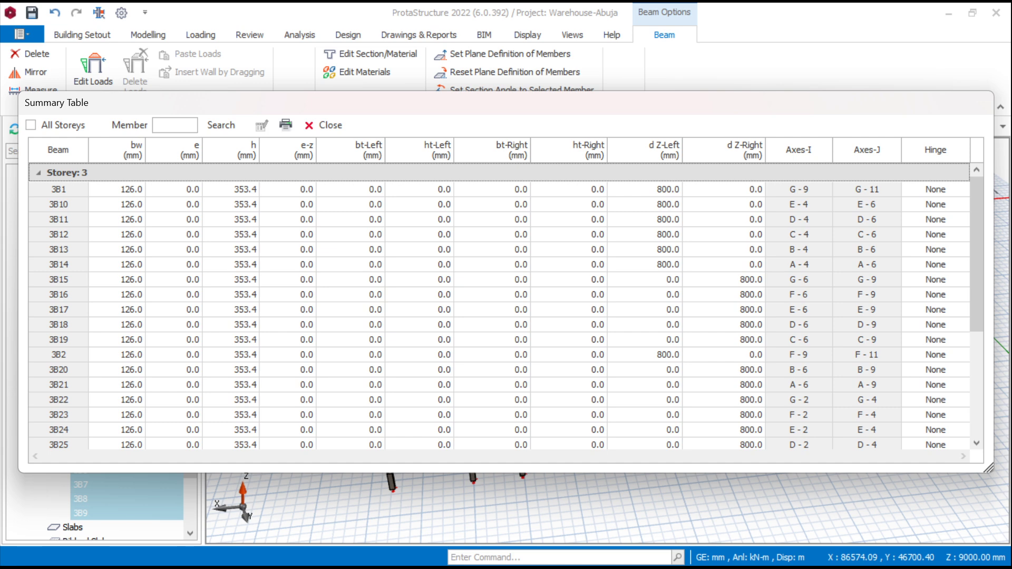
# Set d Z-Left to 1000 mm for all storey 3 beams in the Summary Table and close the table
pyautogui.scroll(-3, 506, 306)
pyautogui.scroll(3, 506, 306)
pyautogui.click(645, 150)
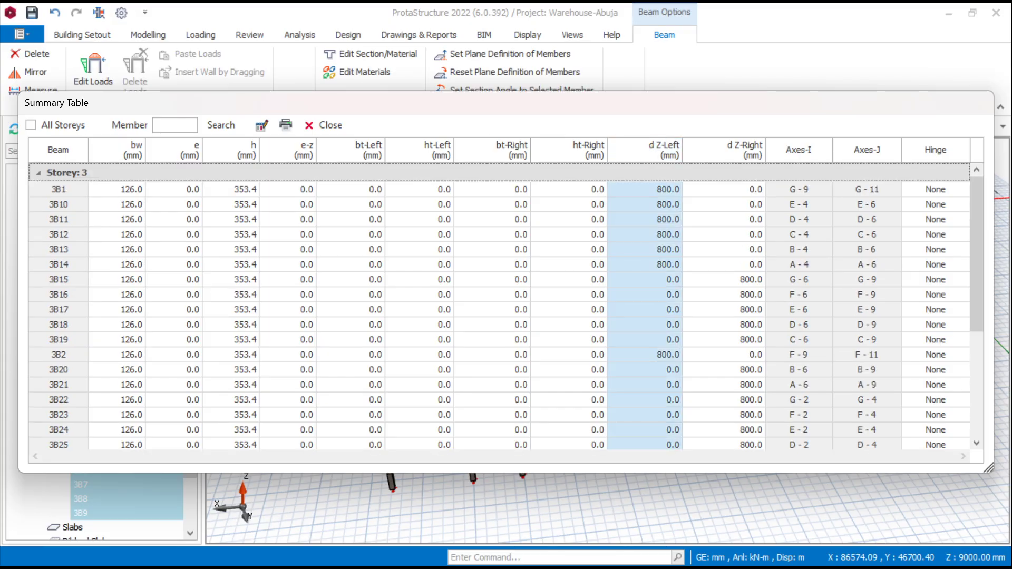
pyautogui.click(261, 125)
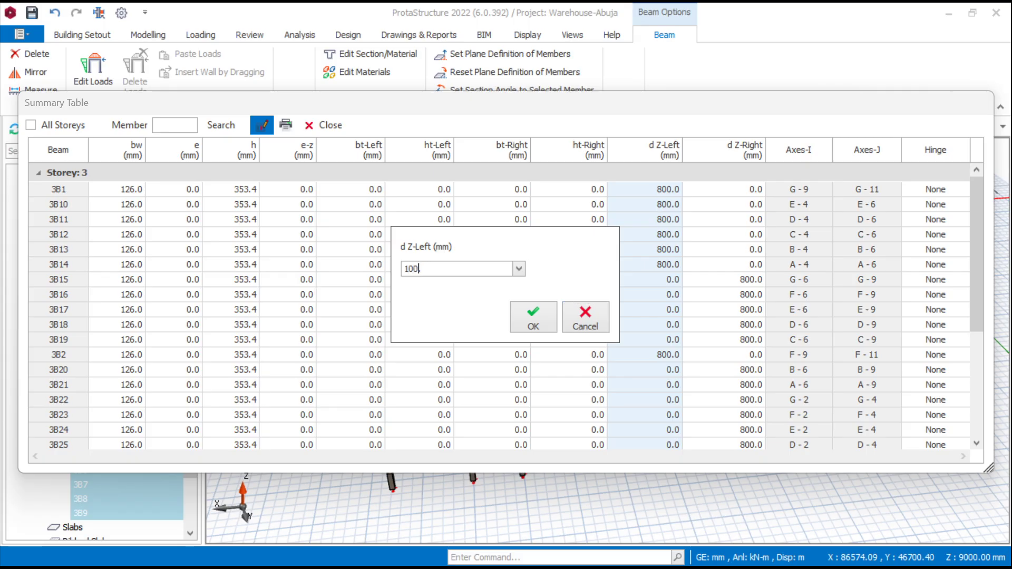
pyautogui.press('Return')
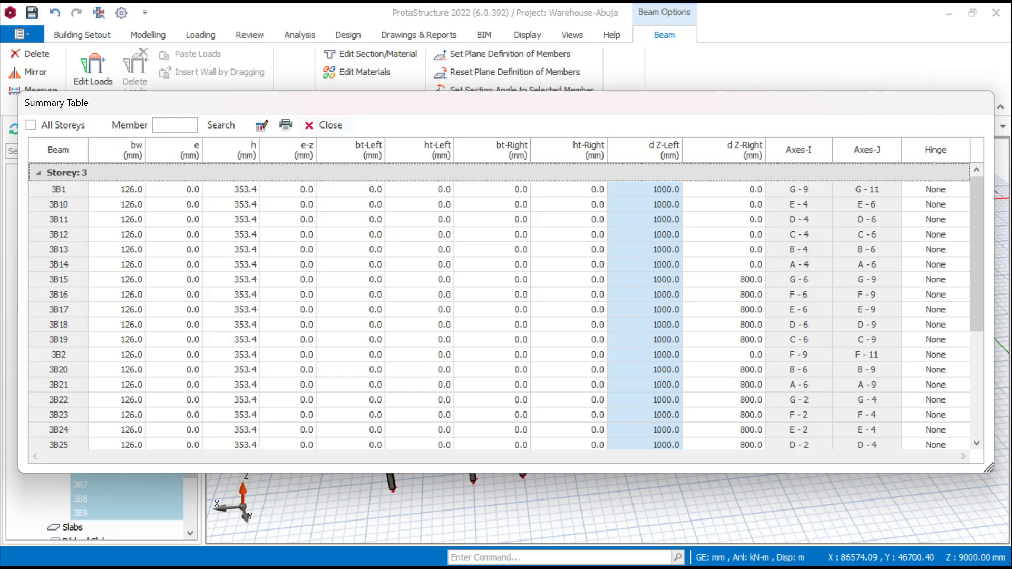
pyautogui.click(326, 125)
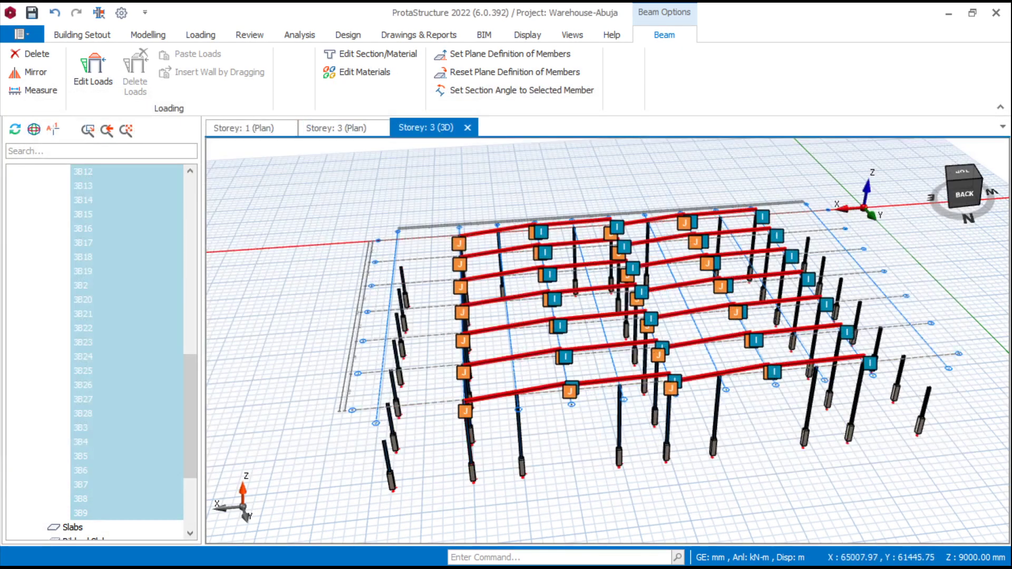
# Examine the rafter joints in 3D and undo the d Z-Left change on the storey 3 beams
pyautogui.press('Escape')
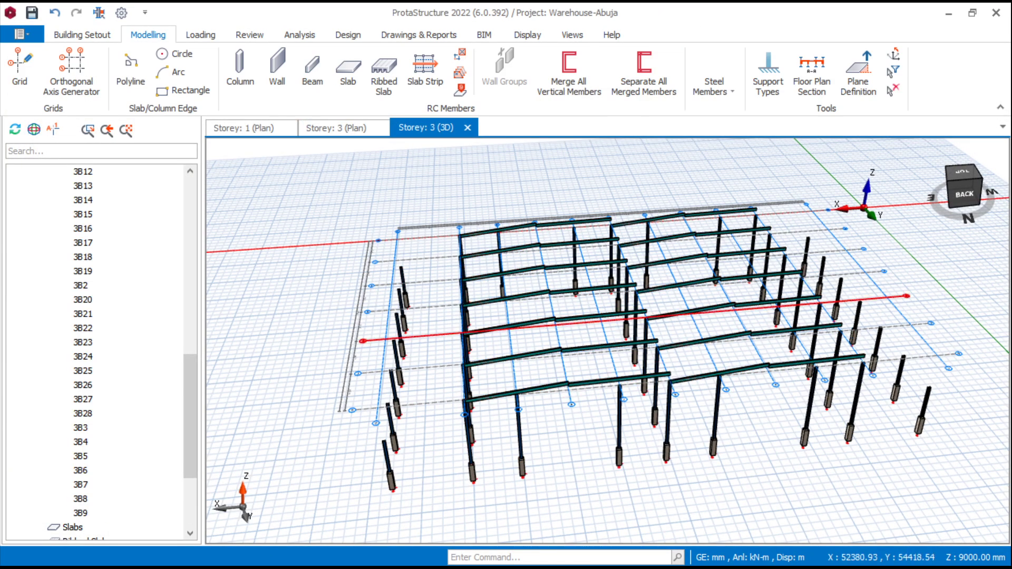
pyautogui.scroll(5, 773, 292)
pyautogui.scroll(-3, 608, 340)
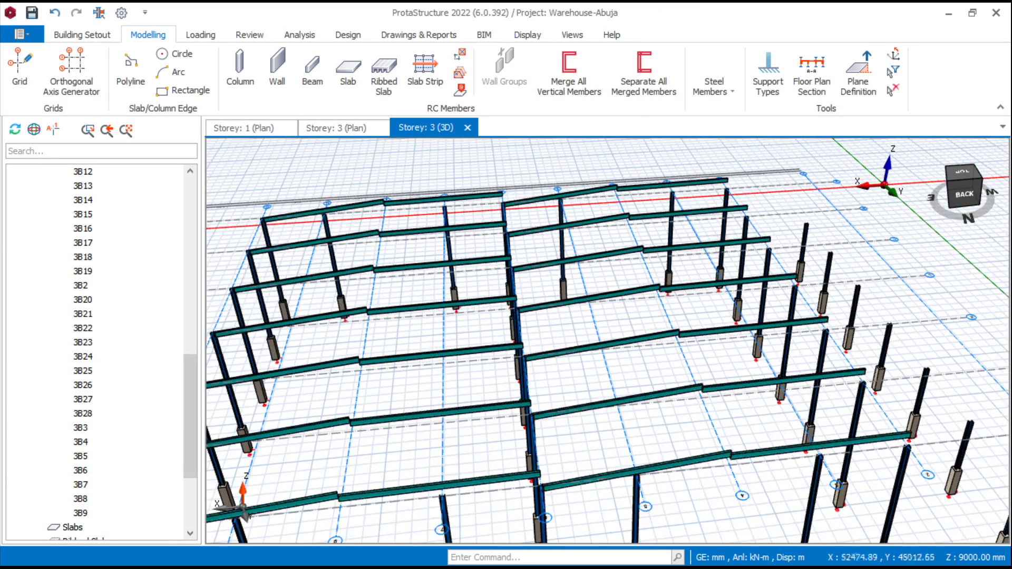
pyautogui.scroll(3, 606, 272)
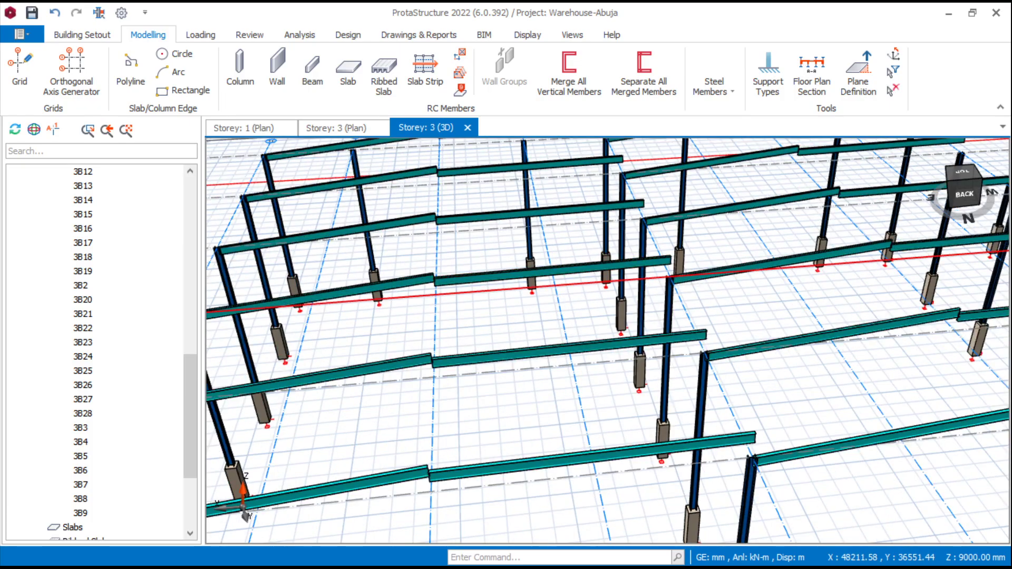
pyautogui.scroll(-3, 606, 279)
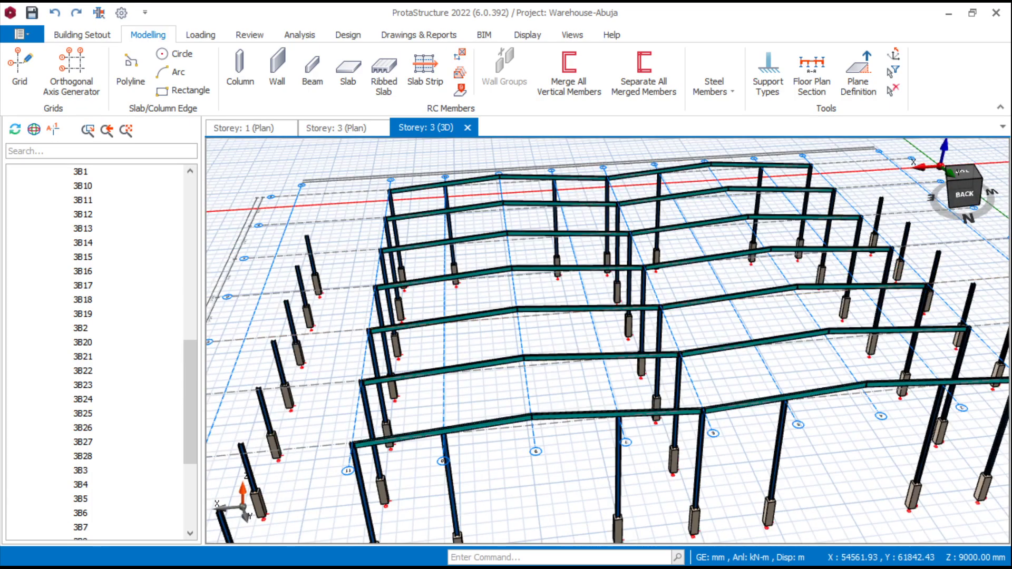
pyautogui.scroll(3, 605, 279)
pyautogui.moveTo(556, 313); pyautogui.dragTo(519, 316, button='middle')
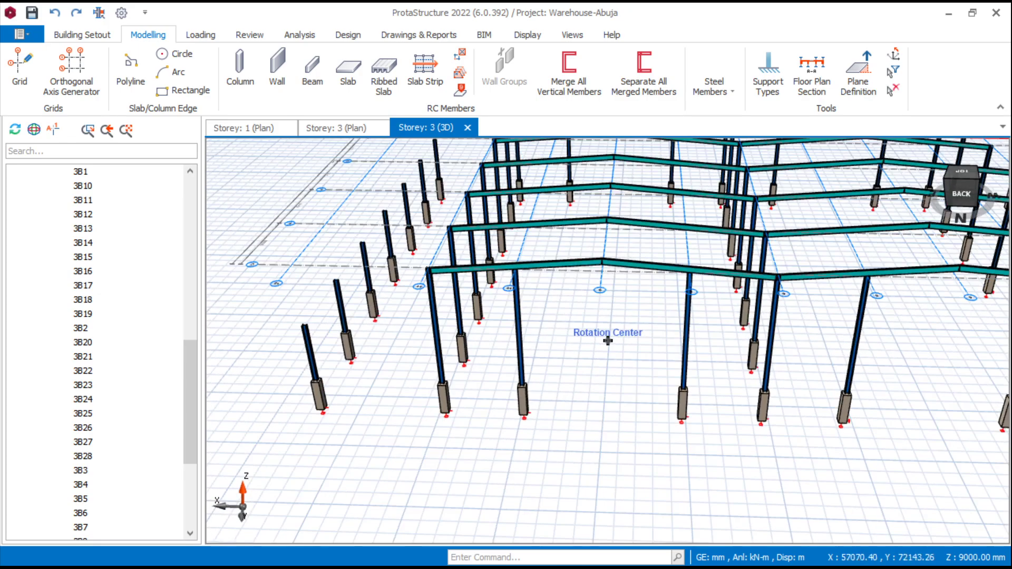
pyautogui.scroll(5, 490, 303)
pyautogui.scroll(-3, 532, 311)
pyautogui.scroll(-3, 533, 311)
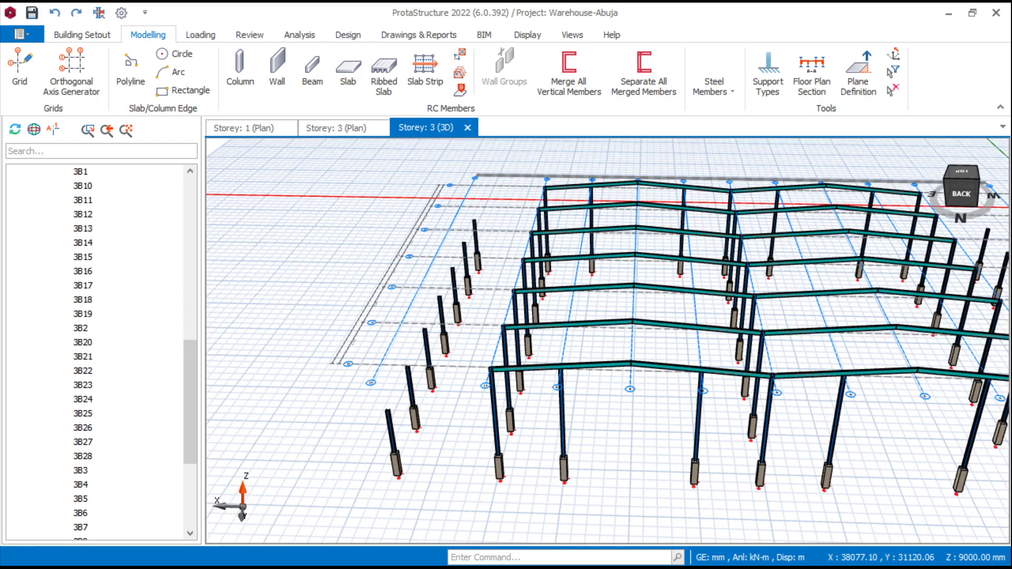
pyautogui.click(948, 12)
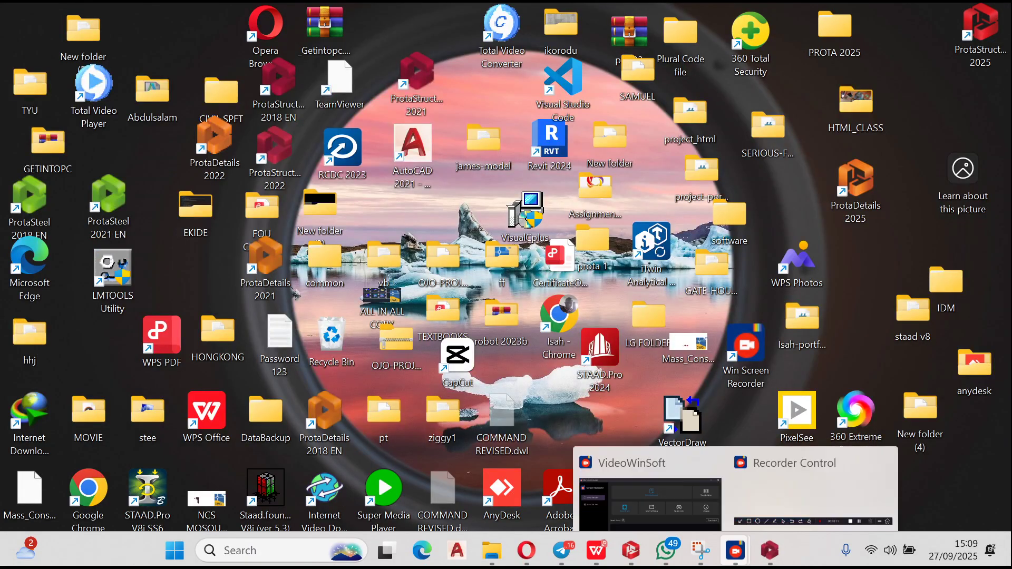
pyautogui.moveTo(735, 550)
pyautogui.click(813, 466)
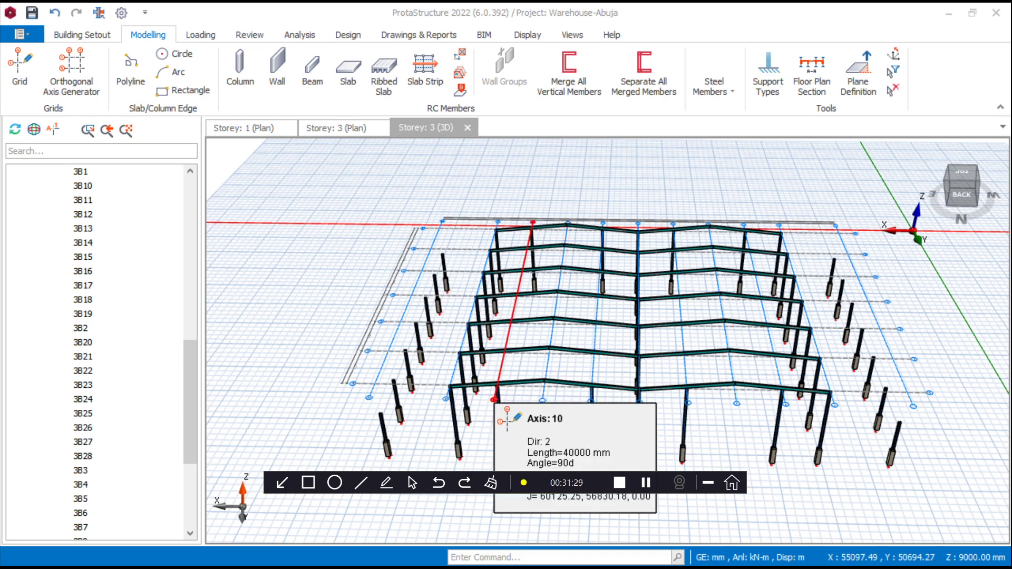
pyautogui.scroll(3, 459, 349)
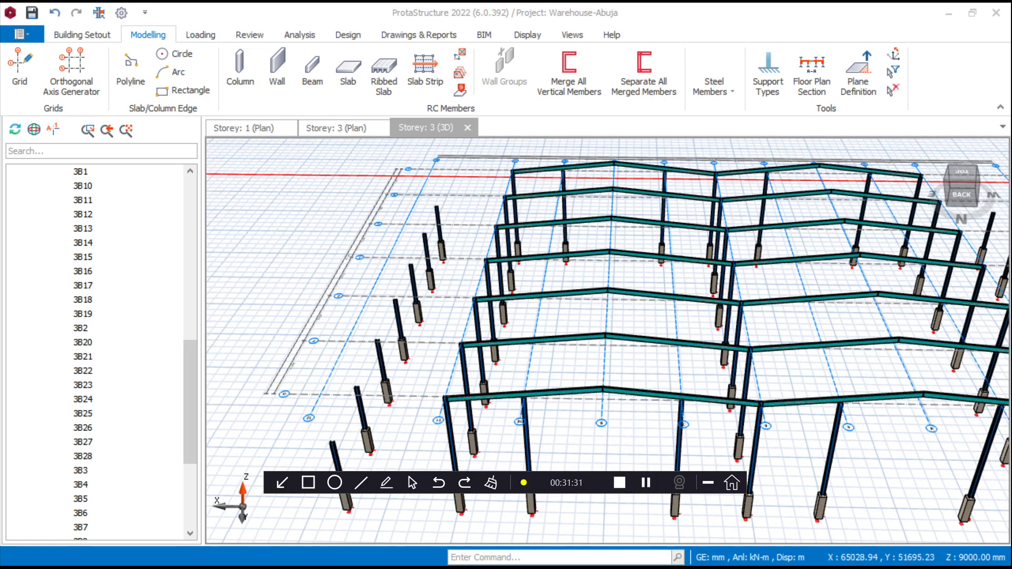
pyautogui.moveTo(490, 398); pyautogui.dragTo(558, 320, button='middle')
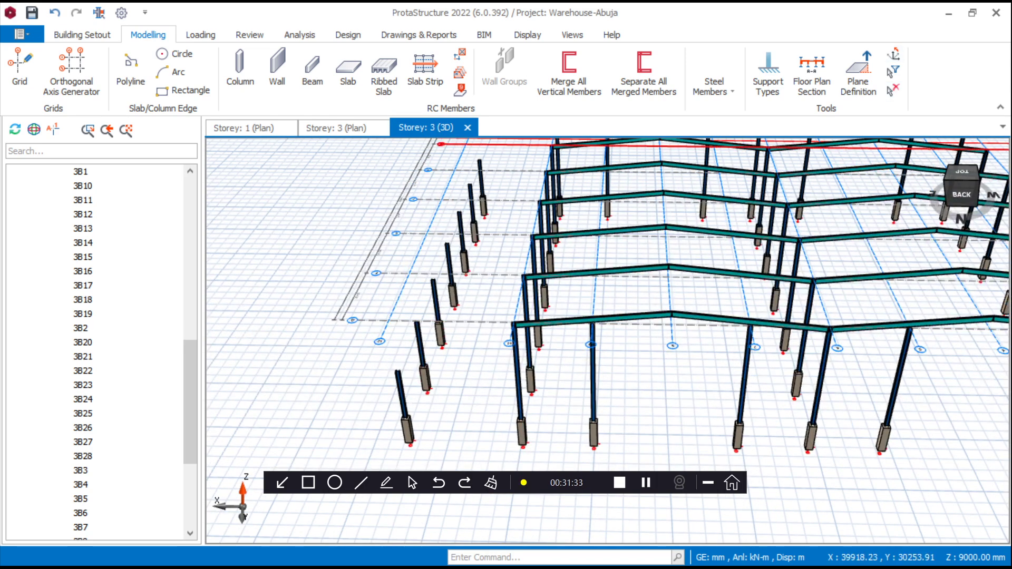
# Check the side bay's roof slope and span in the WPS PDF elevation drawing and return to the ProtaStructure model
pyautogui.click(948, 14)
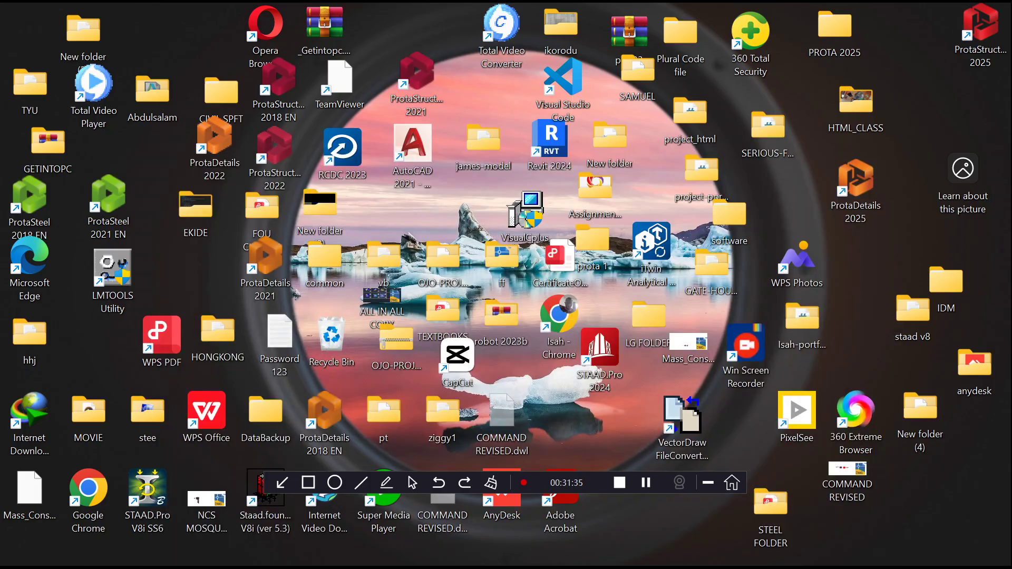
pyautogui.click(596, 550)
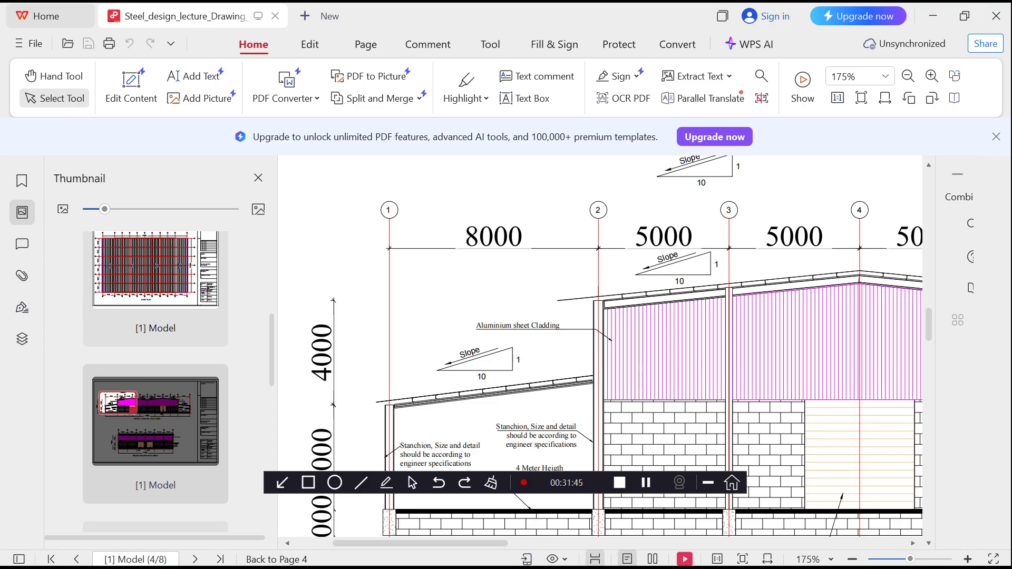
pyautogui.click(932, 16)
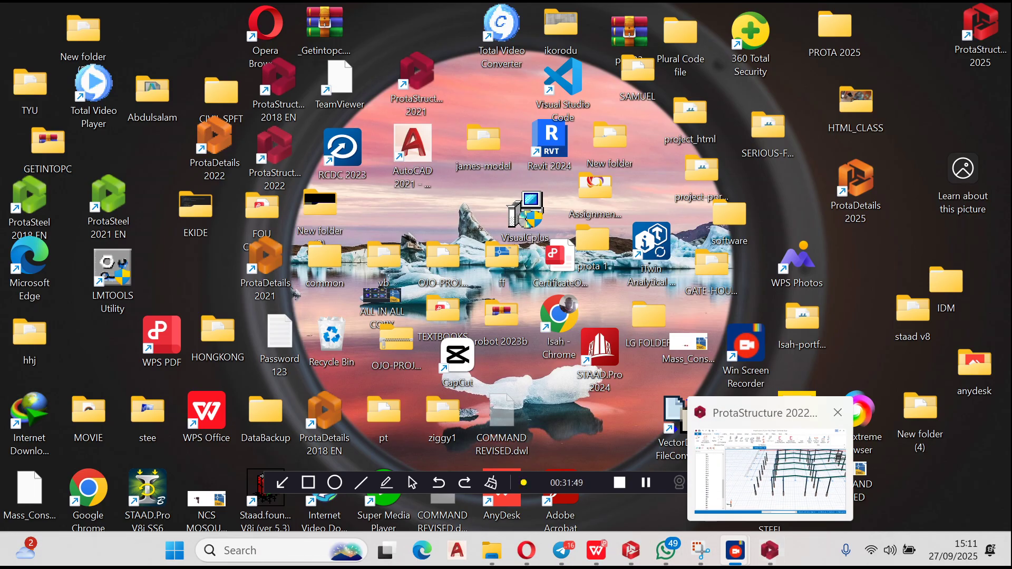
pyautogui.click(769, 550)
# Inspect the 3D properties of the storey 3 rafter on axis G between axes 9 and 11, and close them
pyautogui.scroll(2, 789, 358)
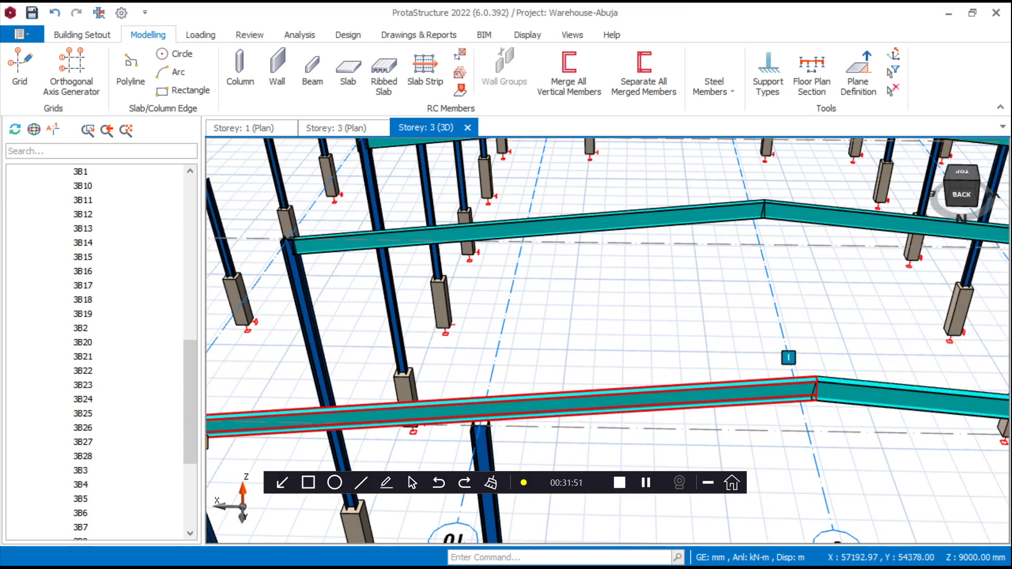
pyautogui.moveTo(789, 357)
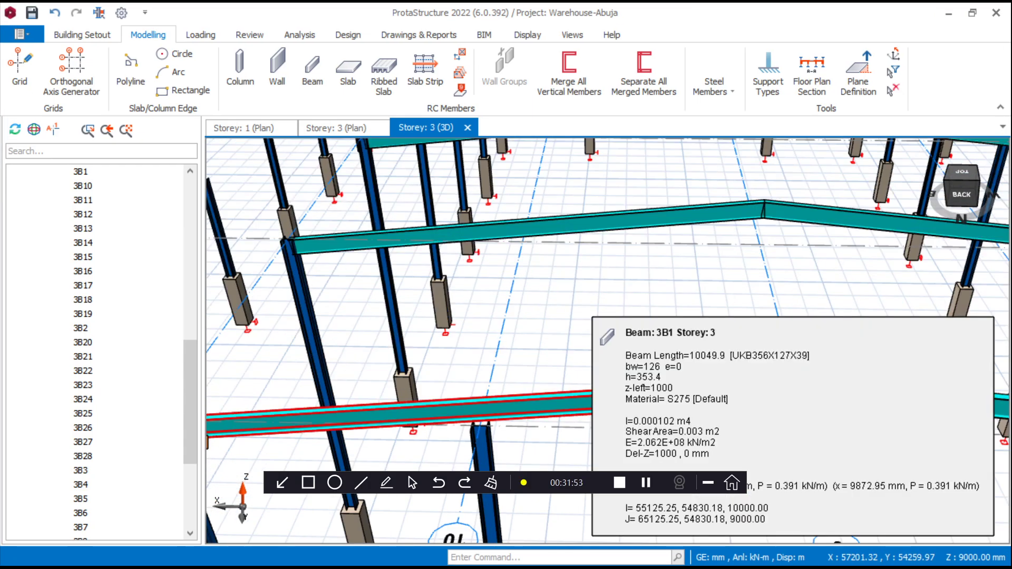
pyautogui.click(789, 357)
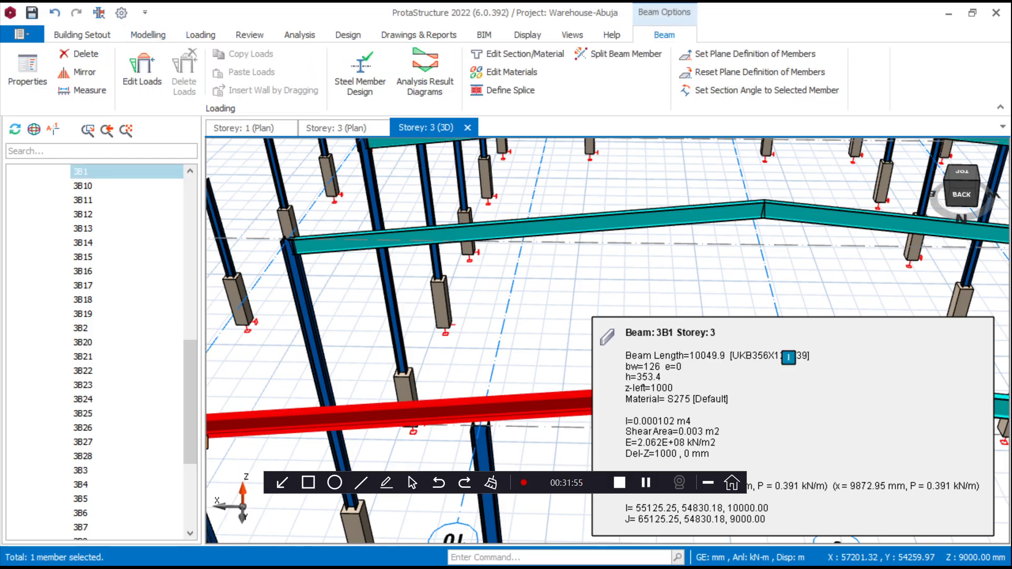
pyautogui.rightClick(670, 396)
pyautogui.click(732, 51)
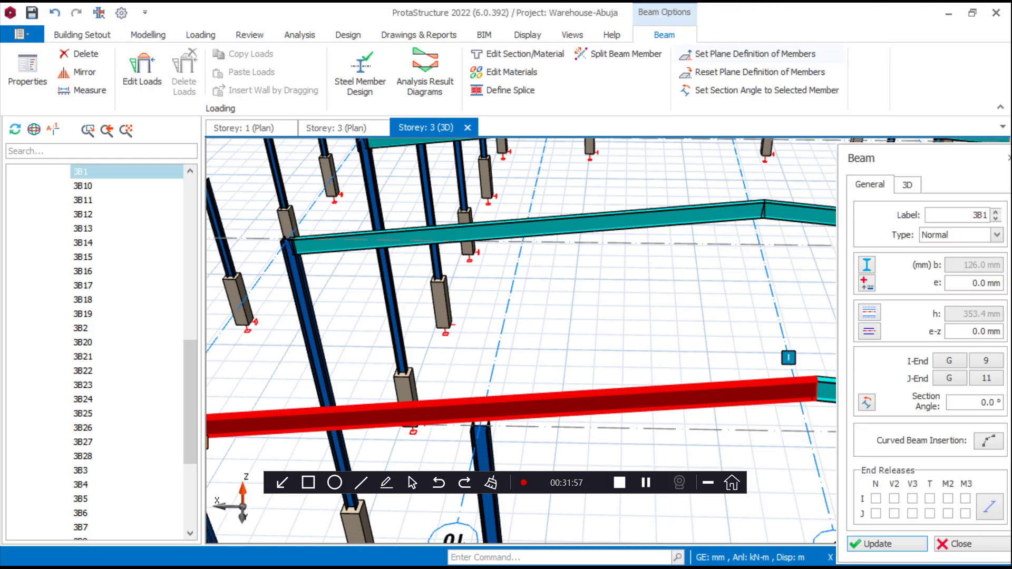
pyautogui.click(907, 185)
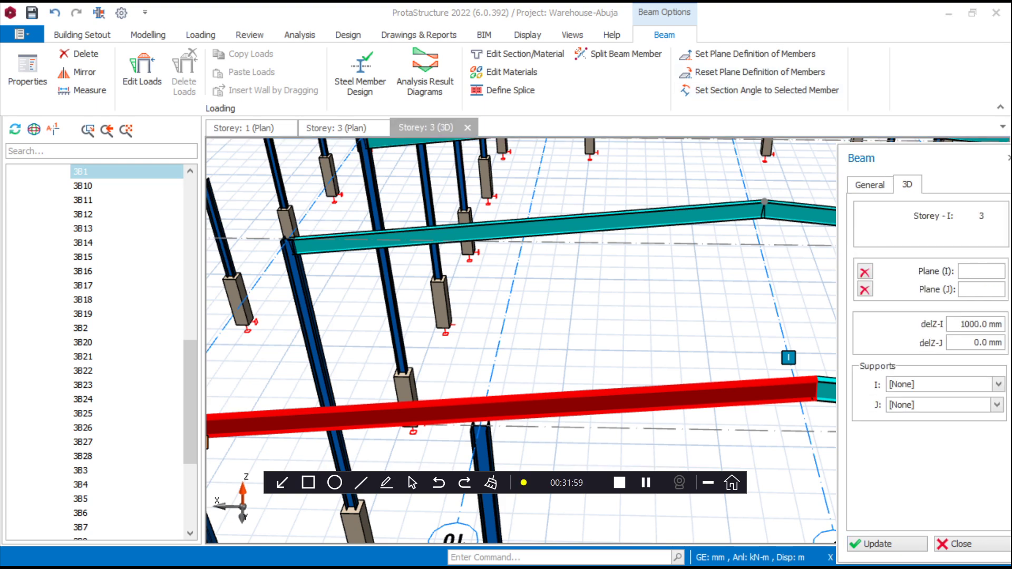
pyautogui.click(961, 544)
pyautogui.press('Escape')
pyautogui.scroll(-6, 761, 327)
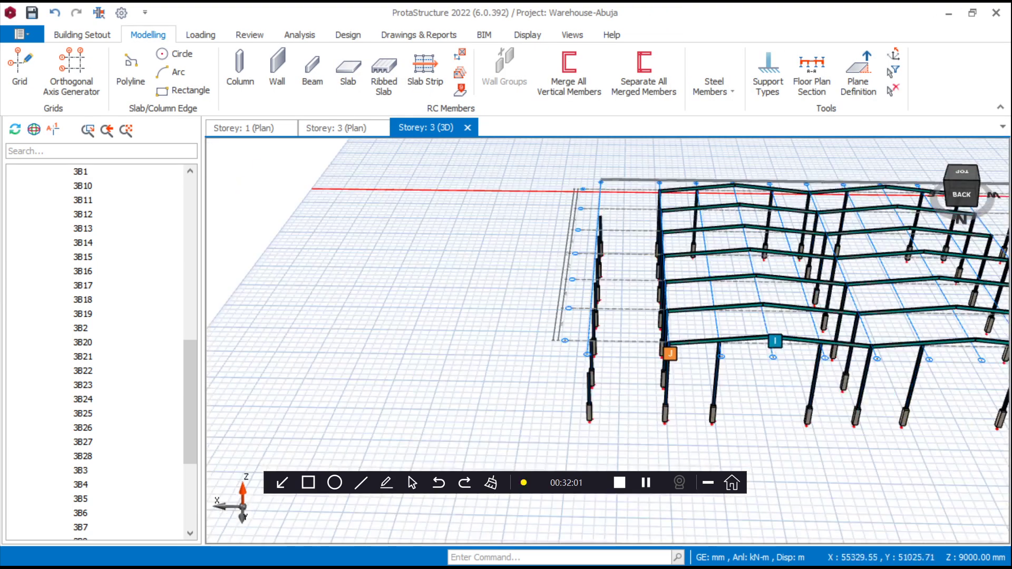
# Activate storey 2 and load the axis G rafter's 3D properties for new beams, setting delZ-I to 800 mm
pyautogui.scroll(4, 101, 352)
pyautogui.doubleClick(81, 271)
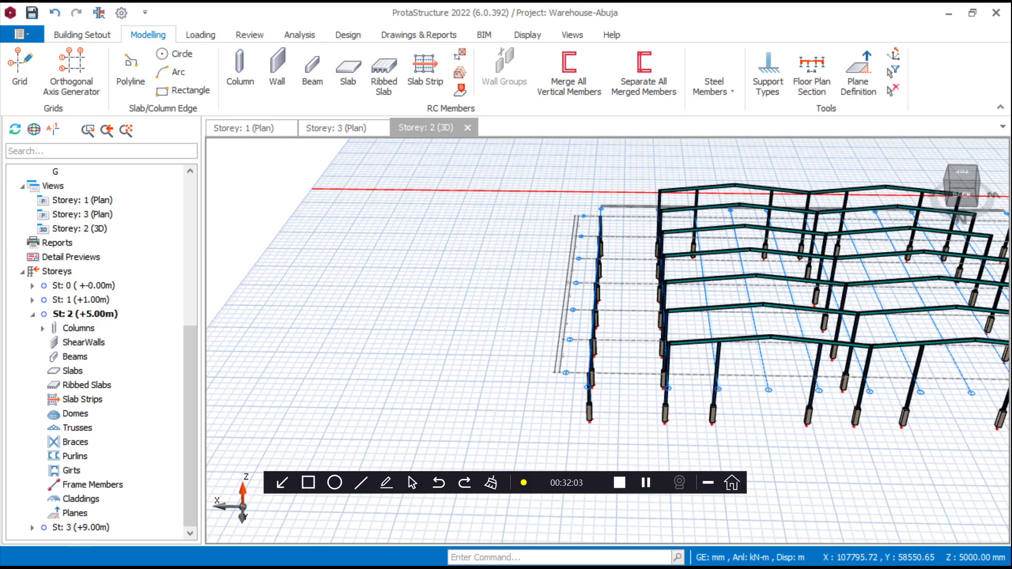
pyautogui.scroll(4, 687, 370)
pyautogui.scroll(-4, 685, 358)
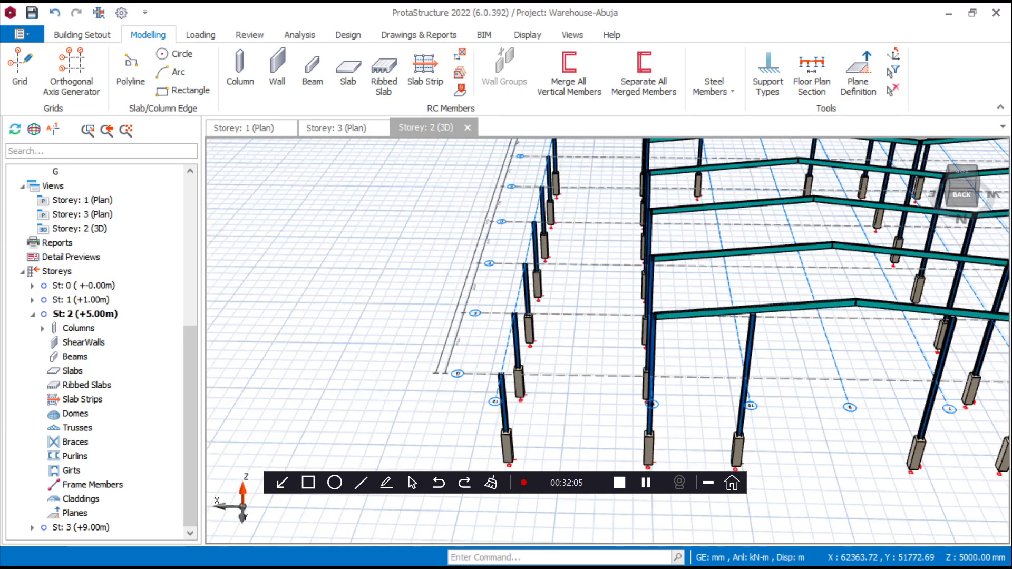
pyautogui.rightClick(713, 315)
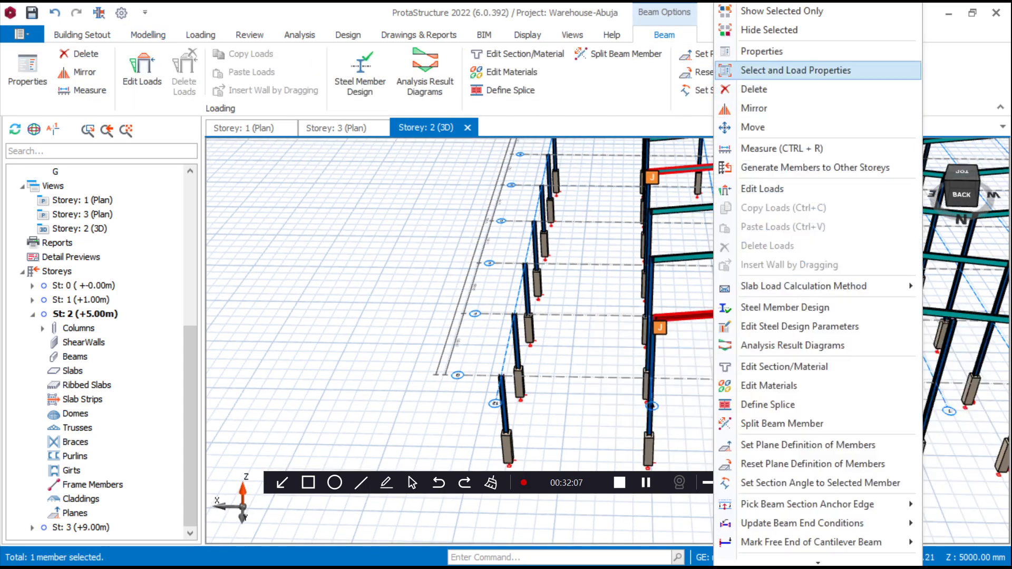
pyautogui.click(758, 51)
pyautogui.click(907, 185)
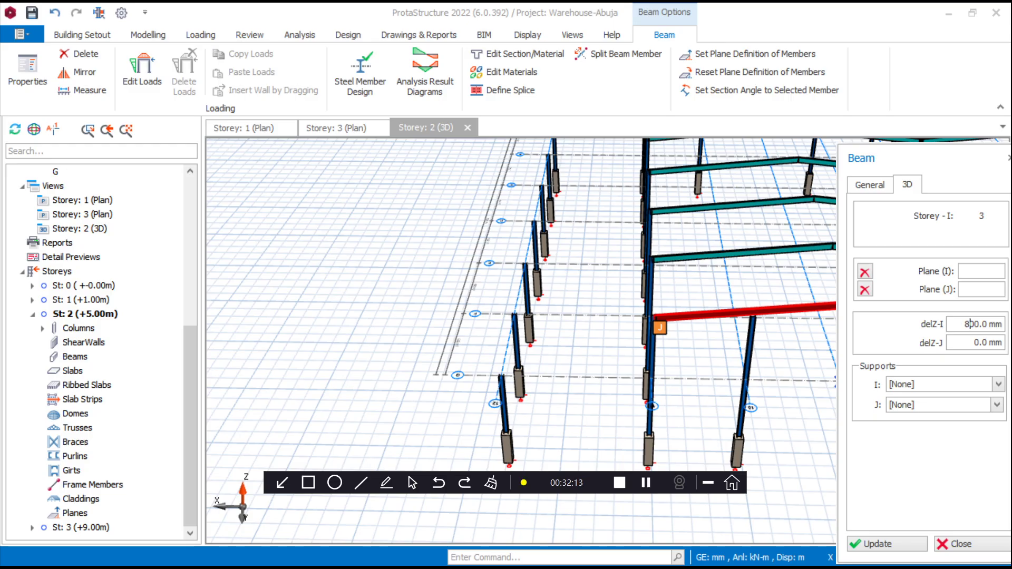
# Place sloped storey 2 beams between the axis 12 and axis 11 columns along axes G and F
pyautogui.scroll(2, 487, 414)
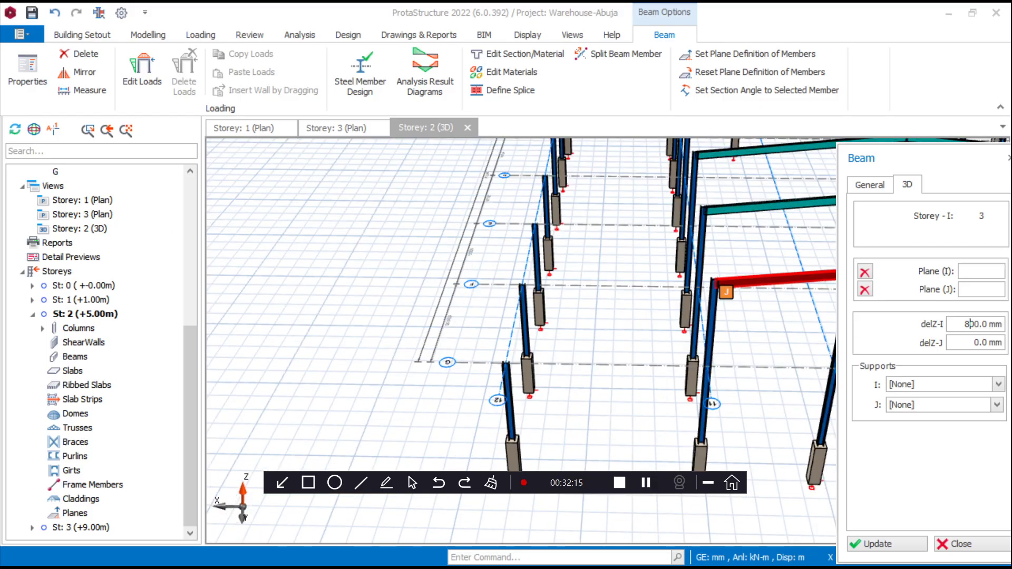
pyautogui.click(505, 363)
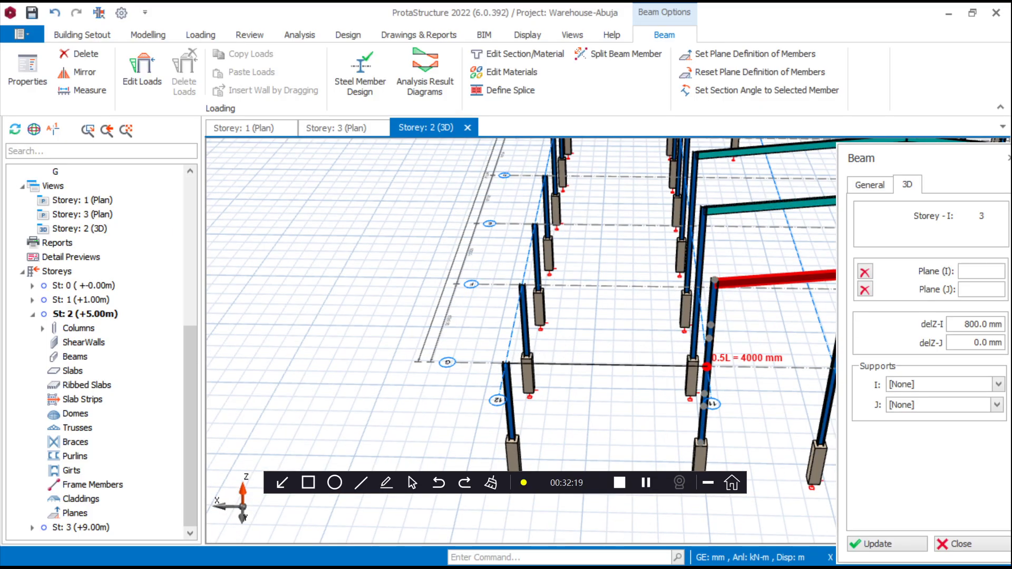
pyautogui.click(707, 365)
pyautogui.press('Escape')
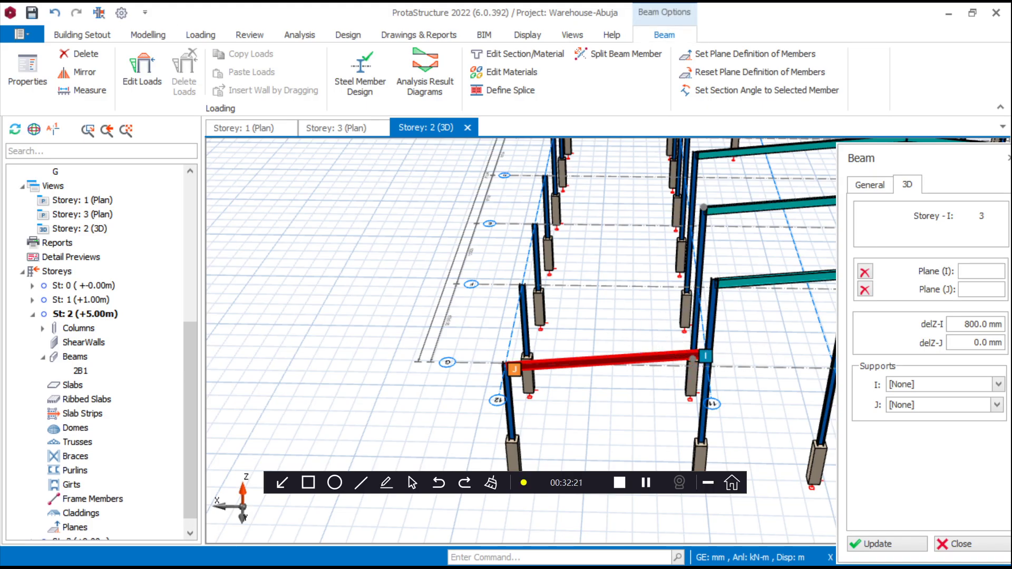
pyautogui.click(522, 285)
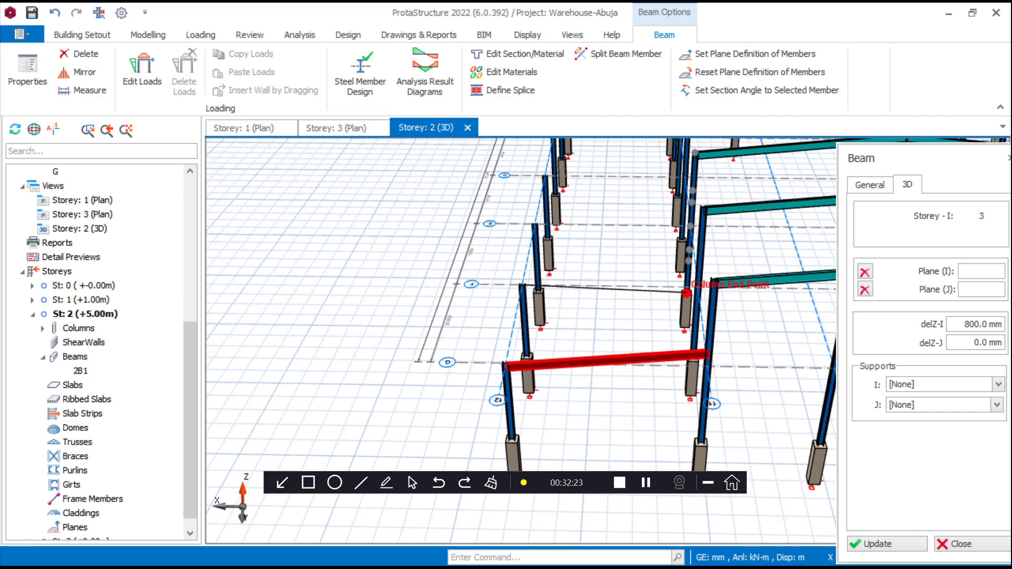
pyautogui.click(696, 275)
pyautogui.press('Escape')
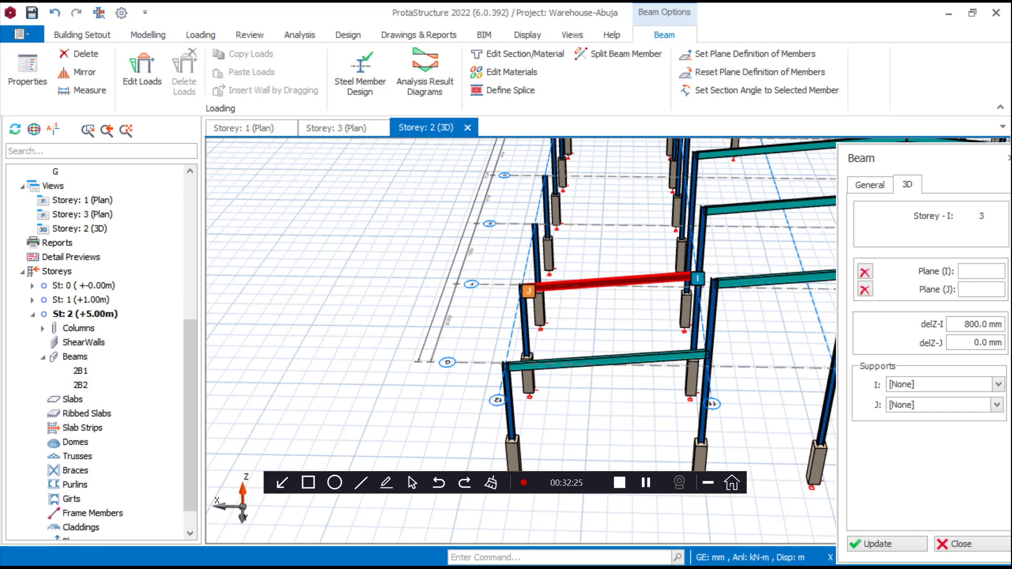
pyautogui.moveTo(556, 329); pyautogui.dragTo(596, 331, button='middle')
pyautogui.scroll(5, 529, 174)
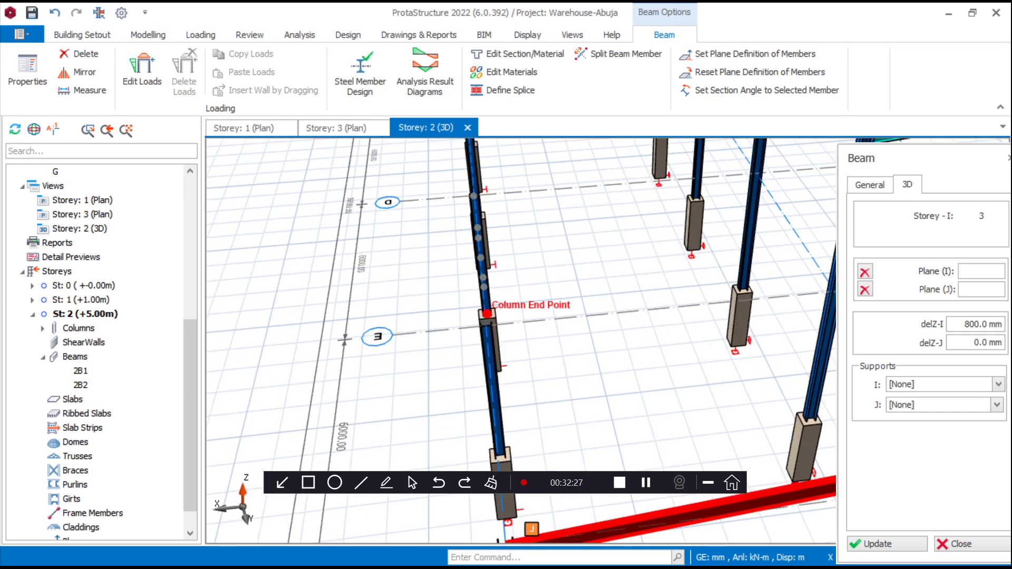
pyautogui.click(485, 317)
pyautogui.scroll(-3, 659, 344)
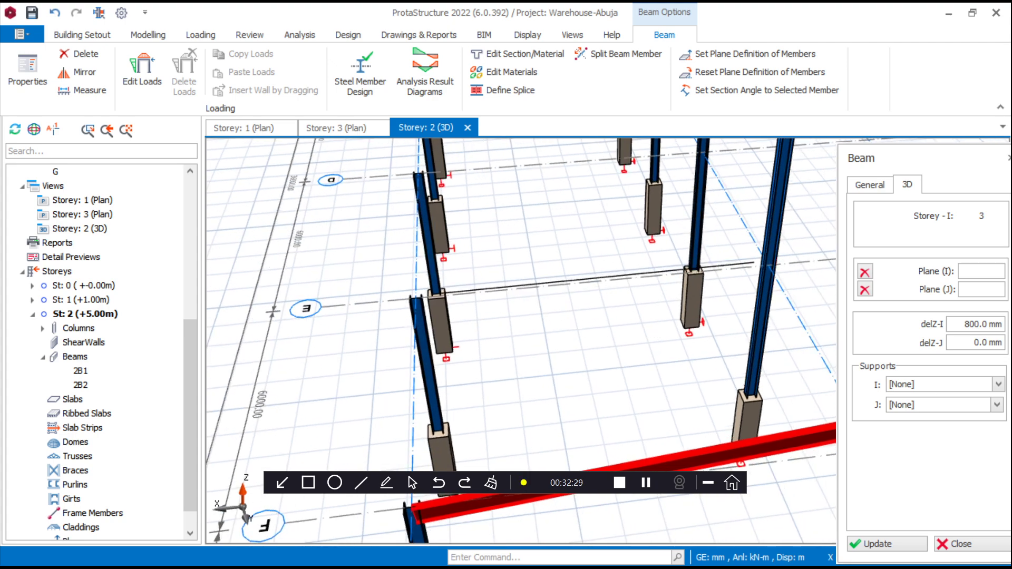
pyautogui.click(767, 267)
pyautogui.press('Escape')
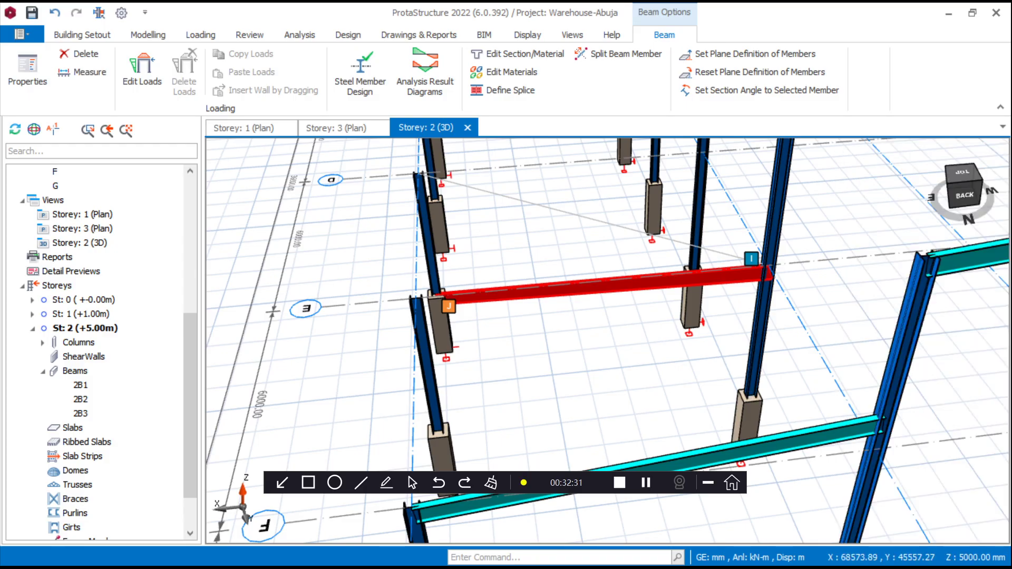
pyautogui.press('Delete')
# Load the axis F side-bay beam's properties and place a matching sloped beam along axis E between axes 12 and 11
pyautogui.scroll(-3, 580, 292)
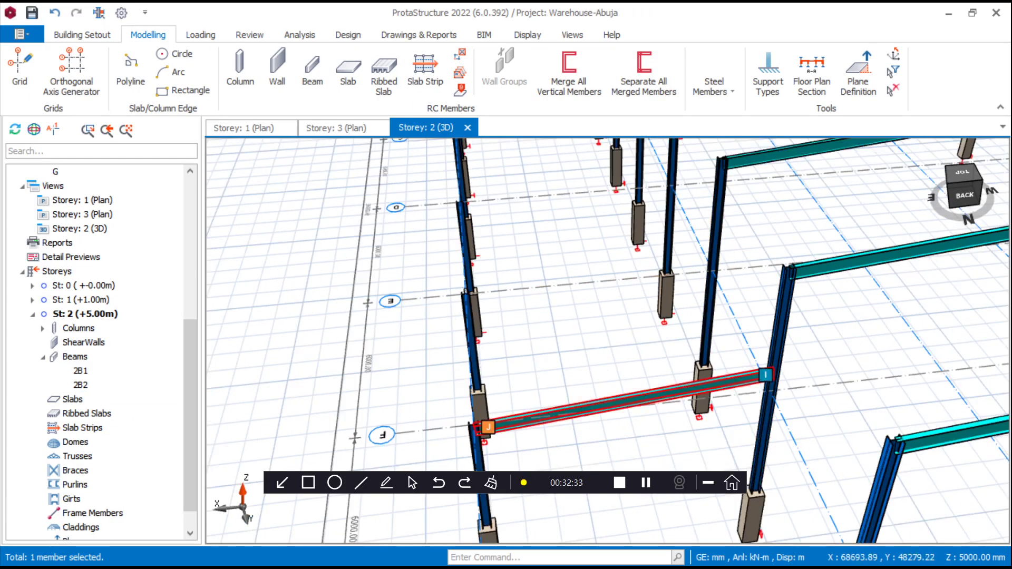
pyautogui.rightClick(631, 401)
pyautogui.click(679, 51)
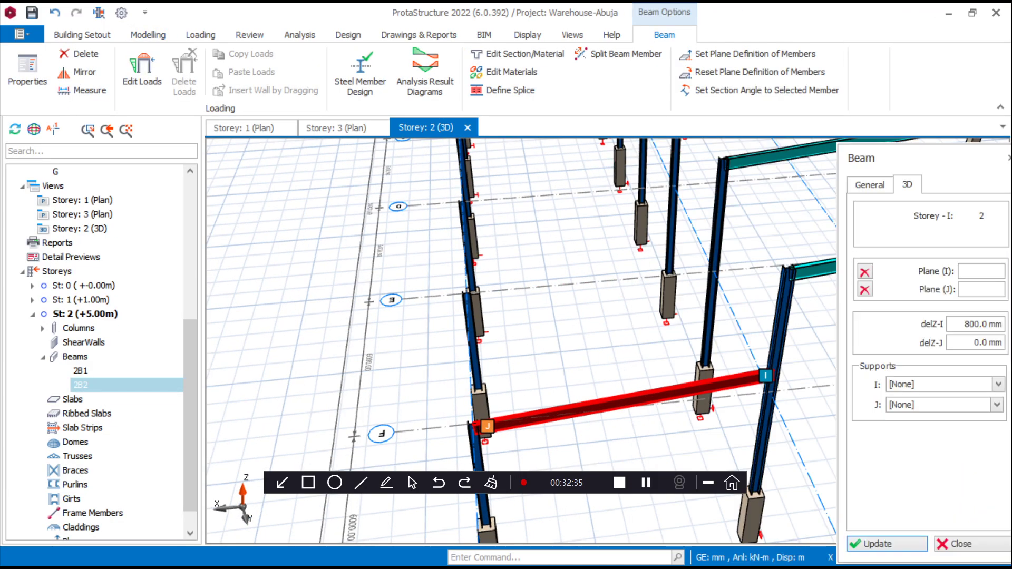
pyautogui.scroll(-3, 451, 348)
pyautogui.click(447, 316)
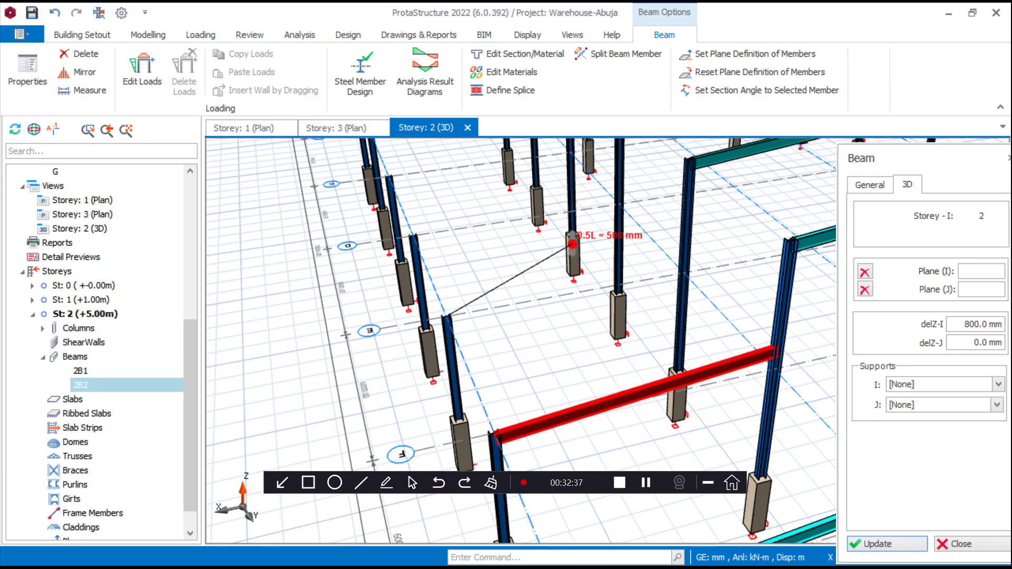
pyautogui.click(683, 274)
pyautogui.press('Escape')
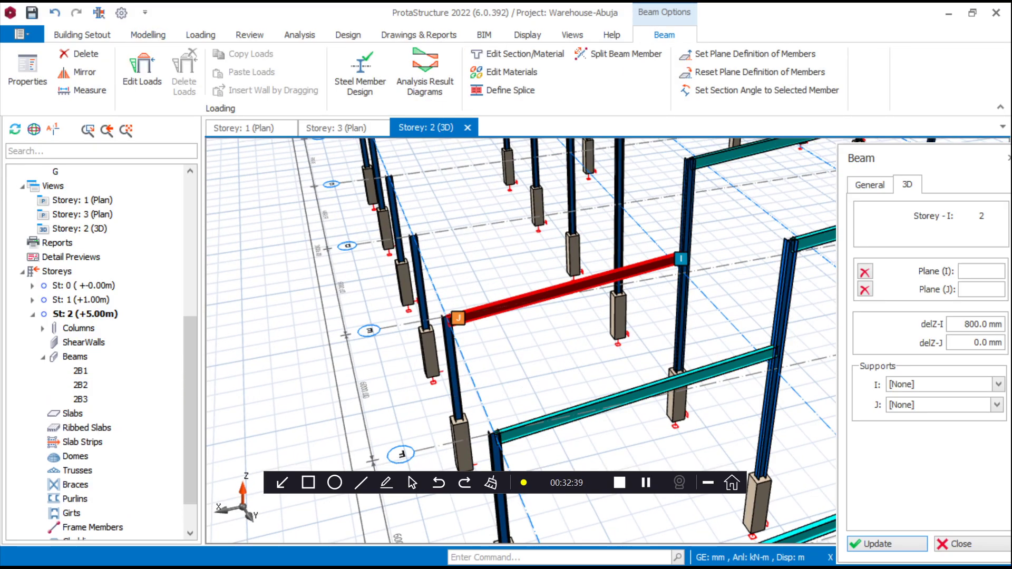
# Place sloped storey 2 beams between the axis 12 and axis 11 columns along axes D and C
pyautogui.moveTo(464, 264); pyautogui.dragTo(441, 359, button='middle')
pyautogui.click(394, 314)
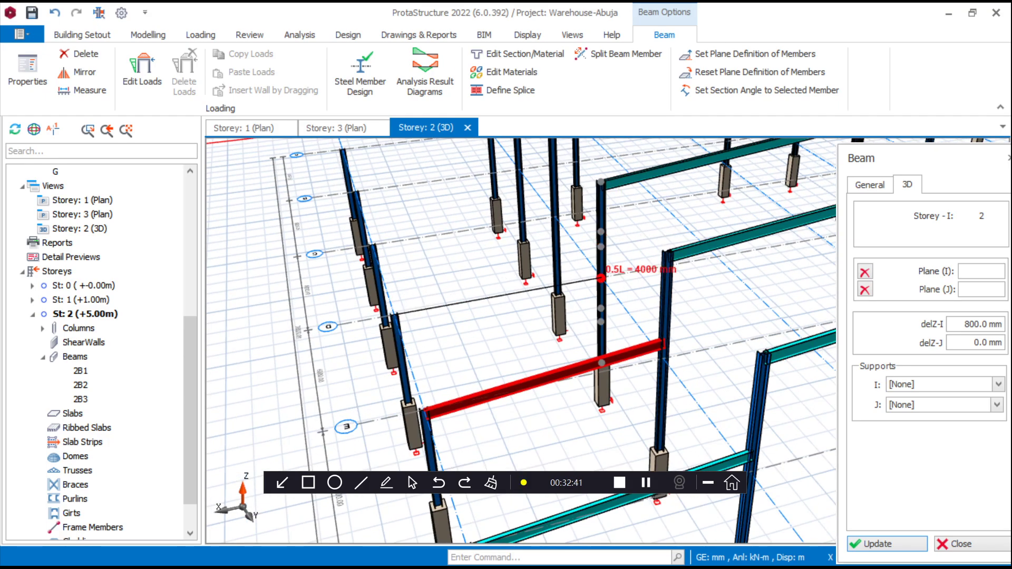
pyautogui.click(598, 266)
pyautogui.press('Escape')
pyautogui.moveTo(370, 263); pyautogui.dragTo(371, 318, button='middle')
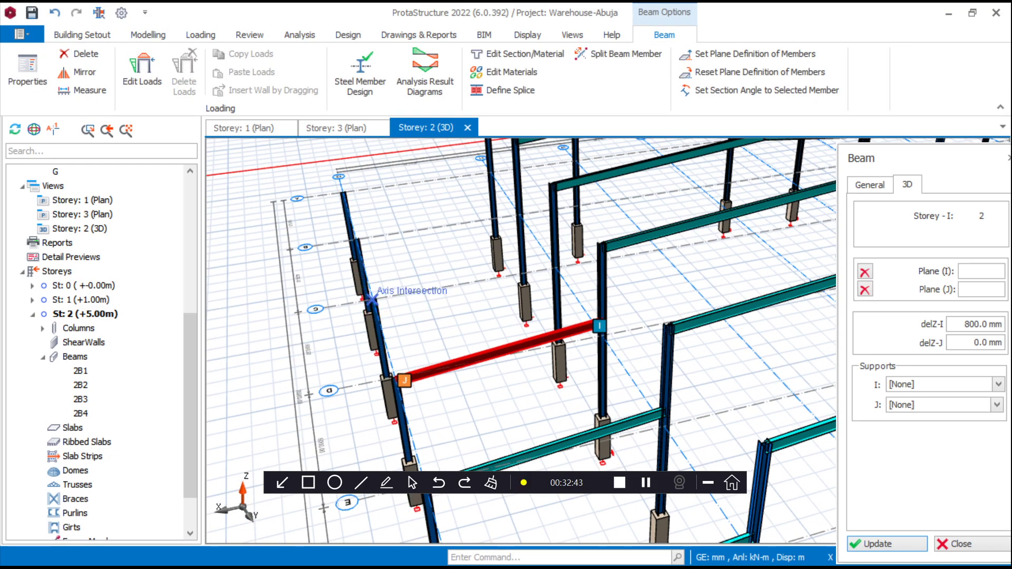
pyautogui.click(373, 299)
pyautogui.click(552, 258)
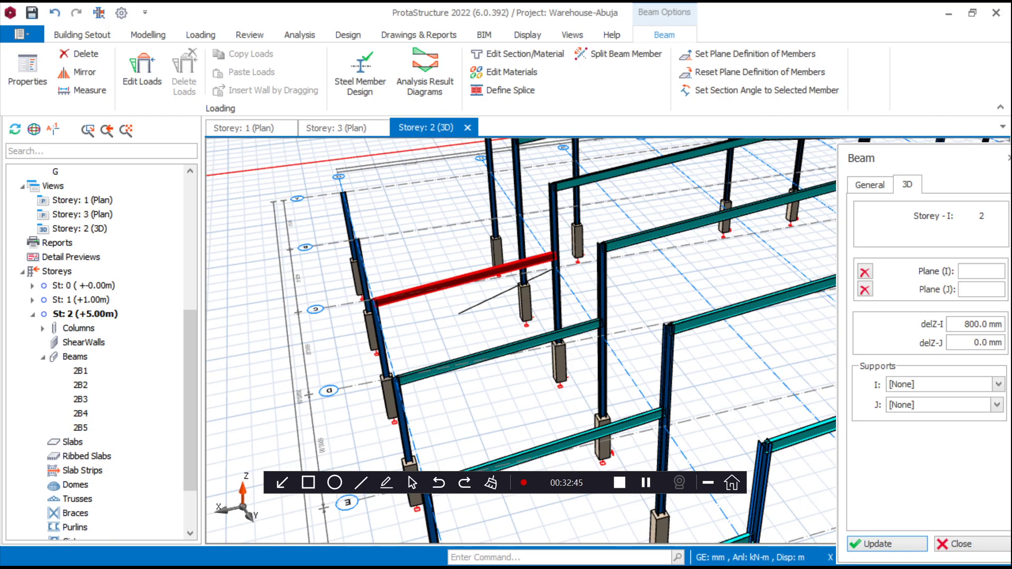
pyautogui.press('Escape')
# Place a sloped storey 2 beam along axis B between the axis 12 and axis 11 columns
pyautogui.moveTo(552, 258); pyautogui.dragTo(555, 303, button='middle')
pyautogui.scroll(2, 315, 331)
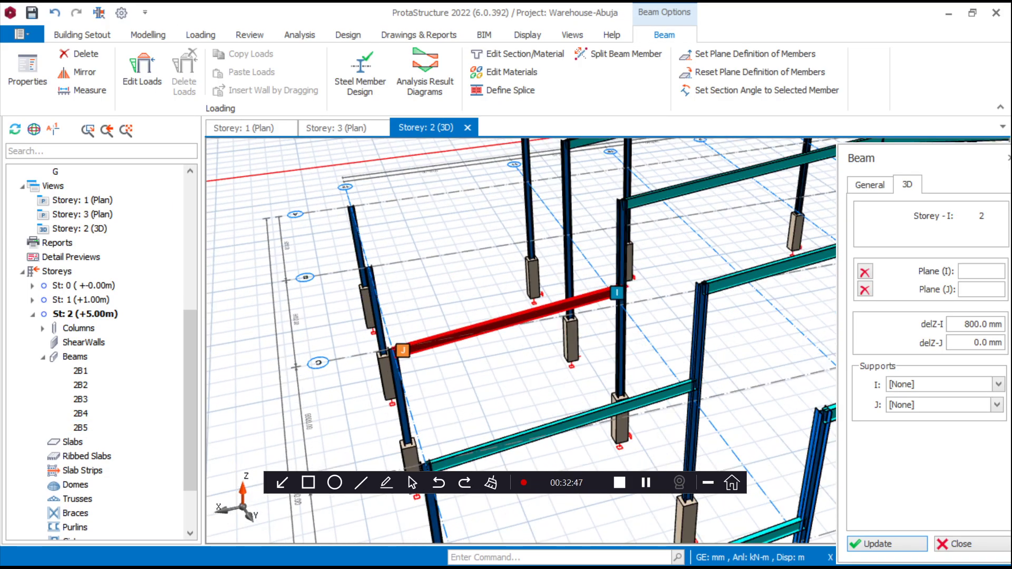
pyautogui.click(372, 266)
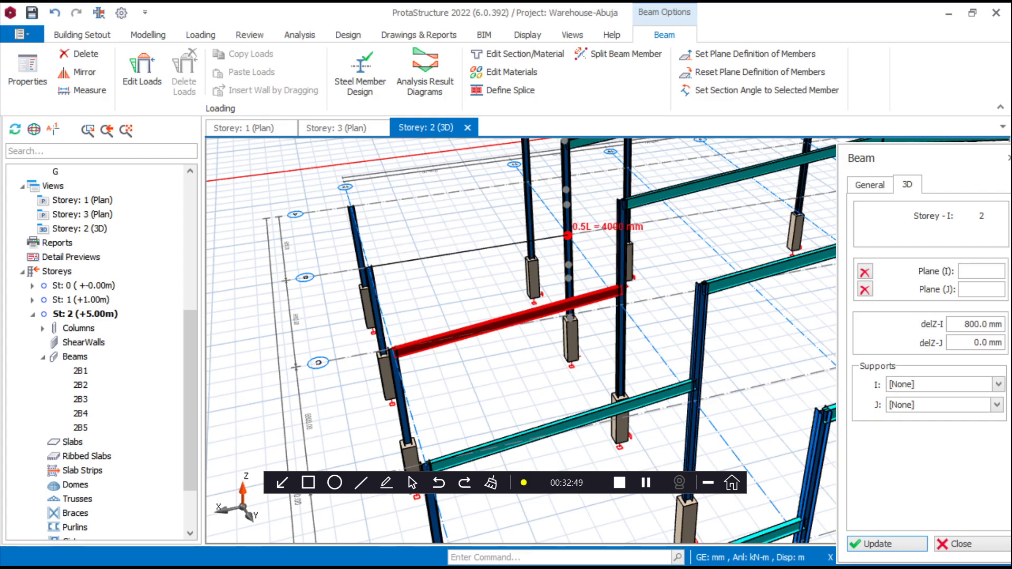
pyautogui.click(567, 235)
pyautogui.scroll(1, 322, 248)
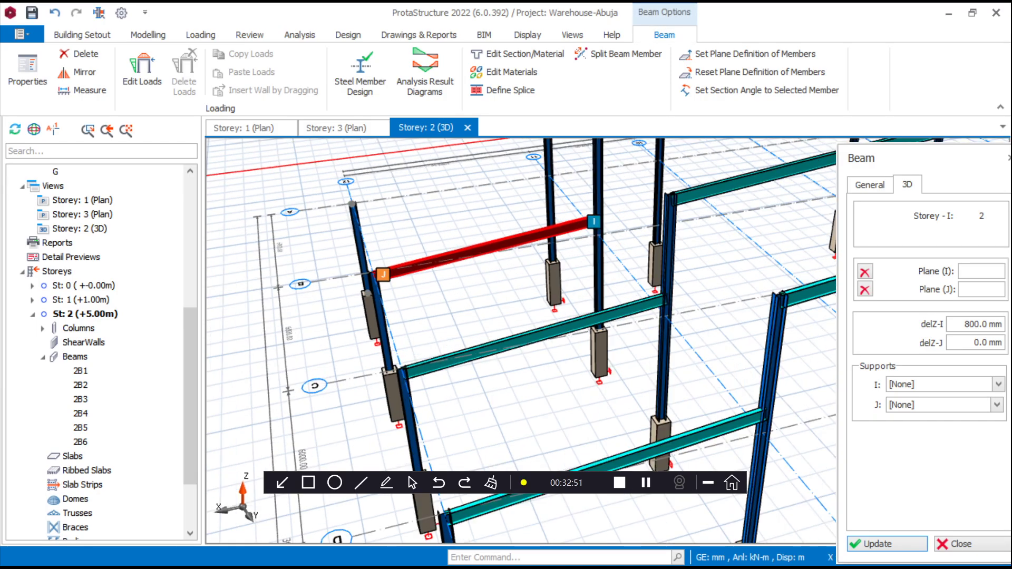
# Place a sloped storey 2 beam along axis A between the axis 12 and axis 11 columns, and end beam placement
pyautogui.moveTo(360, 249); pyautogui.dragTo(390, 255, button='middle')
pyautogui.click(307, 199)
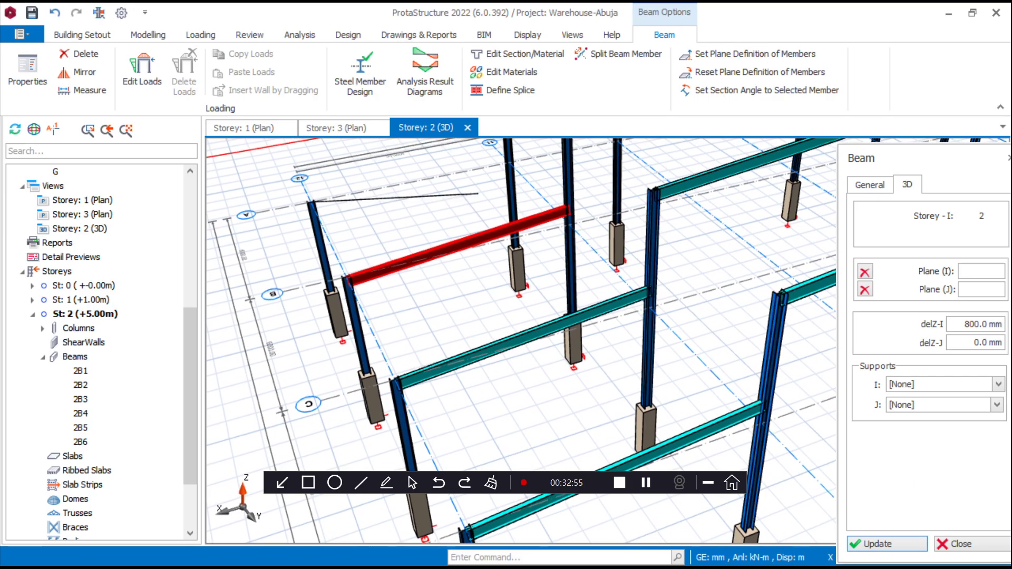
pyautogui.scroll(-7, 488, 254)
pyautogui.scroll(6, 495, 205)
pyautogui.click(498, 213)
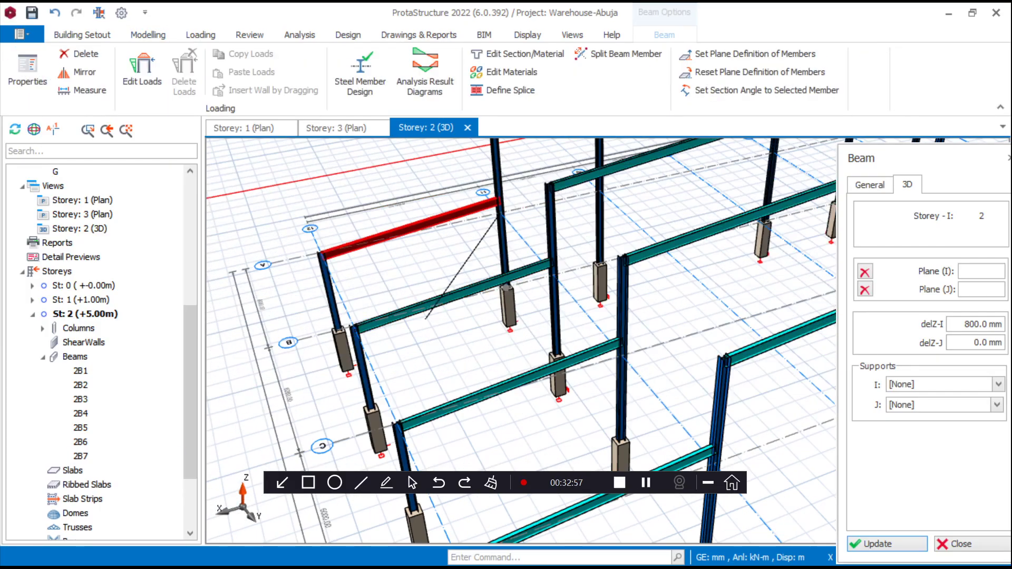
pyautogui.scroll(-5, 499, 214)
pyautogui.moveTo(624, 346)
pyautogui.mouseDown(button='middle')
pyautogui.moveTo(554, 339)
pyautogui.moveTo(530, 364)
pyautogui.mouseUp(button='middle')
pyautogui.scroll(-2, 533, 365)
pyautogui.press('Escape')
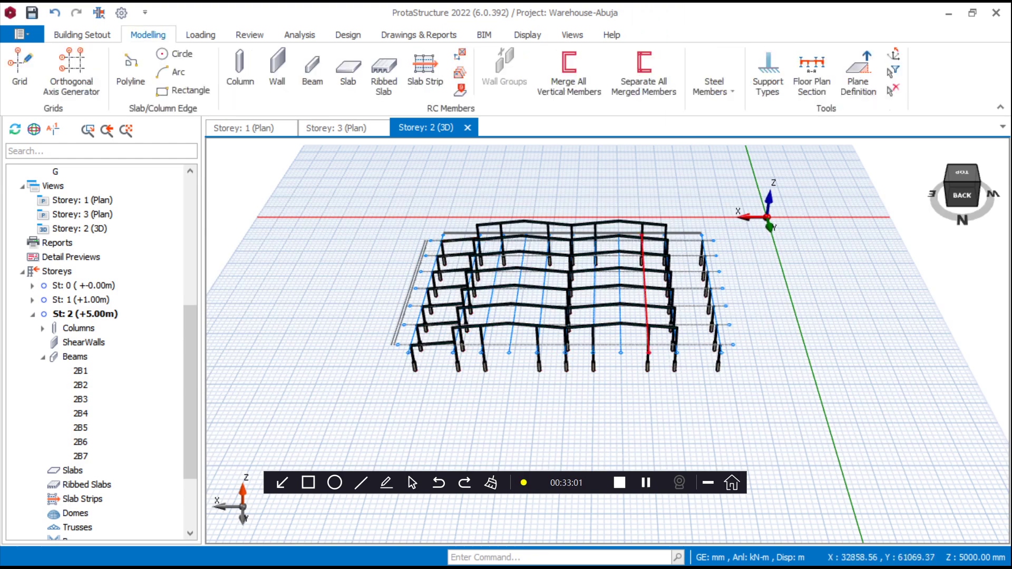
# Load the properties of the axis G rafter between axes 2 and 4 and place a matching beam along axis G between axes 1 and 2
pyautogui.scroll(10, 438, 243)
pyautogui.click(681, 316)
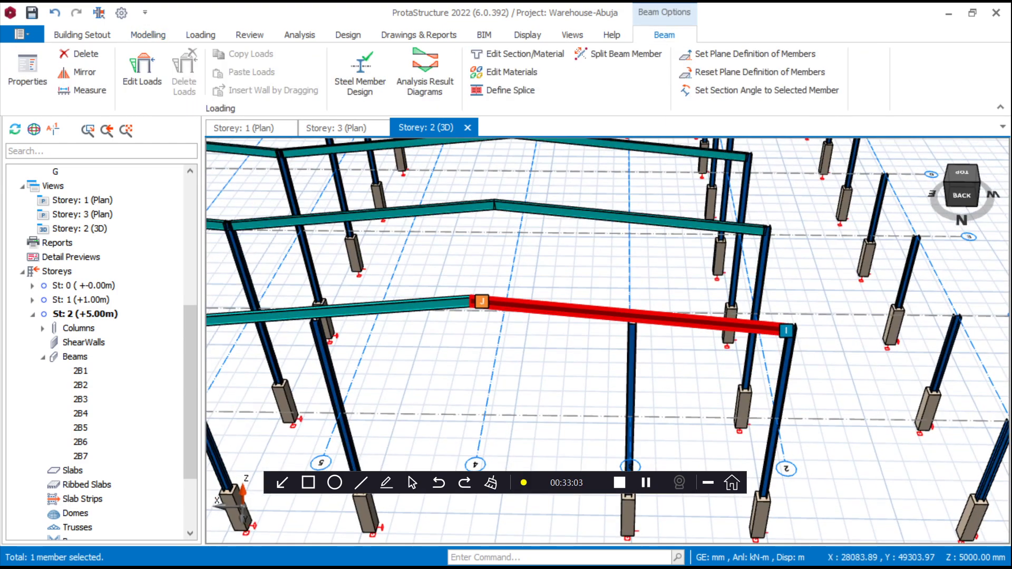
pyautogui.rightClick(680, 315)
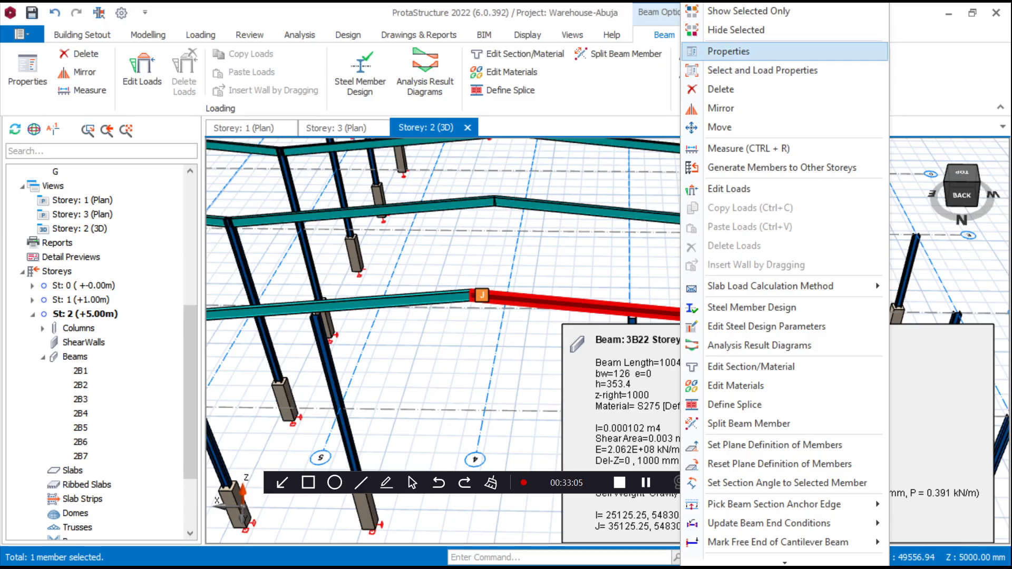
pyautogui.click(728, 51)
pyautogui.scroll(-5, 519, 295)
pyautogui.scroll(6, 503, 242)
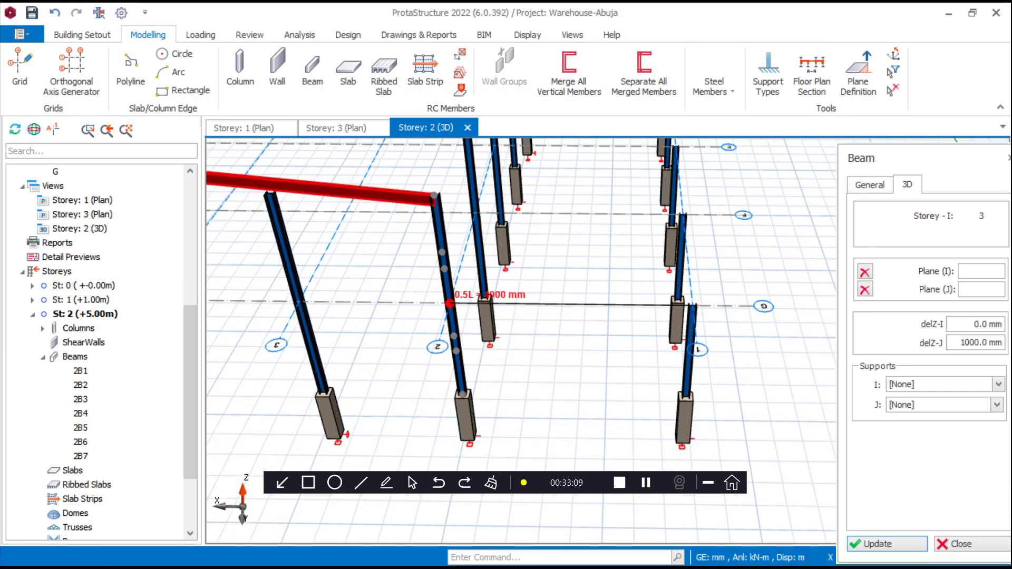
pyautogui.click(449, 295)
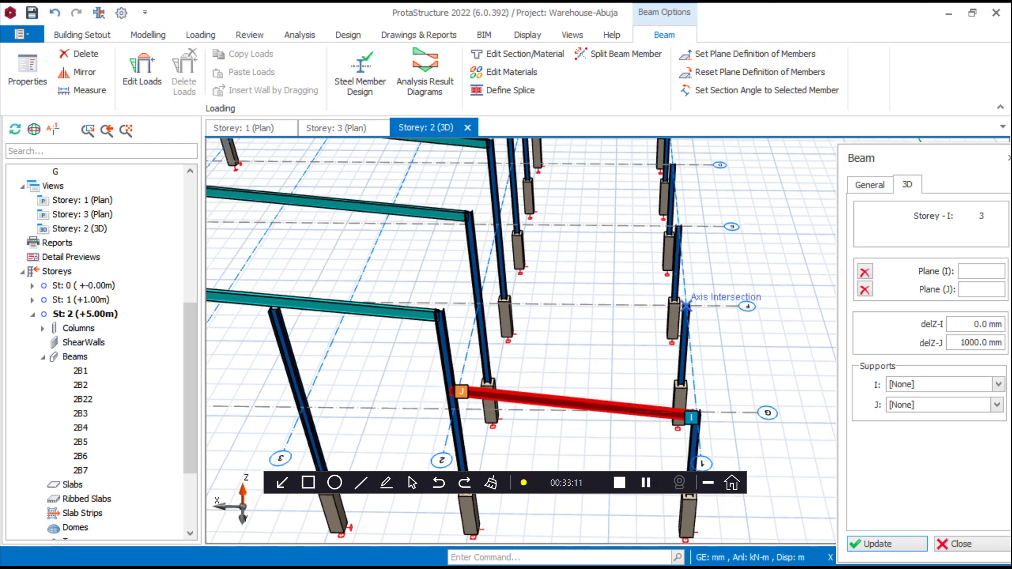
# Place sloped storey 2 beams between the axis 1 and axis 2 columns along axes F and E
pyautogui.click(686, 306)
pyautogui.click(479, 304)
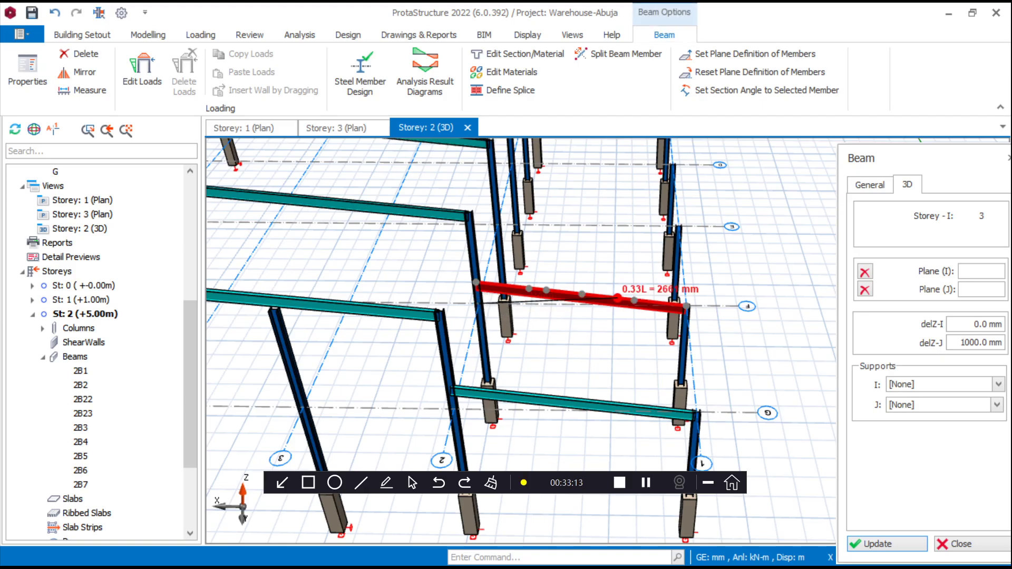
pyautogui.click(673, 227)
pyautogui.click(497, 225)
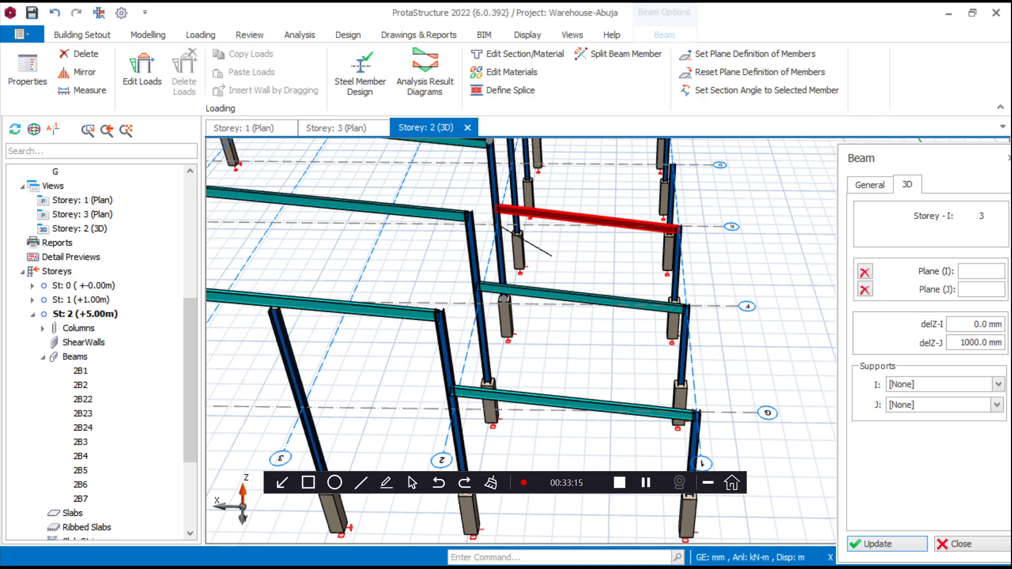
# Place a sloped storey 2 beam along axis D between the axis 1 and axis 2 columns
pyautogui.scroll(-3, 575, 369)
pyautogui.moveTo(575, 368); pyautogui.dragTo(627, 377, button='middle')
pyautogui.moveTo(607, 340); pyautogui.dragTo(618, 337, button='middle')
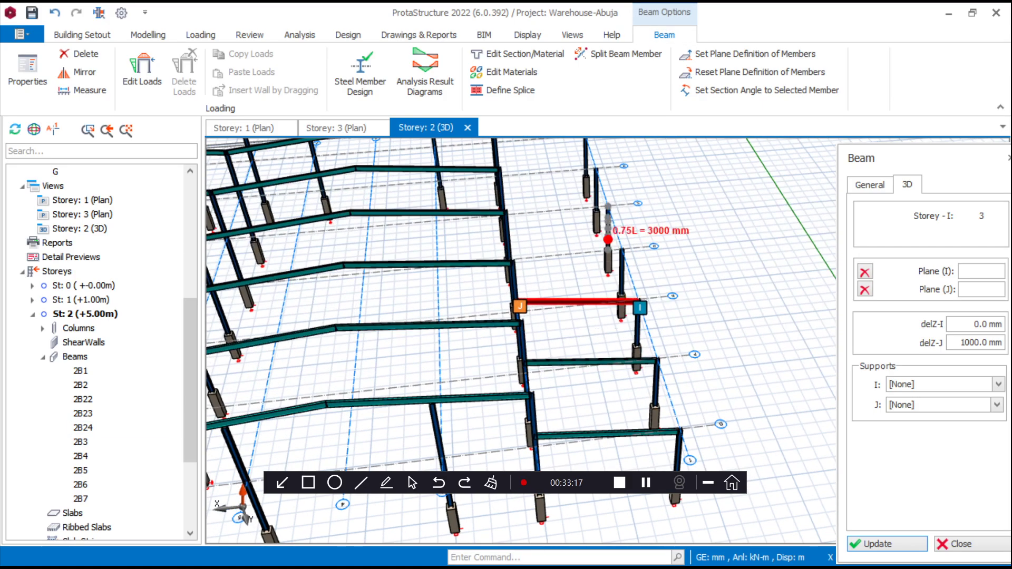
pyautogui.click(621, 249)
pyautogui.scroll(3, 541, 273)
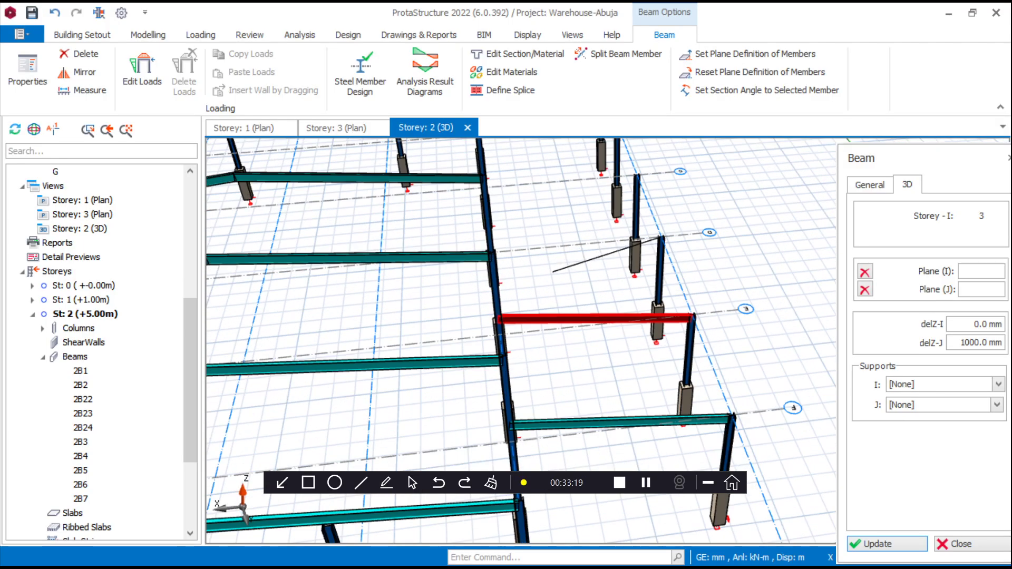
pyautogui.moveTo(553, 271); pyautogui.dragTo(527, 269, button='middle')
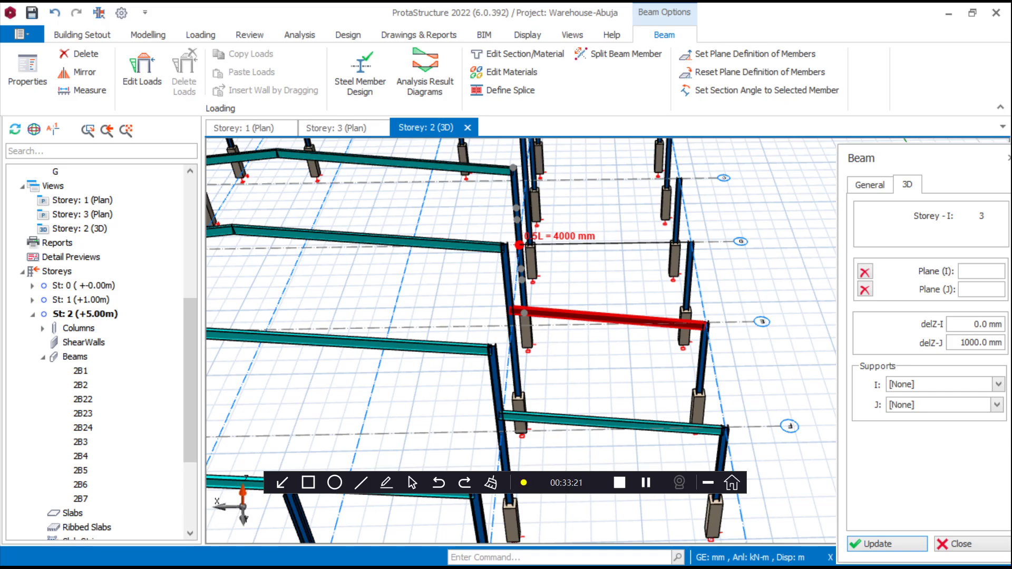
pyautogui.click(530, 241)
# Try to place a storey 2 beam along axis C between the axis 1 and axis 2 columns, and delete it
pyautogui.scroll(-5, 529, 241)
pyautogui.scroll(2, 639, 246)
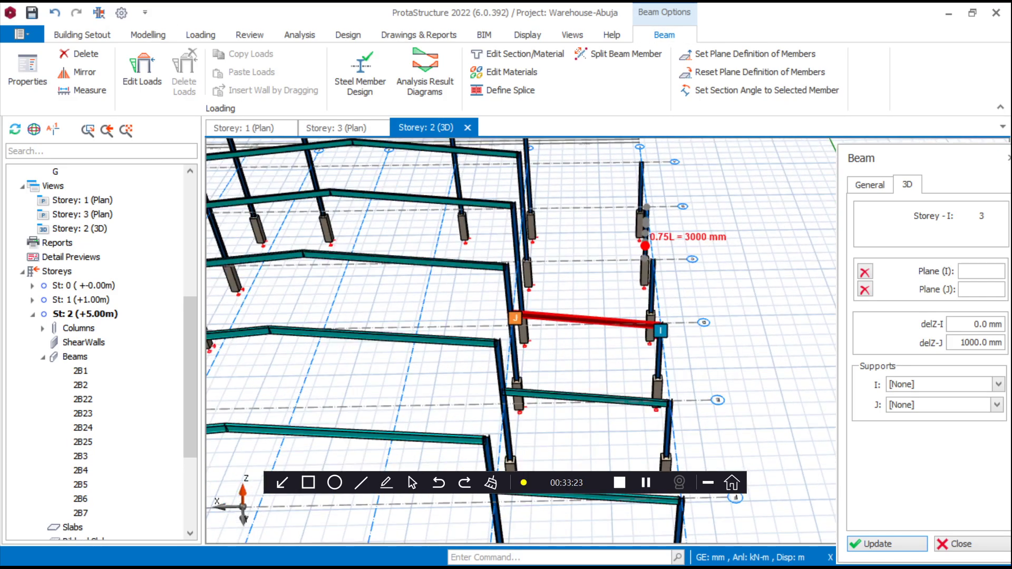
pyautogui.click(648, 260)
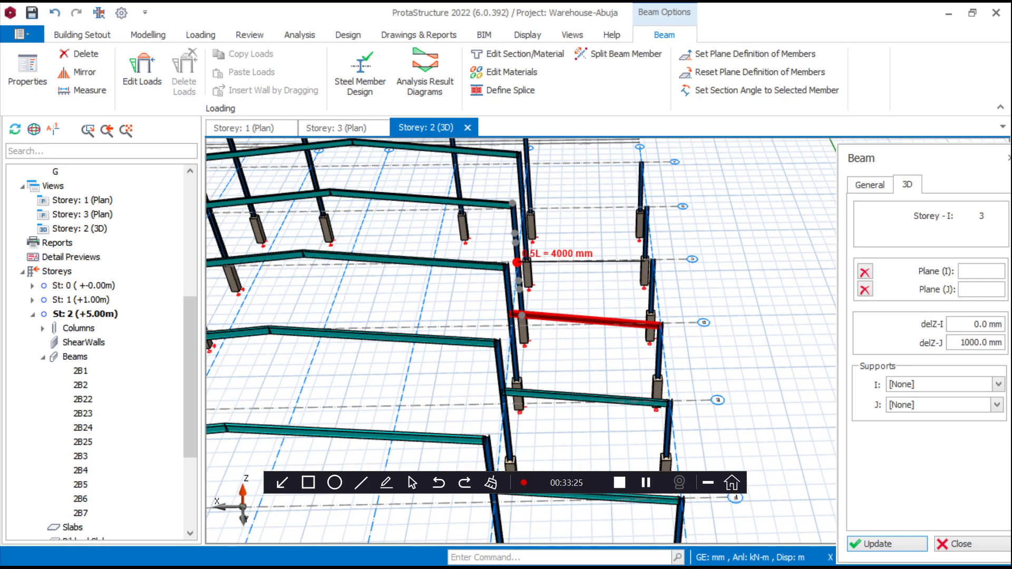
pyautogui.click(517, 262)
pyautogui.scroll(2, 527, 258)
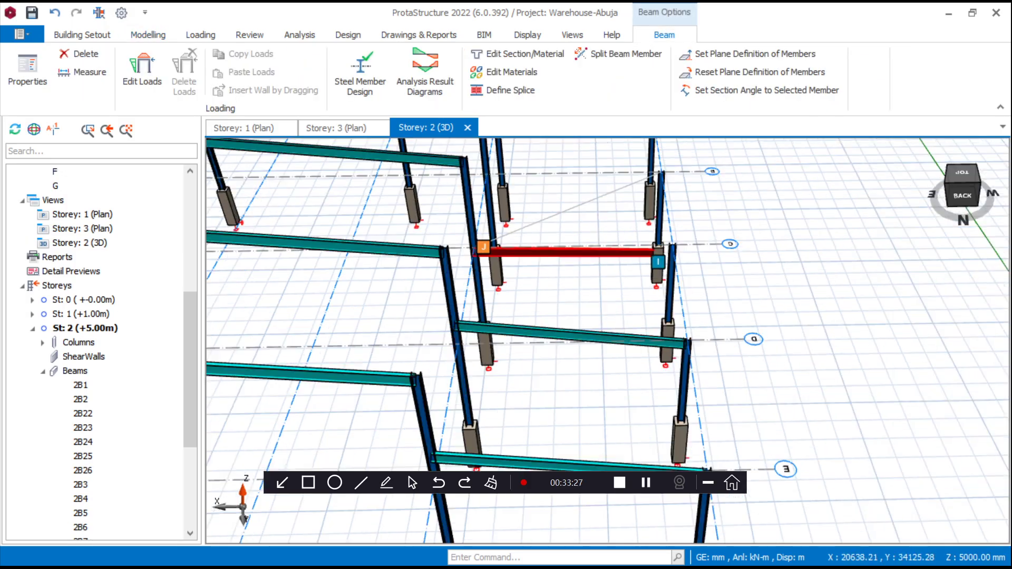
pyautogui.press('Escape')
pyautogui.click(560, 246)
pyautogui.press('Delete')
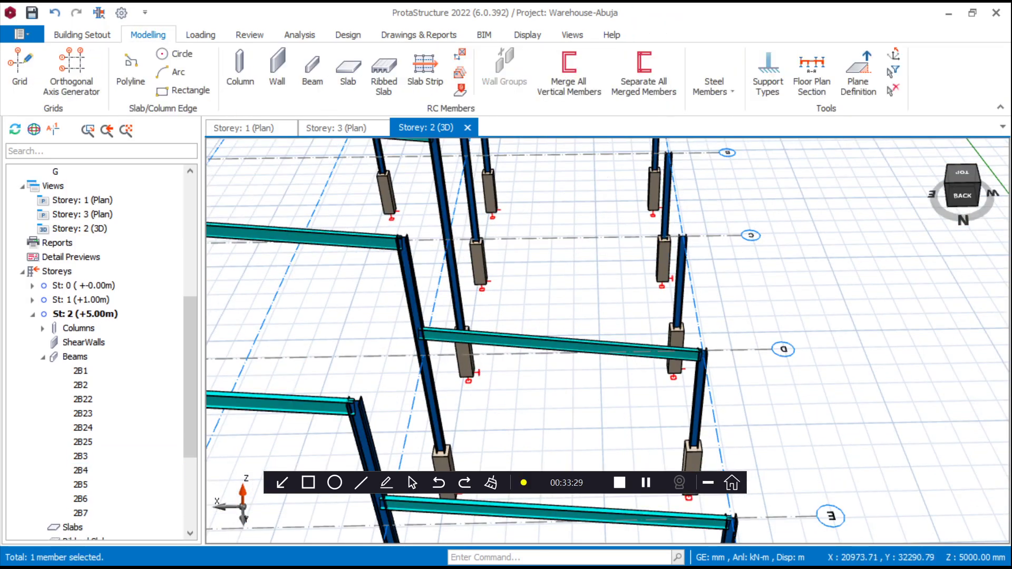
# Load the axis D side-bay beam's properties and place a matching beam along axis C between the axis 1 and axis 2 columns
pyautogui.rightClick(582, 345)
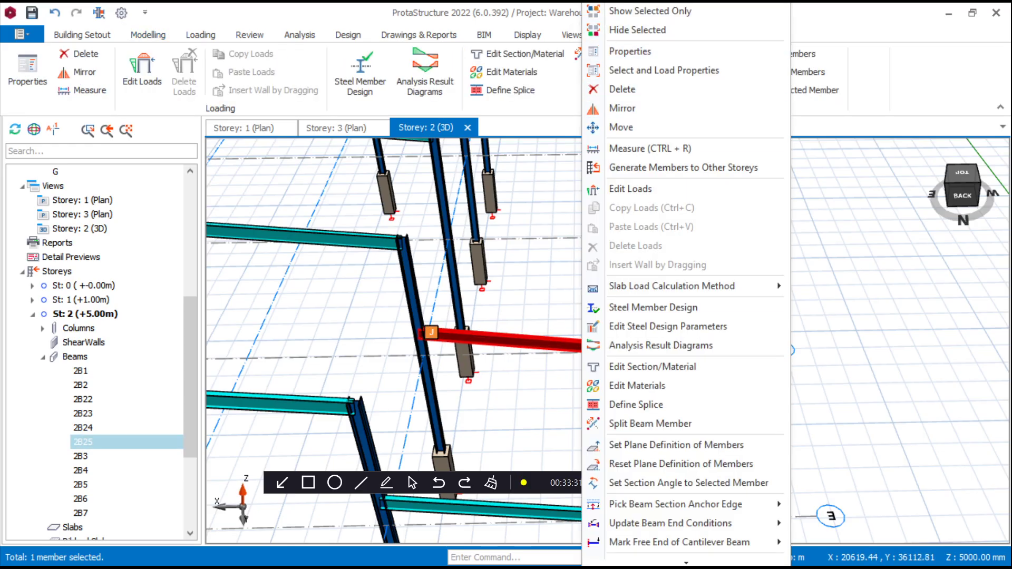
pyautogui.click(611, 51)
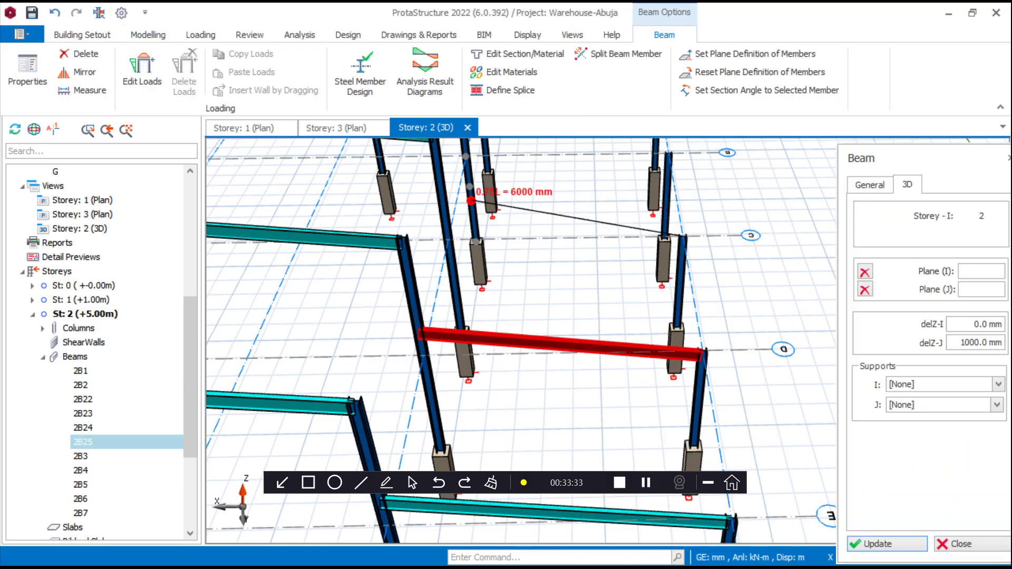
pyautogui.click(447, 218)
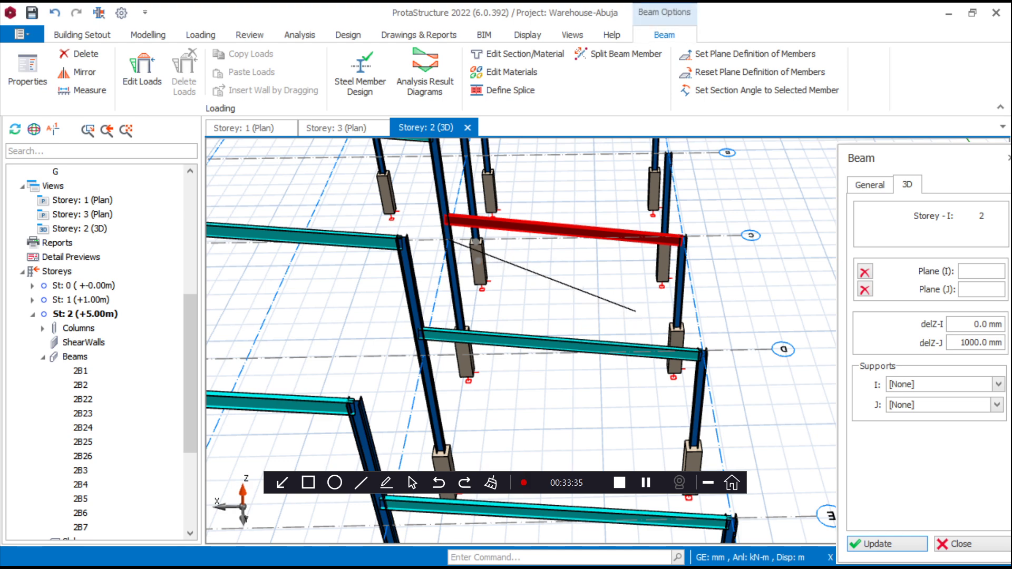
# Place sloped storey 2 beams between the axis 1 and axis 2 columns along axes B and A
pyautogui.scroll(-3, 572, 282)
pyautogui.click(637, 234)
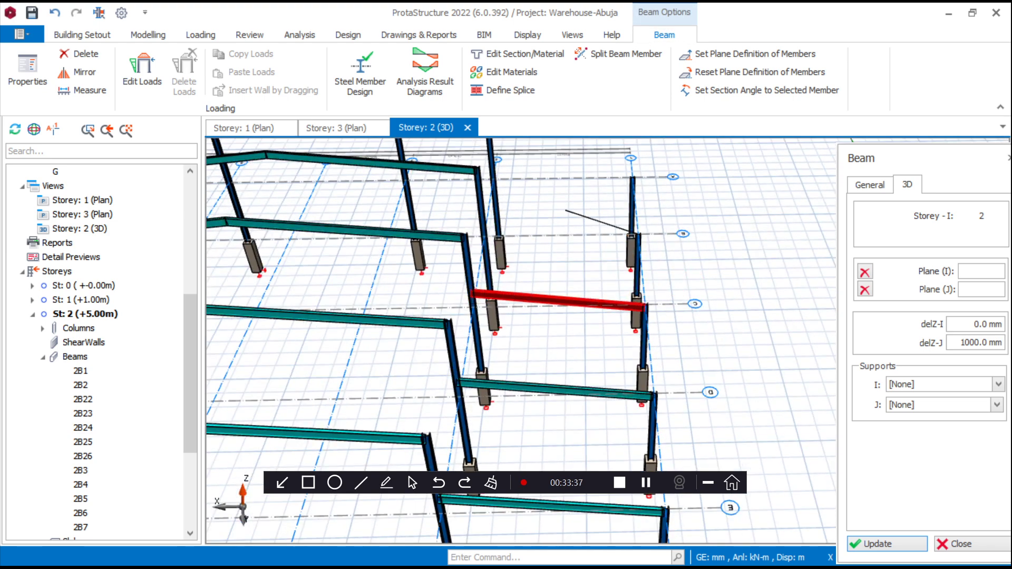
pyautogui.click(483, 236)
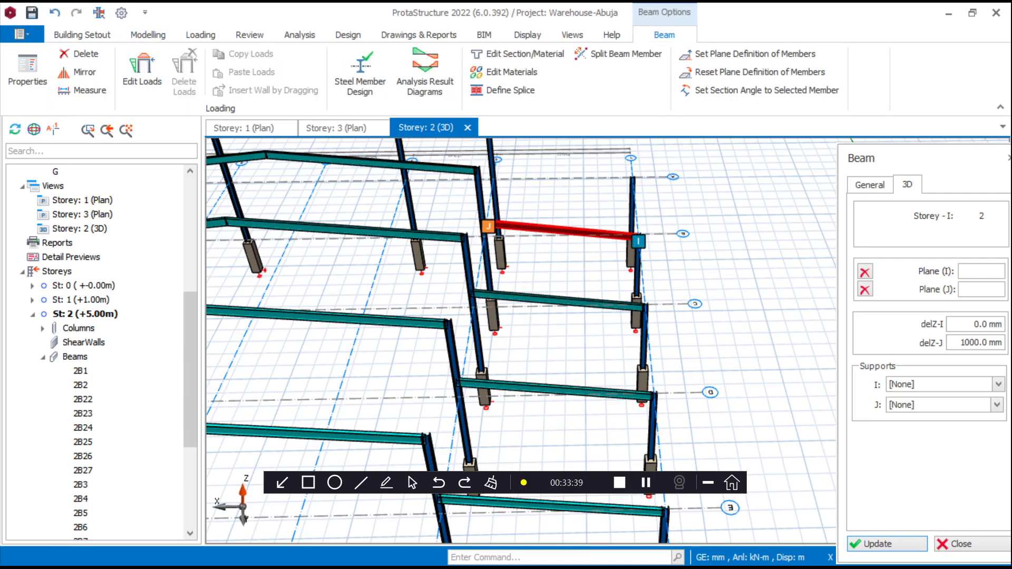
pyautogui.click(632, 178)
pyautogui.click(492, 179)
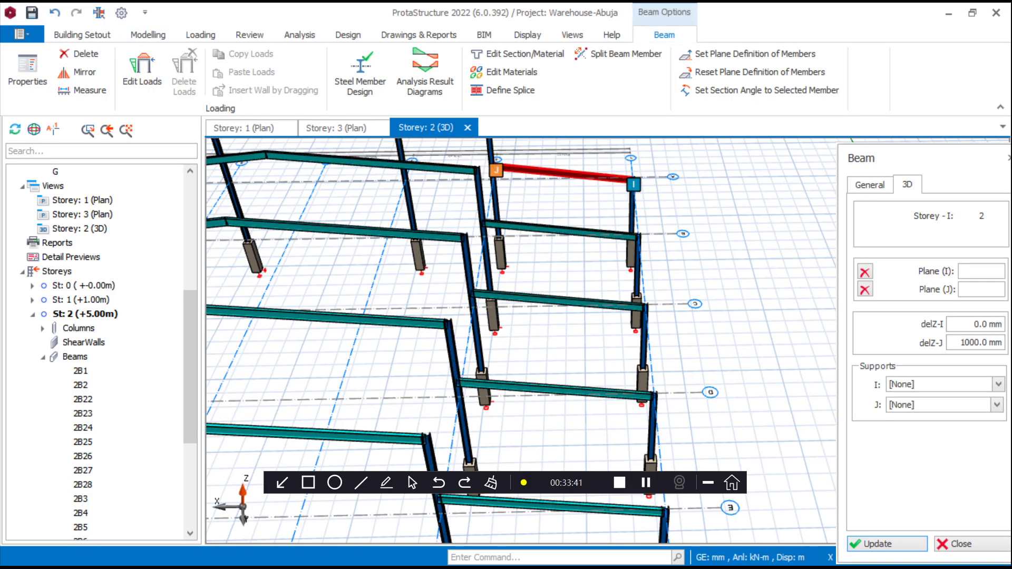
# Examine the whole steel frame in 3D, including the lower side-bay rafters on both sides
pyautogui.scroll(-5, 710, 214)
pyautogui.moveTo(605, 340)
pyautogui.mouseDown(button='middle')
pyautogui.moveTo(679, 337)
pyautogui.moveTo(695, 319)
pyautogui.mouseUp(button='middle')
pyautogui.scroll(-5, 404, 340)
pyautogui.moveTo(404, 340)
pyautogui.mouseDown(button='middle')
pyautogui.moveTo(342, 343)
pyautogui.moveTo(419, 303)
pyautogui.mouseUp(button='middle')
pyautogui.scroll(6, 403, 340)
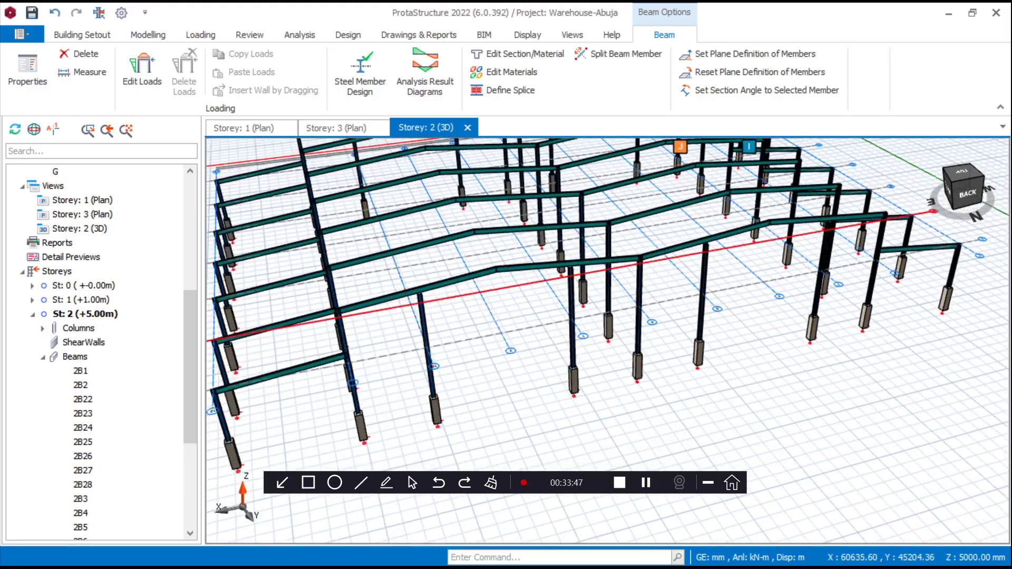
pyautogui.scroll(3, 526, 341)
pyautogui.scroll(-5, 526, 341)
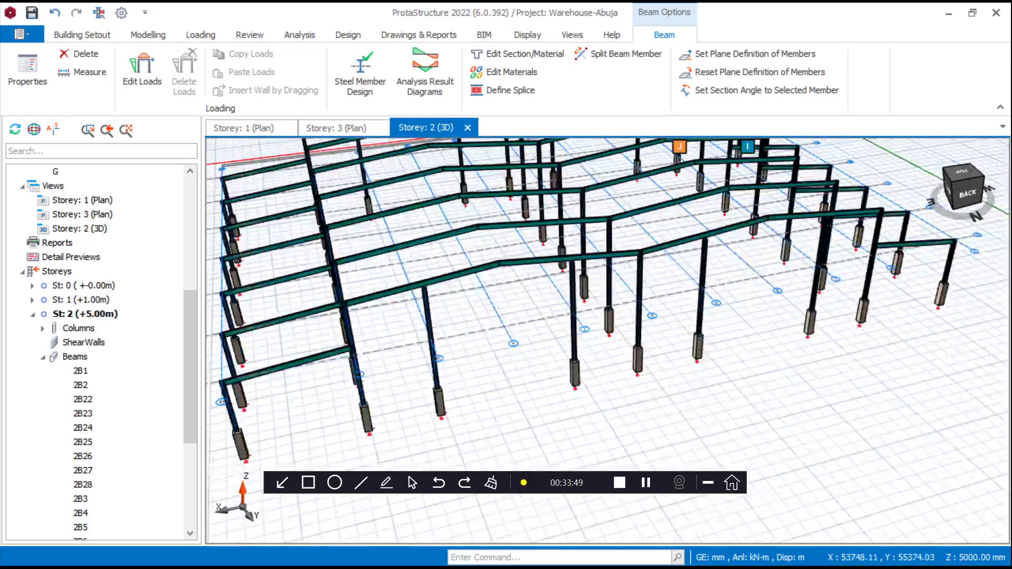
pyautogui.moveTo(526, 341)
pyautogui.mouseDown(button='middle')
pyautogui.moveTo(553, 364)
pyautogui.moveTo(685, 374)
pyautogui.moveTo(601, 311)
pyautogui.moveTo(580, 282)
pyautogui.mouseUp(button='middle')
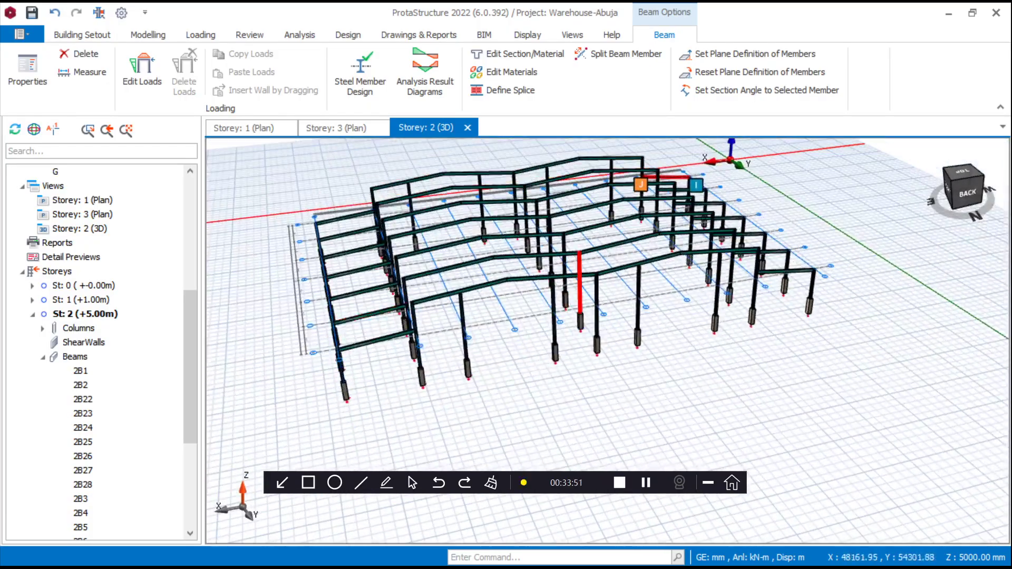
pyautogui.scroll(4, 580, 282)
pyautogui.scroll(3, 658, 258)
pyautogui.scroll(-6, 664, 258)
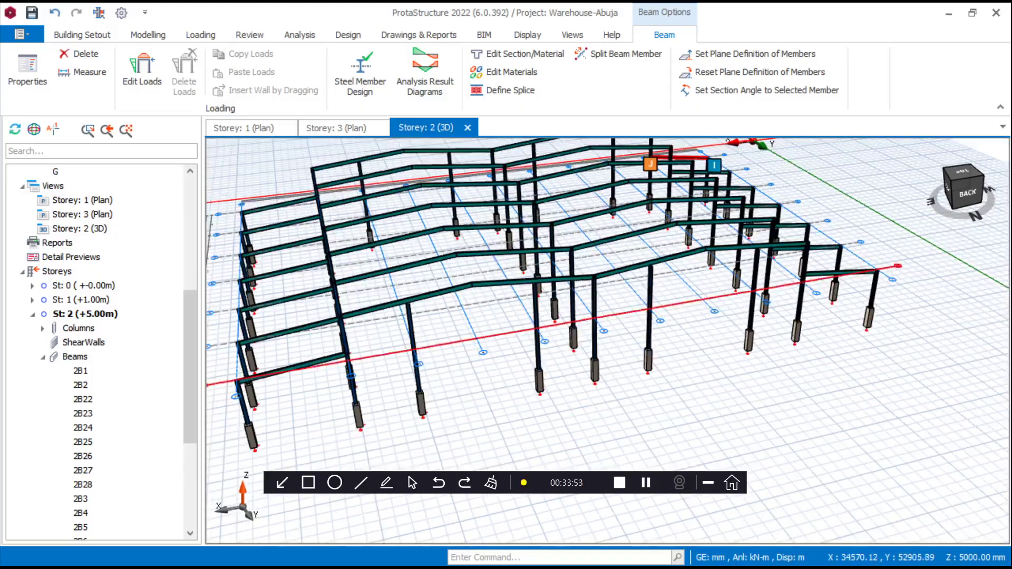
# Examine the tops of the axis G gable columns on axes 3 and 5 relative to the sloping rafters
pyautogui.scroll(6, 685, 245)
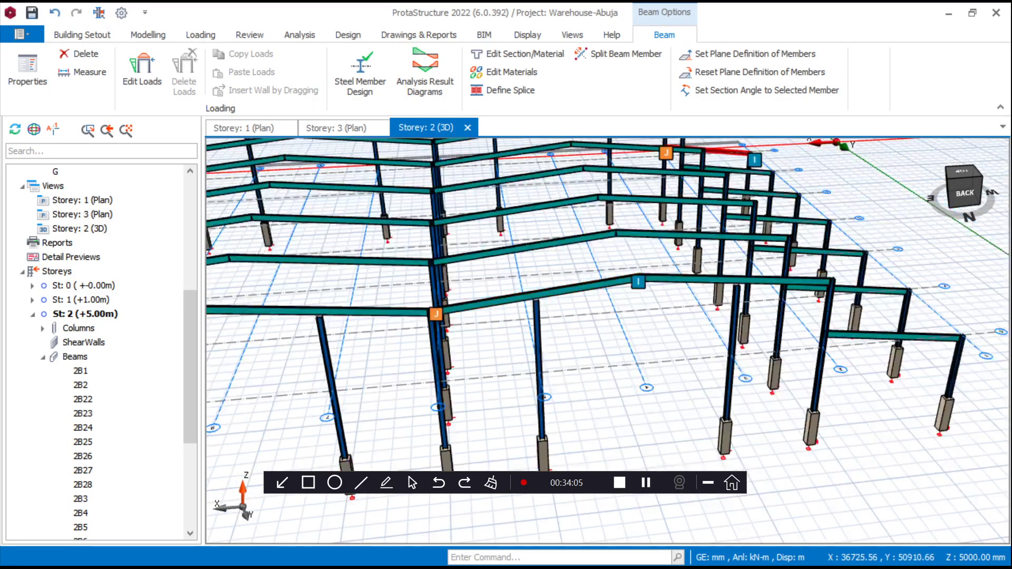
pyautogui.scroll(-4, 780, 308)
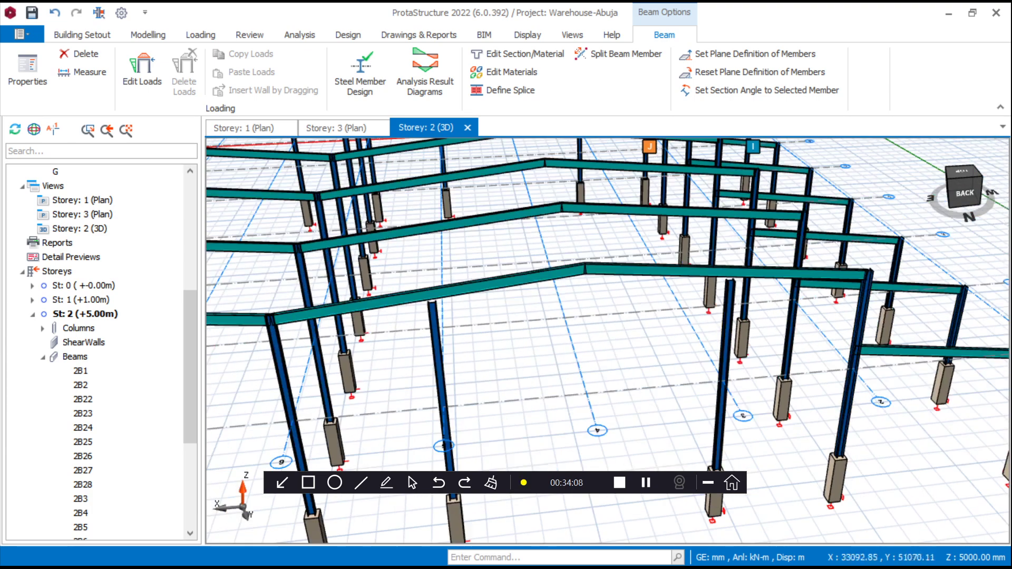
pyautogui.moveTo(780, 308); pyautogui.dragTo(782, 286, button='middle')
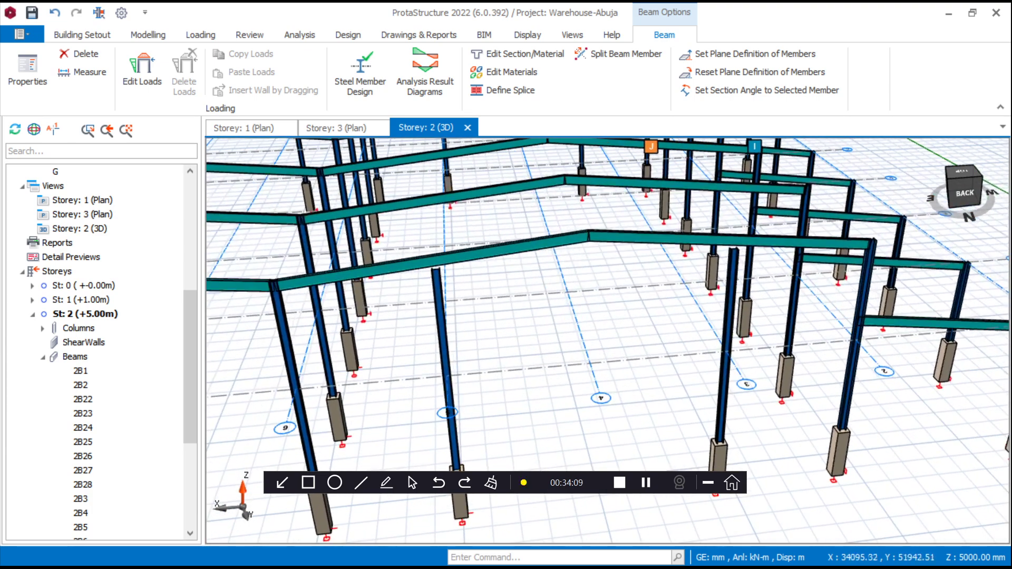
pyautogui.moveTo(669, 289); pyautogui.dragTo(738, 339, button='middle')
pyautogui.scroll(4, 403, 304)
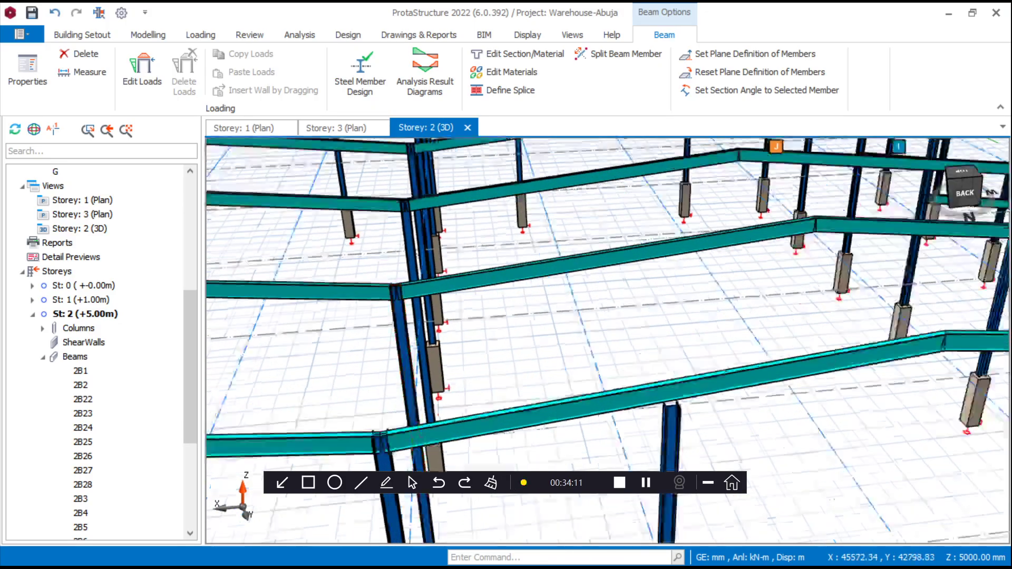
pyautogui.scroll(-2, 417, 294)
pyautogui.scroll(5, 617, 459)
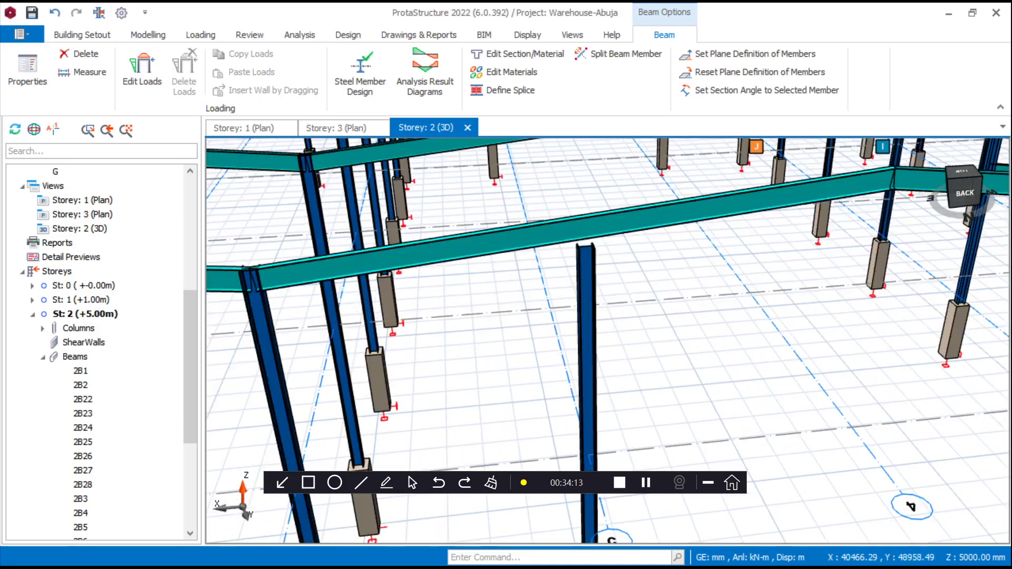
pyautogui.scroll(-1, 601, 308)
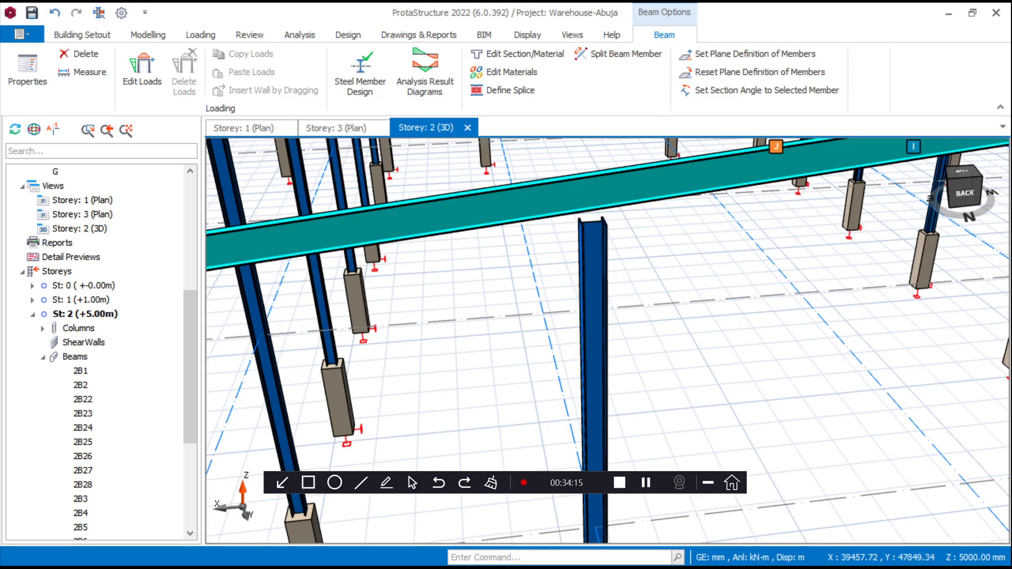
# Set the section angle of the gable column at axes G and 5 to 0° and close its properties
pyautogui.scroll(1, 600, 263)
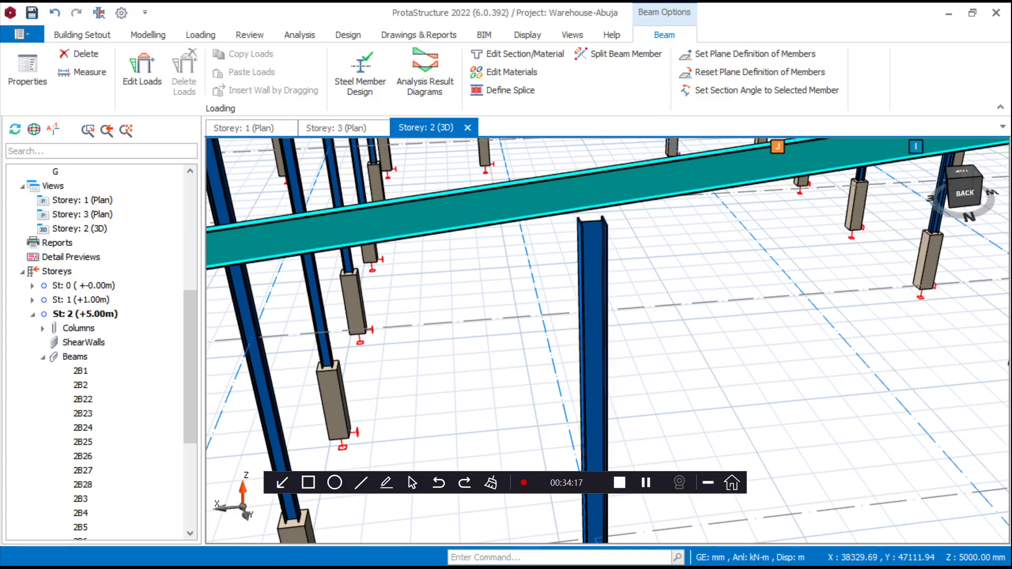
pyautogui.scroll(-1, 593, 316)
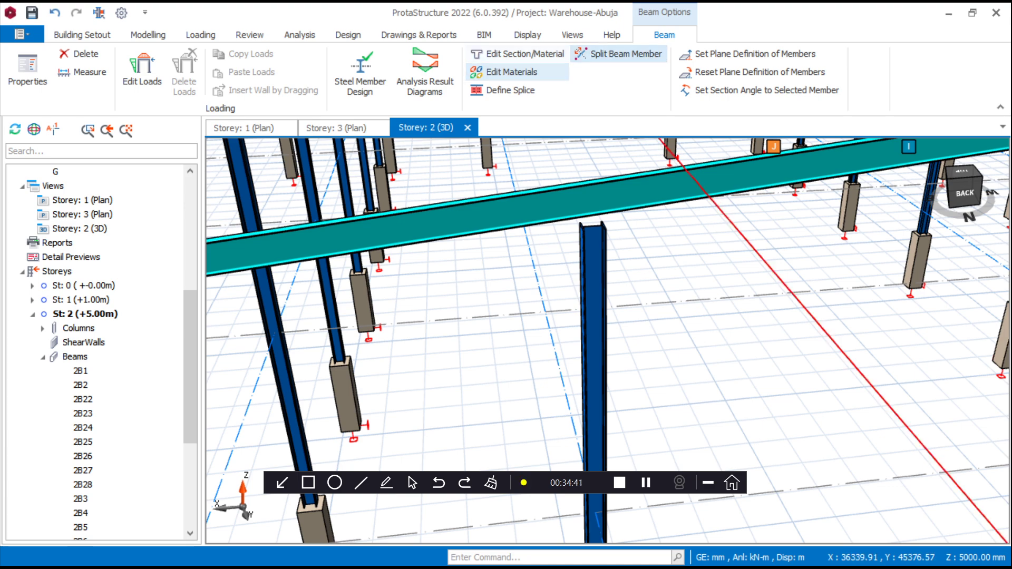
pyautogui.press('Escape')
pyautogui.scroll(-5, 632, 327)
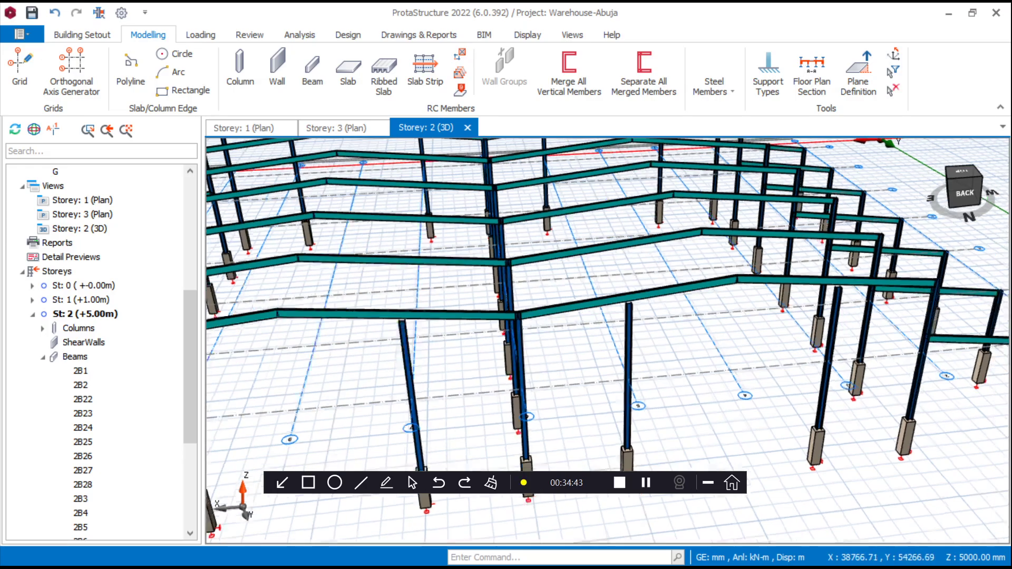
pyautogui.scroll(5, 590, 401)
pyautogui.click(482, 327)
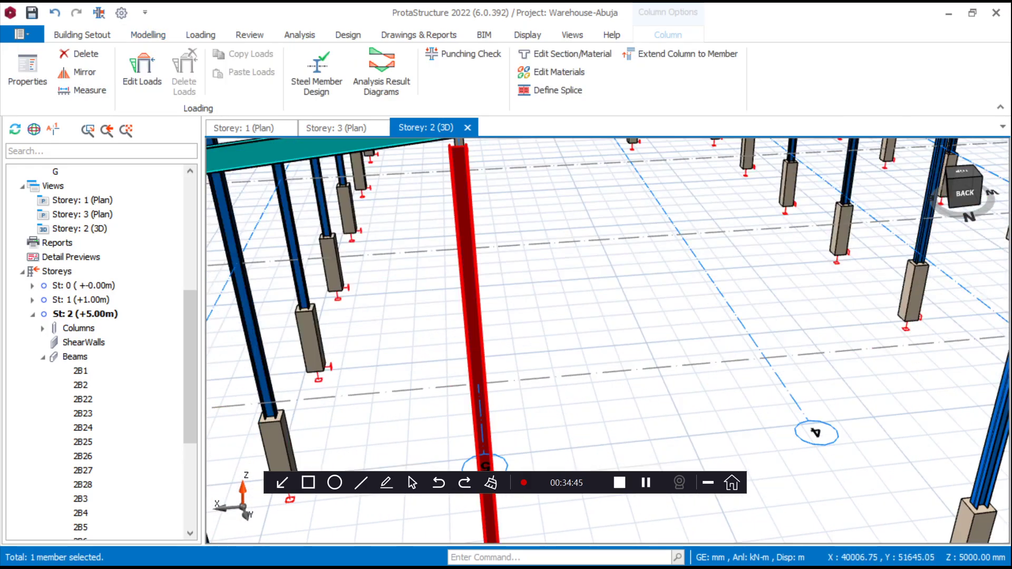
pyautogui.scroll(-5, 505, 332)
pyautogui.scroll(5, 509, 324)
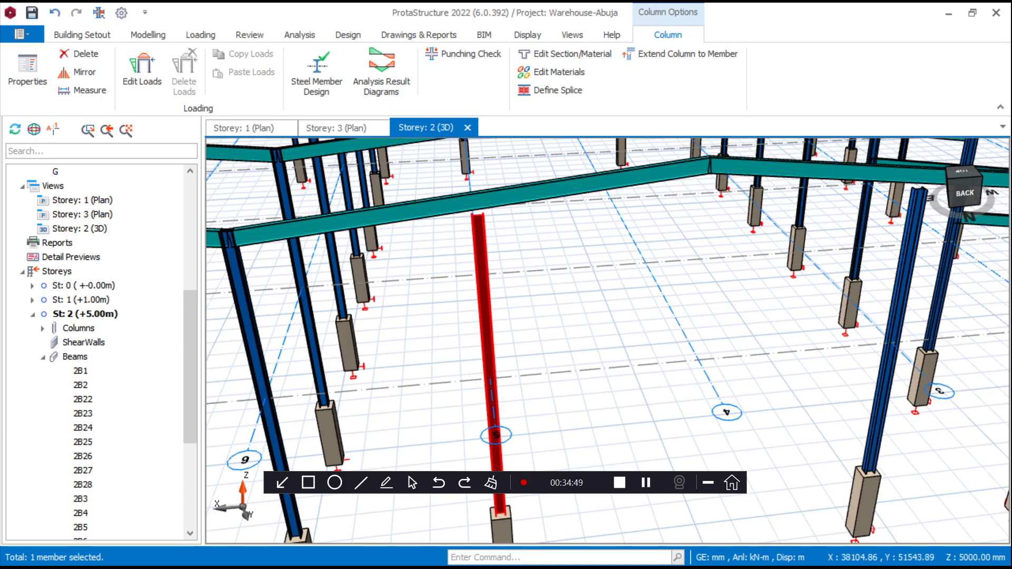
pyautogui.rightClick(530, 287)
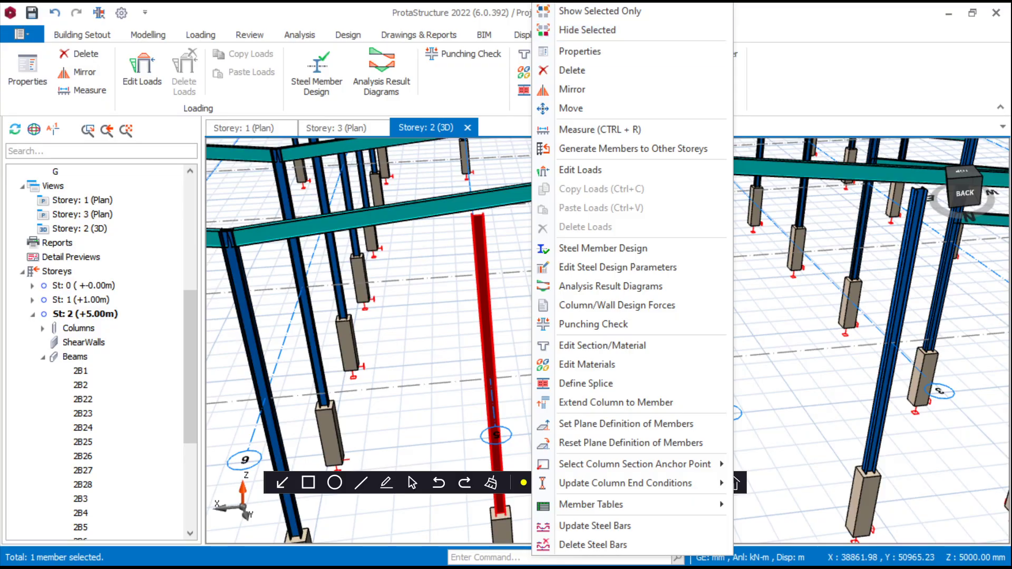
pyautogui.click(574, 51)
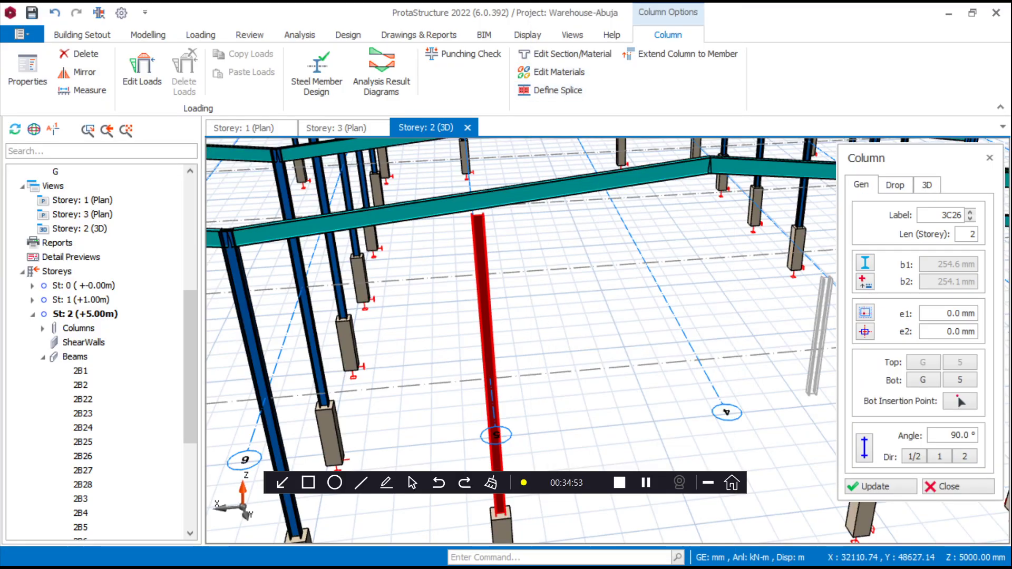
pyautogui.moveTo(971, 436); pyautogui.dragTo(948, 435)
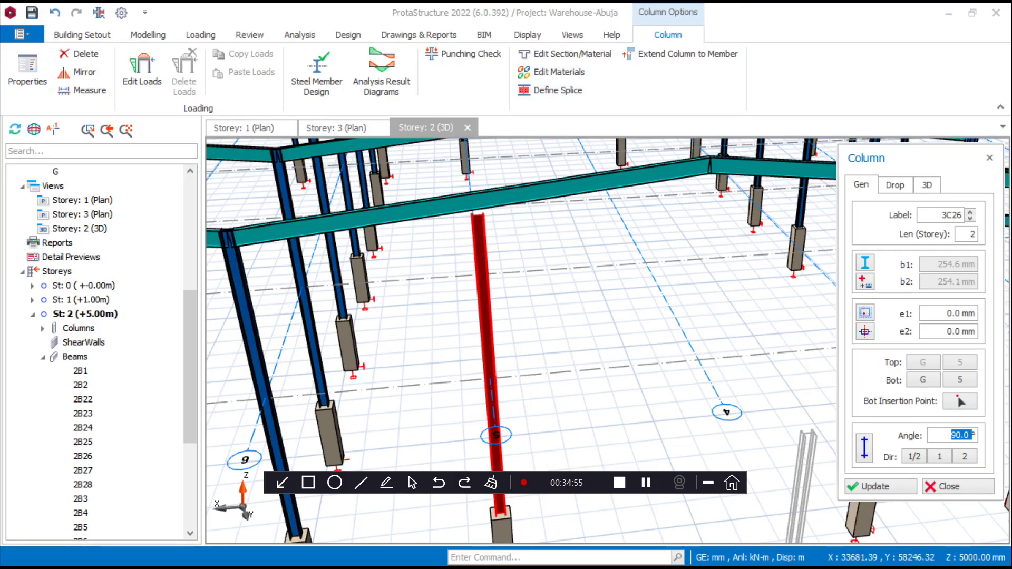
pyautogui.write('0')
pyautogui.click(881, 486)
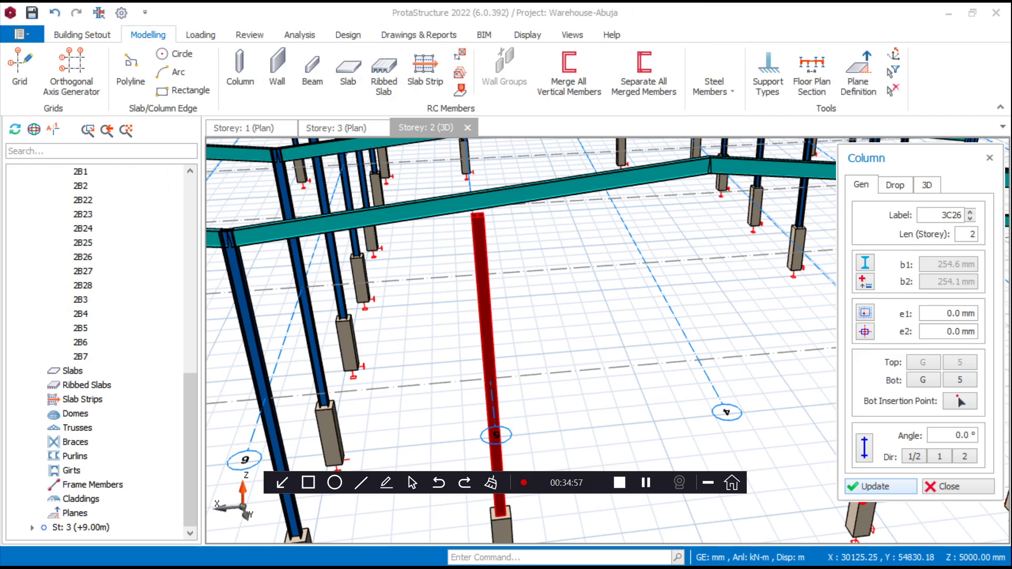
pyautogui.scroll(3, 533, 249)
pyautogui.scroll(-1, 562, 282)
pyautogui.scroll(-4, 565, 302)
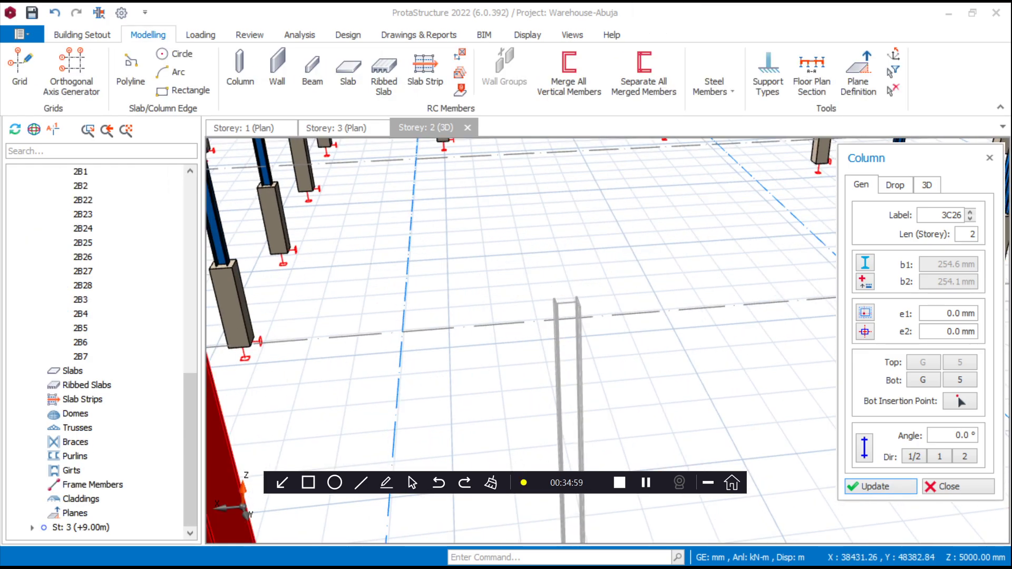
pyautogui.press('Escape')
pyautogui.press('Escape')
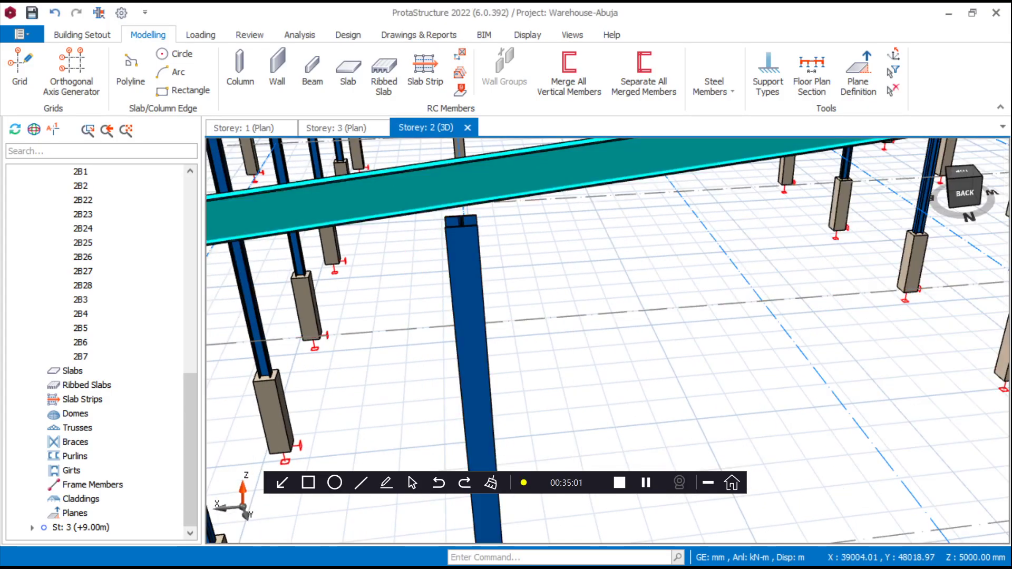
# Examine the orientation of the gable column at axes G and 5 and the gap between its top and the sloping rafter
pyautogui.scroll(-4, 572, 321)
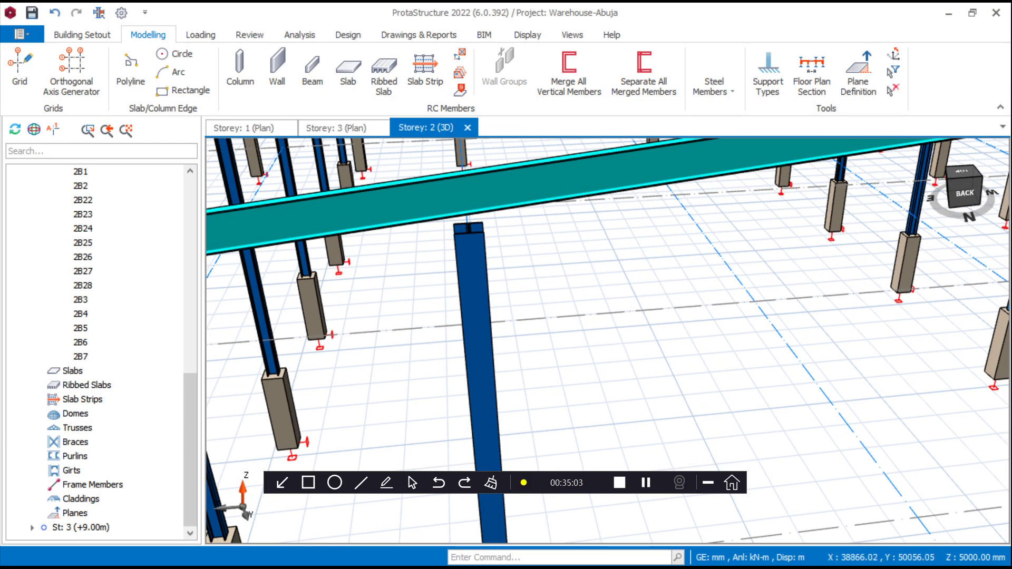
pyautogui.scroll(-4, 572, 319)
pyautogui.scroll(1, 572, 319)
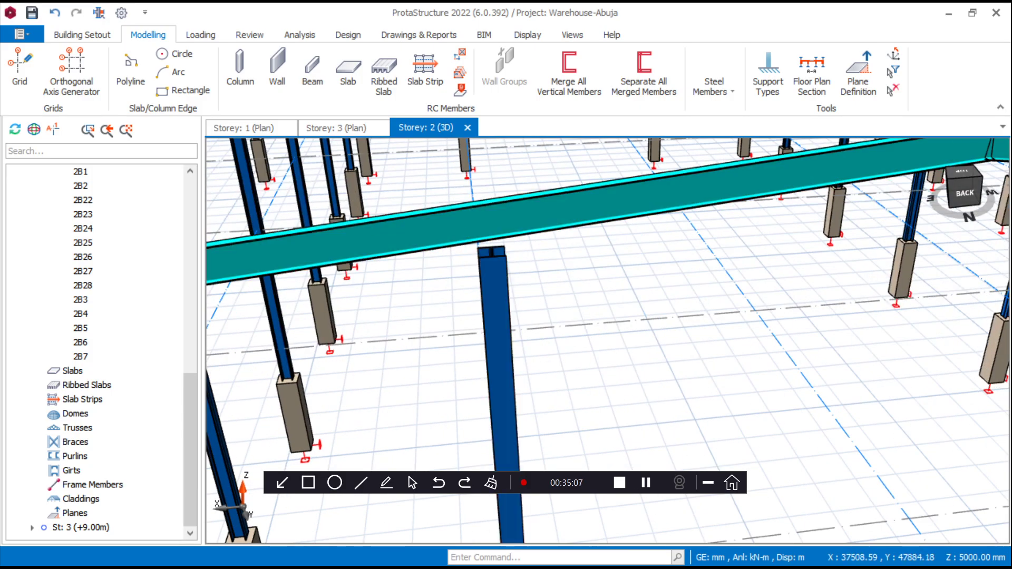
pyautogui.scroll(-6, 571, 318)
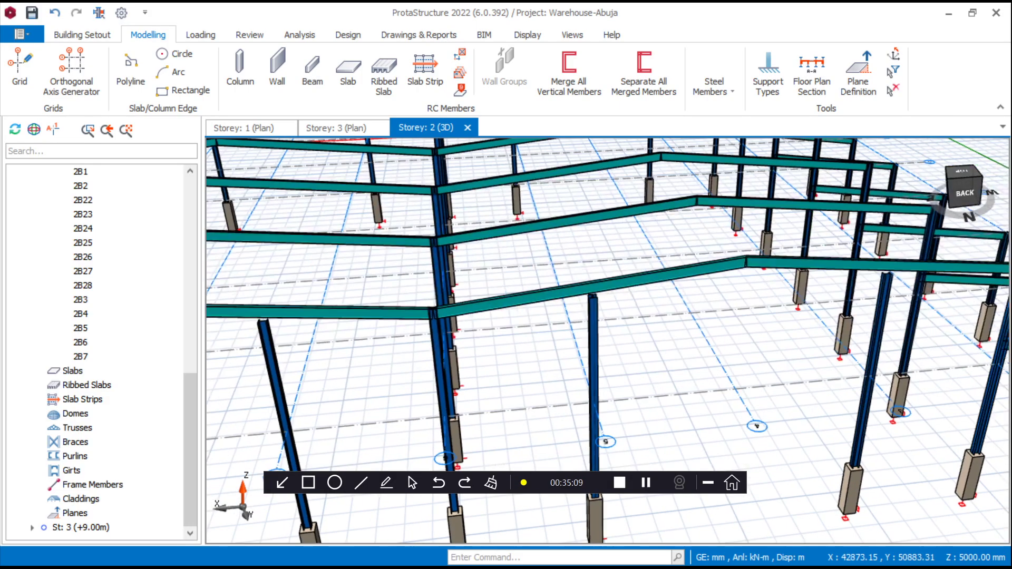
pyautogui.scroll(5, 596, 353)
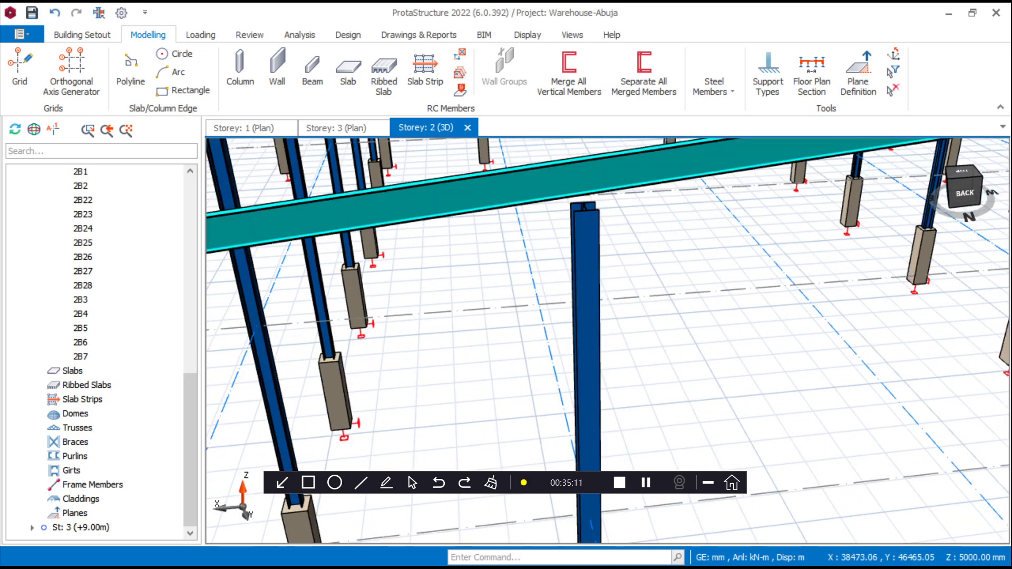
pyautogui.scroll(-2, 587, 343)
pyautogui.scroll(-2, 588, 343)
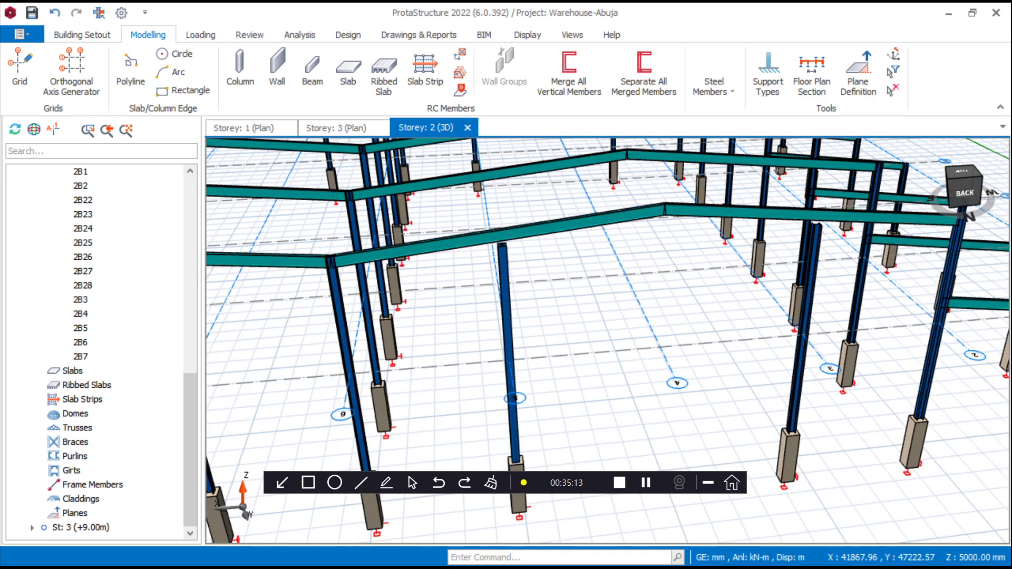
pyautogui.scroll(2, 635, 247)
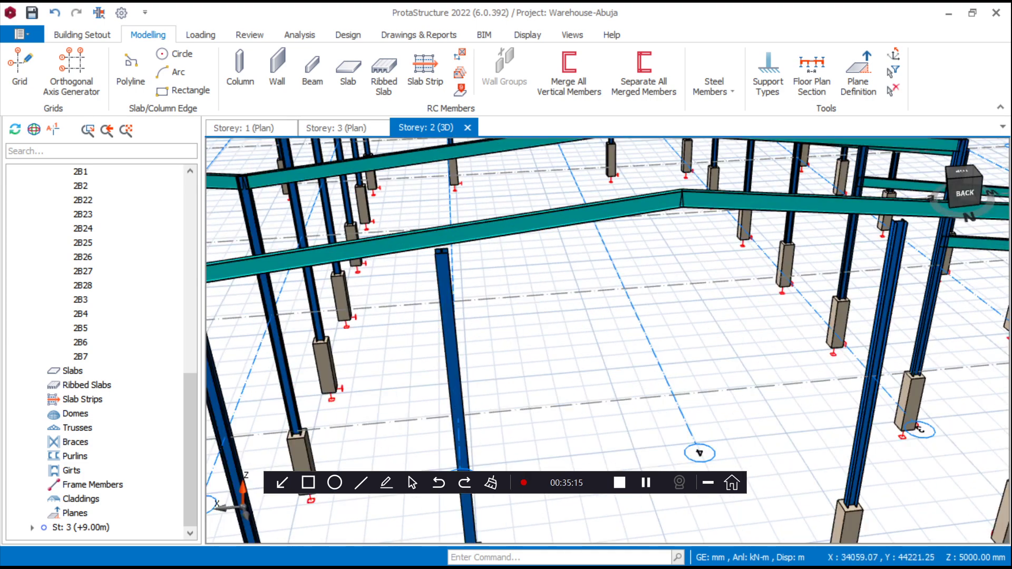
pyautogui.scroll(-2, 918, 428)
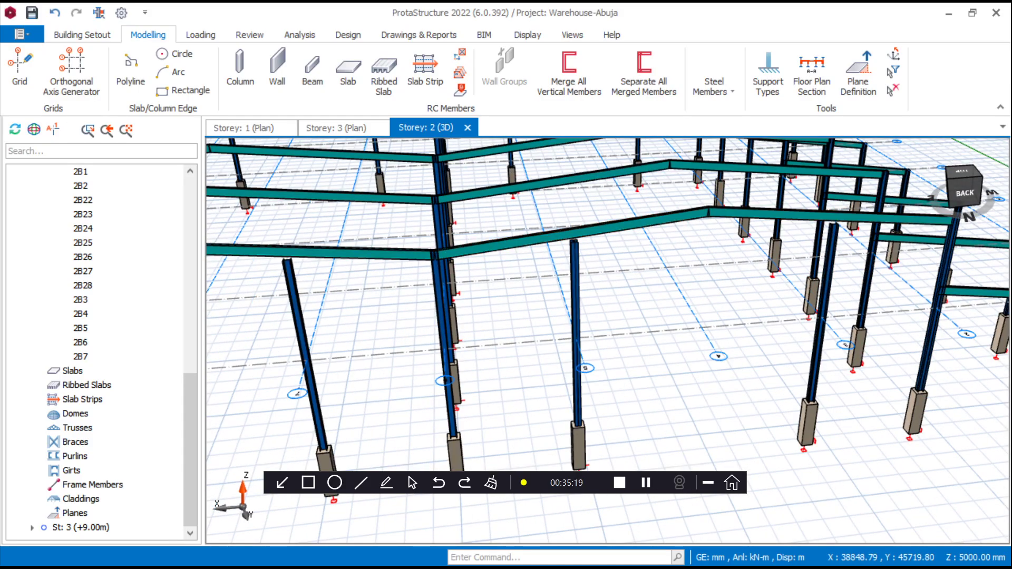
pyautogui.scroll(2, 561, 242)
pyautogui.scroll(-3, 890, 462)
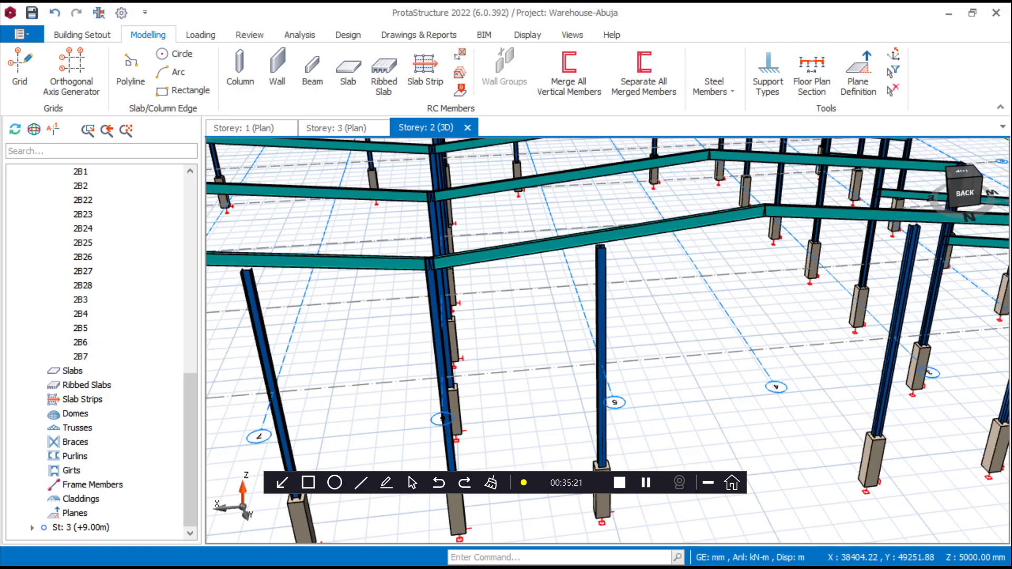
pyautogui.scroll(4, 608, 340)
pyautogui.scroll(-5, 607, 341)
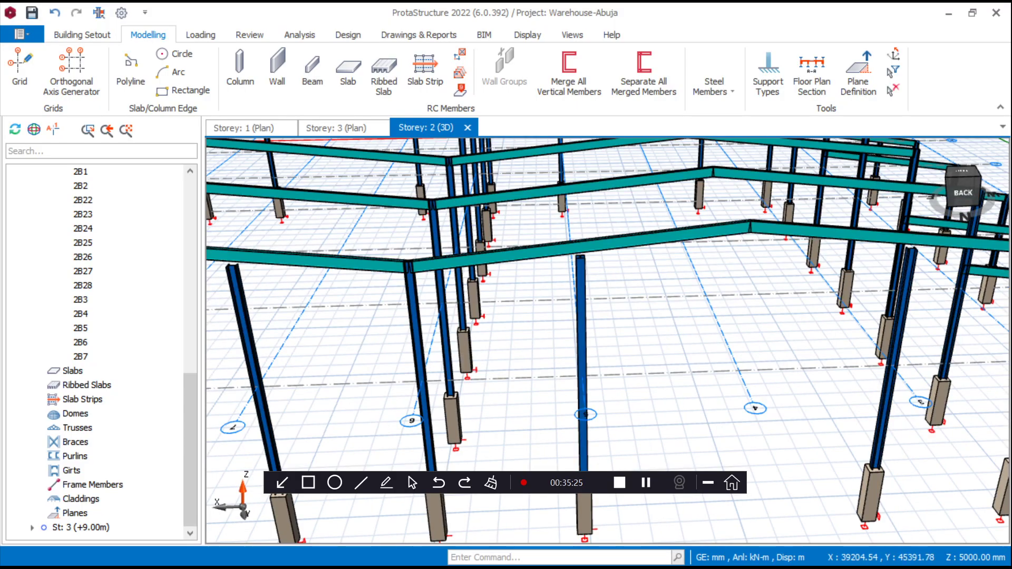
# Raise the top of the gable column at axes G and 5 with a del z (Top) of 500 mm
pyautogui.click(582, 369)
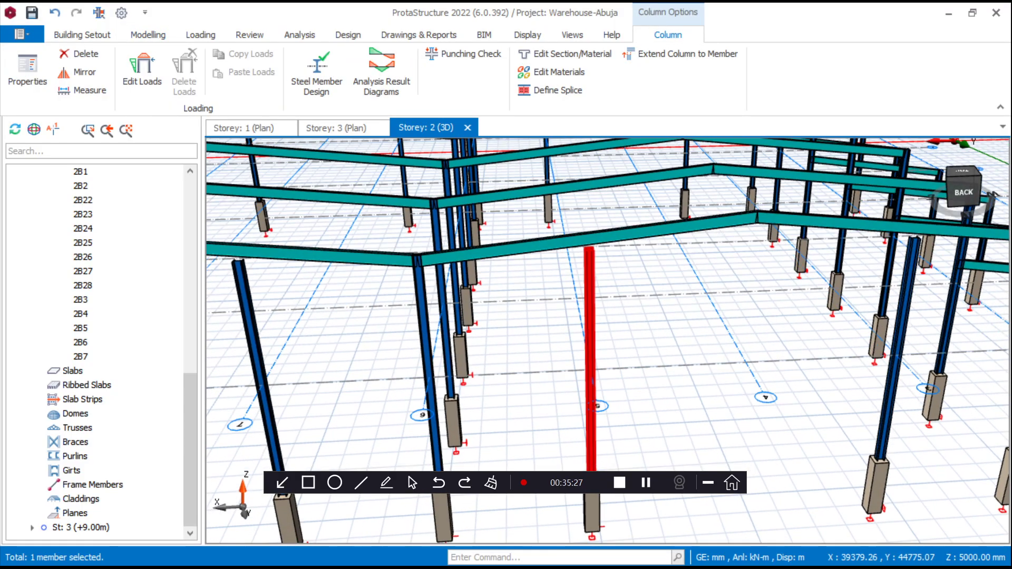
pyautogui.rightClick(587, 369)
pyautogui.click(654, 51)
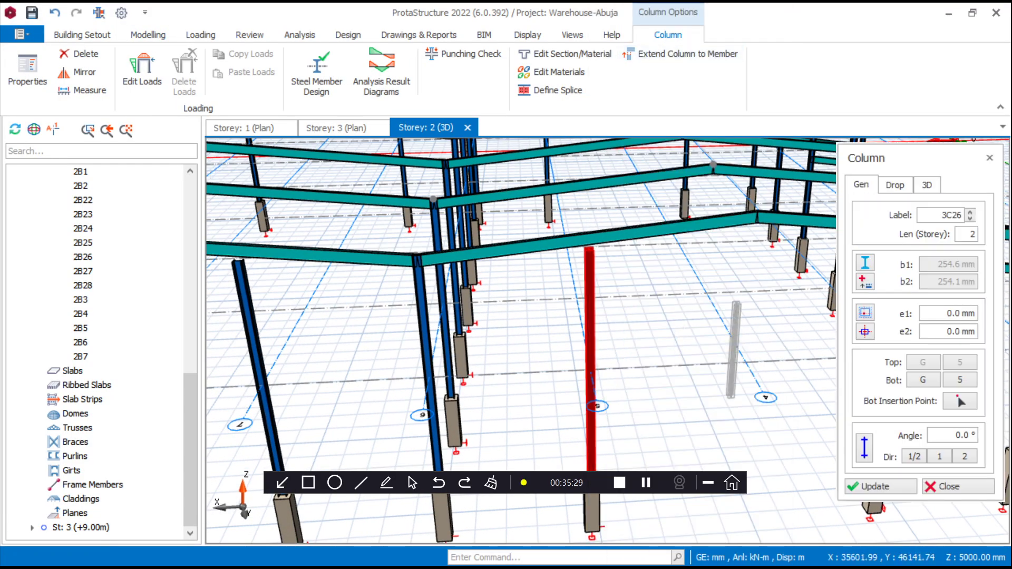
pyautogui.click(927, 184)
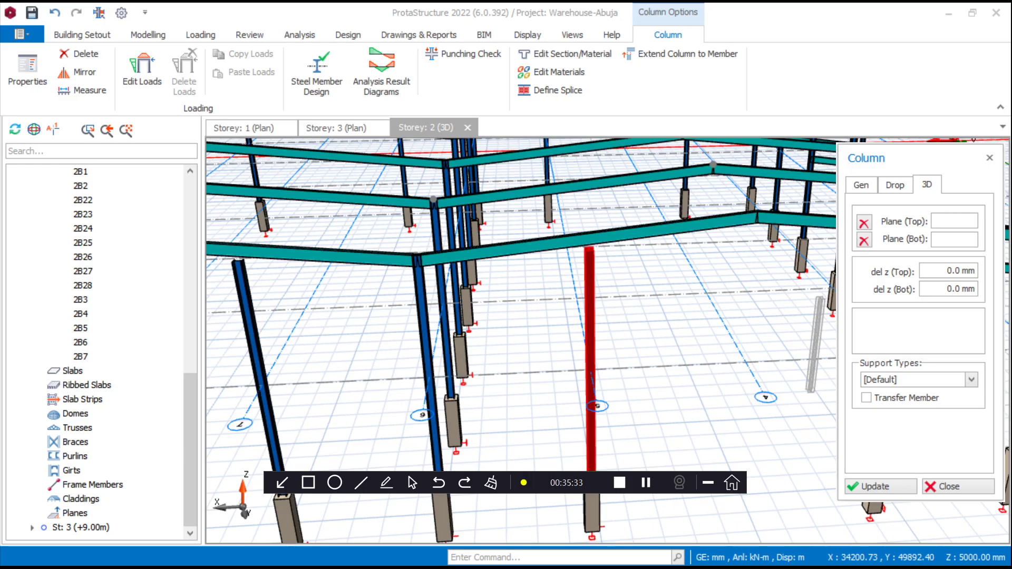
pyautogui.moveTo(974, 271); pyautogui.dragTo(800, 255)
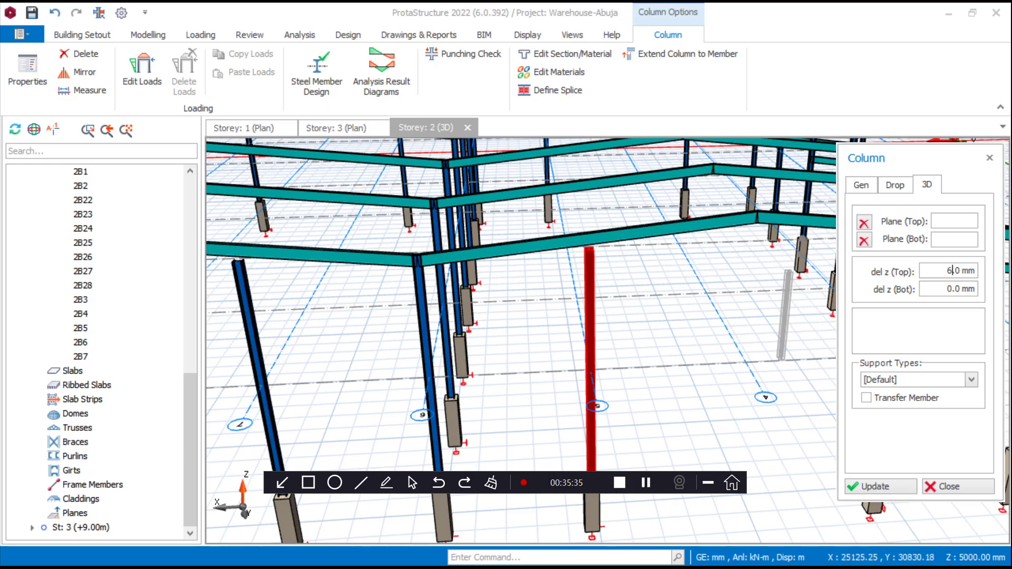
pyautogui.write('5')
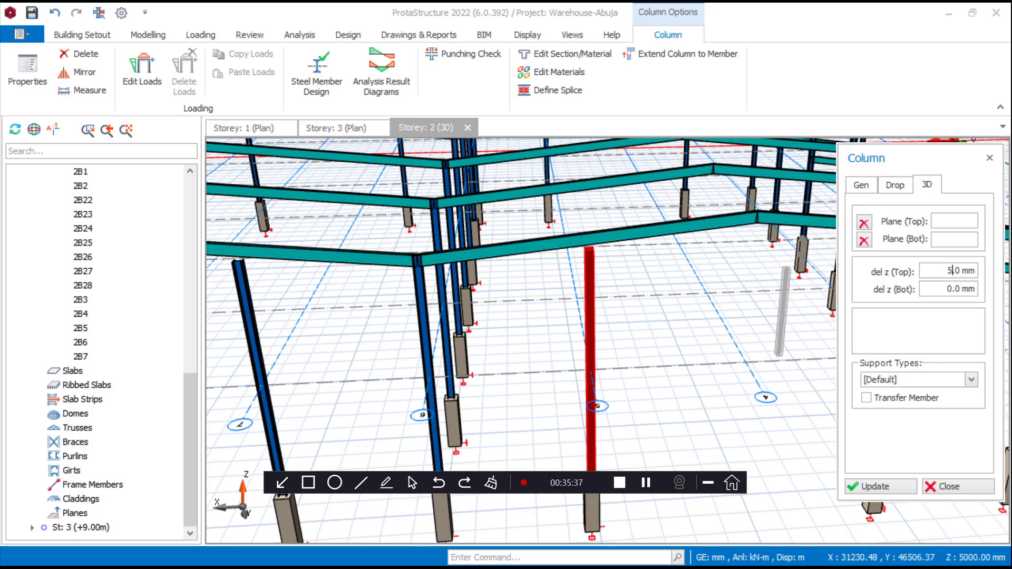
pyautogui.write('00')
pyautogui.click(880, 486)
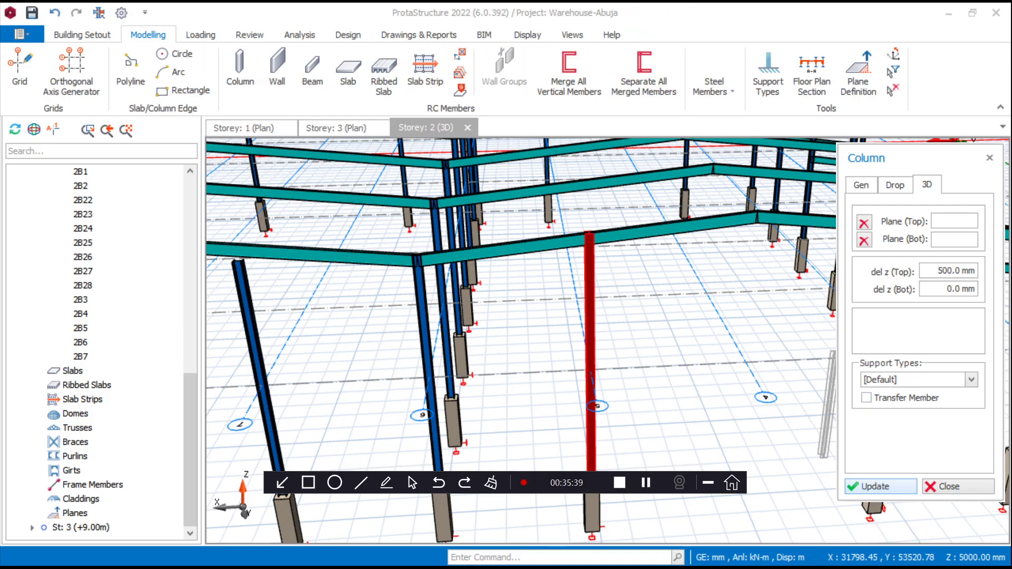
pyautogui.press('Escape')
pyautogui.press('Escape')
pyautogui.scroll(6, 605, 239)
pyautogui.scroll(-8, 532, 248)
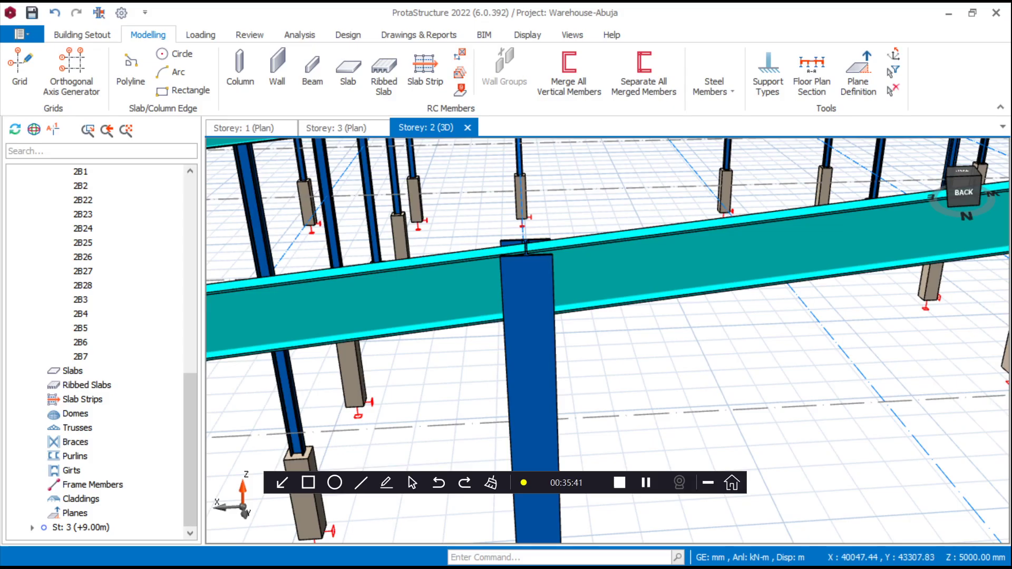
pyautogui.scroll(-1, 532, 253)
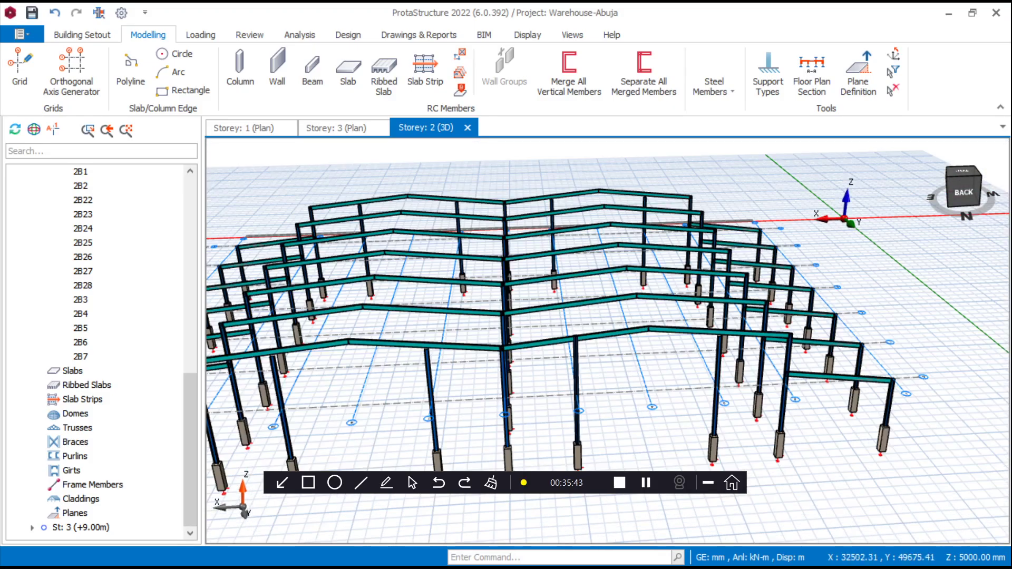
# Select the gable columns at G-3, A-3 and A-5 together and open their dZ-Top values in the column table
pyautogui.scroll(5, 738, 343)
pyautogui.scroll(-5, 732, 347)
pyautogui.moveTo(708, 371); pyautogui.dragTo(670, 369, button='middle')
pyautogui.scroll(5, 658, 368)
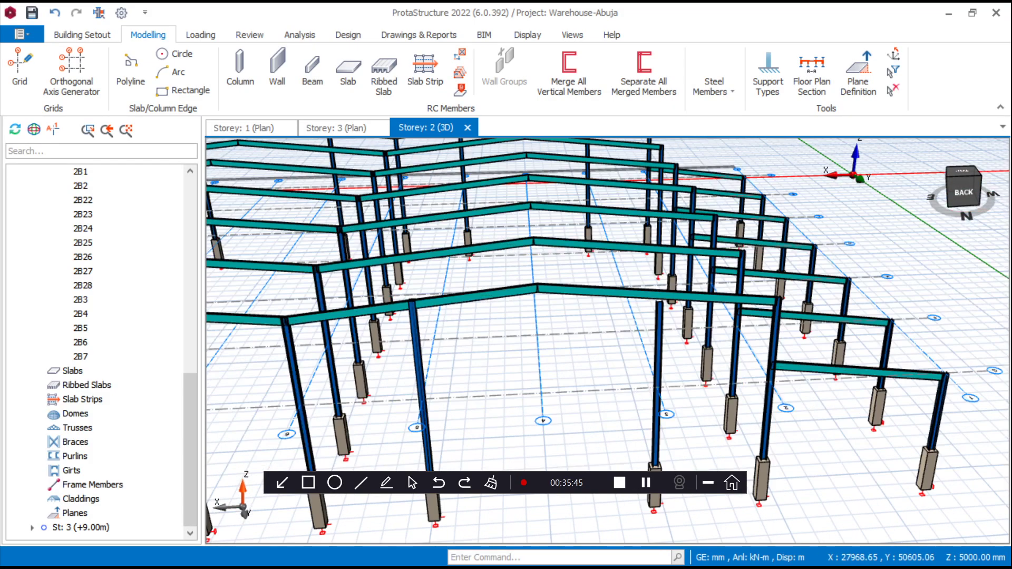
pyautogui.click(641, 369)
pyautogui.scroll(-5, 606, 343)
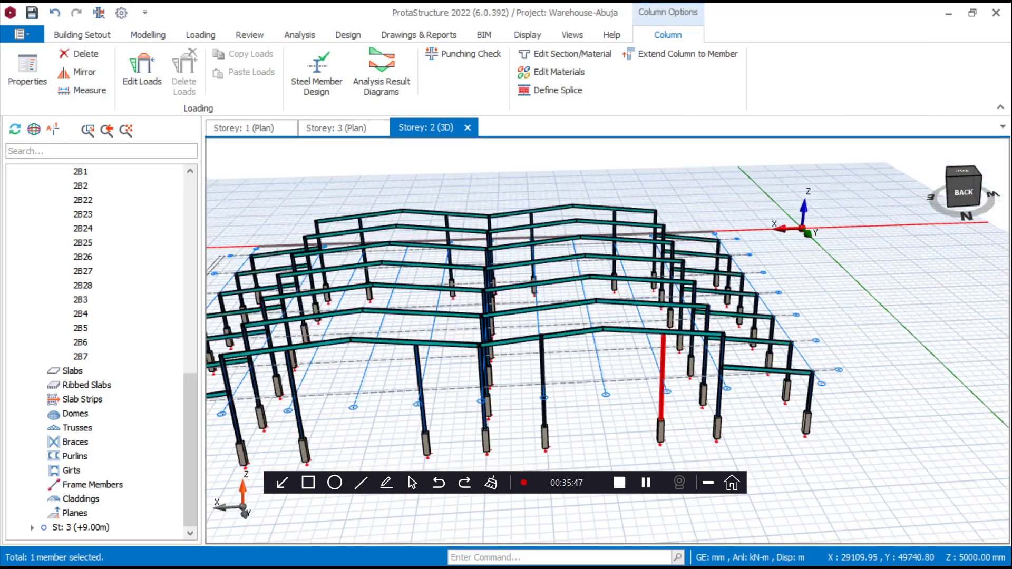
pyautogui.scroll(4, 606, 342)
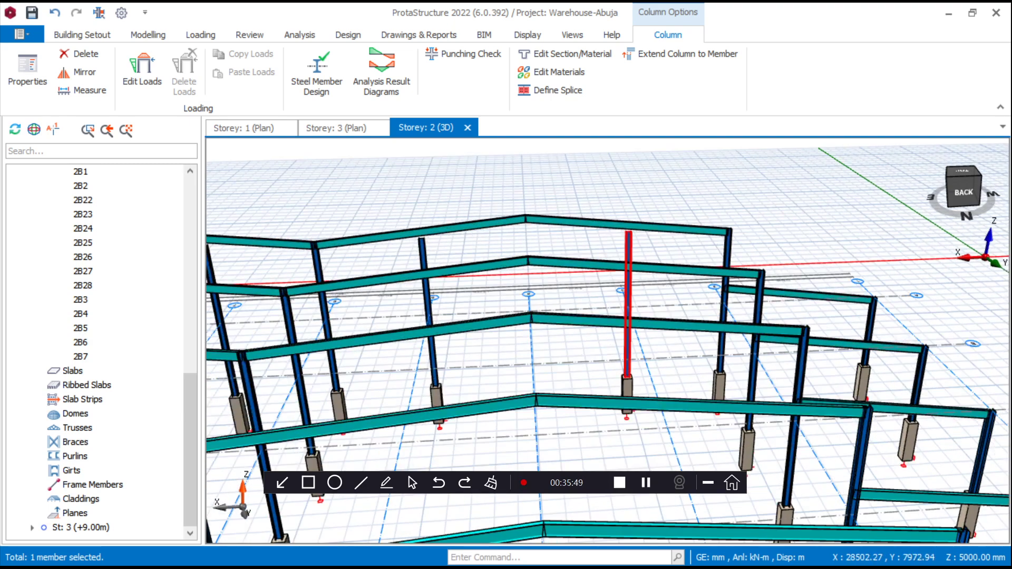
pyautogui.keyDown('ctrl'); pyautogui.click(628, 244); pyautogui.keyUp('ctrl')
pyautogui.keyDown('ctrl'); pyautogui.click(422, 250); pyautogui.keyUp('ctrl')
pyautogui.scroll(-2, 500, 296)
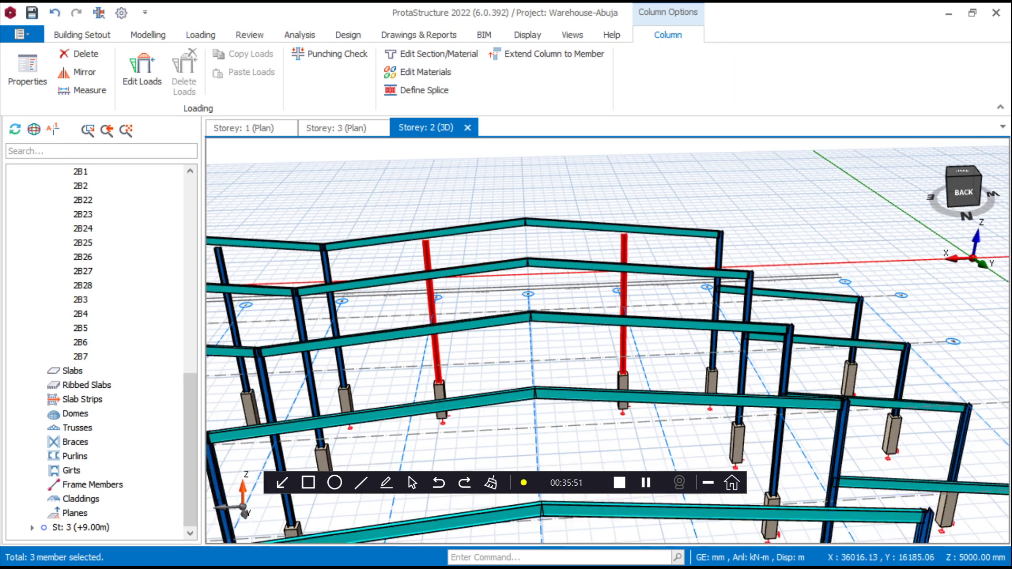
pyautogui.rightClick(516, 294)
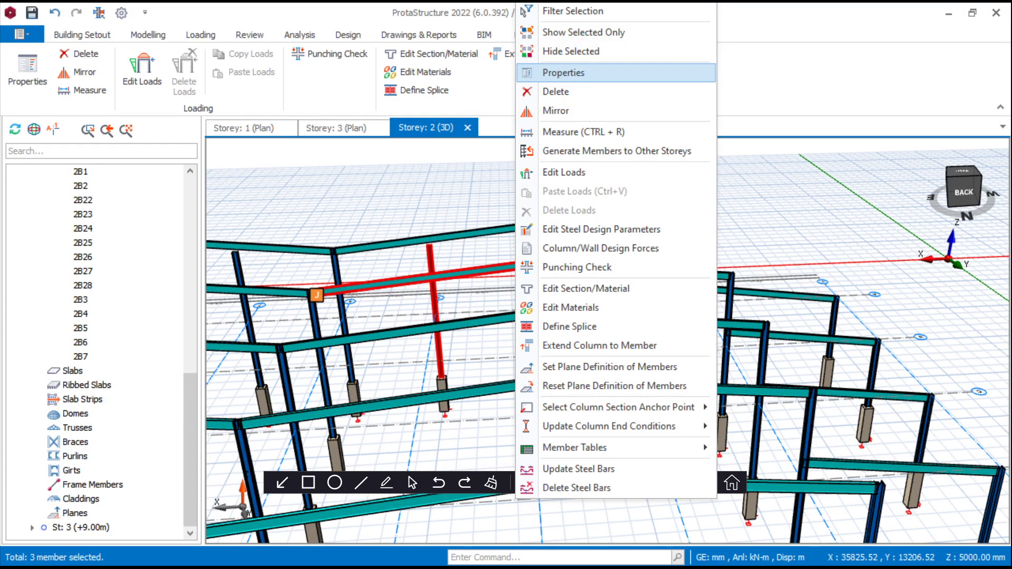
pyautogui.click(563, 72)
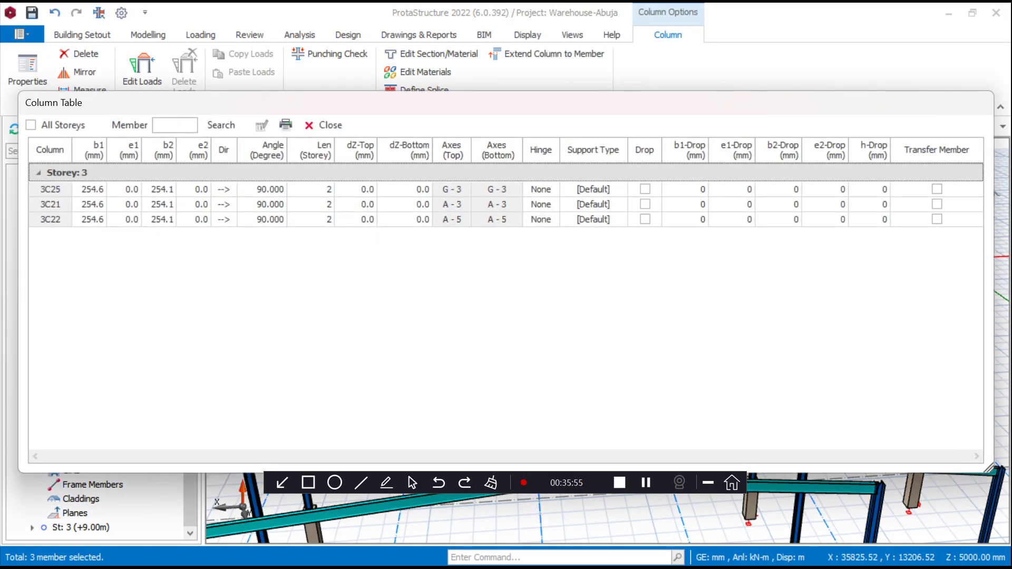
pyautogui.click(356, 149)
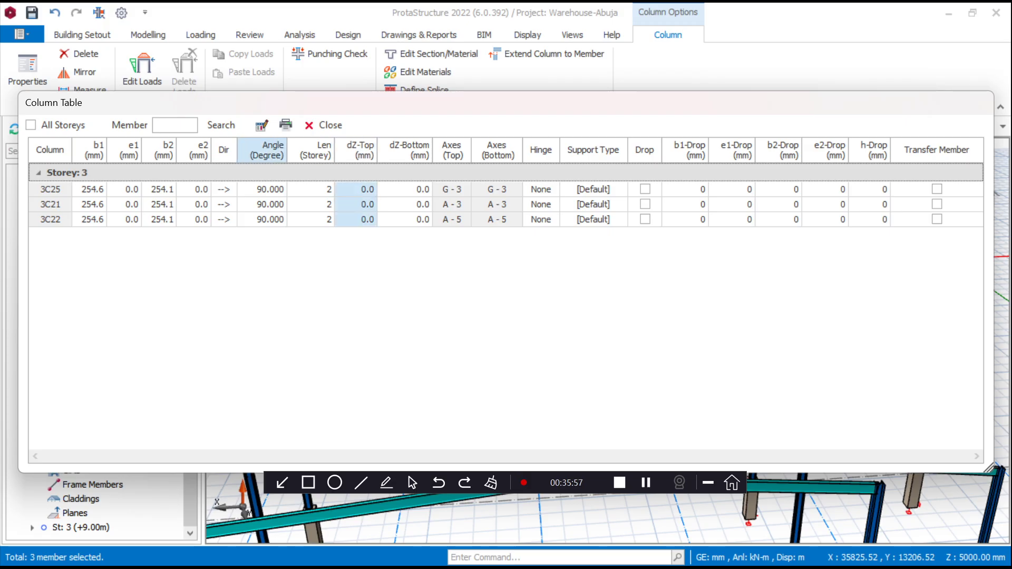
# Set the dZ-Top of the three selected storey 3 columns (3C25, 3C21, 3C22) to 500 mm
pyautogui.click(261, 125)
pyautogui.click(413, 269)
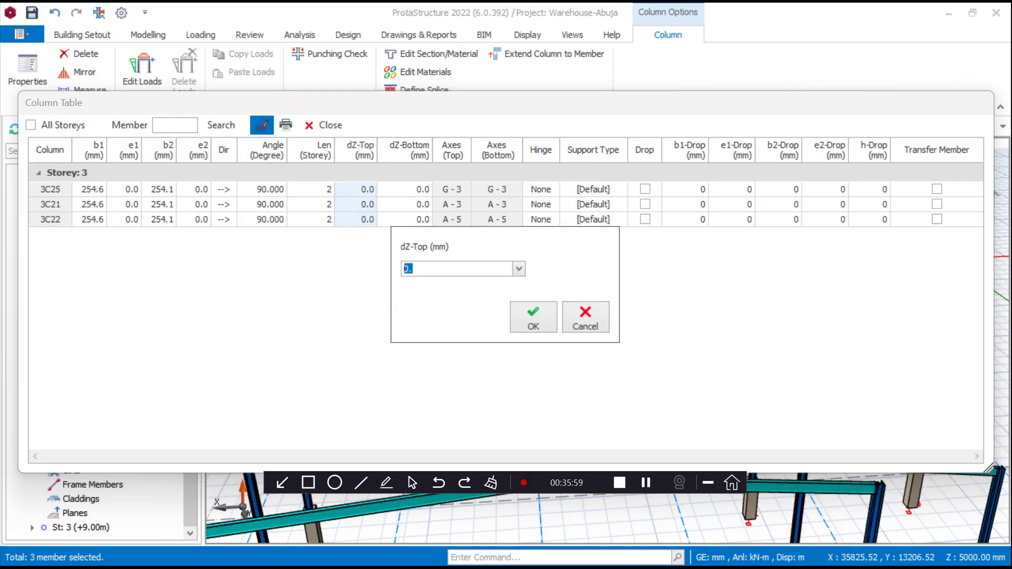
pyautogui.write('50')
pyautogui.press('Return')
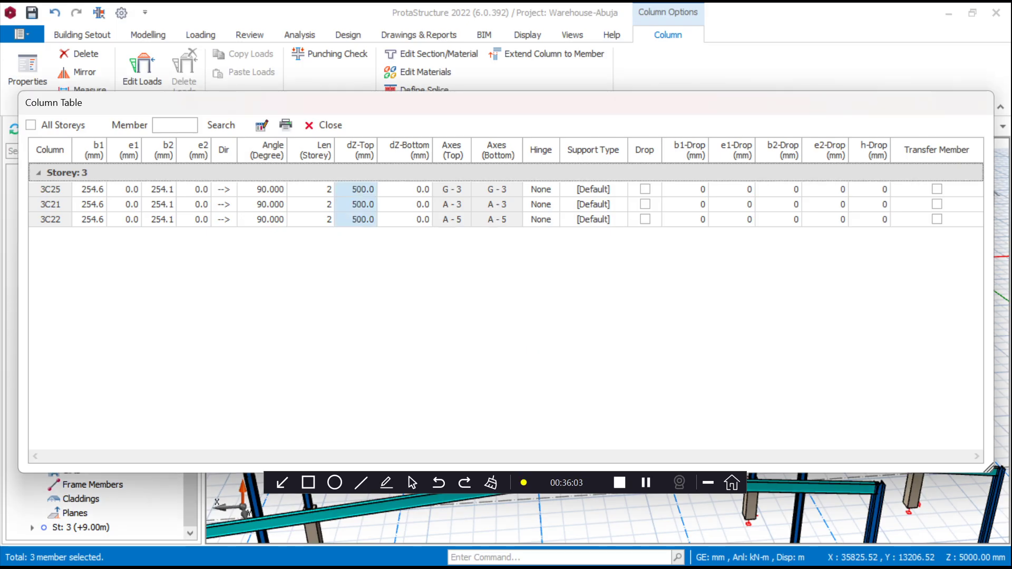
# Set the angle of the same three columns to 0 degrees, then close the Column Table and clear the selection
pyautogui.click(266, 150)
pyautogui.click(261, 125)
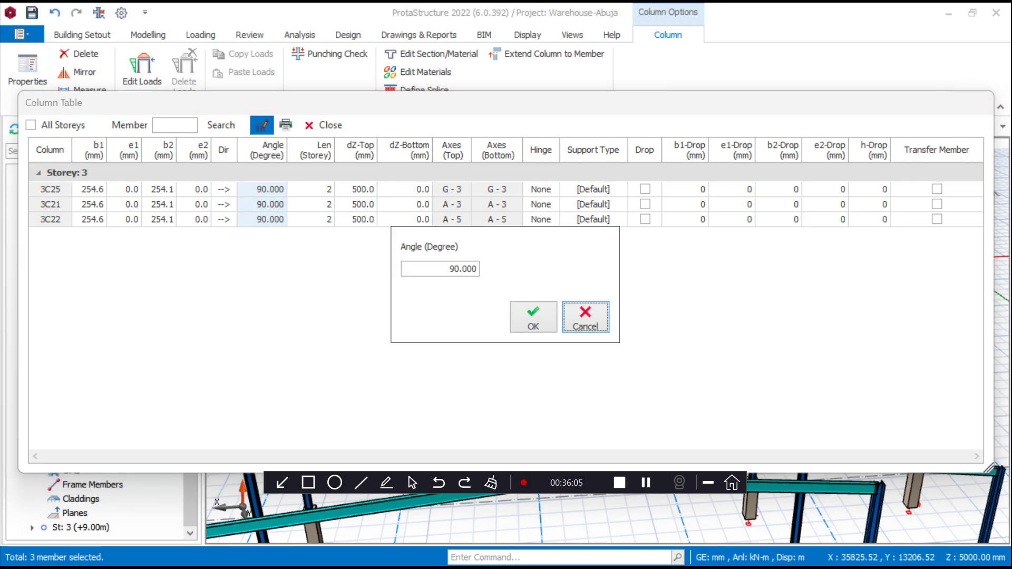
pyautogui.press('Tab')
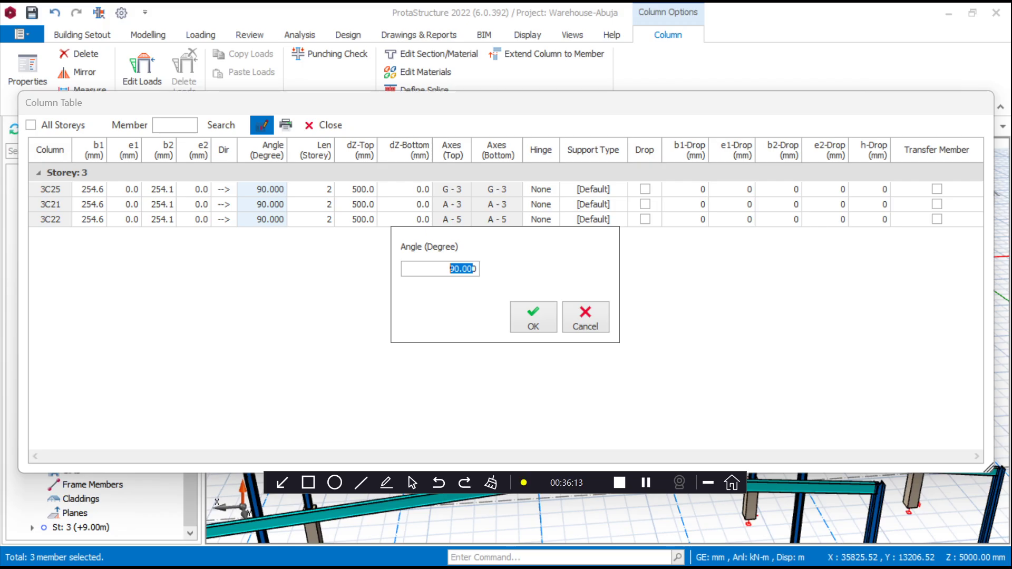
pyautogui.press('BackSpace')
pyautogui.press('Return')
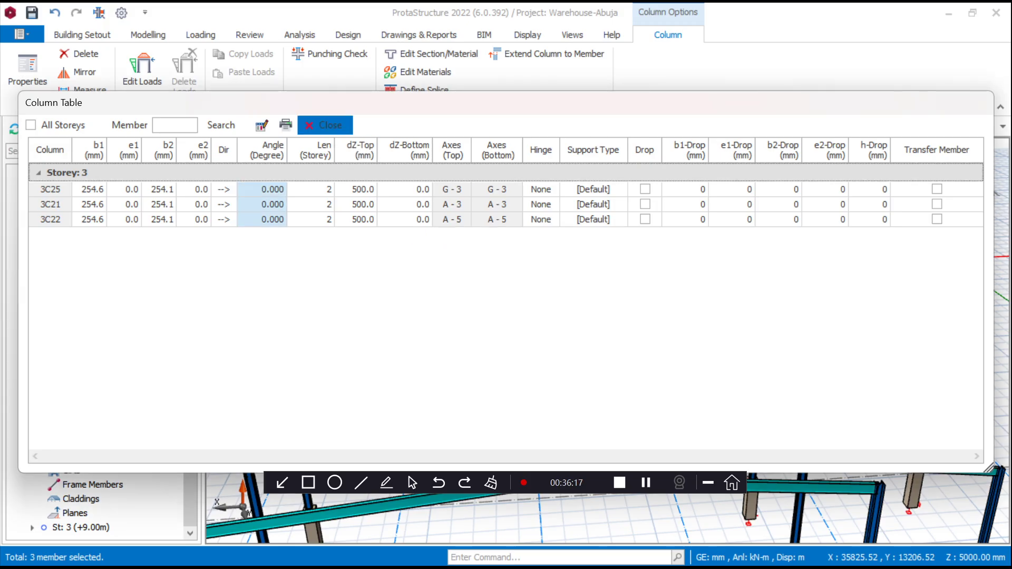
pyautogui.click(324, 125)
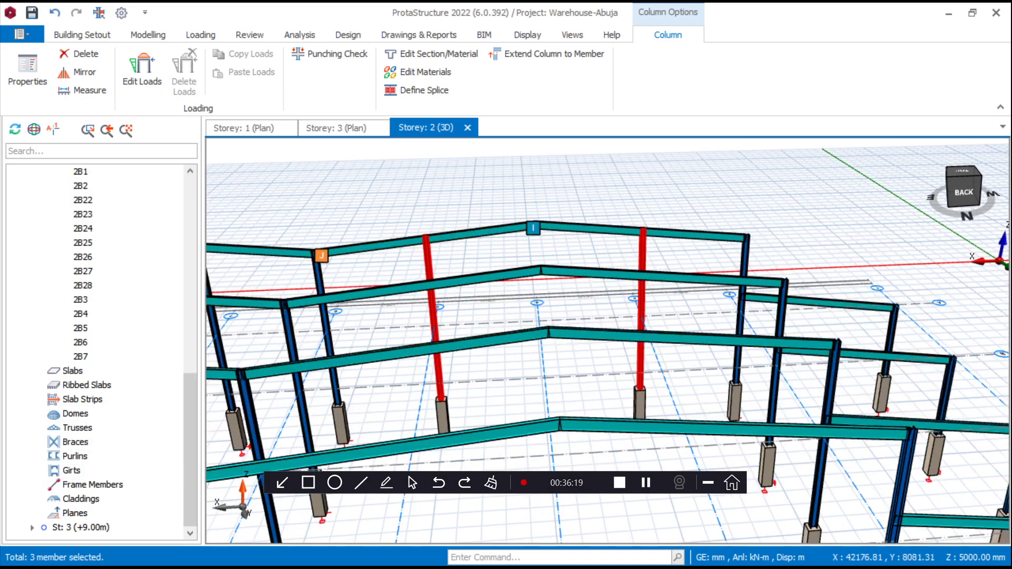
pyautogui.scroll(2, 429, 245)
pyautogui.press('Escape')
# Select the two intermediate end-frame steel columns on axis G, at G-7 and G-10
pyautogui.scroll(2, 429, 251)
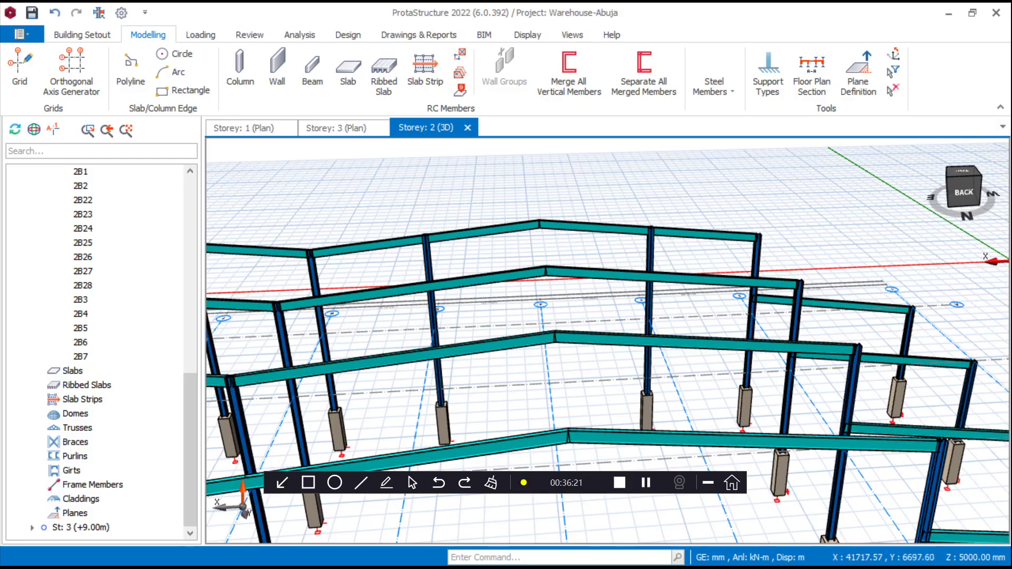
pyautogui.scroll(5, 429, 250)
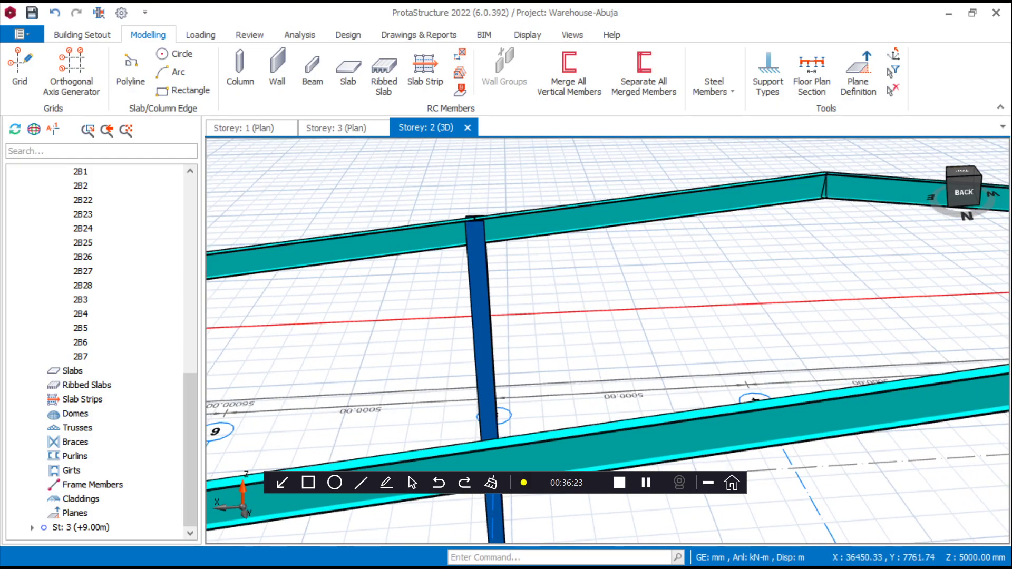
pyautogui.scroll(-10, 429, 251)
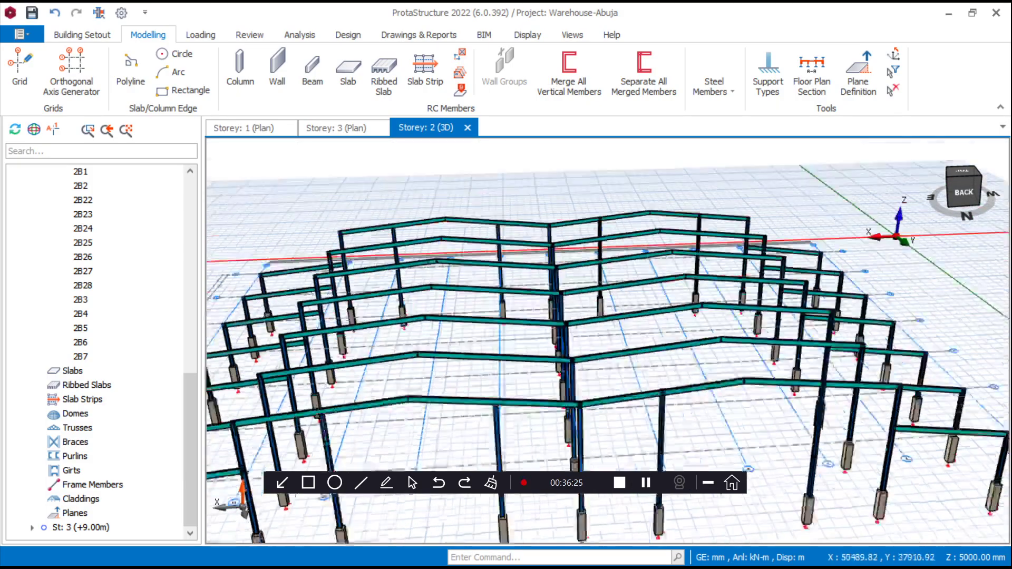
pyautogui.moveTo(554, 400); pyautogui.dragTo(572, 279, button='middle')
pyautogui.scroll(4, 577, 295)
pyautogui.click(578, 295)
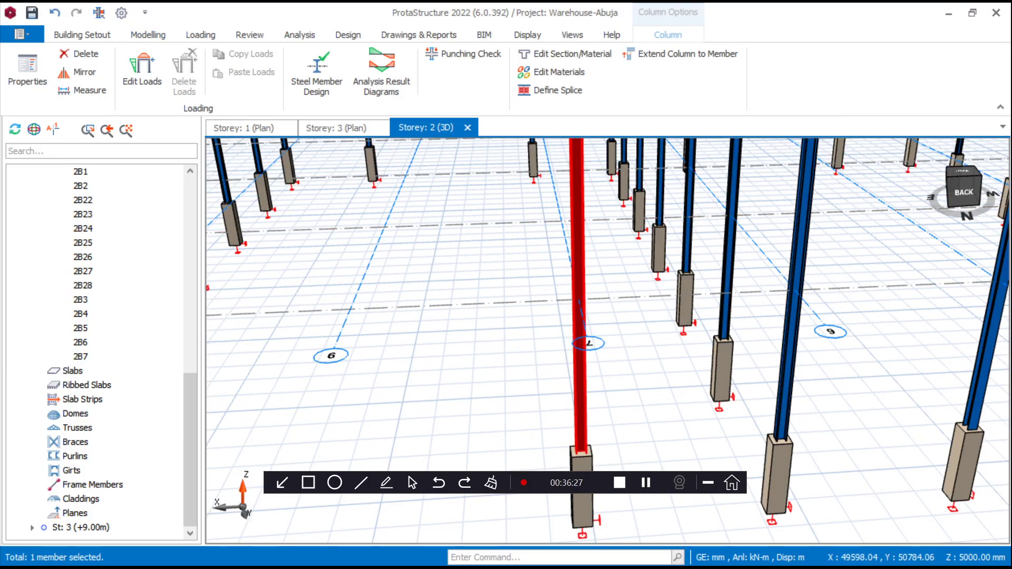
pyautogui.scroll(-5, 601, 258)
pyautogui.keyDown('ctrl'); pyautogui.click(442, 264); pyautogui.keyUp('ctrl')
# Add the steel columns at A-10 and A-7 to the selection and open the properties of all four columns
pyautogui.scroll(-4, 498, 279)
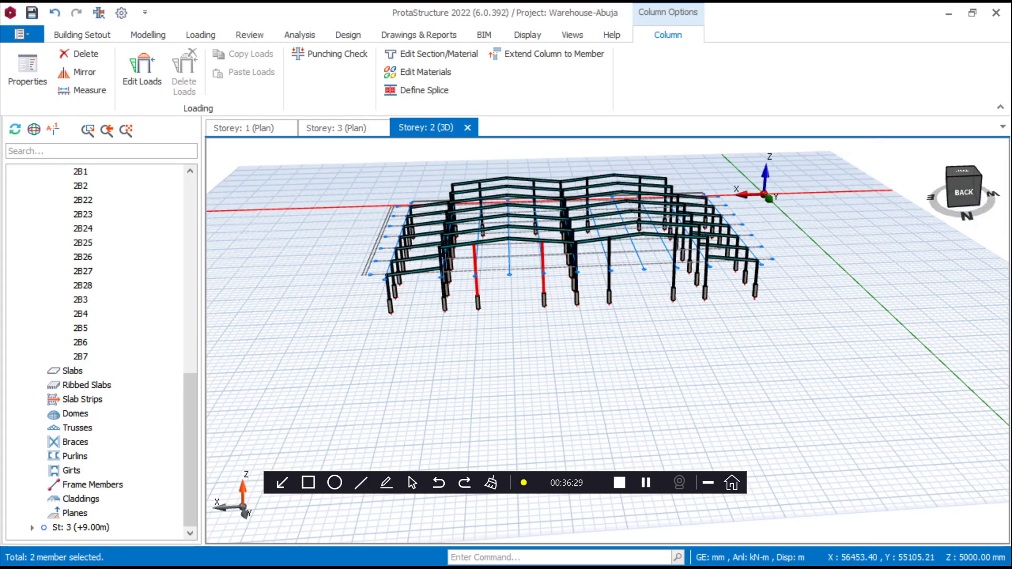
pyautogui.moveTo(564, 226); pyautogui.dragTo(667, 211, button='middle')
pyautogui.scroll(5, 653, 227)
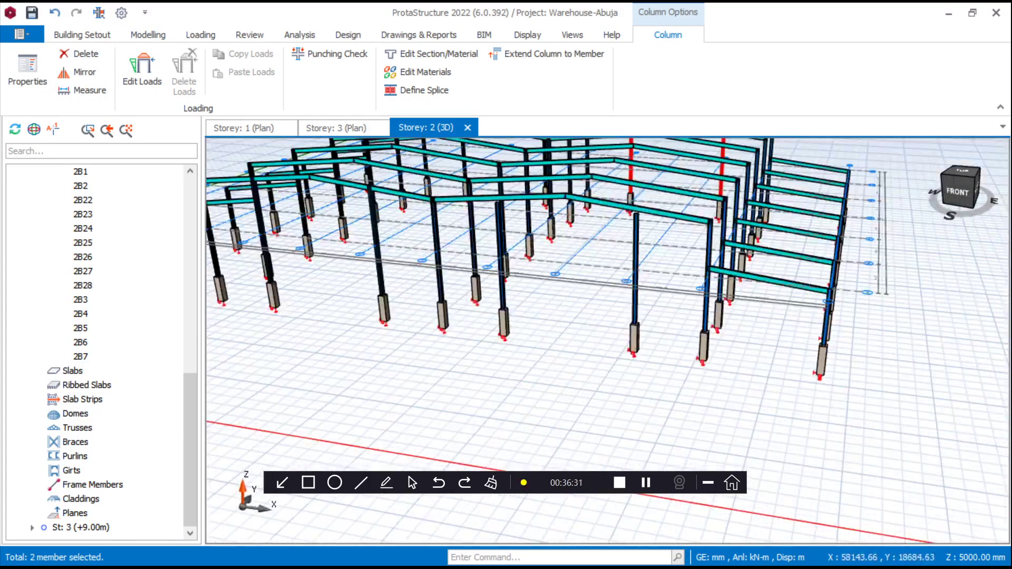
pyautogui.scroll(5, 633, 237)
pyautogui.keyDown('ctrl'); pyautogui.click(645, 238); pyautogui.keyUp('ctrl')
pyautogui.scroll(-5, 640, 239)
pyautogui.scroll(4, 495, 231)
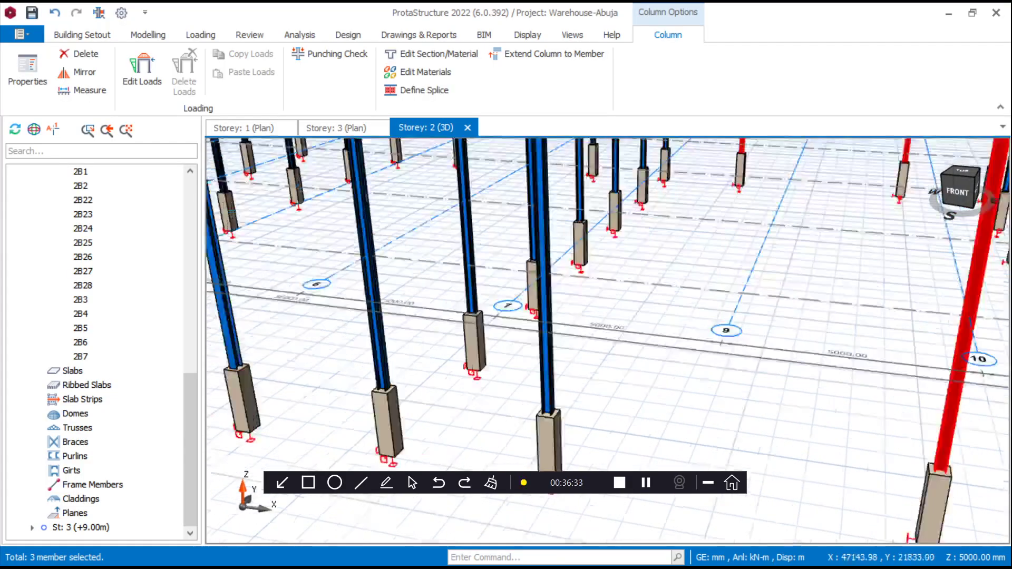
pyautogui.scroll(3, 490, 250)
pyautogui.keyDown('ctrl'); pyautogui.click(566, 250); pyautogui.keyUp('ctrl')
pyautogui.rightClick(570, 250)
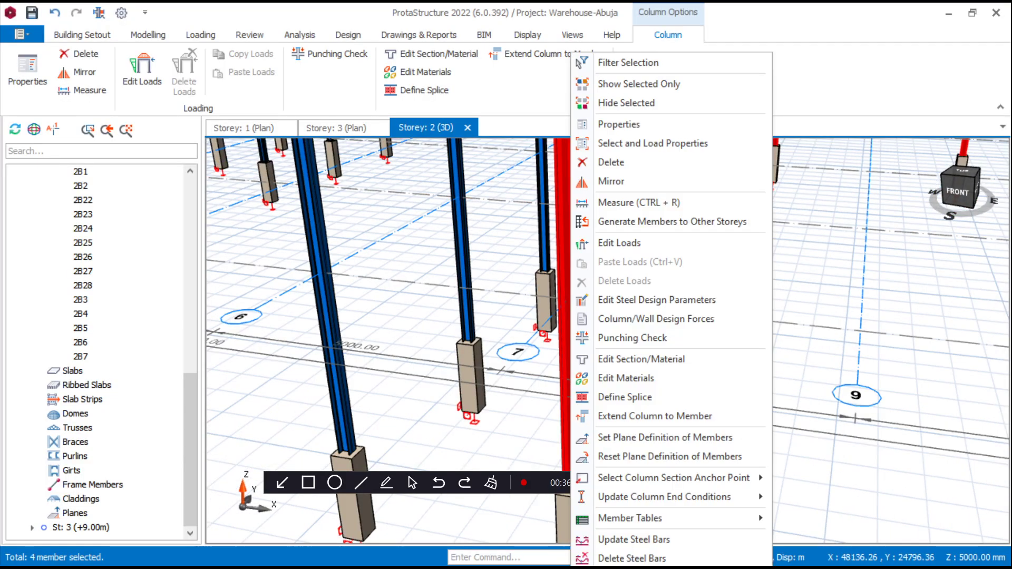
pyautogui.click(619, 124)
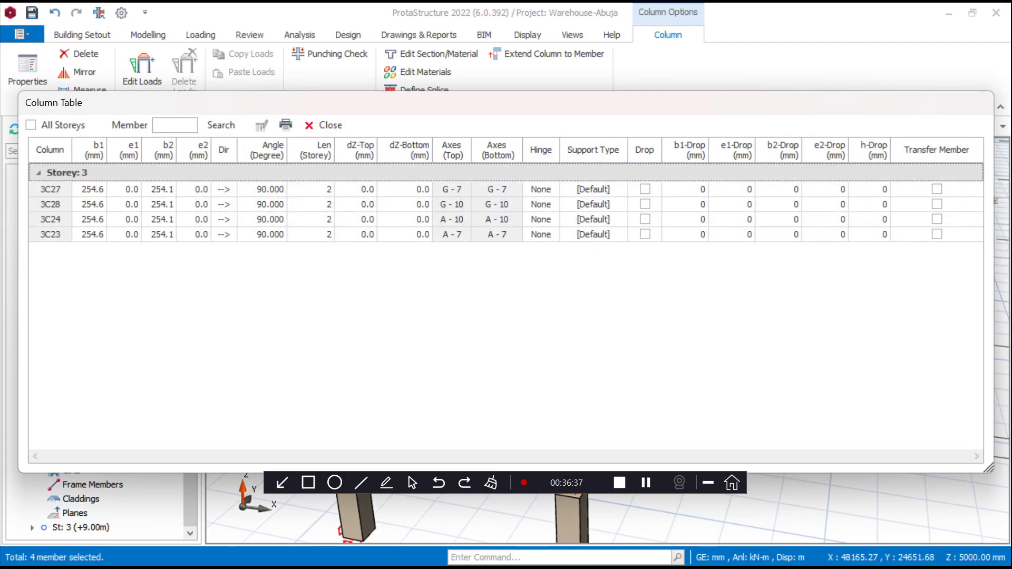
# Set the angle of the four columns 3C27, 3C28, 3C24 and 3C23 to 0 degrees
pyautogui.click(262, 150)
pyautogui.click(261, 125)
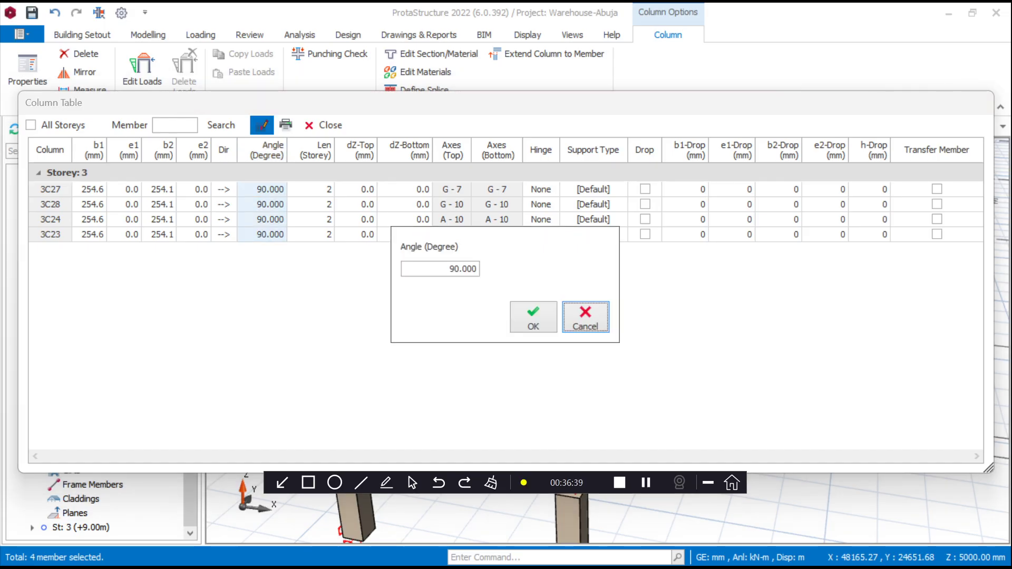
pyautogui.press('Tab')
pyautogui.write('0')
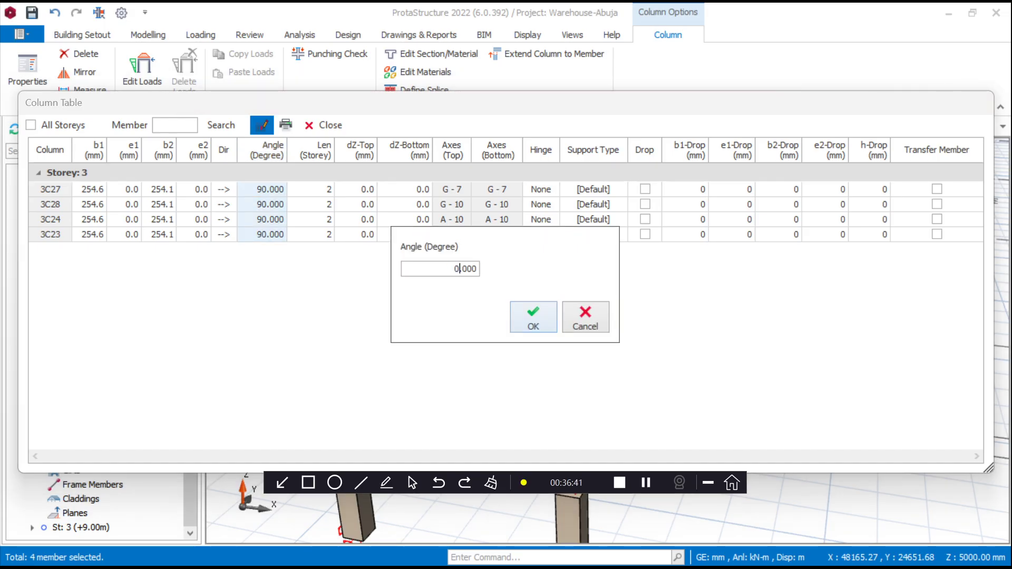
pyautogui.press('Return')
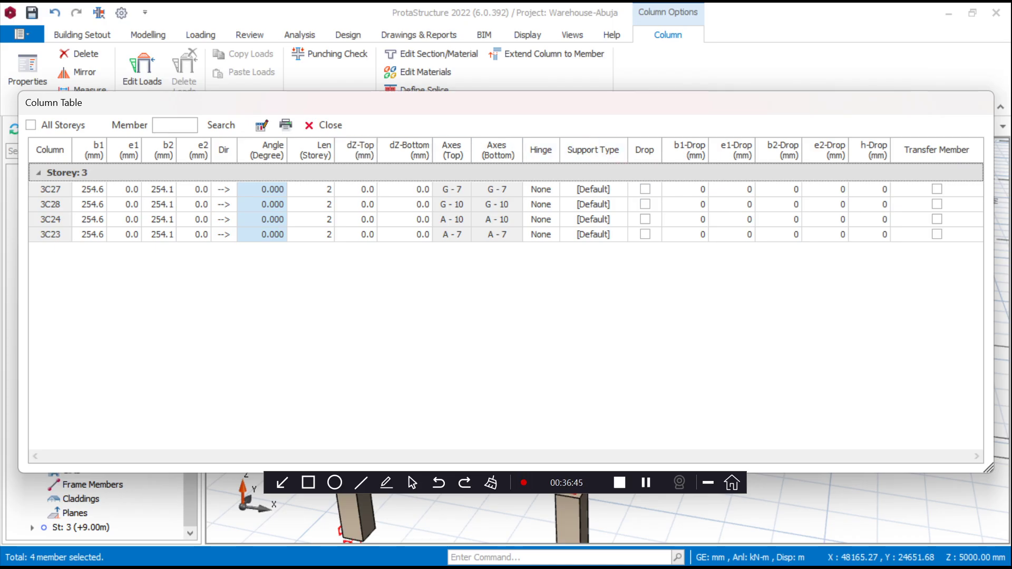
# Set the dZ-Top of the four columns to 500 mm and close the Column Table
pyautogui.click(356, 150)
pyautogui.click(261, 124)
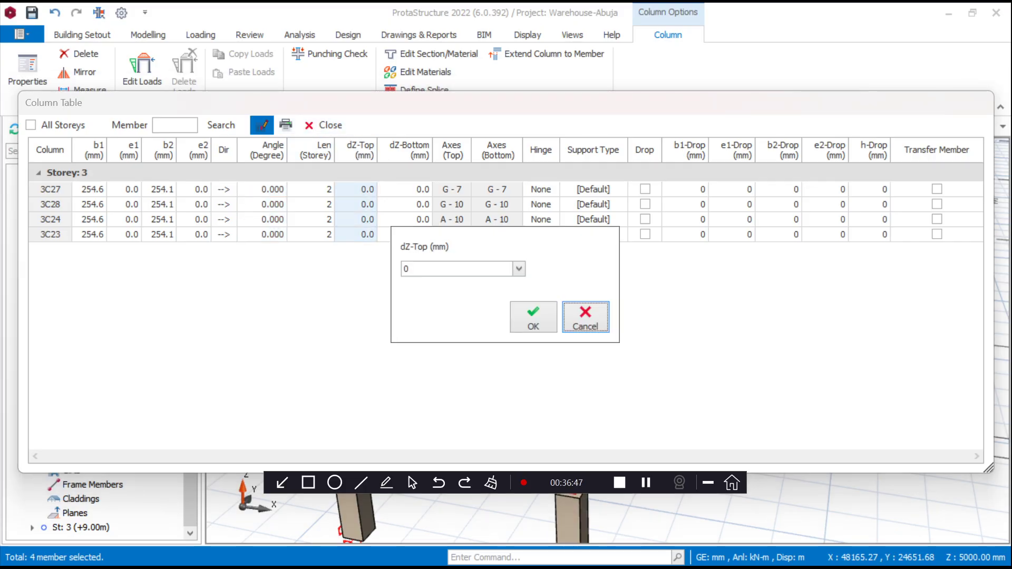
pyautogui.press('Tab')
pyautogui.write('500')
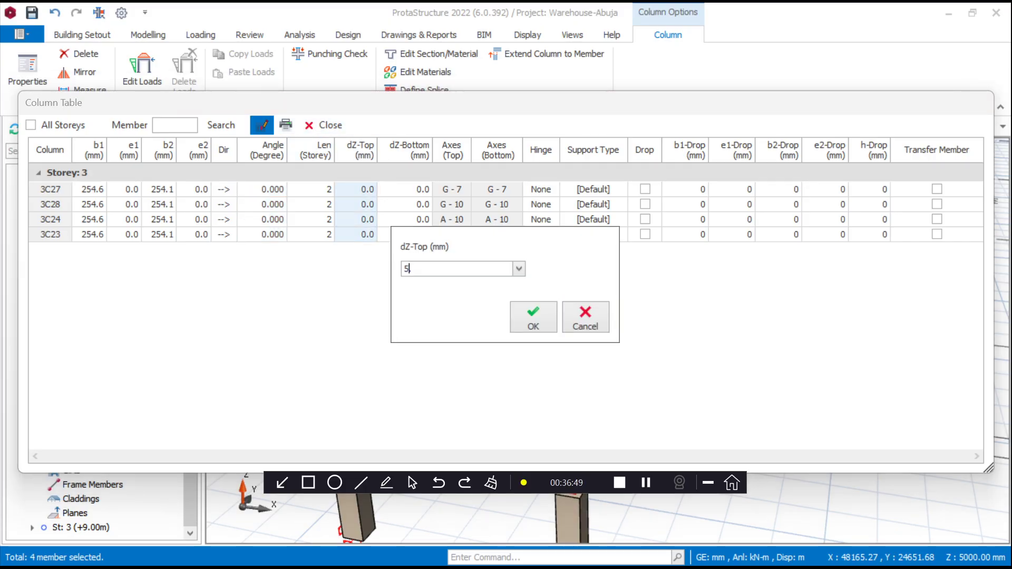
pyautogui.click(533, 317)
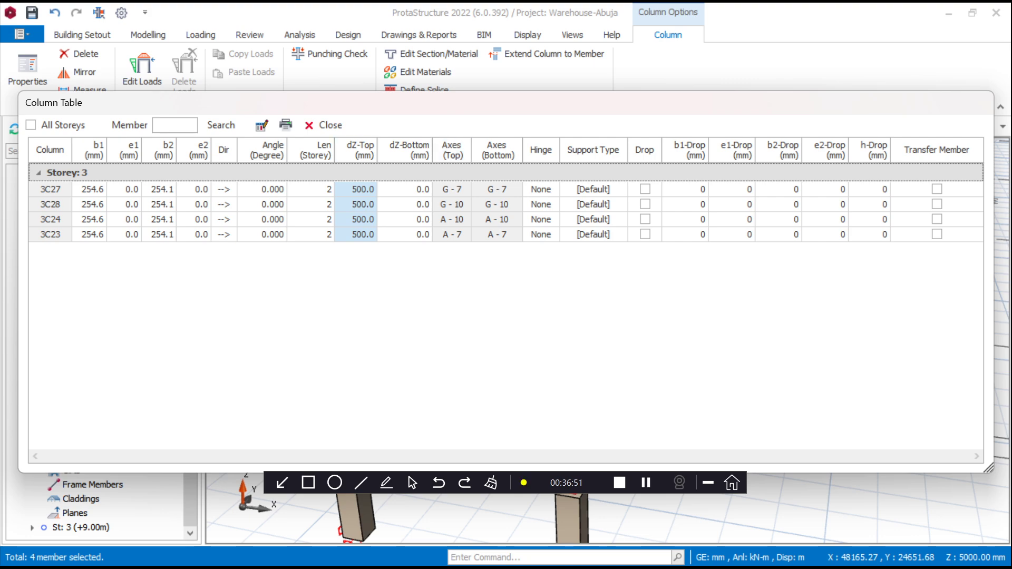
pyautogui.click(324, 125)
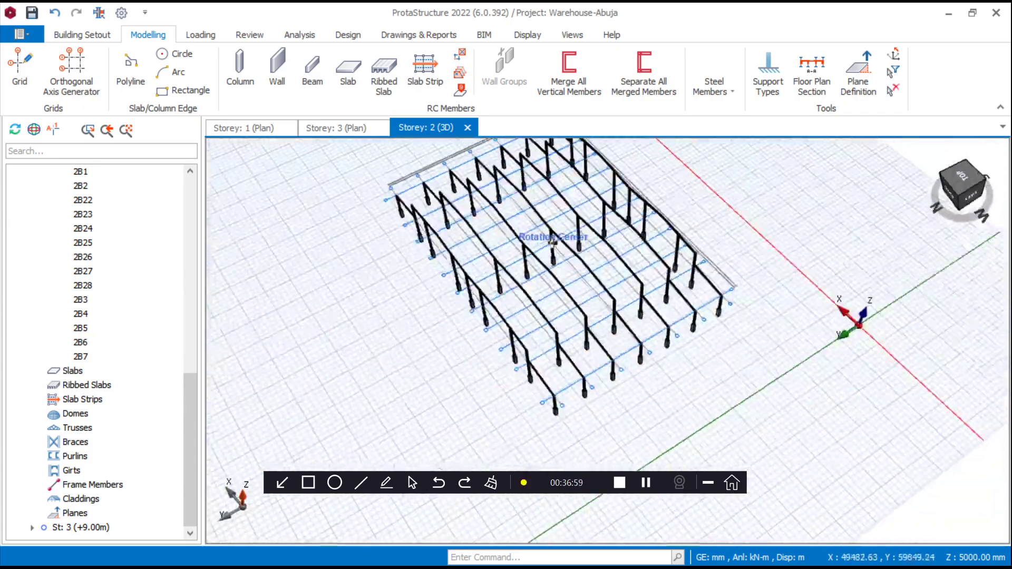
# Examine the warehouse frame in 3D, checking the end-frame columns and their connections to the rafters
pyautogui.scroll(3, 563, 277)
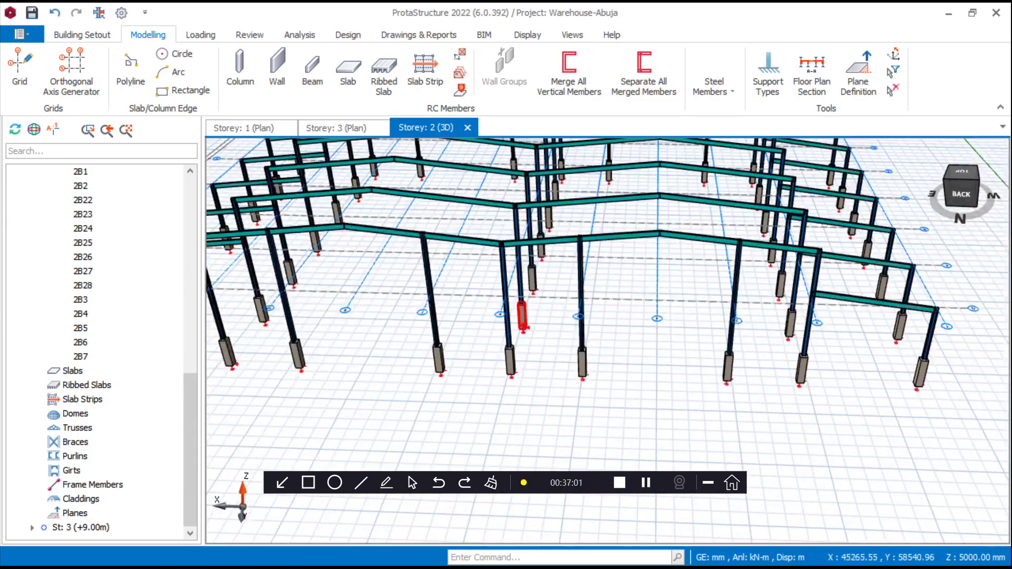
pyautogui.scroll(-3, 522, 316)
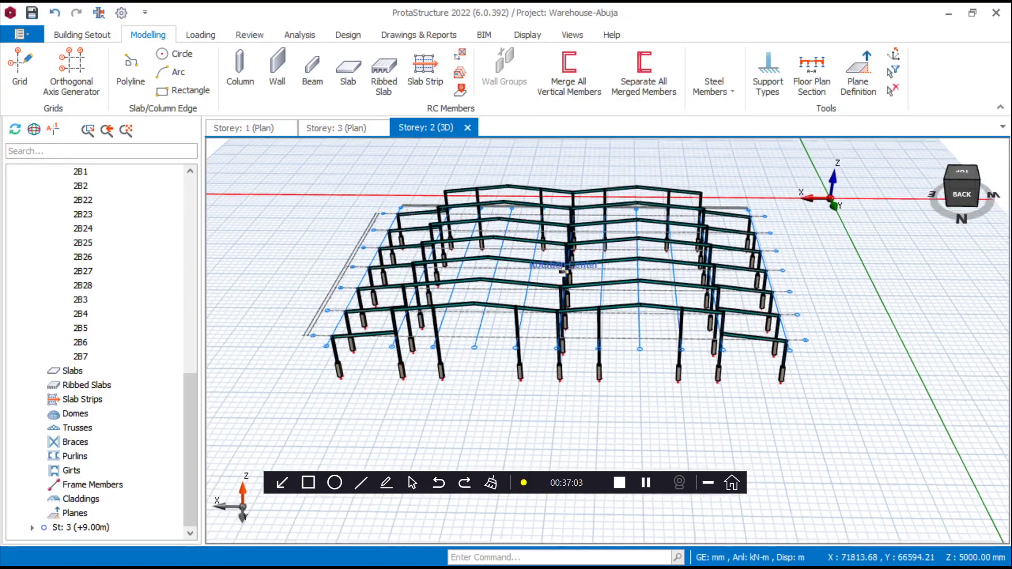
pyautogui.scroll(3, 596, 316)
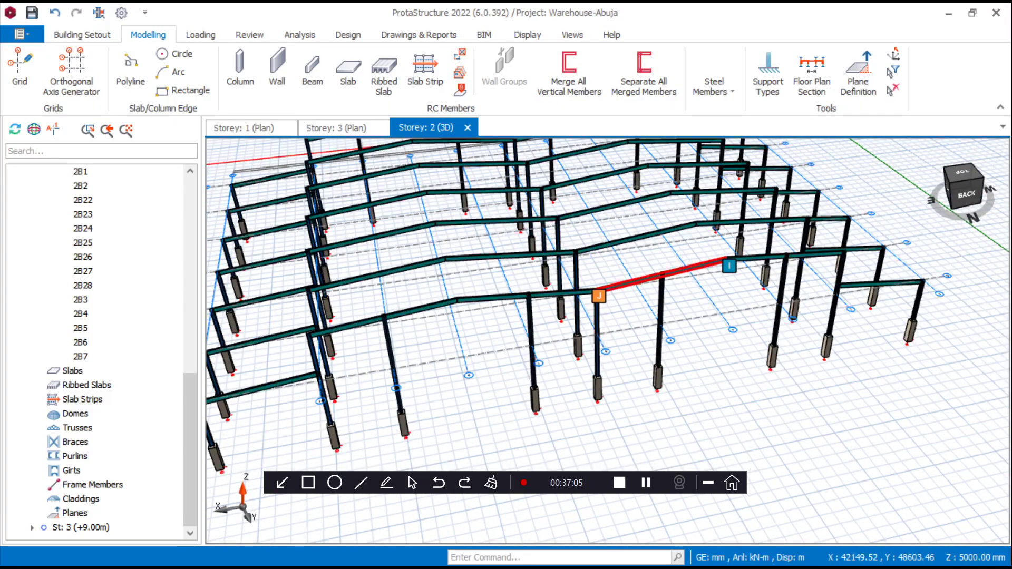
pyautogui.scroll(-3, 606, 295)
pyautogui.scroll(3, 606, 295)
pyautogui.scroll(-3, 606, 295)
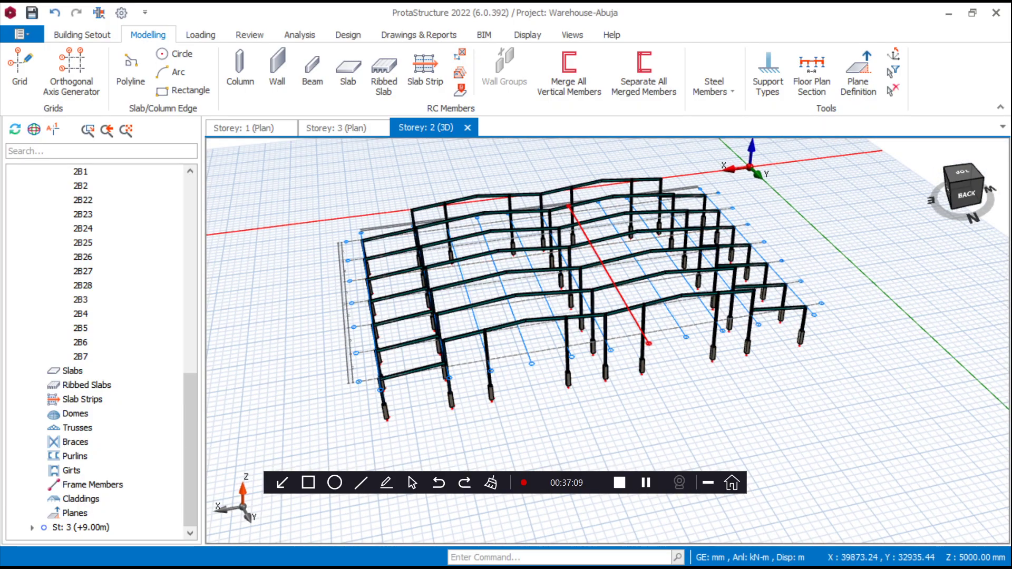
pyautogui.scroll(3, 430, 291)
pyautogui.scroll(-3, 429, 291)
pyautogui.moveTo(429, 290); pyautogui.dragTo(408, 271, button='middle')
pyautogui.scroll(3, 408, 271)
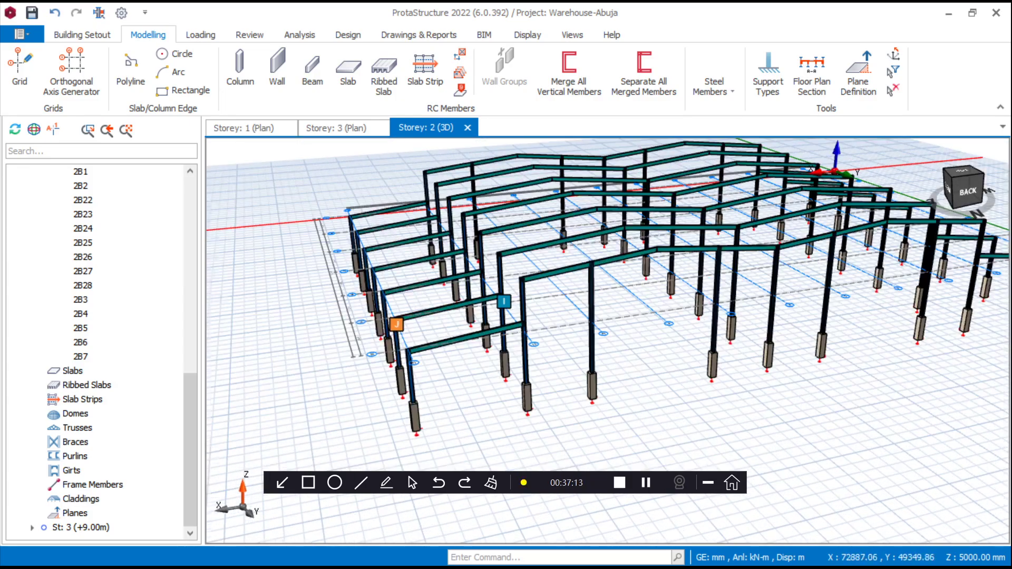
pyautogui.scroll(-2, 503, 295)
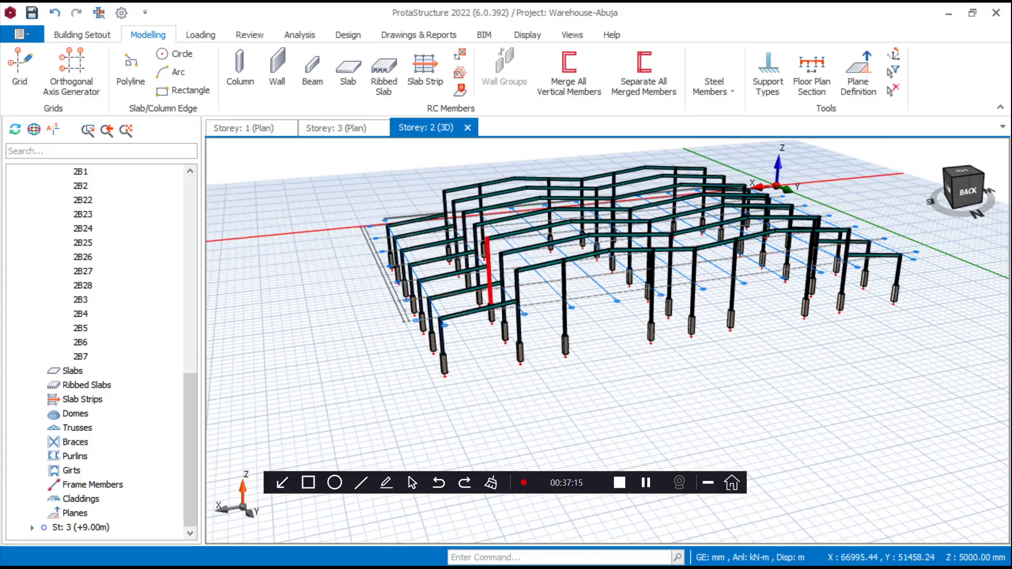
pyautogui.scroll(3, 508, 273)
pyautogui.scroll(-3, 508, 272)
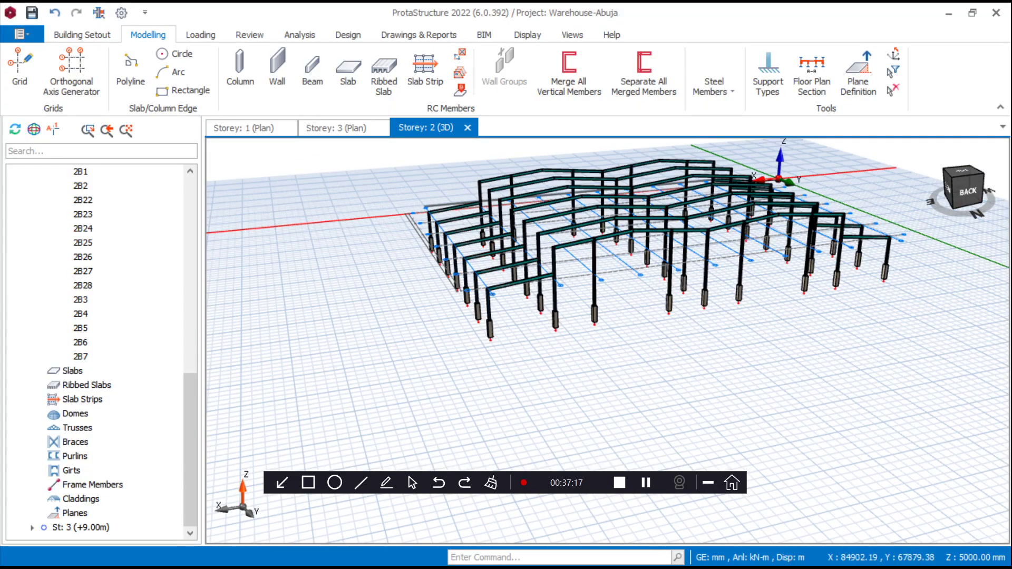
# Make storey 1 (+1.00m) the active storey and display its plan view
pyautogui.scroll(6, 100, 347)
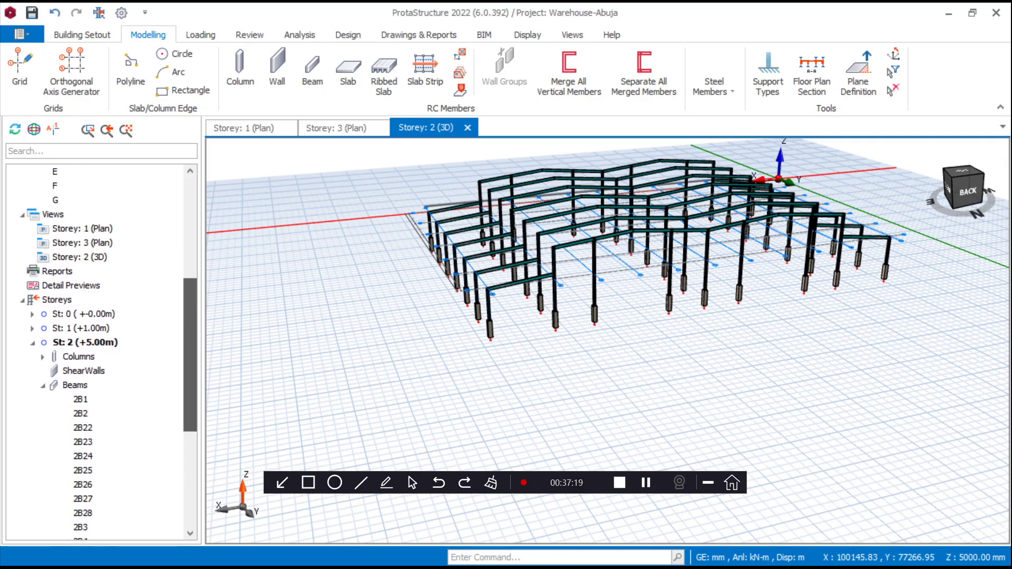
pyautogui.doubleClick(82, 342)
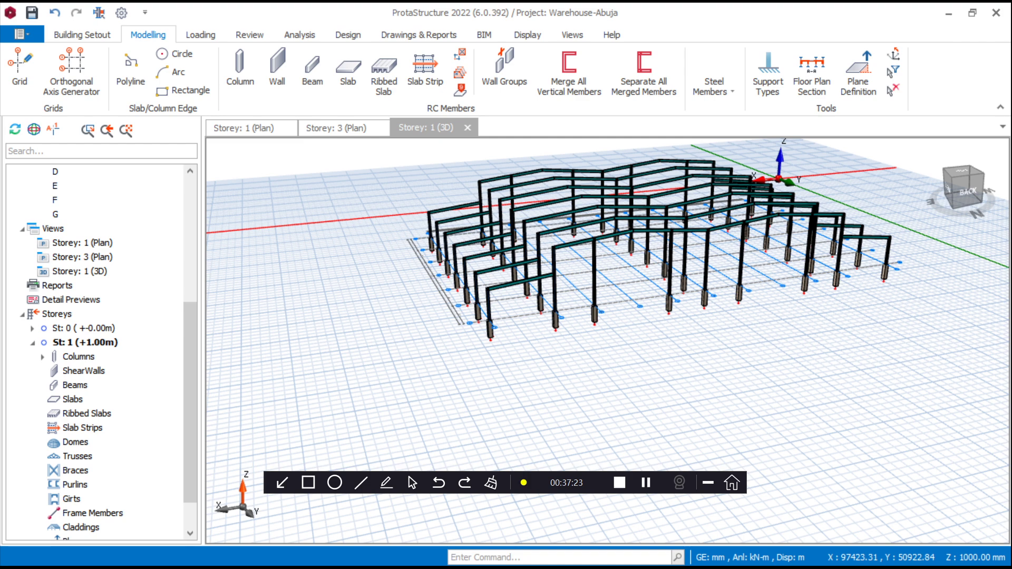
pyautogui.click(244, 128)
pyautogui.moveTo(495, 327); pyautogui.dragTo(472, 390, button='middle')
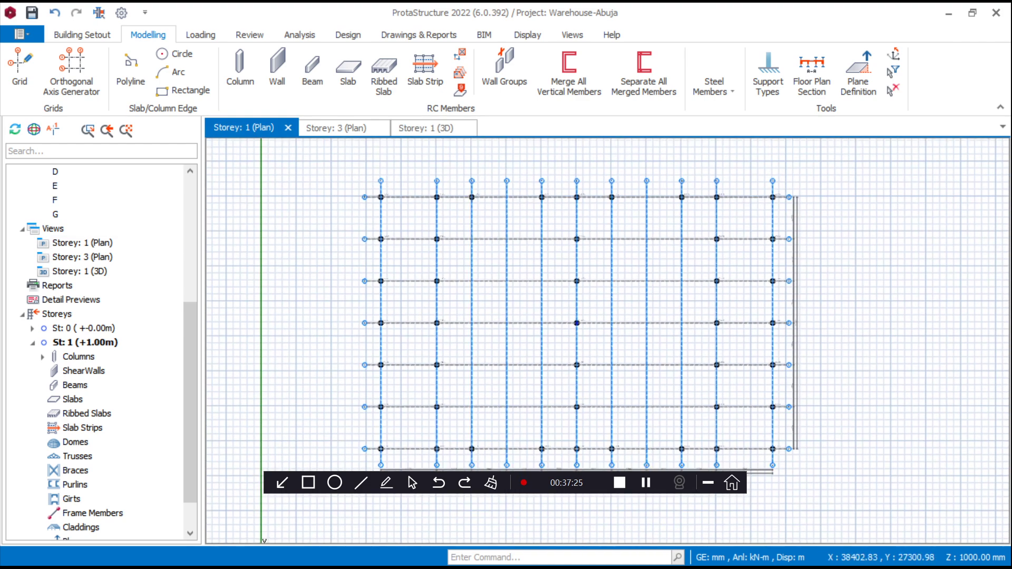
# Switch to the steel design lecture drawing in WPS PDF and find the ground floor plan sheet
pyautogui.click(948, 13)
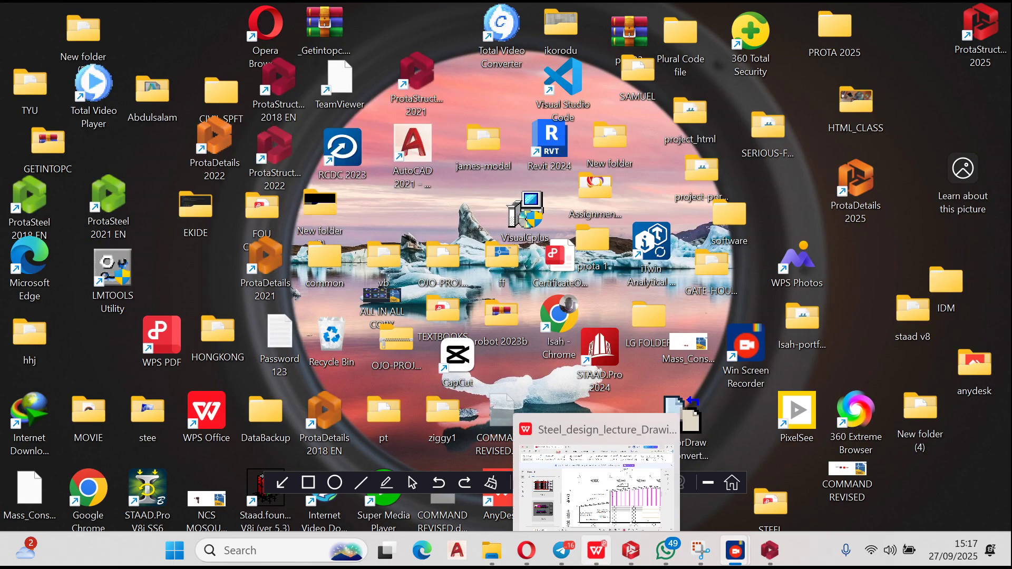
pyautogui.click(595, 550)
pyautogui.scroll(-6, 600, 346)
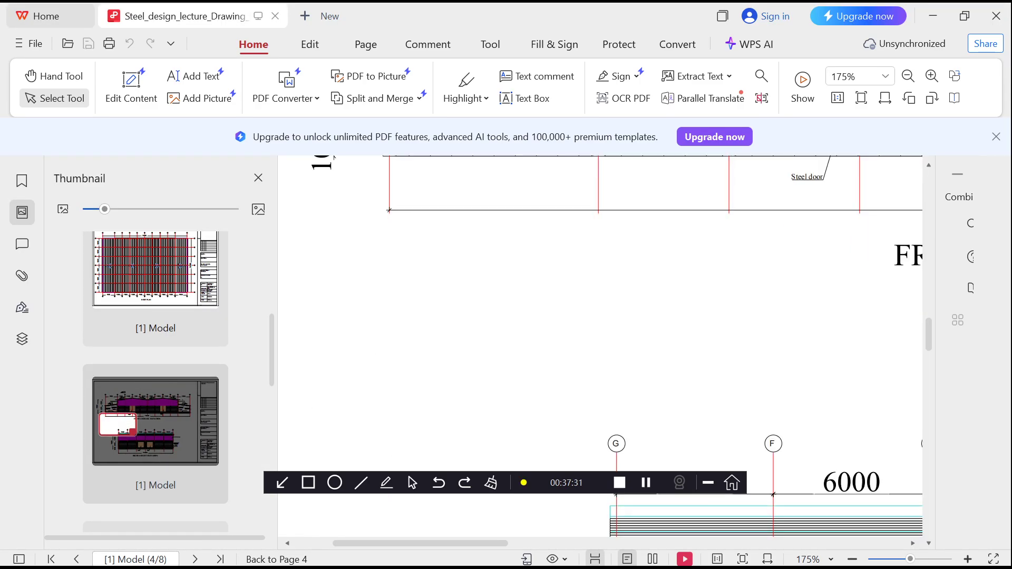
pyautogui.keyDown('ctrl'); pyautogui.scroll(-6, 334, 156); pyautogui.keyUp('ctrl')
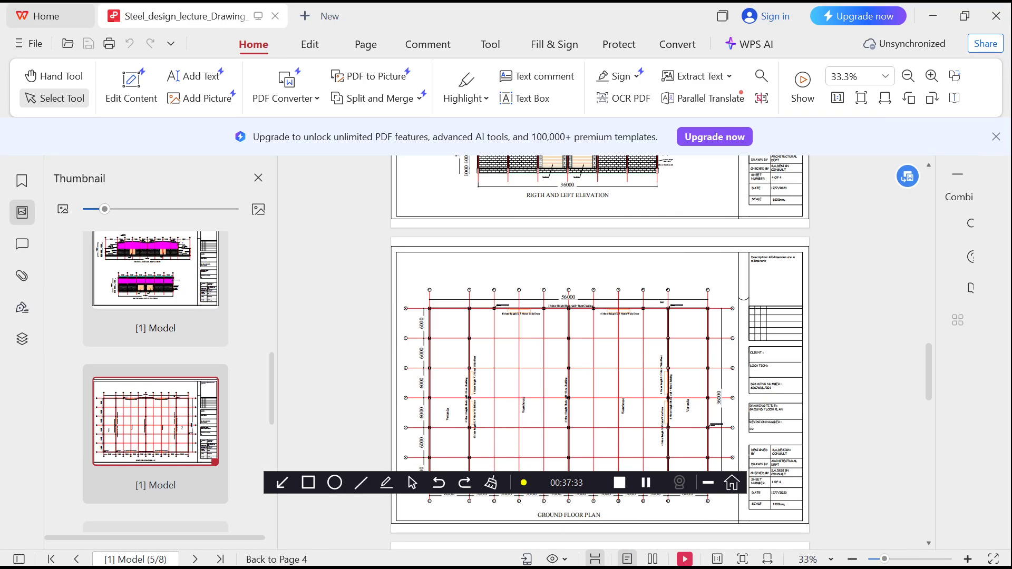
# Examine the ground floor plan sheet, checking the column grid, block walls, cladding and door notes
pyautogui.keyDown('ctrl'); pyautogui.scroll(3, 507, 368); pyautogui.keyUp('ctrl')
pyautogui.keyDown('ctrl'); pyautogui.scroll(-2, 507, 369); pyautogui.keyUp('ctrl')
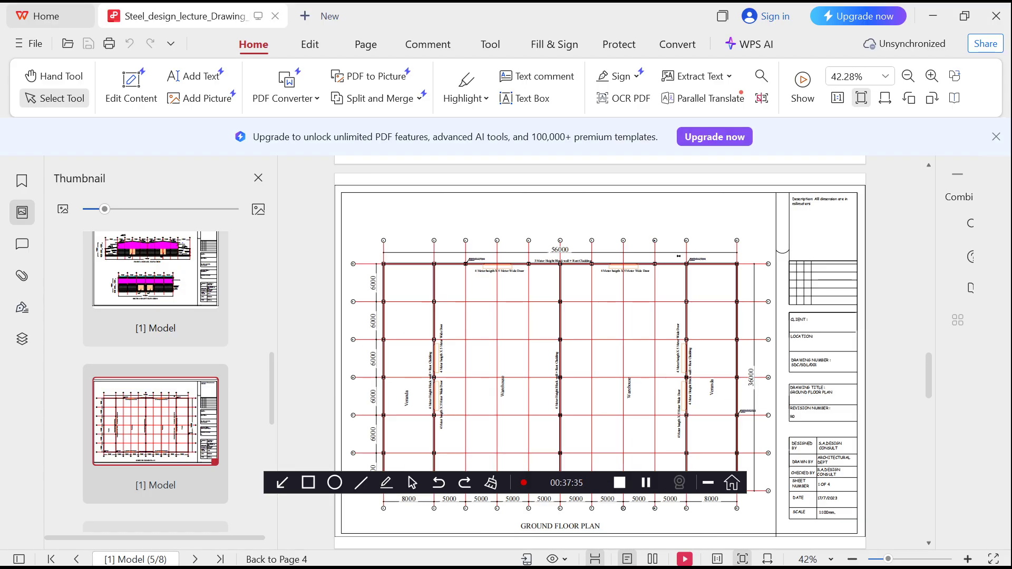
pyautogui.keyDown('ctrl'); pyautogui.scroll(3, 507, 369); pyautogui.keyUp('ctrl')
pyautogui.keyDown('ctrl'); pyautogui.scroll(5, 593, 220); pyautogui.keyUp('ctrl')
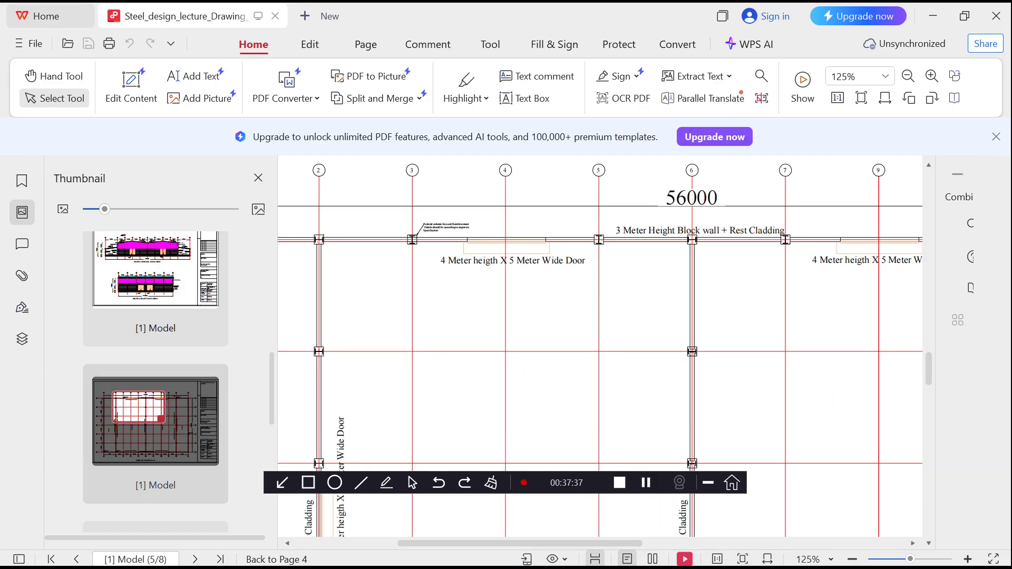
pyautogui.keyDown('ctrl'); pyautogui.scroll(-6, 594, 220); pyautogui.keyUp('ctrl')
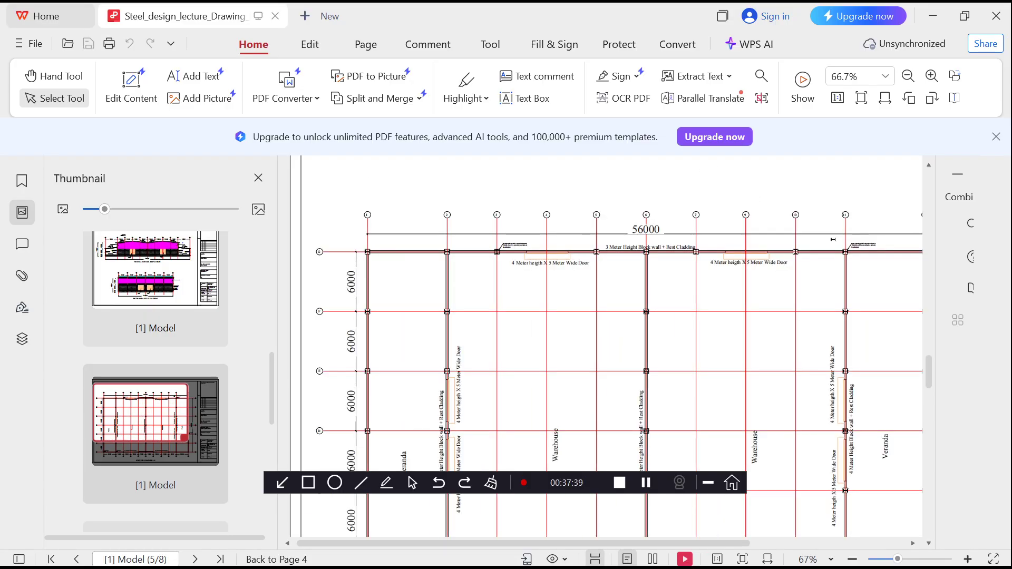
# Examine the front and back elevation sheet, checking the wall, stanchion, floor slab and foundation details near the veranda
pyautogui.scroll(-5, 593, 220)
pyautogui.keyDown('ctrl'); pyautogui.scroll(6, 547, 397); pyautogui.keyUp('ctrl')
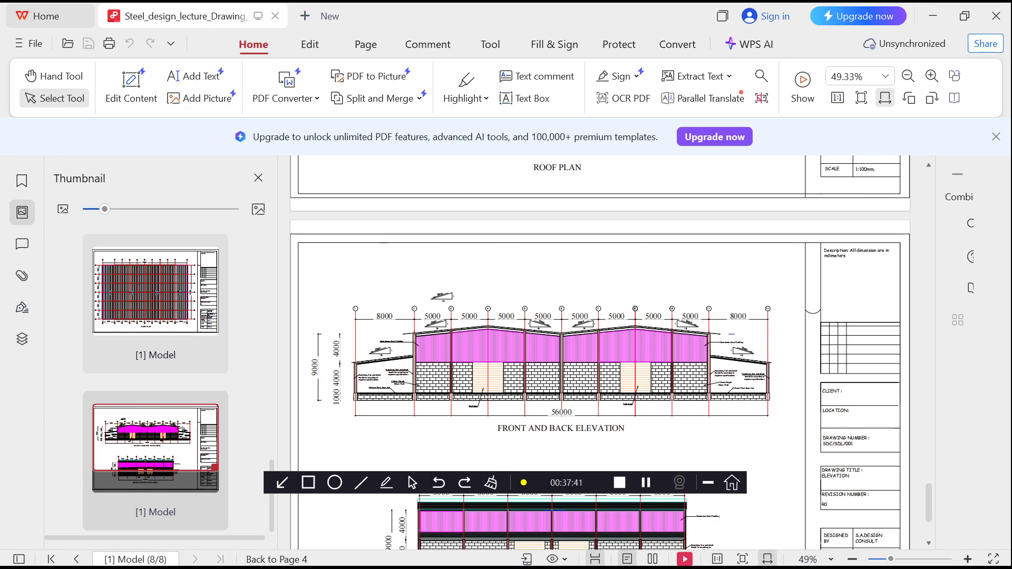
pyautogui.keyDown('ctrl'); pyautogui.scroll(-4, 547, 397); pyautogui.keyUp('ctrl')
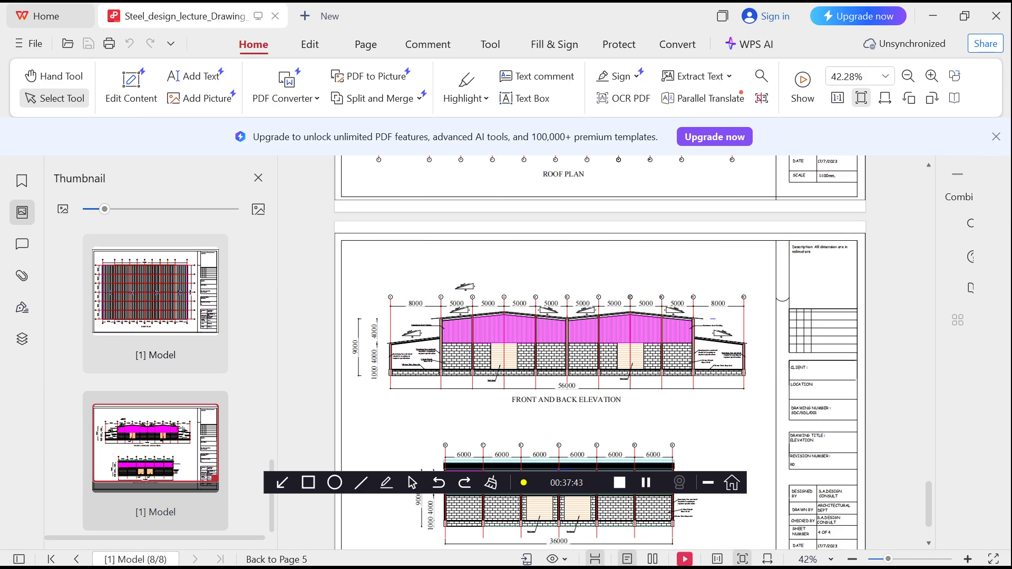
pyautogui.keyDown('ctrl'); pyautogui.scroll(2, 547, 397); pyautogui.keyUp('ctrl')
pyautogui.keyDown('ctrl'); pyautogui.scroll(3, 297, 350); pyautogui.keyUp('ctrl')
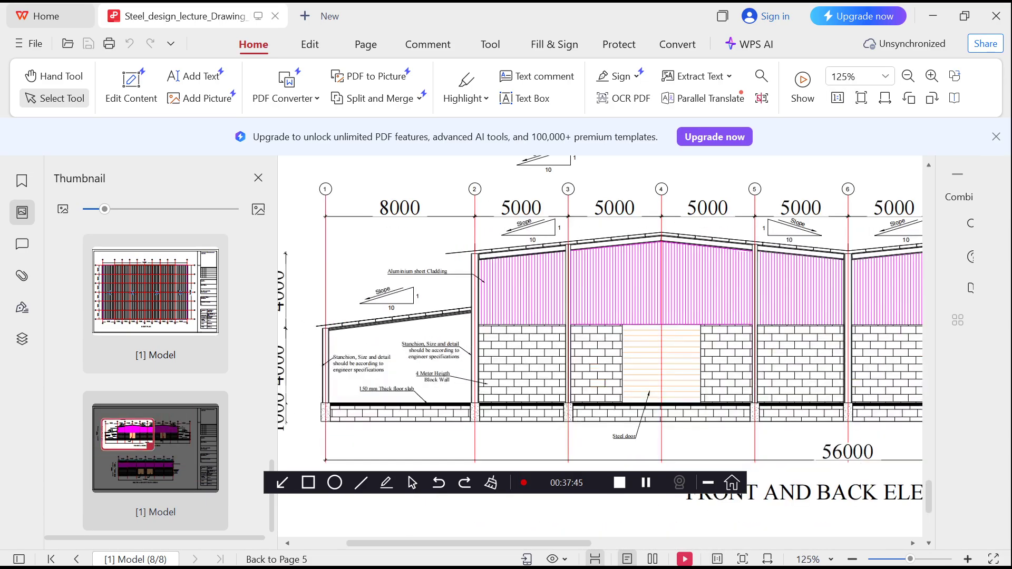
pyautogui.keyDown('ctrl'); pyautogui.scroll(-2, 297, 350); pyautogui.keyUp('ctrl')
pyautogui.keyDown('ctrl'); pyautogui.scroll(2, 297, 350); pyautogui.keyUp('ctrl')
pyautogui.keyDown('ctrl'); pyautogui.scroll(2, 370, 337); pyautogui.keyUp('ctrl')
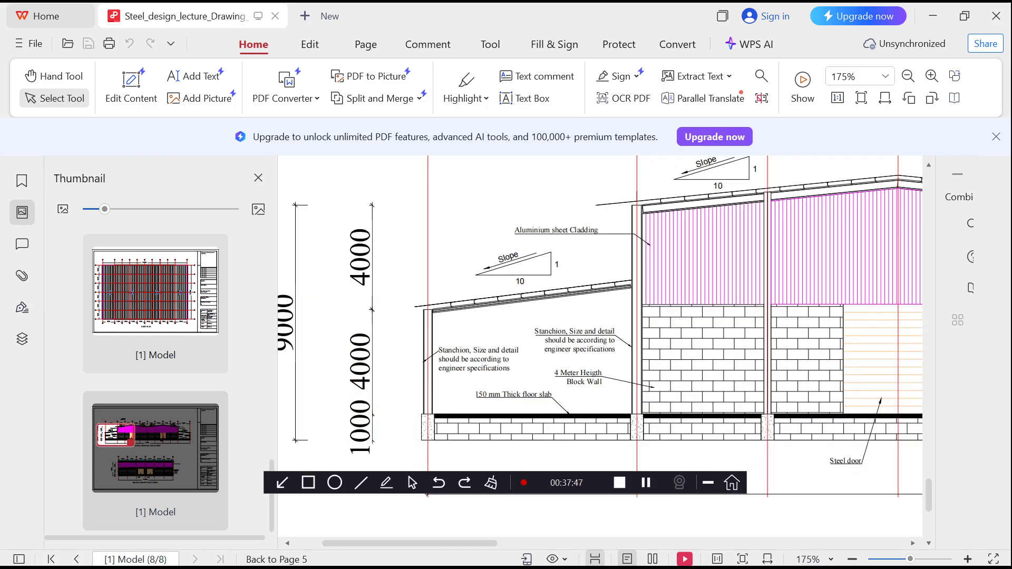
pyautogui.keyDown('ctrl'); pyautogui.scroll(-4, 604, 347); pyautogui.keyUp('ctrl')
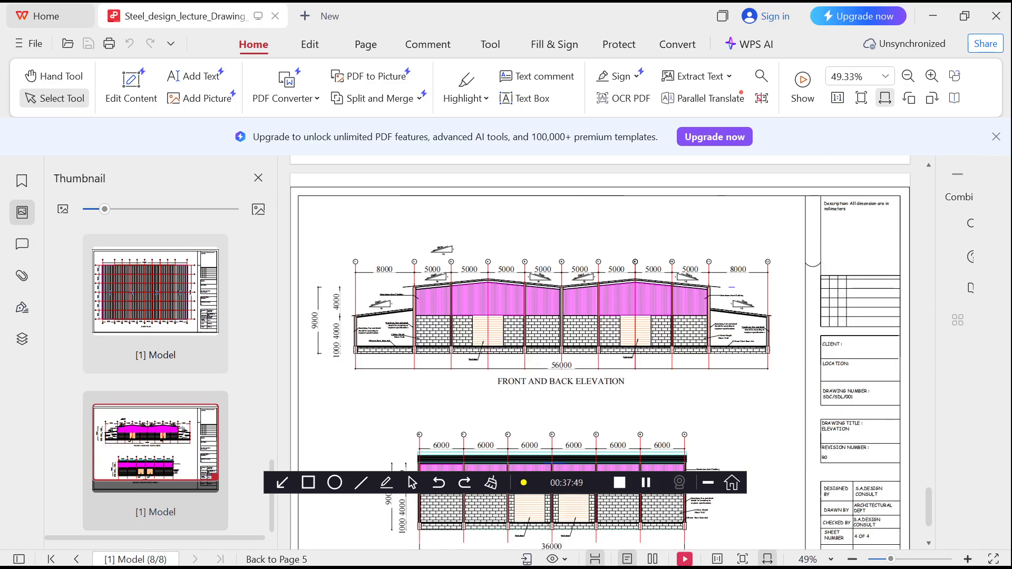
pyautogui.keyDown('ctrl'); pyautogui.scroll(3, 604, 348); pyautogui.keyUp('ctrl')
pyautogui.keyDown('ctrl'); pyautogui.scroll(-5, 600, 347); pyautogui.keyUp('ctrl')
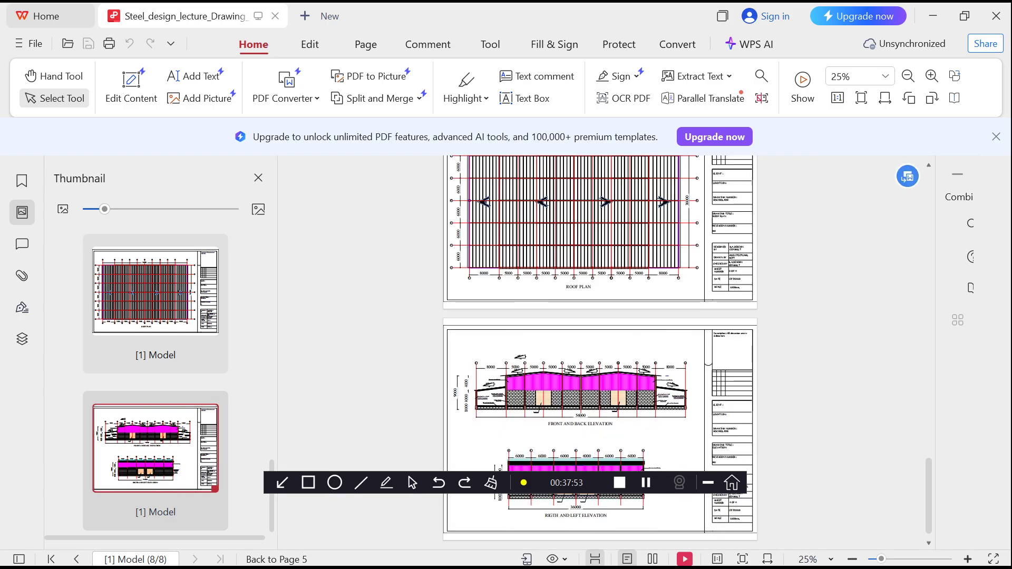
pyautogui.keyDown('ctrl'); pyautogui.scroll(2, 600, 375); pyautogui.keyUp('ctrl')
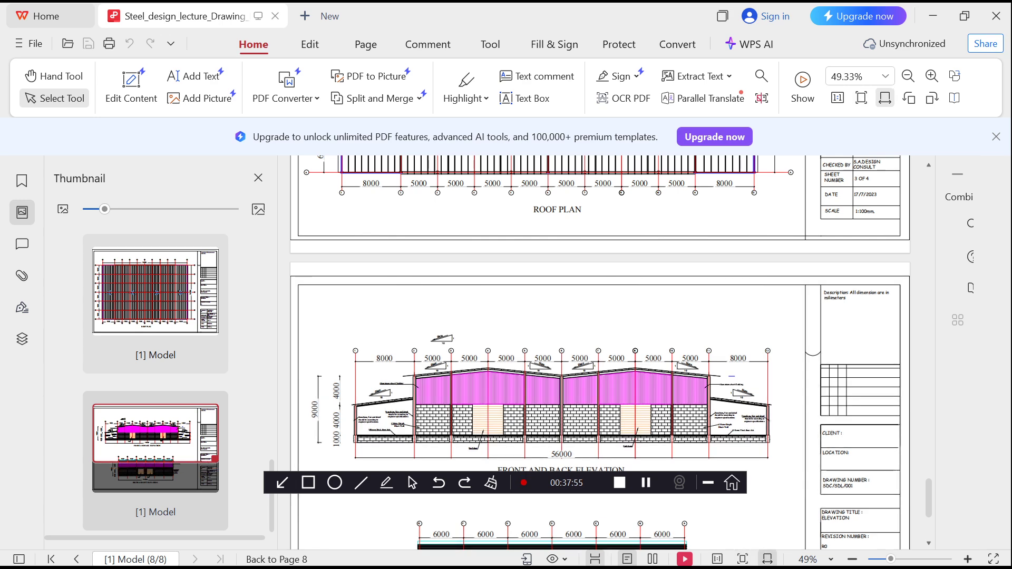
# Find the floor plan at roof level of veranda and examine its grid and column layout
pyautogui.scroll(10, 600, 352)
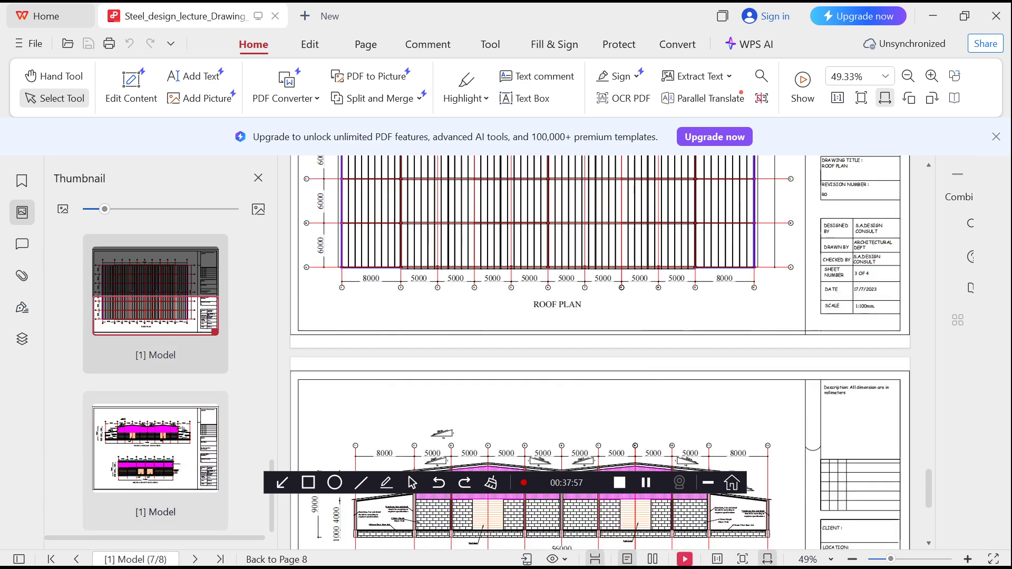
pyautogui.scroll(3, 599, 352)
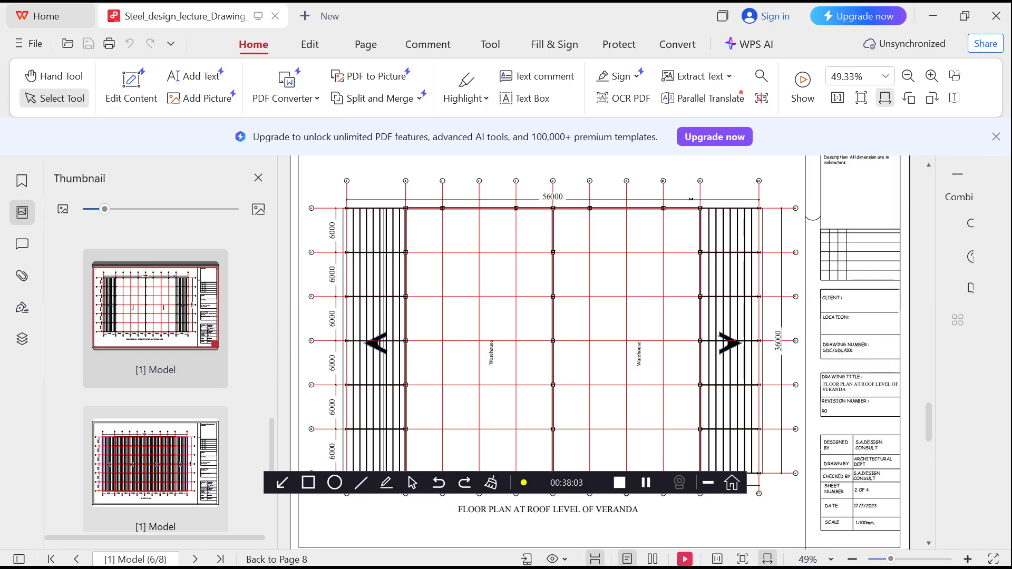
pyautogui.keyDown('ctrl'); pyautogui.scroll(3, 404, 284); pyautogui.keyUp('ctrl')
pyautogui.keyDown('ctrl'); pyautogui.scroll(-4, 403, 285); pyautogui.keyUp('ctrl')
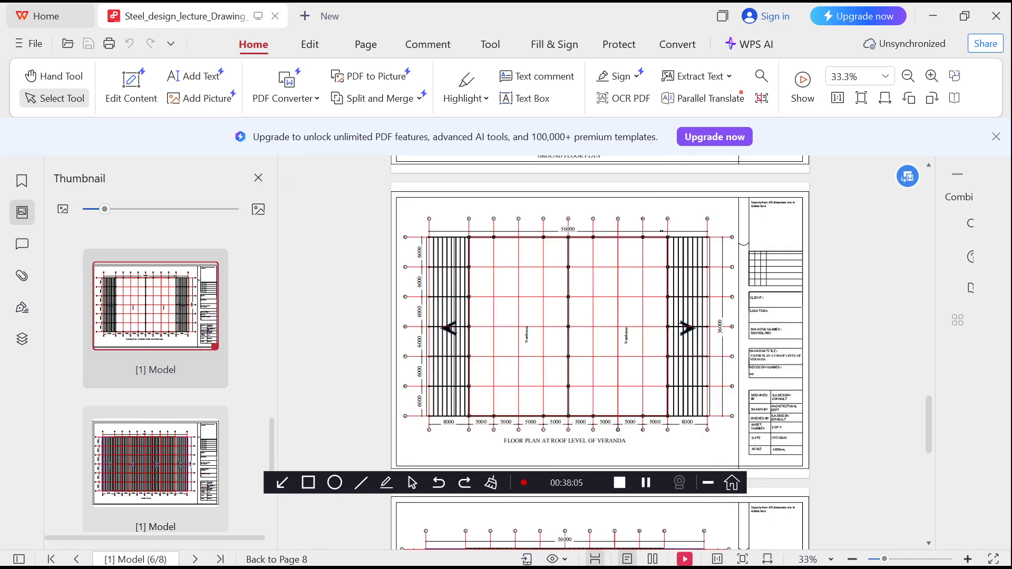
pyautogui.keyDown('ctrl'); pyautogui.scroll(1, 403, 295); pyautogui.keyUp('ctrl')
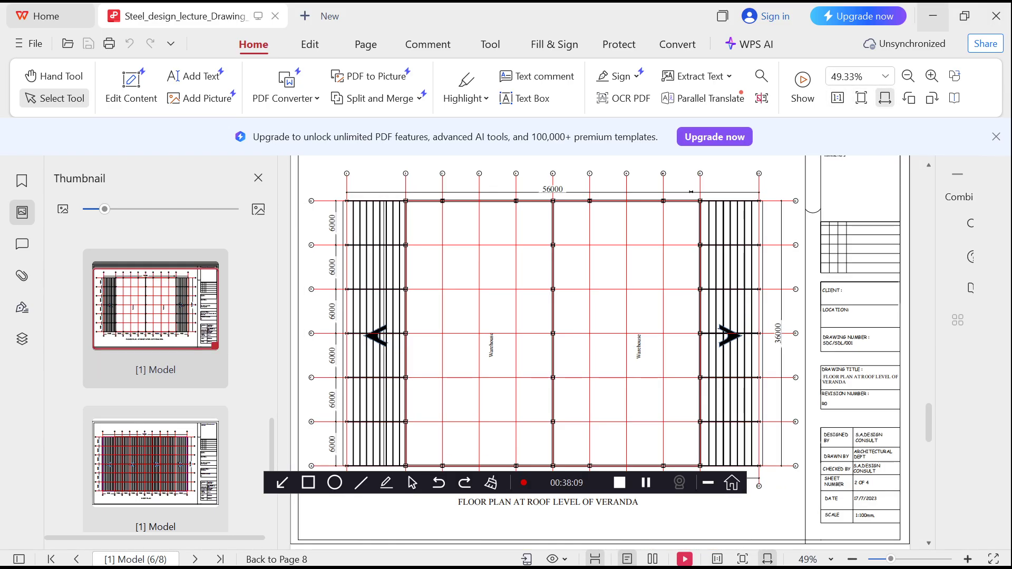
# Switch back to ProtaStructure and insert 230 x 450 mm beams on storey 1 along axis G, from axis 1 to 12
pyautogui.click(932, 16)
pyautogui.click(769, 550)
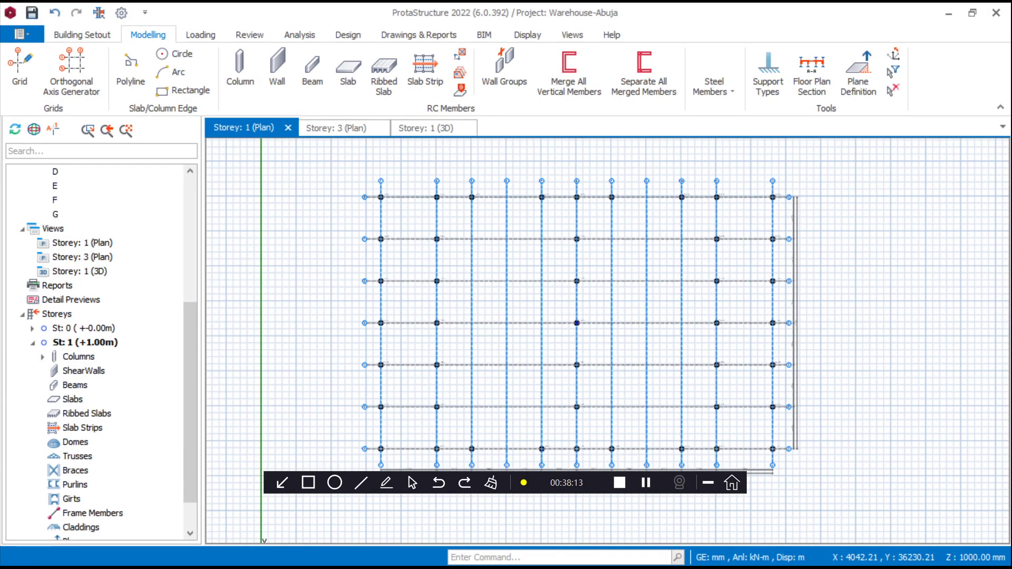
pyautogui.click(75, 385)
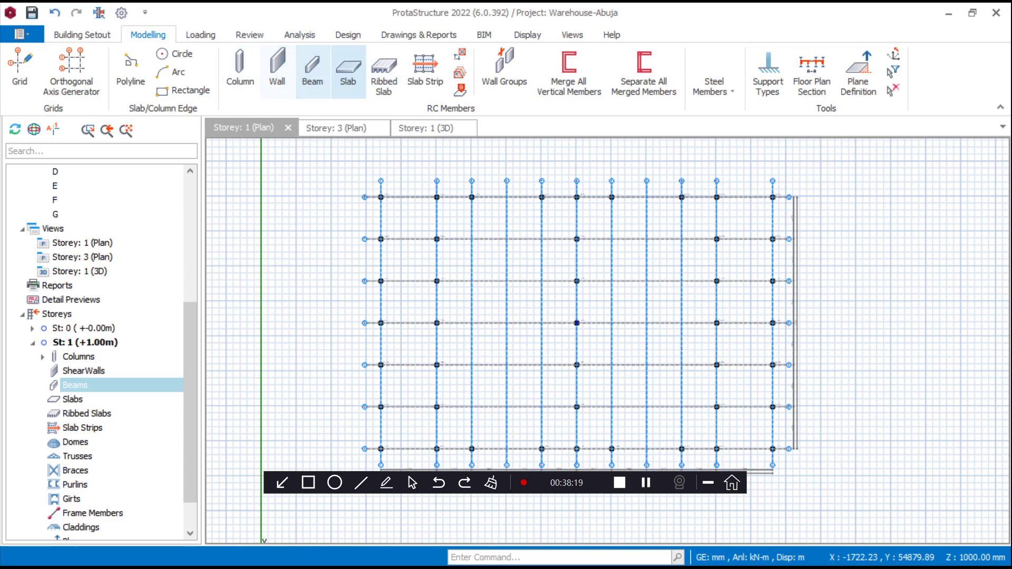
pyautogui.click(312, 68)
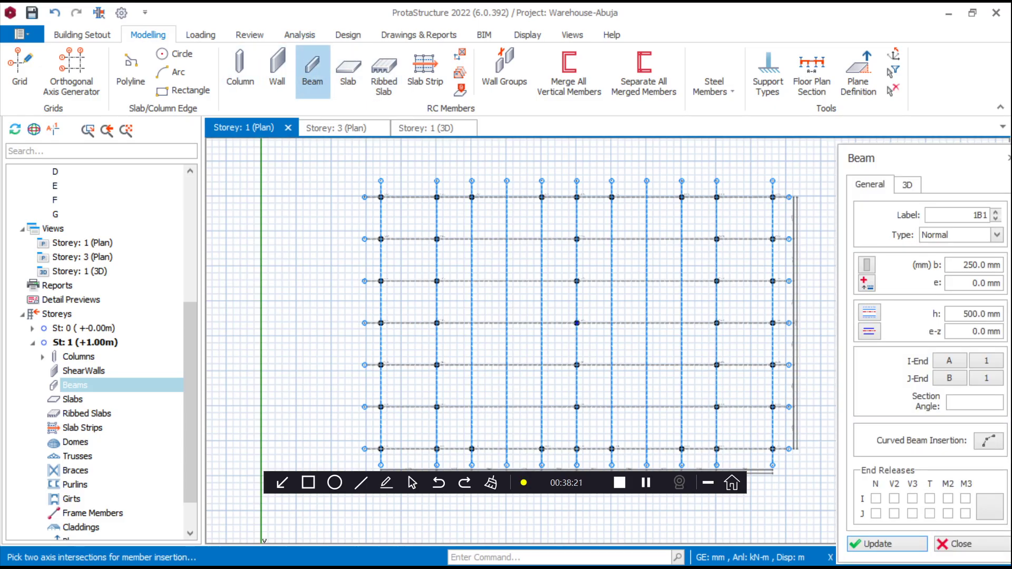
pyautogui.moveTo(987, 265); pyautogui.dragTo(864, 269)
pyautogui.write('230')
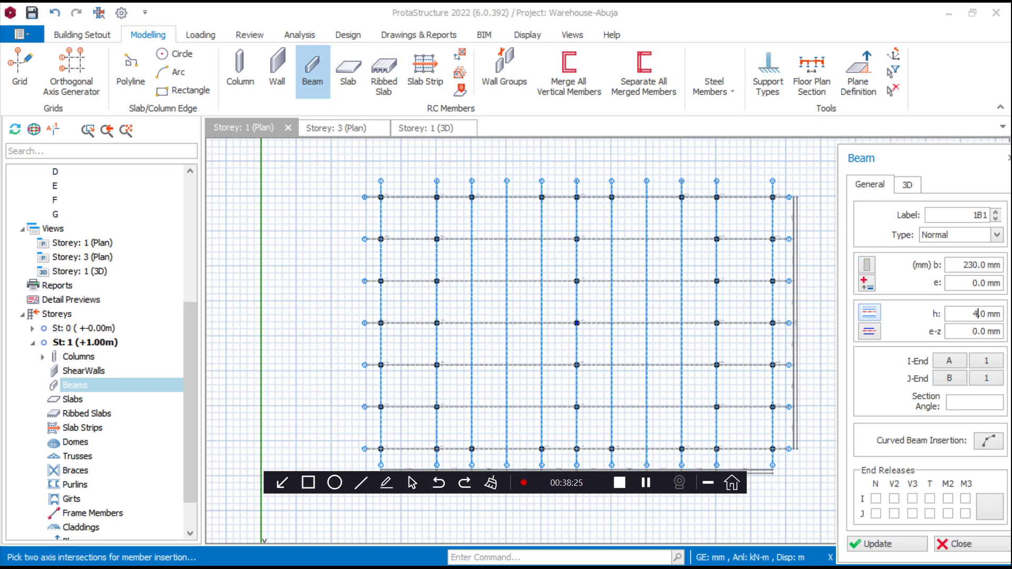
pyautogui.write('50.')
pyautogui.moveTo(355, 179); pyautogui.dragTo(783, 209)
pyautogui.scroll(2, 785, 212)
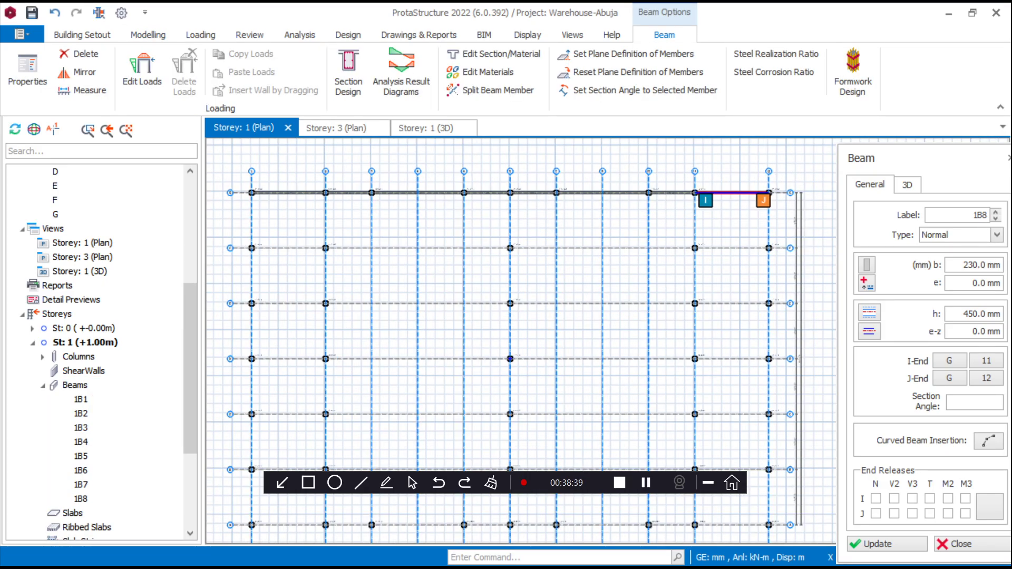
# Insert 230 x 450 mm beams along axis 1, from axis A to G
pyautogui.scroll(-2, 783, 209)
pyautogui.moveTo(452, 214); pyautogui.dragTo(496, 392)
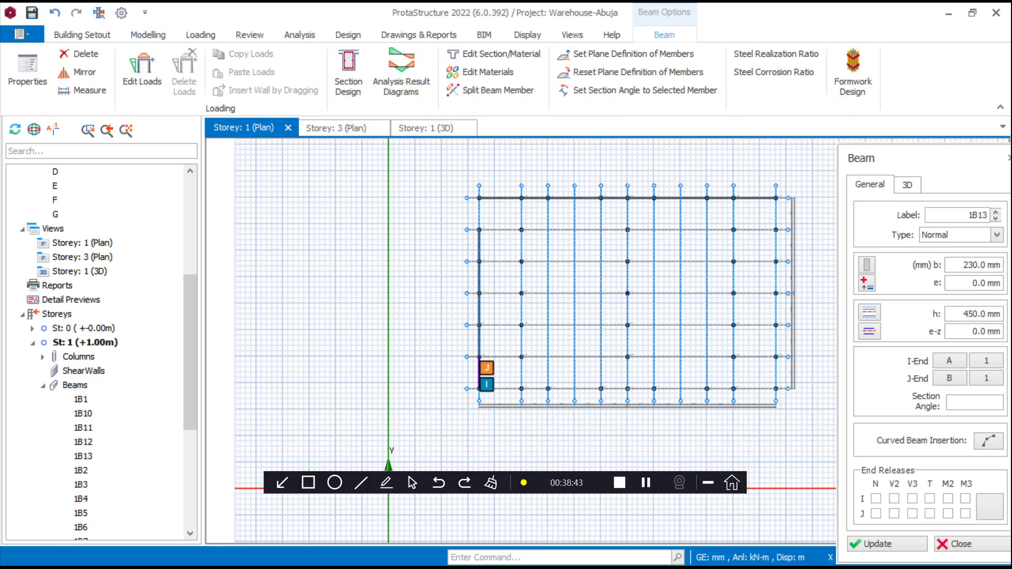
pyautogui.moveTo(456, 166); pyautogui.dragTo(493, 246)
# Insert 230 x 450 mm beams along axis 2, from axis A to G
pyautogui.moveTo(505, 174); pyautogui.dragTo(520, 388)
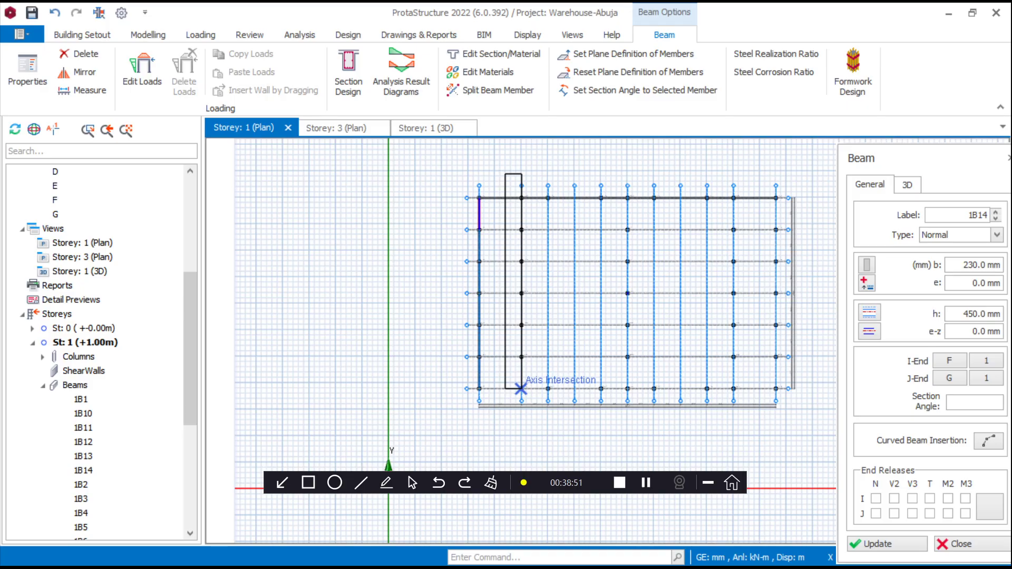
pyautogui.scroll(2, 542, 388)
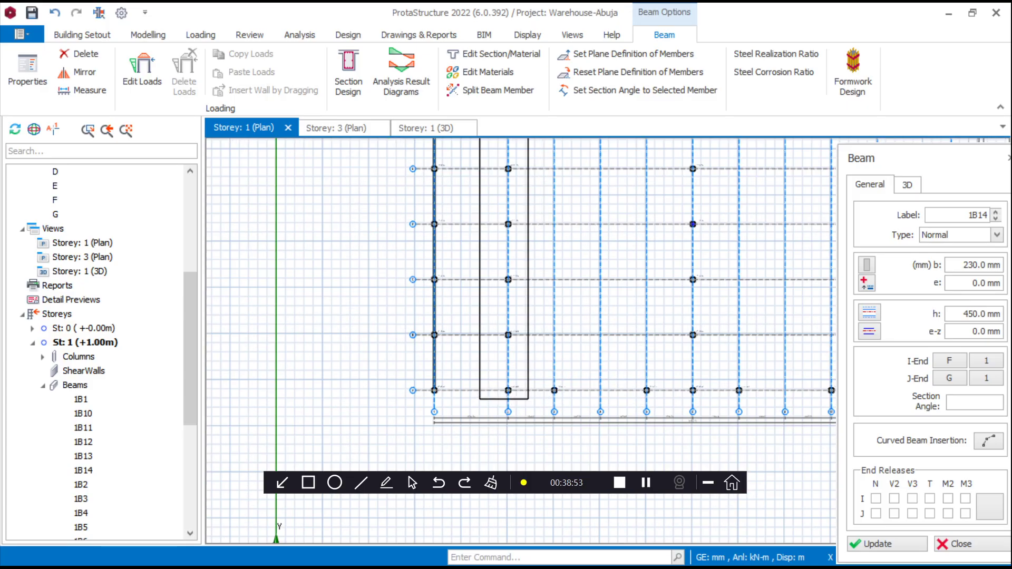
pyautogui.moveTo(507, 390); pyautogui.dragTo(507, 390)
pyautogui.scroll(-2, 508, 334)
pyautogui.scroll(2, 606, 175)
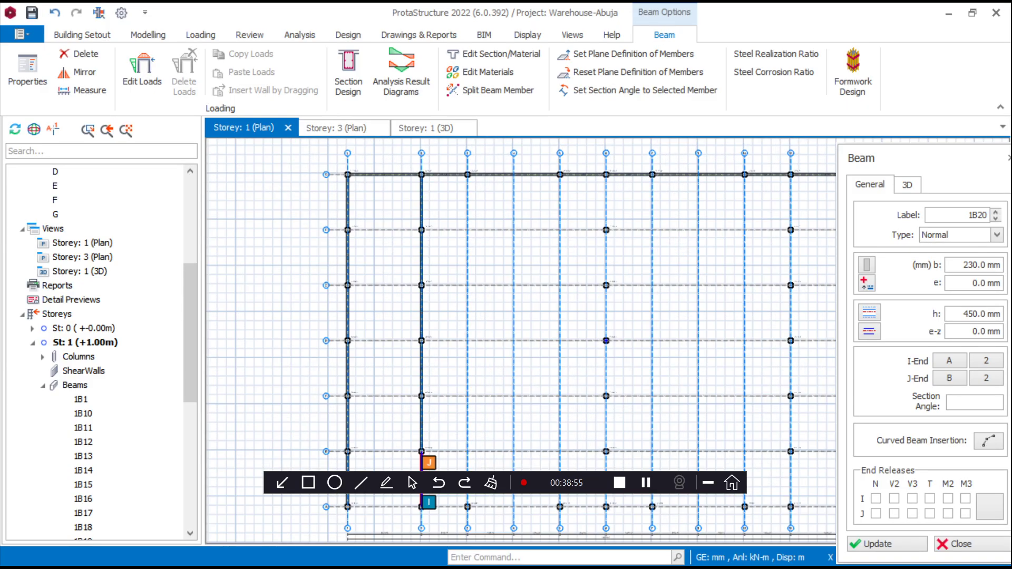
pyautogui.scroll(-3, 469, 224)
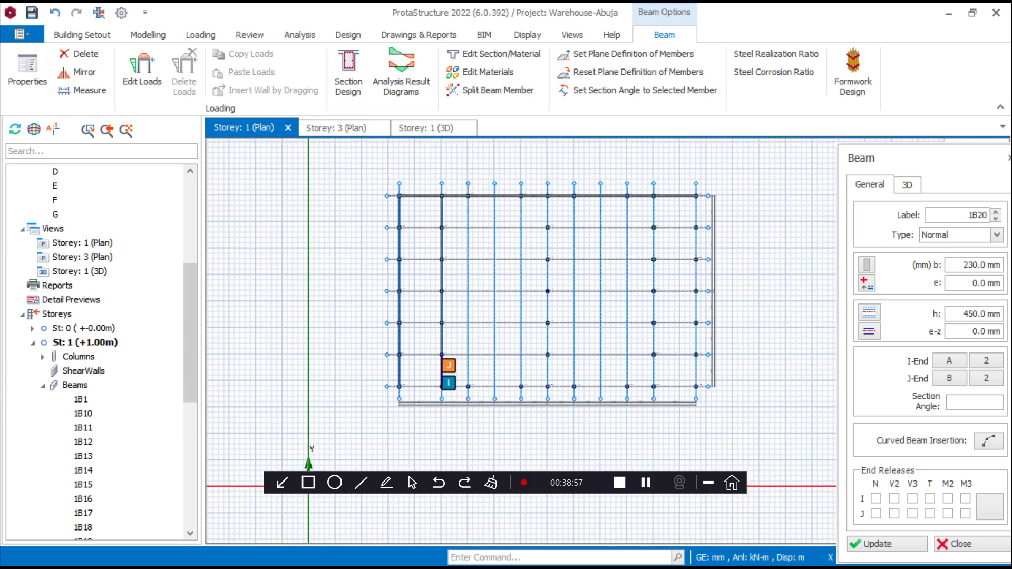
# Insert 230 x 450 mm beams along the middle column axis and axes 11 and 12, from axis A to G
pyautogui.moveTo(535, 166); pyautogui.dragTo(559, 394)
pyautogui.moveTo(643, 169); pyautogui.dragTo(668, 391)
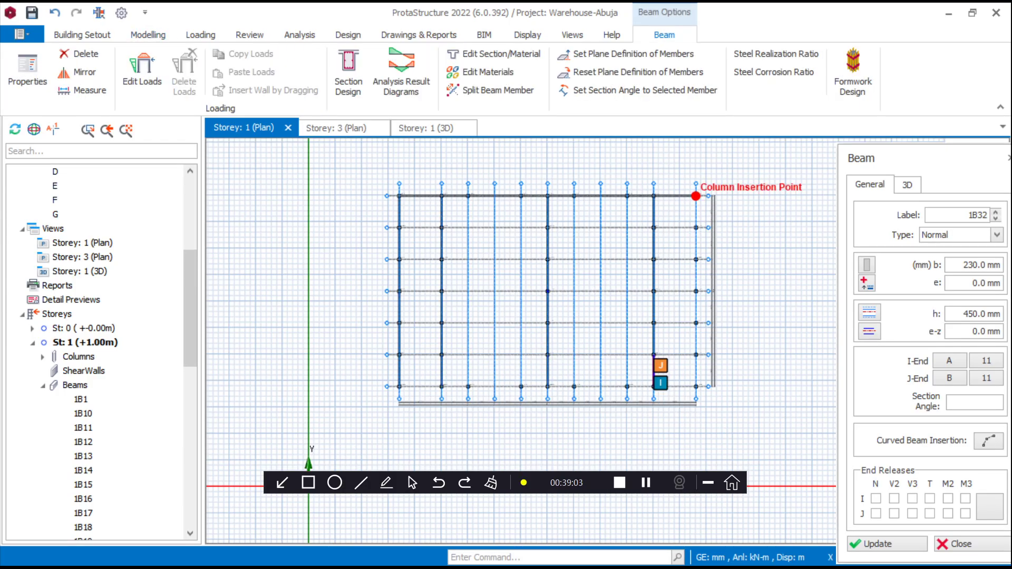
pyautogui.moveTo(684, 174); pyautogui.dragTo(693, 418)
pyautogui.scroll(2, 710, 355)
pyautogui.scroll(1, 692, 423)
pyautogui.scroll(-3, 698, 345)
pyautogui.scroll(2, 417, 386)
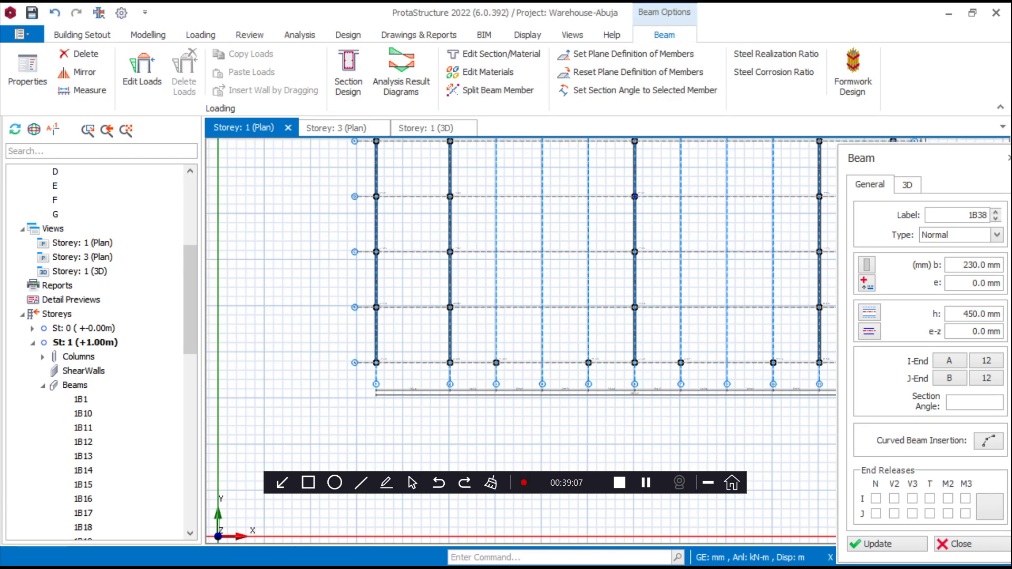
# Insert 230 x 450 mm beams along axis A from axis 1 to 12 and end beam insertion
pyautogui.moveTo(316, 337); pyautogui.dragTo(740, 348)
pyautogui.scroll(-3, 585, 348)
pyautogui.scroll(5, 777, 363)
pyautogui.scroll(-3, 648, 317)
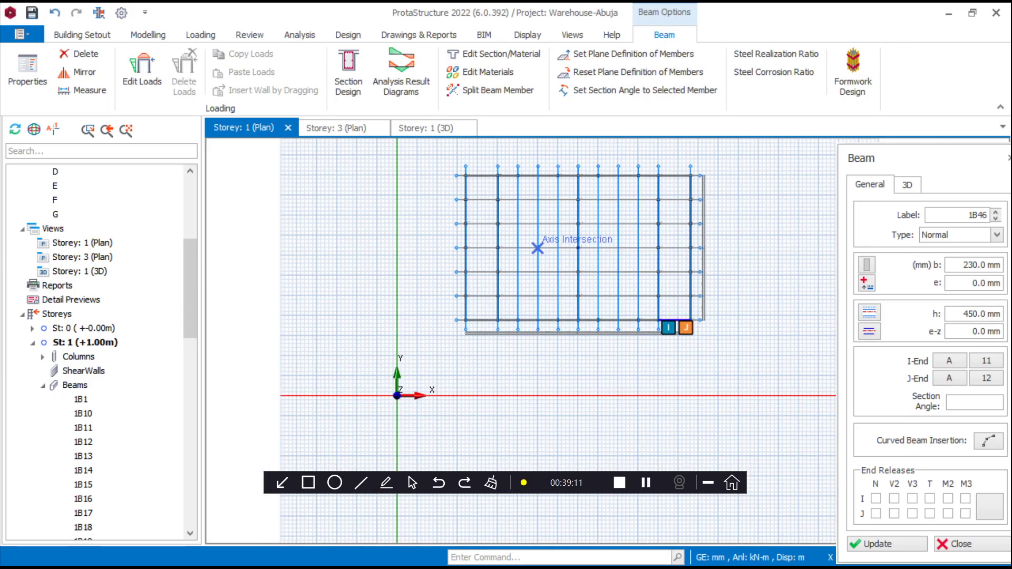
pyautogui.press('Escape')
pyautogui.scroll(4, 585, 404)
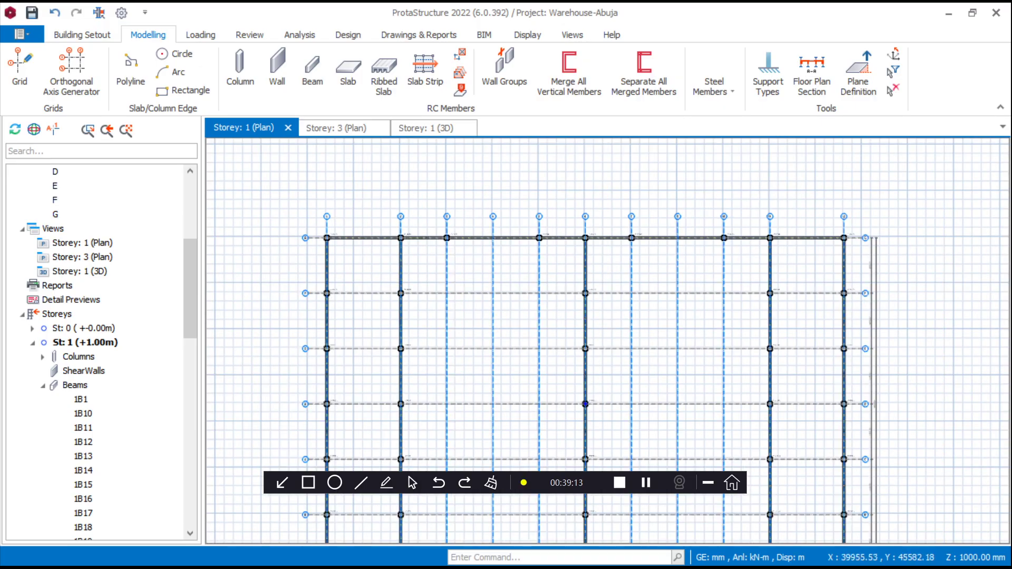
pyautogui.scroll(-5, 585, 404)
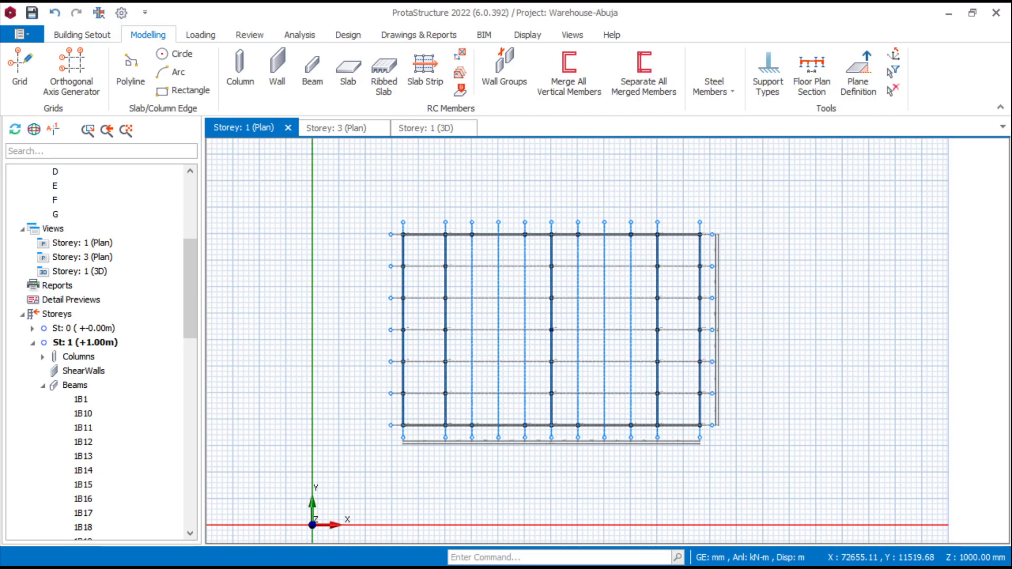
# Check the beam layout against the ground floor plan in the WPS PDF drawing, then return to ProtaStructure
pyautogui.click(948, 13)
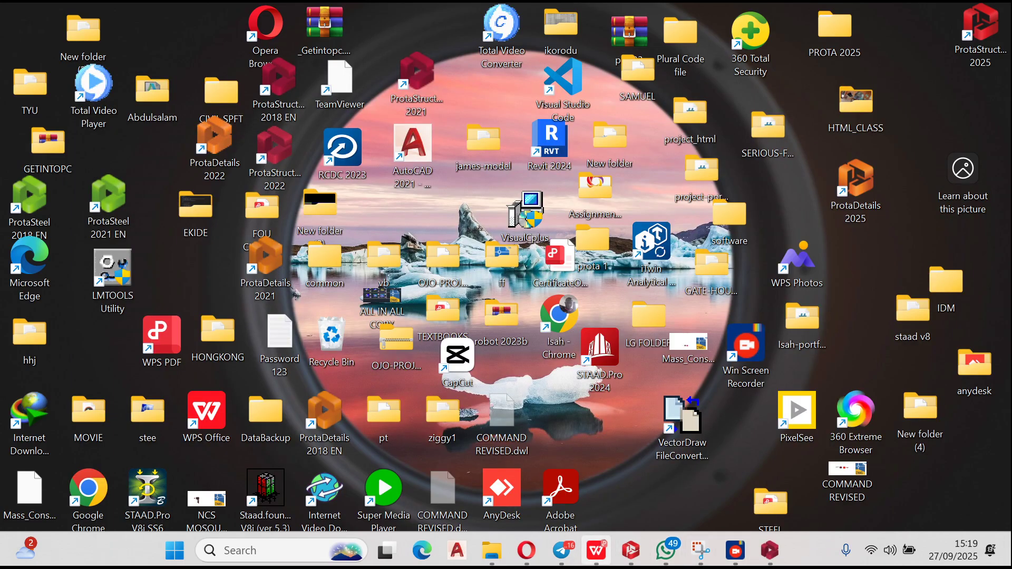
pyautogui.click(596, 550)
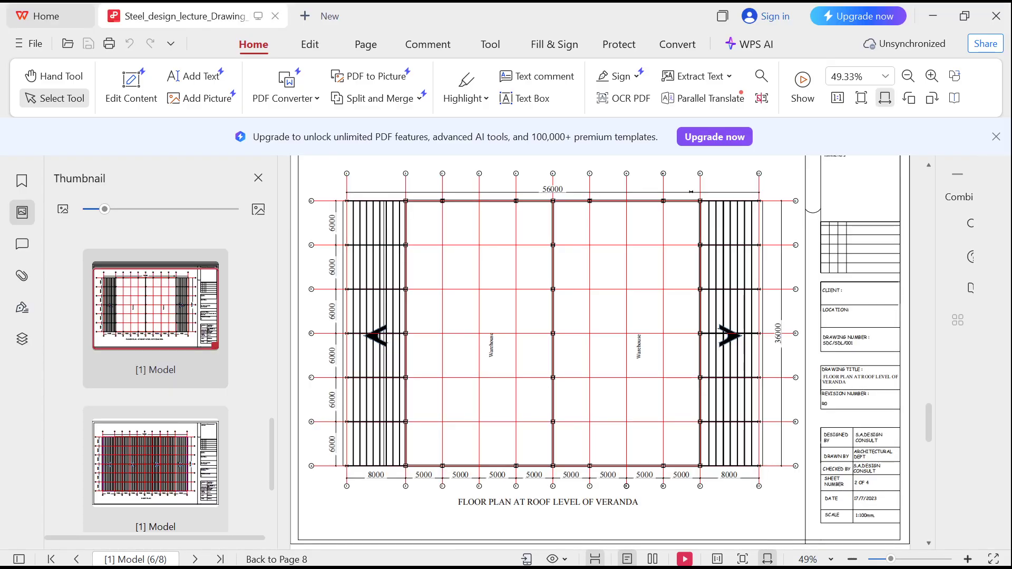
pyautogui.scroll(20, 601, 353)
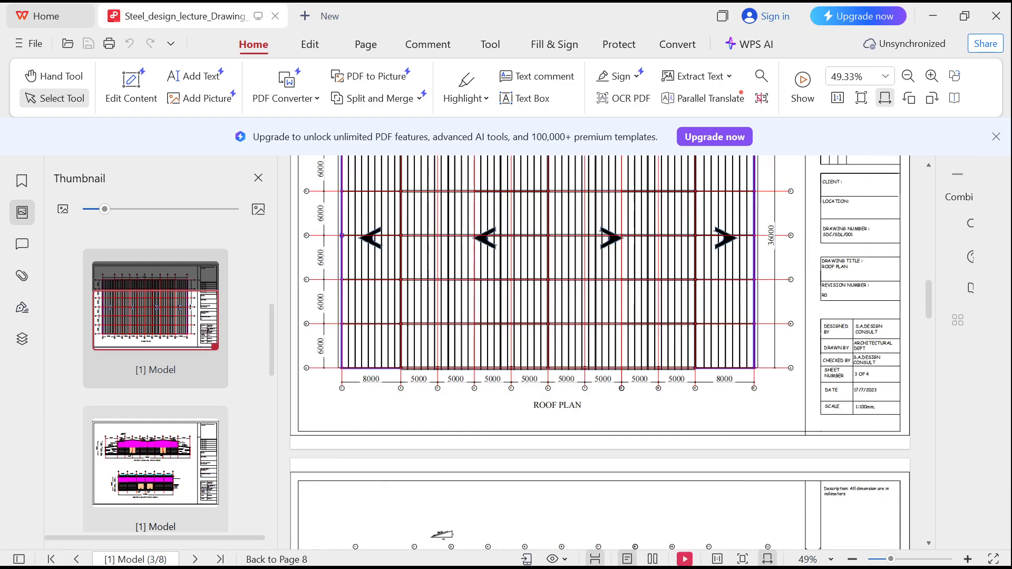
pyautogui.scroll(15, 600, 353)
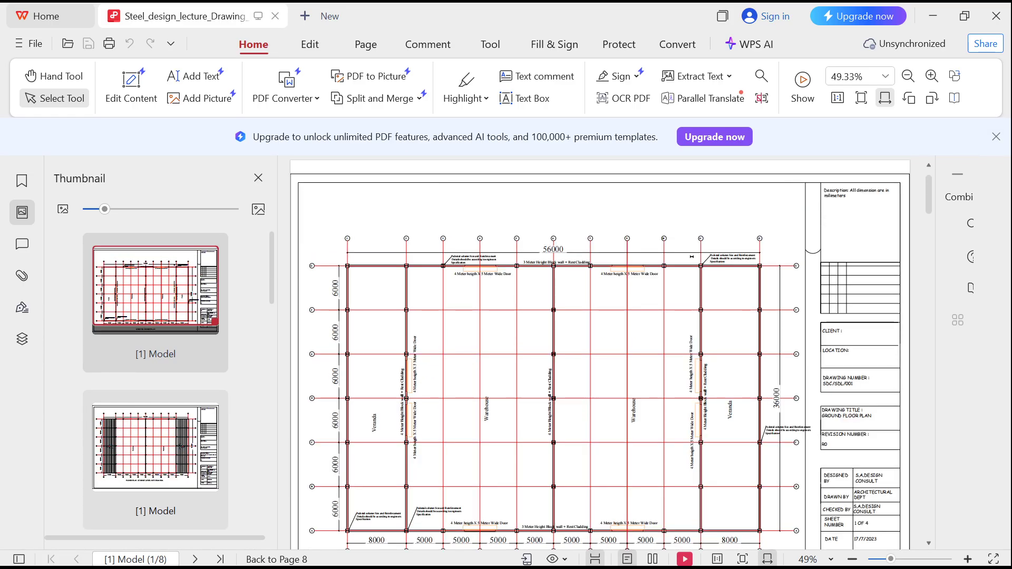
pyautogui.scroll(-3, 600, 353)
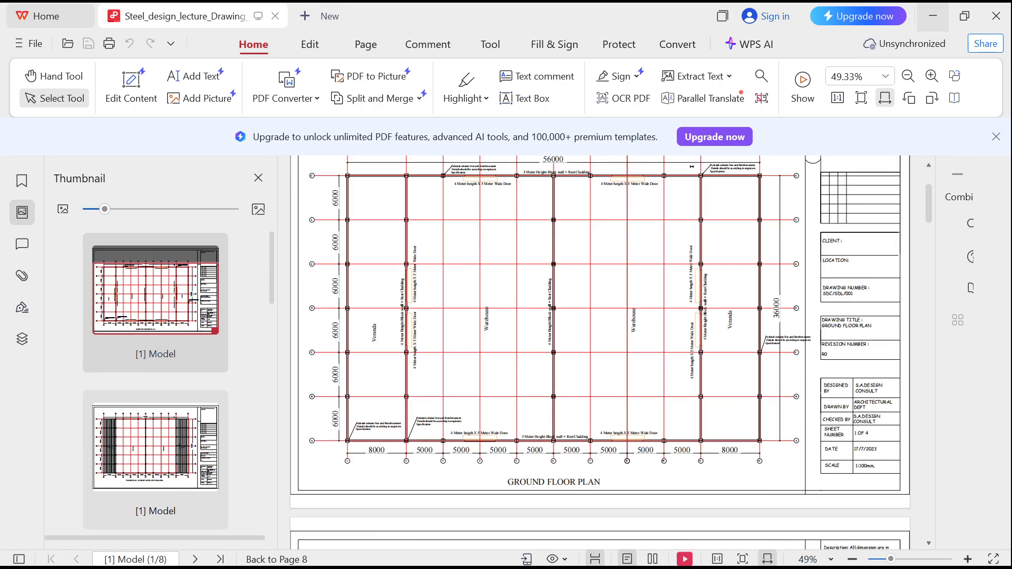
pyautogui.click(932, 17)
pyautogui.click(769, 552)
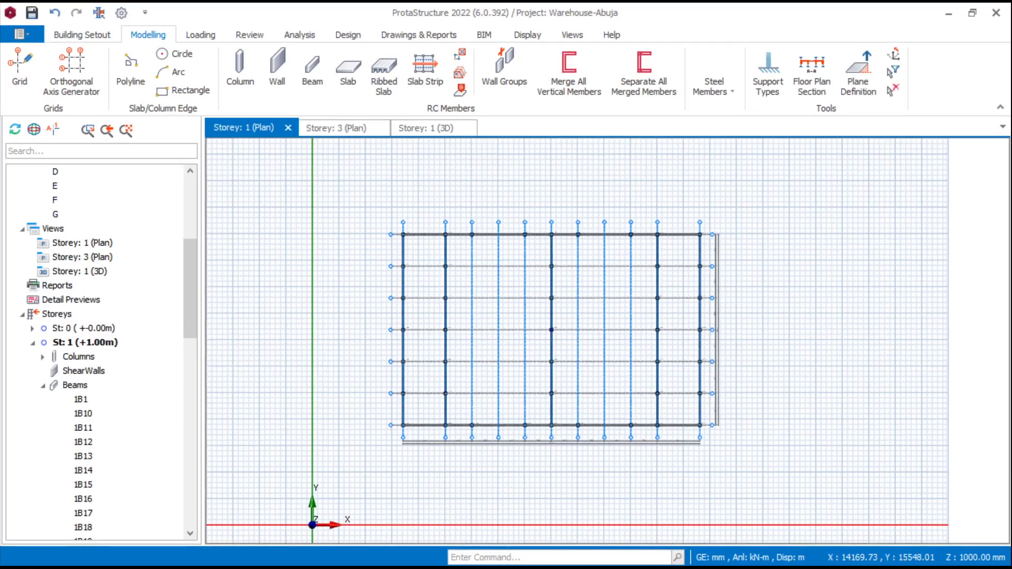
# Inspect the storey 1 ground beams and the steel frame in the 3D model
pyautogui.click(426, 128)
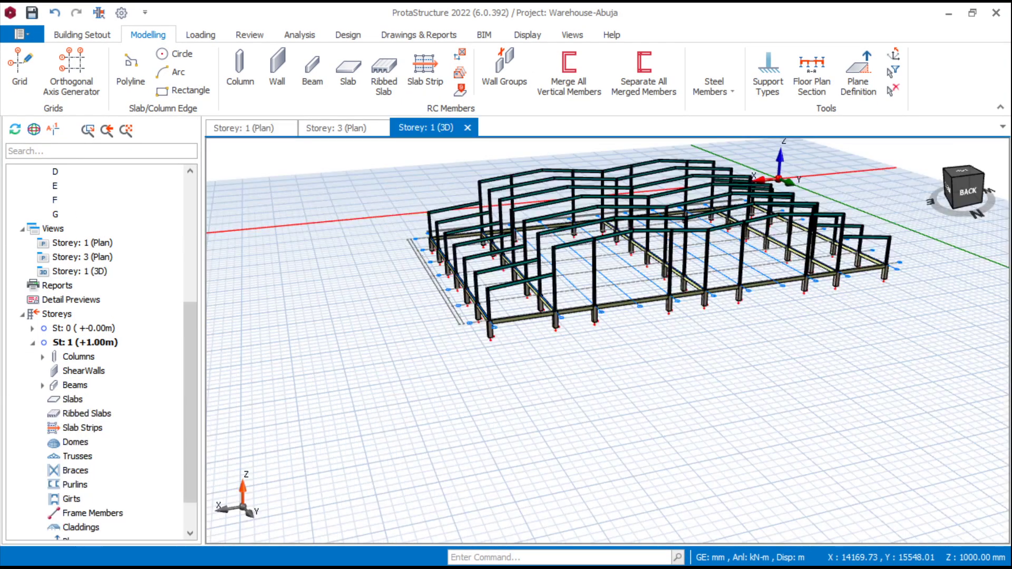
pyautogui.scroll(3, 607, 341)
pyautogui.moveTo(608, 341); pyautogui.dragTo(574, 329, button='middle')
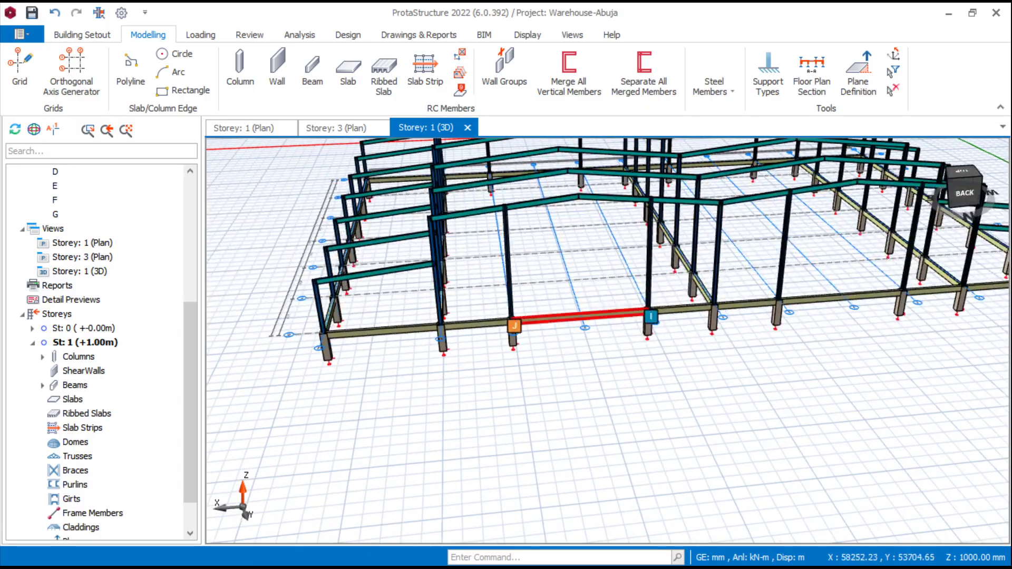
pyautogui.scroll(-4, 575, 327)
pyautogui.moveTo(620, 242)
pyautogui.mouseDown(button='middle')
pyautogui.moveTo(663, 256)
pyautogui.moveTo(619, 242)
pyautogui.mouseUp(button='middle')
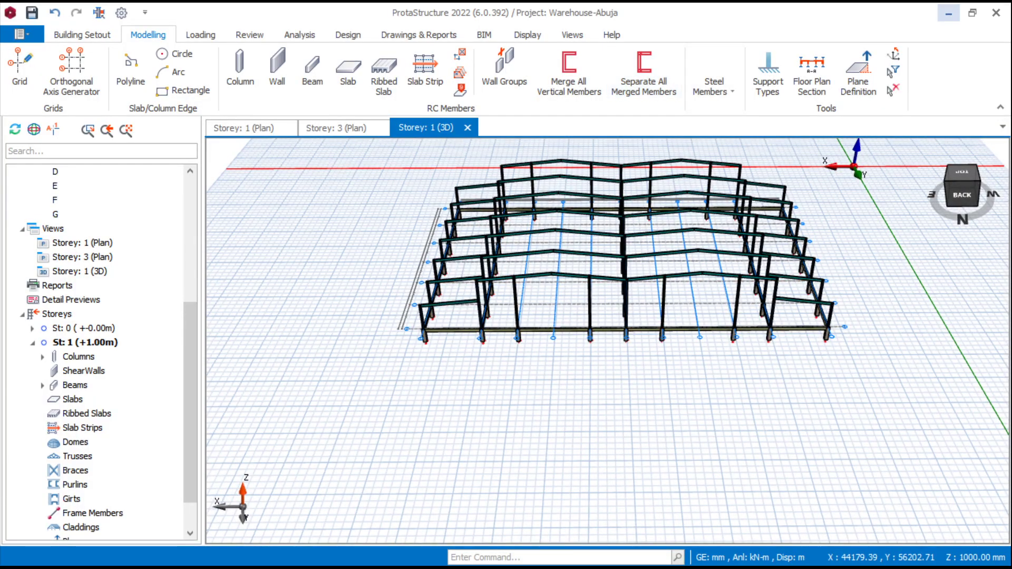
# Switch to the WPS PDF drawings, examine the floor plans, roof plan and elevation wall details, and return to ProtaStructure
pyautogui.click(948, 13)
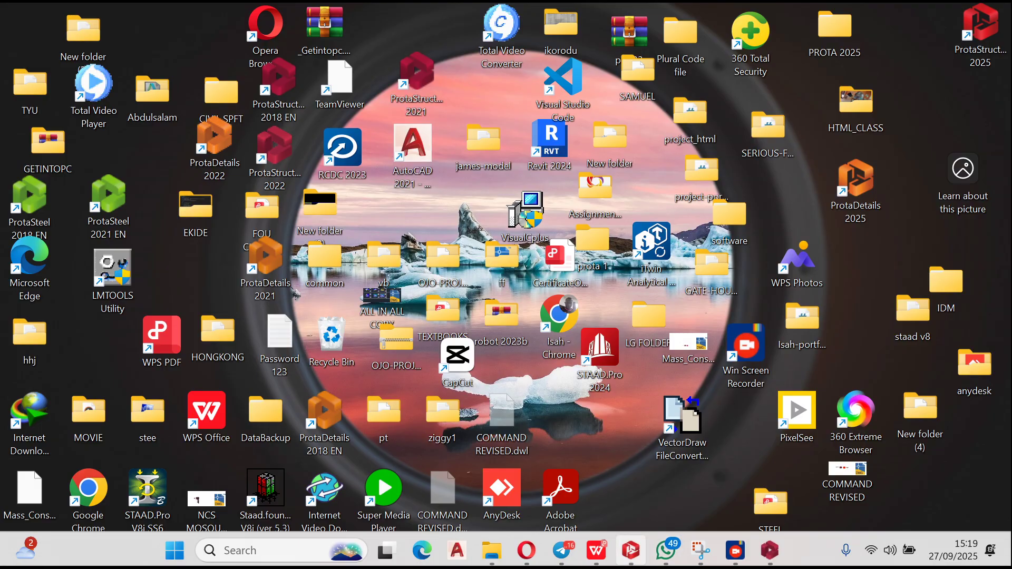
pyautogui.click(596, 550)
pyautogui.scroll(-10, 599, 353)
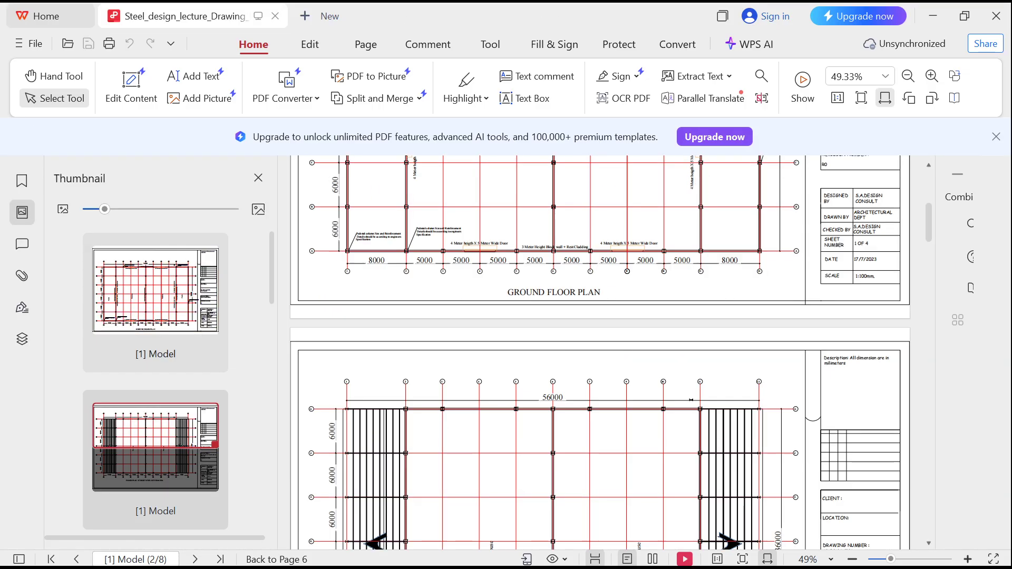
pyautogui.scroll(-5, 600, 353)
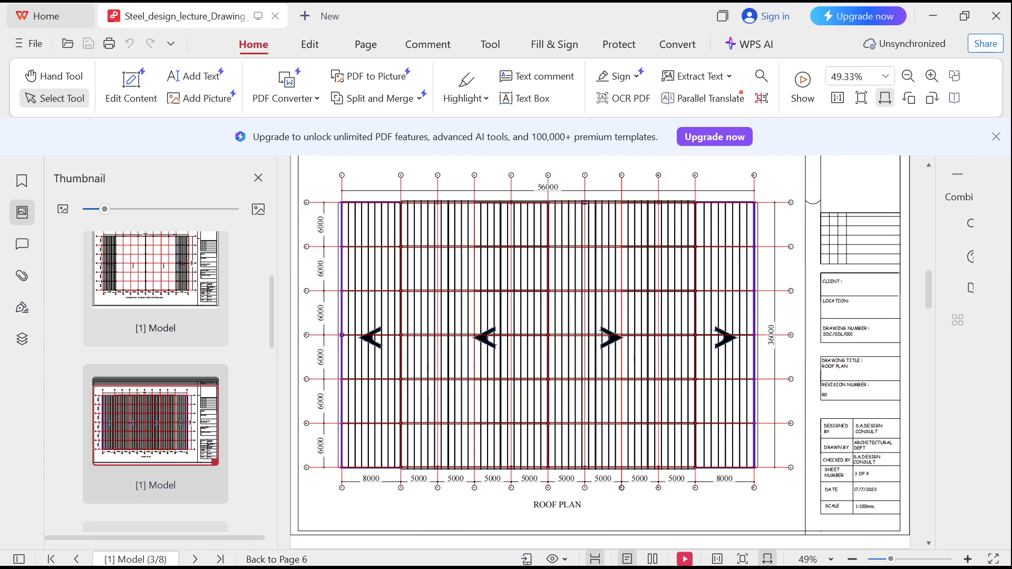
pyautogui.scroll(8, 600, 353)
pyautogui.scroll(-5, 600, 353)
pyautogui.scroll(-10, 600, 353)
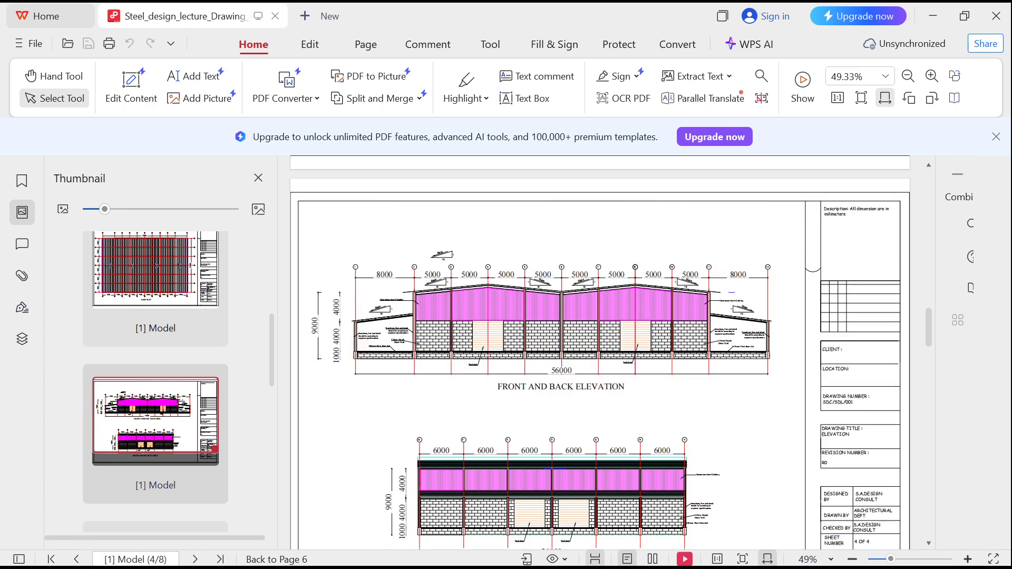
pyautogui.keyDown('ctrl'); pyautogui.scroll(6, 329, 336); pyautogui.keyUp('ctrl')
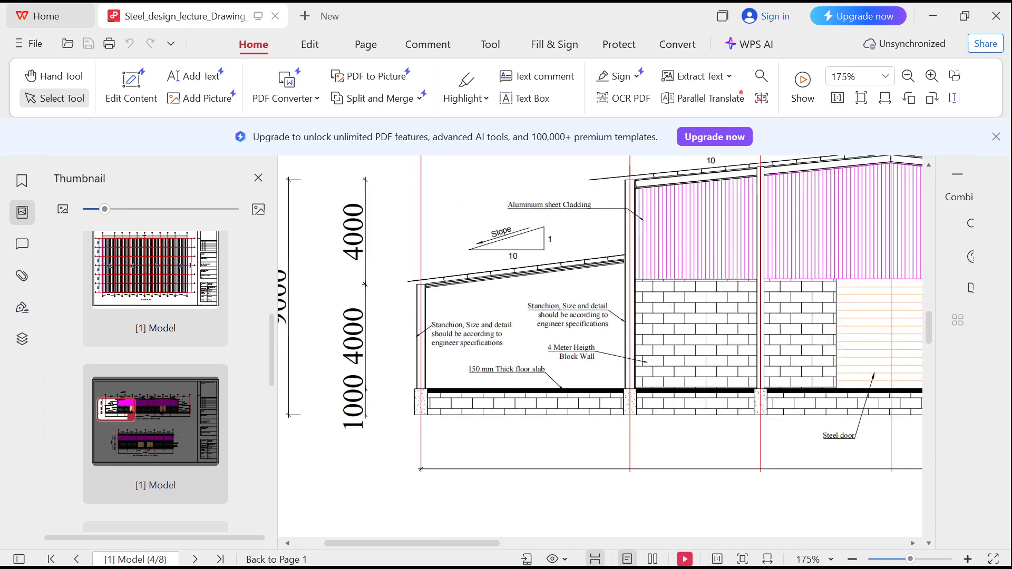
pyautogui.keyDown('ctrl'); pyautogui.scroll(-5, 353, 368); pyautogui.keyUp('ctrl')
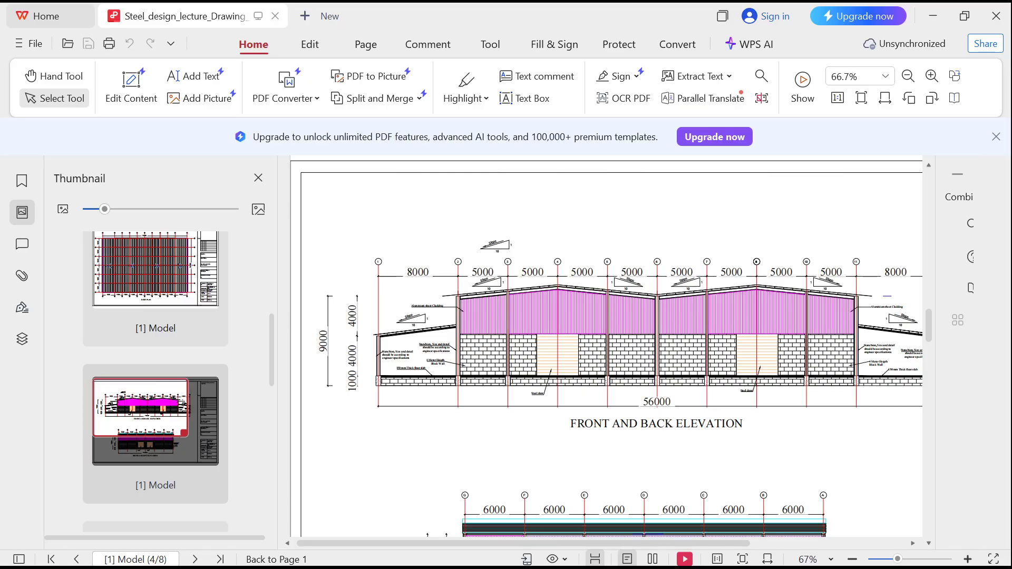
pyautogui.keyDown('ctrl'); pyautogui.scroll(2, 331, 356); pyautogui.keyUp('ctrl')
pyautogui.keyDown('ctrl'); pyautogui.scroll(-5, 337, 371); pyautogui.keyUp('ctrl')
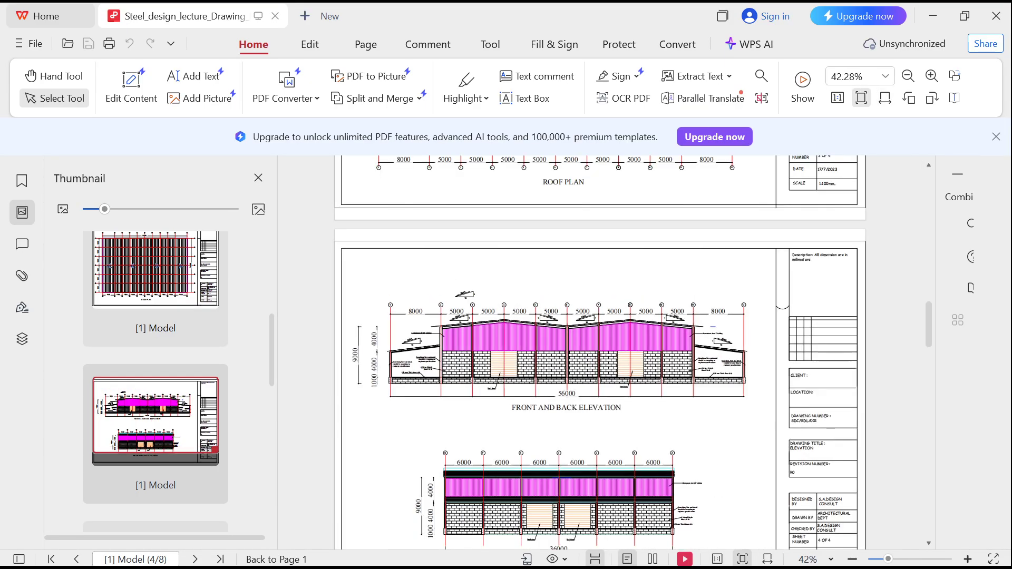
pyautogui.click(933, 16)
pyautogui.moveTo(736, 563)
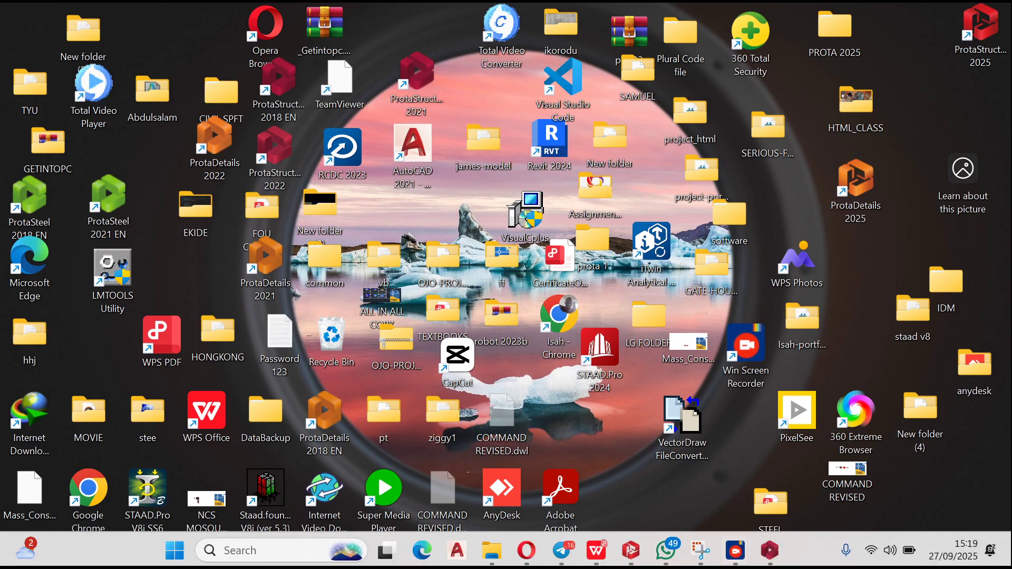
pyautogui.click(770, 550)
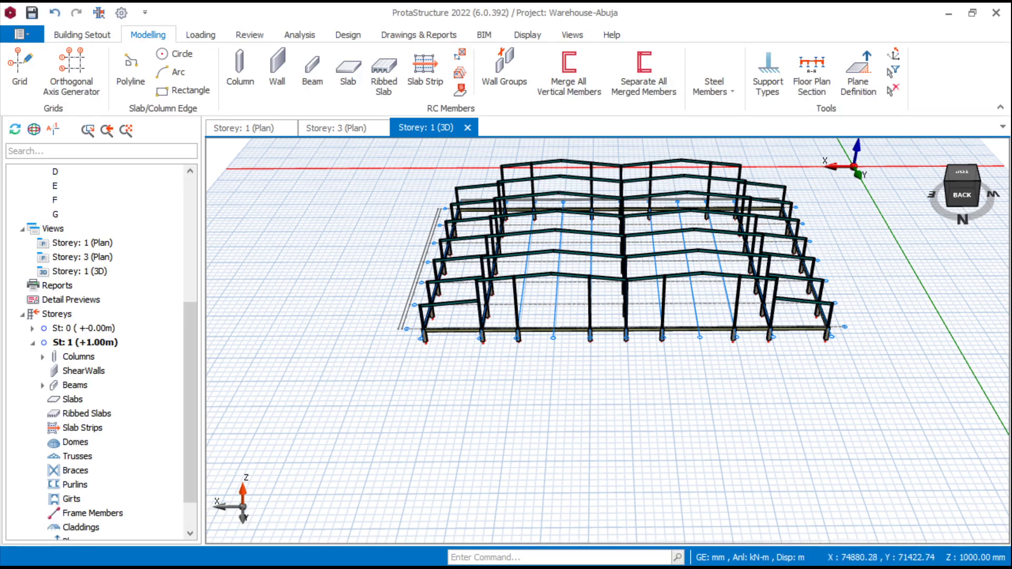
# Start editing the loads of beam 1B21 in the storey 1 plan and agree to define the load cases
pyautogui.click(337, 128)
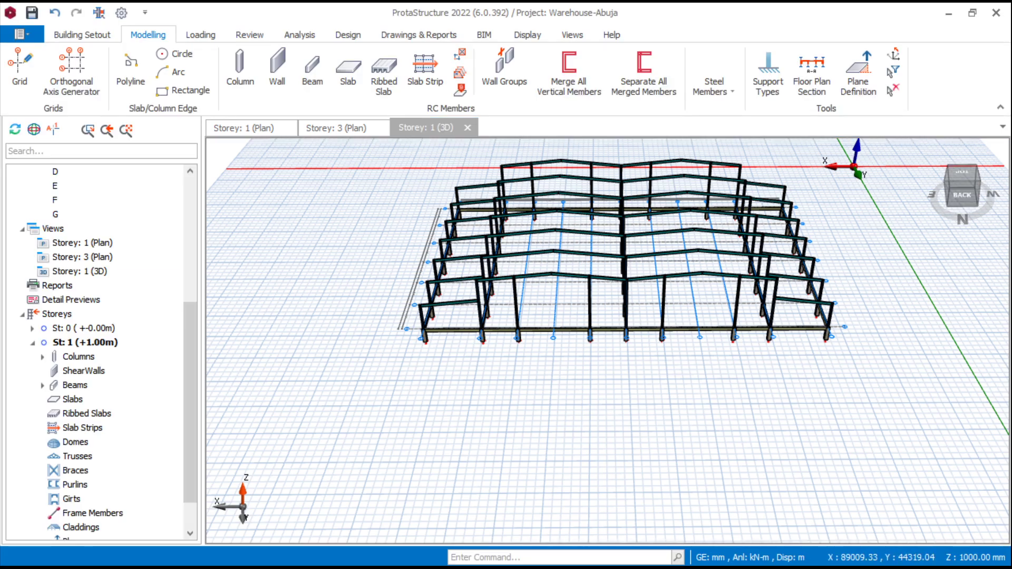
pyautogui.click(243, 128)
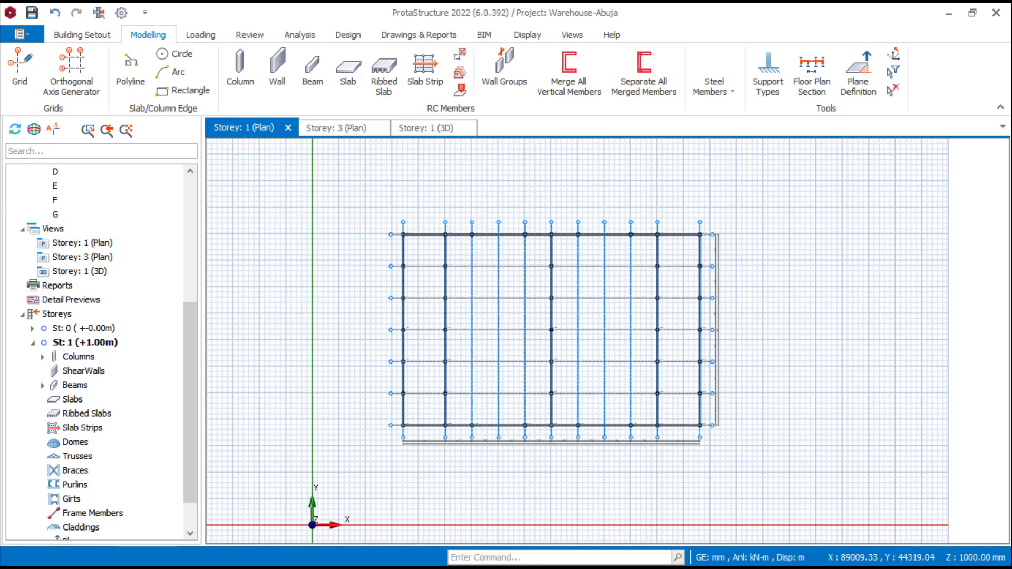
pyautogui.scroll(5, 445, 236)
pyautogui.moveTo(338, 266); pyautogui.dragTo(500, 293, button='middle')
pyautogui.scroll(-5, 500, 293)
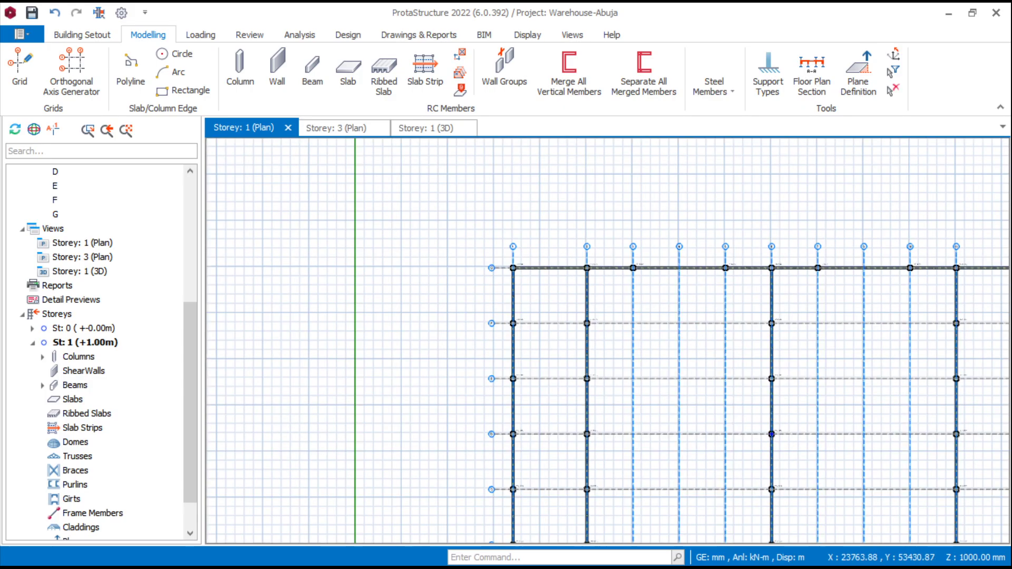
pyautogui.scroll(5, 608, 387)
pyautogui.scroll(3, 519, 335)
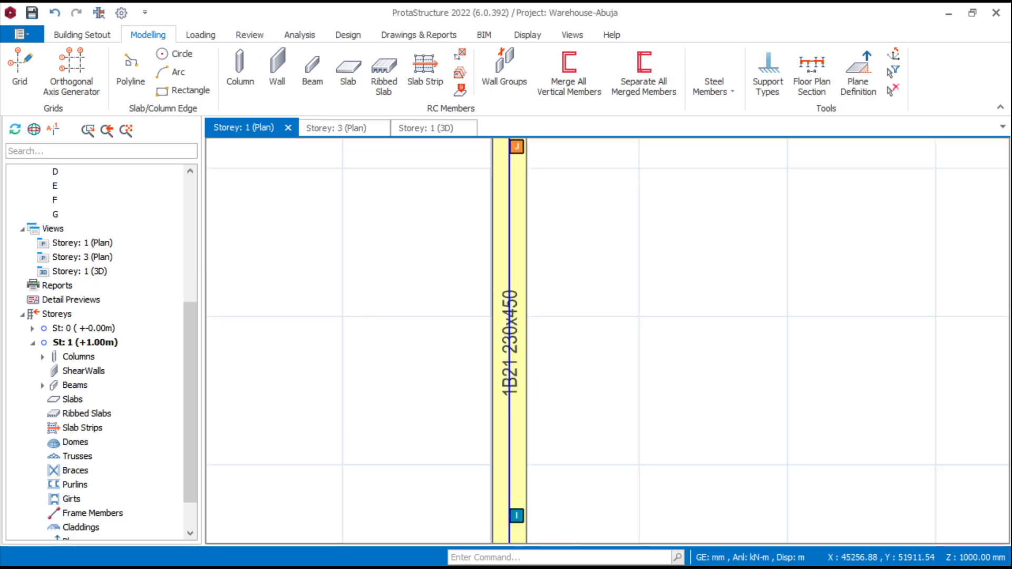
pyautogui.click(524, 311)
pyautogui.rightClick(524, 309)
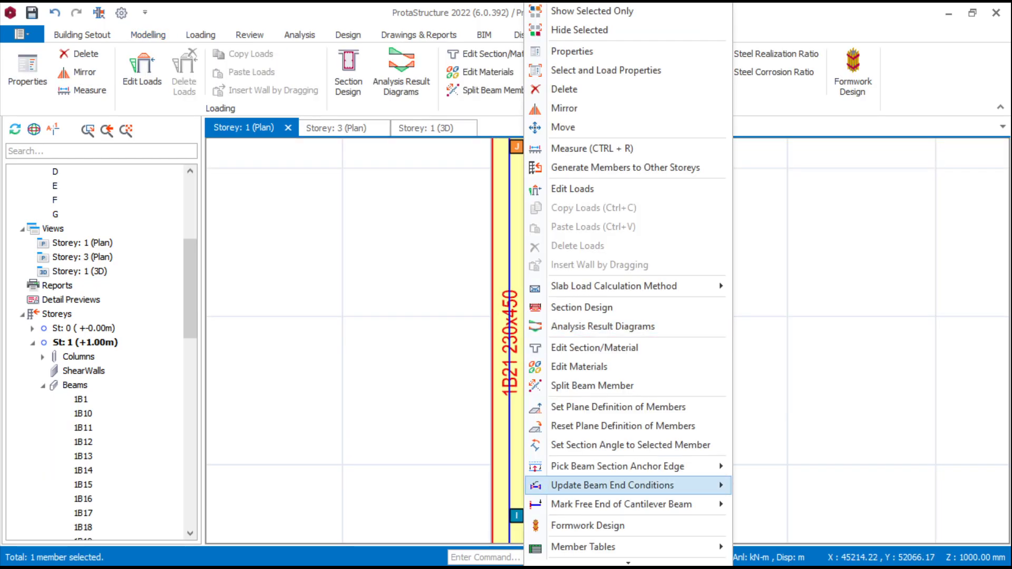
pyautogui.click(572, 189)
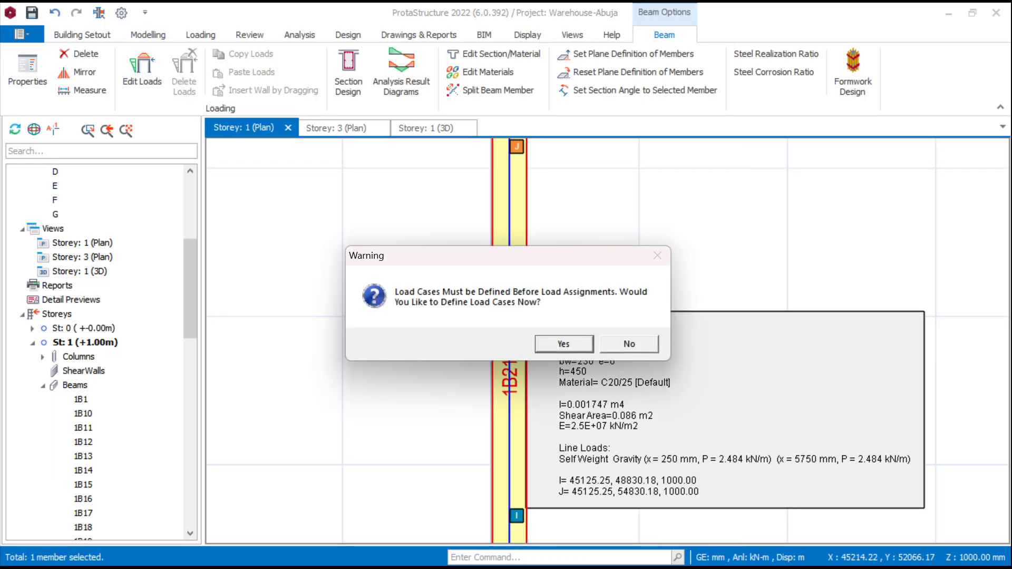
pyautogui.press('Return')
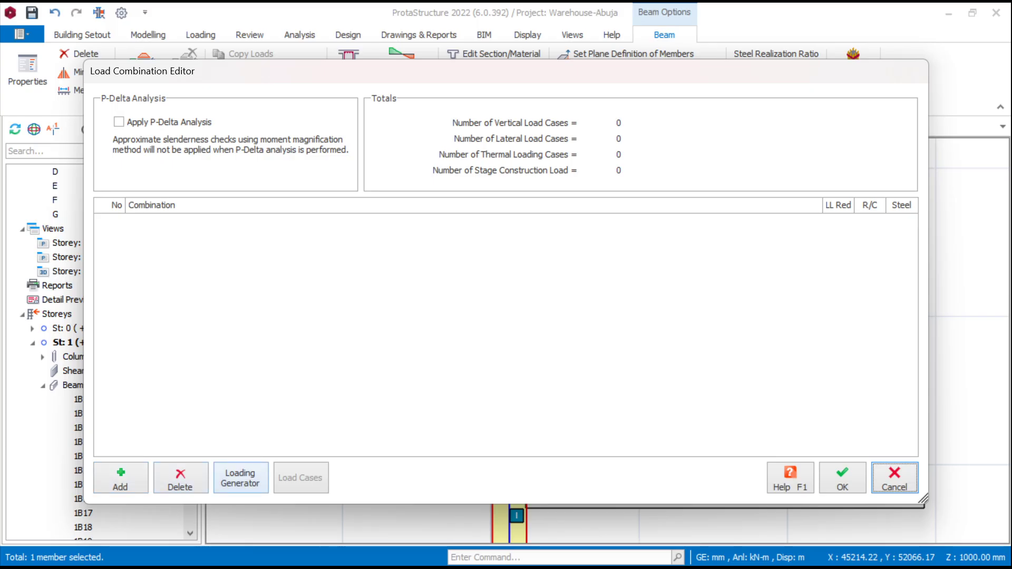
# Generate load combinations with the factored G combination set to Steel and Concrete and wind loading included, and accept them
pyautogui.click(241, 478)
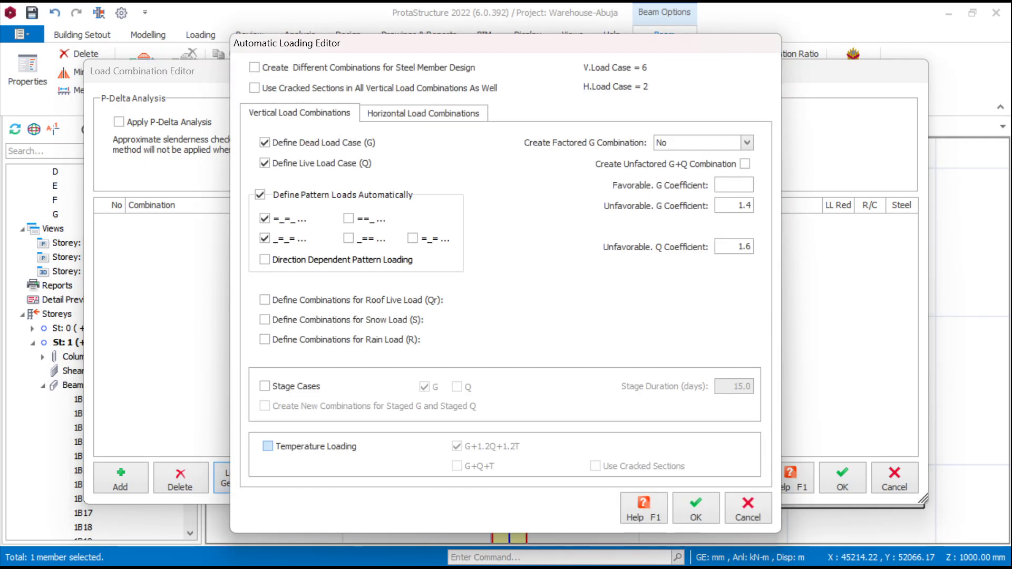
pyautogui.click(747, 142)
pyautogui.click(722, 180)
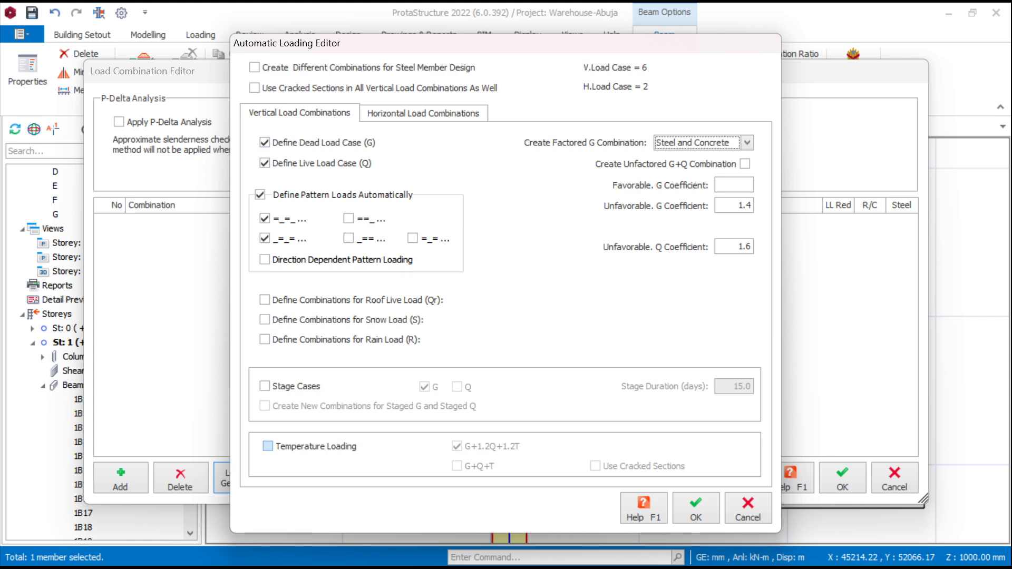
pyautogui.click(423, 113)
pyautogui.click(268, 306)
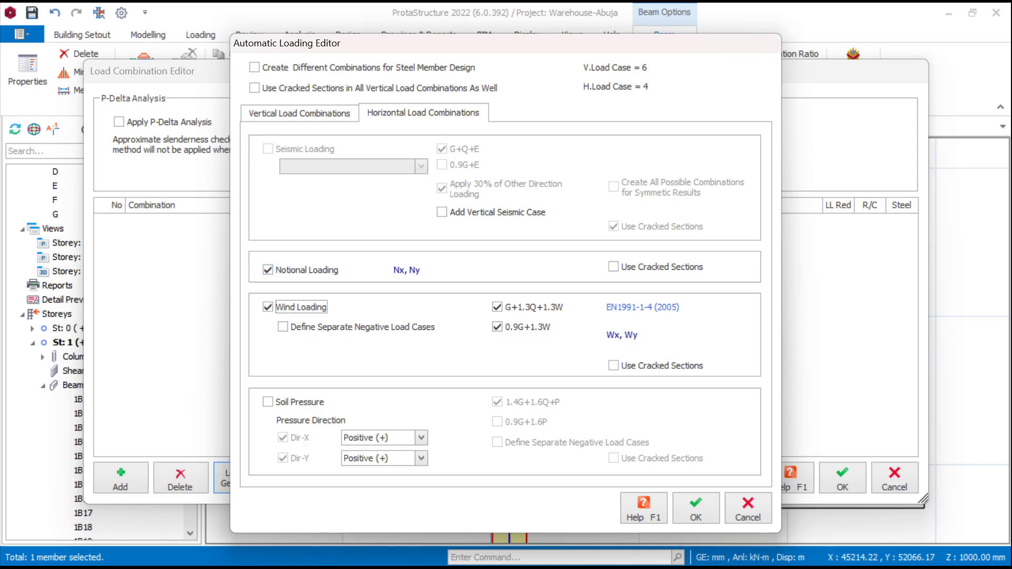
pyautogui.click(299, 113)
pyautogui.click(423, 113)
pyautogui.click(695, 508)
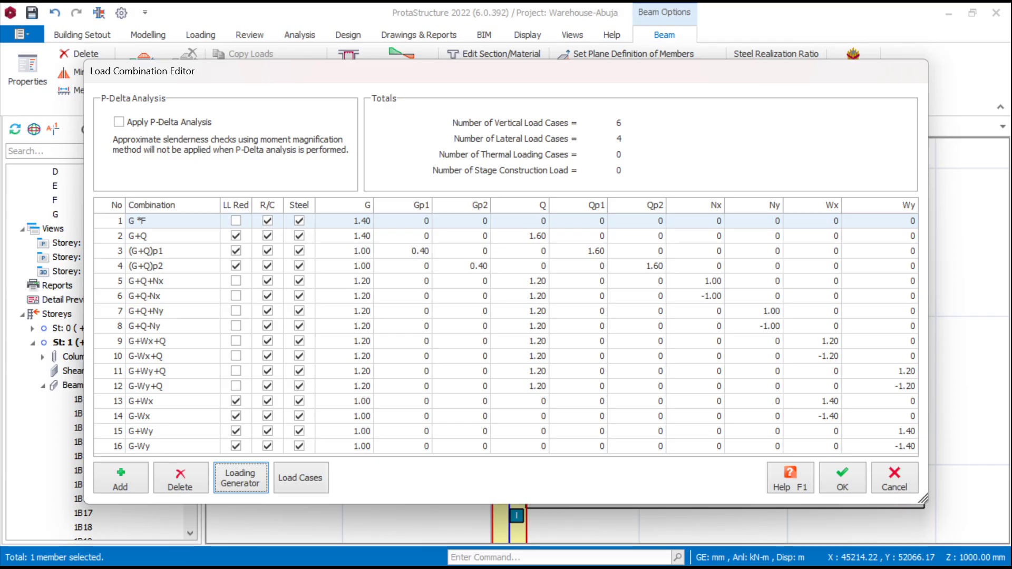
pyautogui.click(842, 478)
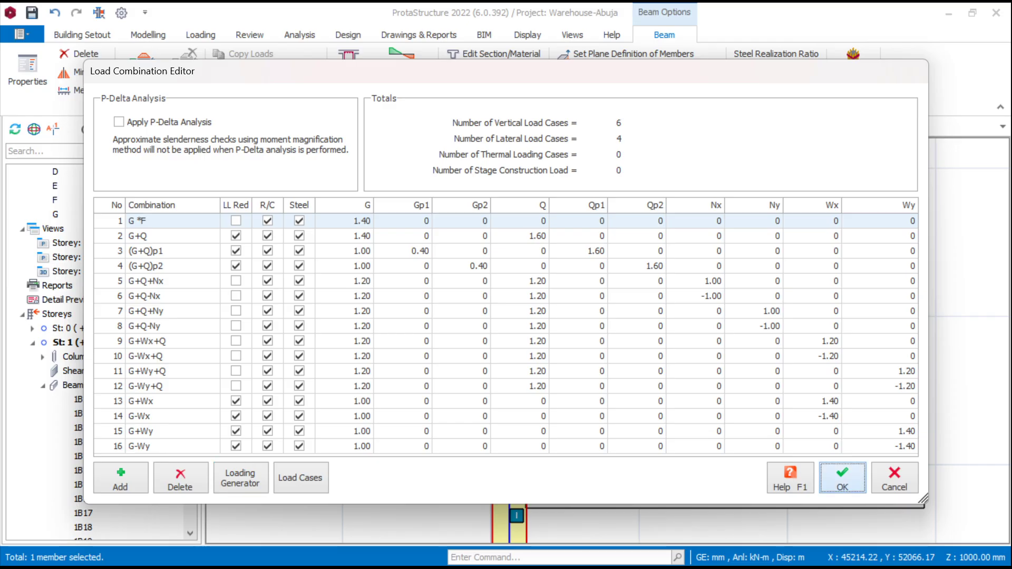
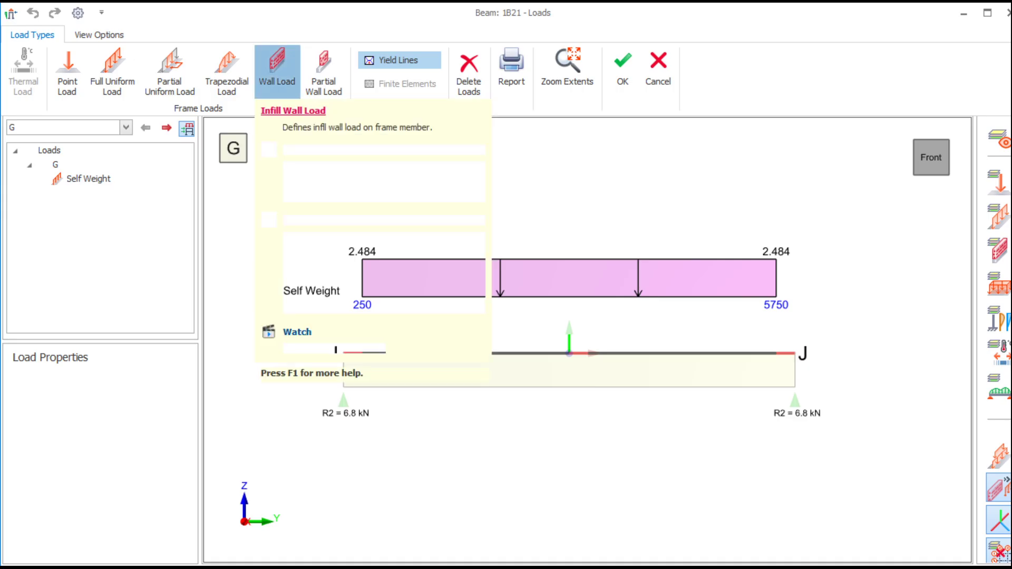
# Set up a wall load named Wall Load for beam 1B21 with a unit weight of 3.47 kN/m2
pyautogui.click(277, 71)
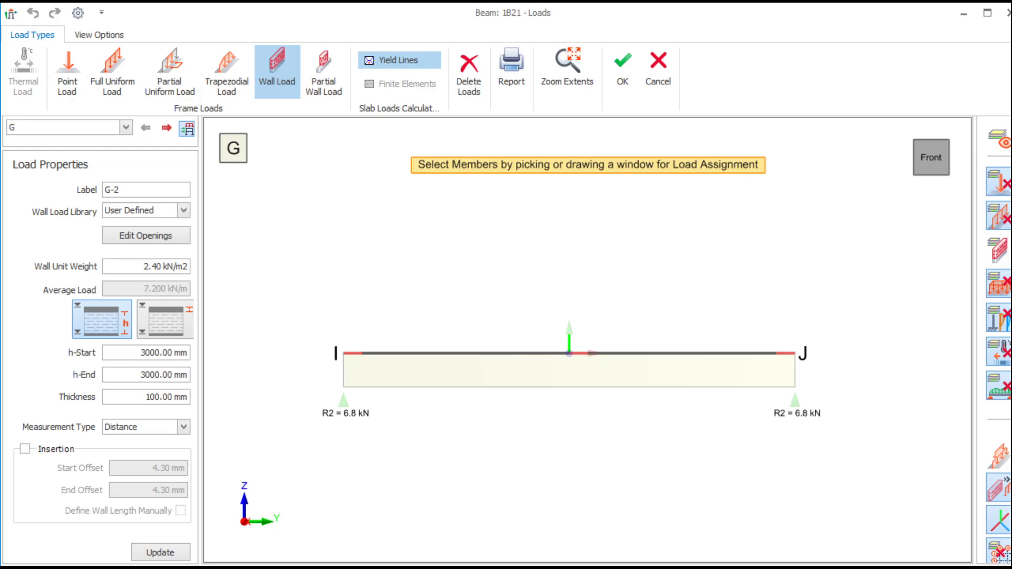
pyautogui.click(157, 266)
pyautogui.press('BackSpace')
pyautogui.write('87')
pyautogui.press('BackSpace')
pyautogui.press('BackSpace')
pyautogui.press('BackSpace')
pyautogui.press('BackSpace')
pyautogui.write('3.47')
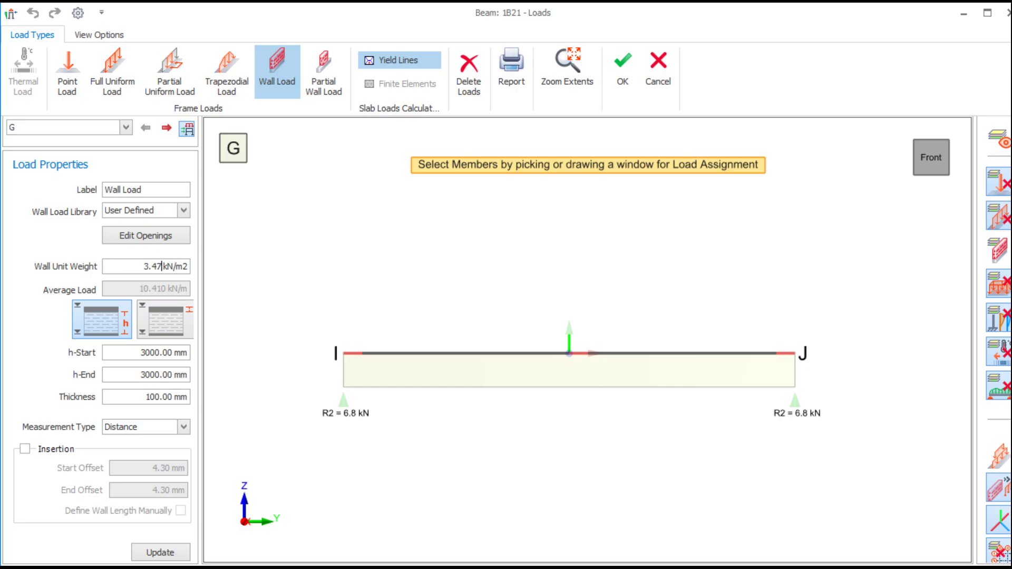
# Try to apply the wall load to the beam with 4000 mm start and end heights and 230 mm thickness
pyautogui.moveTo(146, 352); pyautogui.dragTo(151, 353)
pyautogui.press('BackSpace')
pyautogui.press('BackSpace')
pyautogui.write('40')
pyautogui.click(155, 397)
pyautogui.press('BackSpace')
pyautogui.press('BackSpace')
pyautogui.write('23')
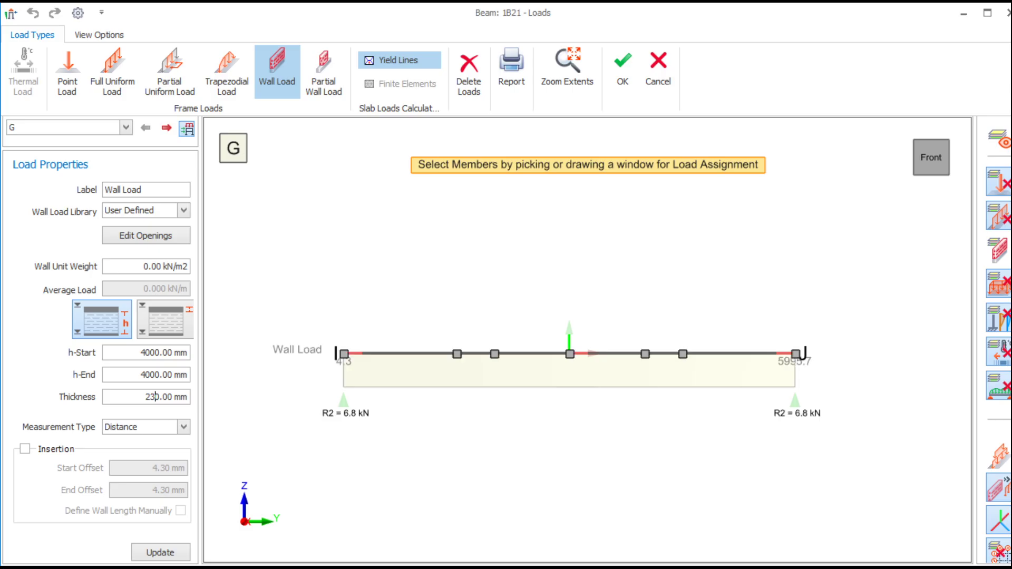
pyautogui.click(569, 353)
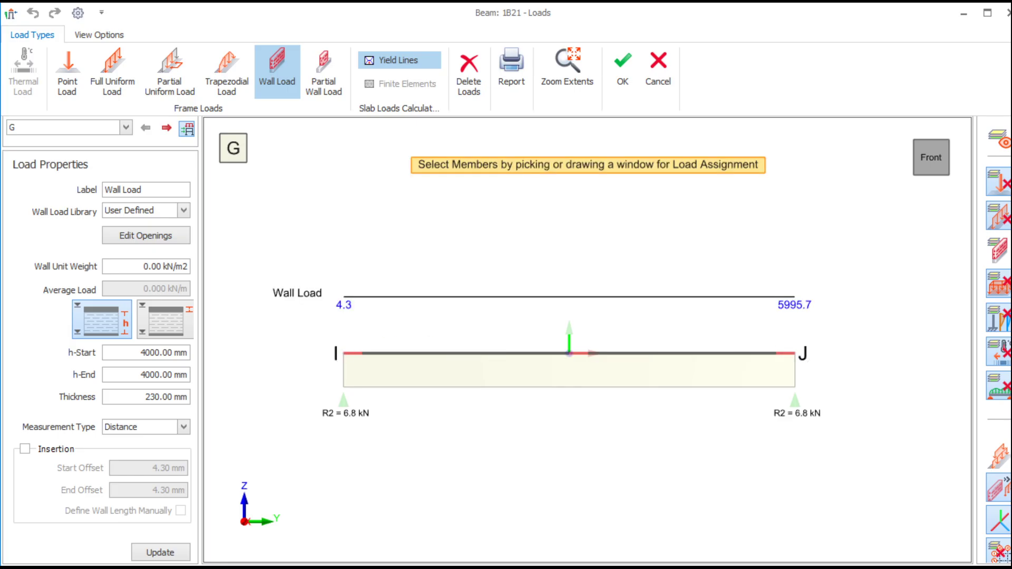
# Try to reapply the wall load with a unit weight of 3.47 kN/m2, and close the load editor discarding the changes
pyautogui.doubleClick(154, 266)
pyautogui.write('3.47')
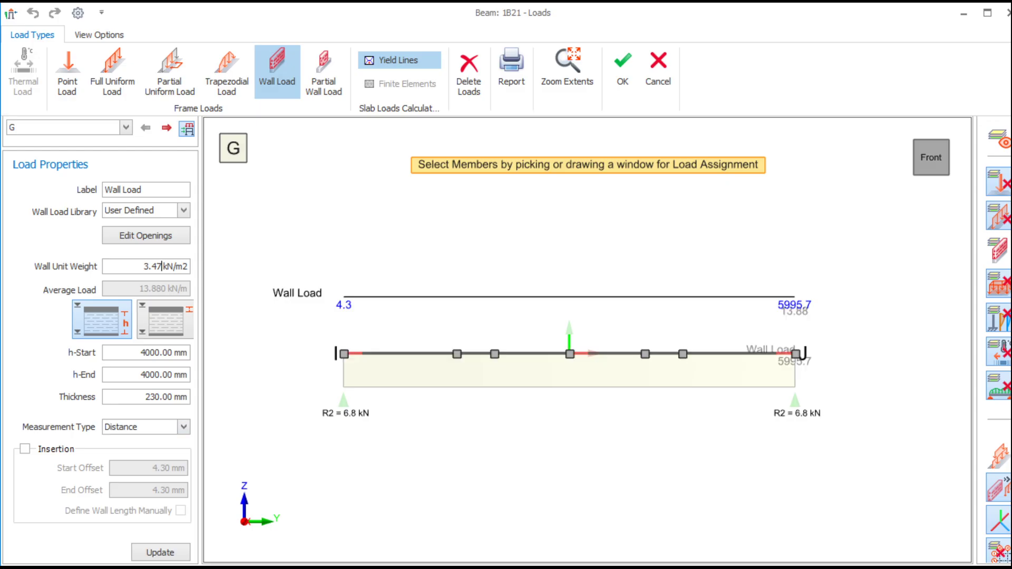
pyautogui.click(570, 354)
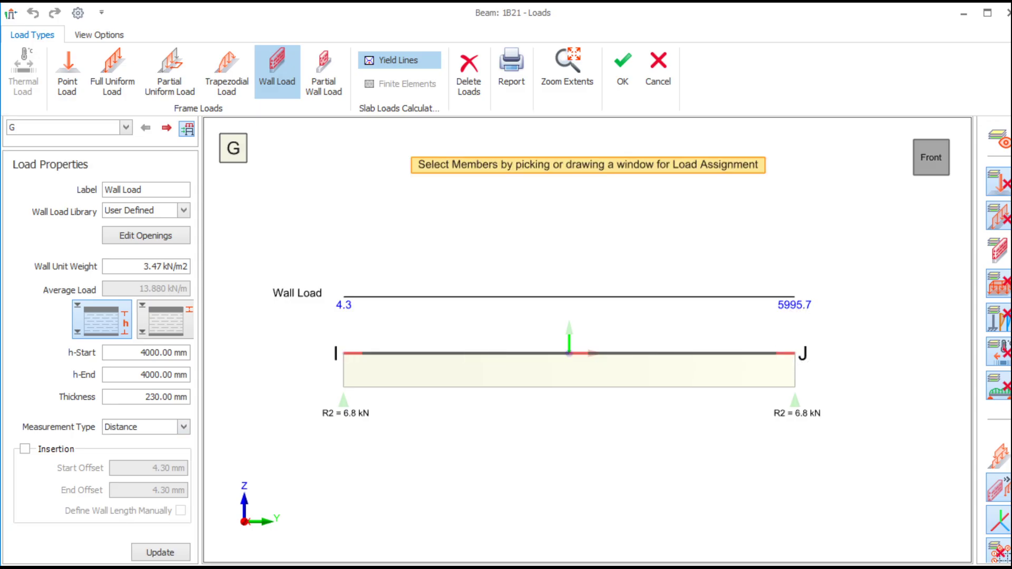
pyautogui.click(160, 552)
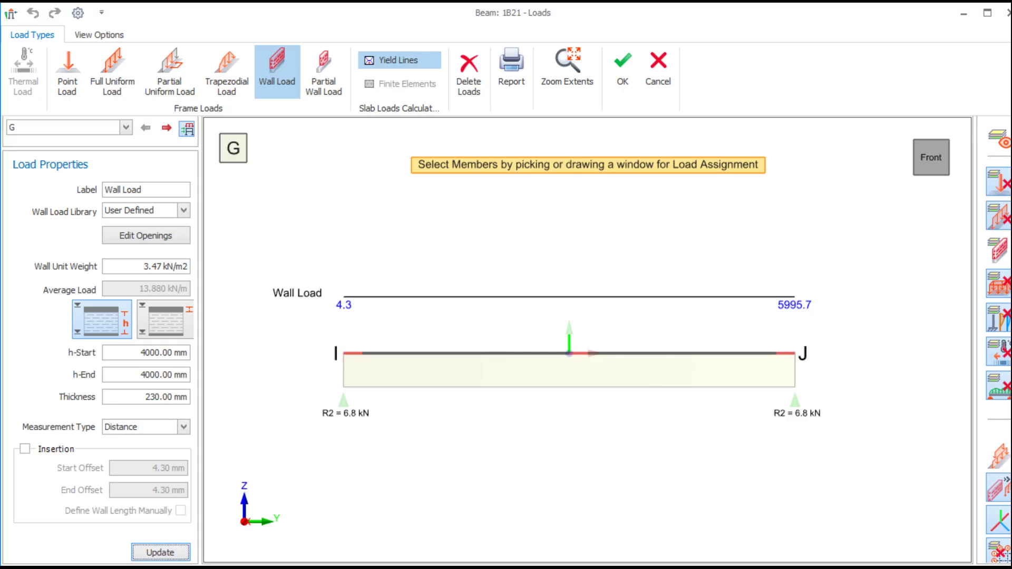
pyautogui.click(657, 74)
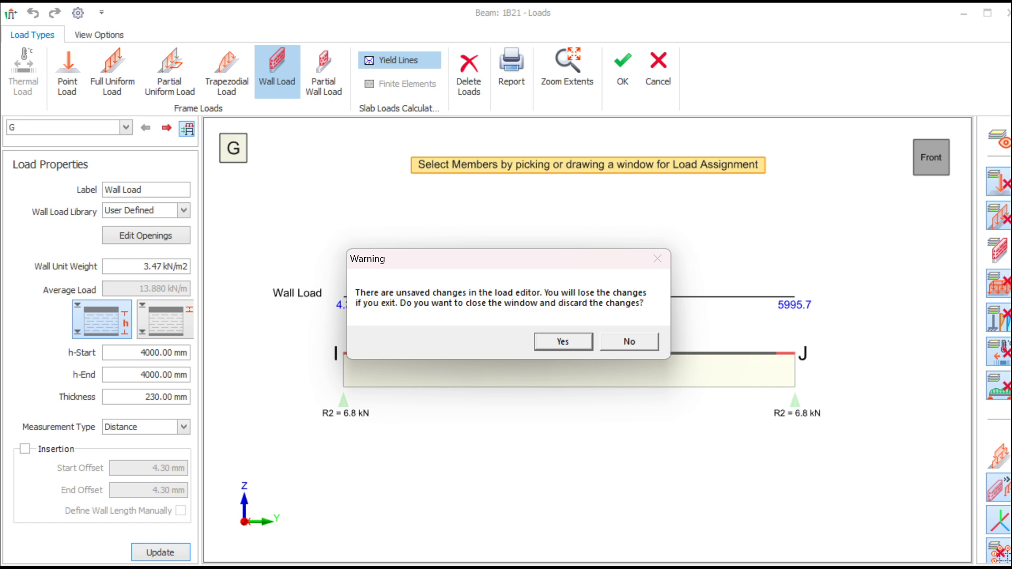
pyautogui.click(562, 341)
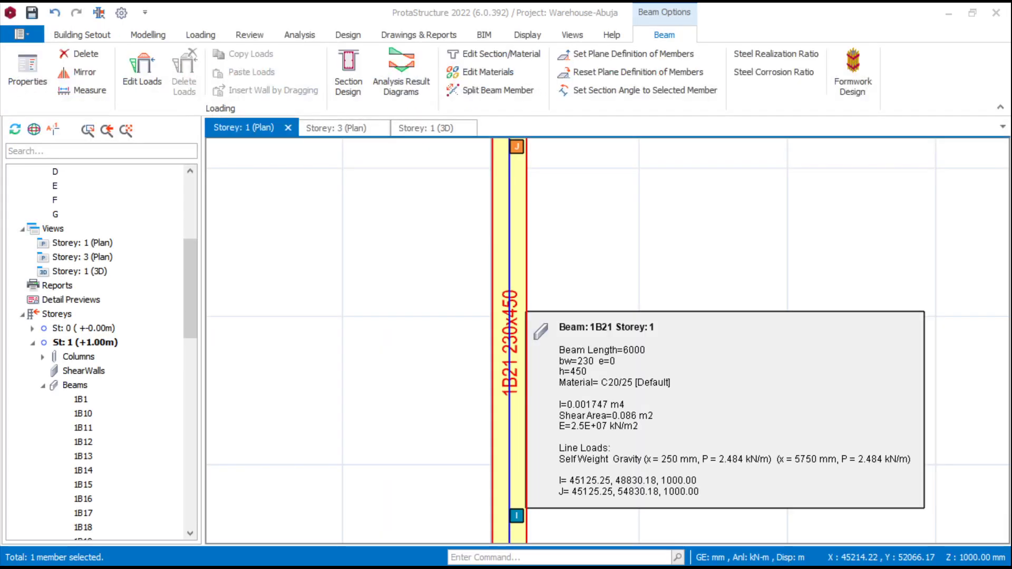
# Assign a 3.47 kN/m2 wall load labelled Wall Load to beam 1B21, 4000 mm high at both ends and 230 mm thick, and accept it
pyautogui.rightClick(504, 268)
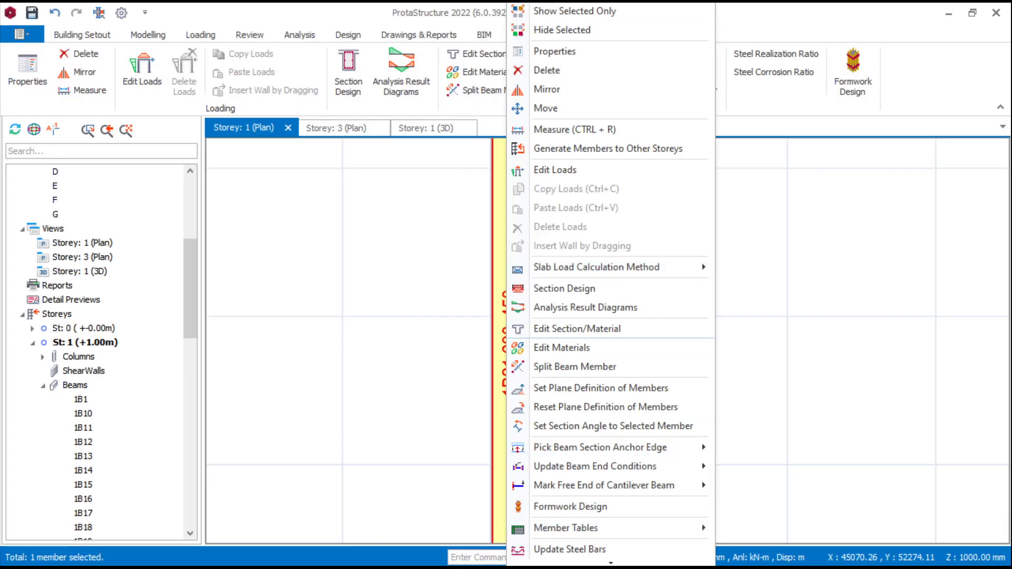
pyautogui.click(555, 170)
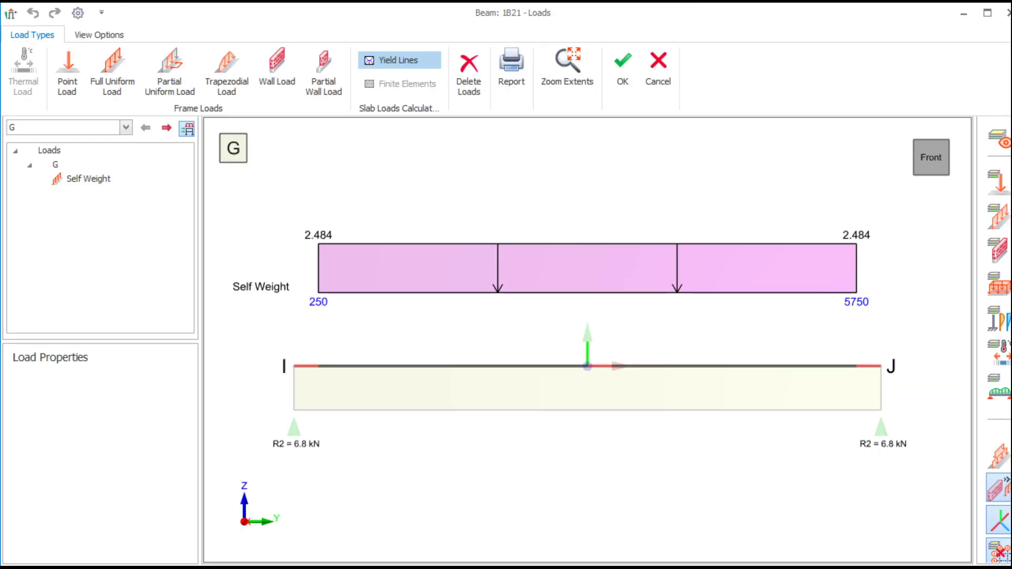
pyautogui.click(277, 71)
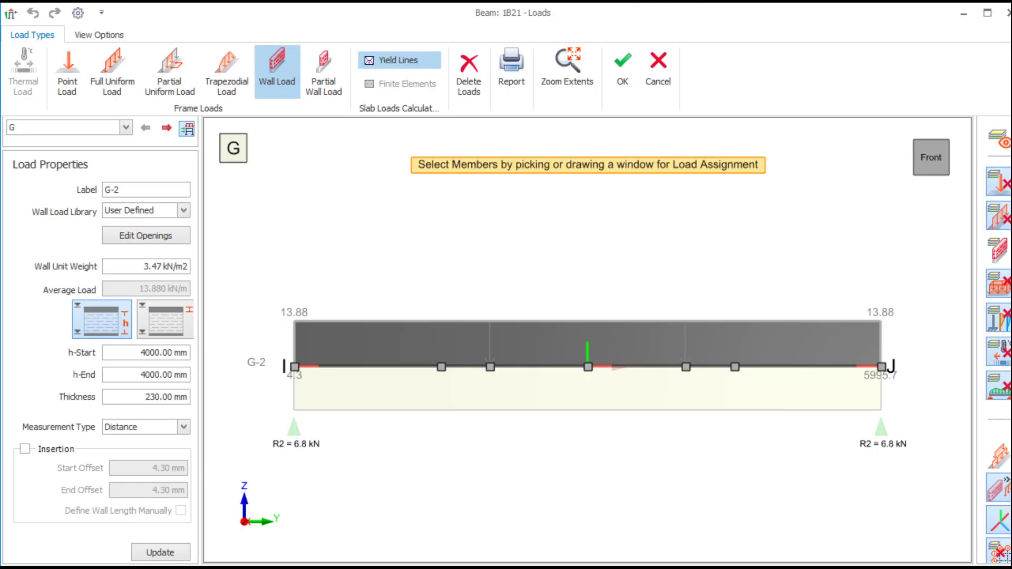
pyautogui.click(161, 552)
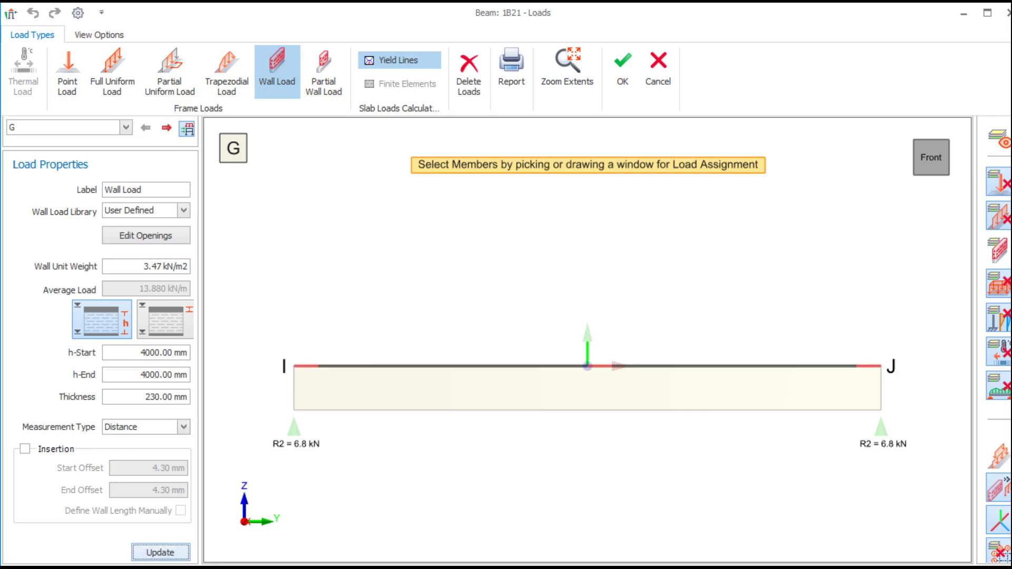
pyautogui.click(527, 367)
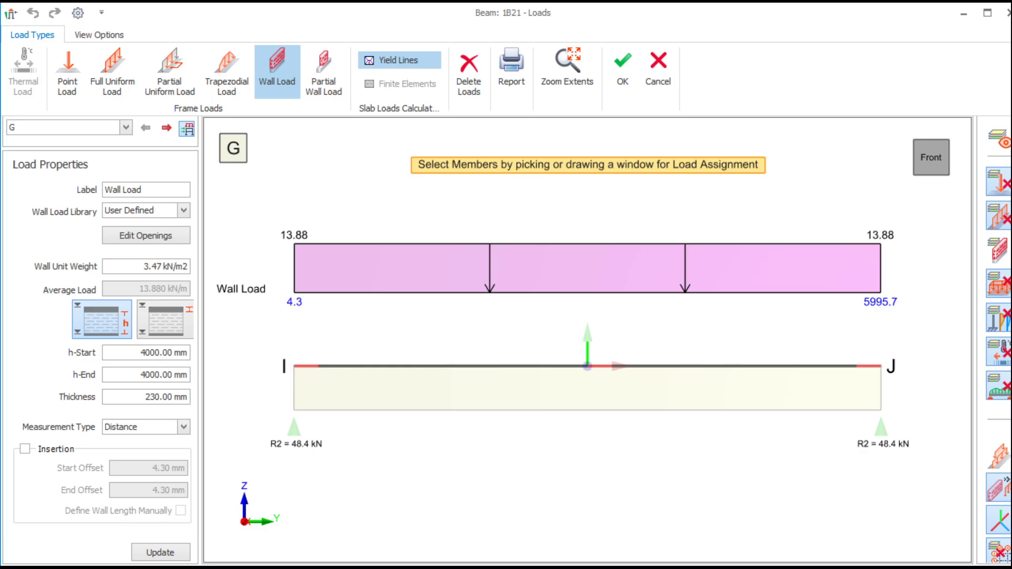
pyautogui.click(622, 71)
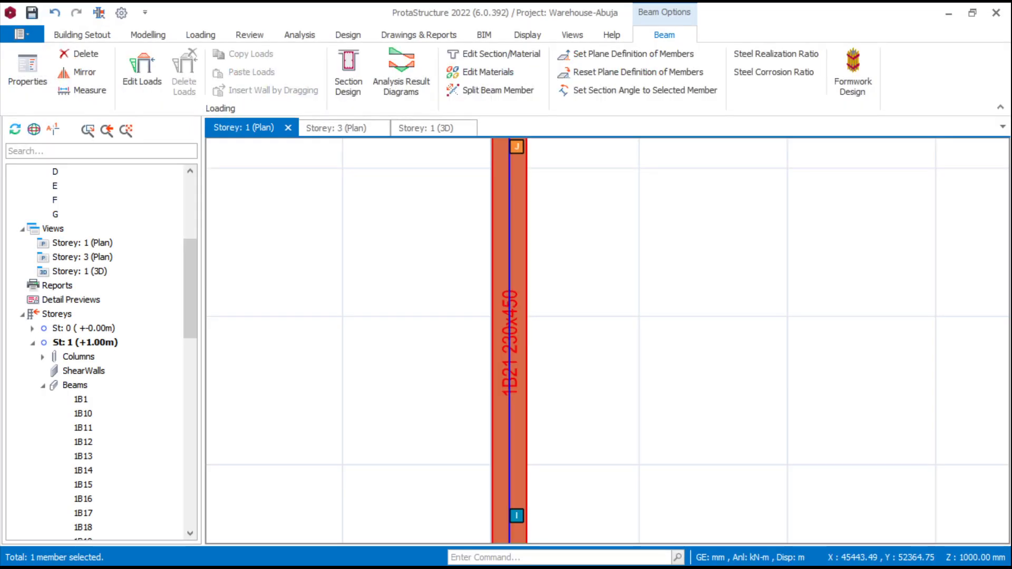
pyautogui.press('Escape')
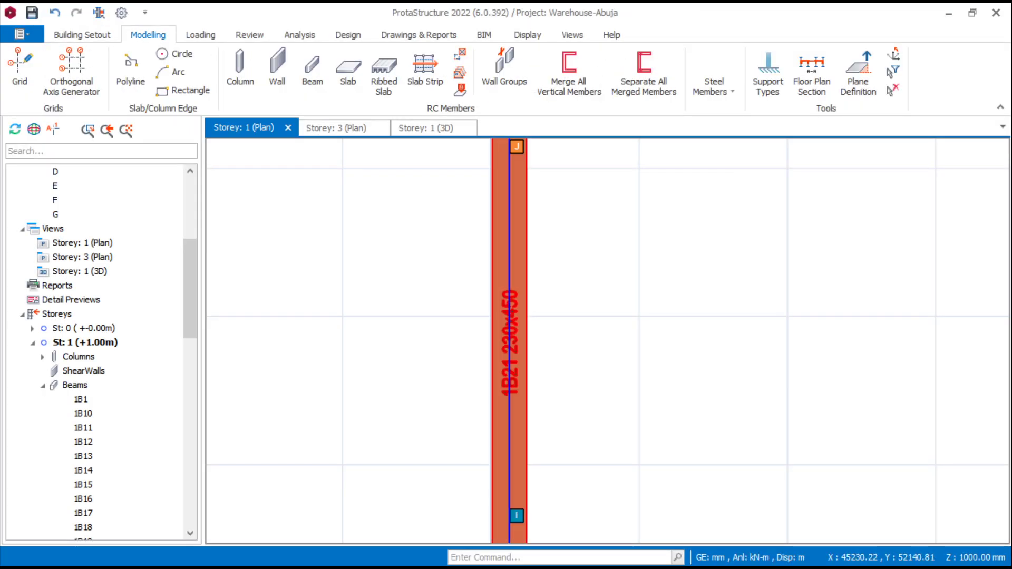
# Switch to the PDF drawings in WPS Office, check the block wall height on the front and back elevation, and return to ProtaStructure
pyautogui.moveTo(524, 296)
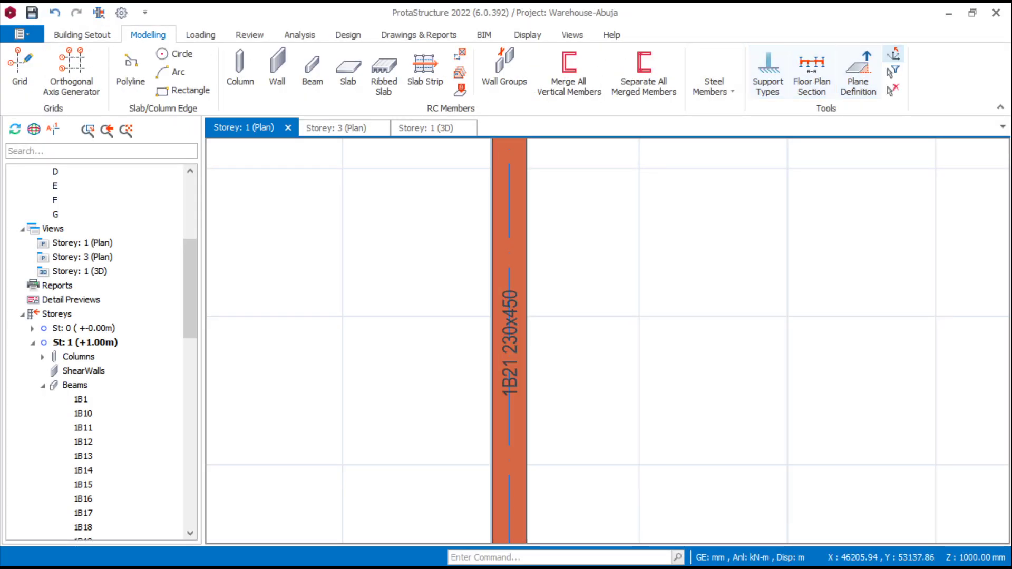
pyautogui.click(948, 12)
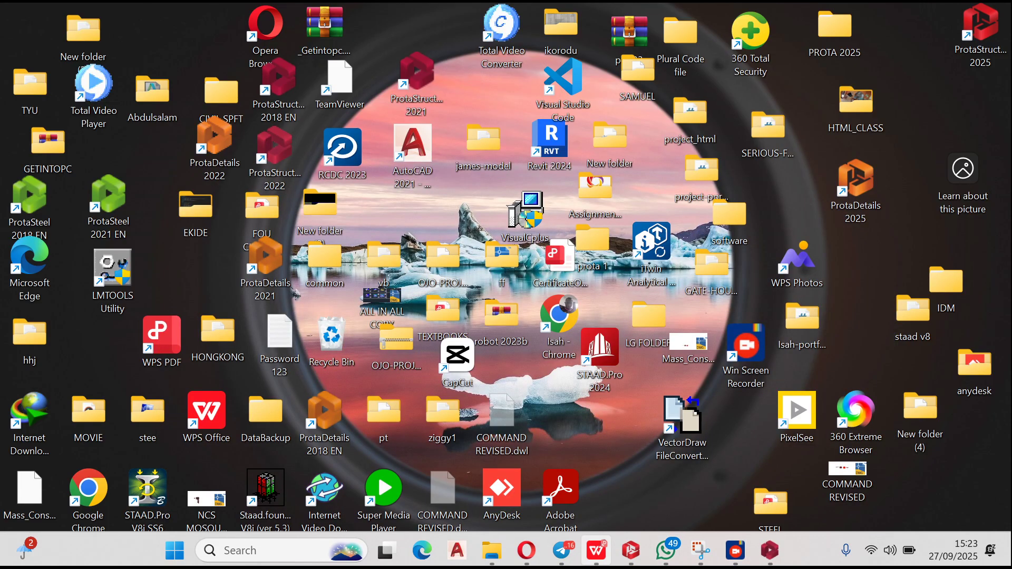
pyautogui.click(596, 550)
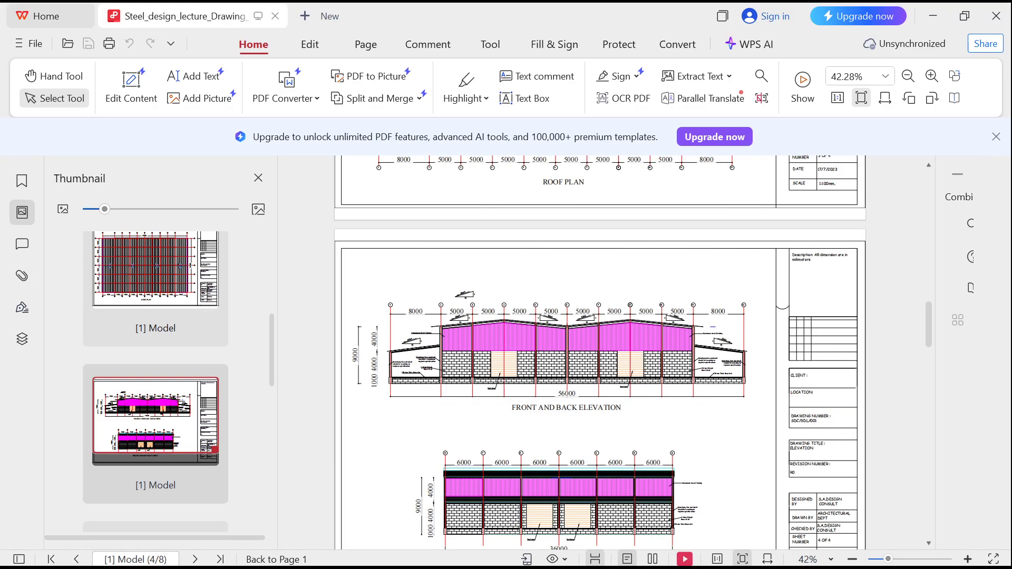
pyautogui.keyDown('ctrl'); pyautogui.scroll(2, 504, 364); pyautogui.keyUp('ctrl')
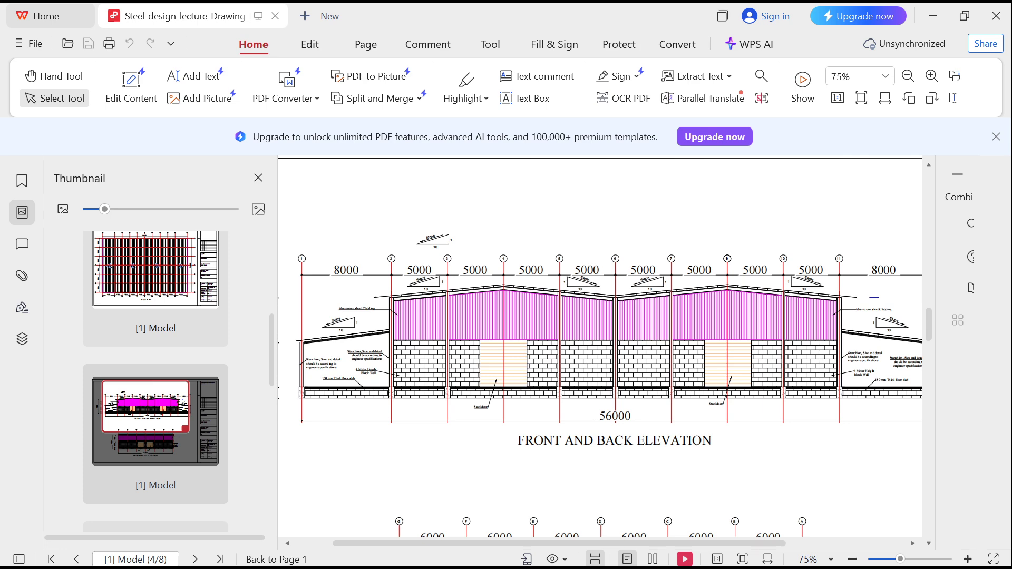
pyautogui.keyDown('ctrl'); pyautogui.scroll(-2, 504, 363); pyautogui.keyUp('ctrl')
pyautogui.keyDown('ctrl'); pyautogui.scroll(1, 504, 350); pyautogui.keyUp('ctrl')
pyautogui.keyDown('ctrl'); pyautogui.scroll(2, 504, 350); pyautogui.keyUp('ctrl')
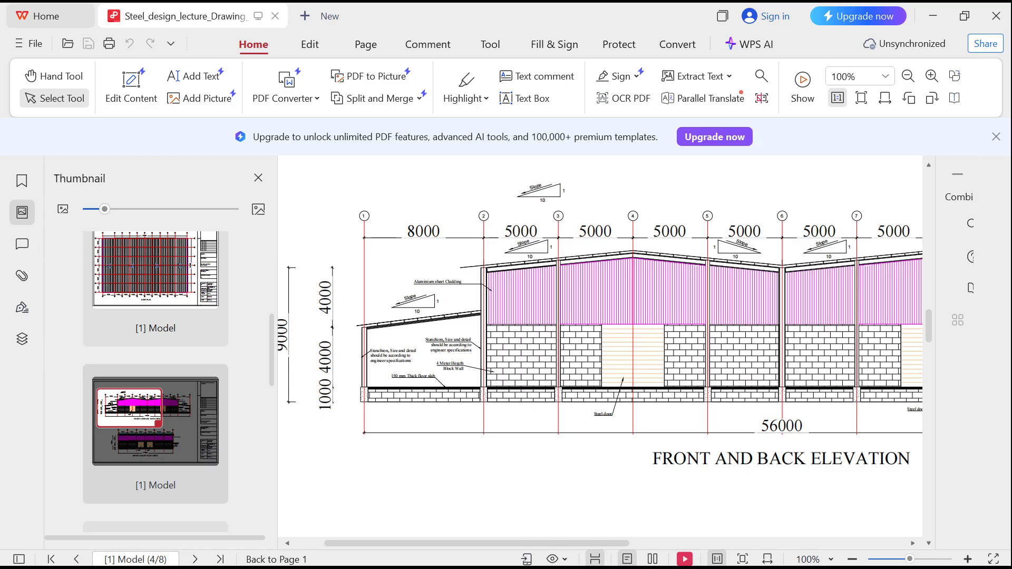
pyautogui.click(933, 16)
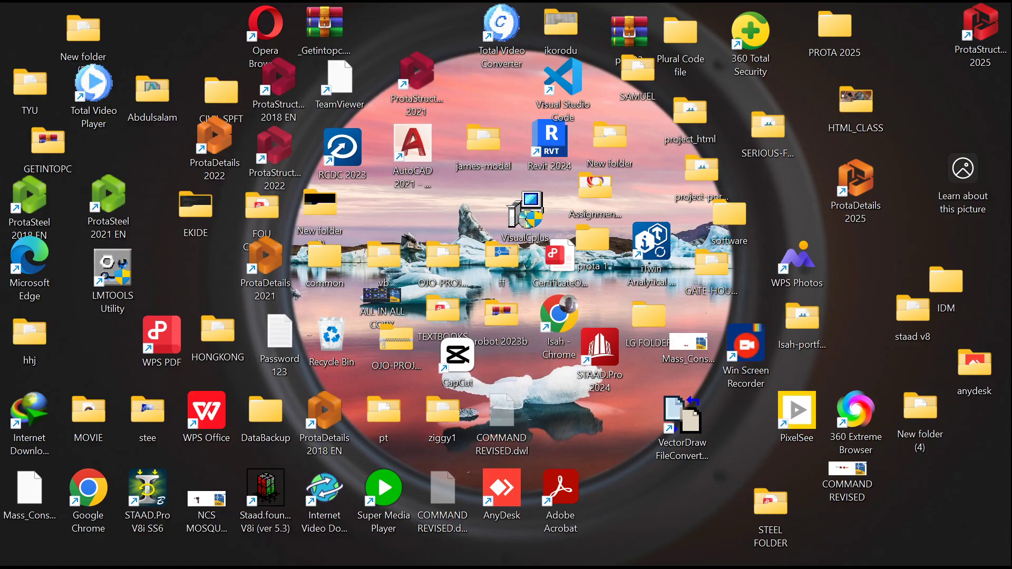
pyautogui.moveTo(696, 564)
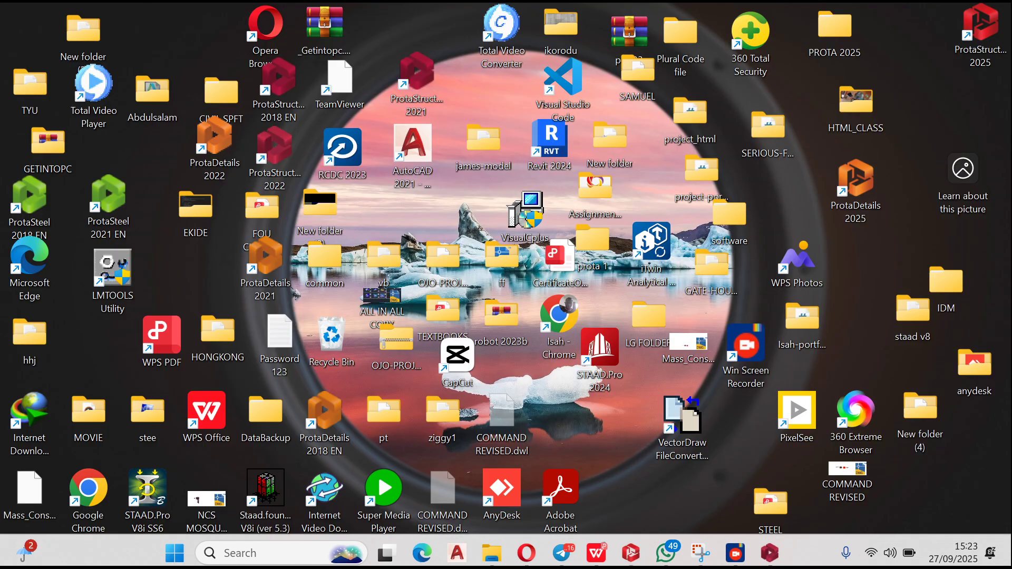
pyautogui.click(769, 550)
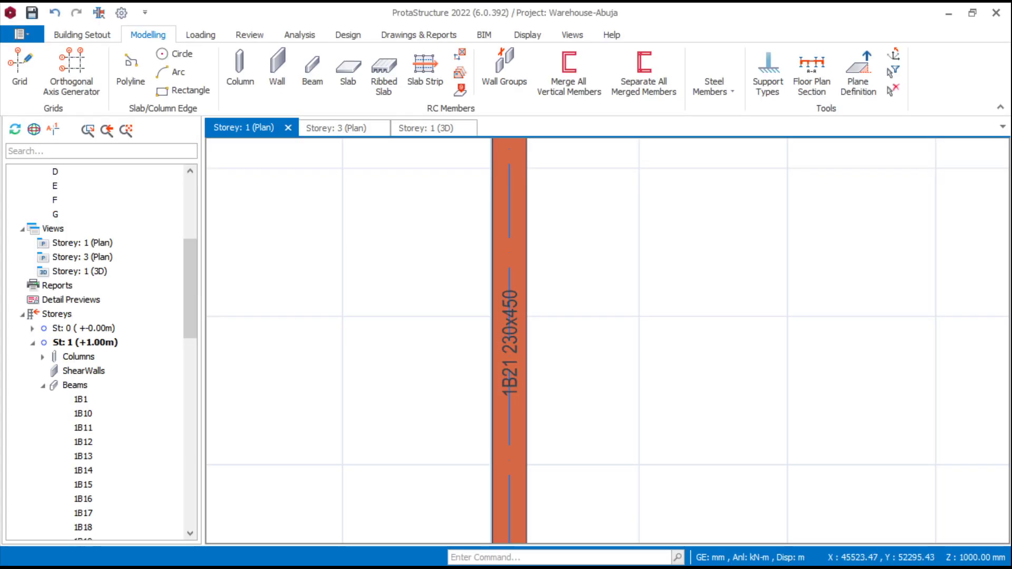
# Copy the wall load from beam 1B21
pyautogui.scroll(4, 559, 251)
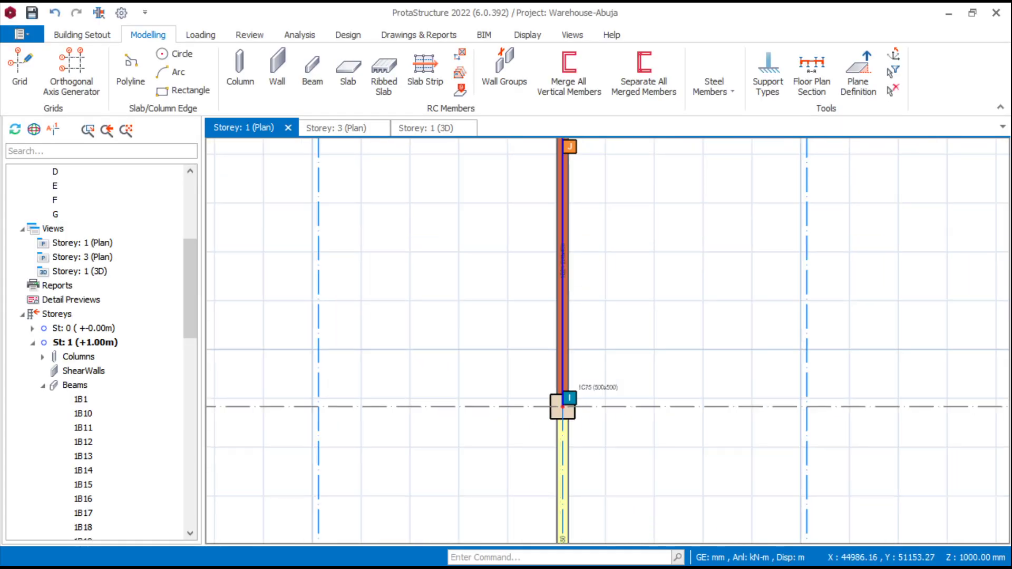
pyautogui.click(560, 251)
pyautogui.rightClick(561, 252)
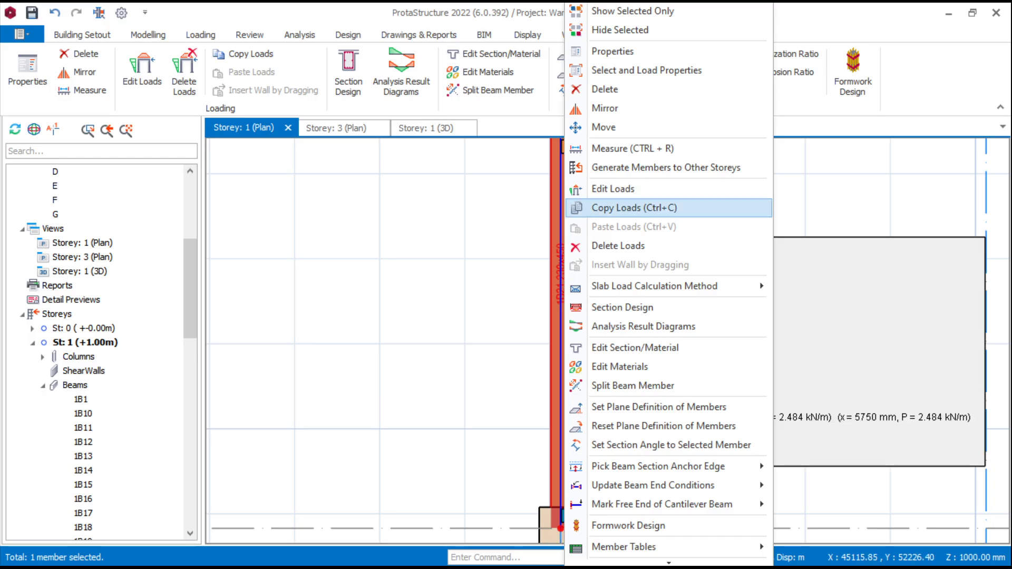
pyautogui.click(632, 207)
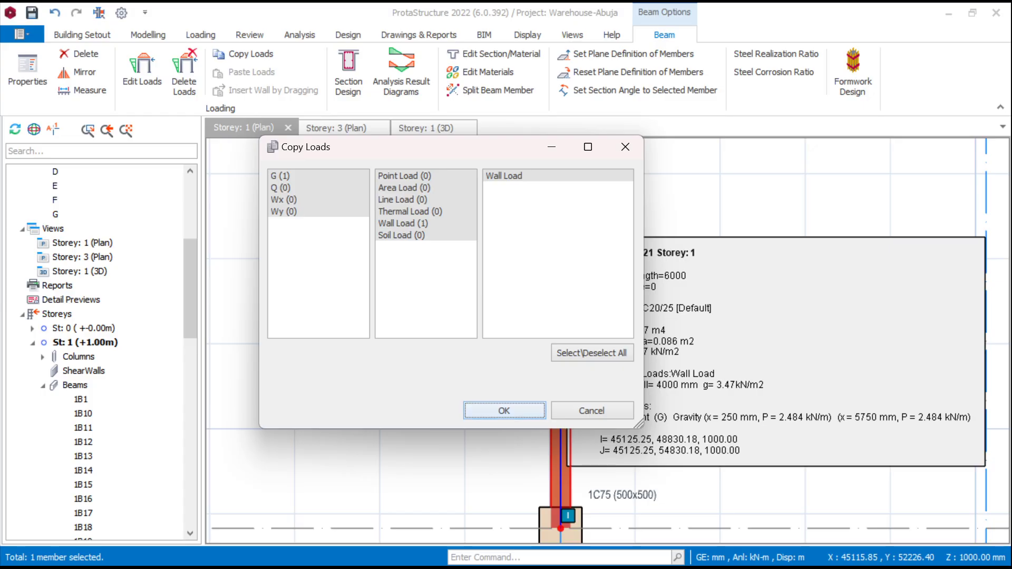
pyautogui.click(505, 411)
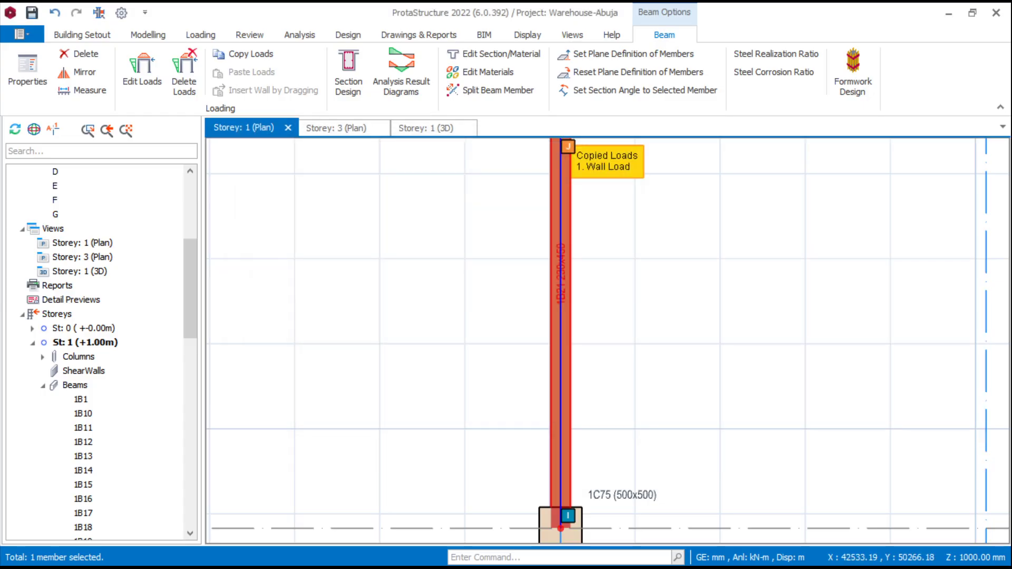
# Paste the copied wall load onto all storey 1 beams, from 1B1 through 1B9 in the structure tree, and clear the selection
pyautogui.click(80, 400)
pyautogui.scroll(-15, 100, 348)
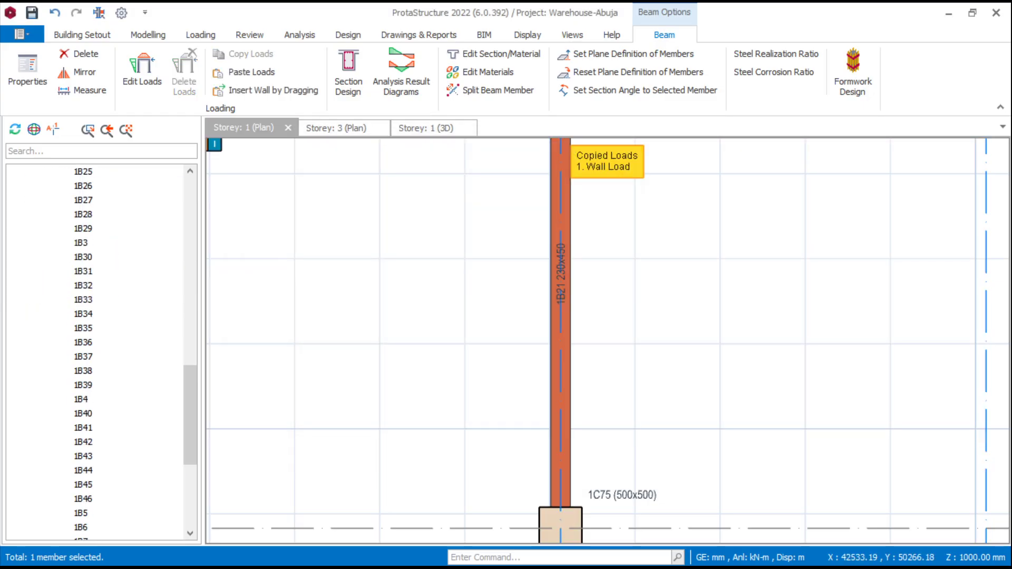
pyautogui.keyDown('shift'); pyautogui.click(81, 400); pyautogui.keyUp('shift')
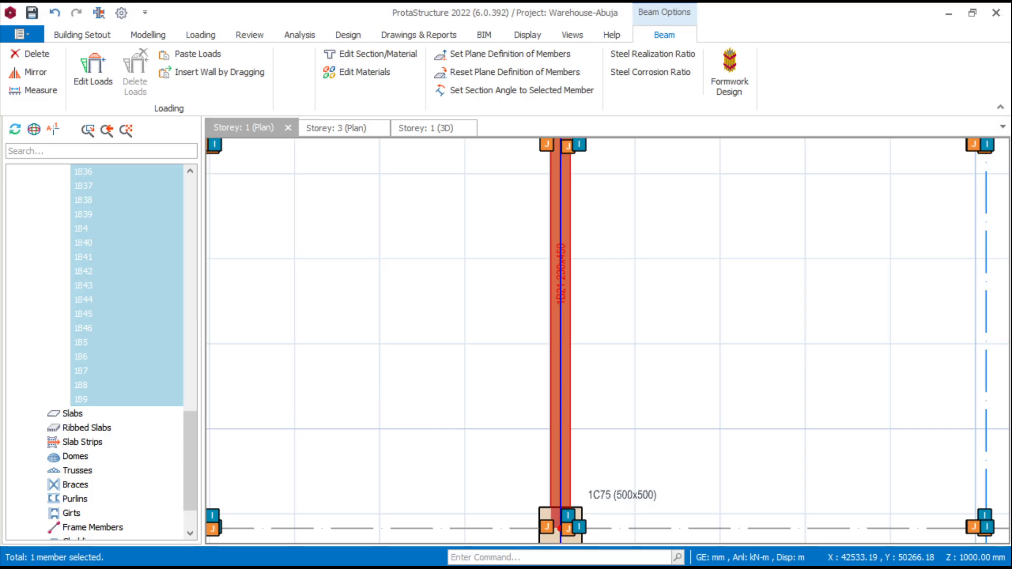
pyautogui.rightClick(90, 299)
pyautogui.click(157, 258)
pyautogui.click(449, 359)
# Inspect the storey 1 plan and the 3D model from all sides to check the wall loads on the ground beams
pyautogui.scroll(-8, 451, 359)
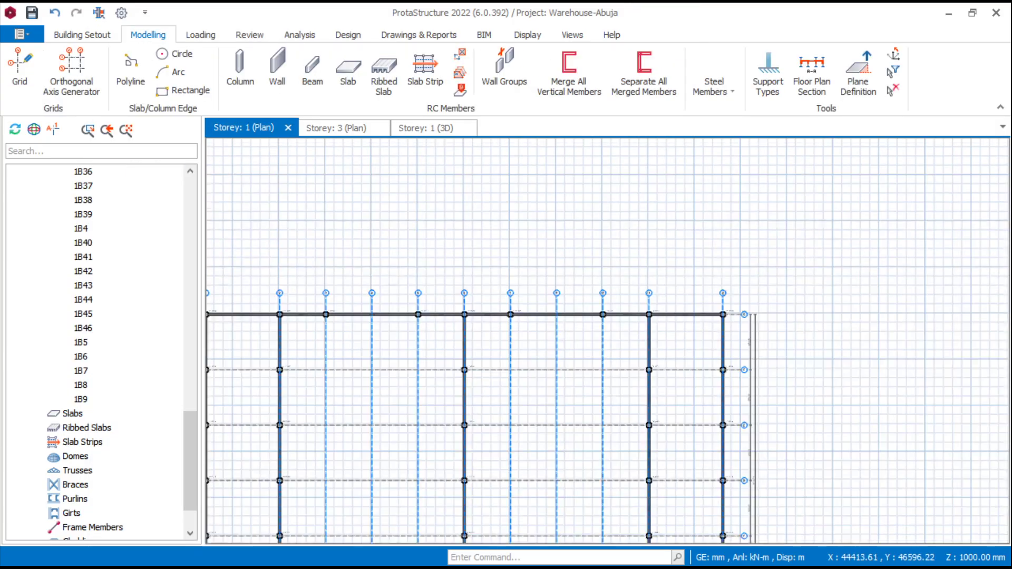
pyautogui.moveTo(431, 478); pyautogui.dragTo(490, 259, button='middle')
pyautogui.moveTo(306, 223); pyautogui.dragTo(445, 314, button='middle')
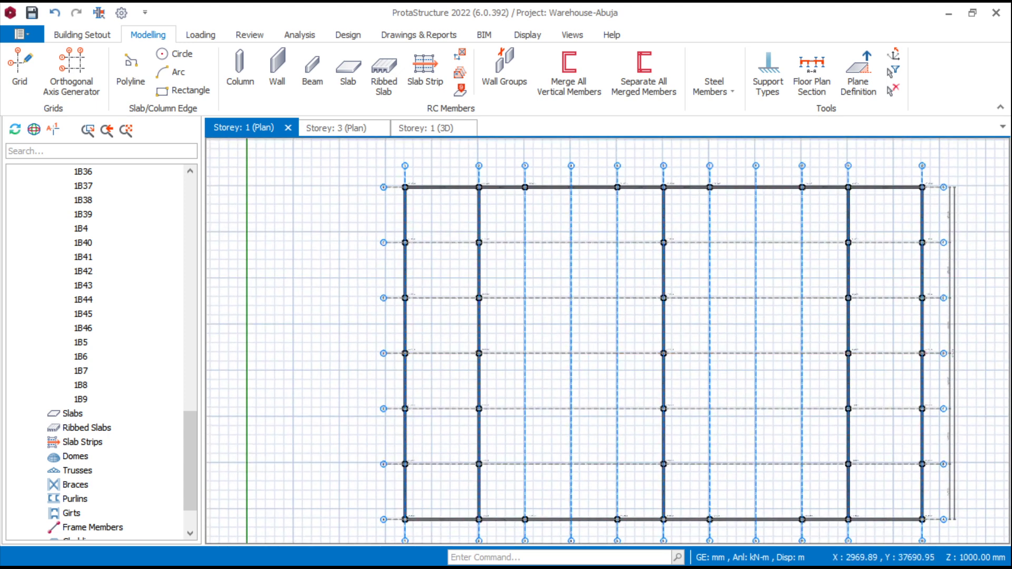
pyautogui.scroll(15, 100, 348)
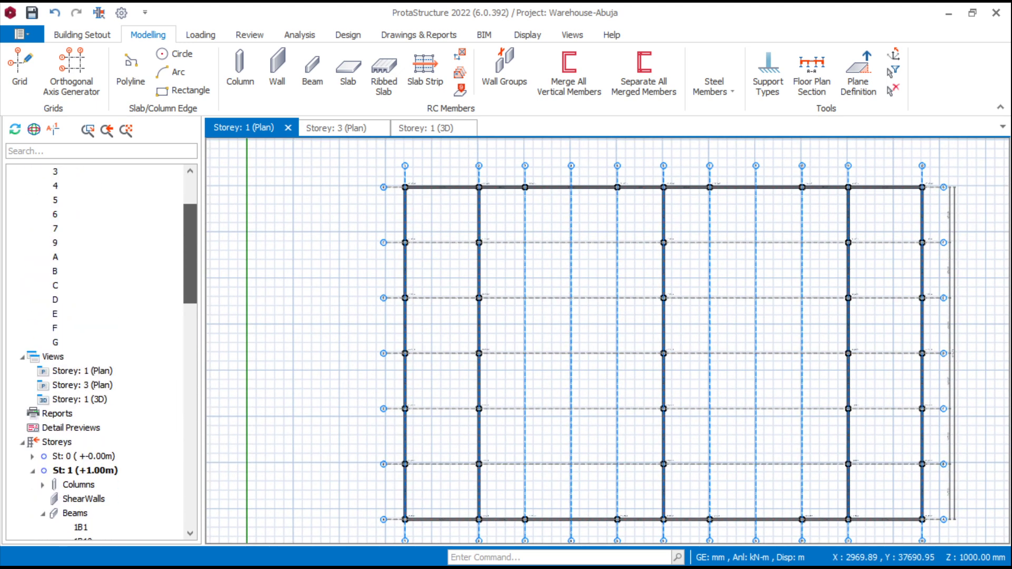
pyautogui.click(427, 128)
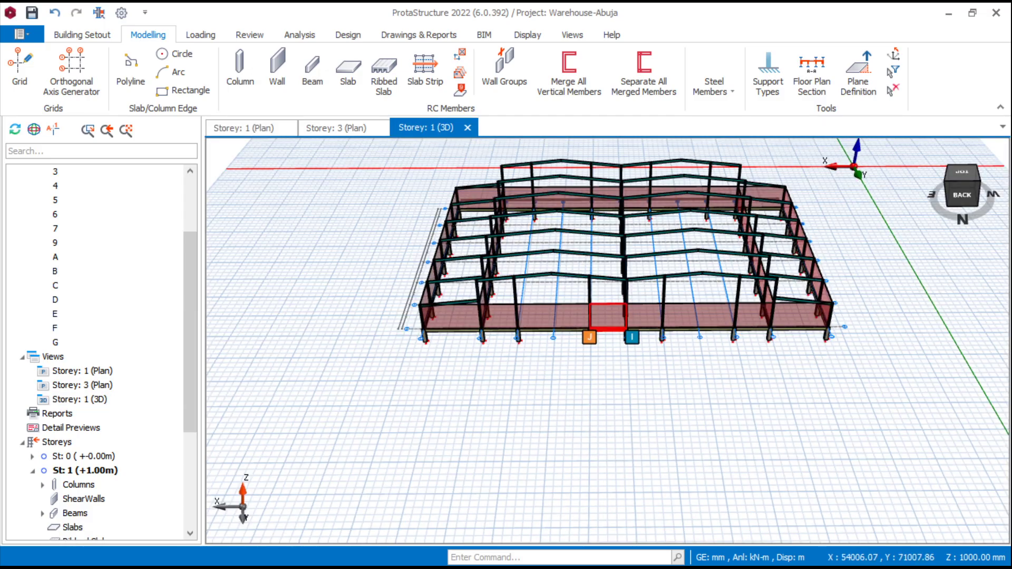
pyautogui.moveTo(614, 329); pyautogui.dragTo(347, 335, button='middle')
pyautogui.scroll(6, 619, 239)
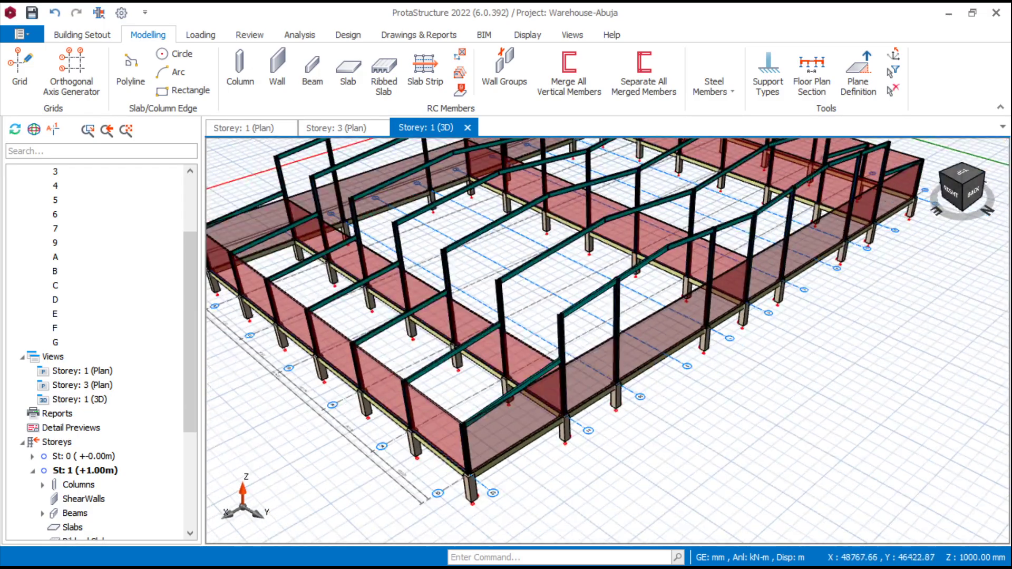
pyautogui.scroll(-5, 619, 240)
pyautogui.moveTo(617, 263)
pyautogui.mouseDown(button='middle')
pyautogui.moveTo(490, 258)
pyautogui.moveTo(543, 285)
pyautogui.moveTo(732, 306)
pyautogui.moveTo(854, 263)
pyautogui.moveTo(885, 237)
pyautogui.moveTo(754, 301)
pyautogui.moveTo(506, 237)
pyautogui.moveTo(475, 247)
pyautogui.mouseUp(button='middle')
pyautogui.moveTo(344, 301); pyautogui.dragTo(365, 267, button='middle')
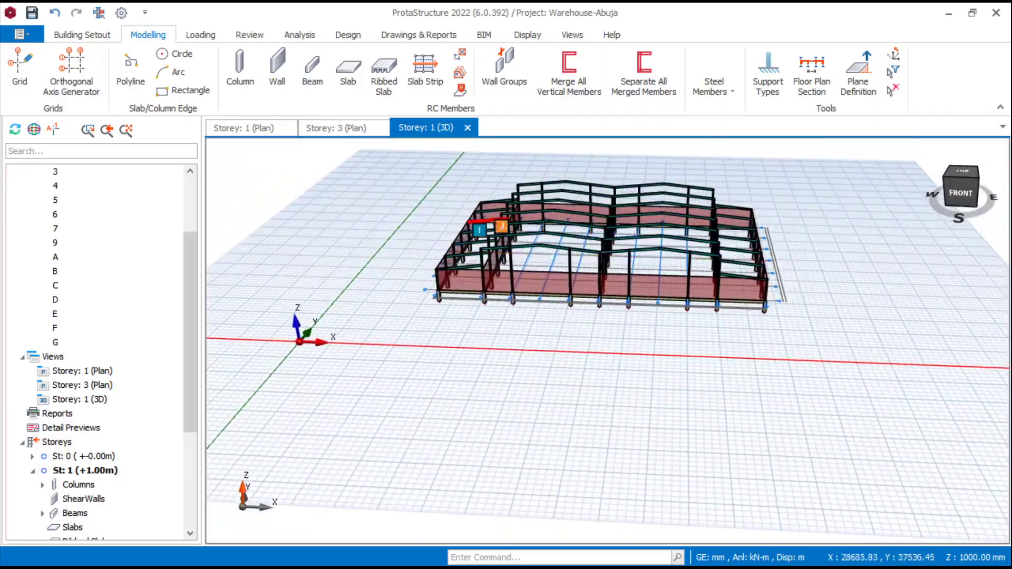
pyautogui.scroll(6, 500, 214)
pyautogui.scroll(-8, 435, 316)
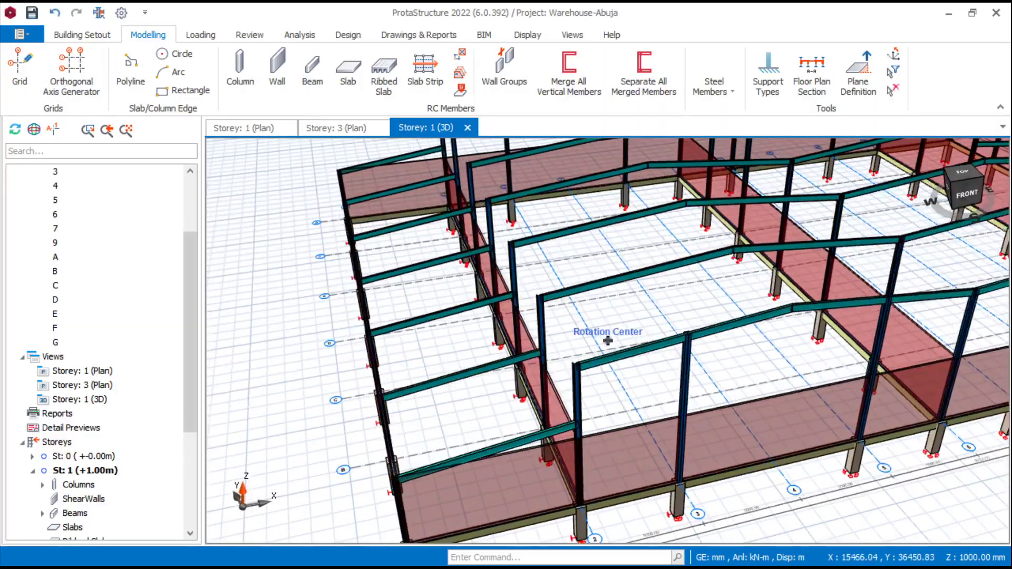
pyautogui.scroll(5, 474, 285)
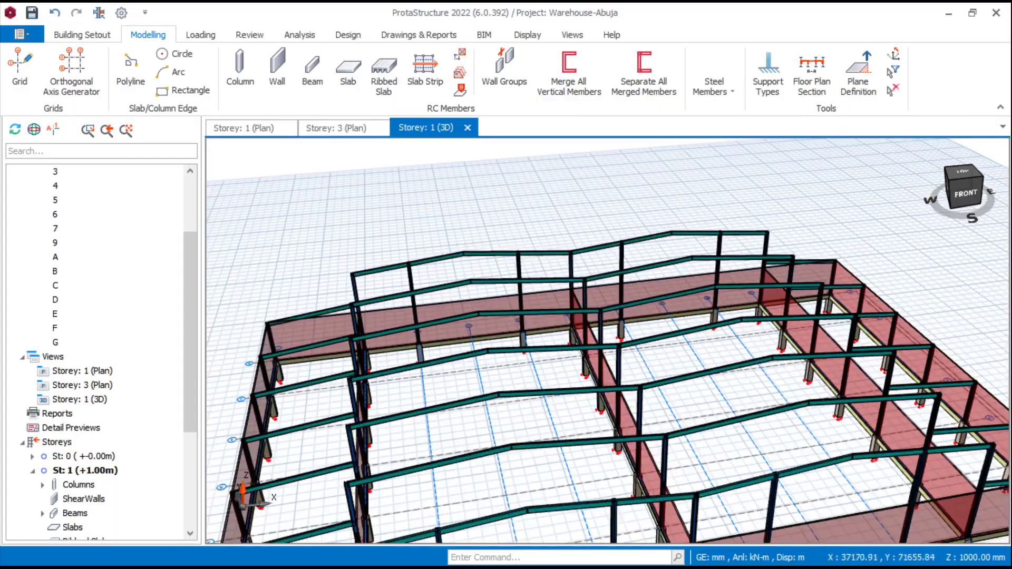
pyautogui.moveTo(265, 399)
pyautogui.mouseDown(button='middle')
pyautogui.moveTo(416, 443)
pyautogui.moveTo(440, 374)
pyautogui.moveTo(490, 411)
pyautogui.moveTo(542, 419)
pyautogui.moveTo(498, 415)
pyautogui.mouseUp(button='middle')
pyautogui.scroll(-6, 448, 377)
pyautogui.scroll(8, 585, 437)
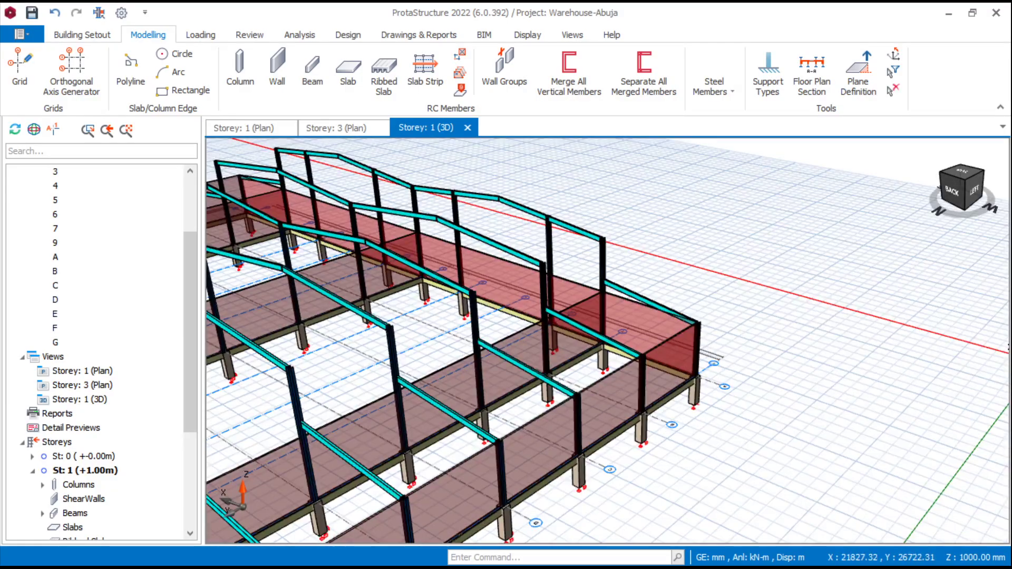
pyautogui.scroll(-8, 637, 369)
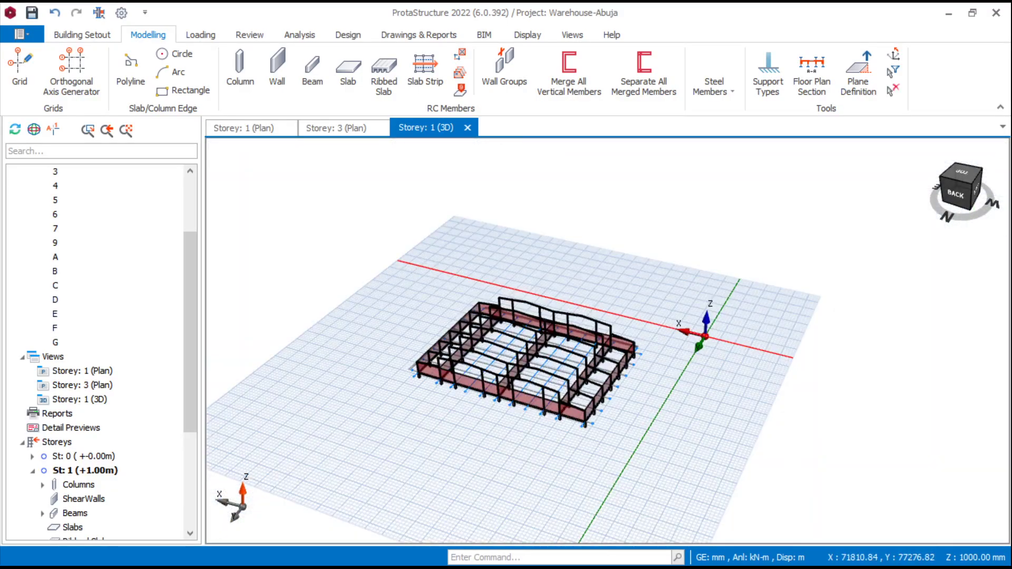
pyautogui.moveTo(637, 368); pyautogui.dragTo(527, 353, button='middle')
pyautogui.moveTo(464, 453); pyautogui.dragTo(578, 402, button='middle')
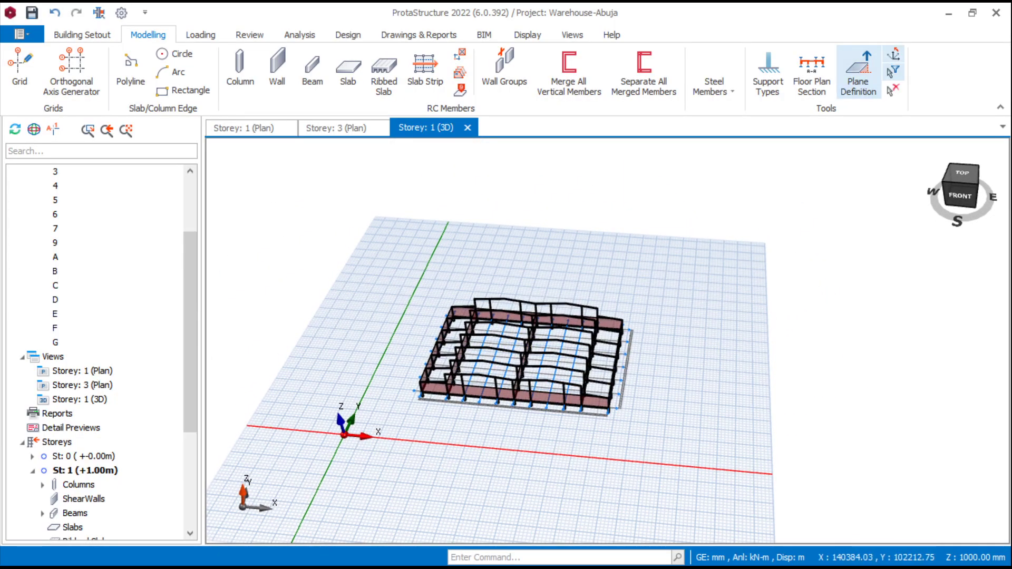
pyautogui.click(948, 13)
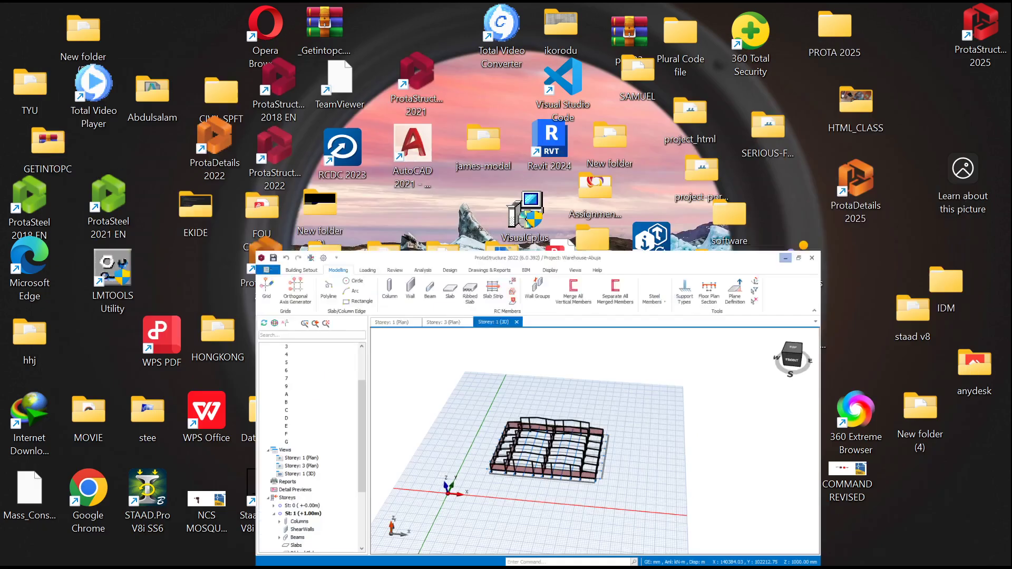
pyautogui.moveTo(735, 550)
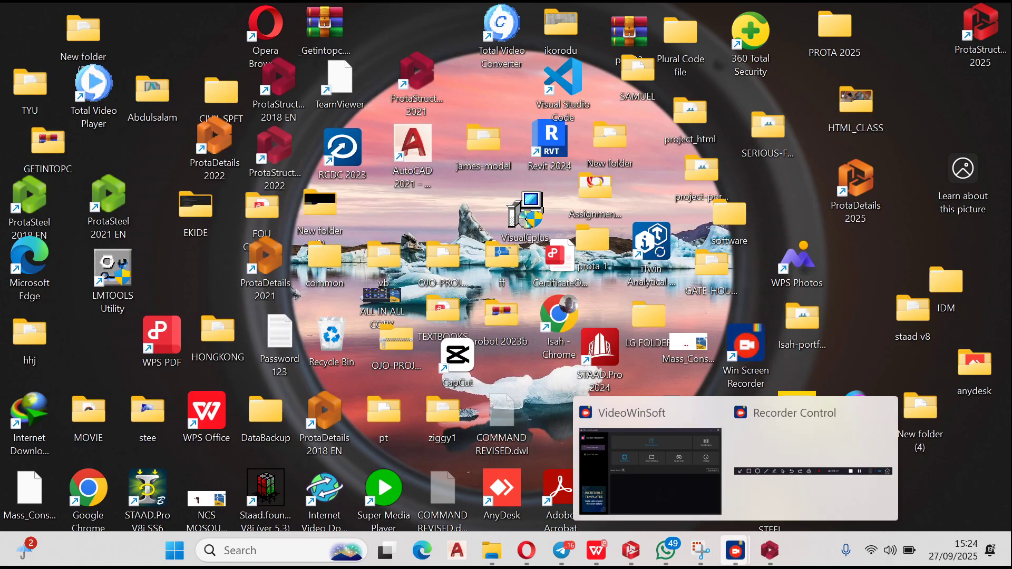
pyautogui.click(795, 475)
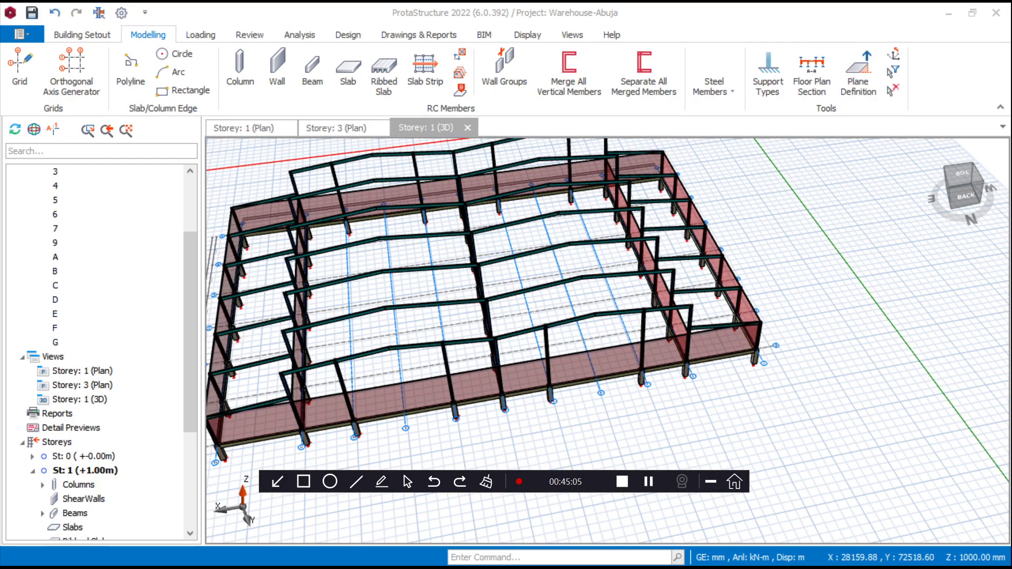
# Examine the warehouse's 3D model from the back and front to check the steel frames and ground-beam wall loads
pyautogui.click(710, 481)
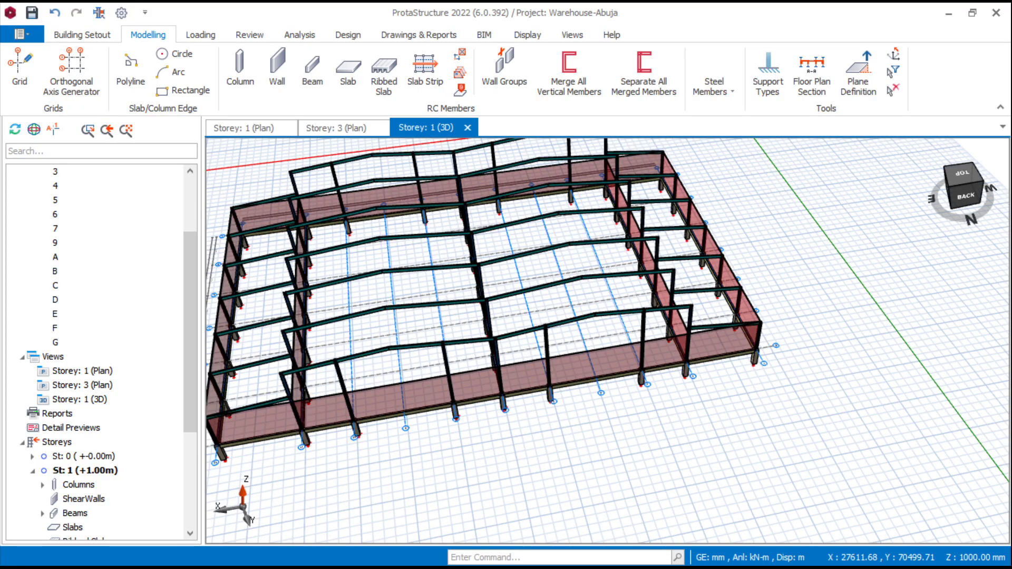
pyautogui.scroll(-4, 642, 369)
pyautogui.scroll(3, 420, 352)
pyautogui.moveTo(253, 316); pyautogui.dragTo(501, 351, button='middle')
pyautogui.scroll(3, 420, 333)
pyautogui.scroll(-4, 501, 350)
pyautogui.scroll(3, 664, 340)
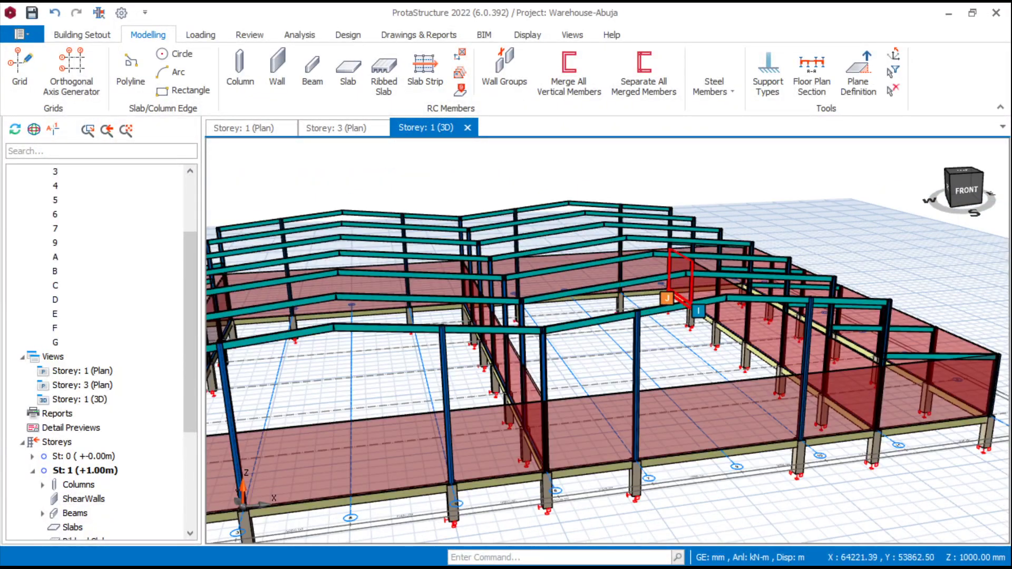
pyautogui.scroll(-3, 316, 306)
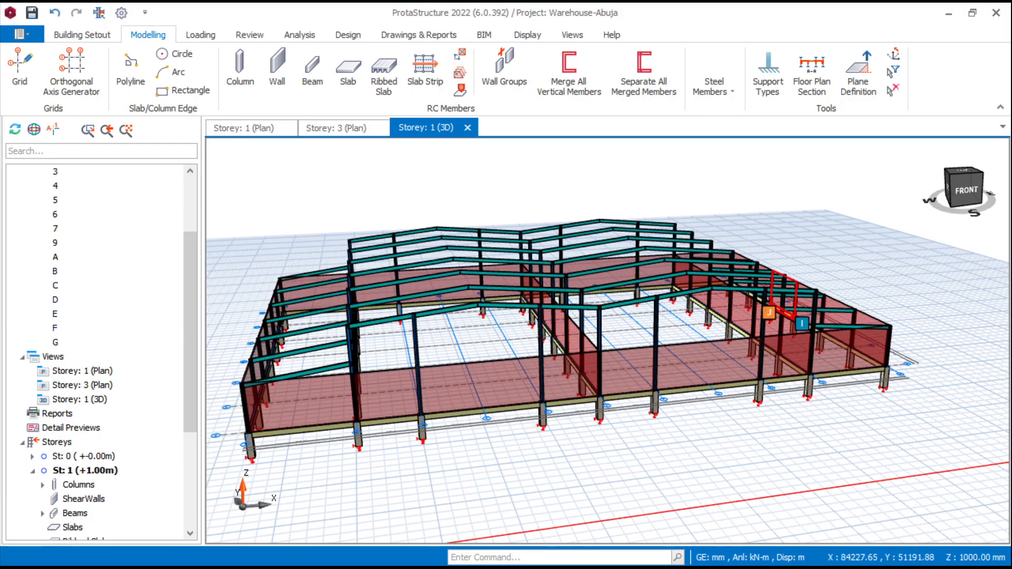
pyautogui.moveTo(685, 287); pyautogui.dragTo(698, 315, button='middle')
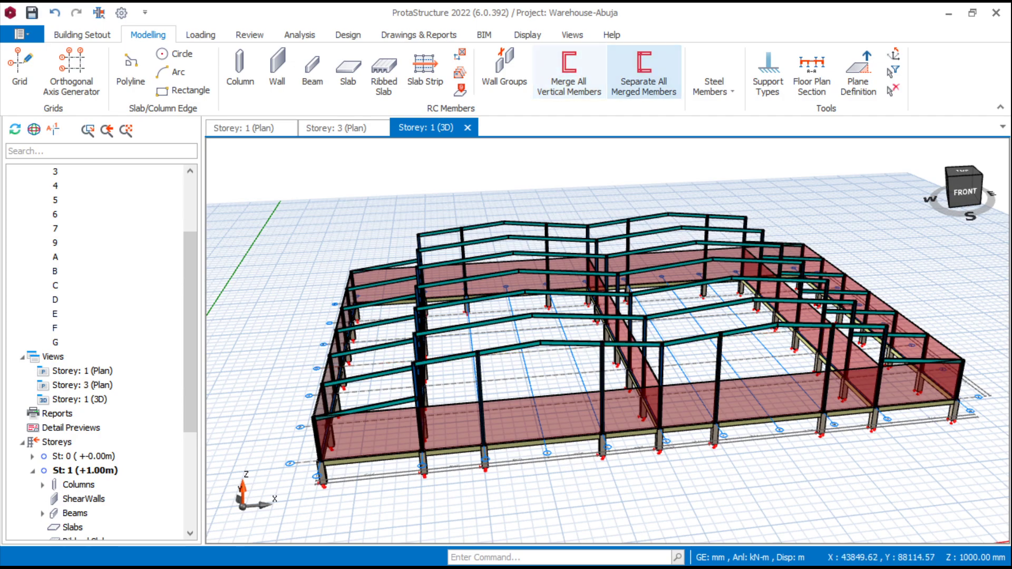
pyautogui.click(714, 84)
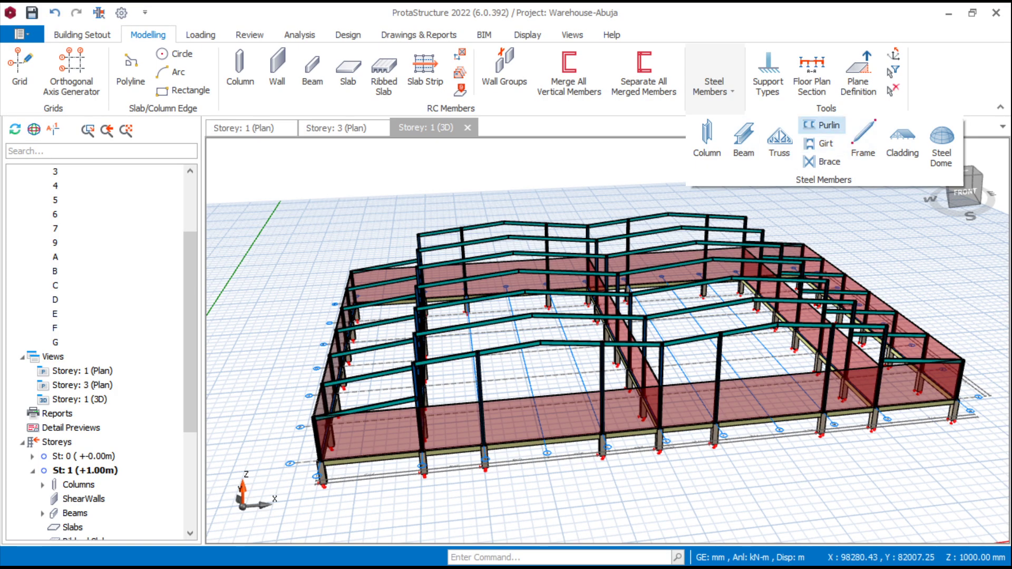
pyautogui.click(821, 125)
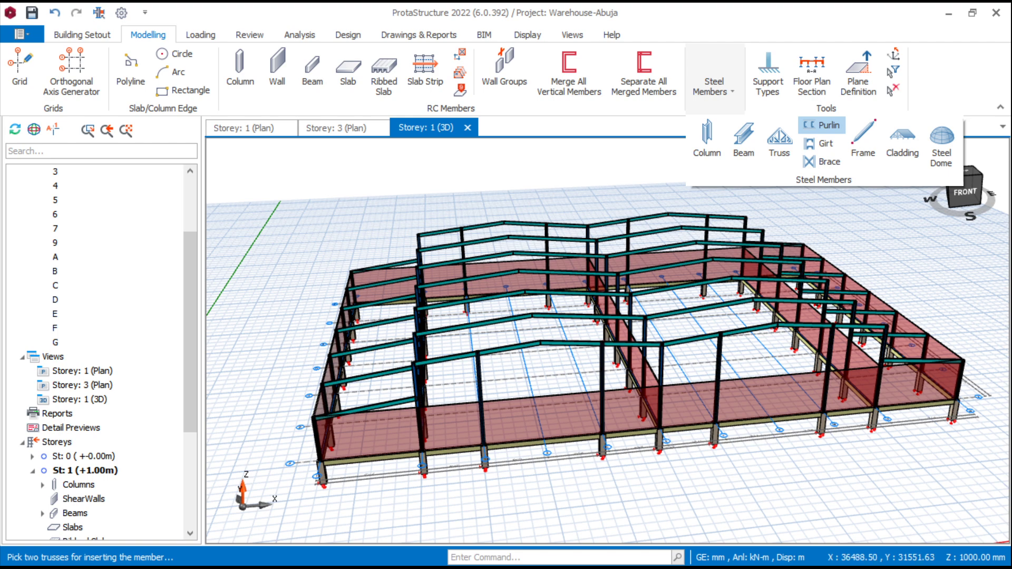
pyautogui.moveTo(430, 367); pyautogui.dragTo(569, 405, button='middle')
pyautogui.scroll(3, 732, 390)
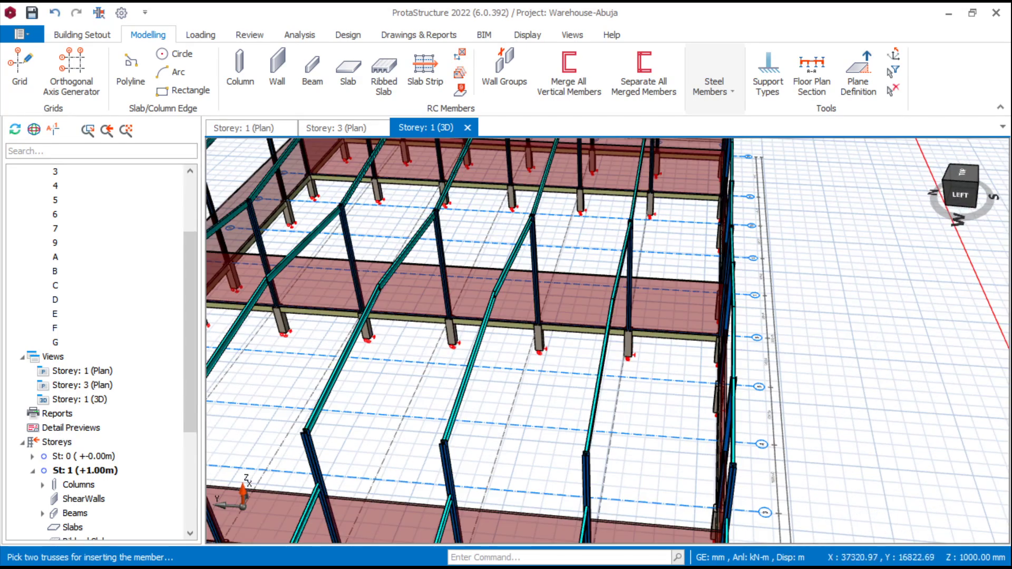
pyautogui.scroll(-2, 777, 339)
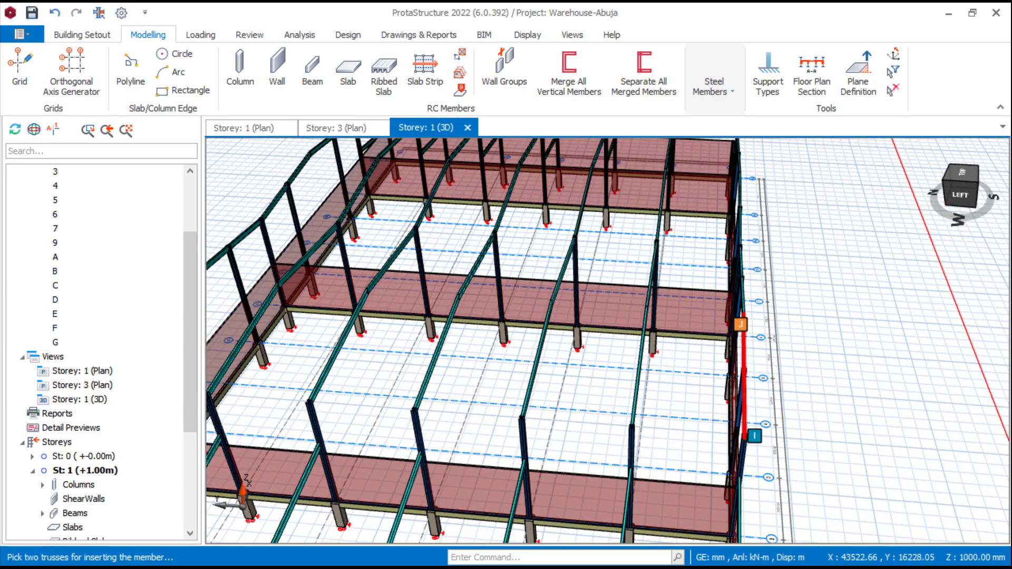
pyautogui.scroll(2, 644, 358)
pyautogui.scroll(-2, 685, 357)
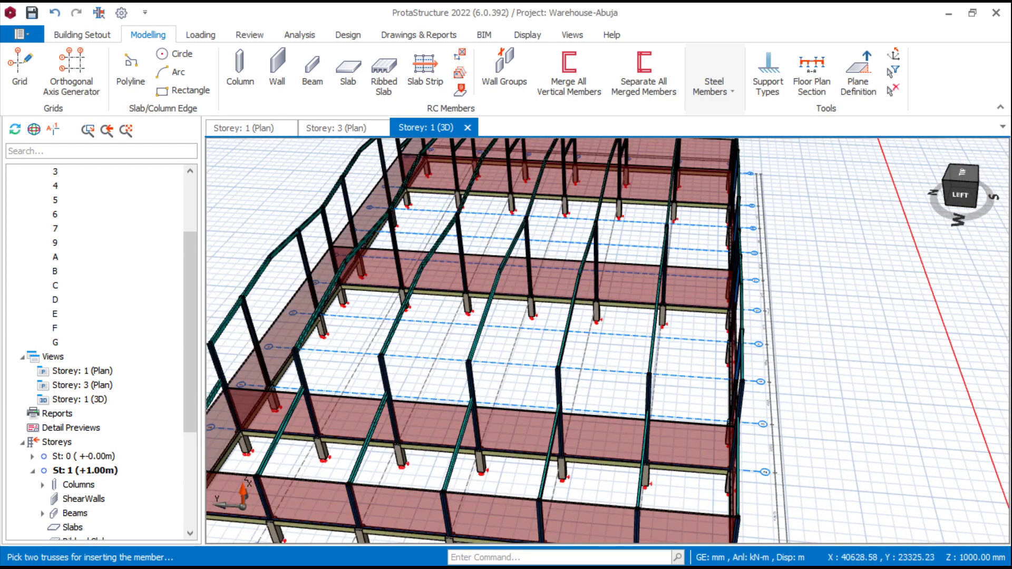
pyautogui.scroll(-1, 395, 316)
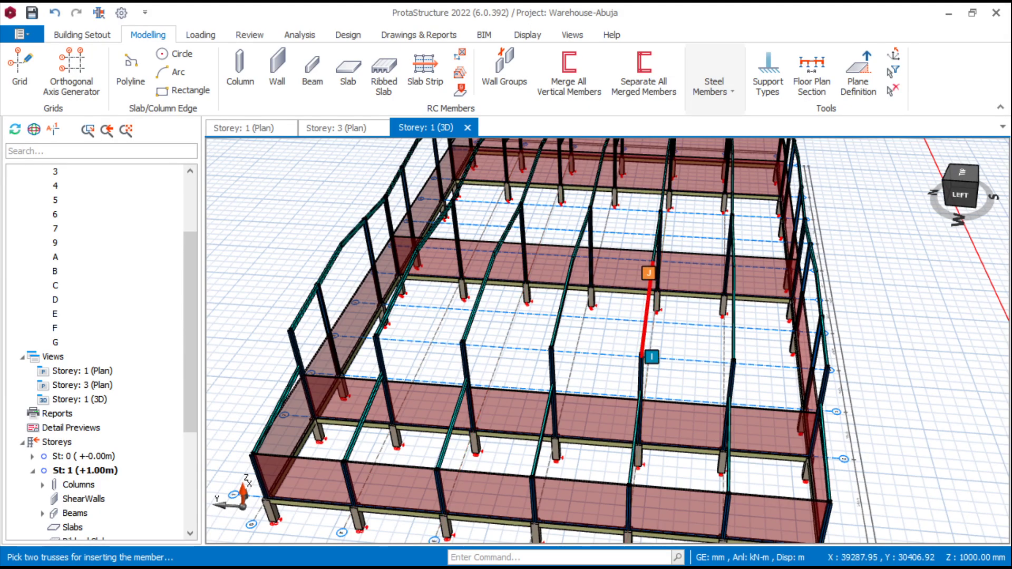
pyautogui.scroll(3, 617, 269)
pyautogui.scroll(-4, 616, 269)
pyautogui.scroll(1, 616, 268)
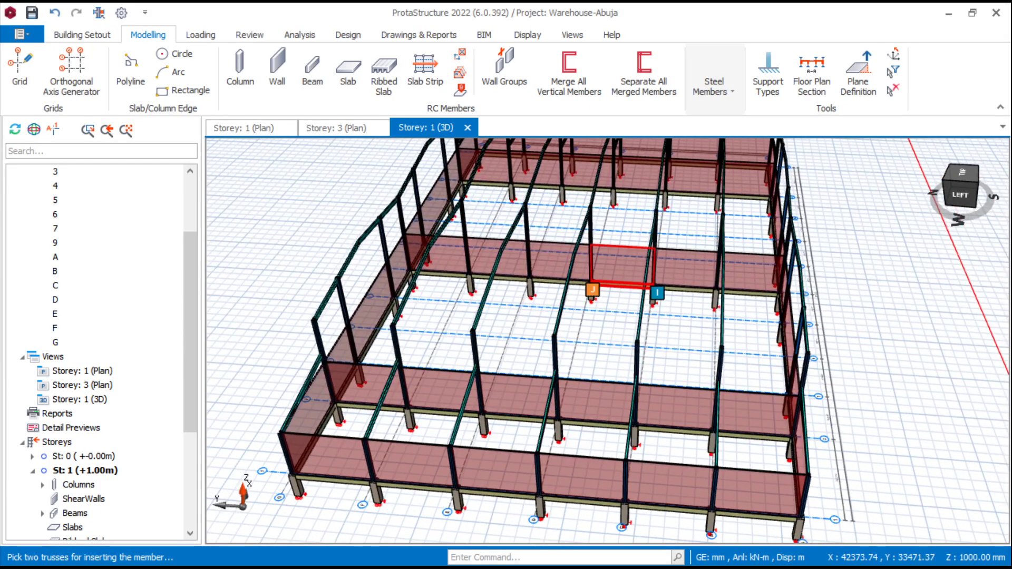
pyautogui.moveTo(606, 337); pyautogui.dragTo(608, 338, button='middle')
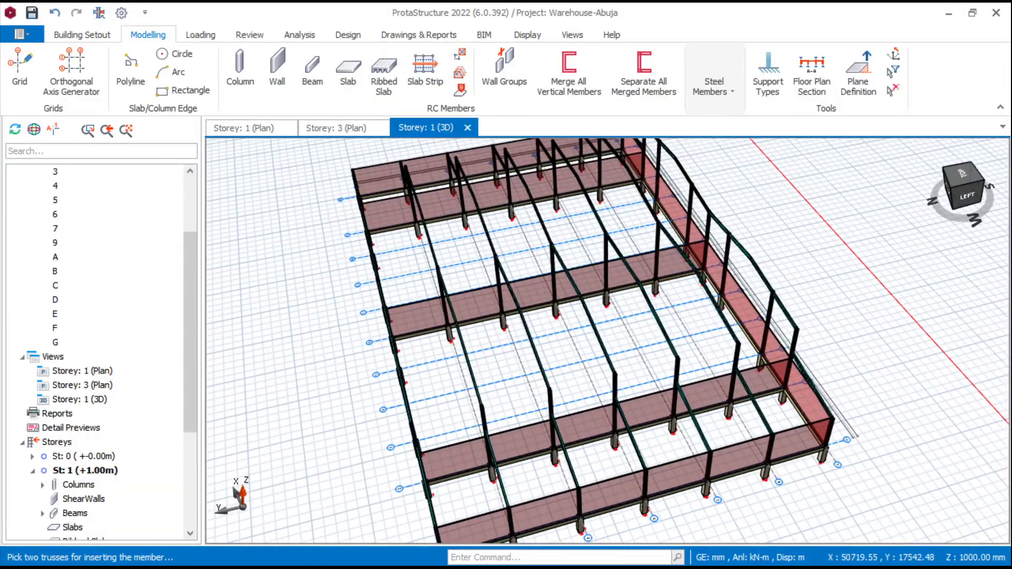
pyautogui.scroll(3, 701, 263)
pyautogui.moveTo(679, 297); pyautogui.dragTo(651, 266, button='middle')
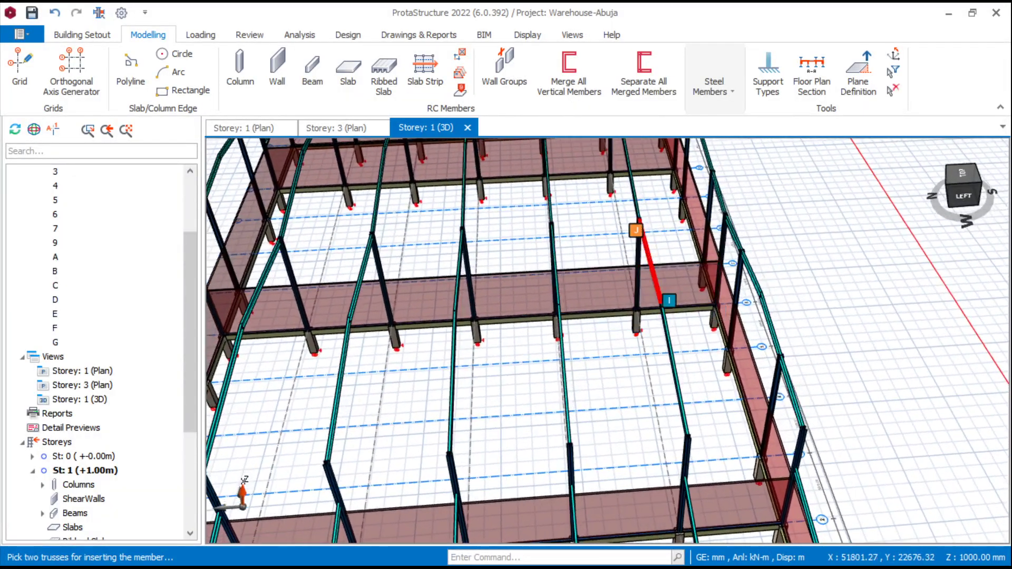
pyautogui.scroll(-2, 790, 181)
pyautogui.moveTo(606, 340); pyautogui.dragTo(607, 340, button='middle')
pyautogui.scroll(-4, 540, 292)
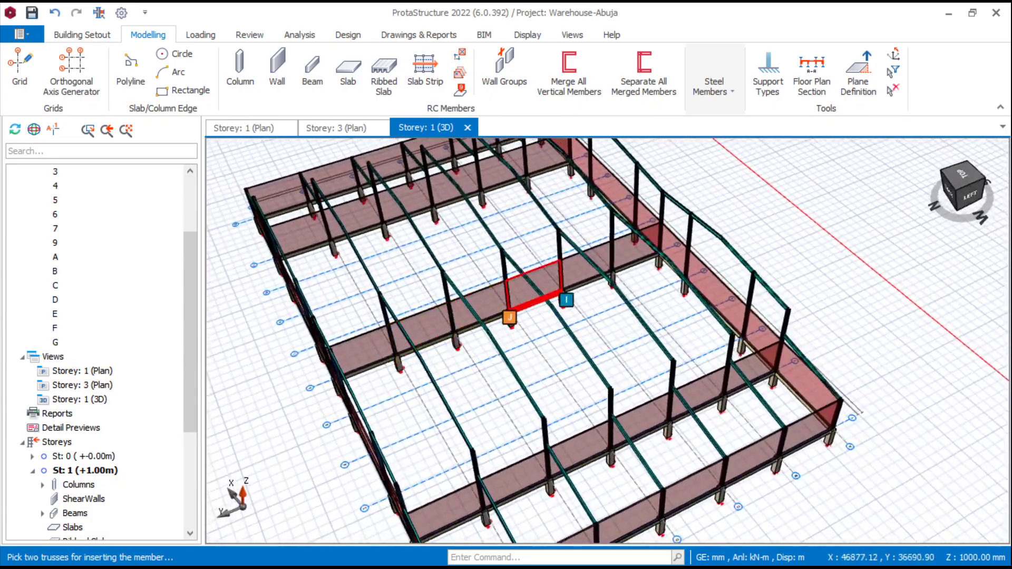
pyautogui.moveTo(423, 309)
pyautogui.mouseDown(button='middle')
pyautogui.moveTo(511, 343)
pyautogui.moveTo(557, 377)
pyautogui.moveTo(538, 370)
pyautogui.moveTo(545, 363)
pyautogui.mouseUp(button='middle')
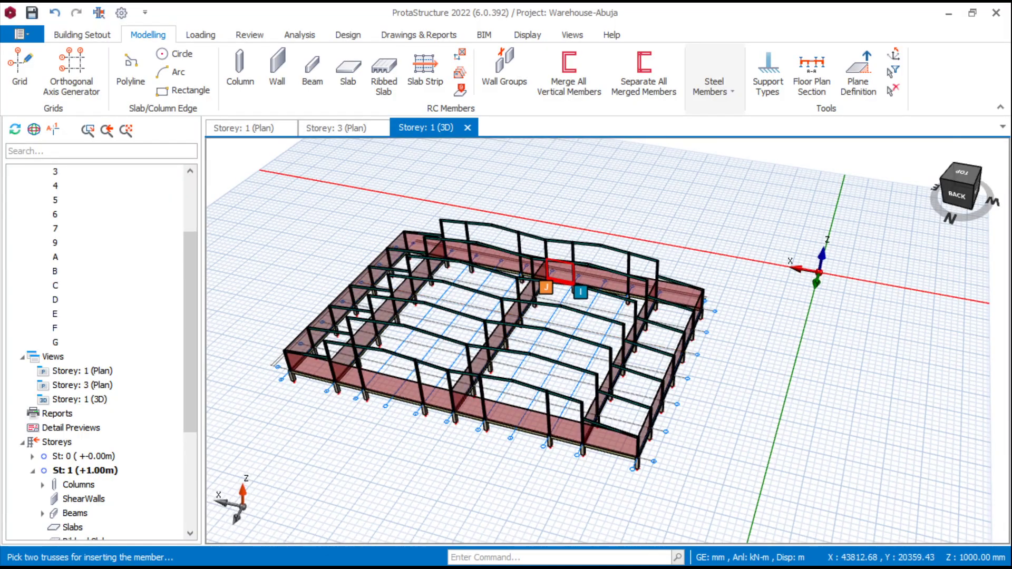
pyautogui.scroll(2, 411, 282)
pyautogui.scroll(-2, 411, 290)
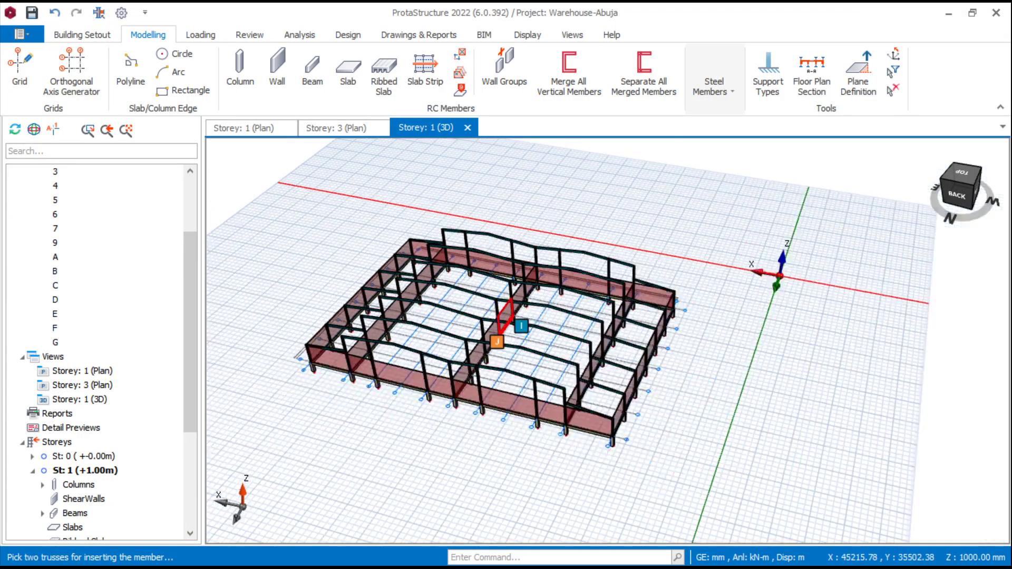
pyautogui.moveTo(496, 318); pyautogui.dragTo(475, 322, button='middle')
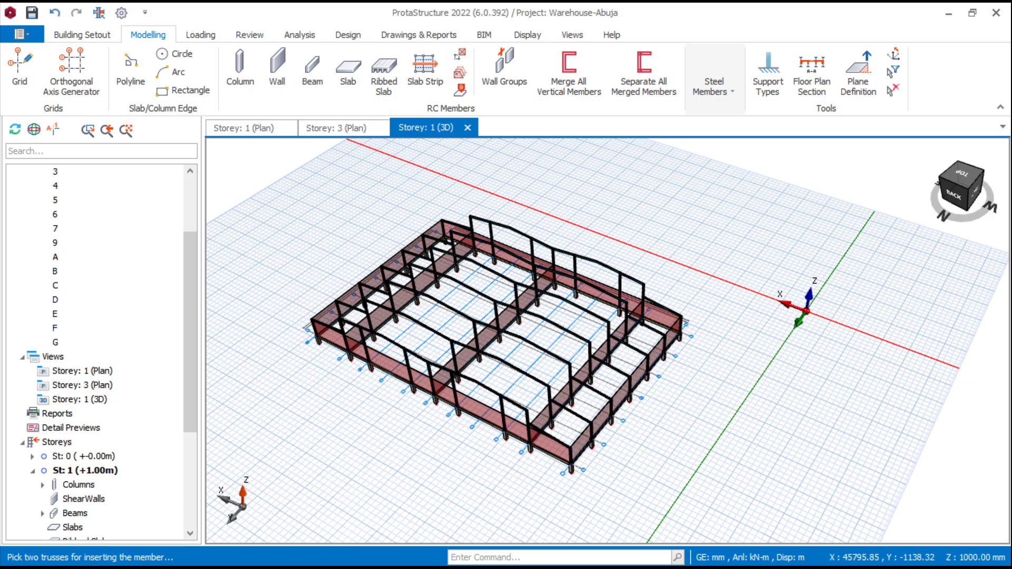
# Start a steel brace and pick the front frame's rafter and the matching rafter of the second frame
pyautogui.click(714, 86)
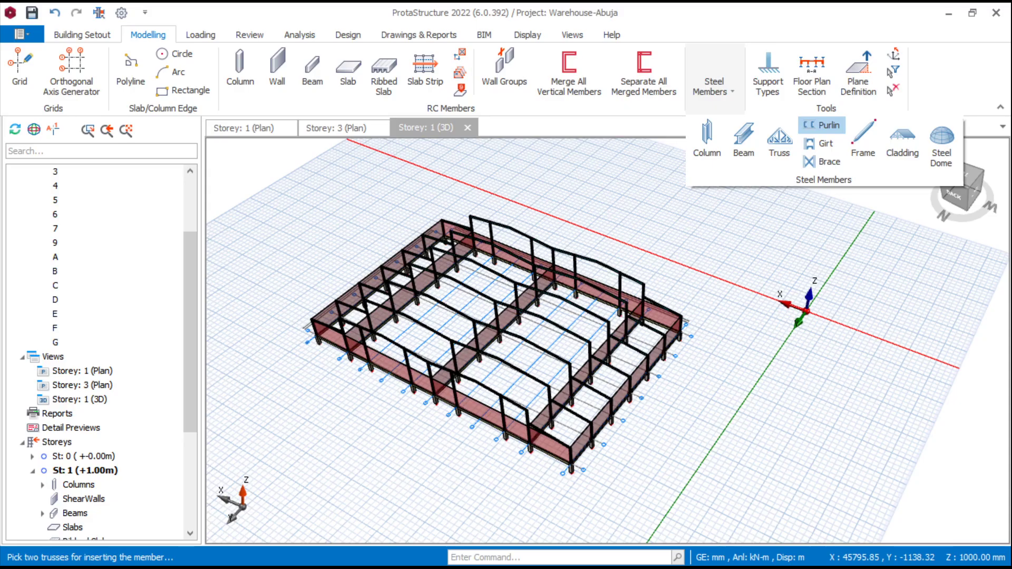
pyautogui.click(823, 162)
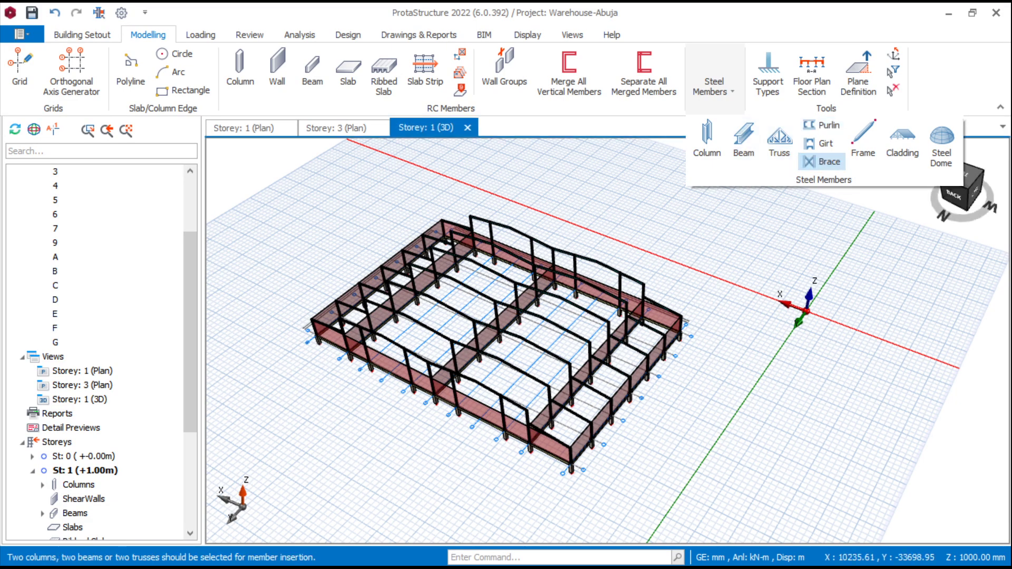
pyautogui.scroll(5, 606, 316)
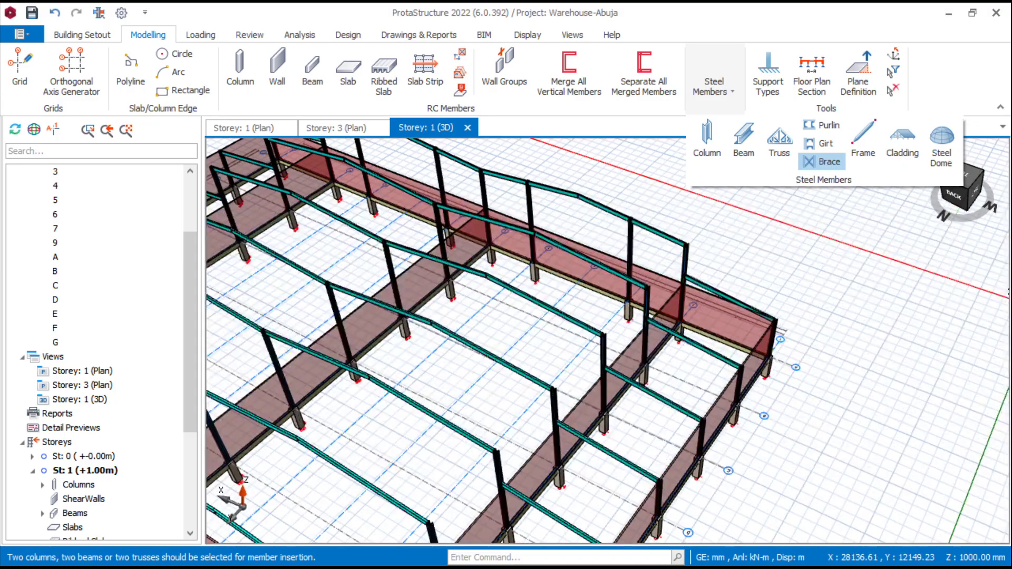
pyautogui.scroll(3, 615, 306)
pyautogui.scroll(-2, 649, 309)
pyautogui.moveTo(703, 348)
pyautogui.mouseDown(button='middle')
pyautogui.moveTo(651, 356)
pyautogui.moveTo(558, 340)
pyautogui.mouseUp(button='middle')
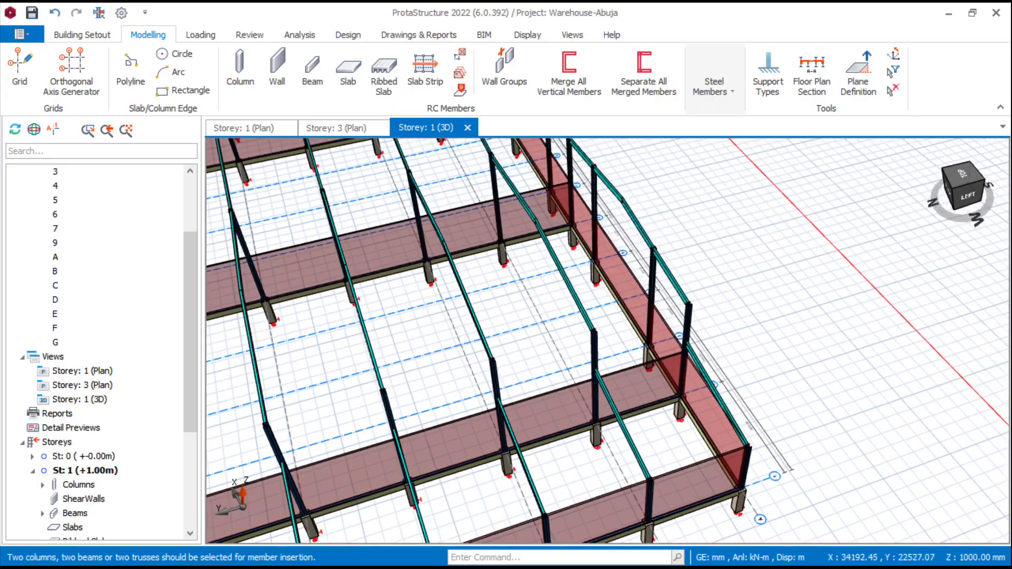
pyautogui.scroll(5, 607, 340)
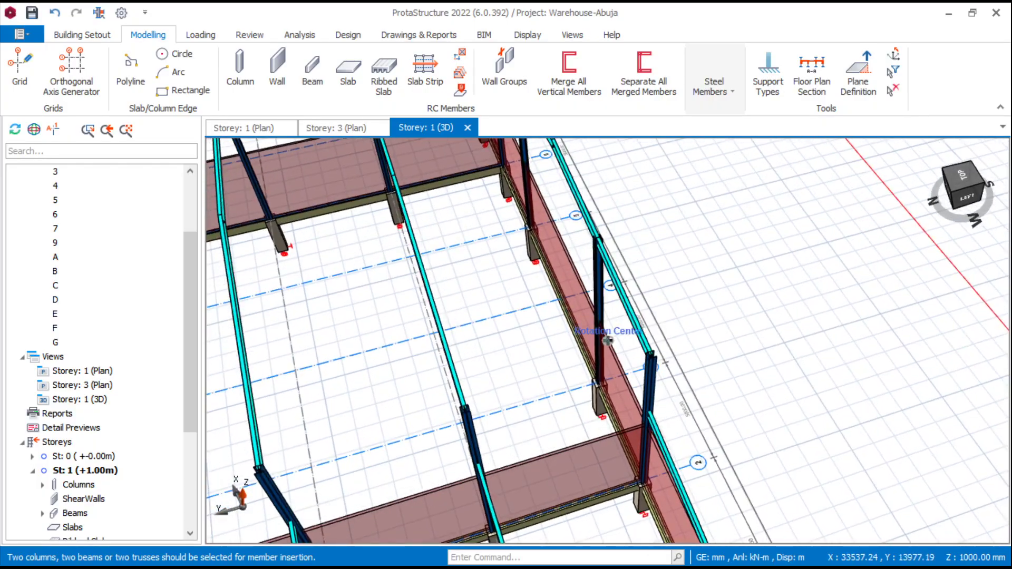
pyautogui.scroll(-3, 662, 313)
pyautogui.moveTo(672, 312); pyautogui.dragTo(649, 331, button='middle')
pyautogui.scroll(2, 649, 331)
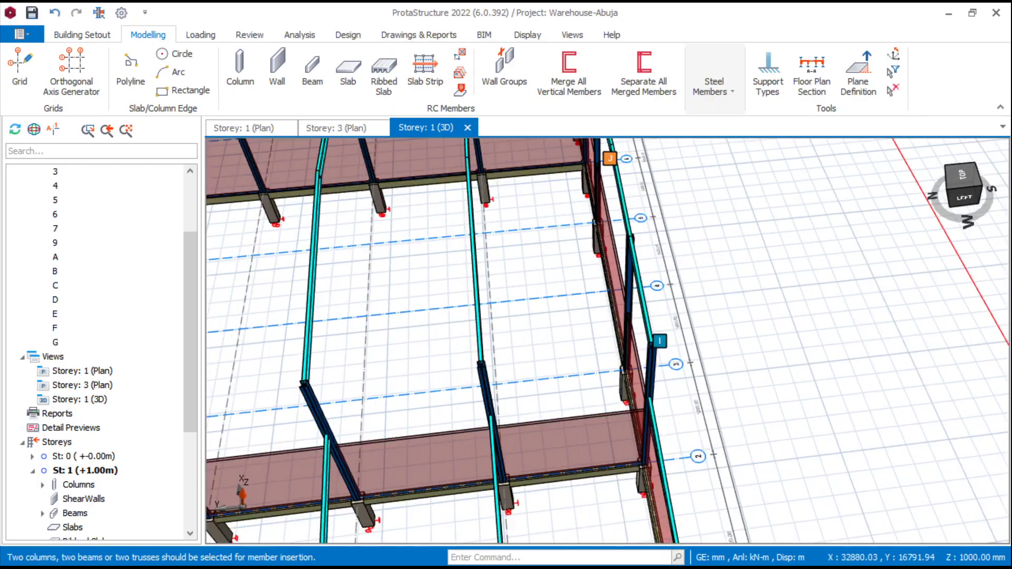
pyautogui.click(642, 296)
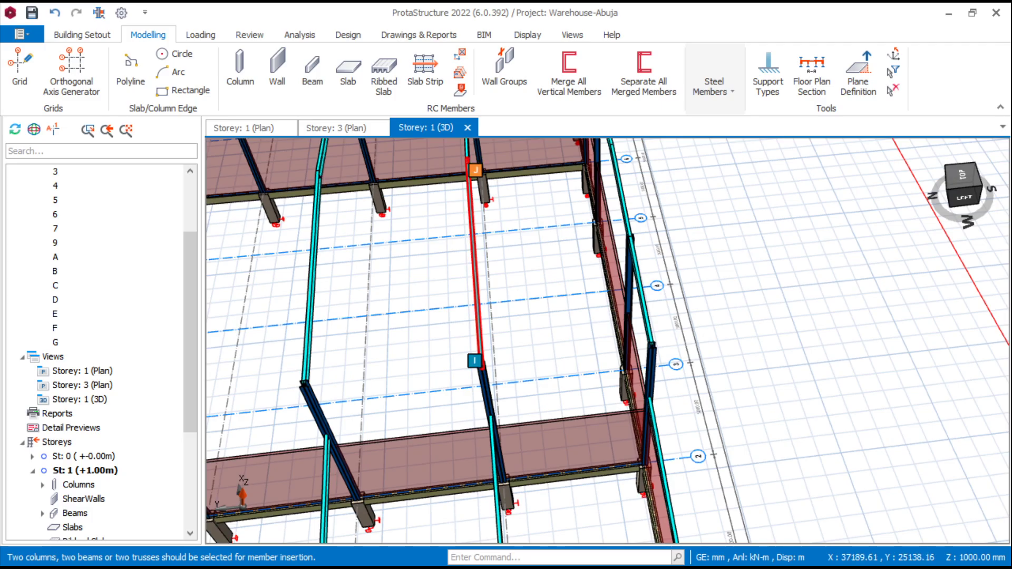
pyautogui.click(476, 269)
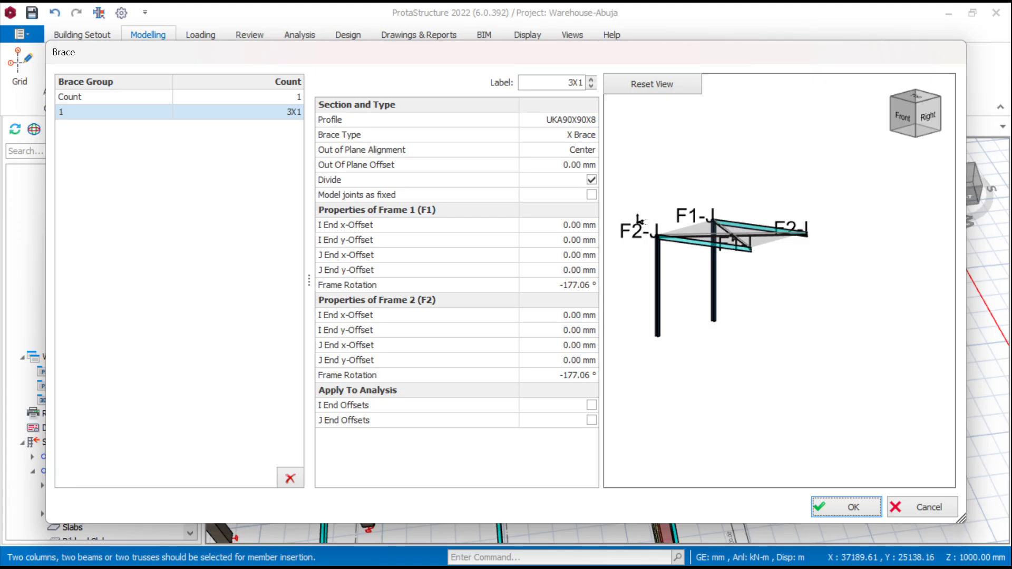
# Set the brace profile to the UKA150X150X10 angle and insert the X brace in the front roof bay
pyautogui.click(570, 119)
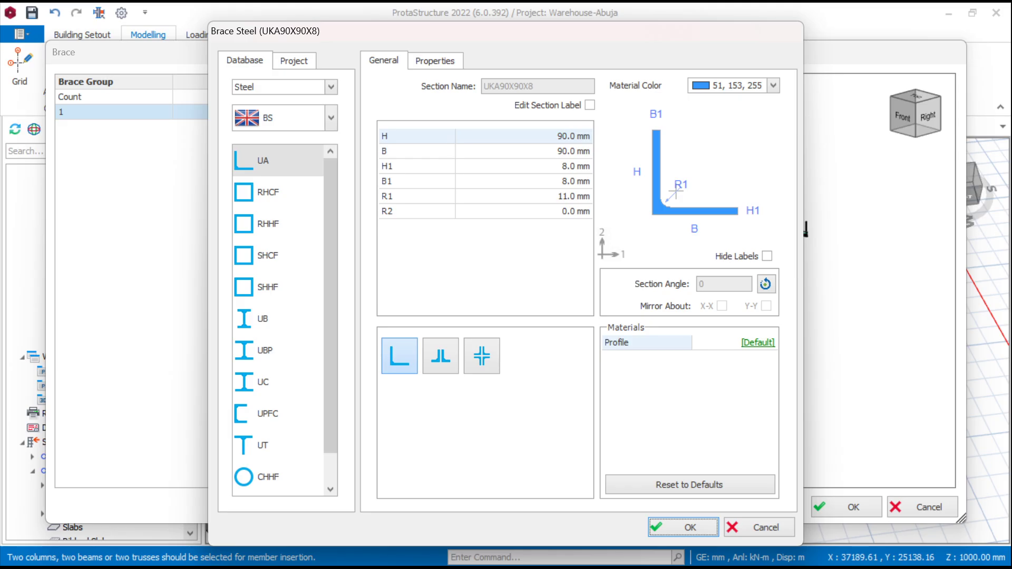
pyautogui.click(277, 160)
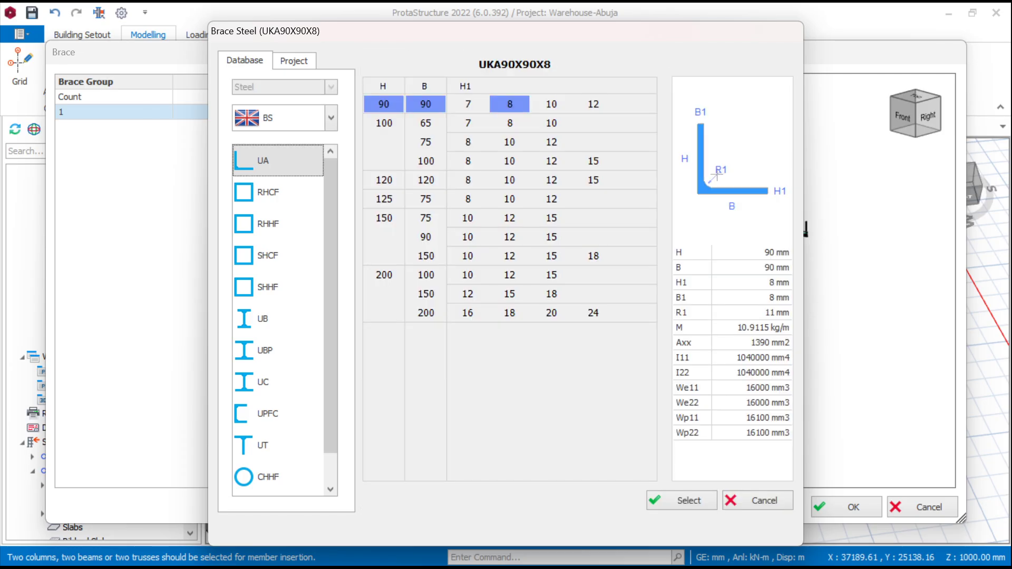
pyautogui.scroll(-1, 277, 316)
pyautogui.scroll(1, 278, 317)
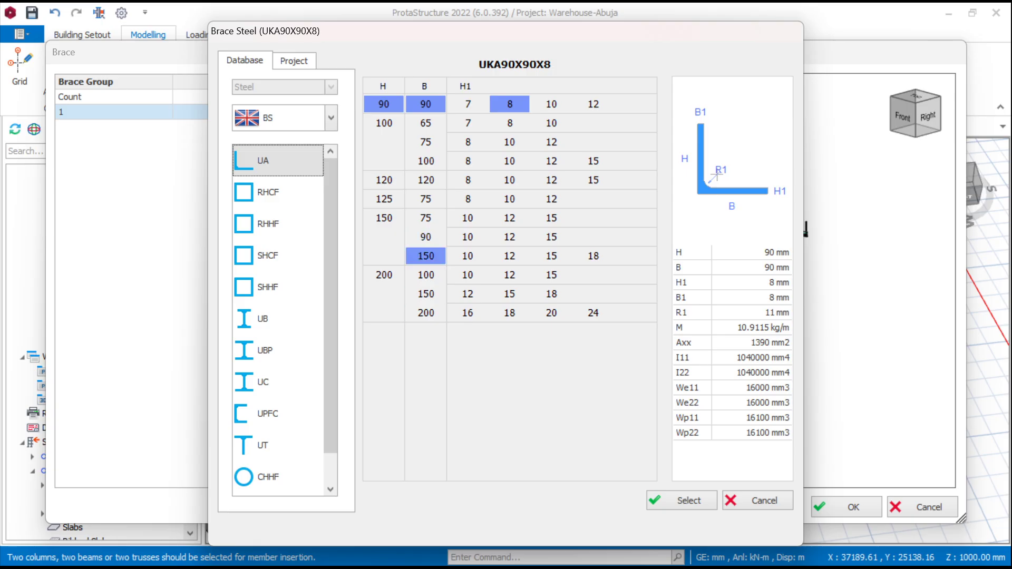
pyautogui.click(467, 256)
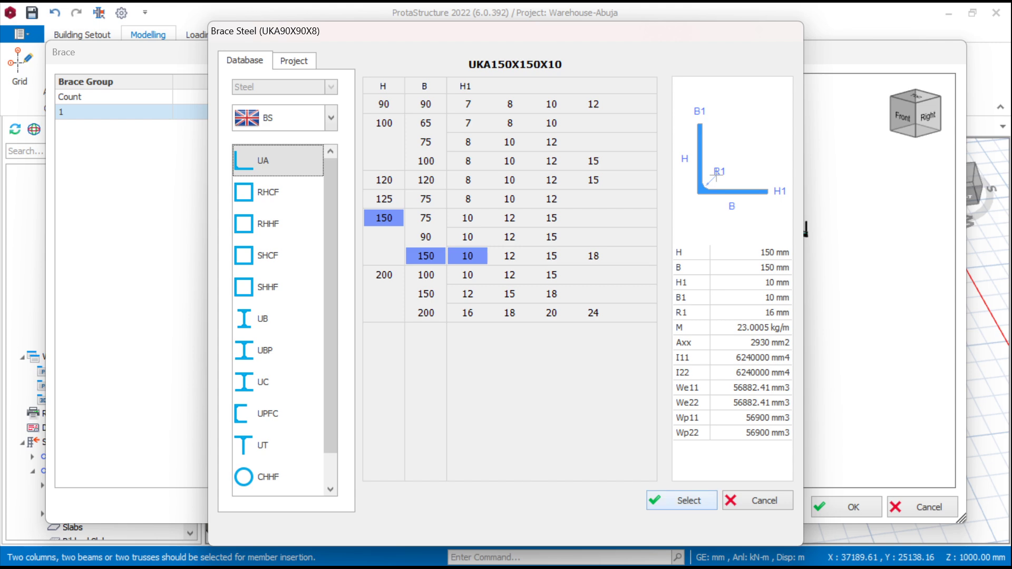
pyautogui.press('Return')
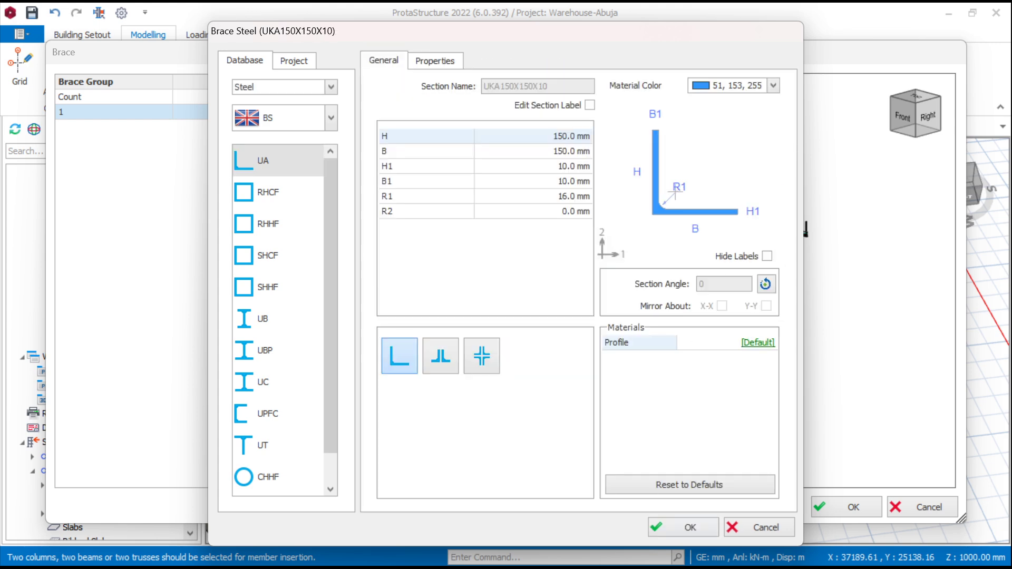
pyautogui.press('Return')
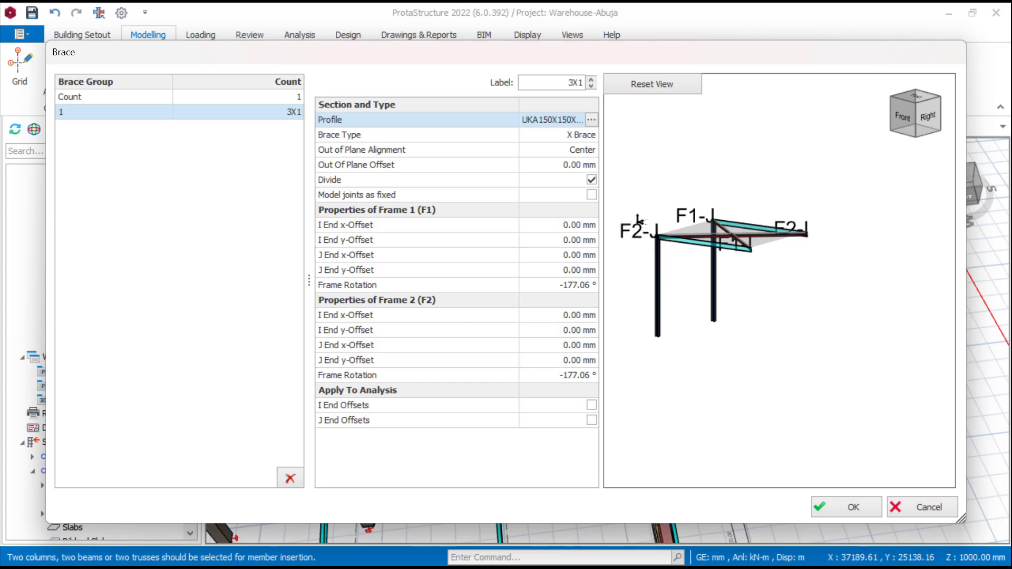
pyautogui.press('Return')
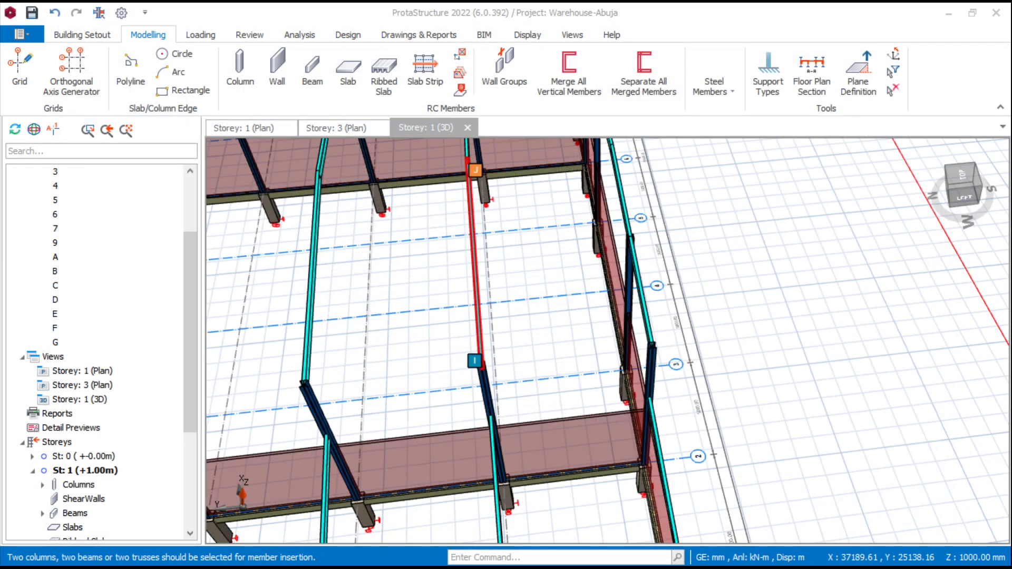
# Insert a UKA150X150X10 X brace between the third and fourth frames' outer west rafters
pyautogui.scroll(-2, 605, 340)
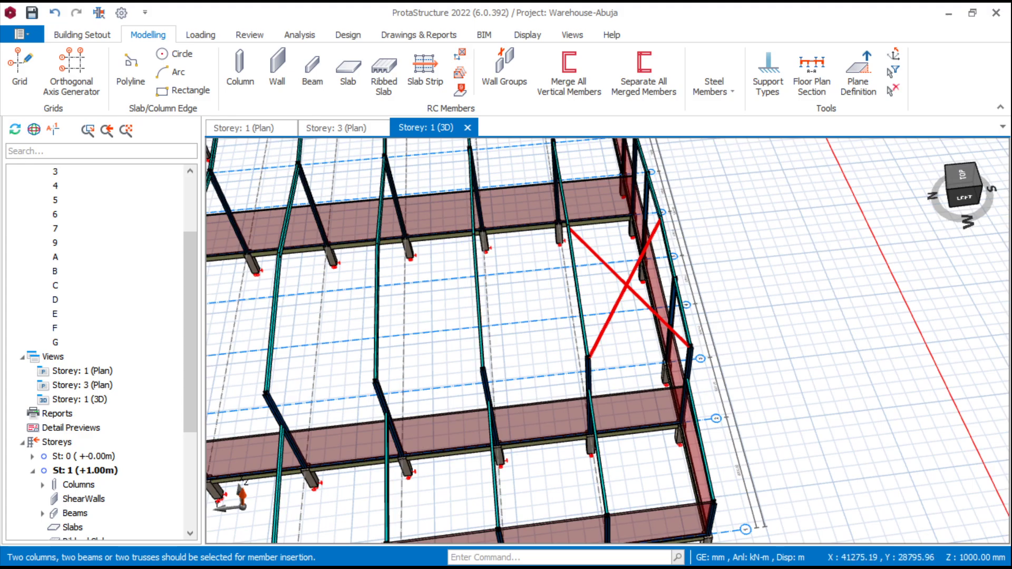
pyautogui.click(376, 322)
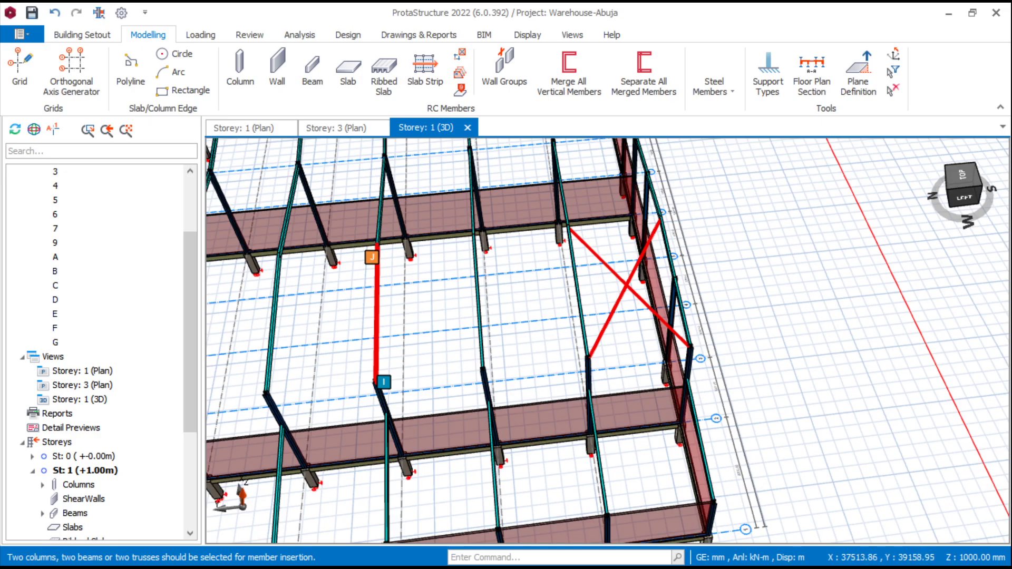
pyautogui.click(479, 316)
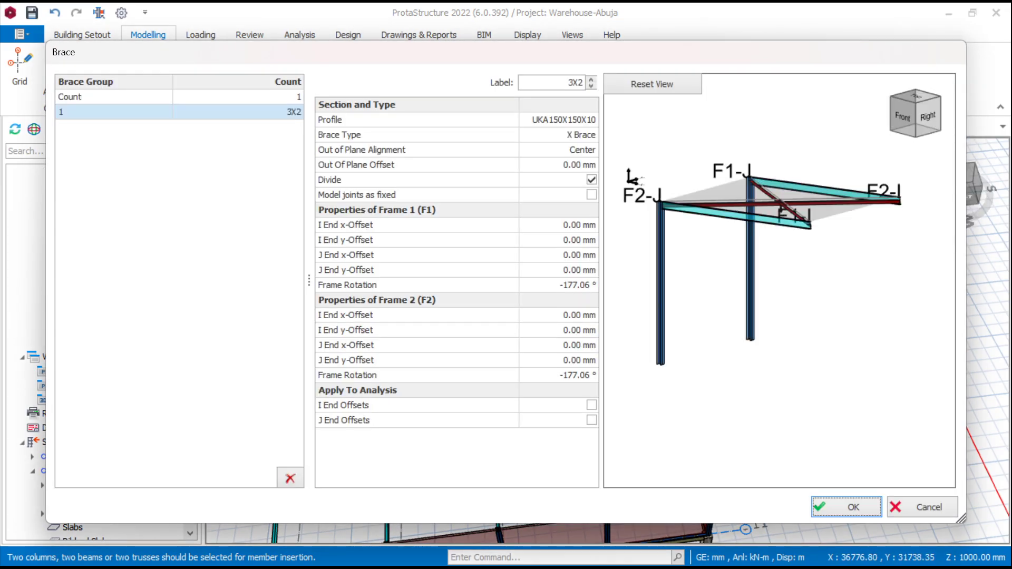
pyautogui.click(846, 507)
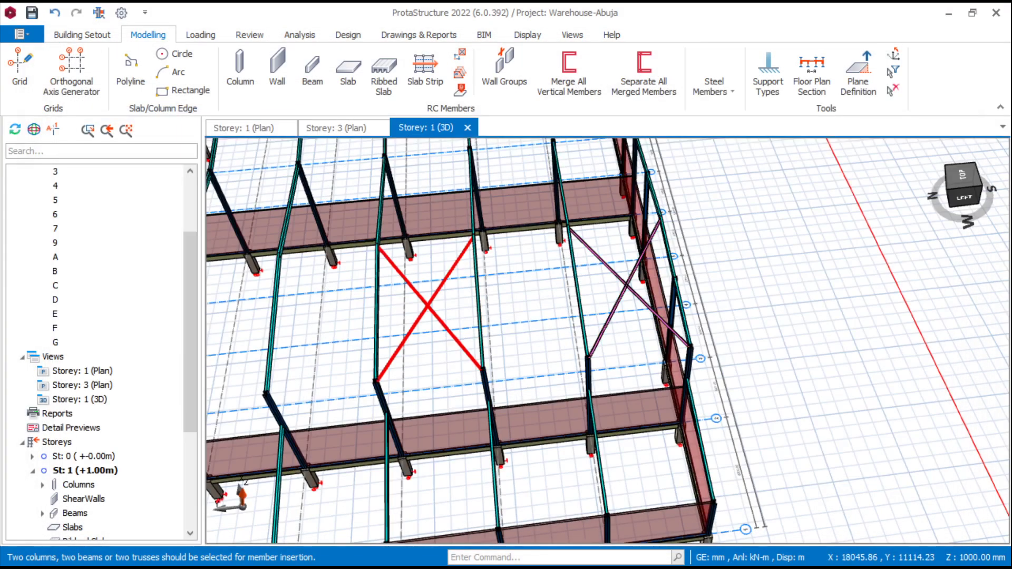
# Insert a UKA150X150X10 X brace between the fifth and sixth frames' outer west rafters
pyautogui.scroll(3, 606, 342)
pyautogui.scroll(-5, 606, 342)
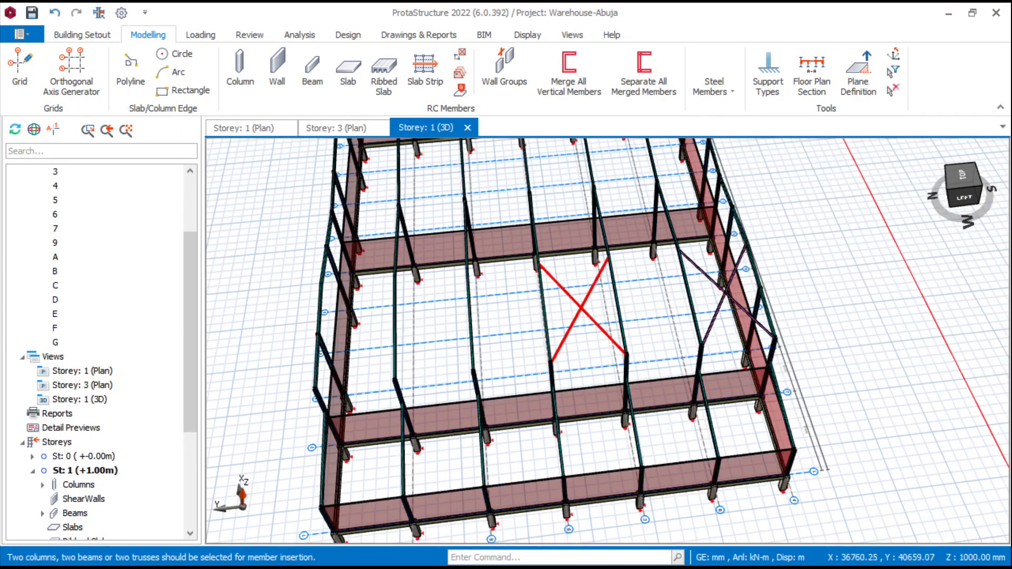
pyautogui.scroll(4, 606, 342)
pyautogui.click(469, 337)
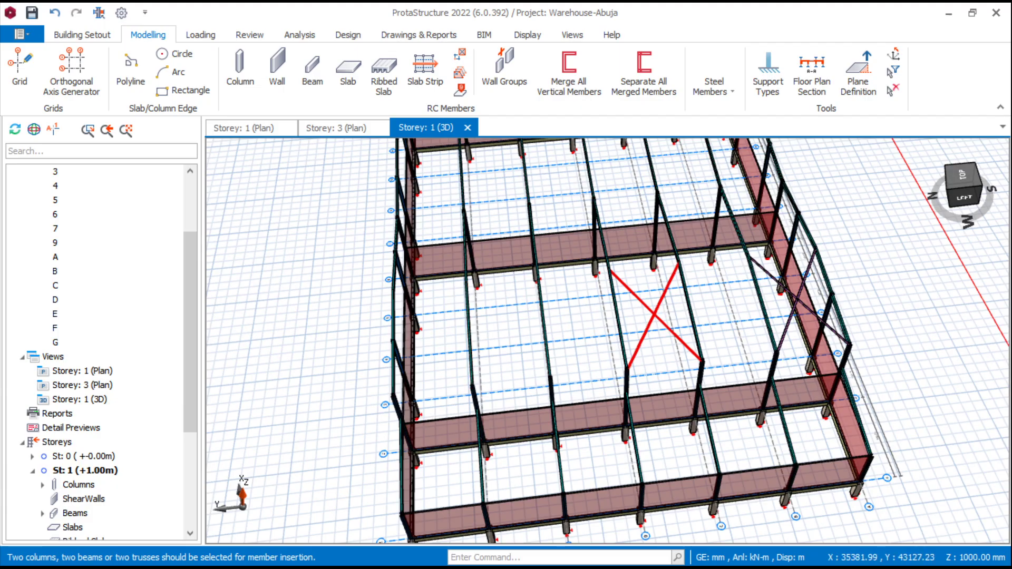
pyautogui.click(543, 331)
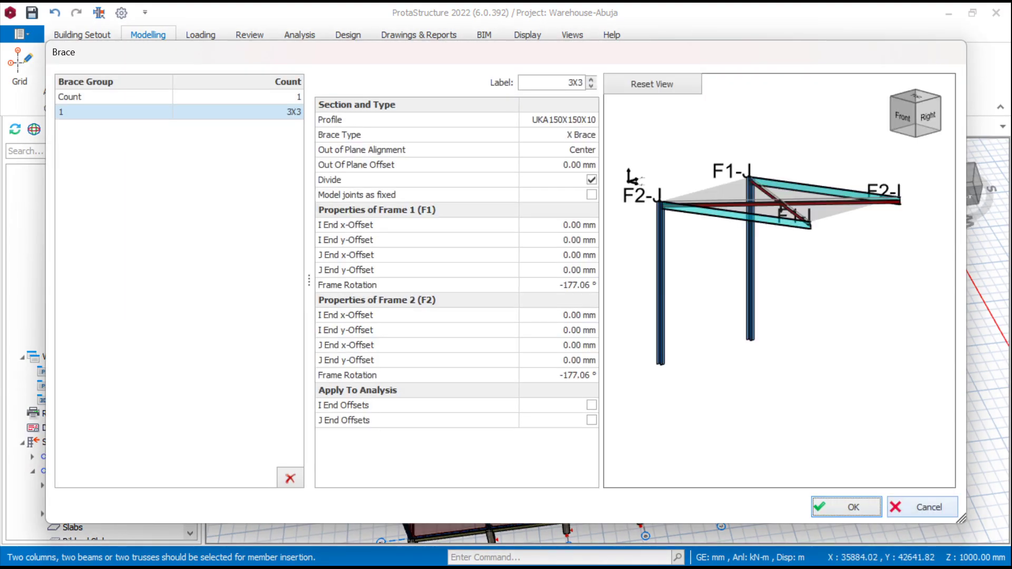
pyautogui.click(845, 507)
# Add an X brace between the inner west rafters of the front frame and second frame, directly beyond the existing front-bay brace
pyautogui.scroll(-2, 613, 327)
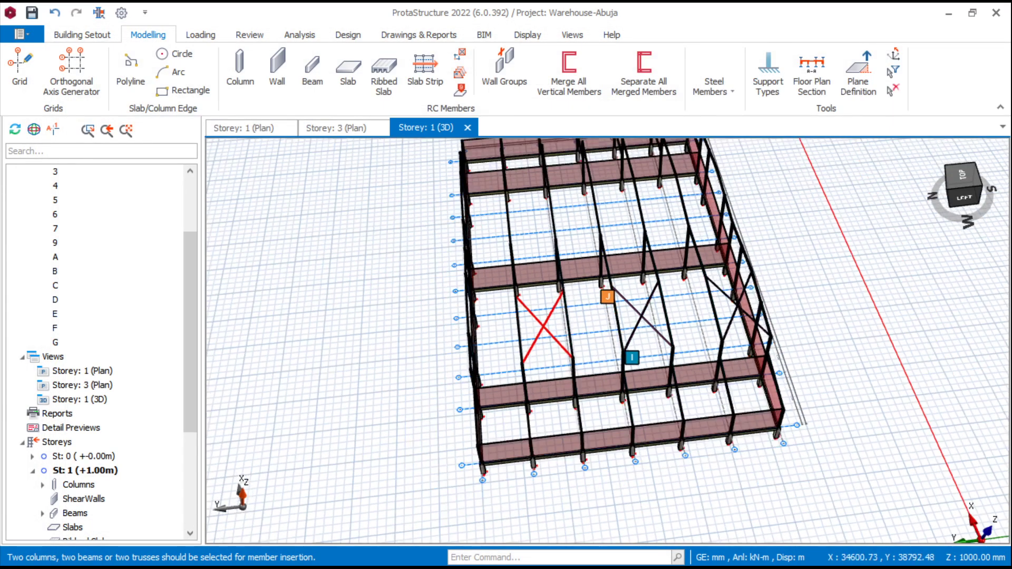
pyautogui.scroll(1, 479, 288)
pyautogui.scroll(-3, 478, 291)
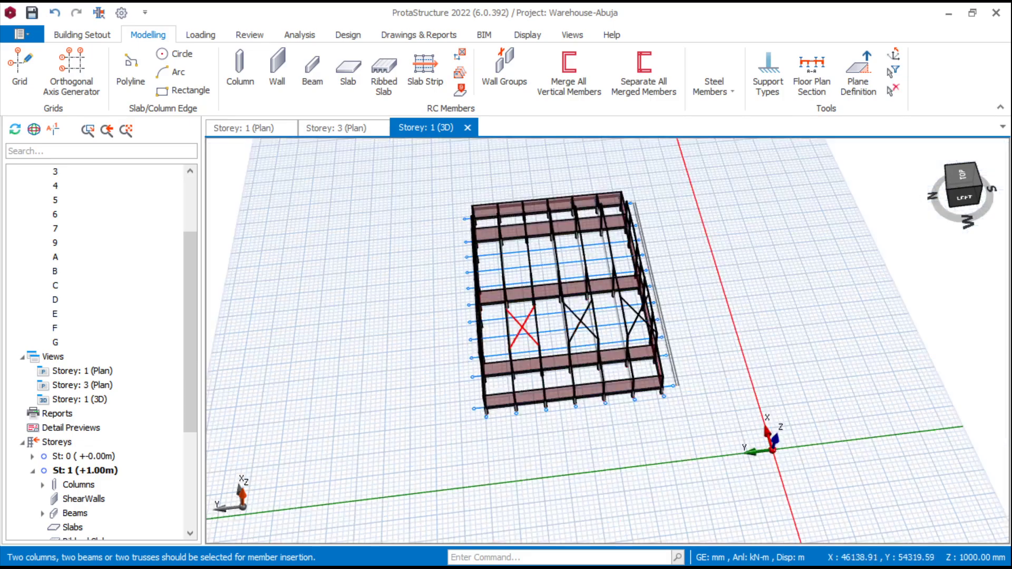
pyautogui.moveTo(487, 321); pyautogui.dragTo(542, 324, button='middle')
pyautogui.scroll(5, 645, 301)
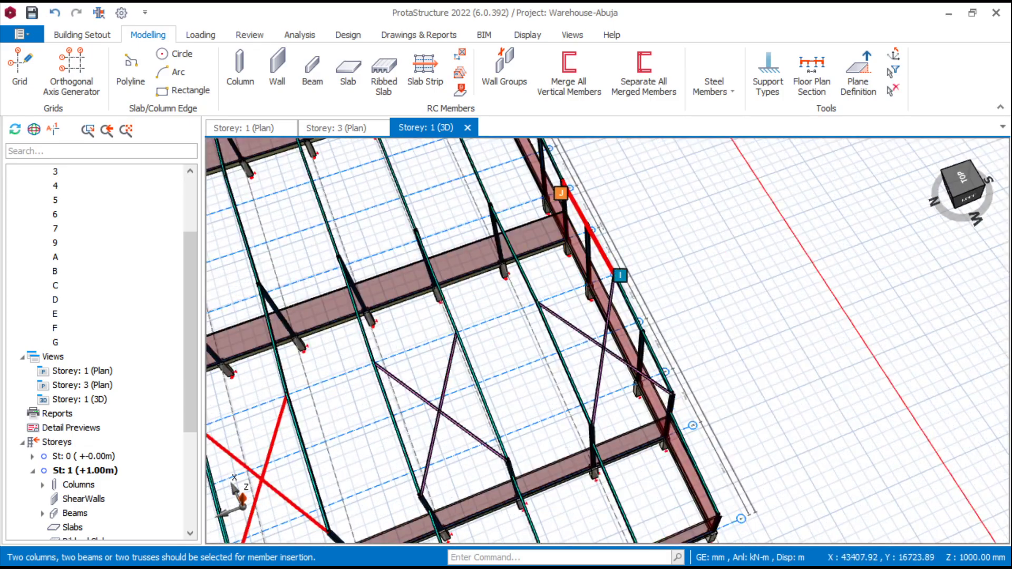
pyautogui.click(516, 258)
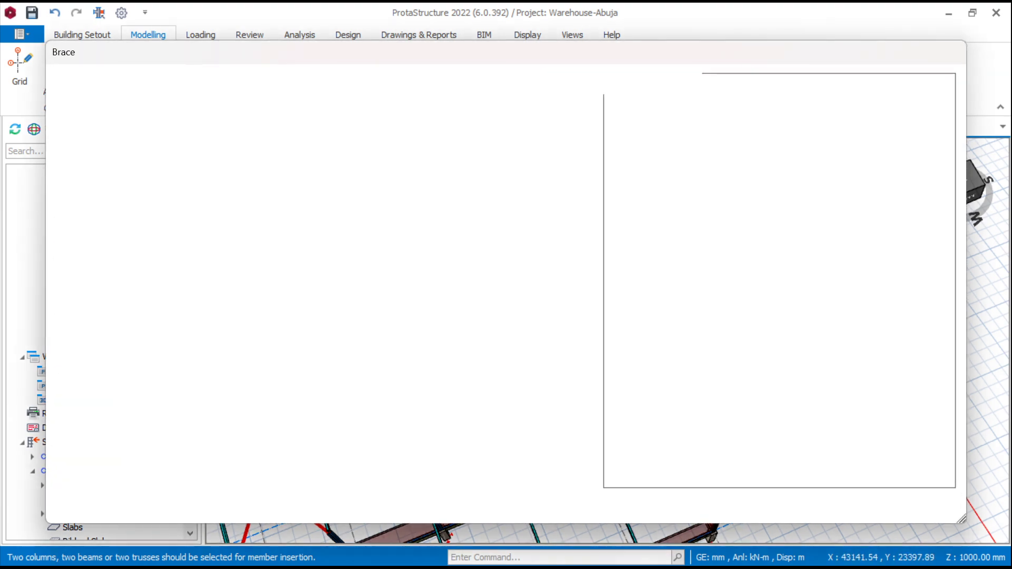
pyautogui.click(846, 507)
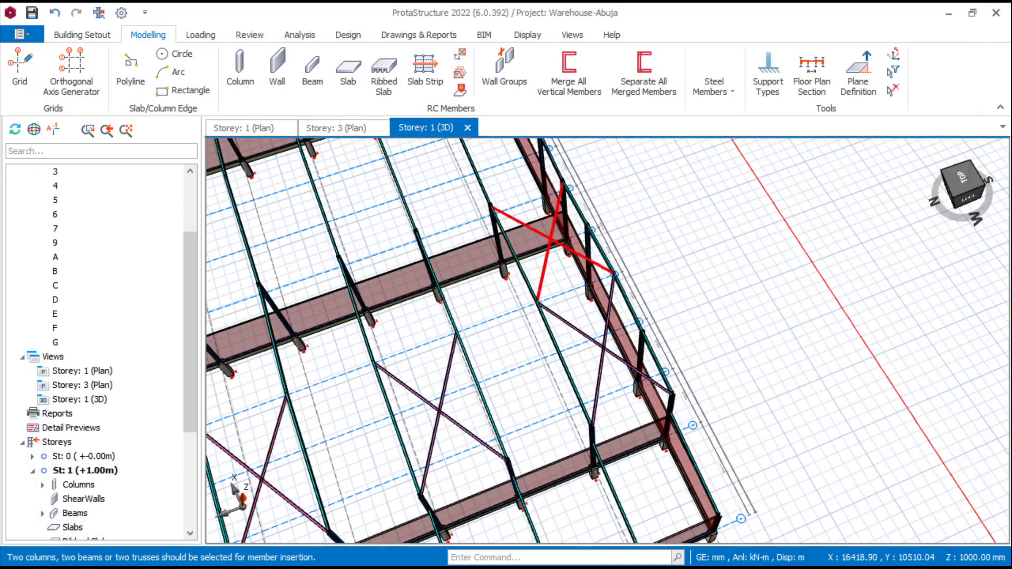
# Insert UKA150X150X10 X braces between the inner west rafters in the third and fifth roof bays, continuing the existing braces
pyautogui.scroll(4, 285, 339)
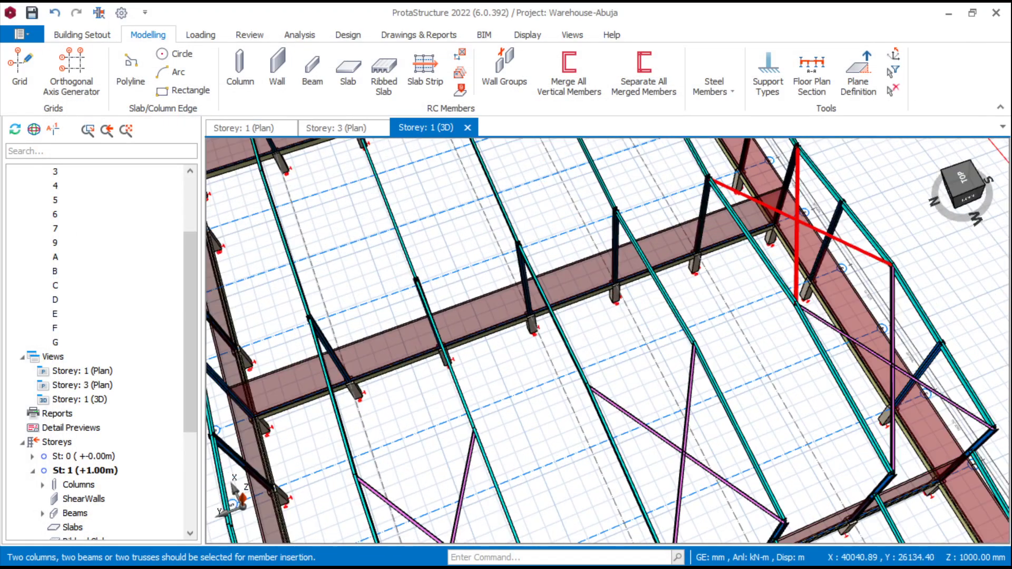
pyautogui.moveTo(723, 314); pyautogui.dragTo(688, 316, button='middle')
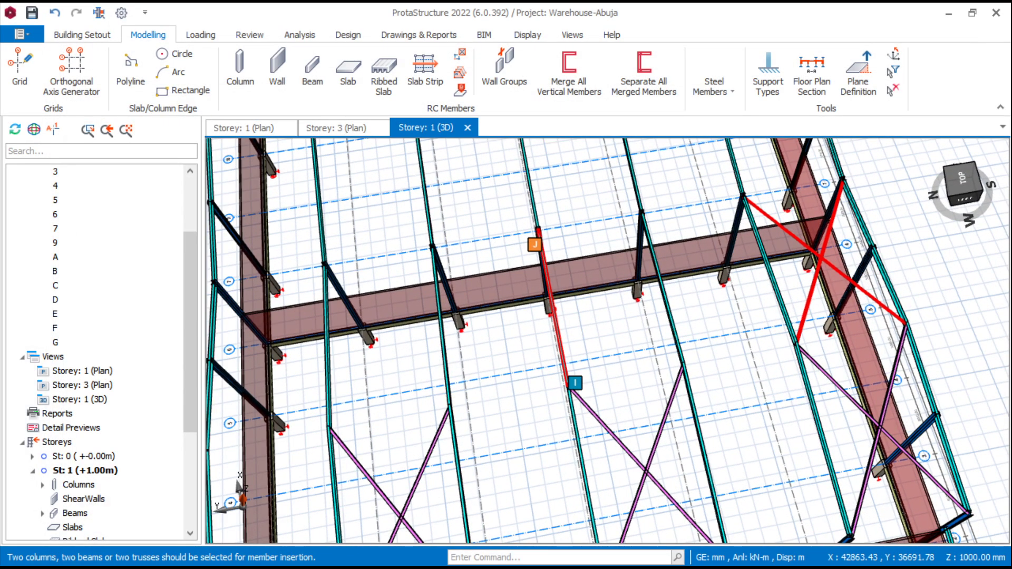
pyautogui.click(556, 322)
pyautogui.click(849, 507)
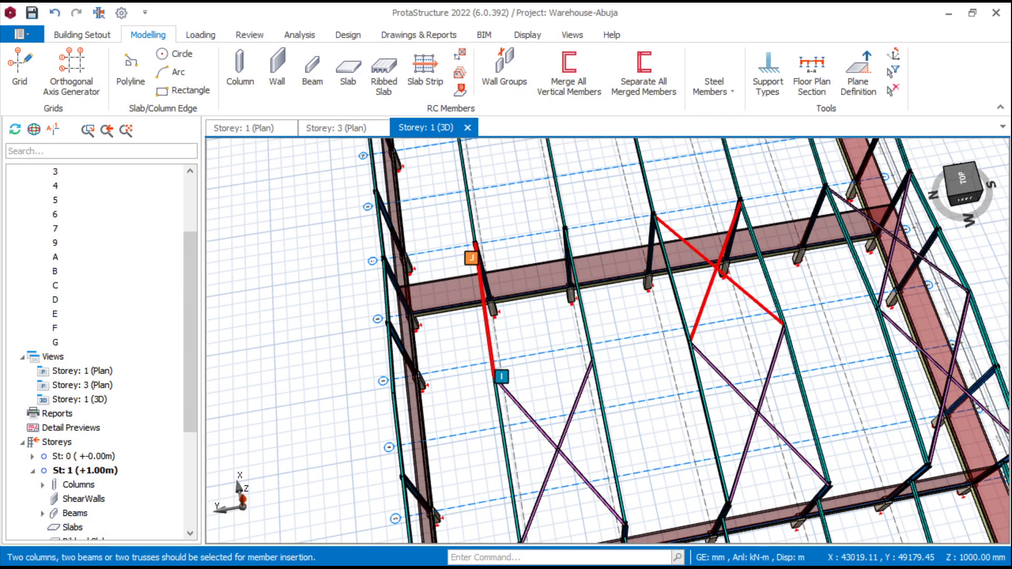
pyautogui.click(485, 310)
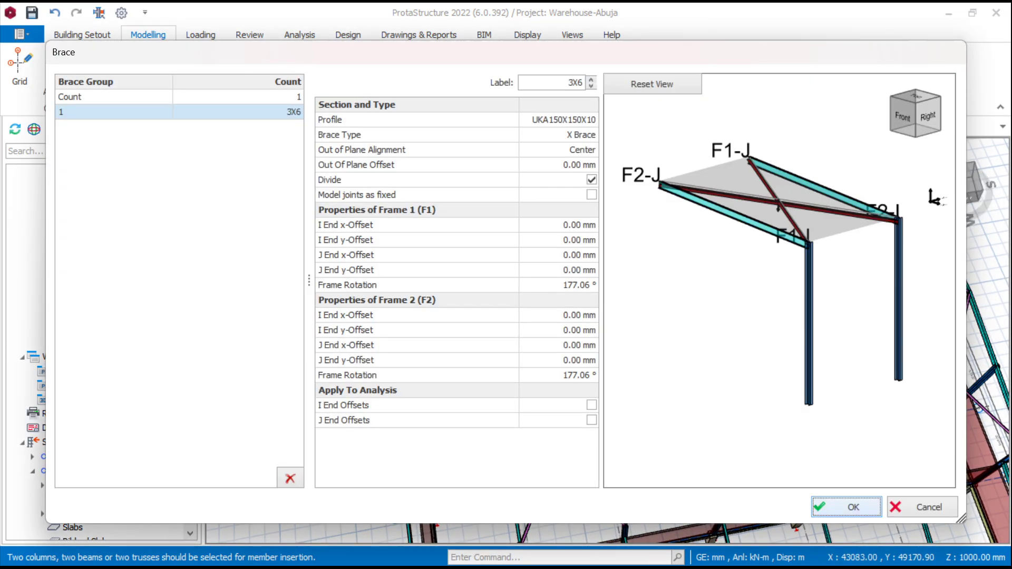
pyautogui.click(848, 507)
# Insert an X brace between the outer east rafters of the fifth and sixth frames, on the opposite side of the roof
pyautogui.moveTo(400, 337); pyautogui.dragTo(674, 453, button='middle')
pyautogui.moveTo(664, 371); pyautogui.dragTo(709, 212, button='middle')
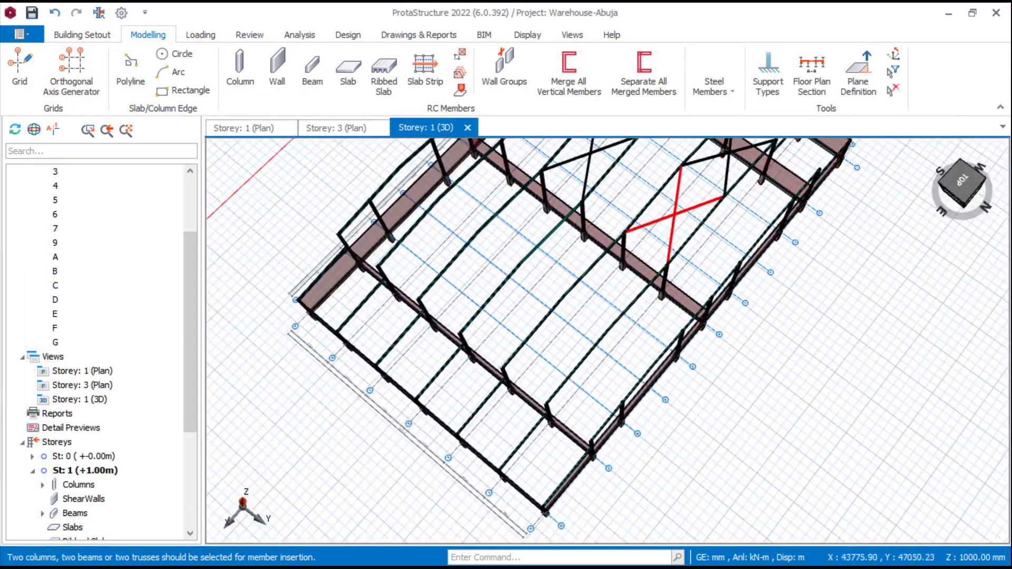
pyautogui.scroll(4, 645, 310)
pyautogui.keyDown('shift'); pyautogui.moveTo(640, 311); pyautogui.dragTo(679, 313, button='middle'); pyautogui.keyUp('shift')
pyautogui.moveTo(583, 274); pyautogui.dragTo(590, 273, button='middle')
pyautogui.moveTo(607, 340); pyautogui.dragTo(640, 294, button='middle')
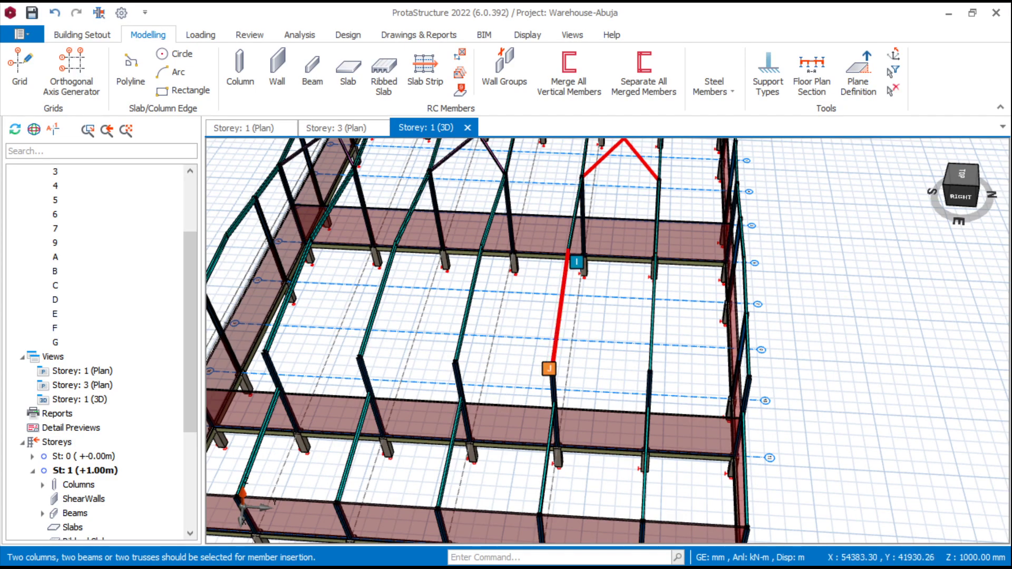
pyautogui.click(560, 311)
pyautogui.click(846, 502)
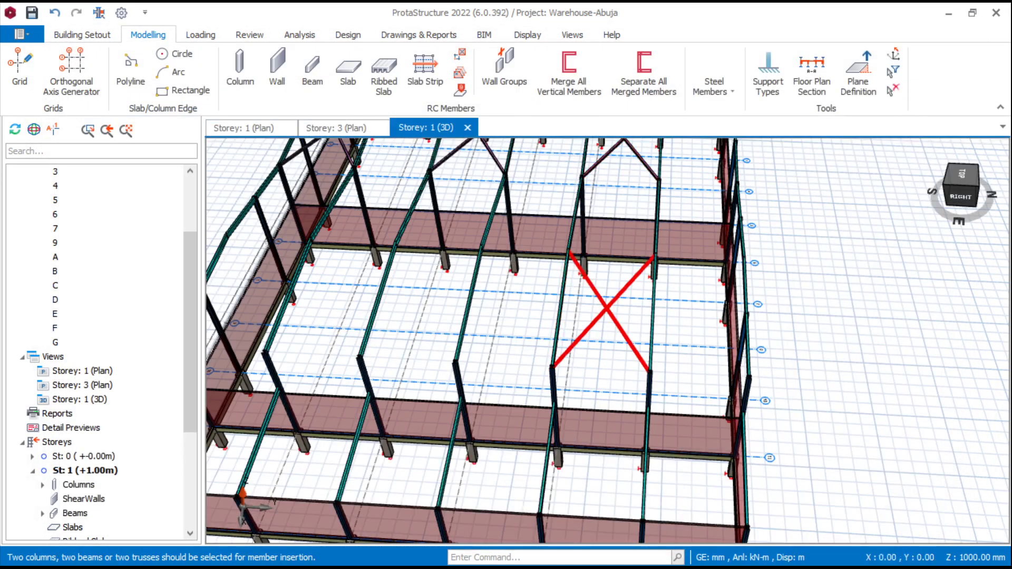
# Insert a UKA150X150X10 X brace between the inner east rafters of the fifth bay, closing the gap in its brace line
pyautogui.moveTo(636, 193); pyautogui.dragTo(652, 279, button='middle')
pyautogui.scroll(3, 659, 279)
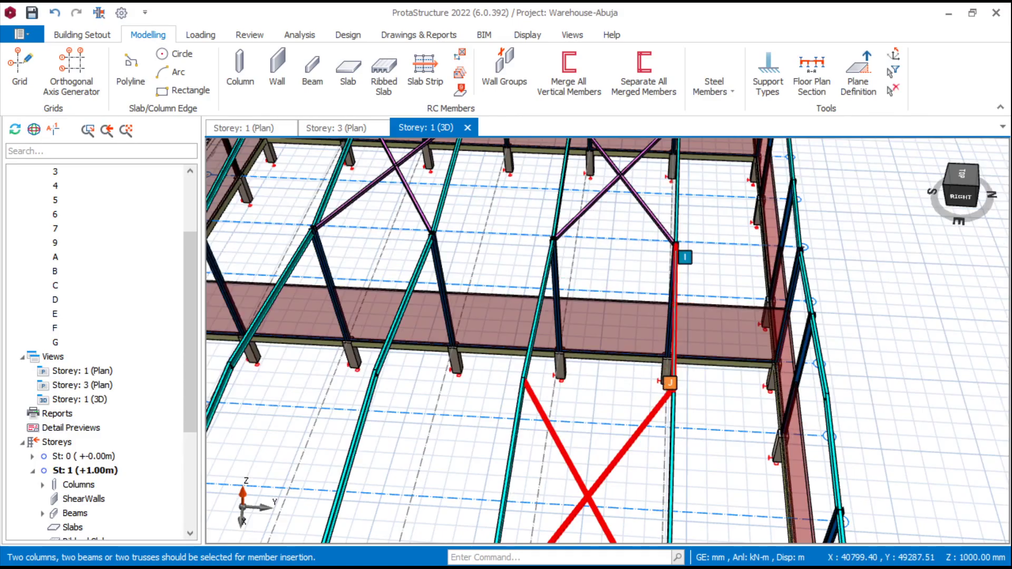
pyautogui.scroll(2, 685, 332)
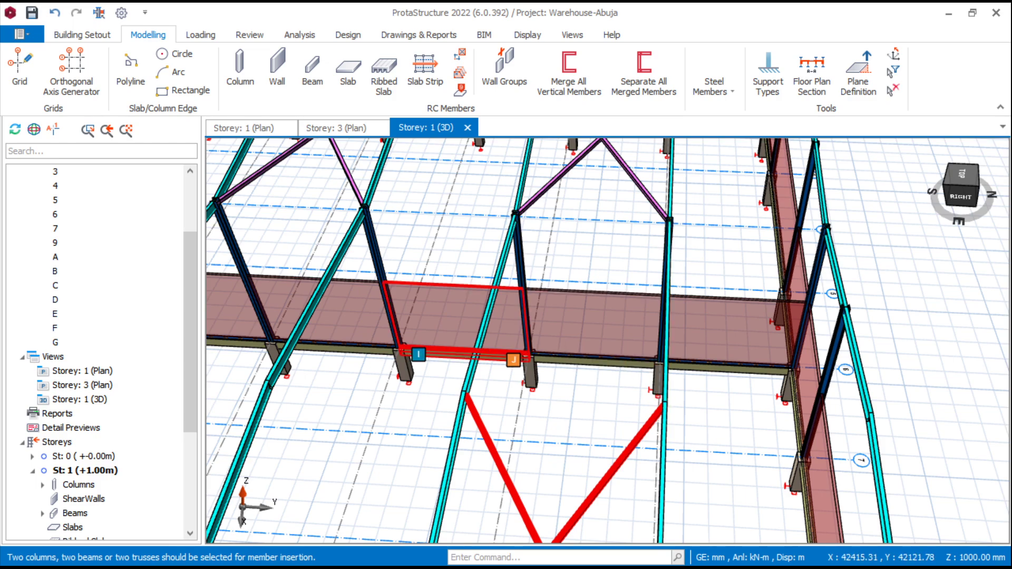
pyautogui.click(482, 331)
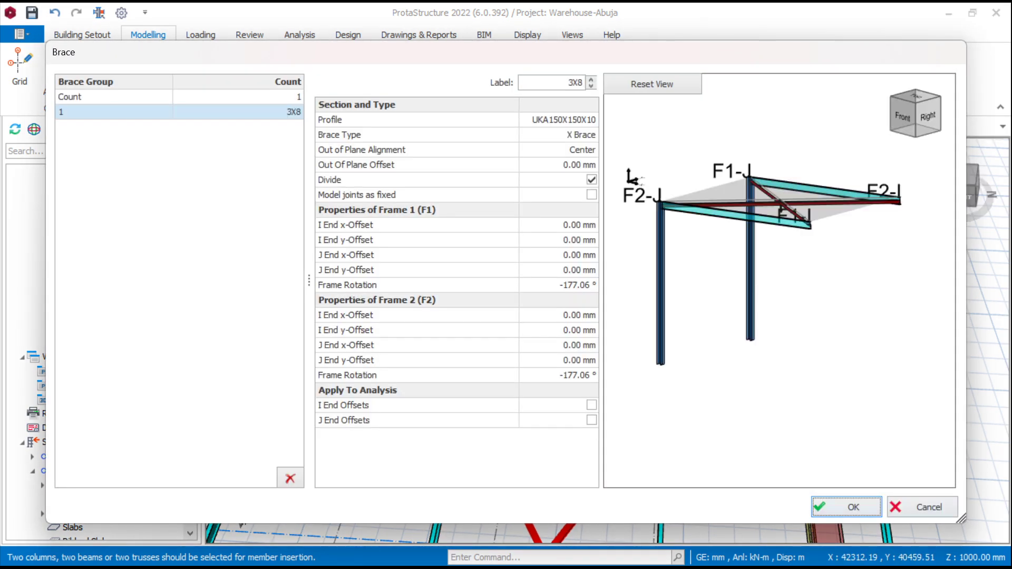
pyautogui.click(846, 507)
# Insert a UKA150X150X10 X brace between the outer east rafters of the third and fourth frames
pyautogui.scroll(-4, 827, 432)
pyautogui.scroll(2, 537, 469)
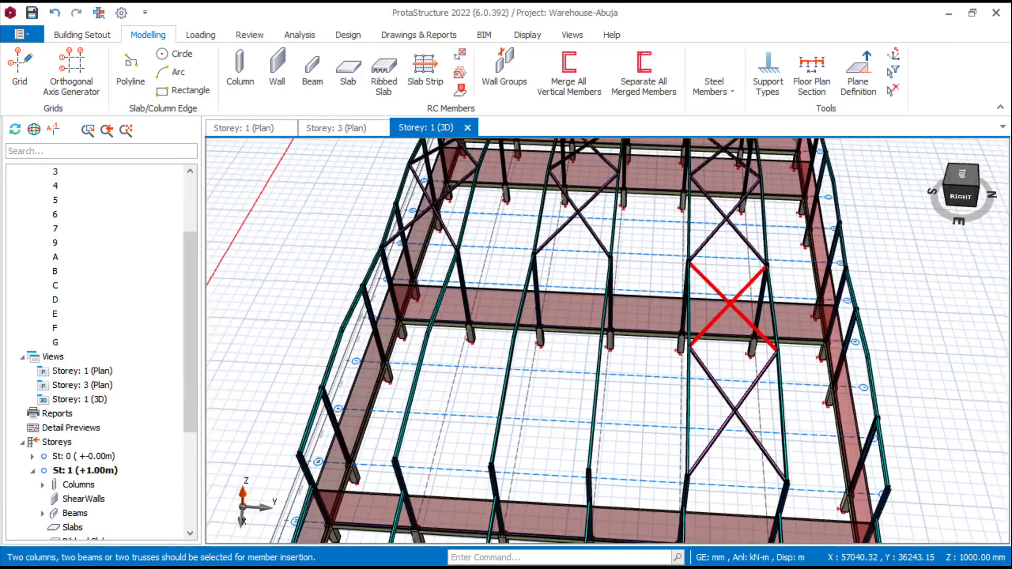
pyautogui.scroll(2, 606, 395)
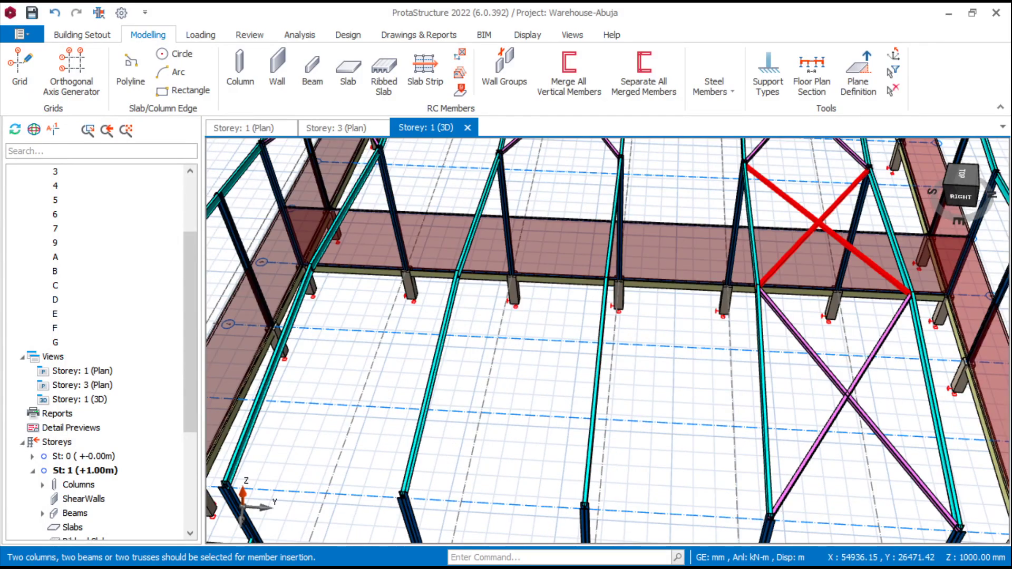
pyautogui.click(396, 485)
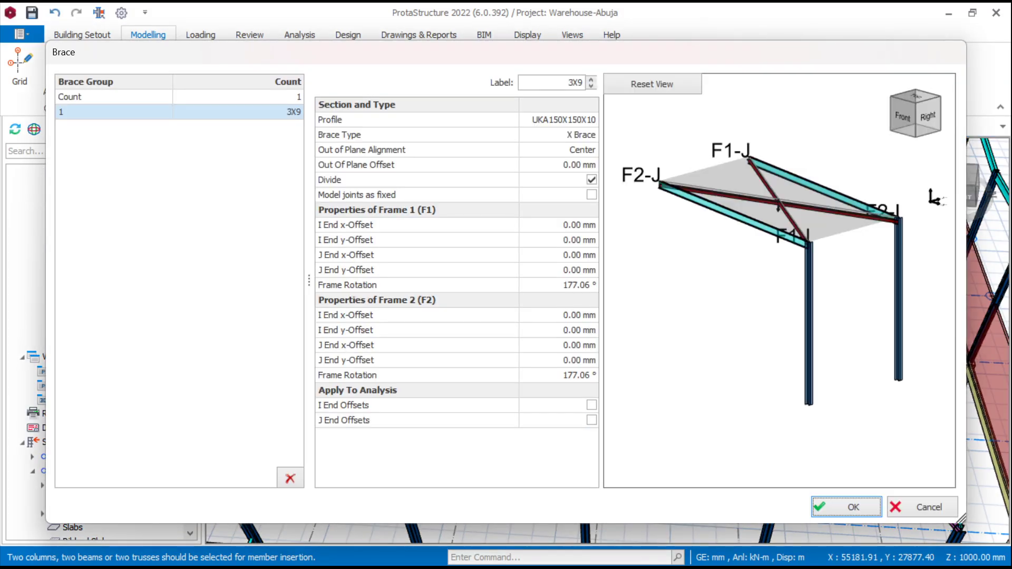
pyautogui.click(847, 507)
# Complete the third bay's brace line with a UKA150X150X10 X brace between its inner east rafters
pyautogui.moveTo(566, 242); pyautogui.dragTo(572, 364, button='middle')
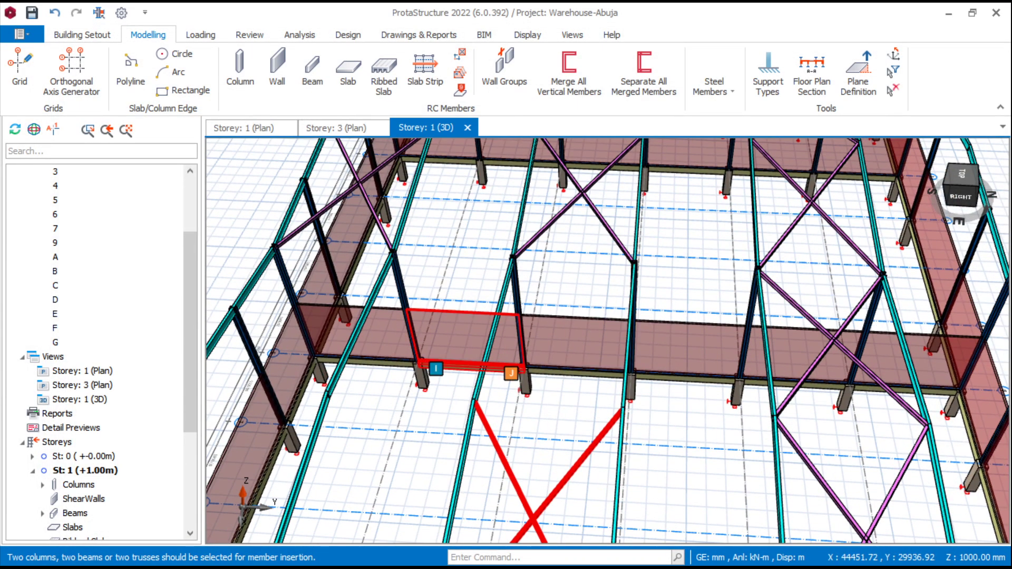
pyautogui.click(493, 331)
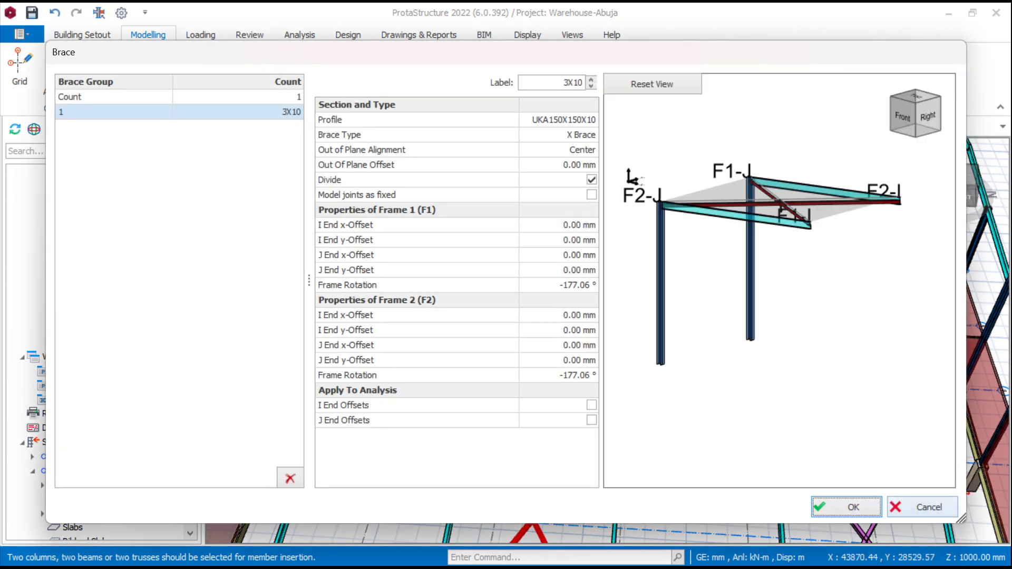
pyautogui.click(846, 507)
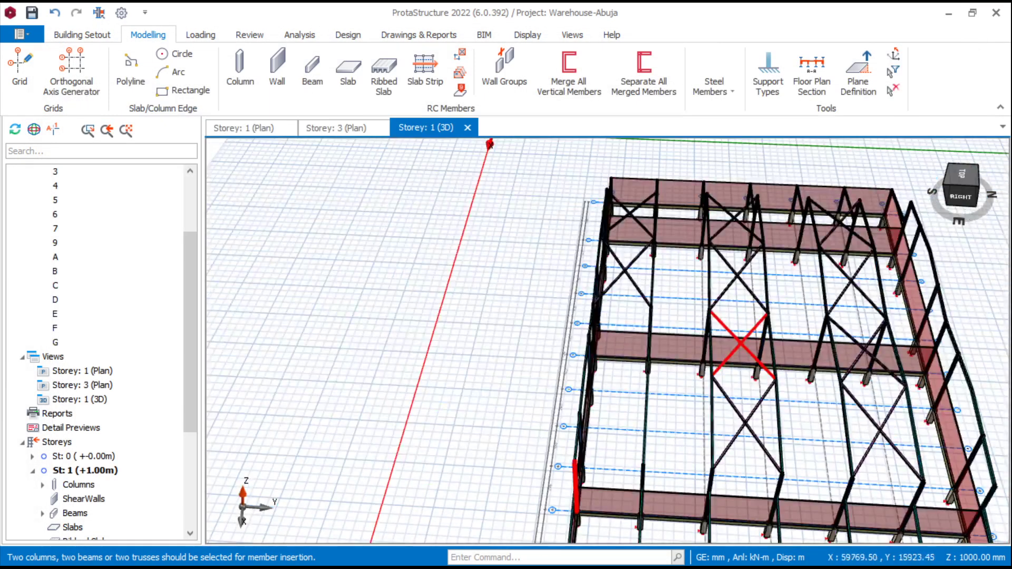
# Insert a UKA150X150X10 X brace between the outer east rafters of the front frame and the second frame
pyautogui.scroll(3, 607, 340)
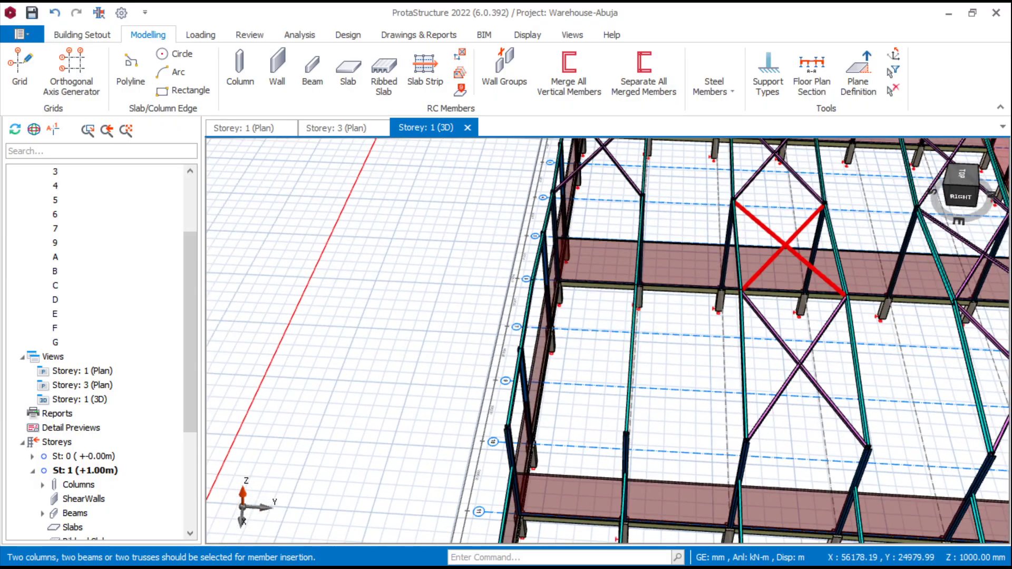
pyautogui.scroll(4, 607, 341)
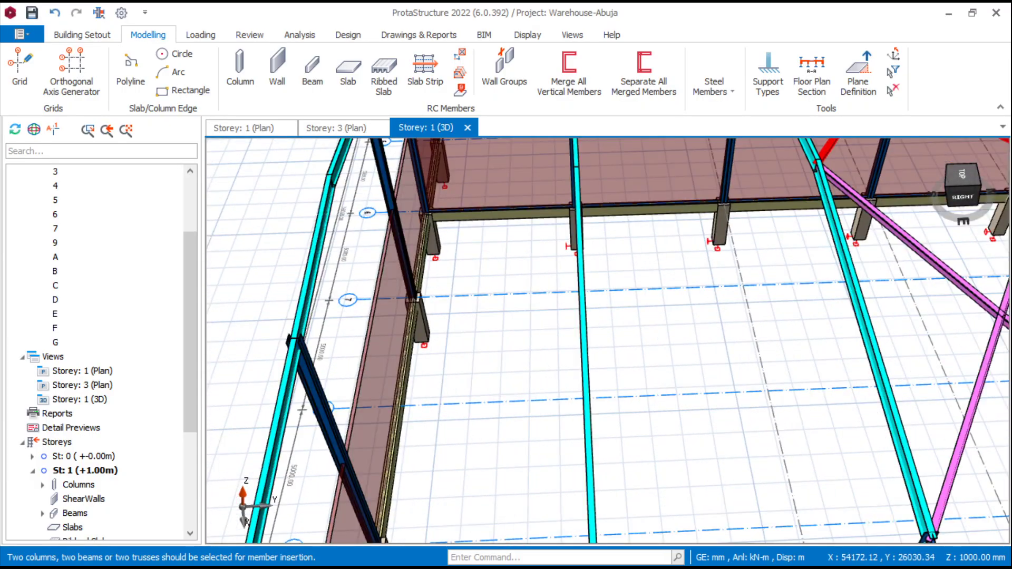
pyautogui.moveTo(369, 389); pyautogui.dragTo(469, 339, button='middle')
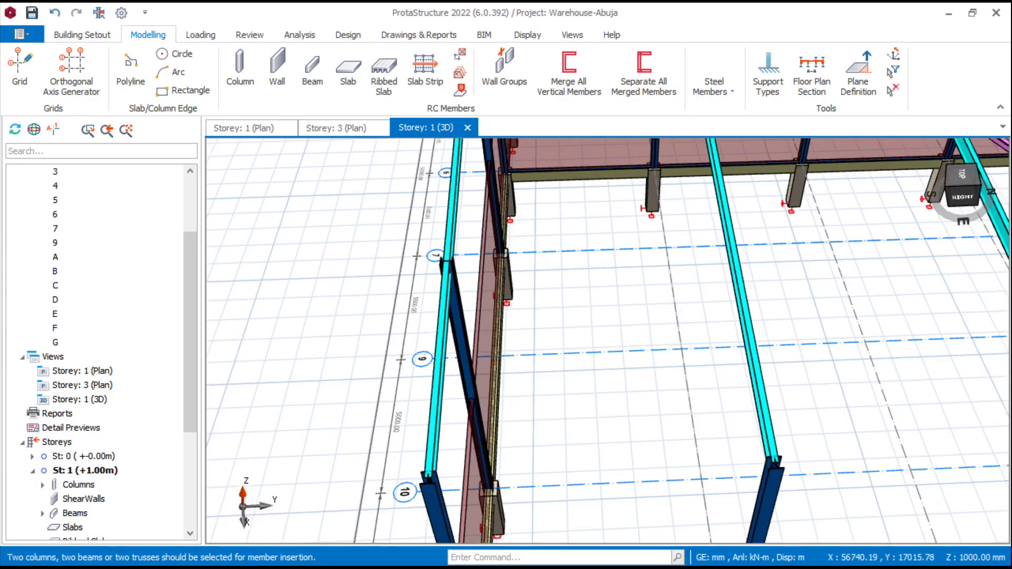
pyautogui.click(444, 311)
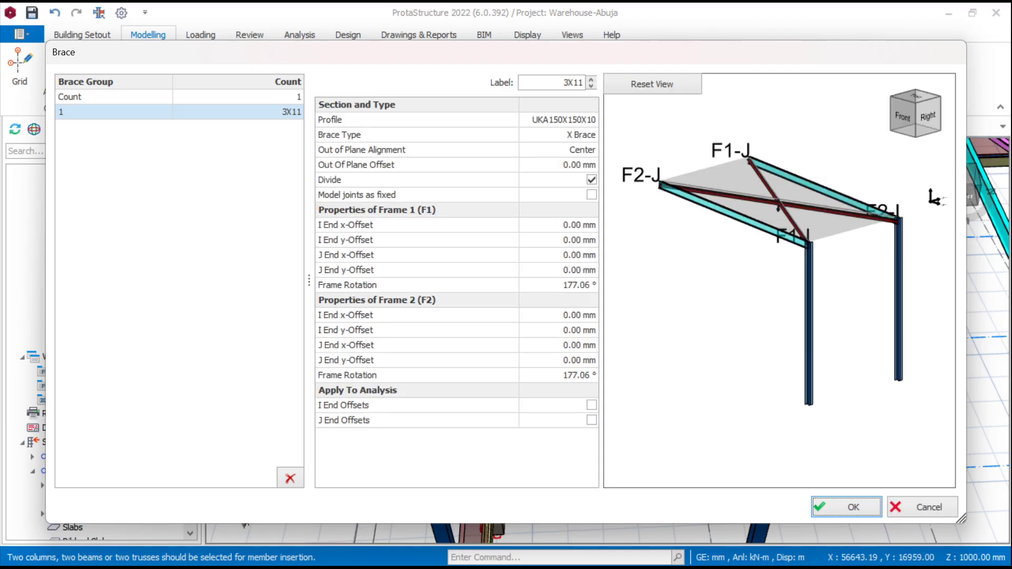
pyautogui.click(846, 507)
# Complete the front bay's brace line with an X brace between its inner east rafters
pyautogui.scroll(-3, 735, 372)
pyautogui.moveTo(717, 206); pyautogui.dragTo(716, 348, button='middle')
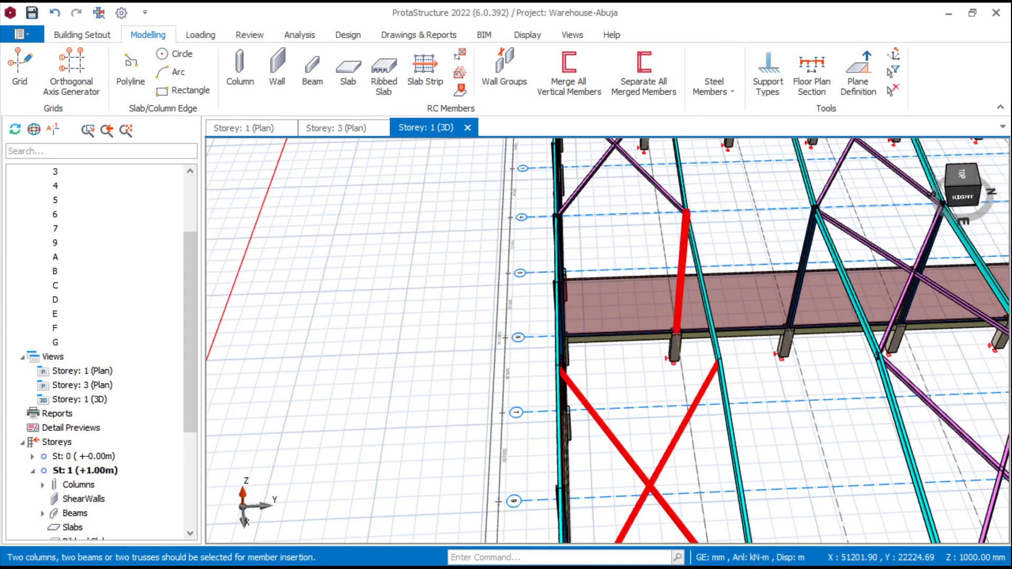
pyautogui.scroll(2, 683, 289)
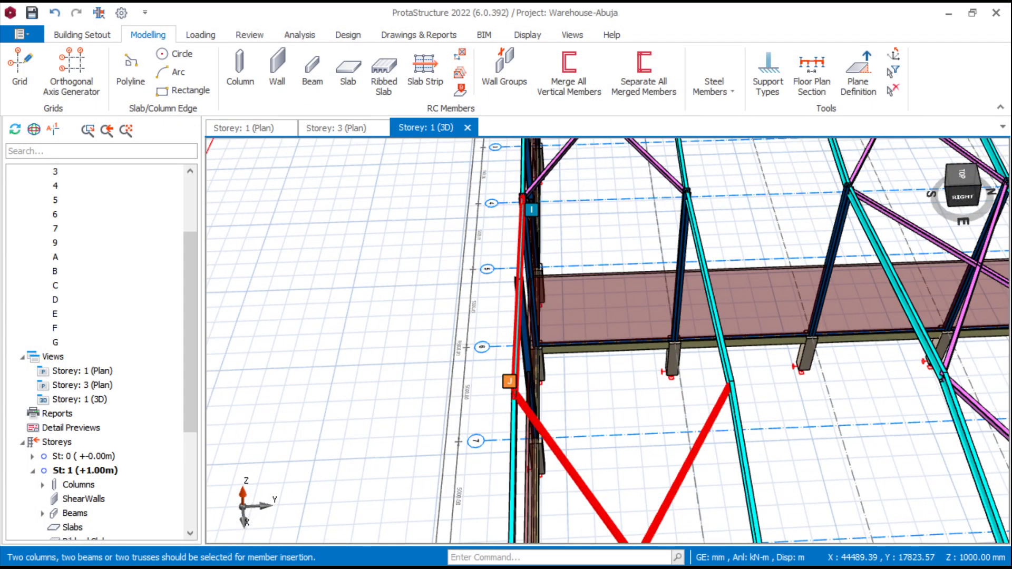
pyautogui.click(519, 295)
pyautogui.click(840, 506)
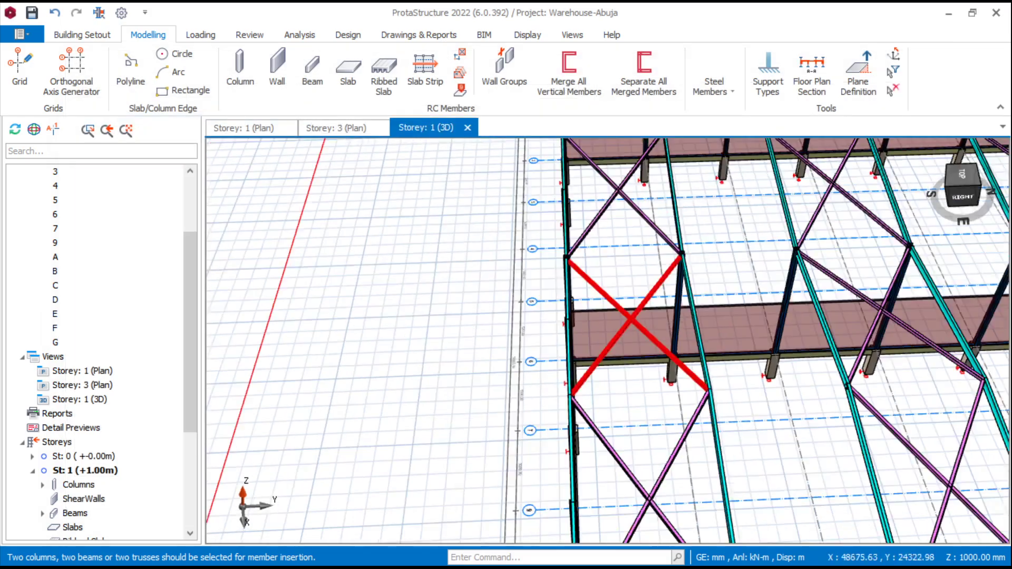
# Inspect the roof bracing across the whole warehouse frame from above and from the east side in 3D
pyautogui.scroll(-4, 648, 379)
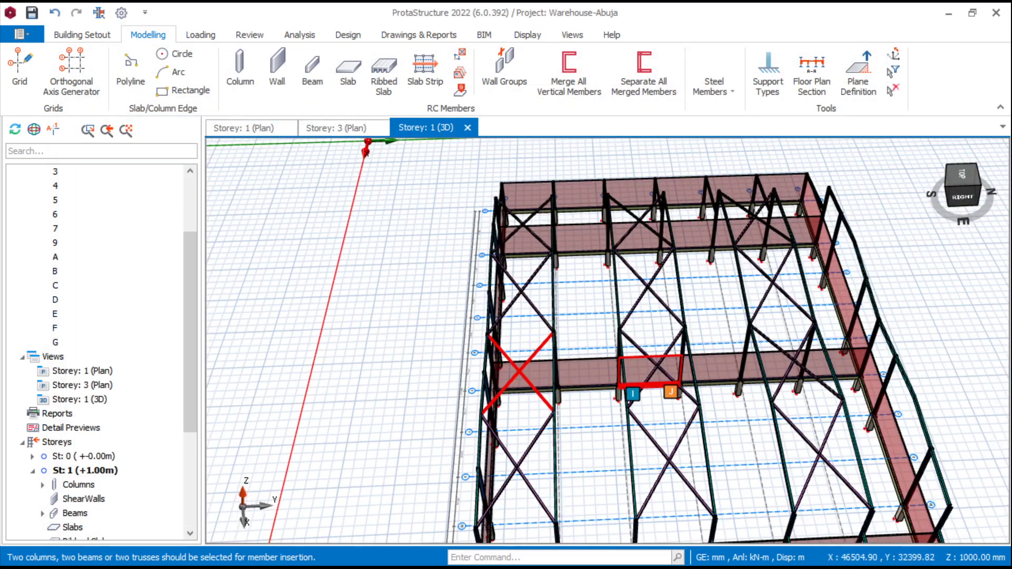
pyautogui.moveTo(651, 385)
pyautogui.mouseDown(button='middle')
pyautogui.moveTo(738, 351)
pyautogui.moveTo(666, 366)
pyautogui.moveTo(663, 382)
pyautogui.mouseUp(button='middle')
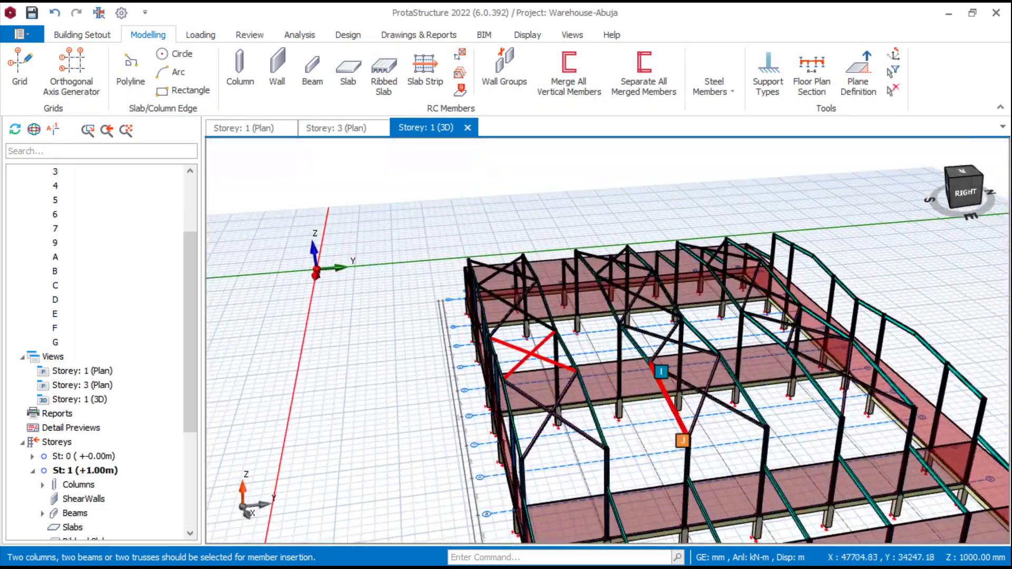
pyautogui.scroll(-2, 696, 432)
pyautogui.moveTo(706, 474); pyautogui.dragTo(660, 438, button='middle')
pyautogui.moveTo(835, 457); pyautogui.dragTo(790, 440, button='middle')
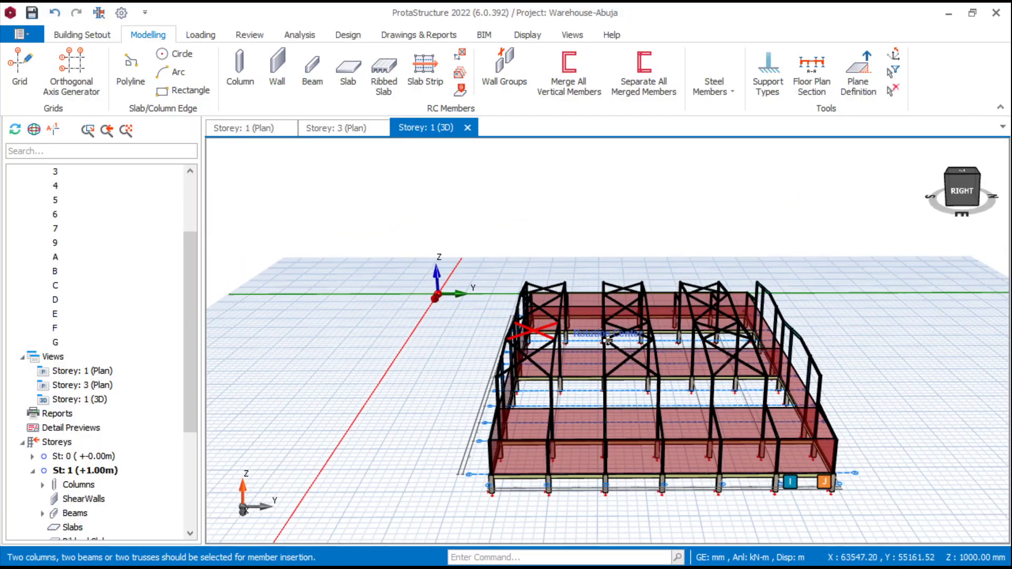
pyautogui.scroll(5, 803, 407)
pyautogui.scroll(-3, 803, 406)
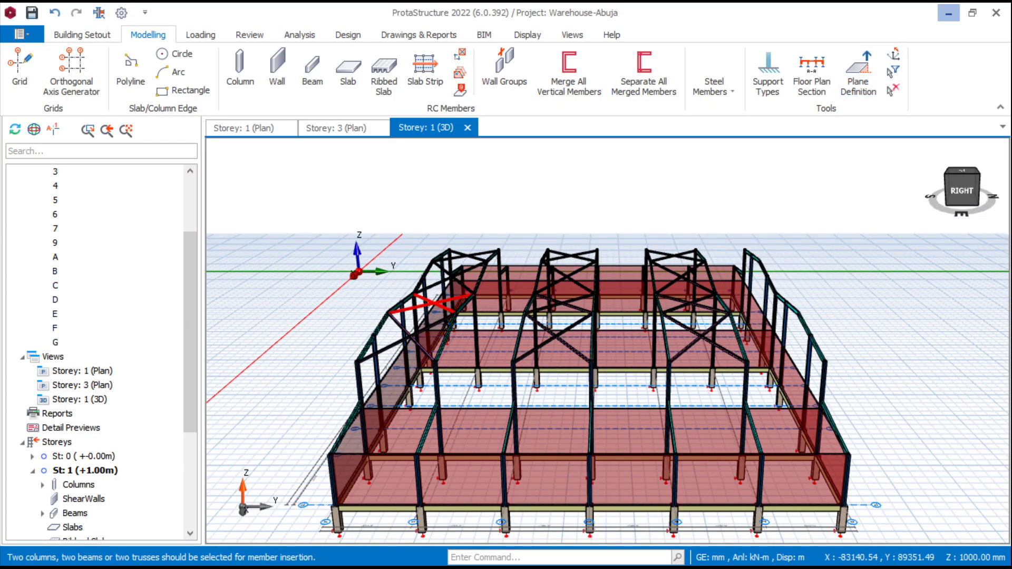
# Switch to the architectural drawing in WPS PDF and examine the walls, doors and column positions on the ground floor plan
pyautogui.click(949, 12)
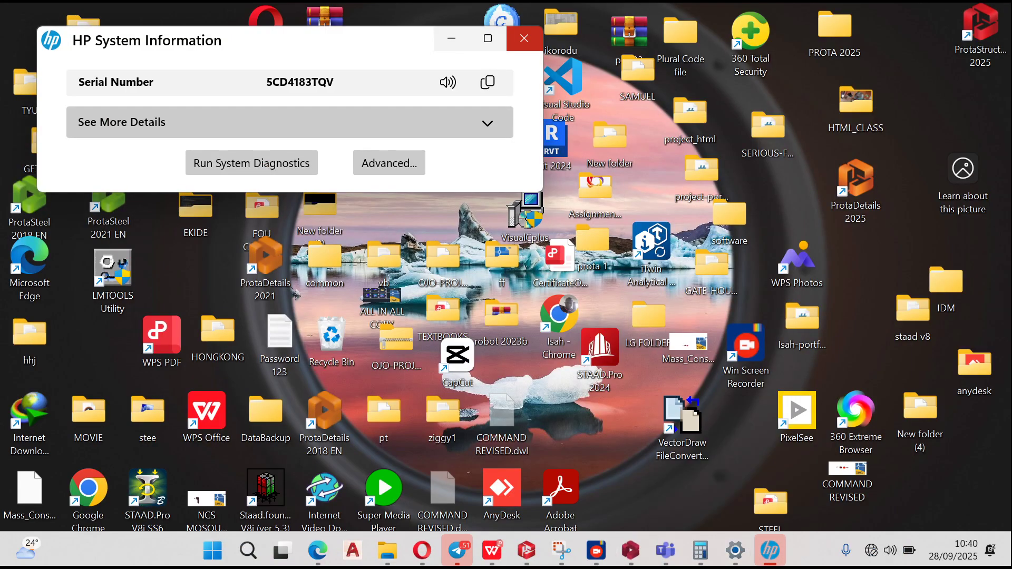
pyautogui.click(523, 38)
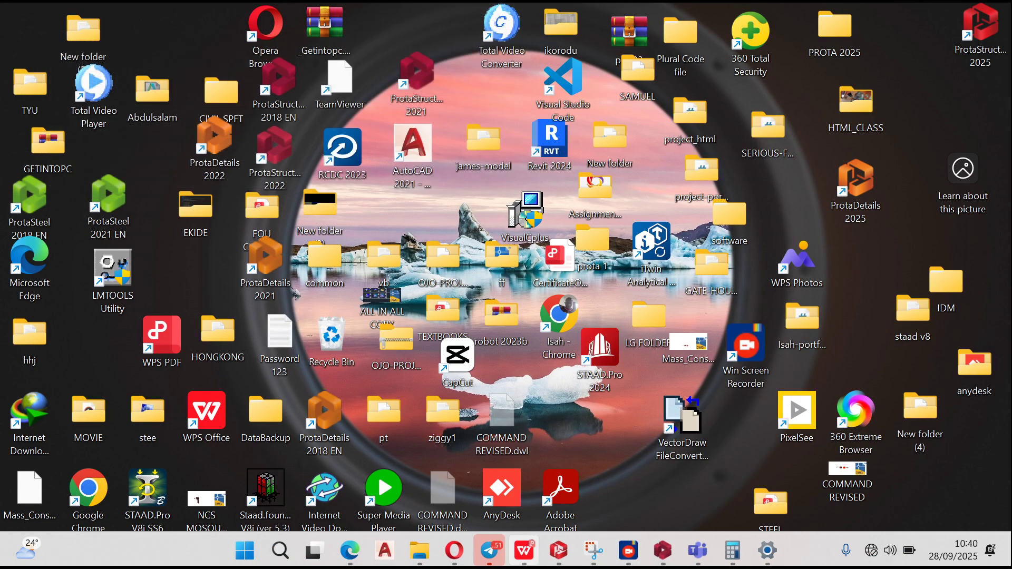
pyautogui.click(524, 550)
pyautogui.scroll(-3, 601, 348)
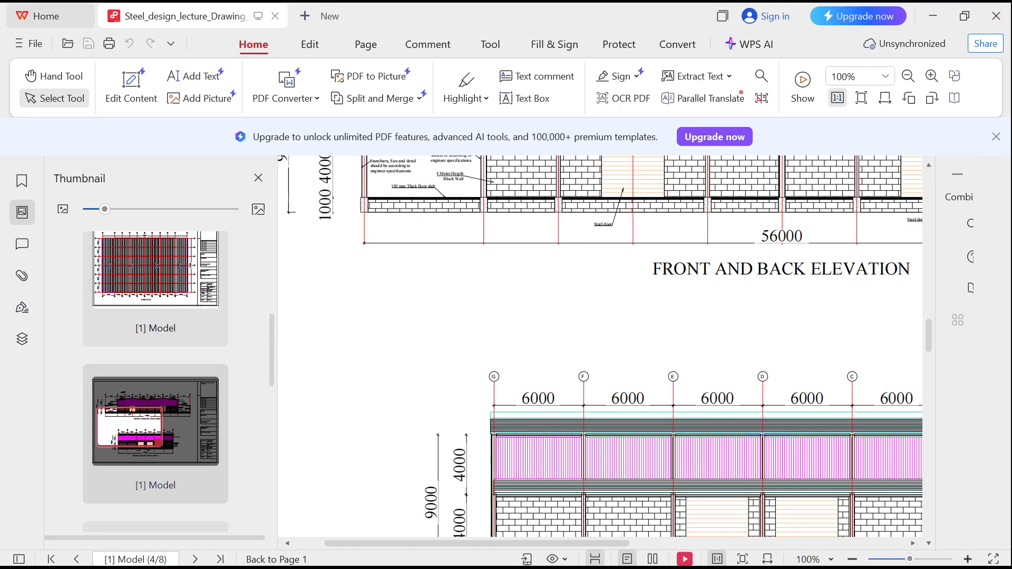
pyautogui.scroll(10, 601, 347)
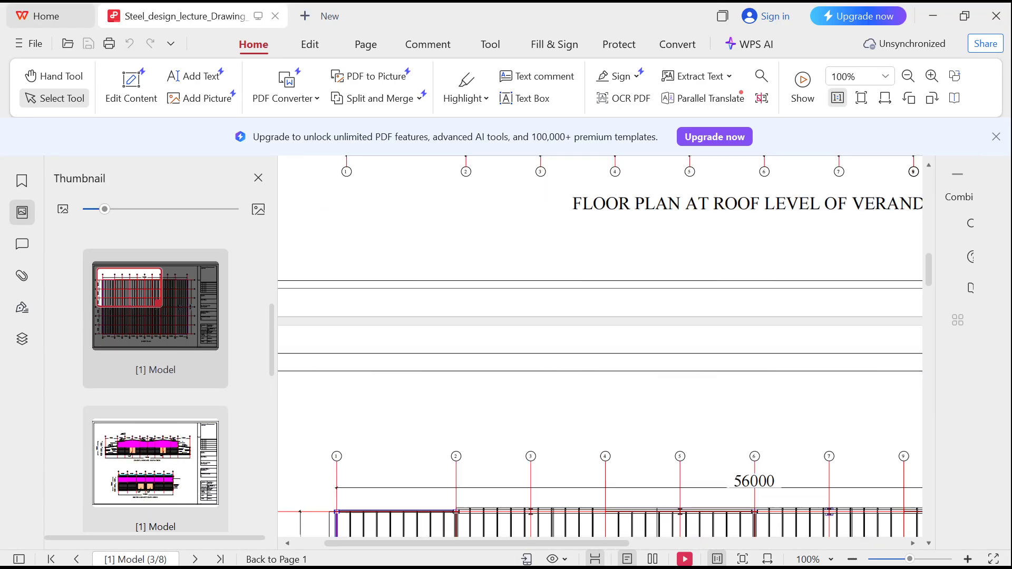
pyautogui.scroll(15, 601, 348)
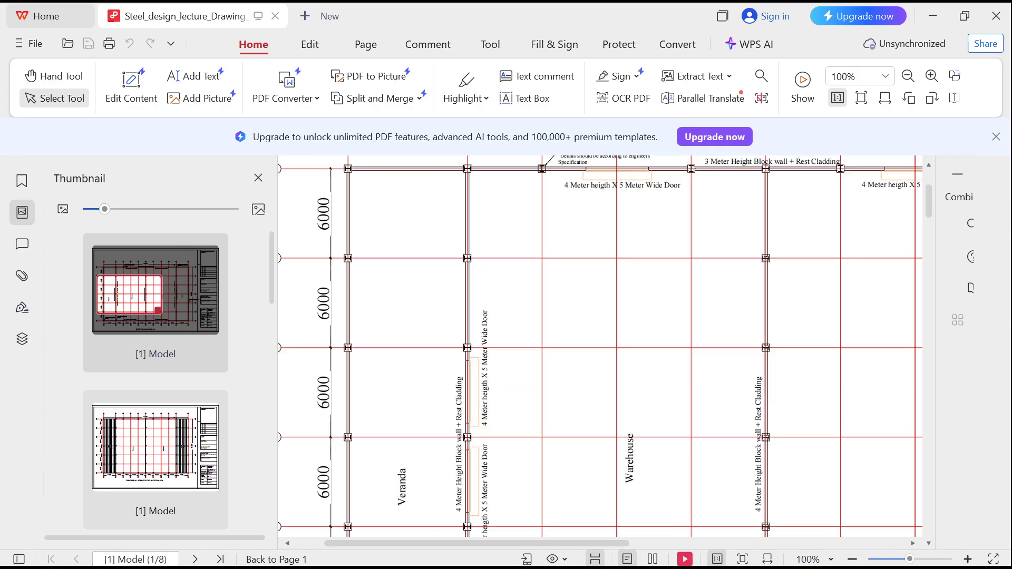
pyautogui.scroll(1, 600, 348)
pyautogui.scroll(-5, 600, 347)
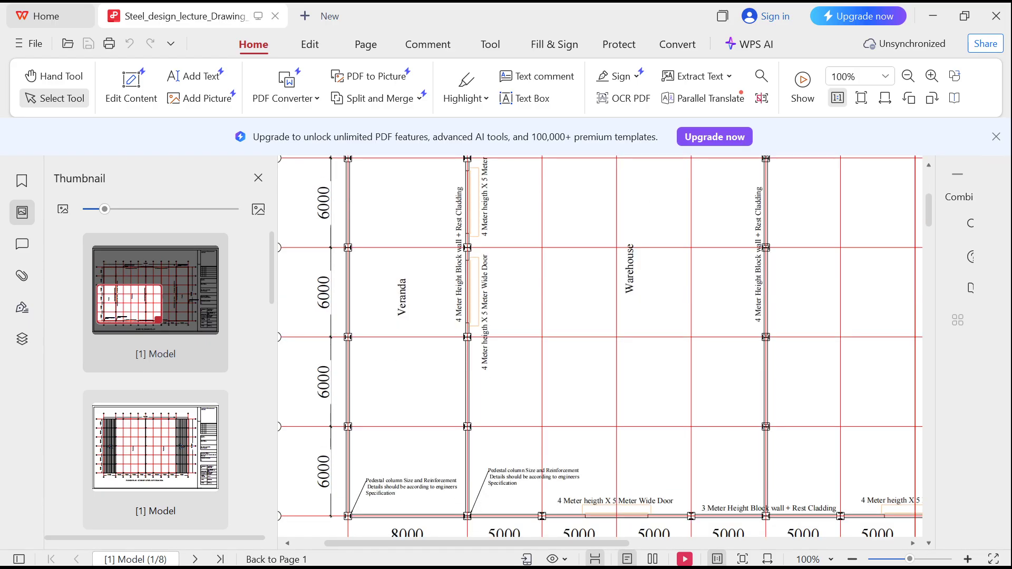
pyautogui.scroll(-3, 600, 348)
pyautogui.scroll(12, 601, 348)
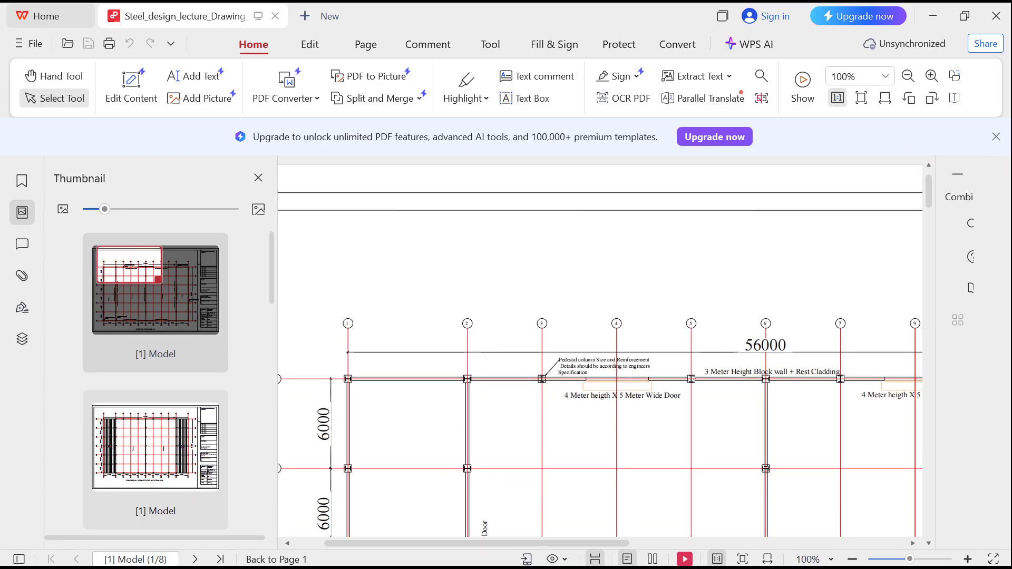
pyautogui.scroll(-7, 600, 348)
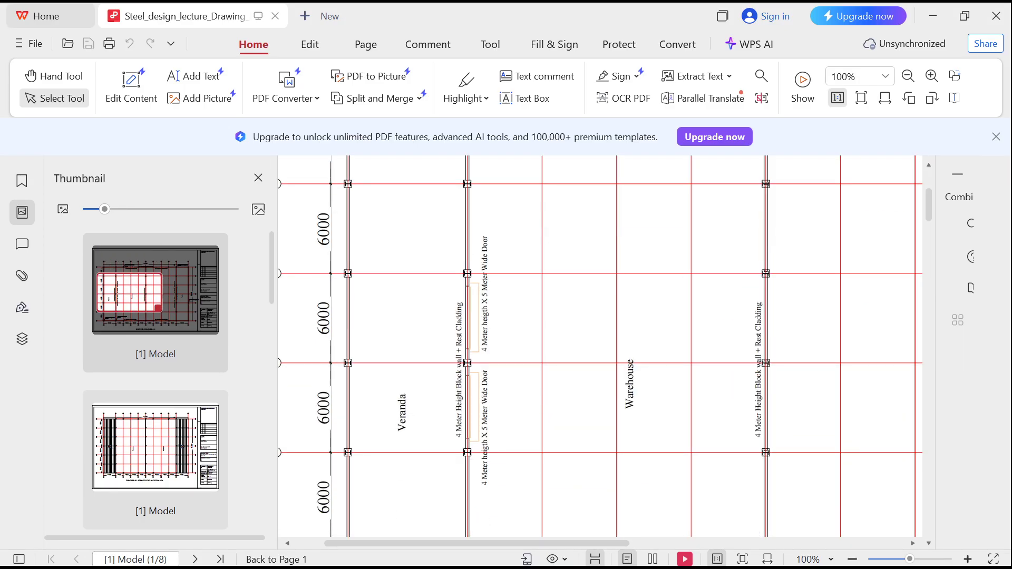
# Examine the front and side elevations in the drawing set for block wall heights, cladding and door openings between columns
pyautogui.keyDown('ctrl'); pyautogui.scroll(-5, 601, 327); pyautogui.keyUp('ctrl')
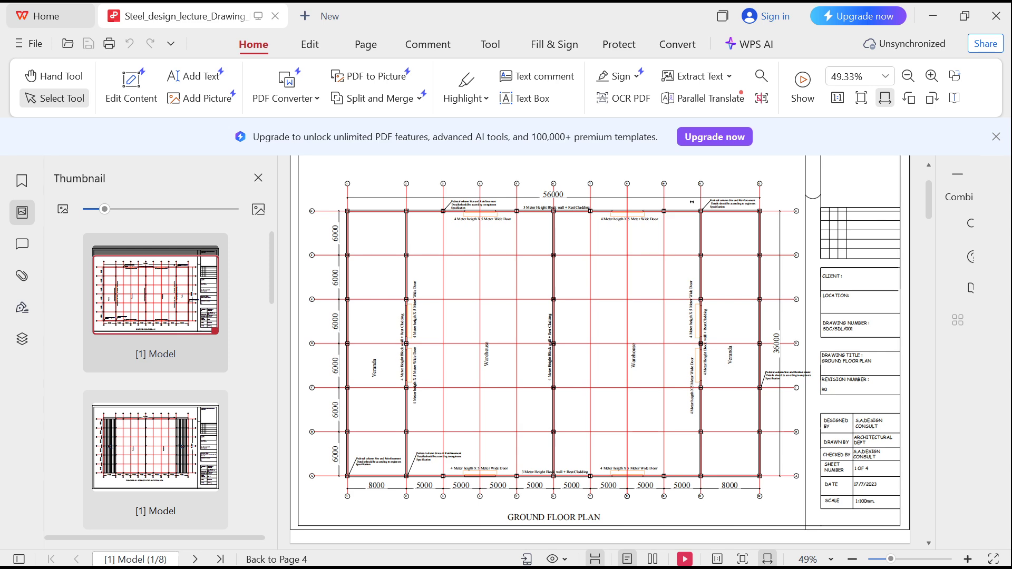
pyautogui.scroll(-10, 600, 353)
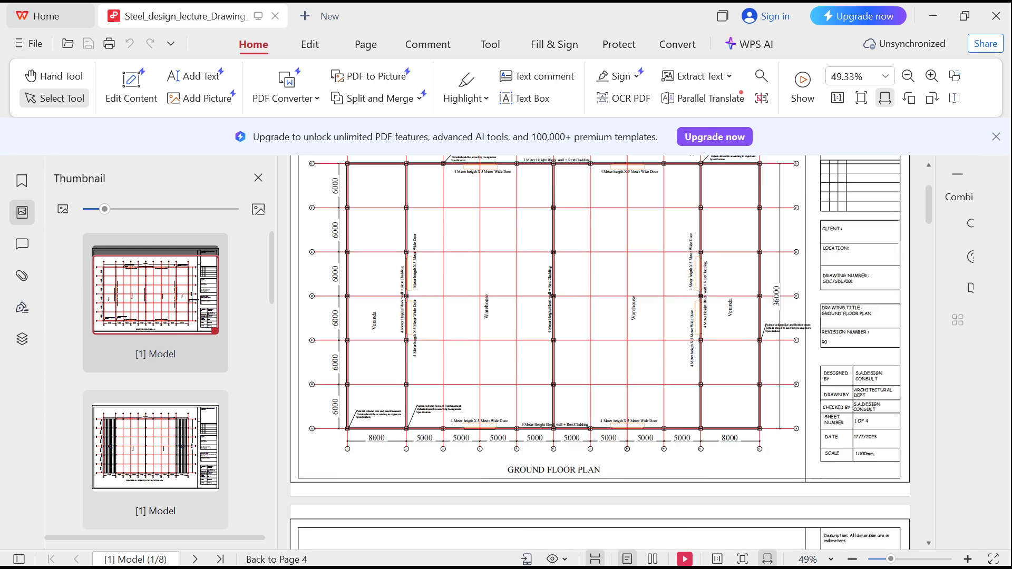
pyautogui.scroll(-15, 600, 353)
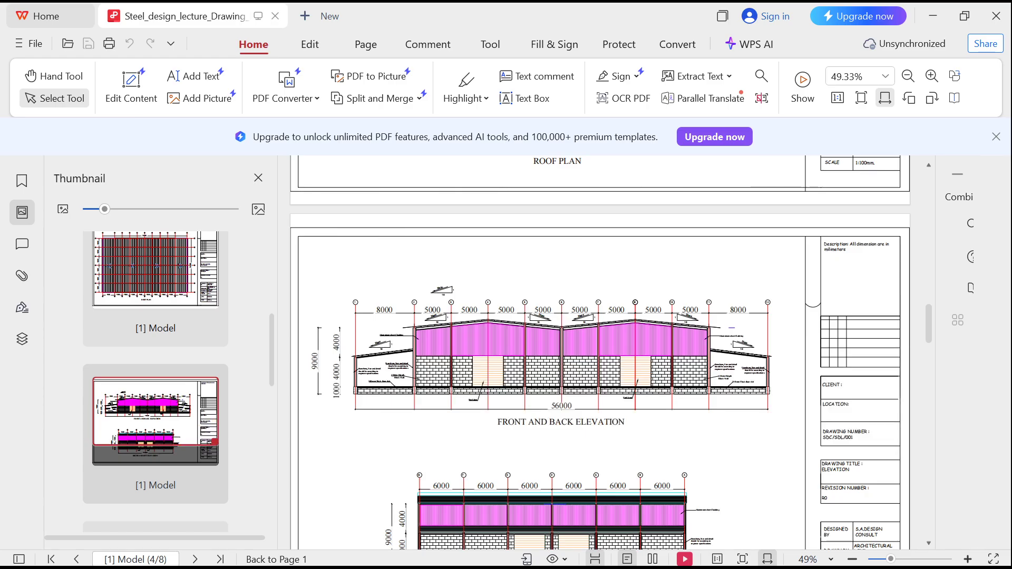
pyautogui.keyDown('ctrl'); pyautogui.scroll(5, 565, 392); pyautogui.keyUp('ctrl')
pyautogui.keyDown('ctrl'); pyautogui.scroll(-3, 565, 391); pyautogui.keyUp('ctrl')
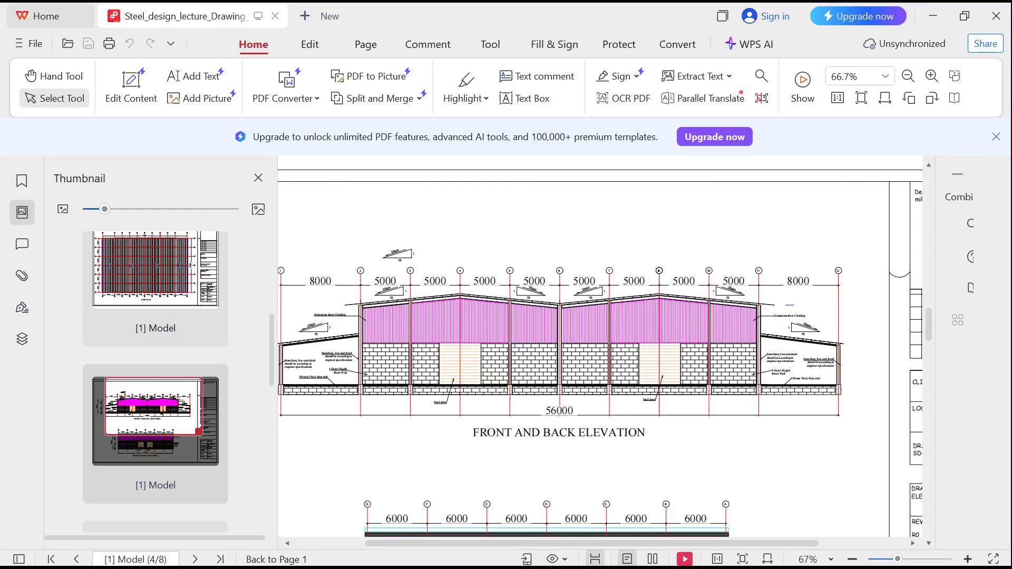
pyautogui.scroll(-3, 583, 346)
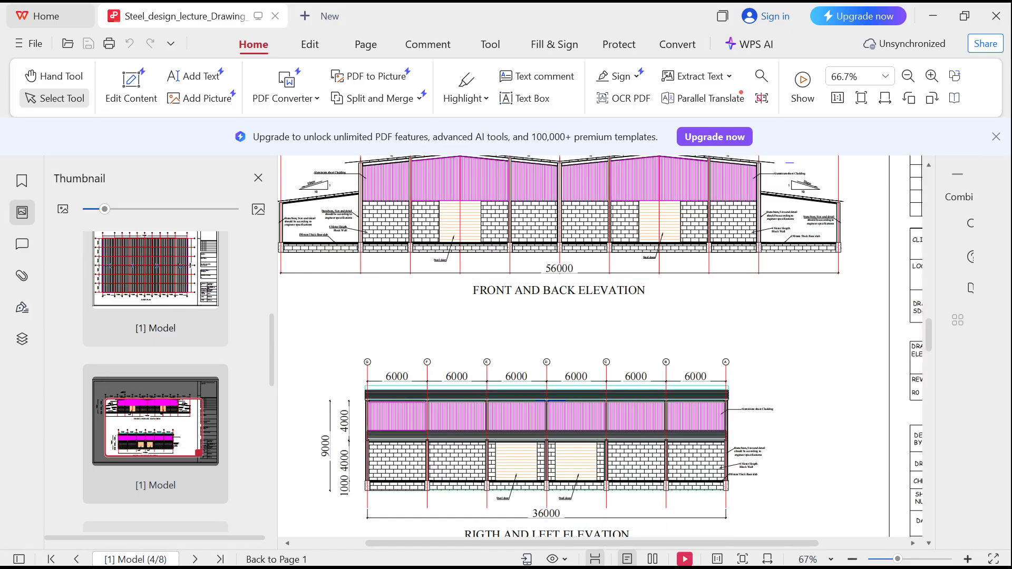
pyautogui.scroll(4, 583, 346)
pyautogui.keyDown('ctrl'); pyautogui.scroll(-2, 609, 379); pyautogui.keyUp('ctrl')
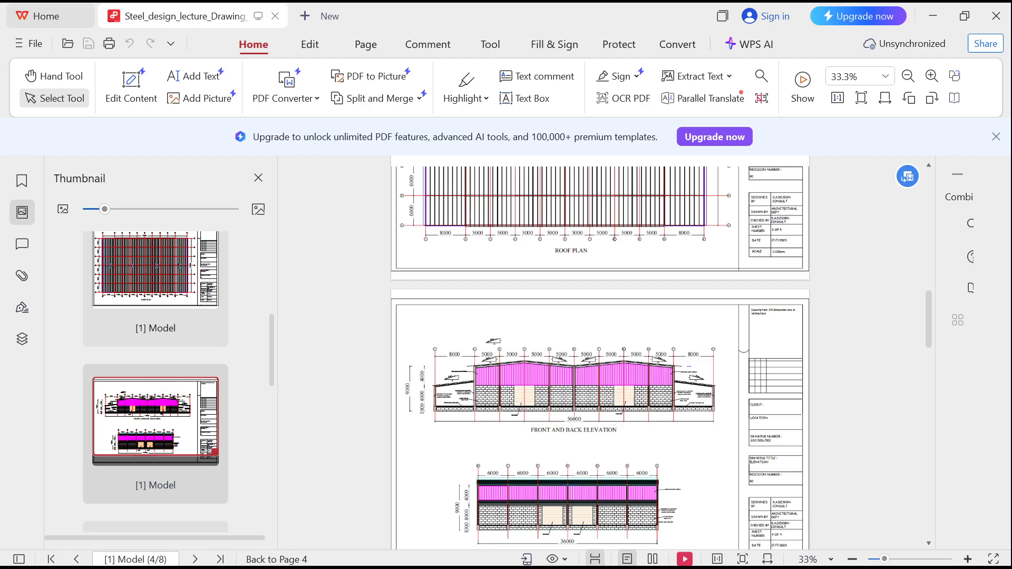
pyautogui.keyDown('ctrl'); pyautogui.scroll(2, 617, 390); pyautogui.keyUp('ctrl')
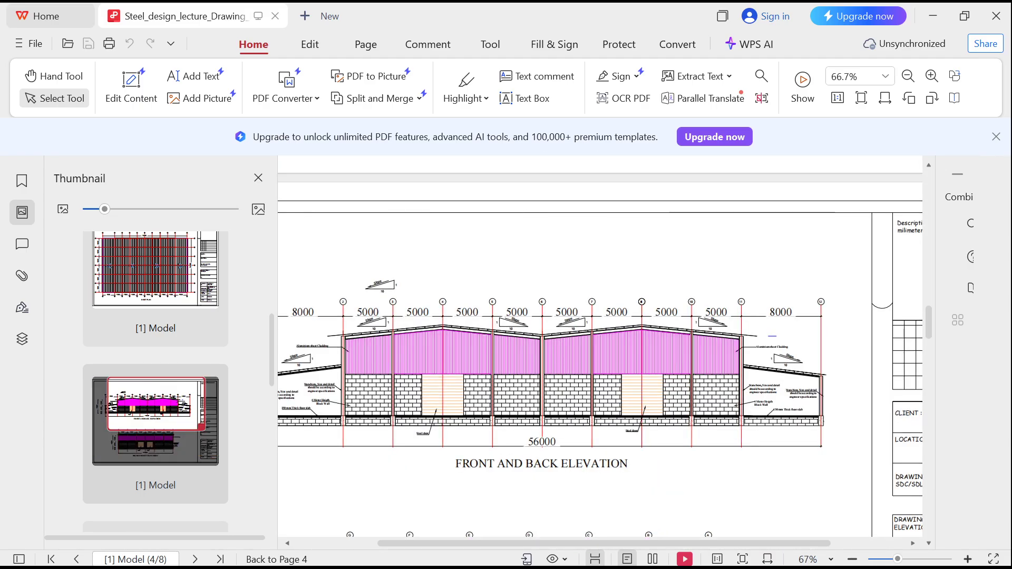
pyautogui.click(885, 98)
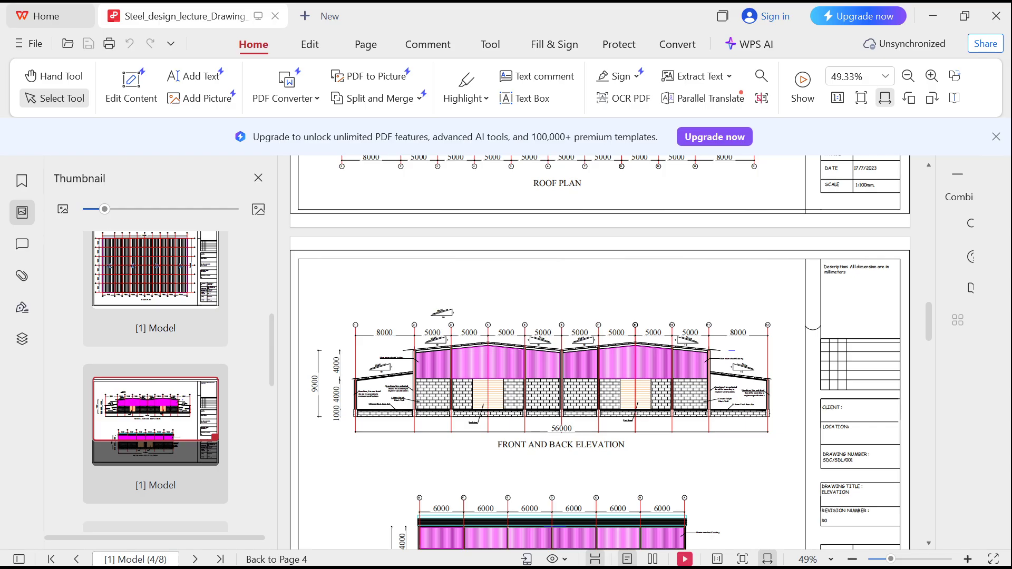
# Go back to the ground floor plan and check which wall bays are free of doors for vertical bracing
pyautogui.scroll(15, 599, 353)
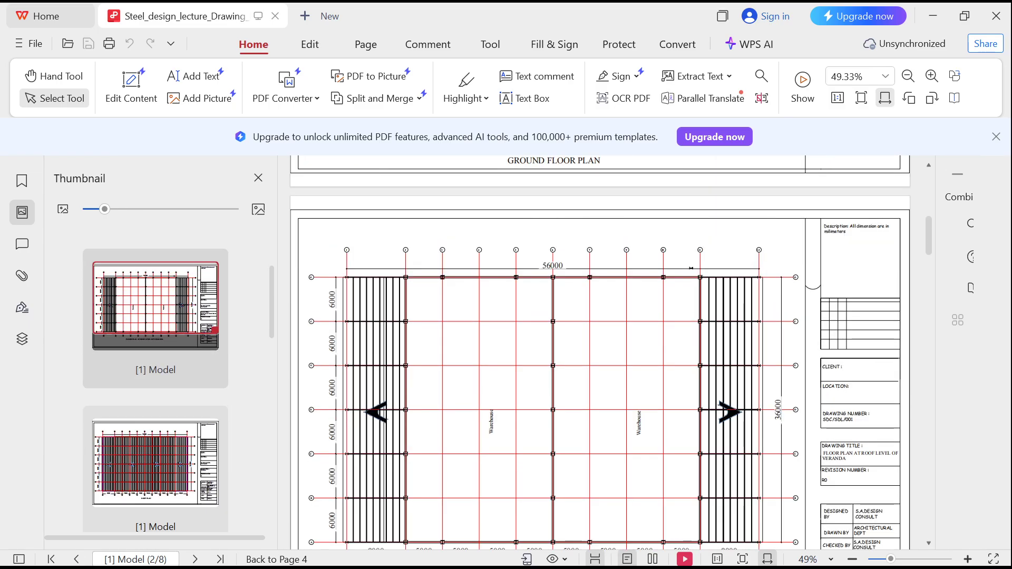
pyautogui.scroll(8, 599, 353)
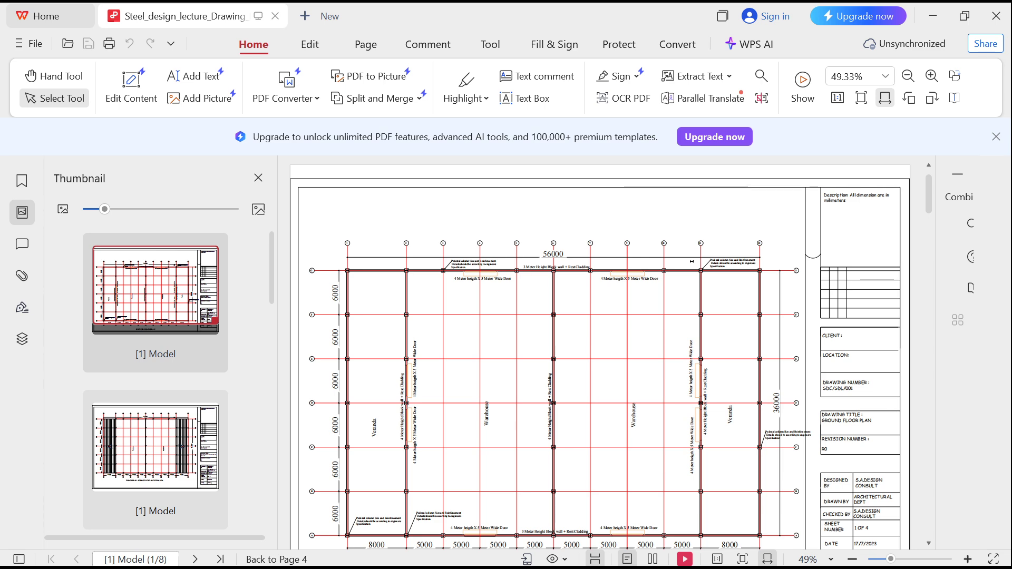
pyautogui.scroll(-1, 600, 353)
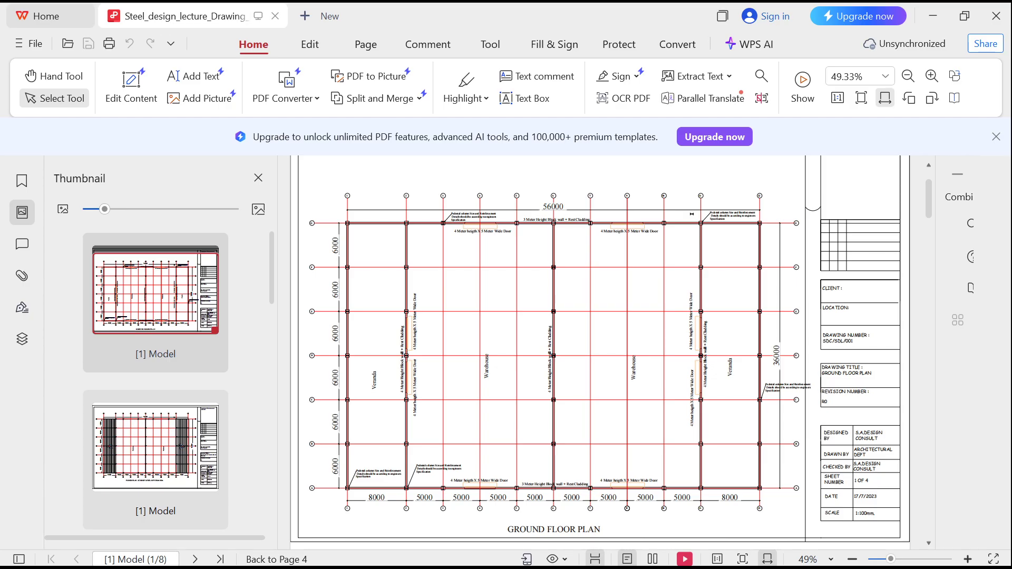
pyautogui.scroll(-2, 599, 353)
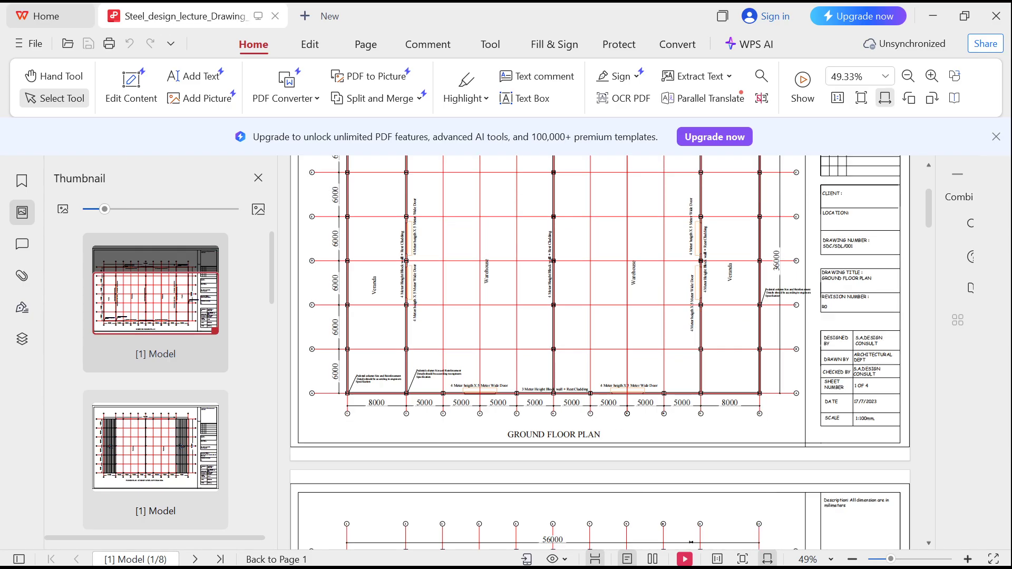
pyautogui.scroll(2, 600, 353)
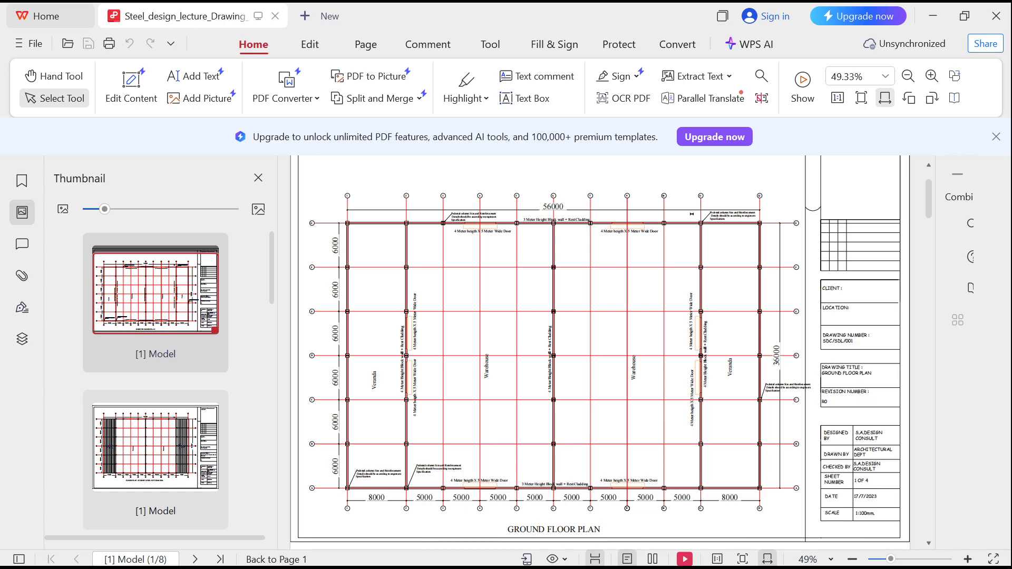
pyautogui.scroll(-1, 599, 353)
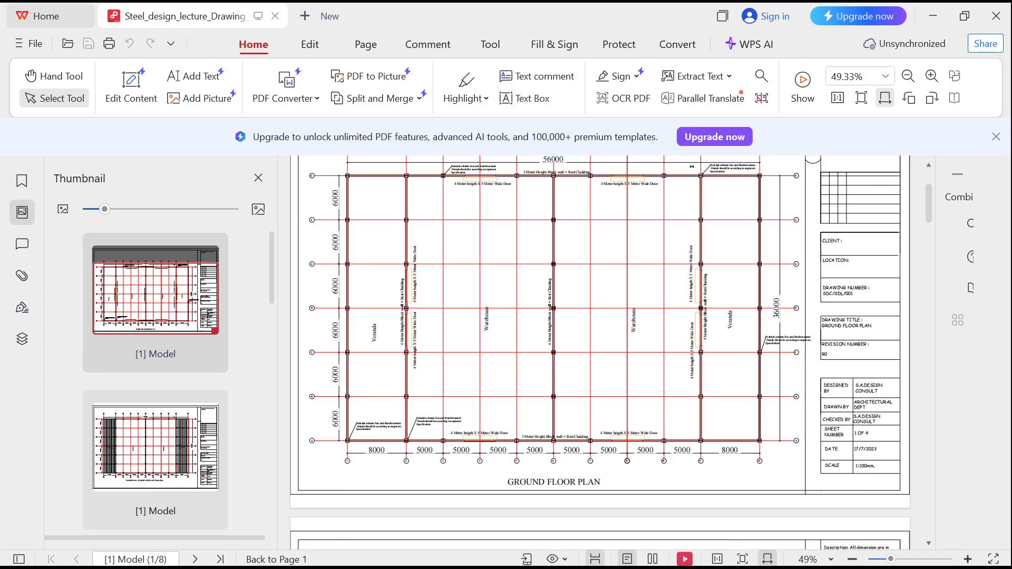
# Switch back to ProtaStructure and insert a UKA150X150X10 X brace between the east warehouse wall columns below the northernmost braced roof bay
pyautogui.click(933, 16)
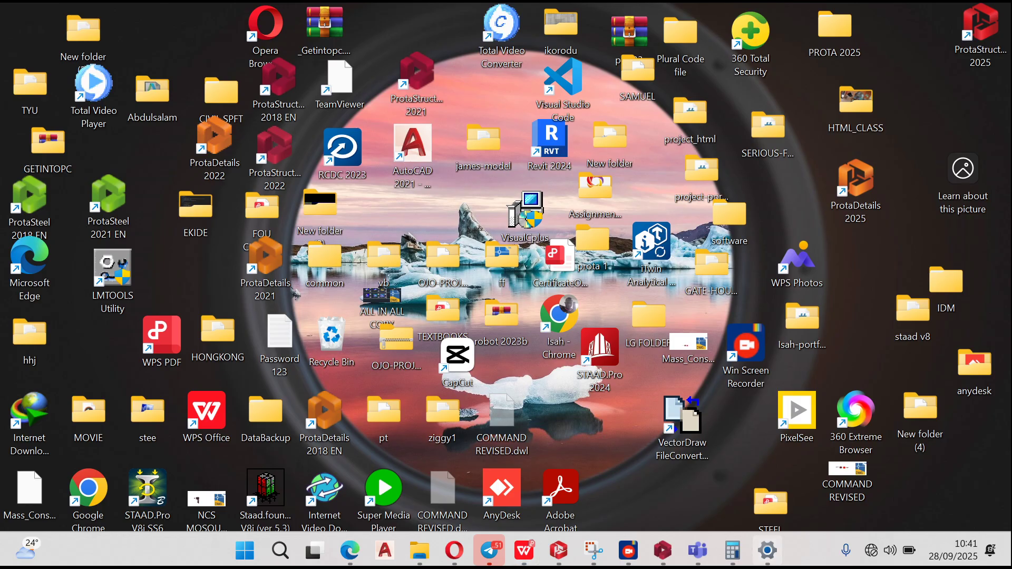
pyautogui.click(663, 550)
pyautogui.scroll(-5, 686, 436)
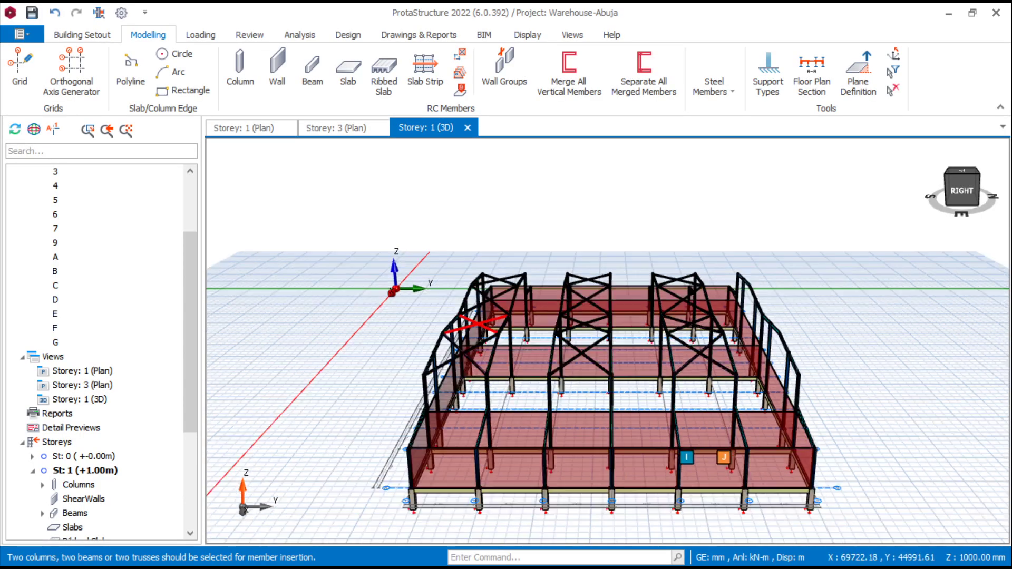
pyautogui.scroll(3, 685, 432)
pyautogui.scroll(3, 685, 432)
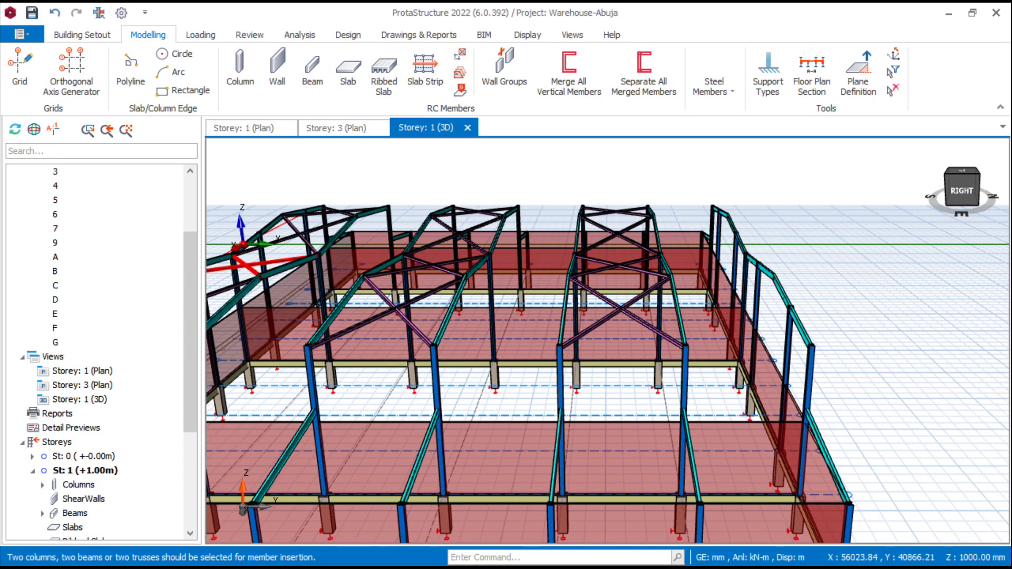
pyautogui.click(561, 403)
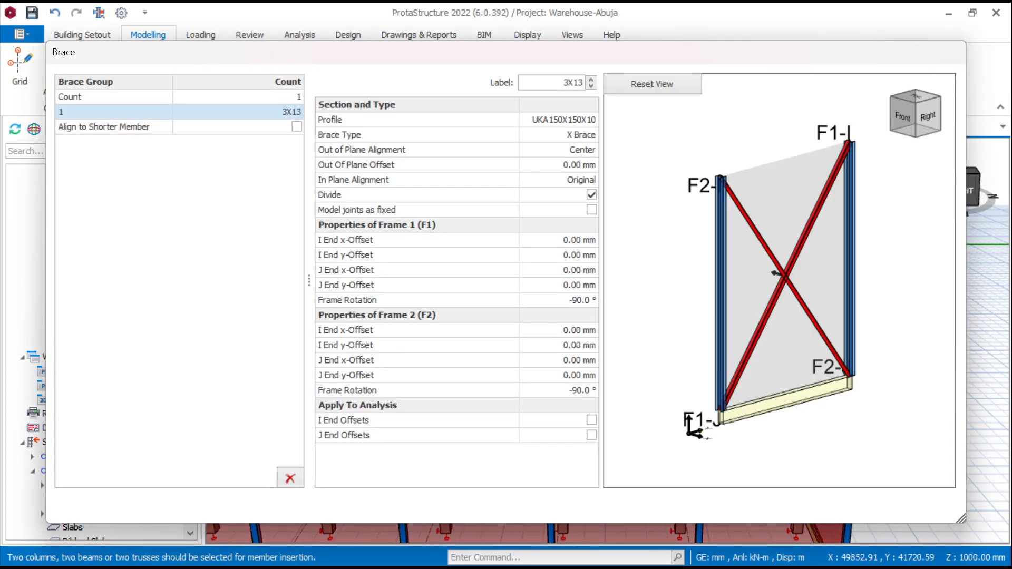
# Insert a UKA150X150X10 X brace between the east warehouse wall columns below the middle braced roof bay
pyautogui.scroll(-1, 560, 359)
pyautogui.moveTo(559, 359); pyautogui.dragTo(656, 361, button='middle')
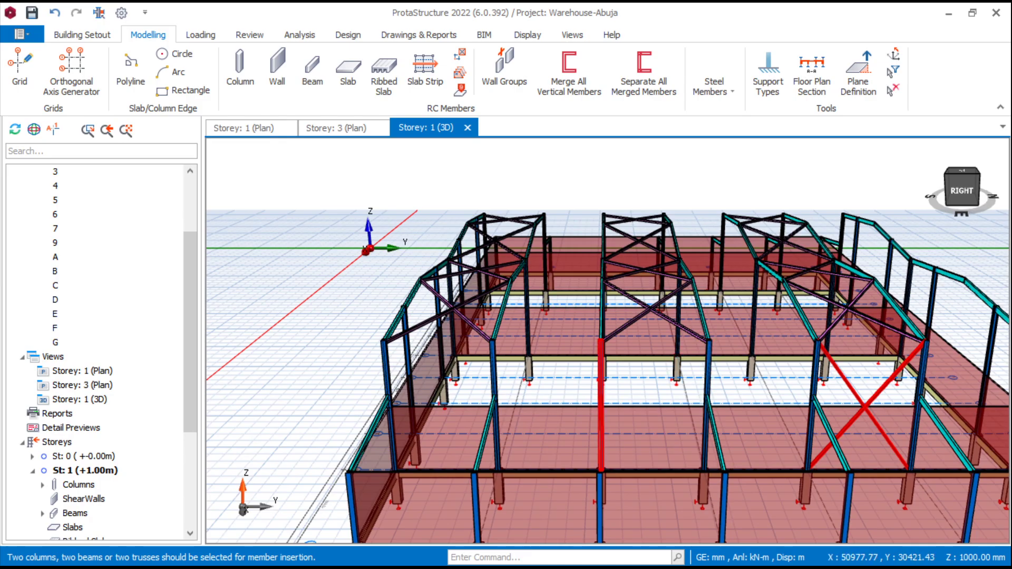
pyautogui.doubleClick(864, 406)
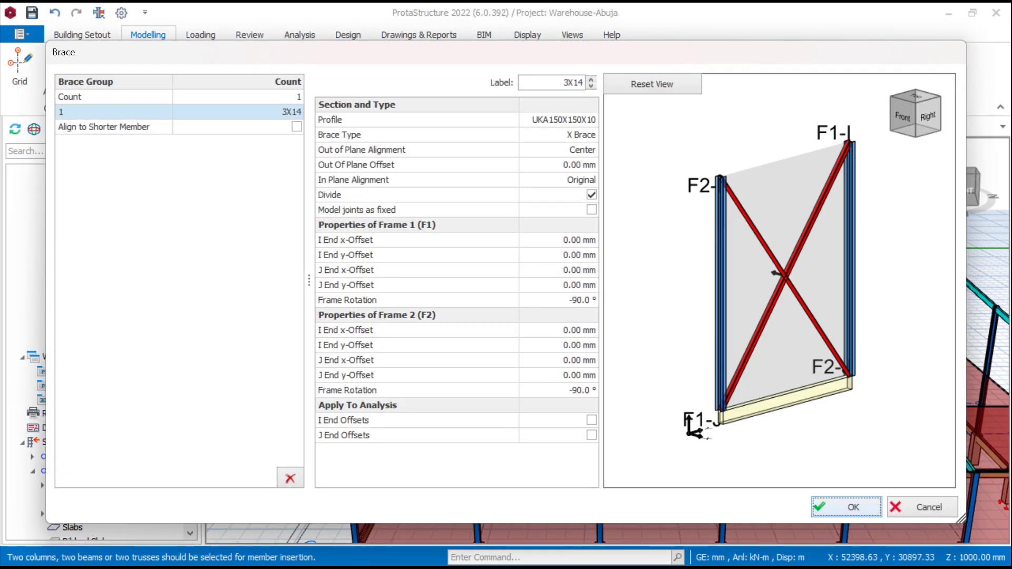
pyautogui.press('Return')
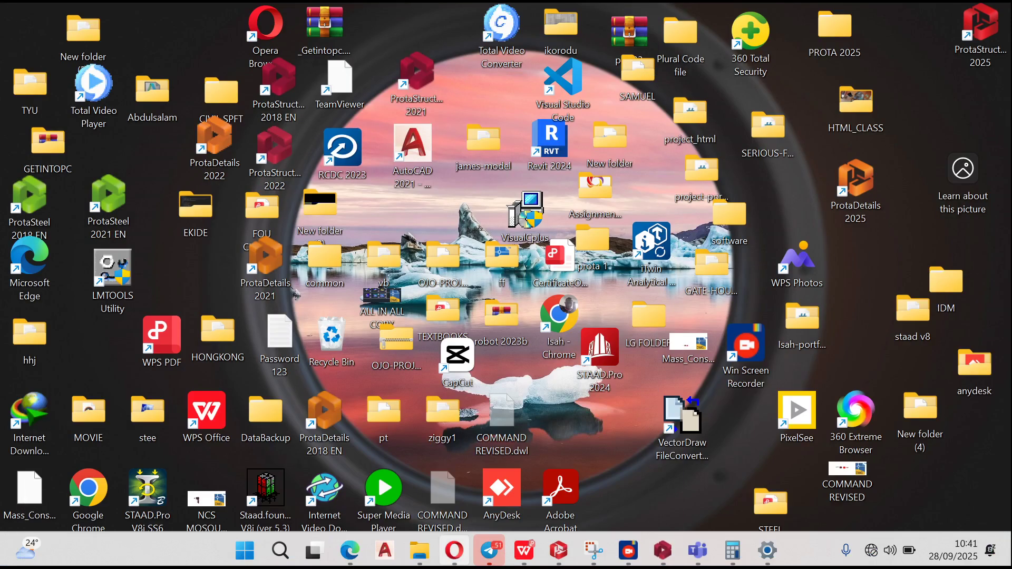
# Switch to Windows Settings and open the sound volume mixer
pyautogui.press('super')
pyautogui.write('vol')
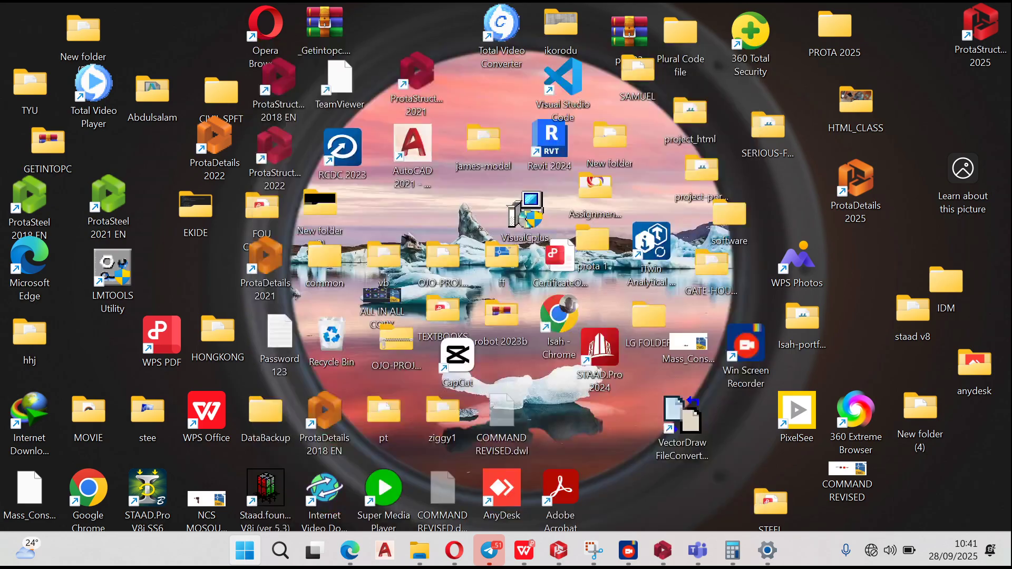
pyautogui.write('u')
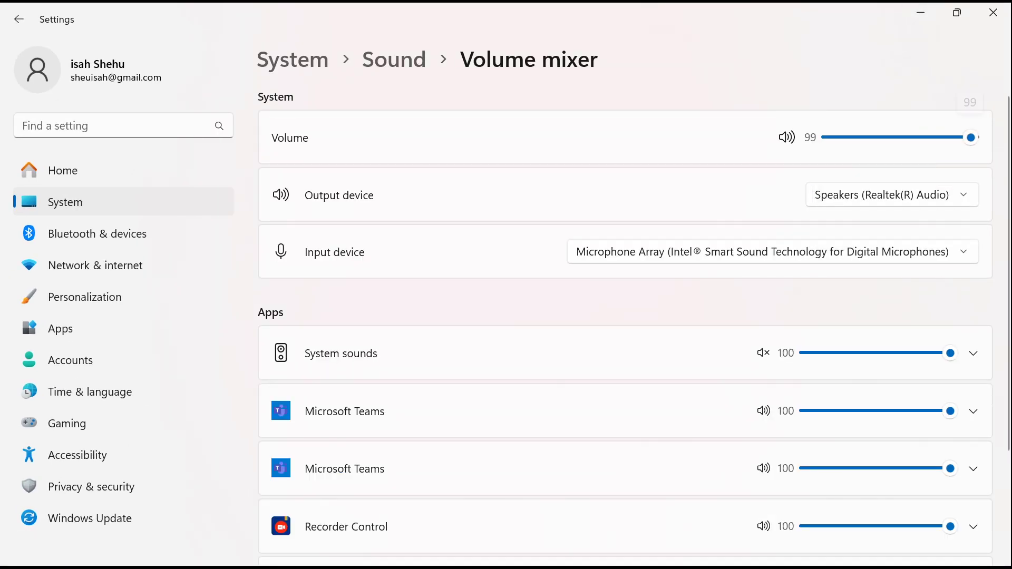
# Switch back to ProtaStructure and insert a UKA150X150X10 X brace between the east warehouse wall columns below the southernmost braced roof bay
pyautogui.click(920, 12)
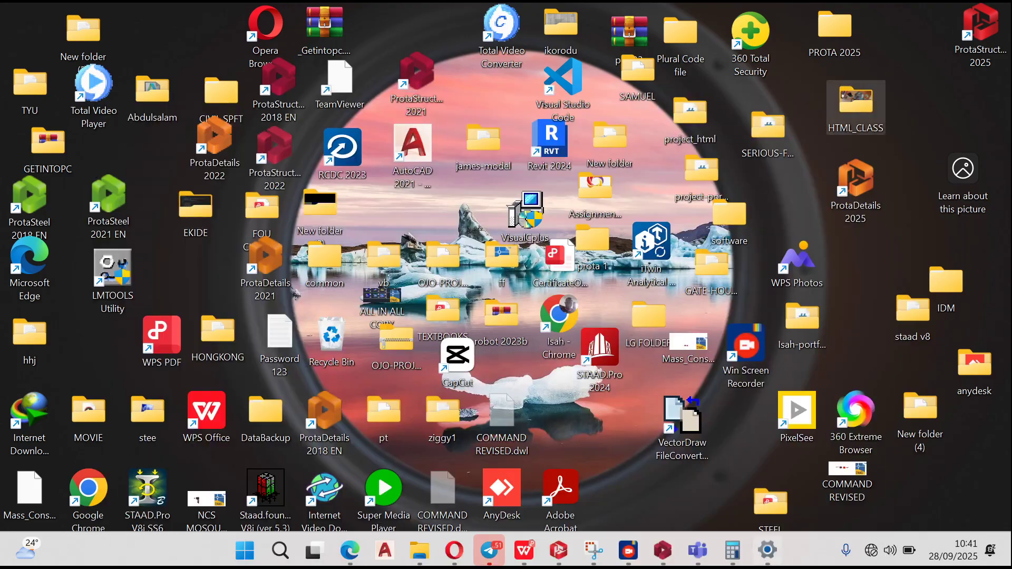
pyautogui.click(661, 550)
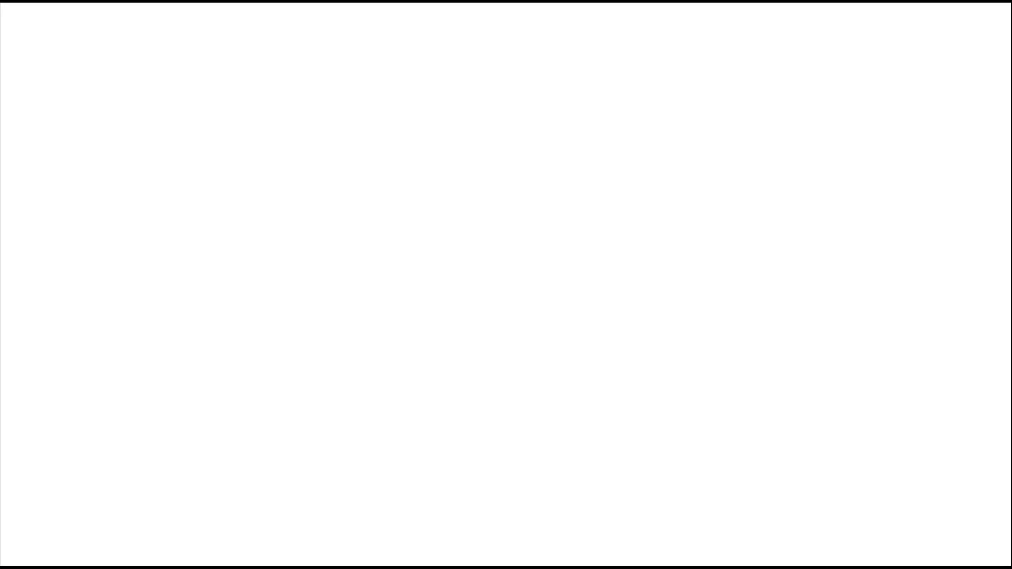
pyautogui.moveTo(527, 342); pyautogui.dragTo(630, 332, button='middle')
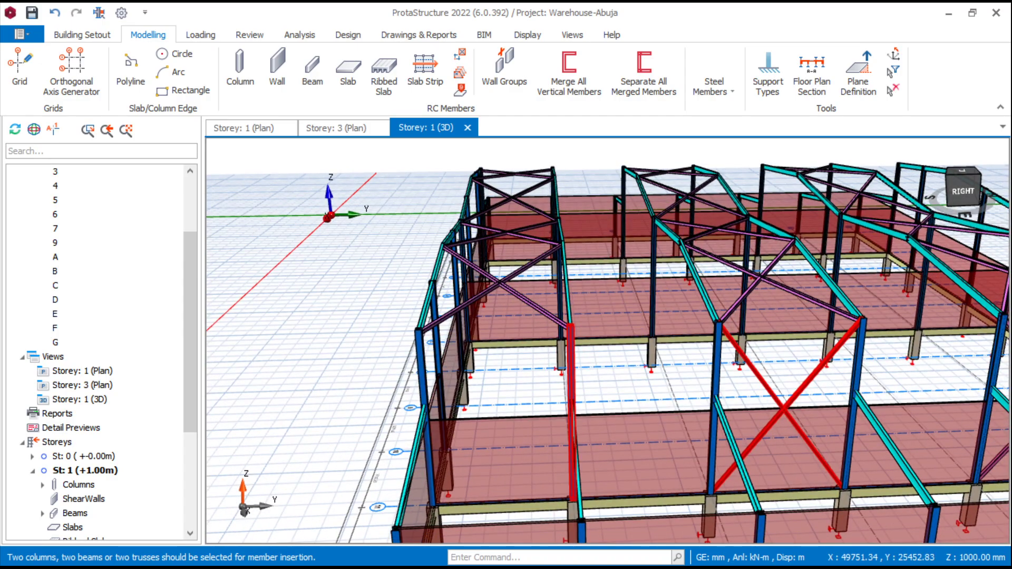
pyautogui.click(425, 411)
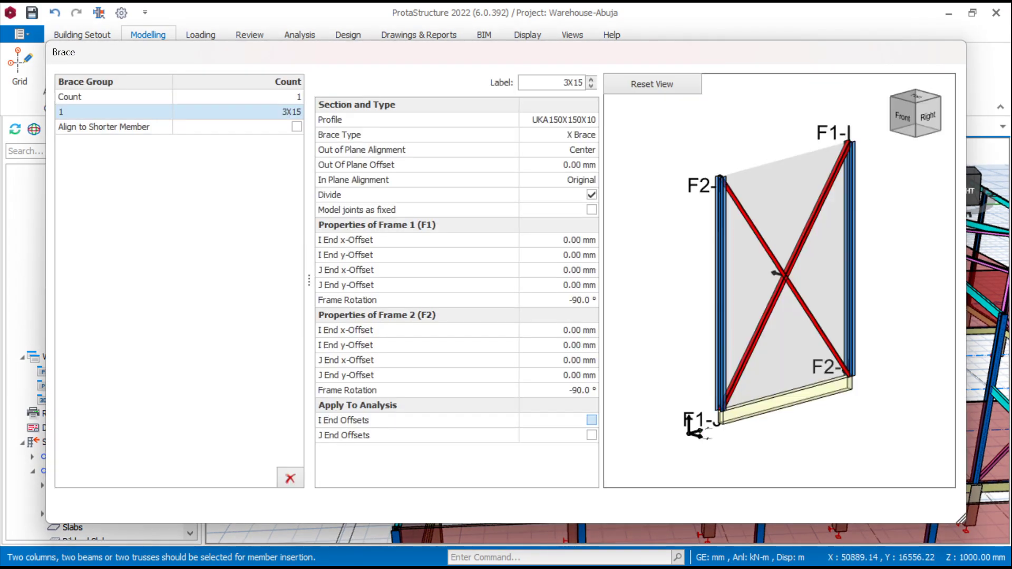
pyautogui.click(845, 503)
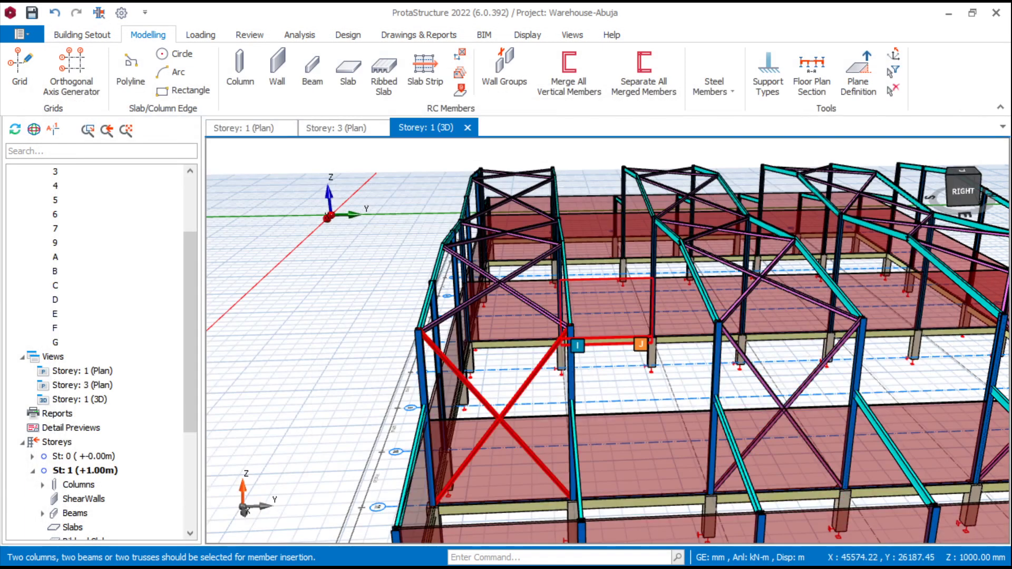
# Insert an X brace between the lower east roof beams on gridlines A and B, beside the southernmost braced wall bay
pyautogui.scroll(-3, 601, 343)
pyautogui.scroll(1, 710, 409)
pyautogui.scroll(1, 743, 411)
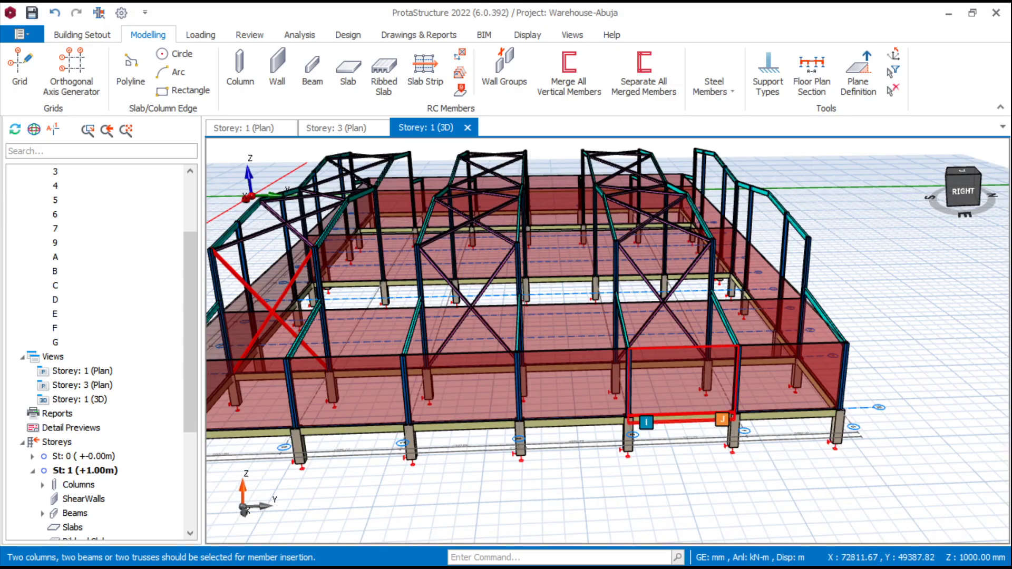
pyautogui.scroll(-4, 685, 411)
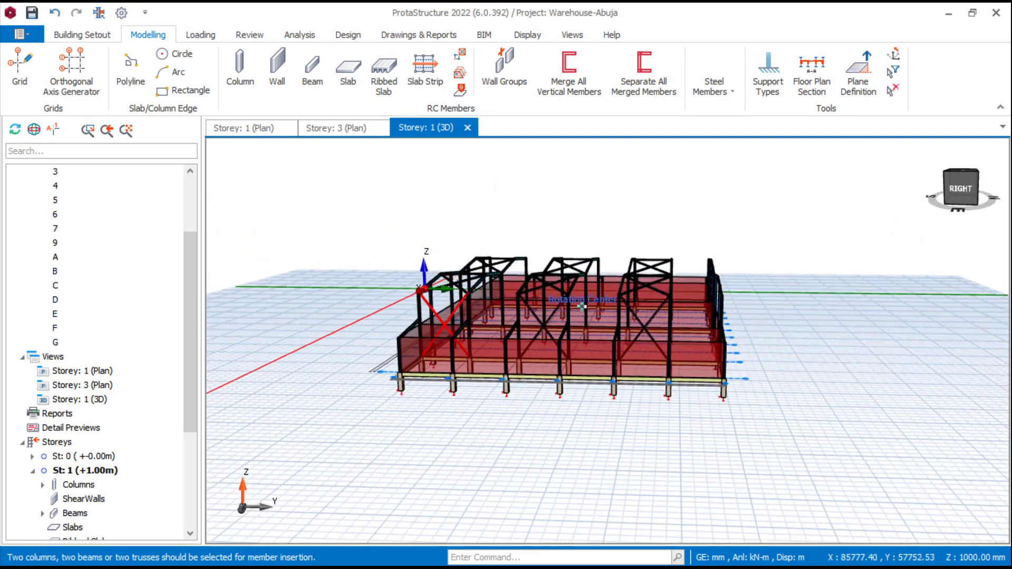
pyautogui.scroll(2, 605, 388)
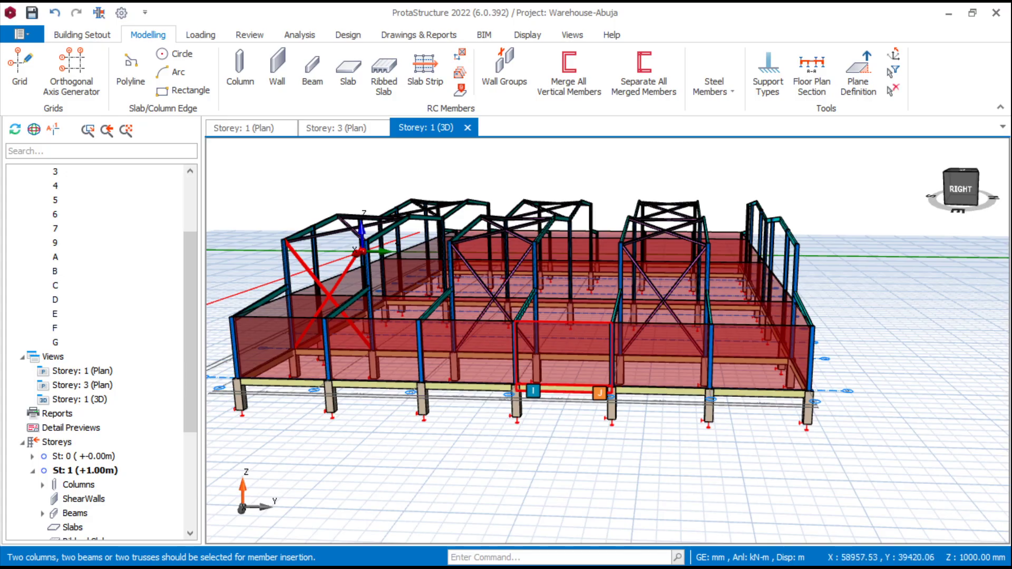
pyautogui.moveTo(605, 389); pyautogui.dragTo(601, 448, button='middle')
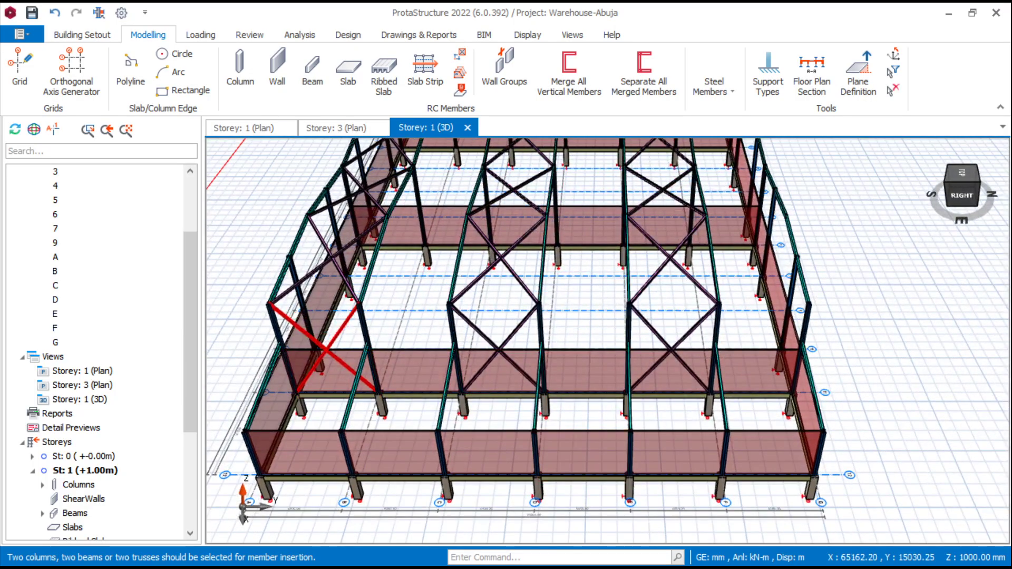
pyautogui.scroll(3, 256, 391)
pyautogui.click(273, 393)
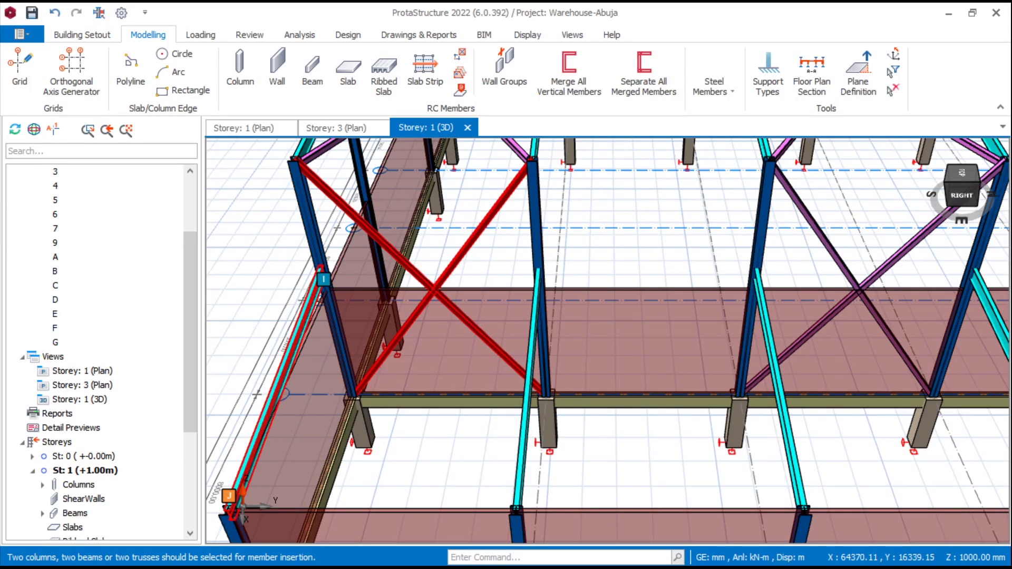
pyautogui.doubleClick(525, 421)
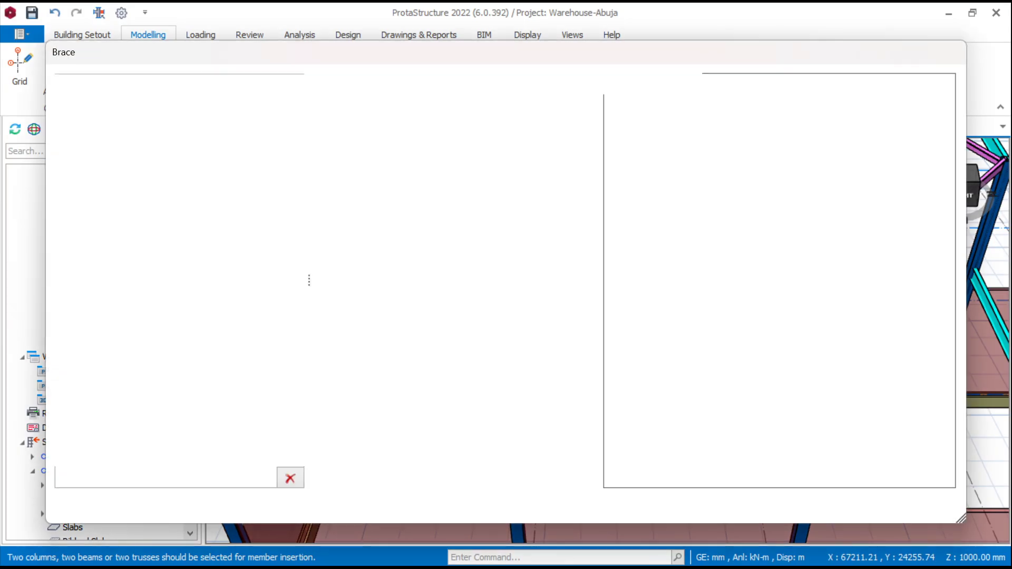
pyautogui.press('Return')
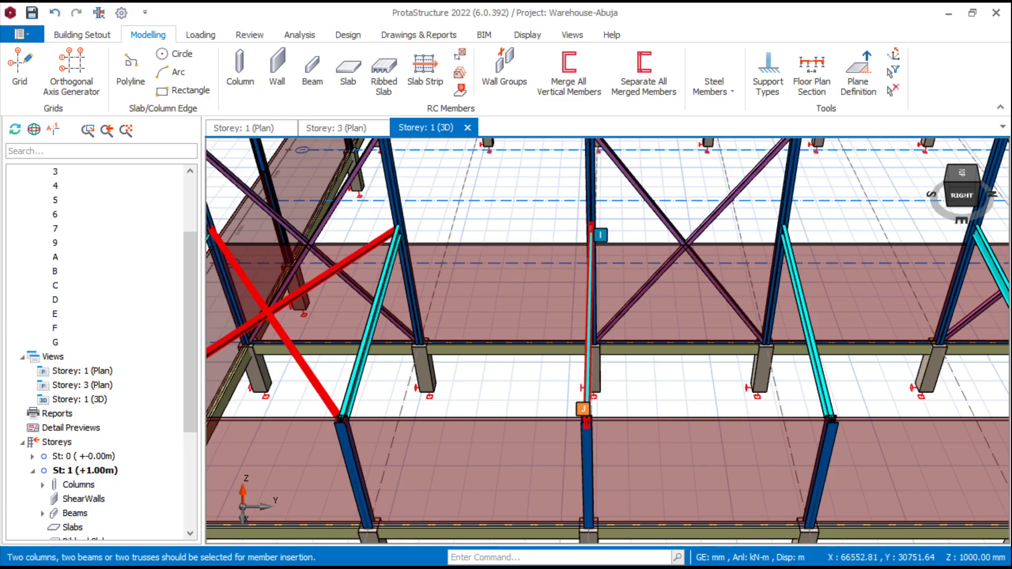
# Insert UKA150X150X10 X braces between the lower east roof beams in bays C–D and E–F
pyautogui.click(588, 316)
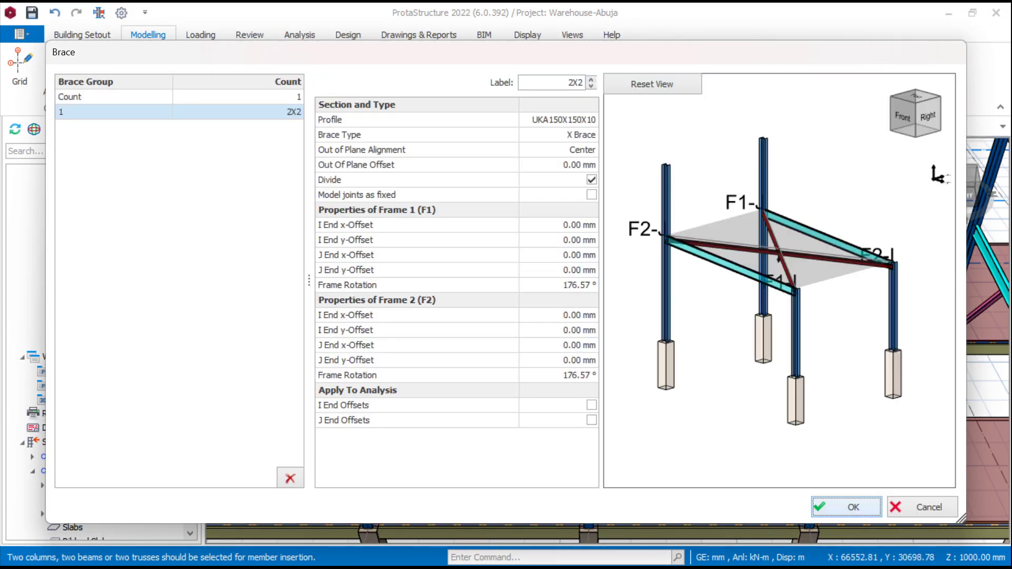
pyautogui.press('Return')
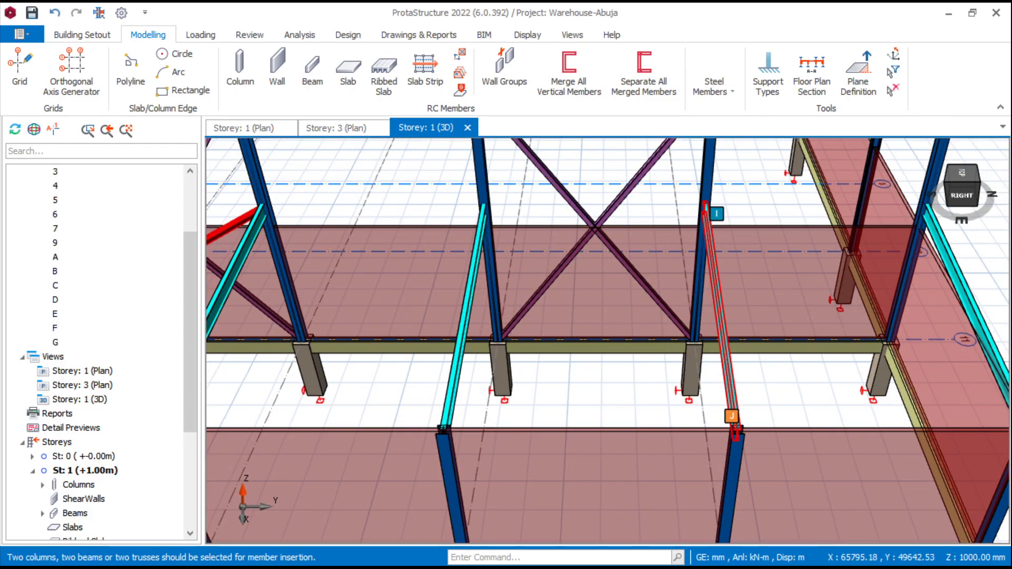
pyautogui.click(463, 316)
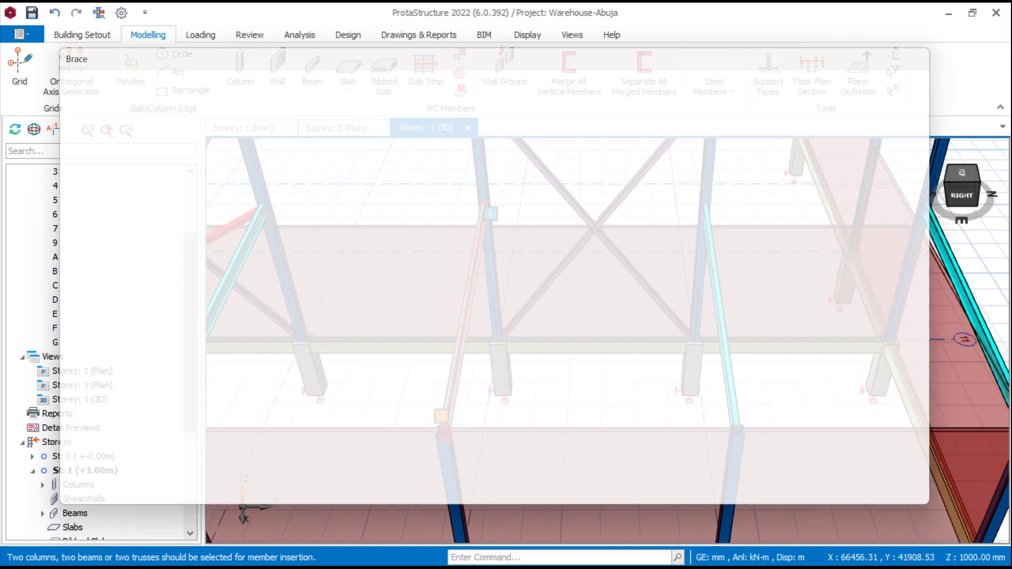
pyautogui.click(847, 507)
pyautogui.scroll(-8, 573, 318)
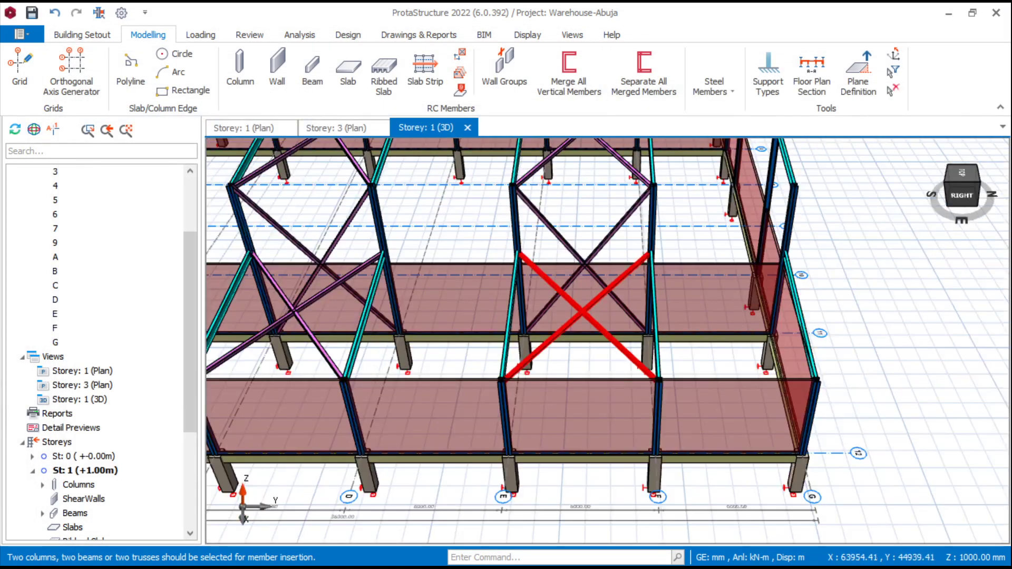
# Insert an X brace between the outer east wall columns on gridlines E and F, below the northernmost braced lower roof bay
pyautogui.moveTo(575, 375); pyautogui.dragTo(596, 317, button='middle')
pyautogui.scroll(4, 587, 382)
pyautogui.click(632, 282)
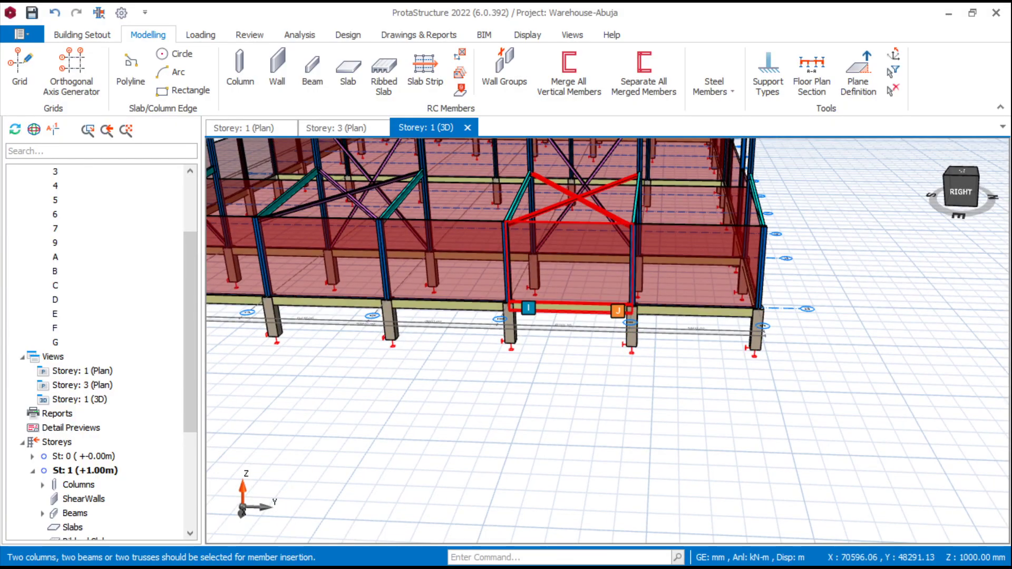
pyautogui.click(506, 264)
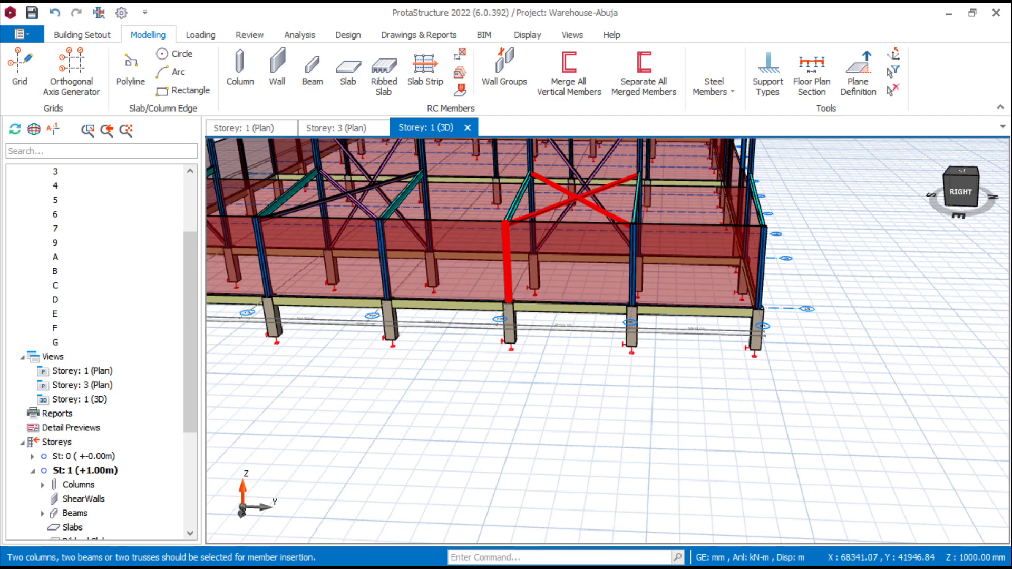
pyautogui.press('Return')
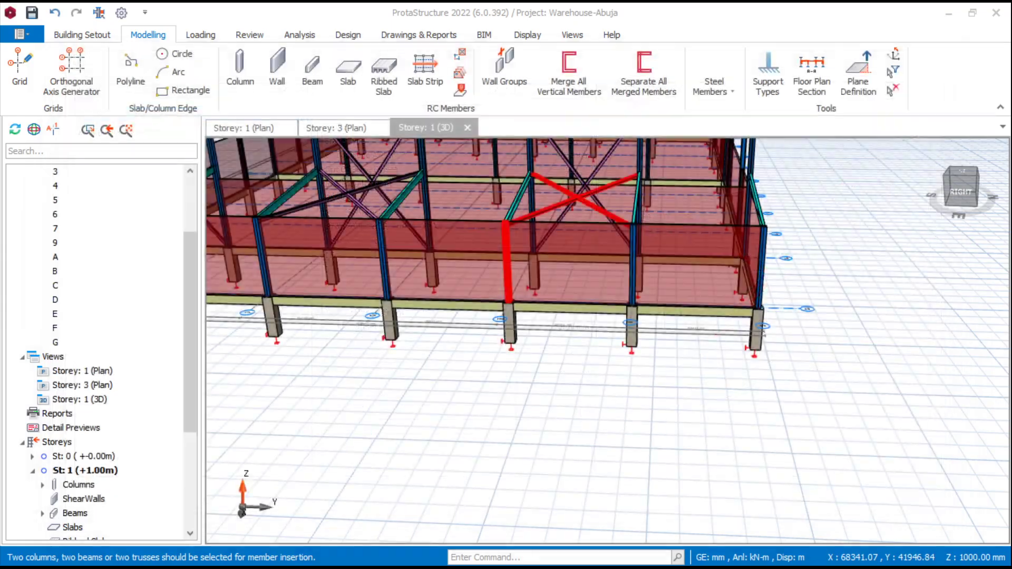
# Insert a UKA150X150X10 X brace between the outer east wall columns on gridlines B and C
pyautogui.scroll(5, 527, 326)
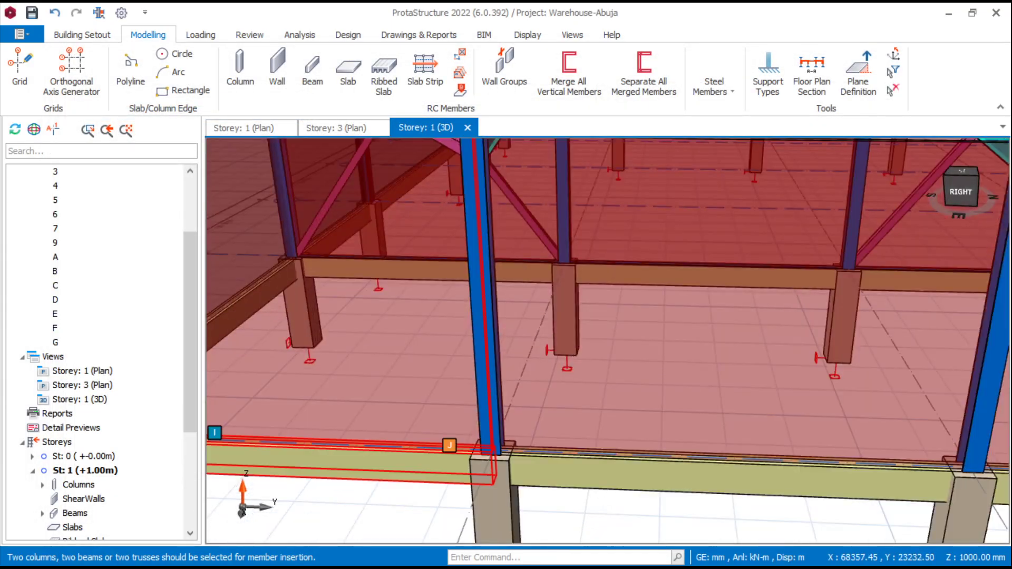
pyautogui.scroll(-5, 722, 316)
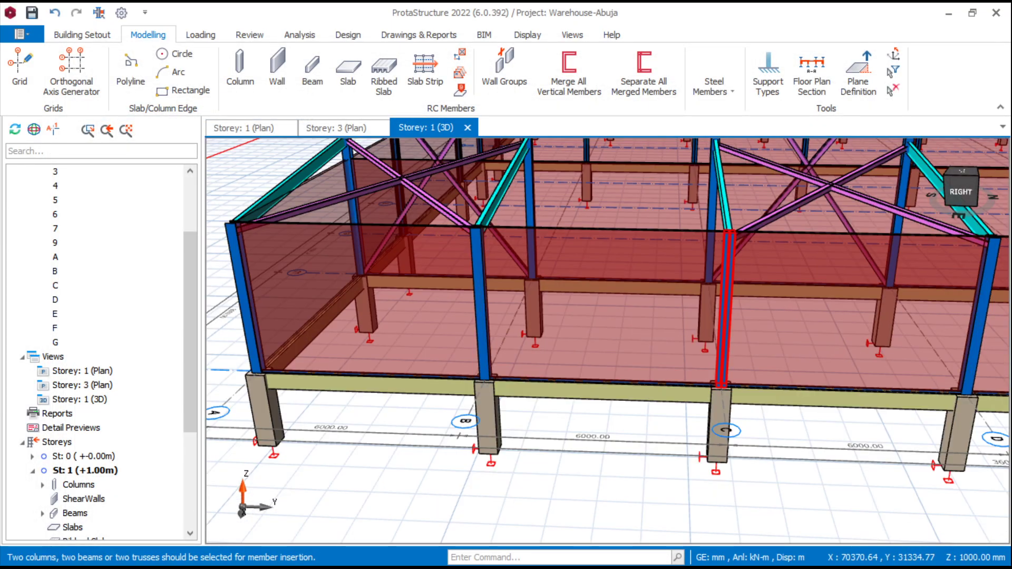
pyautogui.click(721, 317)
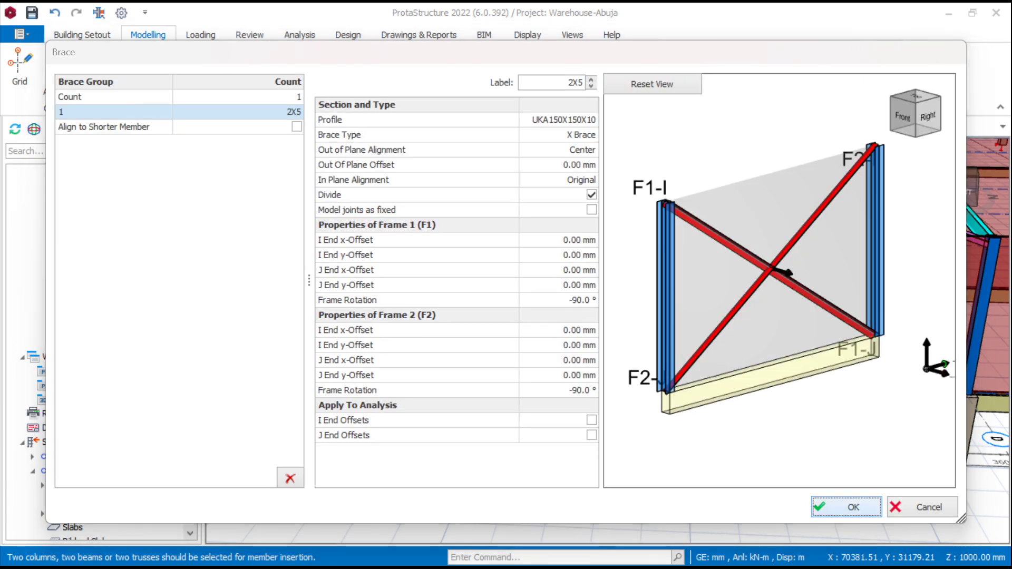
pyautogui.click(848, 506)
pyautogui.scroll(-5, 769, 443)
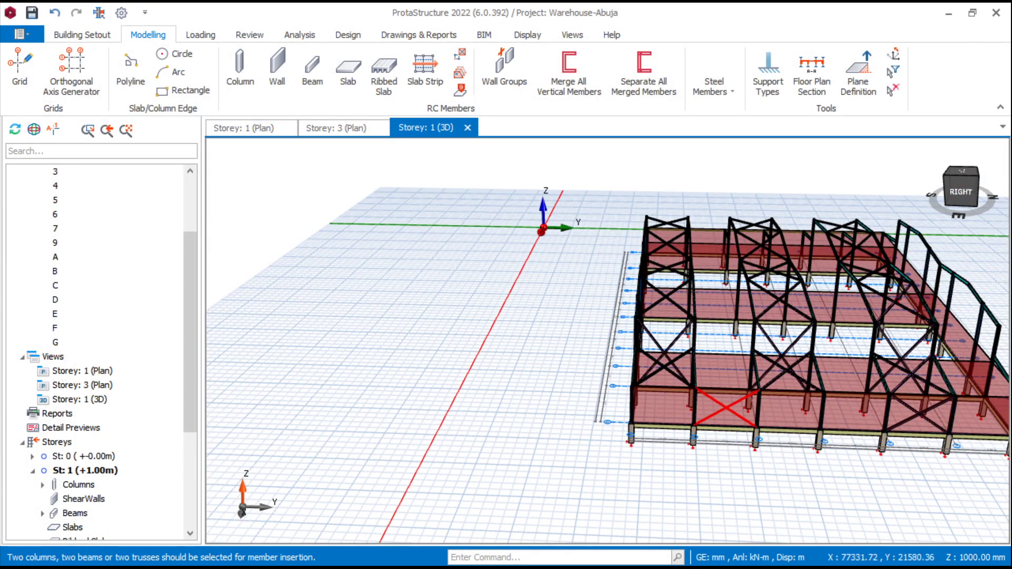
# Insert a UKA150X150X10 X brace between the outer east wall columns on gridlines A and B
pyautogui.scroll(5, 685, 422)
pyautogui.scroll(5, 685, 421)
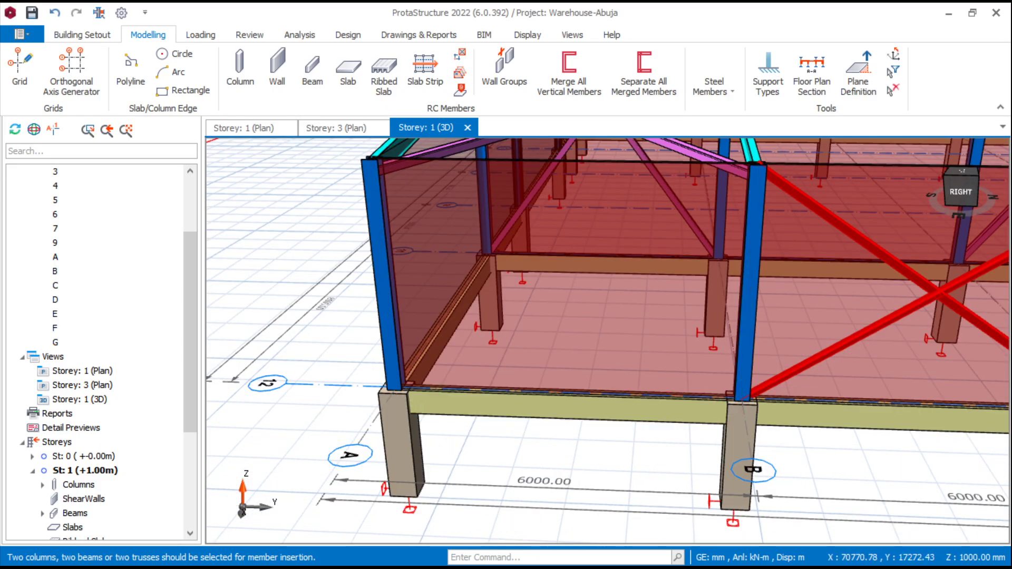
pyautogui.click(390, 327)
pyautogui.press('Return')
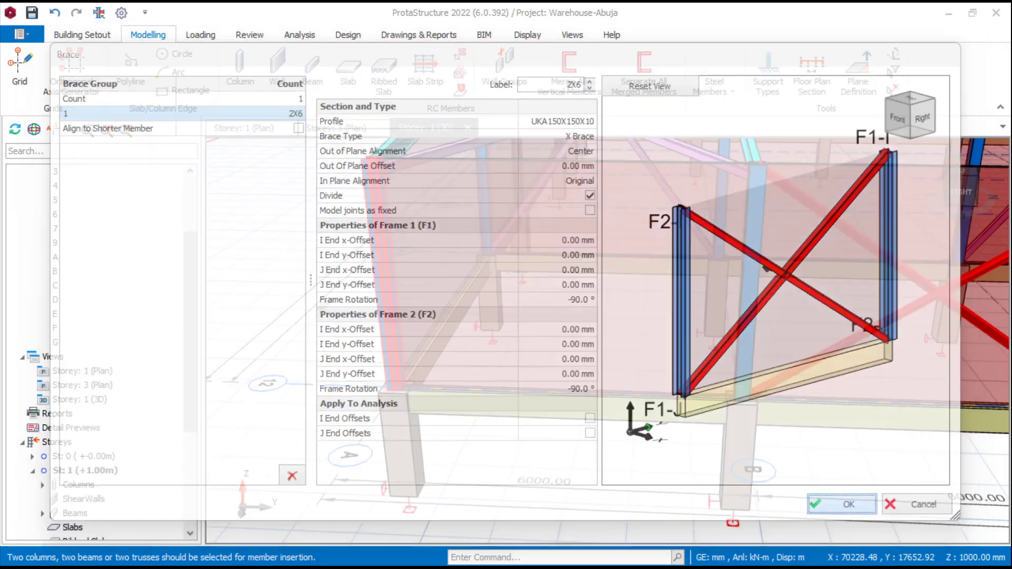
# Delete the X brace between the outer east wall columns on gridlines B and C
pyautogui.scroll(5, 720, 278)
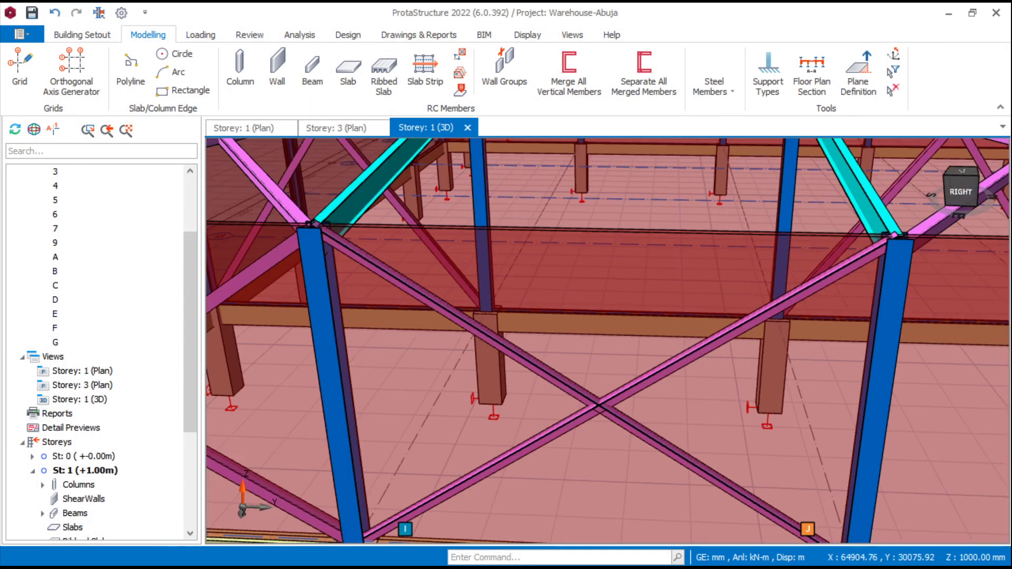
pyautogui.click(748, 320)
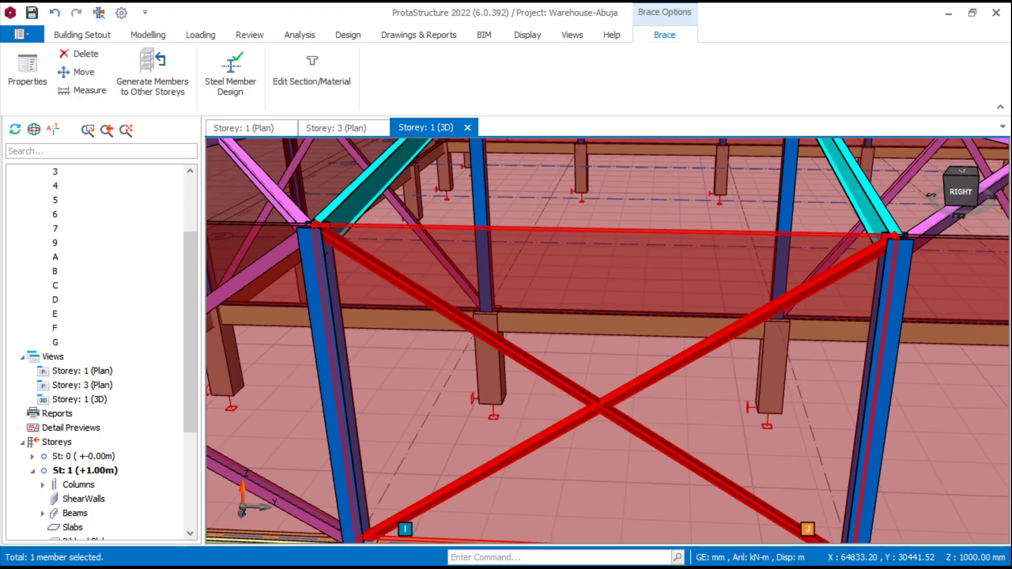
pyautogui.press('Delete')
pyautogui.scroll(-5, 677, 294)
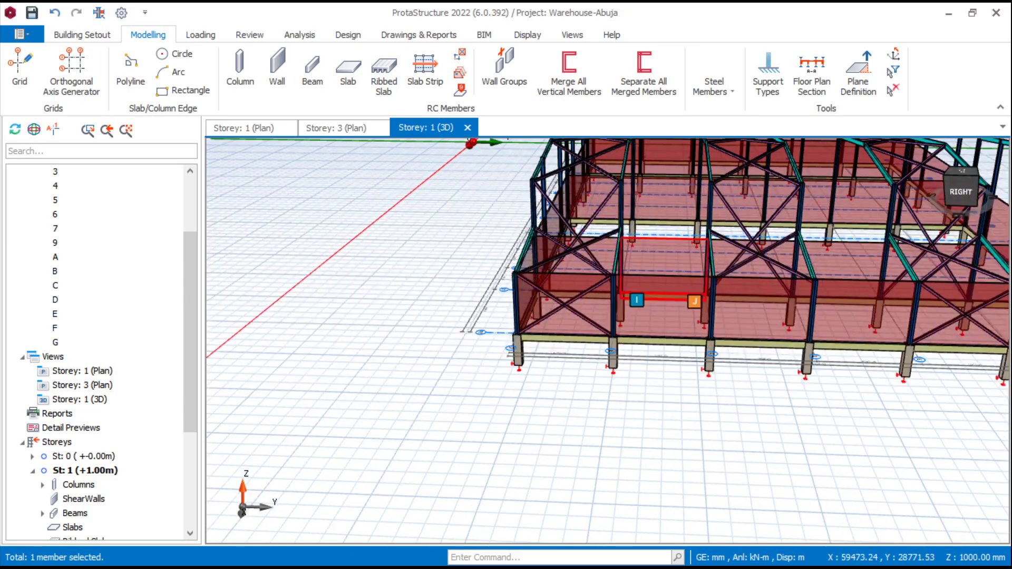
# Insert a UKA150X150X10 X brace between the inner west wall columns on gridlines A and B
pyautogui.scroll(-3, 664, 316)
pyautogui.moveTo(501, 316); pyautogui.dragTo(738, 316, button='middle')
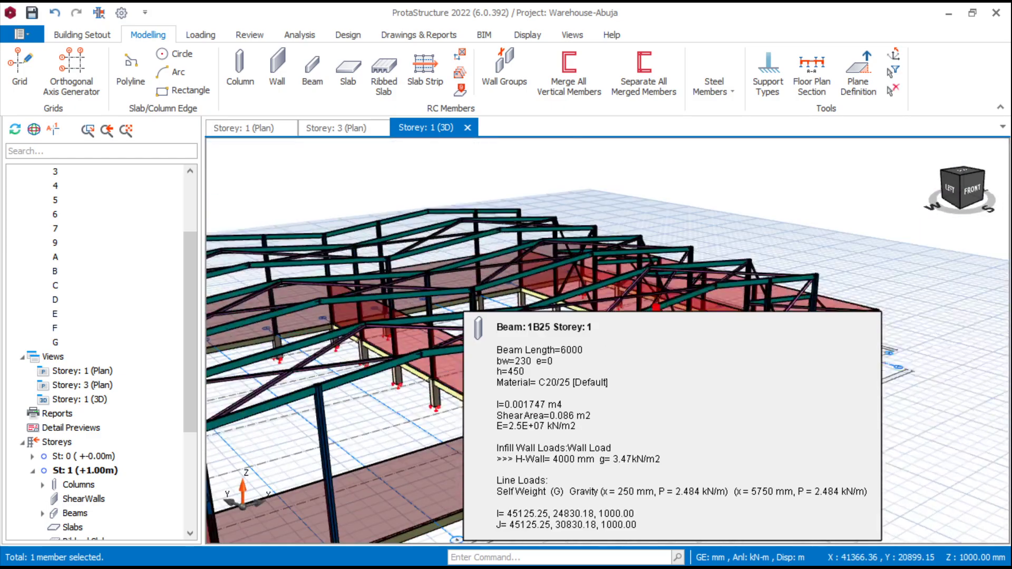
pyautogui.scroll(-4, 632, 305)
pyautogui.moveTo(453, 421); pyautogui.dragTo(561, 463, button='middle')
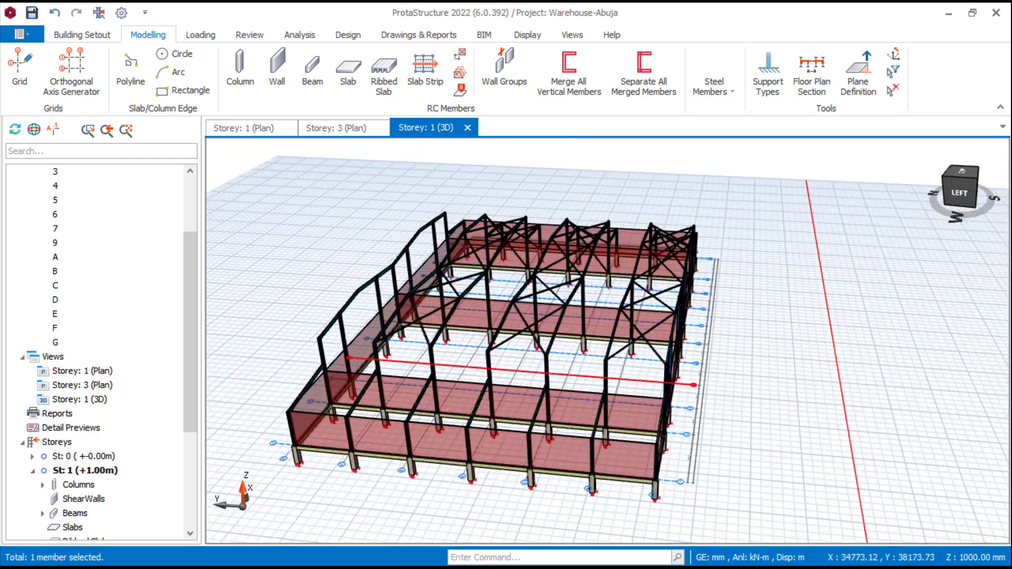
pyautogui.scroll(8, 685, 342)
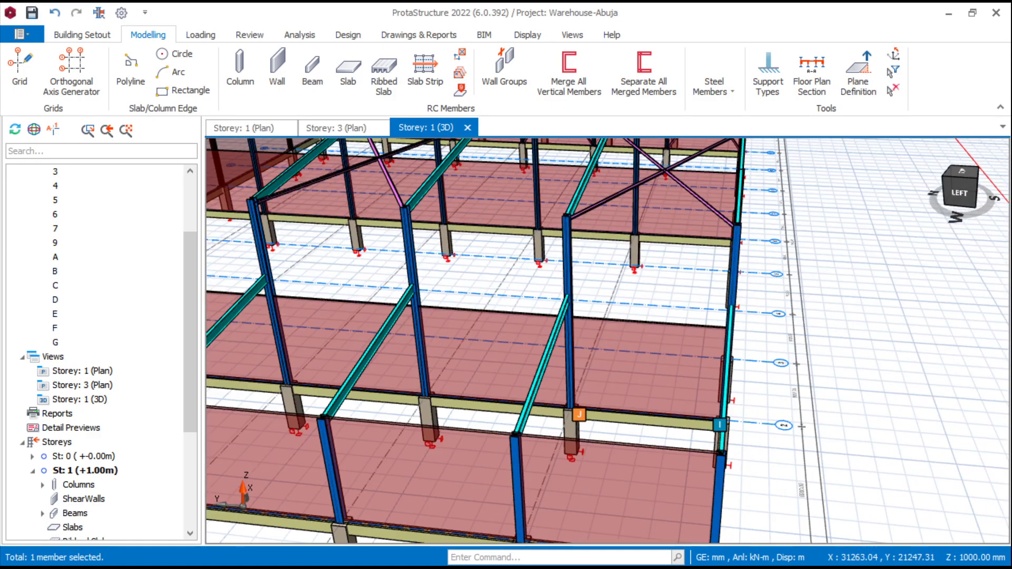
pyautogui.click(735, 272)
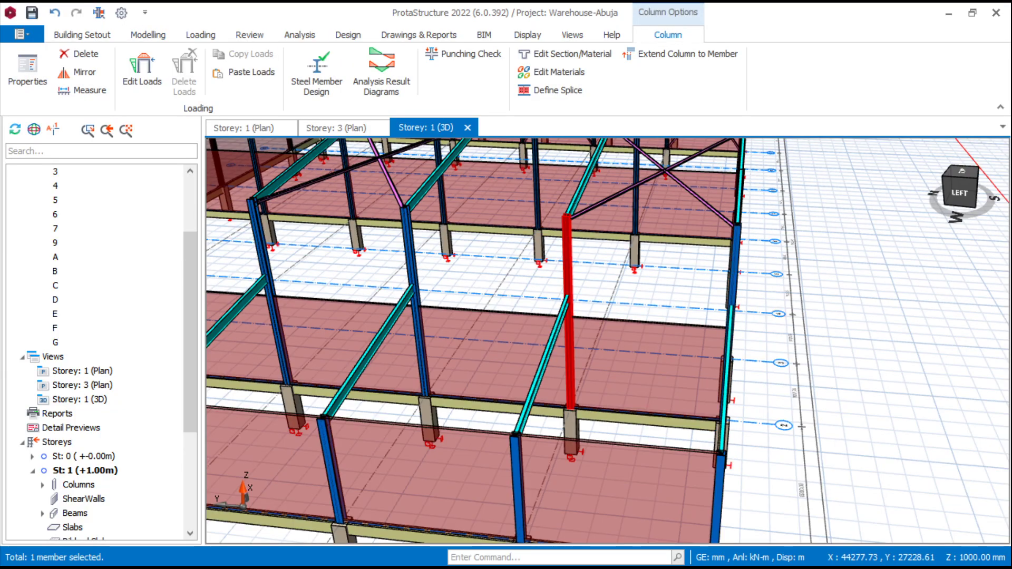
pyautogui.press('Escape')
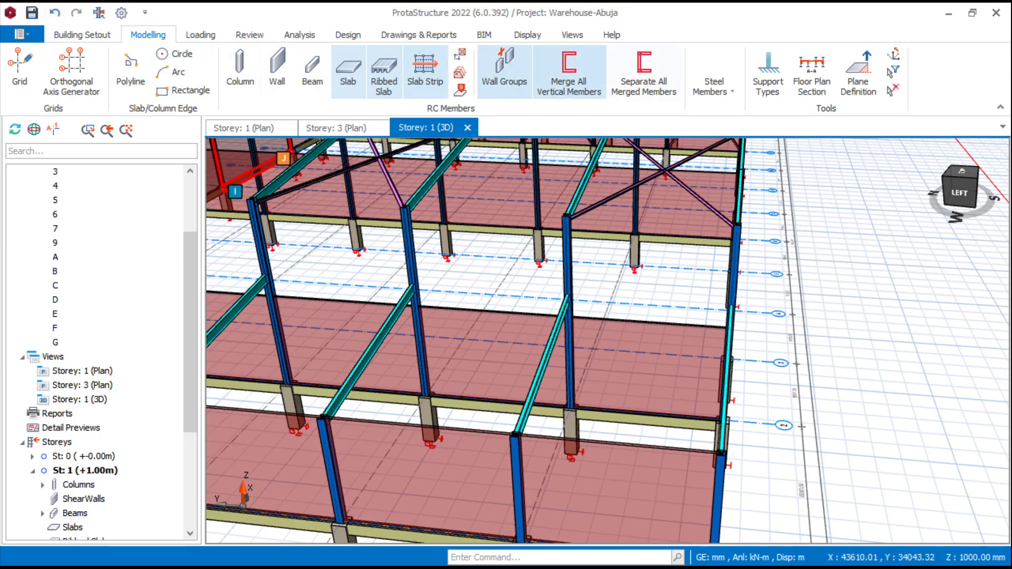
pyautogui.click(714, 85)
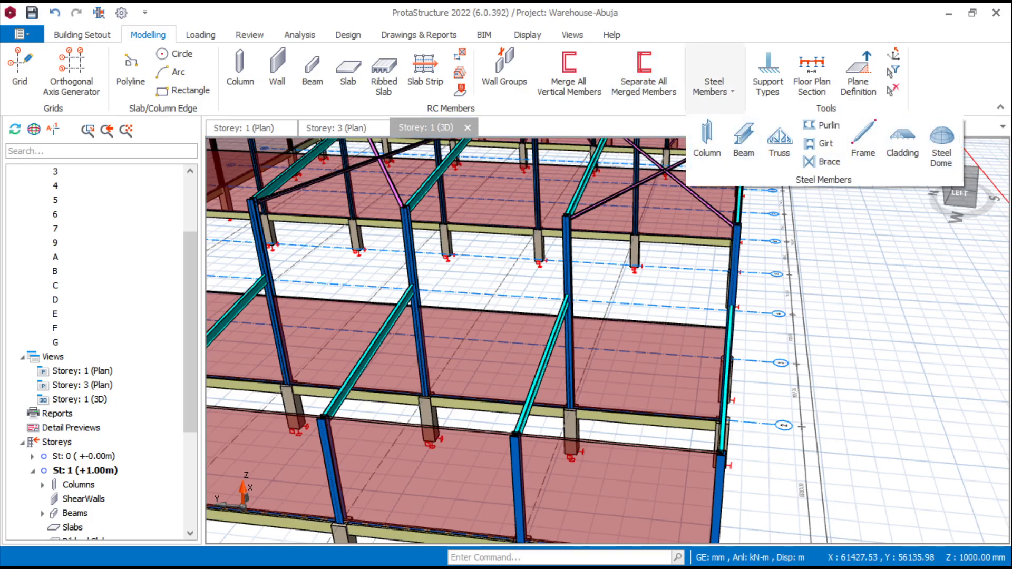
pyautogui.click(823, 161)
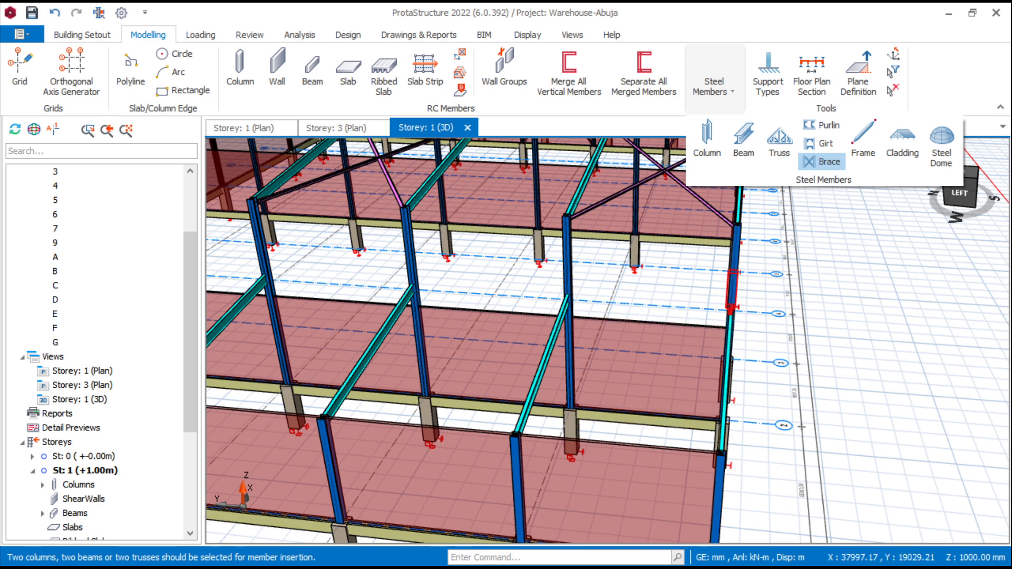
pyautogui.click(733, 282)
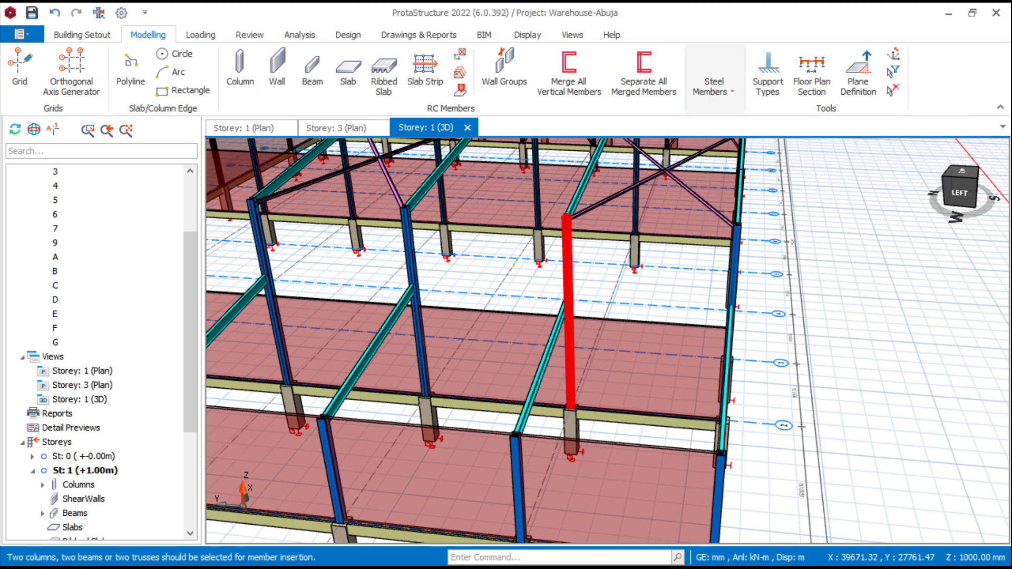
pyautogui.click(567, 271)
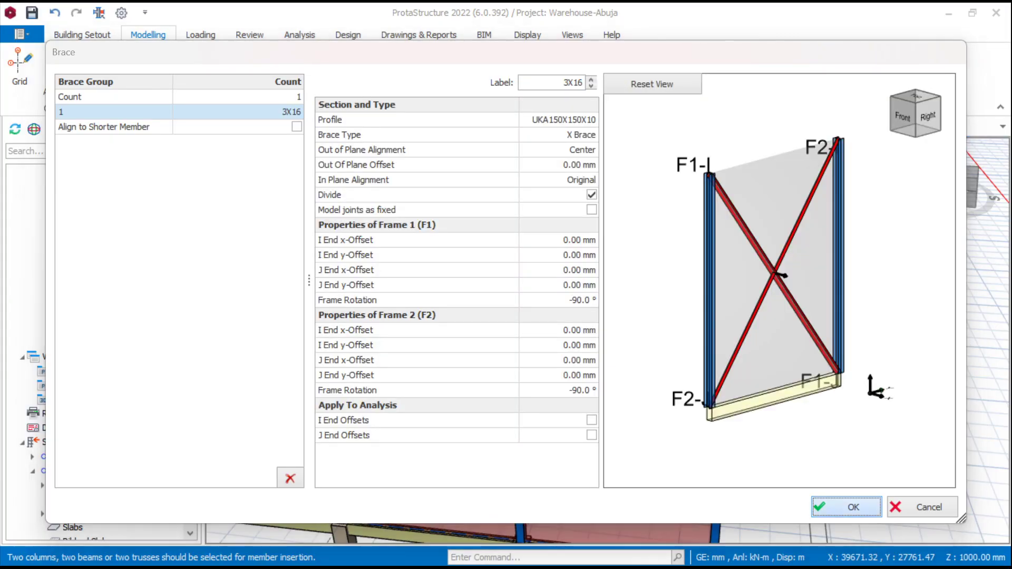
pyautogui.click(847, 507)
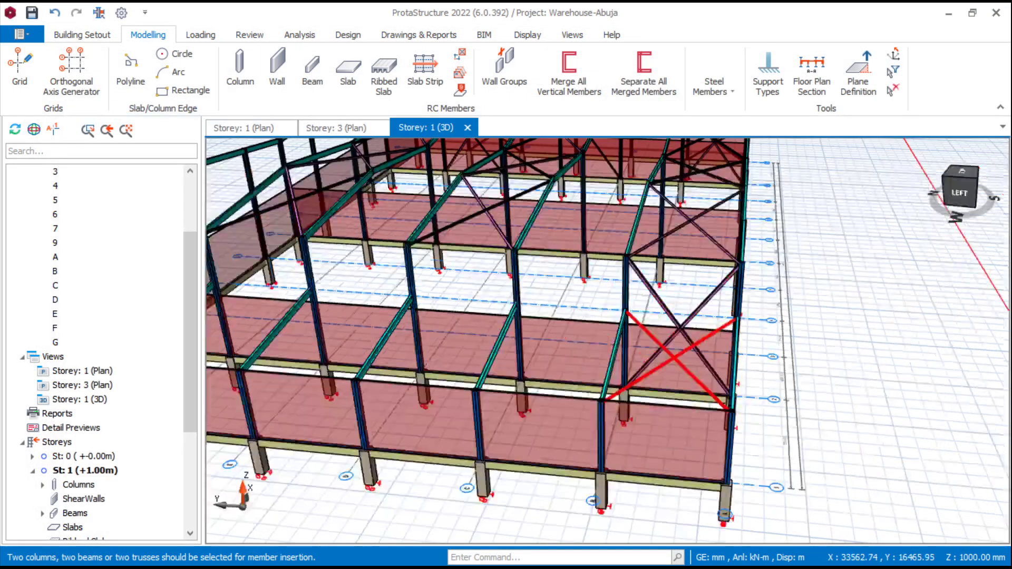
# Insert a UKA150X150X10 X brace between the outer west wall columns on gridlines A and B
pyautogui.moveTo(720, 490); pyautogui.dragTo(694, 396, button='middle')
pyautogui.scroll(3, 694, 395)
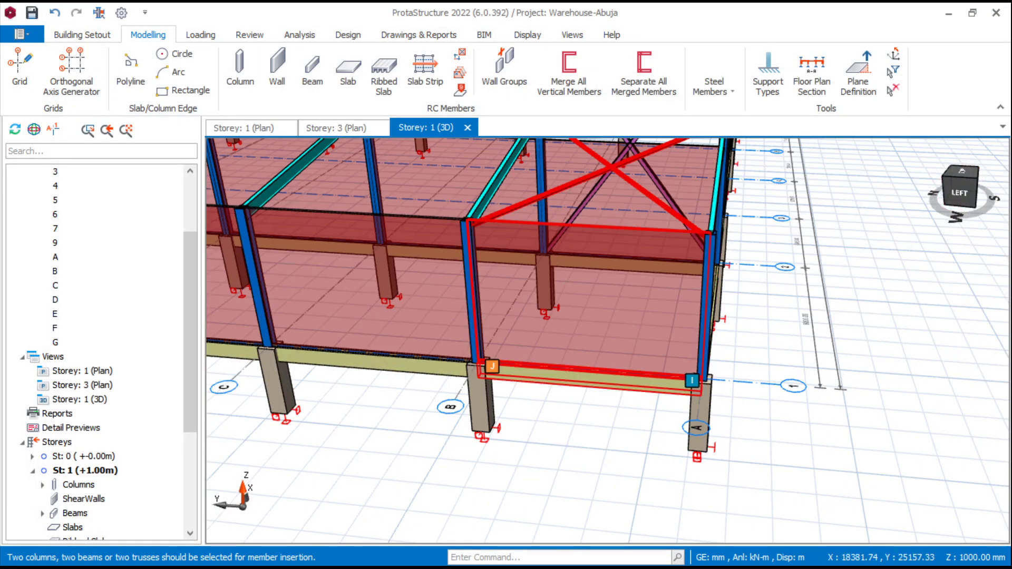
pyautogui.click(548, 373)
pyautogui.press('Return')
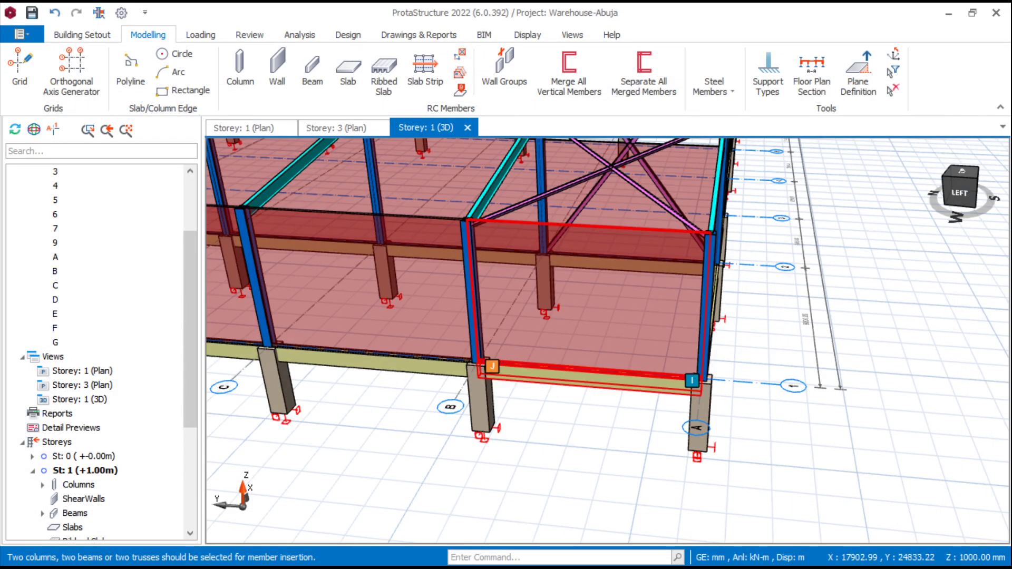
pyautogui.click(473, 295)
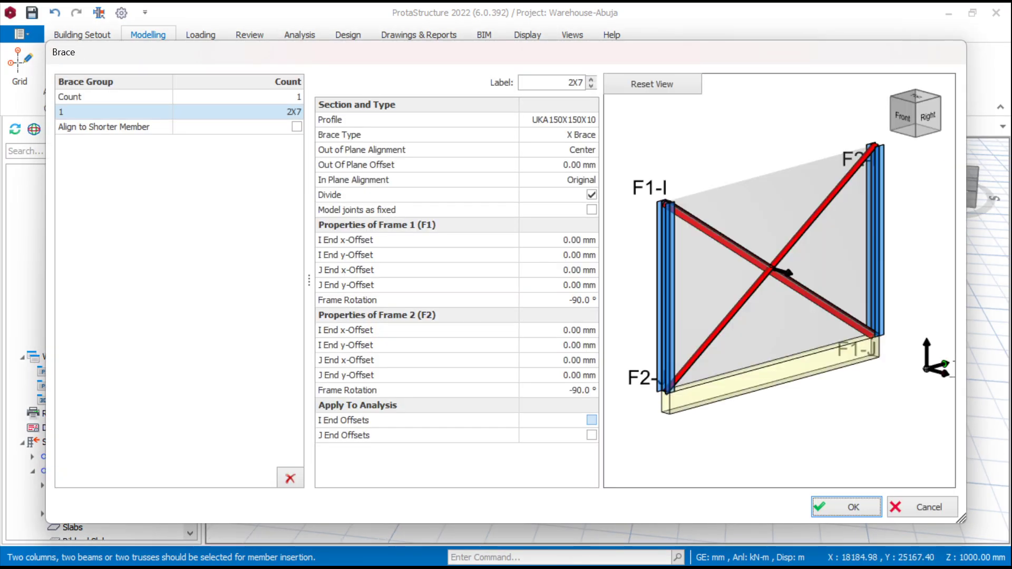
pyautogui.click(847, 507)
pyautogui.scroll(-6, 772, 382)
pyautogui.scroll(2, 653, 401)
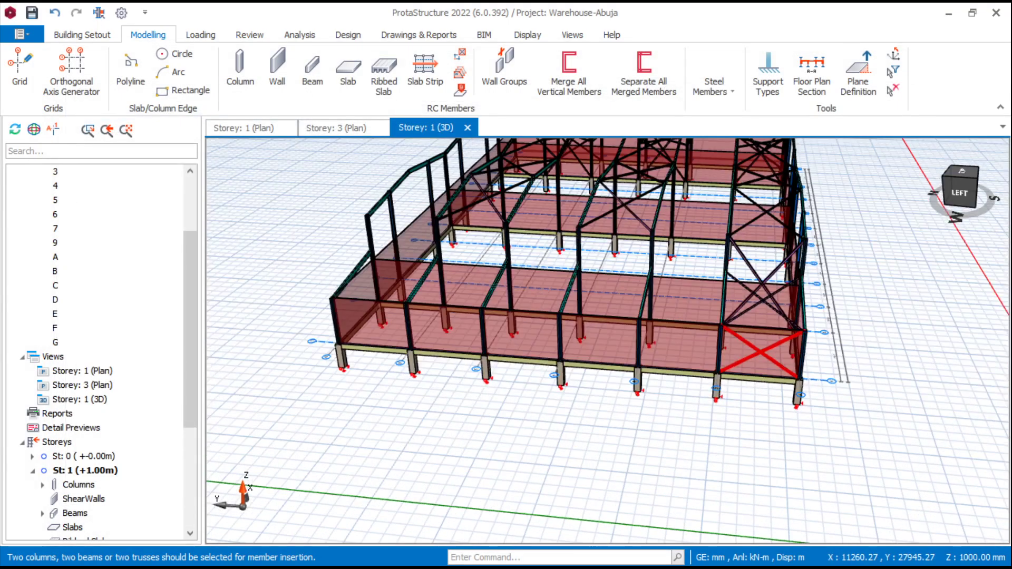
# Insert an X brace in the lower west roof bay between gridlines C and D
pyautogui.scroll(3, 632, 317)
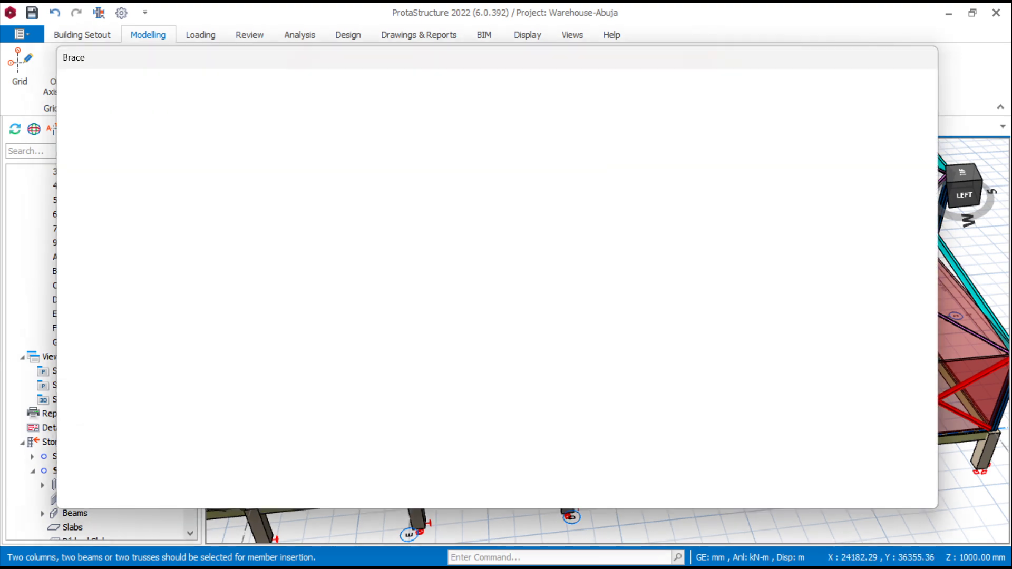
pyautogui.click(852, 506)
pyautogui.scroll(-3, 524, 301)
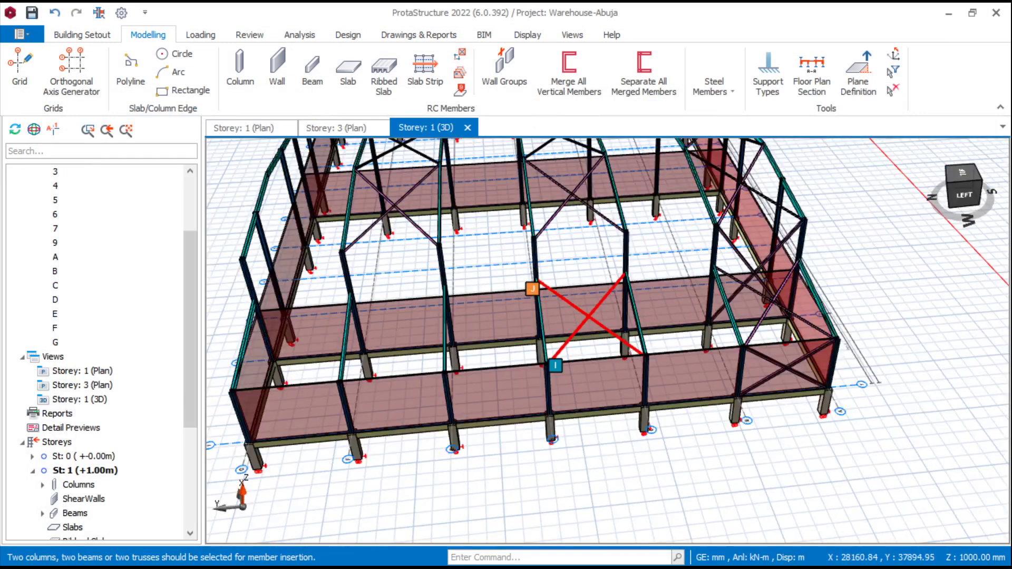
# Insert a UKA150X150X10 X brace between the inner west wall columns on gridlines C and D
pyautogui.moveTo(503, 392); pyautogui.dragTo(534, 381, button='middle')
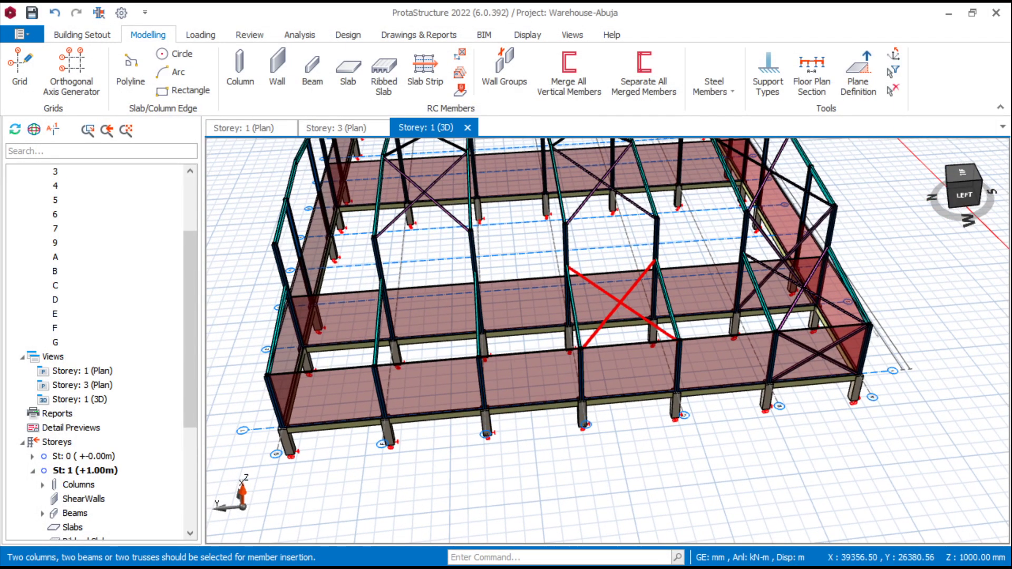
pyautogui.scroll(3, 657, 244)
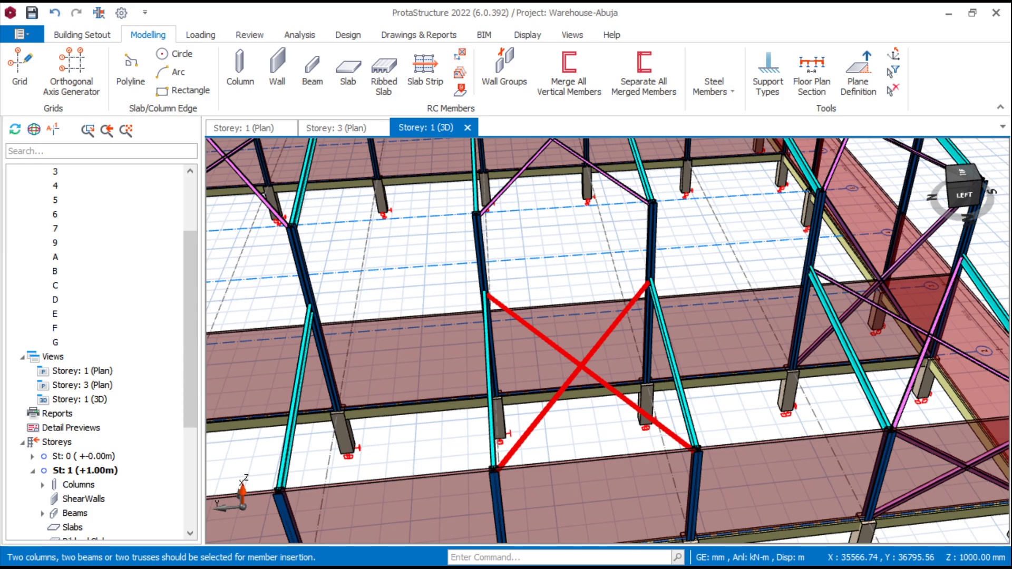
pyautogui.click(651, 253)
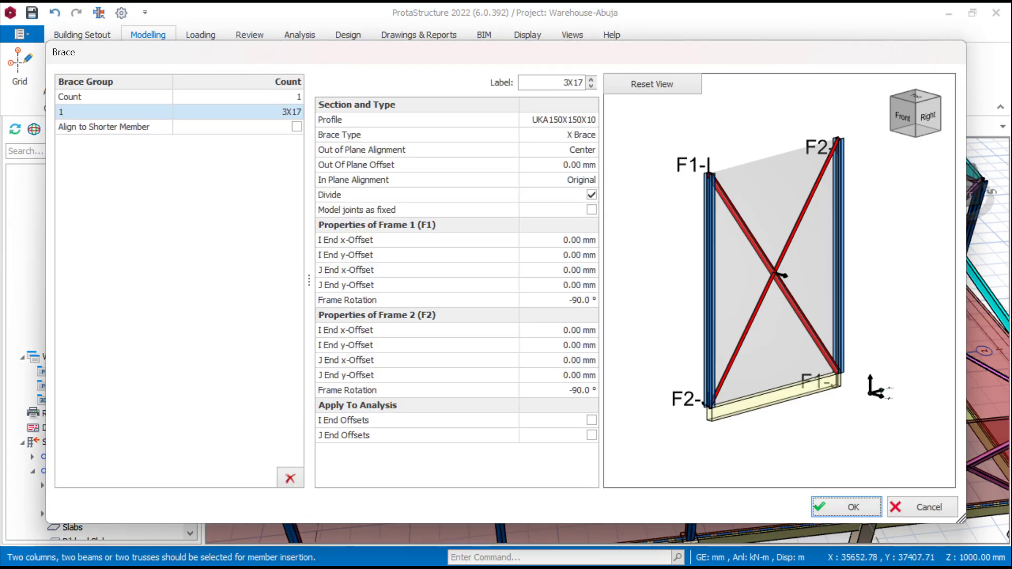
pyautogui.click(846, 507)
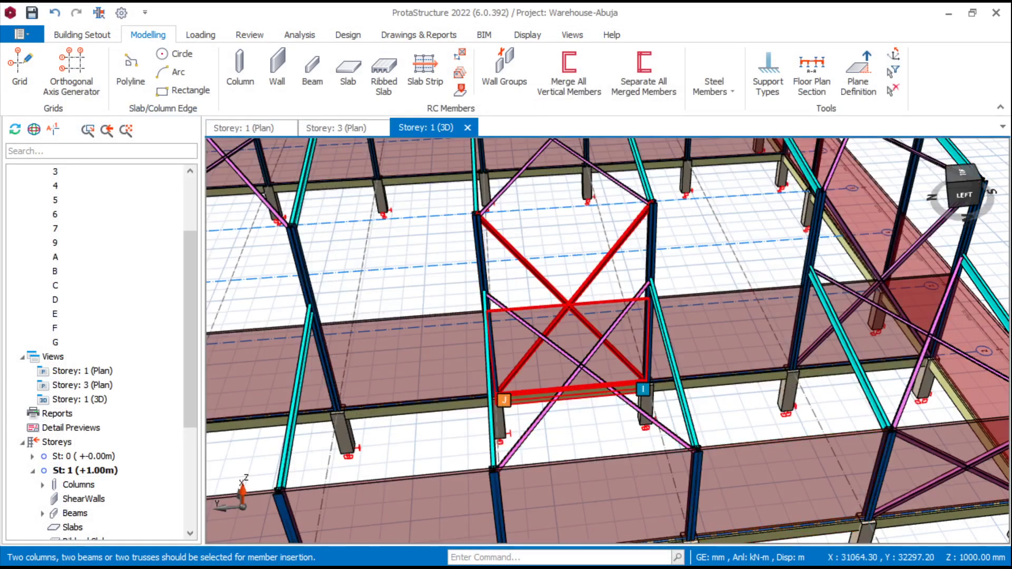
# Insert a UKA150X150X10 X brace between the inner west wall columns on gridlines E and F
pyautogui.scroll(-3, 601, 317)
pyautogui.scroll(3, 448, 296)
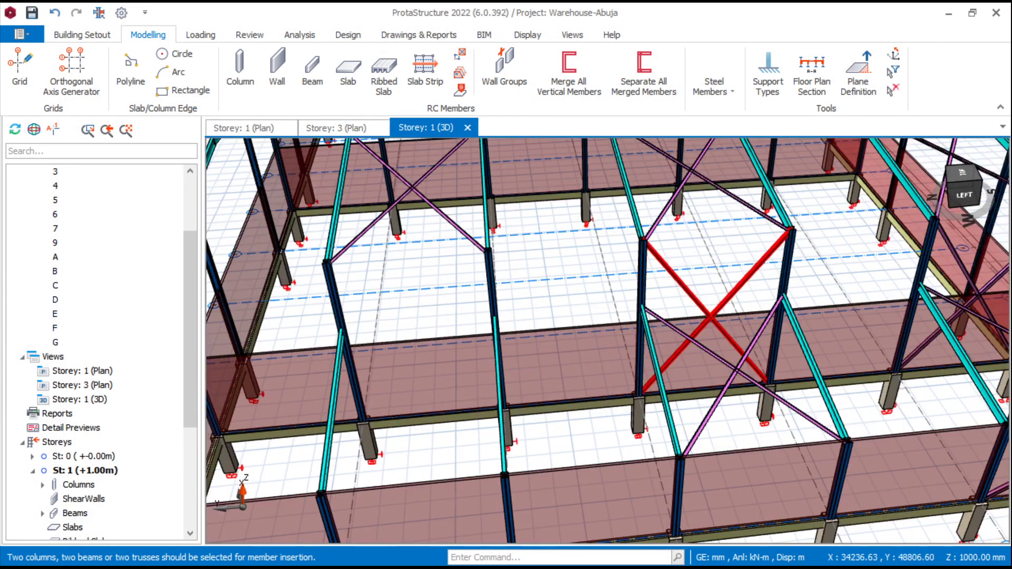
pyautogui.click(496, 327)
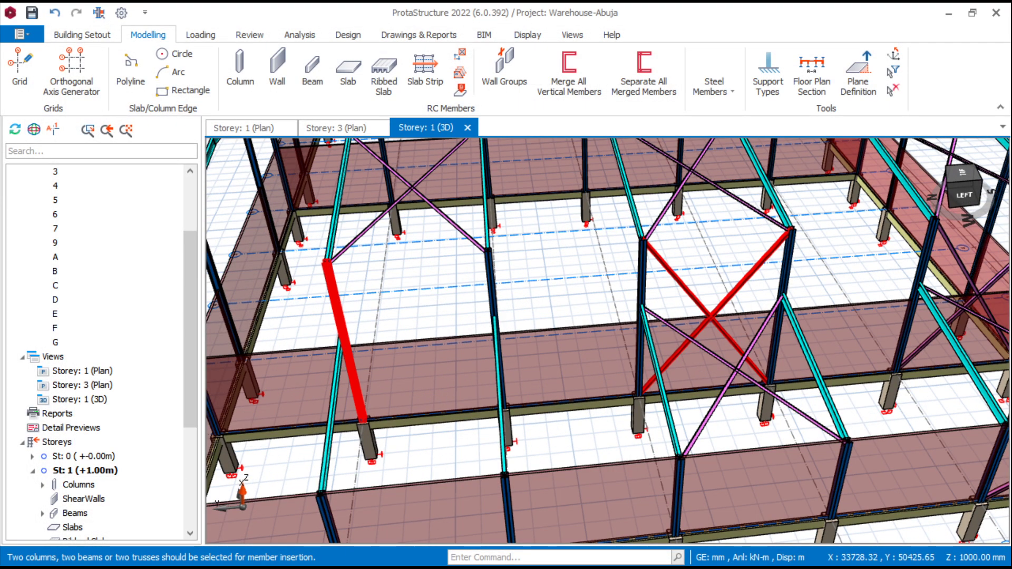
pyautogui.click(343, 338)
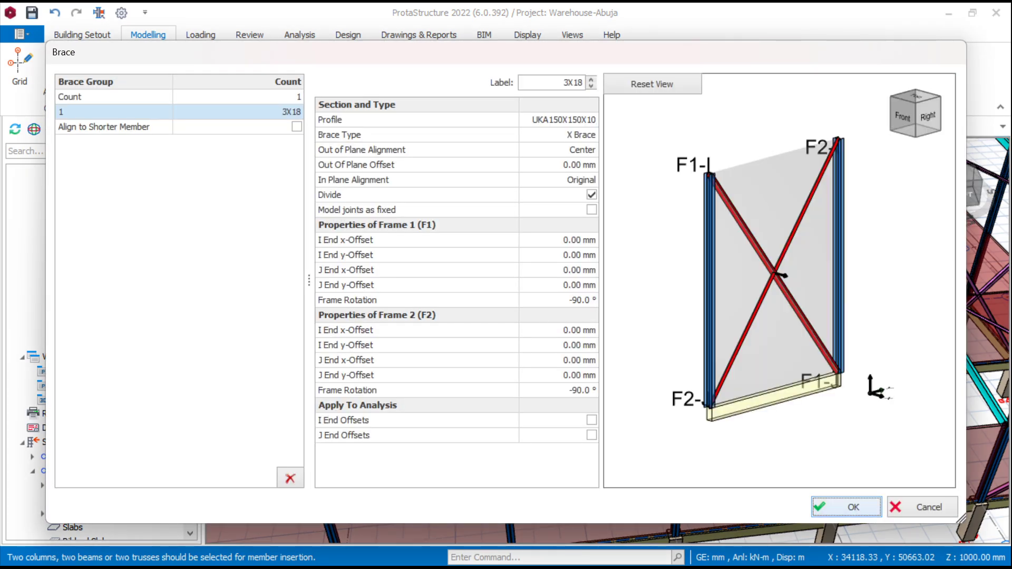
pyautogui.click(846, 506)
pyautogui.scroll(-3, 598, 311)
pyautogui.scroll(3, 558, 353)
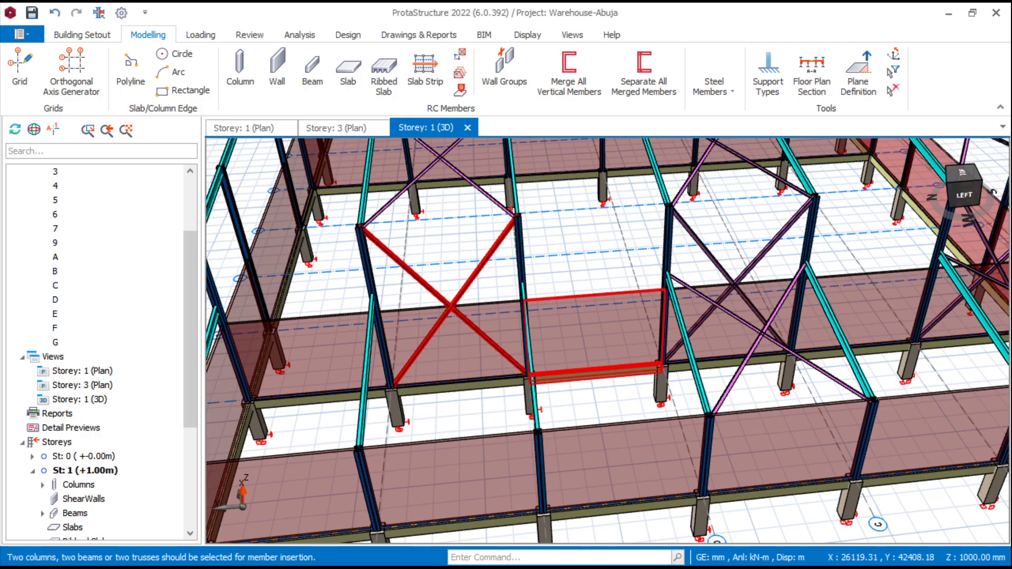
pyautogui.scroll(-4, 574, 348)
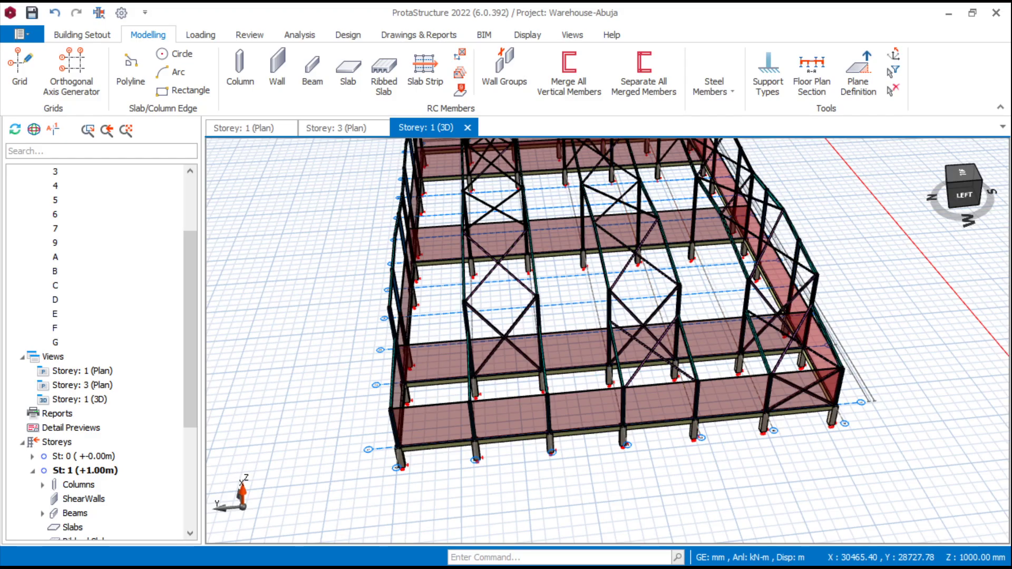
# Insert a UKA150X150X10 X brace between the roof beams of the lower west bay on gridlines E and F
pyautogui.click(714, 84)
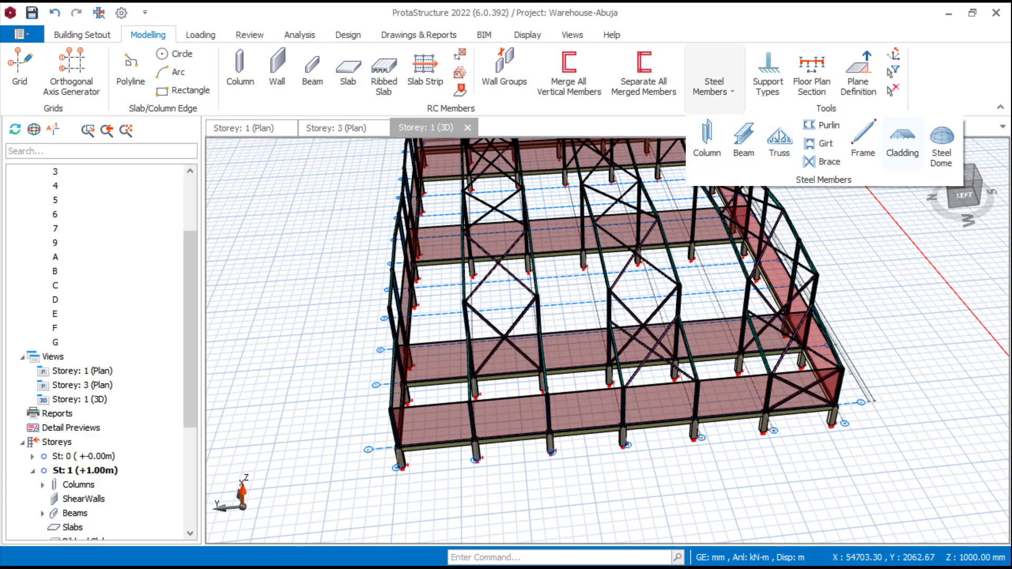
pyautogui.click(822, 162)
pyautogui.scroll(3, 559, 369)
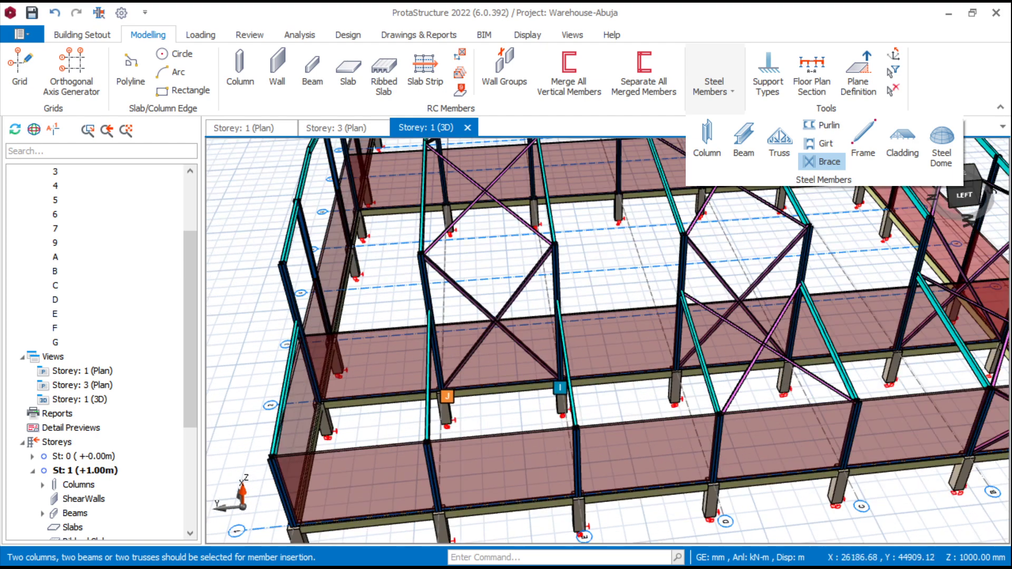
pyautogui.scroll(4, 567, 395)
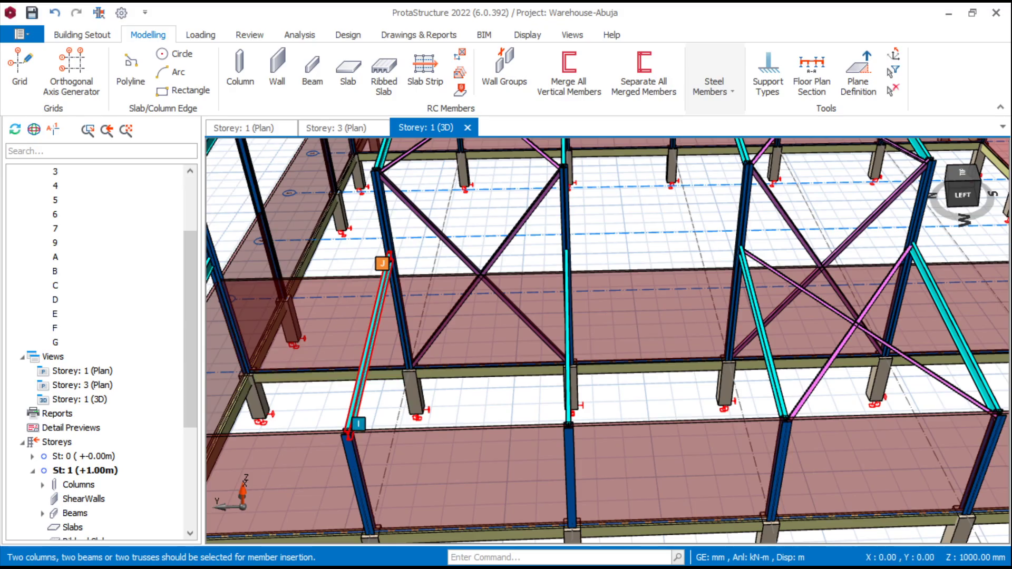
pyautogui.moveTo(527, 326); pyautogui.dragTo(606, 329, button='middle')
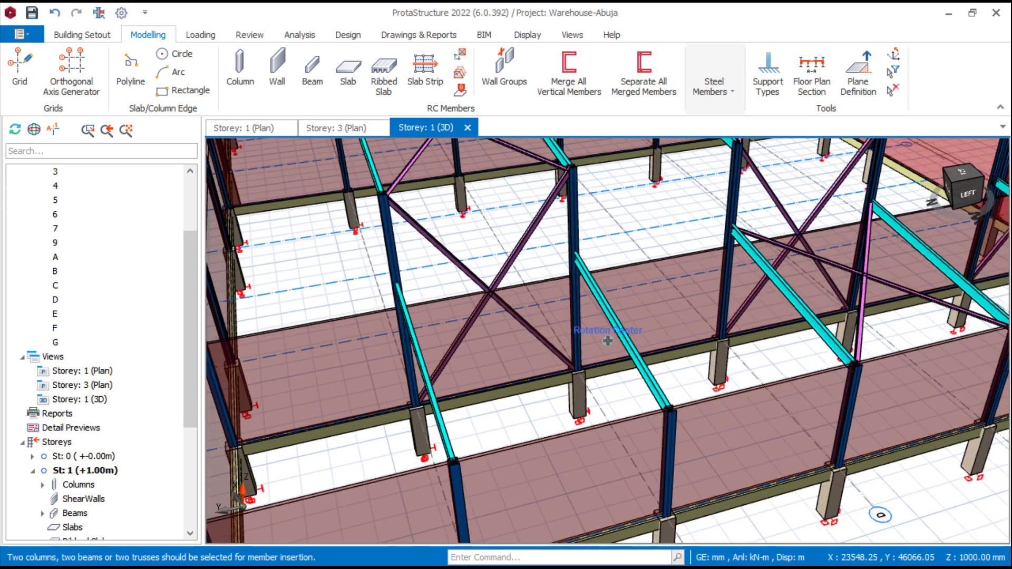
pyautogui.doubleClick(623, 332)
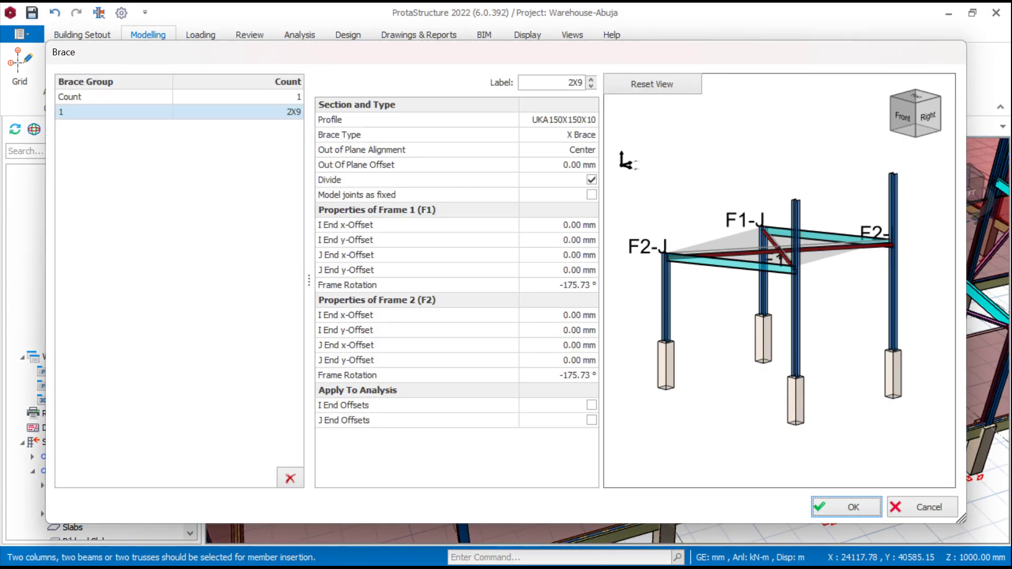
pyautogui.press('Escape')
# Insert a UKA150X150X10 X brace between the outer west wall columns on gridlines C and D
pyautogui.scroll(-3, 648, 308)
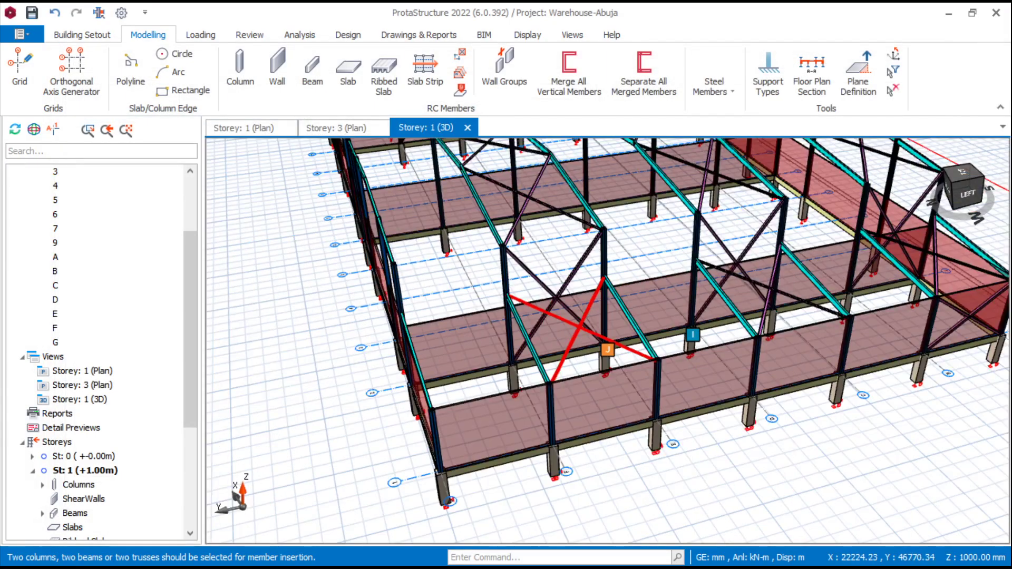
pyautogui.scroll(-5, 636, 394)
pyautogui.scroll(6, 684, 438)
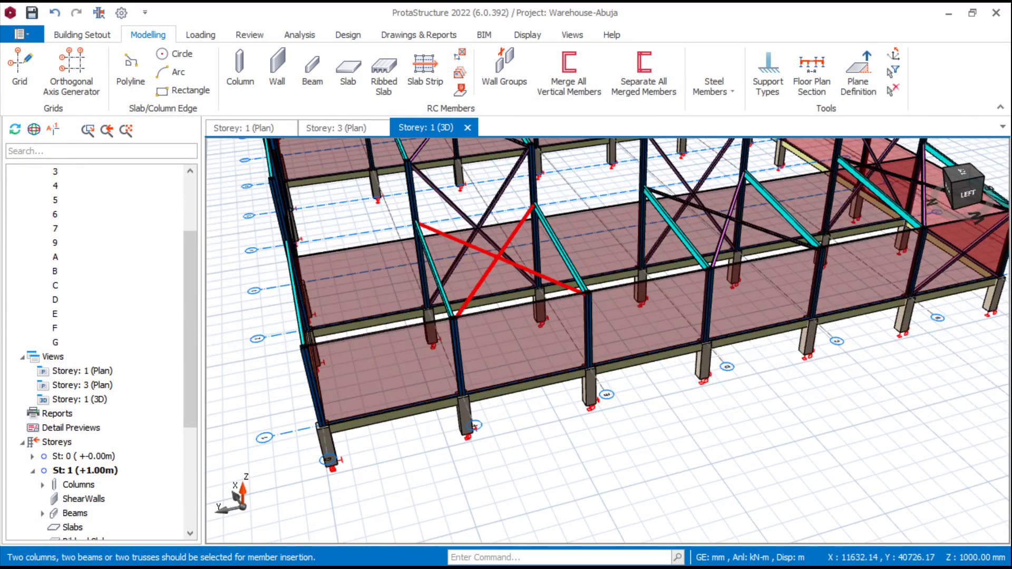
pyautogui.scroll(-5, 475, 425)
pyautogui.scroll(5, 680, 316)
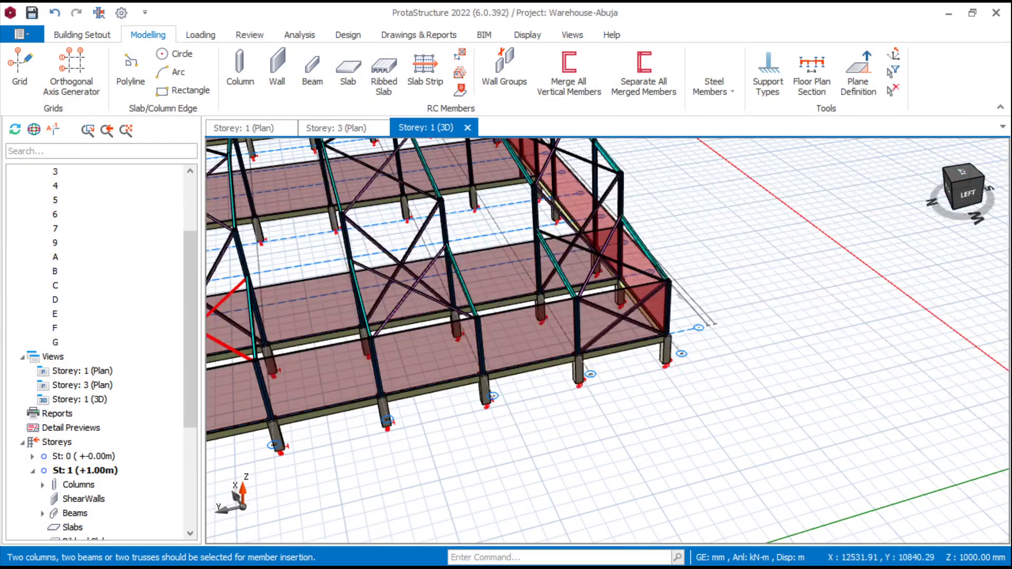
pyautogui.scroll(4, 485, 387)
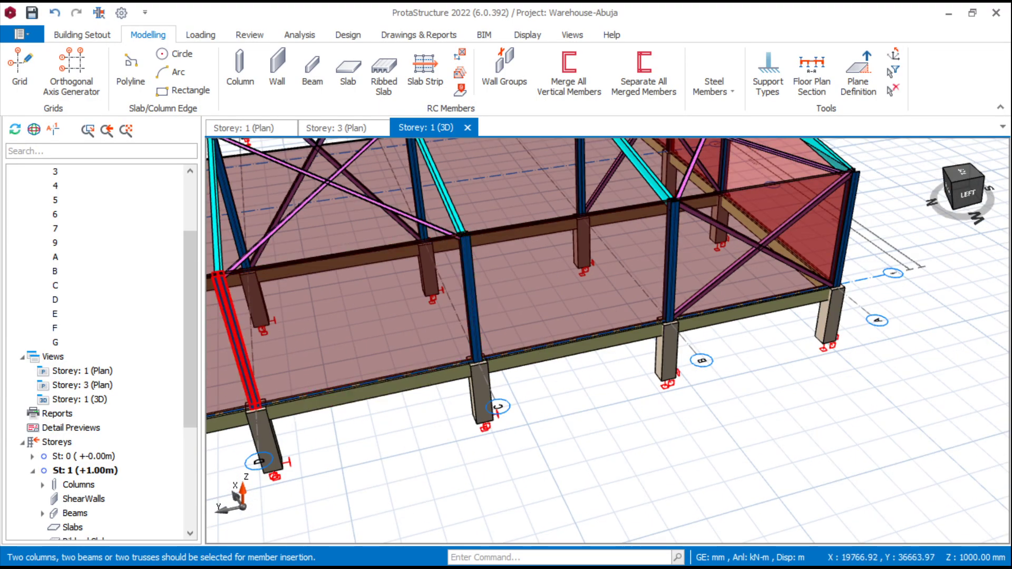
pyautogui.click(237, 340)
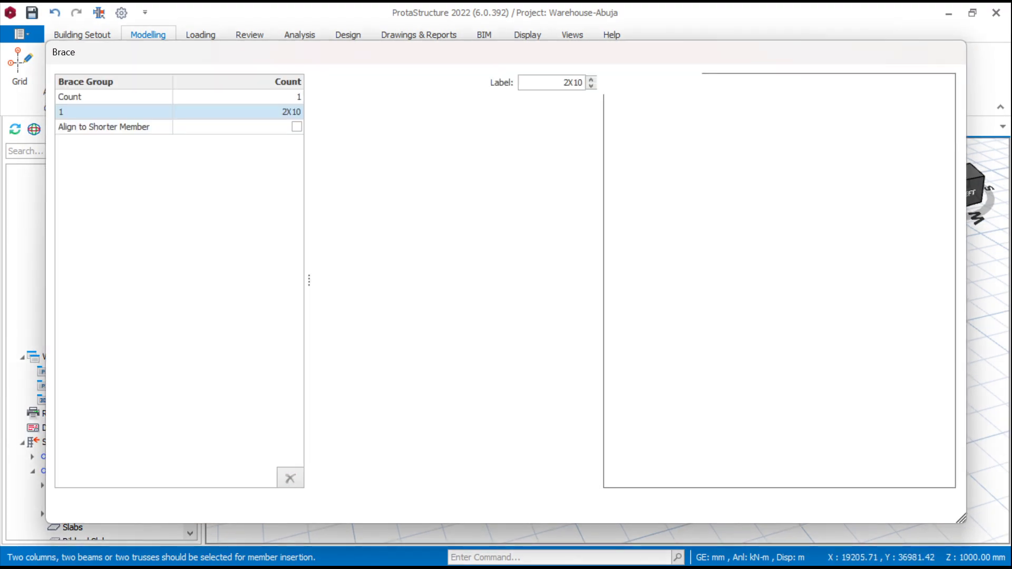
pyautogui.click(851, 506)
pyautogui.scroll(-1, 759, 307)
pyautogui.scroll(-4, 766, 309)
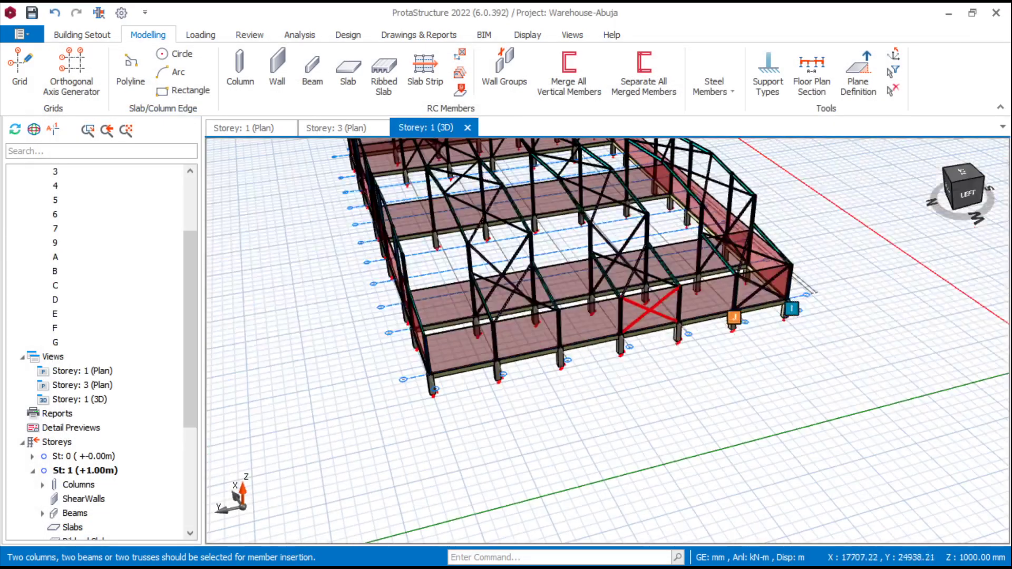
# Insert a UKA150X150X10 X brace between the outer west wall columns on gridlines E and F
pyautogui.scroll(3, 571, 354)
pyautogui.scroll(4, 543, 448)
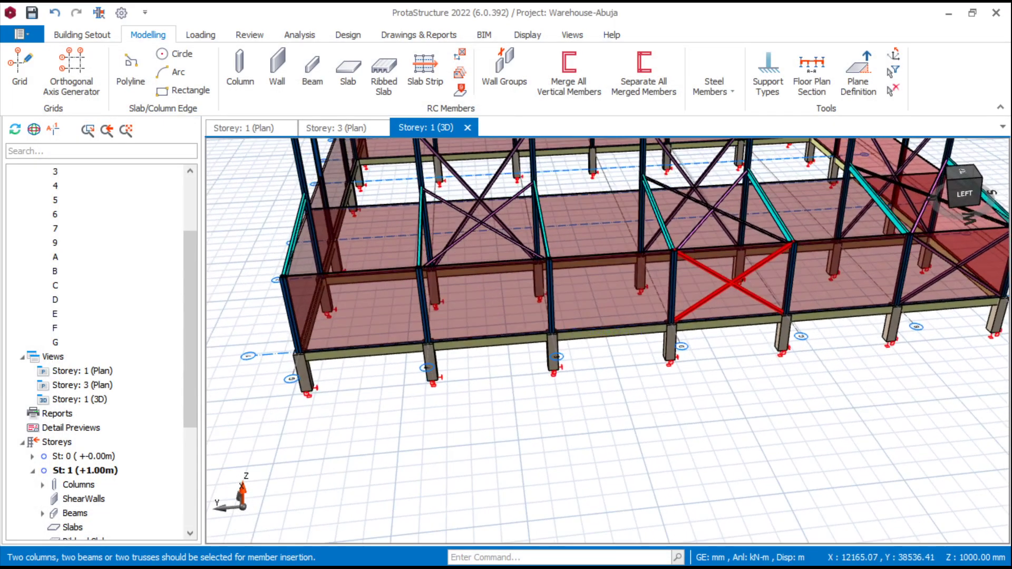
pyautogui.scroll(-4, 571, 348)
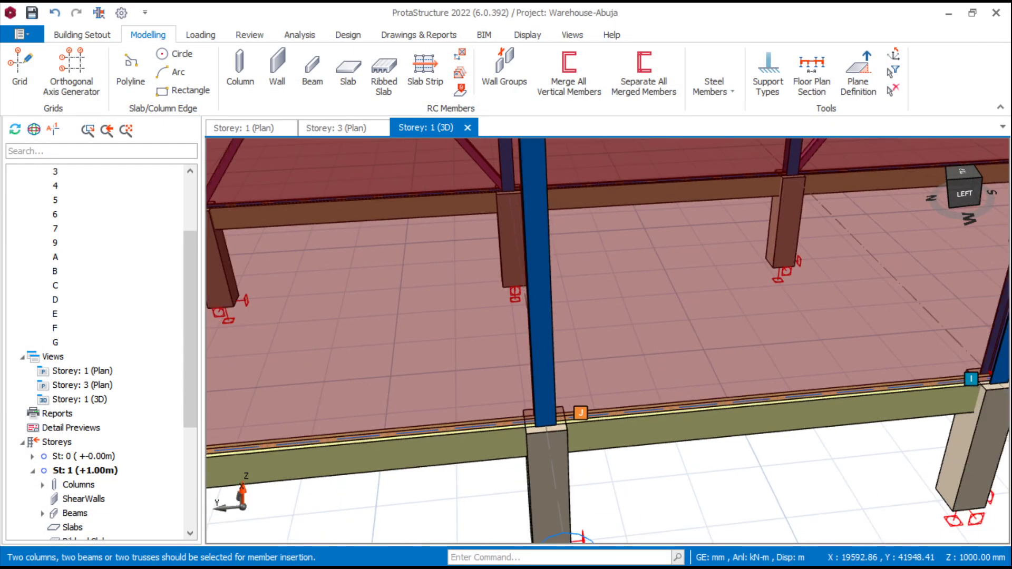
pyautogui.scroll(4, 661, 358)
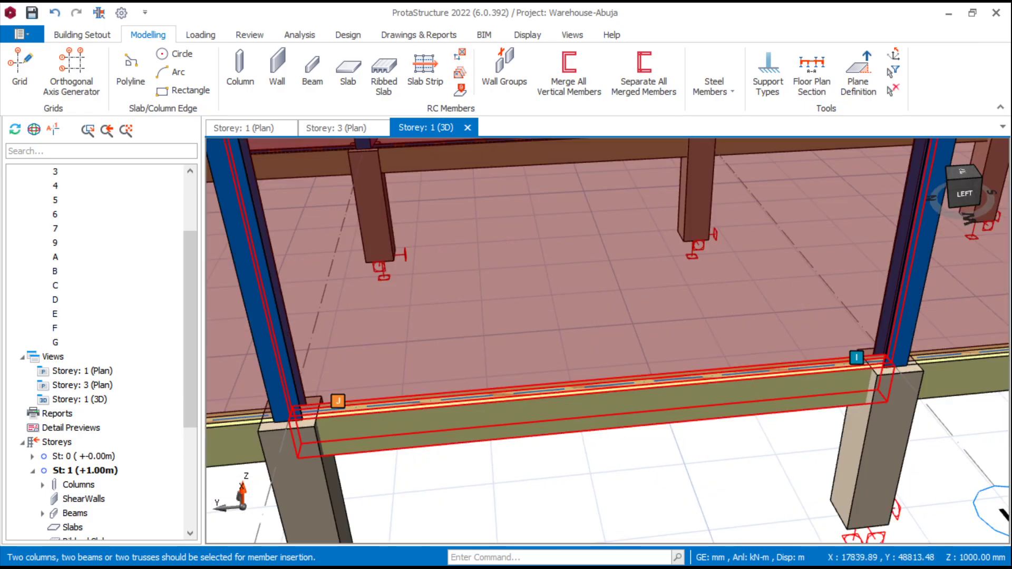
pyautogui.click(293, 405)
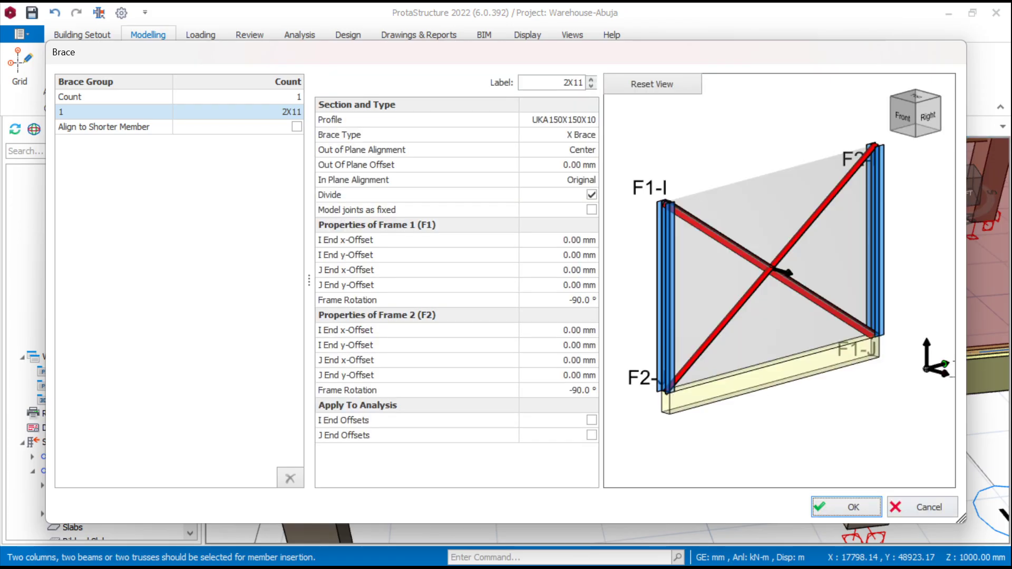
pyautogui.press('Return')
pyautogui.scroll(-6, 607, 341)
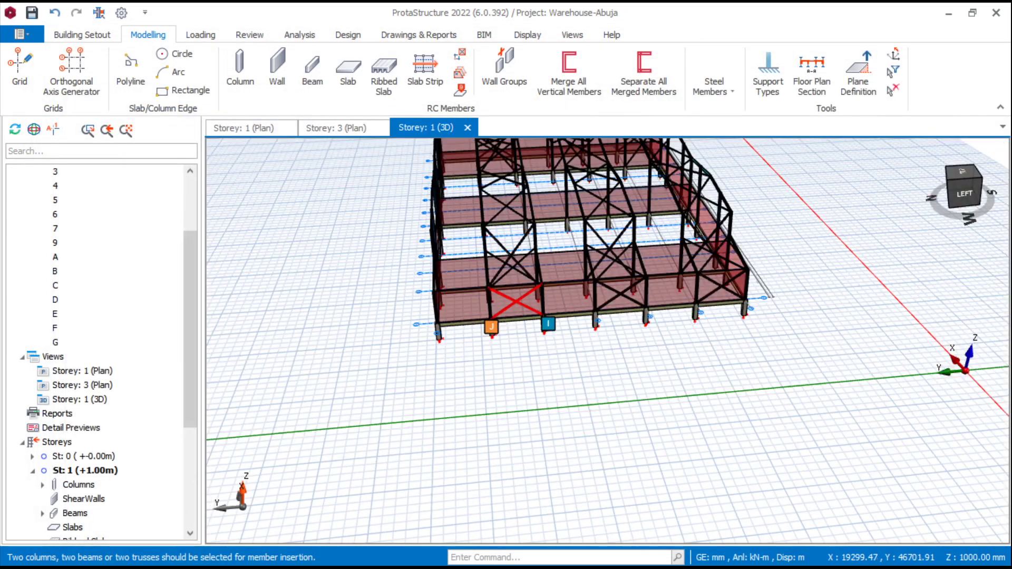
# Examine the bracing across the whole warehouse frame from the north and south sides
pyautogui.moveTo(609, 342); pyautogui.dragTo(654, 316, button='middle')
pyautogui.moveTo(559, 274); pyautogui.dragTo(608, 340, button='middle')
pyautogui.scroll(3, 514, 295)
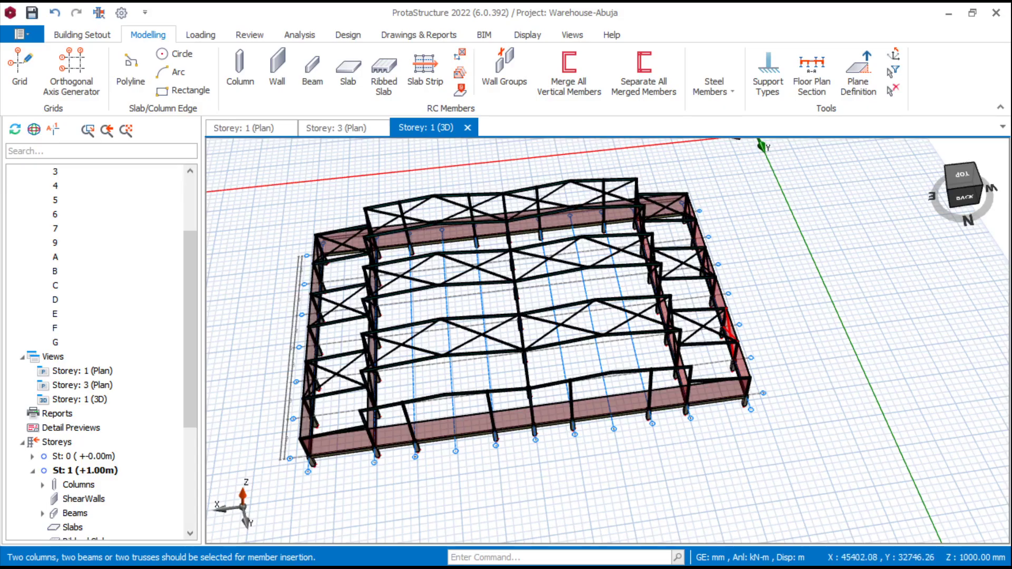
pyautogui.scroll(-4, 504, 302)
pyautogui.scroll(4, 504, 302)
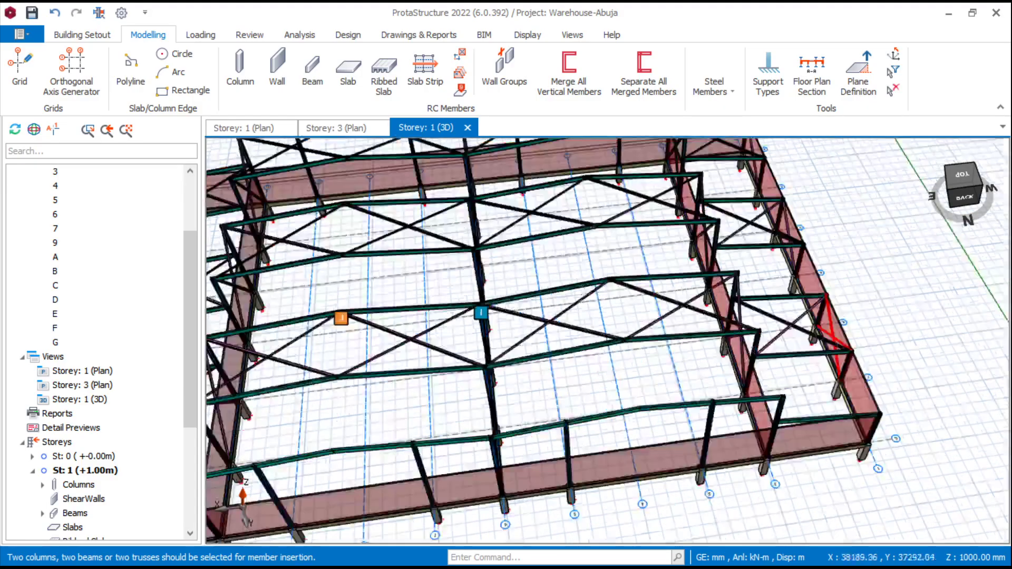
pyautogui.scroll(-3, 474, 295)
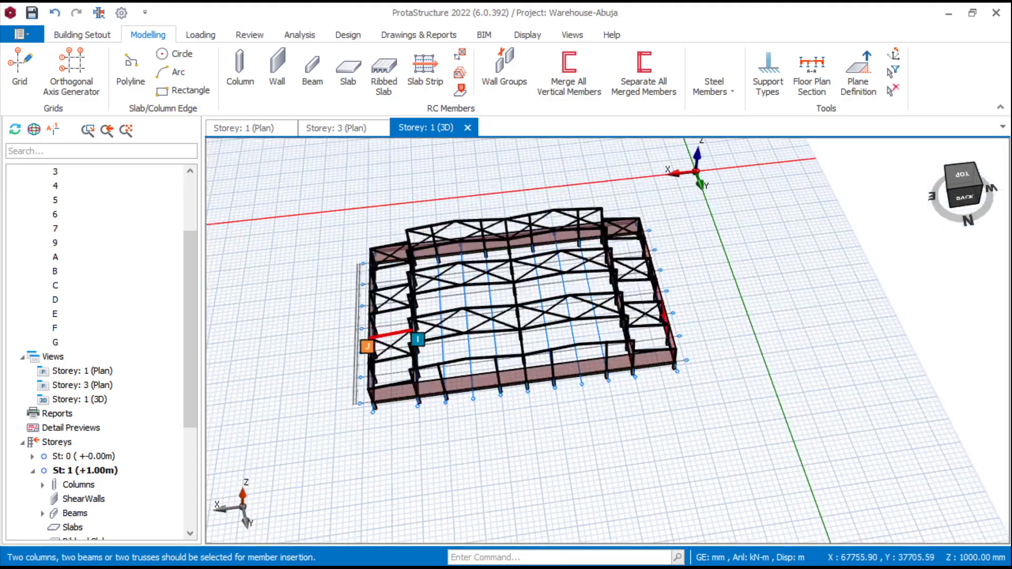
pyautogui.moveTo(390, 337); pyautogui.dragTo(569, 378, button='middle')
pyautogui.scroll(-3, 572, 377)
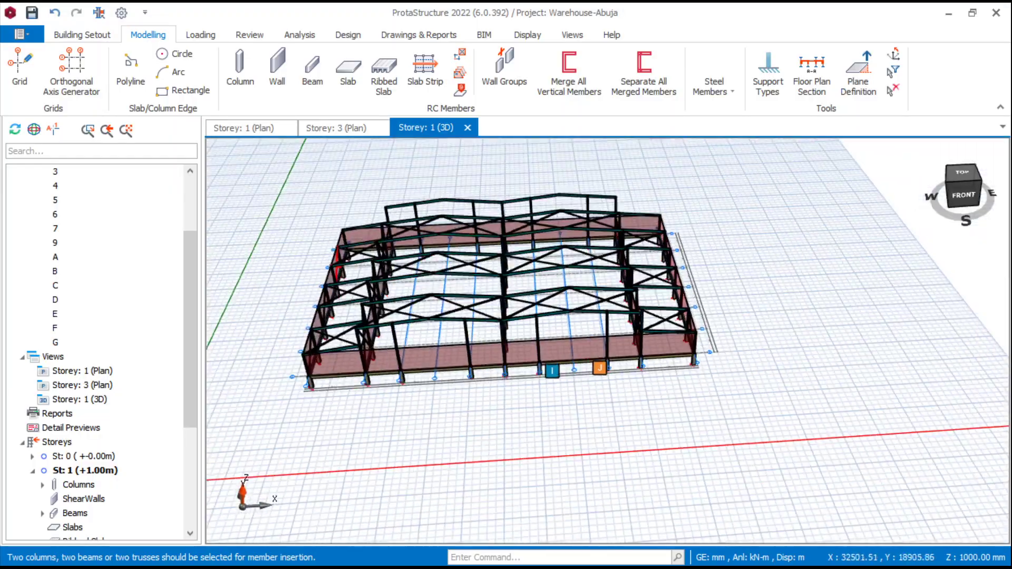
pyautogui.moveTo(459, 369); pyautogui.dragTo(411, 371, button='middle')
pyautogui.scroll(4, 527, 317)
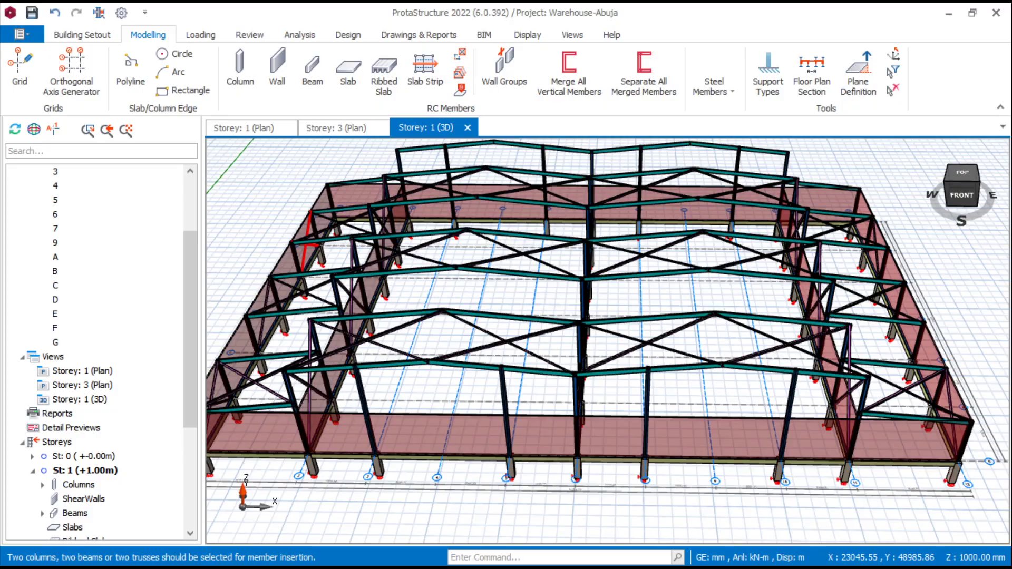
pyautogui.scroll(-3, 527, 316)
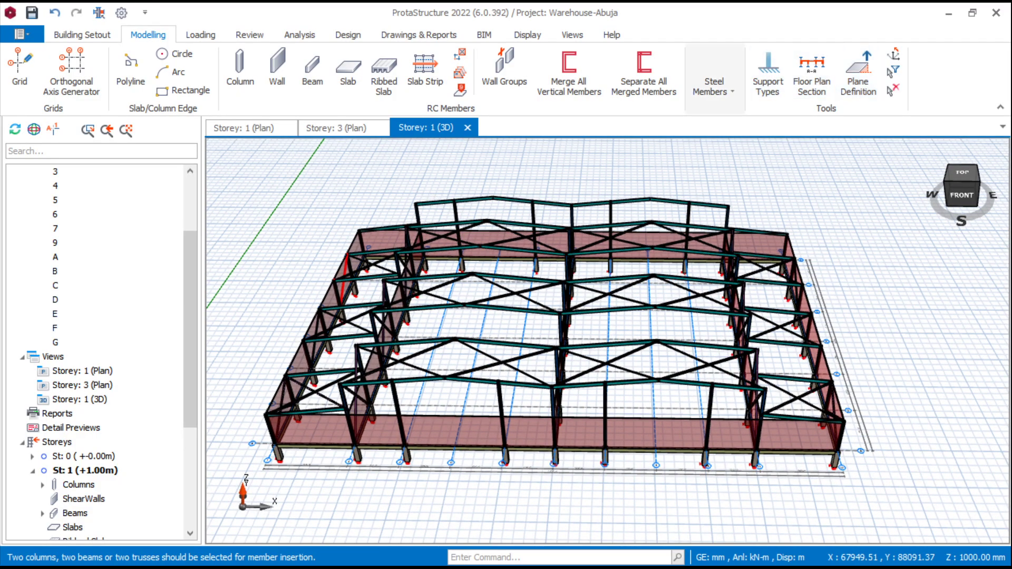
# Start inserting purlins on the easternmost slope of the main roof, picking its roof beam at the south end
pyautogui.click(713, 86)
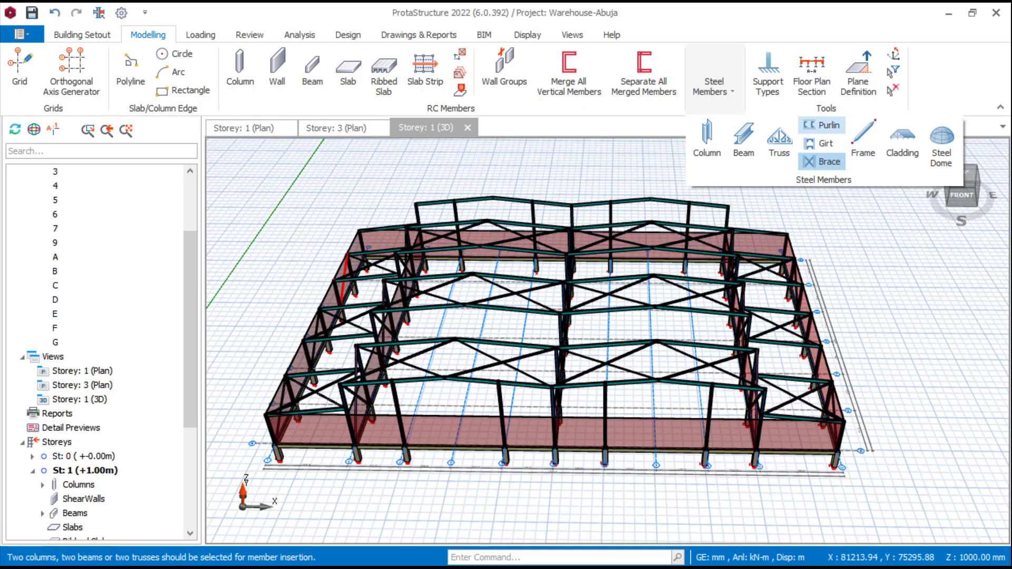
pyautogui.click(824, 125)
pyautogui.scroll(-3, 683, 298)
pyautogui.moveTo(683, 299); pyautogui.dragTo(516, 311, button='middle')
pyautogui.scroll(2, 734, 335)
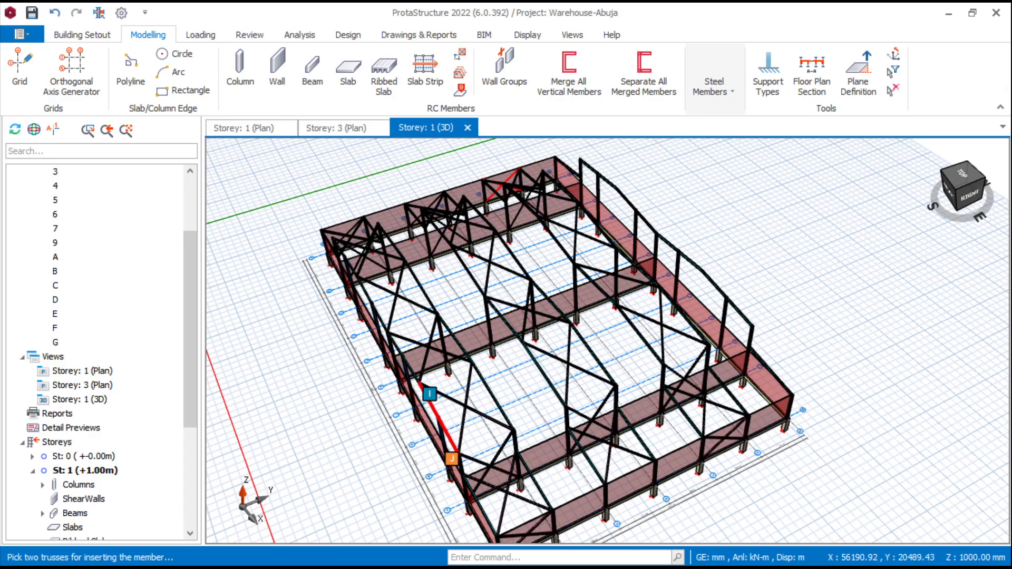
pyautogui.click(440, 426)
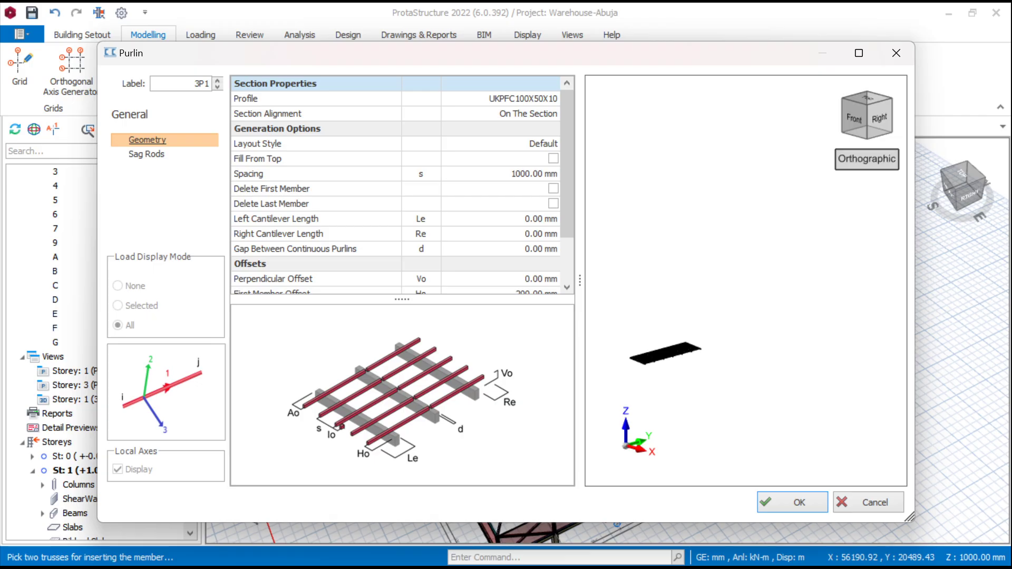
# Set the purlin profile to LOGZ150x1.6 from the Malaysia section database
pyautogui.click(531, 99)
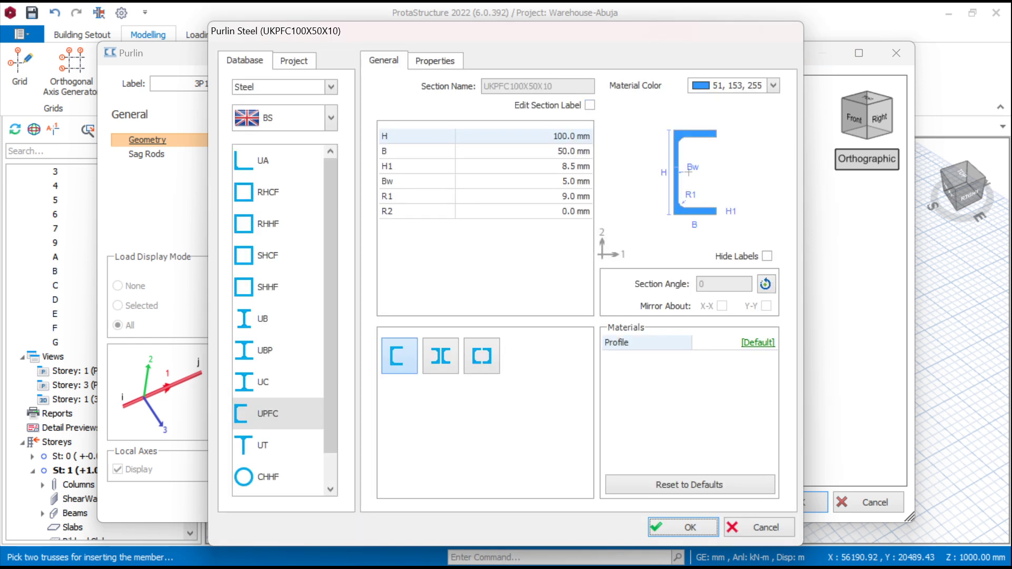
pyautogui.click(331, 117)
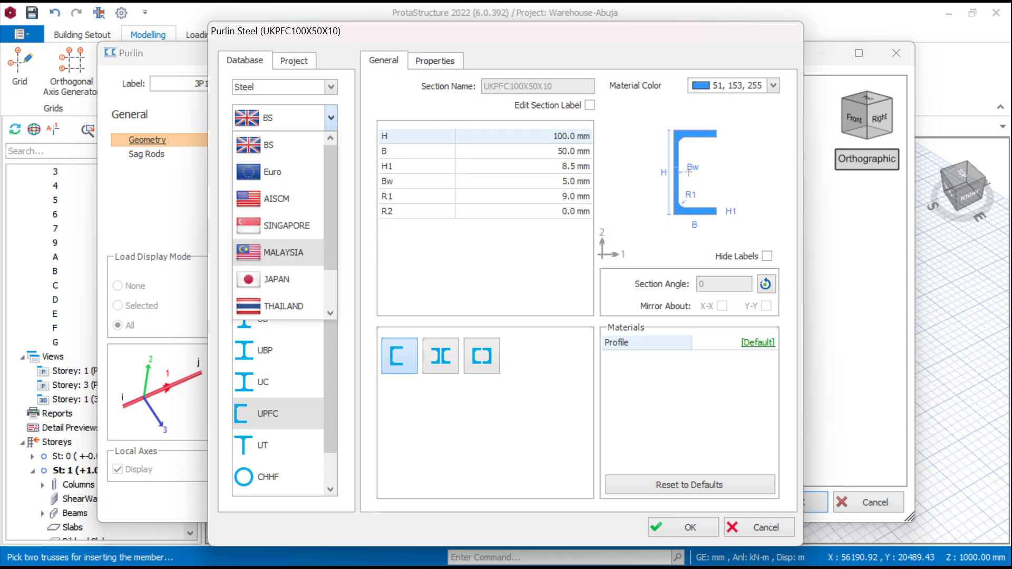
pyautogui.click(283, 252)
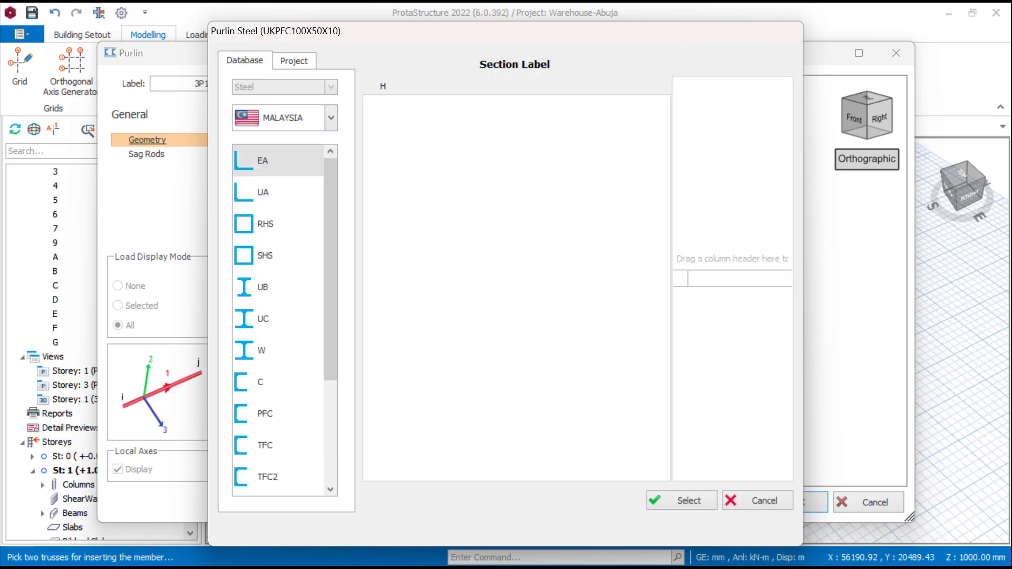
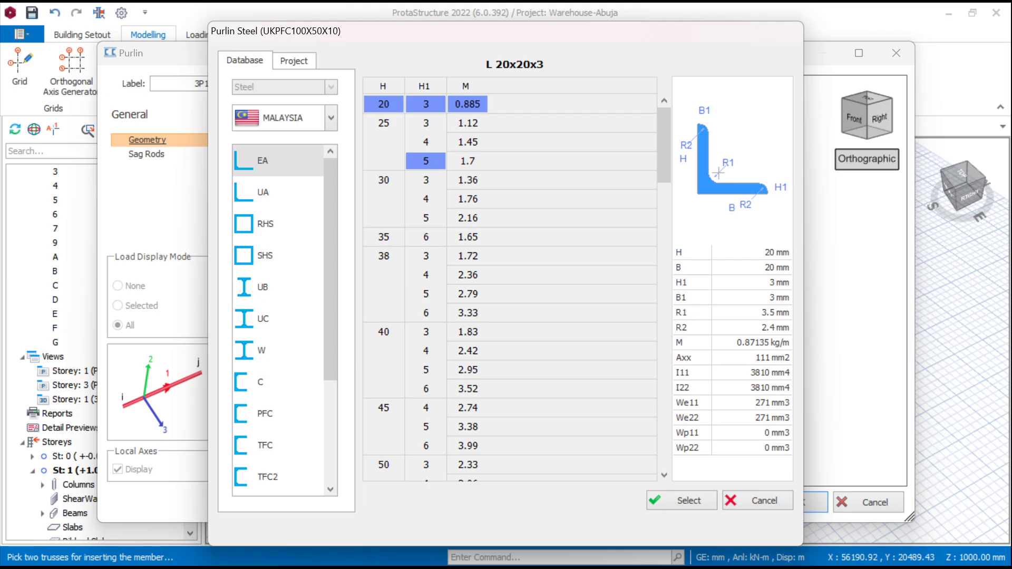
pyautogui.scroll(-2, 277, 319)
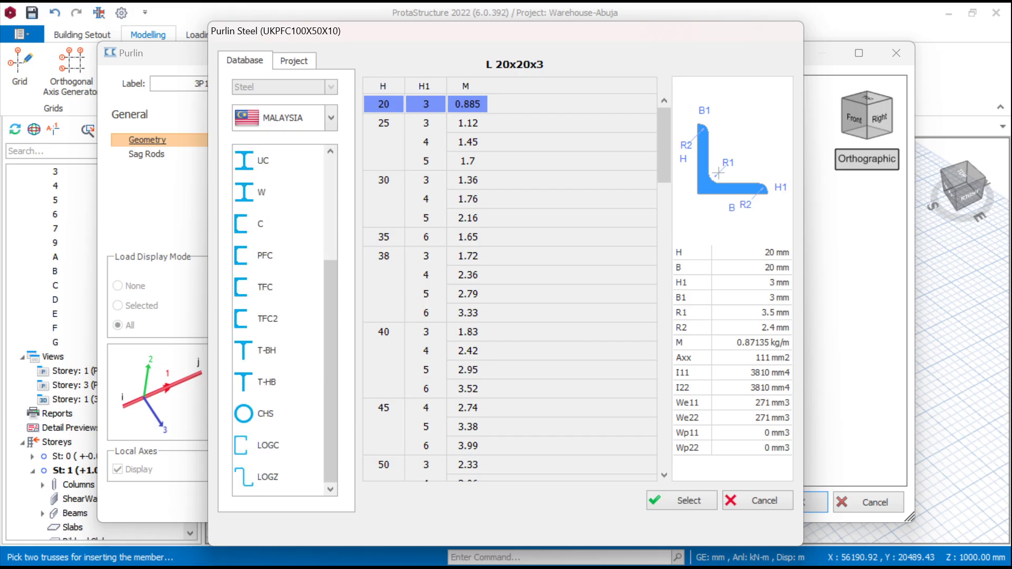
pyautogui.click(277, 476)
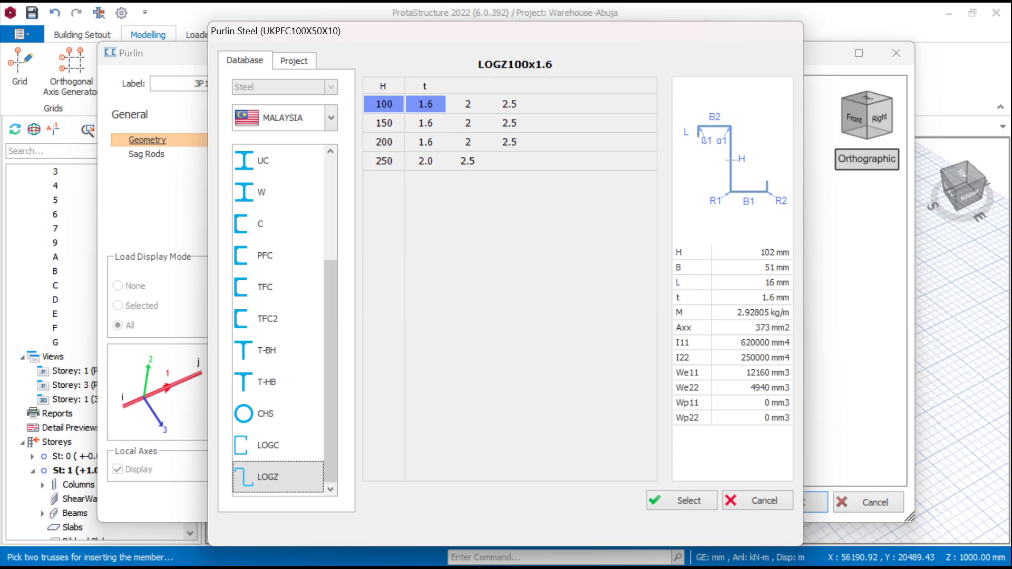
pyautogui.click(383, 124)
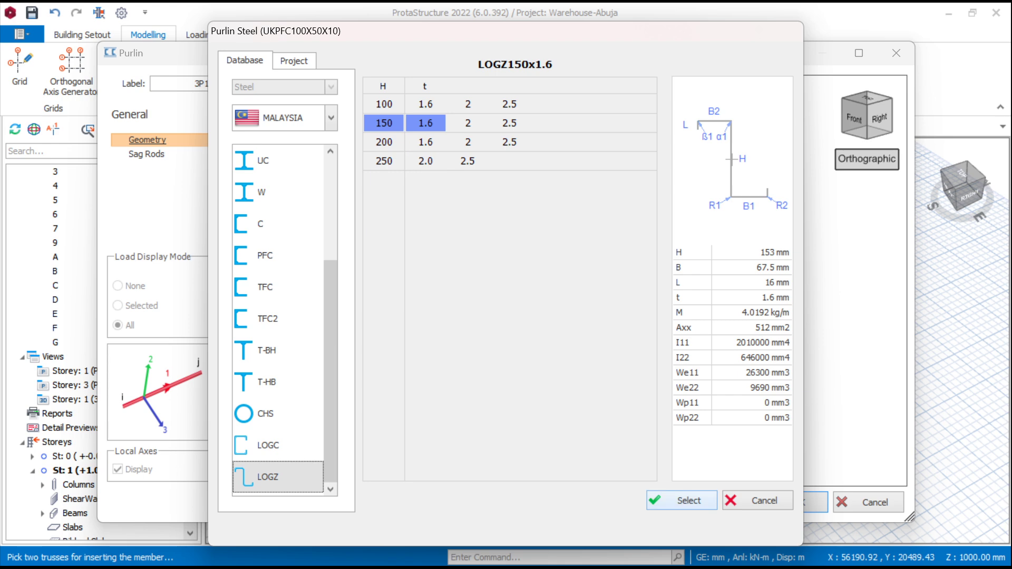
pyautogui.click(681, 500)
pyautogui.click(682, 527)
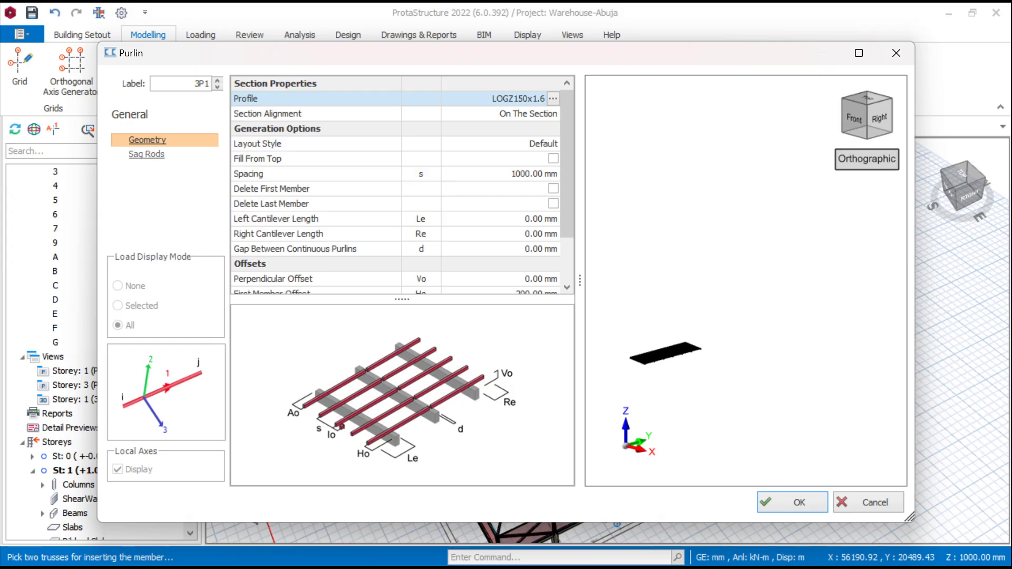
# Try a purlin spacing of 1200 mm and update the preview
pyautogui.click(533, 174)
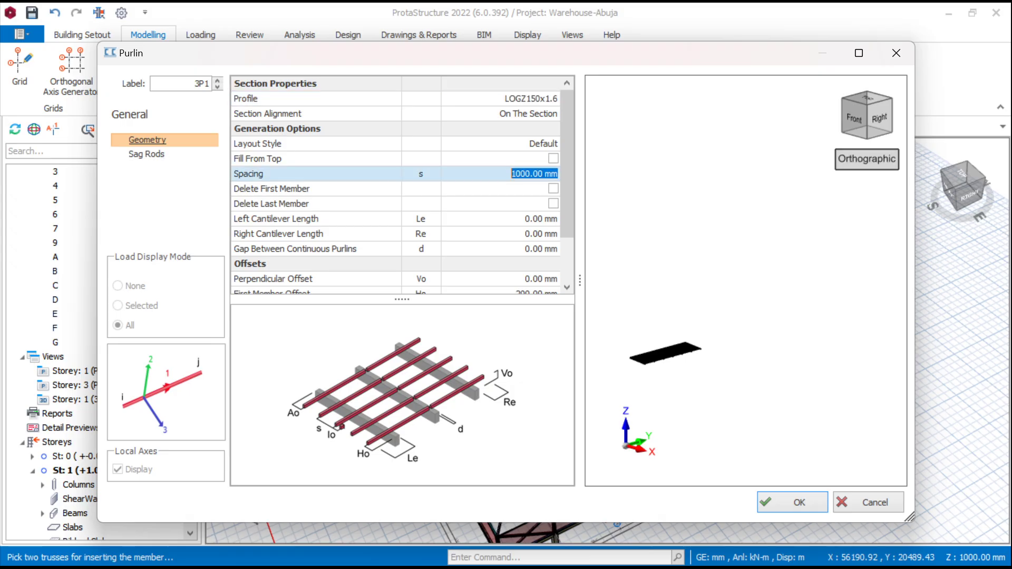
pyautogui.write('12')
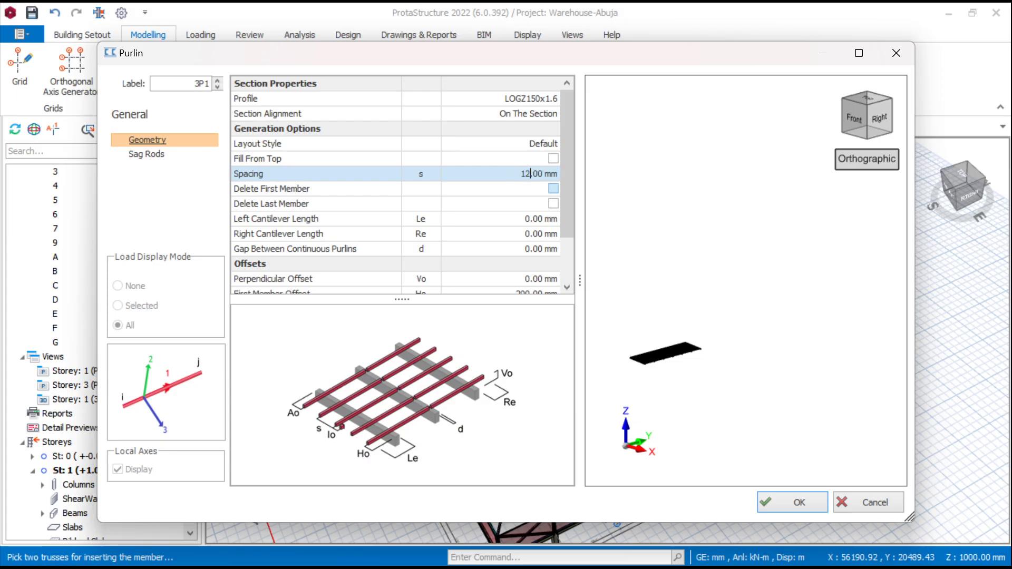
pyautogui.write('00')
pyautogui.click(534, 234)
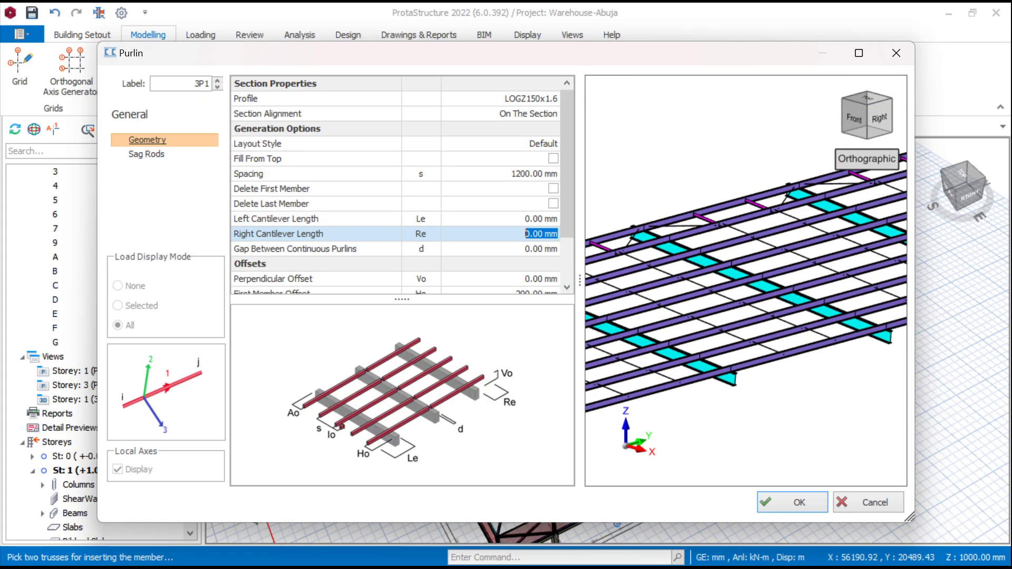
# Try a purlin spacing of 1000 mm and update the preview
pyautogui.click(548, 174)
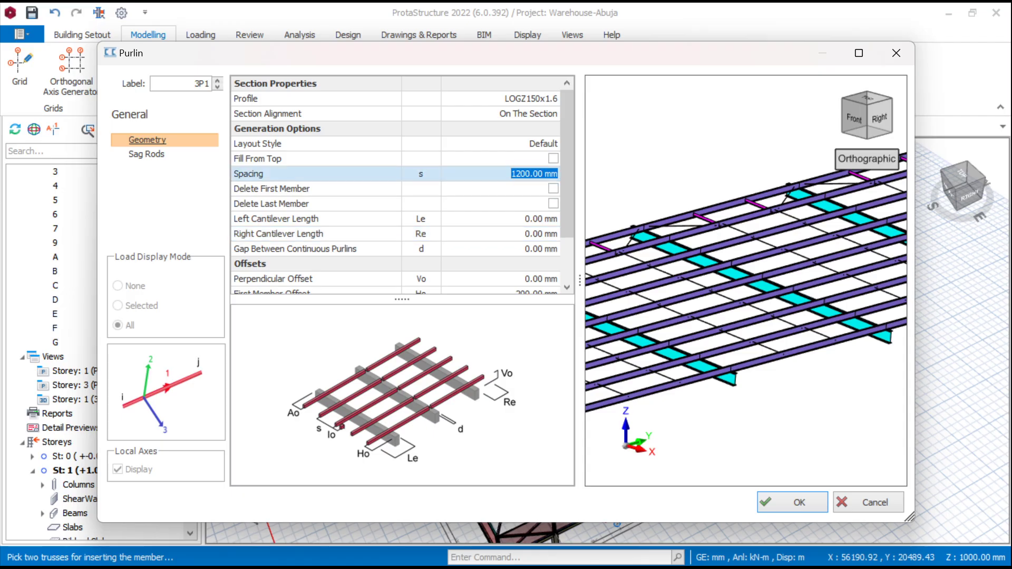
pyautogui.write('1')
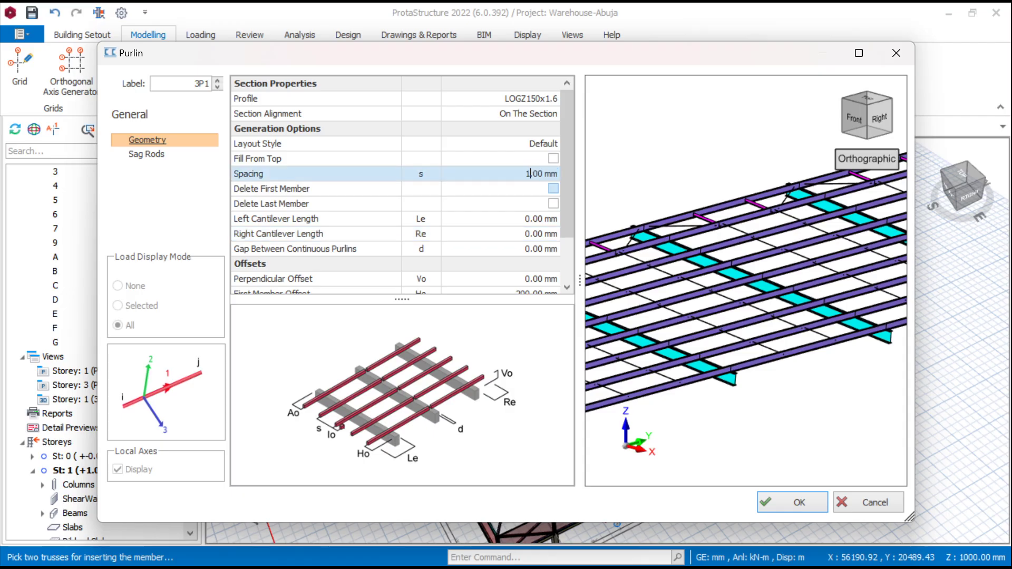
pyautogui.write('000.')
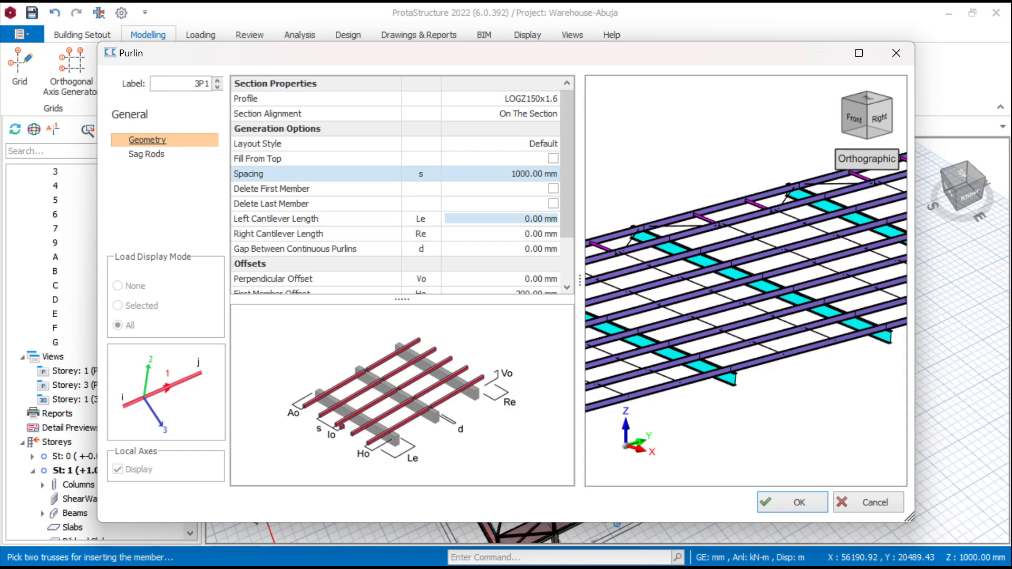
pyautogui.click(548, 219)
# Set the purlin spacing to 1200 mm and try the Delete Last Member option, leaving it off
pyautogui.click(550, 174)
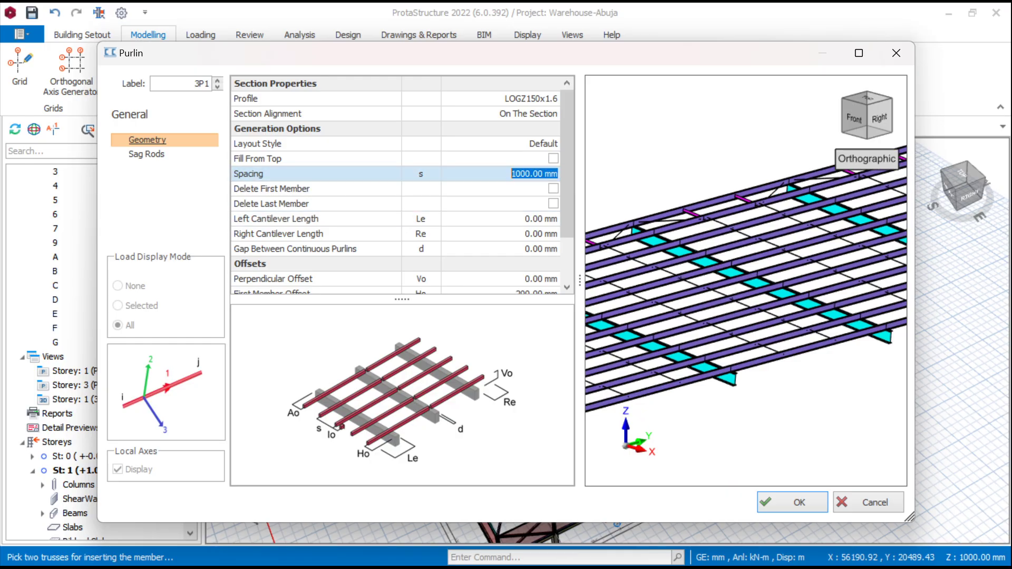
pyautogui.write('1200')
pyautogui.click(553, 203)
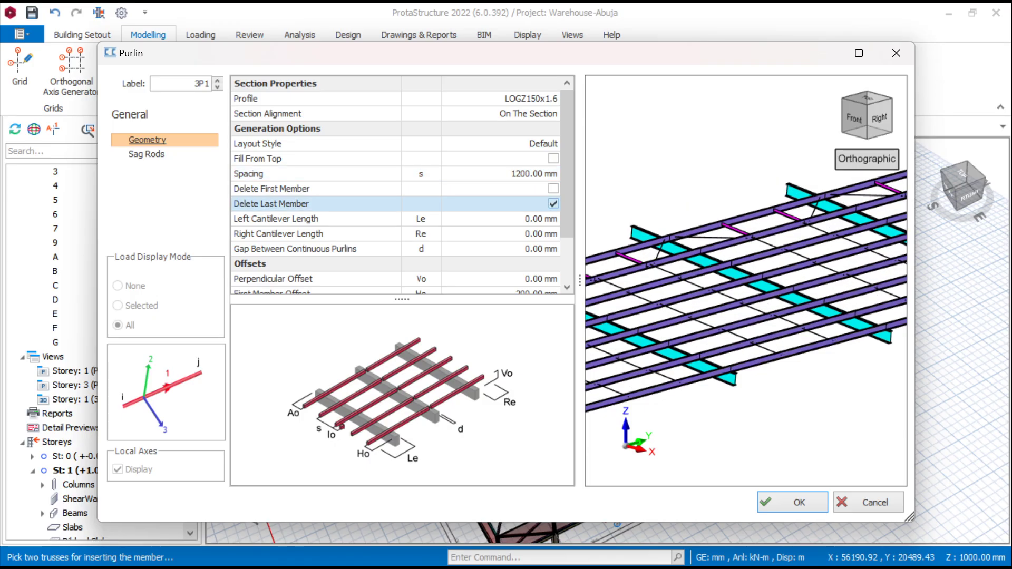
pyautogui.click(553, 204)
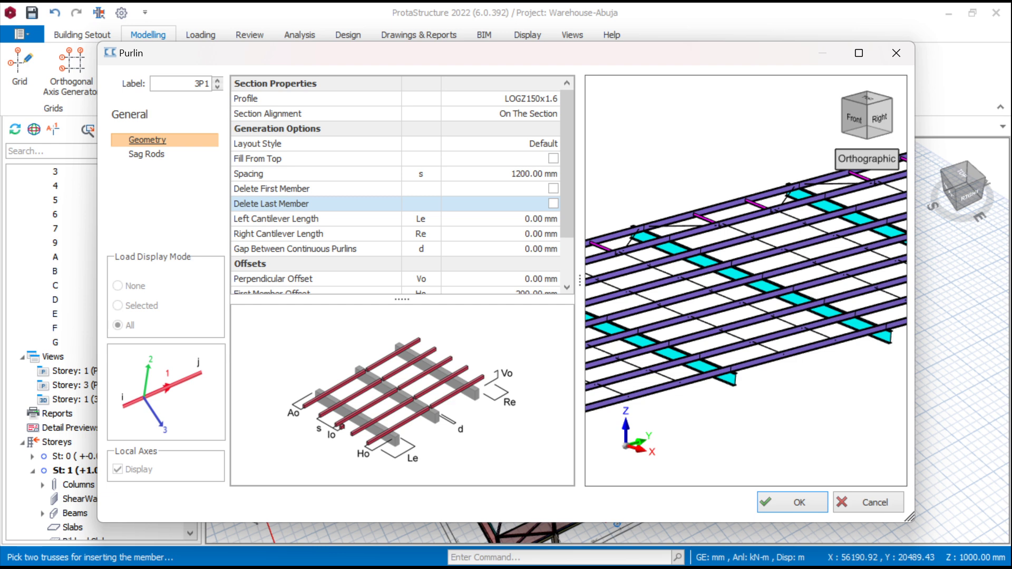
# Review the purlin offsets and sag rod settings, and insert the purlins on the easternmost slope of the main roof
pyautogui.scroll(-1, 401, 185)
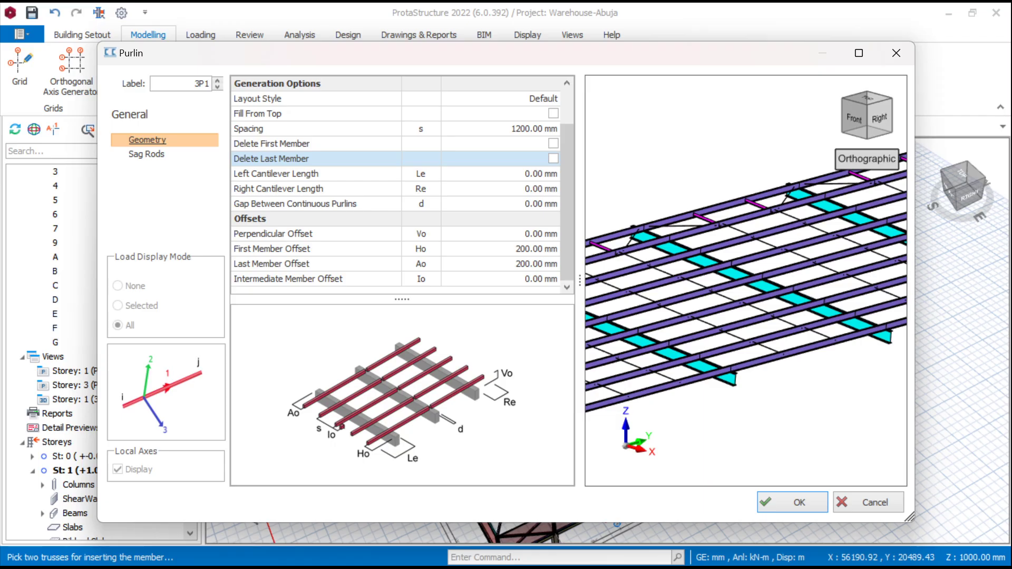
pyautogui.click(146, 154)
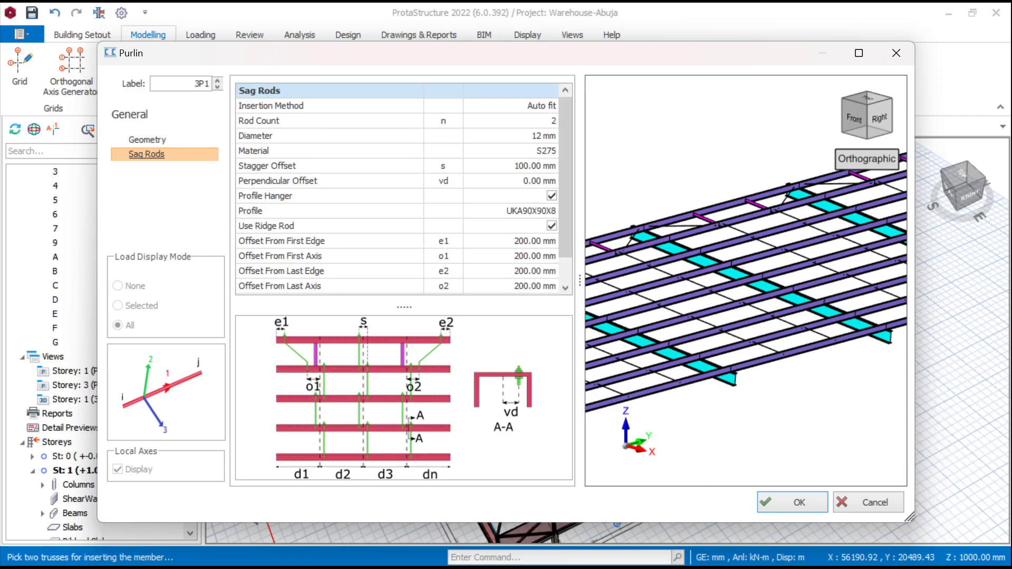
pyautogui.scroll(-1, 404, 187)
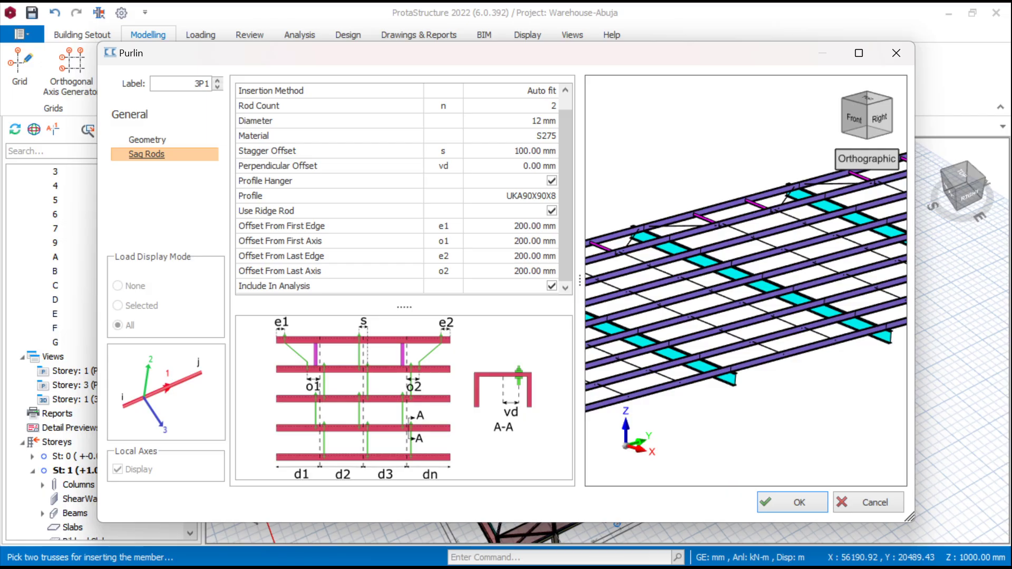
pyautogui.click(792, 503)
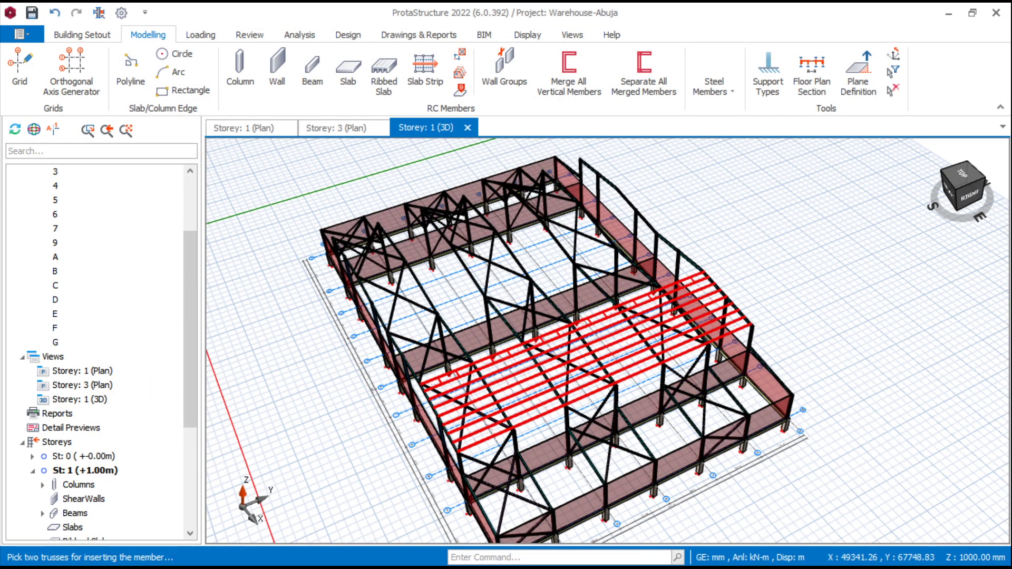
pyautogui.scroll(2, 637, 284)
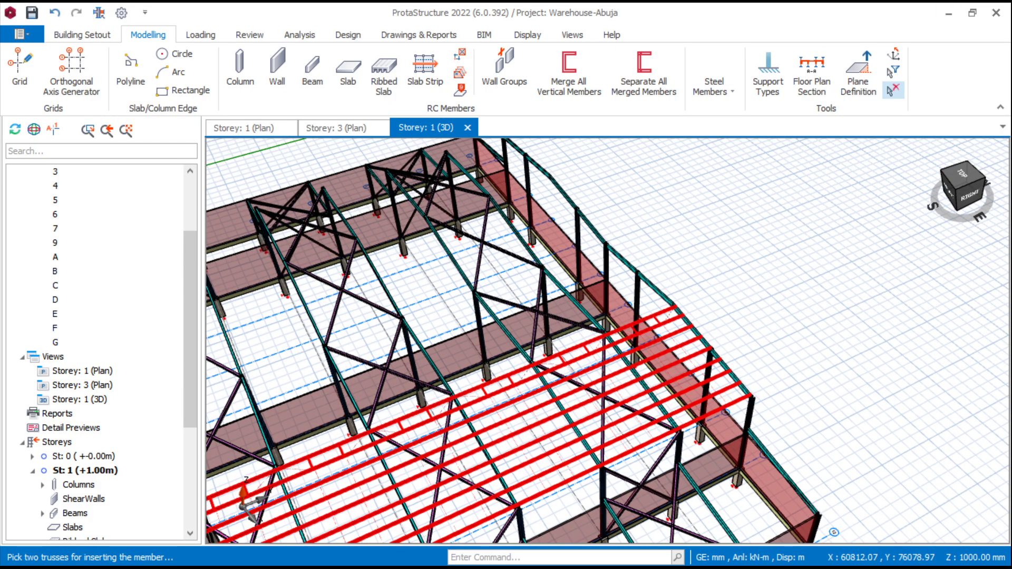
# Insert LOGZ150x1.6 purlins at 1200 mm spacing across the full width of the next roof bay beside the existing purlins
pyautogui.scroll(-2, 801, 192)
pyautogui.moveTo(709, 256); pyautogui.dragTo(677, 253, button='middle')
pyautogui.moveTo(809, 235); pyautogui.dragTo(780, 243, button='middle')
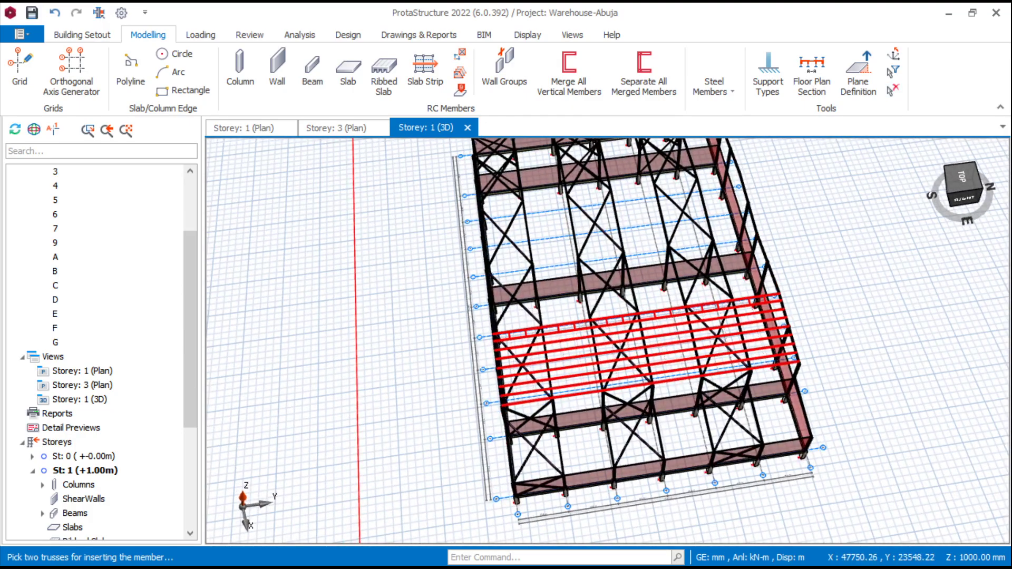
pyautogui.scroll(2, 445, 310)
pyautogui.moveTo(441, 366); pyautogui.dragTo(484, 336, button='middle')
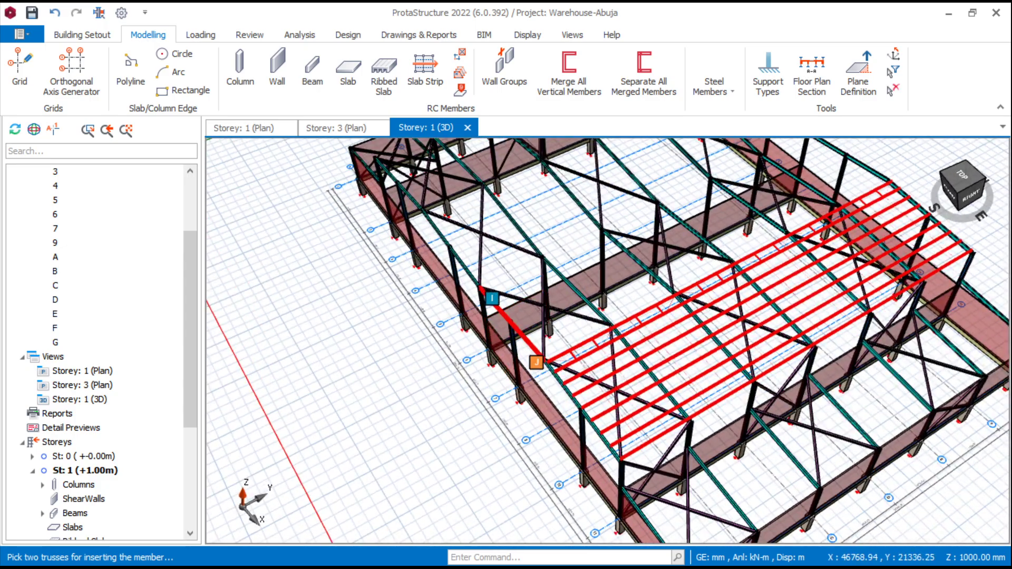
pyautogui.click(511, 322)
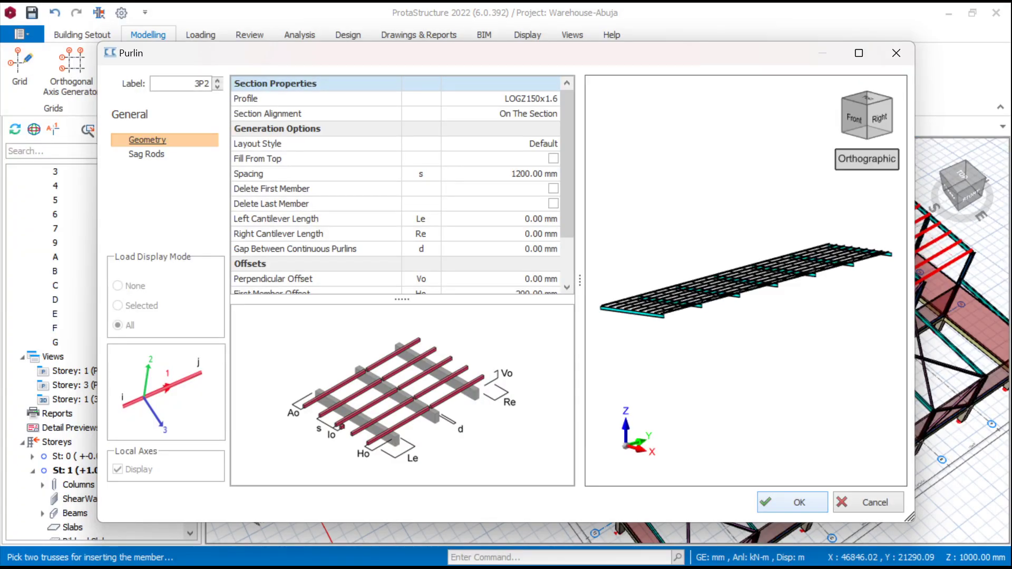
pyautogui.click(792, 502)
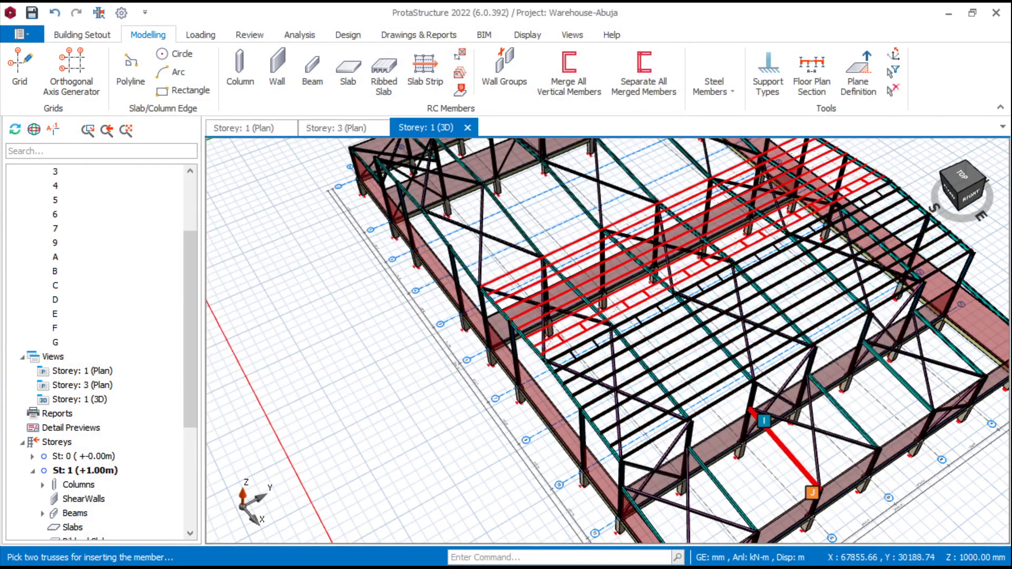
# Insert the same purlins across the roof bay between axes 4 and 6, picking its two outer rafters
pyautogui.scroll(-3, 773, 421)
pyautogui.scroll(3, 722, 224)
pyautogui.moveTo(832, 253); pyautogui.dragTo(759, 287, button='middle')
pyautogui.scroll(-2, 843, 303)
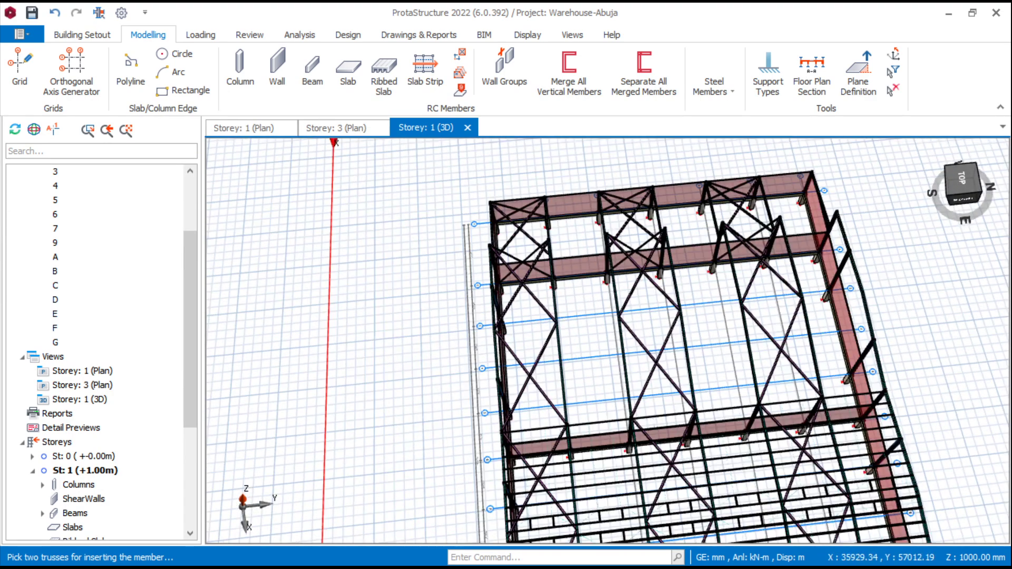
pyautogui.scroll(5, 510, 387)
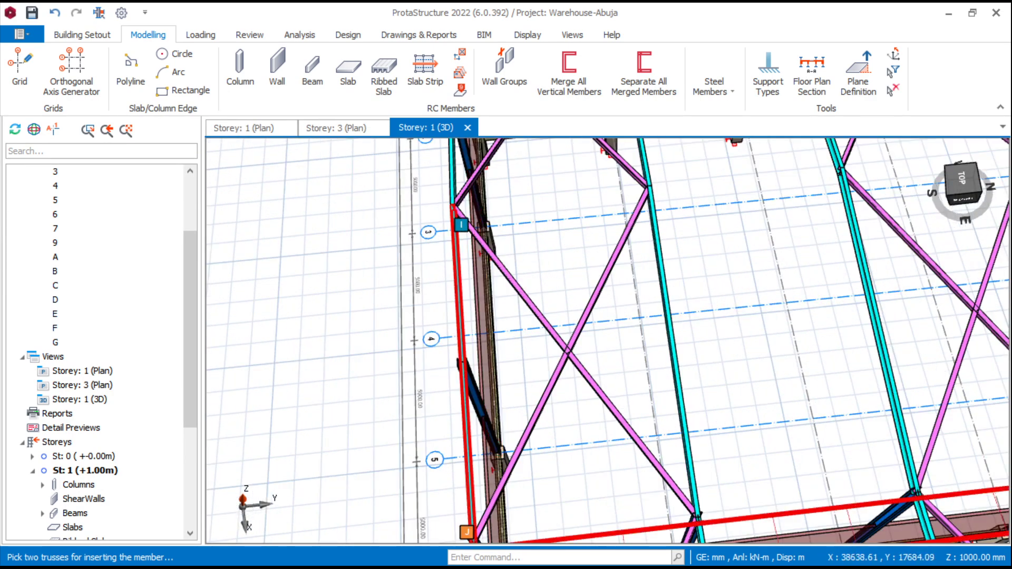
pyautogui.click(792, 501)
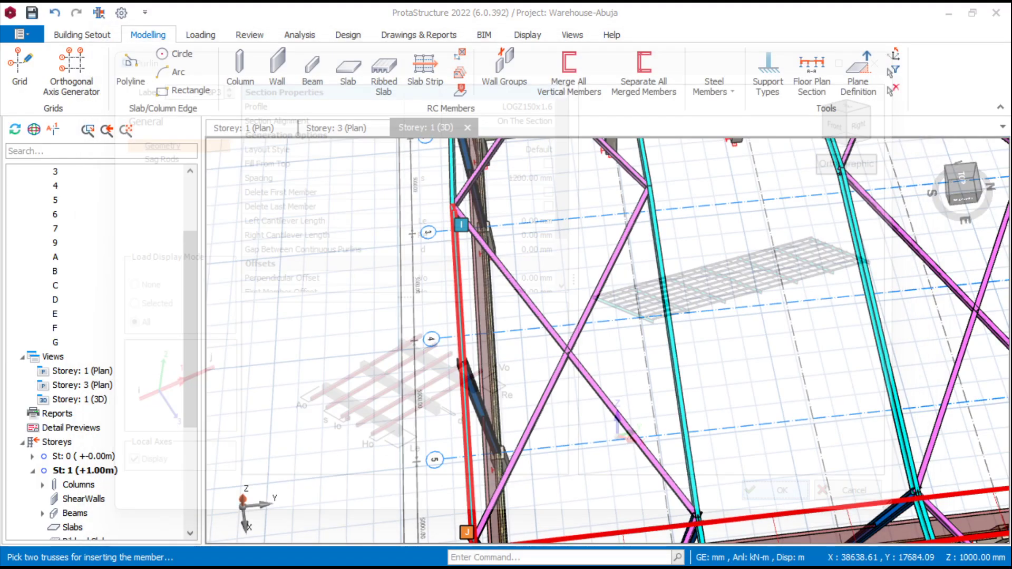
# Insert purlins at 1200 mm spacing across the roof bay between axes 2 and 4, picking its two outer rafters
pyautogui.scroll(-5, 606, 340)
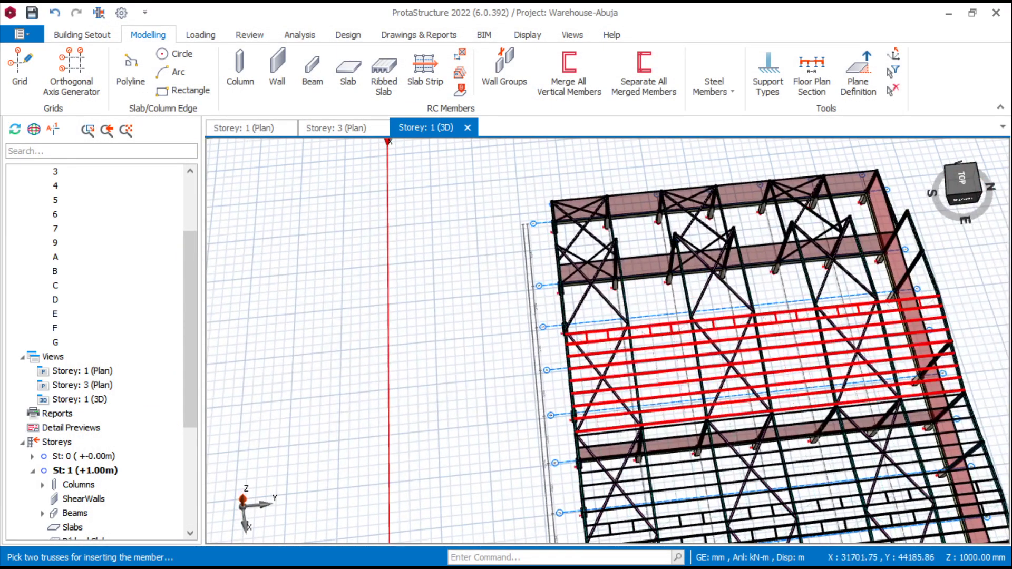
pyautogui.scroll(2, 865, 298)
pyautogui.scroll(-2, 790, 311)
pyautogui.moveTo(733, 331)
pyautogui.mouseDown(button='middle')
pyautogui.moveTo(822, 347)
pyautogui.moveTo(896, 295)
pyautogui.mouseUp(button='middle')
pyautogui.scroll(4, 607, 339)
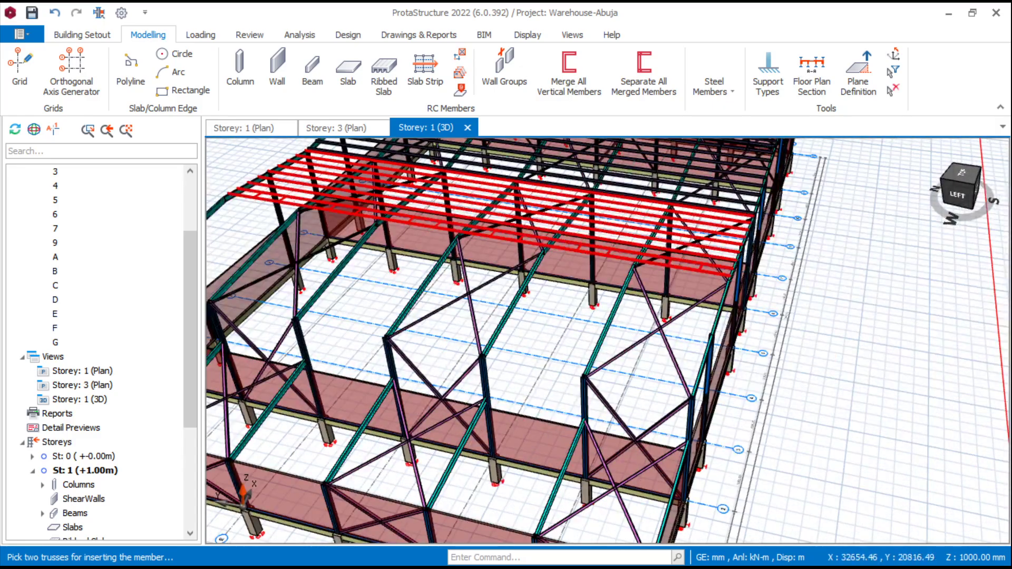
pyautogui.scroll(3, 608, 340)
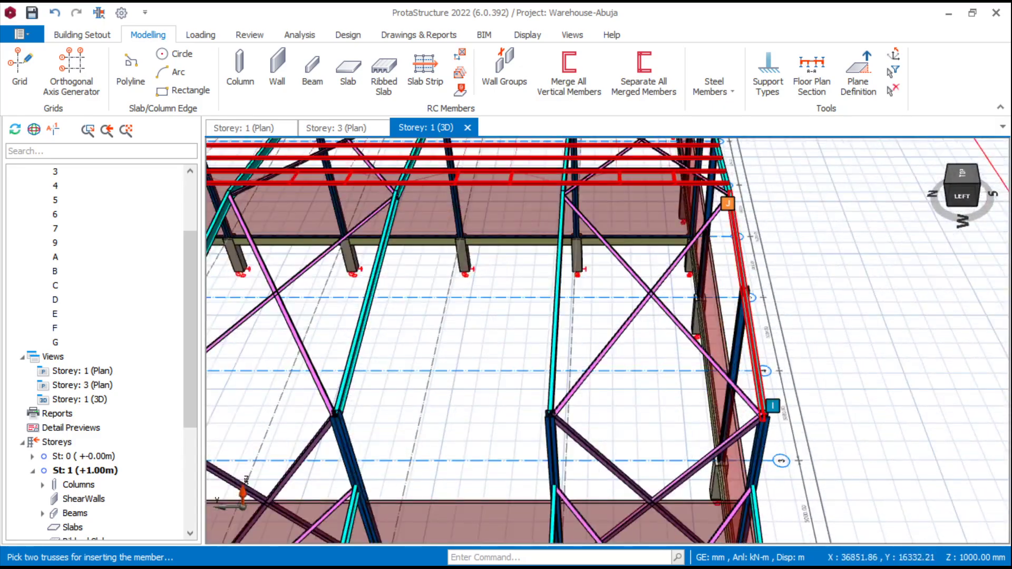
pyautogui.scroll(-4, 754, 319)
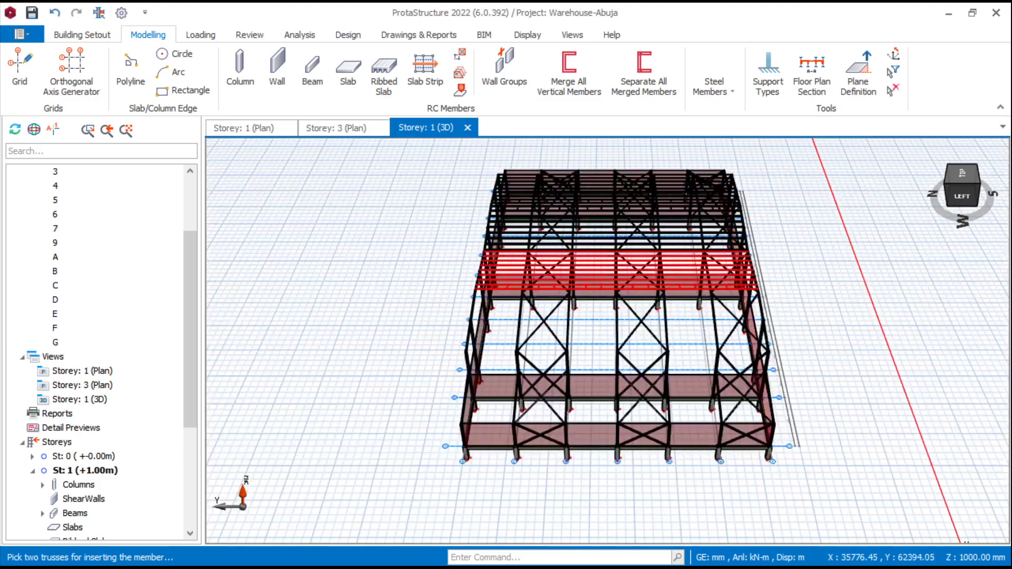
pyautogui.scroll(4, 434, 319)
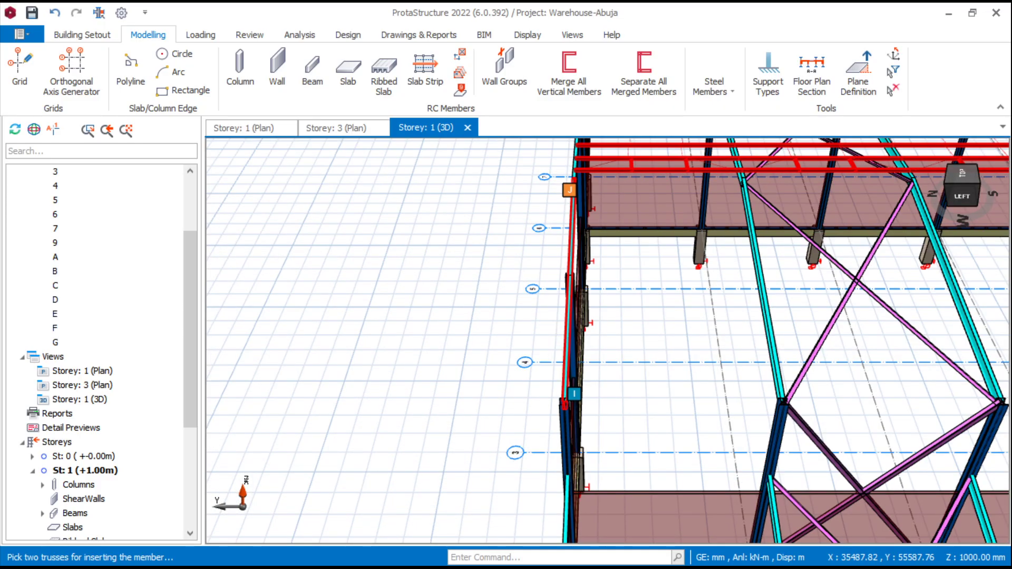
pyautogui.click(568, 319)
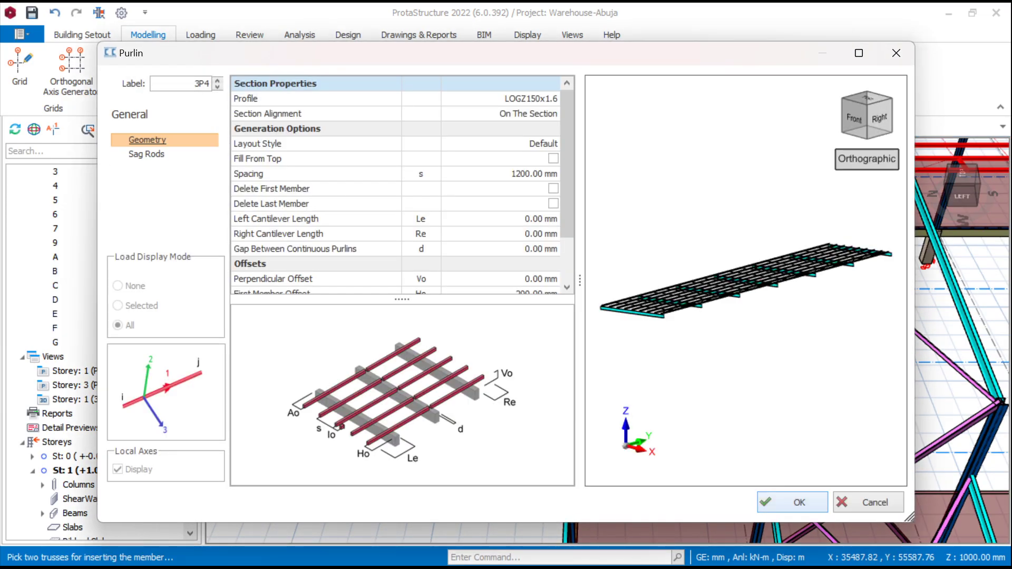
pyautogui.click(792, 502)
# Examine the purlins on the main roof and the lower end bay in front of it from several viewpoints
pyautogui.scroll(-4, 587, 359)
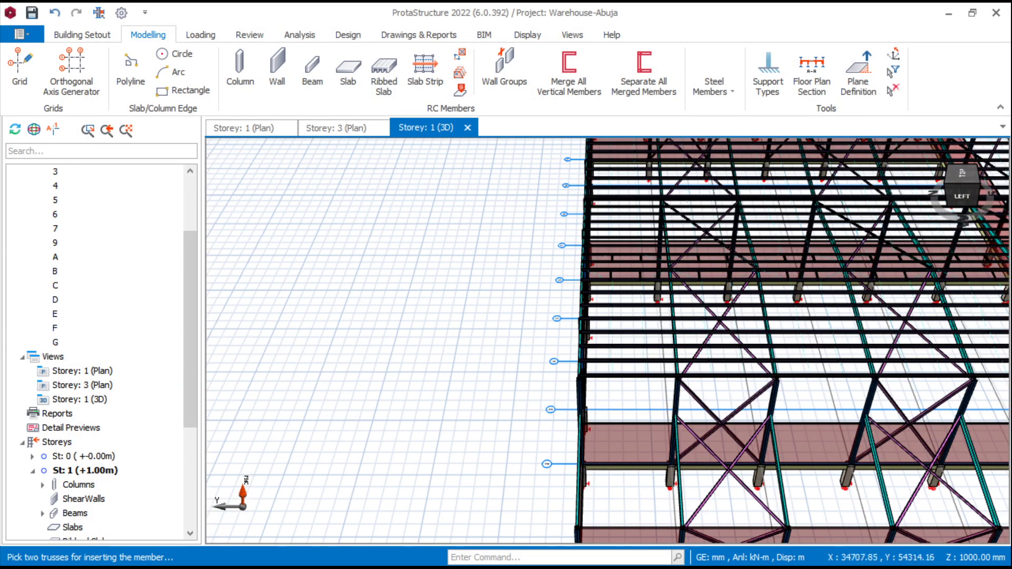
pyautogui.scroll(-4, 588, 369)
pyautogui.scroll(4, 658, 373)
pyautogui.scroll(-2, 654, 369)
pyautogui.moveTo(627, 337); pyautogui.dragTo(580, 388, button='middle')
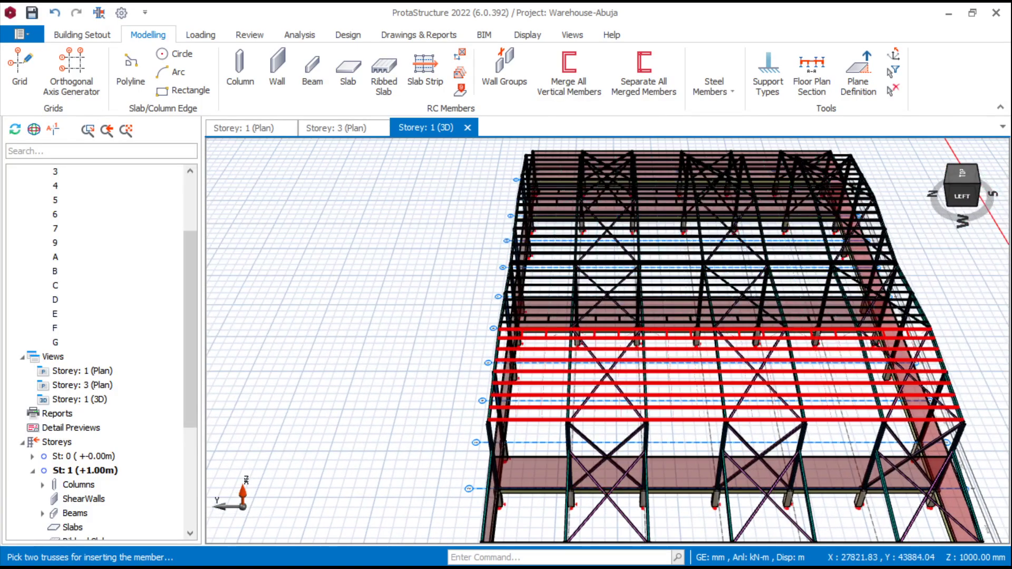
pyautogui.scroll(4, 696, 342)
pyautogui.scroll(-5, 696, 338)
pyautogui.scroll(4, 764, 380)
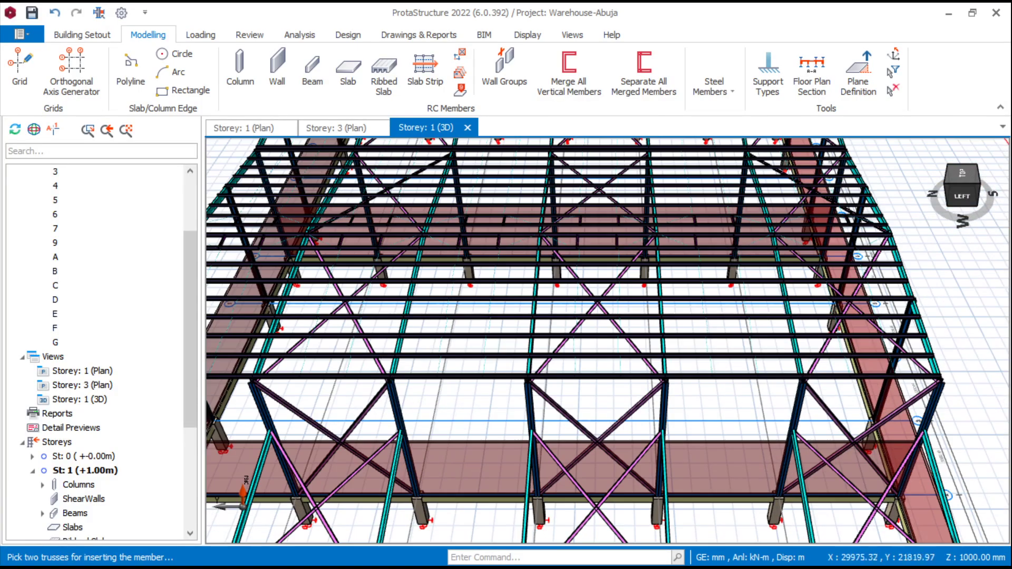
pyautogui.moveTo(843, 464); pyautogui.dragTo(727, 358, button='middle')
pyautogui.scroll(-3, 843, 332)
pyautogui.moveTo(601, 342); pyautogui.dragTo(688, 343, button='middle')
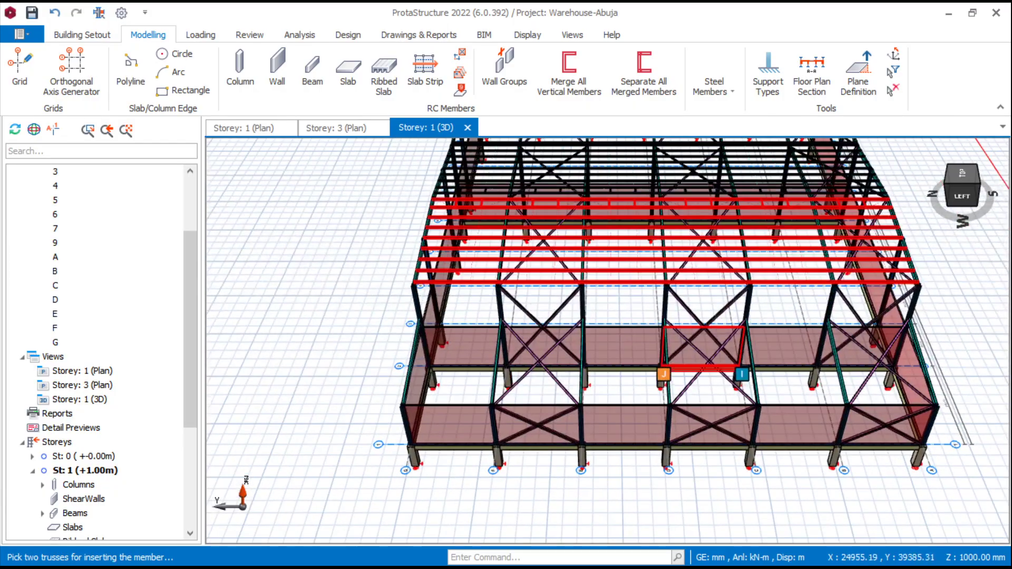
pyautogui.scroll(4, 461, 314)
pyautogui.scroll(-2, 685, 358)
pyautogui.moveTo(785, 427); pyautogui.dragTo(721, 382, button='middle')
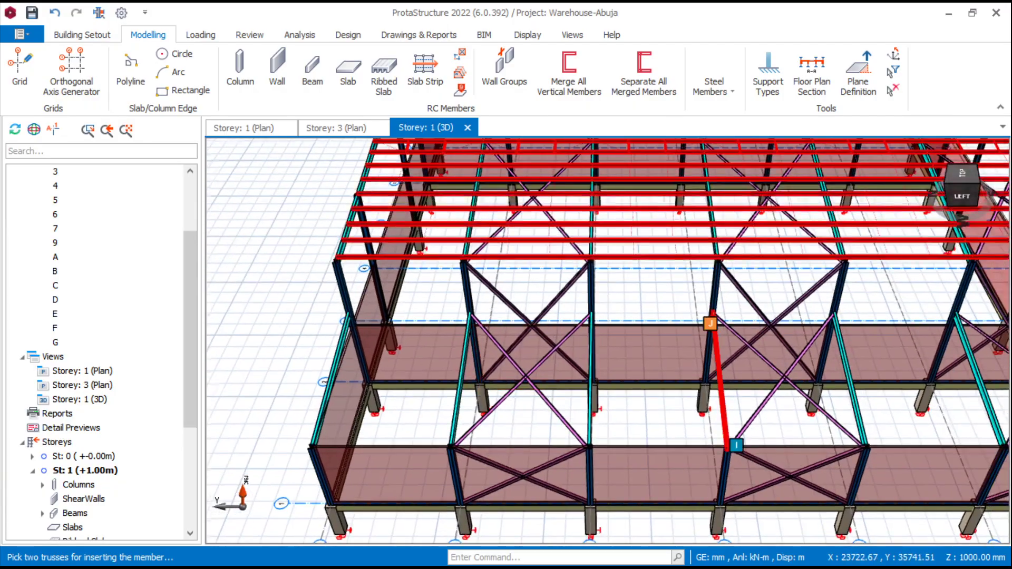
pyautogui.scroll(-4, 722, 382)
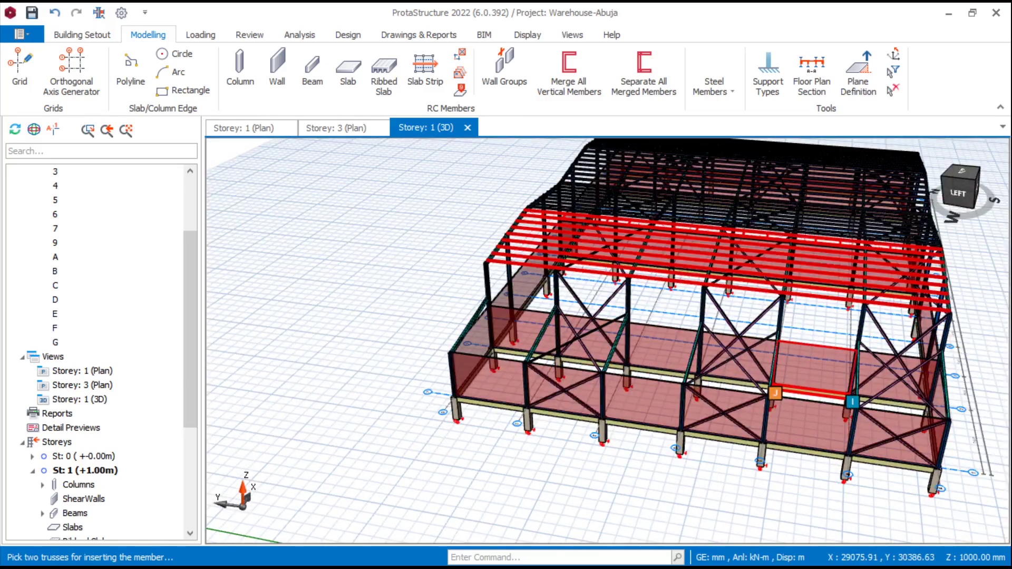
pyautogui.scroll(-3, 792, 352)
pyautogui.scroll(4, 704, 337)
pyautogui.scroll(-3, 626, 358)
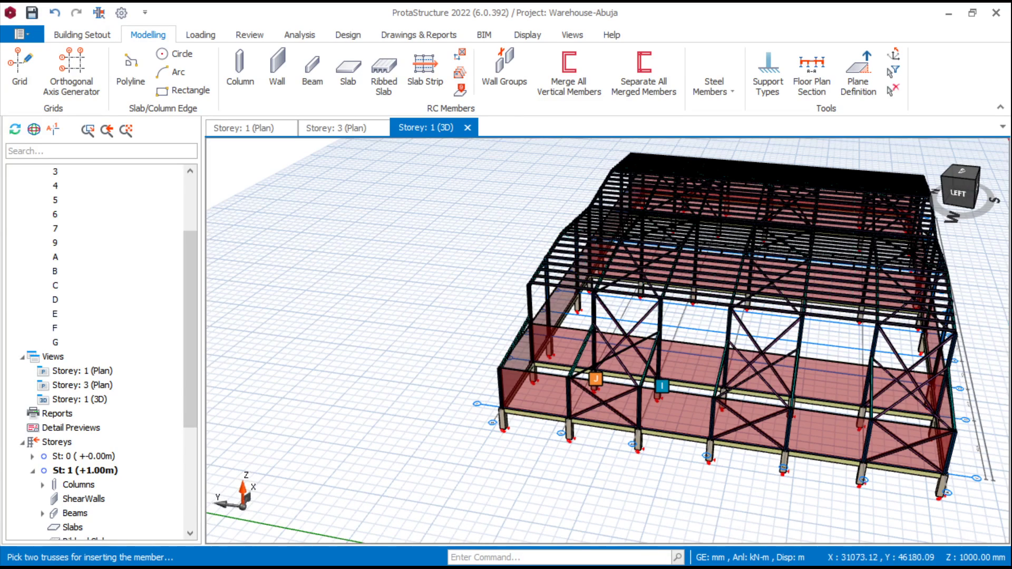
pyautogui.scroll(3, 568, 349)
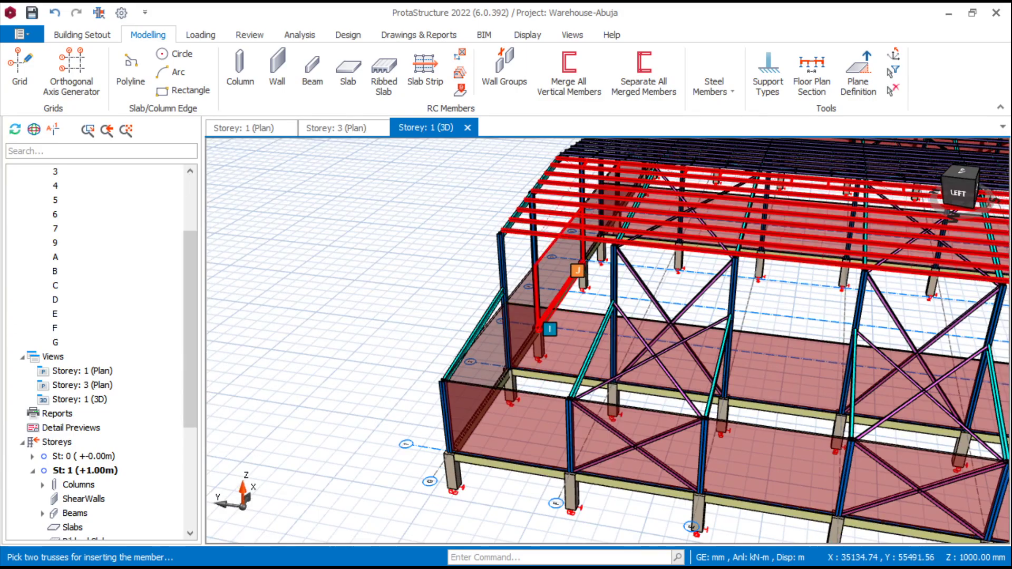
pyautogui.scroll(-3, 564, 302)
pyautogui.scroll(2, 856, 363)
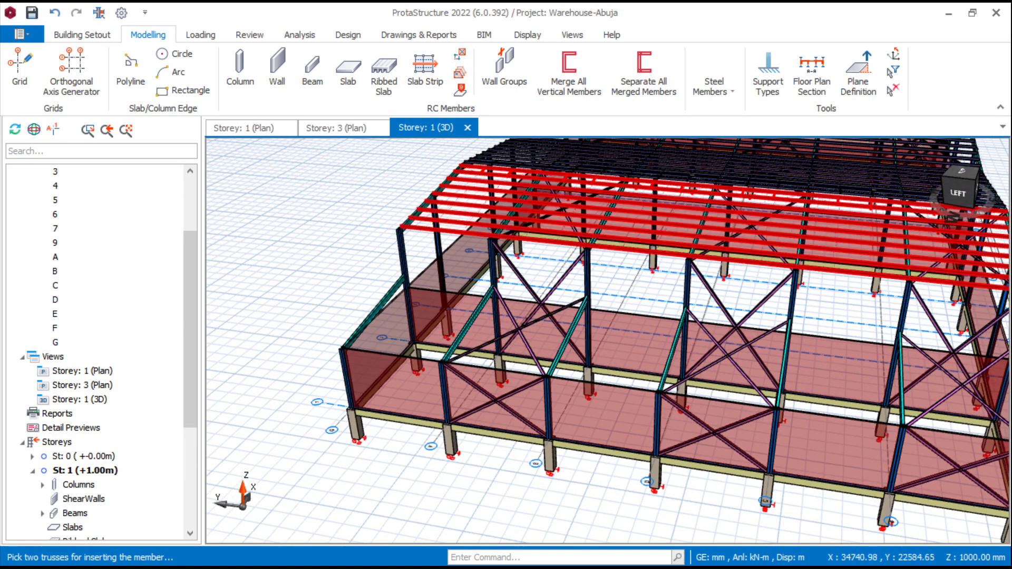
pyautogui.moveTo(653, 348); pyautogui.dragTo(559, 368, button='middle')
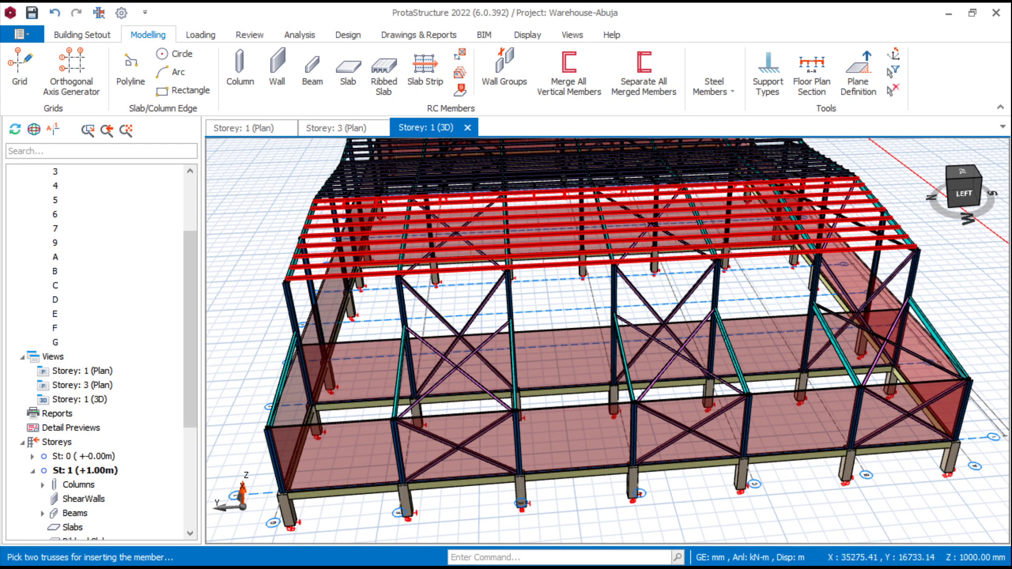
# Start a girt between the two outermost columns of the tall end frame along axis 2
pyautogui.click(714, 86)
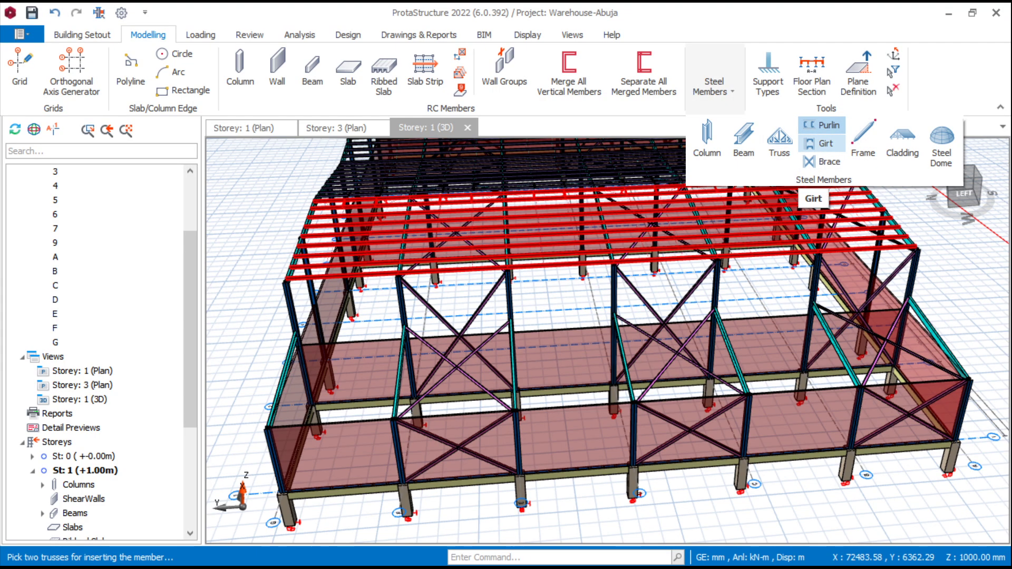
pyautogui.click(822, 143)
pyautogui.scroll(4, 296, 324)
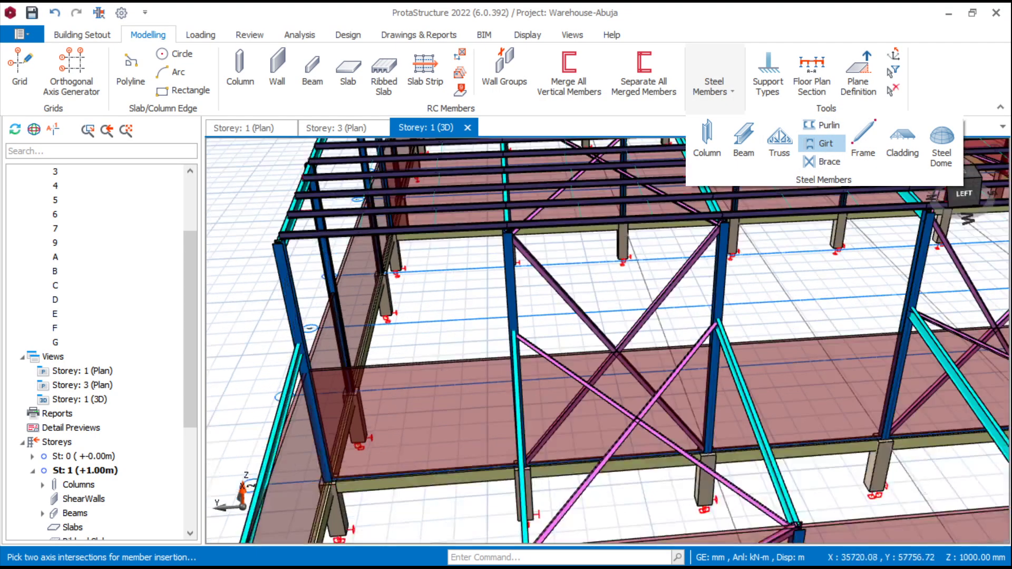
pyautogui.scroll(-5, 355, 320)
pyautogui.scroll(5, 379, 305)
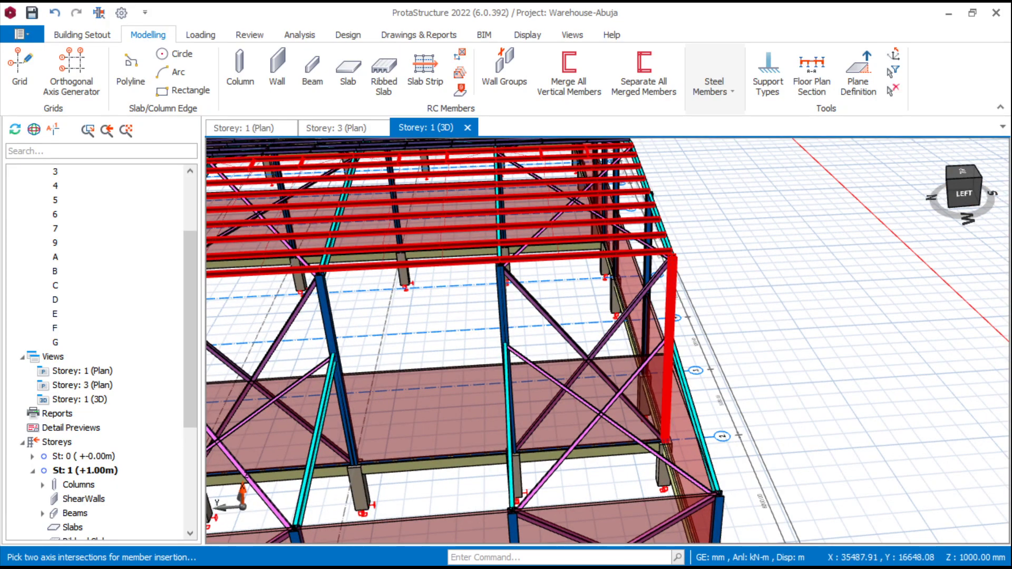
pyautogui.click(671, 290)
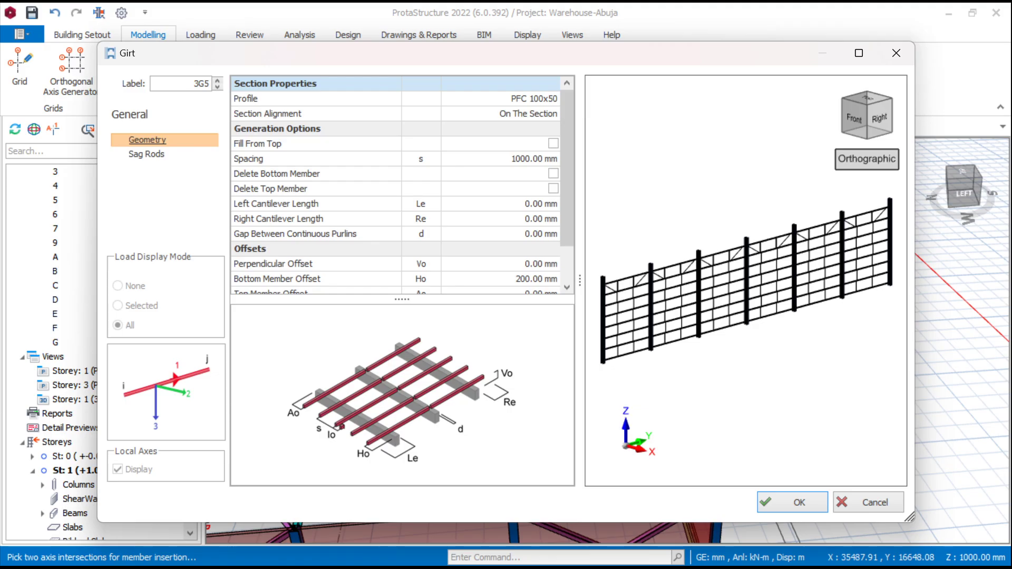
# Set the girt spacing to 1200 mm, review the sag rod settings and insert the PFC 100x50 girts
pyautogui.scroll(-1, 402, 185)
pyautogui.scroll(1, 402, 184)
pyautogui.click(534, 159)
pyautogui.write('1')
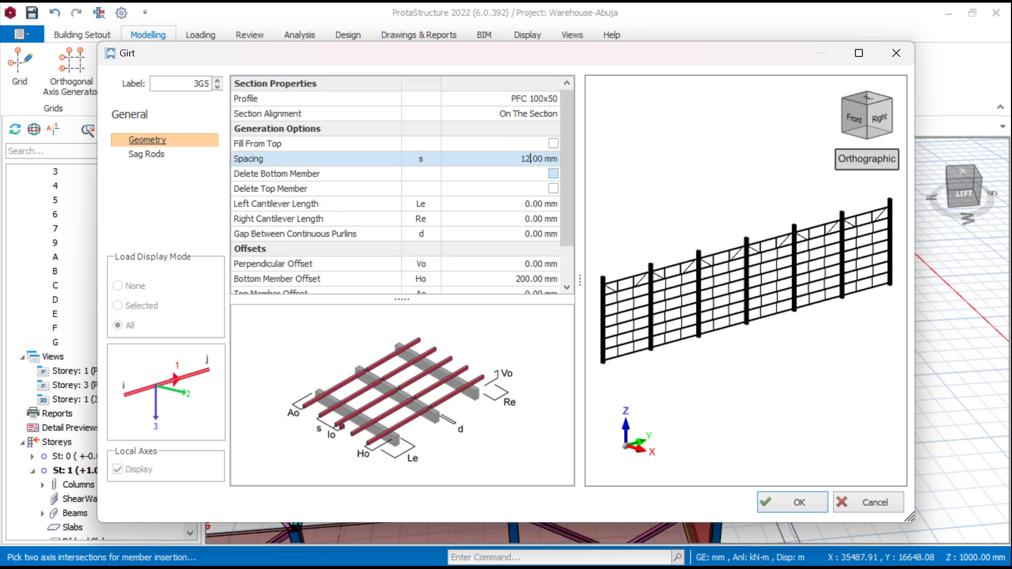
pyautogui.write('290')
pyautogui.press('BackSpace')
pyautogui.click(147, 154)
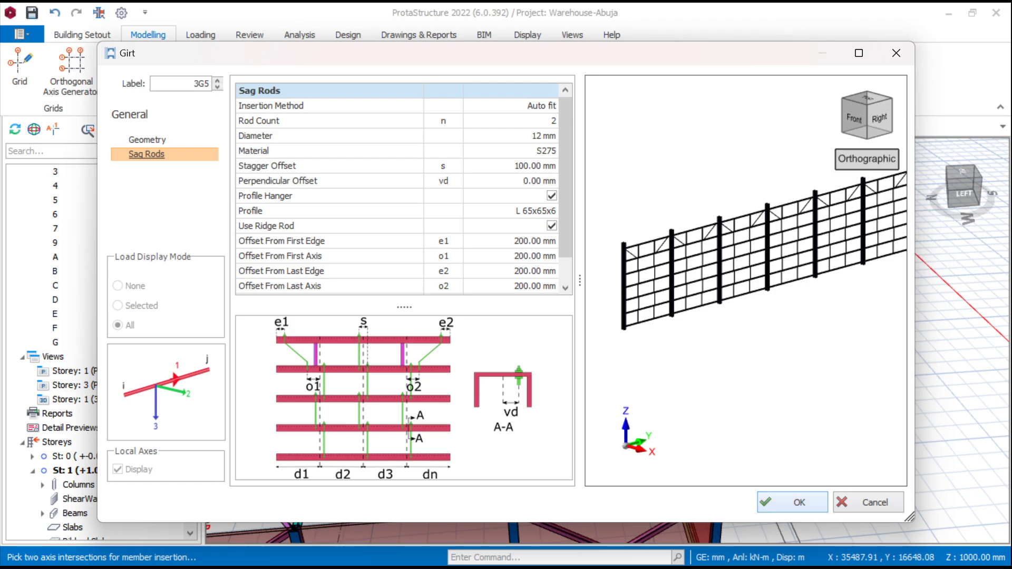
pyautogui.press('Return')
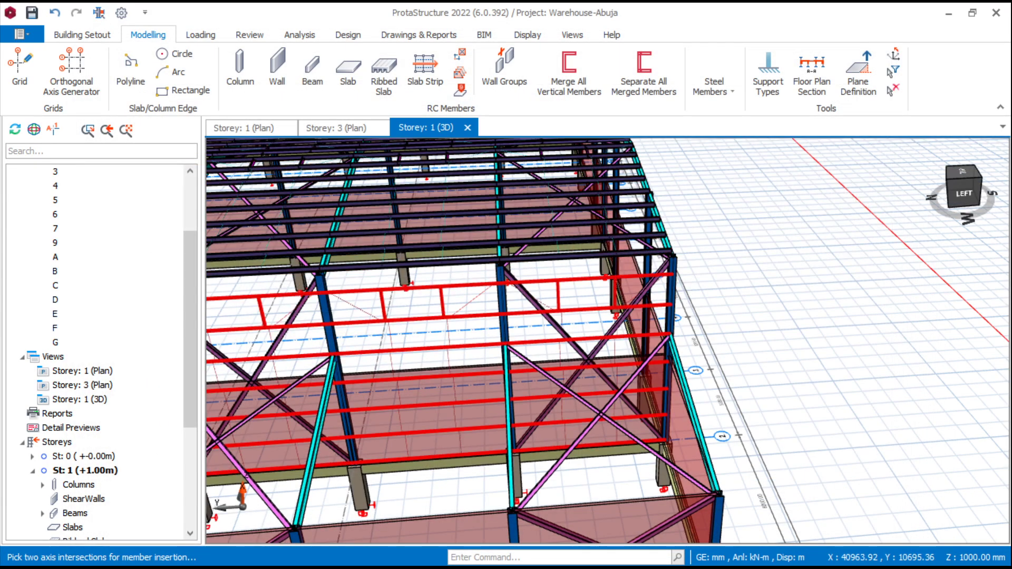
# Inspect the new girts along axis 2 and where they meet the corner column
pyautogui.moveTo(703, 392); pyautogui.dragTo(604, 371, button='middle')
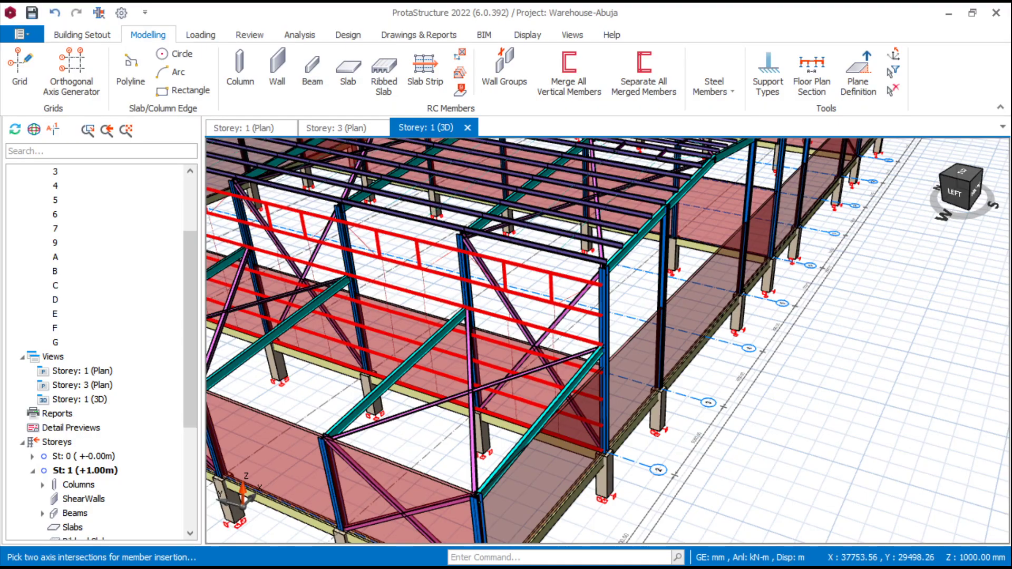
pyautogui.scroll(-4, 606, 359)
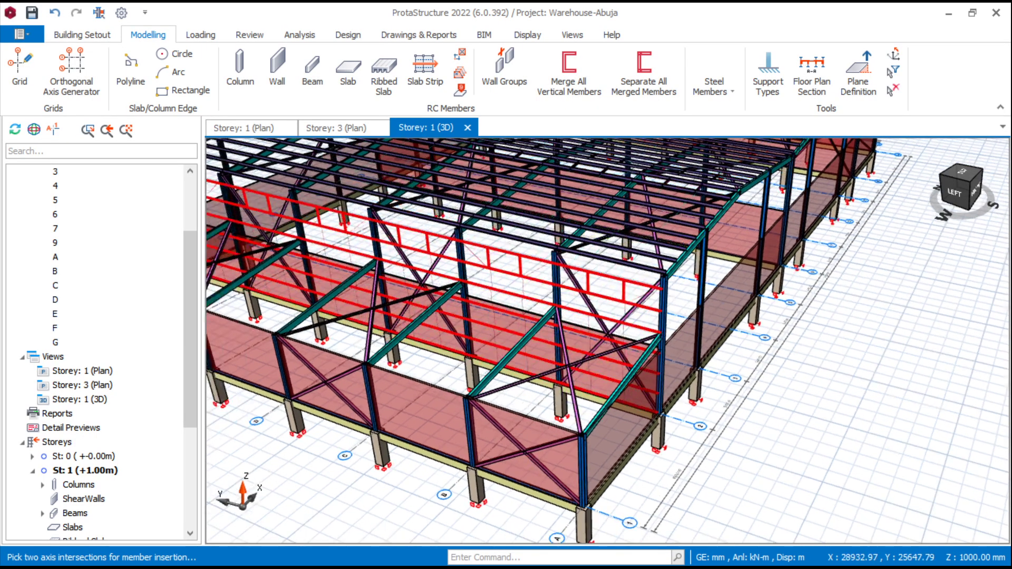
pyautogui.scroll(5, 621, 350)
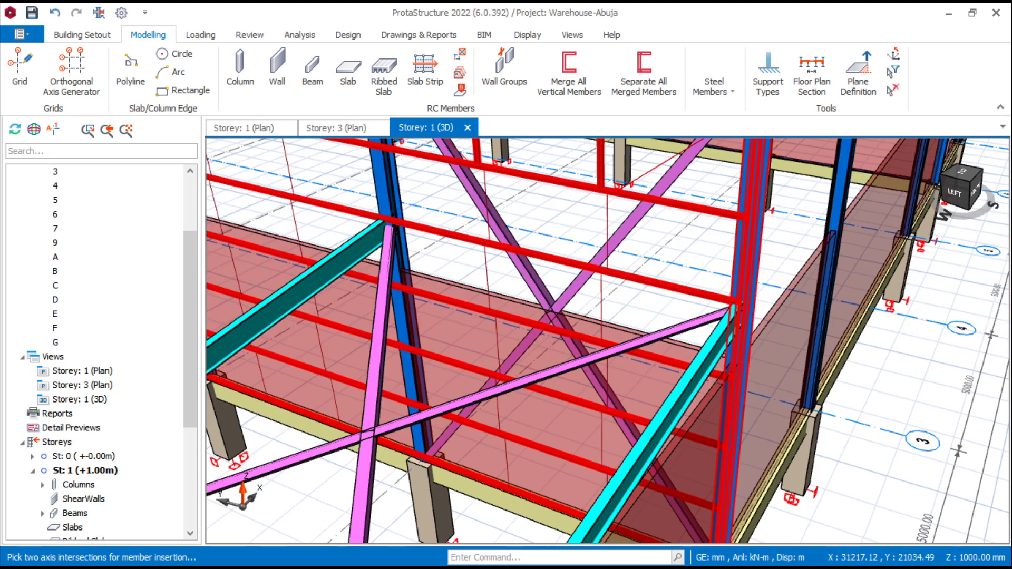
pyautogui.scroll(-5, 606, 343)
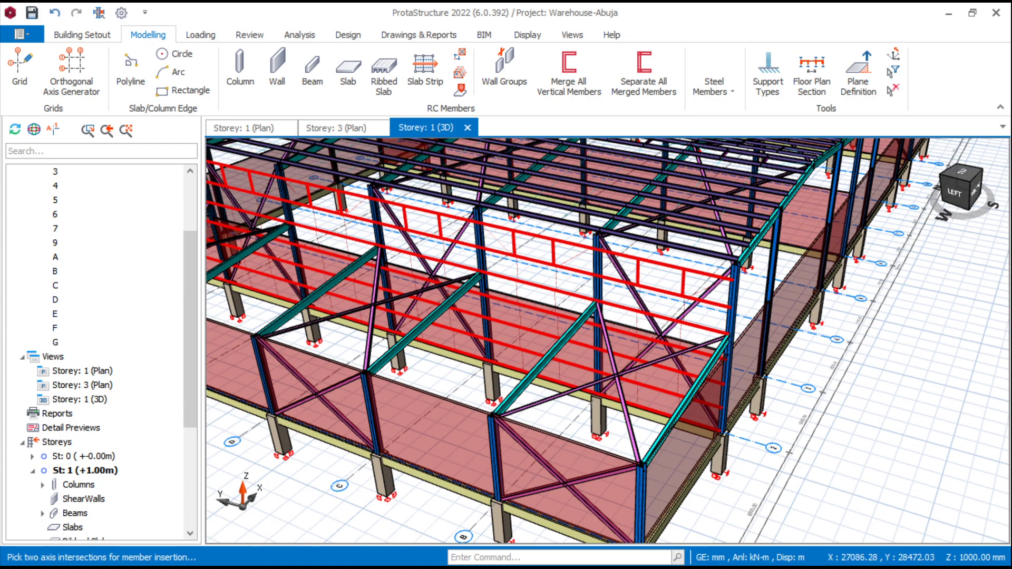
pyautogui.scroll(5, 680, 300)
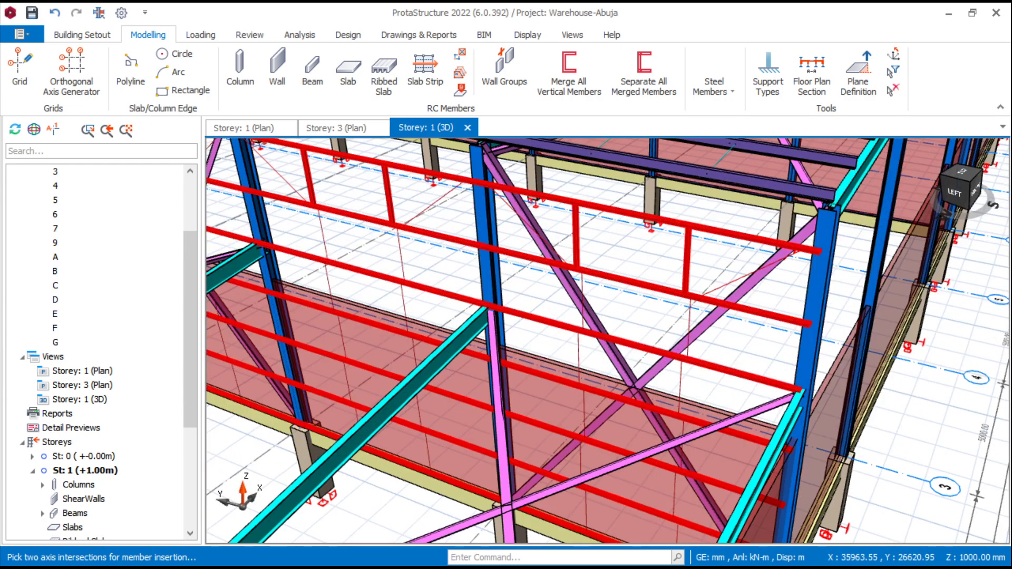
# Edit the girts along the tall end frame on axis 2 and set their bottom member offset to 4000 mm
pyautogui.moveTo(605, 337); pyautogui.dragTo(622, 326, button='middle')
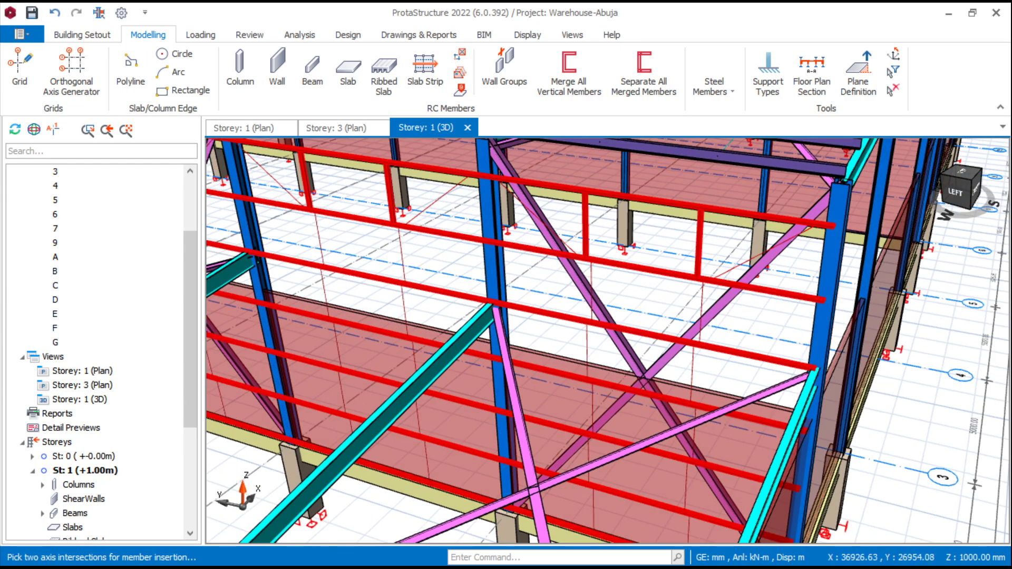
pyautogui.rightClick(632, 285)
pyautogui.click(680, 356)
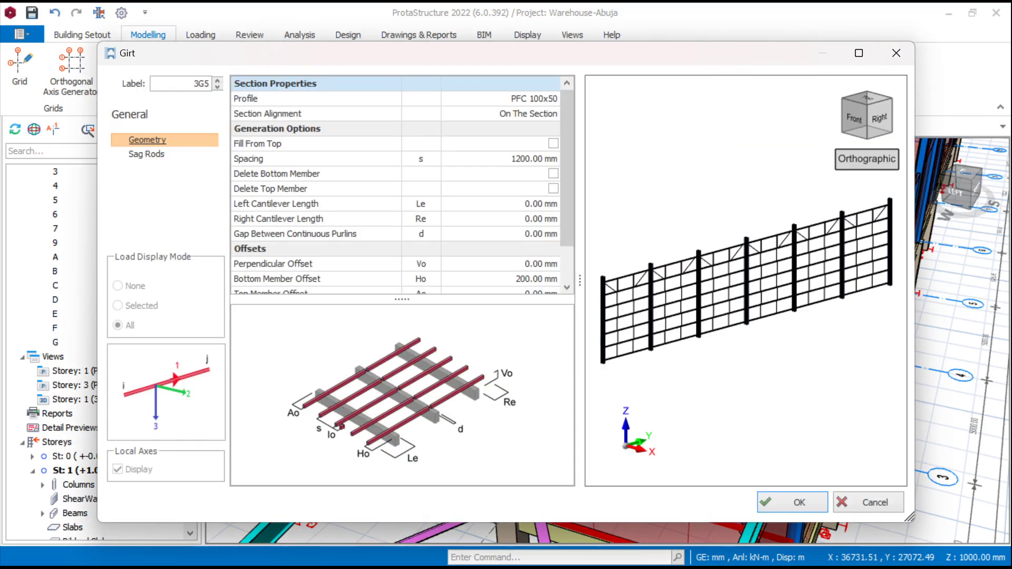
pyautogui.scroll(-1, 402, 185)
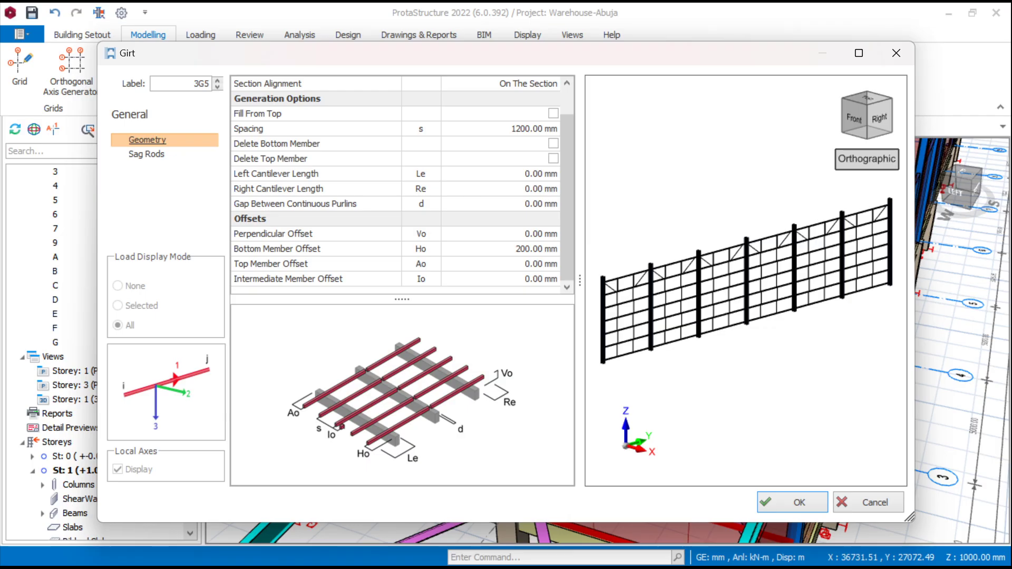
pyautogui.click(527, 249)
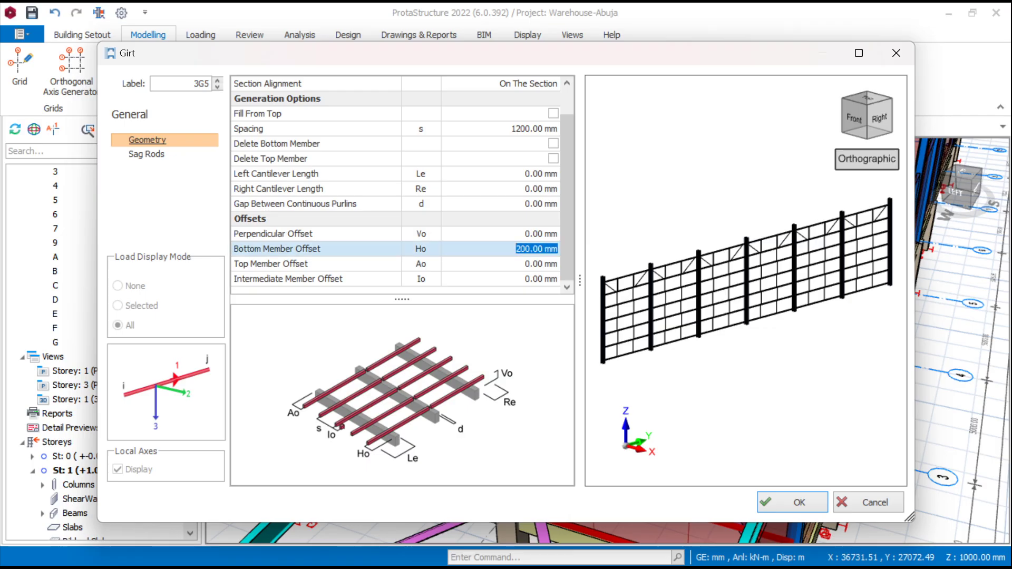
pyautogui.write('40')
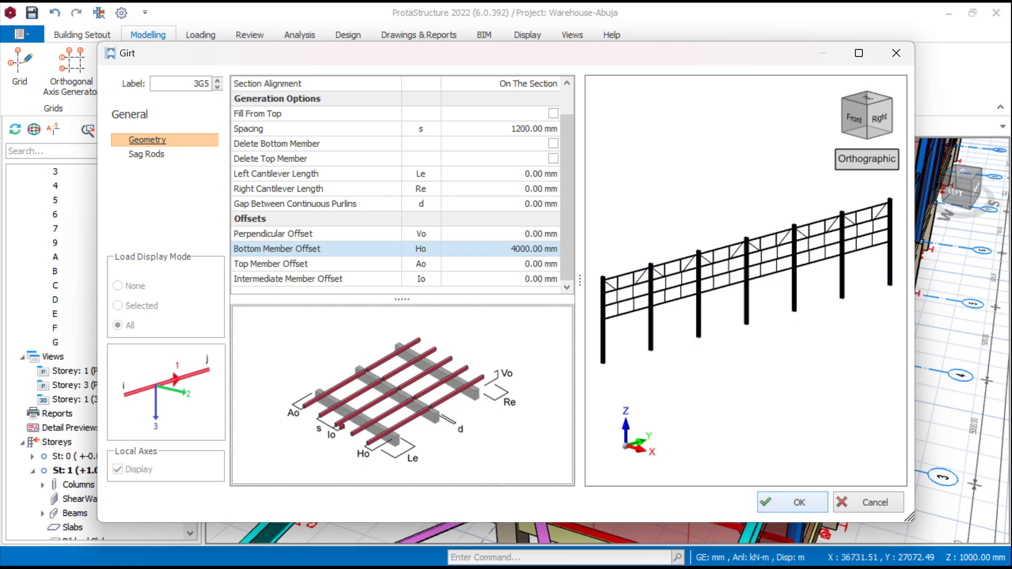
pyautogui.click(792, 503)
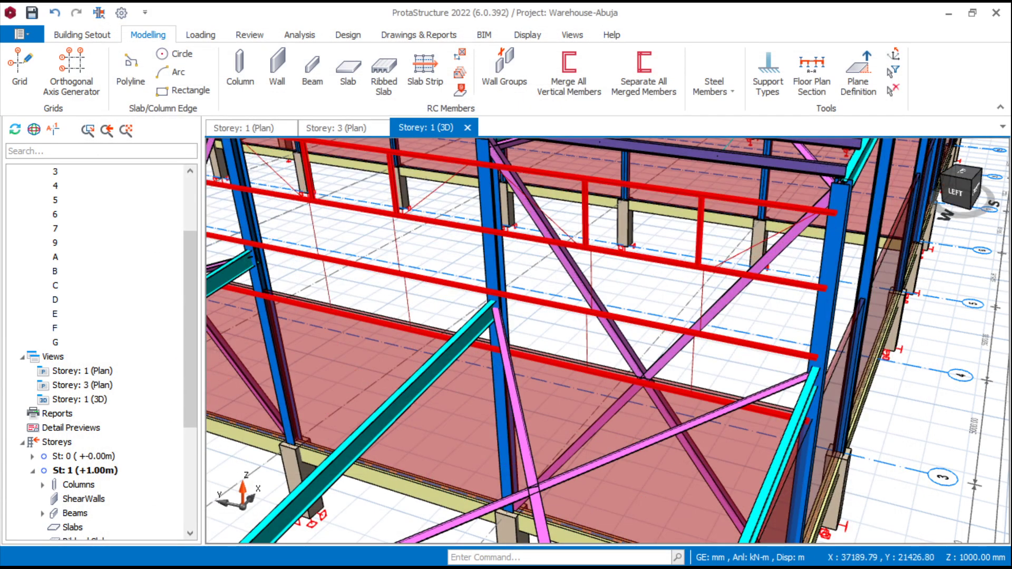
# Start a girt between the two outermost columns of the tall end frame on the opposite side of the warehouse
pyautogui.scroll(-3, 392, 269)
pyautogui.scroll(4, 393, 268)
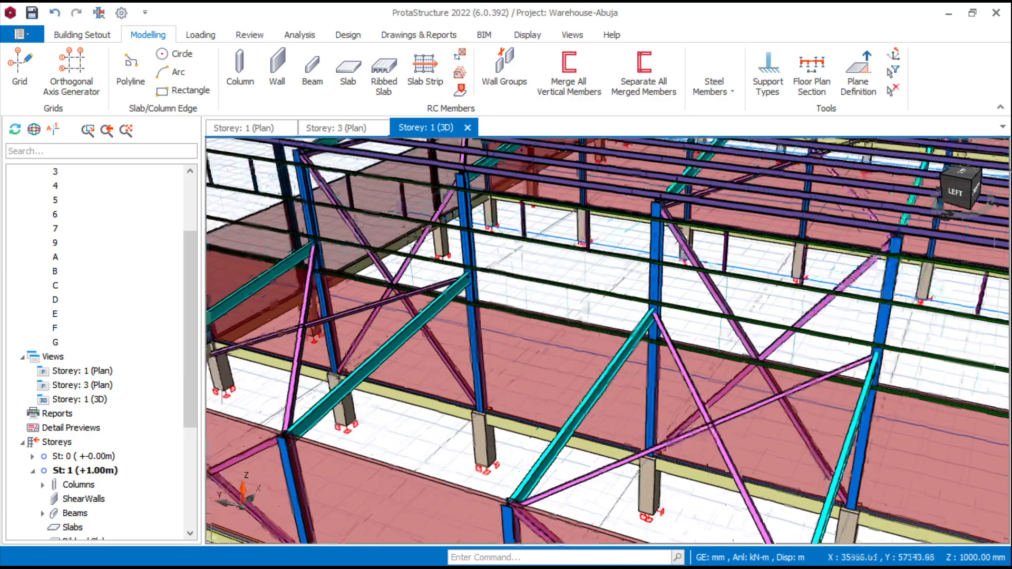
pyautogui.scroll(-4, 392, 269)
pyautogui.moveTo(348, 306); pyautogui.dragTo(598, 335, button='middle')
pyautogui.scroll(-4, 443, 279)
pyautogui.press('Escape')
pyautogui.scroll(3, 596, 279)
pyautogui.scroll(-4, 590, 287)
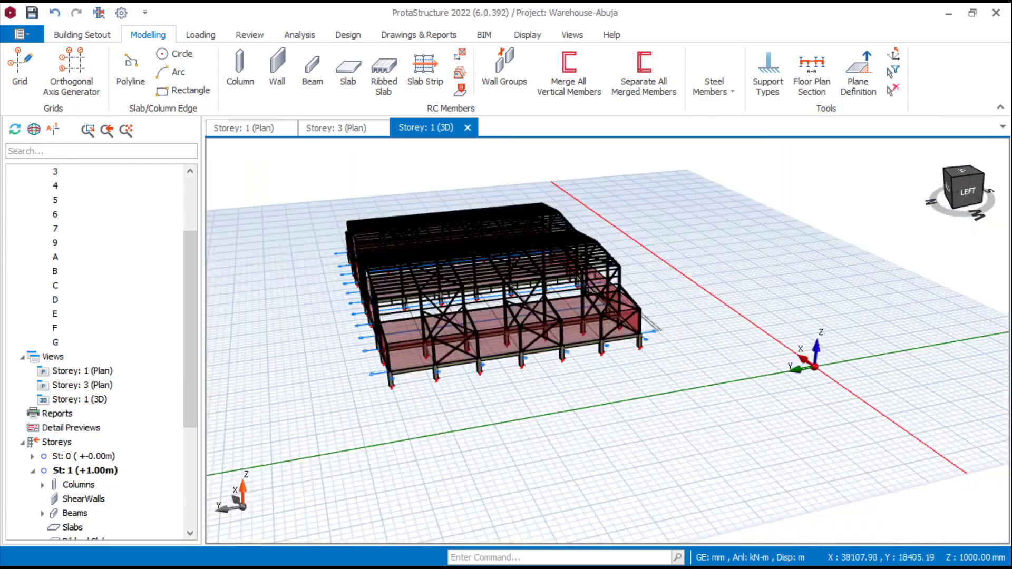
pyautogui.scroll(3, 508, 287)
pyautogui.moveTo(508, 297); pyautogui.dragTo(699, 306, button='middle')
pyautogui.scroll(3, 498, 434)
pyautogui.scroll(1, 477, 416)
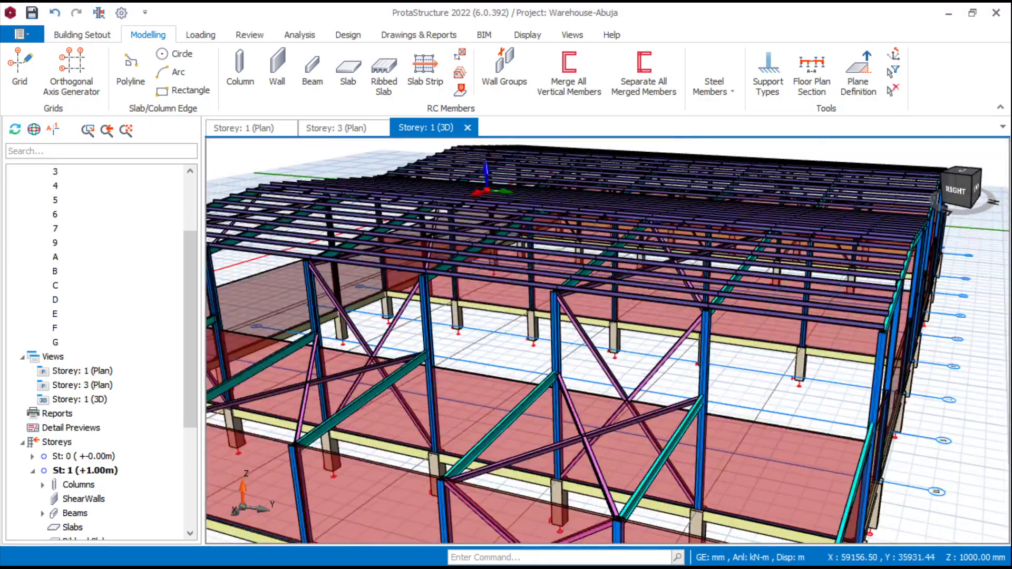
pyautogui.scroll(-4, 453, 376)
pyautogui.moveTo(400, 388); pyautogui.dragTo(567, 410, button='middle')
pyautogui.scroll(-2, 395, 400)
pyautogui.scroll(2, 527, 421)
pyautogui.scroll(4, 699, 363)
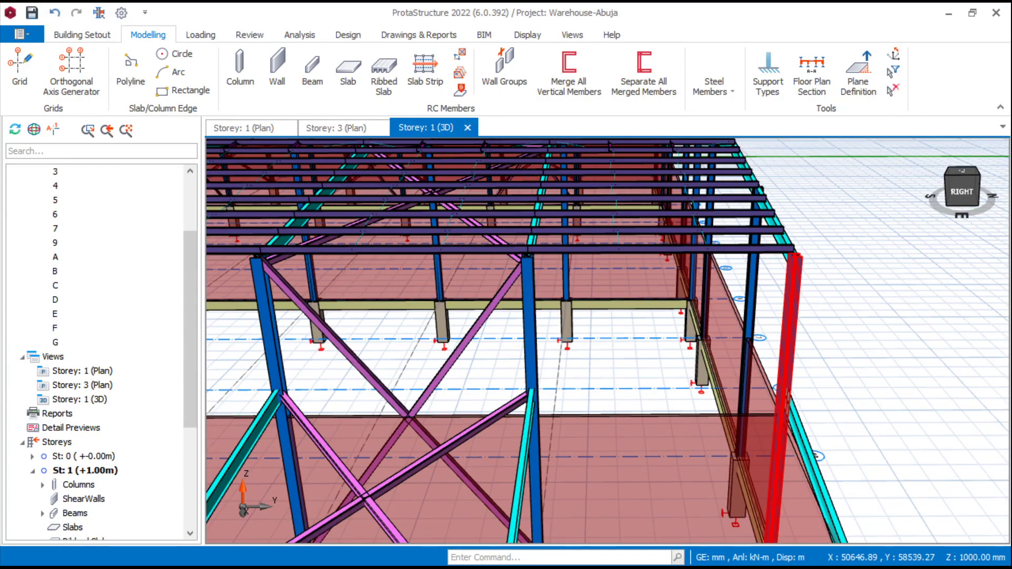
pyautogui.scroll(-5, 785, 338)
pyautogui.scroll(4, 269, 337)
pyautogui.click(437, 280)
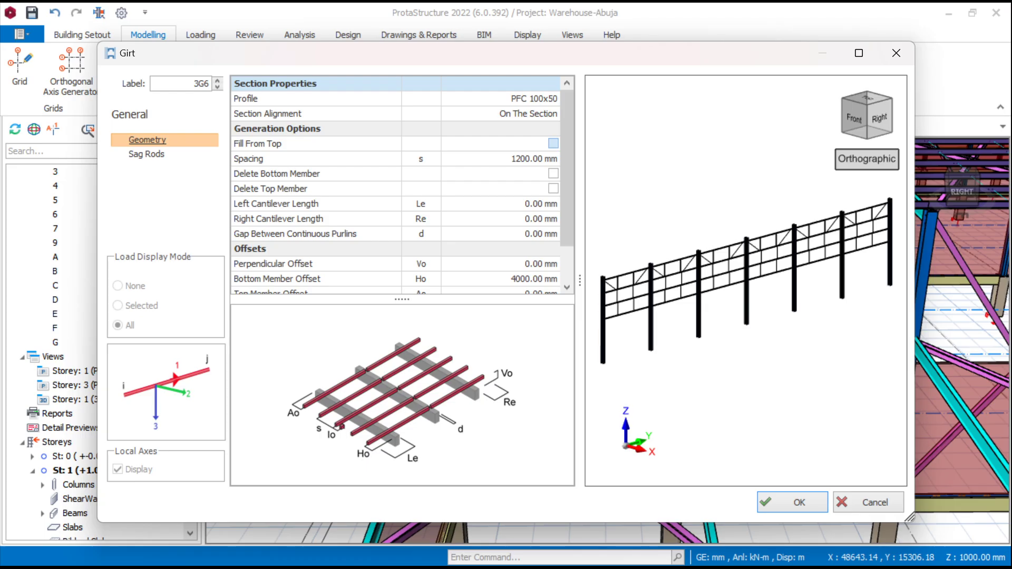
# Review the PFC 100x50 section definition and insert the girts on the opposite tall end frame
pyautogui.click(533, 99)
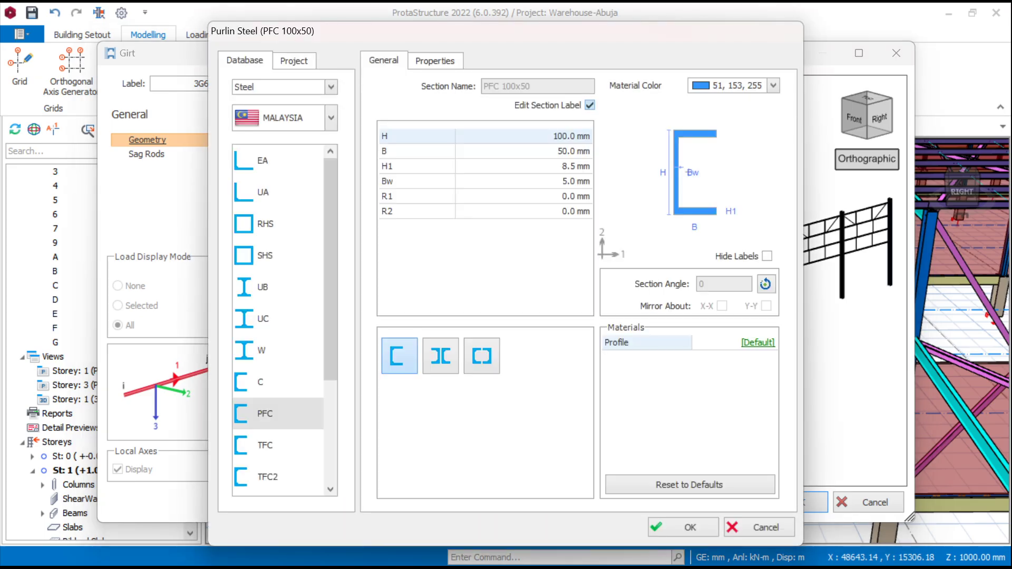
pyautogui.click(759, 527)
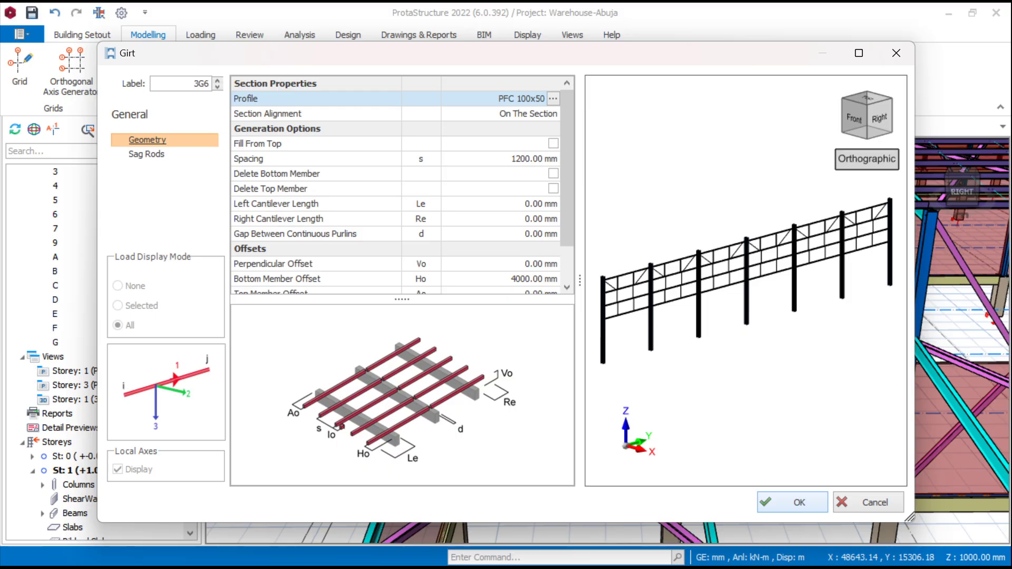
pyautogui.click(793, 502)
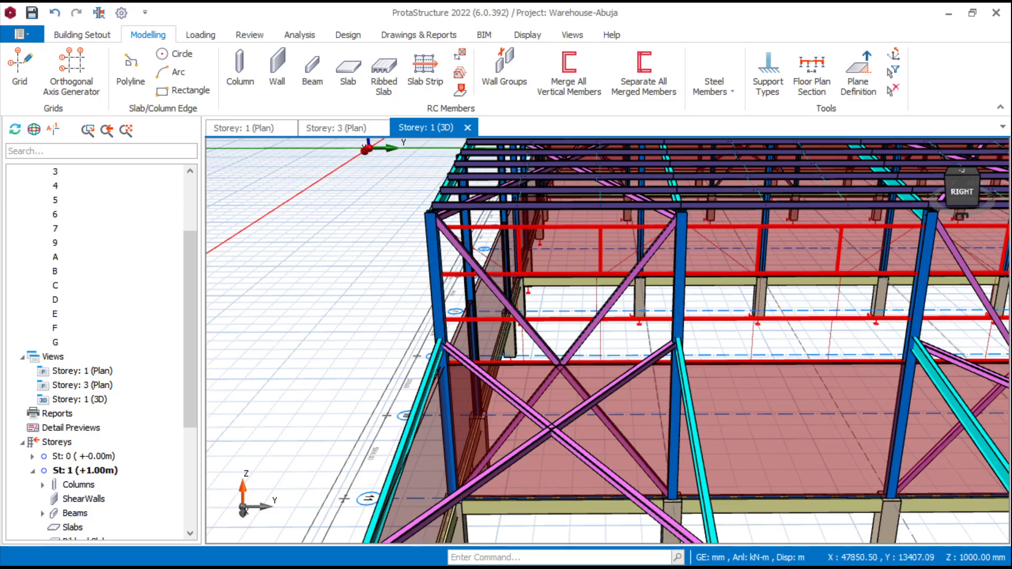
# Inspect the new girts across the opposite tall end frame above the lower end bay
pyautogui.scroll(-5, 414, 295)
pyautogui.scroll(3, 414, 295)
pyautogui.scroll(-3, 414, 295)
pyautogui.scroll(2, 413, 295)
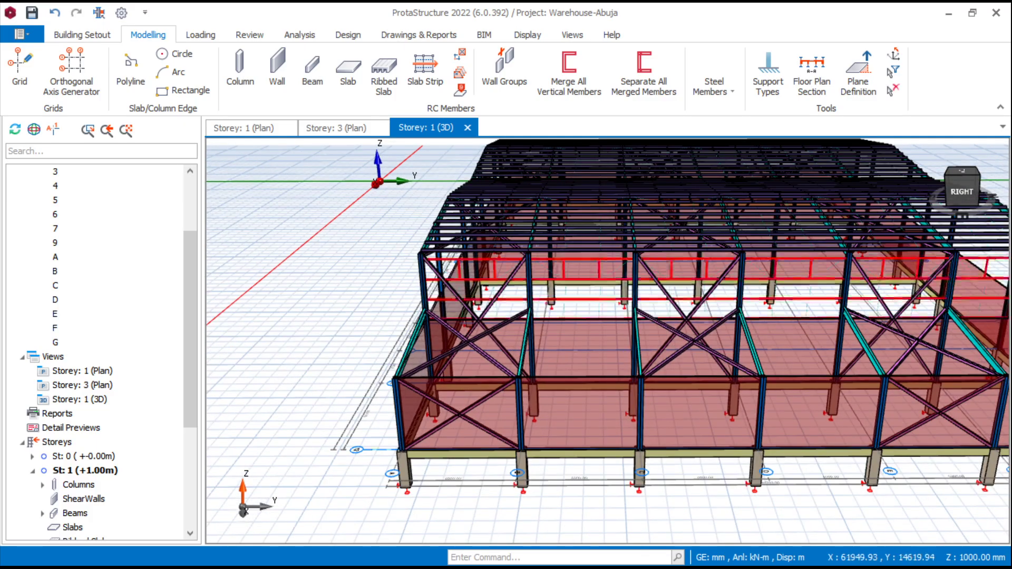
pyautogui.moveTo(677, 348); pyautogui.dragTo(665, 385, button='middle')
pyautogui.scroll(-3, 441, 379)
pyautogui.moveTo(511, 416); pyautogui.dragTo(500, 411, button='middle')
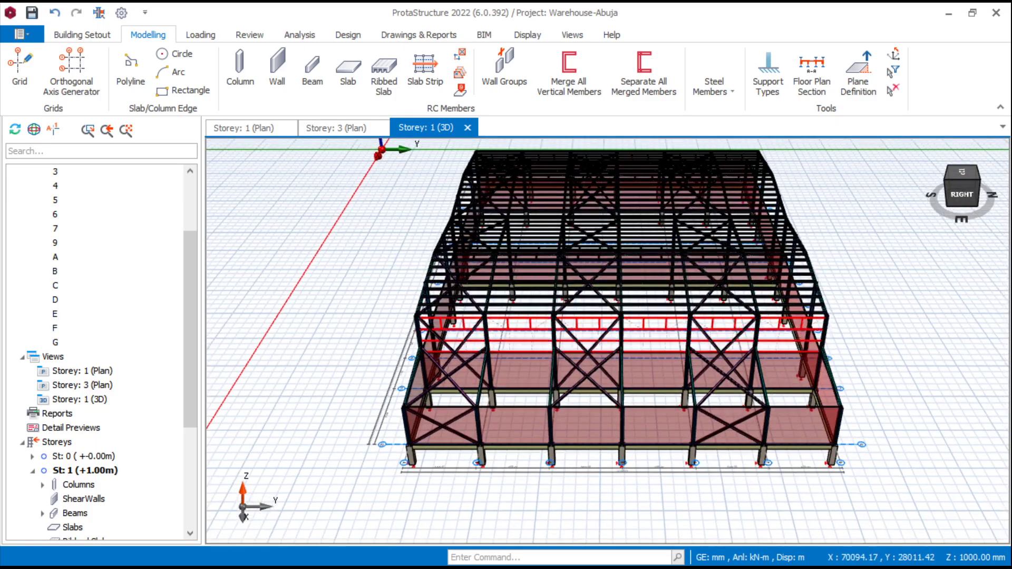
pyautogui.scroll(2, 830, 415)
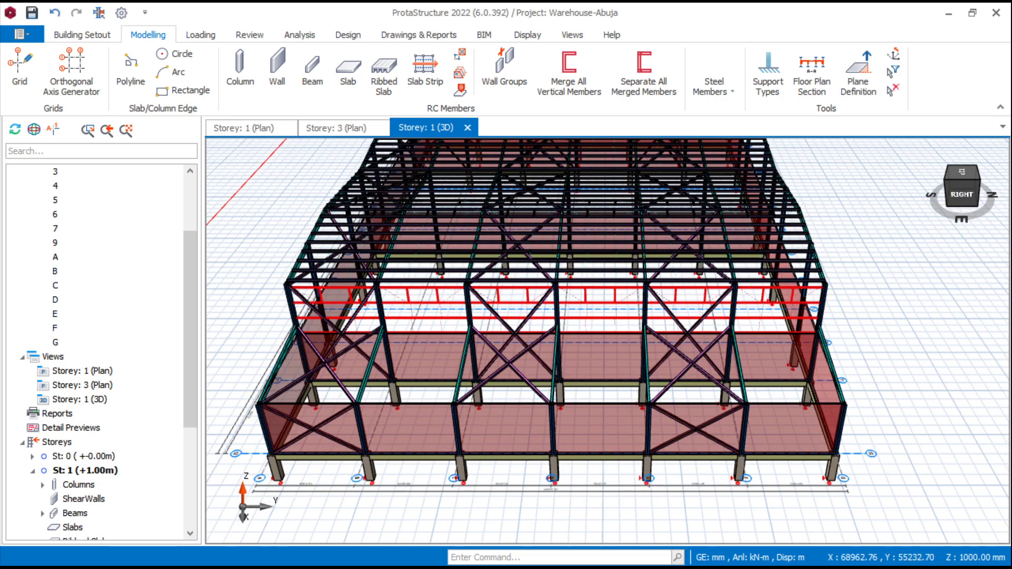
pyautogui.scroll(-3, 820, 416)
pyautogui.moveTo(482, 424); pyautogui.dragTo(425, 433, button='middle')
pyautogui.scroll(3, 764, 369)
pyautogui.scroll(-1, 782, 398)
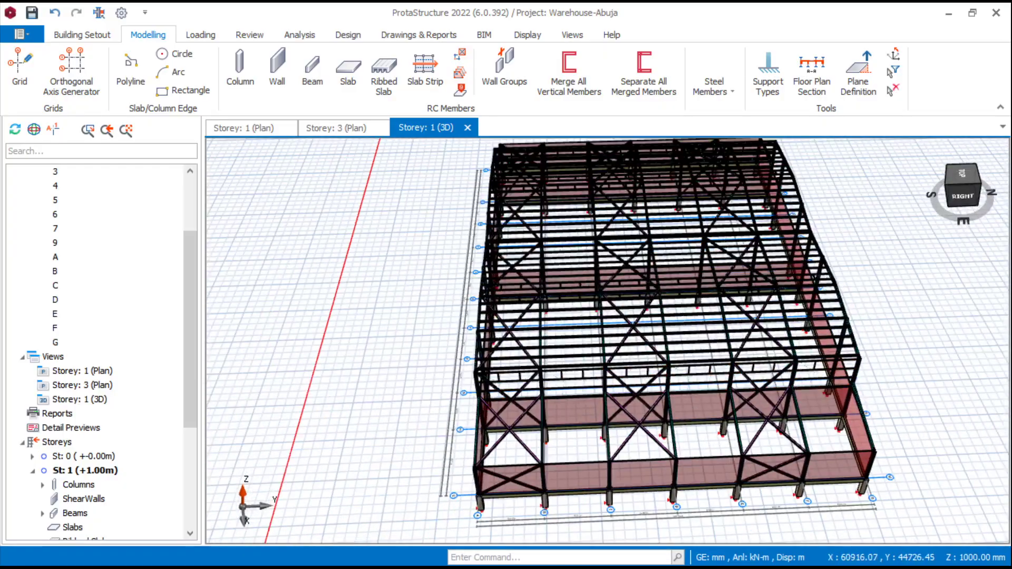
# Examine the whole steel frame with its purlins and girts from the front, the back and above
pyautogui.moveTo(832, 373); pyautogui.dragTo(793, 440, button='middle')
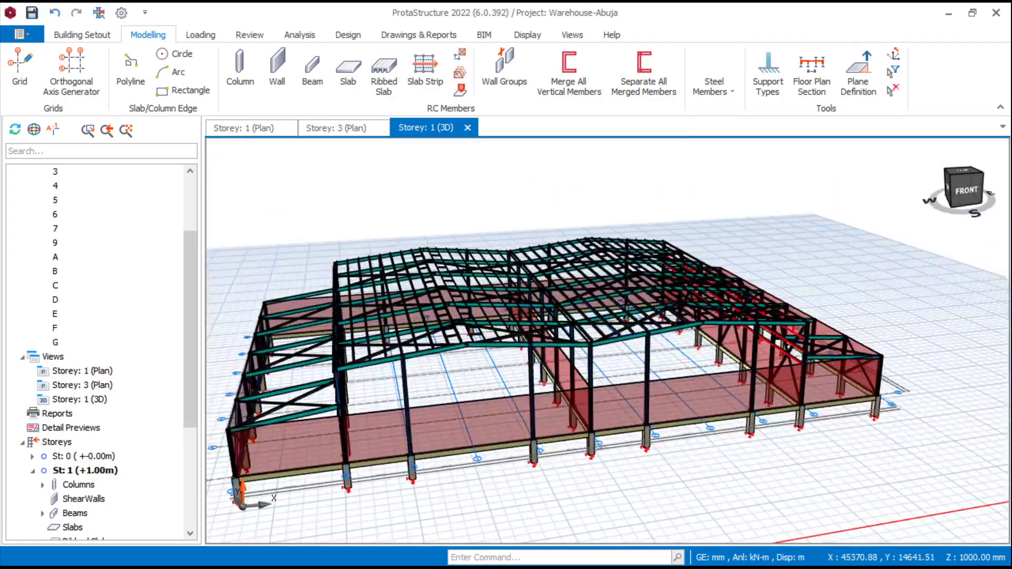
pyautogui.moveTo(532, 370); pyautogui.dragTo(586, 377, button='middle')
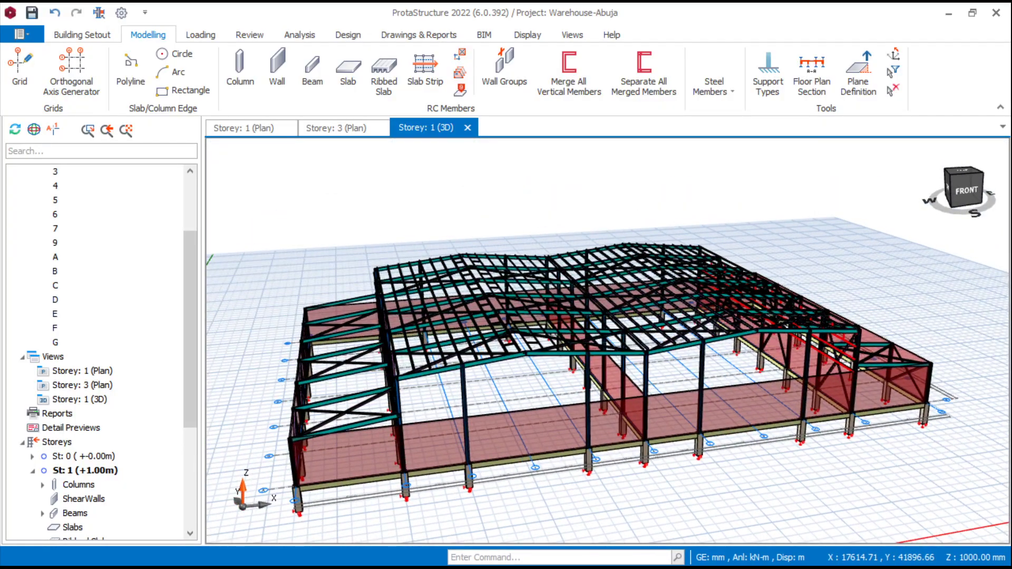
pyautogui.moveTo(300, 395); pyautogui.dragTo(633, 385, button='middle')
pyautogui.scroll(-3, 632, 385)
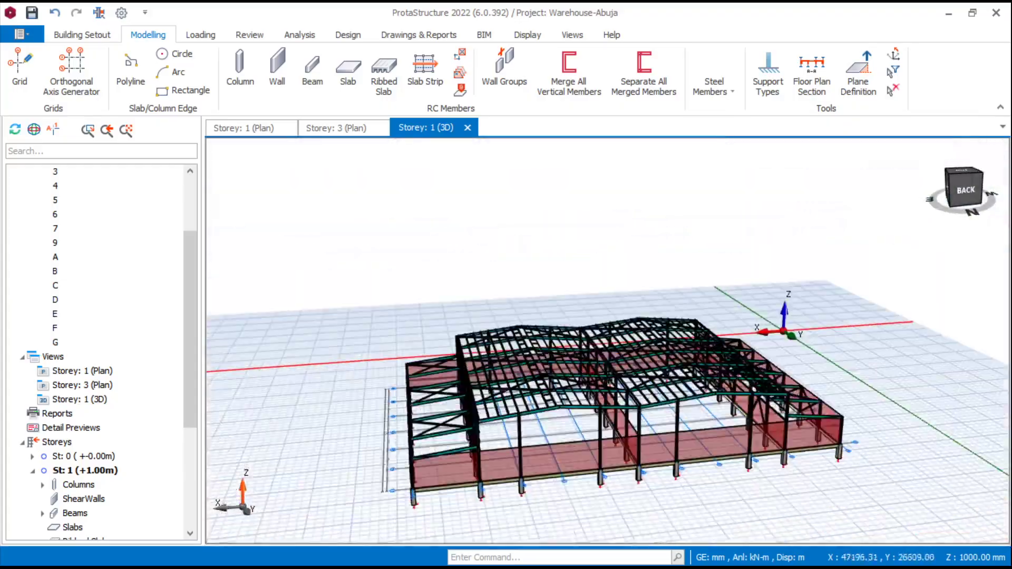
pyautogui.scroll(3, 564, 401)
pyautogui.moveTo(564, 400); pyautogui.dragTo(523, 392, button='middle')
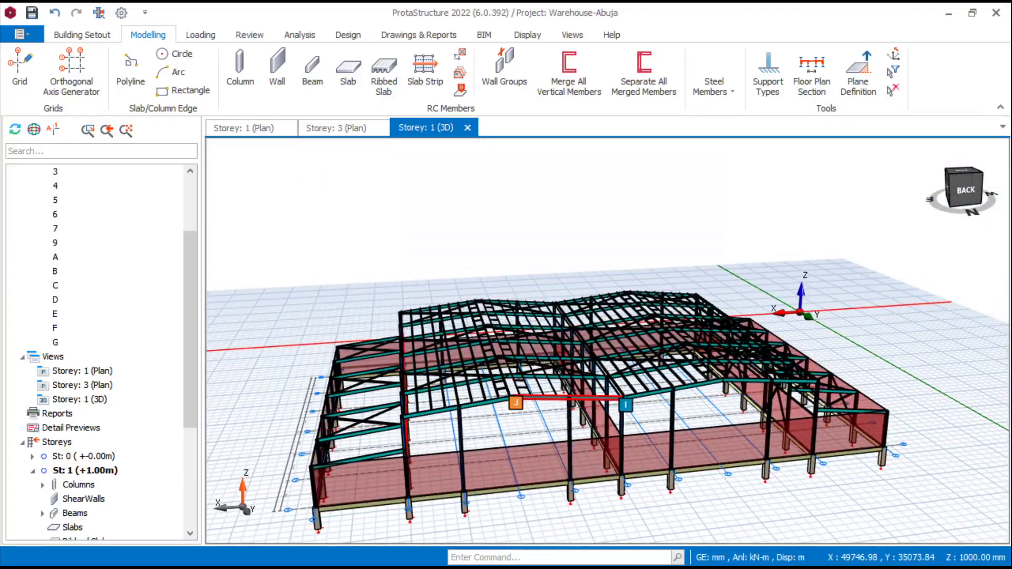
pyautogui.scroll(3, 519, 402)
pyautogui.scroll(-3, 527, 384)
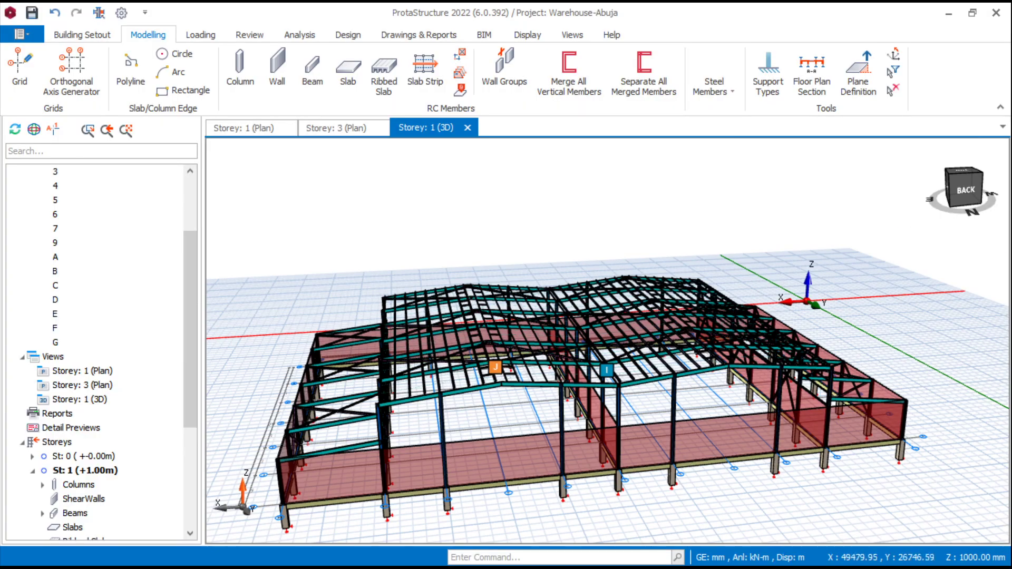
pyautogui.moveTo(458, 348); pyautogui.dragTo(441, 392, button='middle')
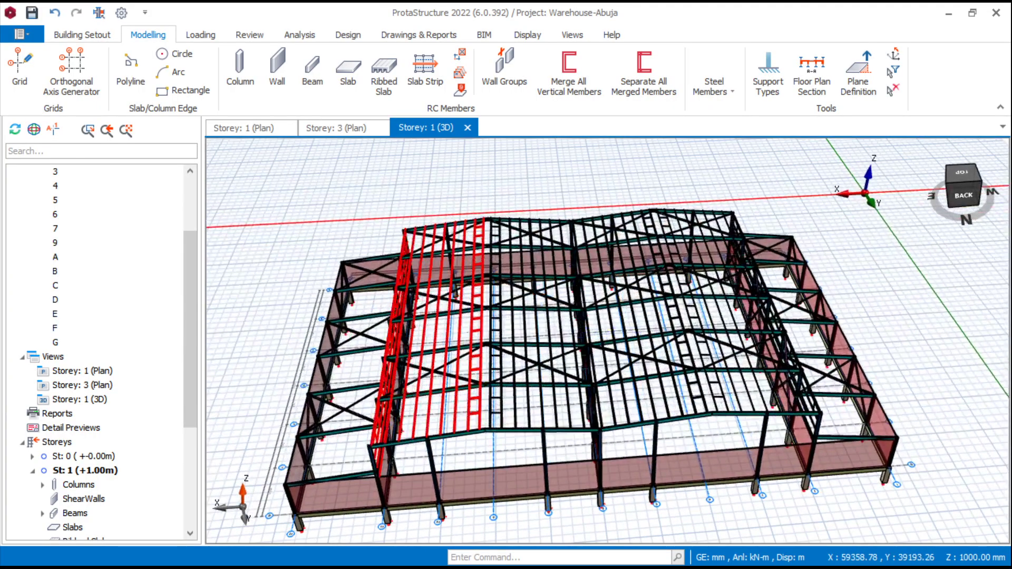
pyautogui.moveTo(460, 371)
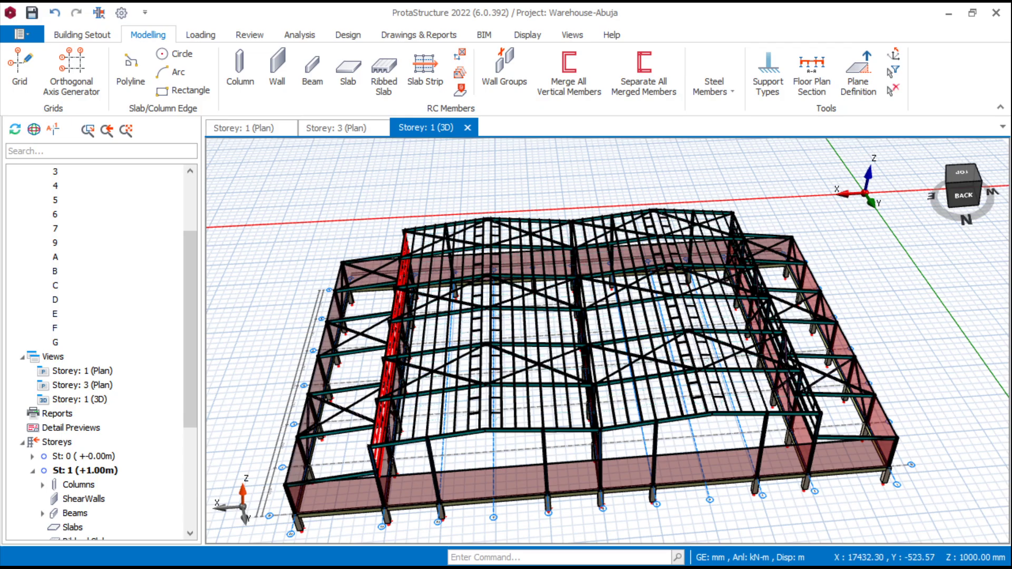
# Insert cladding on the purlin group of the outer main roof slope next to the lower end bay
pyautogui.click(713, 86)
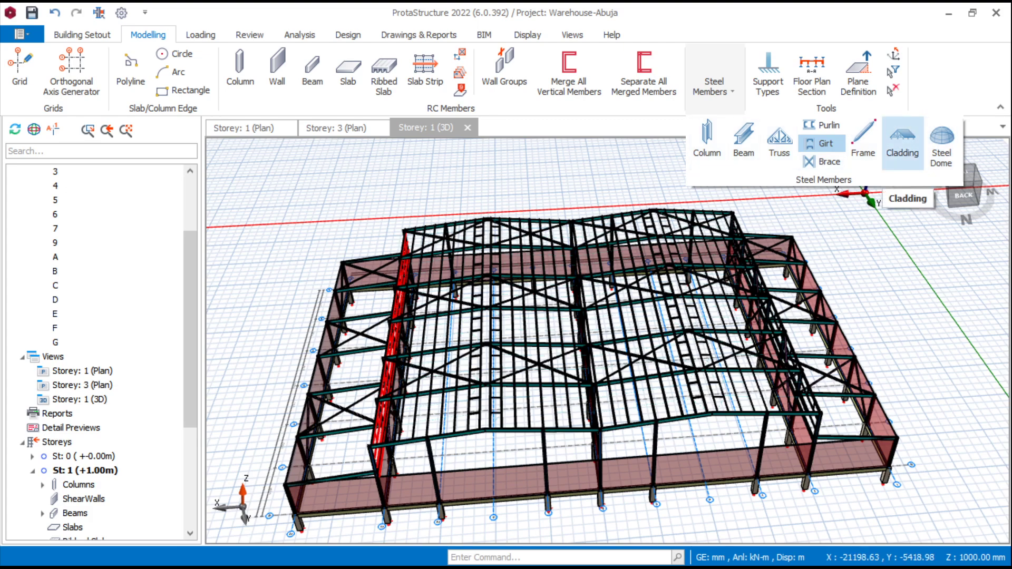
pyautogui.click(903, 142)
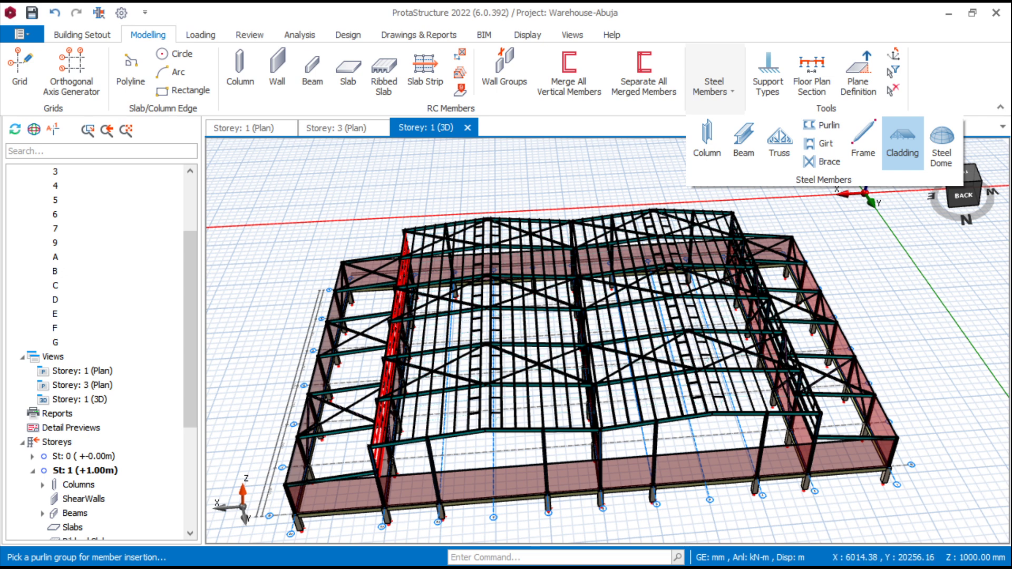
pyautogui.scroll(-3, 890, 295)
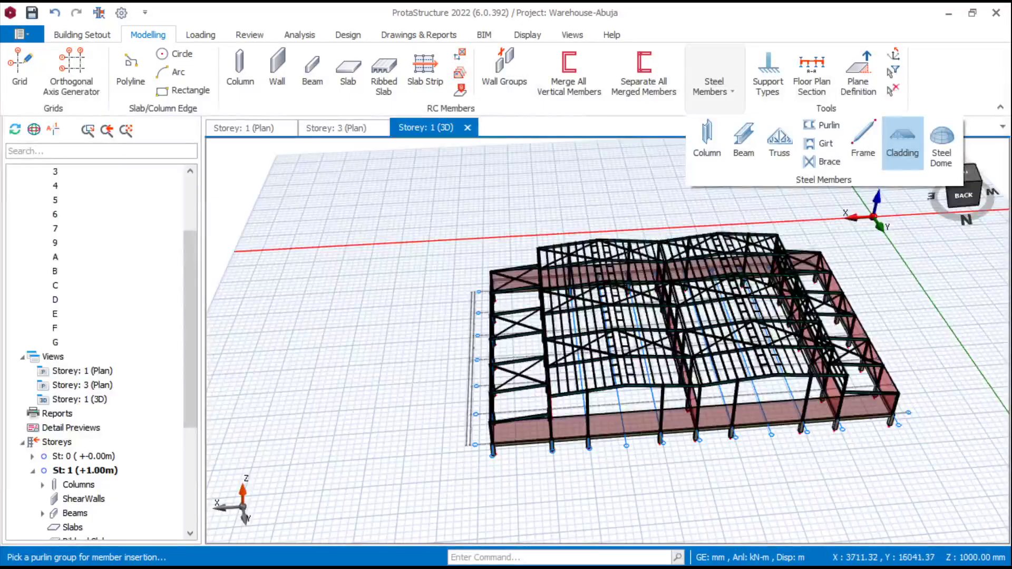
pyautogui.scroll(4, 738, 342)
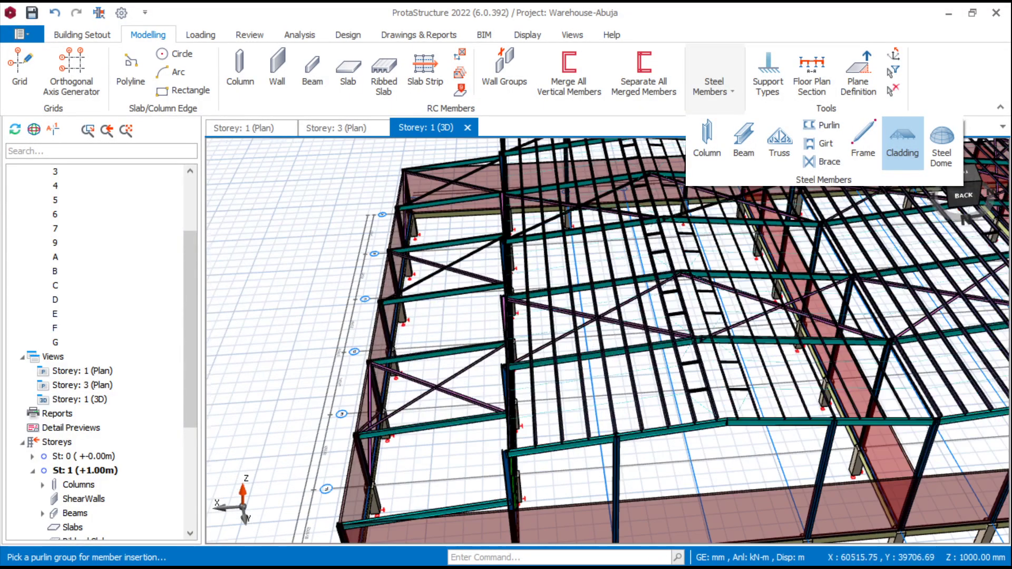
pyautogui.scroll(-3, 559, 358)
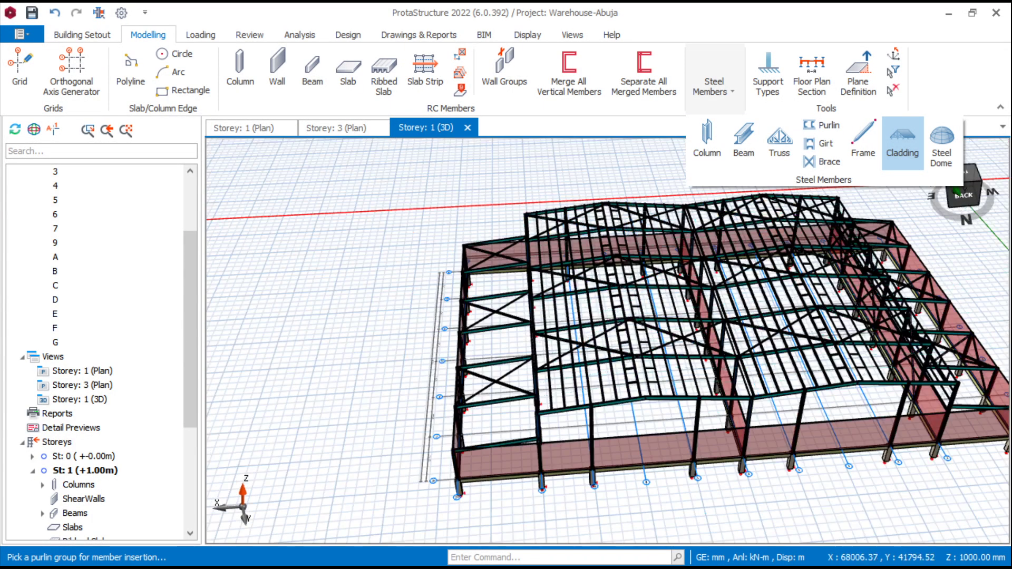
pyautogui.moveTo(506, 317); pyautogui.dragTo(630, 342, button='middle')
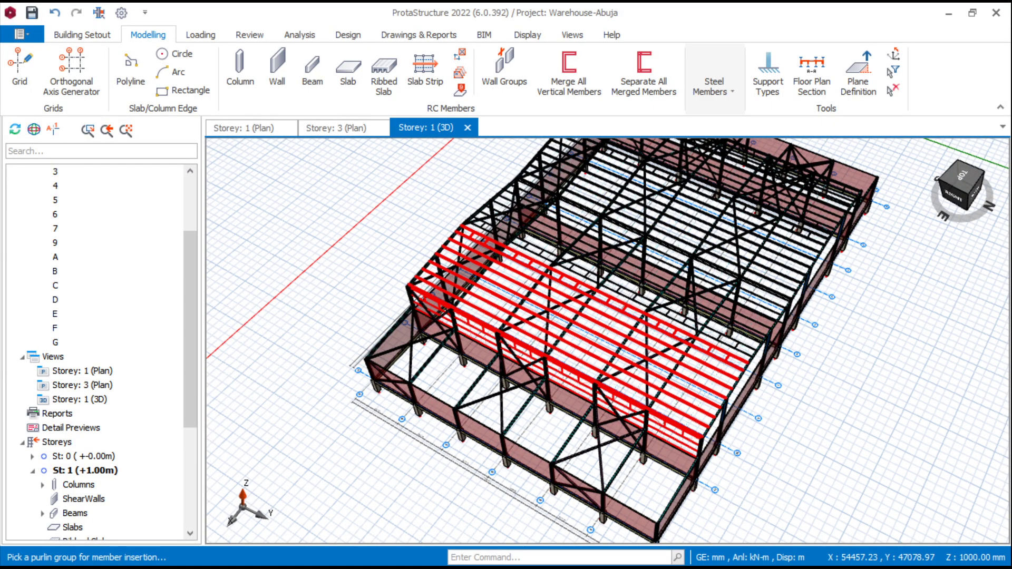
pyautogui.click(698, 352)
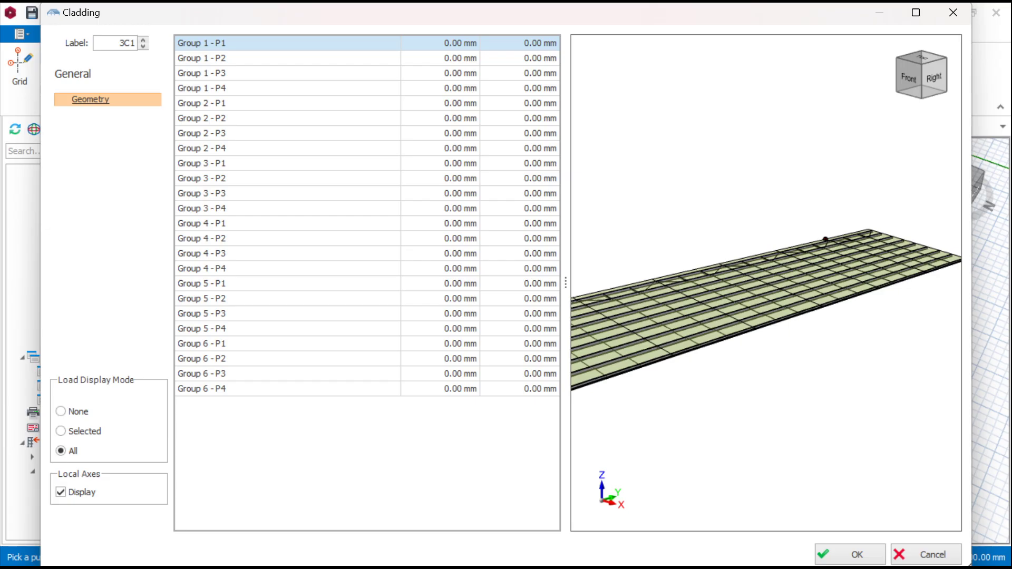
pyautogui.click(850, 555)
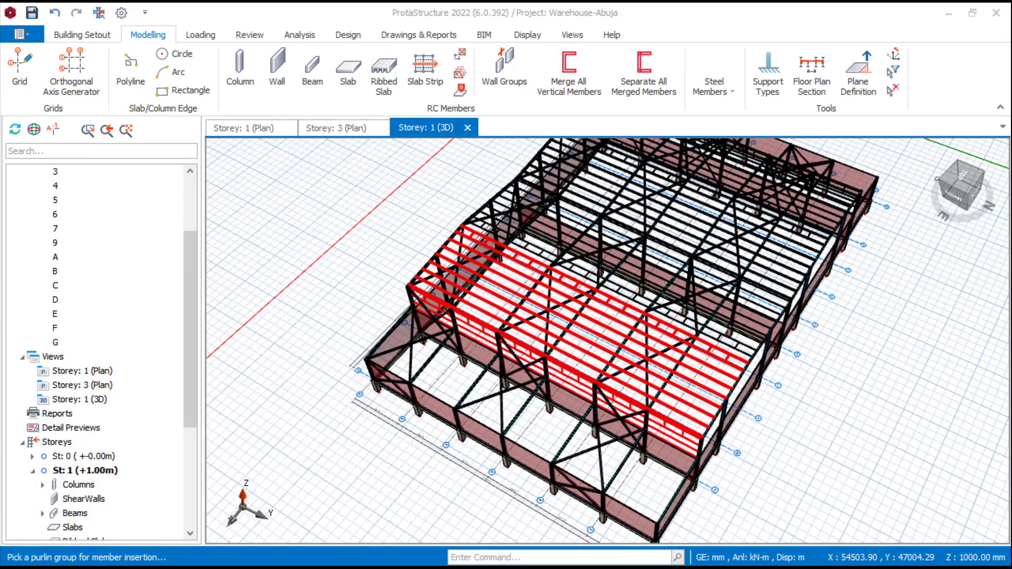
# Insert cladding on the purlin group of the adjoining roof slope across the ridge
pyautogui.moveTo(664, 322); pyautogui.dragTo(582, 335, button='middle')
pyautogui.click(640, 295)
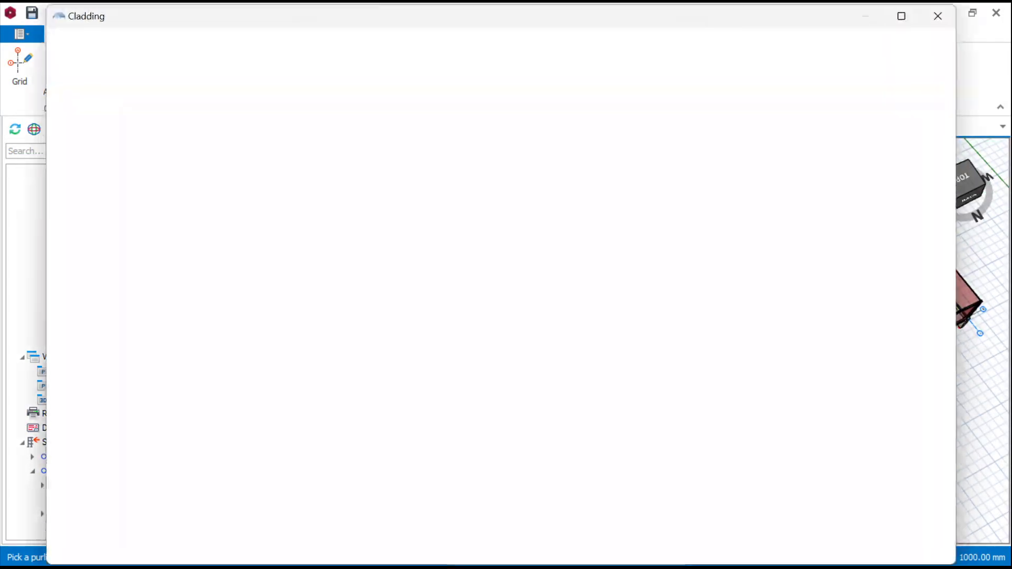
pyautogui.press('Return')
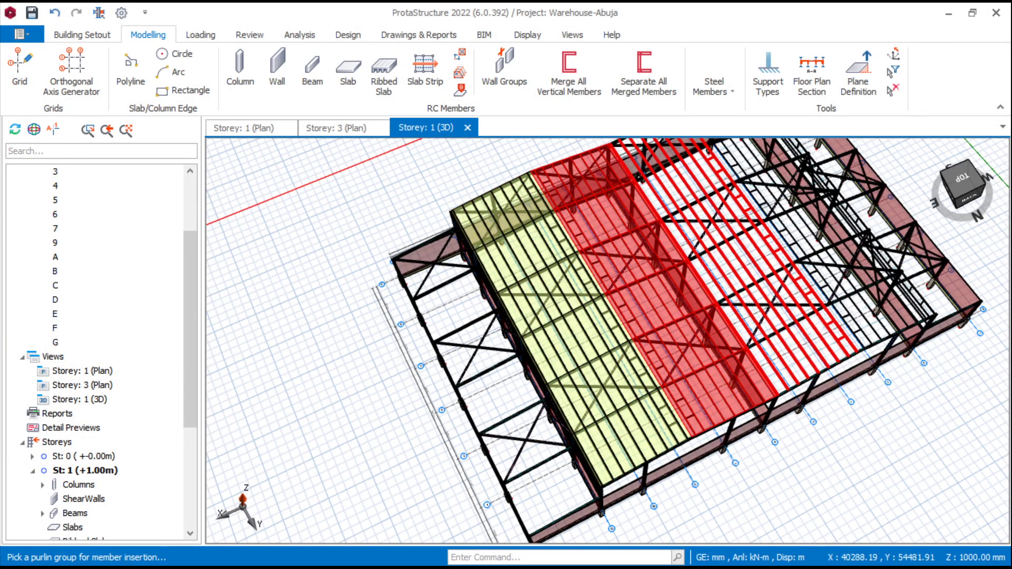
# Insert cladding on the purlin groups of the two remaining main roof slopes, beyond the two slopes already covered
pyautogui.moveTo(769, 253); pyautogui.dragTo(629, 323, button='middle')
pyautogui.click(629, 324)
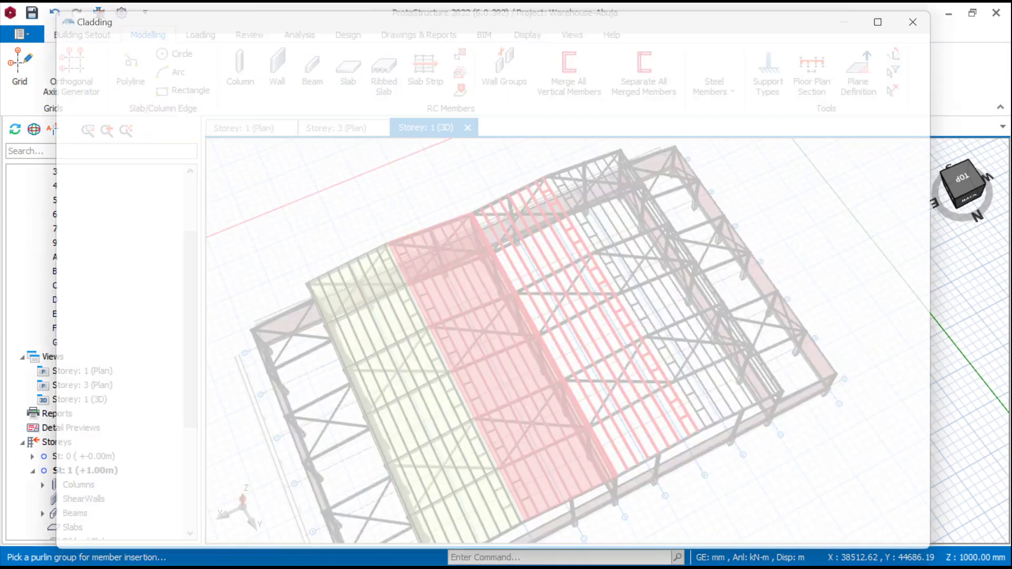
pyautogui.press('Return')
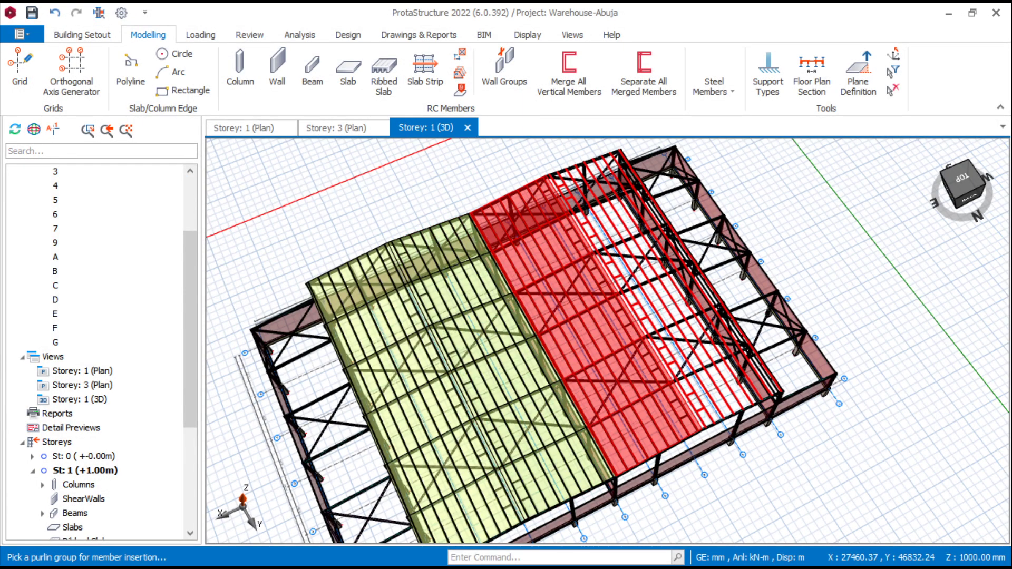
pyautogui.click(666, 288)
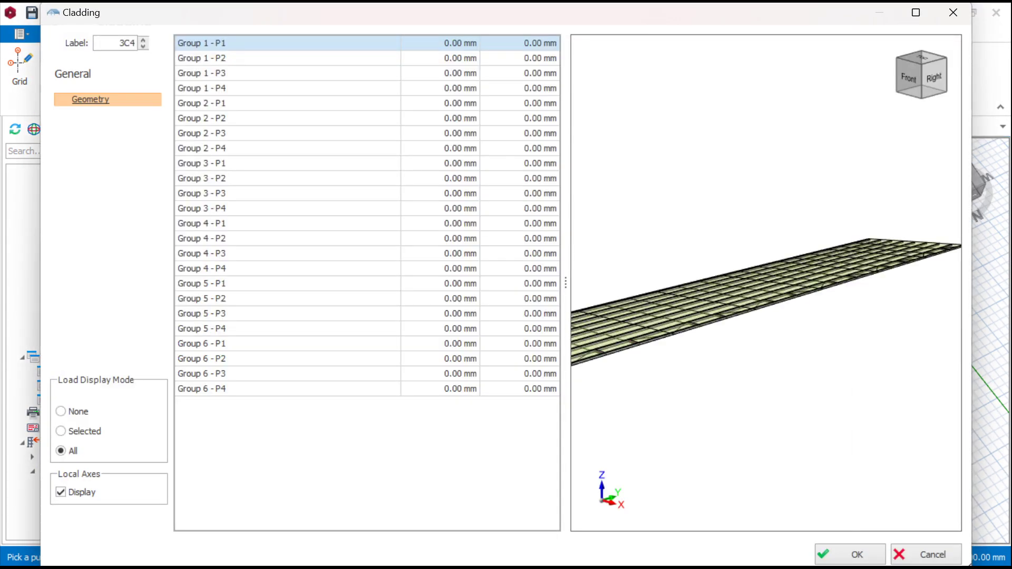
pyautogui.press('Return')
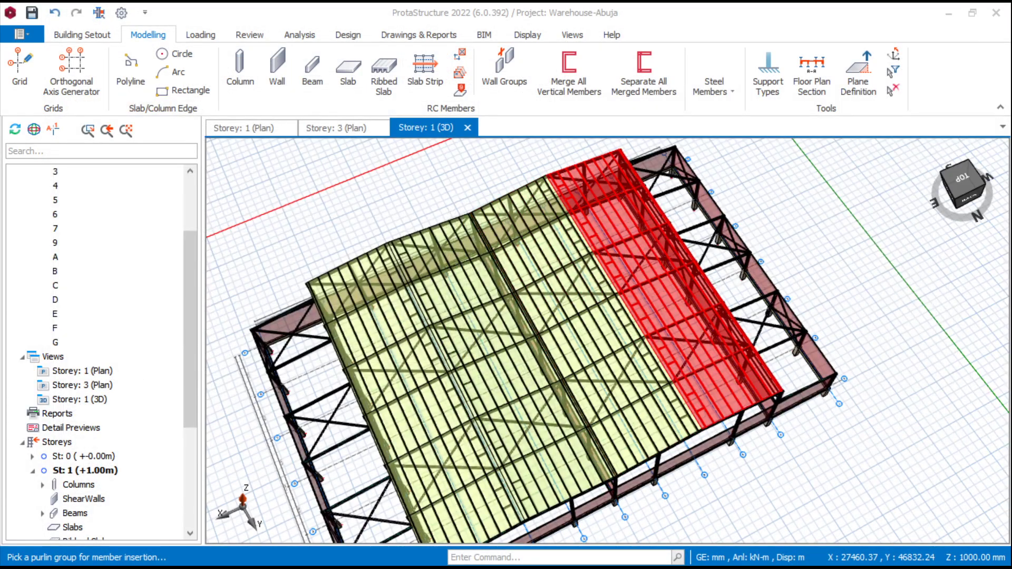
# Insert a LOGZ150x1.6 purlin group at 1200 mm spacing on the roof beams of the lower end bay on the east side
pyautogui.scroll(-2, 804, 275)
pyautogui.scroll(2, 527, 393)
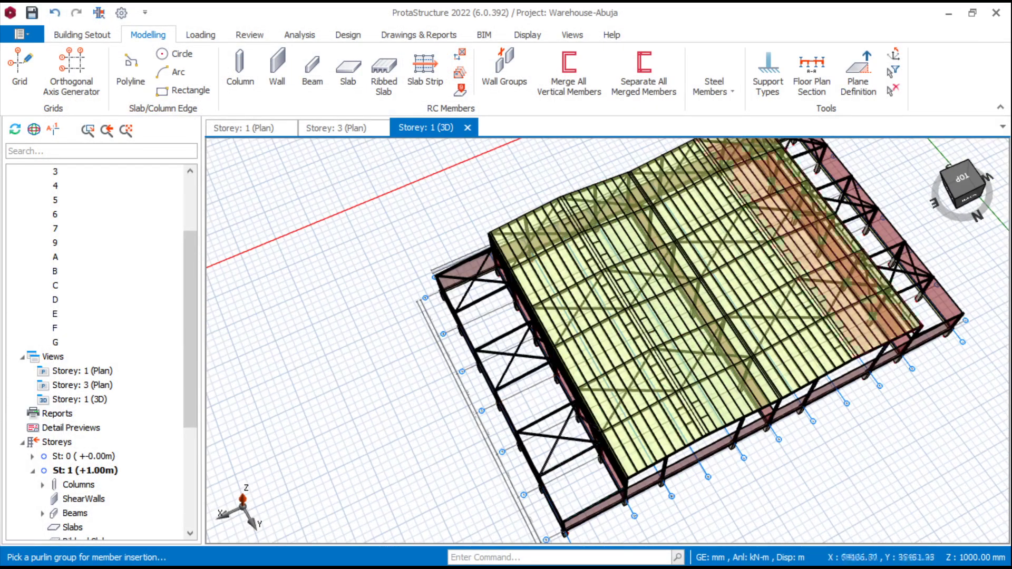
pyautogui.moveTo(527, 392); pyautogui.dragTo(601, 353, button='middle')
pyautogui.scroll(2, 558, 416)
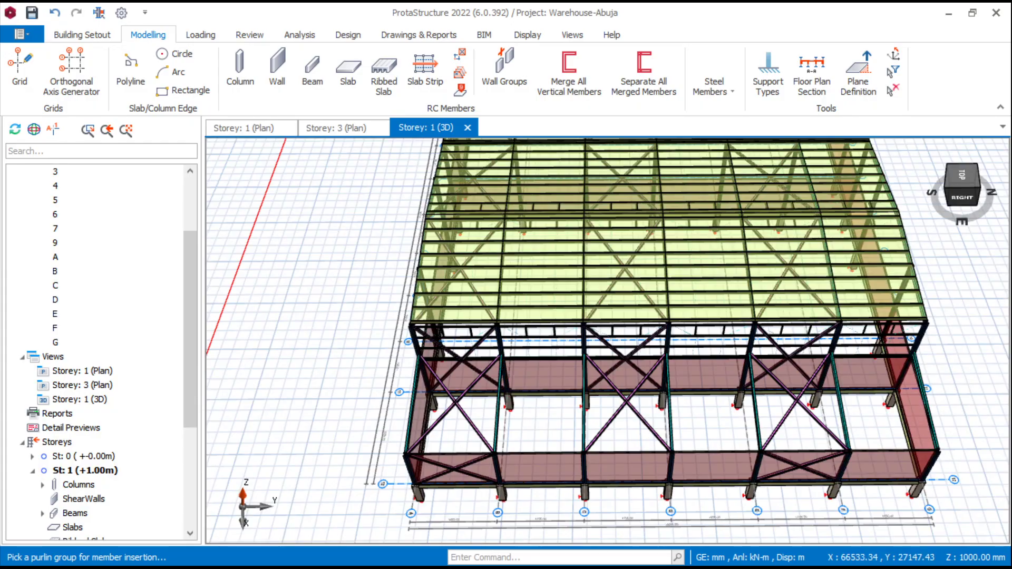
pyautogui.scroll(-3, 522, 416)
pyautogui.moveTo(521, 400); pyautogui.dragTo(514, 419, button='middle')
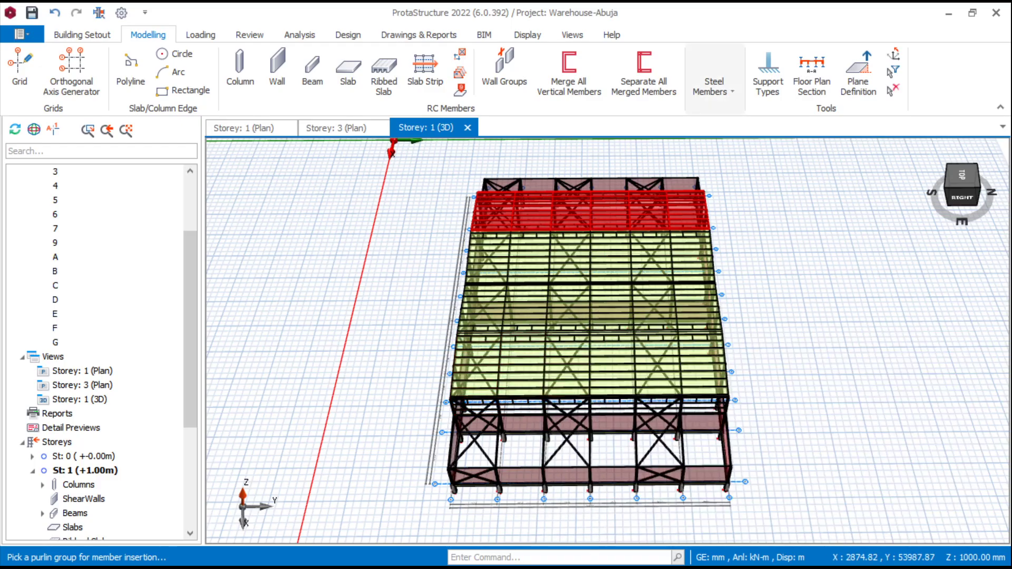
pyautogui.click(713, 85)
pyautogui.click(822, 126)
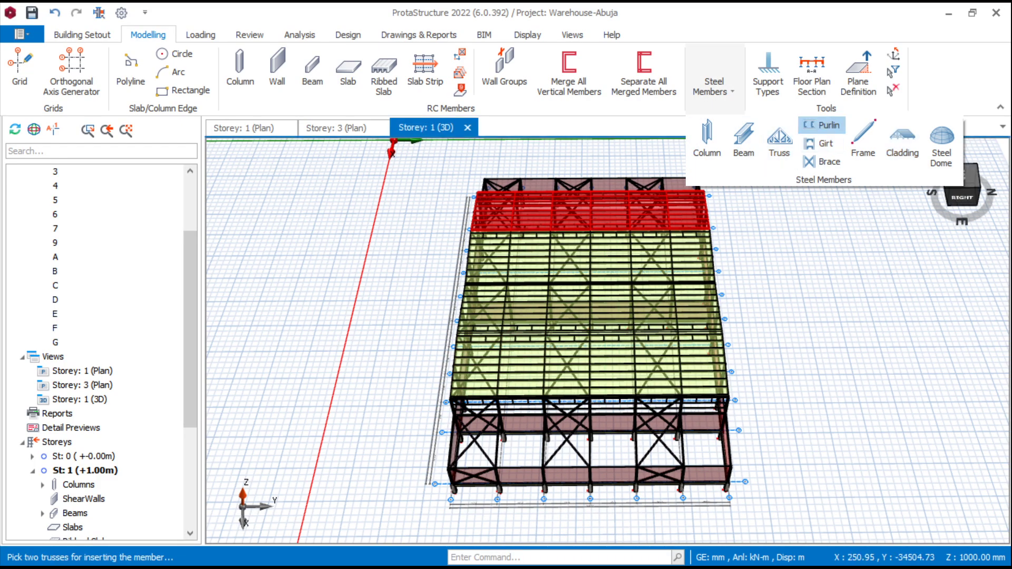
pyautogui.scroll(6, 448, 428)
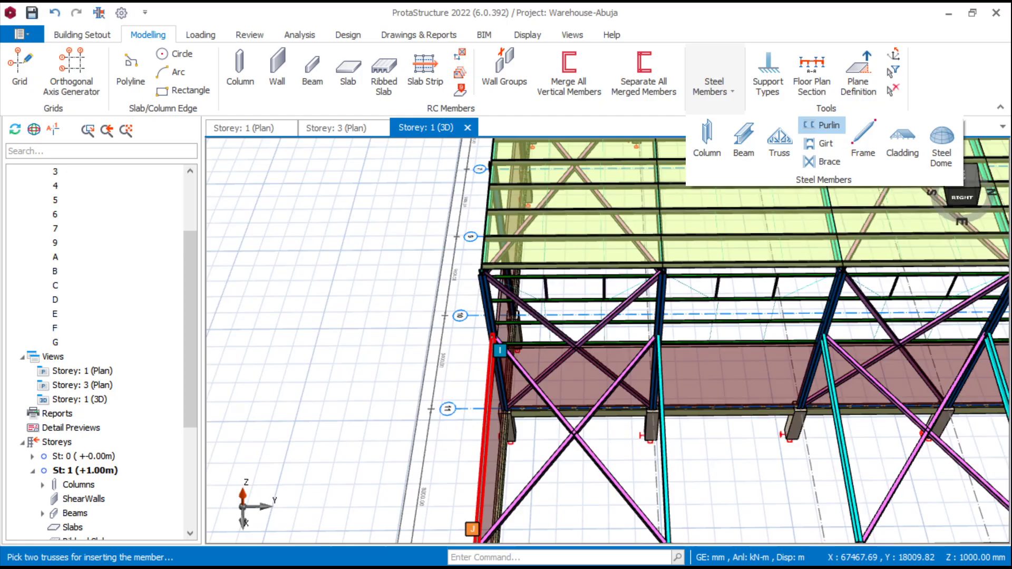
pyautogui.scroll(-3, 491, 347)
pyautogui.scroll(-4, 448, 359)
pyautogui.scroll(6, 684, 385)
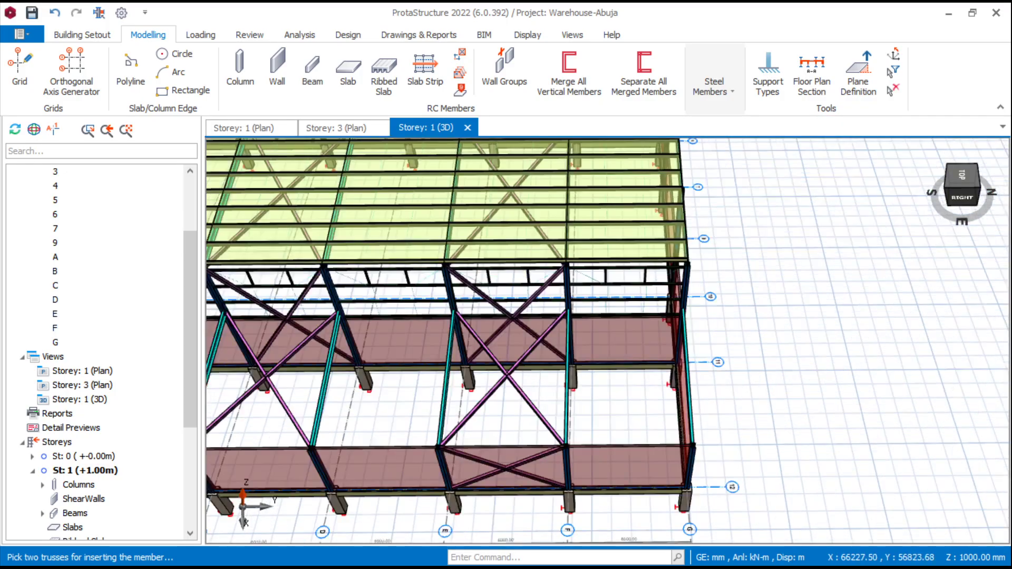
pyautogui.click(687, 380)
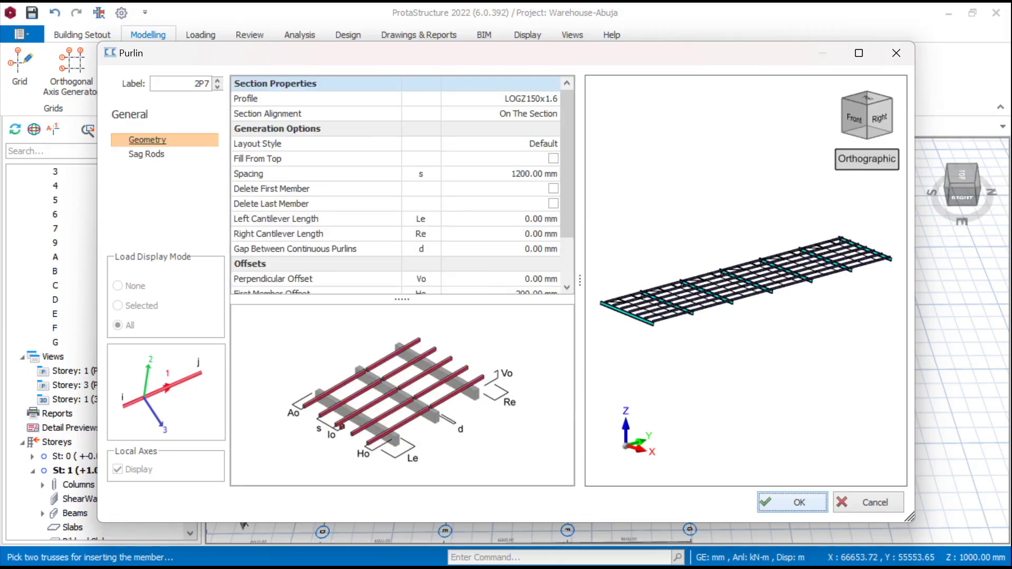
pyautogui.click(792, 502)
# Insert a LOGZ150x1.6 purlin group at 1200 mm spacing on the lower west end bay's roof beams, between gridlines 1 and 2
pyautogui.scroll(-5, 685, 382)
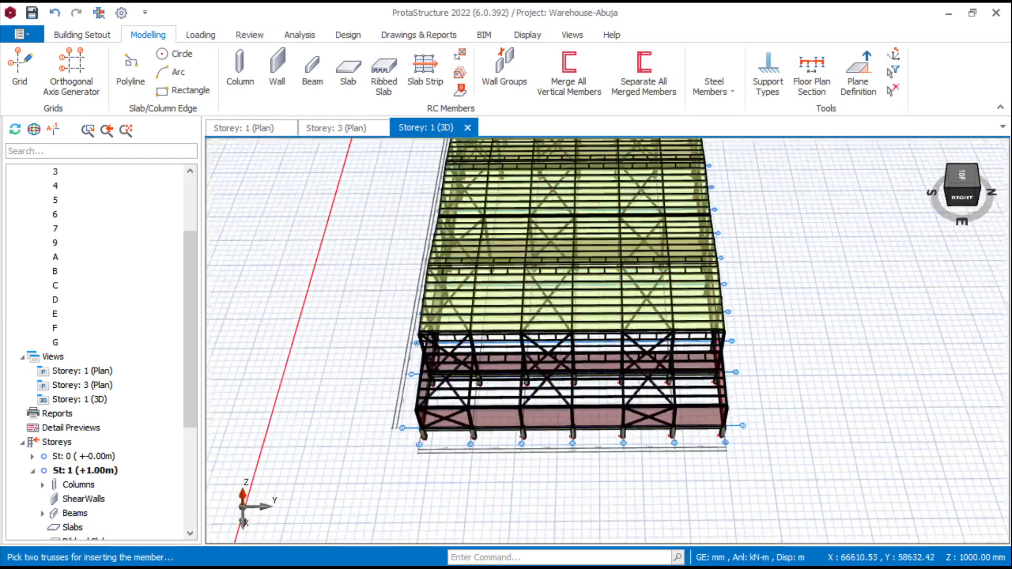
pyautogui.moveTo(527, 295); pyautogui.dragTo(738, 327, button='middle')
pyautogui.moveTo(606, 422); pyautogui.dragTo(662, 230, button='middle')
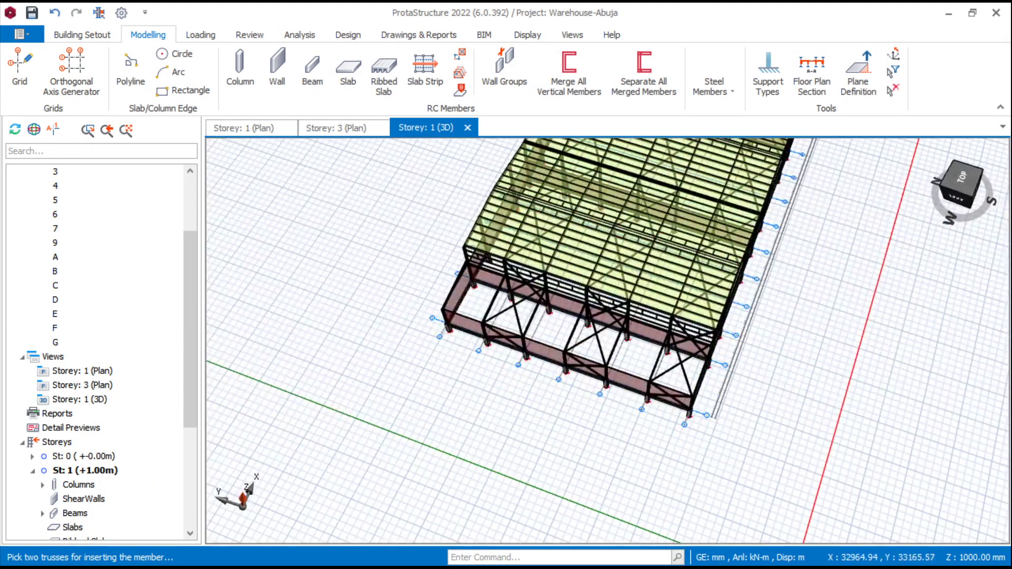
pyautogui.scroll(5, 733, 404)
pyautogui.moveTo(569, 337); pyautogui.dragTo(651, 322, button='middle')
pyautogui.scroll(-5, 759, 284)
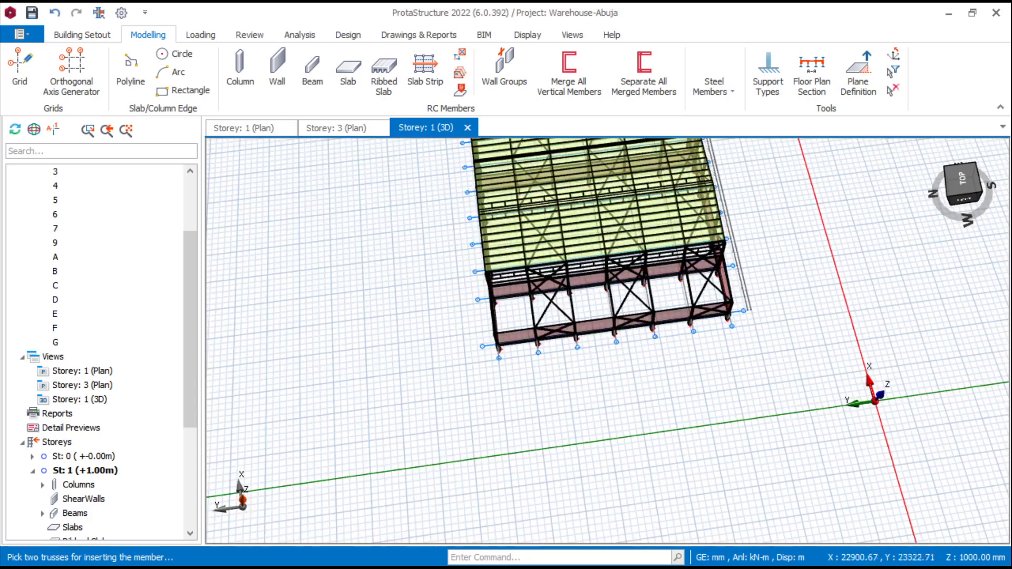
pyautogui.scroll(3, 537, 311)
pyautogui.scroll(3, 531, 329)
pyautogui.scroll(3, 363, 322)
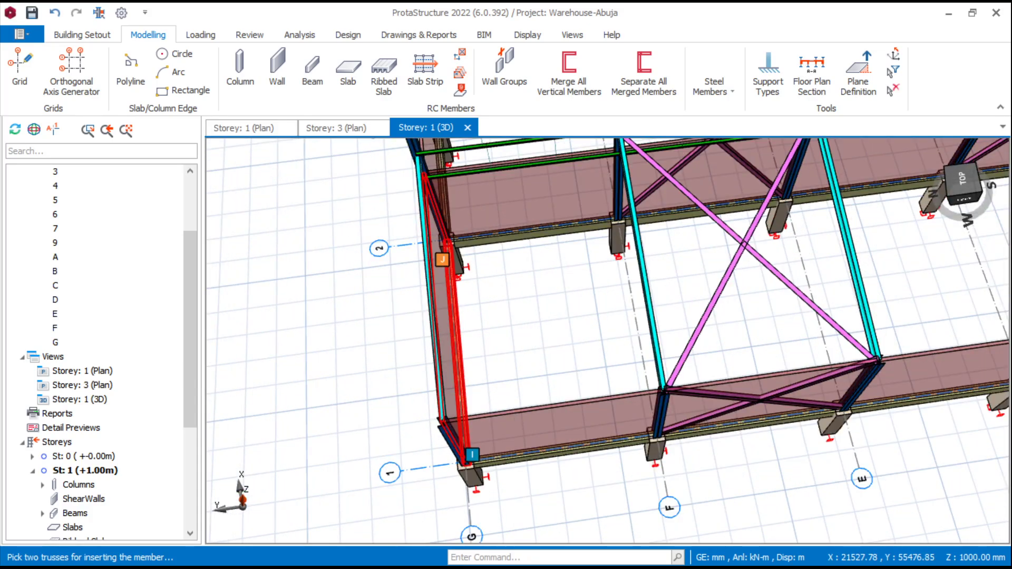
pyautogui.click(459, 358)
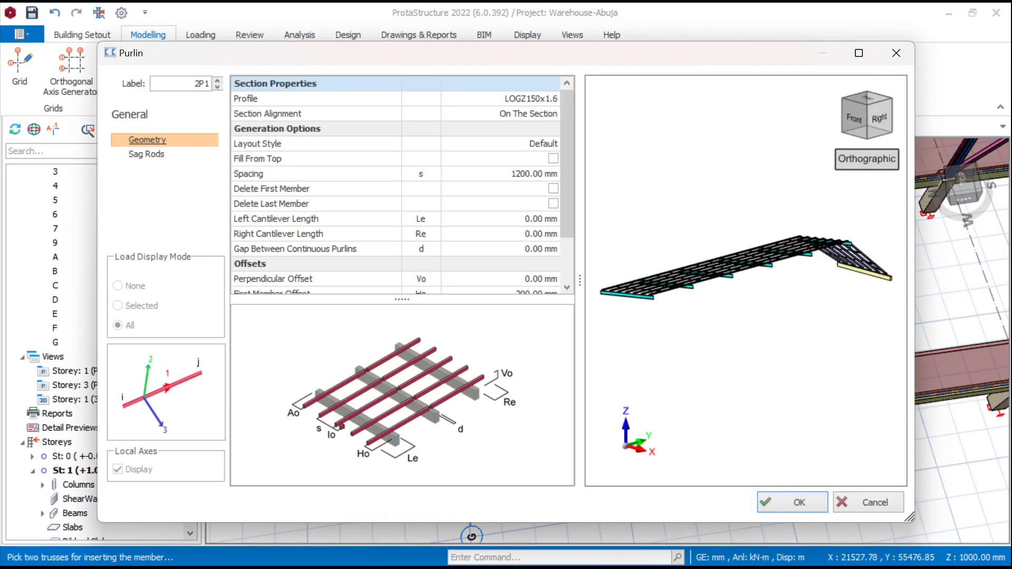
pyautogui.click(868, 502)
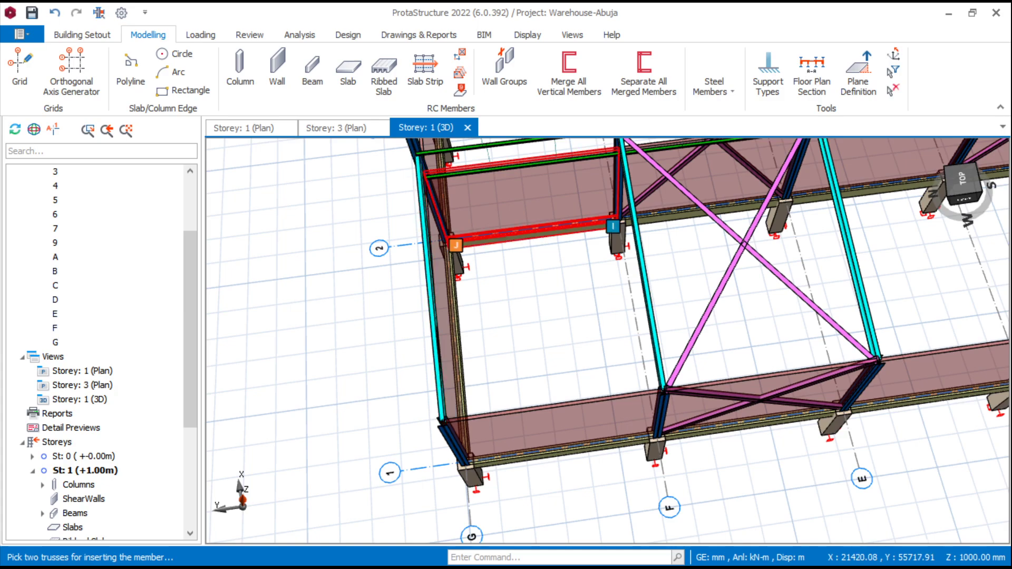
pyautogui.scroll(-5, 727, 319)
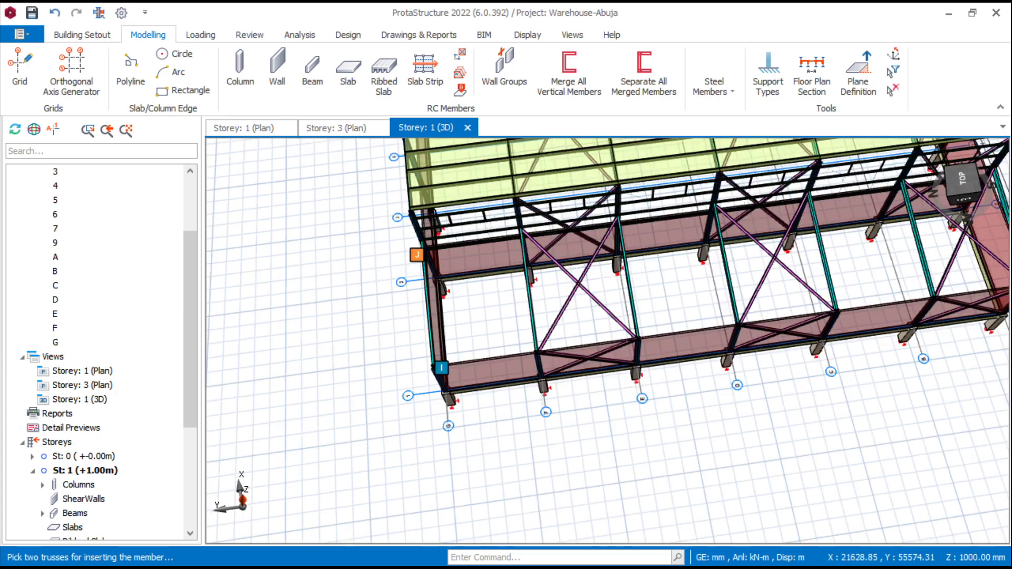
pyautogui.scroll(8, 755, 292)
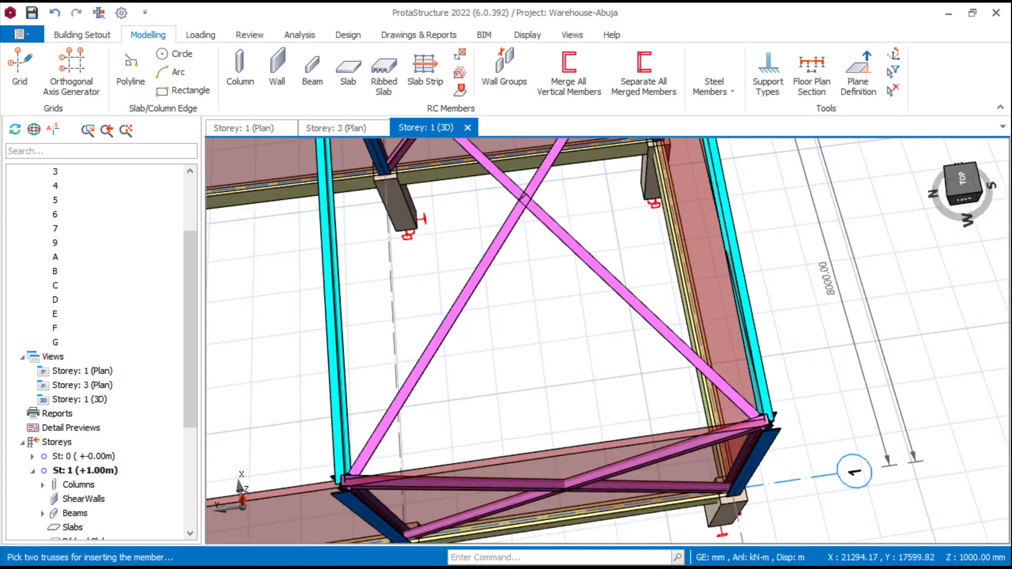
pyautogui.click(740, 296)
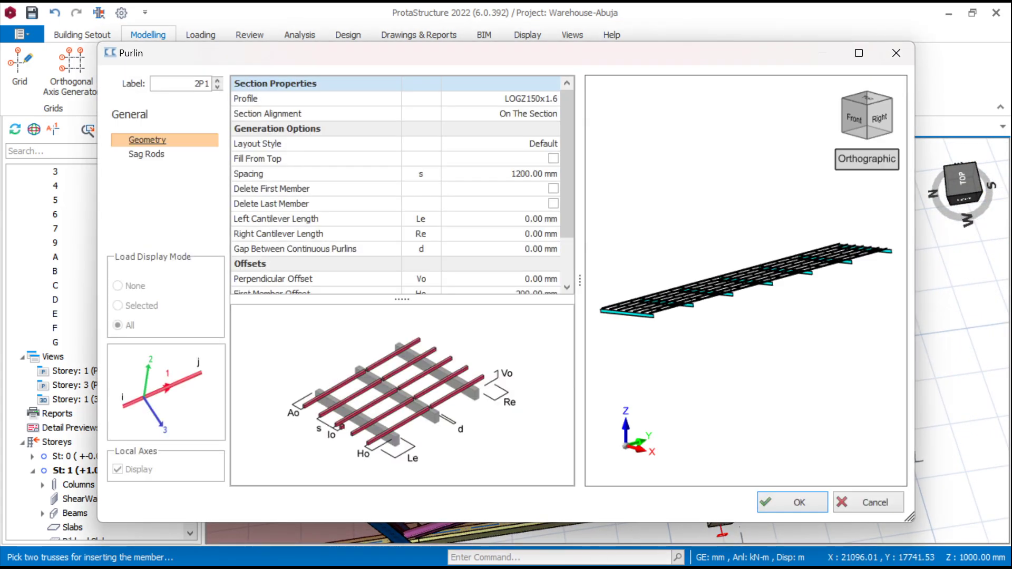
pyautogui.click(793, 502)
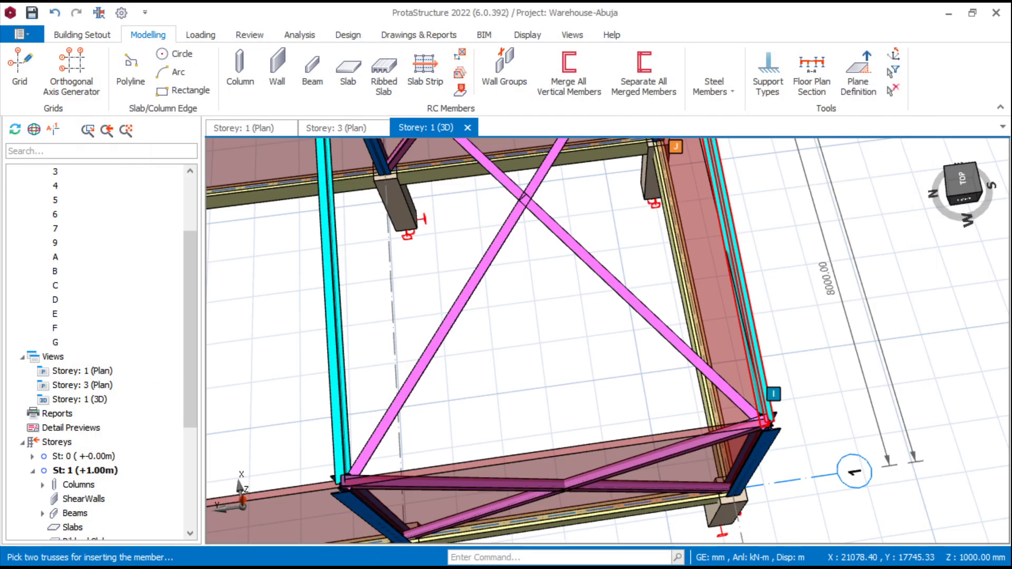
pyautogui.scroll(-4, 818, 308)
pyautogui.scroll(-5, 606, 343)
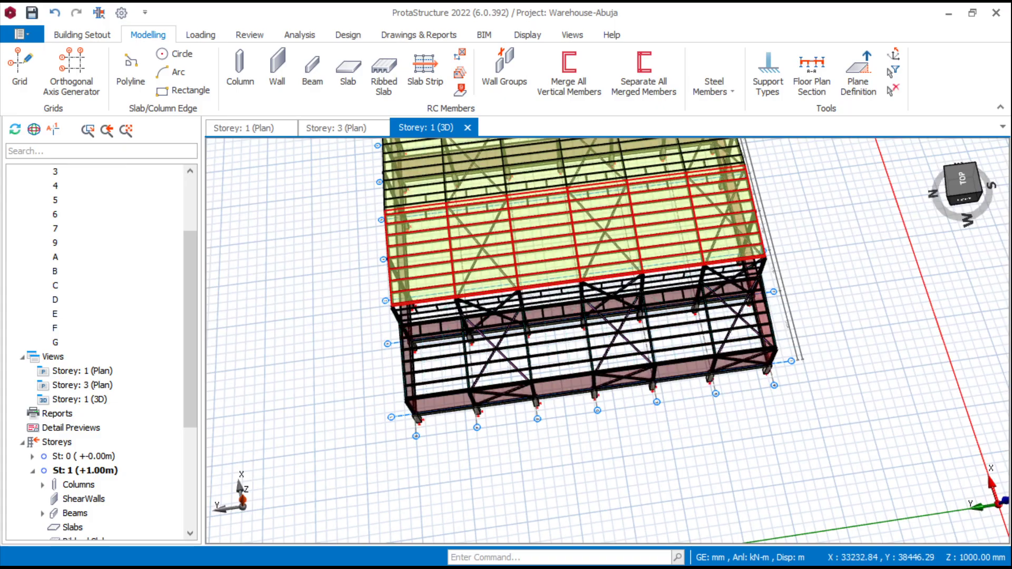
pyautogui.click(552, 250)
pyautogui.rightClick(553, 250)
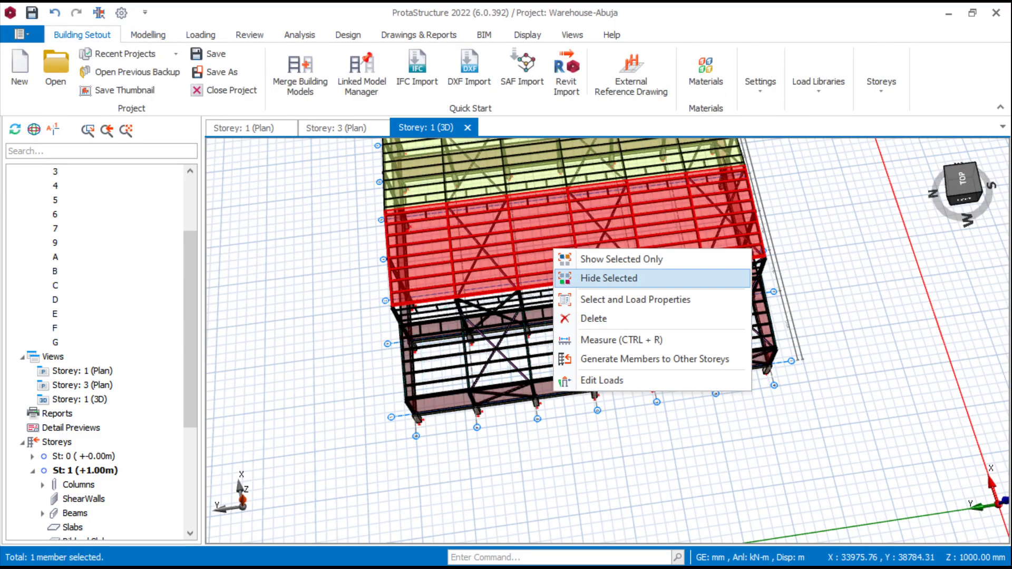
pyautogui.press('Escape')
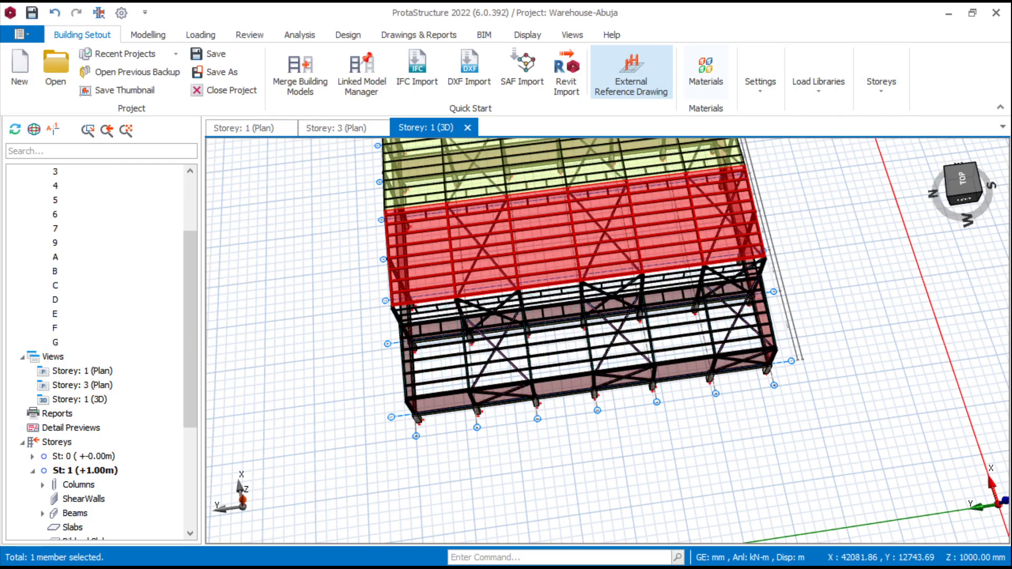
# Insert cladding on the new purlin group over the lower west end bay
pyautogui.click(148, 35)
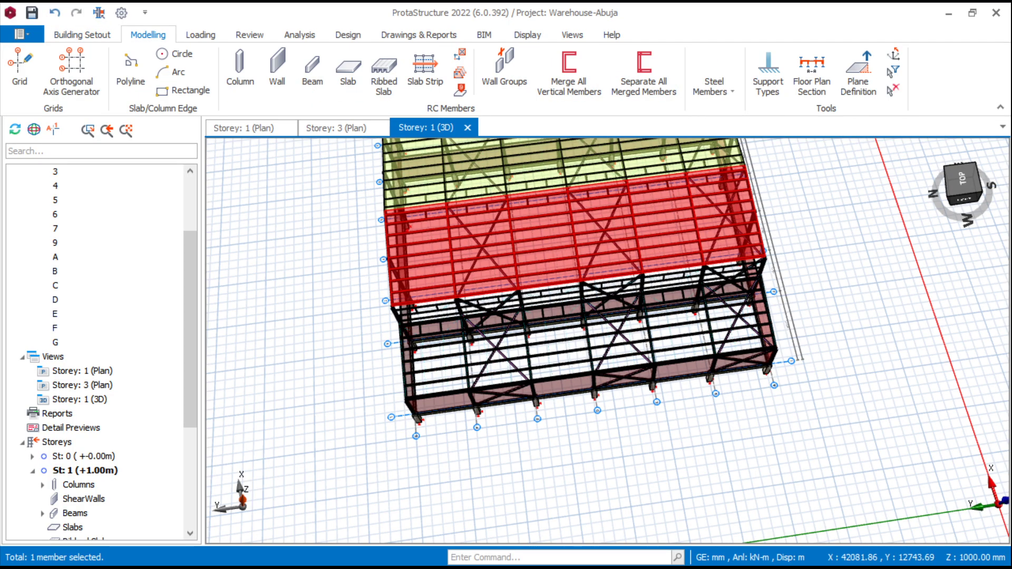
pyautogui.click(714, 85)
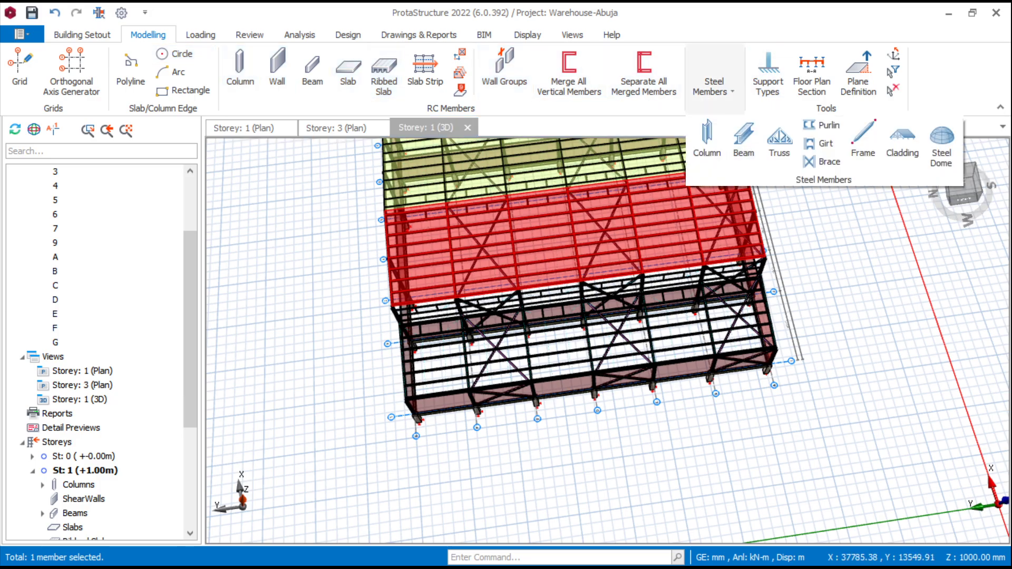
pyautogui.click(902, 142)
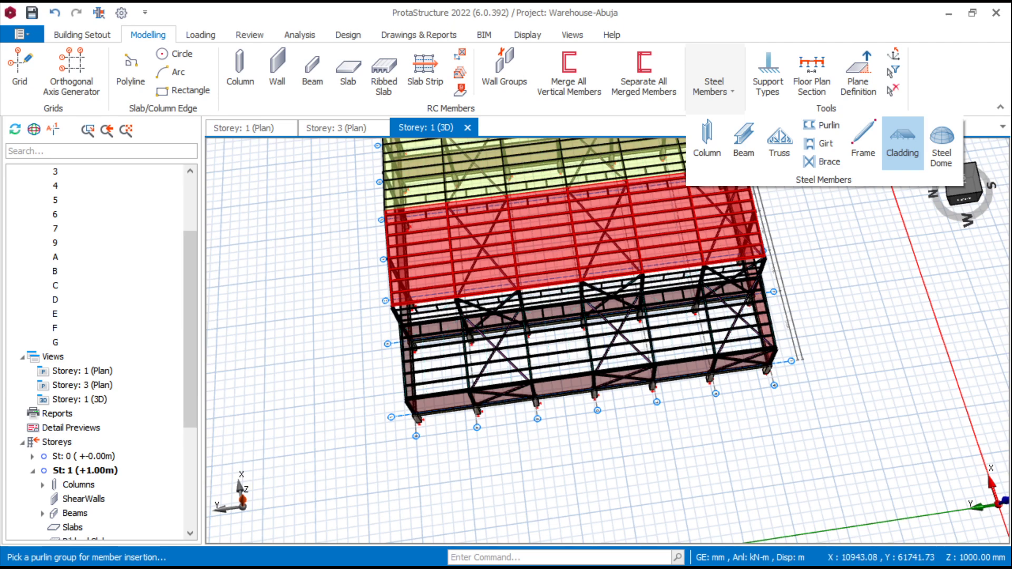
pyautogui.click(585, 343)
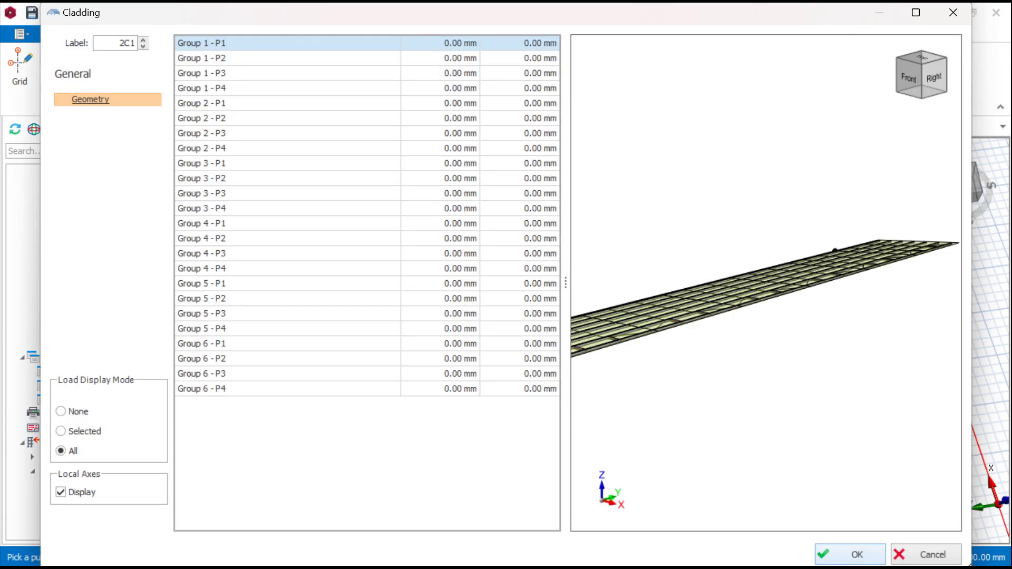
pyautogui.press('Return')
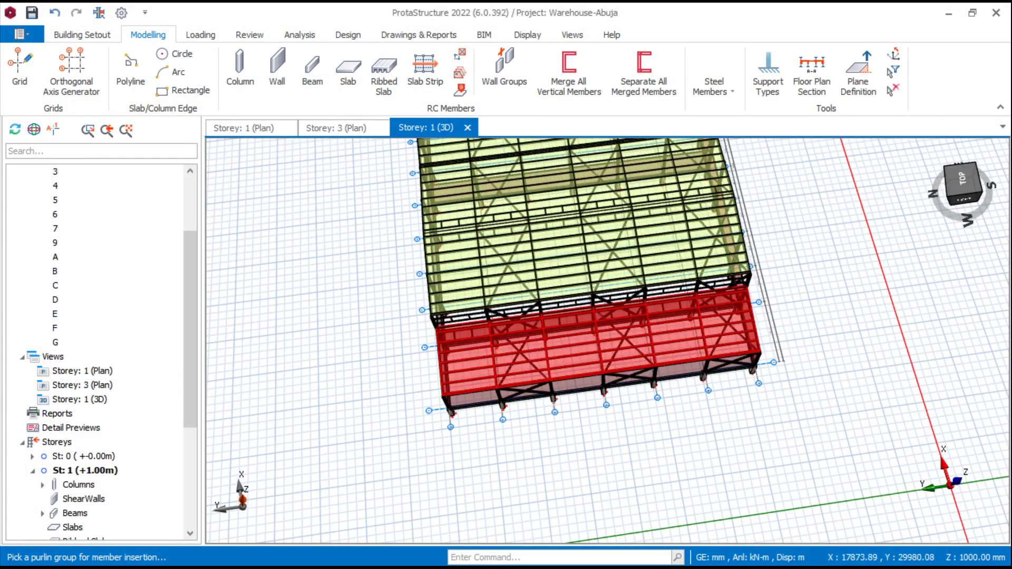
# Insert cladding on the purlin group over the lower east end bay and check the whole clad roof
pyautogui.moveTo(553, 226); pyautogui.dragTo(635, 371, button='middle')
pyautogui.moveTo(506, 295); pyautogui.dragTo(717, 358, button='middle')
pyautogui.moveTo(585, 347); pyautogui.dragTo(622, 185, button='middle')
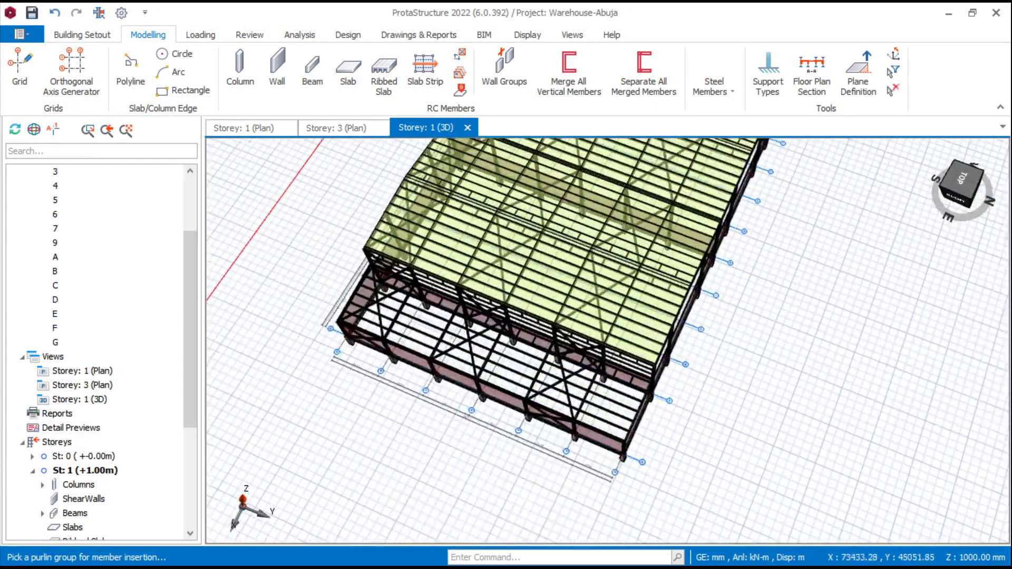
pyautogui.scroll(3, 453, 390)
pyautogui.moveTo(558, 316); pyautogui.dragTo(606, 342, button='middle')
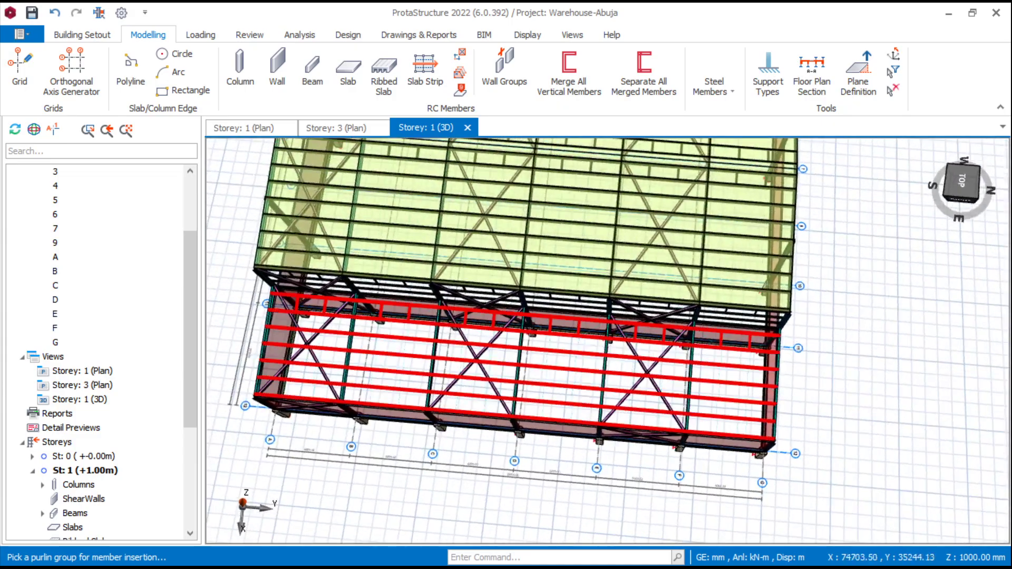
pyautogui.click(603, 354)
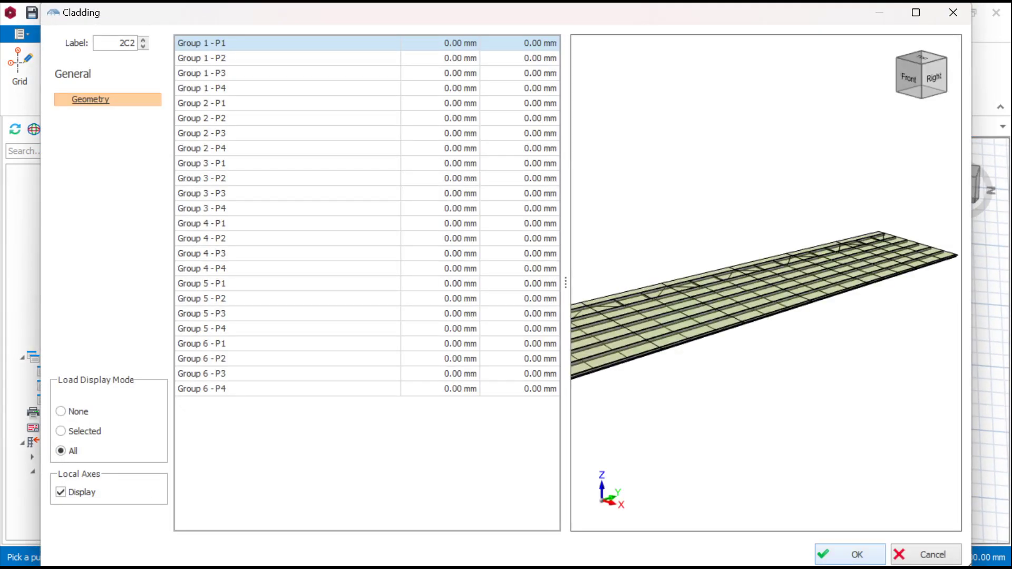
pyautogui.click(850, 555)
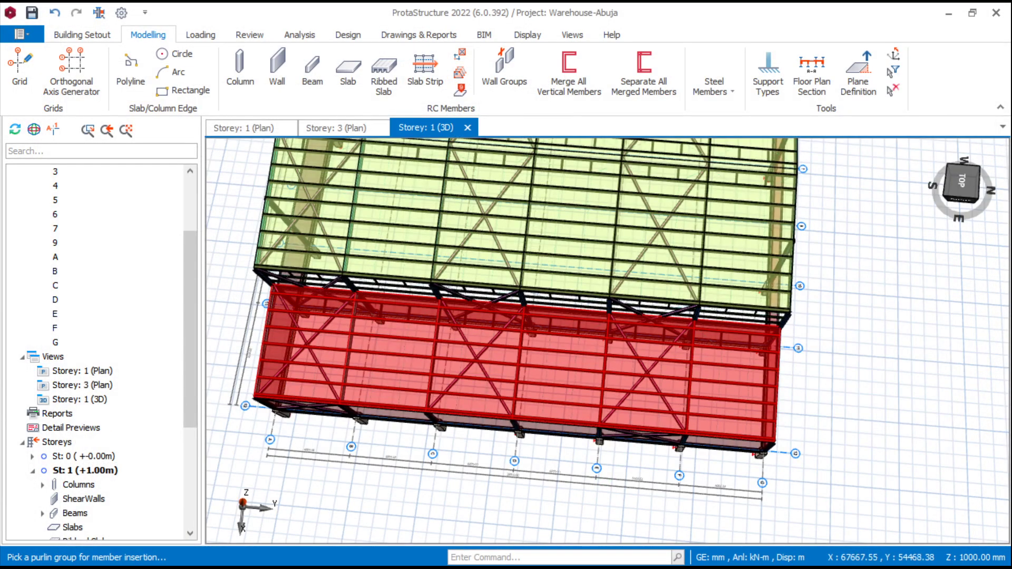
pyautogui.scroll(-3, 732, 369)
pyautogui.moveTo(569, 379); pyautogui.dragTo(727, 369, button='middle')
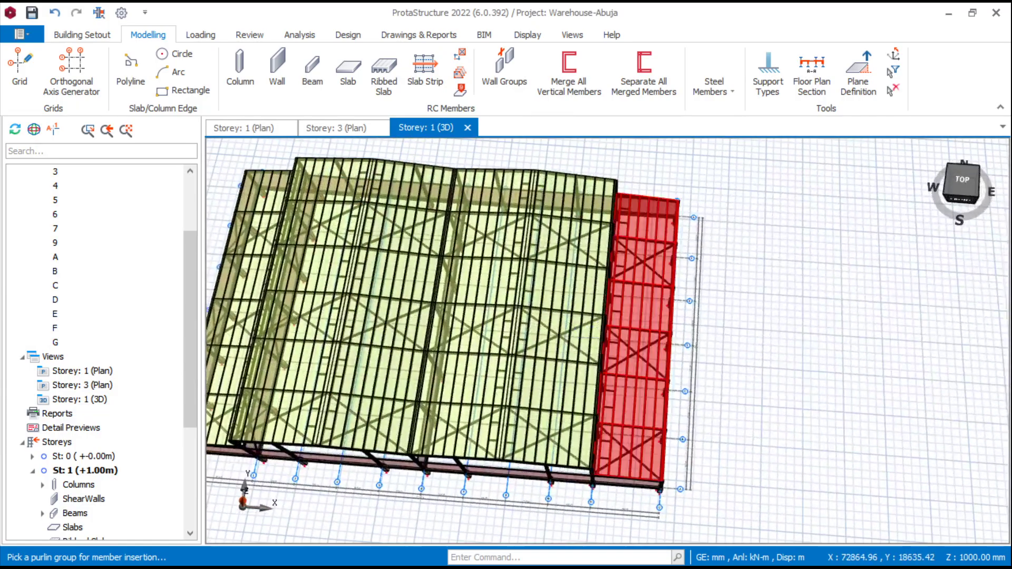
pyautogui.scroll(-2, 607, 349)
pyautogui.moveTo(653, 440); pyautogui.dragTo(717, 389, button='middle')
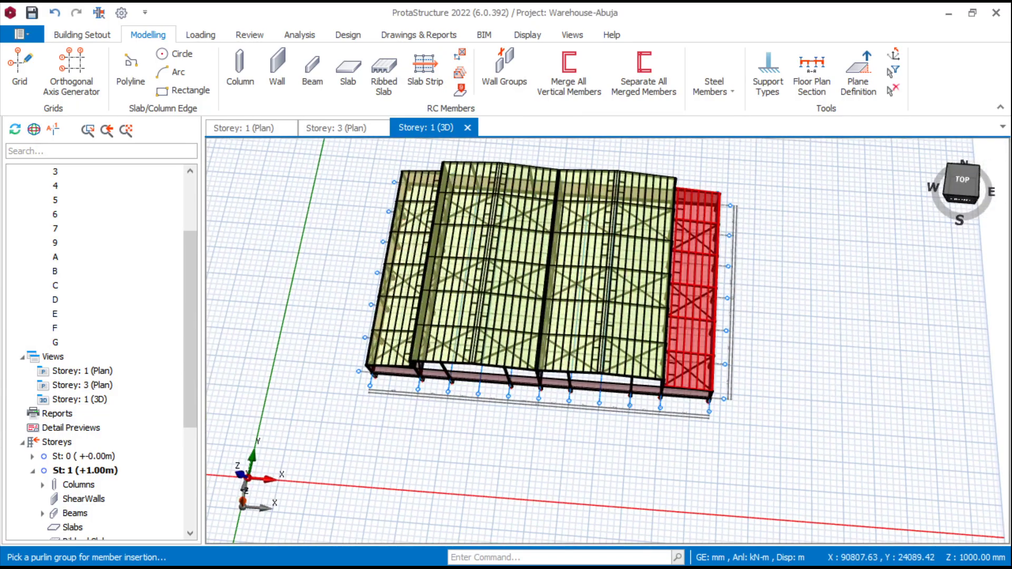
pyautogui.click(948, 13)
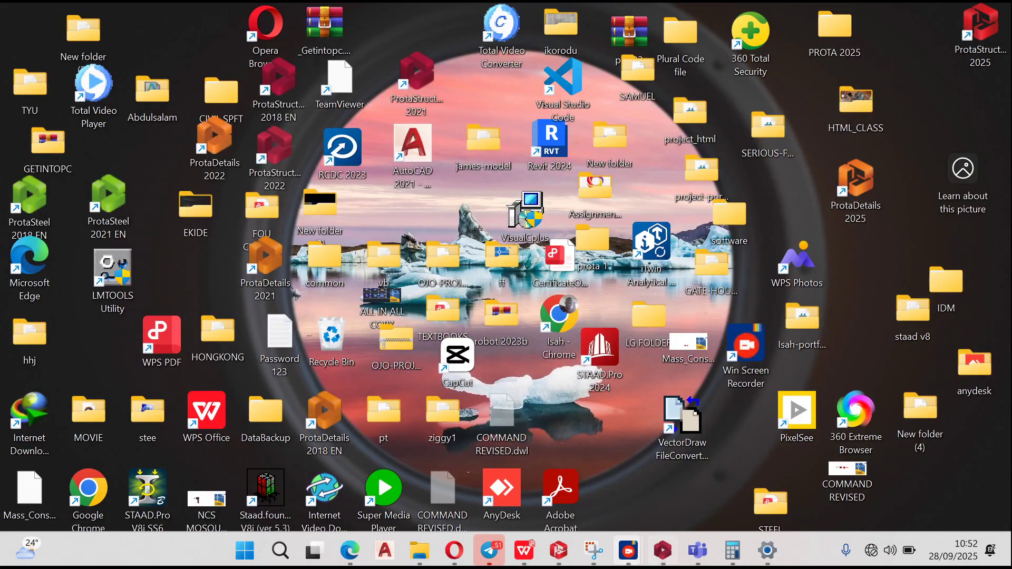
pyautogui.moveTo(628, 550)
pyautogui.click(705, 474)
pyautogui.click(707, 481)
pyautogui.click(628, 550)
pyautogui.click(705, 473)
pyautogui.moveTo(663, 550)
pyautogui.click(666, 483)
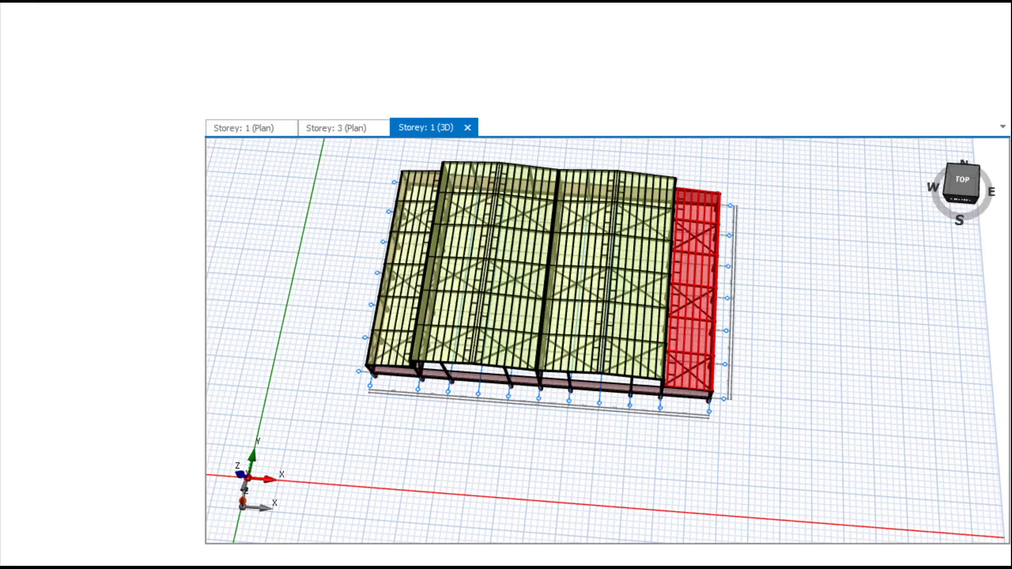
# Examine the roof cladding on the main bays and both lower end bays from the north, top and south, and end the cladding command
pyautogui.moveTo(298, 393)
pyautogui.mouseDown(button='middle')
pyautogui.moveTo(496, 350)
pyautogui.moveTo(735, 205)
pyautogui.mouseUp(button='middle')
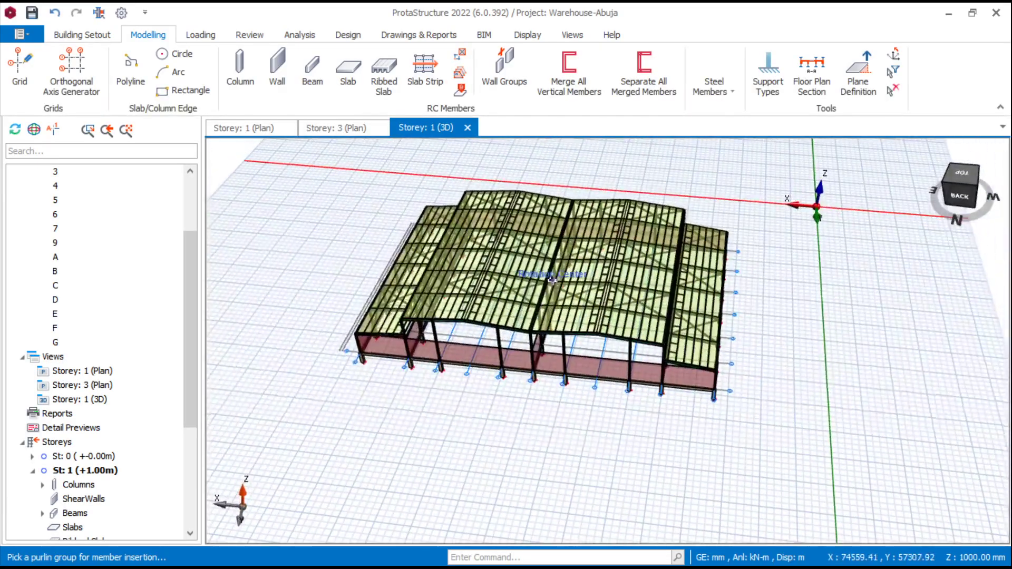
pyautogui.scroll(10, 553, 280)
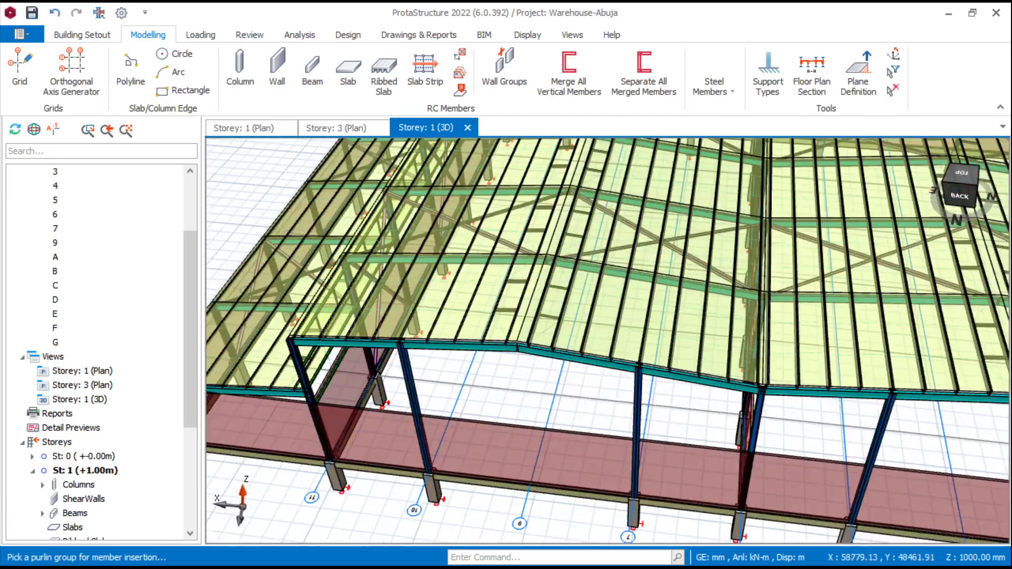
pyautogui.scroll(-10, 607, 340)
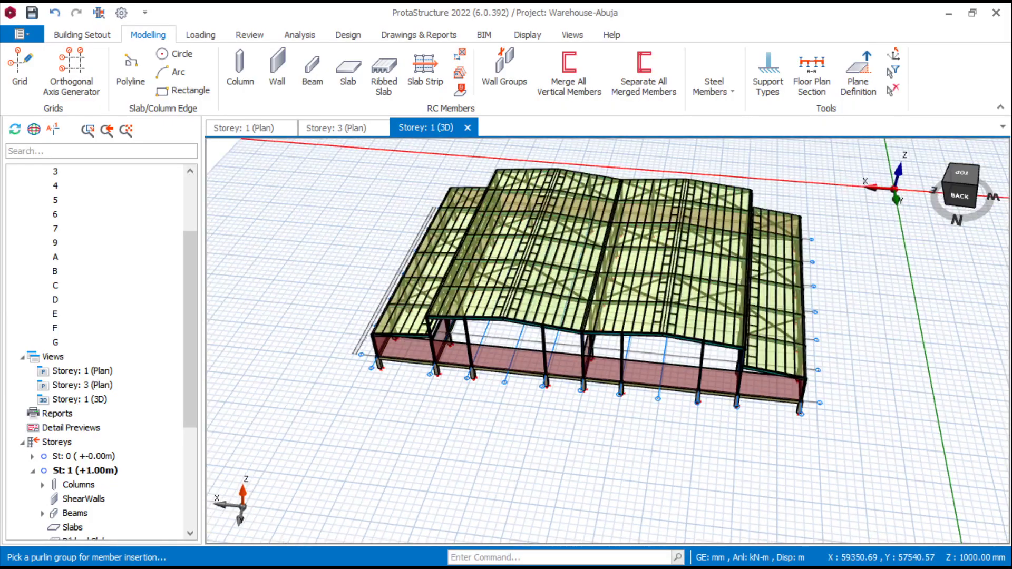
pyautogui.moveTo(421, 295); pyautogui.dragTo(949, 284, button='middle')
pyautogui.scroll(2, 561, 350)
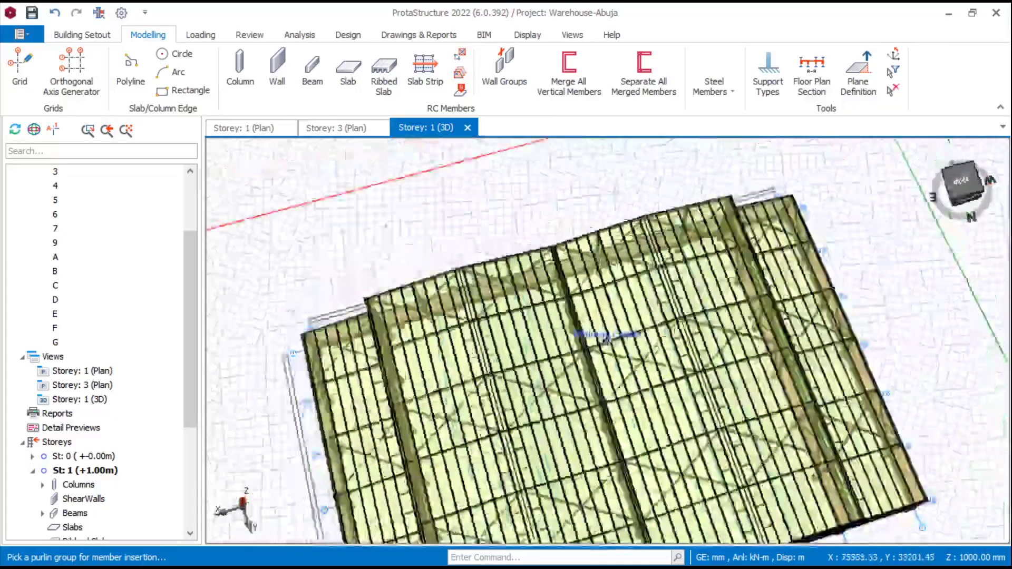
pyautogui.moveTo(395, 453); pyautogui.dragTo(405, 314, button='middle')
pyautogui.scroll(-1, 382, 379)
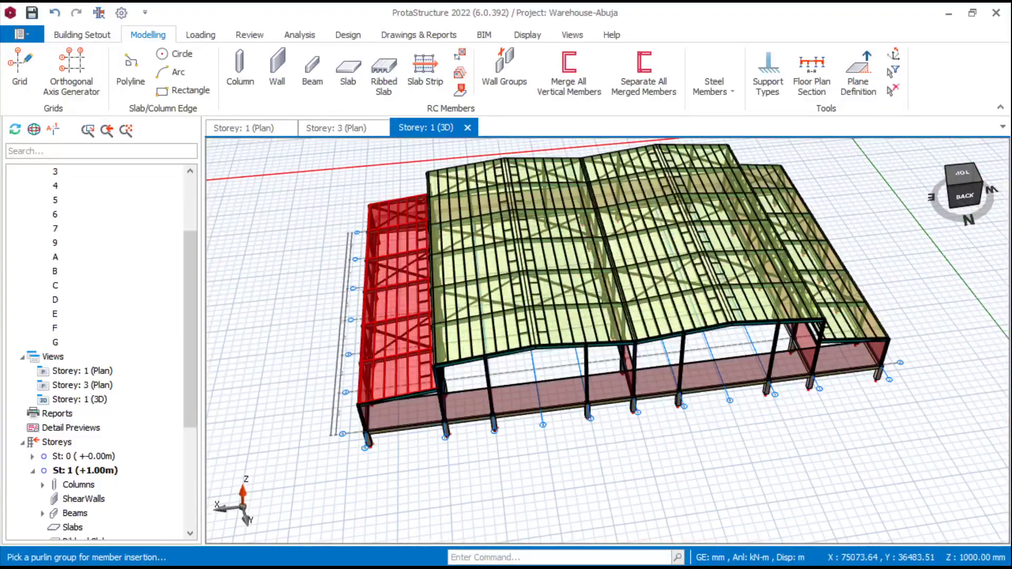
pyautogui.scroll(3, 388, 316)
pyautogui.scroll(-3, 411, 332)
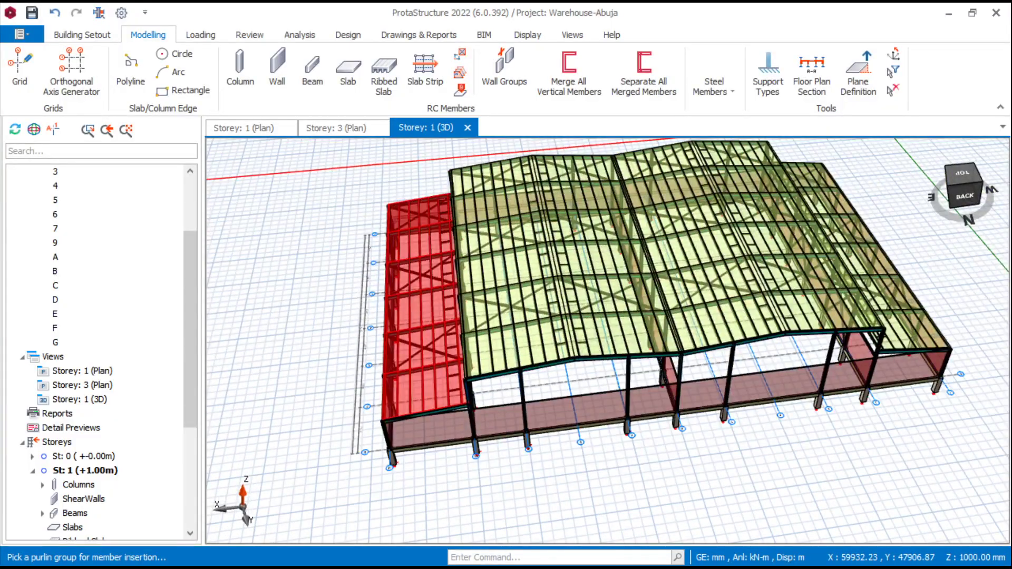
pyautogui.moveTo(464, 332); pyautogui.dragTo(611, 337, button='middle')
pyautogui.scroll(-2, 611, 338)
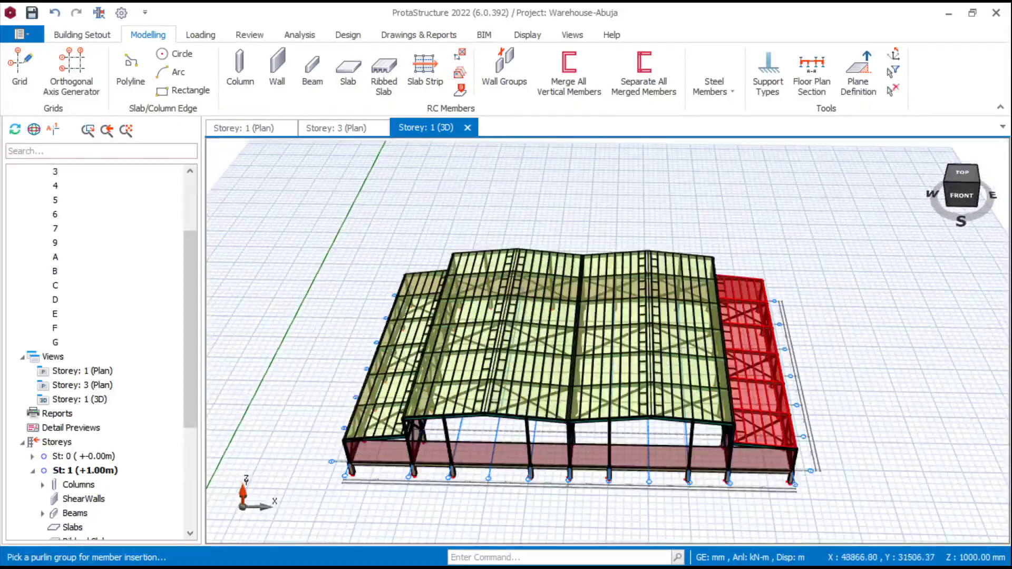
pyautogui.moveTo(748, 337); pyautogui.dragTo(698, 310, button='middle')
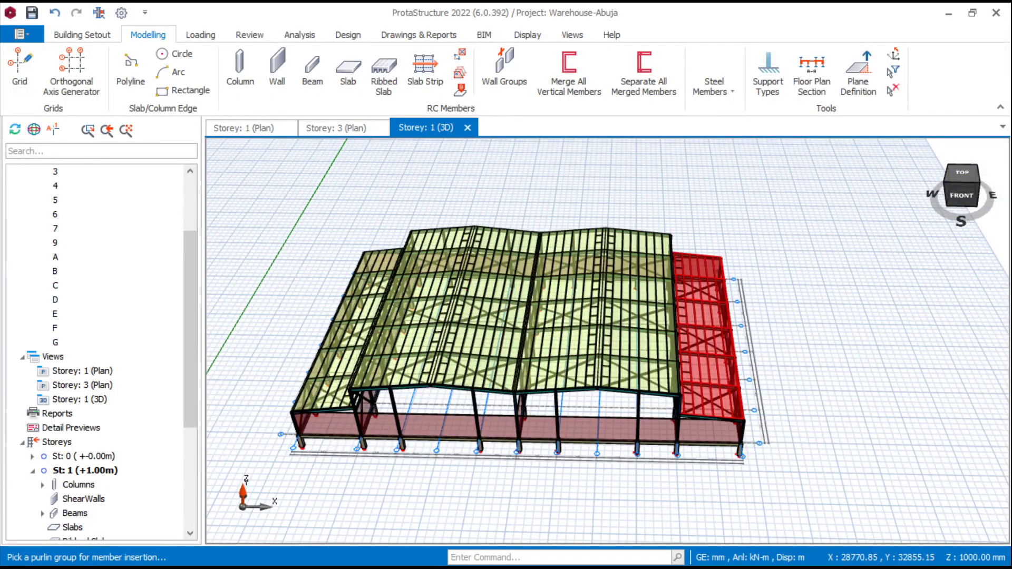
pyautogui.scroll(3, 392, 368)
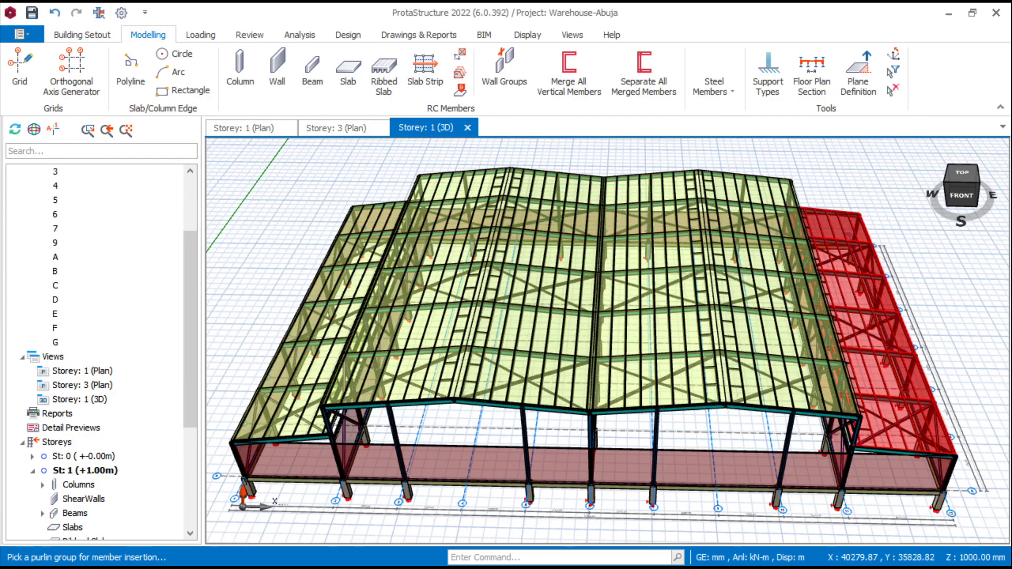
pyautogui.scroll(-3, 515, 377)
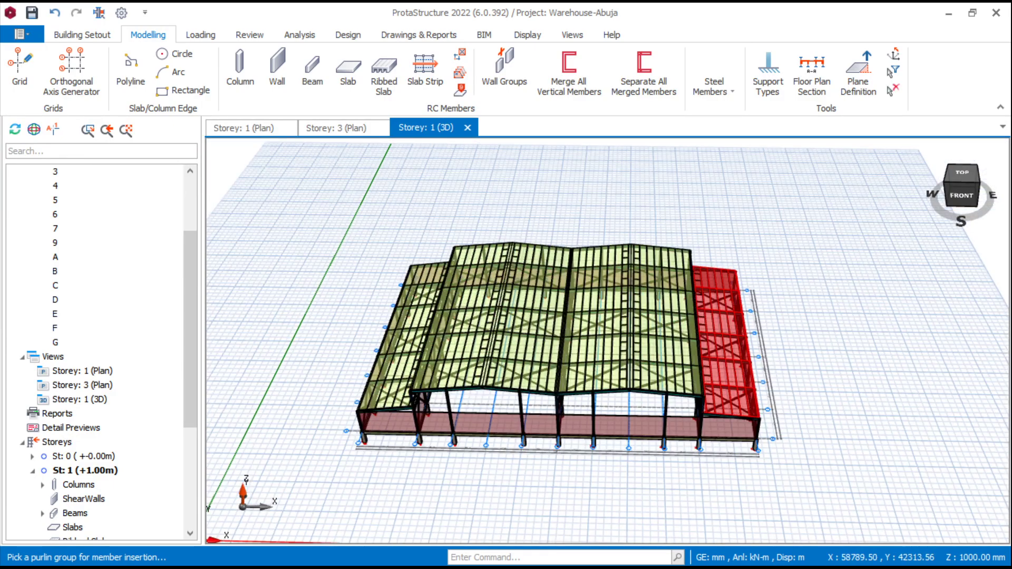
pyautogui.moveTo(831, 389)
pyautogui.keyDown('shift'); pyautogui.mouseDown(button='middle')
pyautogui.moveTo(799, 388)
pyautogui.moveTo(824, 370)
pyautogui.mouseUp(button='middle'); pyautogui.keyUp('shift')
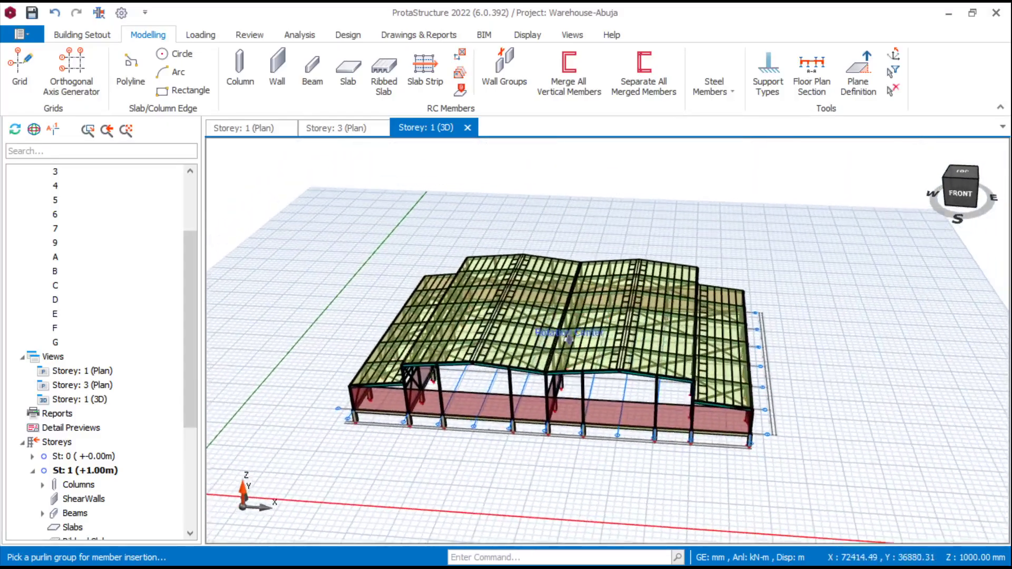
pyautogui.keyDown('shift'); pyautogui.moveTo(754, 358); pyautogui.dragTo(731, 369, button='middle'); pyautogui.keyUp('shift')
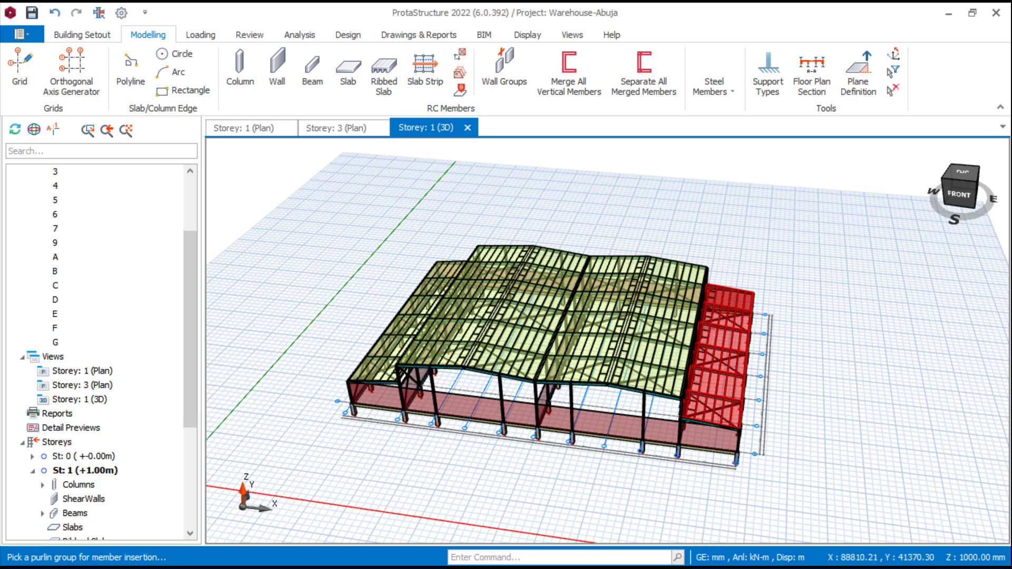
pyautogui.scroll(-5, 749, 342)
pyautogui.scroll(6, 751, 342)
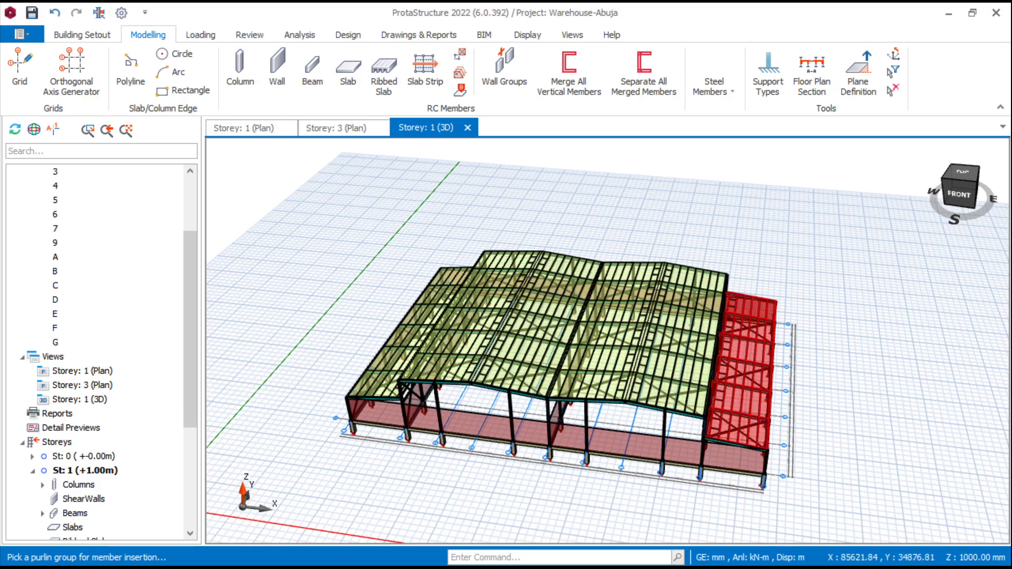
pyautogui.scroll(-2, 751, 341)
pyautogui.moveTo(751, 341); pyautogui.dragTo(656, 326, button='middle')
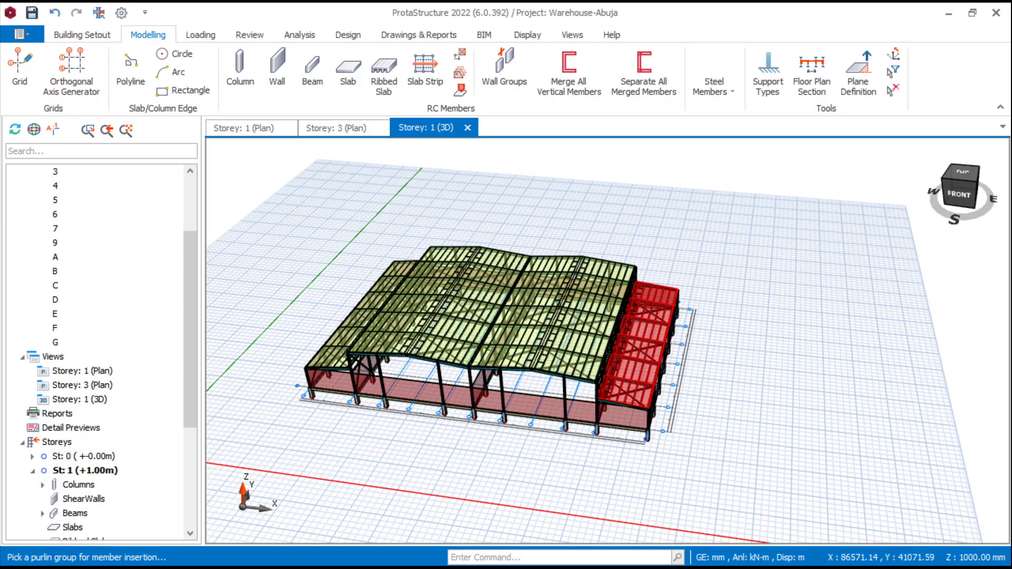
pyautogui.press('Escape')
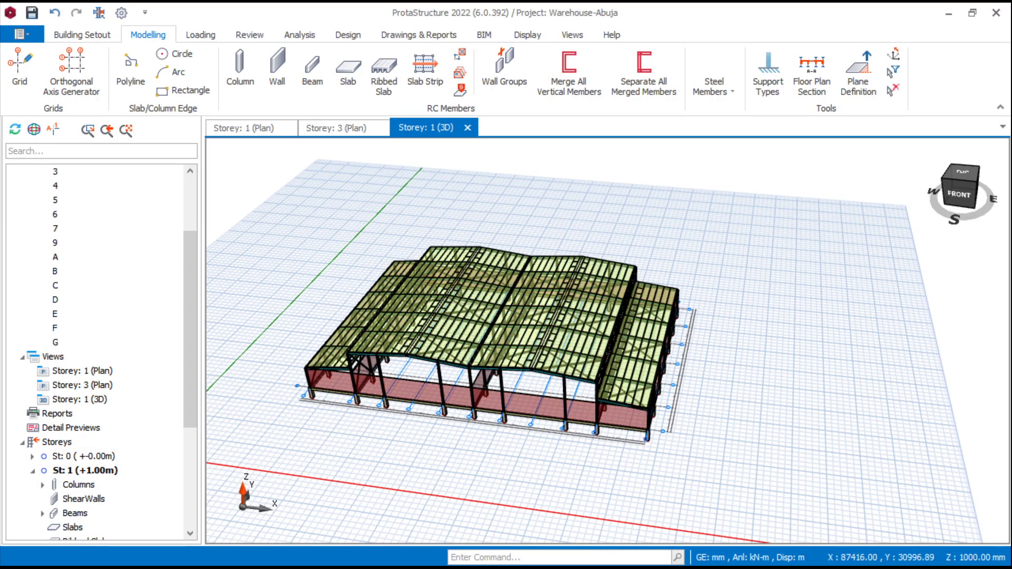
# Insert cladding on the girt group of the upper east side wall, above the lower east end bay's roof
pyautogui.scroll(-2, 751, 343)
pyautogui.keyDown('shift'); pyautogui.moveTo(750, 343); pyautogui.dragTo(485, 370, button='middle'); pyautogui.keyUp('shift')
pyautogui.scroll(4, 485, 370)
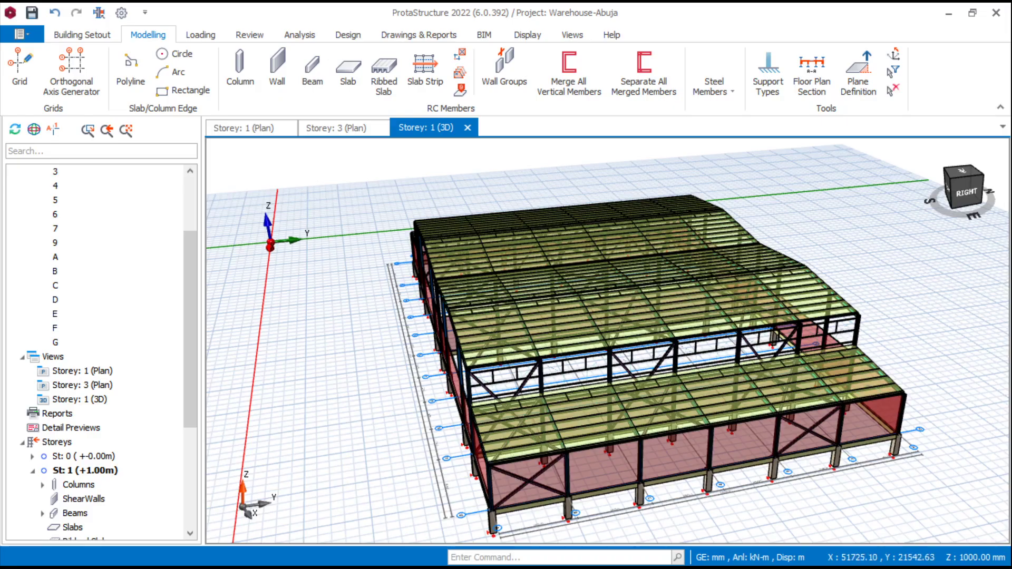
pyautogui.scroll(3, 485, 370)
pyautogui.click(814, 395)
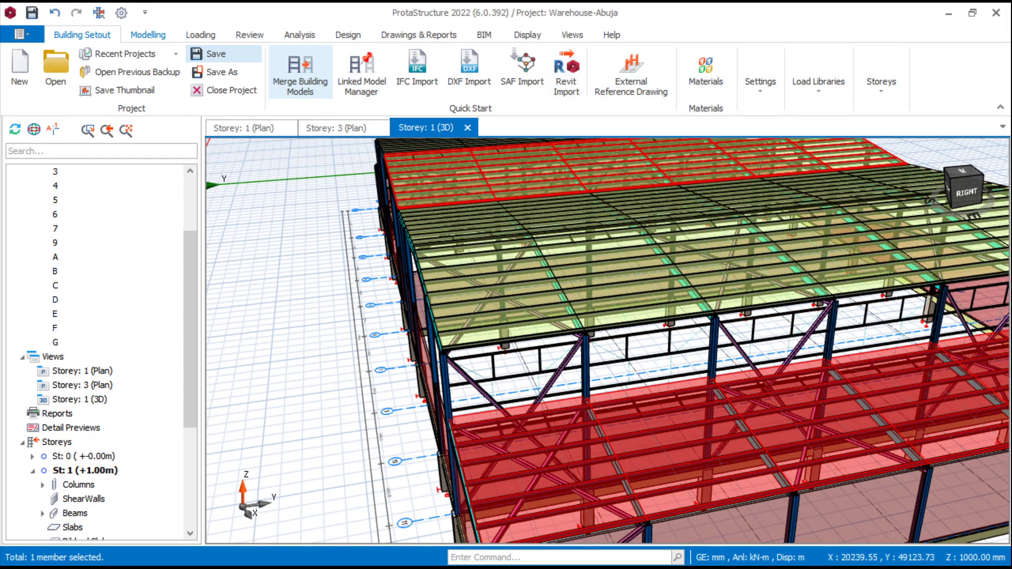
pyautogui.click(148, 34)
pyautogui.click(713, 84)
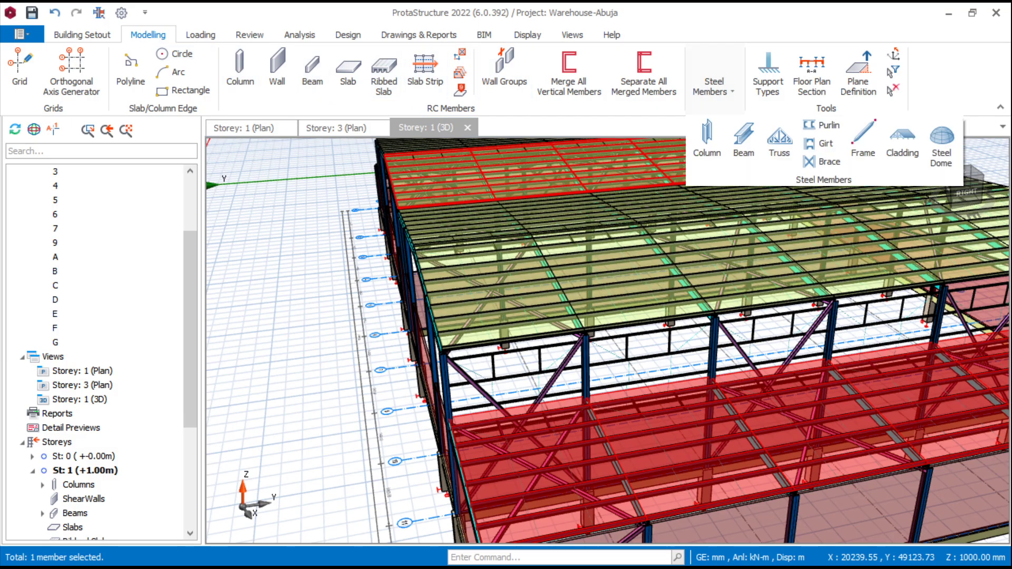
pyautogui.click(902, 141)
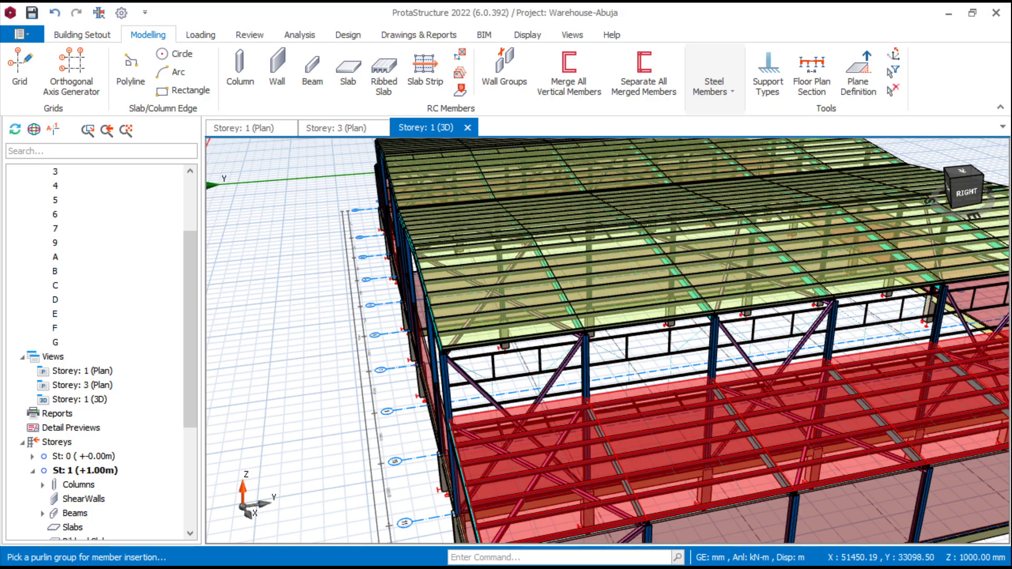
pyautogui.scroll(-1, 655, 360)
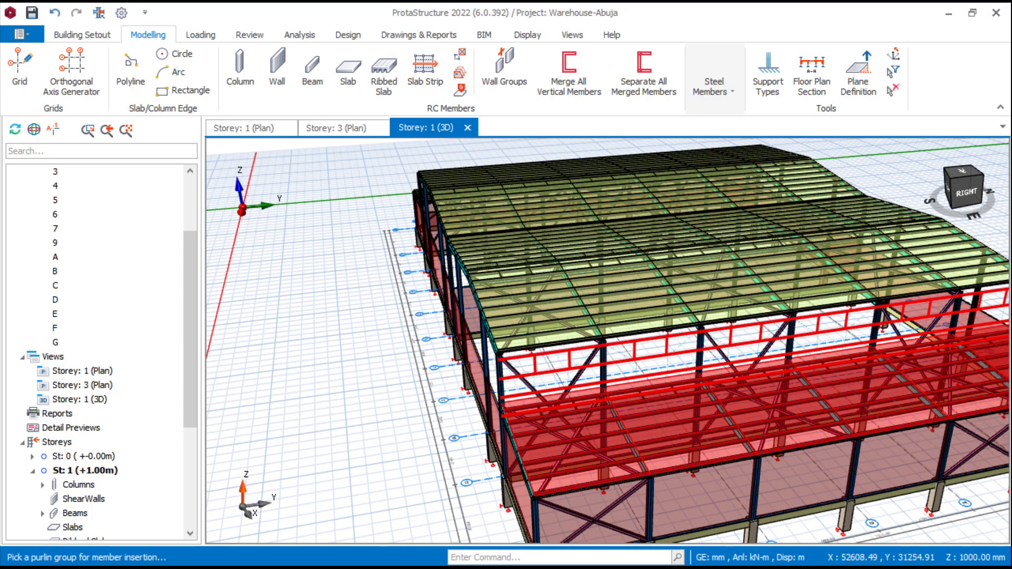
pyautogui.click(655, 361)
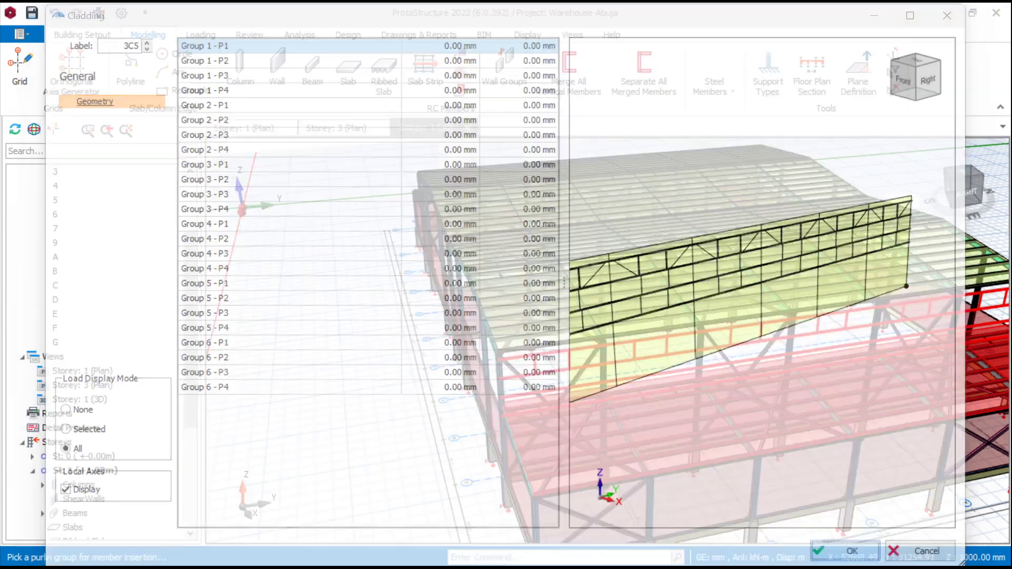
# Insert cladding on the girt group of the upper west side wall, above the lower west end bay's roof
pyautogui.scroll(-4, 640, 329)
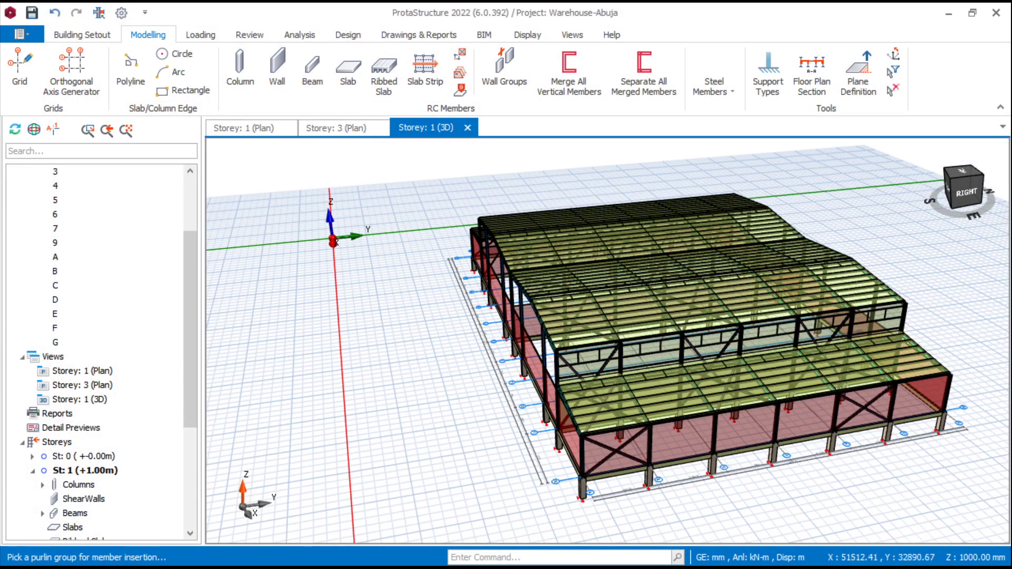
pyautogui.moveTo(660, 300); pyautogui.dragTo(843, 295, button='middle')
pyautogui.scroll(6, 660, 300)
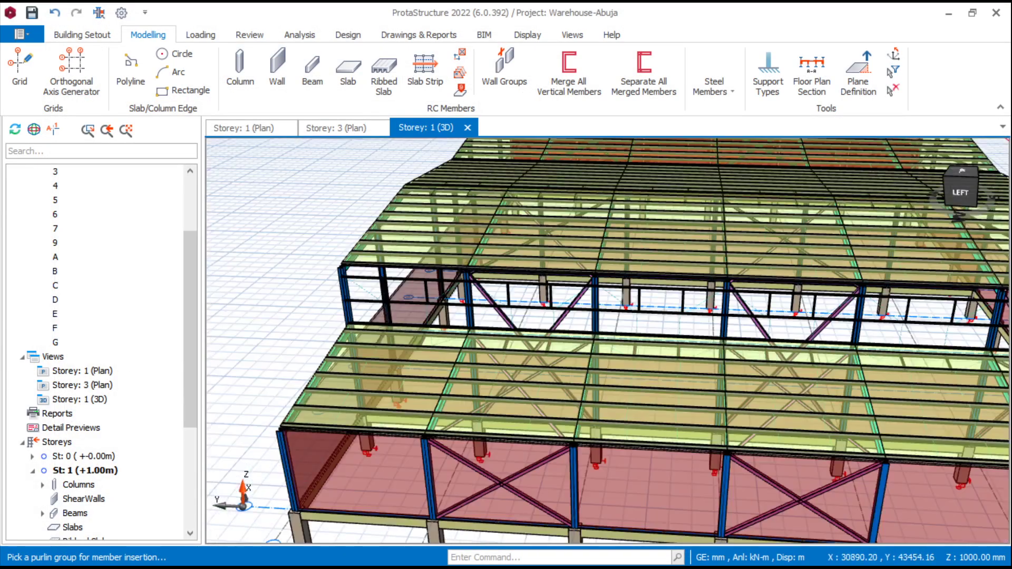
pyautogui.click(660, 312)
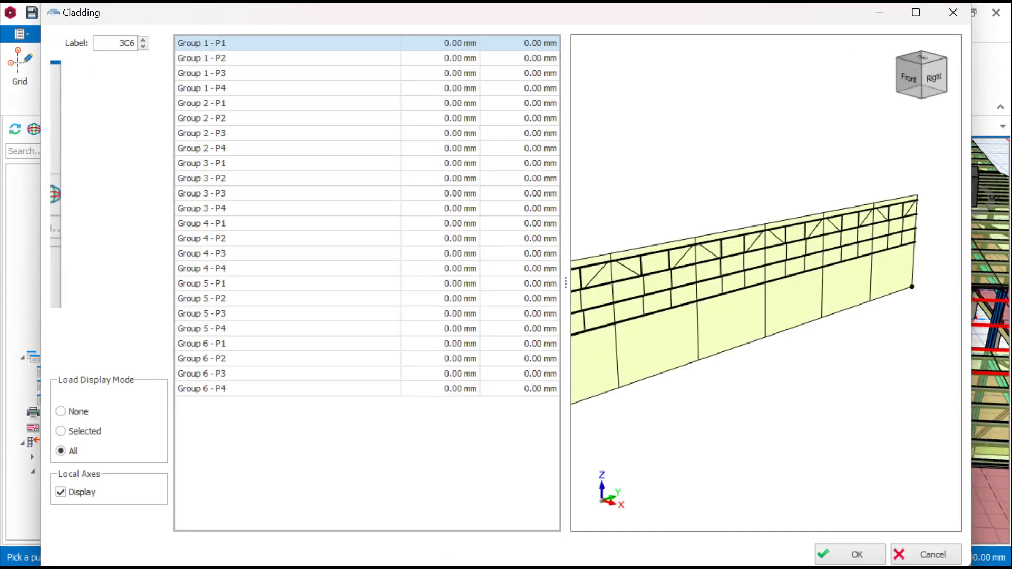
pyautogui.click(856, 553)
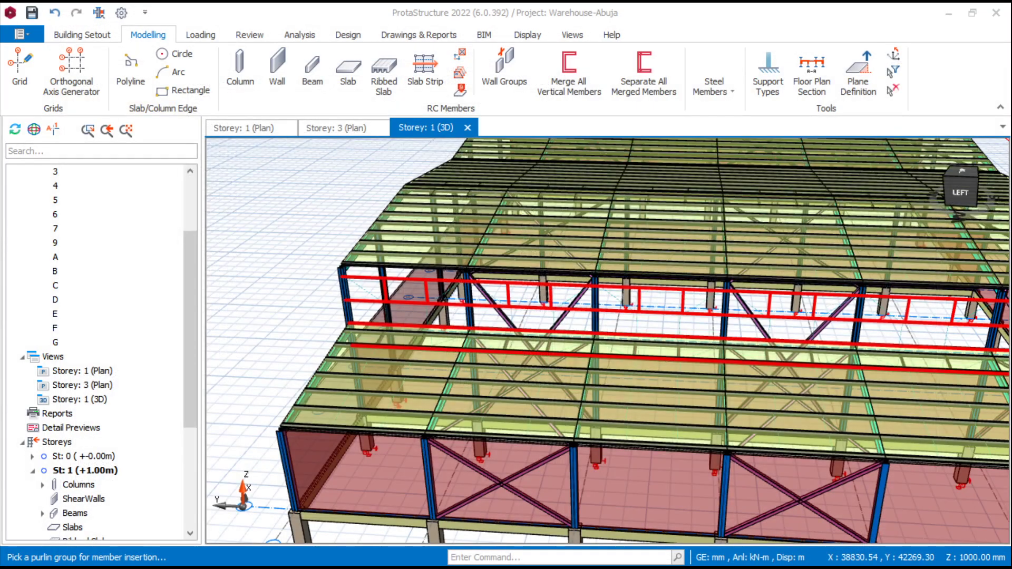
# Inspect the clad building from its north side, including the upper side walls and the open gable end
pyautogui.scroll(-5, 587, 374)
pyautogui.moveTo(587, 374); pyautogui.dragTo(724, 369, button='middle')
pyautogui.scroll(3, 664, 263)
pyautogui.scroll(-5, 564, 248)
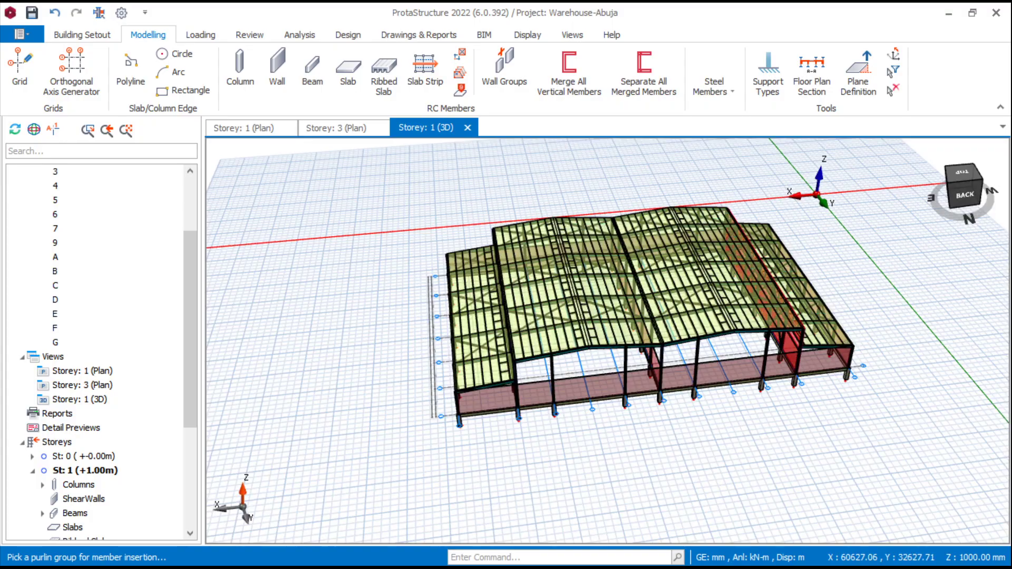
pyautogui.scroll(4, 564, 248)
pyautogui.scroll(-1, 548, 237)
pyautogui.moveTo(590, 288); pyautogui.dragTo(559, 288, button='middle')
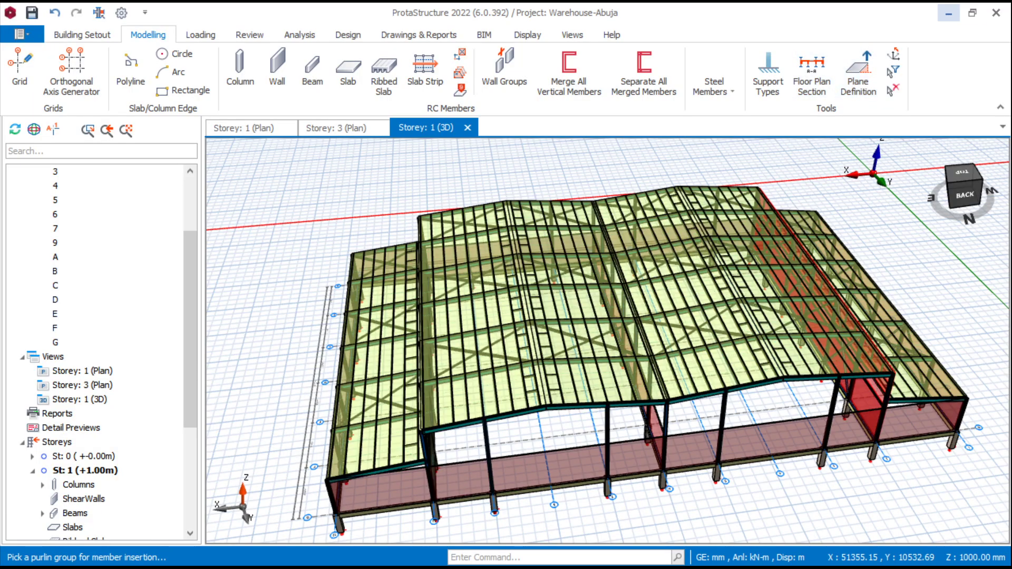
# Switch to Microsoft Edge and search the web for "self weight of an aluimium roof"
pyautogui.click(948, 13)
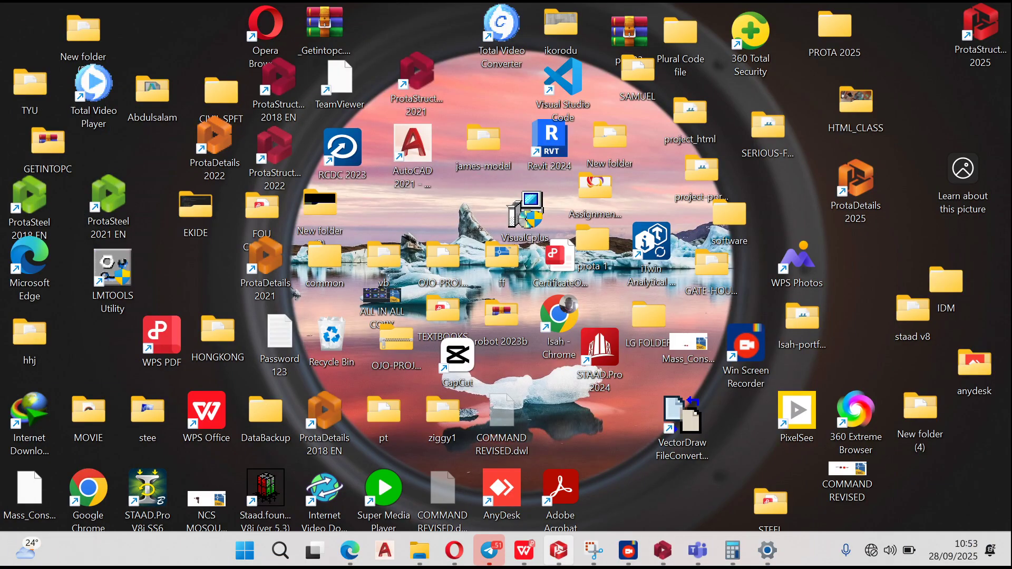
pyautogui.moveTo(558, 550)
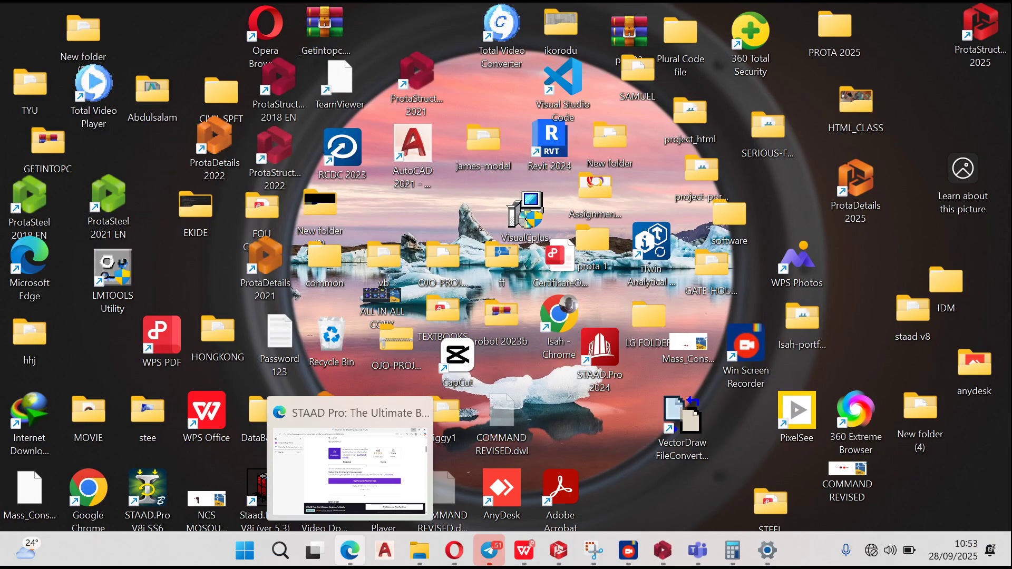
pyautogui.click(349, 550)
pyautogui.hotkey('ctrl', 'l')
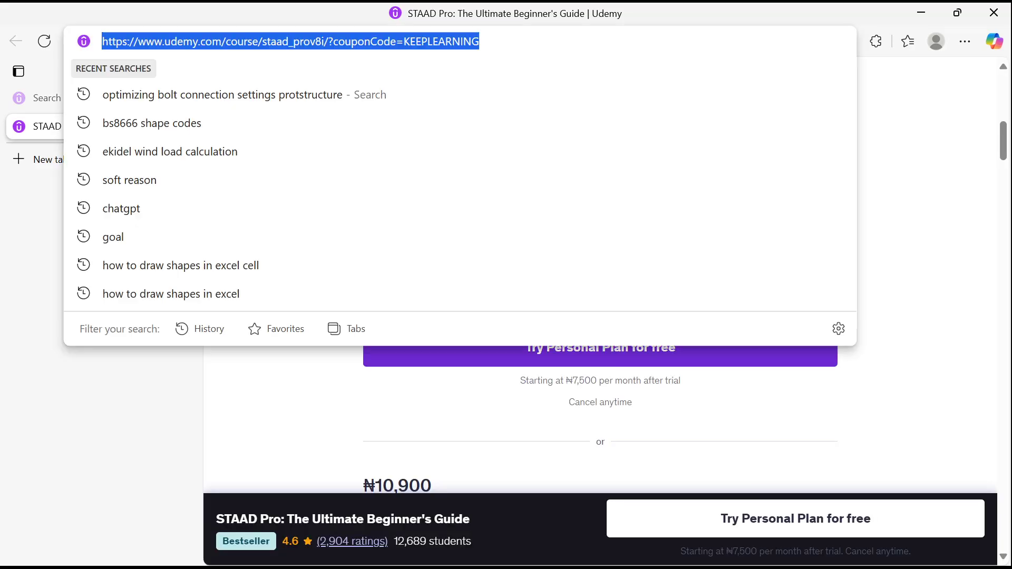
pyautogui.write('sel')
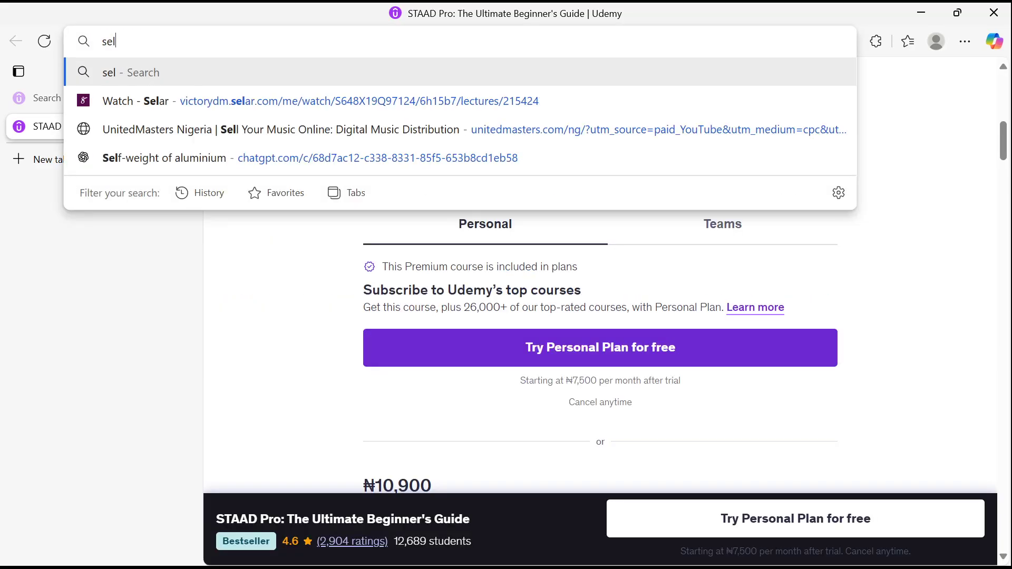
pyautogui.write('f wei')
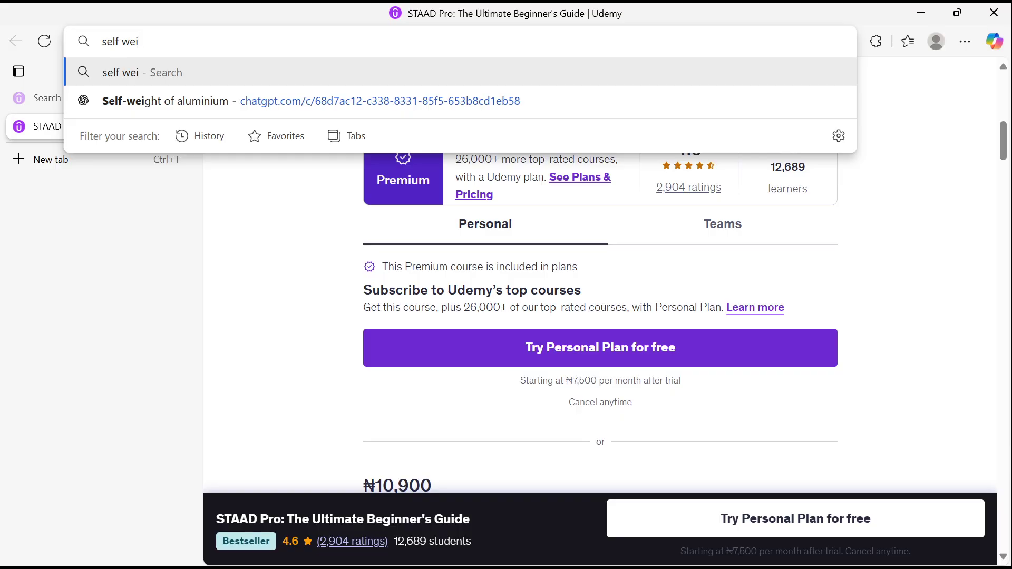
pyautogui.write('ght of ')
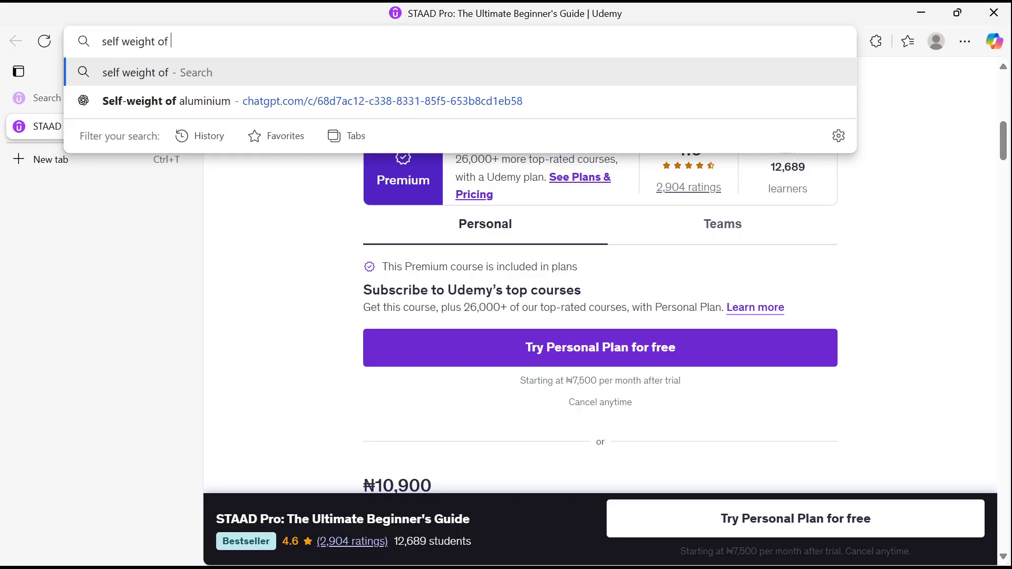
pyautogui.write('an alu,imiu')
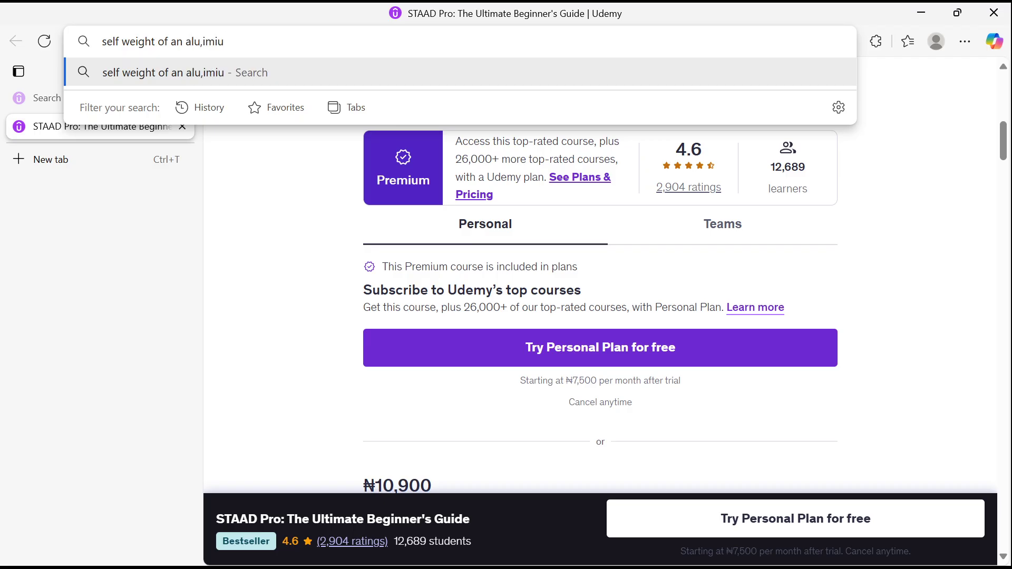
pyautogui.write('m')
pyautogui.press('BackSpace')
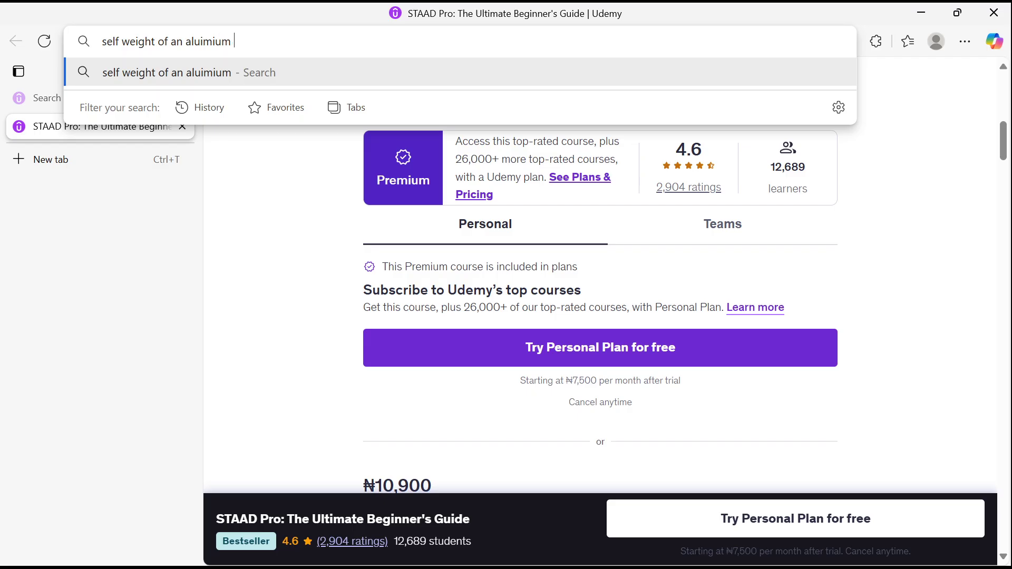
pyautogui.write('roof')
pyautogui.press('Return')
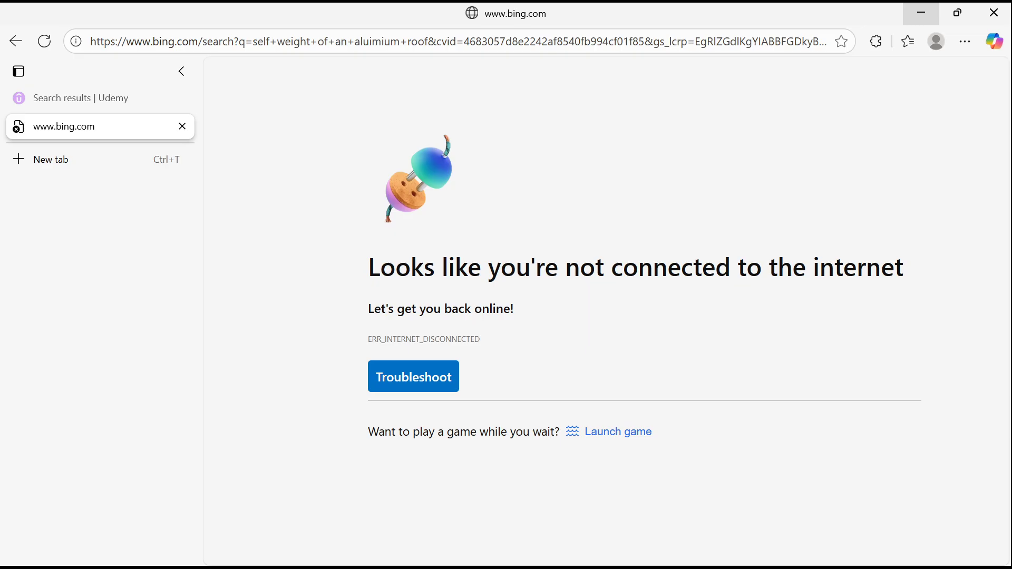
# Switch back to ProtaStructure, bring the model's lower west end bay into view and end the cladding command
pyautogui.click(921, 13)
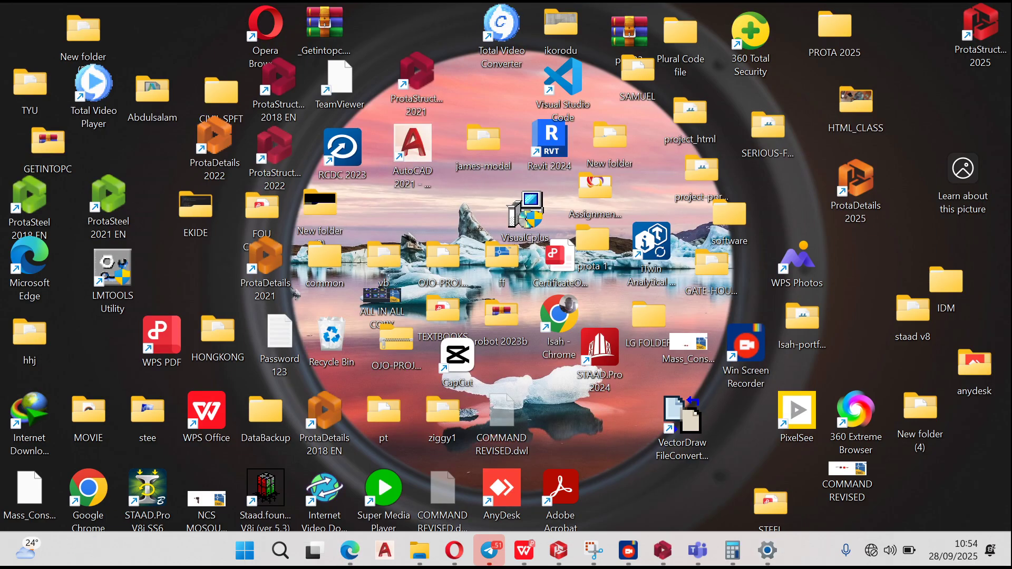
pyautogui.moveTo(662, 550)
pyautogui.click(664, 482)
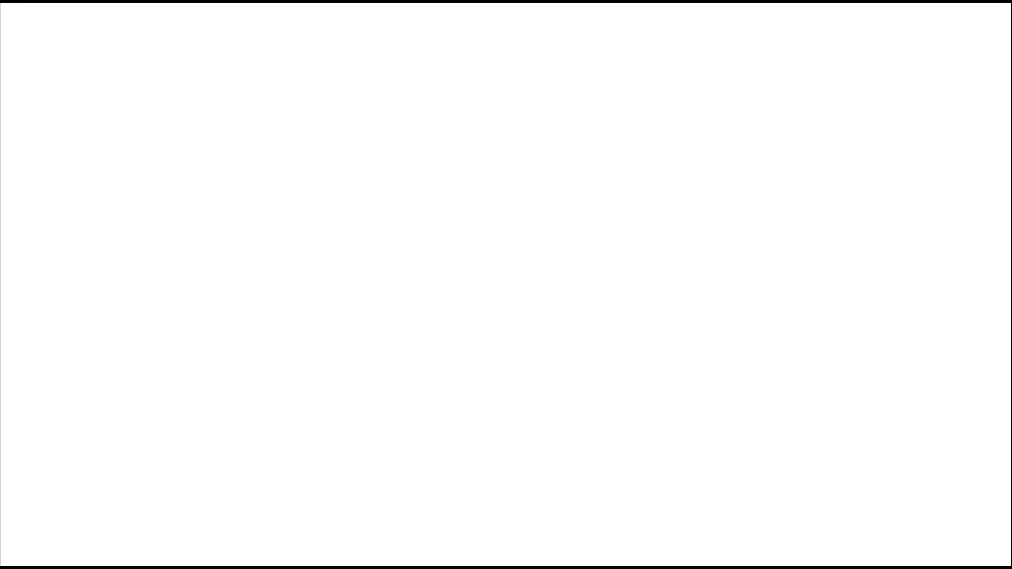
pyautogui.scroll(-2, 711, 295)
pyautogui.moveTo(948, 432)
pyautogui.mouseDown(button='middle')
pyautogui.moveTo(869, 416)
pyautogui.moveTo(814, 464)
pyautogui.moveTo(838, 466)
pyautogui.mouseUp(button='middle')
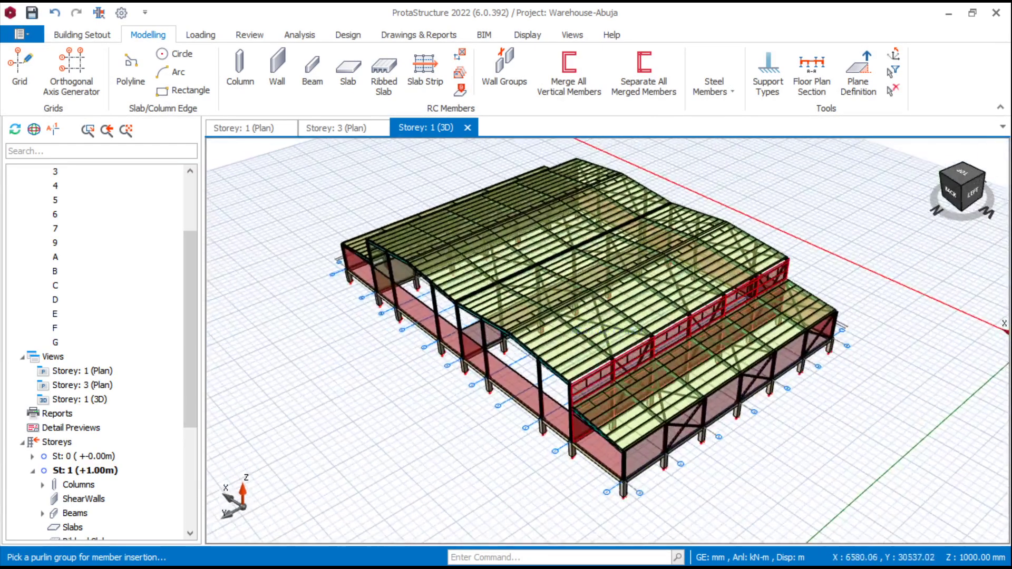
pyautogui.scroll(2, 693, 369)
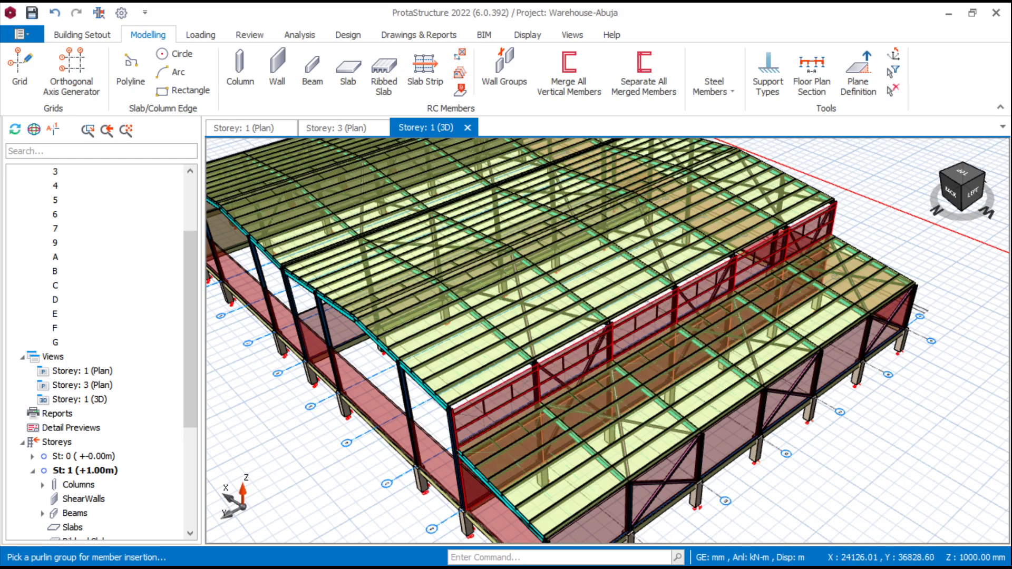
pyautogui.scroll(-1, 567, 400)
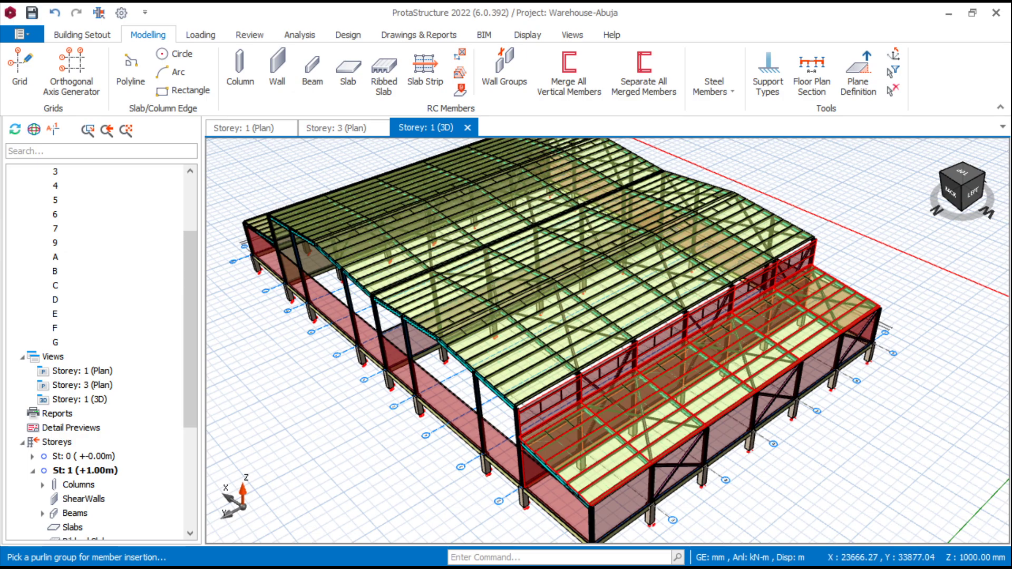
pyautogui.press('Escape')
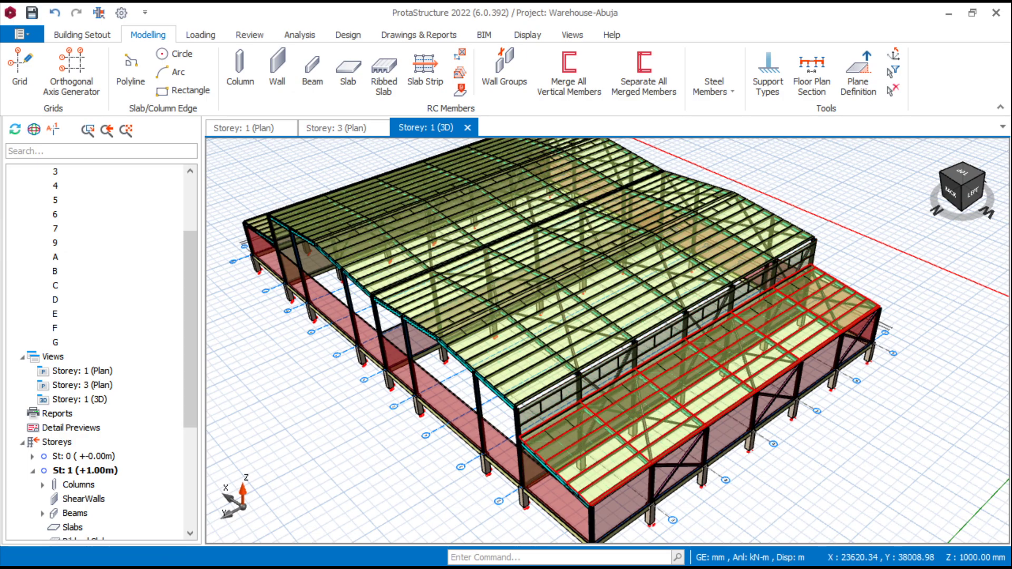
# Open the load editor for the roof cladding of the lower west end bay
pyautogui.click(699, 395)
pyautogui.rightClick(704, 400)
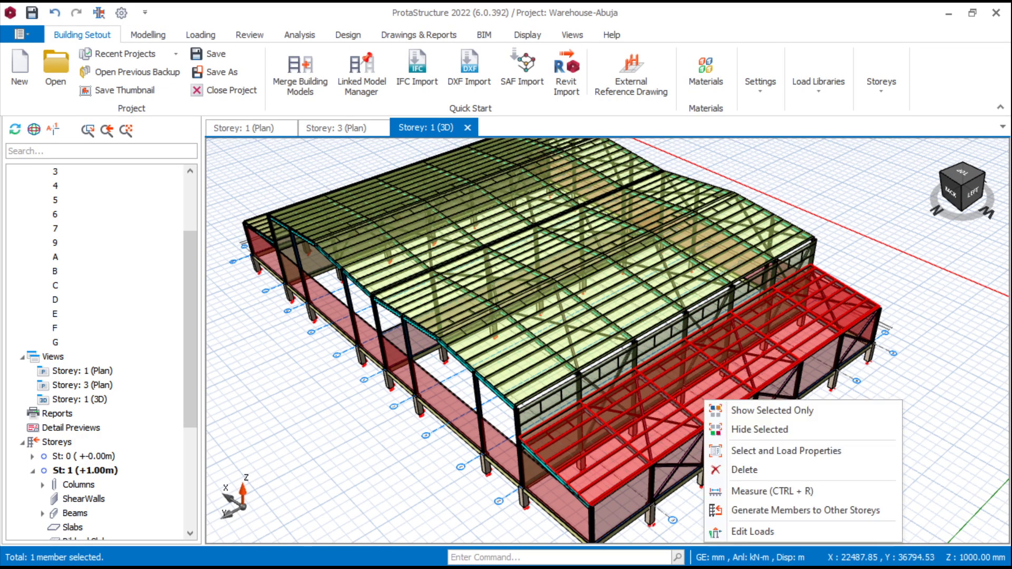
pyautogui.click(753, 531)
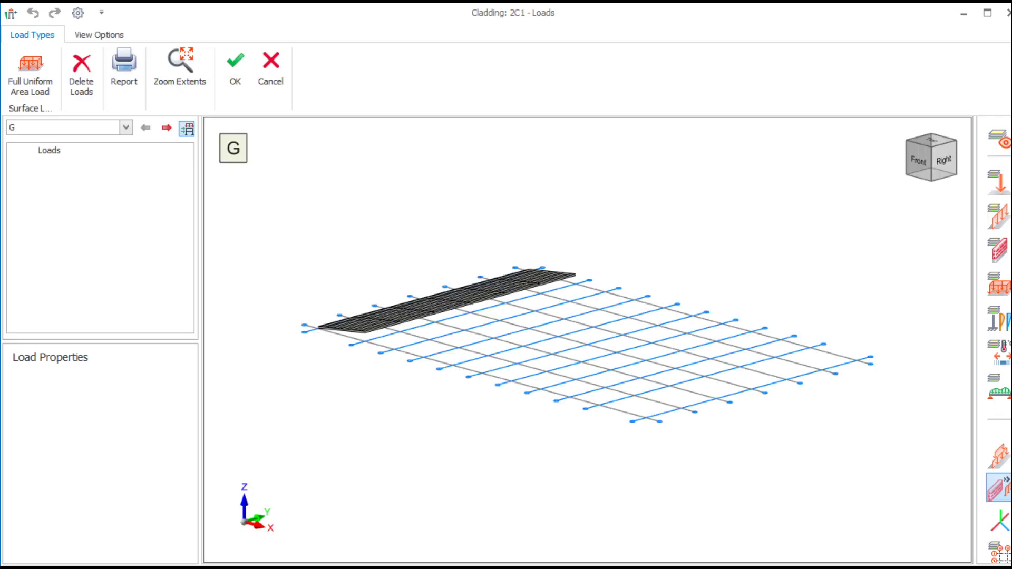
# Assign a full uniform area load of 0.00 kN/m2 in the gravity direction, load case G, to all panels of the roof cladding
pyautogui.scroll(2, 348, 306)
pyautogui.moveTo(348, 306); pyautogui.dragTo(425, 286, button='middle')
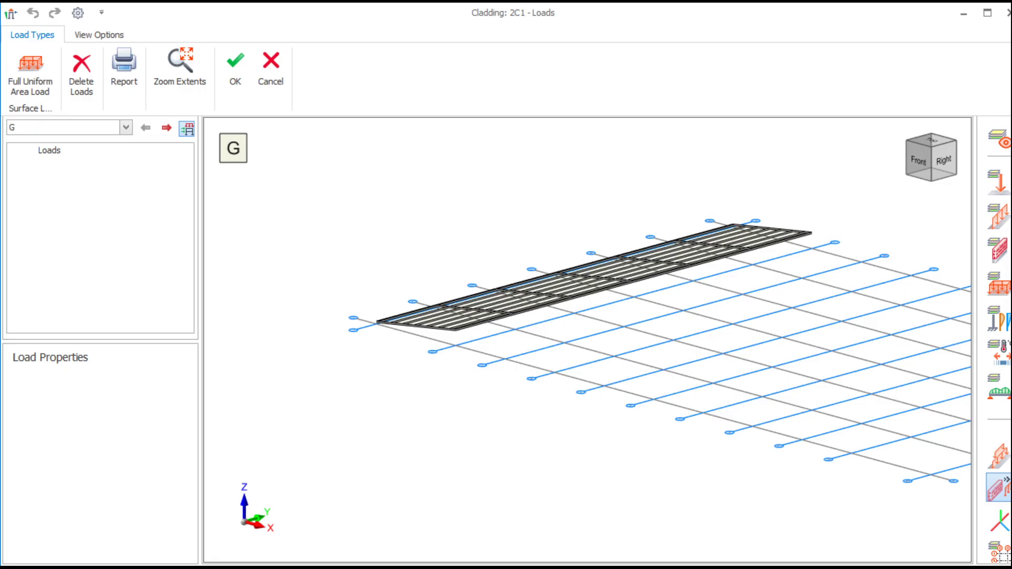
pyautogui.scroll(3, 618, 252)
pyautogui.scroll(-5, 640, 271)
pyautogui.scroll(1, 620, 301)
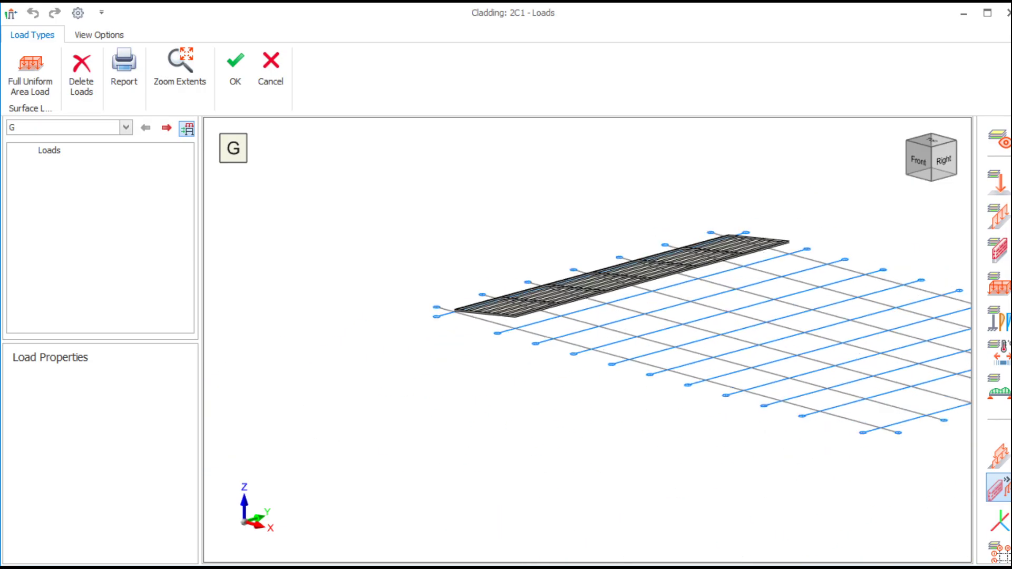
pyautogui.scroll(1, 611, 300)
pyautogui.moveTo(611, 300); pyautogui.dragTo(616, 363, button='middle')
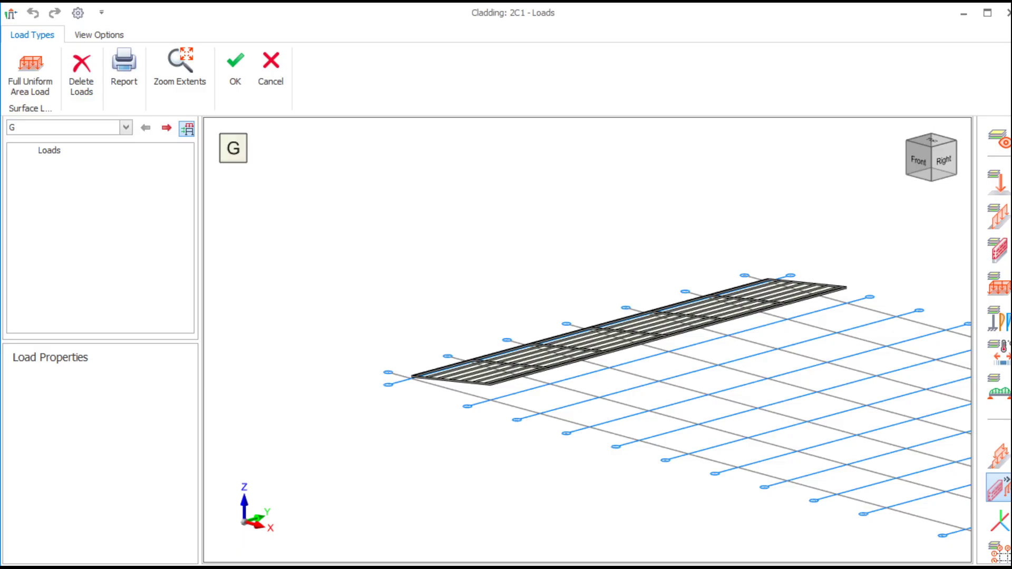
pyautogui.moveTo(368, 185); pyautogui.dragTo(957, 453)
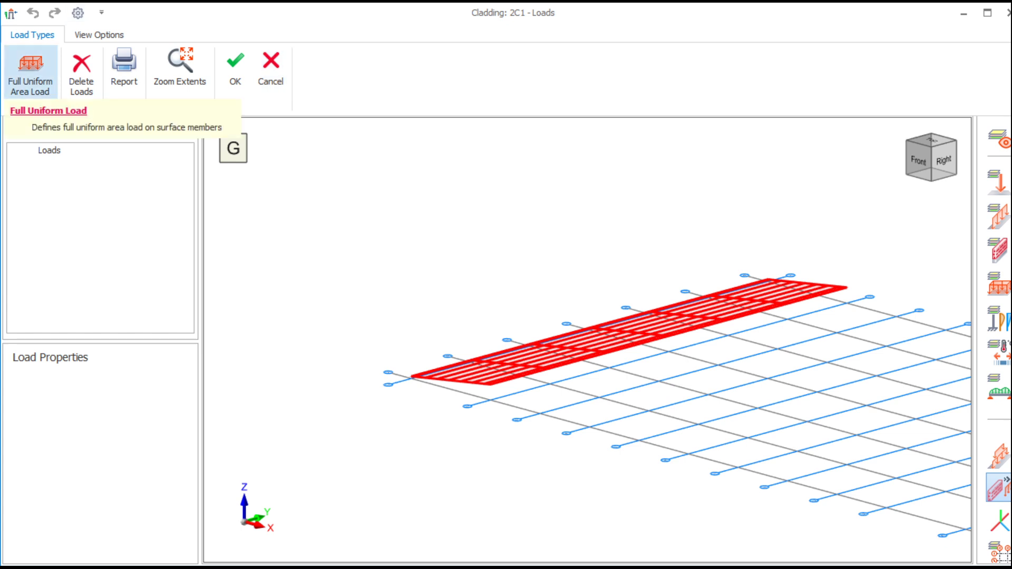
pyautogui.click(30, 71)
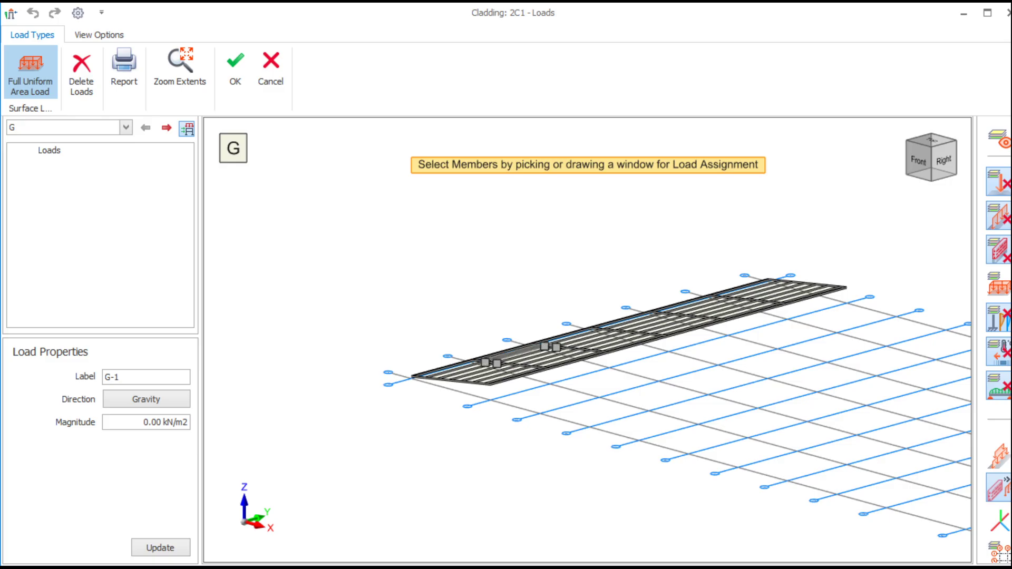
pyautogui.moveTo(404, 190); pyautogui.dragTo(942, 467)
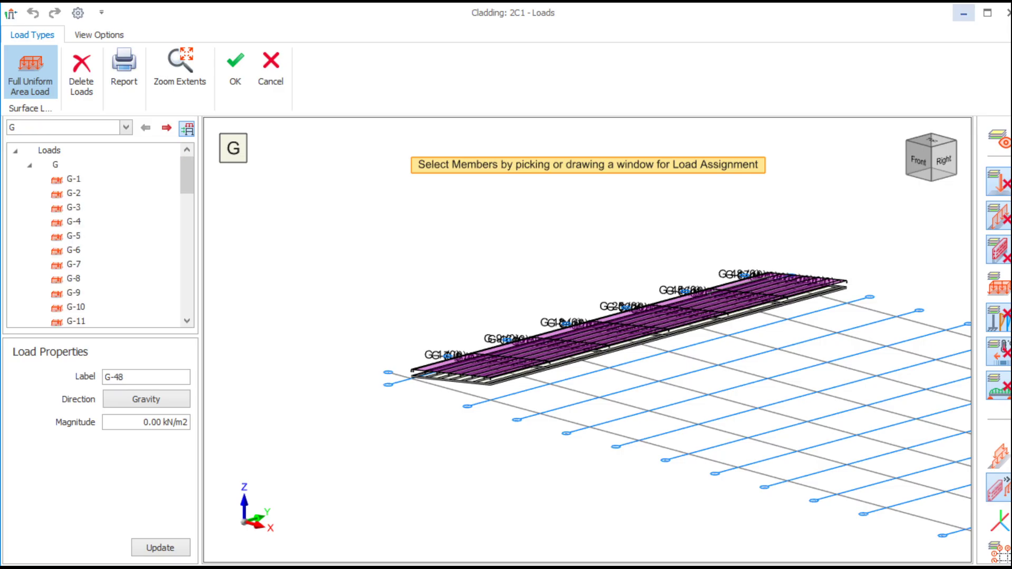
# Switch back to Microsoft Edge and load the search results on the self weight of an aluminium roof
pyautogui.click(963, 13)
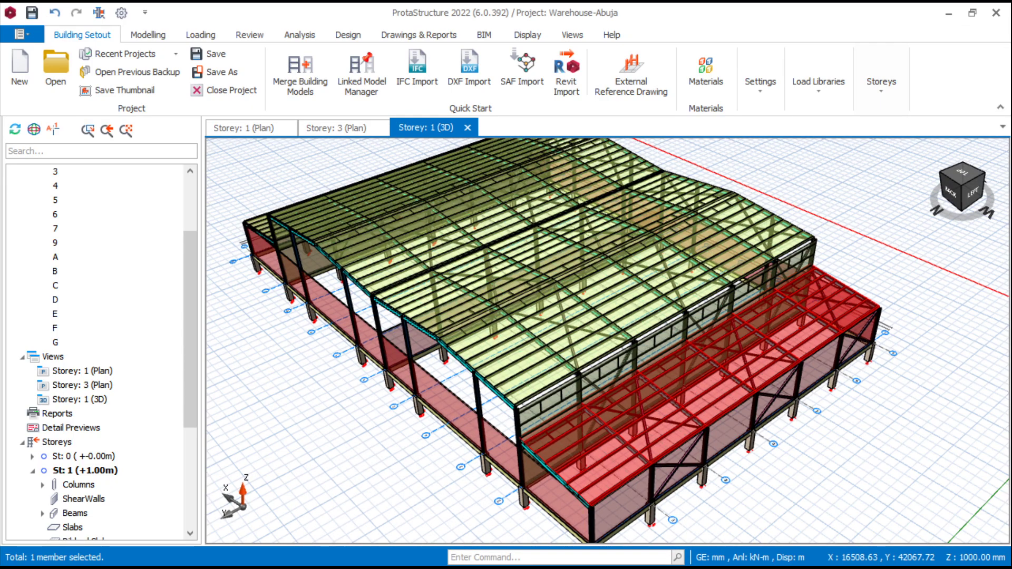
pyautogui.click(948, 12)
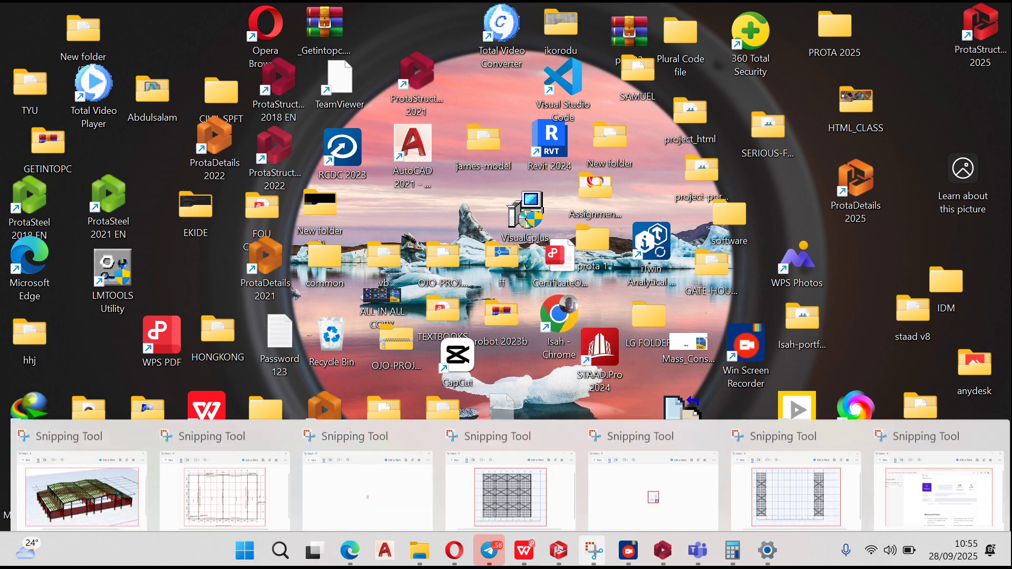
pyautogui.moveTo(489, 550)
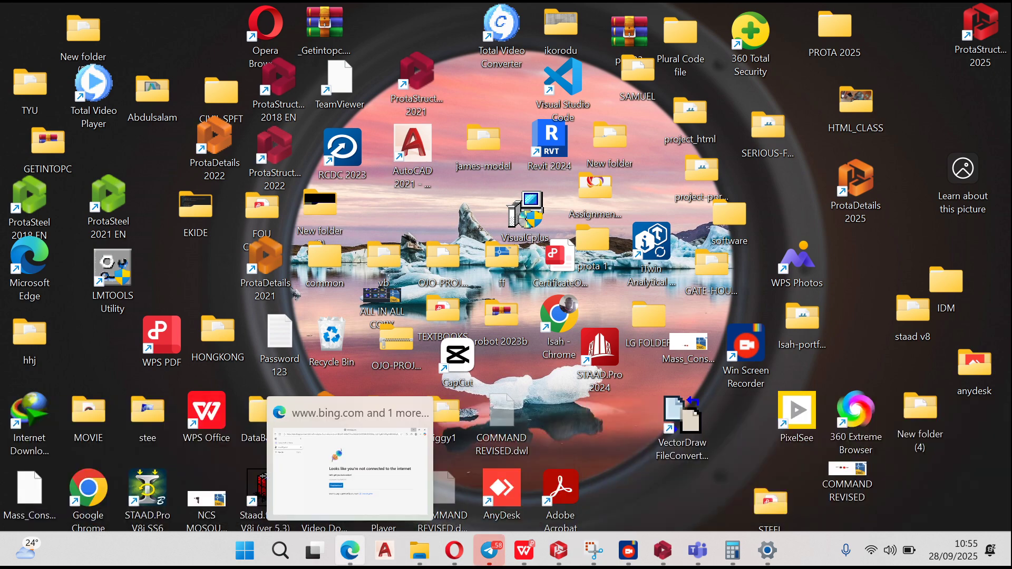
pyautogui.click(349, 550)
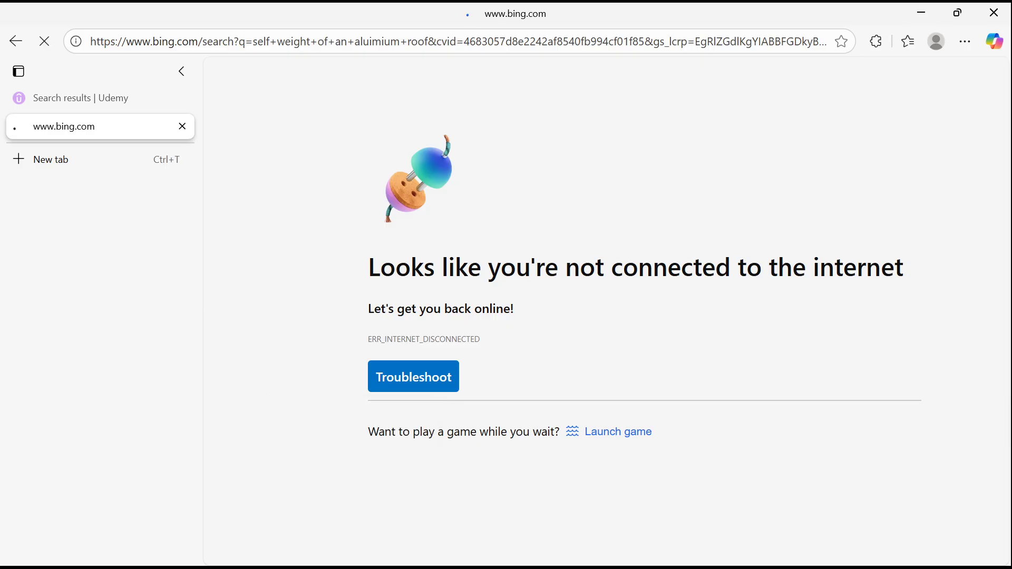
pyautogui.click(921, 12)
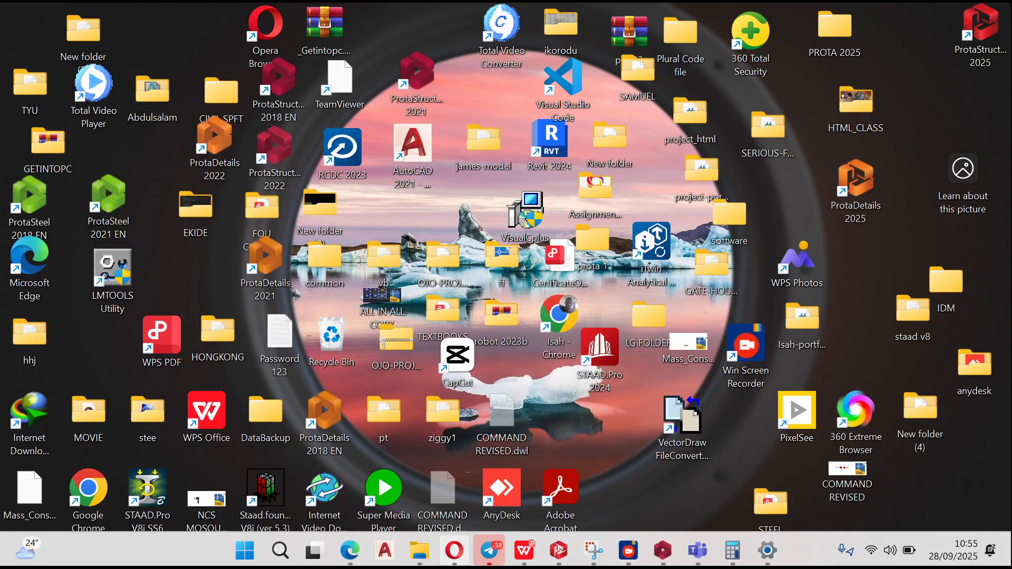
pyautogui.click(350, 550)
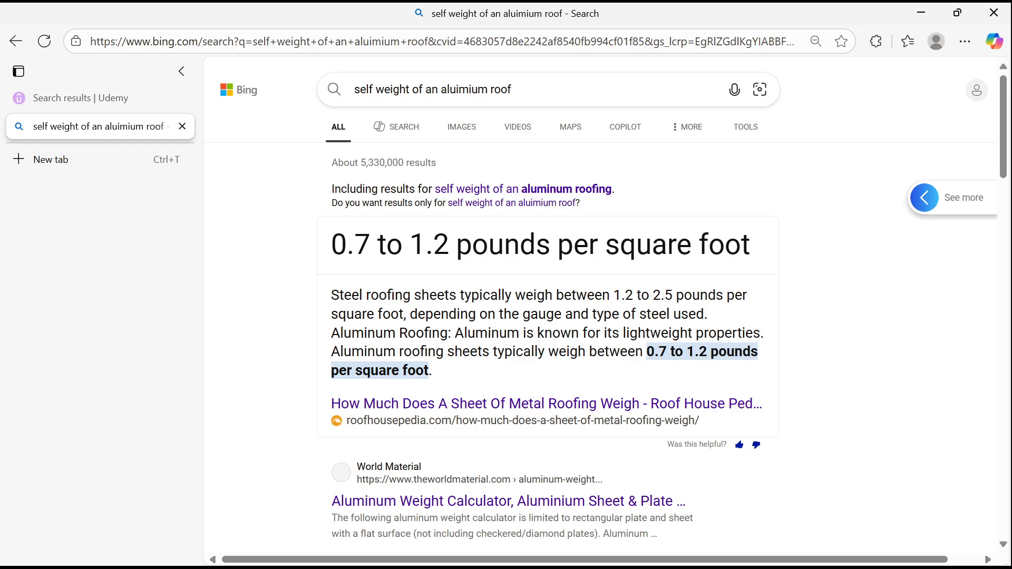
# Refine the search to "self weight of an aluimium roof kn/m2" and open Structville's "Unit Weight of Construction Materials" article
pyautogui.click(512, 90)
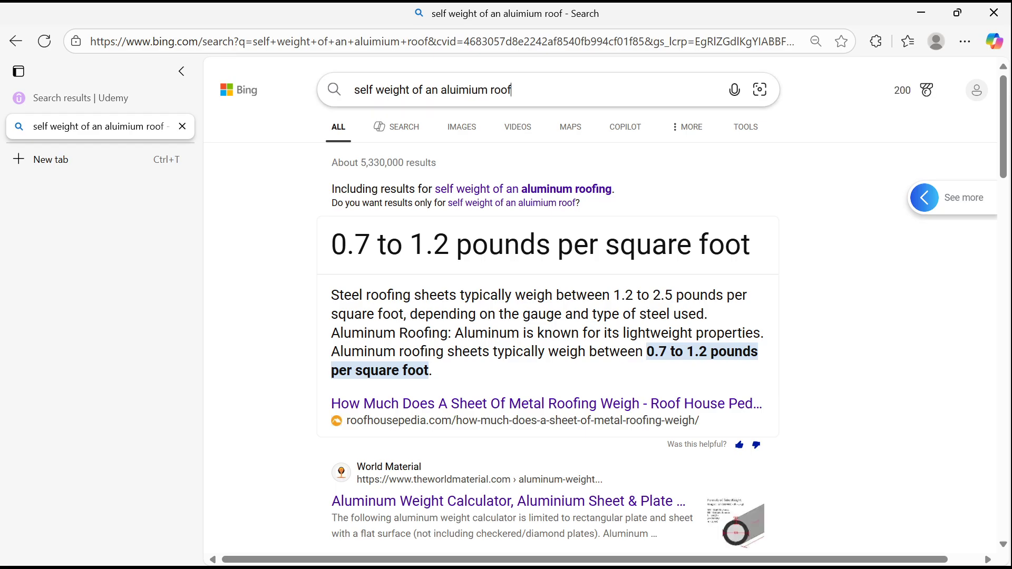
pyautogui.write('kn')
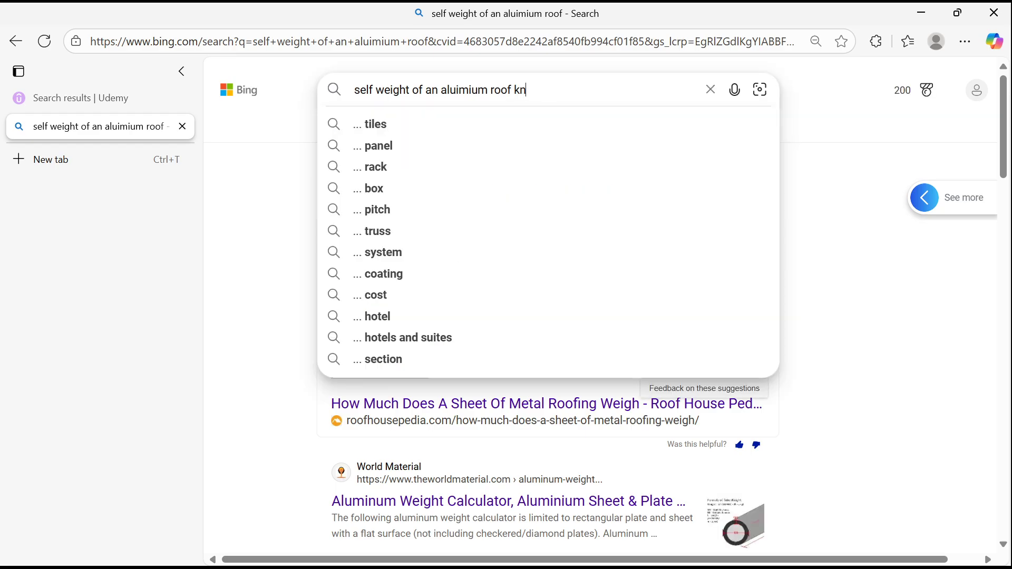
pyautogui.write('/')
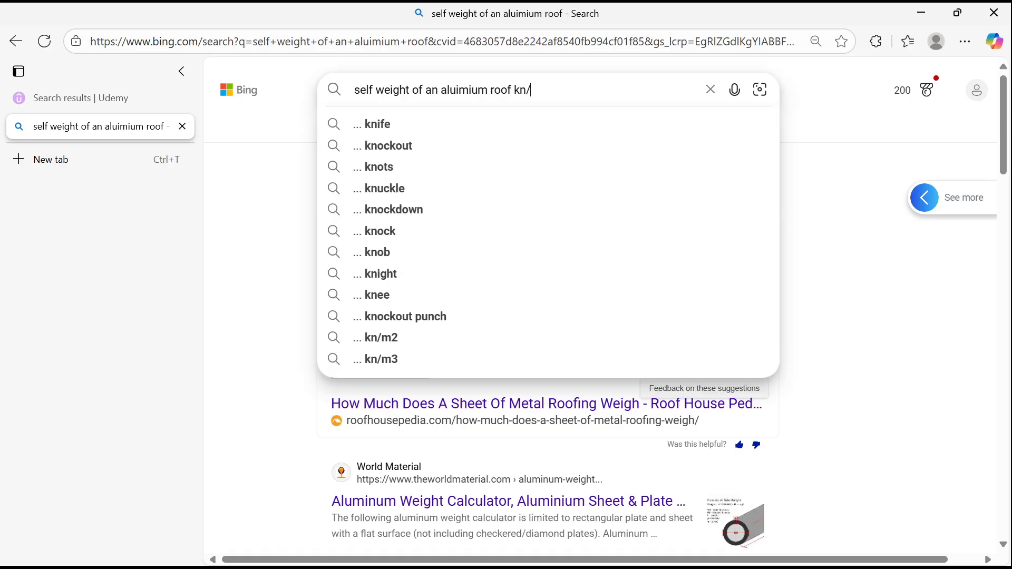
pyautogui.write('.m2')
pyautogui.press('Return')
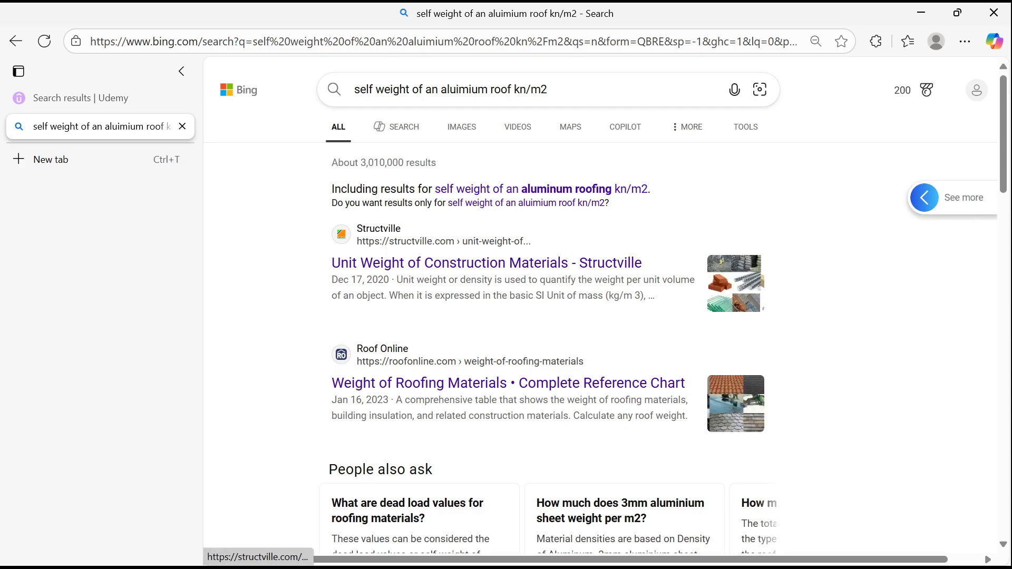
pyautogui.scroll(-1, 527, 316)
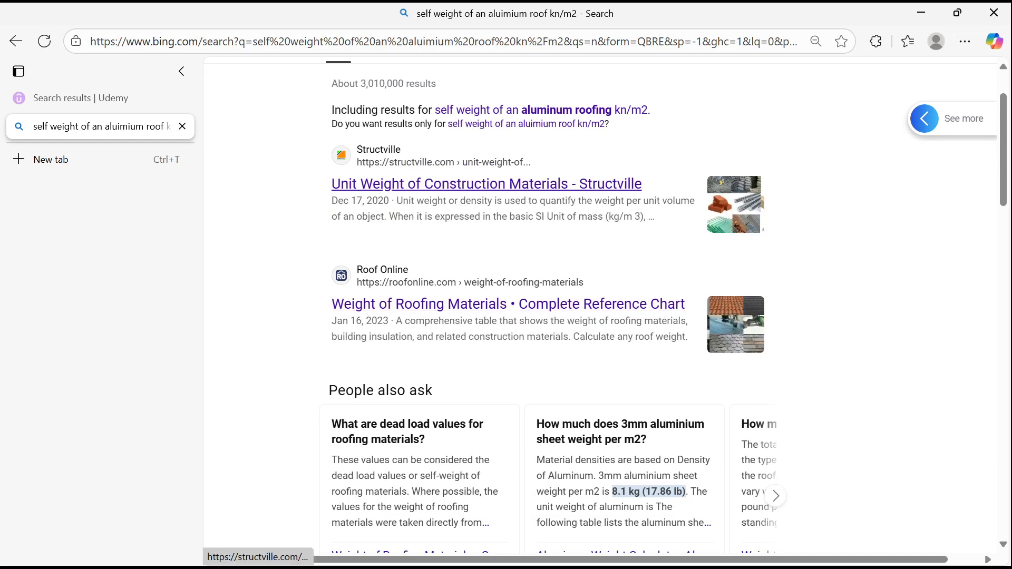
pyautogui.click(485, 184)
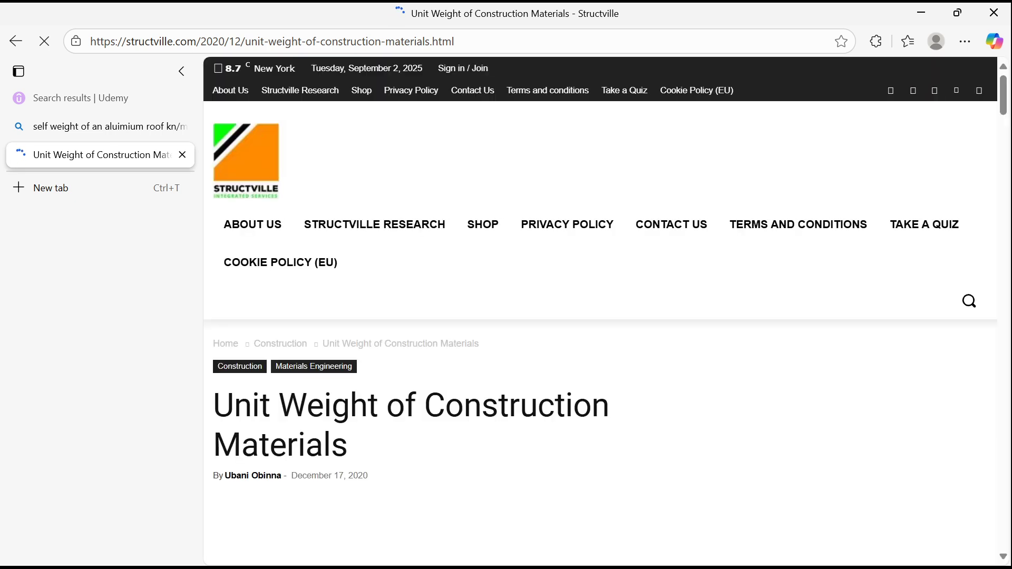
# Look through the Structville article's unit weight tables down to the section on metals for the aluminium value
pyautogui.scroll(-9, 606, 309)
pyautogui.scroll(-4, 606, 309)
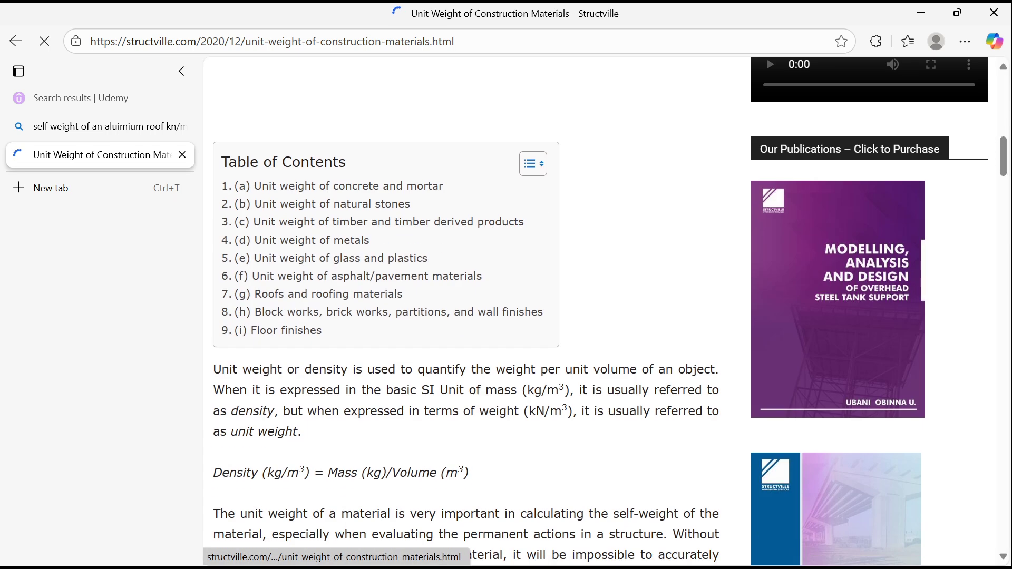
pyautogui.scroll(-4, 606, 308)
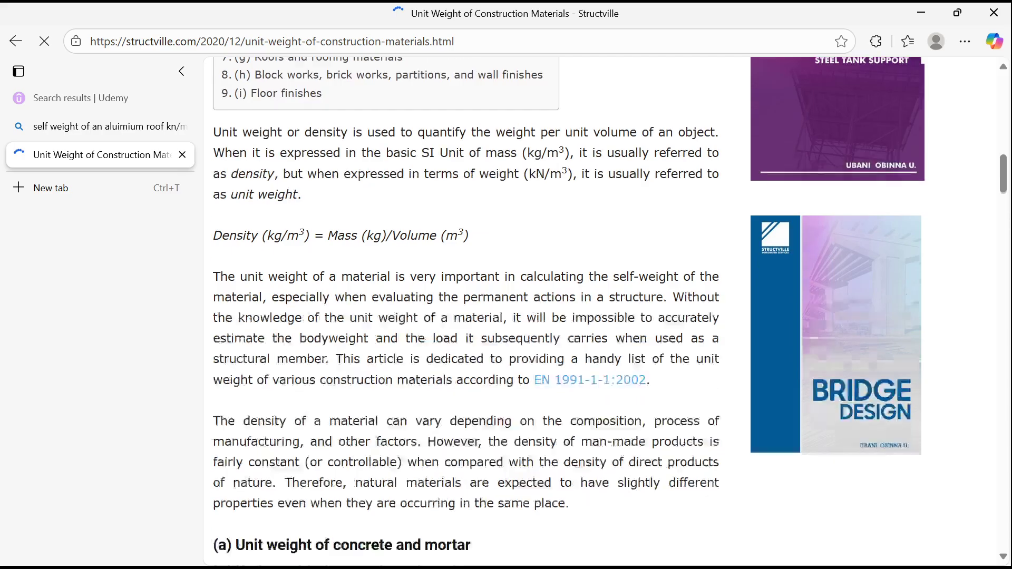
pyautogui.scroll(-5, 606, 308)
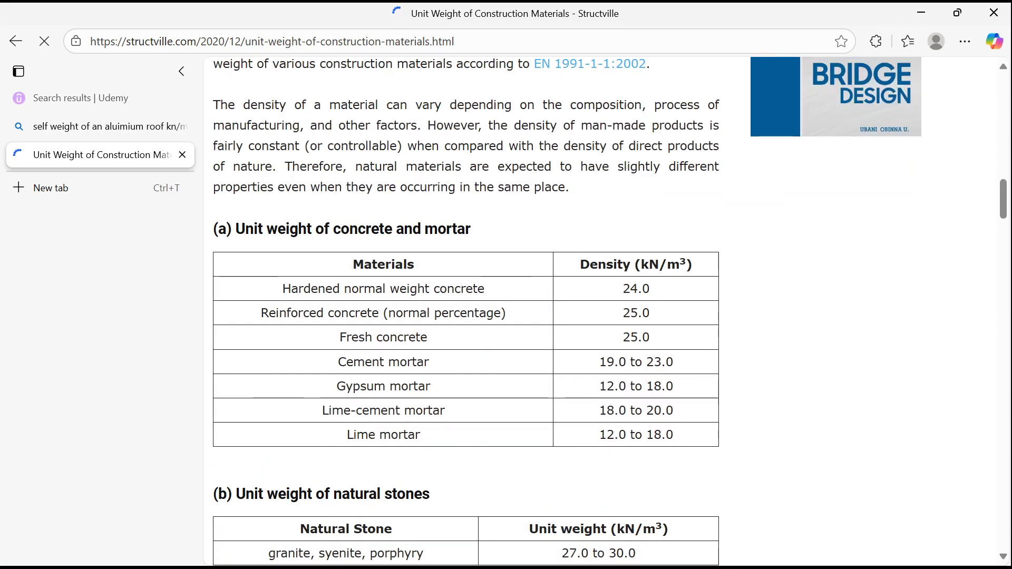
pyautogui.scroll(-3, 606, 308)
pyautogui.scroll(-3, 606, 309)
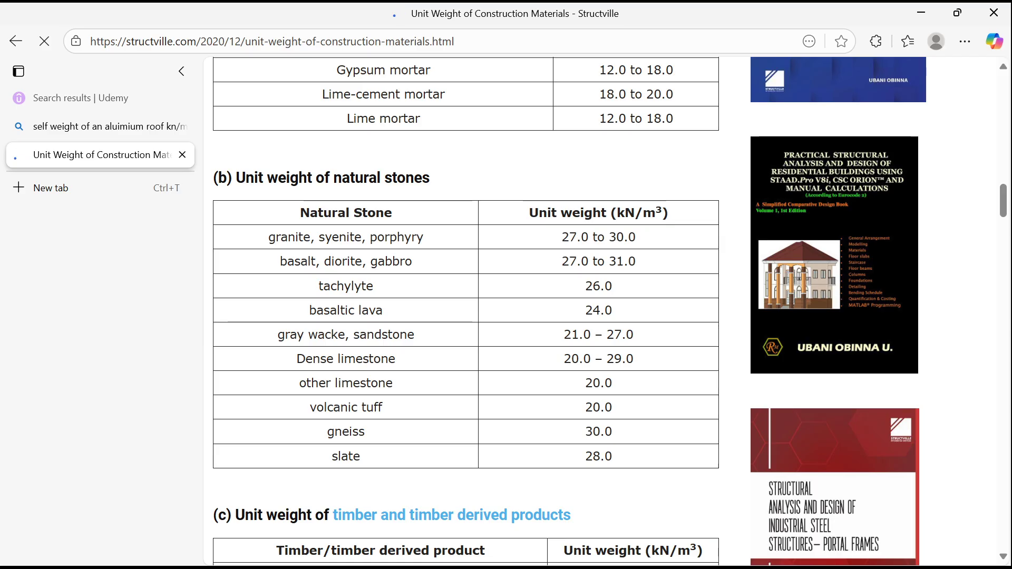
pyautogui.scroll(-6, 465, 311)
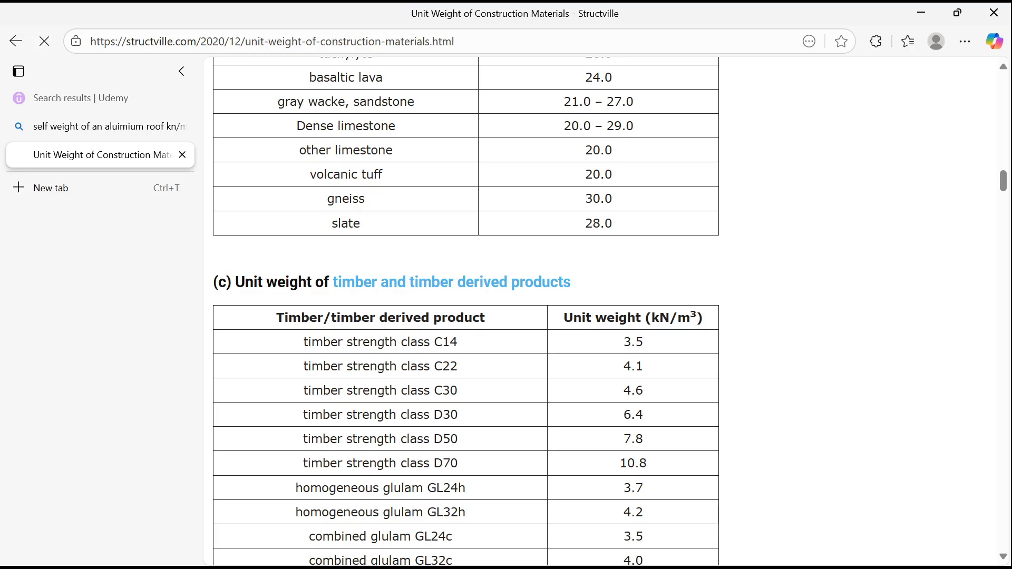
pyautogui.scroll(-3, 465, 311)
pyautogui.scroll(-8, 466, 311)
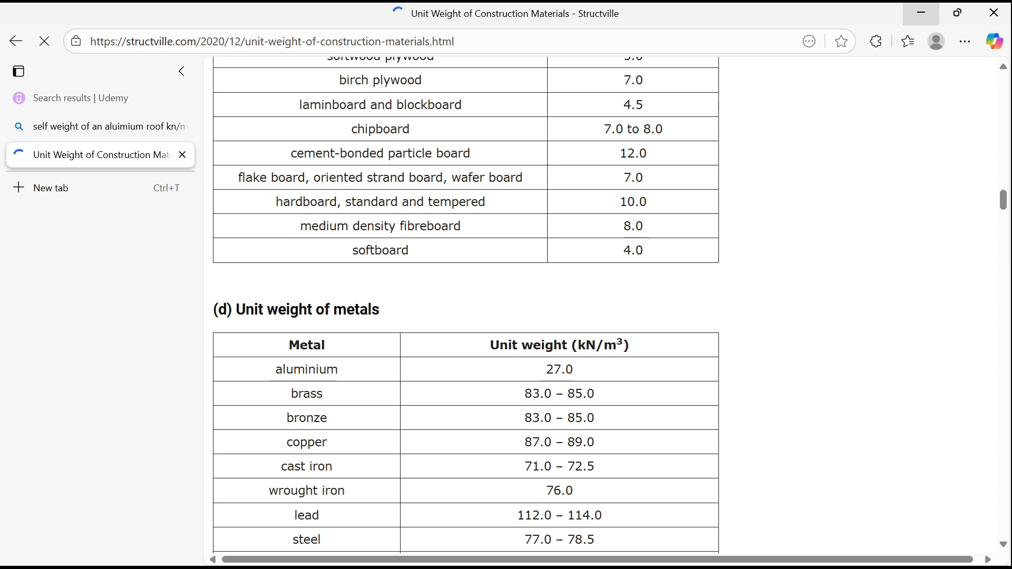
# Leave the article and load chatgpt.com in the same browser tab
pyautogui.click(338, 41)
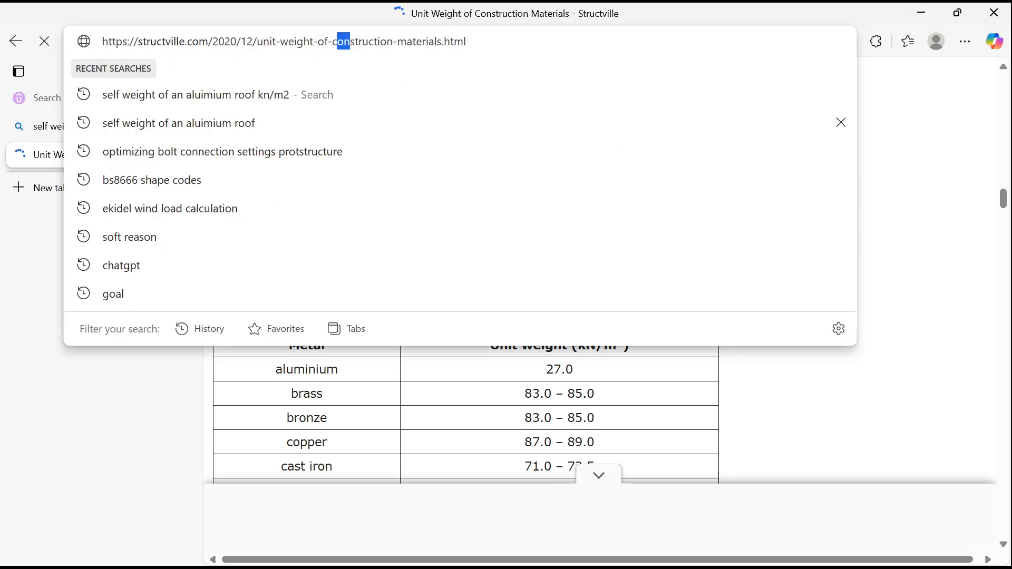
pyautogui.hotkey('ctrl', 'a')
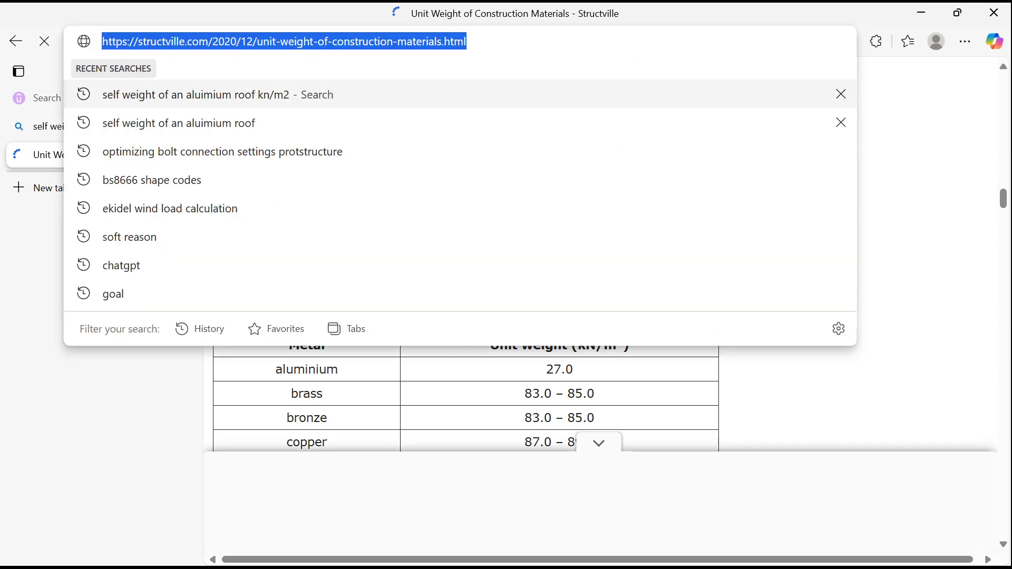
pyautogui.write('ch')
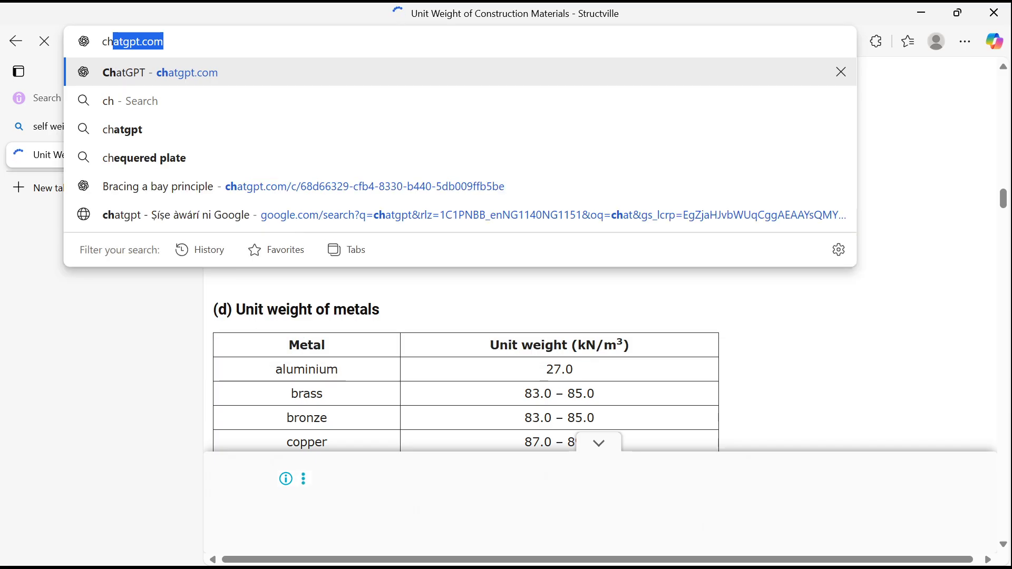
pyautogui.press('Return')
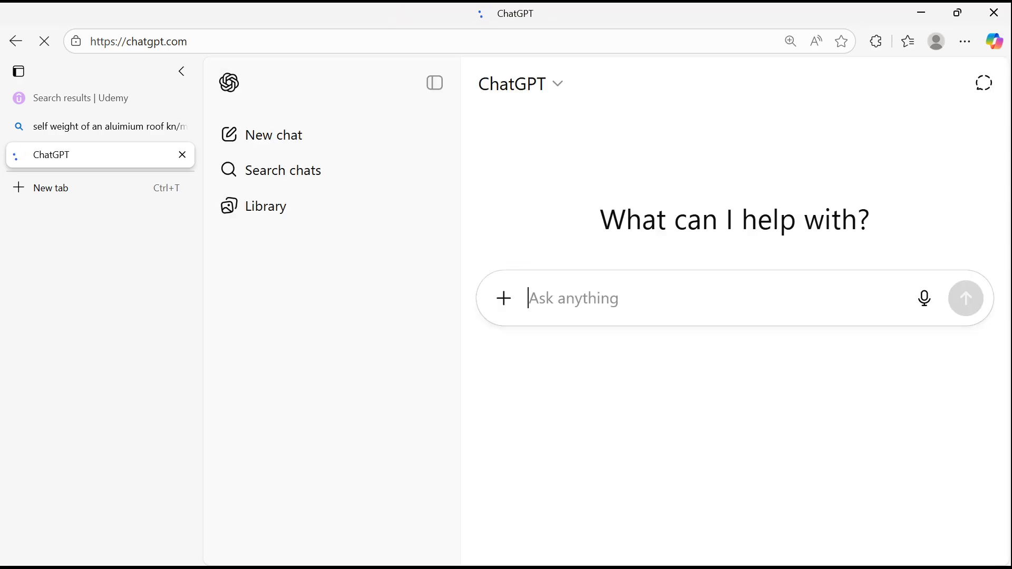
# Ask ChatGPT for "self weight of aluminium roofing sheet in kn/m2"
pyautogui.write('se')
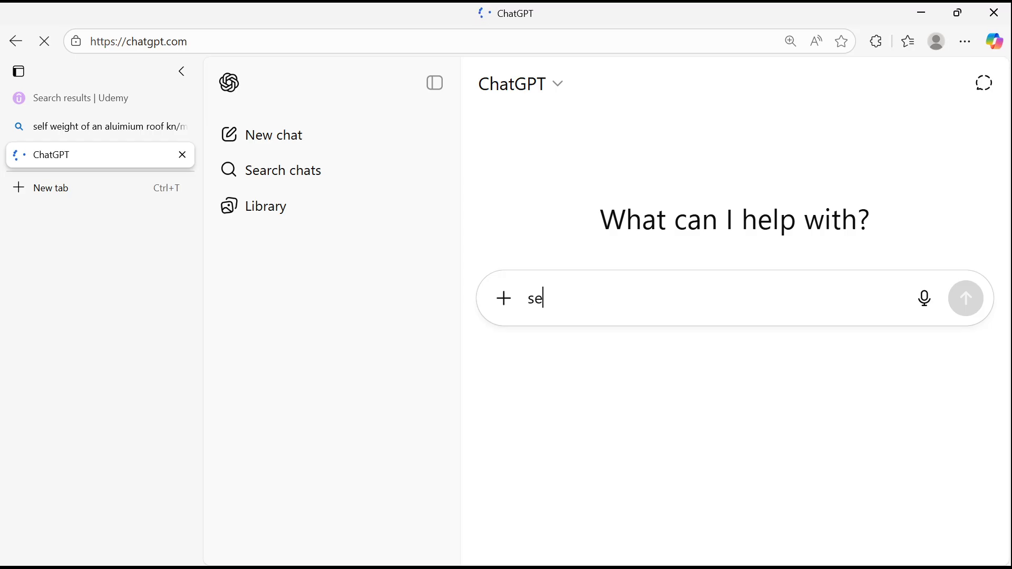
pyautogui.write('lf weight')
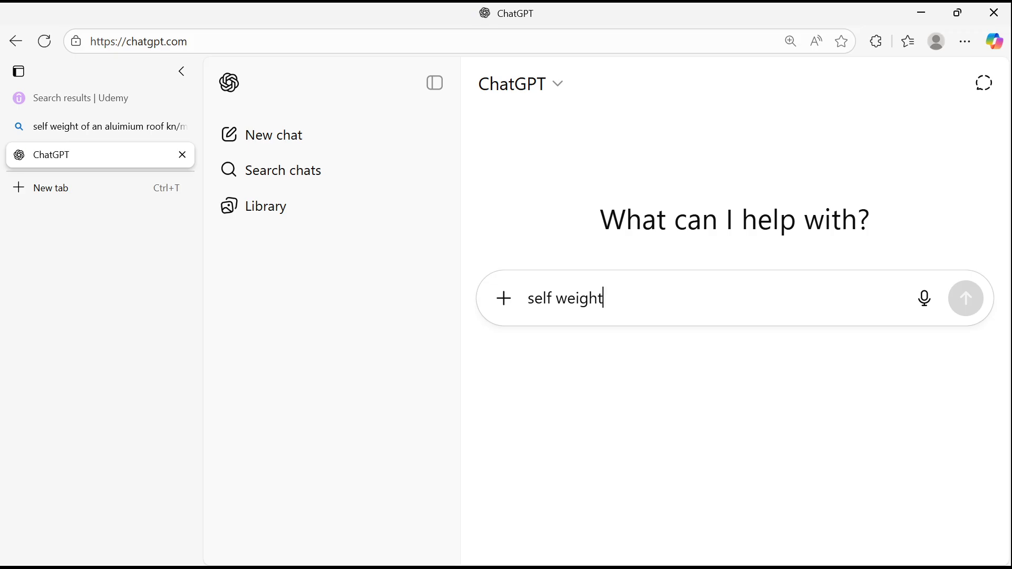
pyautogui.write(' of alu')
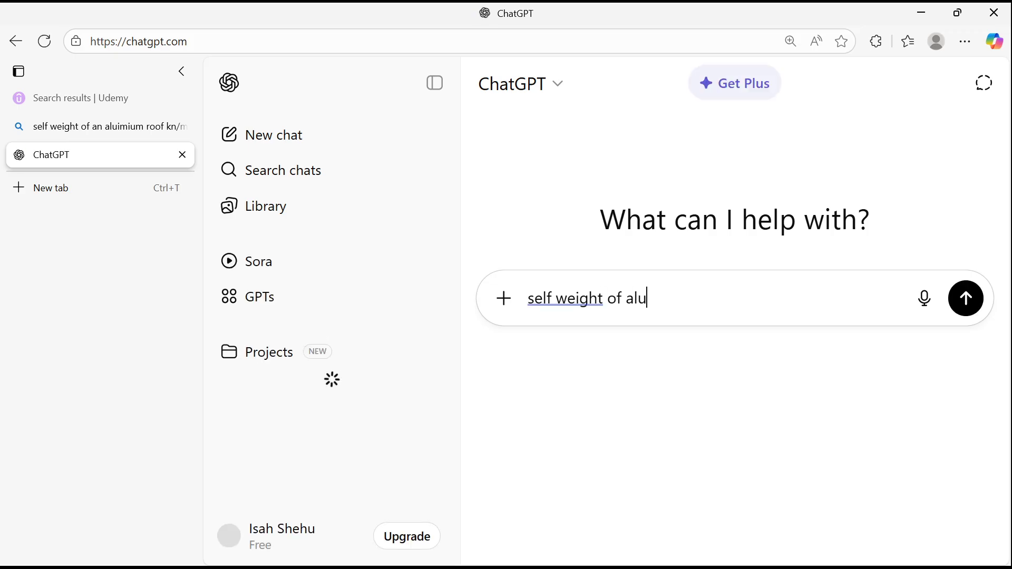
pyautogui.write('minium ')
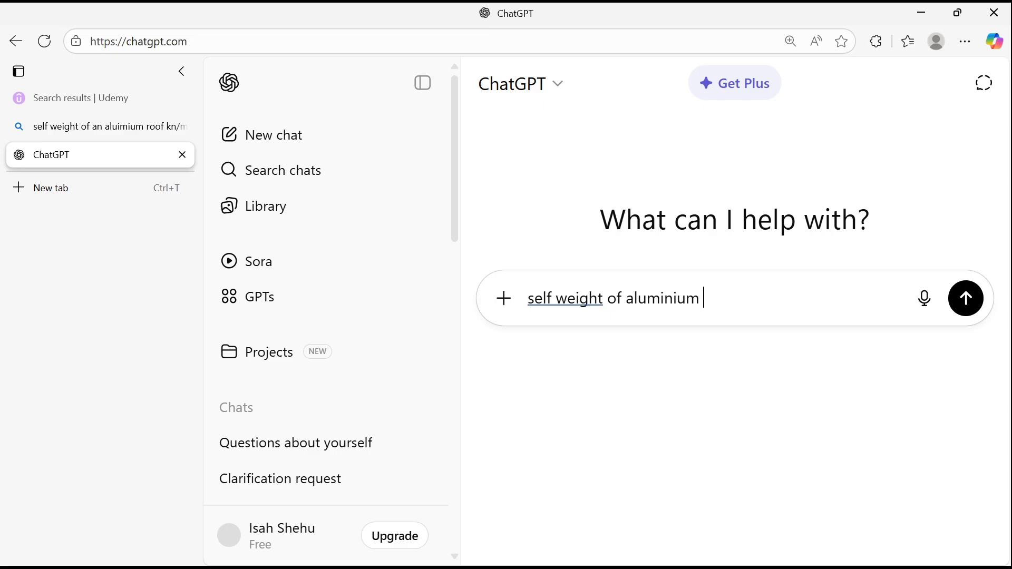
pyautogui.write('sheet i')
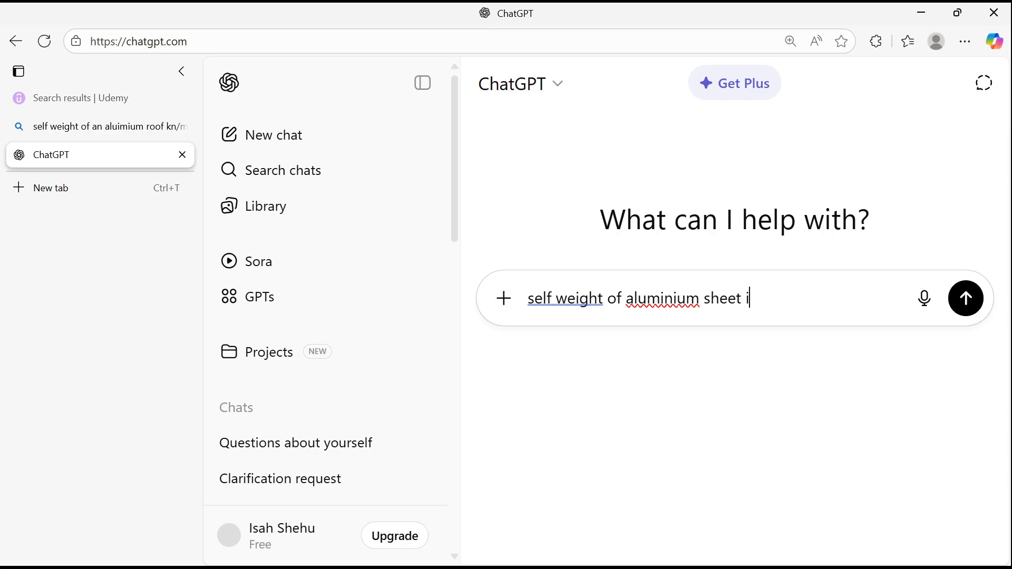
pyautogui.write('n k')
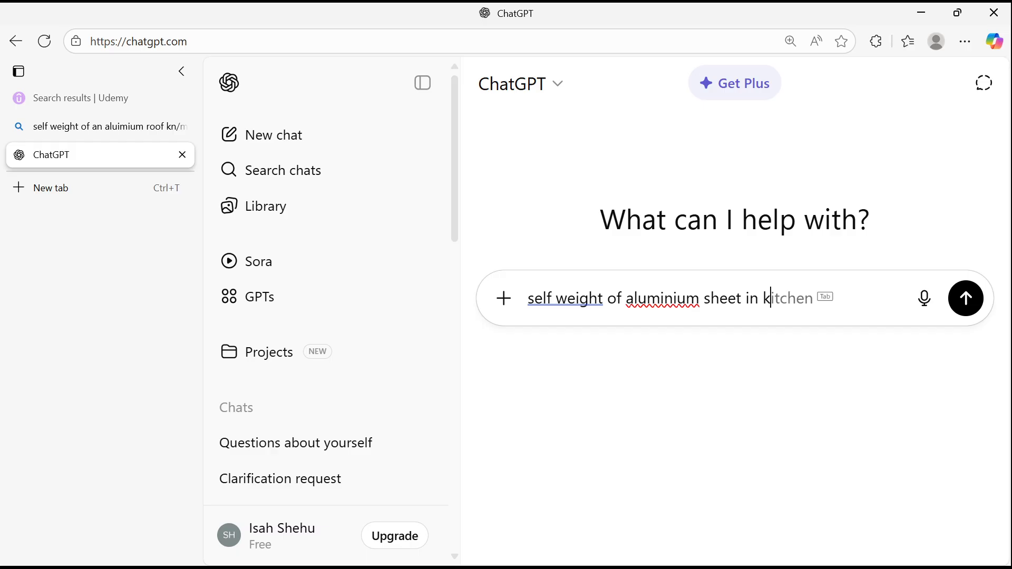
pyautogui.write('n/m2')
pyautogui.moveTo(700, 298); pyautogui.dragTo(704, 299)
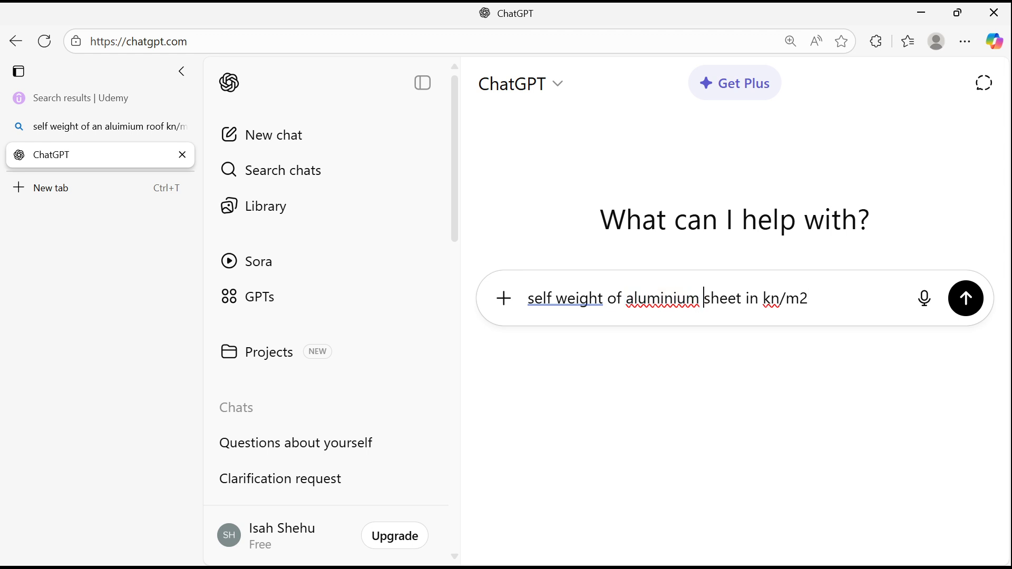
pyautogui.write('roofing')
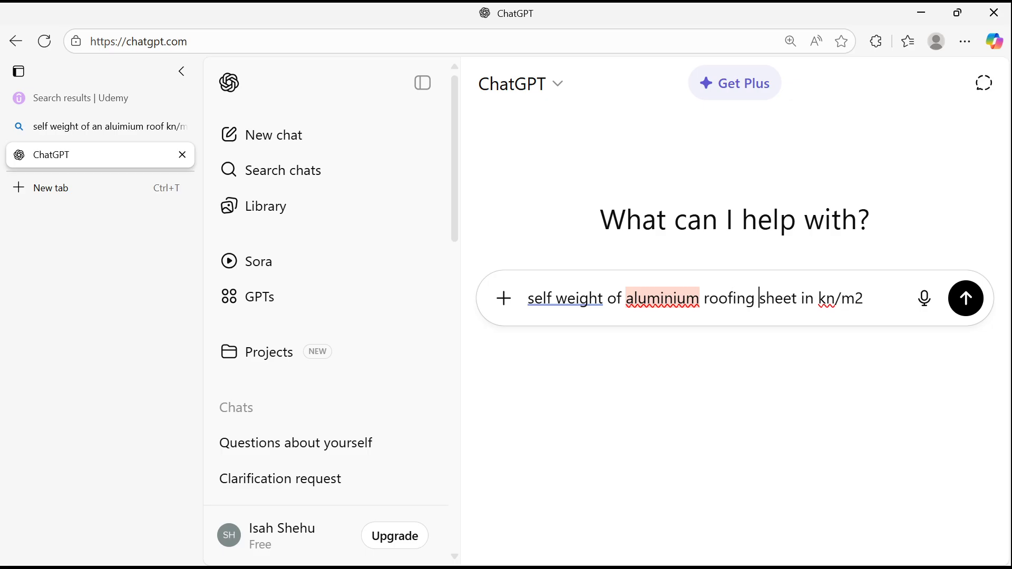
pyautogui.press('Return')
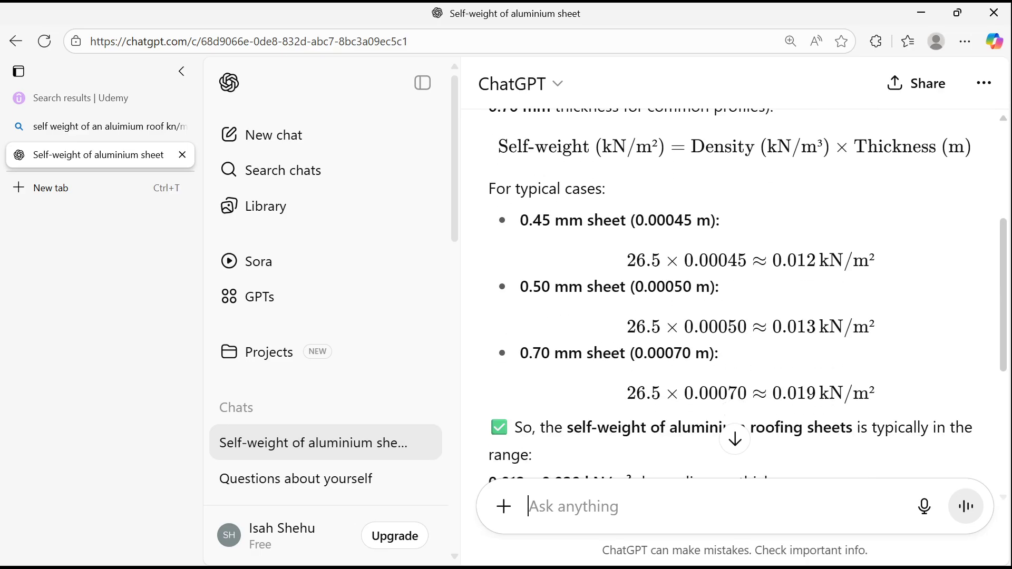
# Read through ChatGPT's answer, examining the self-weight calculation for each sheet thickness and the typical range
pyautogui.scroll(-3, 732, 295)
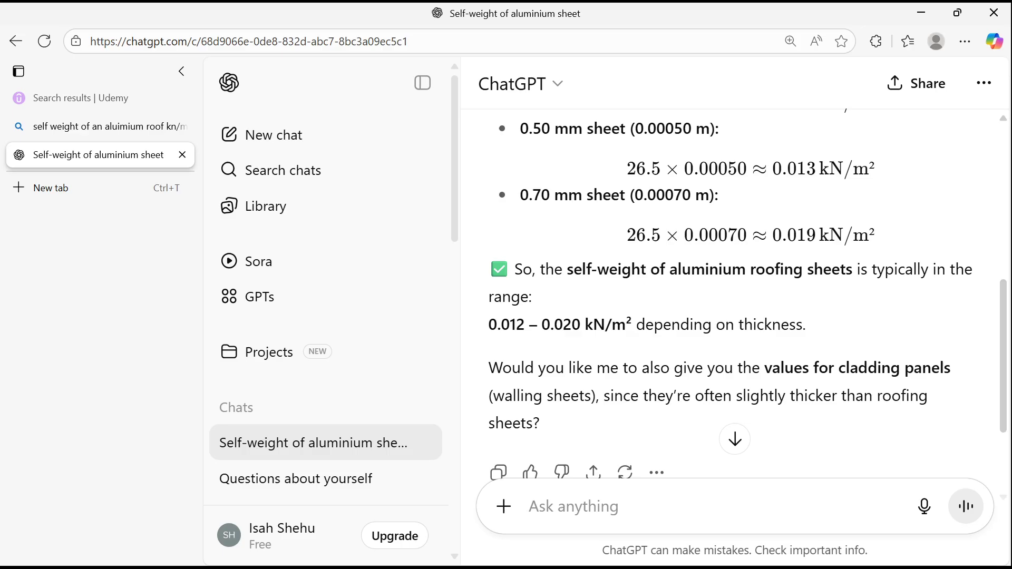
pyautogui.scroll(-1, 733, 295)
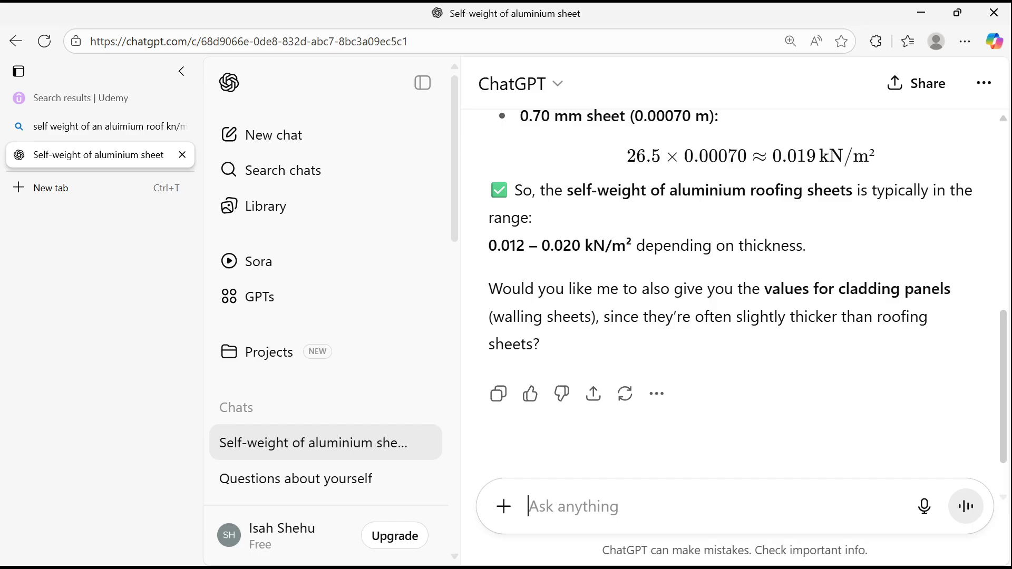
pyautogui.scroll(-1, 733, 290)
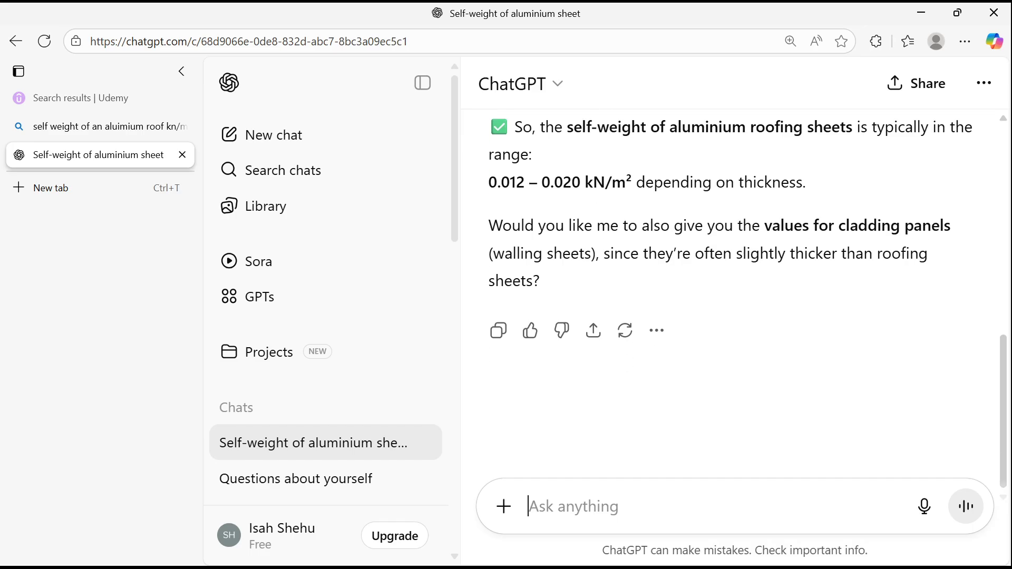
pyautogui.scroll(5, 732, 290)
pyautogui.scroll(-3, 733, 289)
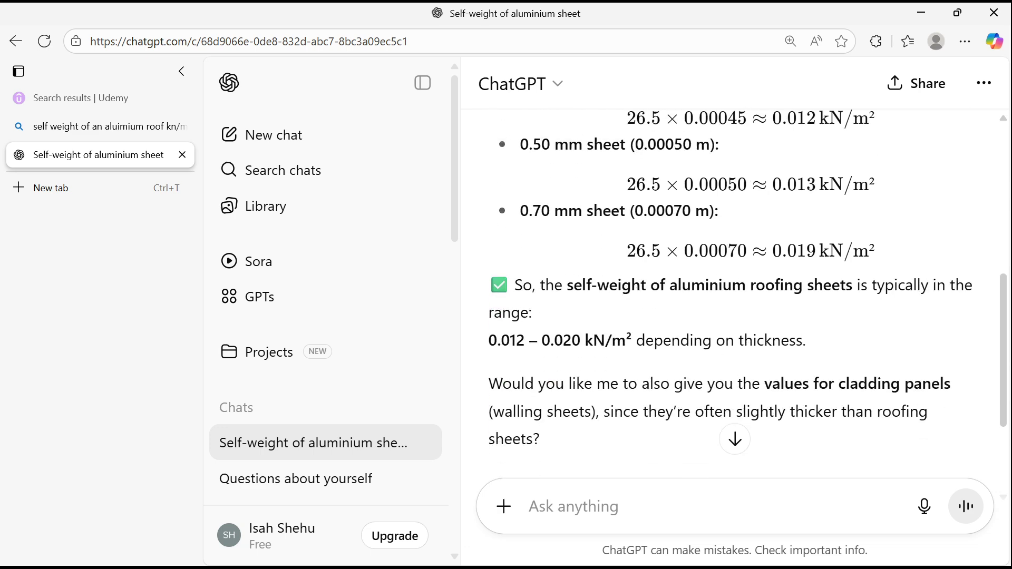
pyautogui.scroll(4, 733, 290)
pyautogui.scroll(2, 732, 289)
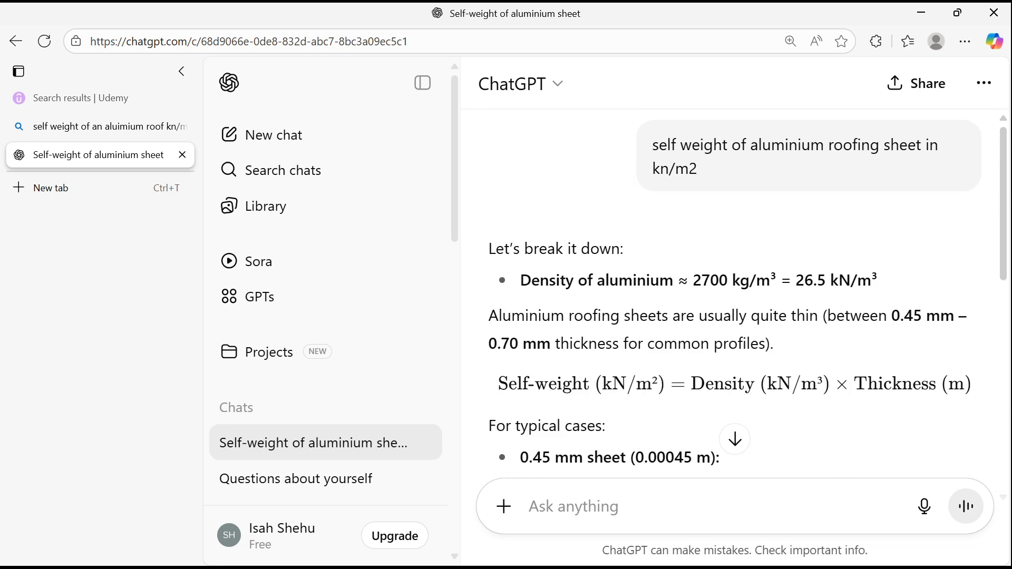
pyautogui.scroll(-5, 733, 290)
pyautogui.scroll(-1, 732, 290)
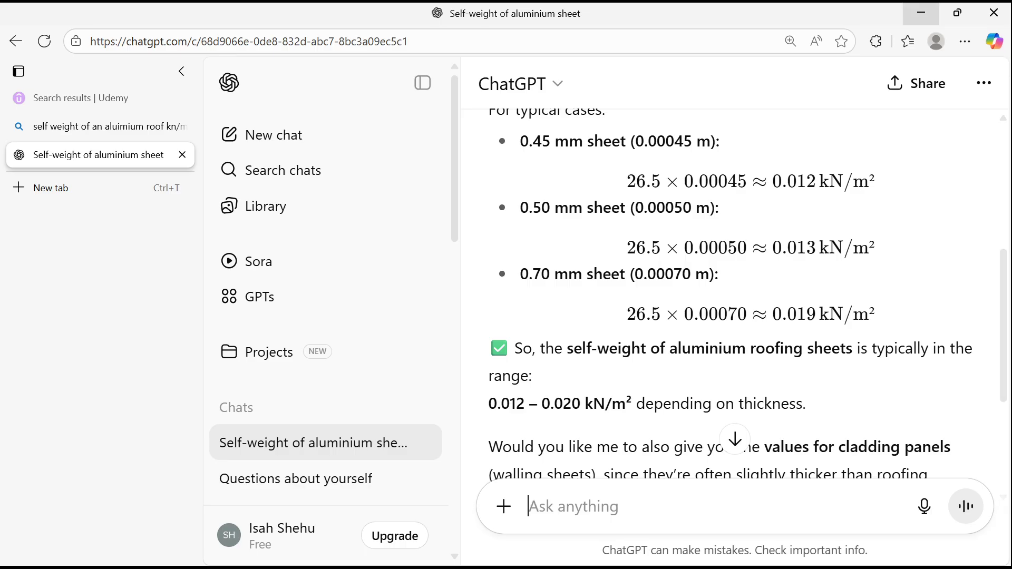
# Switch back to ProtaStructure's cladding load editor and update the magnitude of area load G-48 to 0.02 kN/m2
pyautogui.click(921, 12)
pyautogui.moveTo(662, 550)
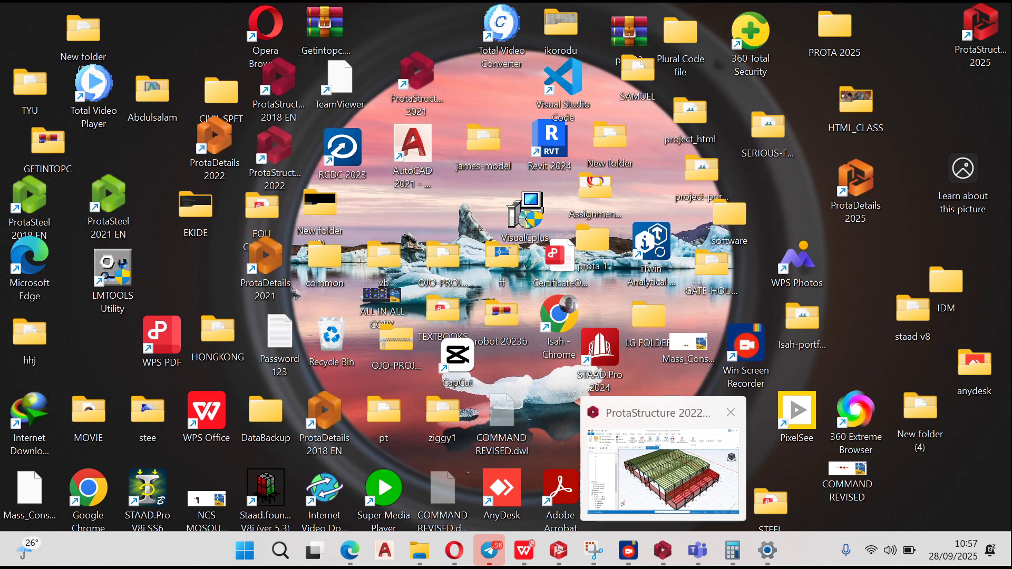
pyautogui.click(662, 482)
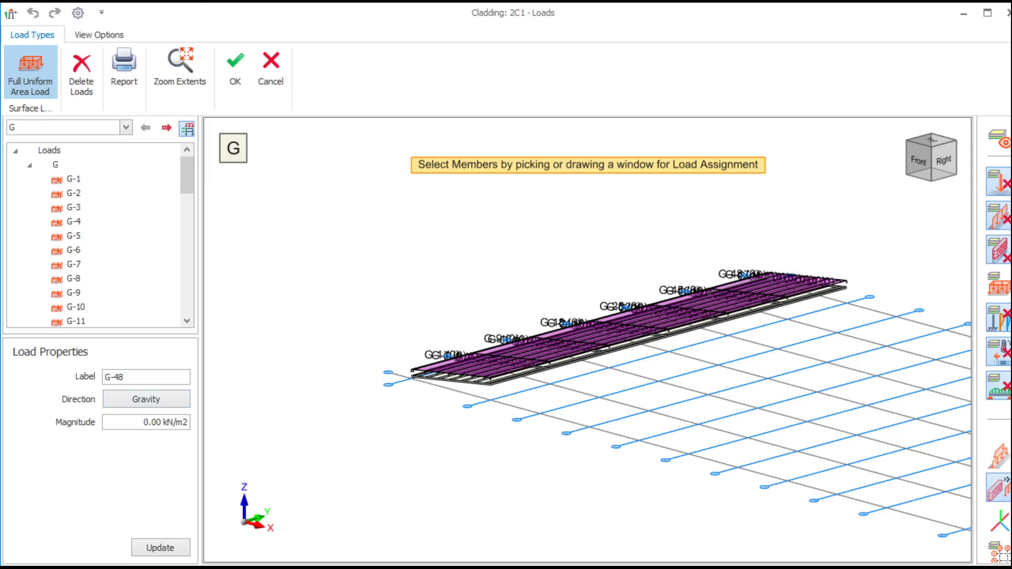
pyautogui.click(157, 422)
pyautogui.write('2')
pyautogui.click(160, 547)
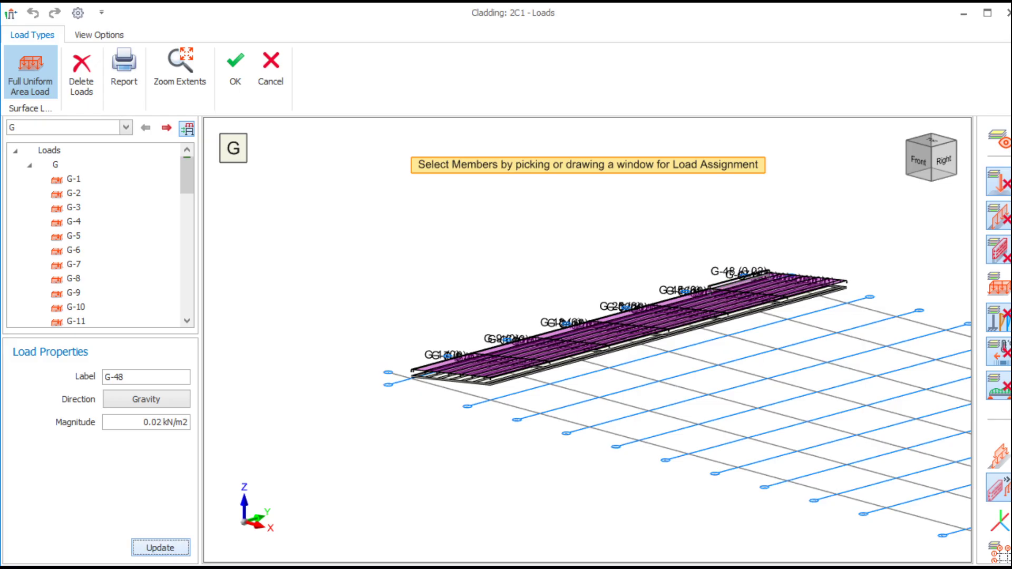
# Examine the area load labels on the roof cladding panels to check which magnitudes are applied
pyautogui.scroll(6, 673, 294)
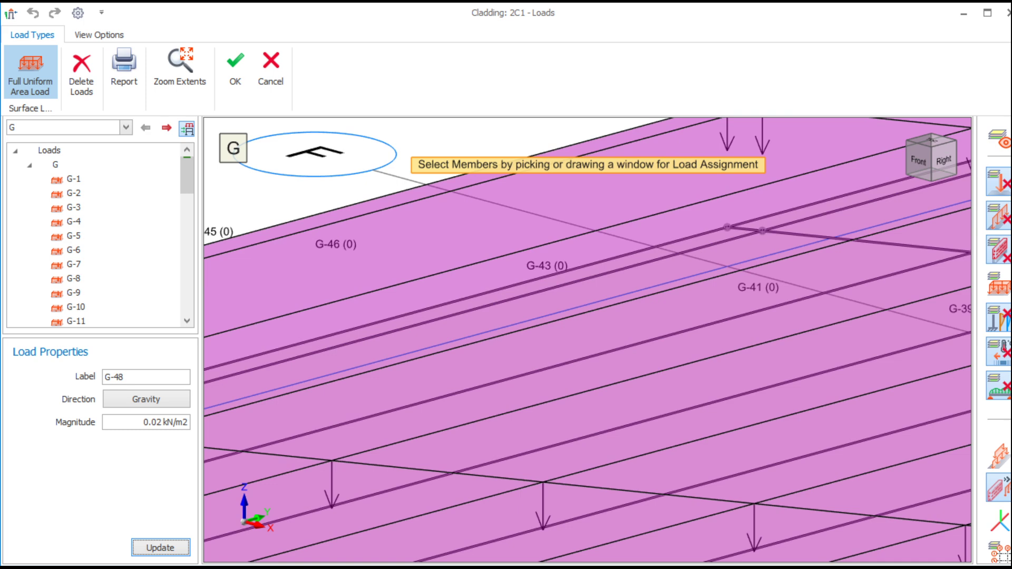
pyautogui.scroll(2, 674, 295)
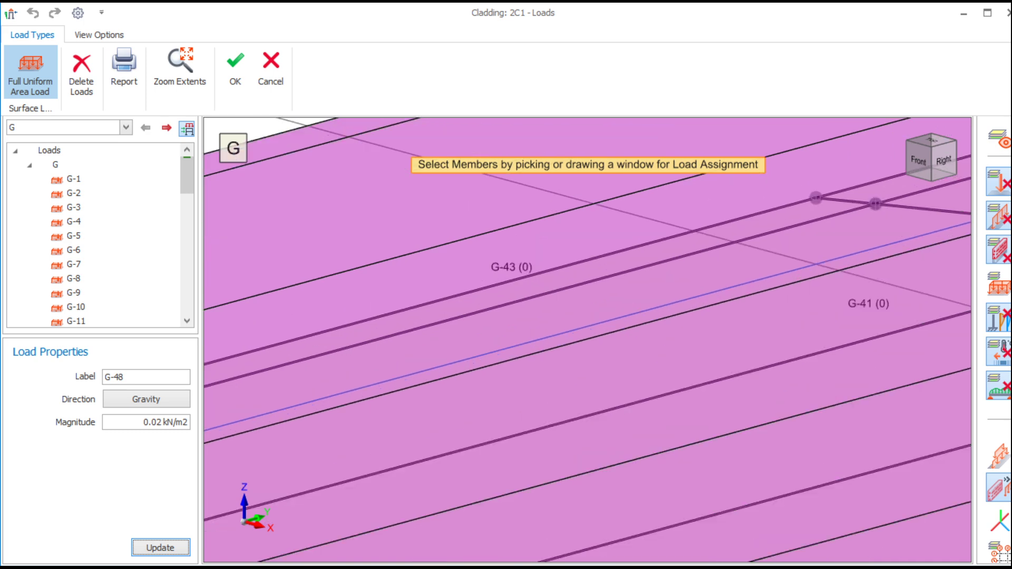
pyautogui.scroll(-6, 673, 294)
pyautogui.scroll(-2, 695, 282)
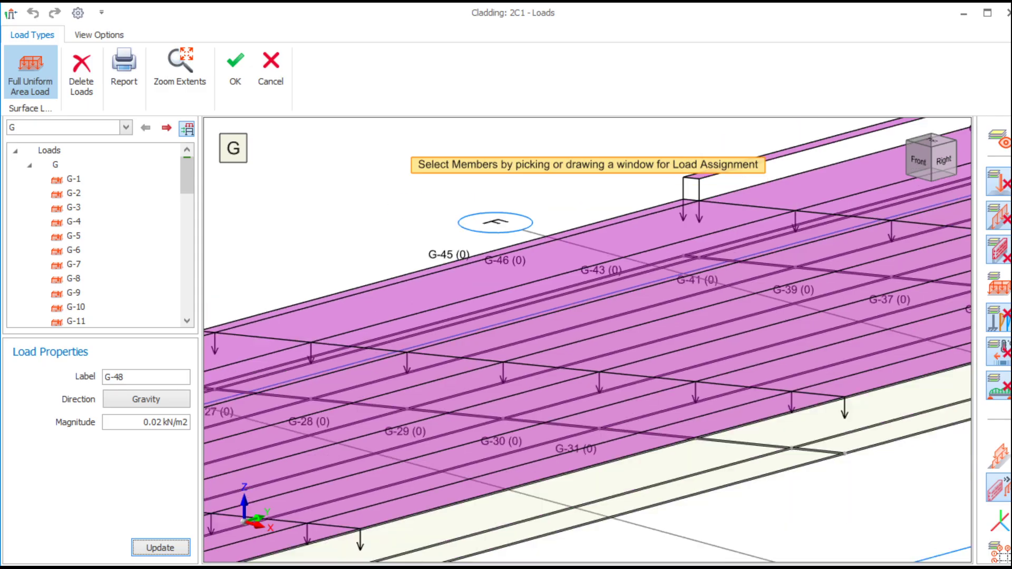
pyautogui.scroll(-2, 695, 282)
pyautogui.scroll(5, 696, 281)
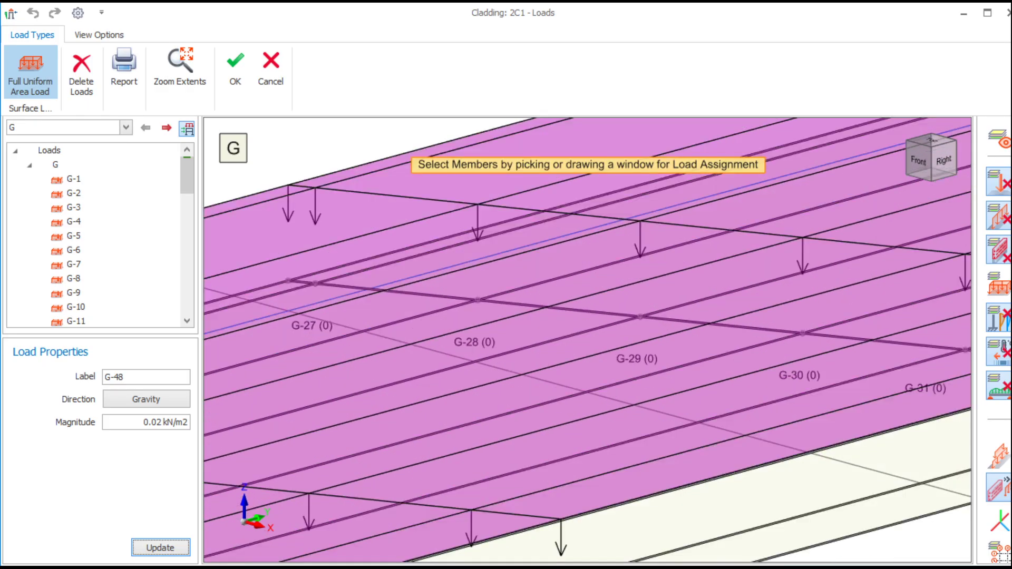
pyautogui.scroll(-2, 695, 282)
pyautogui.scroll(-6, 696, 282)
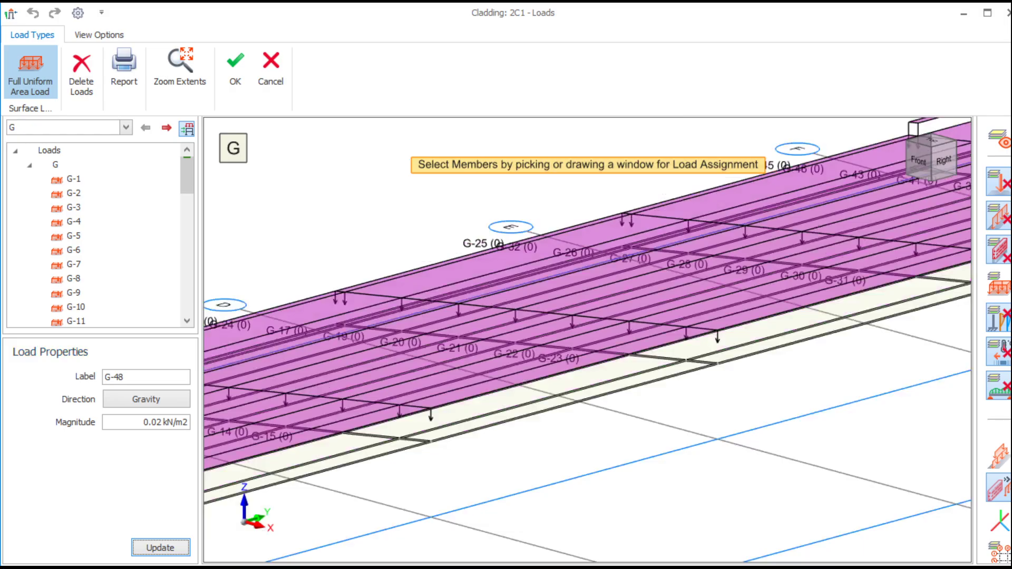
pyautogui.scroll(4, 582, 340)
pyautogui.scroll(-6, 582, 340)
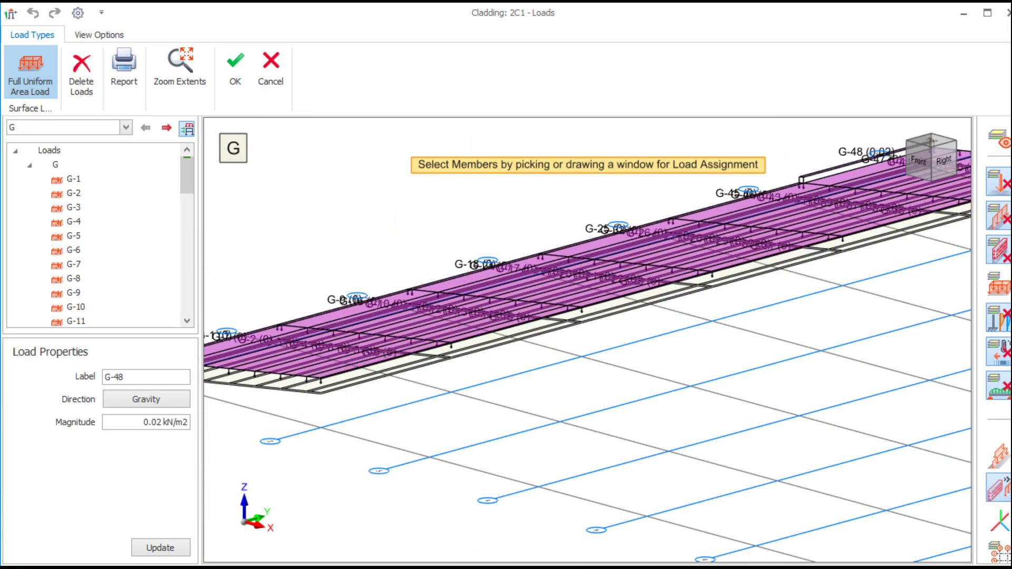
# Discard the unsaved load changes and reopen the load editor for the lower side roof cladding
pyautogui.click(271, 69)
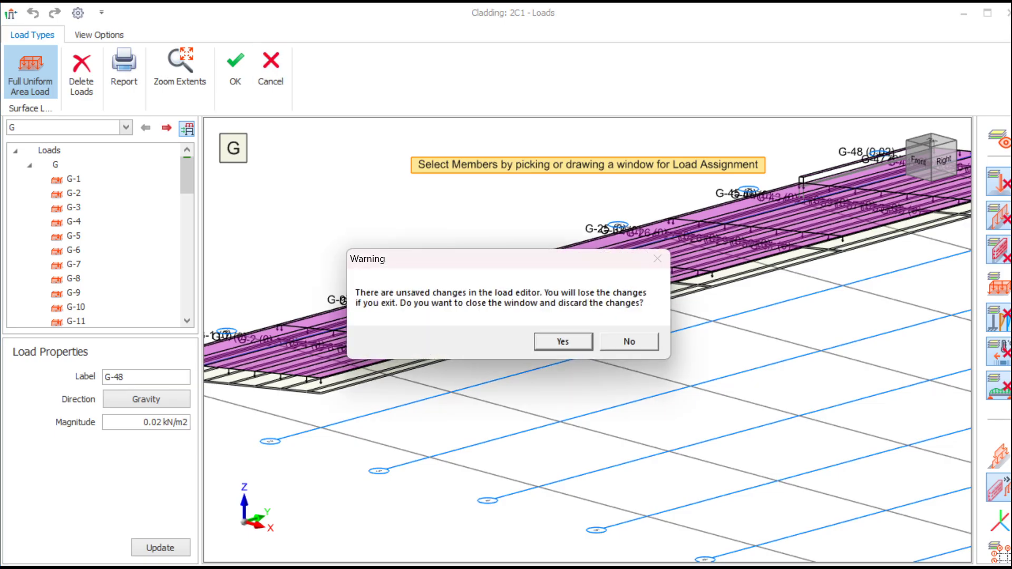
pyautogui.press('Return')
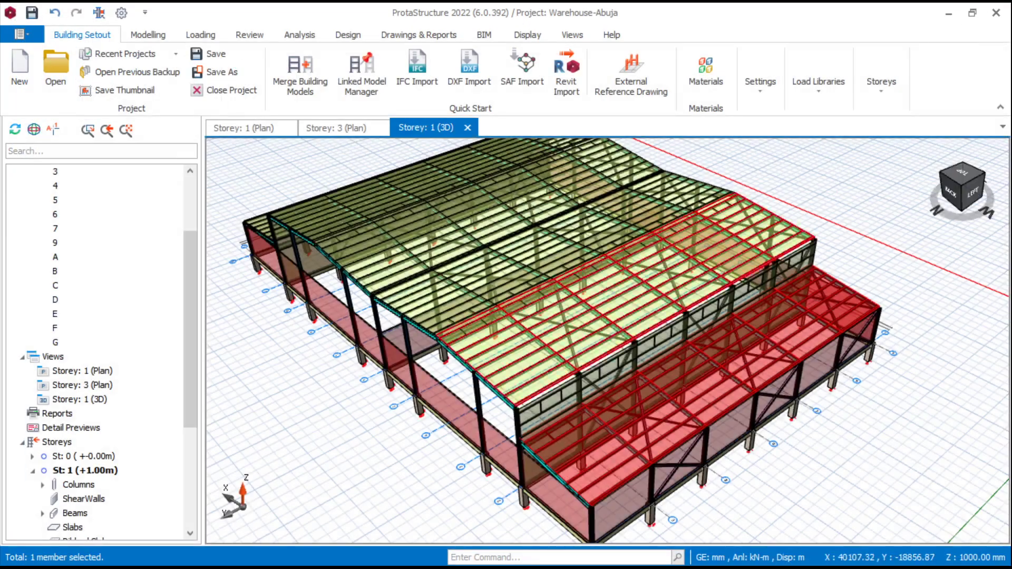
pyautogui.click(745, 355)
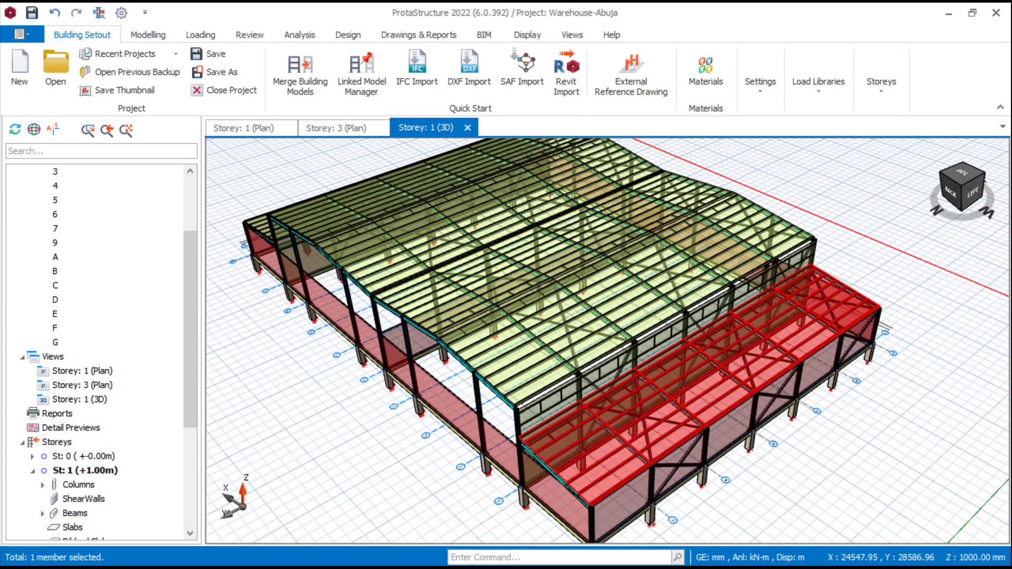
pyautogui.rightClick(747, 353)
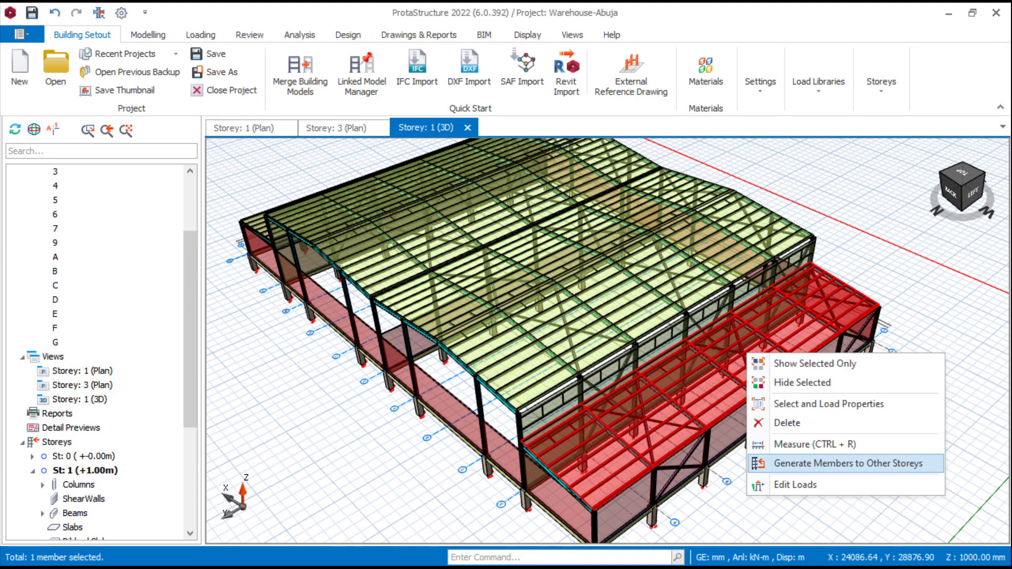
pyautogui.press('Escape')
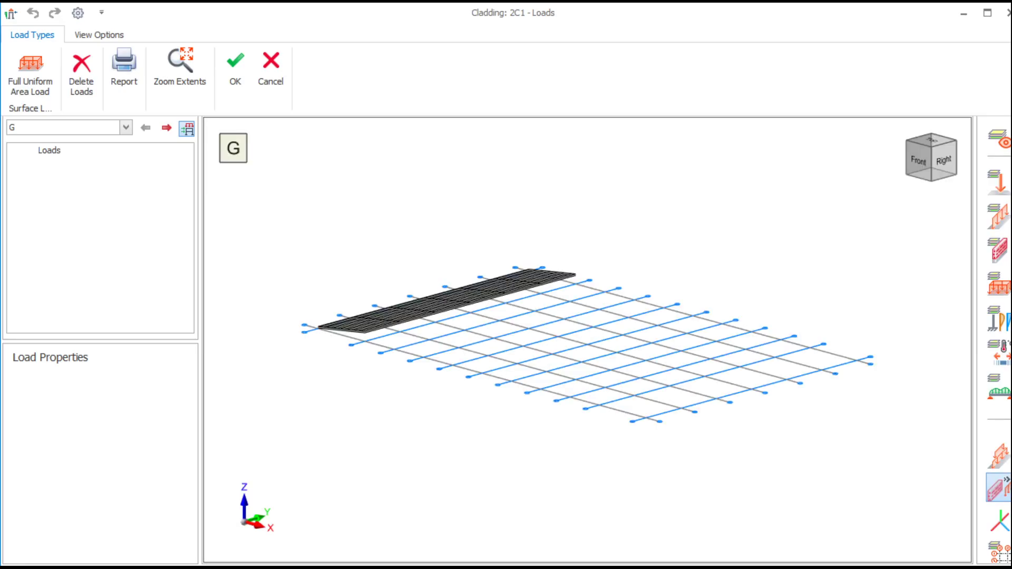
# Assign a full uniform area load of 0.02 kN/m2 in load case G to all panels of the lower roof cladding
pyautogui.click(30, 73)
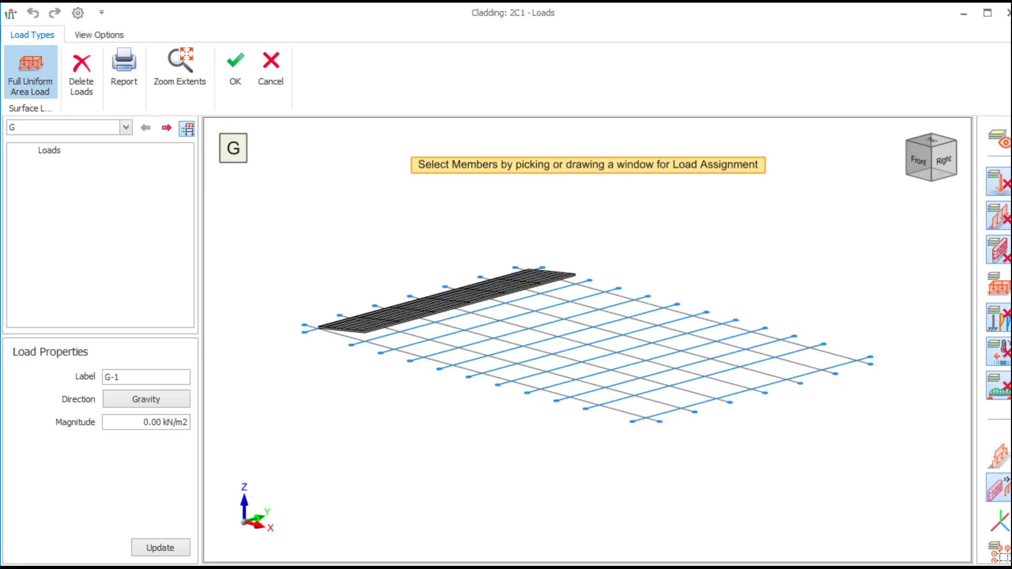
pyautogui.click(153, 422)
pyautogui.write('9')
pyautogui.write('2')
pyautogui.moveTo(285, 198); pyautogui.dragTo(783, 465)
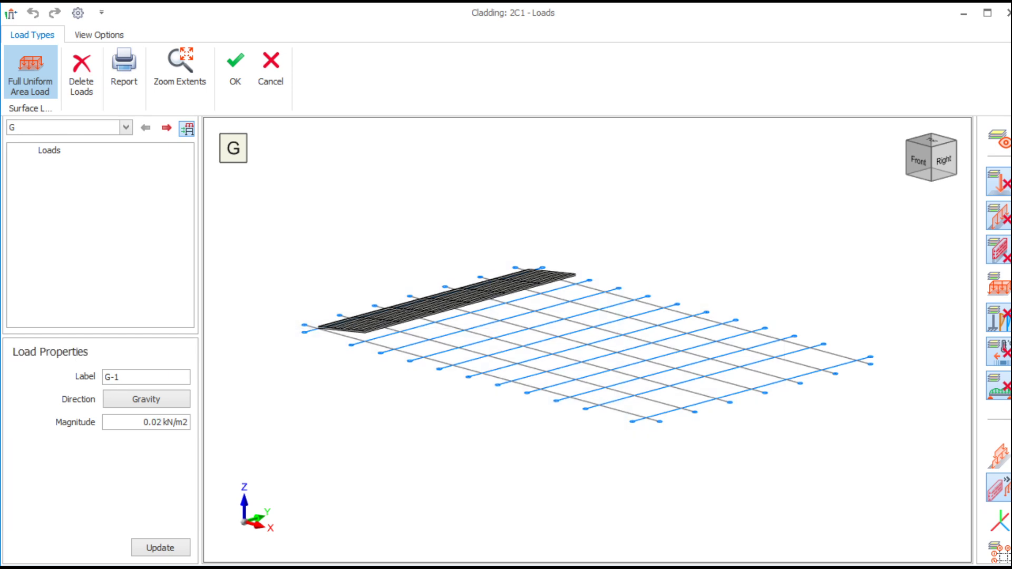
pyautogui.scroll(4, 468, 281)
pyautogui.scroll(8, 468, 281)
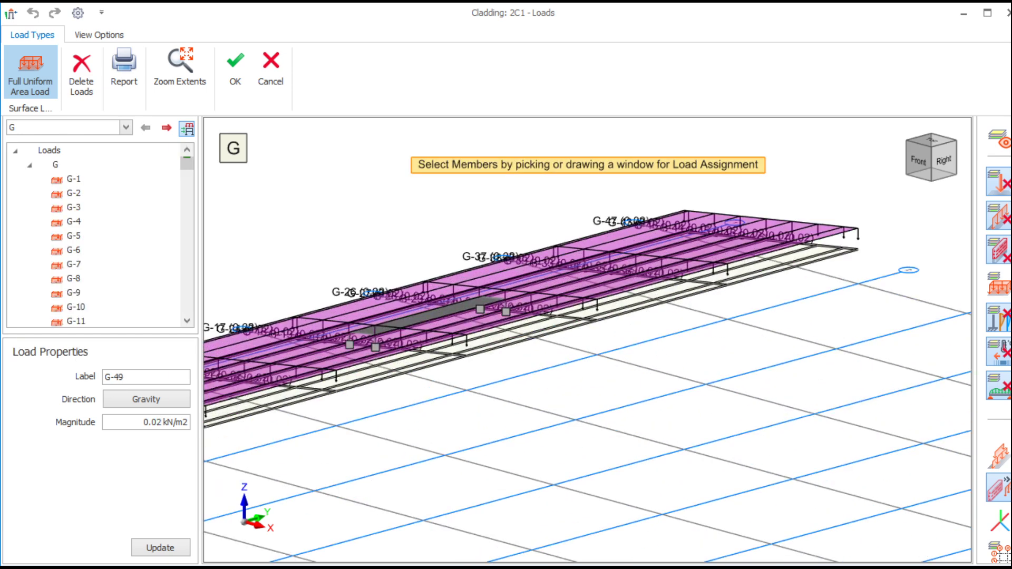
pyautogui.scroll(2, 617, 325)
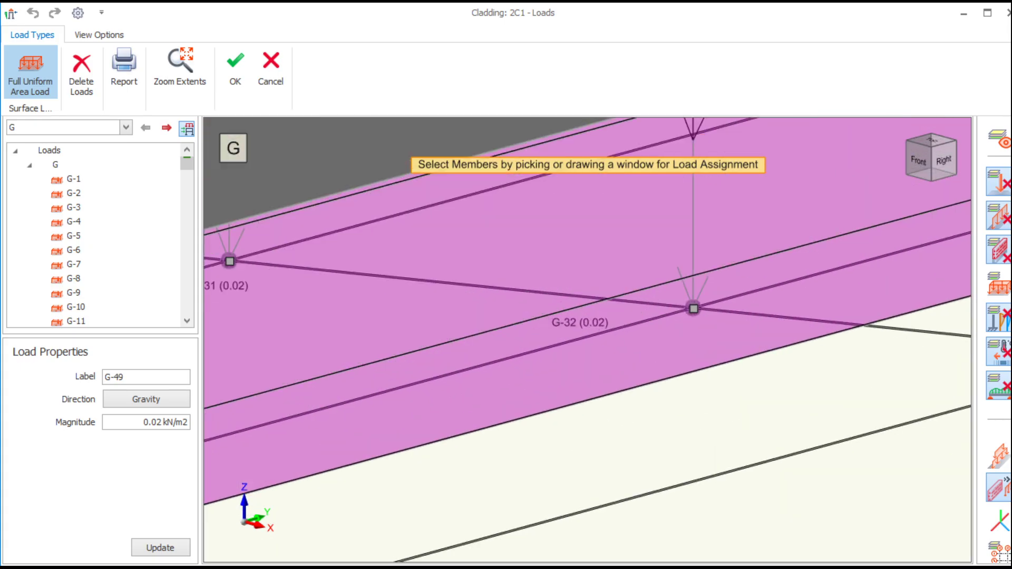
pyautogui.scroll(-5, 632, 327)
pyautogui.scroll(-7, 606, 322)
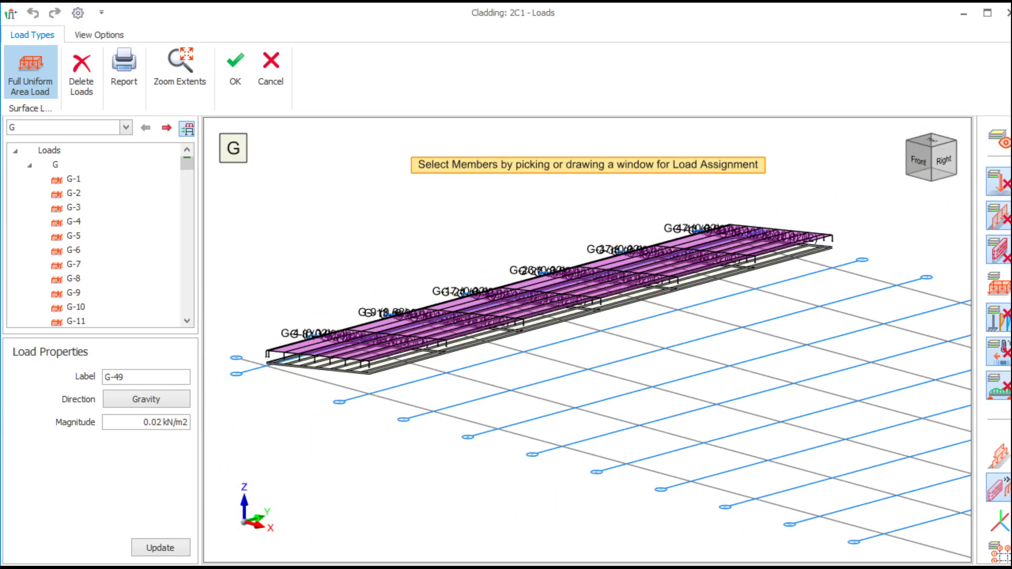
# Assign a full uniform area load of 0.75 kN/m2 in load case Q to all lower roof panels and accept the loads
pyautogui.click(126, 127)
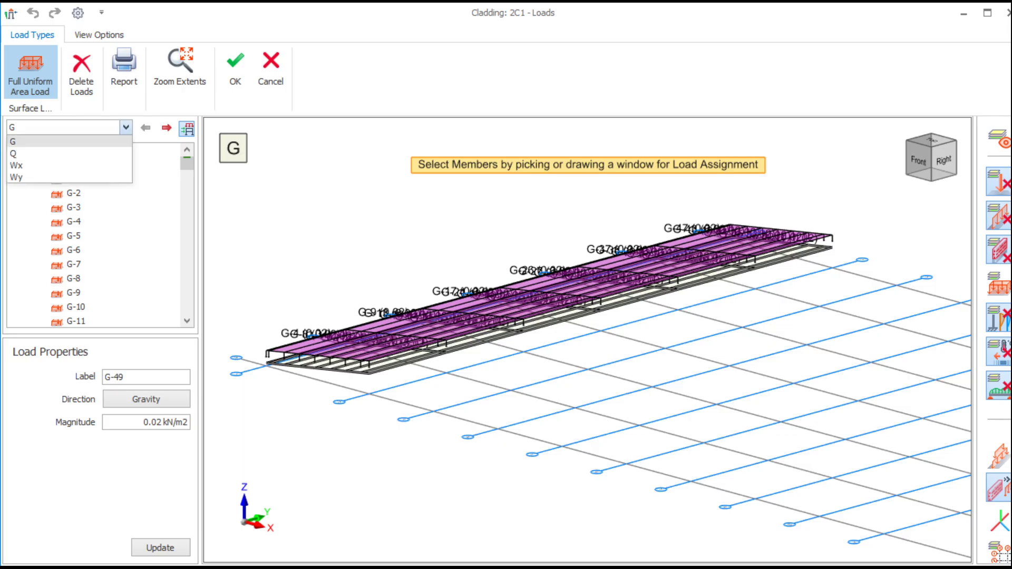
pyautogui.click(16, 153)
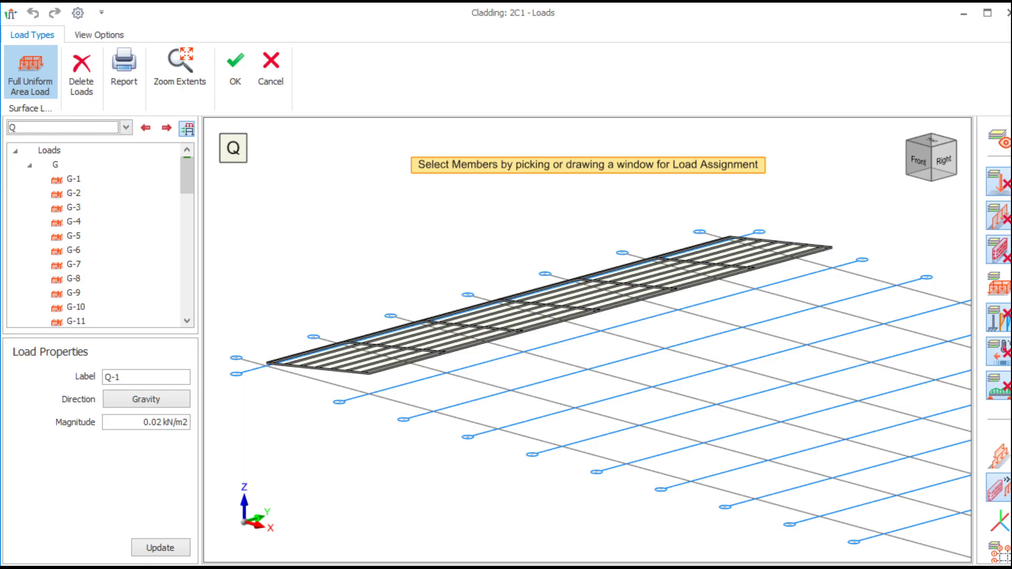
pyautogui.click(157, 422)
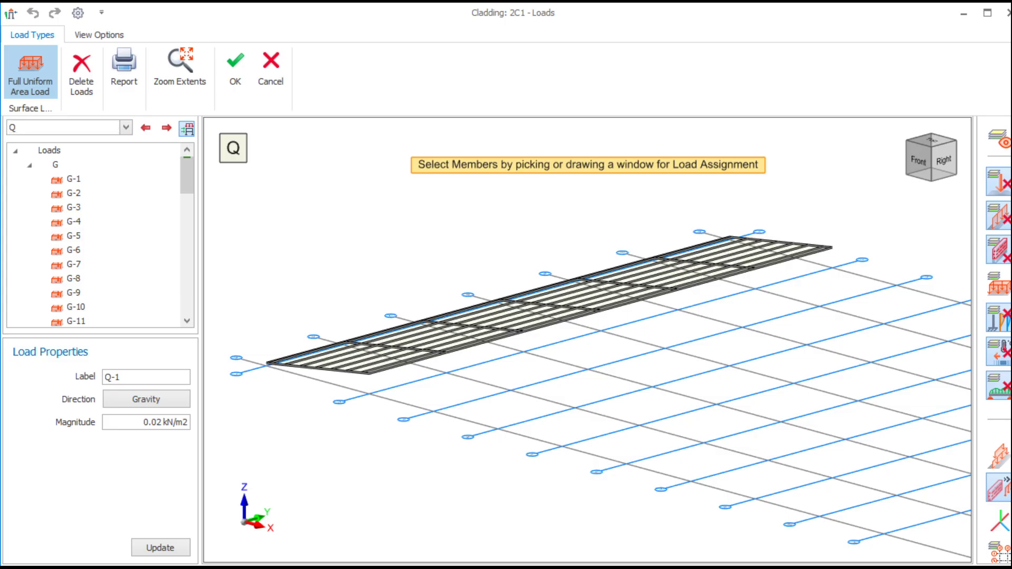
pyautogui.write('7')
pyautogui.press('Delete')
pyautogui.write('5')
pyautogui.scroll(-1, 577, 283)
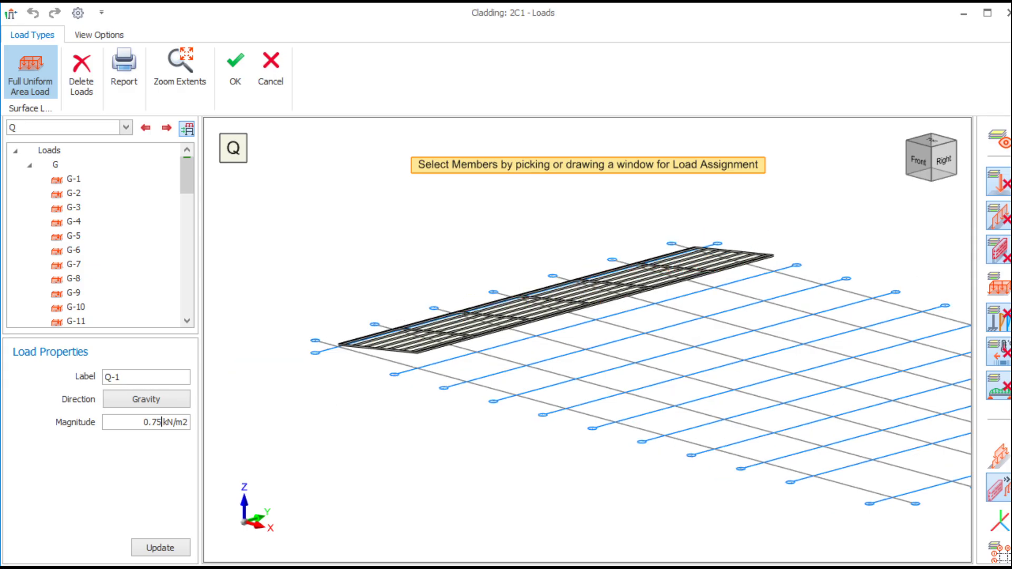
pyautogui.moveTo(321, 196); pyautogui.dragTo(968, 444)
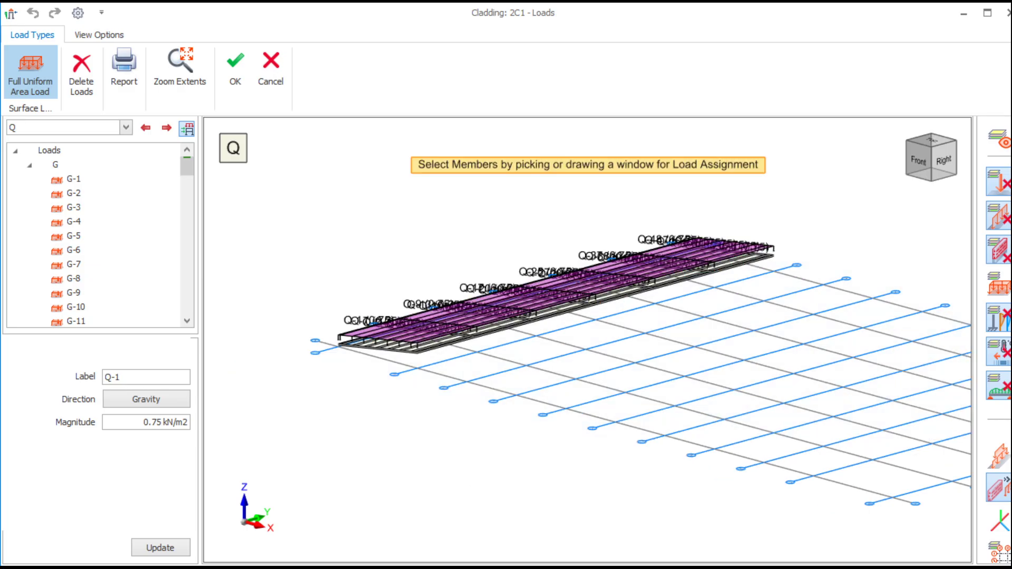
pyautogui.scroll(5, 553, 285)
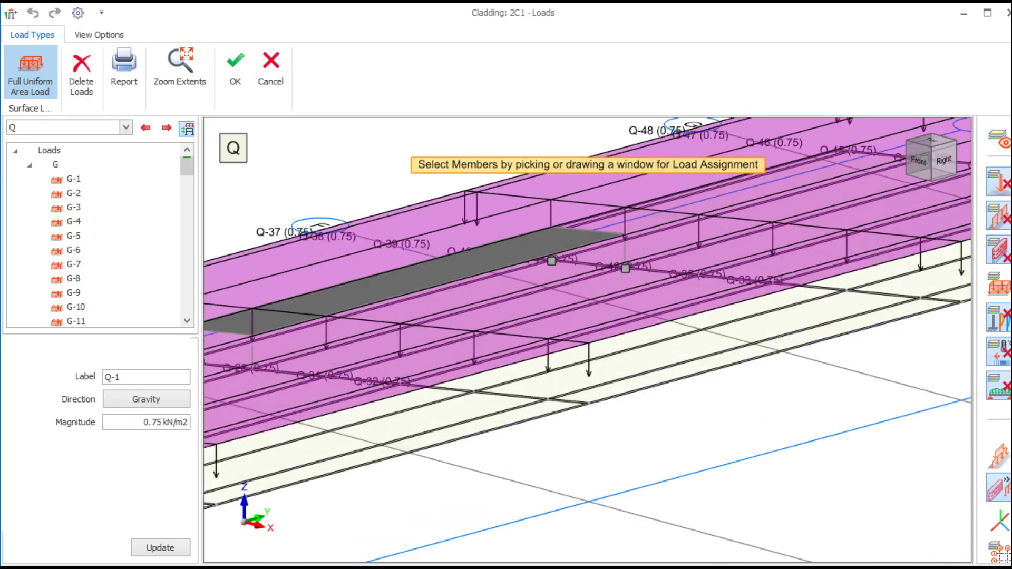
pyautogui.scroll(1, 429, 253)
pyautogui.scroll(-2, 445, 238)
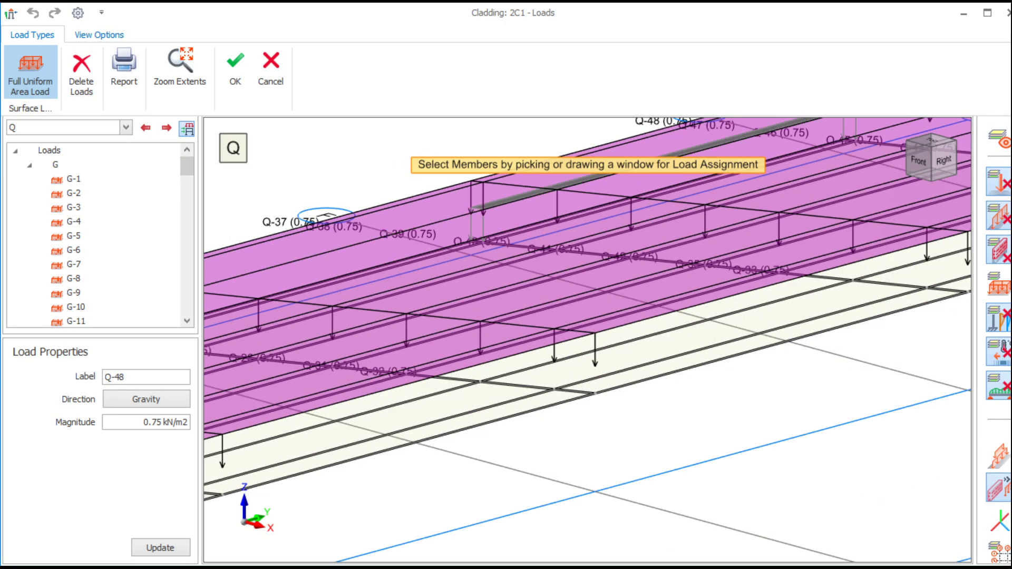
pyautogui.click(235, 72)
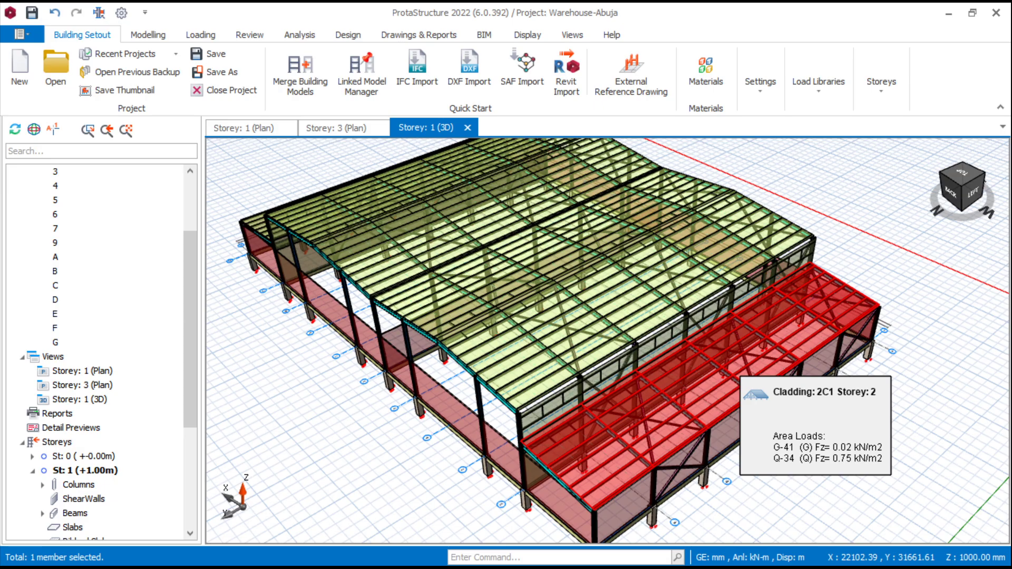
# Edit the loads of the wall cladding above the lower roof, assigning a 0.02 kN/m2 full uniform area load in case G to all panels
pyautogui.moveTo(738, 394); pyautogui.dragTo(664, 348, button='middle')
pyautogui.scroll(3, 664, 348)
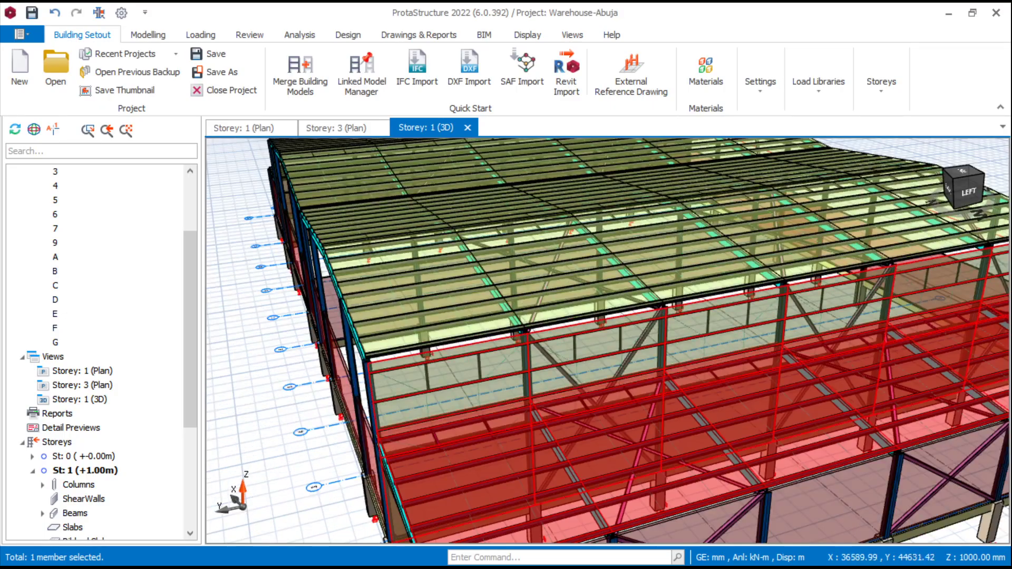
pyautogui.rightClick(495, 367)
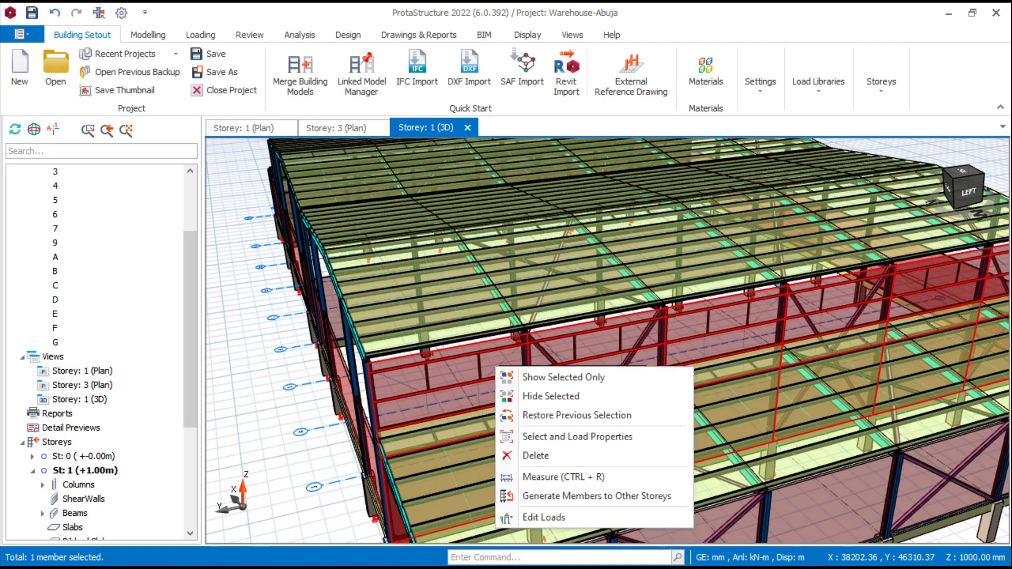
pyautogui.click(543, 517)
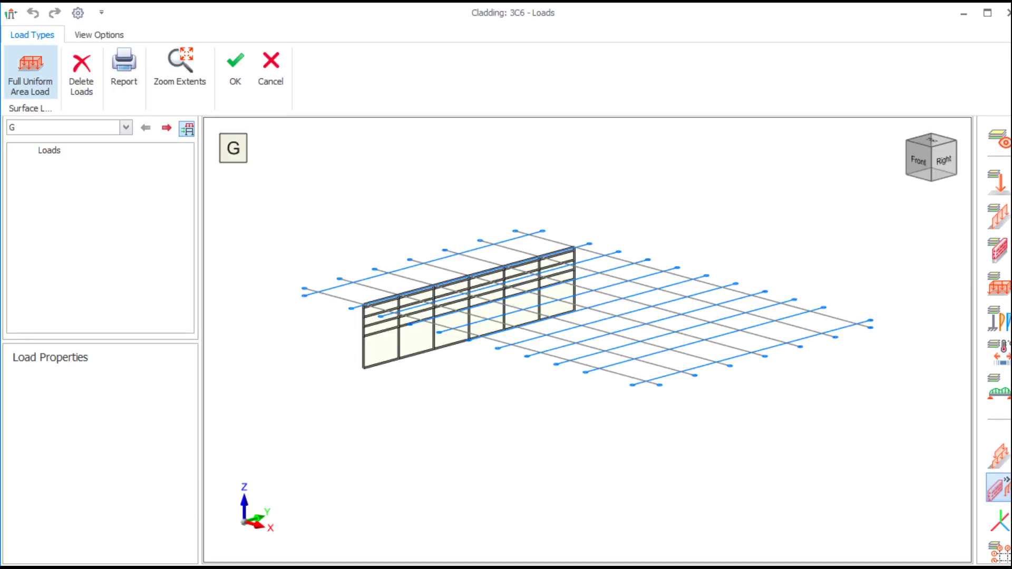
pyautogui.click(31, 74)
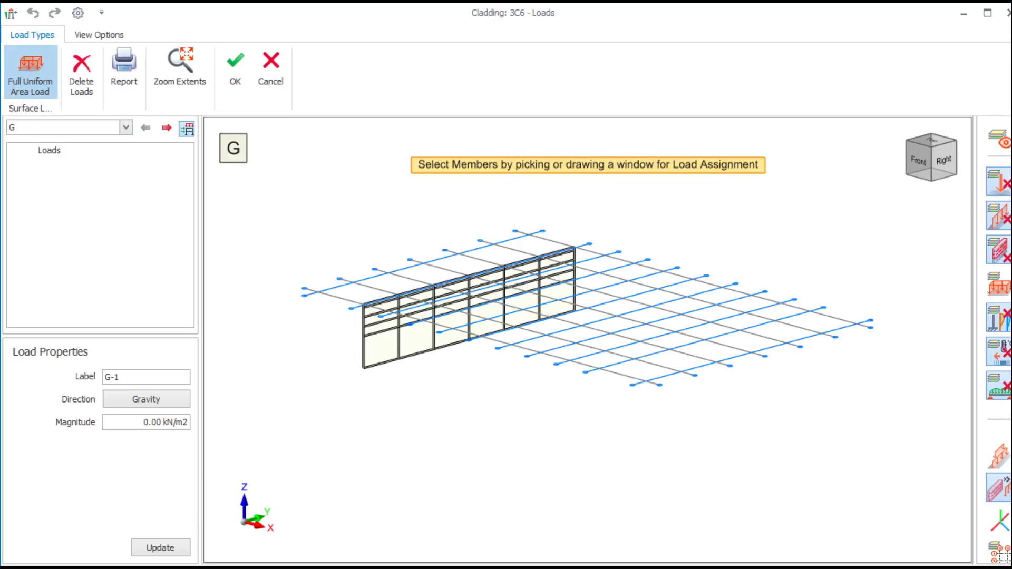
pyautogui.click(154, 422)
pyautogui.click(157, 422)
pyautogui.moveTo(312, 206); pyautogui.dragTo(718, 438)
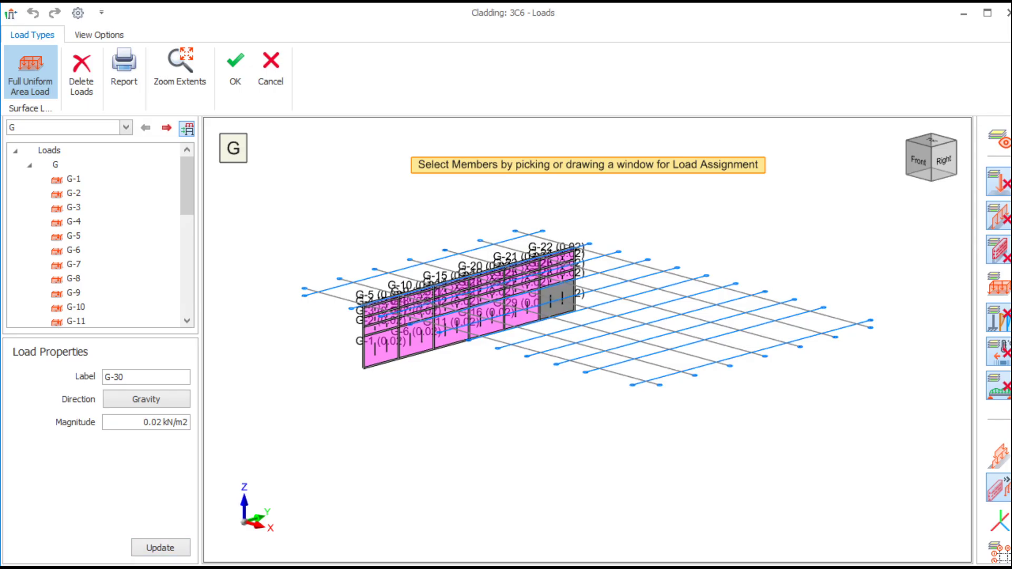
pyautogui.scroll(8, 477, 324)
pyautogui.scroll(-4, 499, 262)
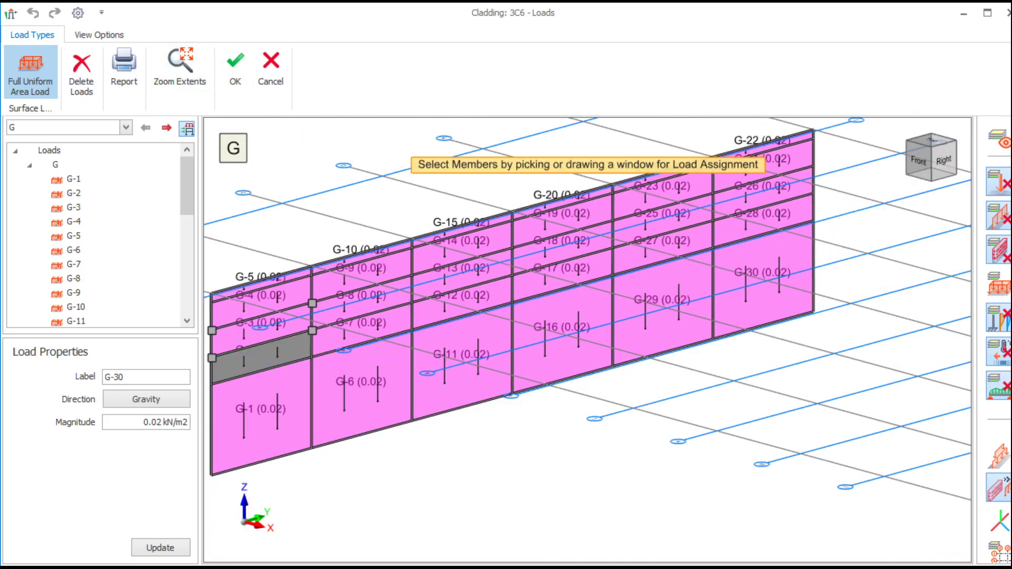
# Assign a full uniform area load of 0.75 kN/m2 in load case Q to all panels of this wall cladding and accept the loads
pyautogui.click(126, 128)
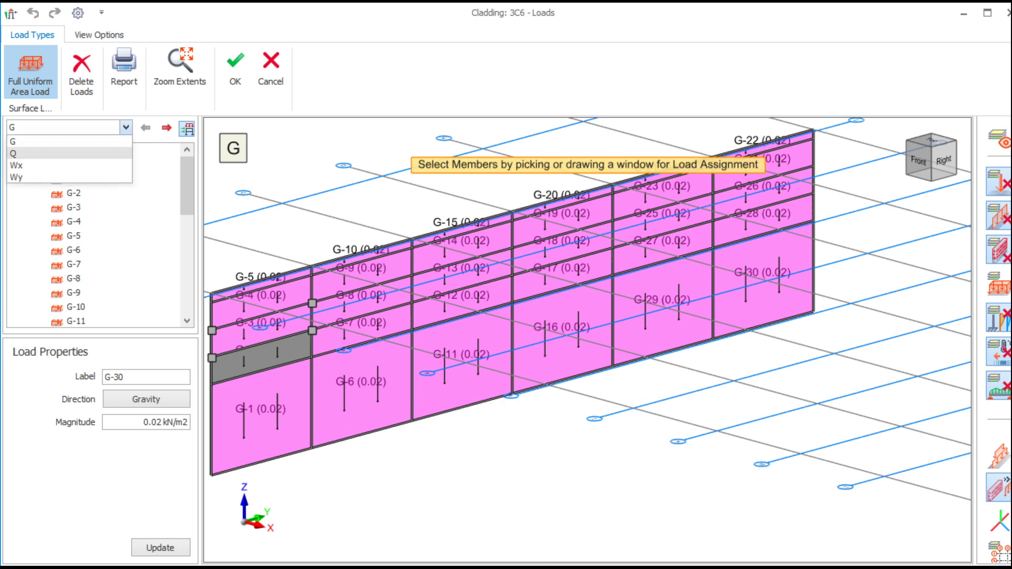
pyautogui.click(21, 154)
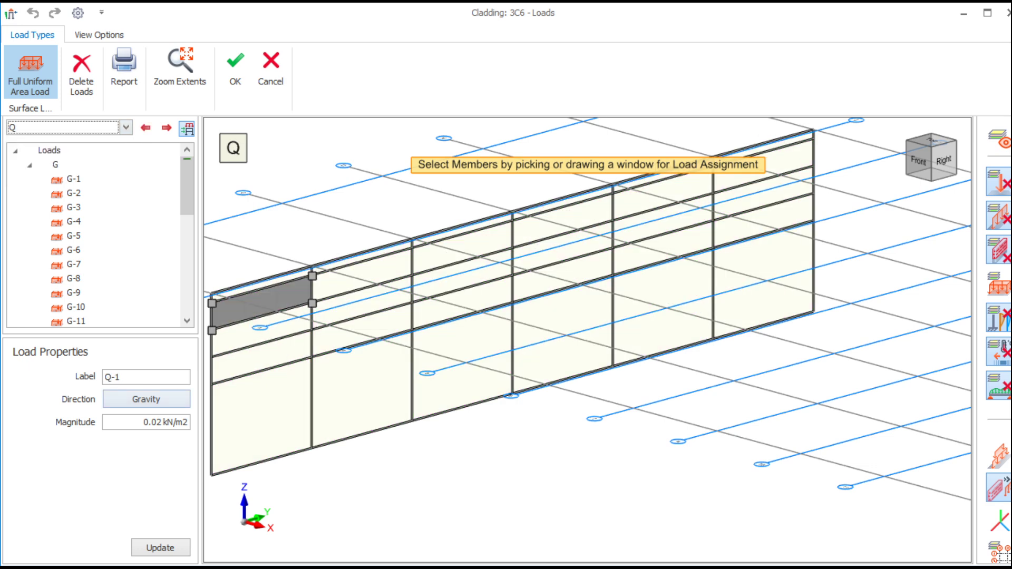
pyautogui.click(157, 422)
pyautogui.press('BackSpace')
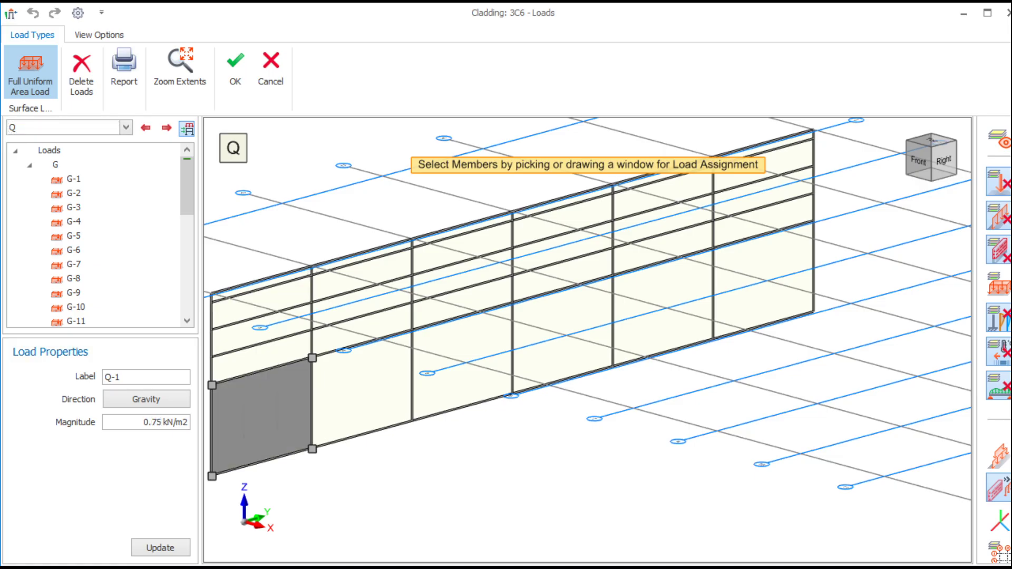
pyautogui.scroll(-3, 522, 337)
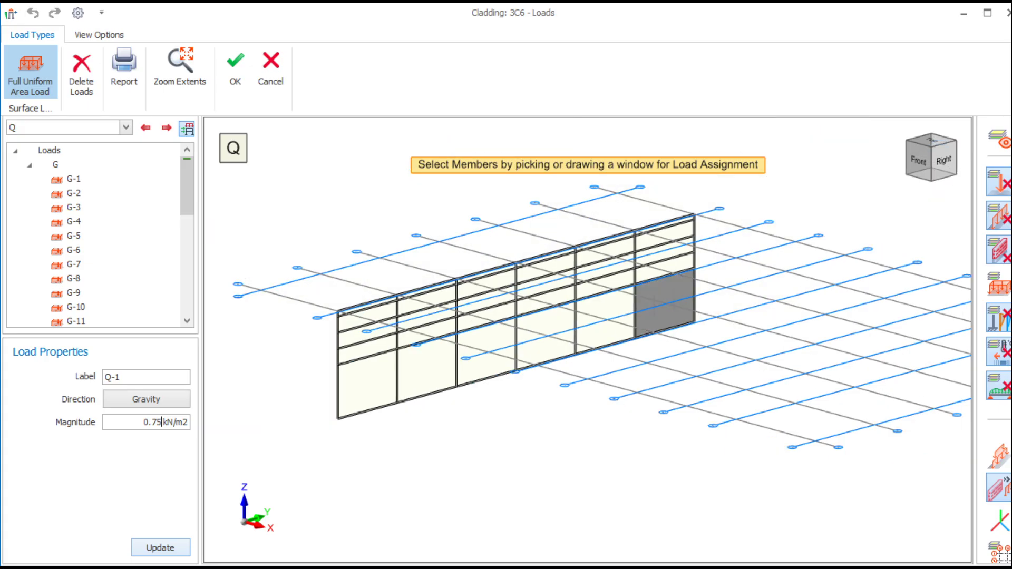
pyautogui.moveTo(289, 186); pyautogui.dragTo(908, 461)
pyautogui.scroll(6, 654, 282)
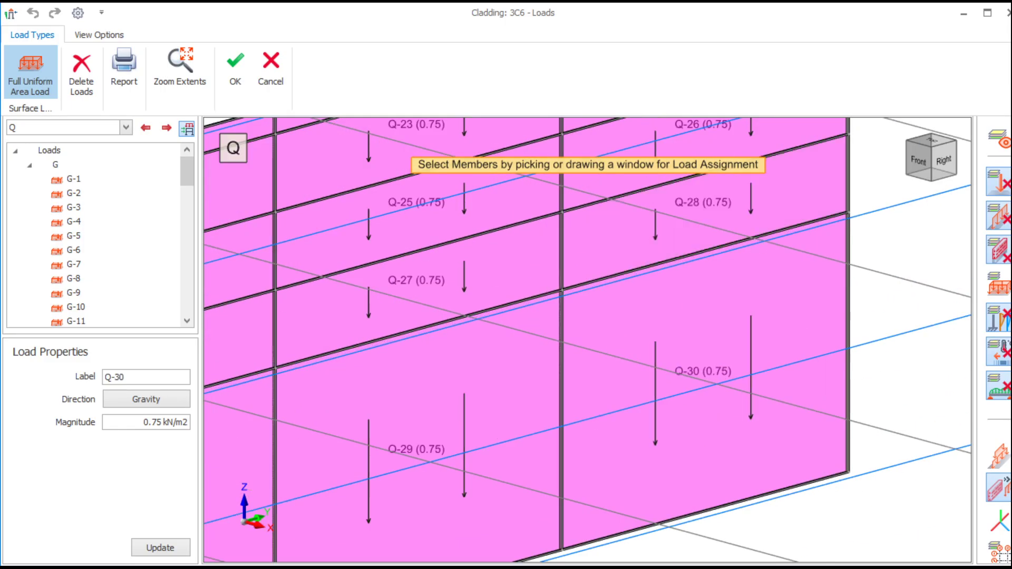
pyautogui.click(235, 72)
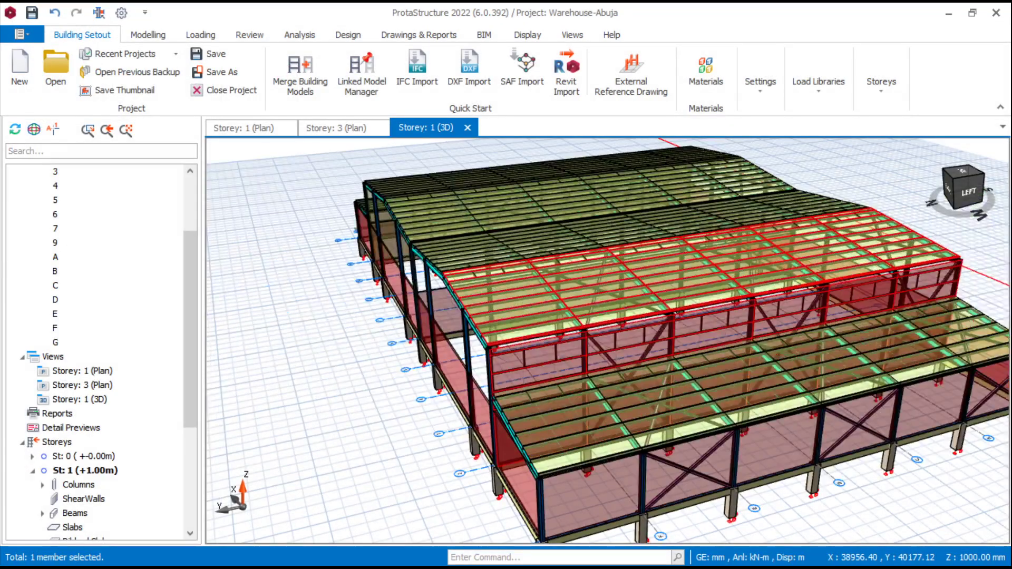
# Edit the loads of the adjoining upper roof cladding 3C4, assigning a 0.02 kN/m2 full uniform area load in case G to all panels
pyautogui.moveTo(653, 316); pyautogui.dragTo(614, 384, button='middle')
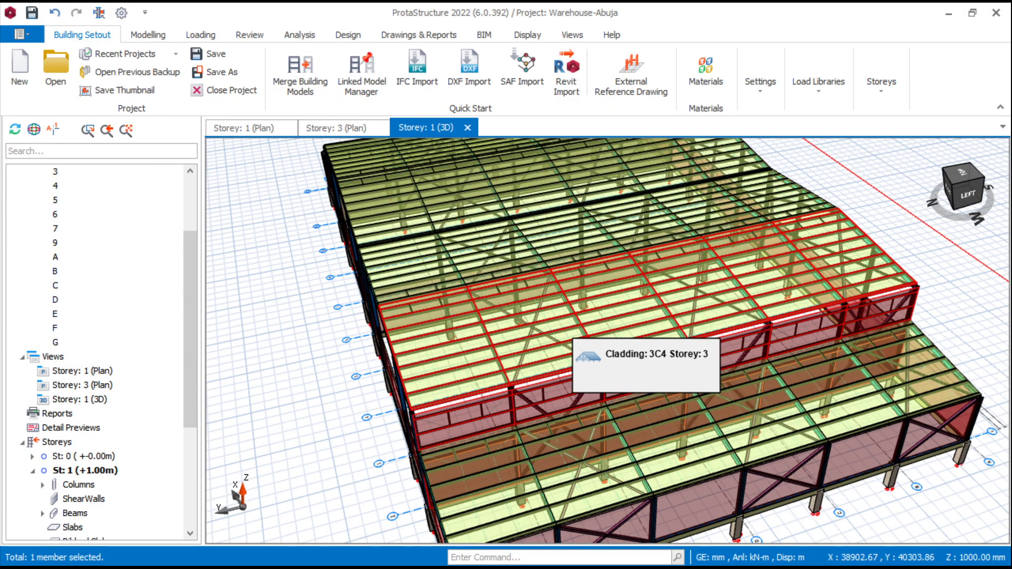
pyautogui.click(573, 338)
pyautogui.rightClick(571, 332)
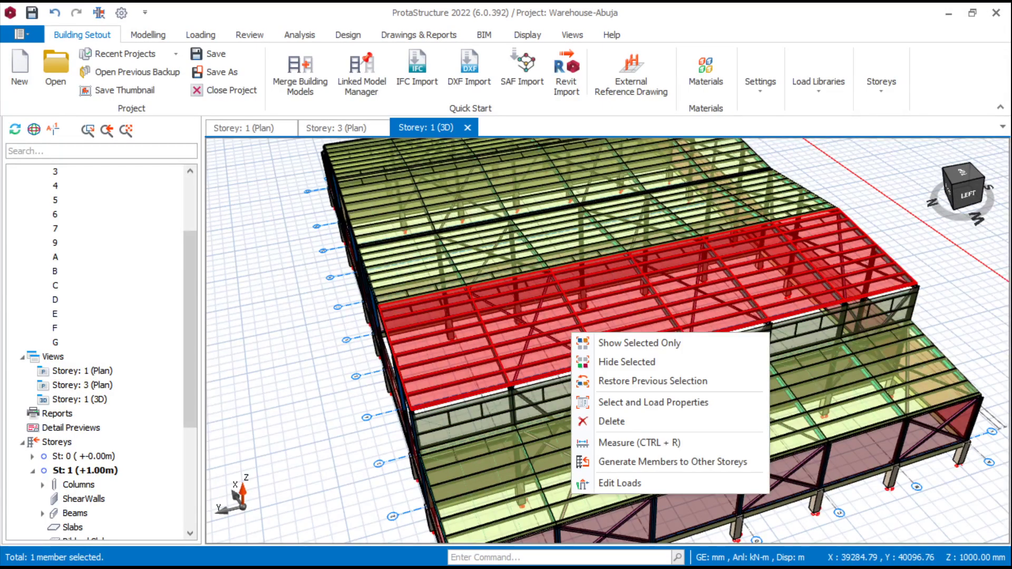
pyautogui.click(620, 483)
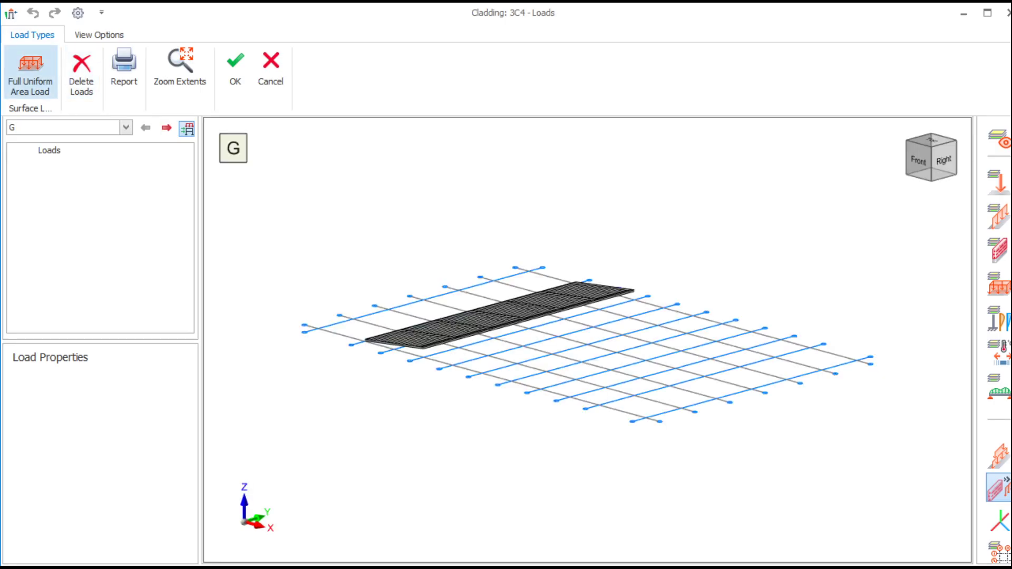
pyautogui.click(30, 71)
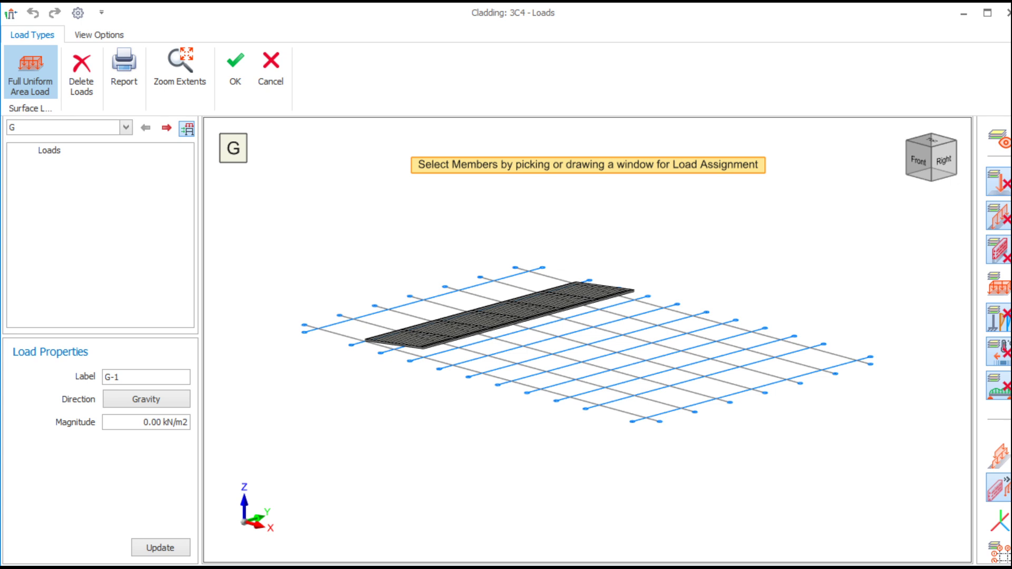
pyautogui.write('2')
pyautogui.moveTo(308, 212); pyautogui.dragTo(681, 393)
pyautogui.scroll(3, 595, 326)
pyautogui.scroll(5, 544, 261)
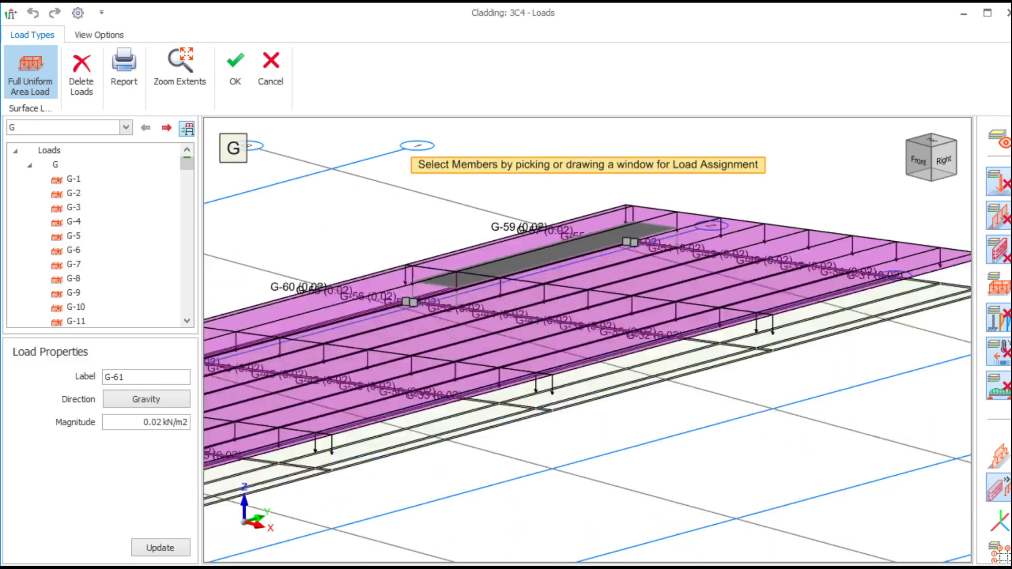
# Assign a full uniform area load of 0.75 kN/m2 in load case Q to all panels of cladding 3C4 and accept the loads
pyautogui.scroll(-4, 599, 302)
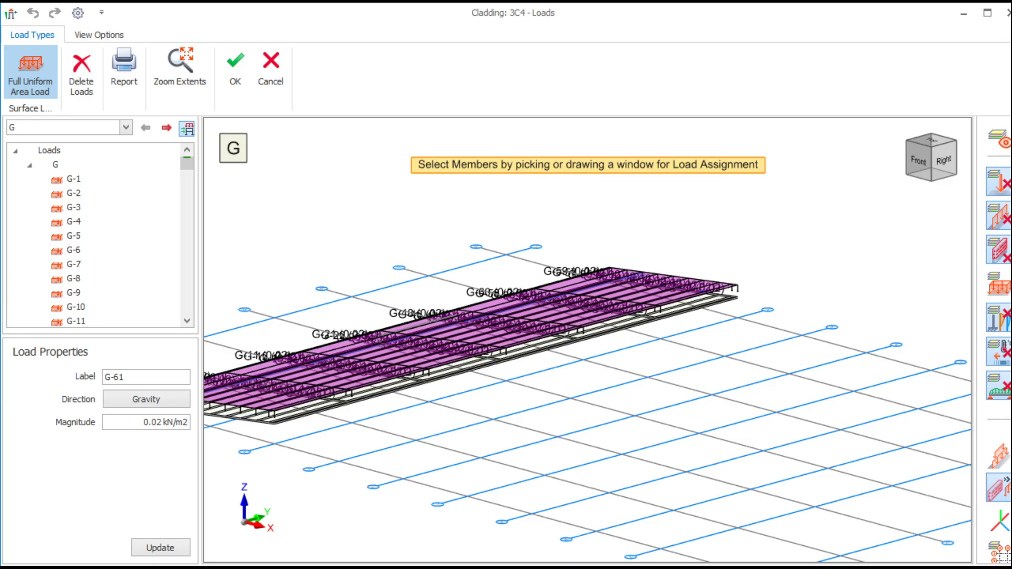
pyautogui.moveTo(426, 324); pyautogui.dragTo(548, 336, button='middle')
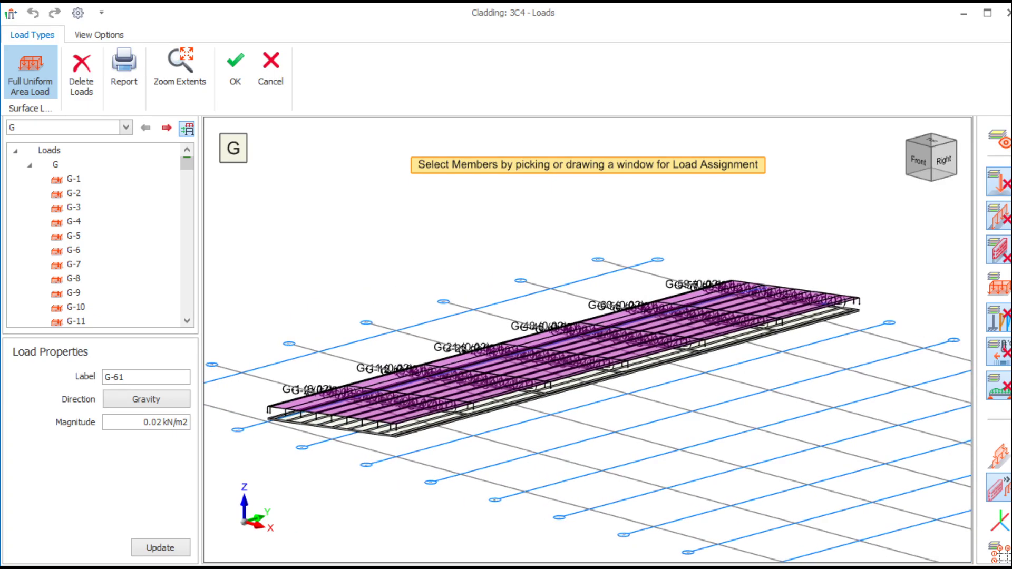
pyautogui.click(125, 128)
pyautogui.click(69, 154)
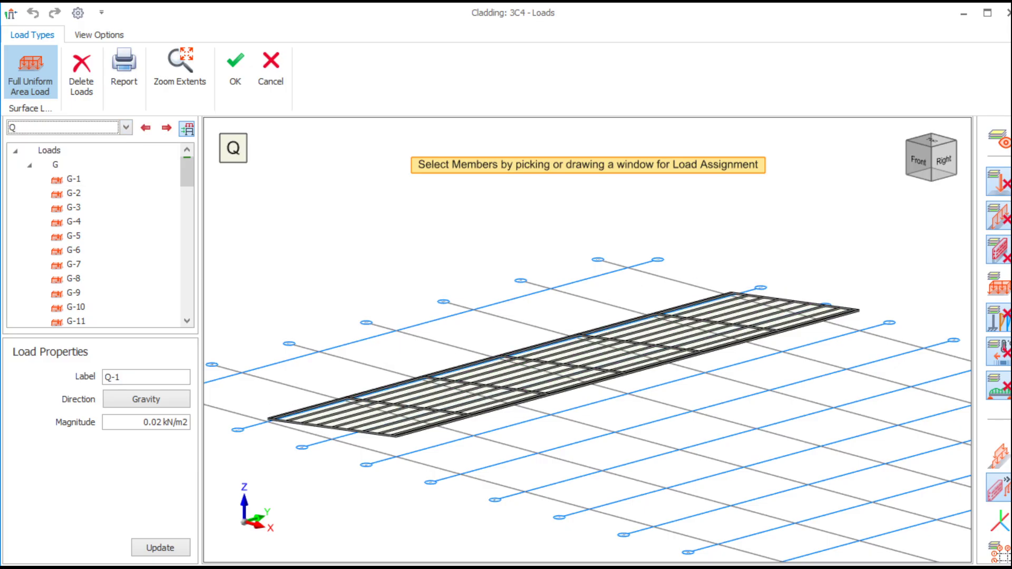
pyautogui.click(148, 422)
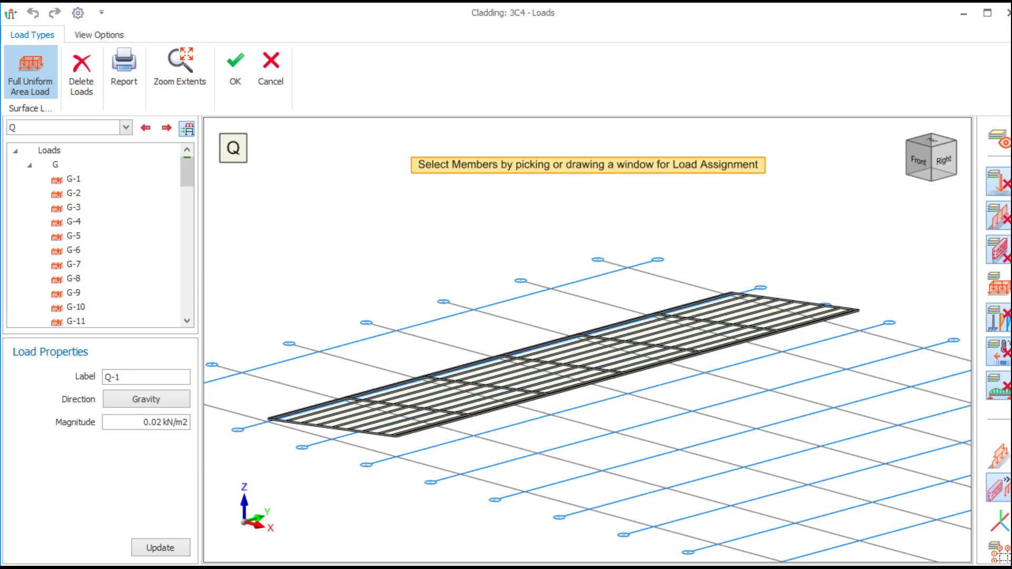
pyautogui.press('BackSpace')
pyautogui.write('75')
pyautogui.moveTo(153, 422); pyautogui.dragTo(157, 421)
pyautogui.write('75')
pyautogui.press('Tab')
pyautogui.moveTo(268, 164); pyautogui.dragTo(969, 561)
pyautogui.scroll(5, 571, 347)
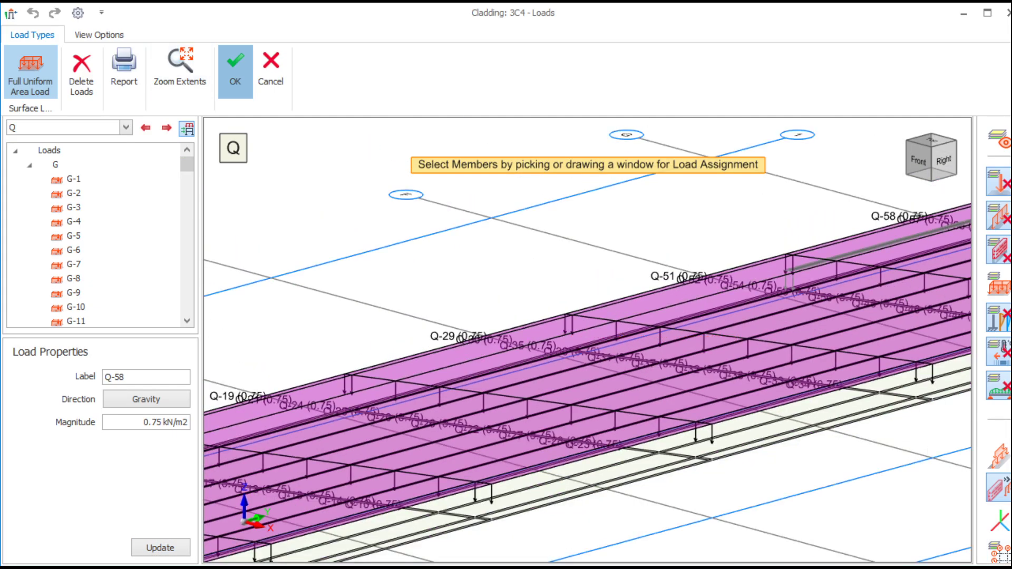
pyautogui.click(235, 69)
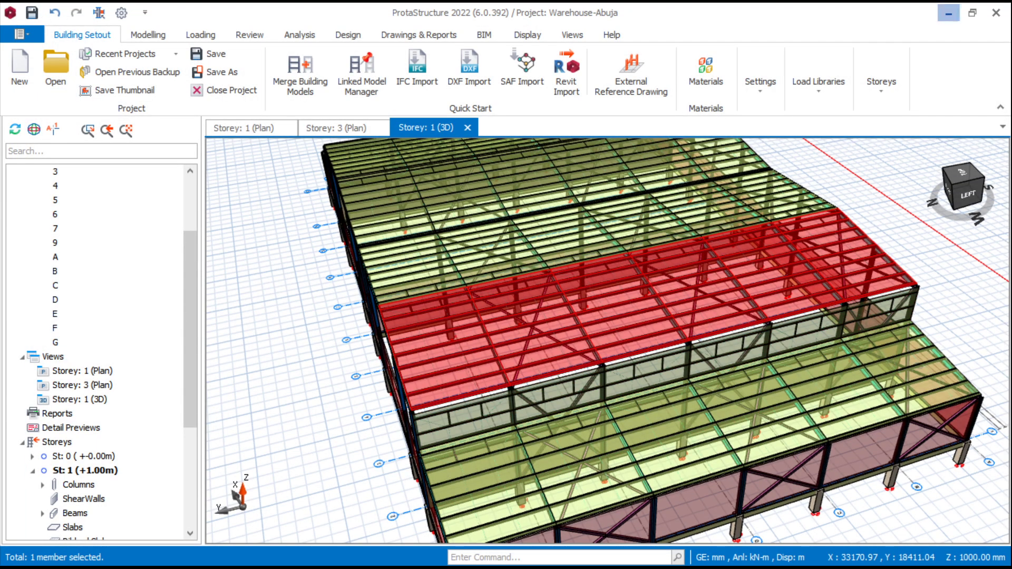
pyautogui.click(949, 13)
pyautogui.moveTo(628, 550)
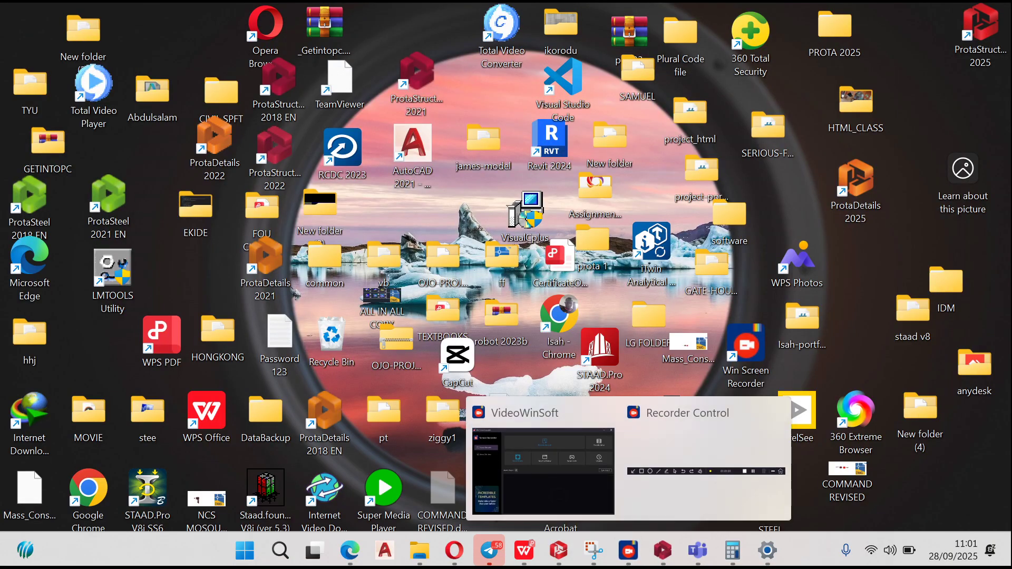
pyautogui.click(690, 466)
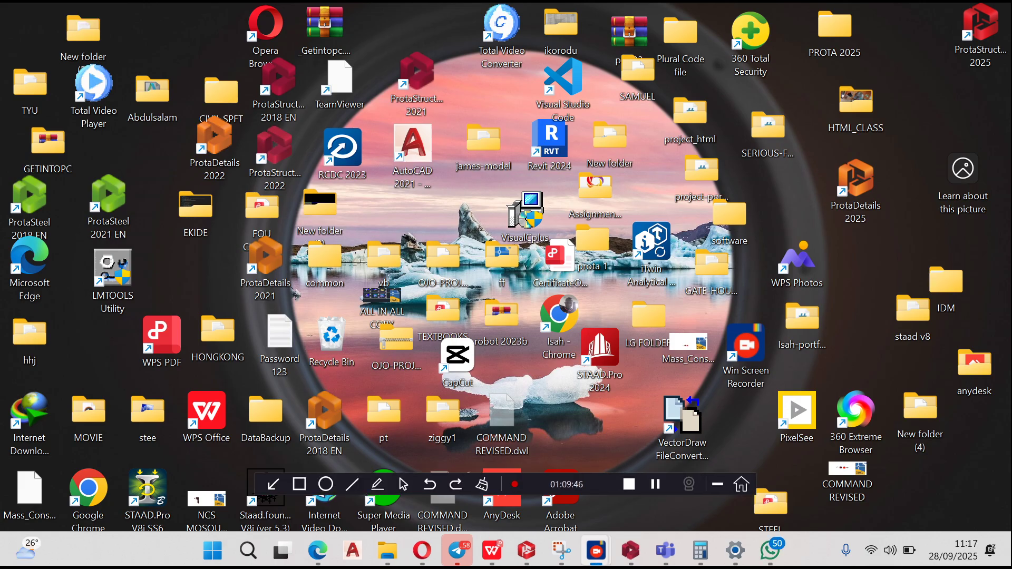
pyautogui.click(630, 550)
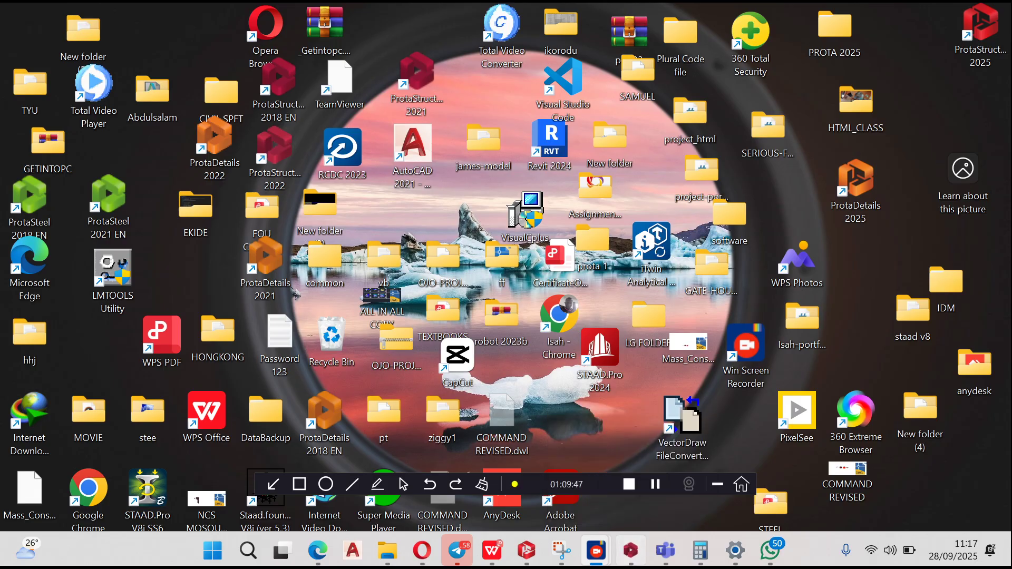
pyautogui.click(717, 483)
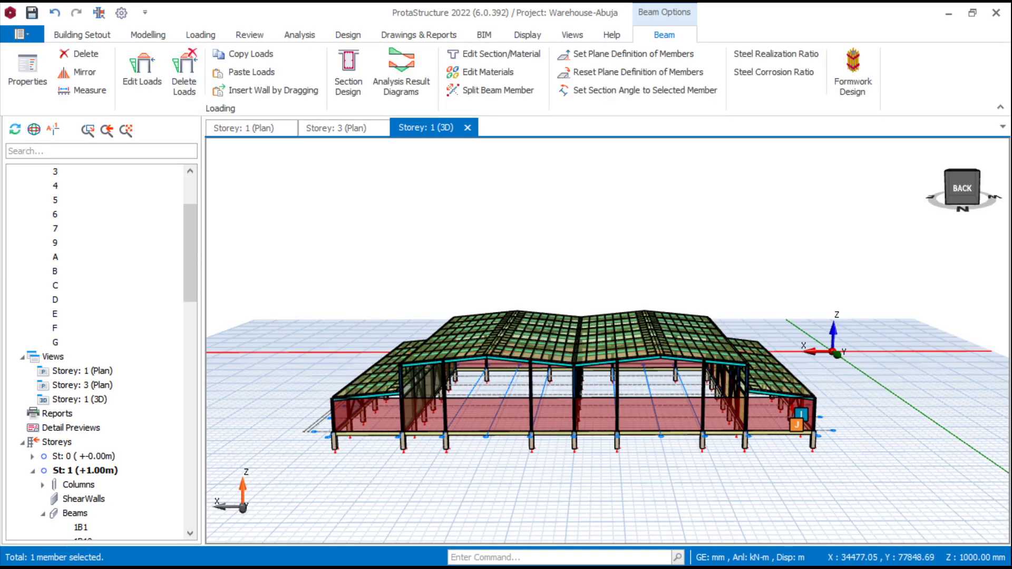
pyautogui.scroll(5, 559, 323)
pyautogui.scroll(-4, 559, 323)
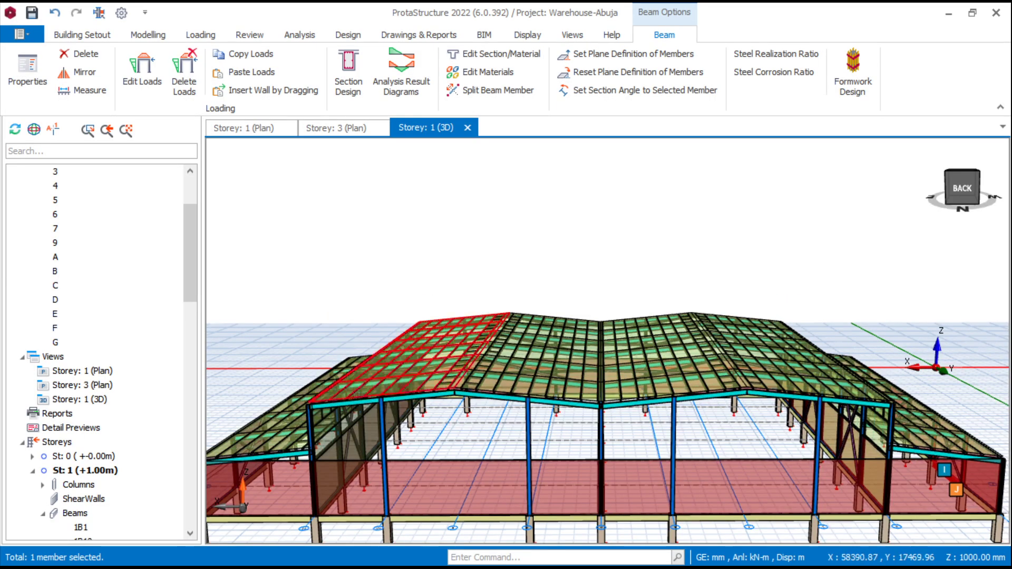
pyautogui.moveTo(422, 358); pyautogui.dragTo(711, 369, button='middle')
pyautogui.scroll(-1, 607, 340)
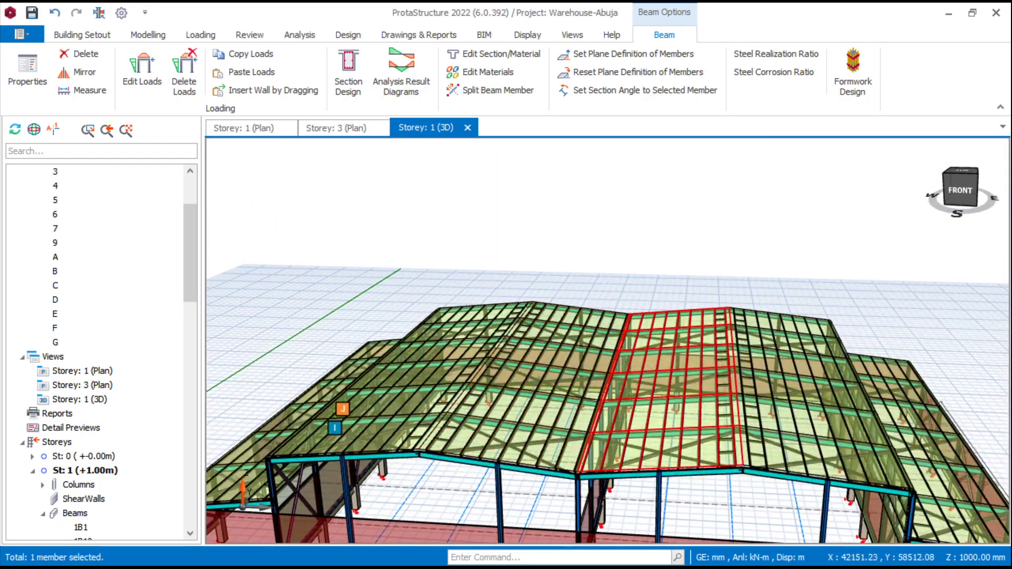
pyautogui.scroll(-3, 607, 340)
pyautogui.moveTo(482, 382)
pyautogui.mouseDown(button='middle')
pyautogui.moveTo(473, 331)
pyautogui.moveTo(532, 395)
pyautogui.moveTo(563, 387)
pyautogui.moveTo(552, 383)
pyautogui.mouseUp(button='middle')
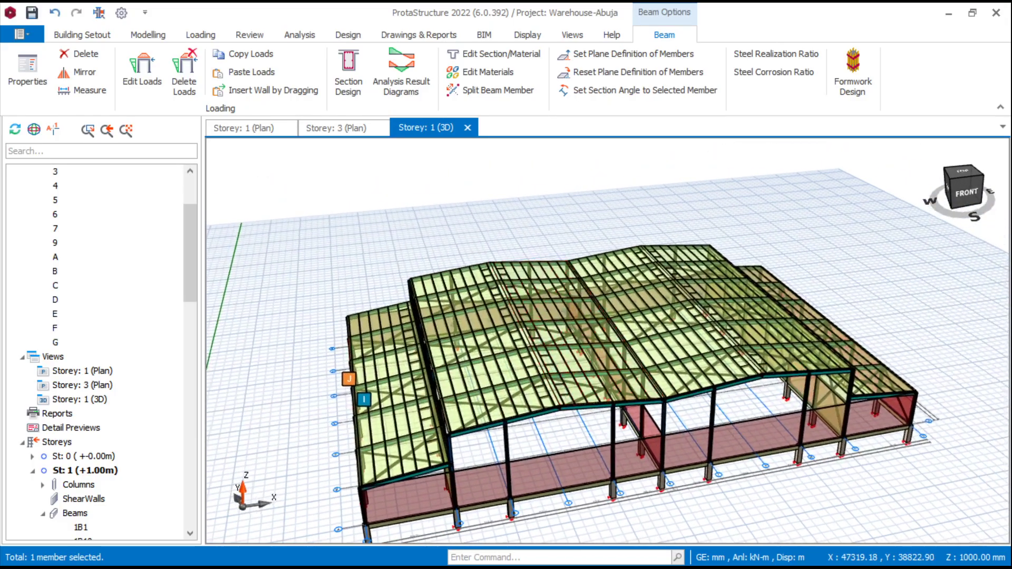
pyautogui.moveTo(658, 332); pyautogui.dragTo(627, 330, button='middle')
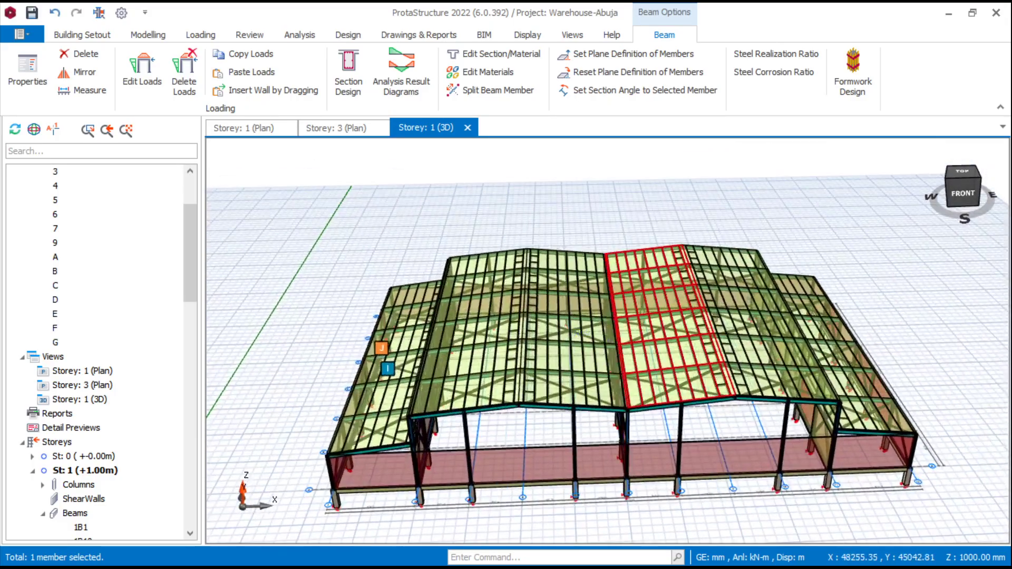
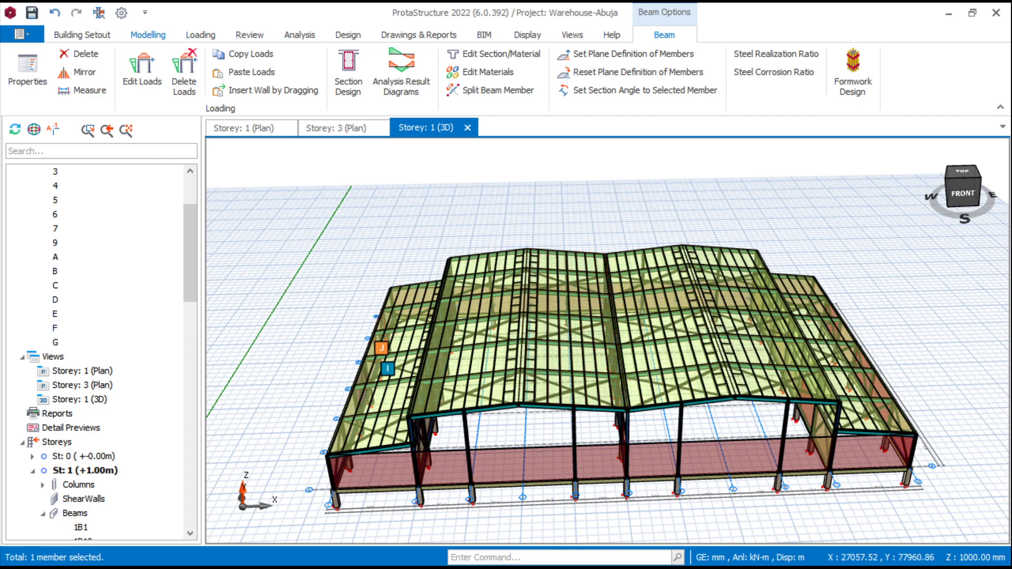
# In the project settings, enable double links for b/h < 1.8 and triple links for b/h > 1.8 in the column containment options
pyautogui.click(82, 35)
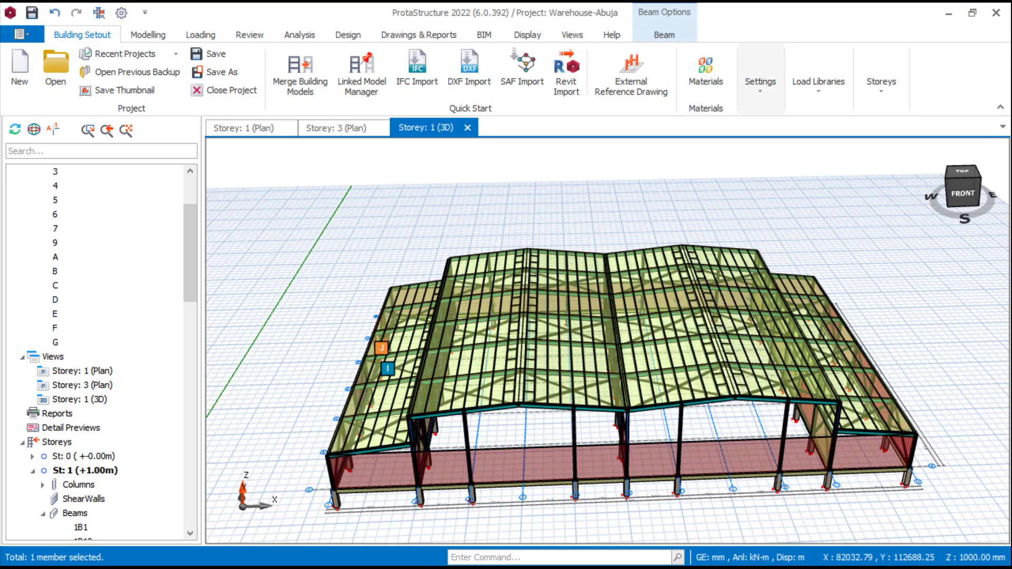
pyautogui.click(760, 82)
pyautogui.click(747, 158)
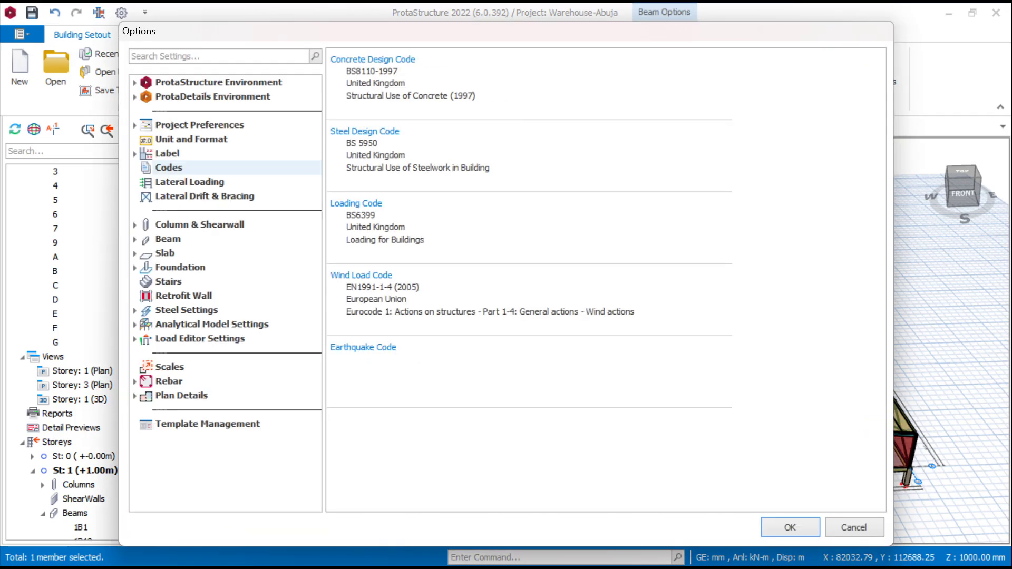
pyautogui.click(199, 225)
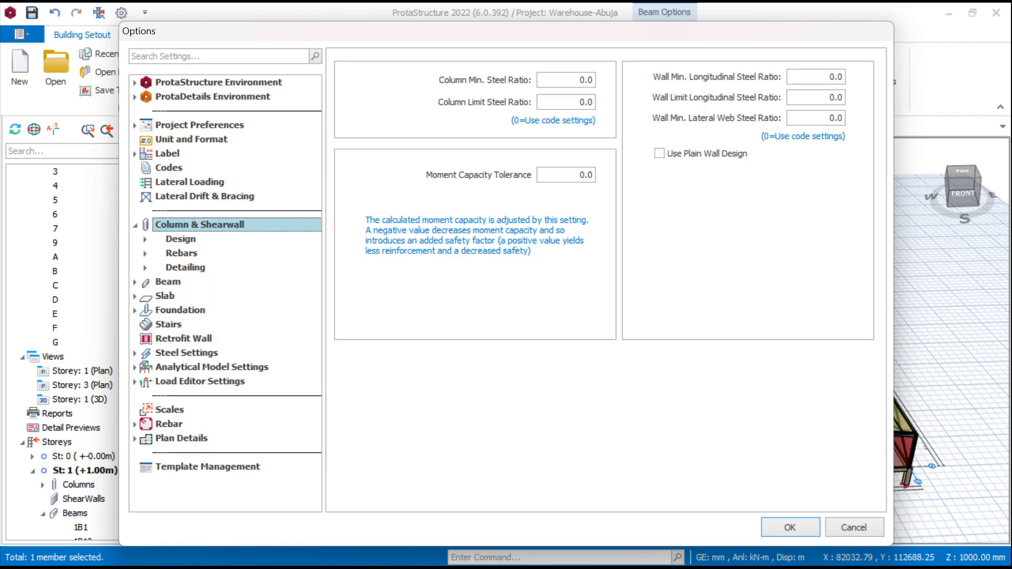
pyautogui.click(180, 239)
pyautogui.press('Down')
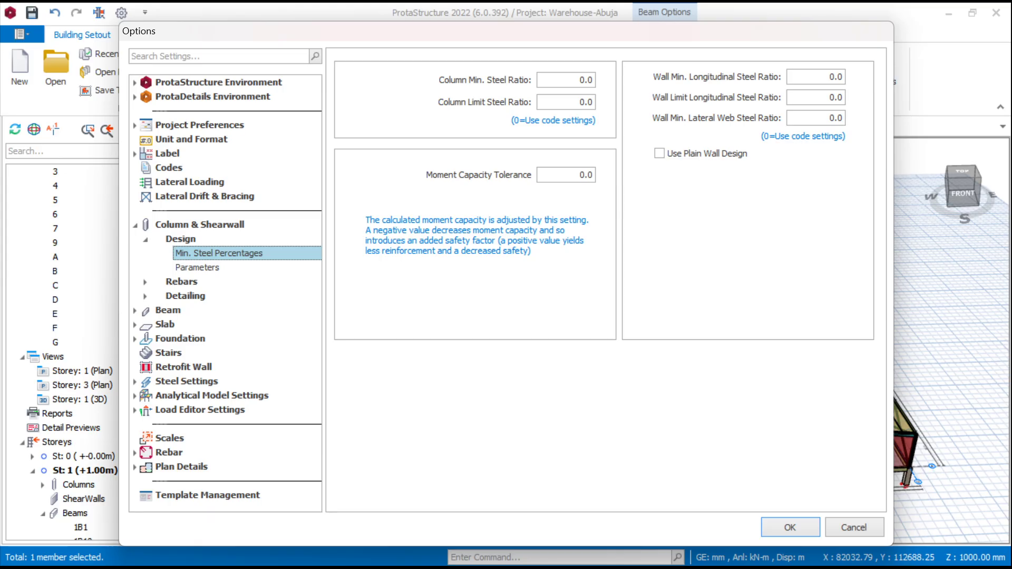
pyautogui.press('Down')
pyautogui.press('Down')
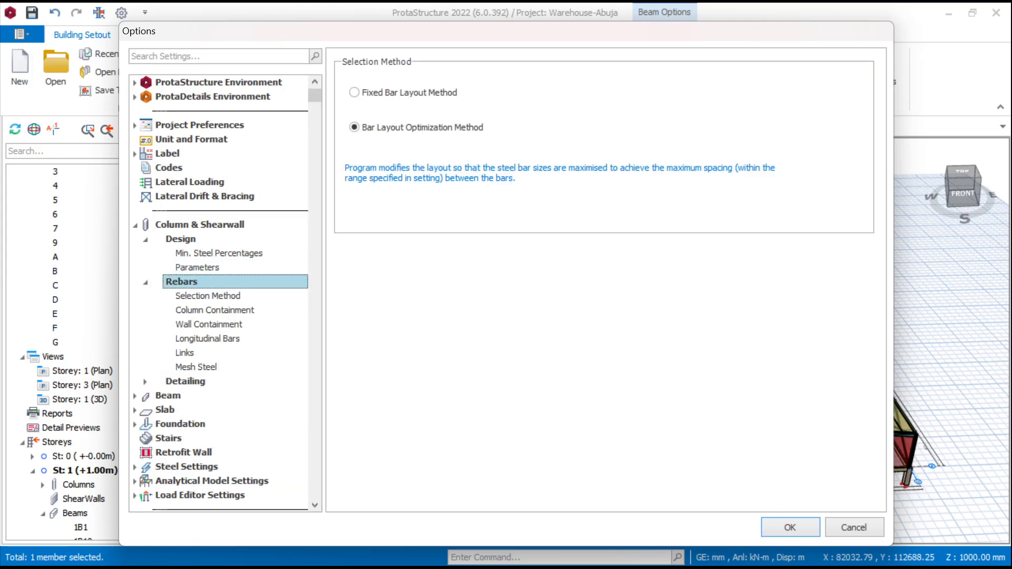
pyautogui.click(208, 296)
pyautogui.click(214, 310)
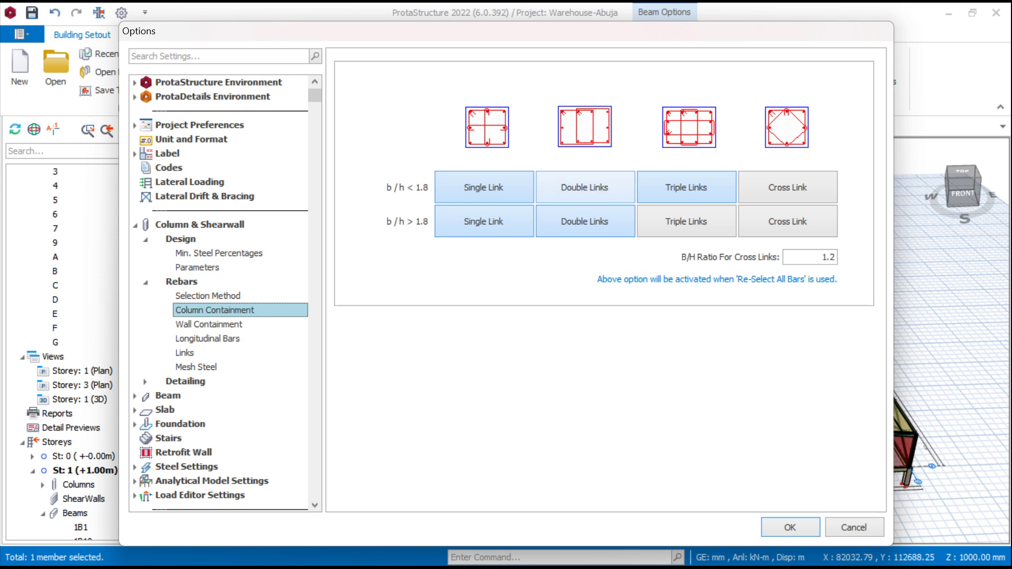
pyautogui.click(584, 188)
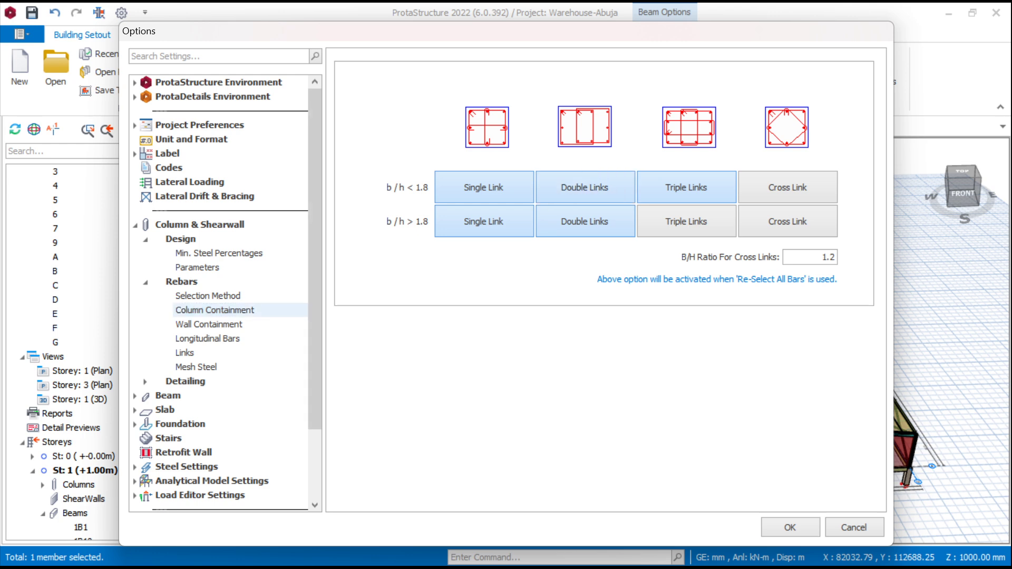
pyautogui.click(686, 221)
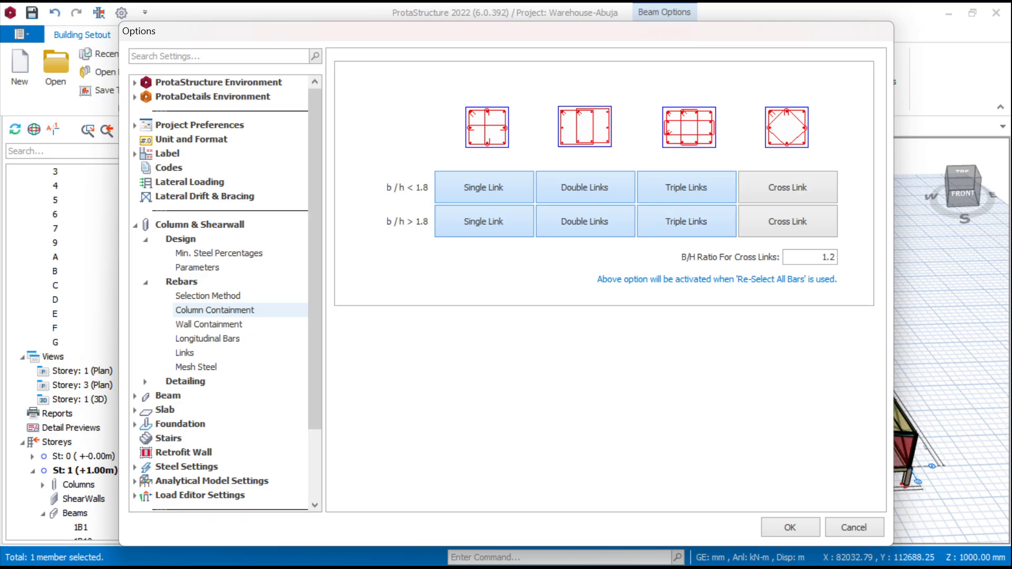
# Set the column longitudinal bar size range to a minimum of Y16 and a maximum of Y25
pyautogui.click(210, 324)
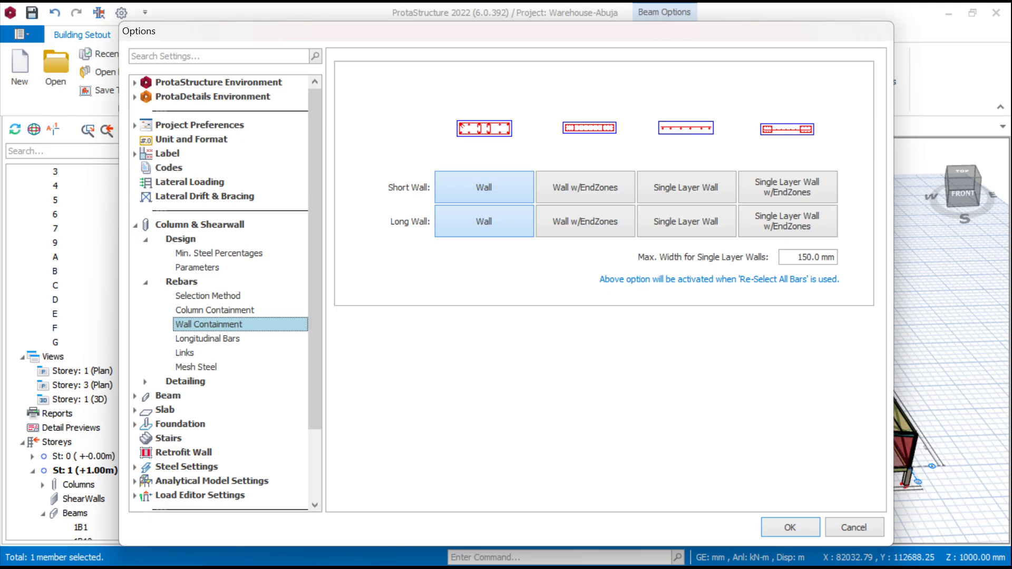
pyautogui.click(208, 339)
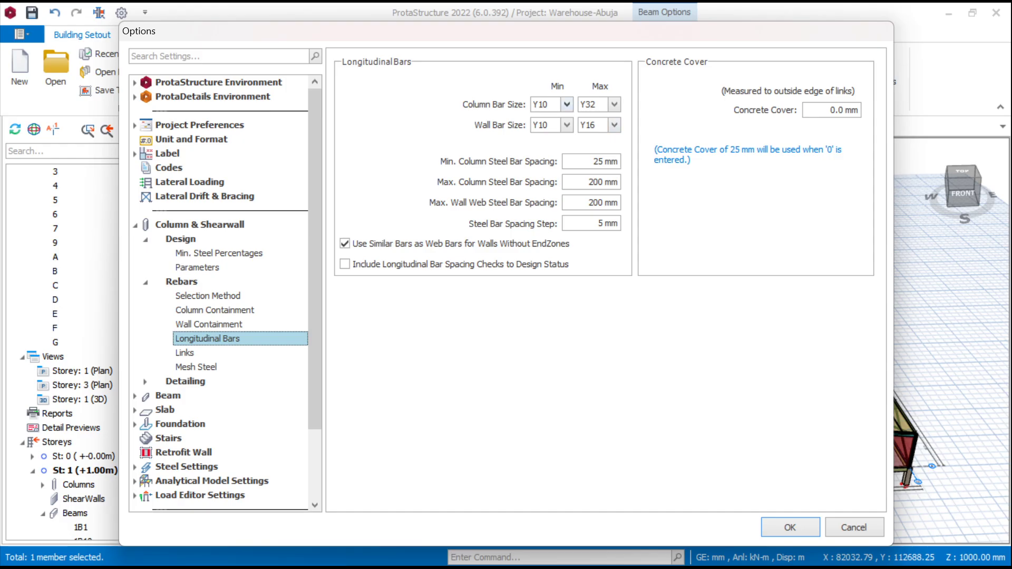
pyautogui.click(566, 104)
pyautogui.click(553, 142)
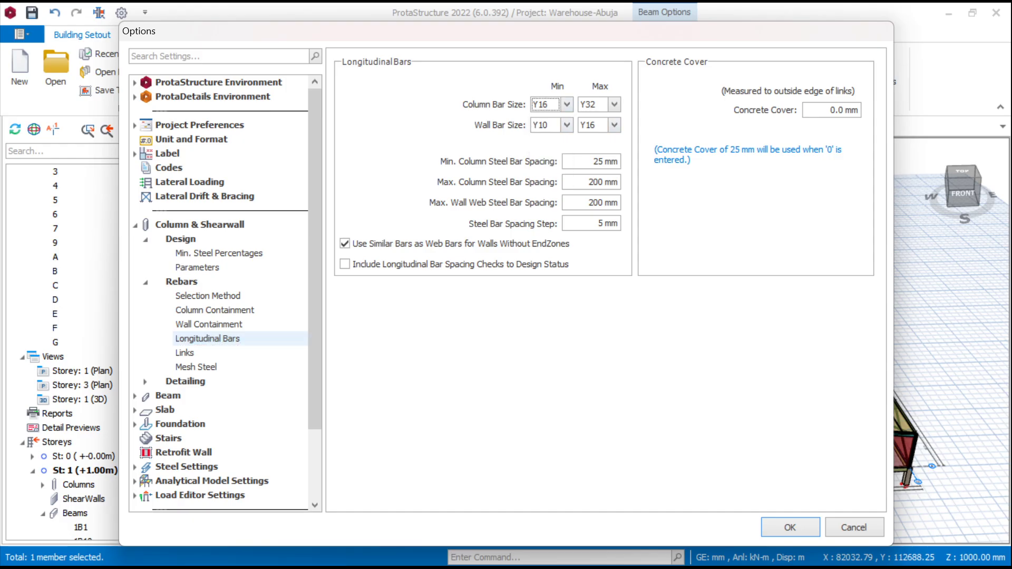
pyautogui.click(614, 104)
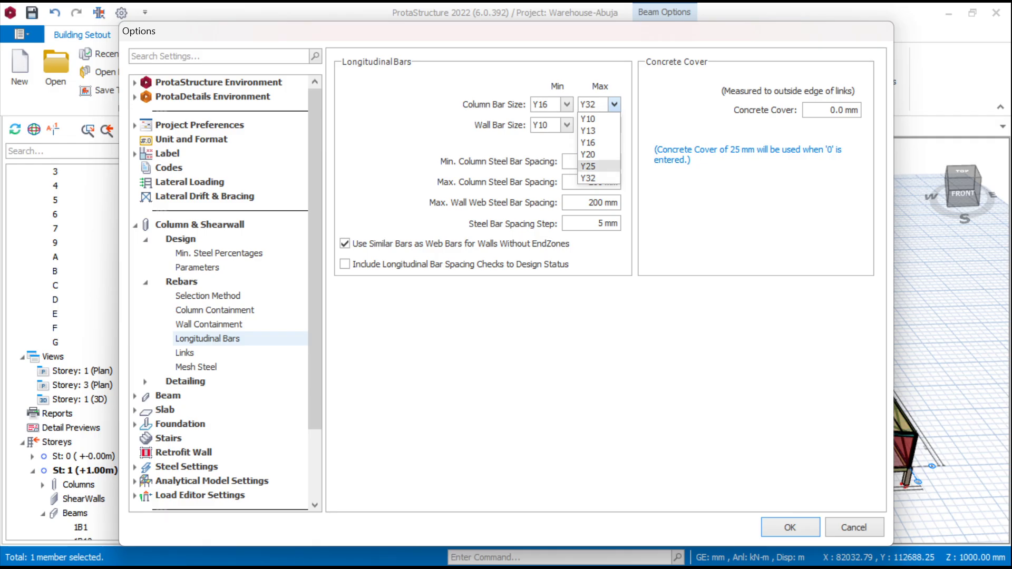
pyautogui.click(598, 166)
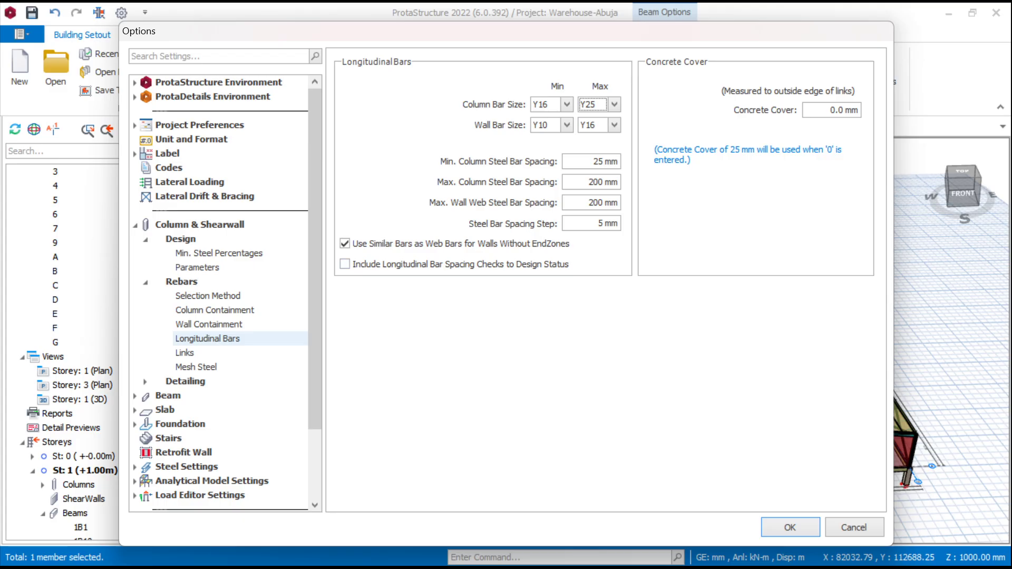
# Set the minimum link bar size for columns and shear walls to Y10 and change the maximum link spacing
pyautogui.click(185, 353)
pyautogui.click(597, 94)
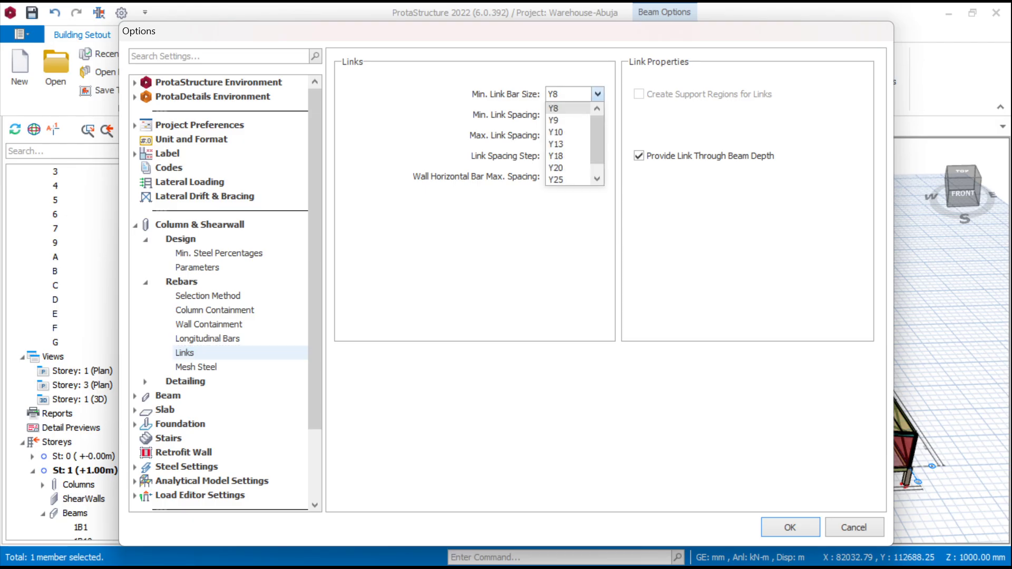
pyautogui.click(568, 131)
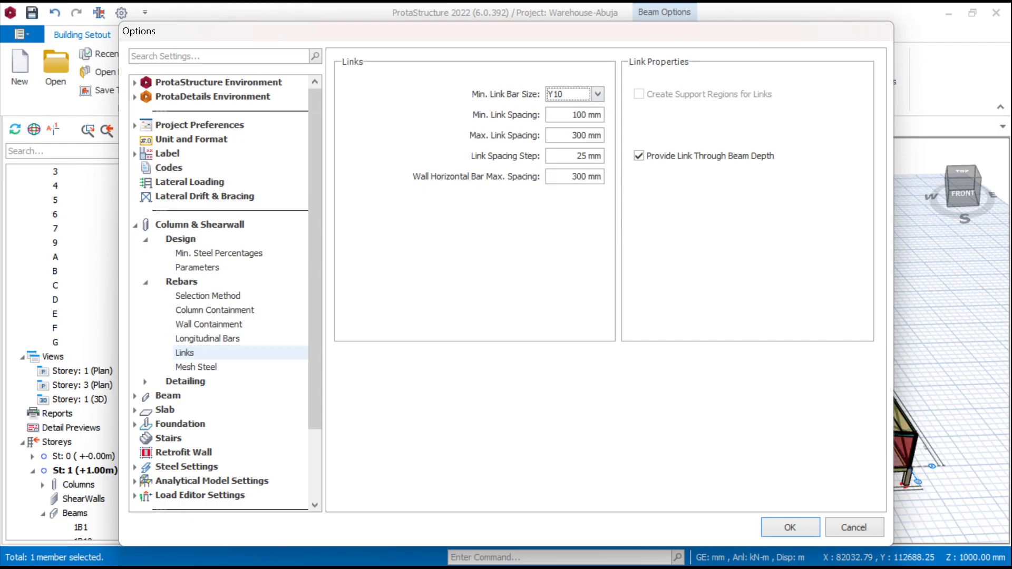
pyautogui.click(578, 135)
pyautogui.press('BackSpace')
pyautogui.write('2')
pyautogui.press('BackSpace')
pyautogui.write('2')
# In the beam design parameters, set the floor beams' minimum steel diameter to Y16 and maximum steel diameter to Y25
pyautogui.click(168, 396)
pyautogui.click(178, 410)
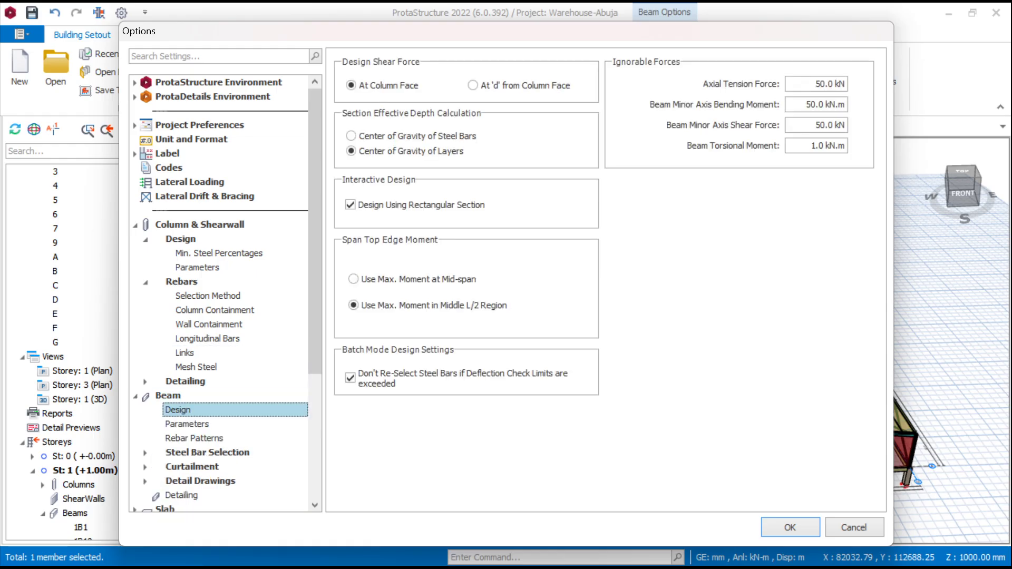
pyautogui.click(187, 424)
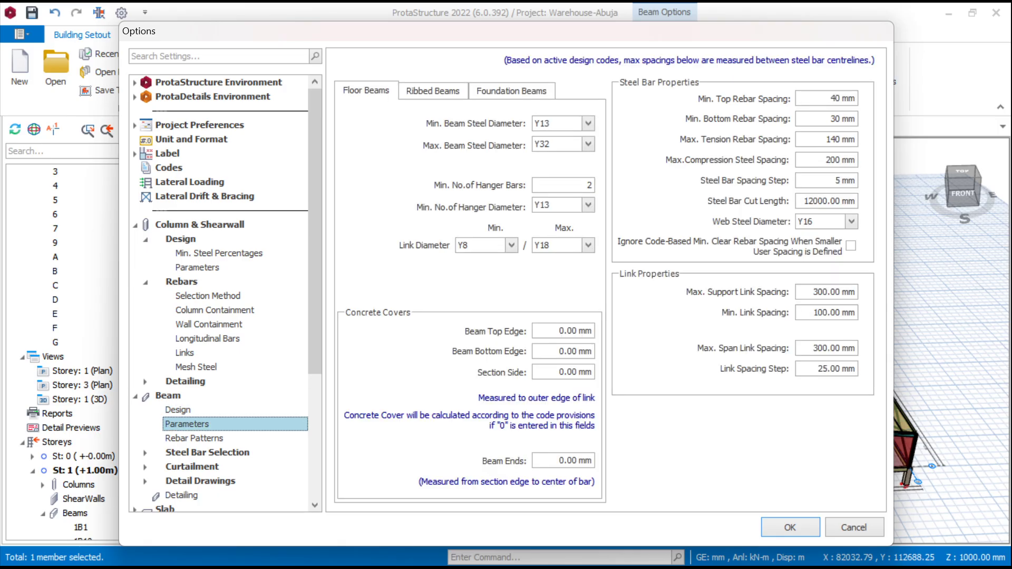
pyautogui.click(588, 123)
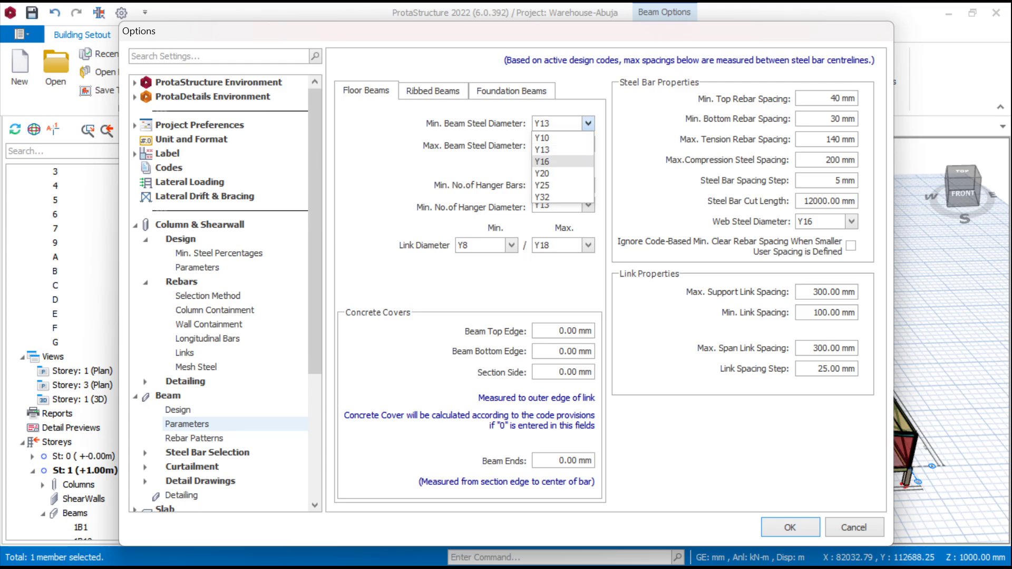
pyautogui.click(562, 174)
pyautogui.click(588, 123)
pyautogui.click(563, 161)
pyautogui.click(588, 143)
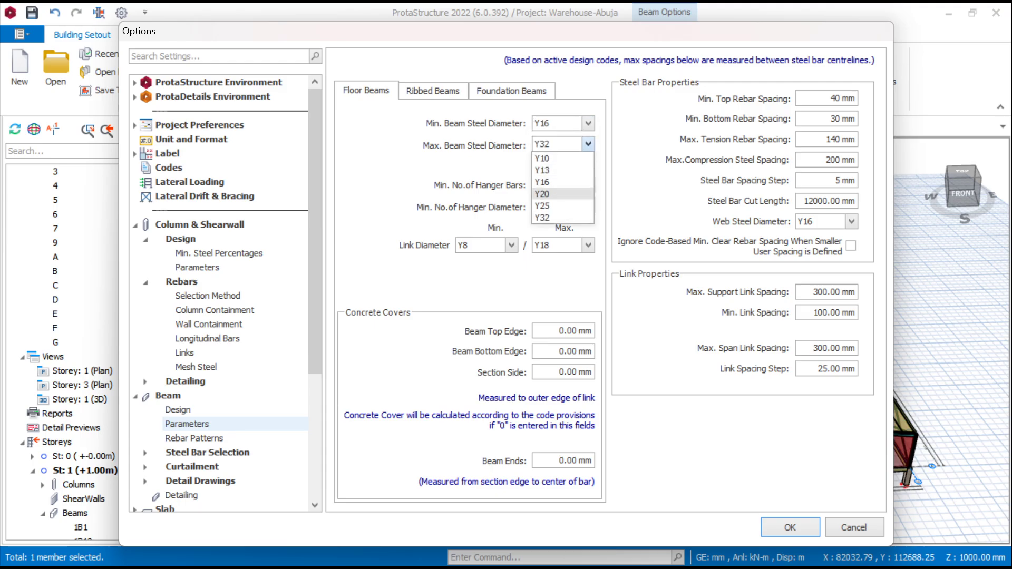
pyautogui.click(559, 205)
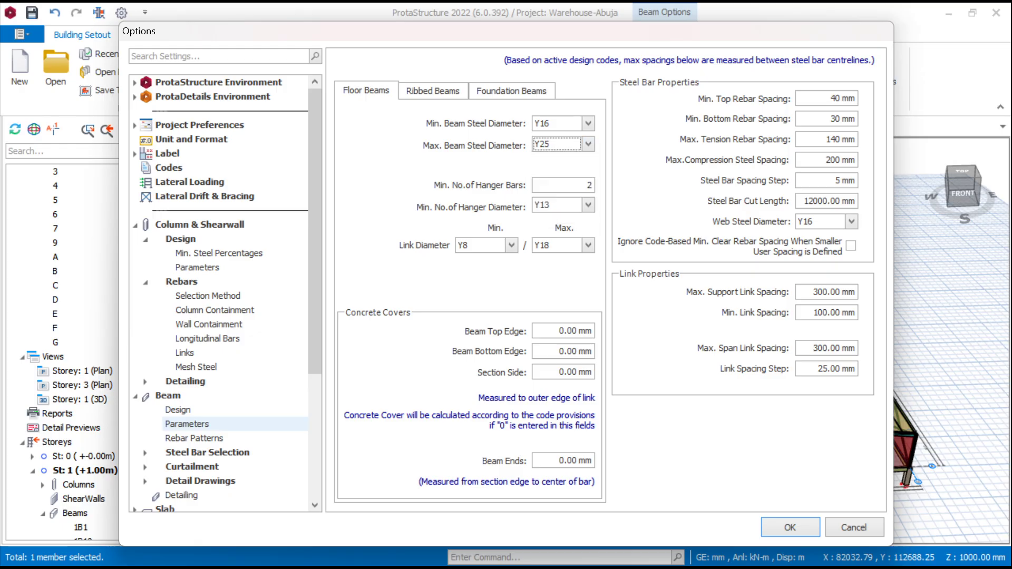
# Set both the minimum and maximum link diameter of the floor beams to Y10
pyautogui.click(511, 245)
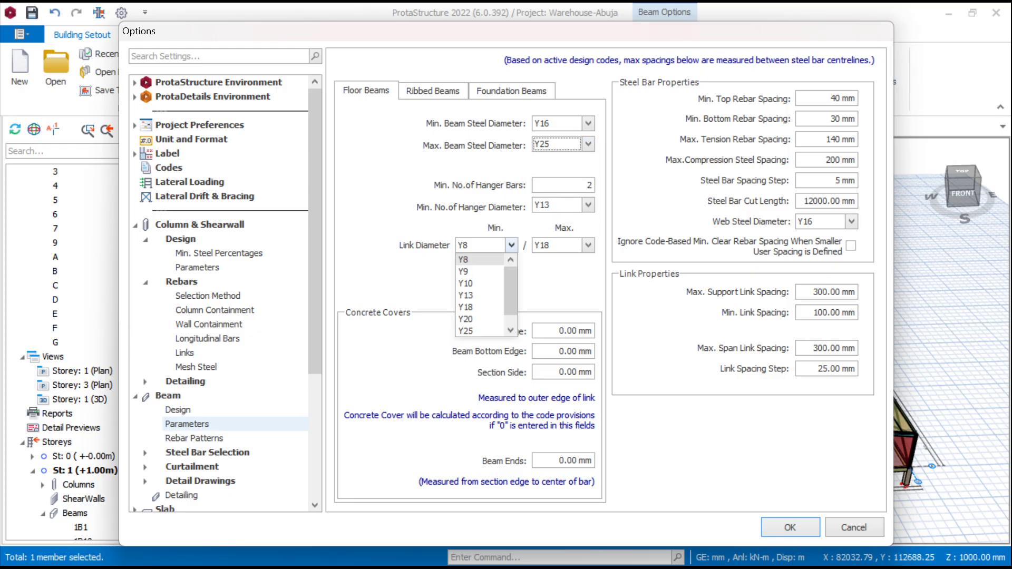
pyautogui.click(478, 282)
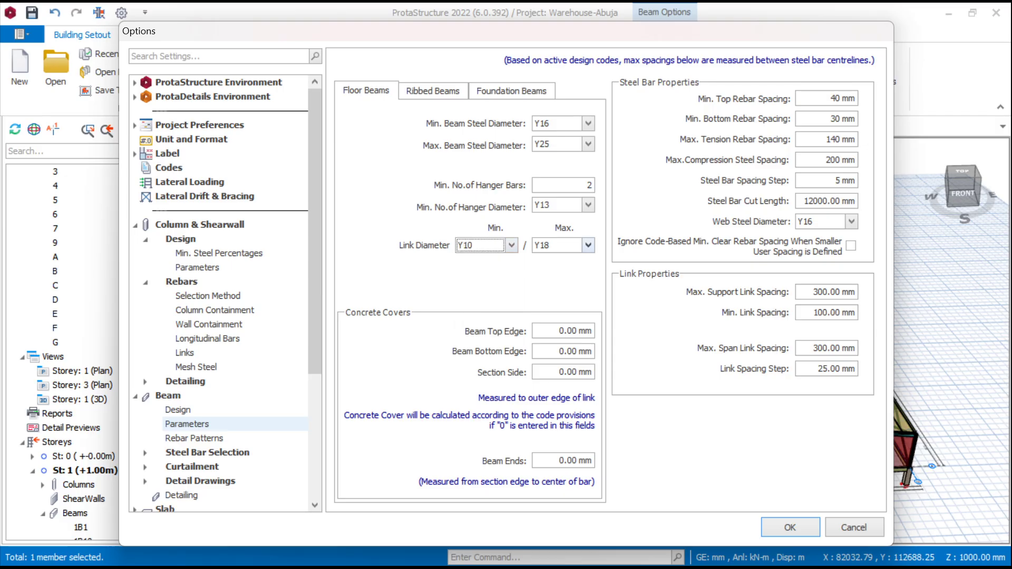
pyautogui.click(588, 246)
pyautogui.click(555, 282)
# Set the floor beams' maximum support link spacing and maximum span link spacing to 200 mm
pyautogui.click(817, 291)
pyautogui.press('BackSpace')
pyautogui.write('2')
pyautogui.press('BackSpace')
pyautogui.write('2')
# In the slab rebar settings, set the minimum steel bar size to Y12 and change the maximum bar spacing
pyautogui.scroll(-3, 224, 292)
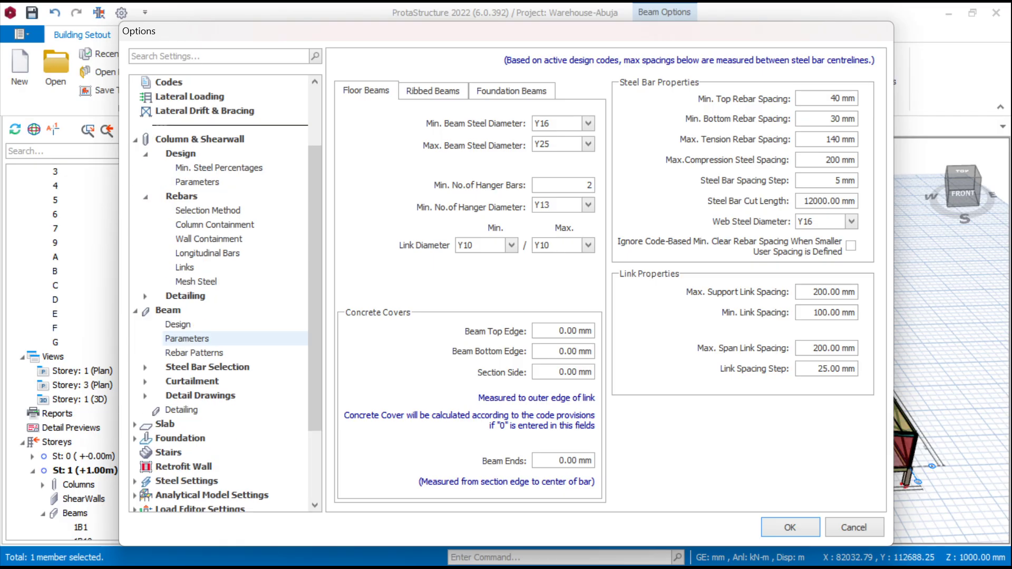
pyautogui.click(187, 296)
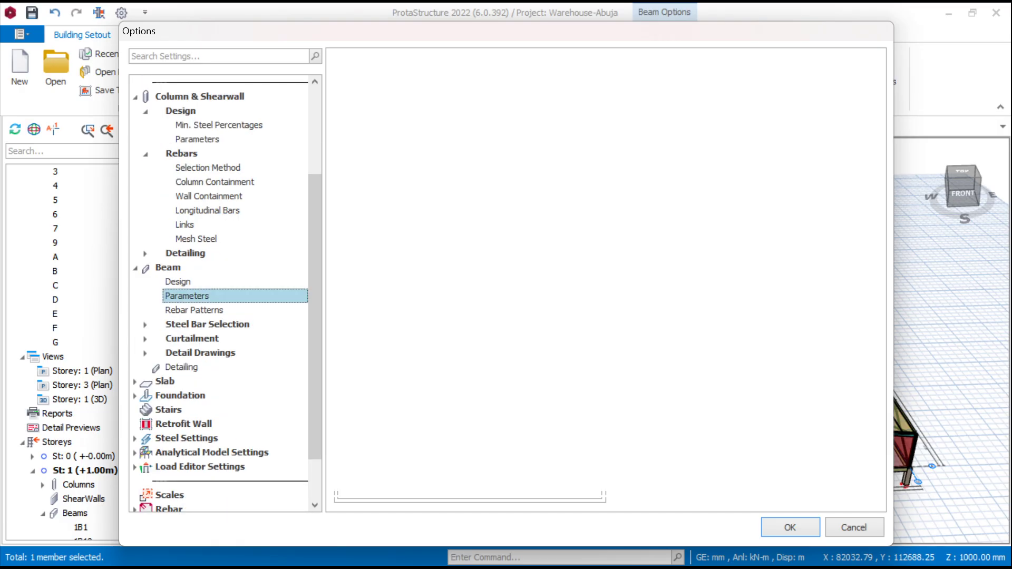
pyautogui.click(194, 310)
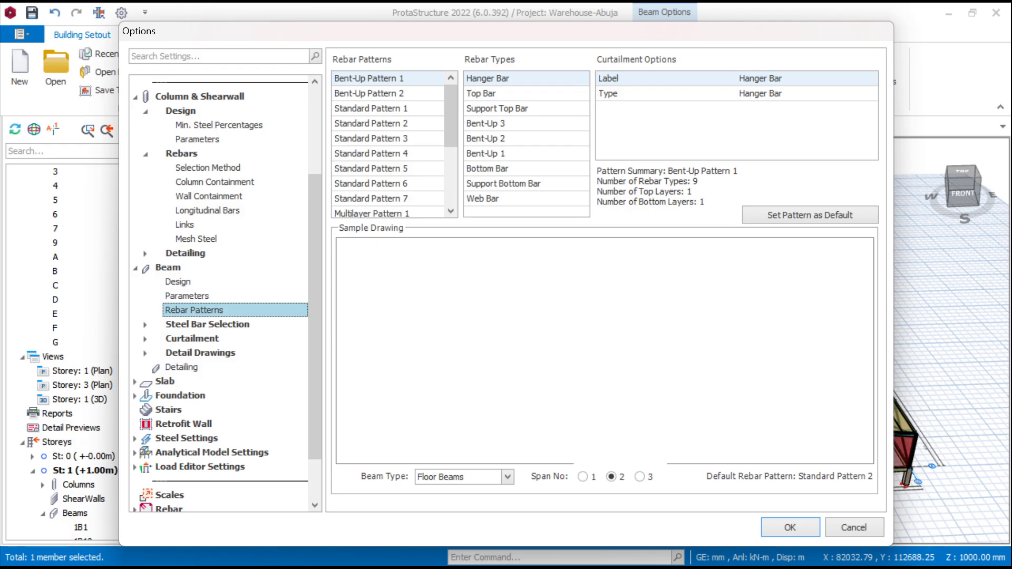
pyautogui.click(165, 382)
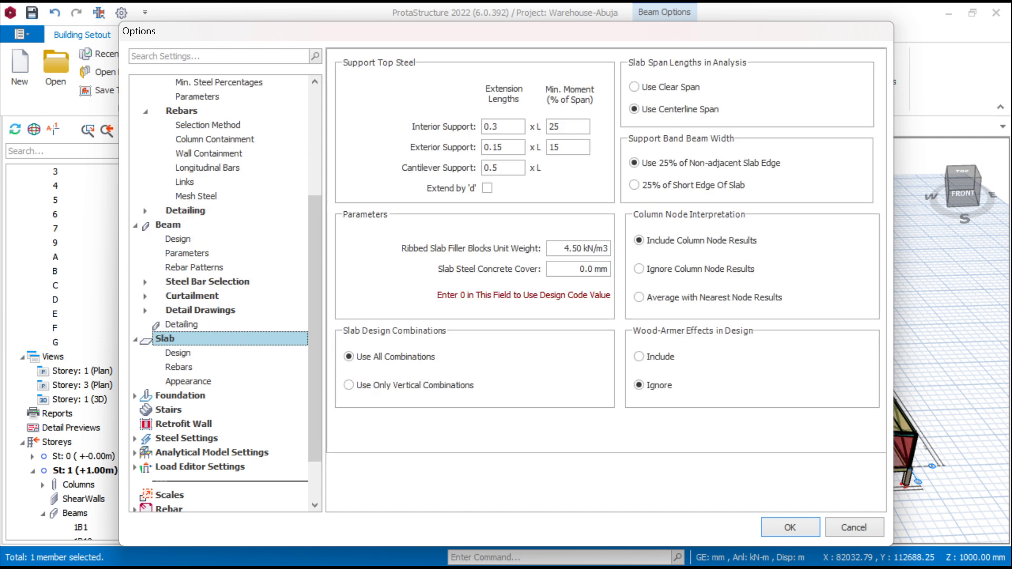
pyautogui.click(179, 367)
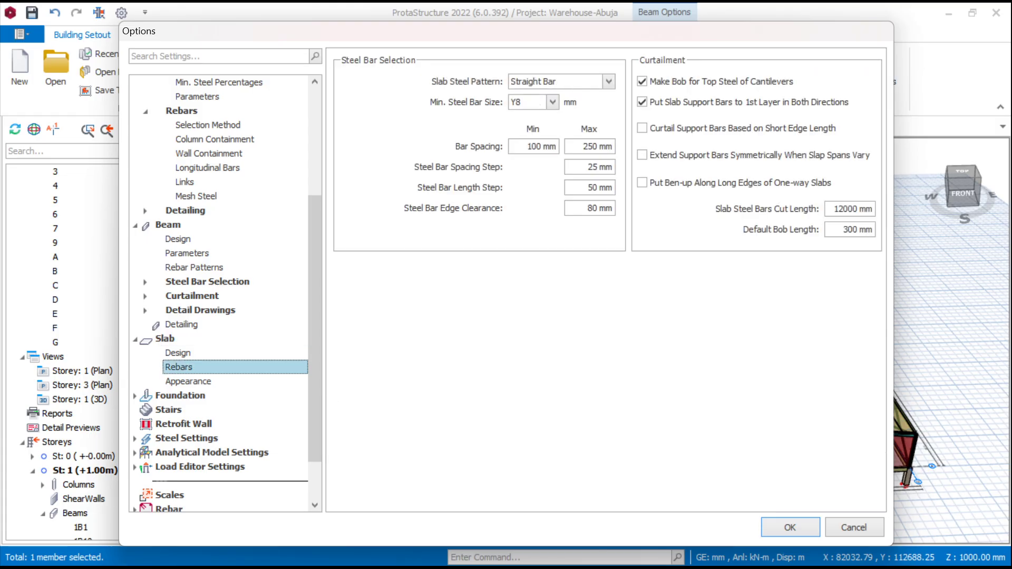
pyautogui.click(552, 102)
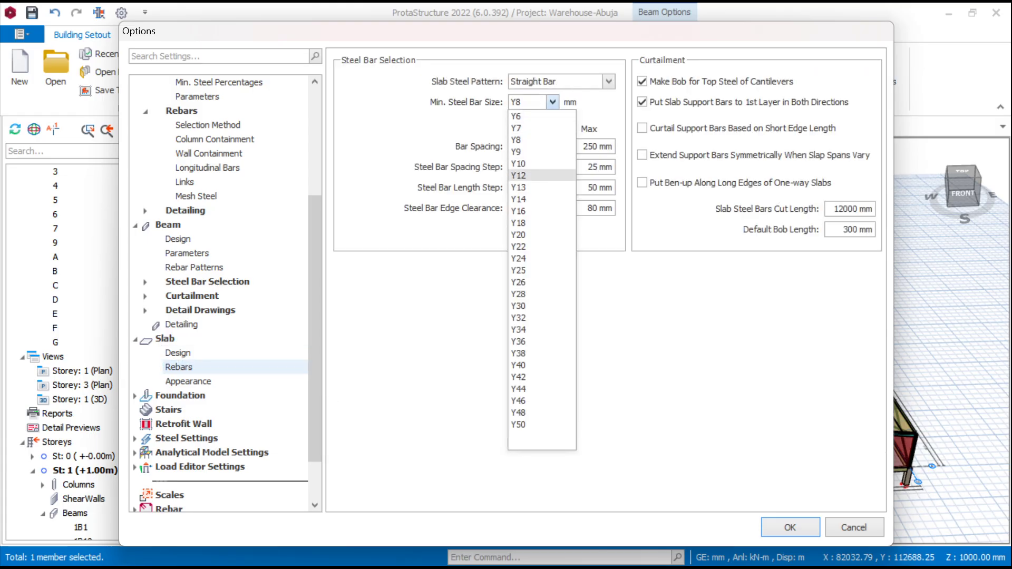
pyautogui.click(522, 175)
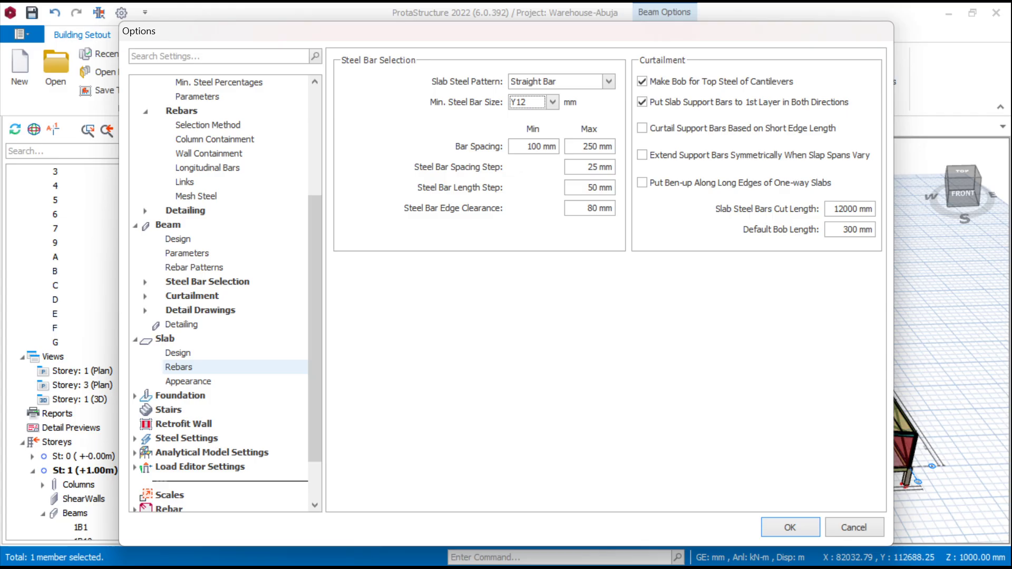
pyautogui.click(594, 146)
pyautogui.press('BackSpace')
pyautogui.write('0')
# In the foundation settings, set the default pad footing form to Square and disable the use of top bars
pyautogui.click(188, 382)
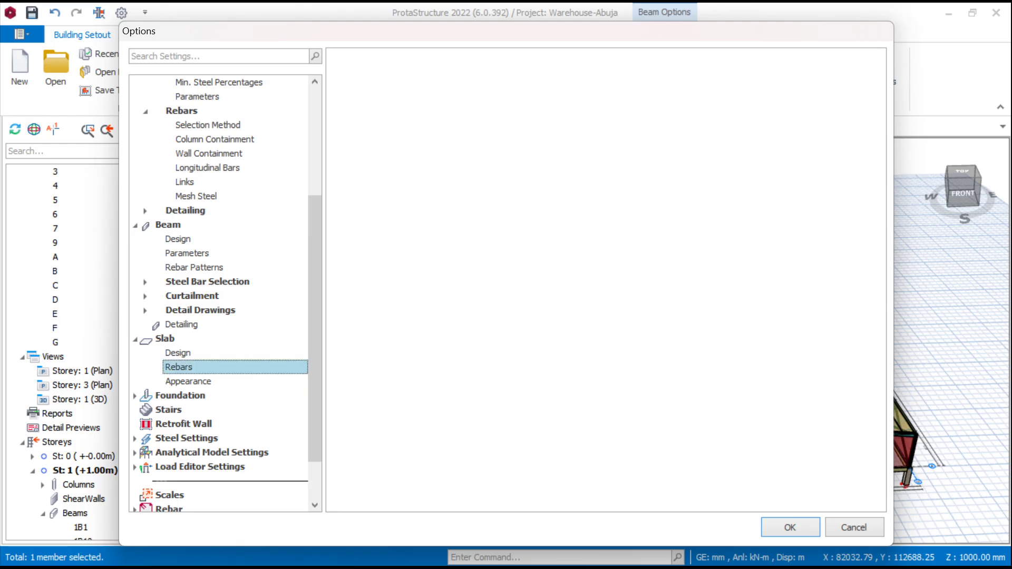
pyautogui.click(180, 396)
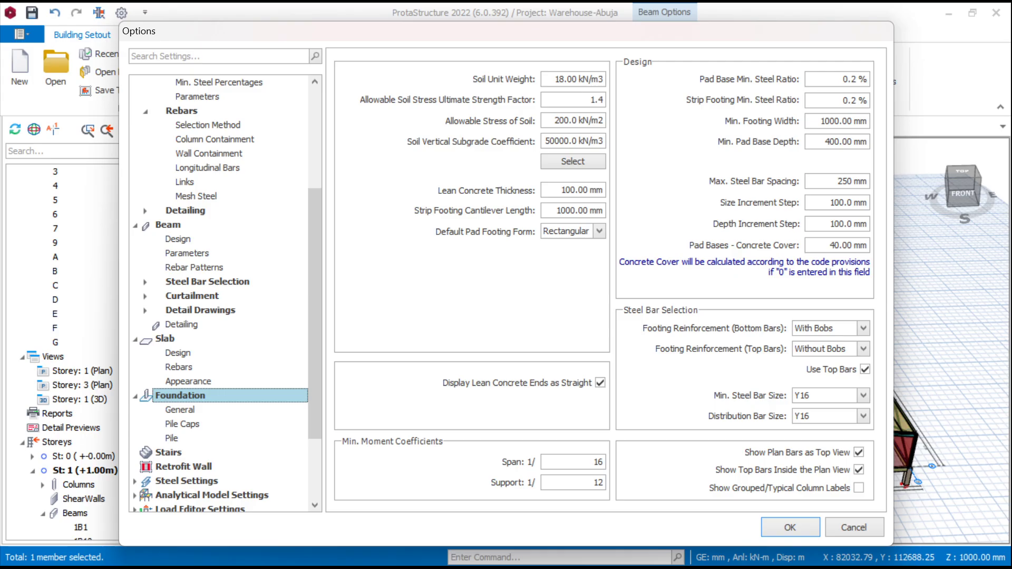
pyautogui.click(599, 231)
pyautogui.click(563, 258)
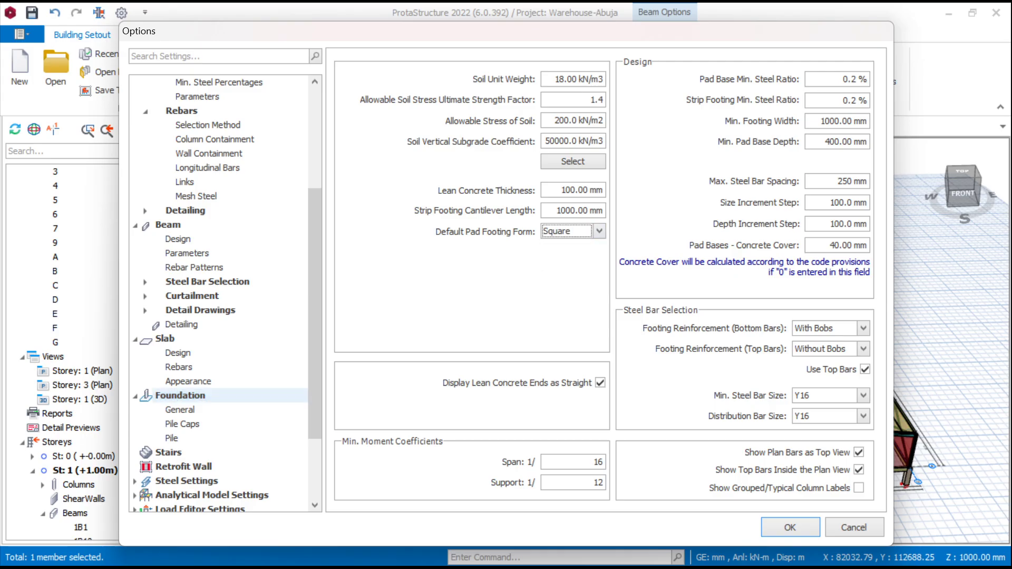
pyautogui.click(865, 369)
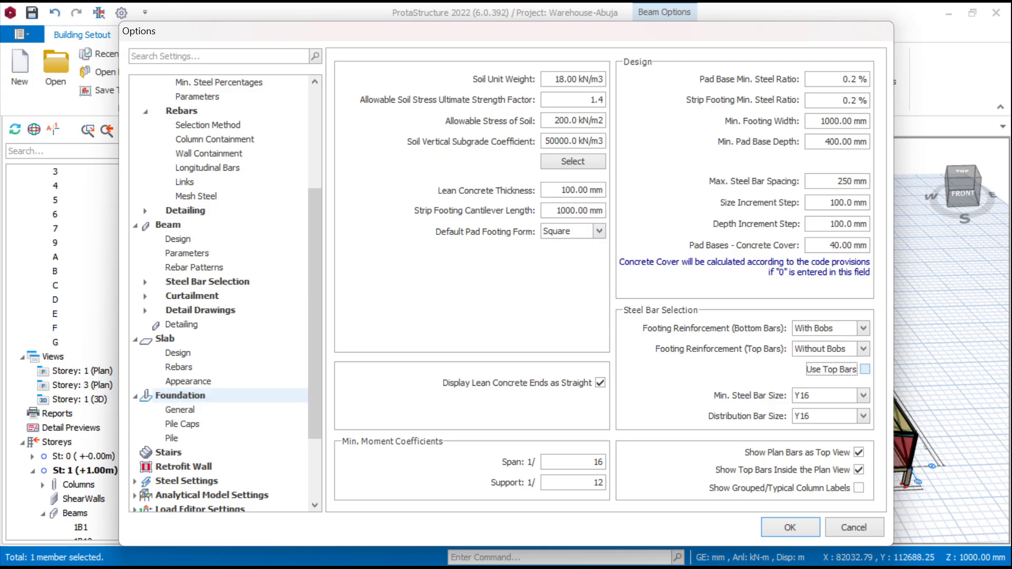
# Set the foundation's minimum steel bar size and distribution bar size to Y13 and apply the project settings
pyautogui.click(862, 396)
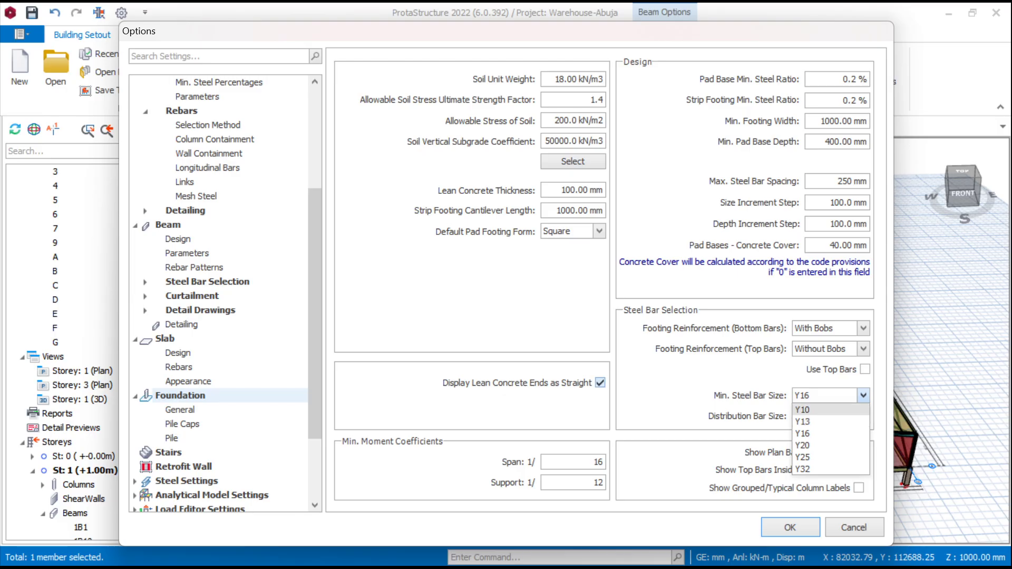
pyautogui.click(822, 422)
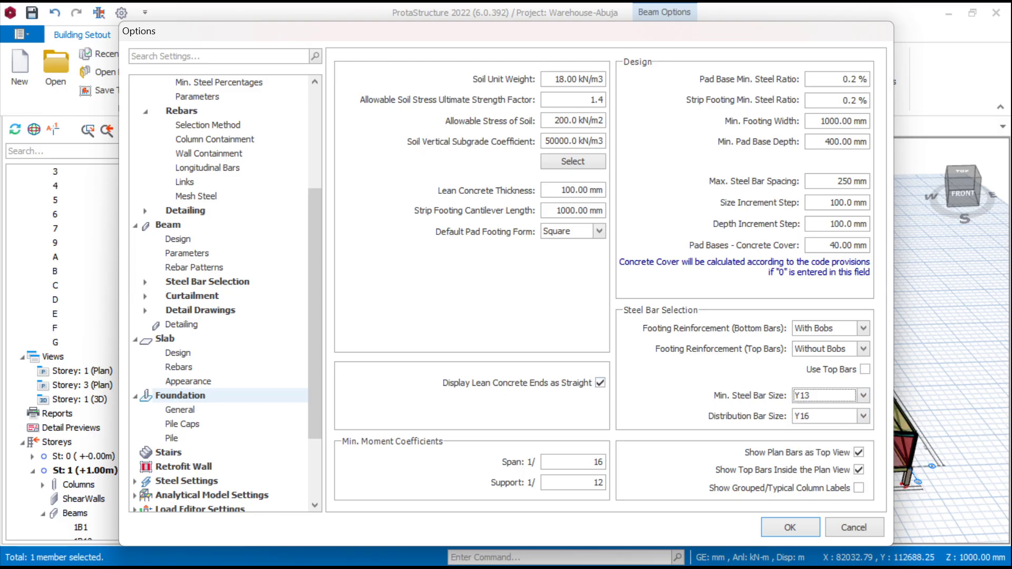
pyautogui.click(862, 416)
pyautogui.click(822, 441)
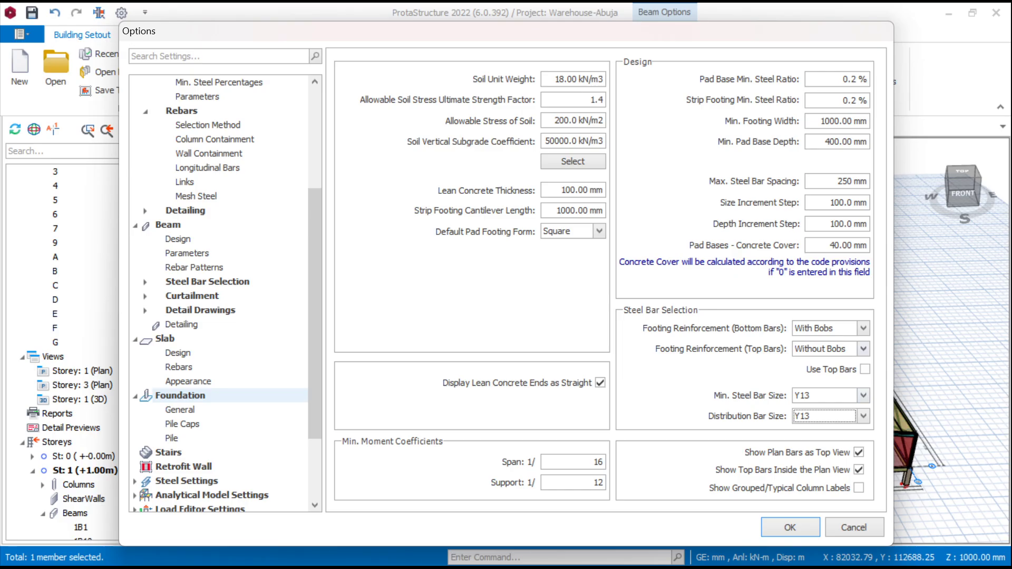
pyautogui.click(790, 527)
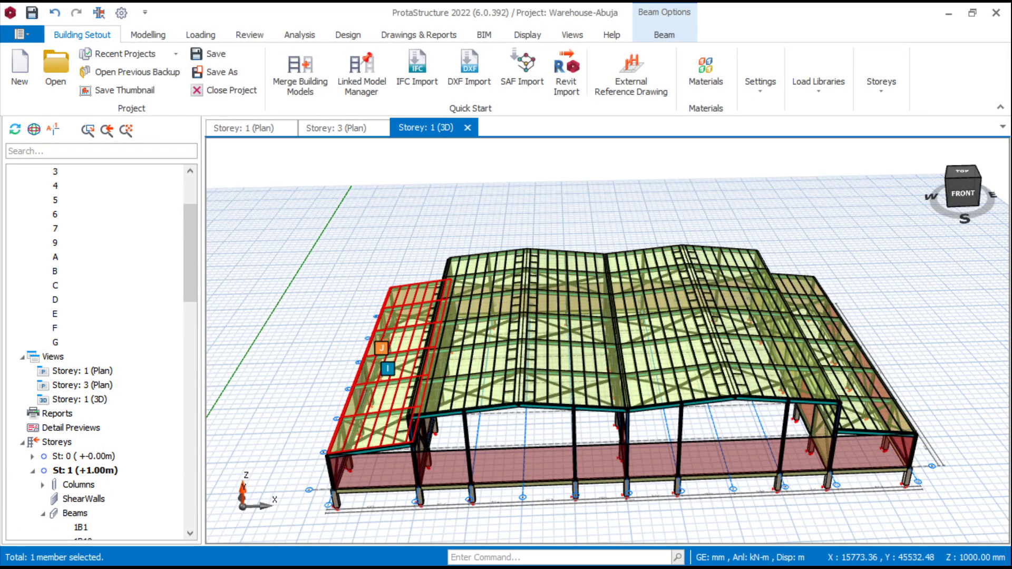
# Run the Building Model Check with every check enabled for all storeys, then return to the building analysis options
pyautogui.moveTo(363, 337); pyautogui.dragTo(622, 306, button='middle')
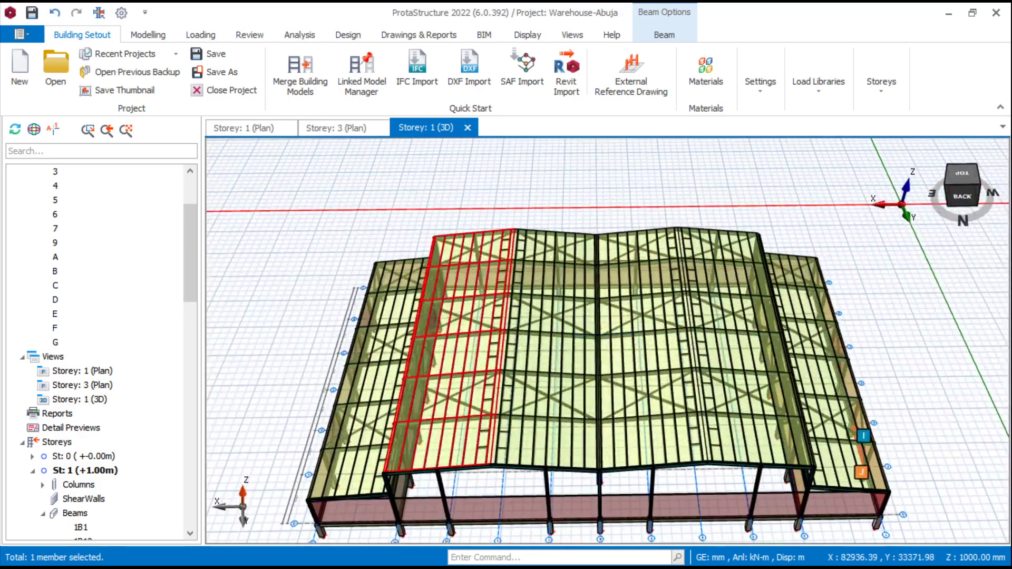
pyautogui.click(300, 35)
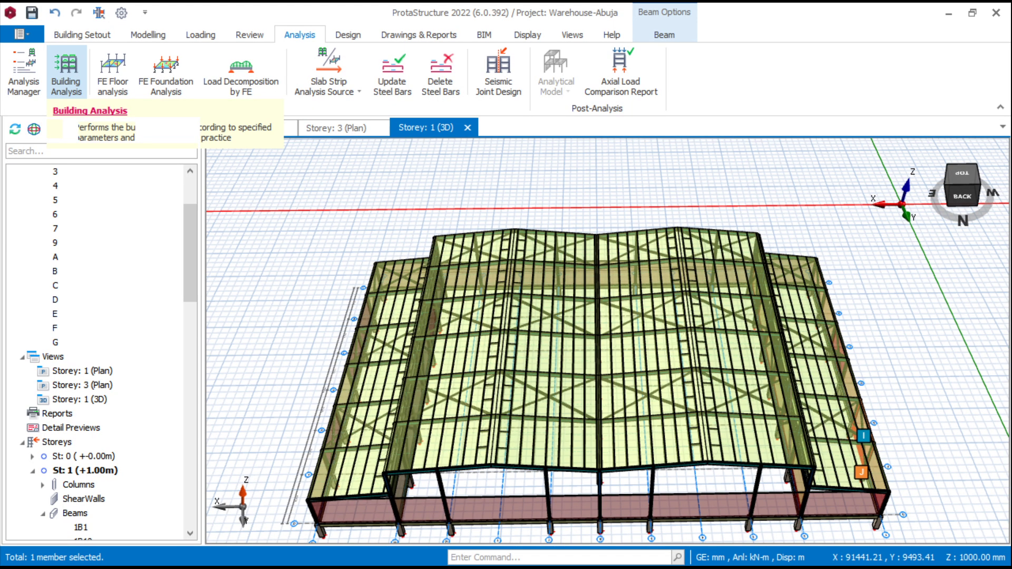
pyautogui.click(66, 71)
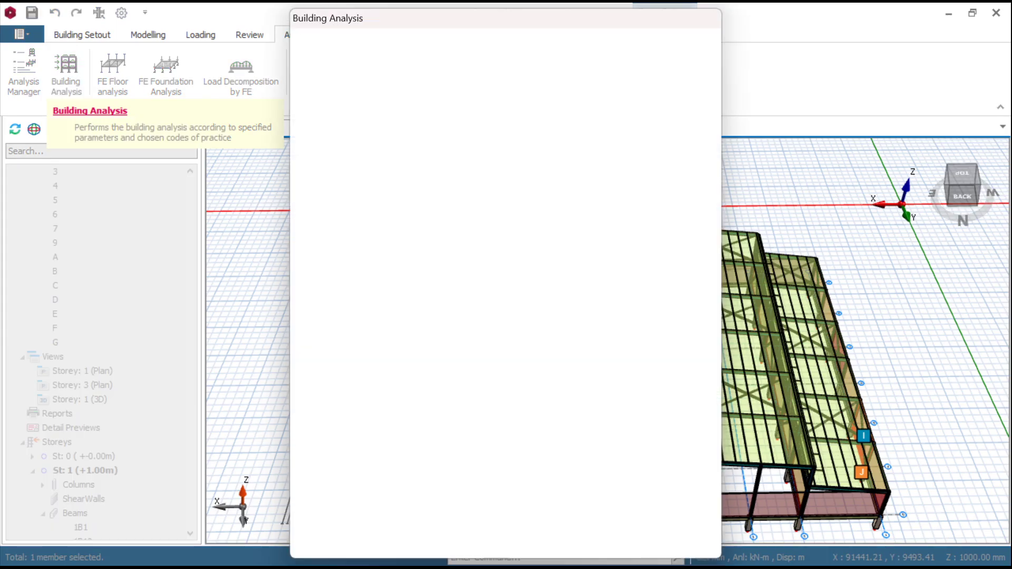
pyautogui.click(459, 48)
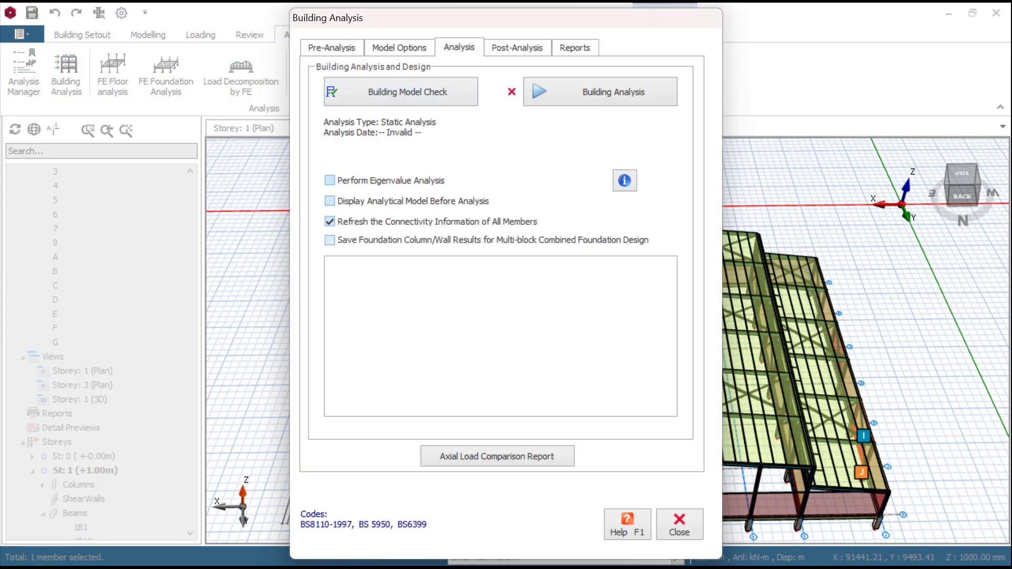
pyautogui.click(401, 92)
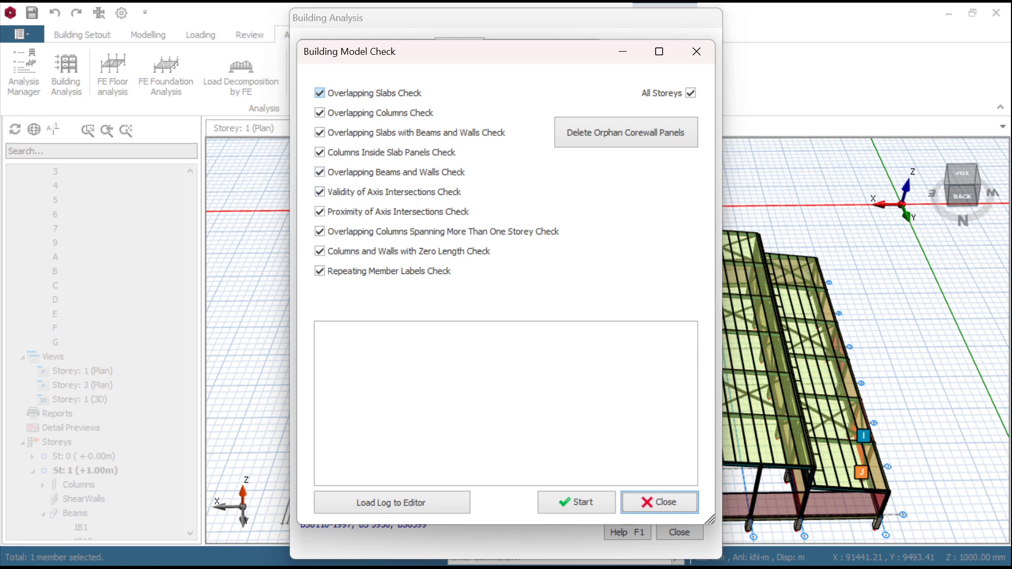
pyautogui.click(576, 502)
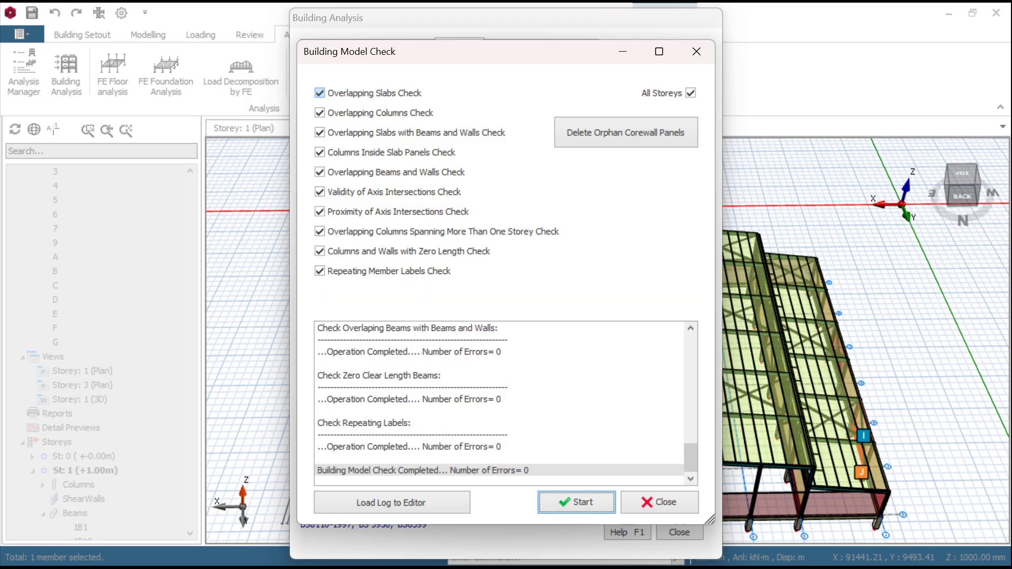
pyautogui.press('Escape')
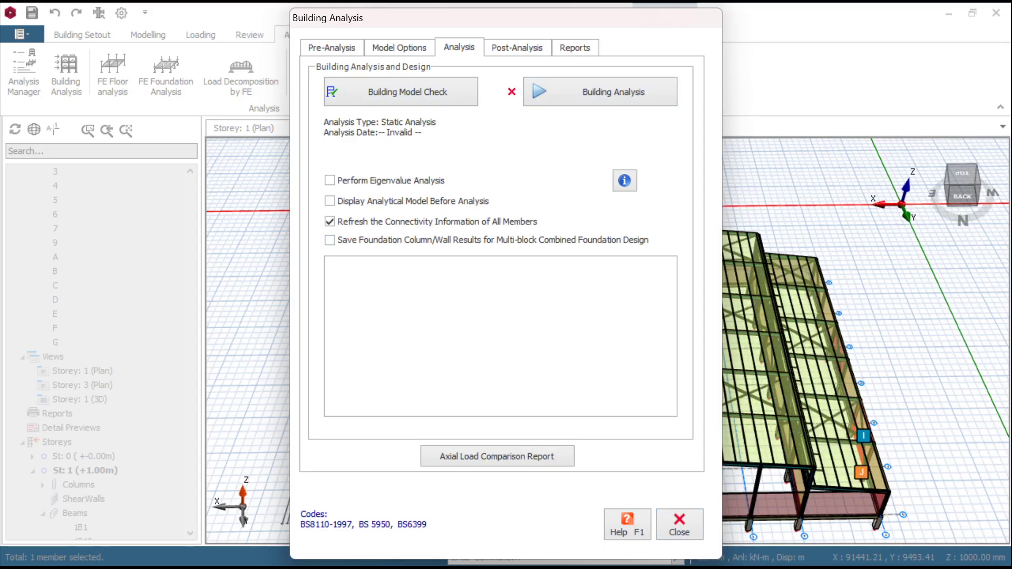
# In the default materials of the pre-analysis settings, assign steel grade S275 to the girt members
pyautogui.click(399, 48)
pyautogui.click(331, 48)
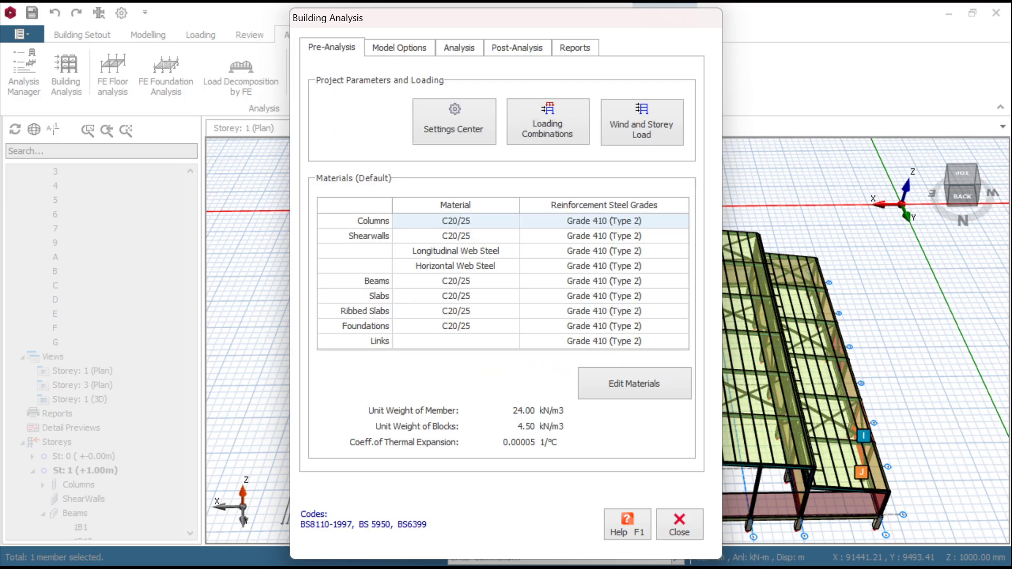
pyautogui.click(633, 383)
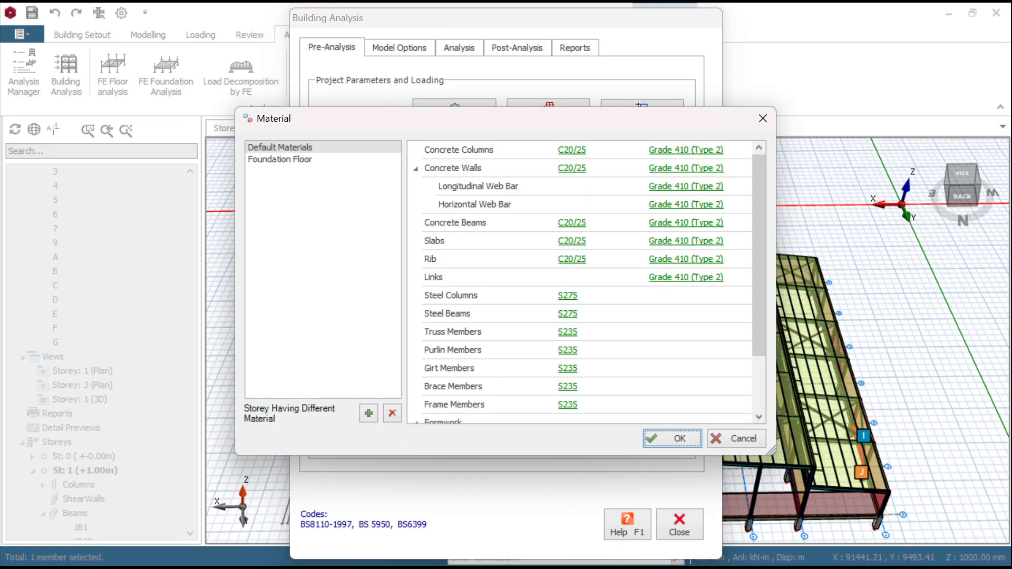
pyautogui.scroll(-1, 579, 282)
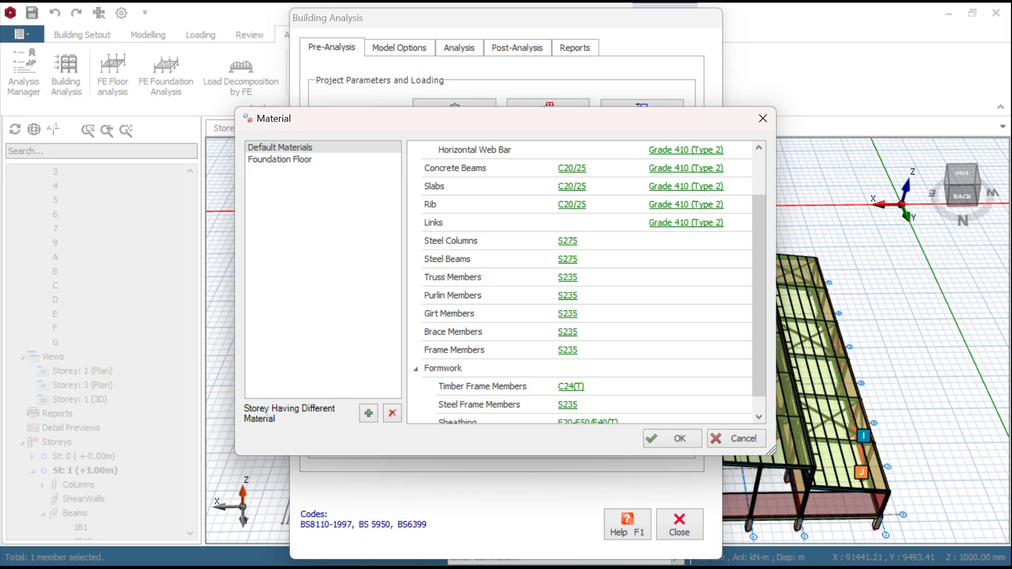
pyautogui.click(567, 278)
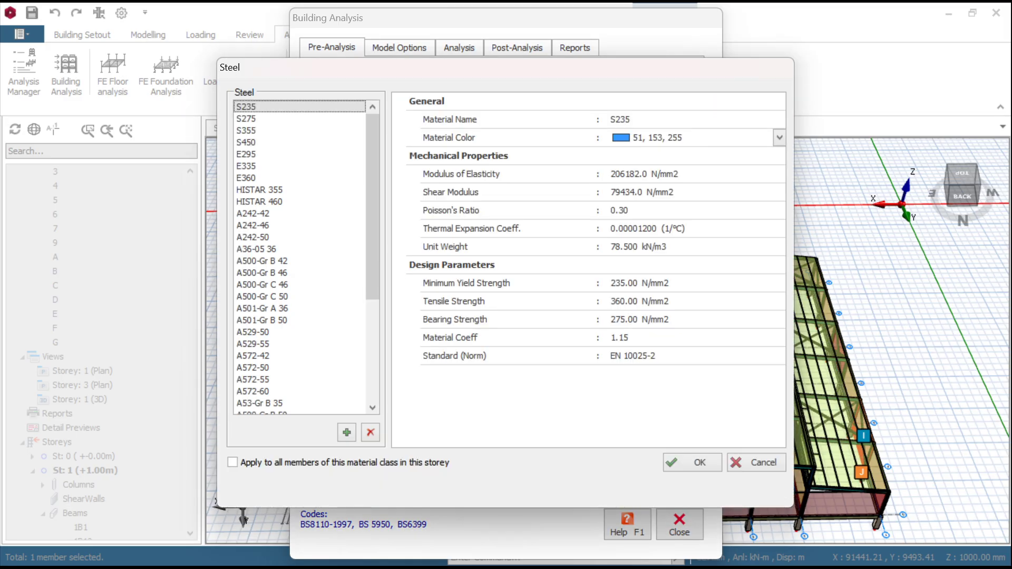
pyautogui.click(247, 118)
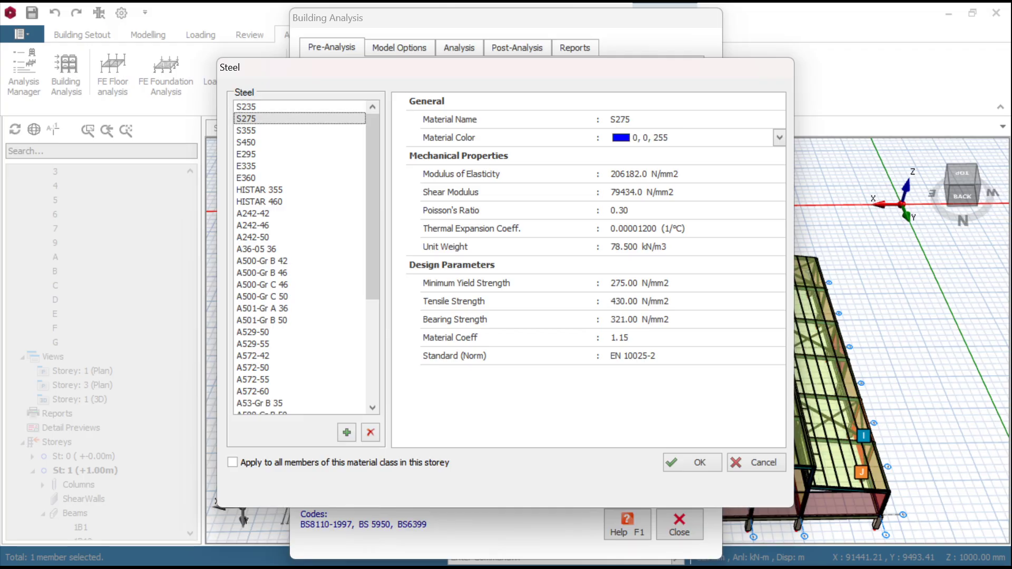
pyautogui.click(693, 462)
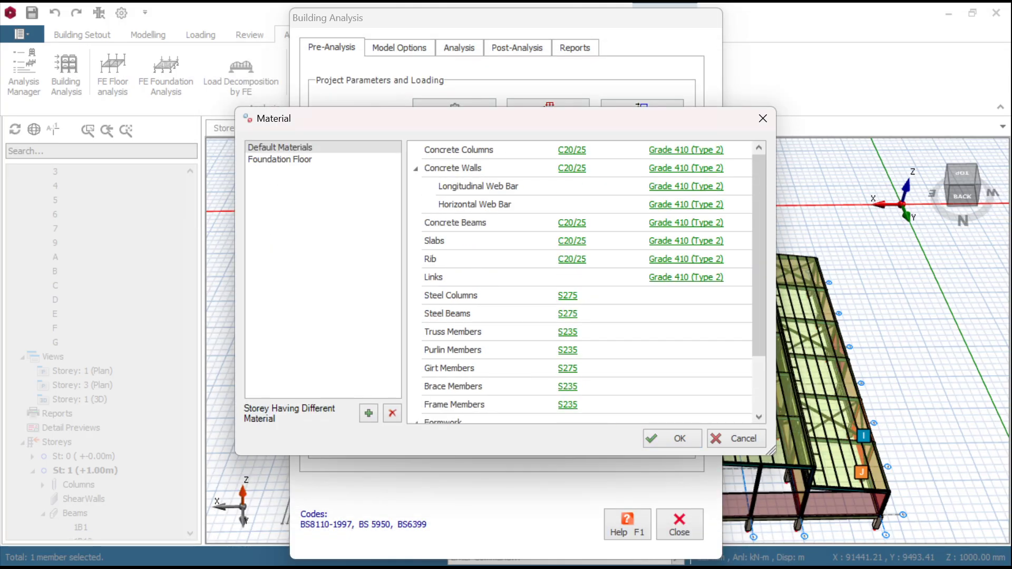
# Assign steel grade S275 to the truss members and the purlin members in the default materials
pyautogui.scroll(-2, 588, 285)
pyautogui.click(568, 314)
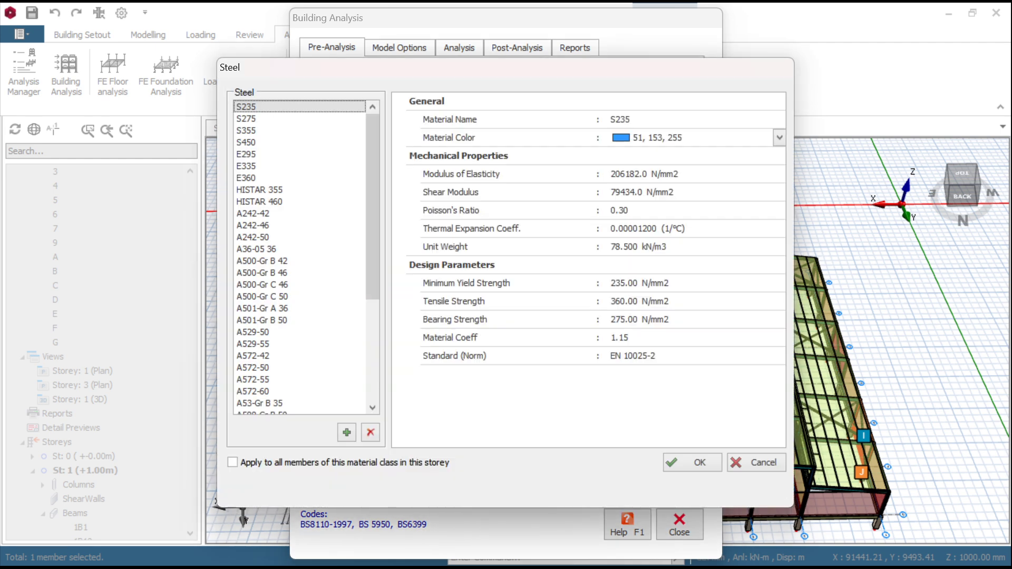
pyautogui.click(246, 118)
pyautogui.click(692, 463)
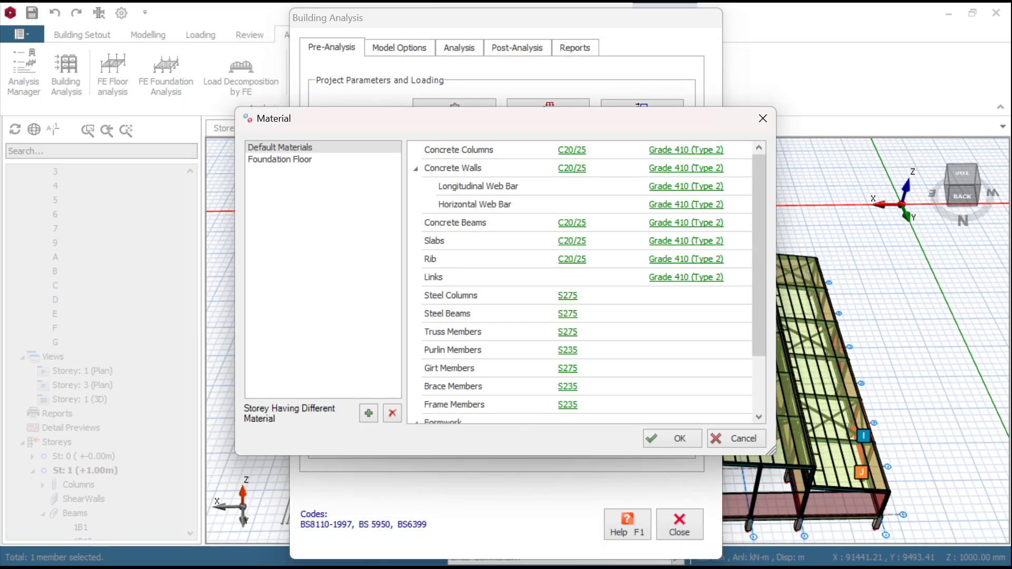
pyautogui.scroll(-2, 579, 284)
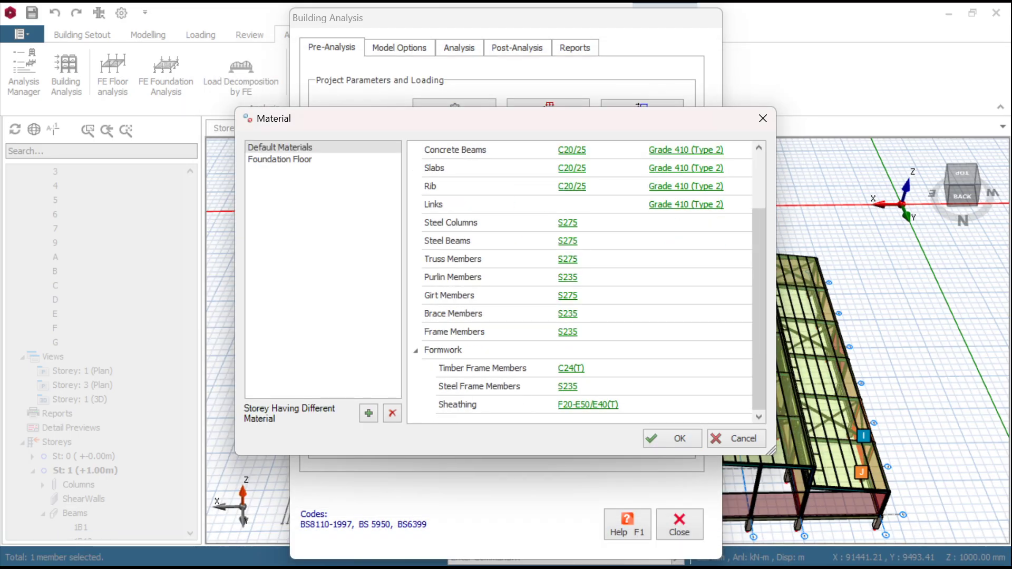
pyautogui.click(567, 277)
pyautogui.click(246, 118)
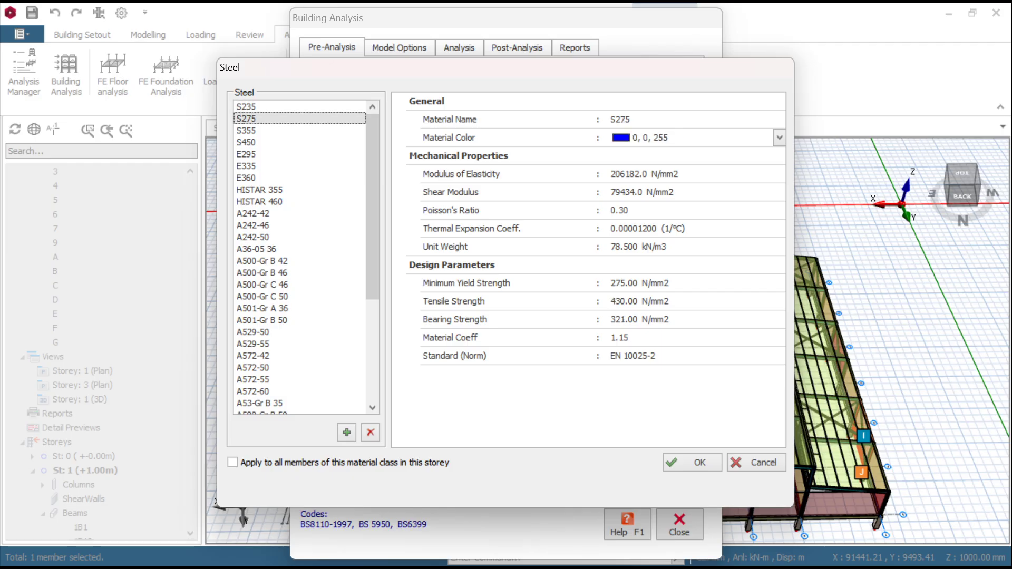
pyautogui.press('Return')
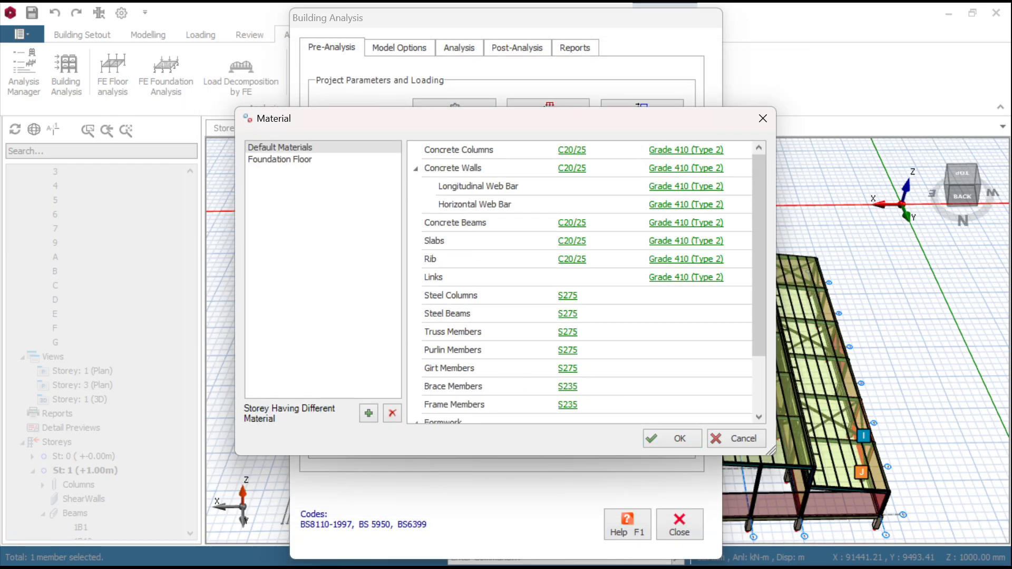
# Assign steel grade S275 to the brace members and the frame members in the default materials
pyautogui.scroll(-2, 580, 282)
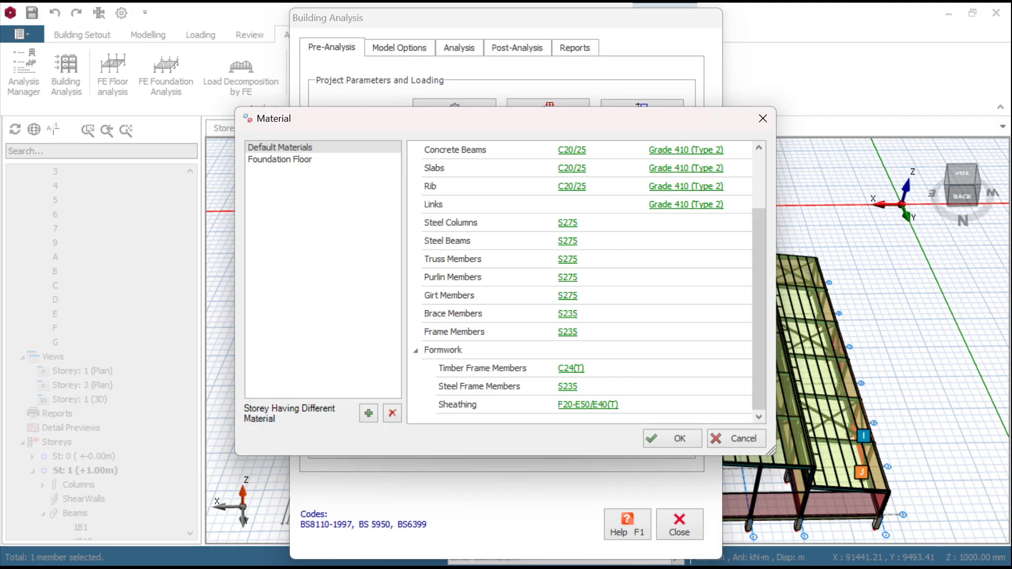
pyautogui.click(568, 314)
pyautogui.click(247, 119)
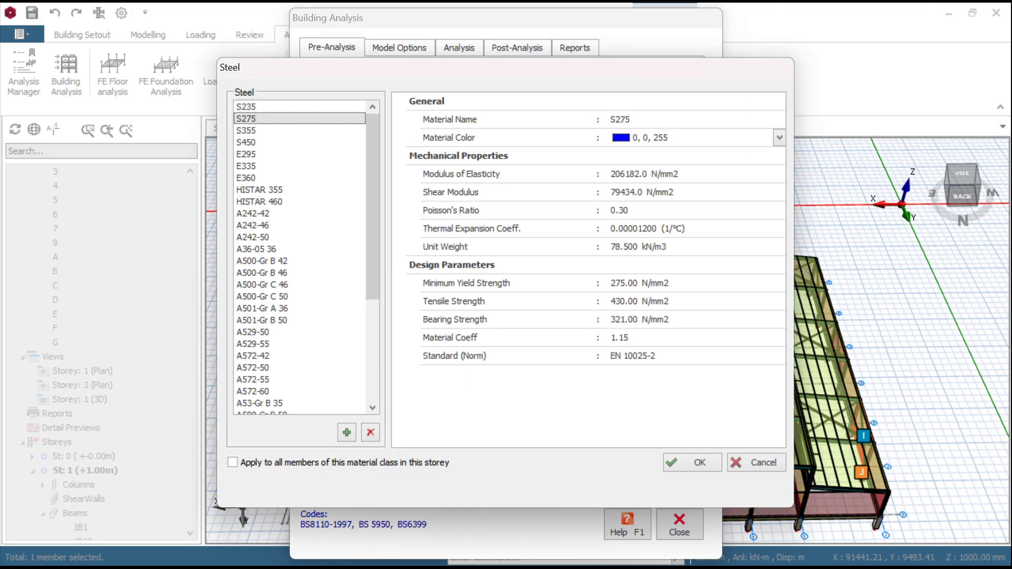
pyautogui.press('Return')
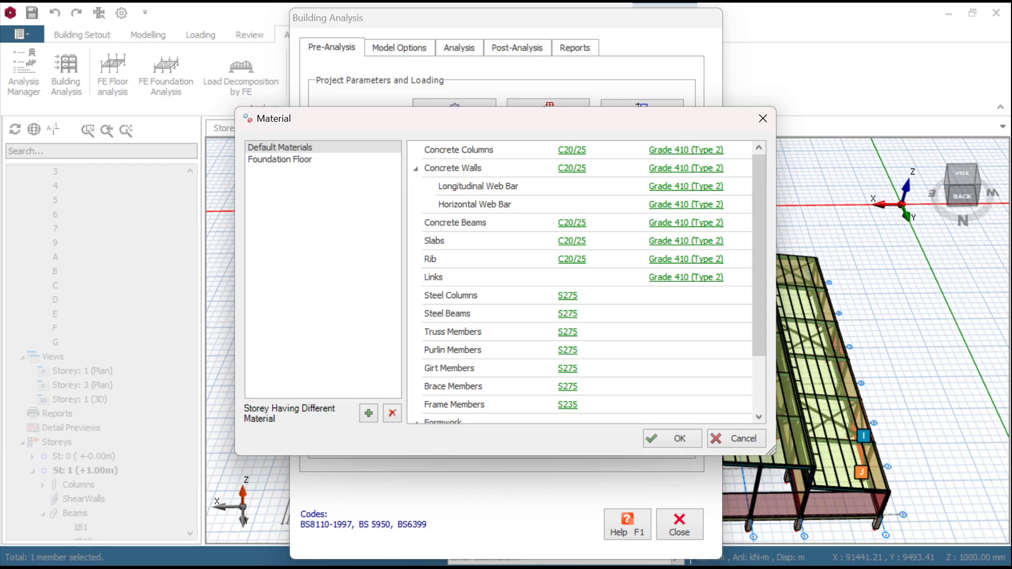
pyautogui.scroll(-2, 579, 282)
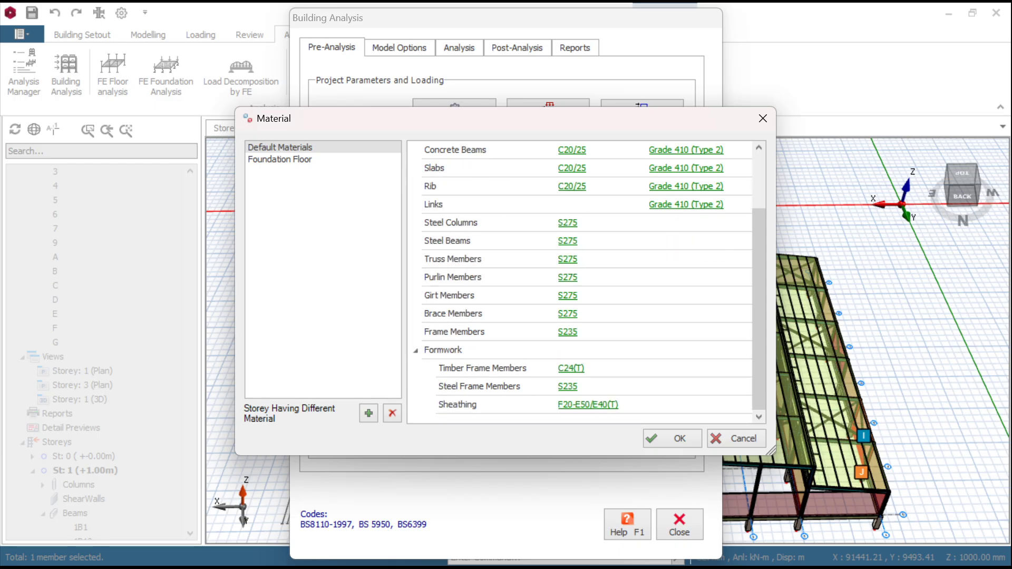
pyautogui.click(567, 332)
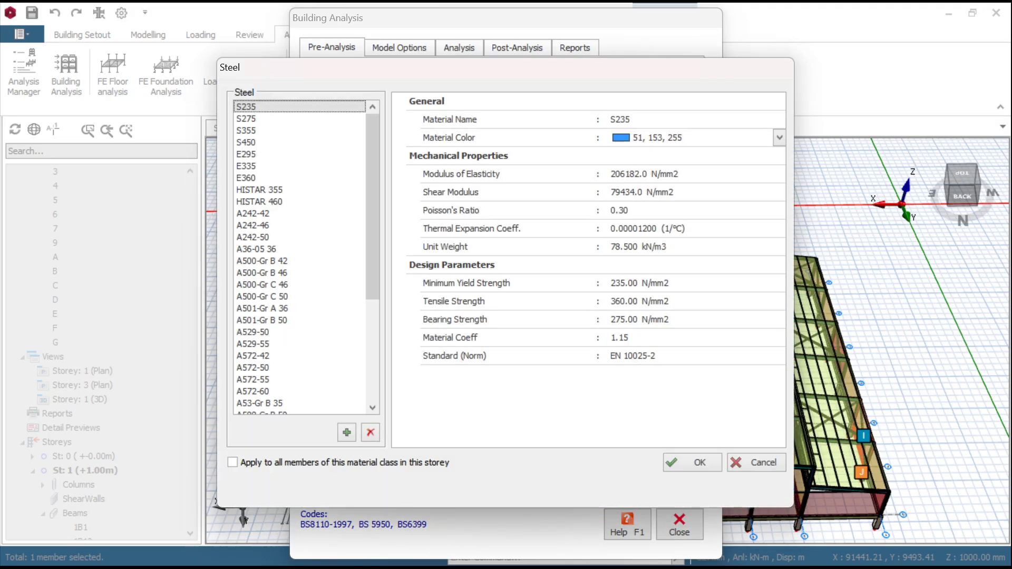
pyautogui.click(255, 119)
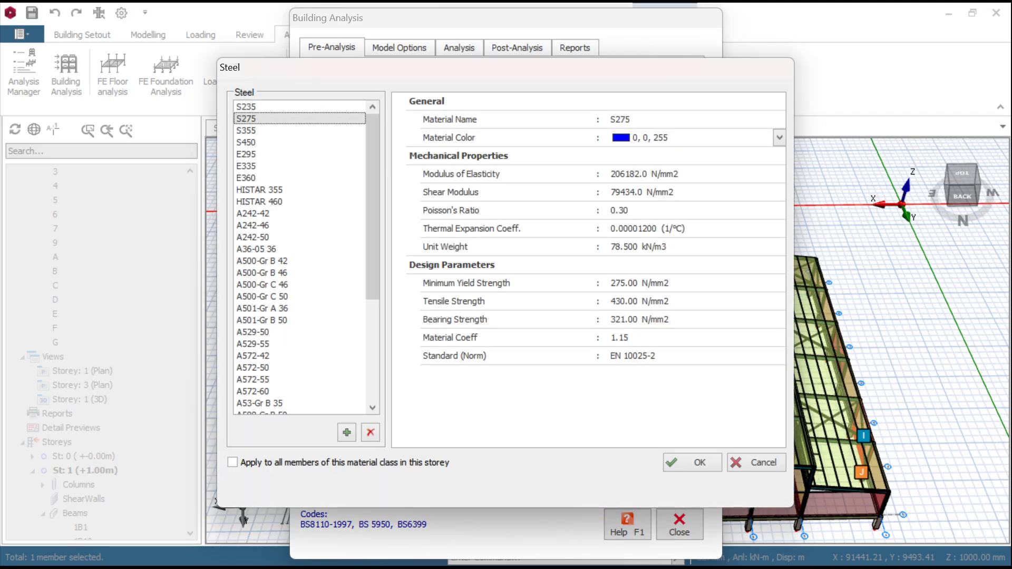
pyautogui.press('Return')
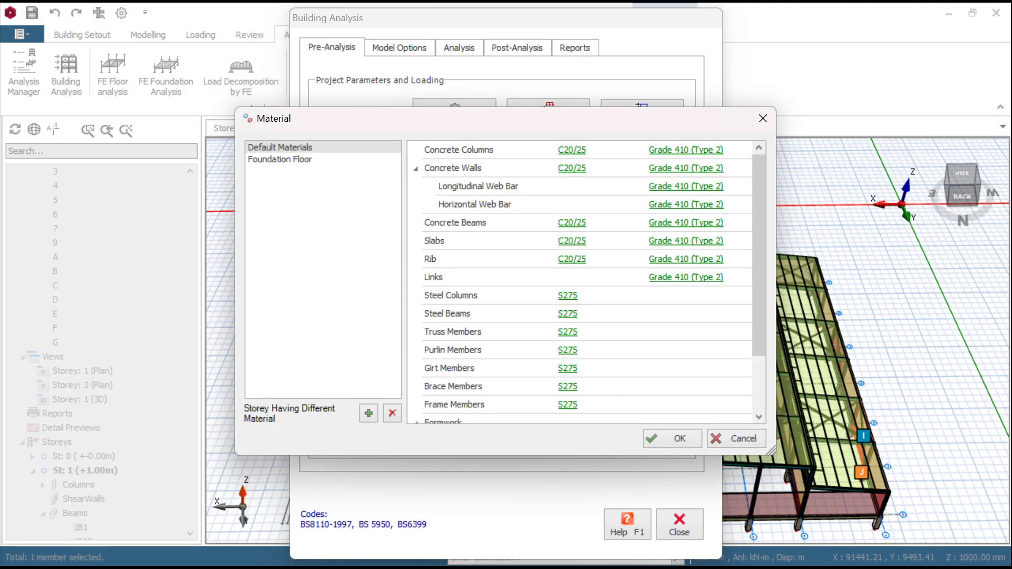
# Keep C20/25 for the concrete columns, accept the default materials and close the building analysis options
pyautogui.scroll(-3, 580, 282)
pyautogui.scroll(3, 580, 282)
pyautogui.click(571, 150)
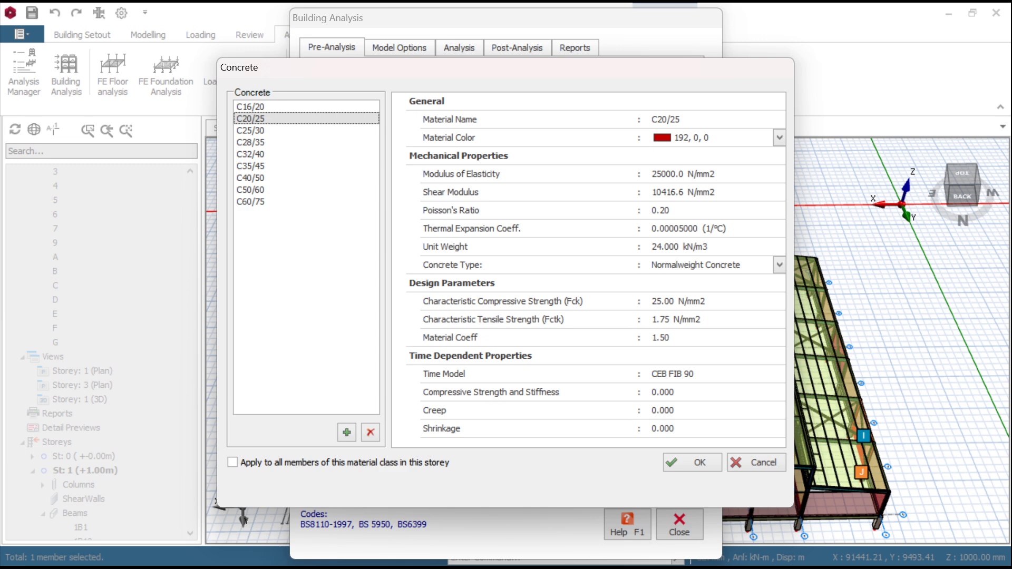
pyautogui.click(692, 463)
pyautogui.click(677, 438)
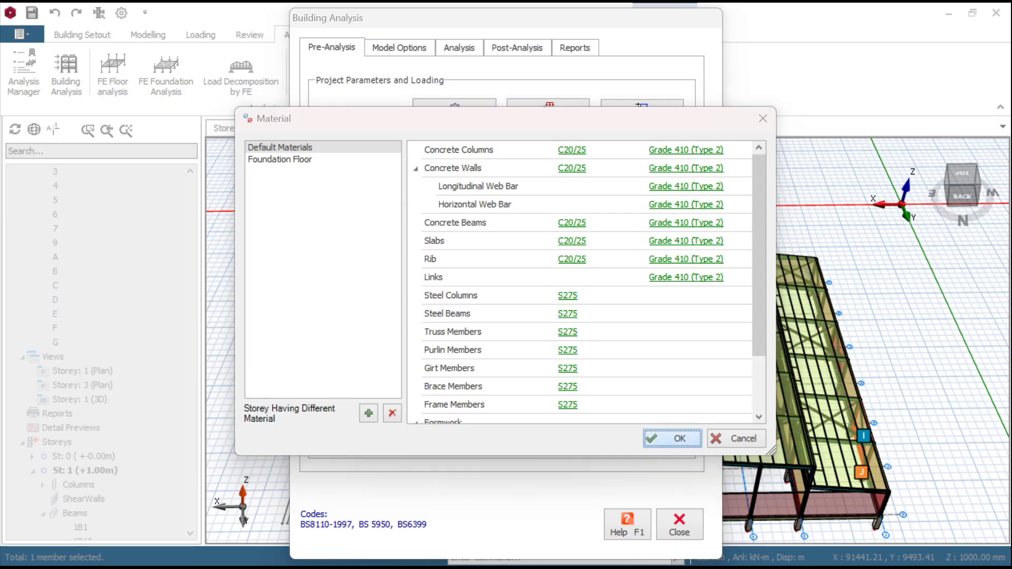
pyautogui.click(679, 524)
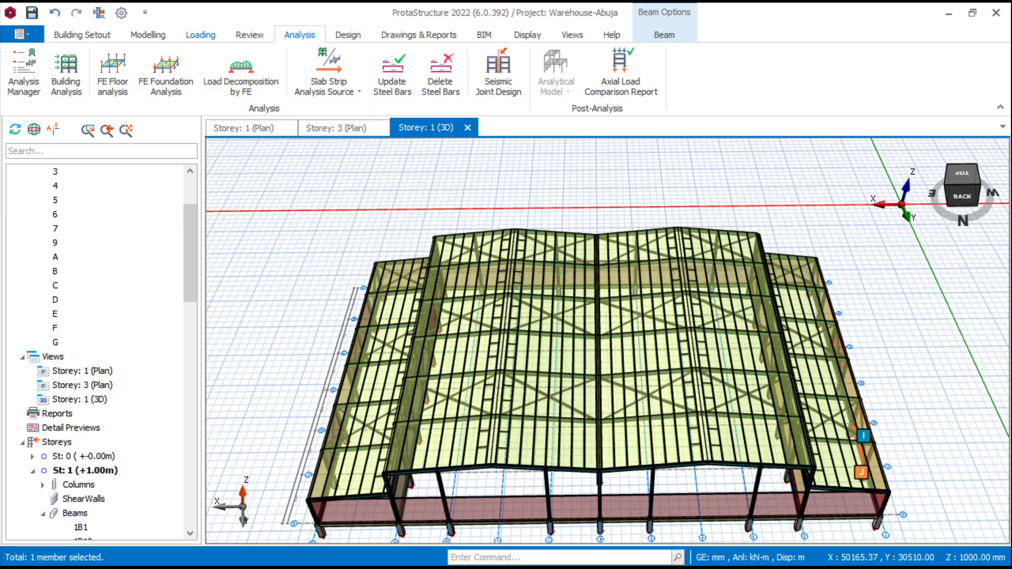
# Review the load combinations and their factors, leaving the combination editor without changes
pyautogui.click(200, 35)
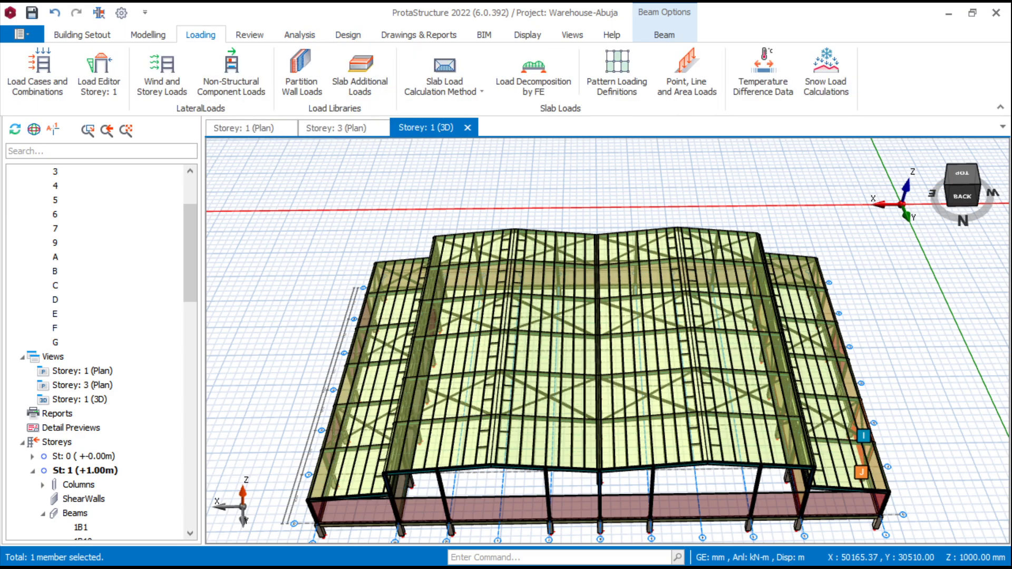
pyautogui.click(37, 68)
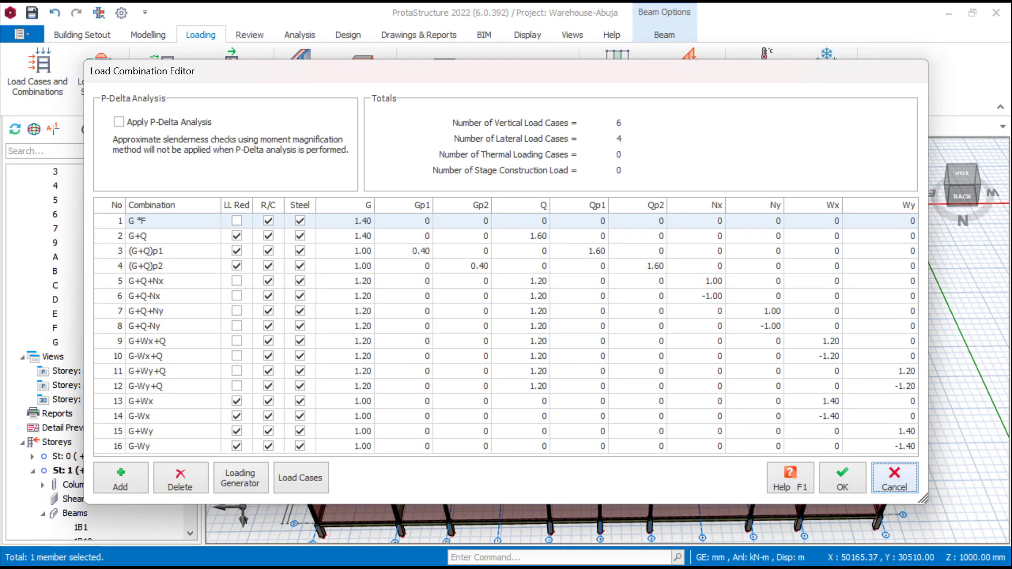
pyautogui.click(895, 478)
pyautogui.click(300, 35)
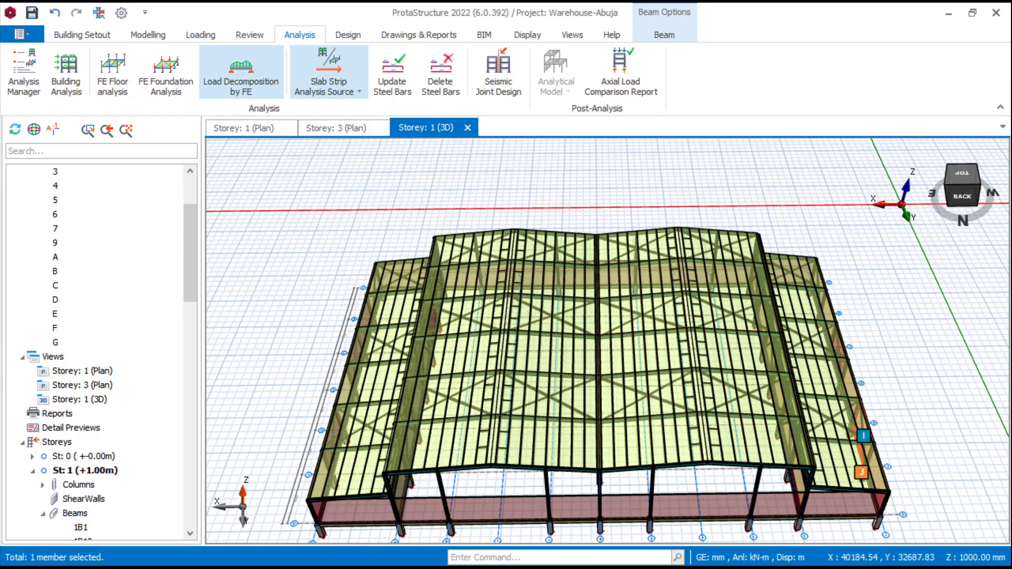
pyautogui.click(201, 35)
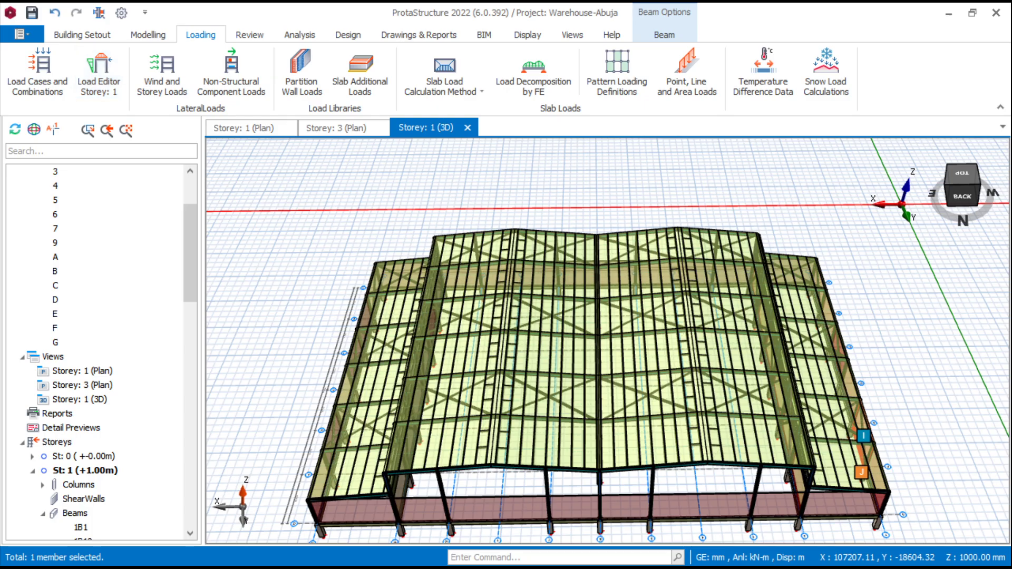
# Open the wind load calculator from the storey loads and set the basic wind speed to 30.5 m/s
pyautogui.click(162, 73)
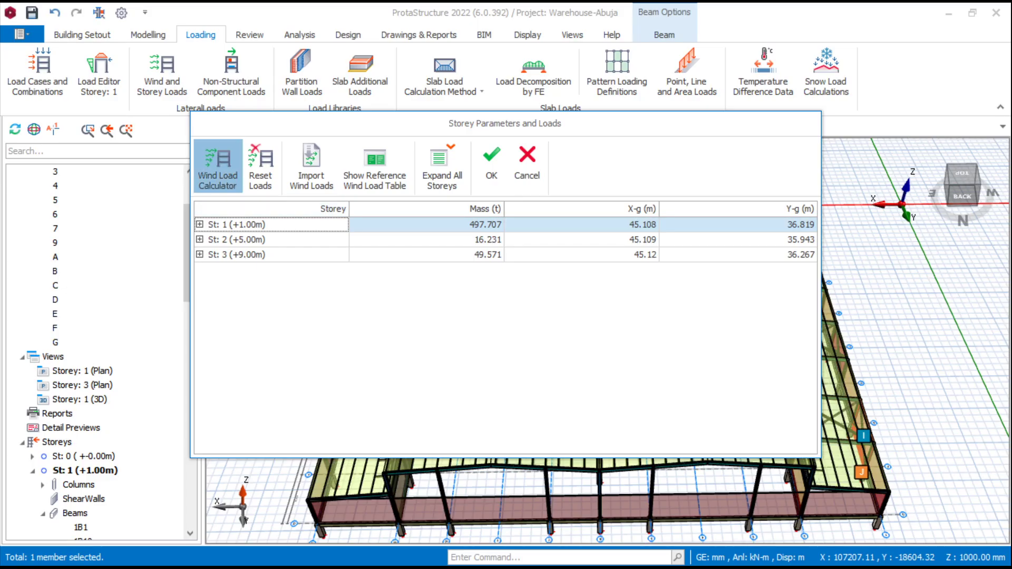
pyautogui.click(218, 166)
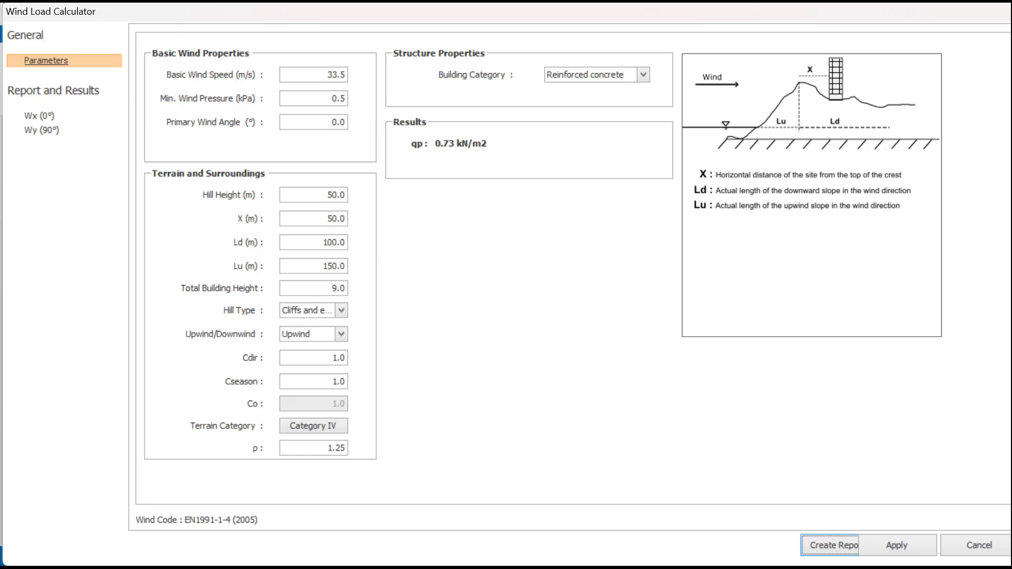
pyautogui.click(337, 75)
pyautogui.press('BackSpace')
pyautogui.write('0')
pyautogui.click(333, 98)
# Check the upwind/downwind choices and the terrain category descriptions, keeping Upwind and Category IV
pyautogui.click(341, 333)
pyautogui.click(341, 335)
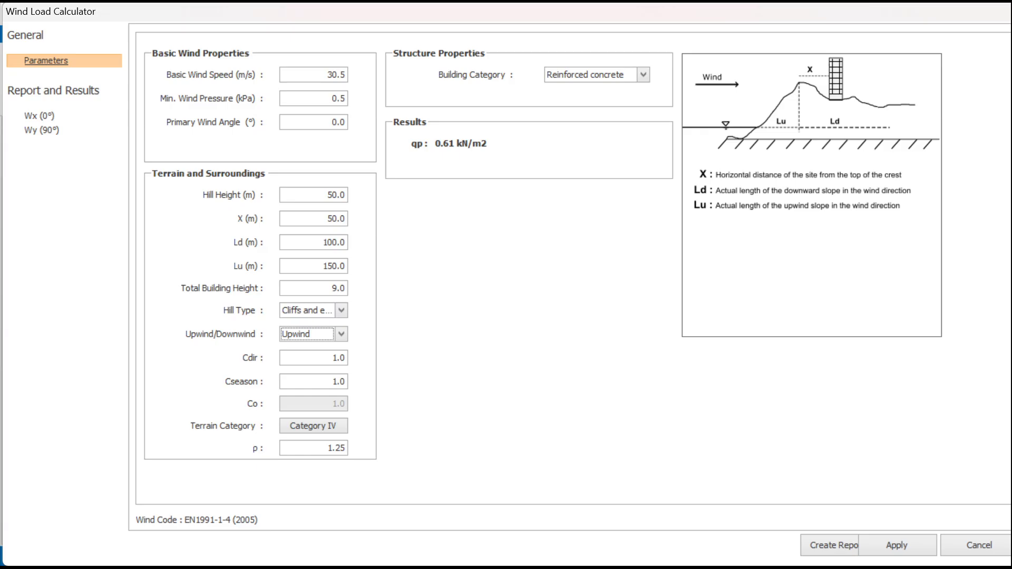
pyautogui.click(313, 426)
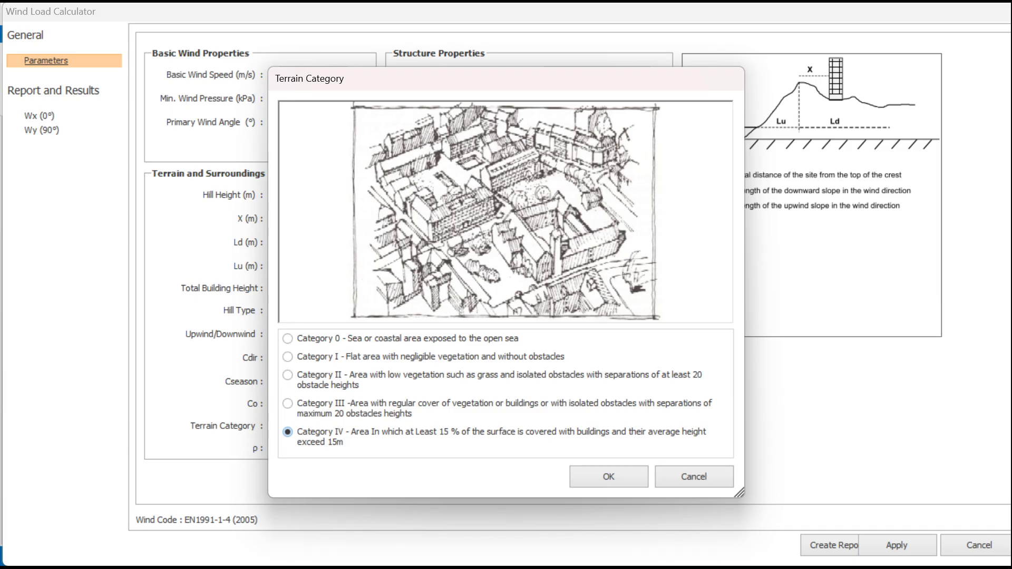
pyautogui.press('Return')
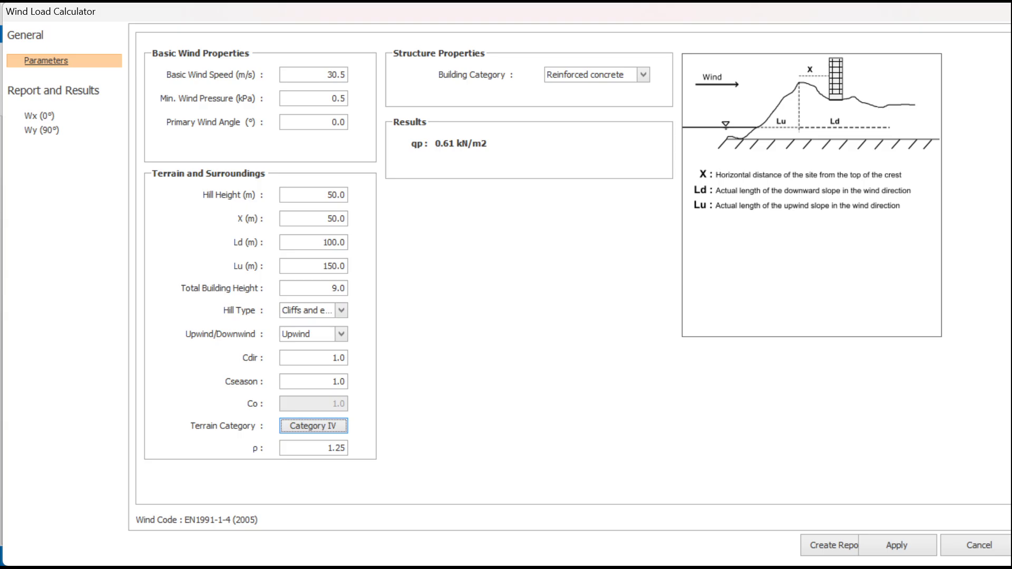
# Set the building category in the wind load structure properties to Steel
pyautogui.click(643, 74)
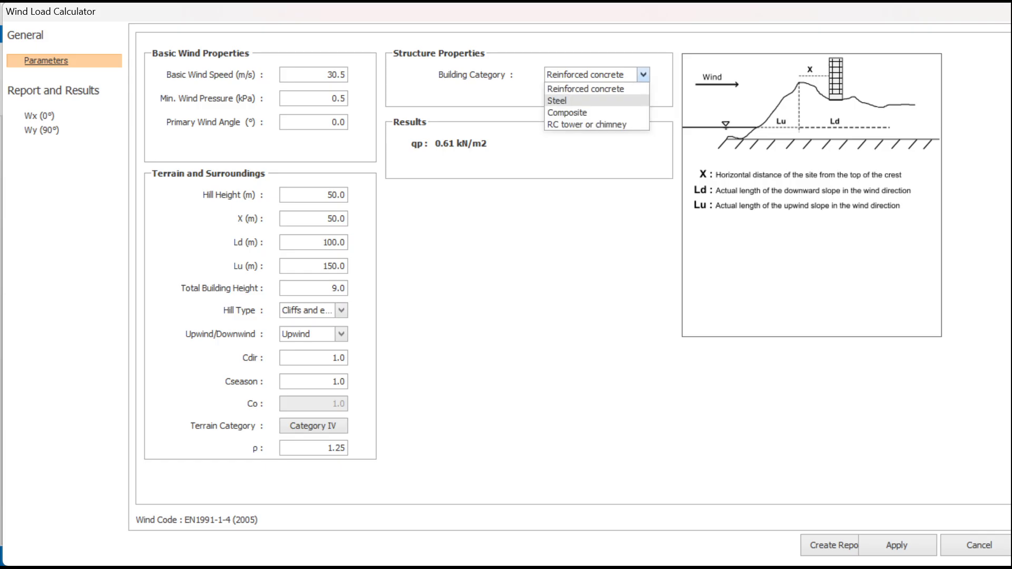
pyautogui.click(596, 100)
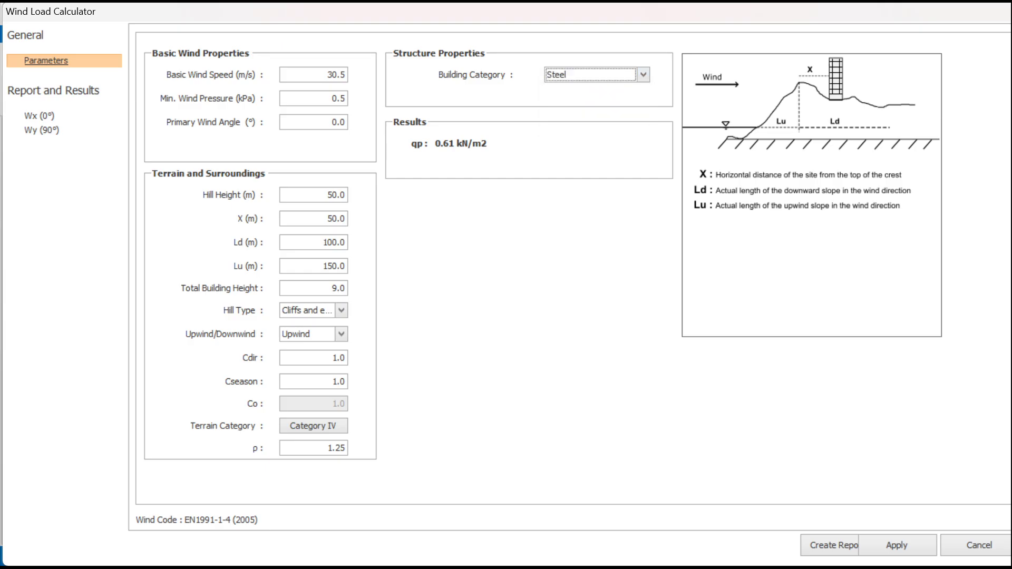
pyautogui.click(643, 75)
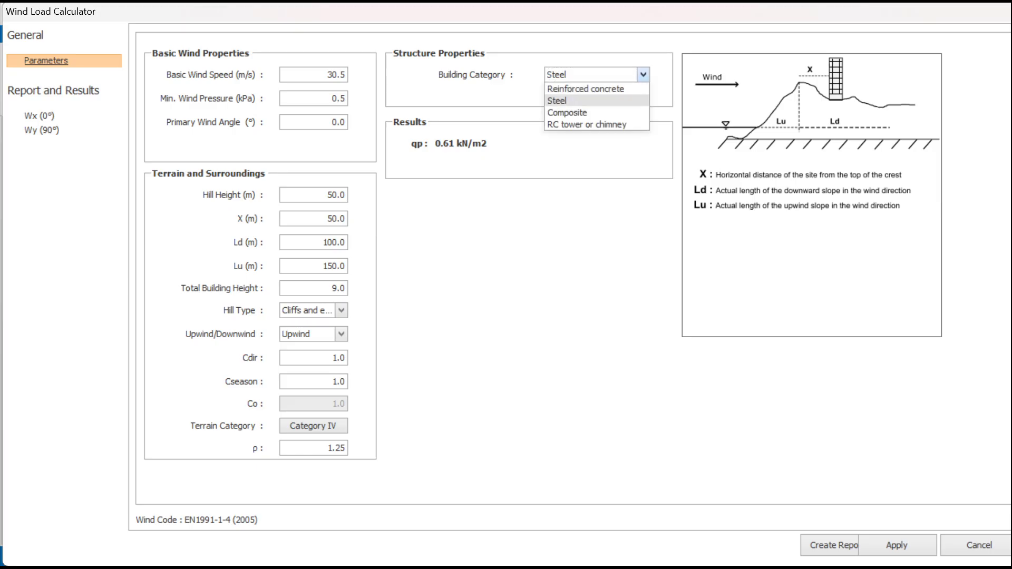
pyautogui.click(597, 101)
pyautogui.click(643, 74)
pyautogui.click(596, 101)
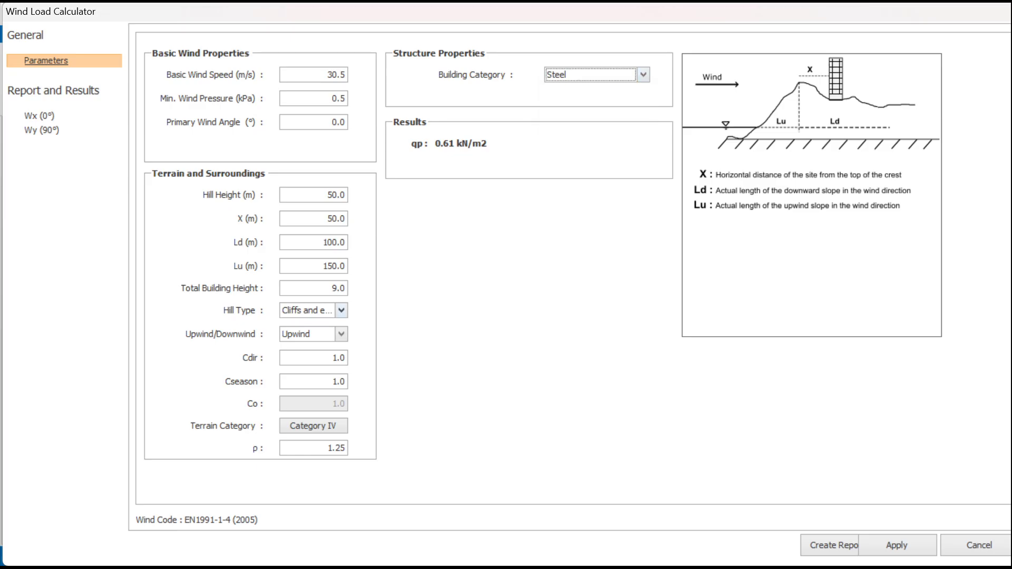
# Keep the existing hill type and Upwind option, apply the wind load parameters and accept the storey parameters and loads
pyautogui.click(341, 334)
pyautogui.click(341, 334)
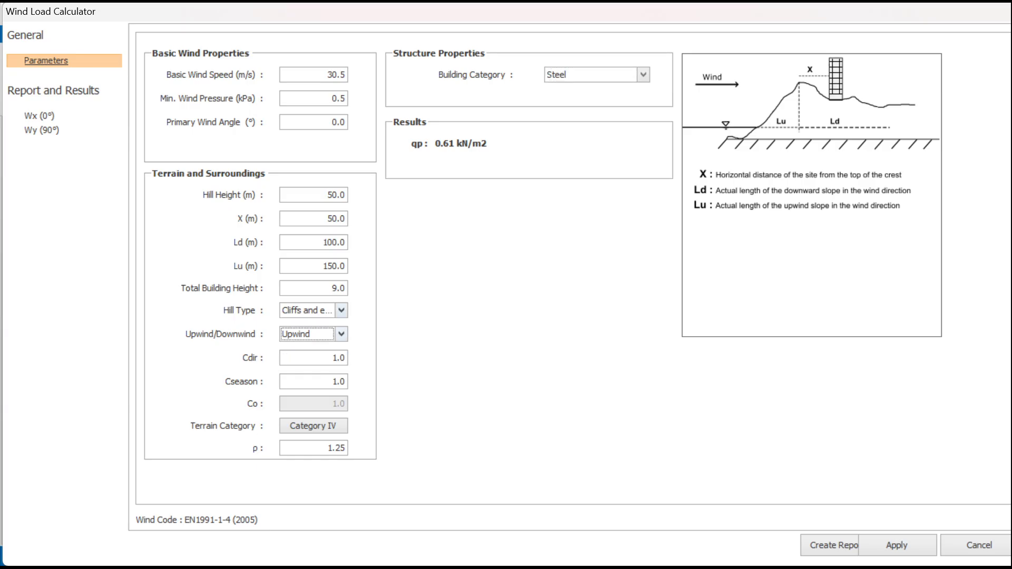
pyautogui.click(341, 310)
pyautogui.click(341, 311)
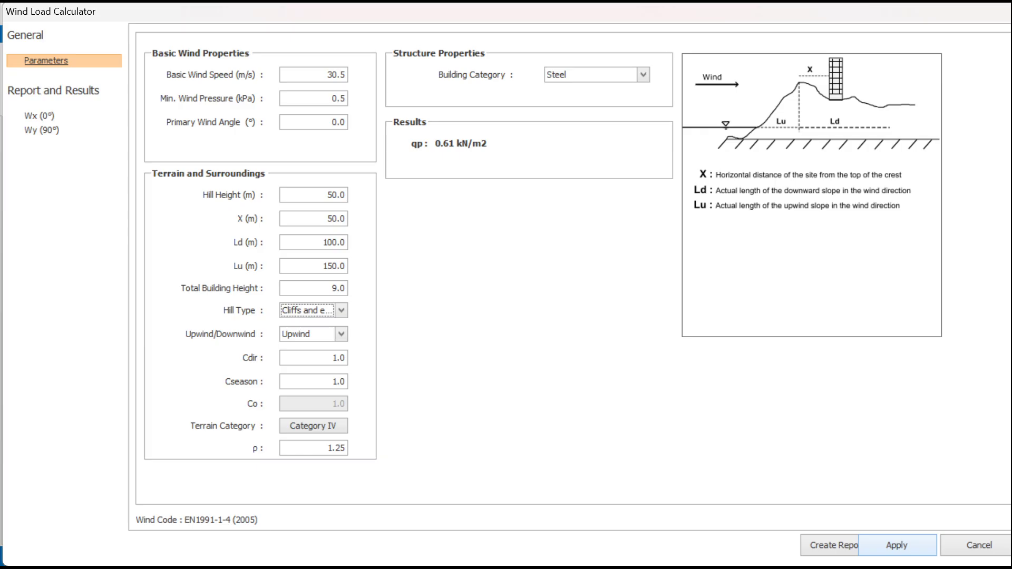
pyautogui.click(896, 545)
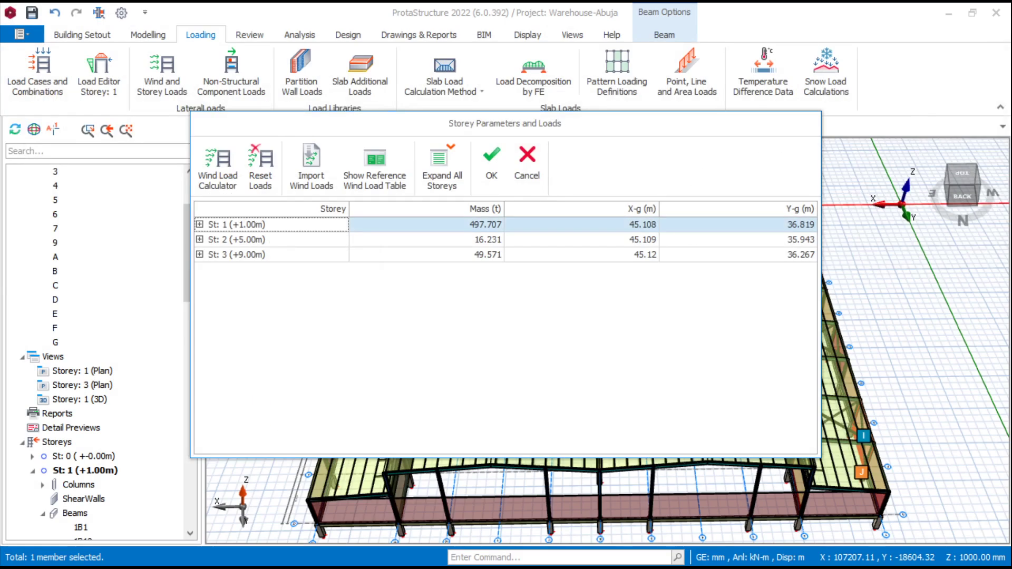
pyautogui.click(491, 166)
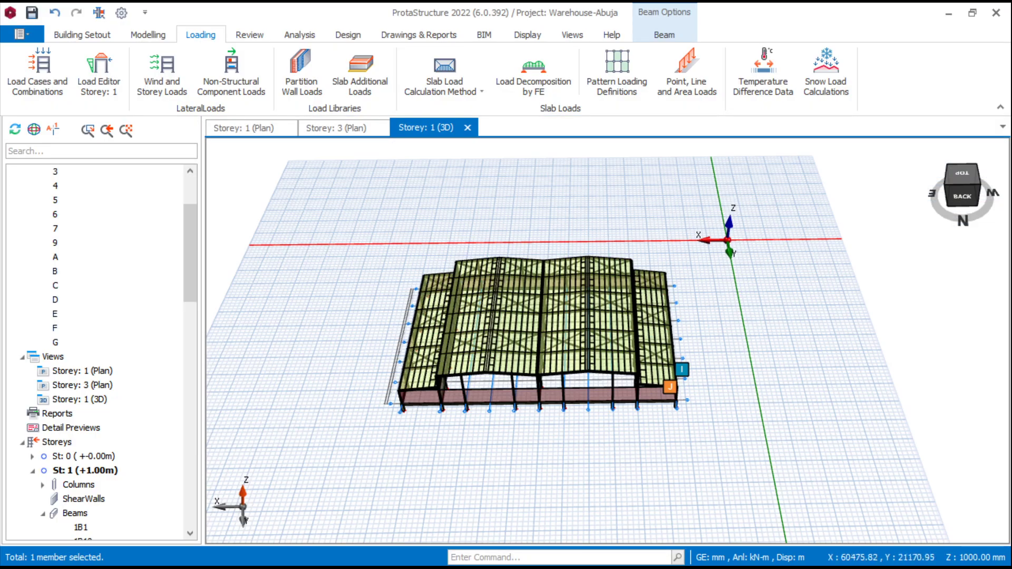
# Examine the complete warehouse model in 3D from the front, the back and a low angle
pyautogui.moveTo(284, 274); pyautogui.dragTo(683, 329, button='middle')
pyautogui.scroll(3, 551, 326)
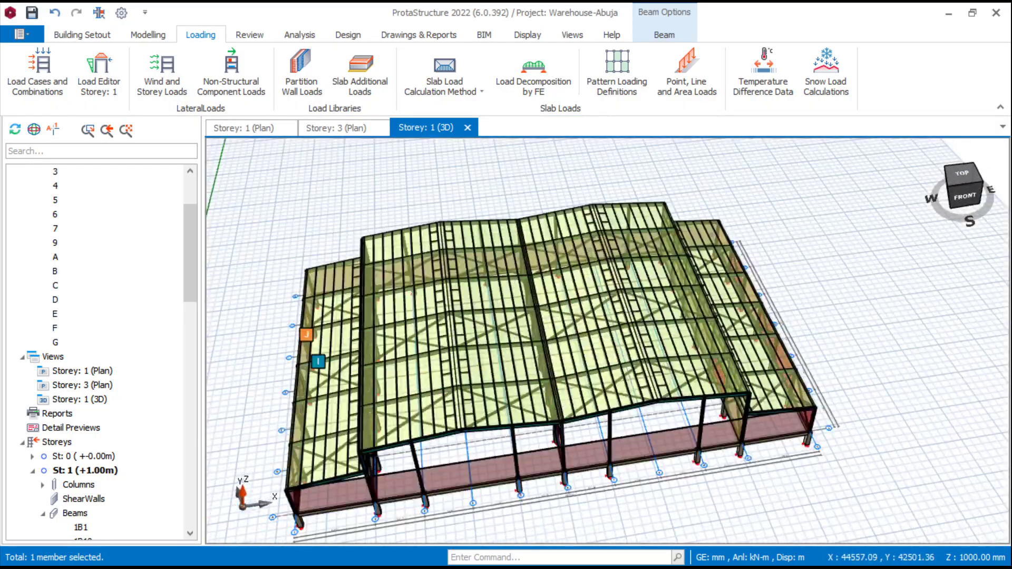
pyautogui.scroll(-2, 513, 343)
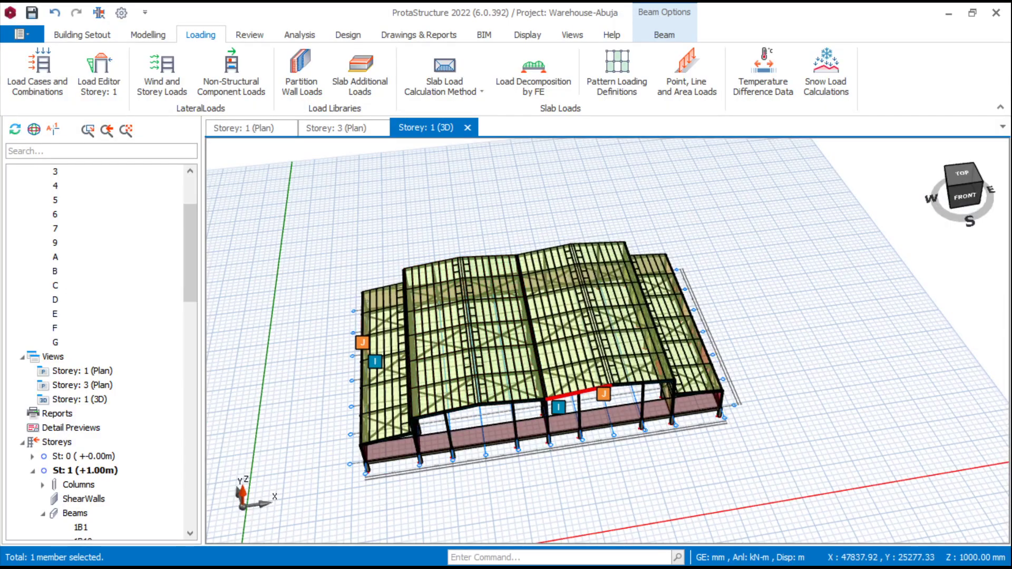
pyautogui.scroll(2, 580, 390)
pyautogui.scroll(2, 511, 414)
pyautogui.moveTo(414, 448); pyautogui.dragTo(701, 390, button='middle')
pyautogui.scroll(-1, 680, 372)
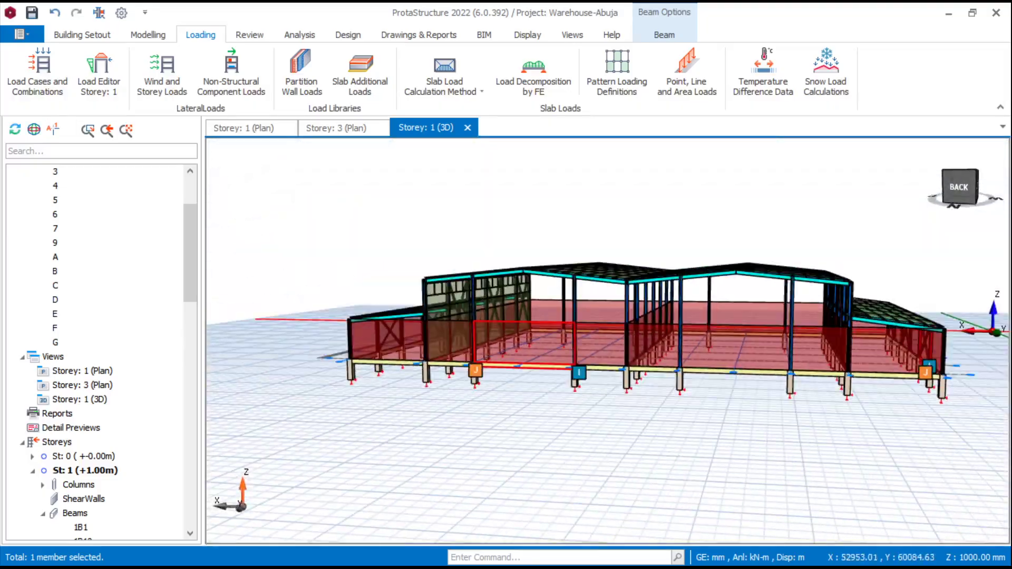
pyautogui.moveTo(311, 303); pyautogui.dragTo(498, 281, button='middle')
pyautogui.scroll(2, 510, 288)
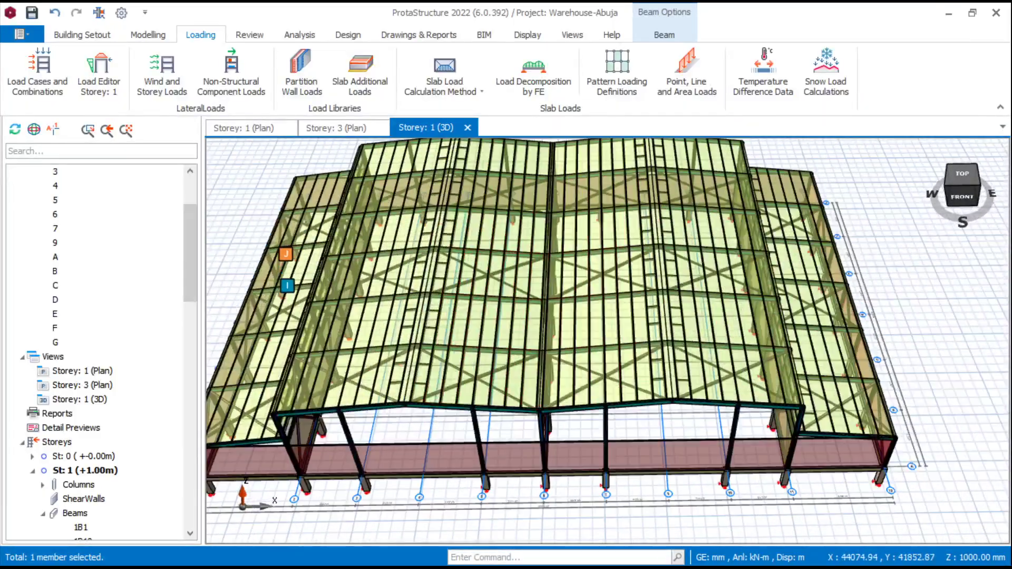
pyautogui.scroll(-3, 556, 291)
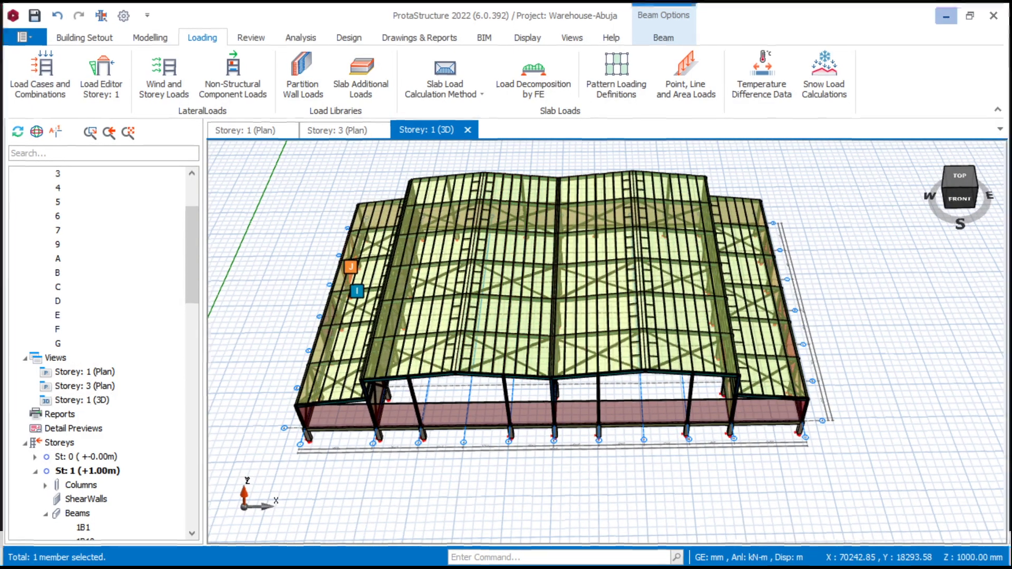
pyautogui.click(949, 13)
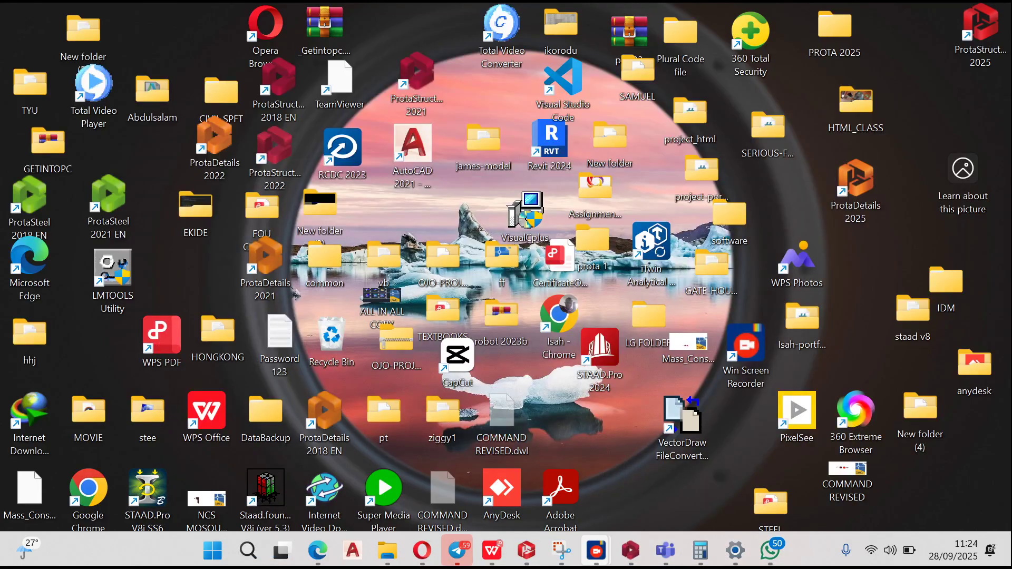
pyautogui.moveTo(596, 550)
pyautogui.click(664, 472)
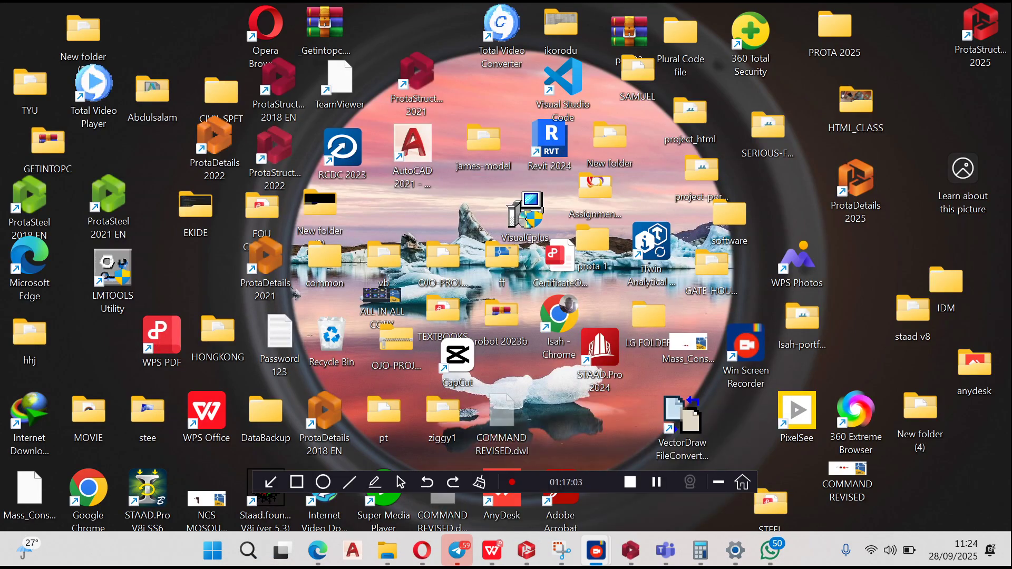